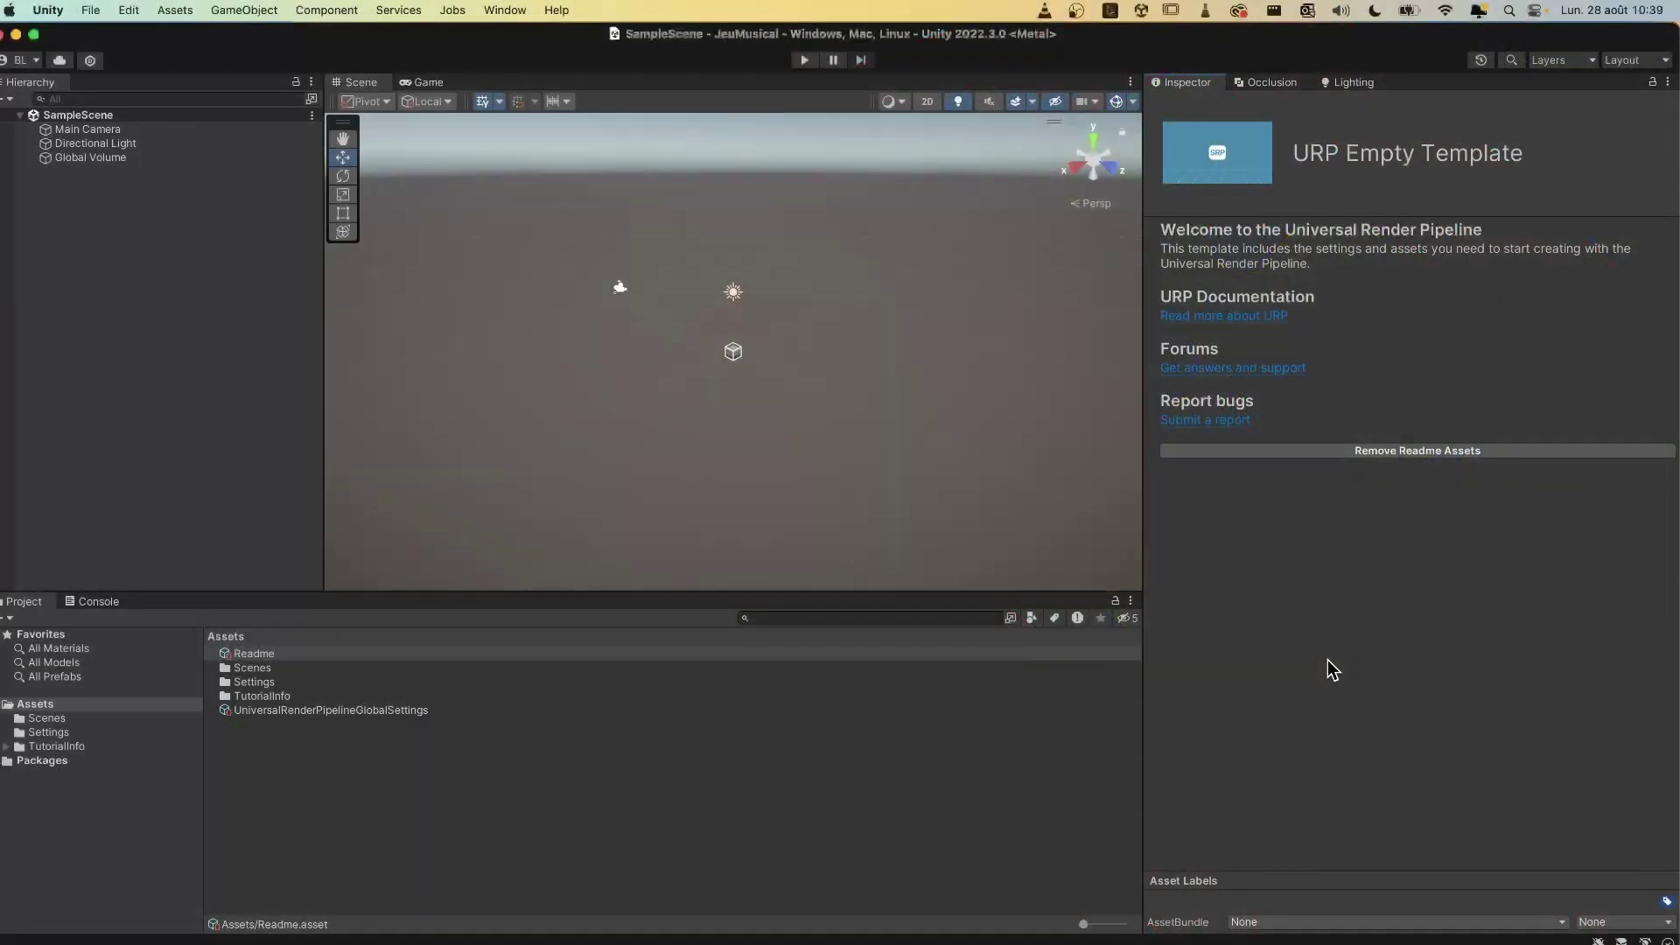
Step: Remove the template's Readme assets, confirming with Proceed, then select Global Volume
click(238, 655)
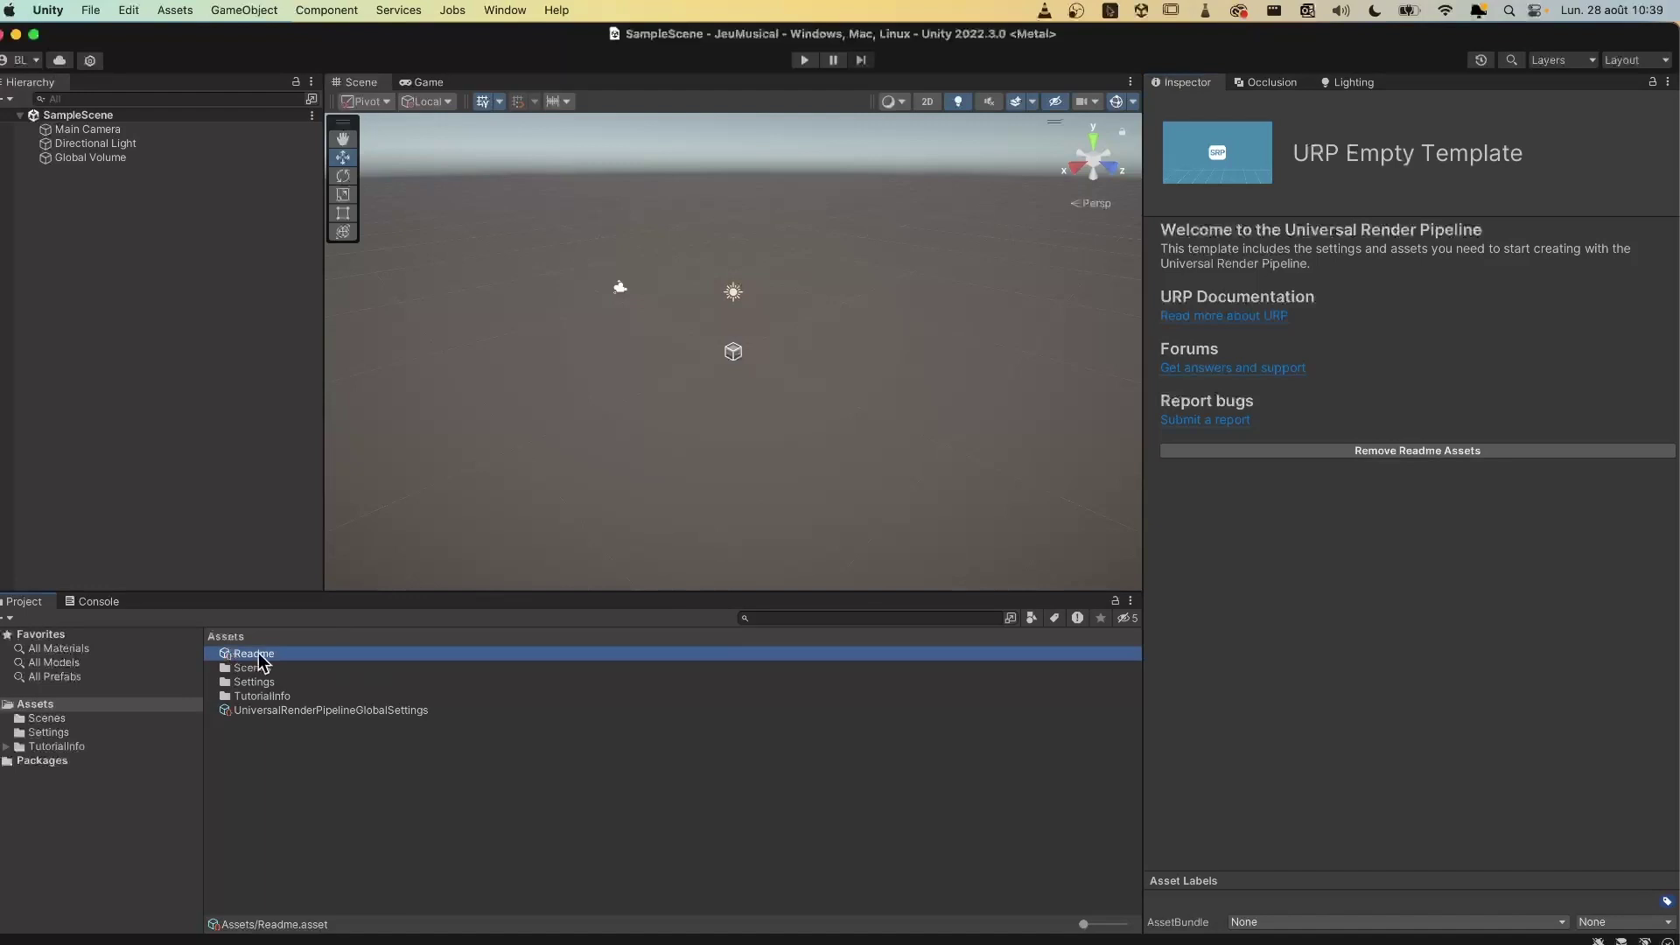
click(1401, 451)
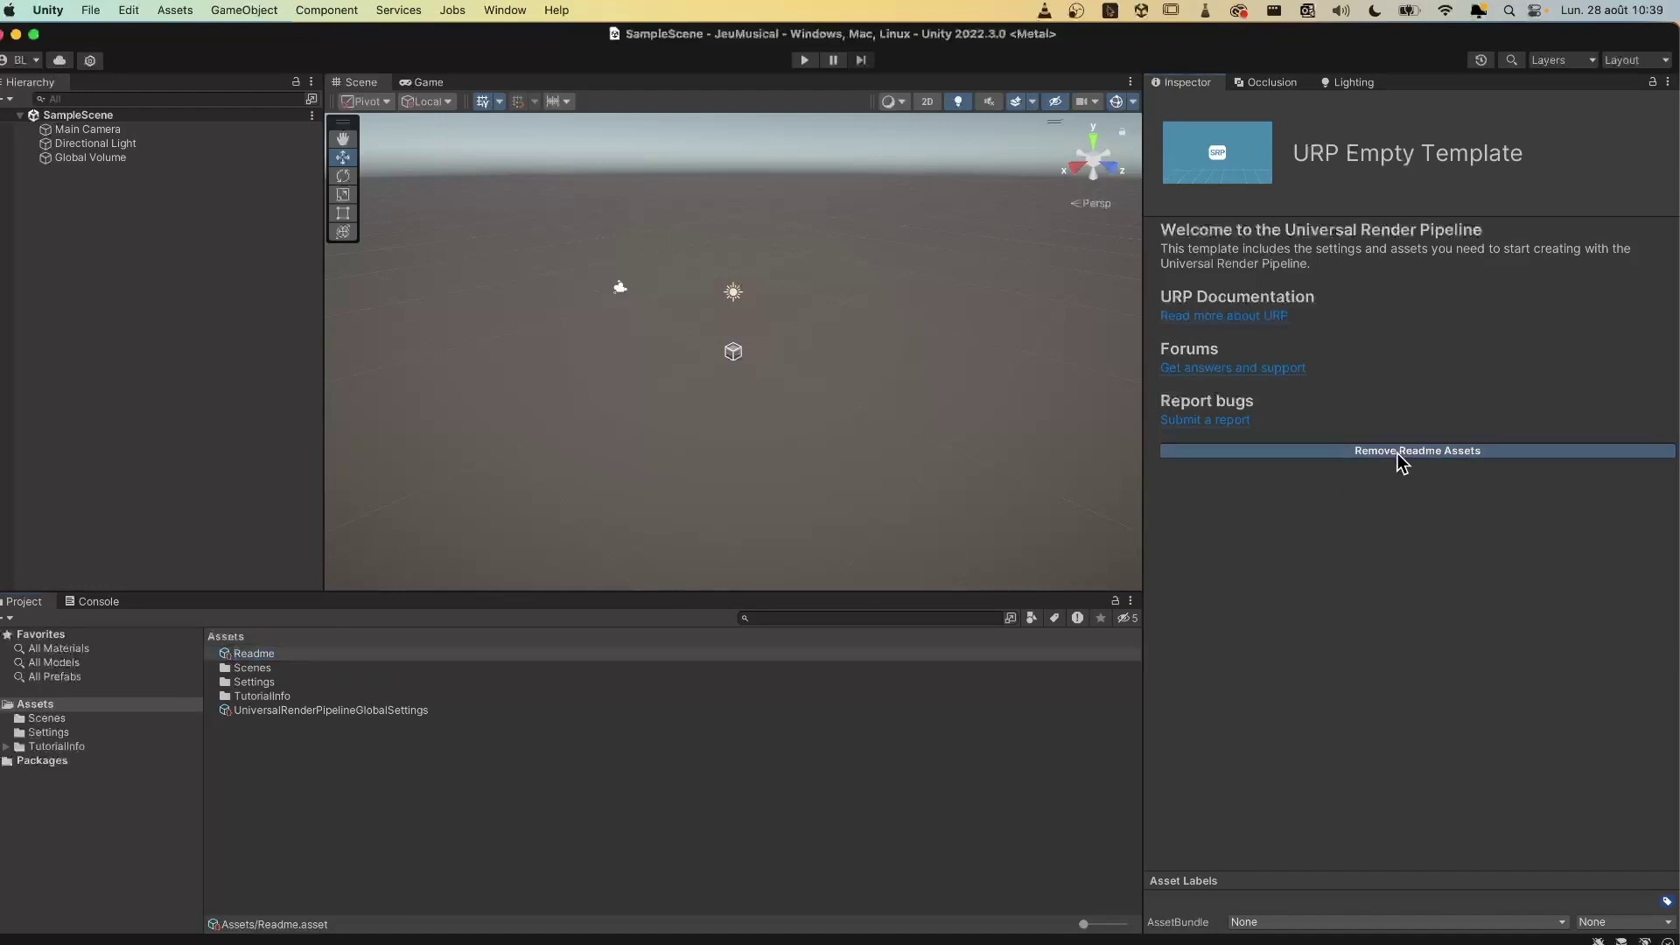
click(907, 386)
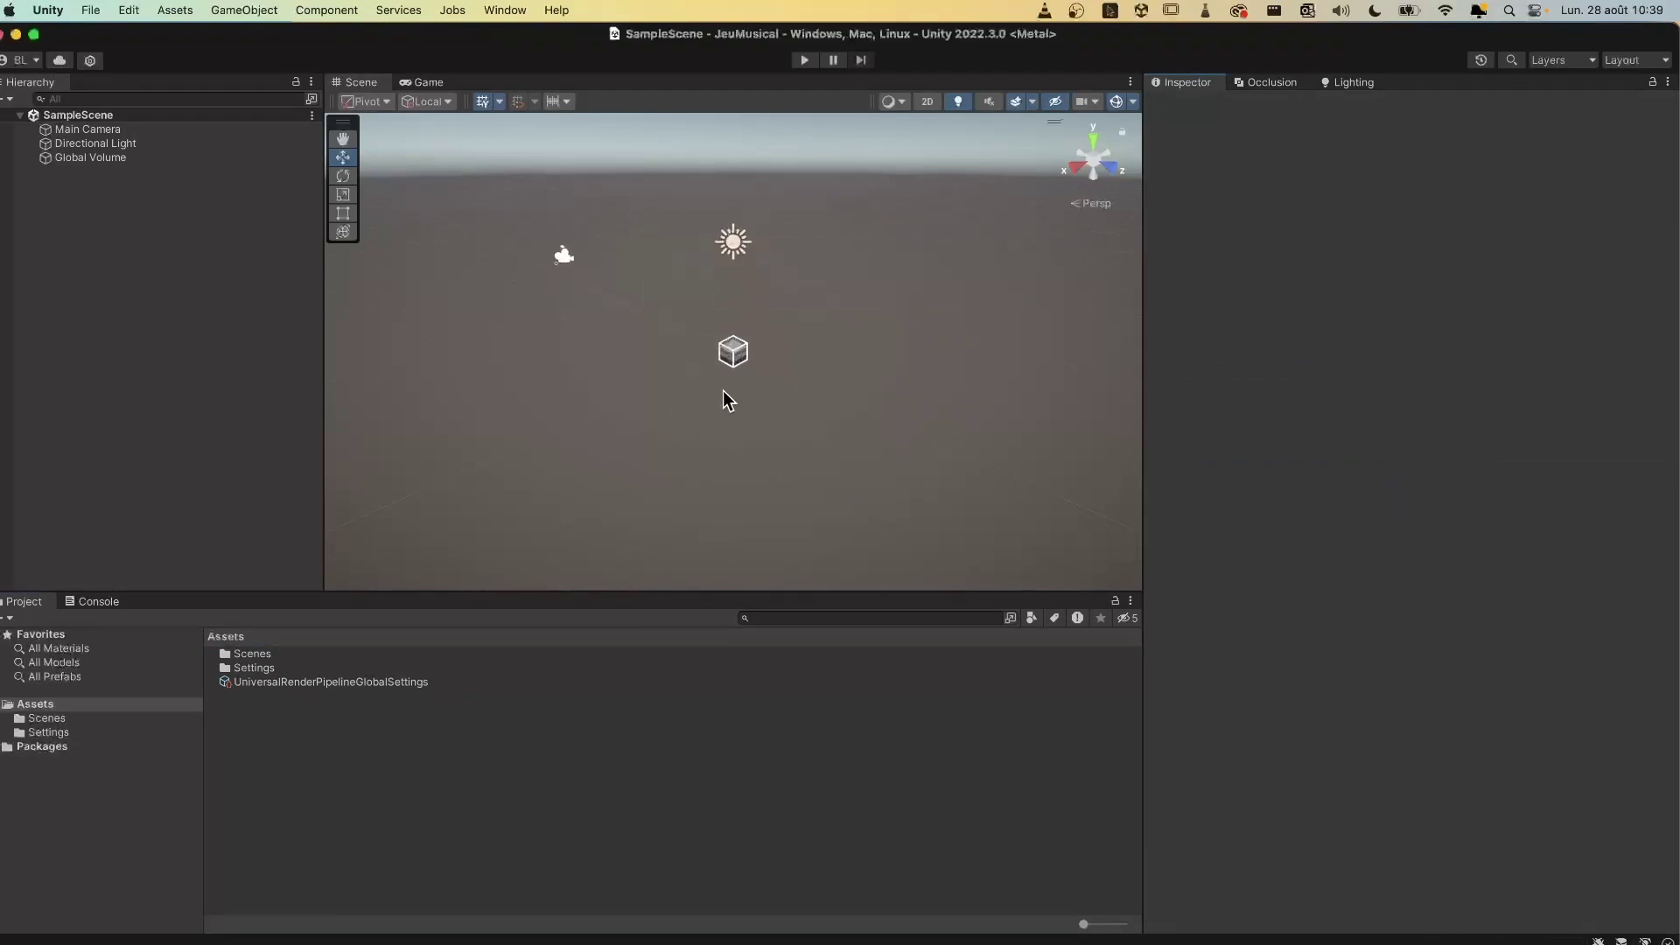
click(748, 366)
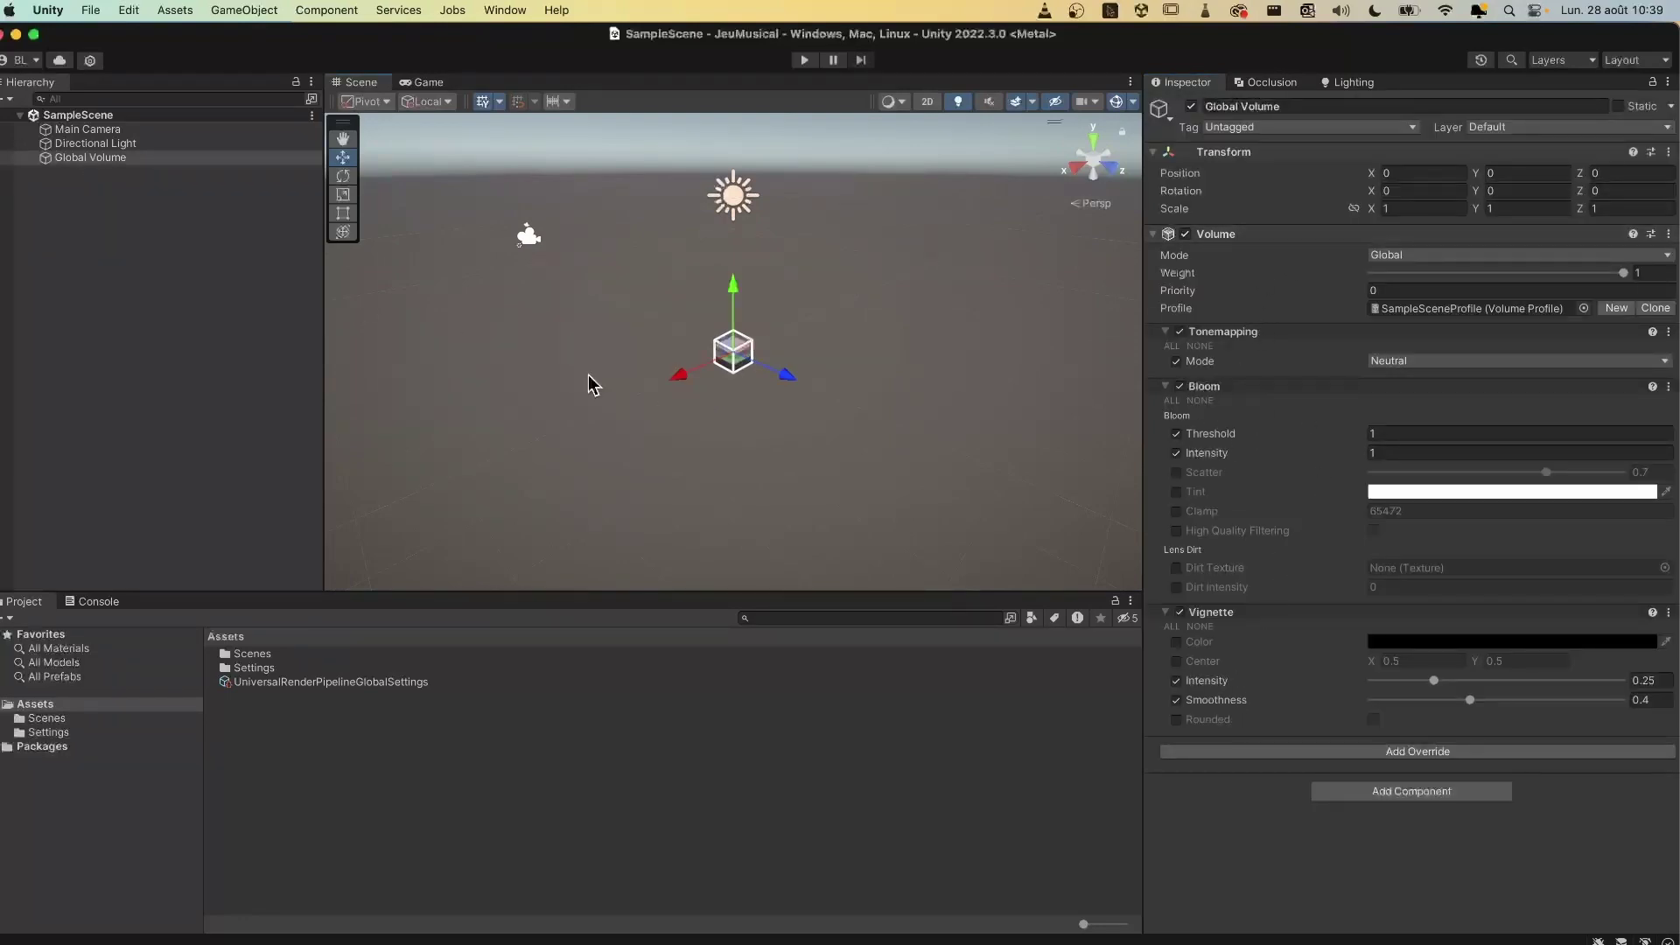
click(5, 158)
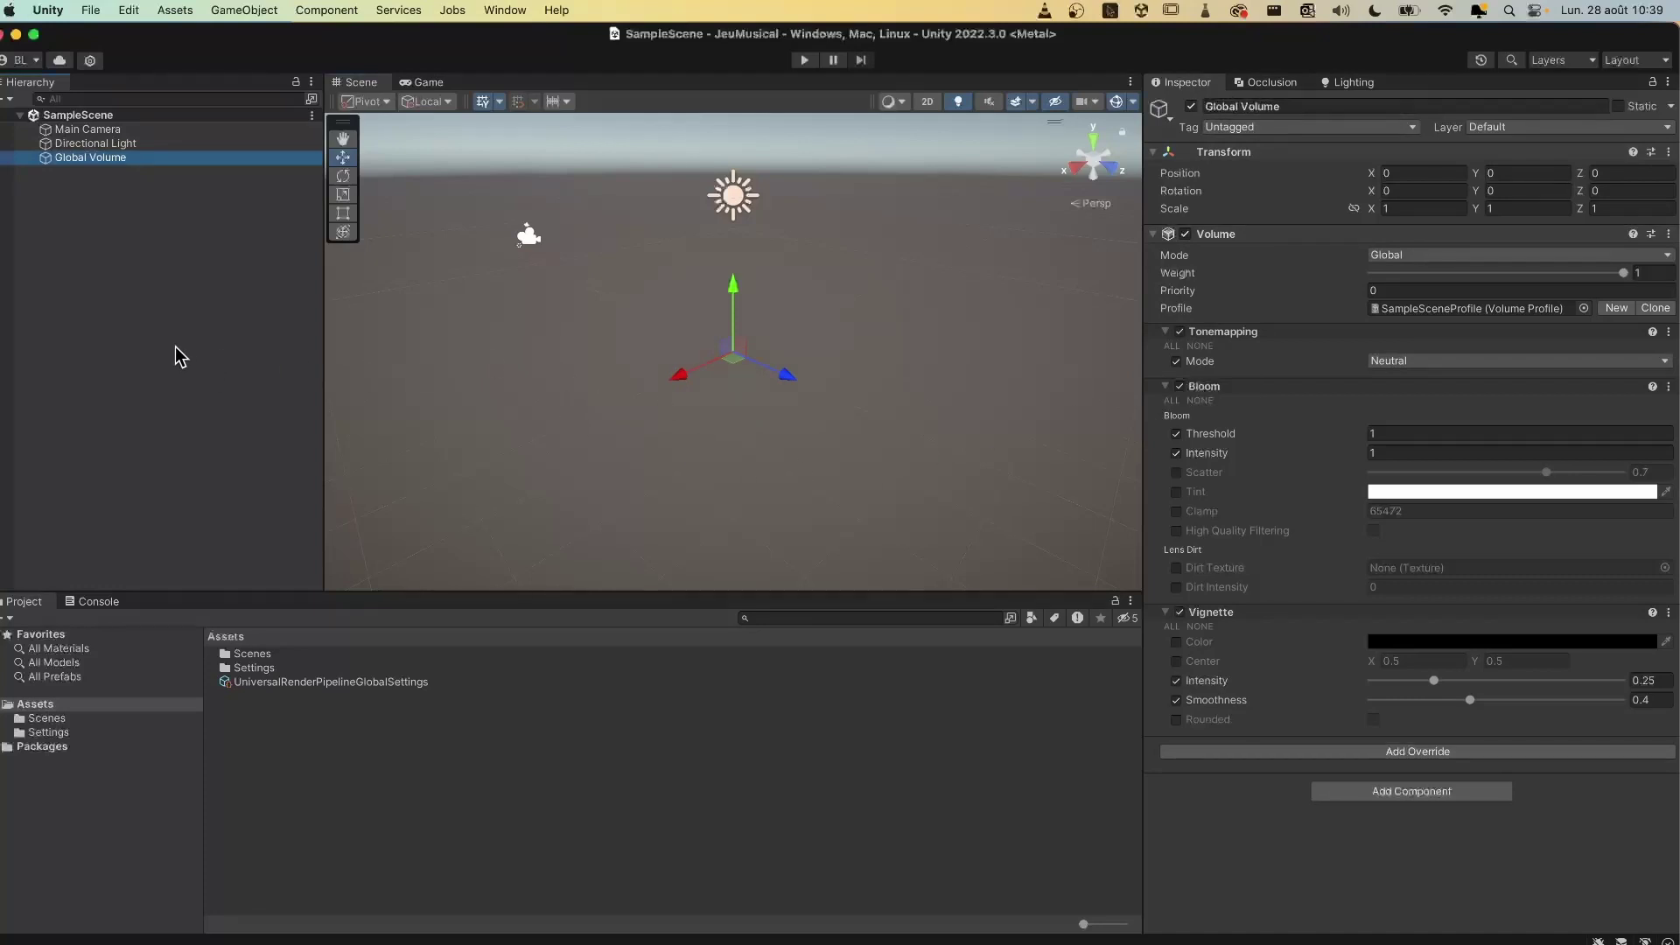
Step: Add a 3D plane, frame it in the Scene view and name it Ground
right_click(151, 281)
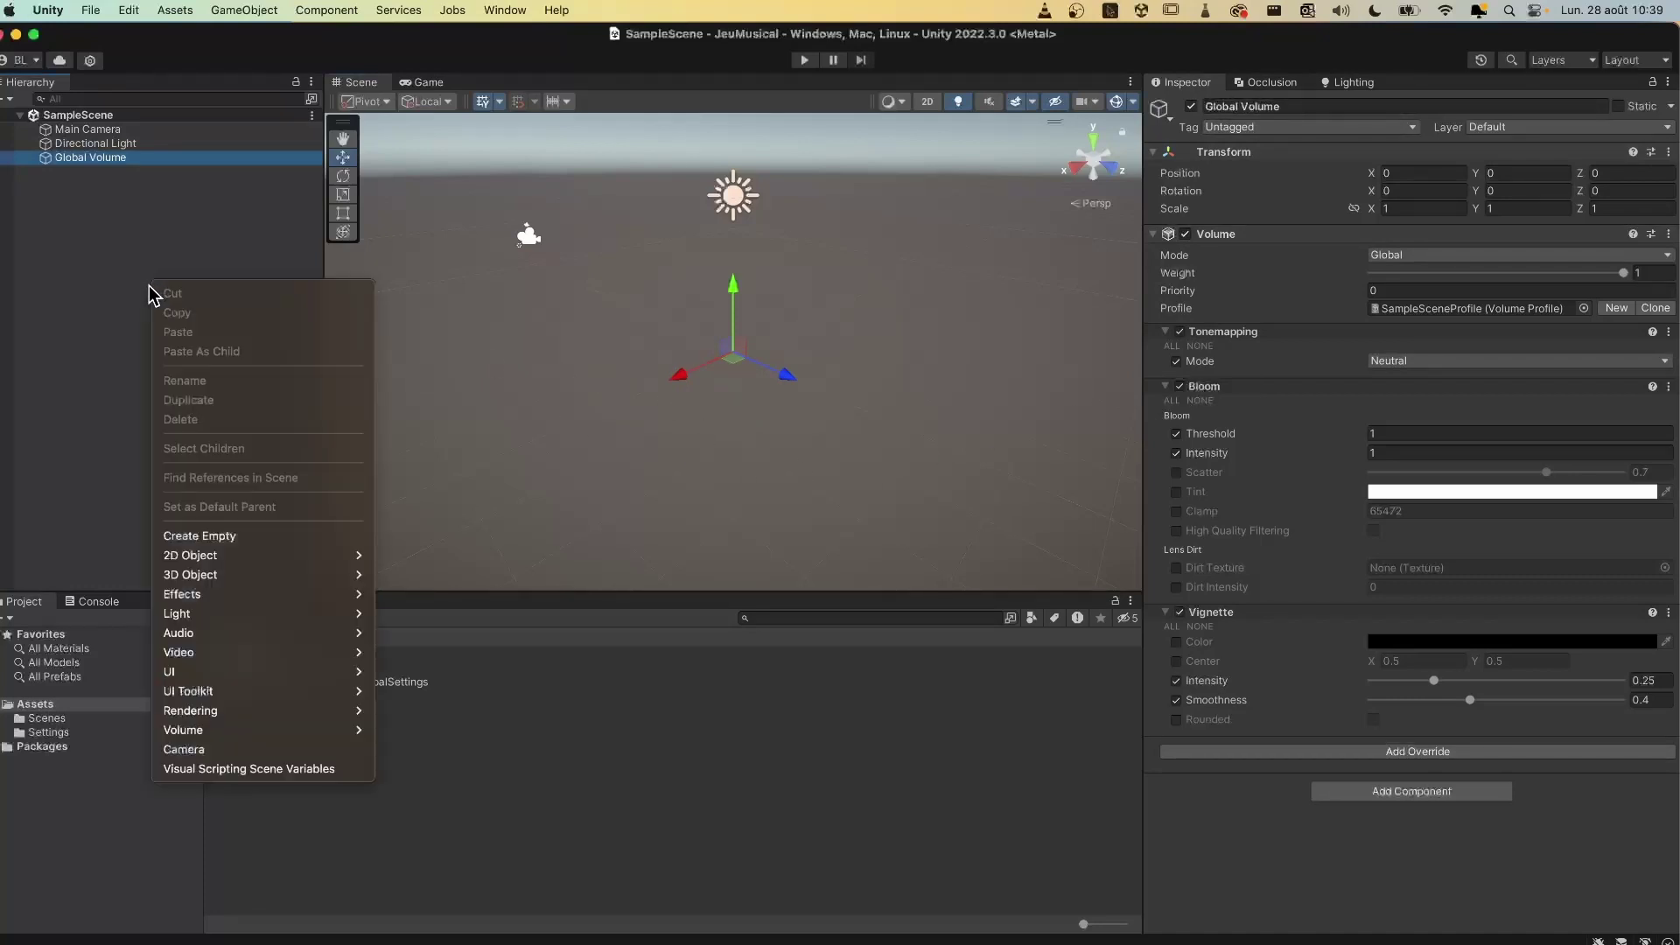
mouse_move(196, 577)
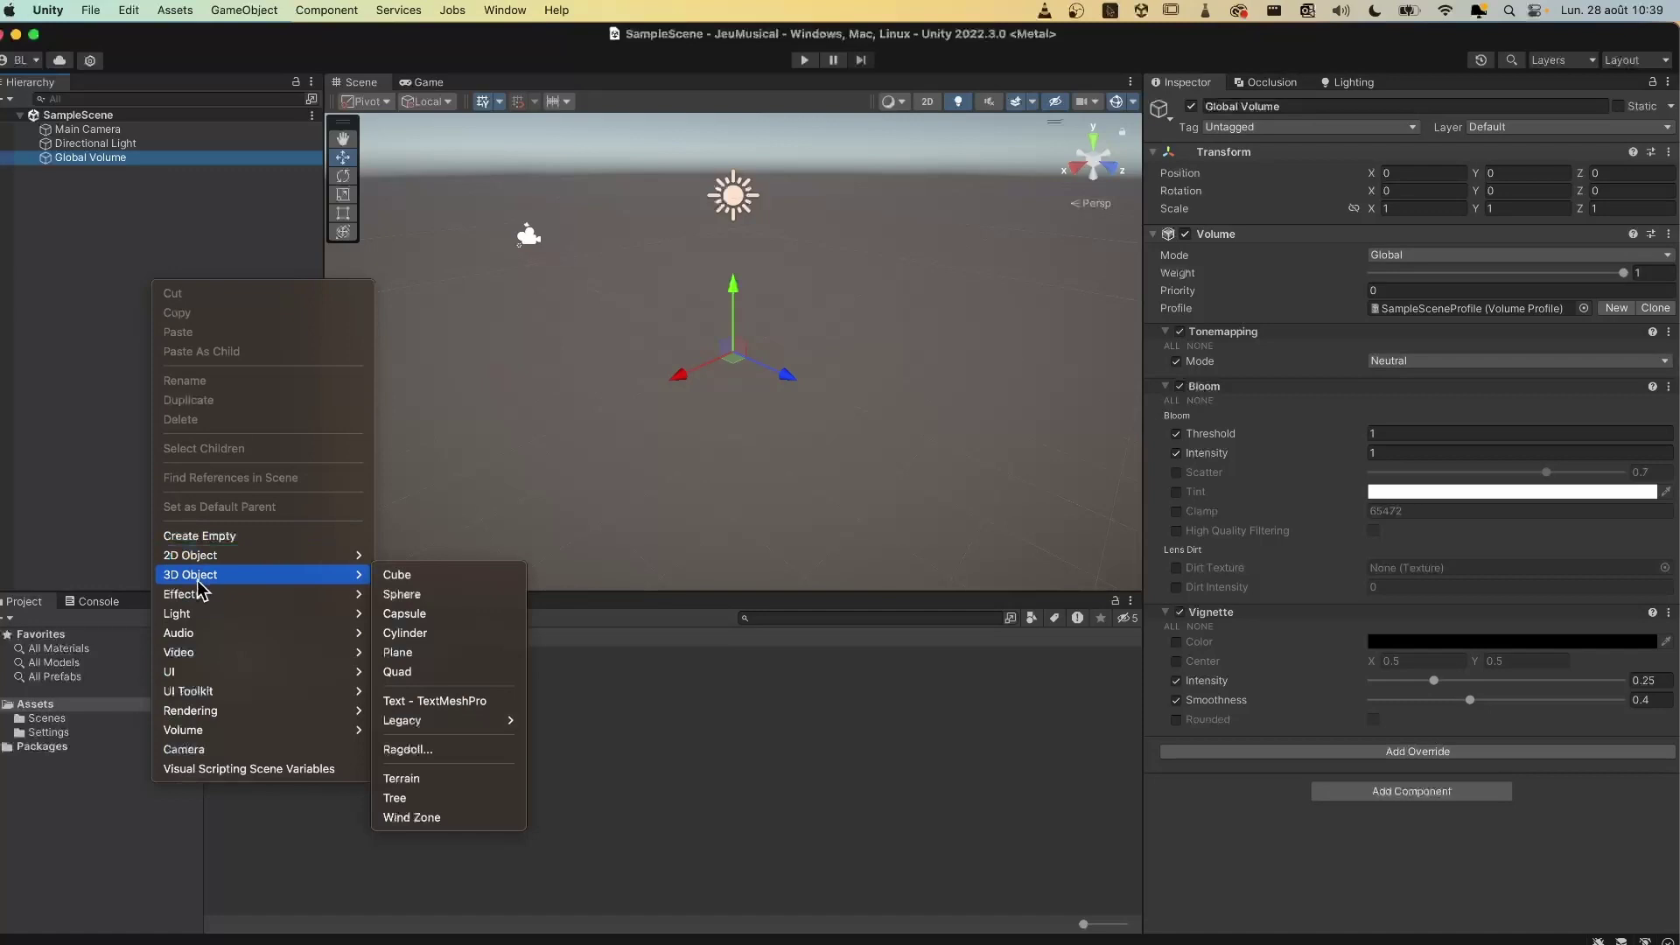
click(438, 658)
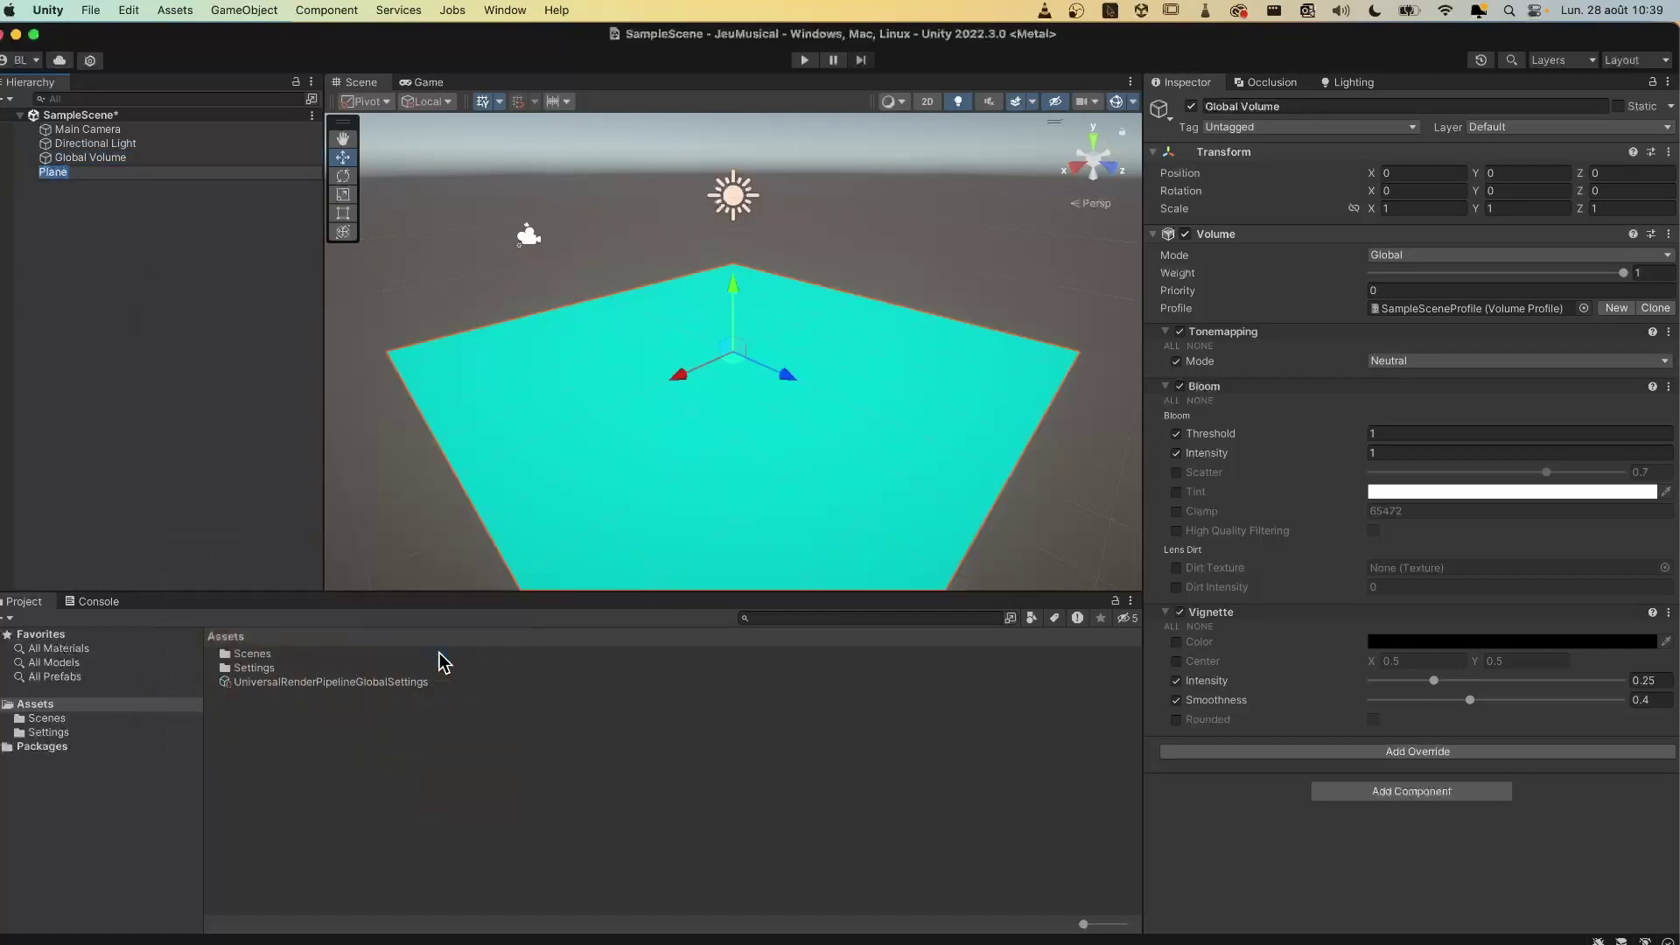
key(f)
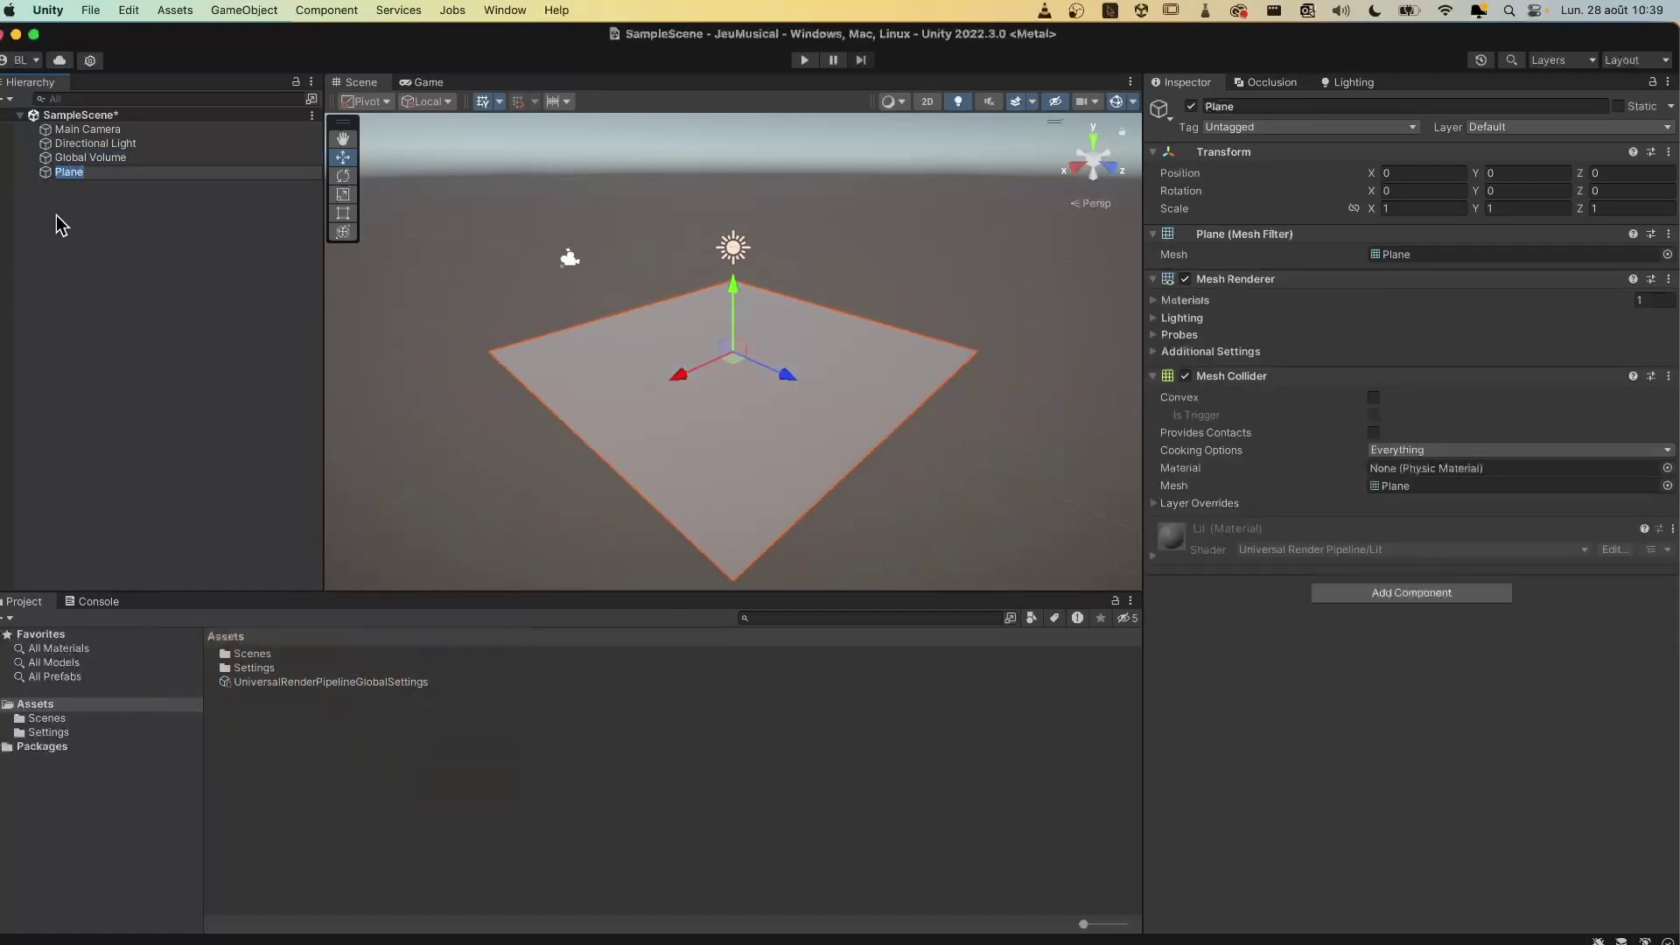
text(Ground)
key(Return)
Step: Add a new 3D cube to the scene
right_click(118, 223)
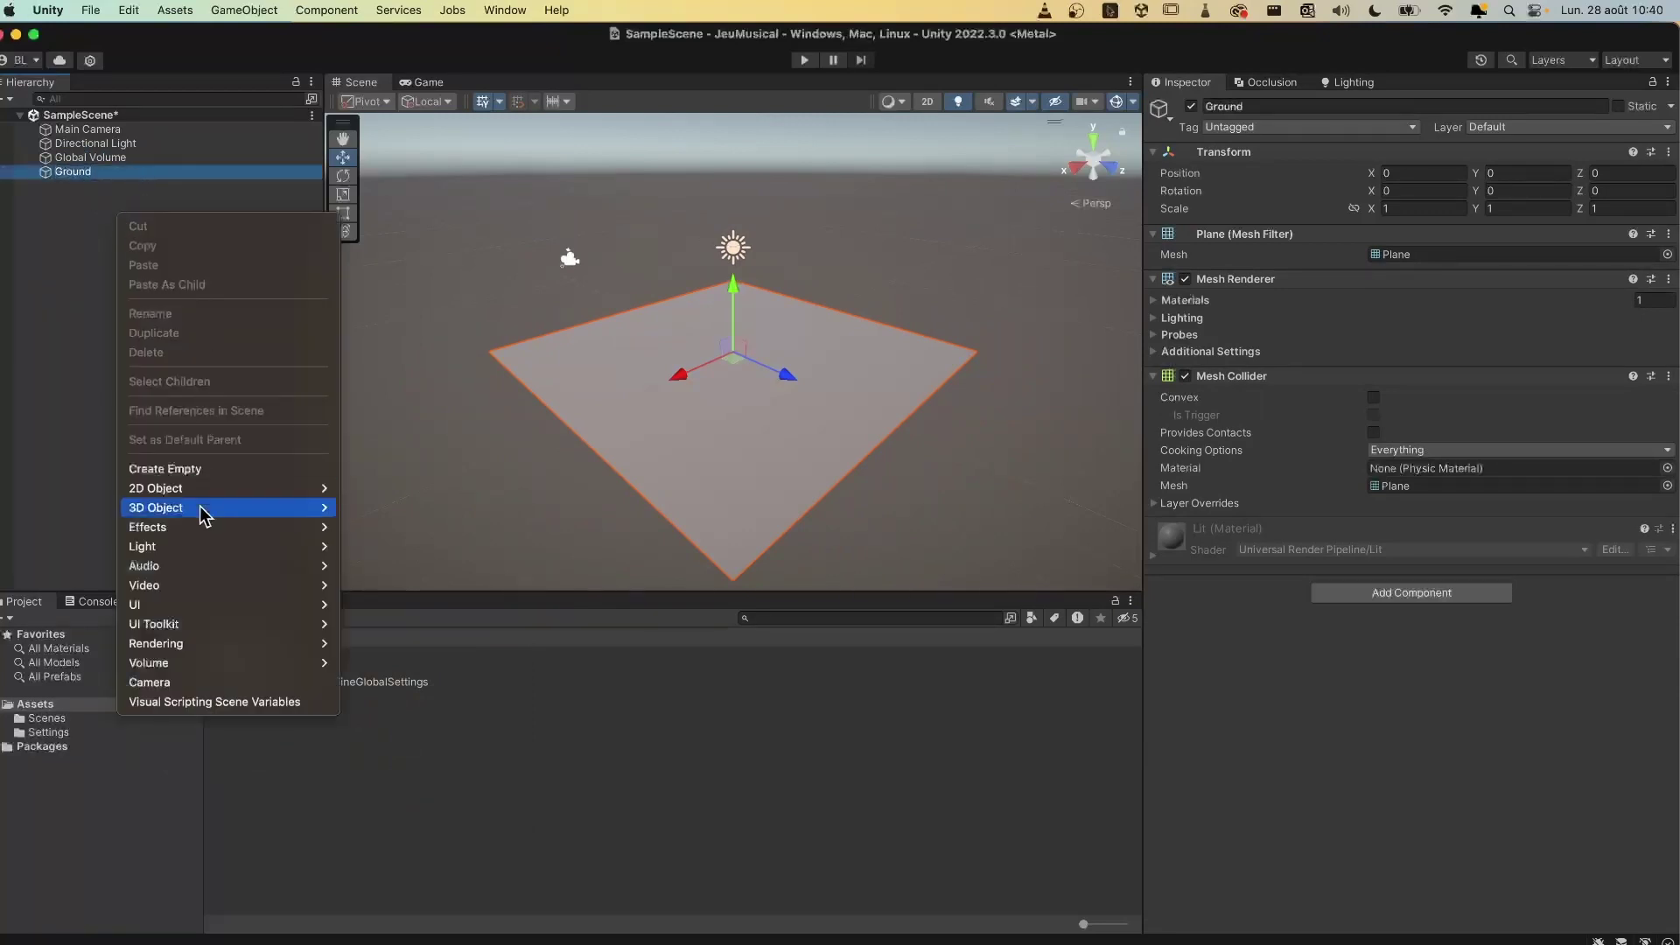
mouse_move(233, 514)
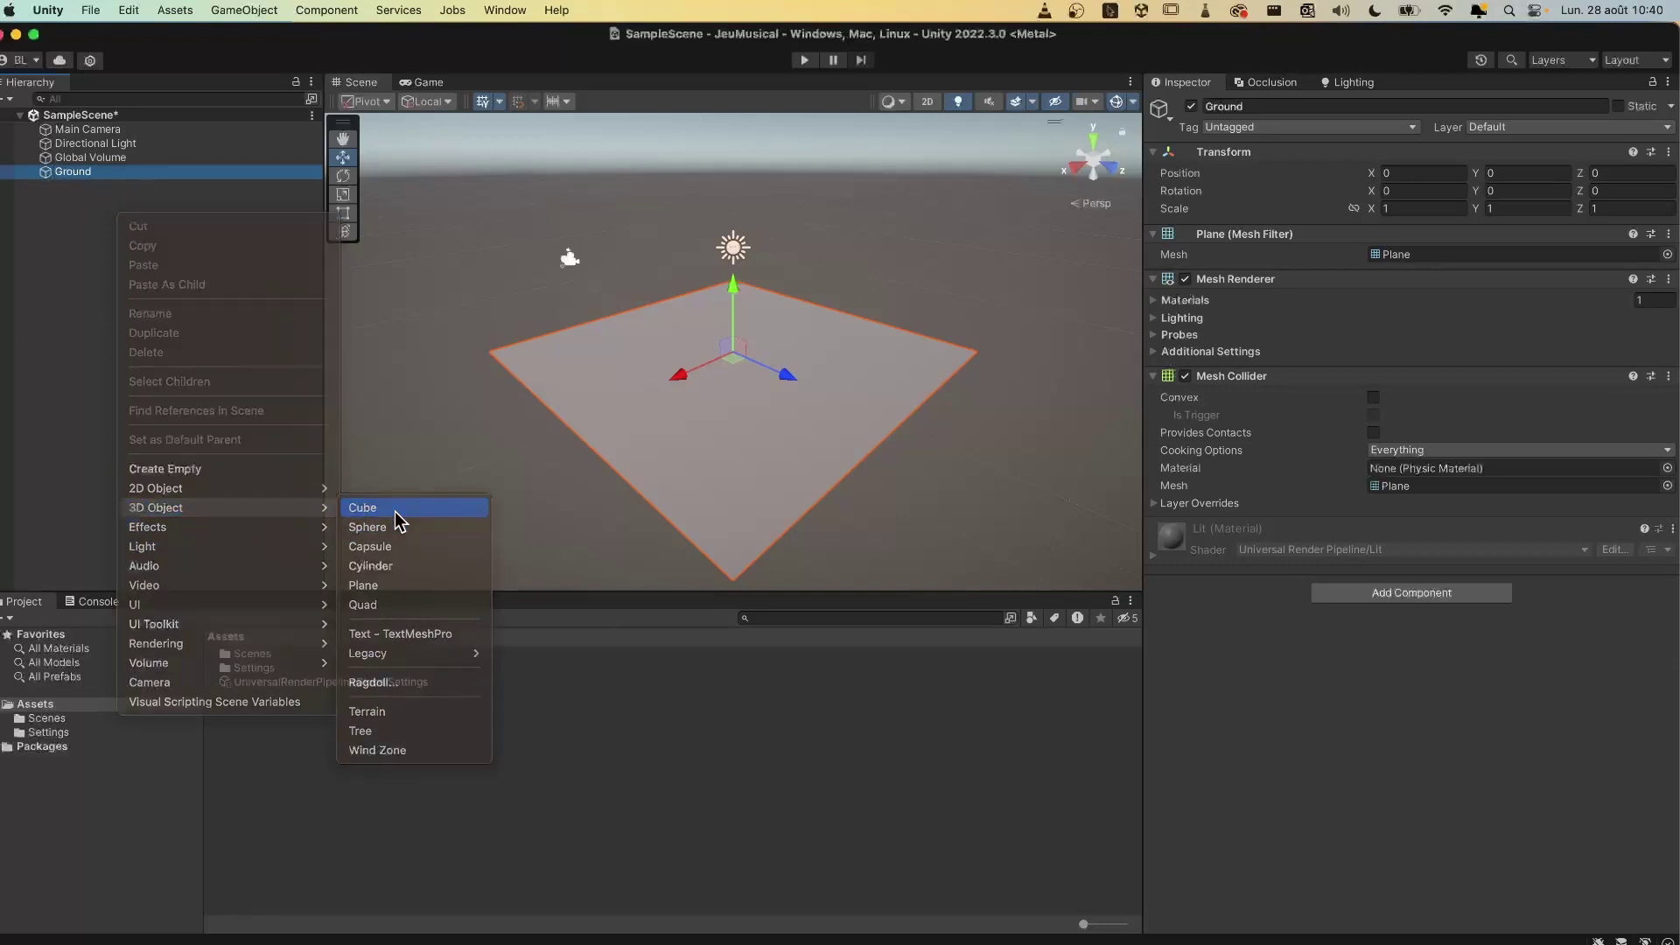
click(395, 510)
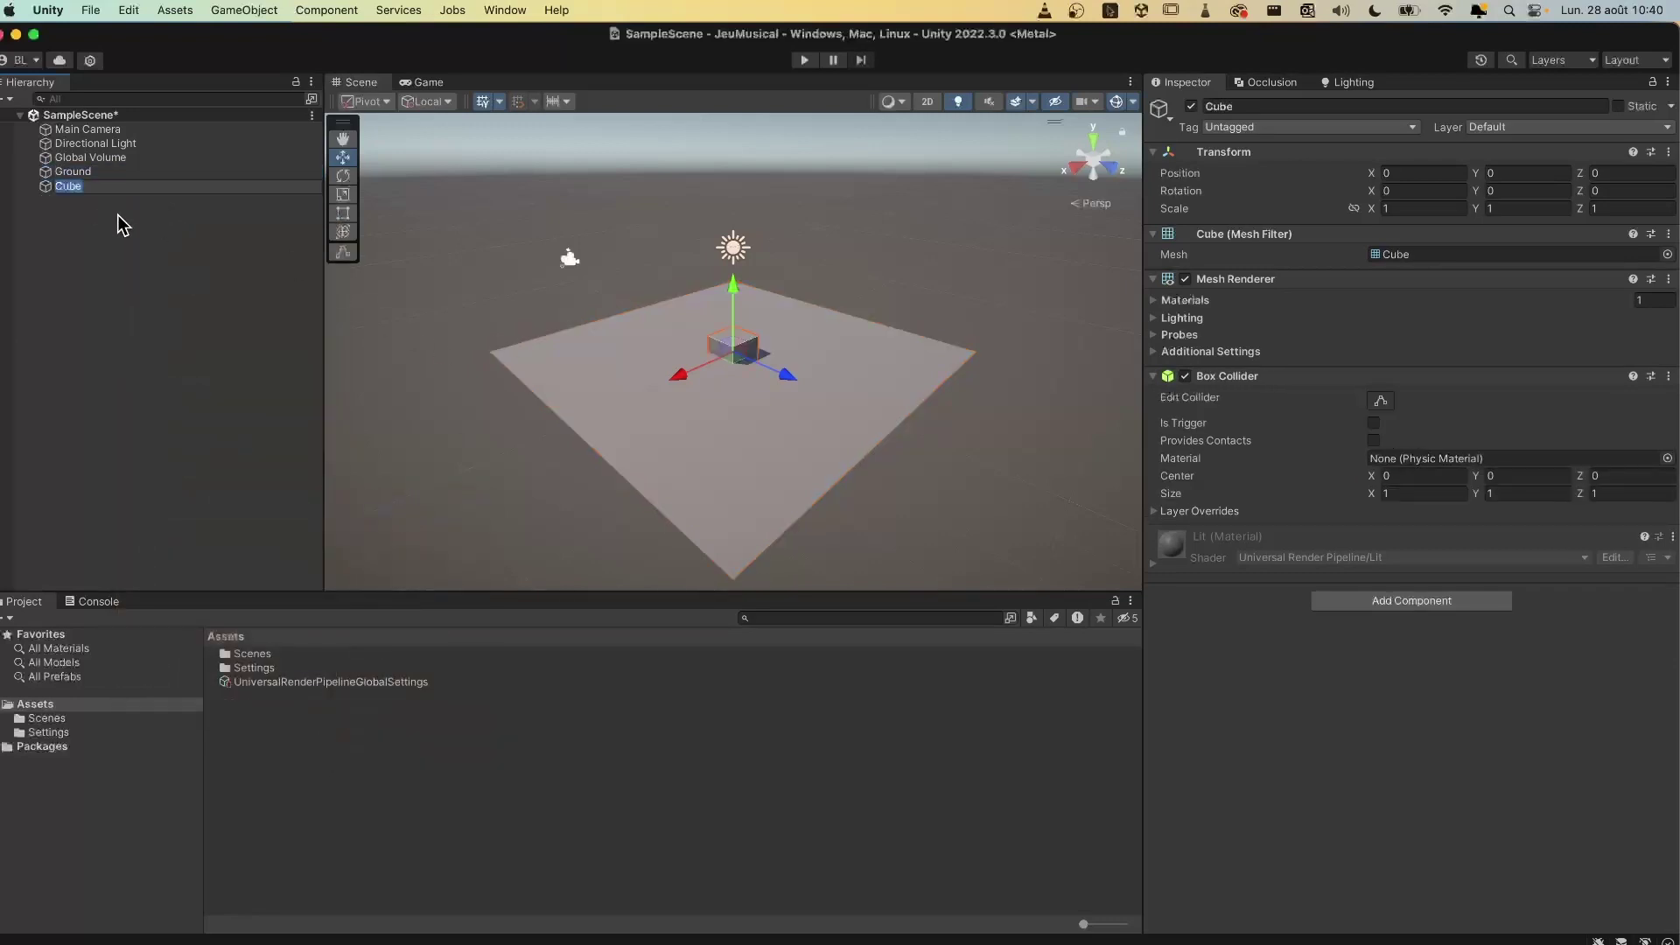
text(Wall)
Step: Name the cube Wall and set its scale to 10 × 2 × 0.5
key(Return)
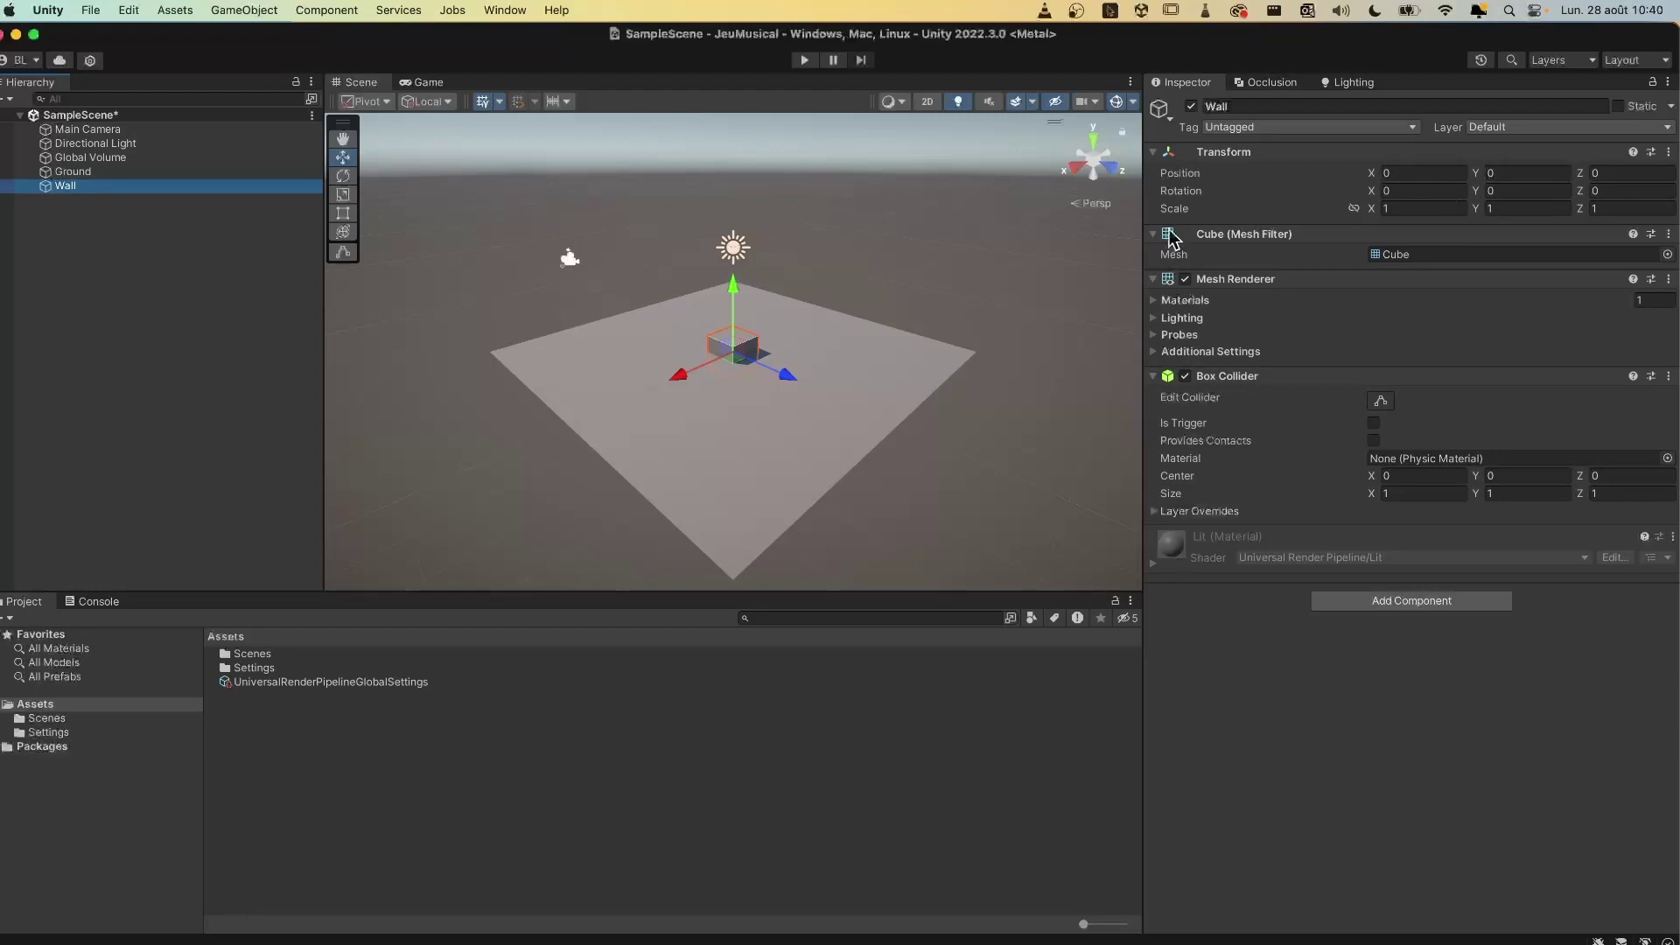
drag(736, 302, 735, 267)
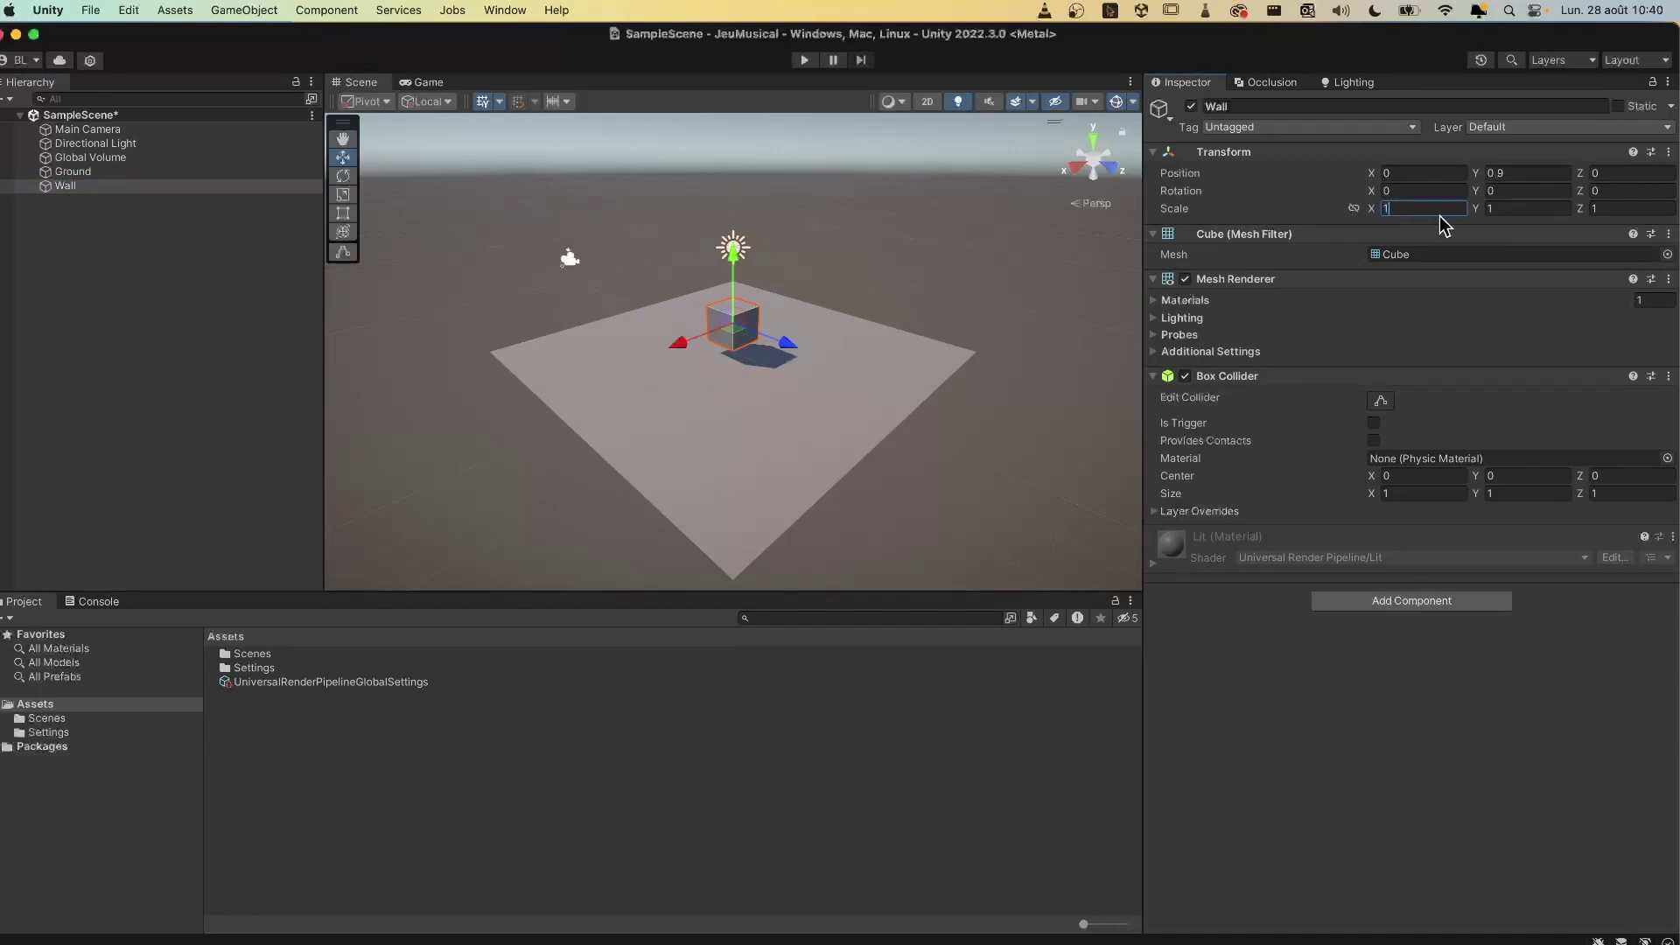
text(0)
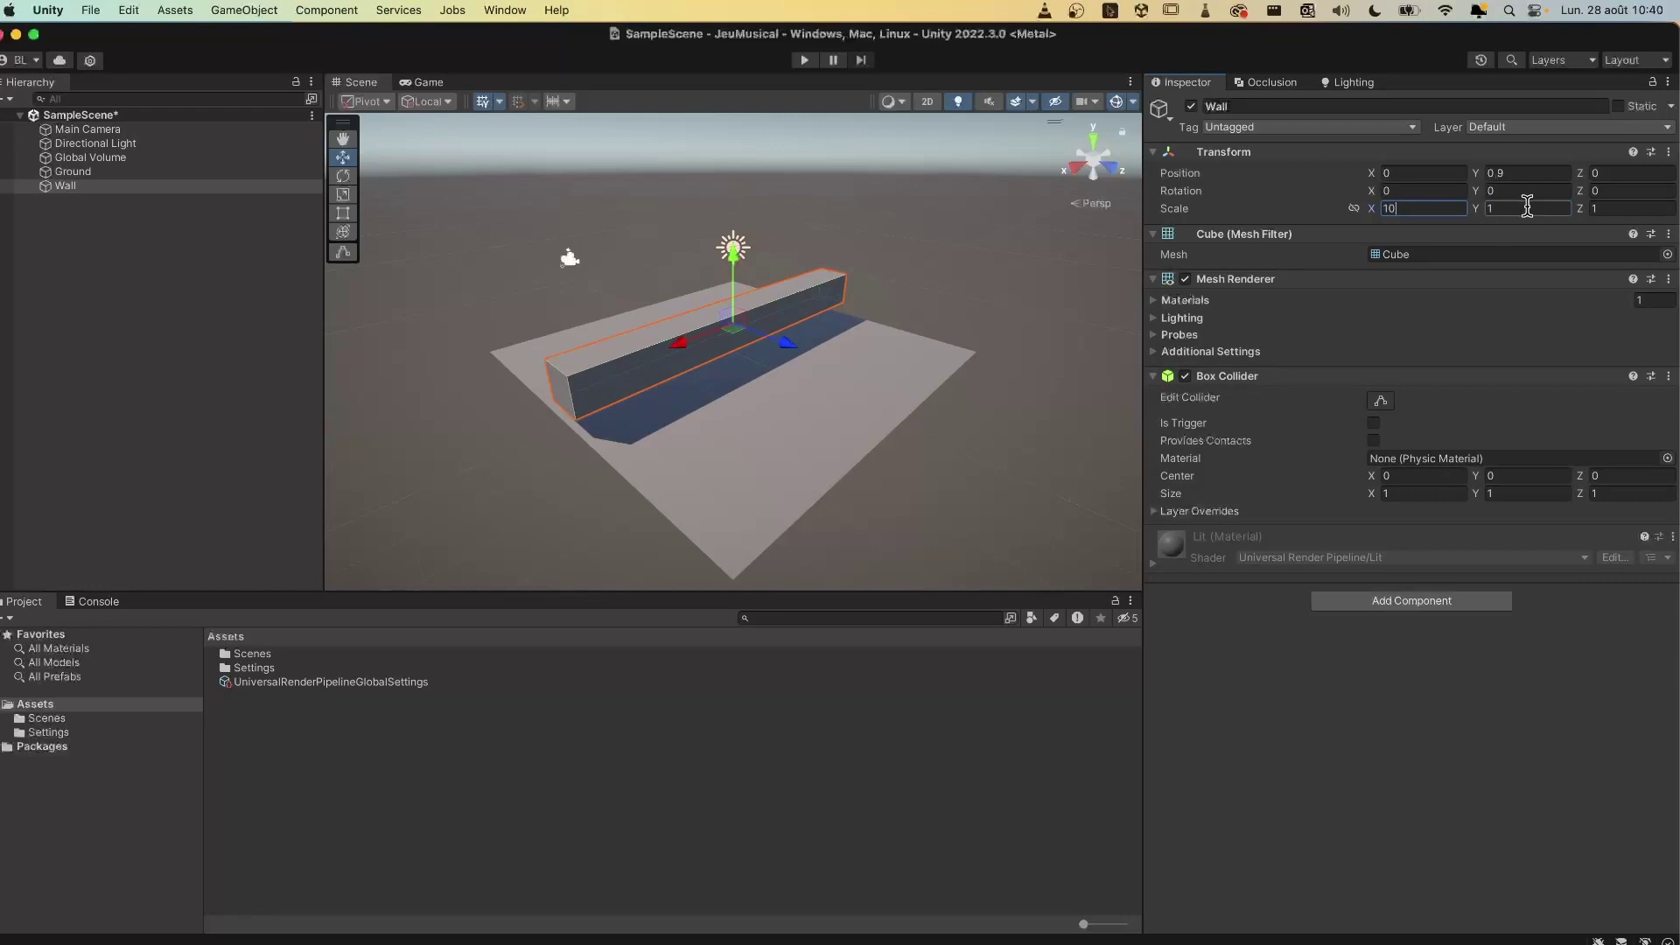
click(1502, 208)
text(2)
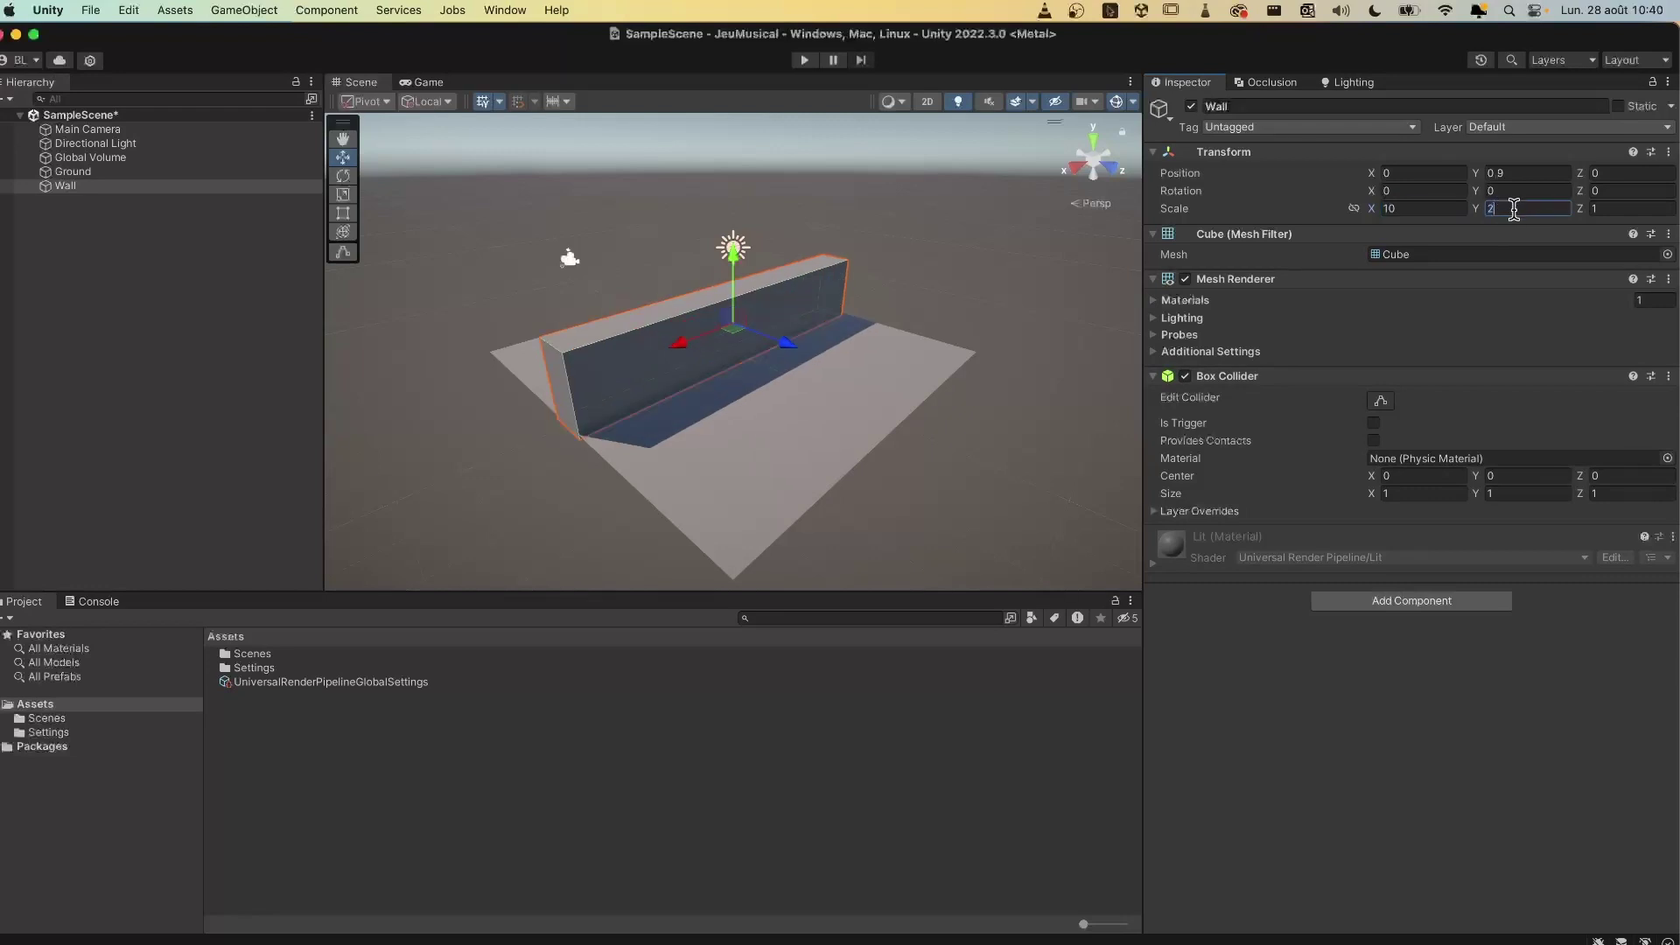
key(Tab)
text(0.5)
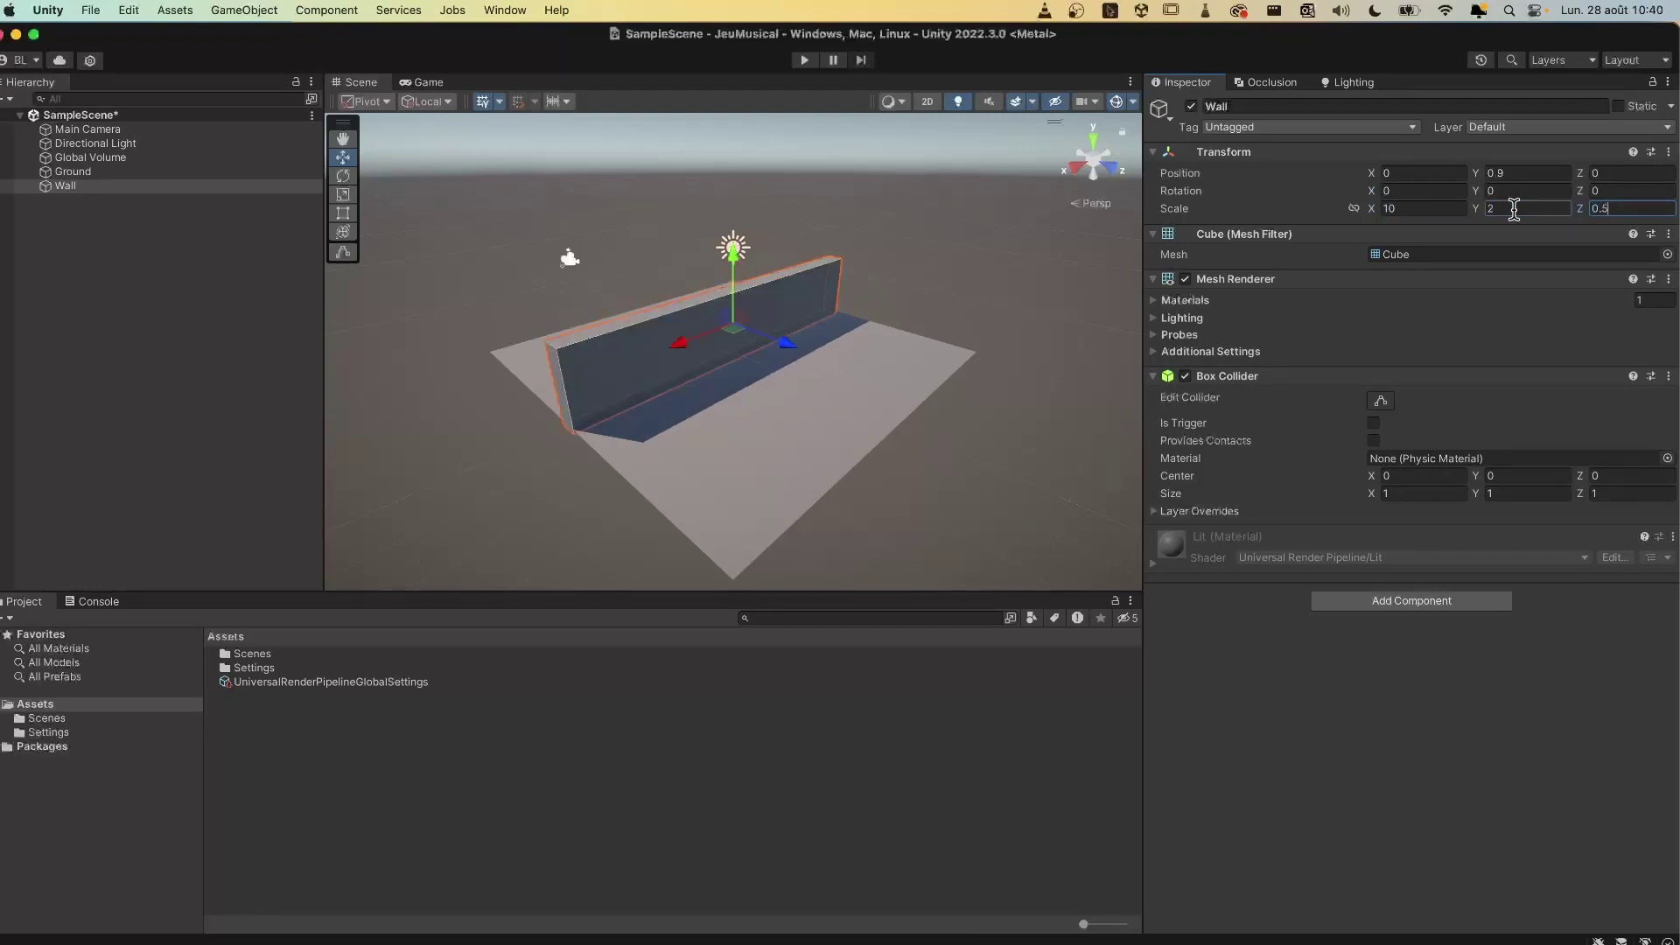
key(Tab)
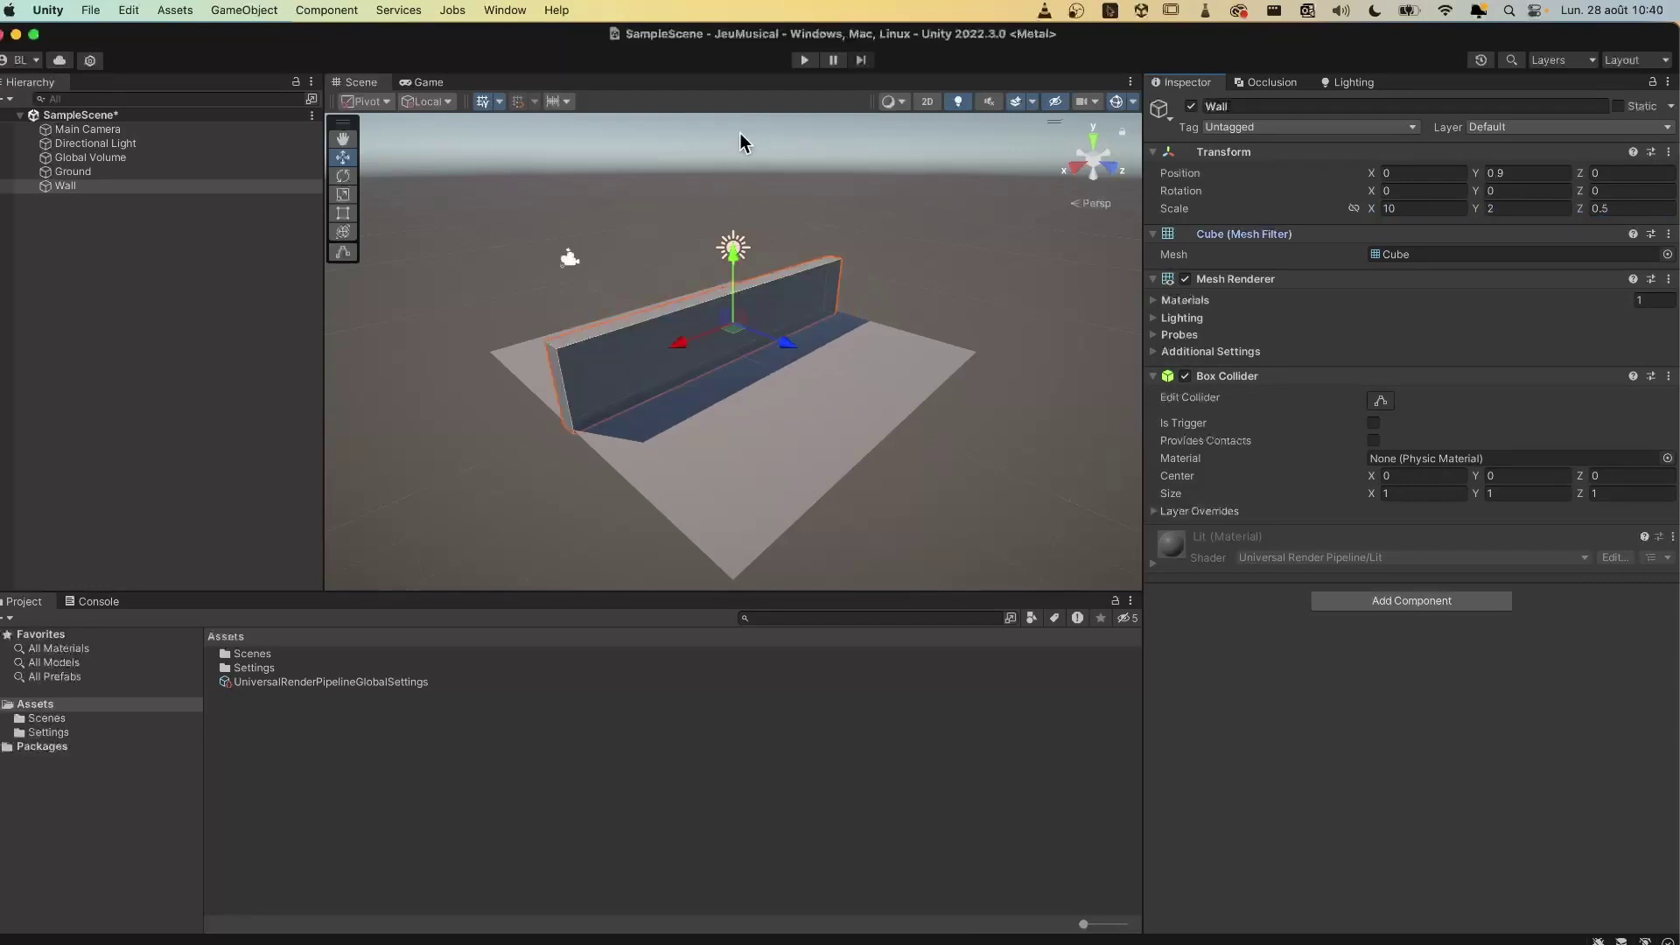
Step: Place the Wall at Position Y 1 and Z -5 along the ground's far edge
drag(787, 343, 681, 278)
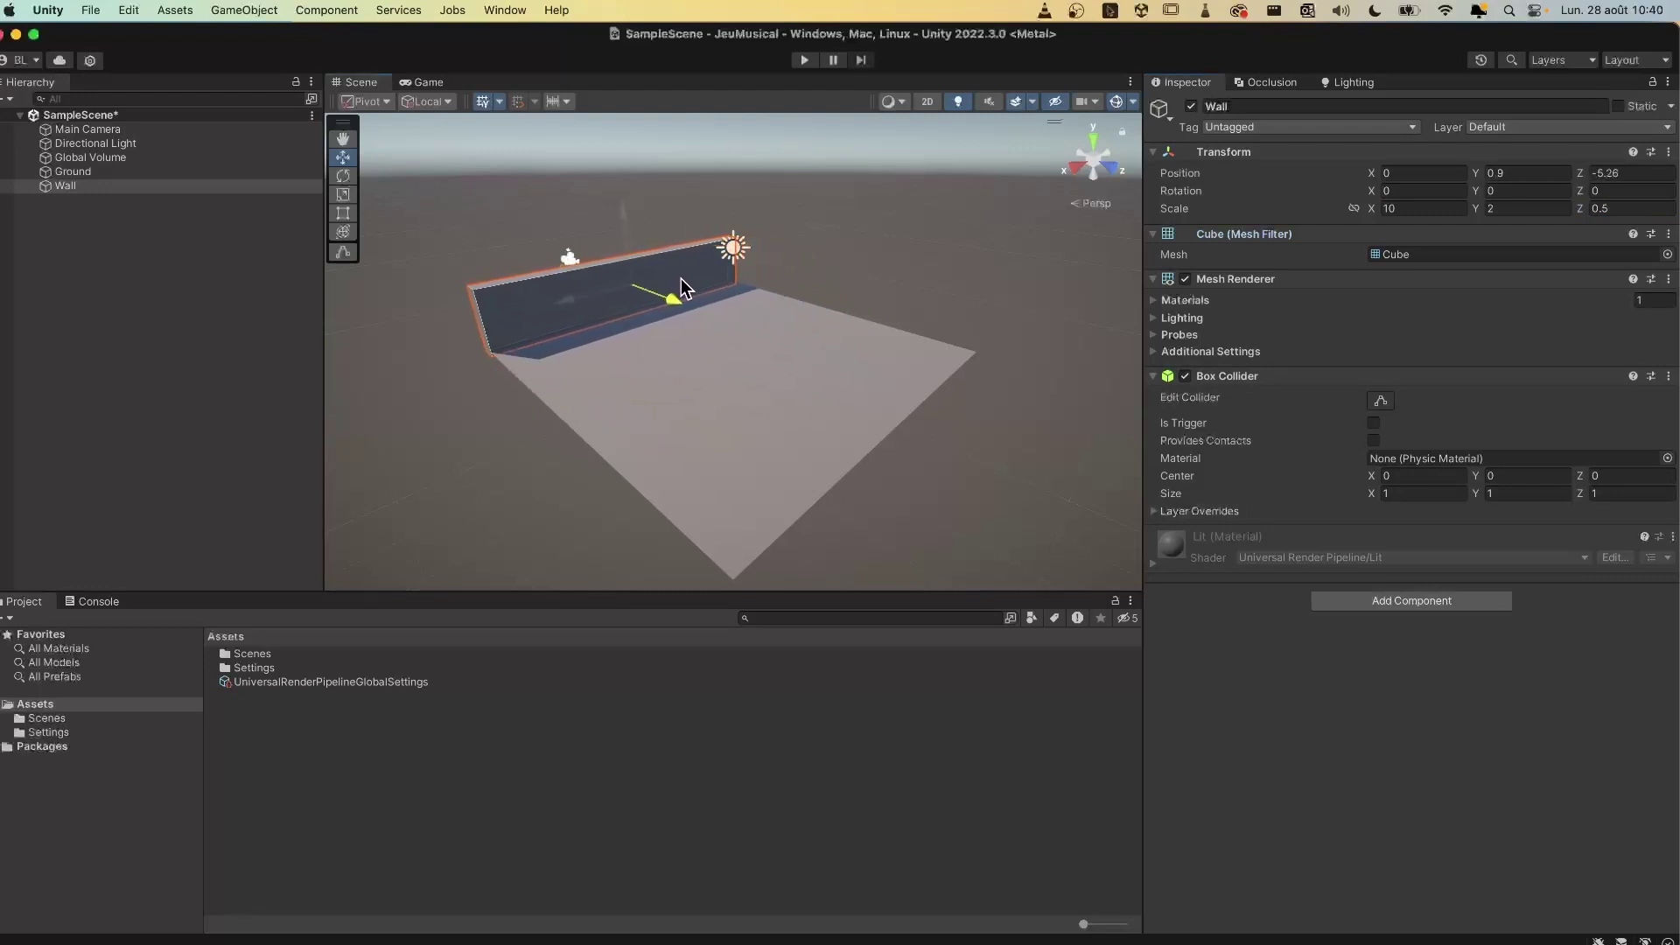
double_click(1510, 174)
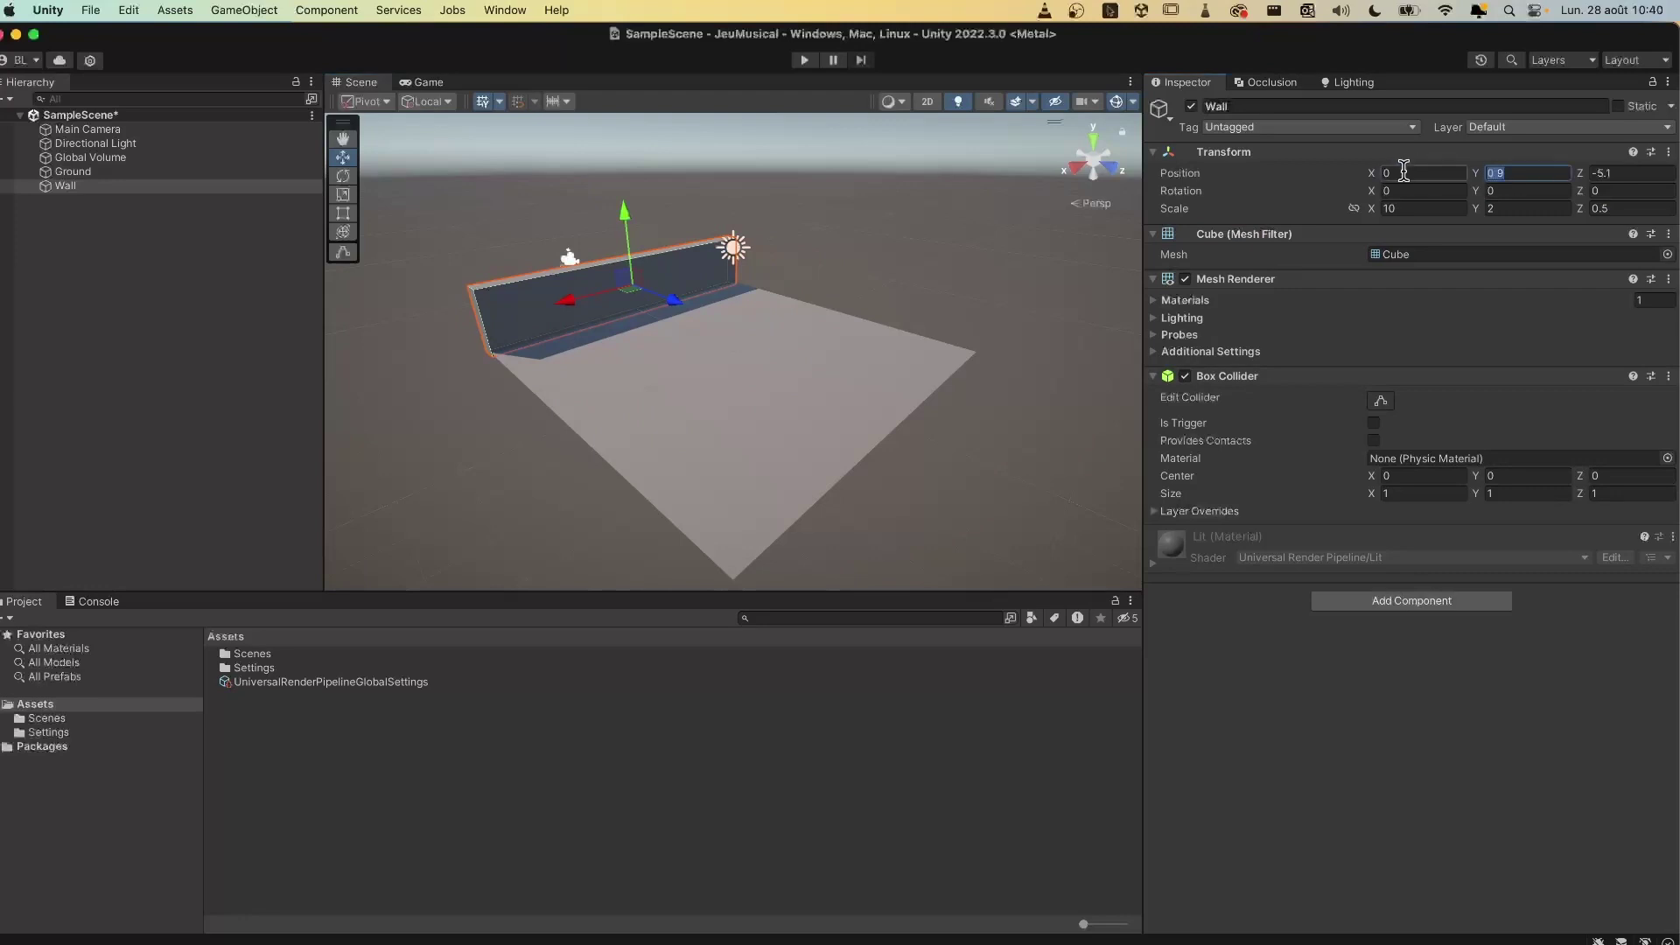
text(1)
key(Tab)
text(-)
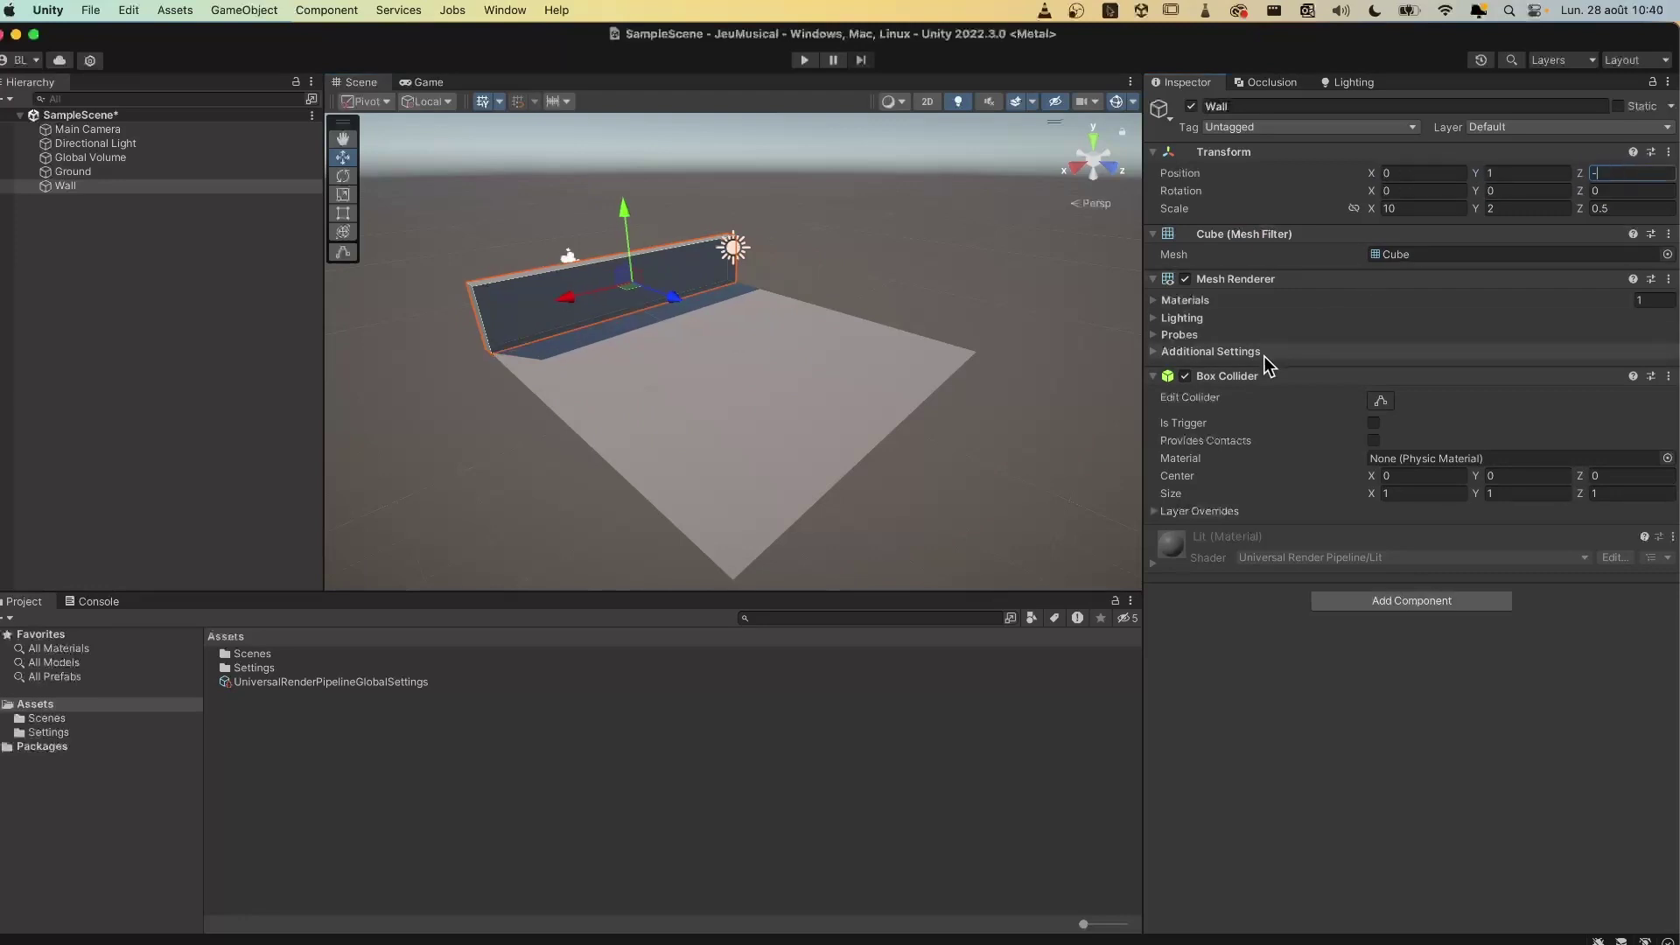
text(5)
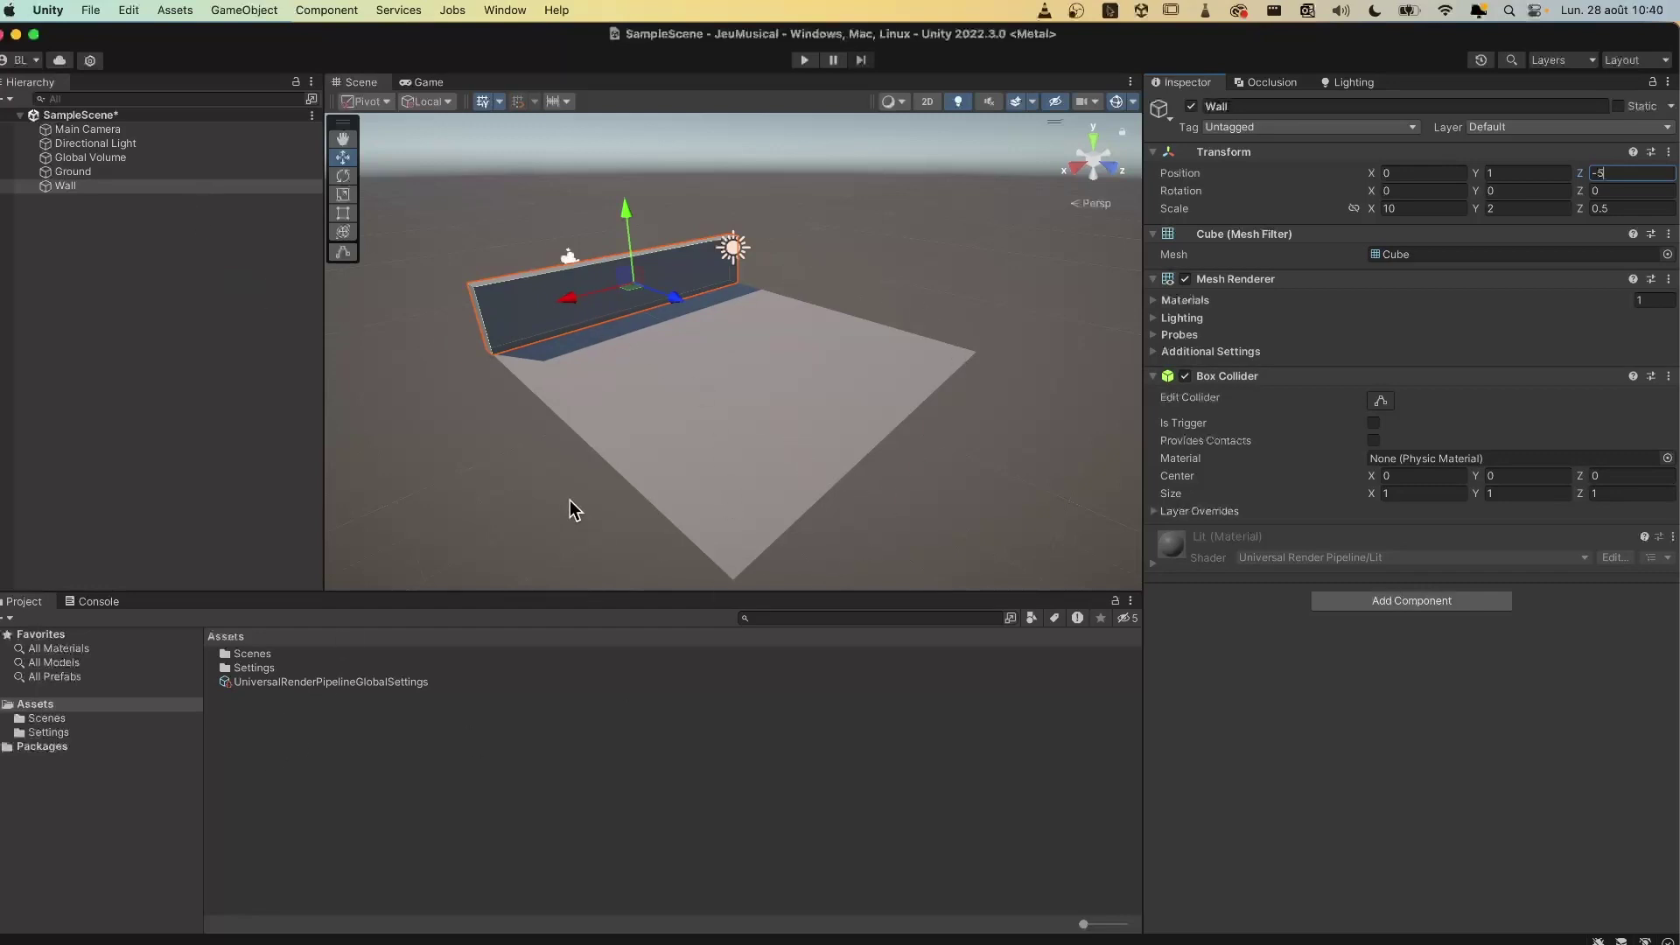
Step: Create a new folder named Prefabs in Assets
right_click(316, 711)
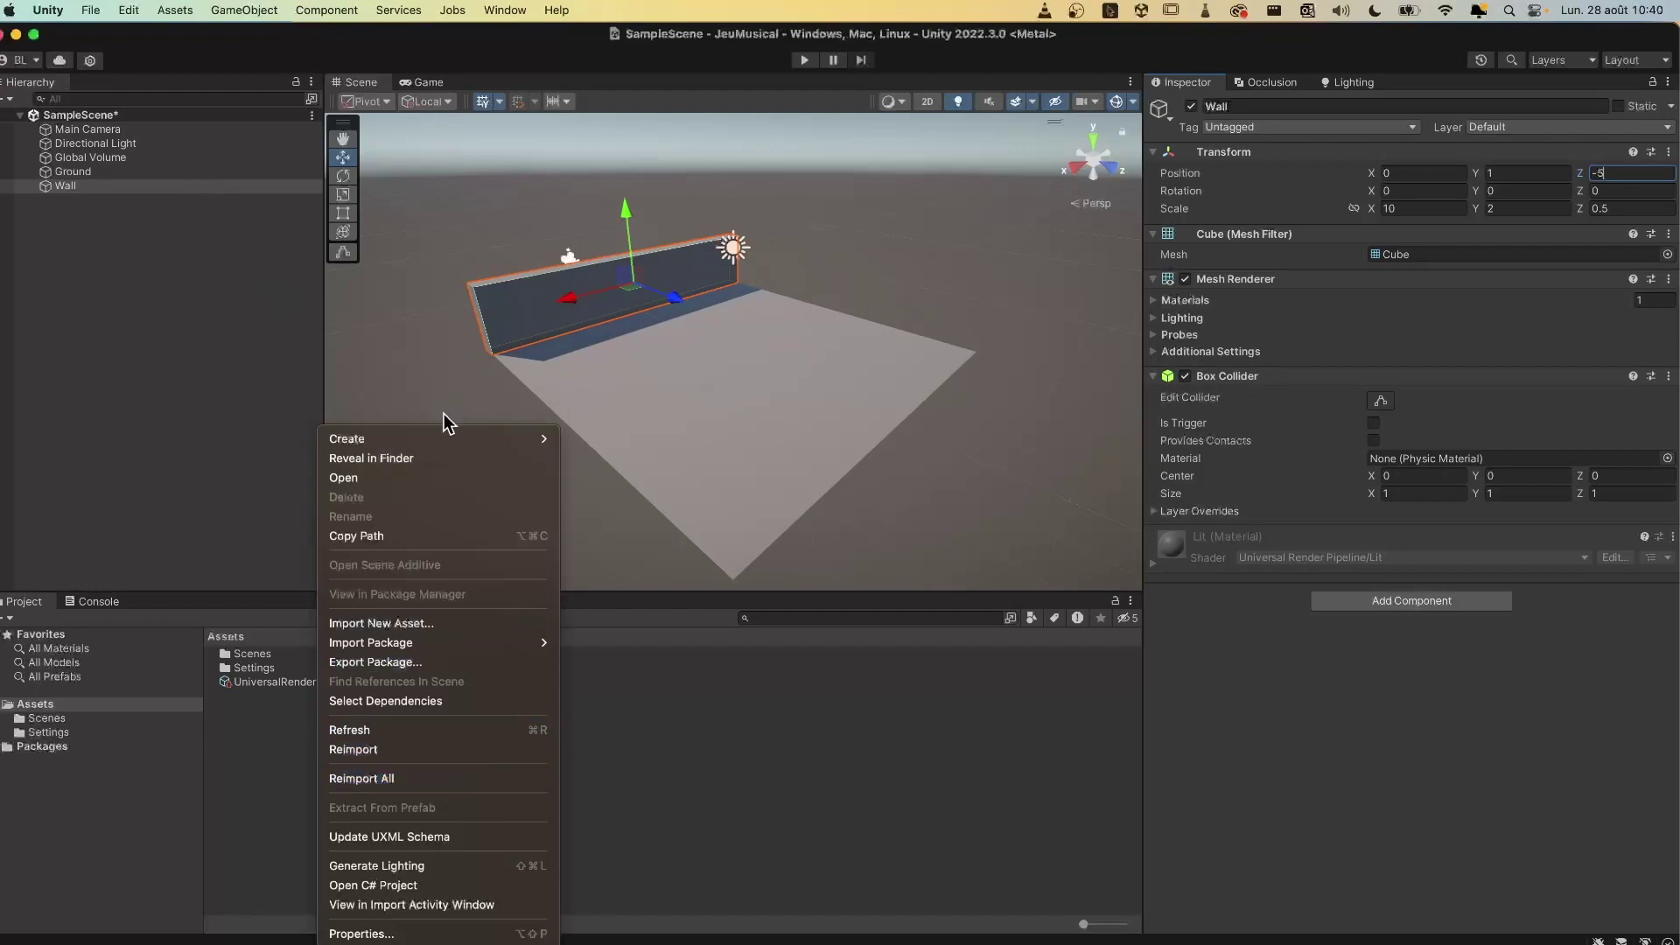
mouse_move(436, 444)
click(699, 19)
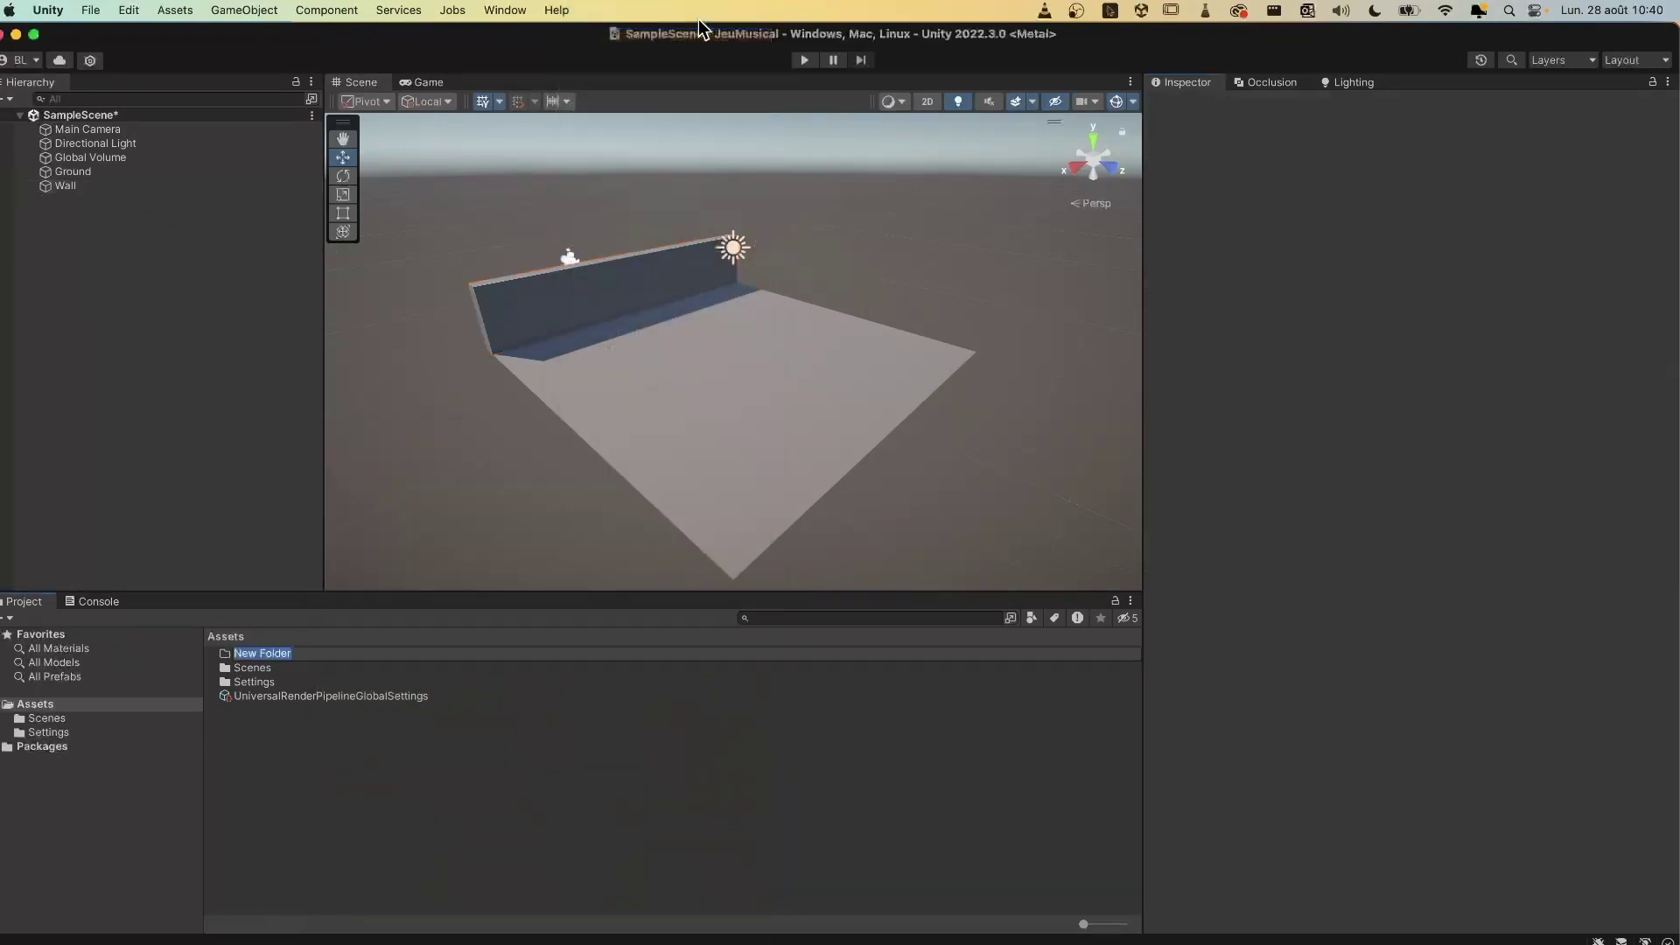
text(Prefa)
text(bs)
key(Return)
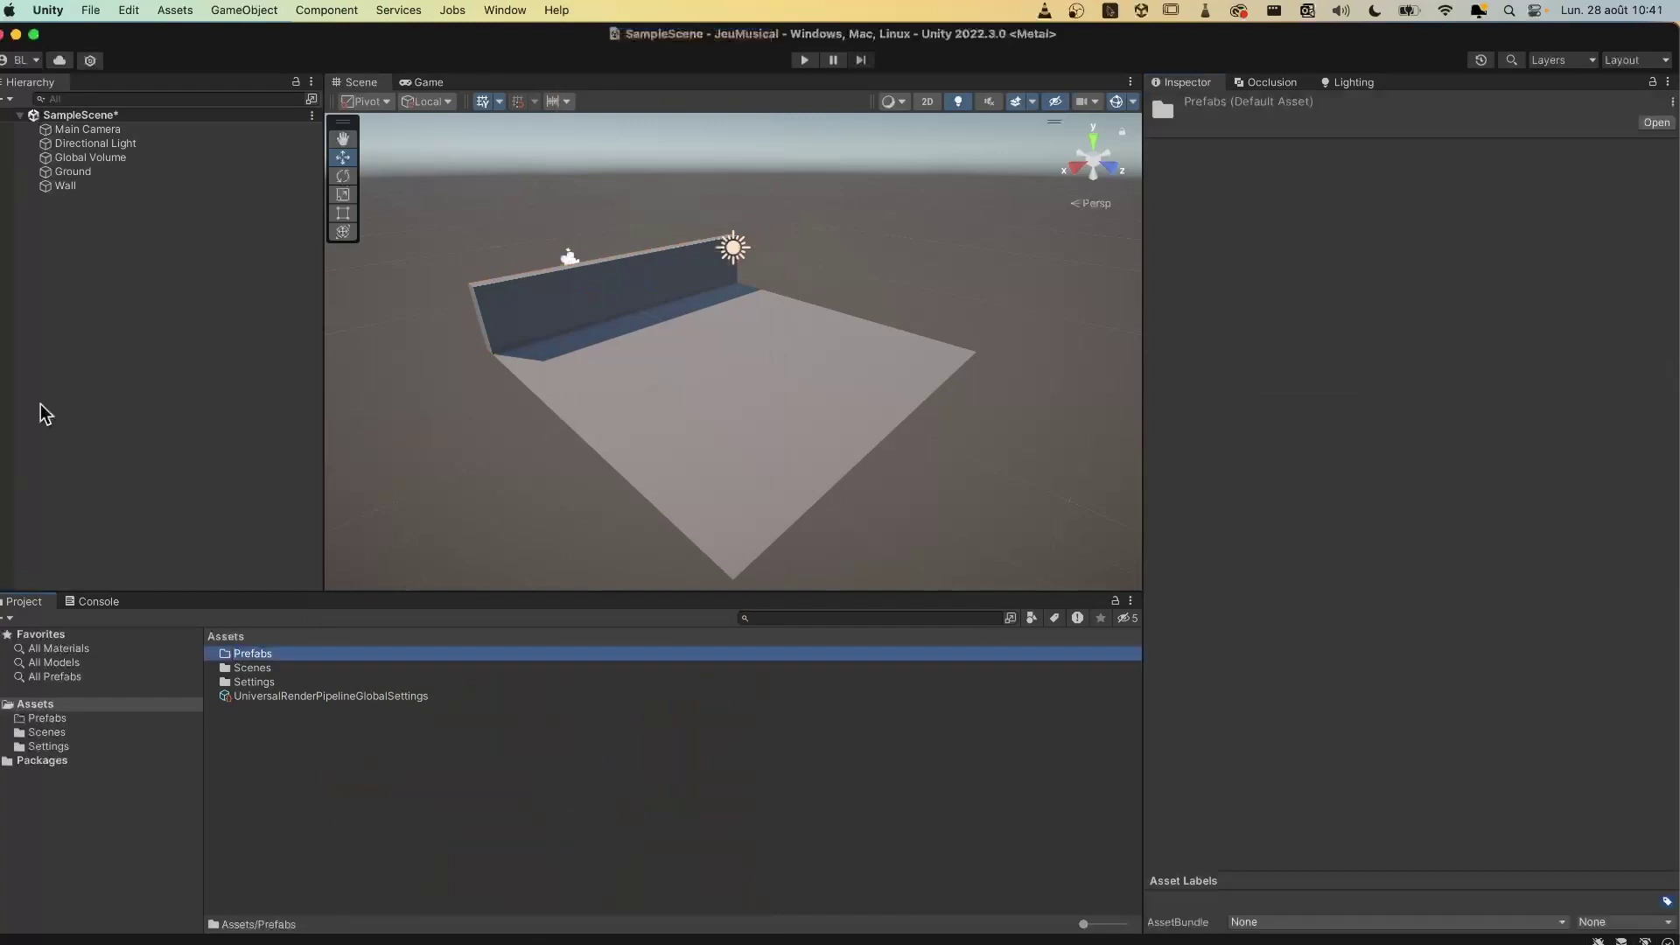
Step: Drag the Wall from the Hierarchy into Prefabs to save it as a prefab
double_click(252, 654)
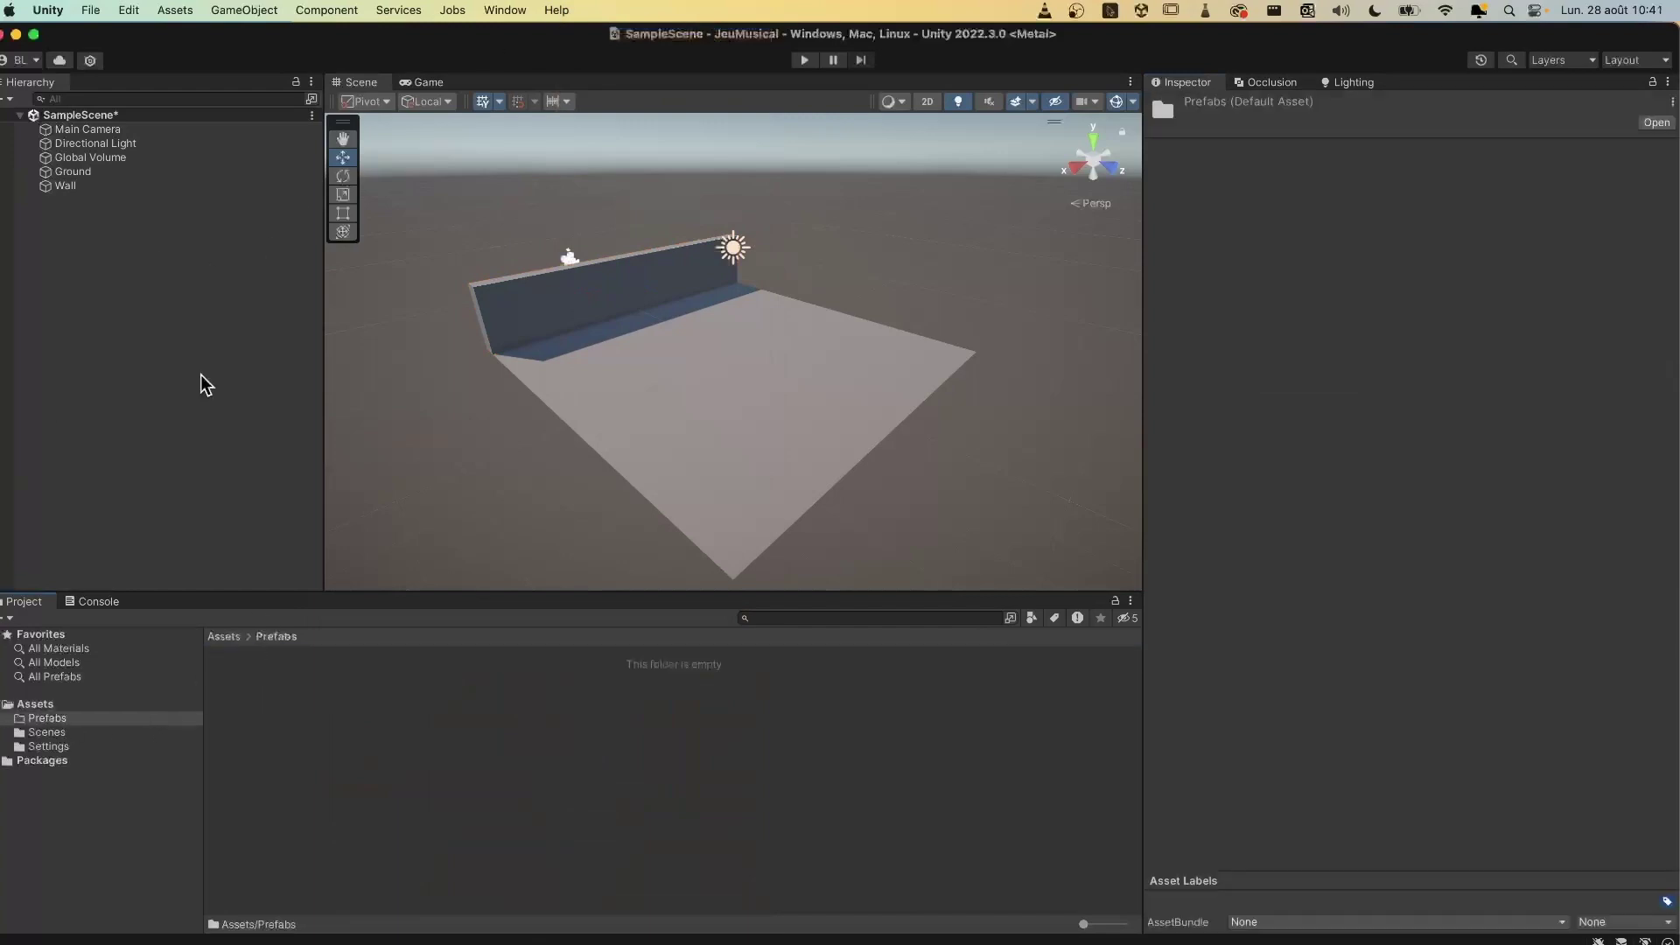
click(64, 187)
drag(68, 194, 313, 753)
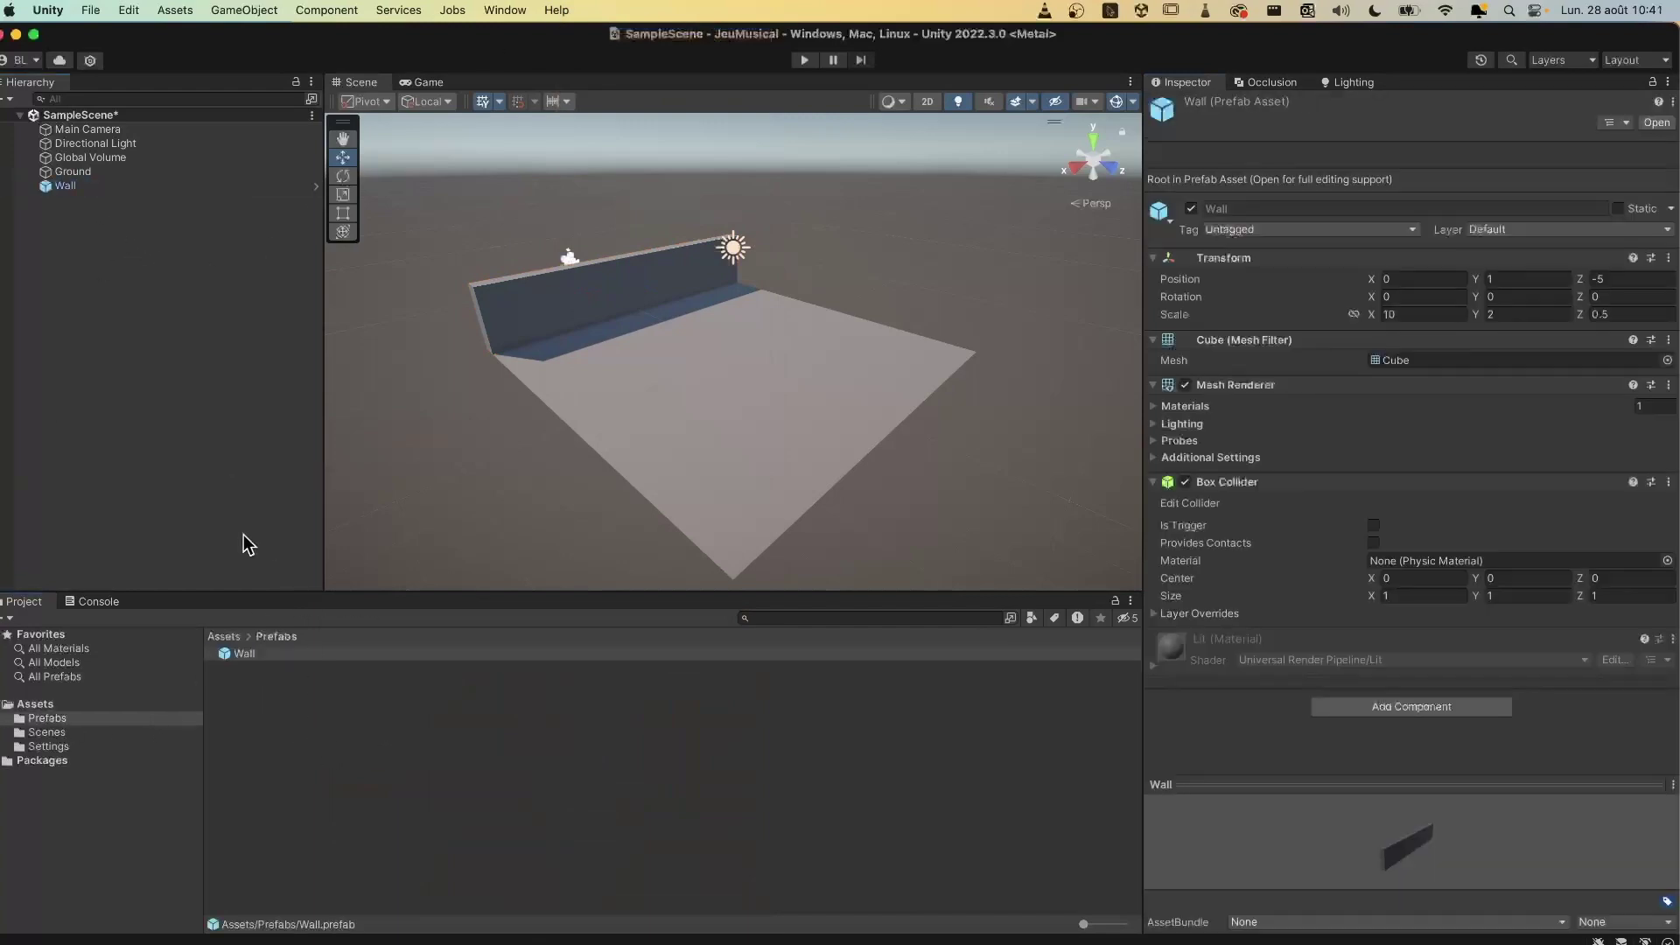
click(65, 186)
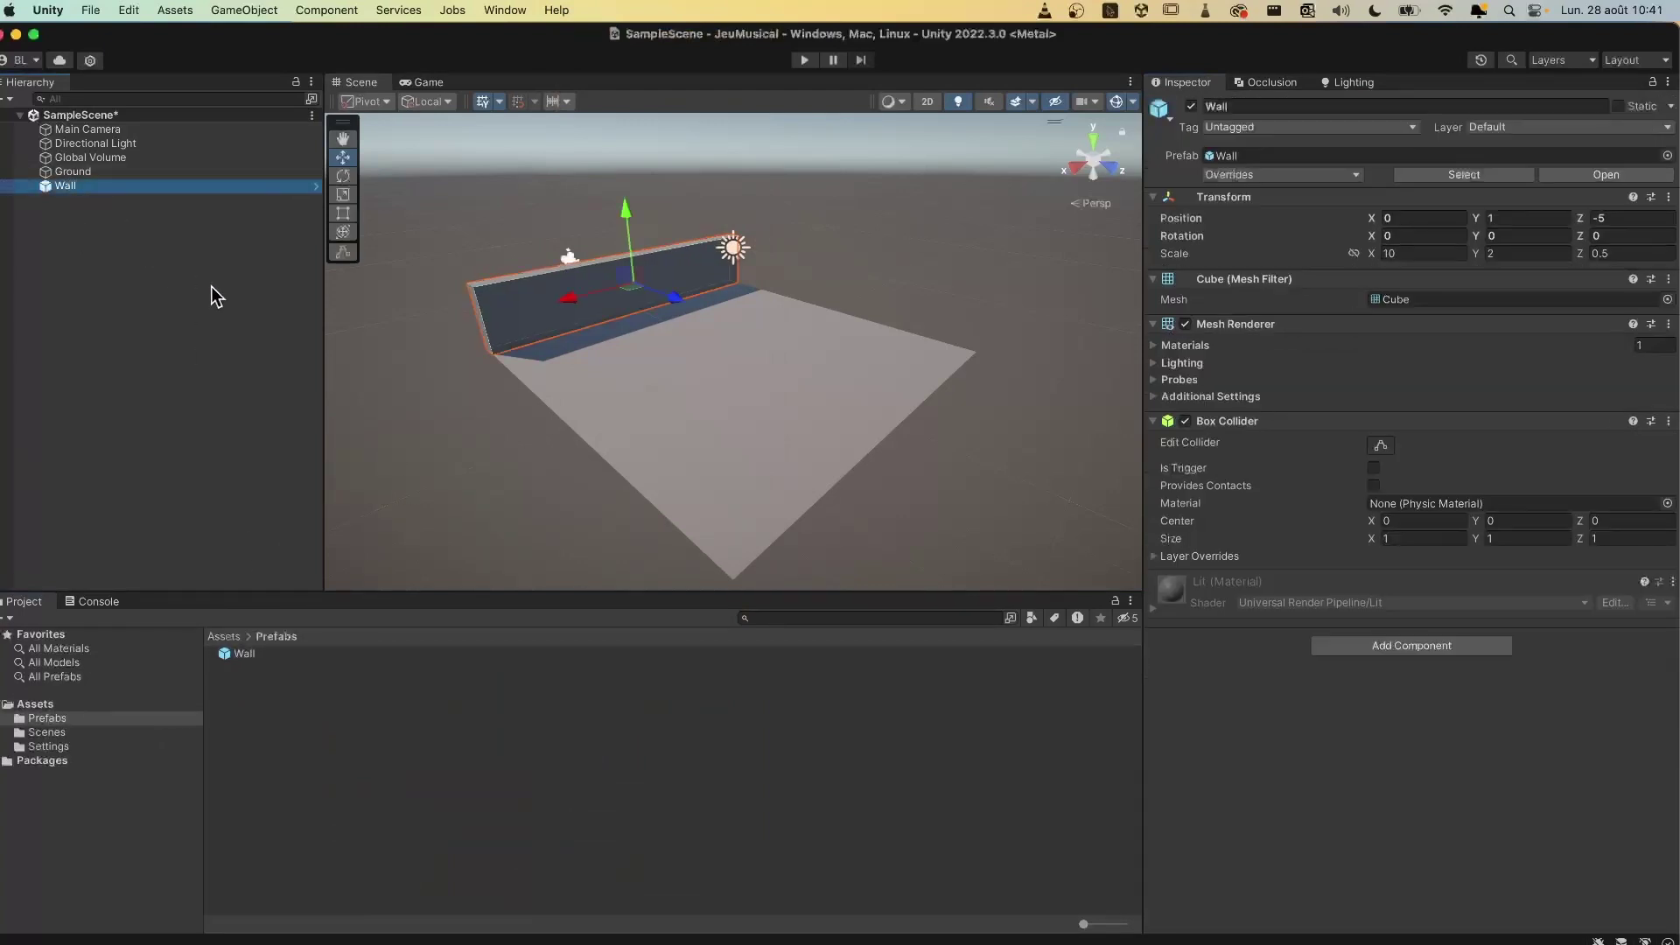
Step: Duplicate the Wall and move Wall (1) to Position Z 5
key(super+d)
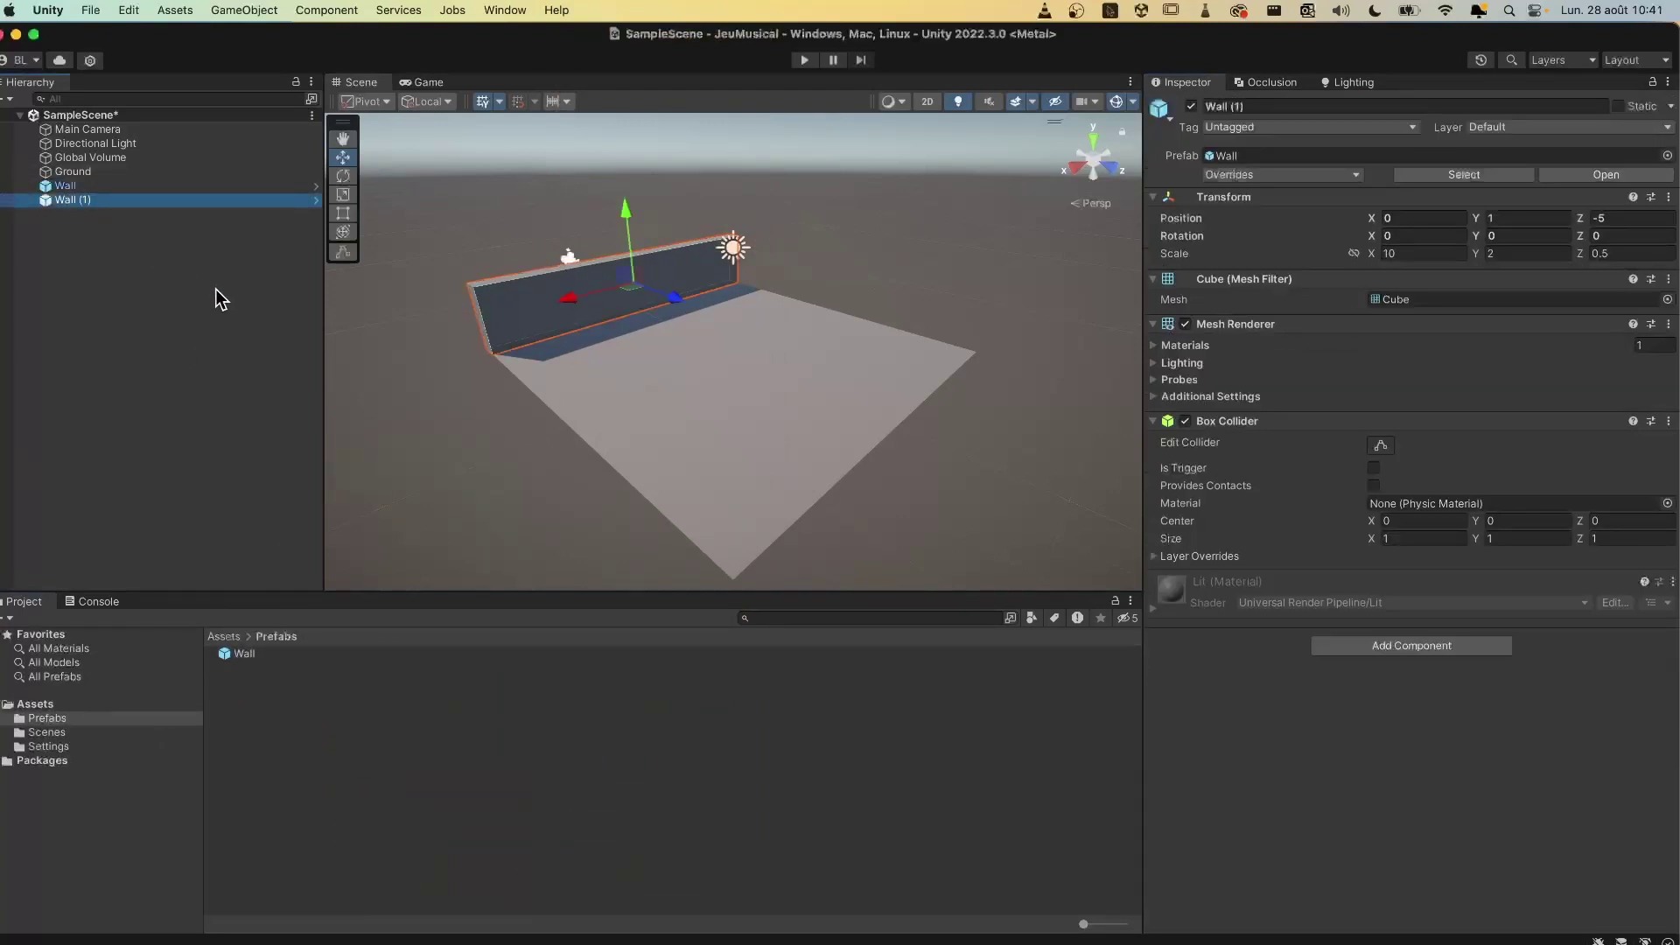
key(super+d)
key(super+d)
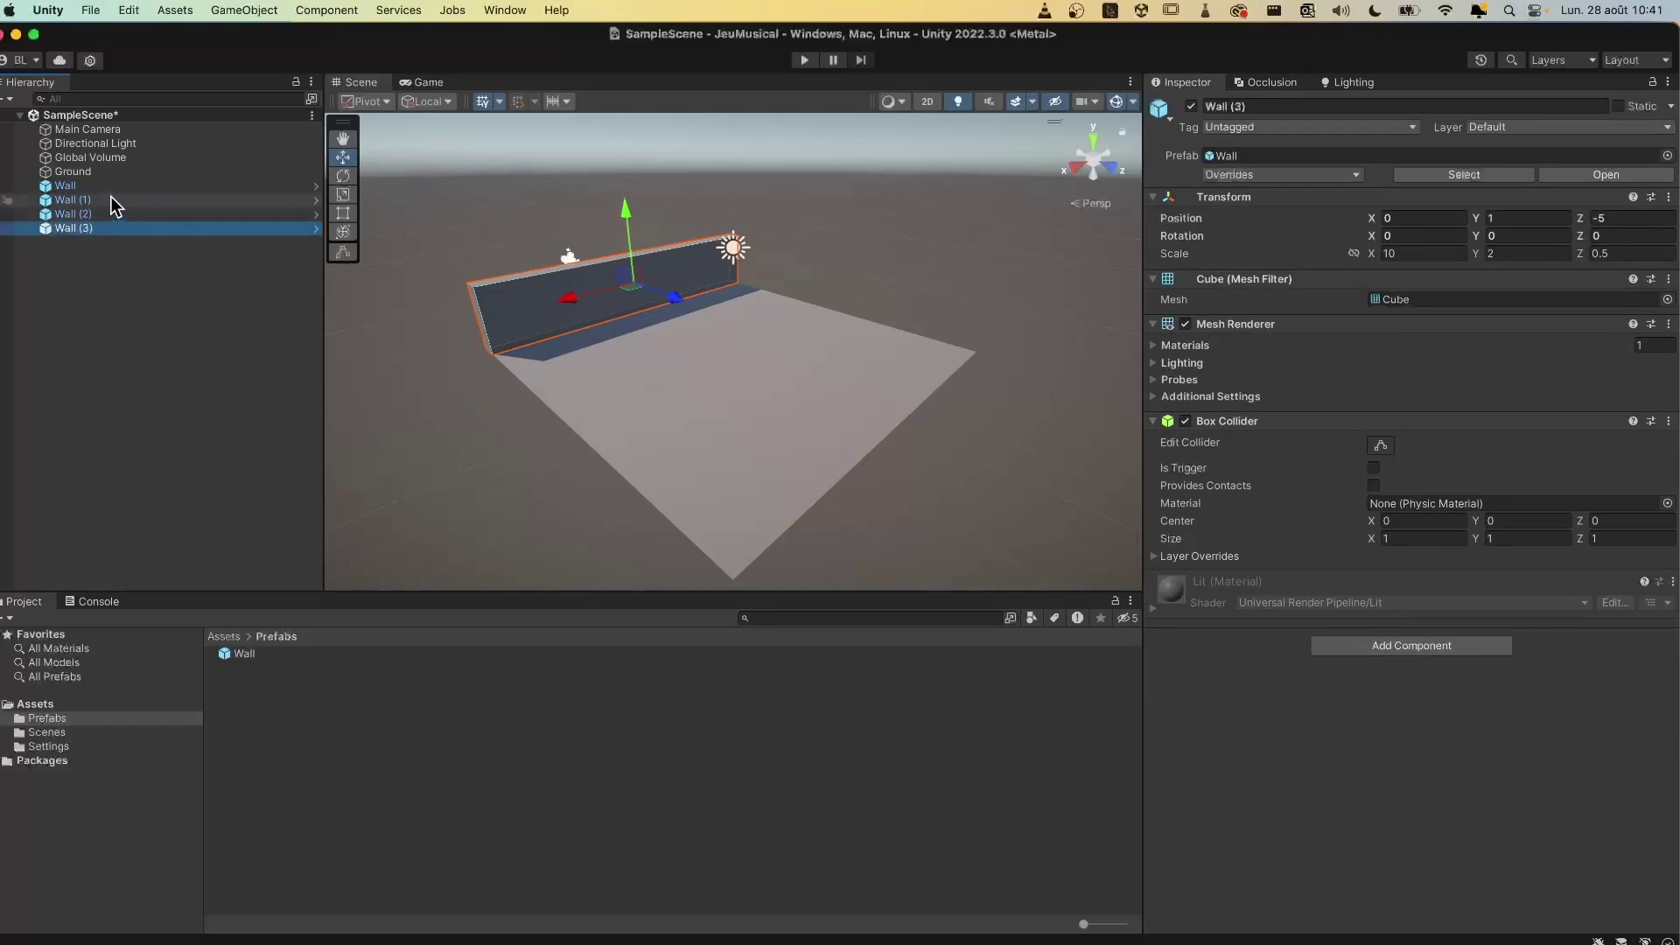
click(112, 199)
drag(676, 298, 937, 446)
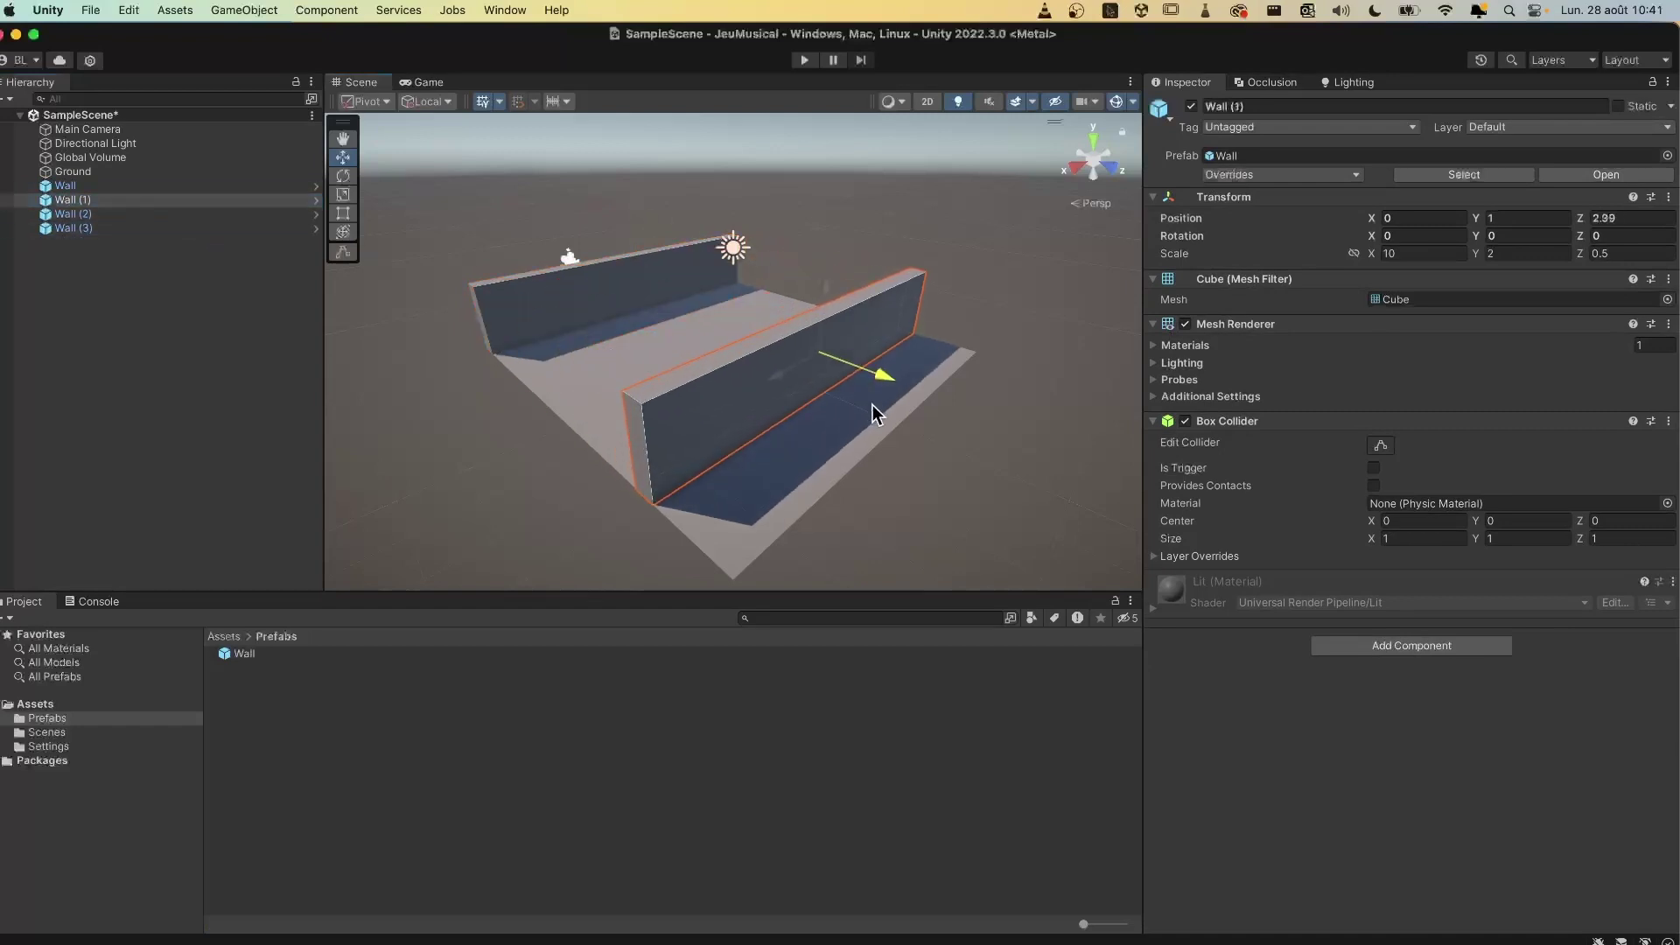
click(1643, 218)
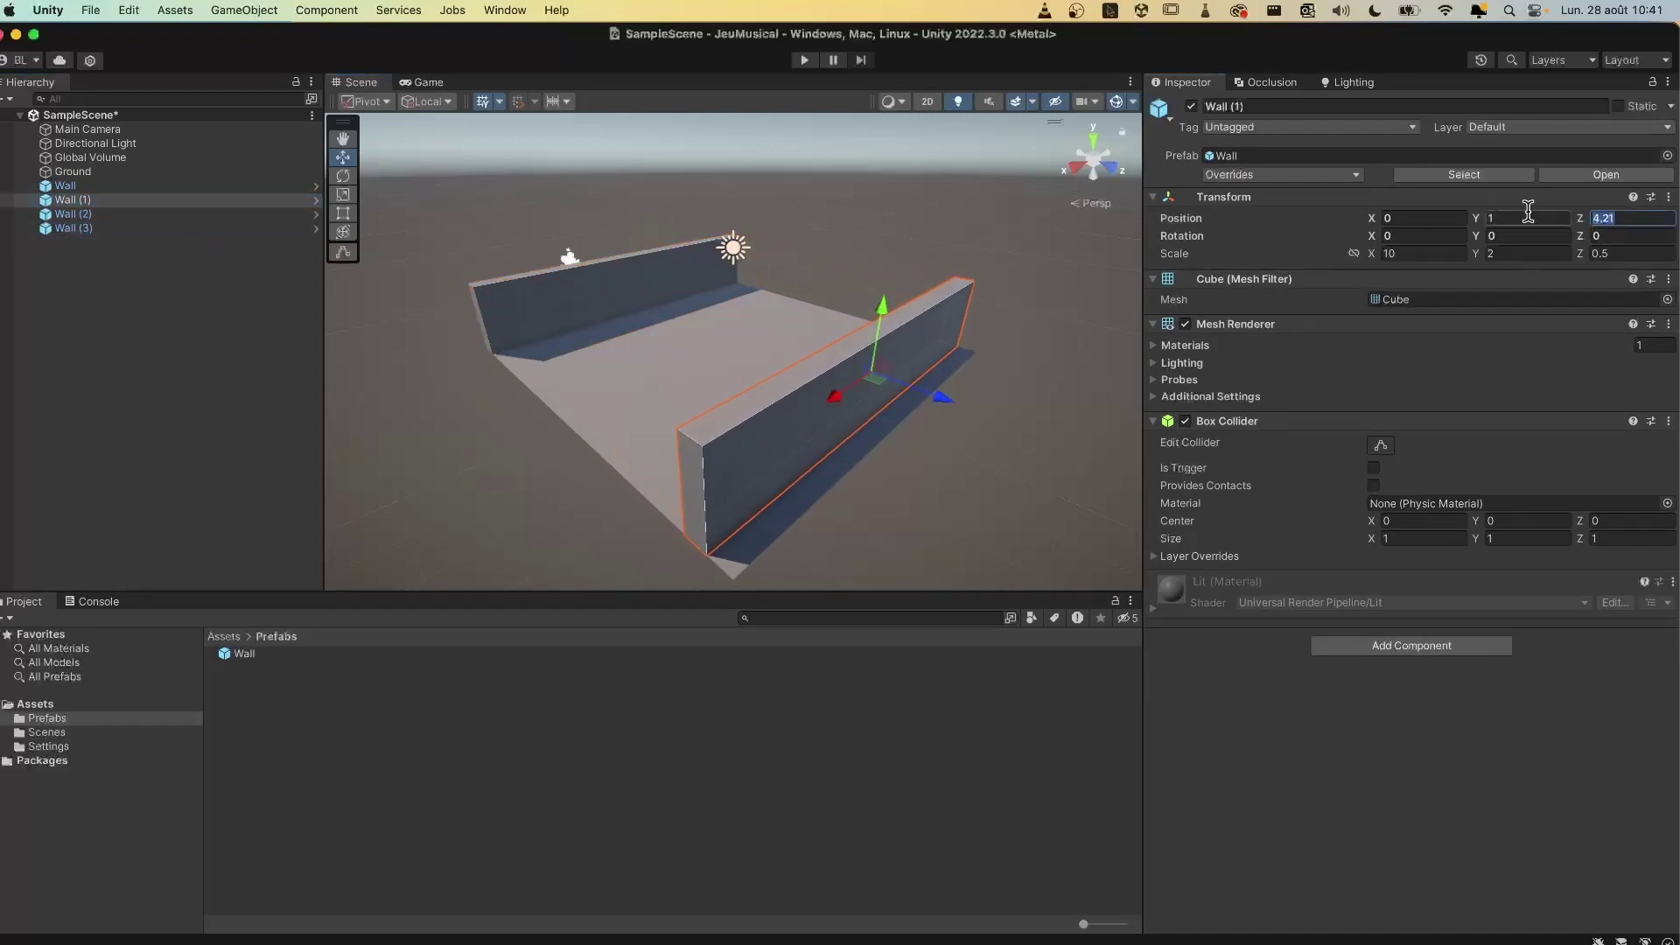
text(5)
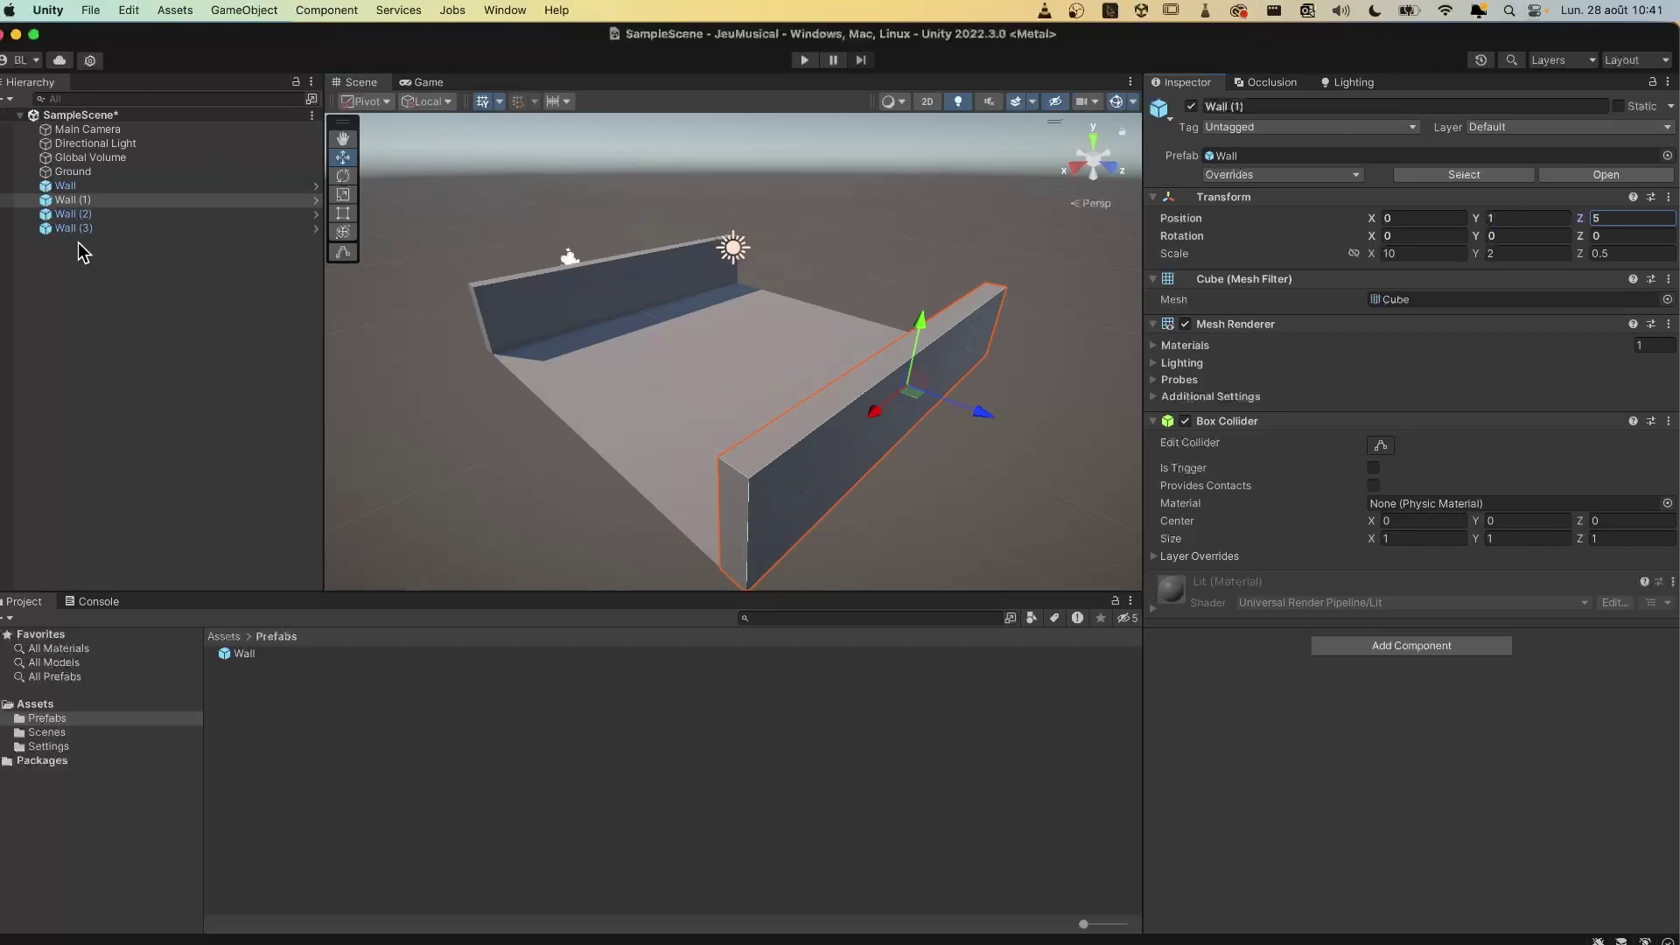
Step: Rotate Wall (2) 90° on Y and place it at X -5, Z 0
click(80, 213)
drag(653, 308, 777, 354)
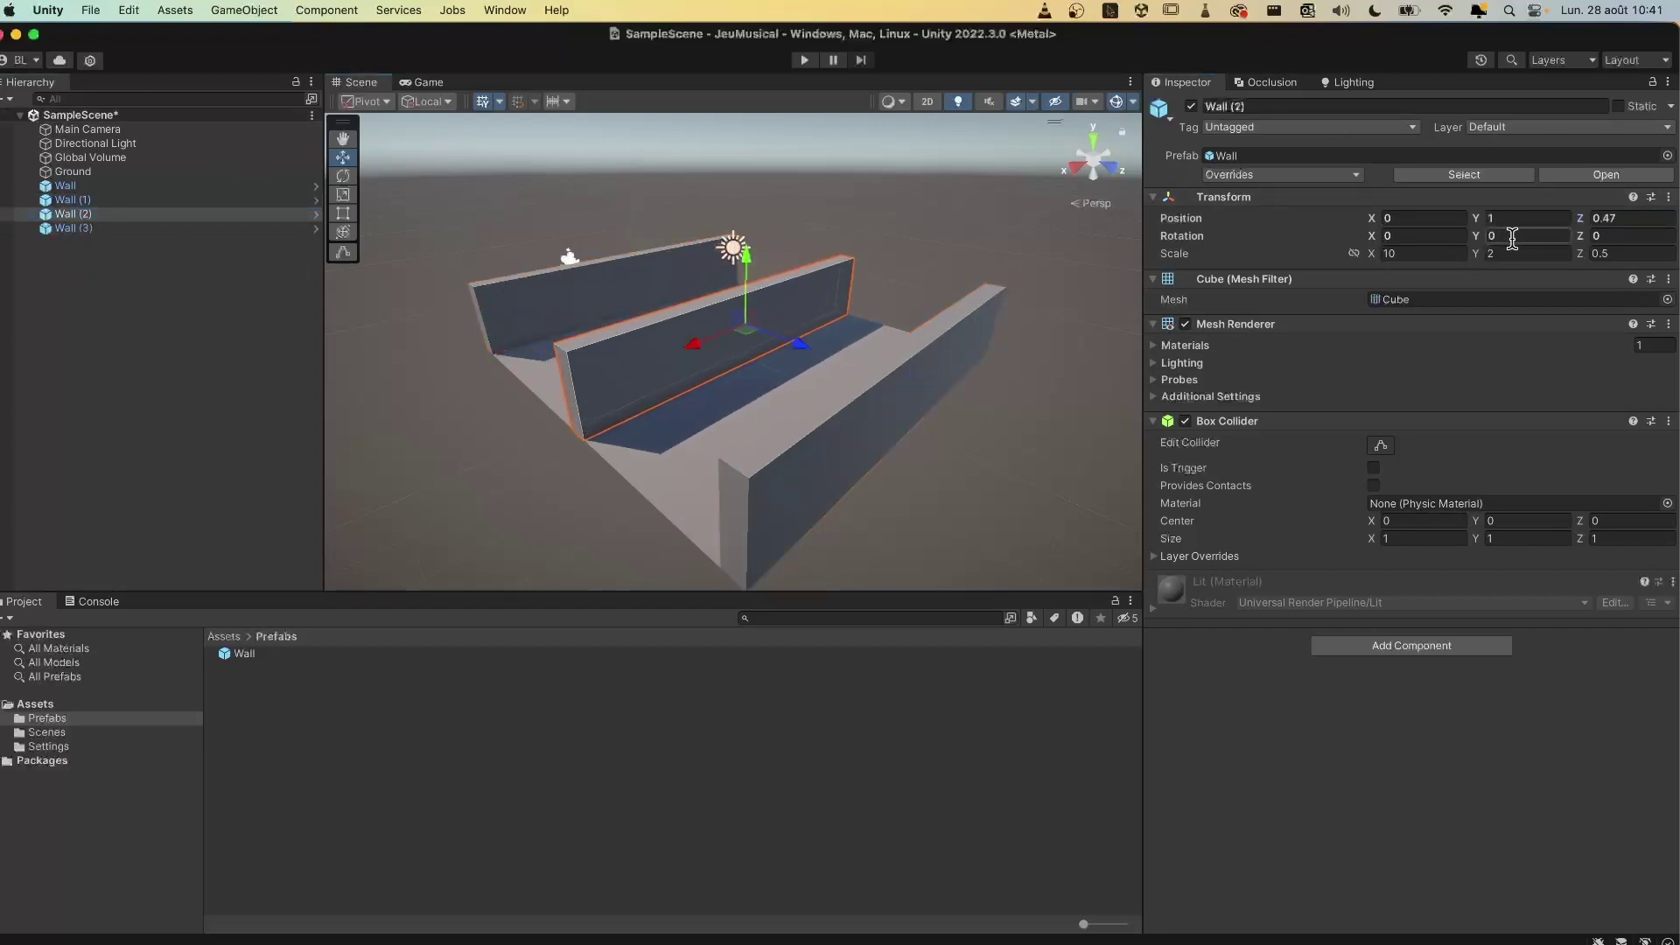
text(90)
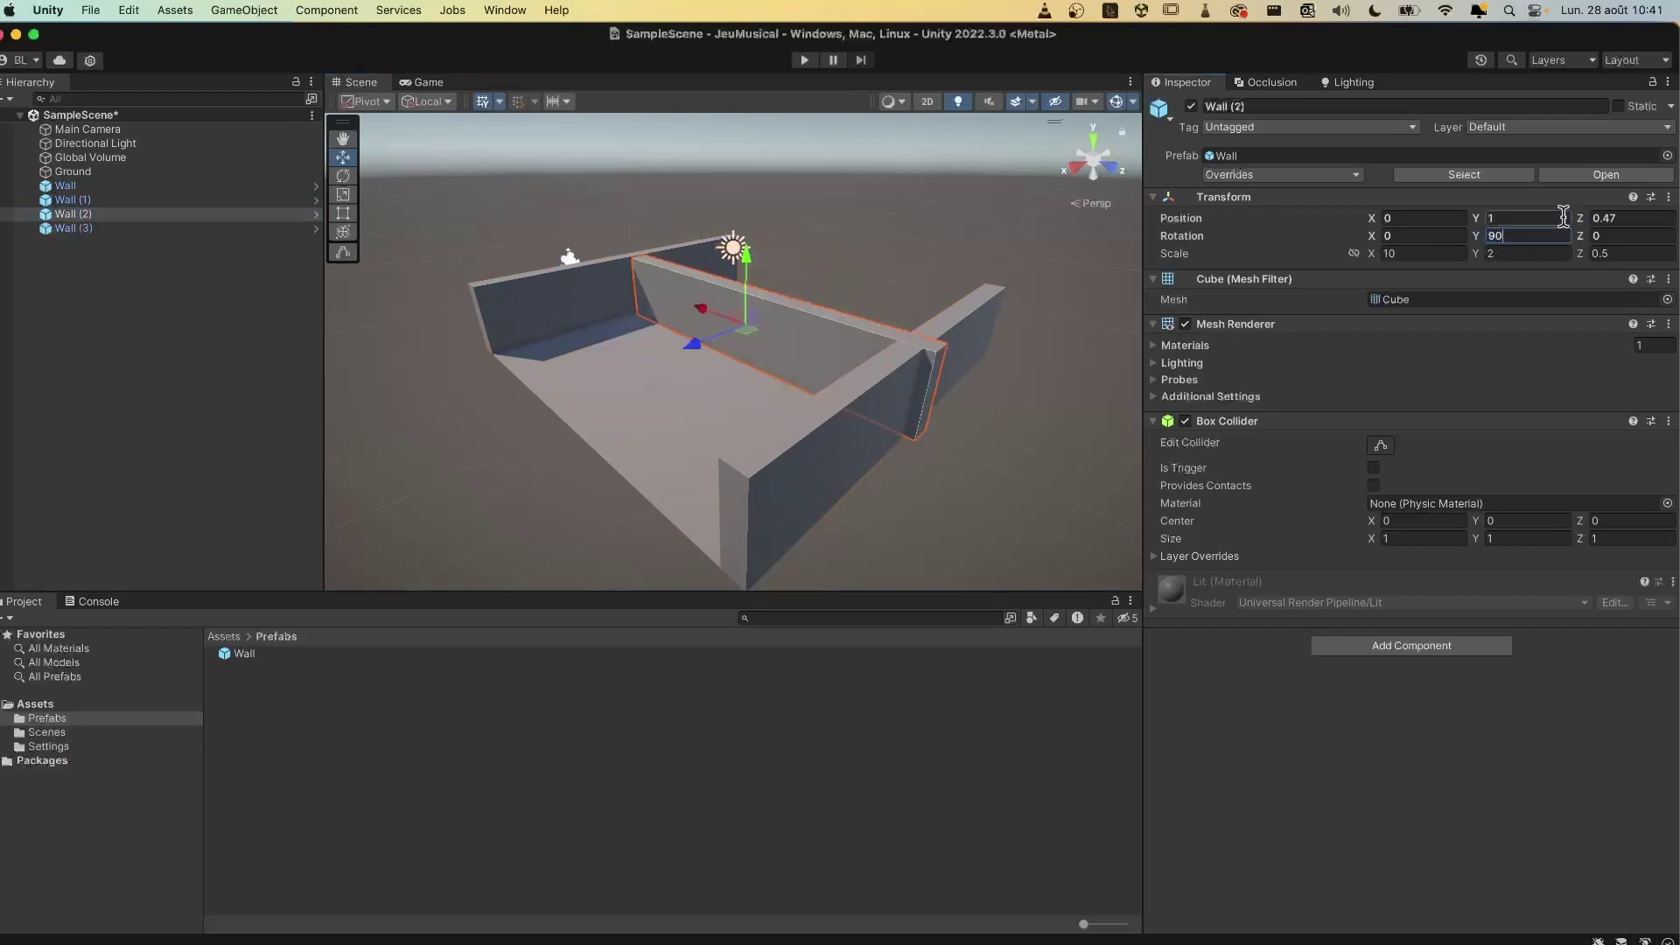
click(1632, 219)
text(0)
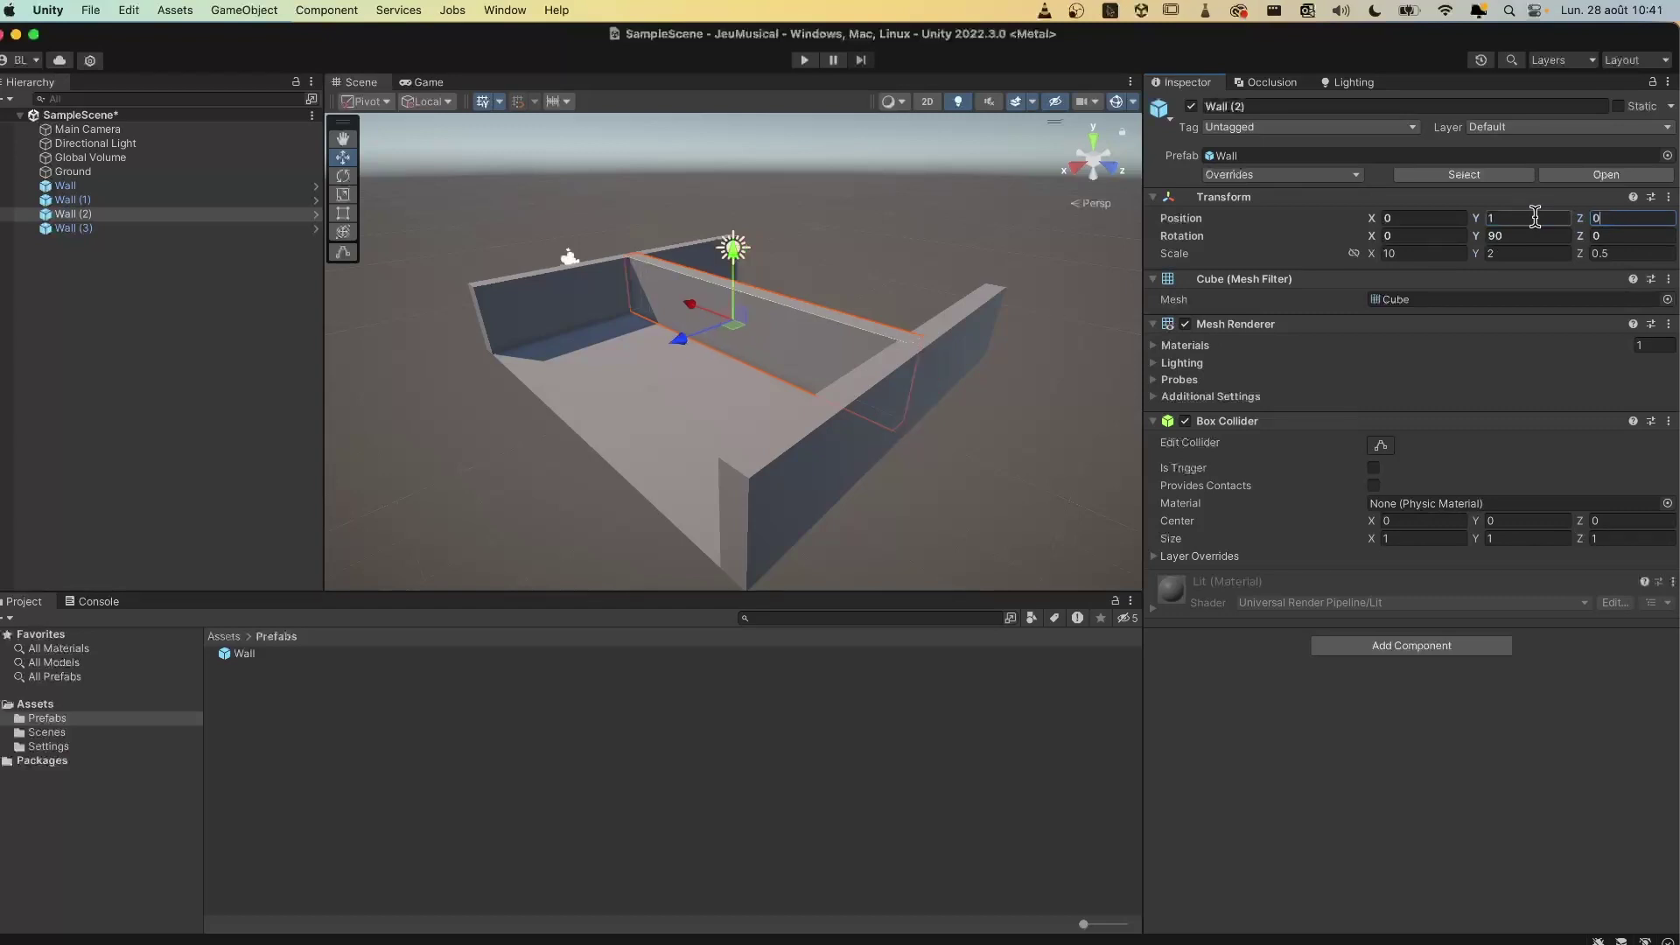
click(1423, 218)
text(5)
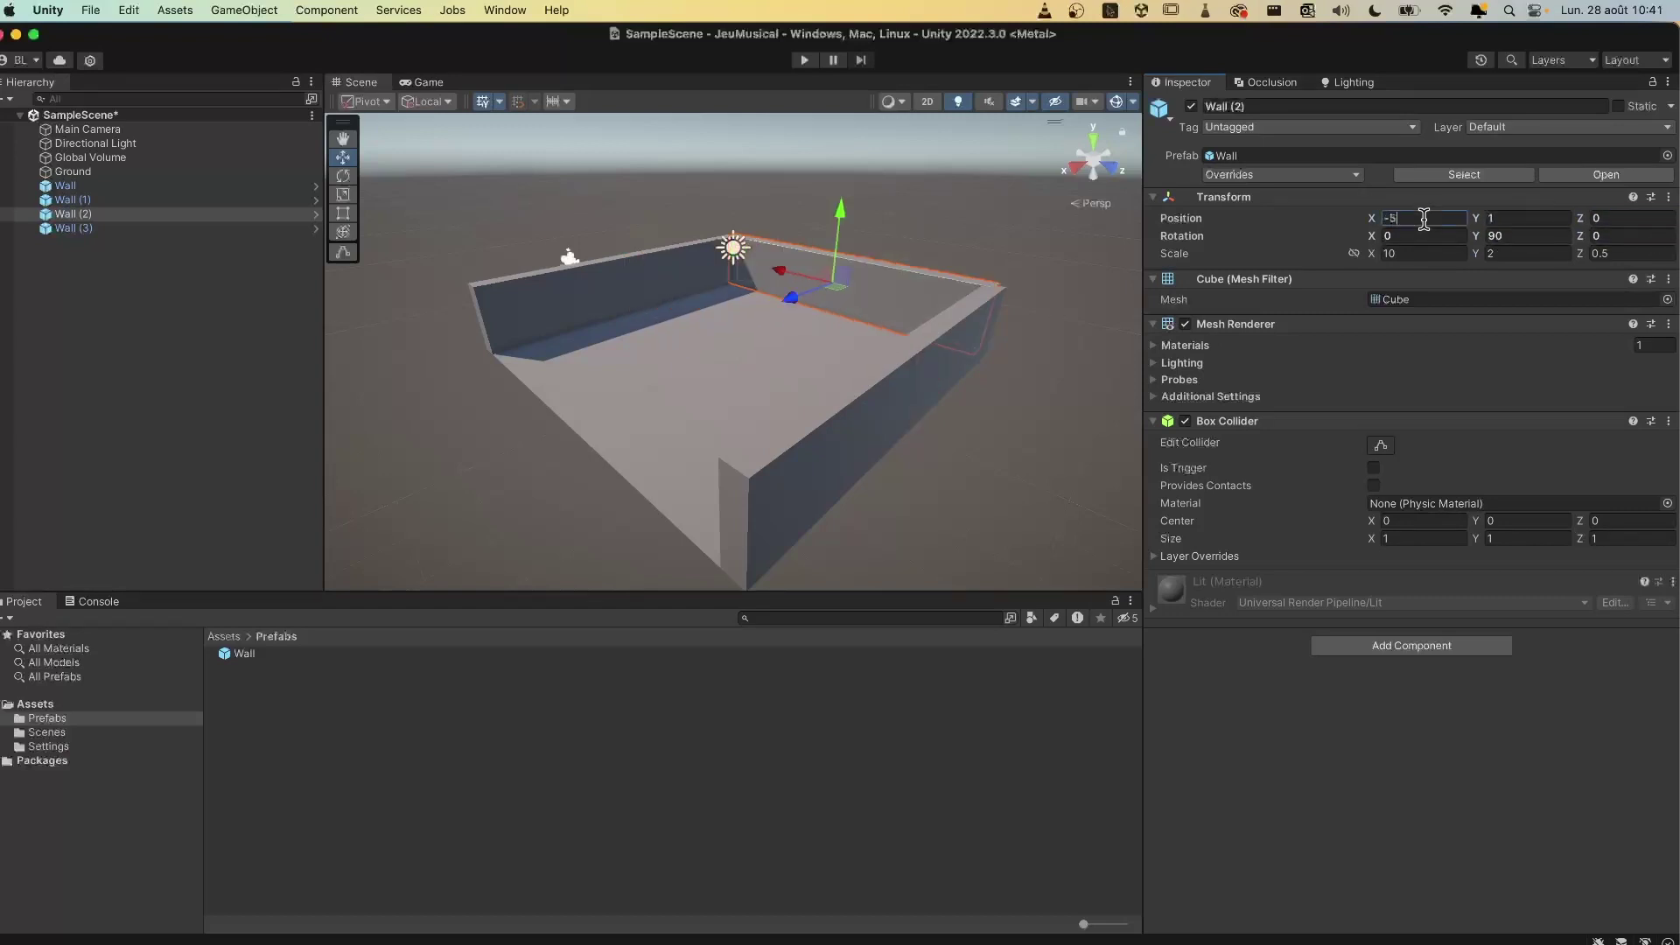
Step: Rotate Wall (3) 90° on Y and place it at X 5, Z 0
click(175, 228)
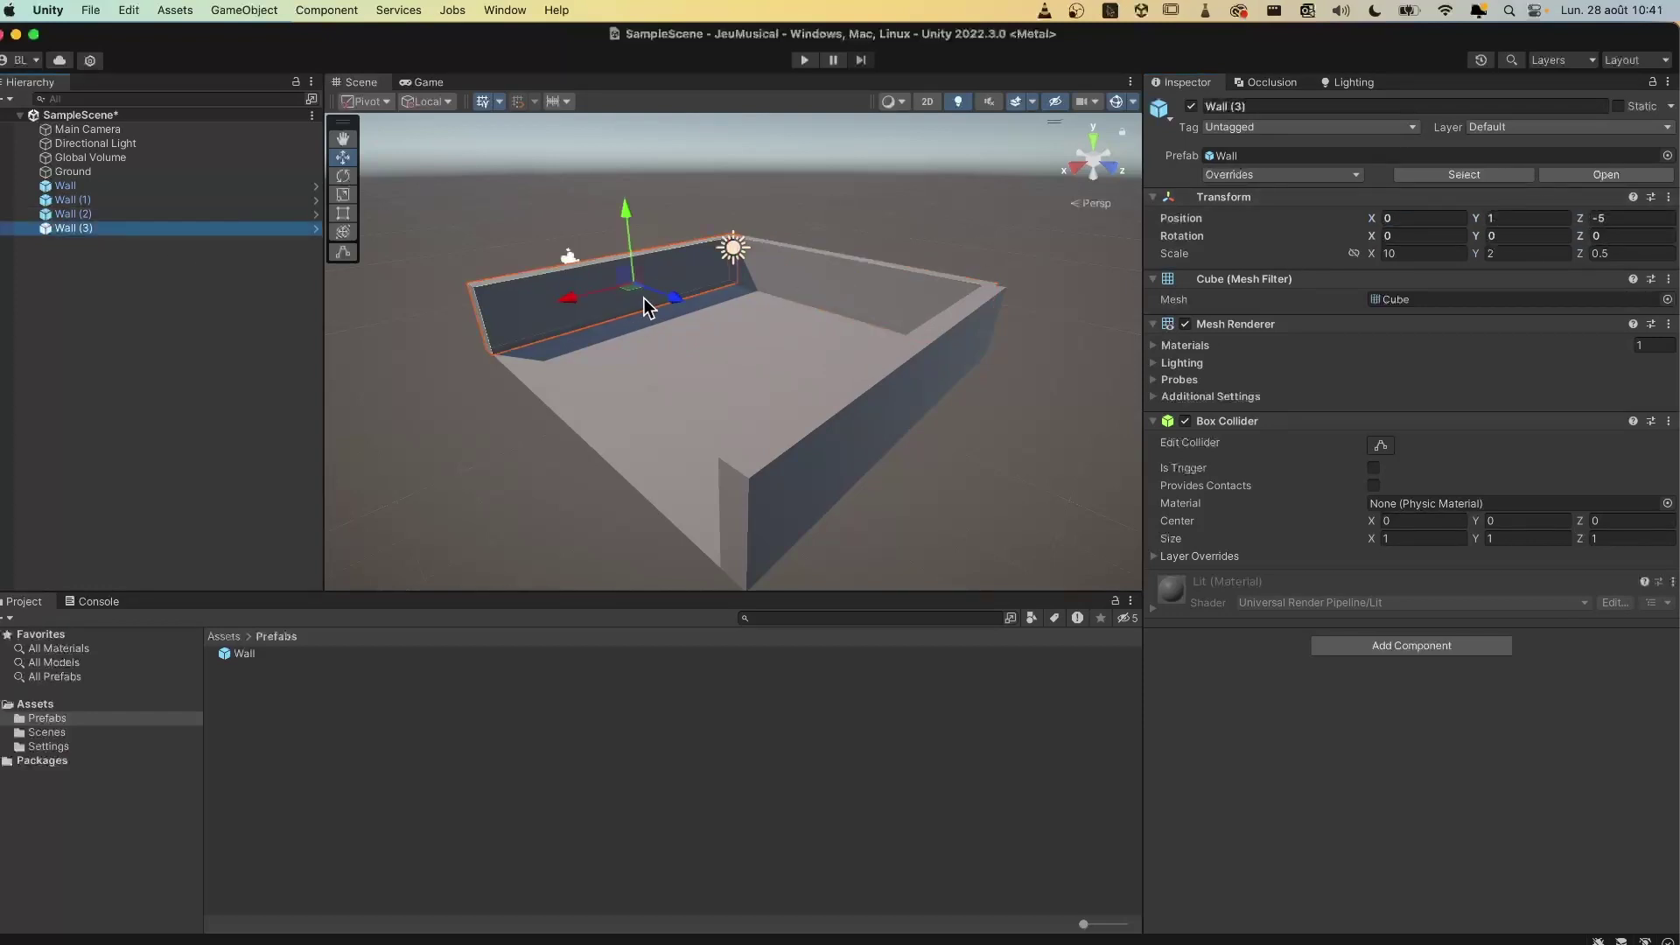
drag(678, 305, 768, 360)
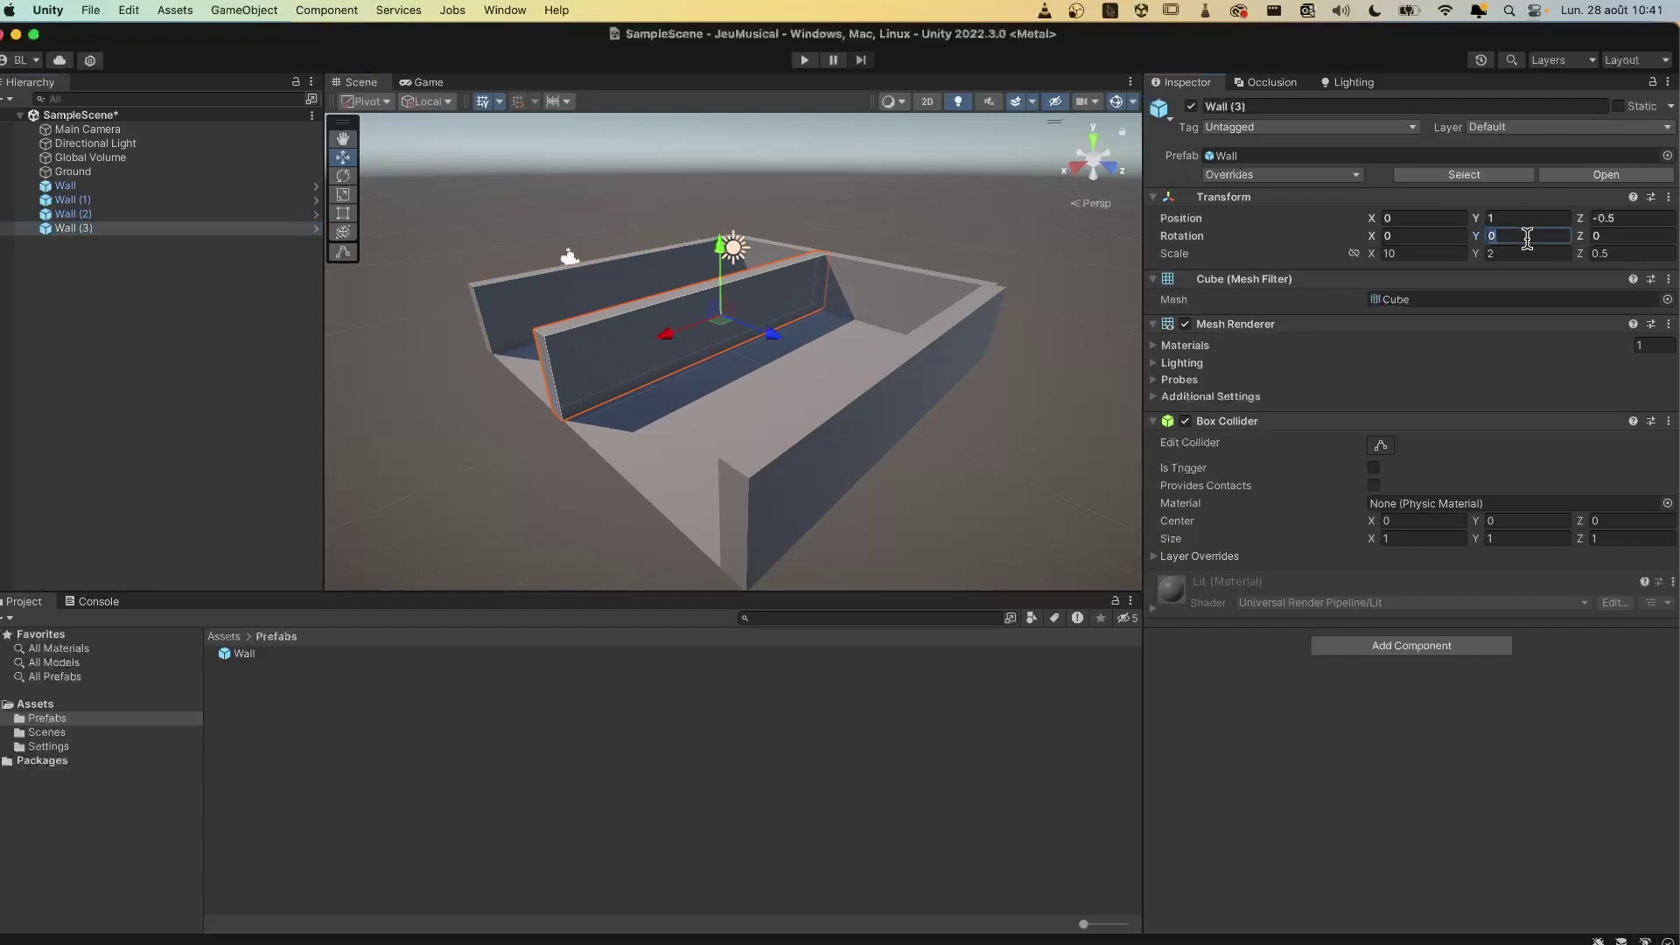
text(90)
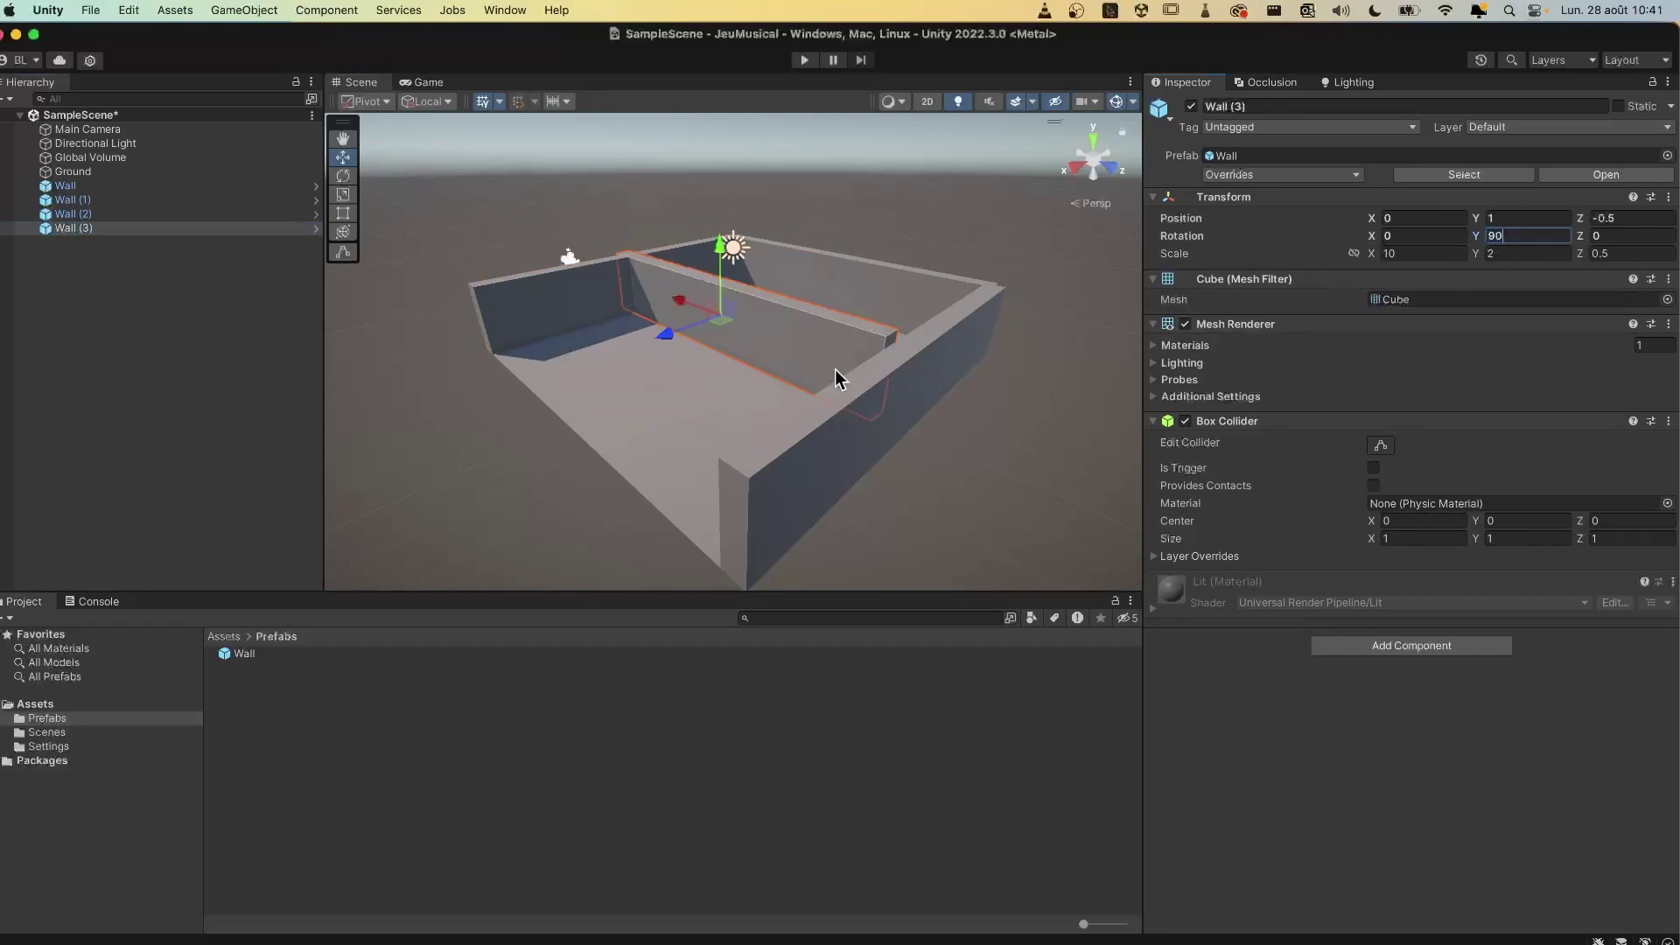
drag(667, 332, 555, 448)
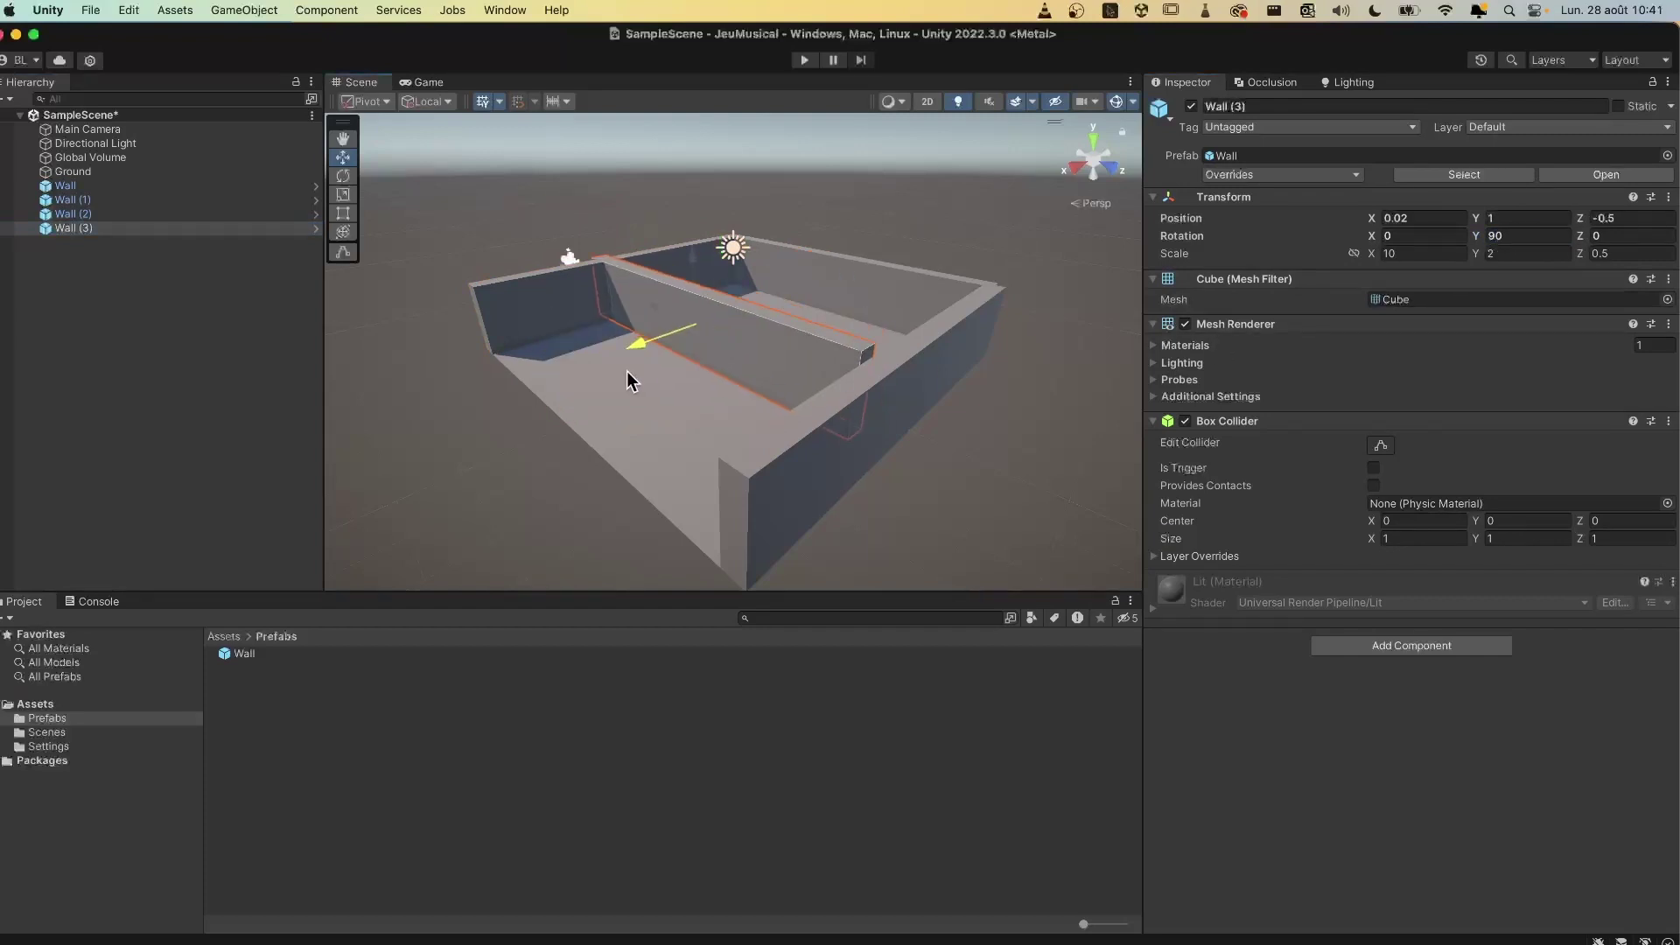
click(1389, 218)
text(5)
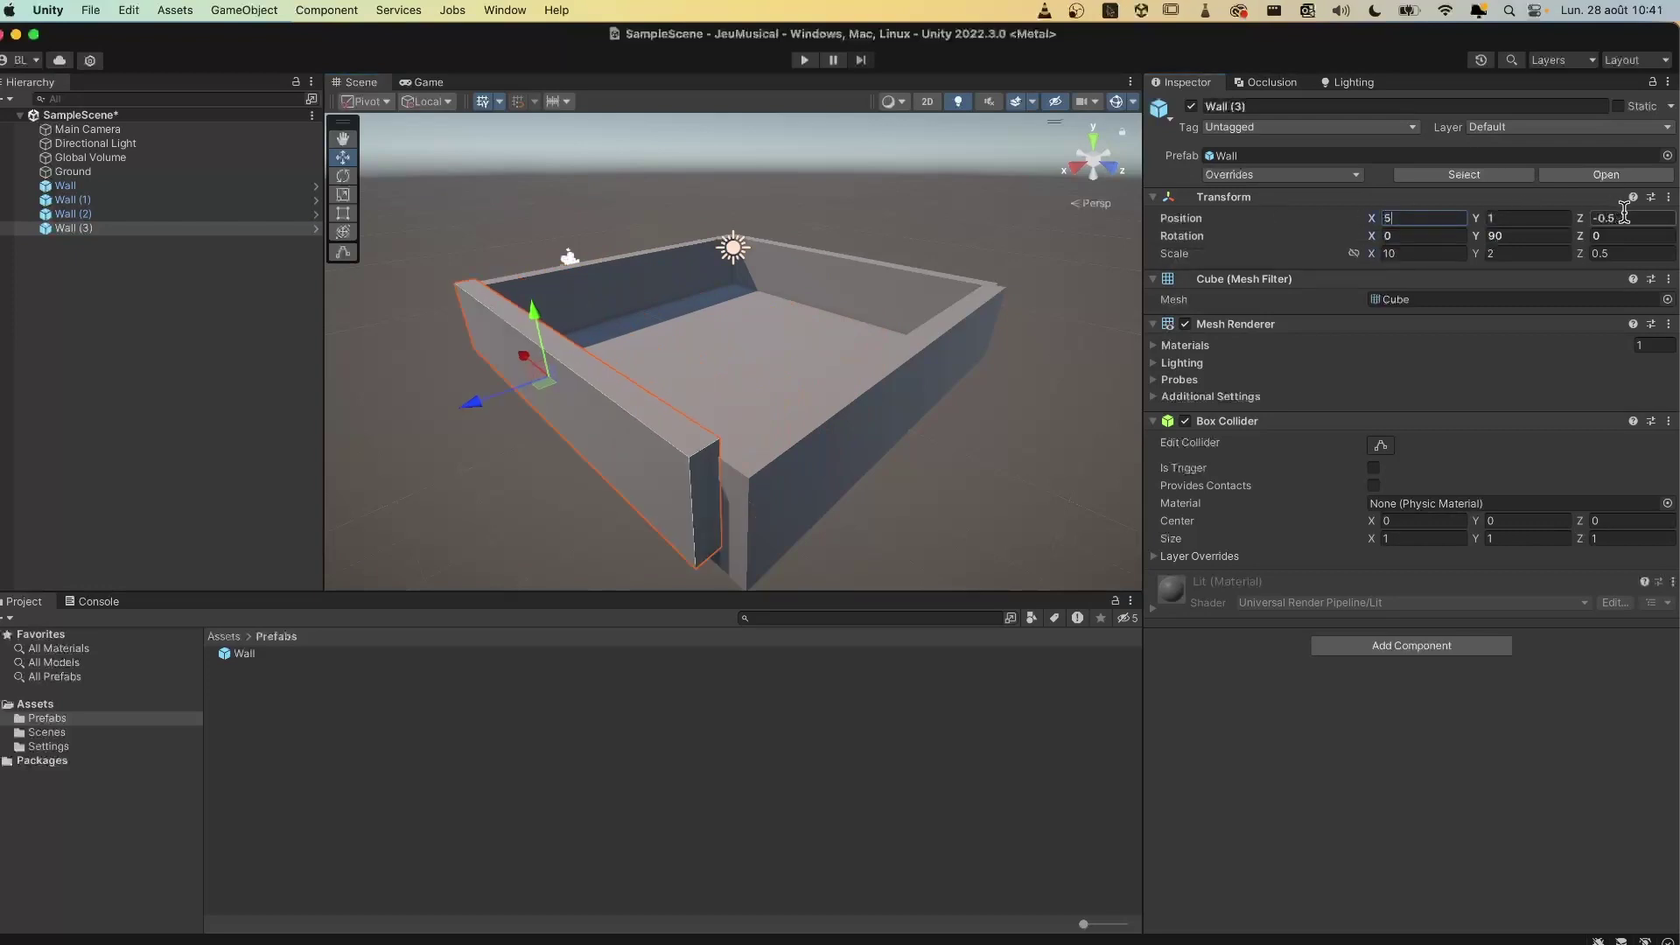
click(1624, 216)
text(0)
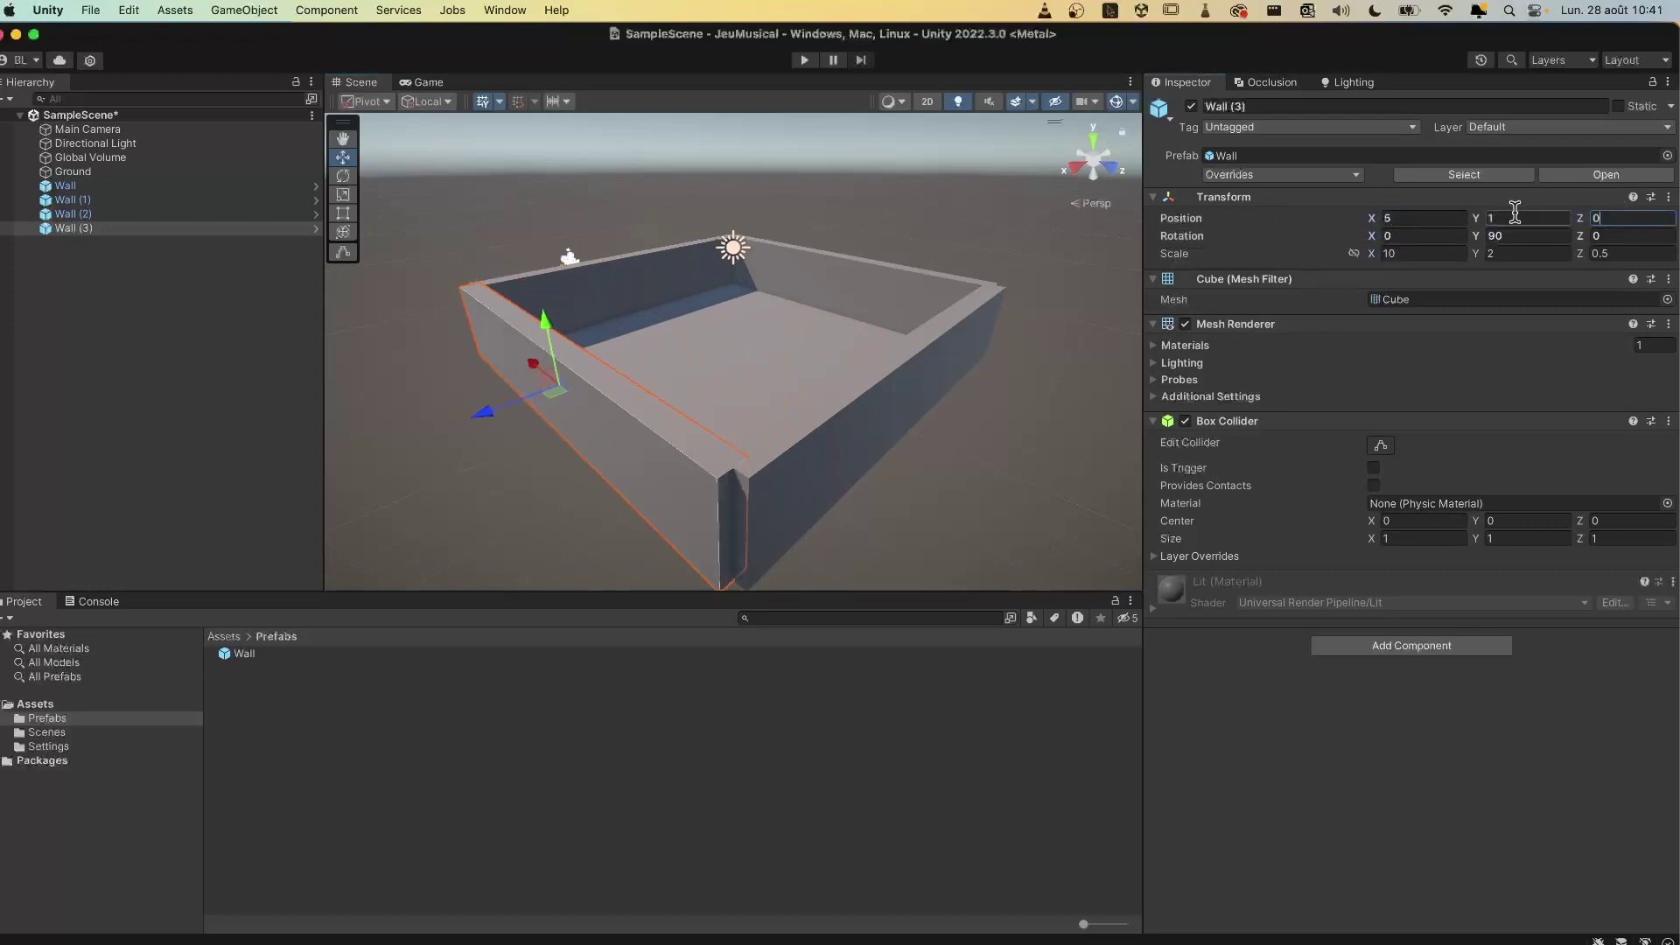
click(150, 340)
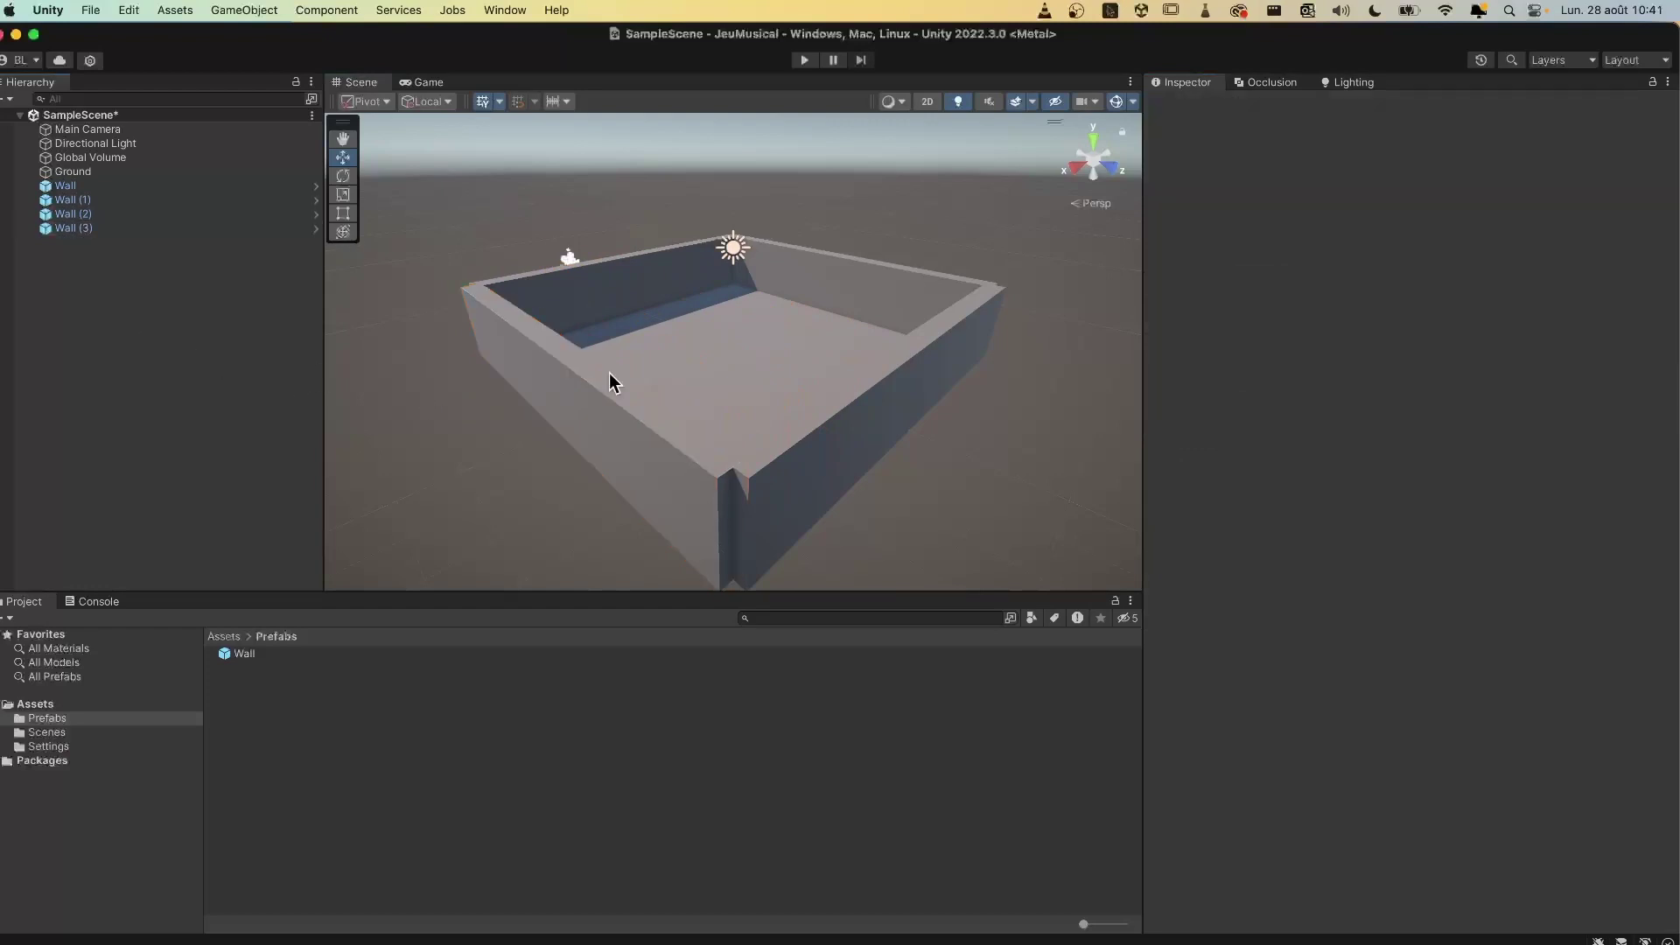
Step: Create a cylinder named Column standing on the floor at Position Y 1
alt+drag(610, 452, 776, 450)
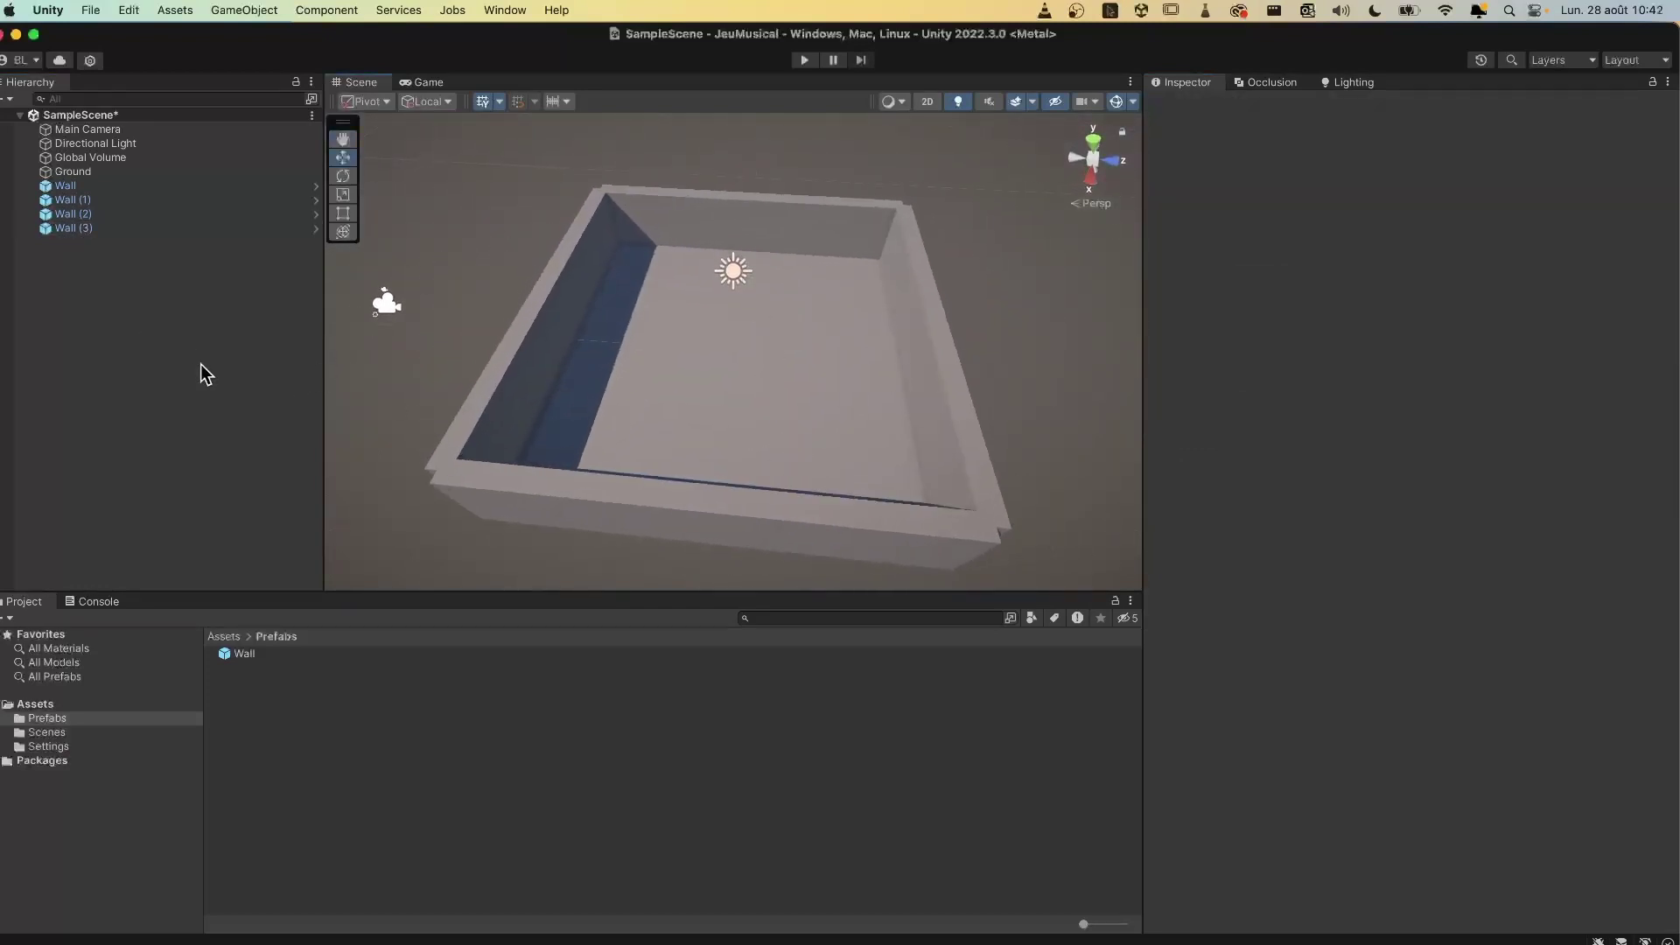
right_click(100, 312)
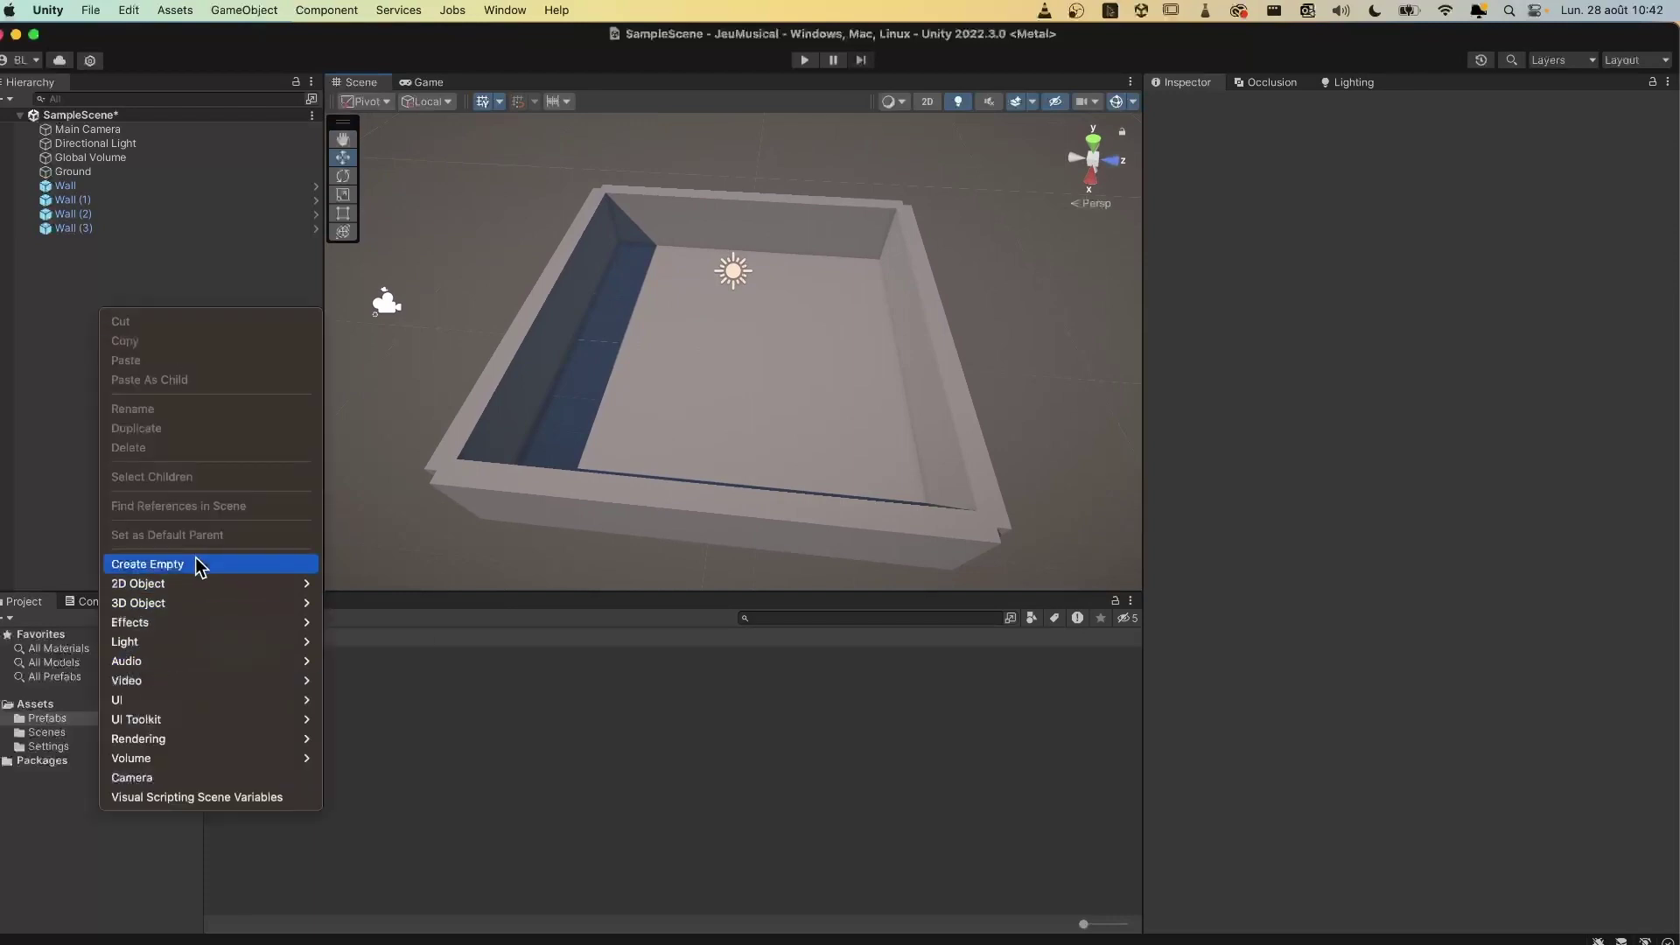
mouse_move(207, 603)
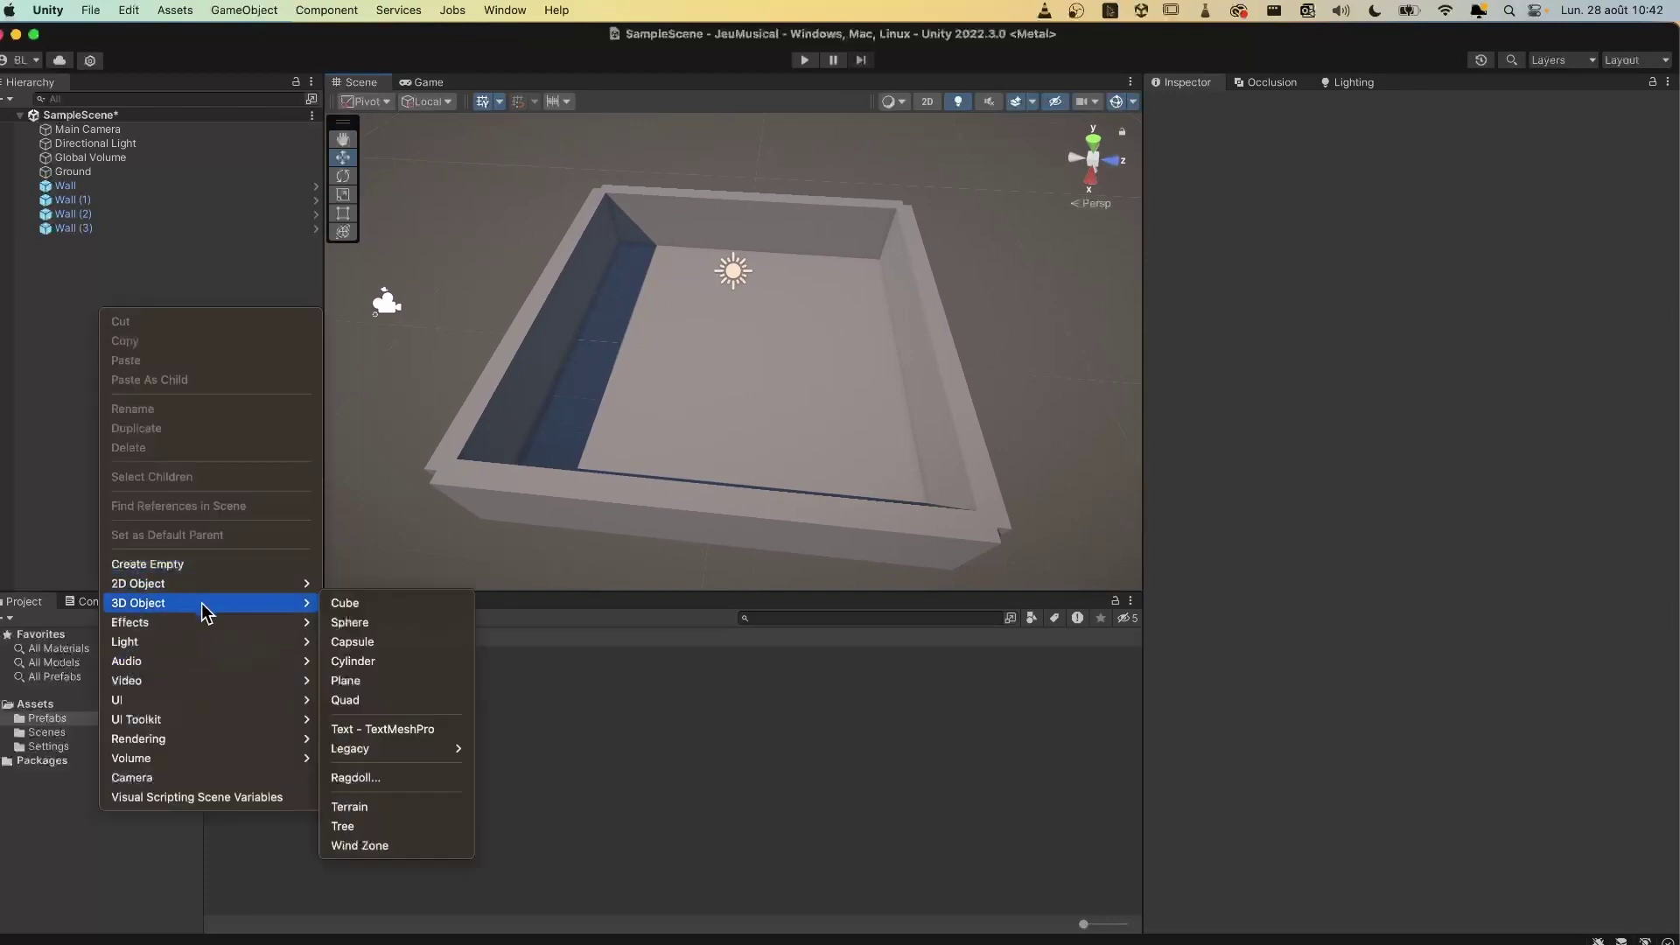
click(394, 662)
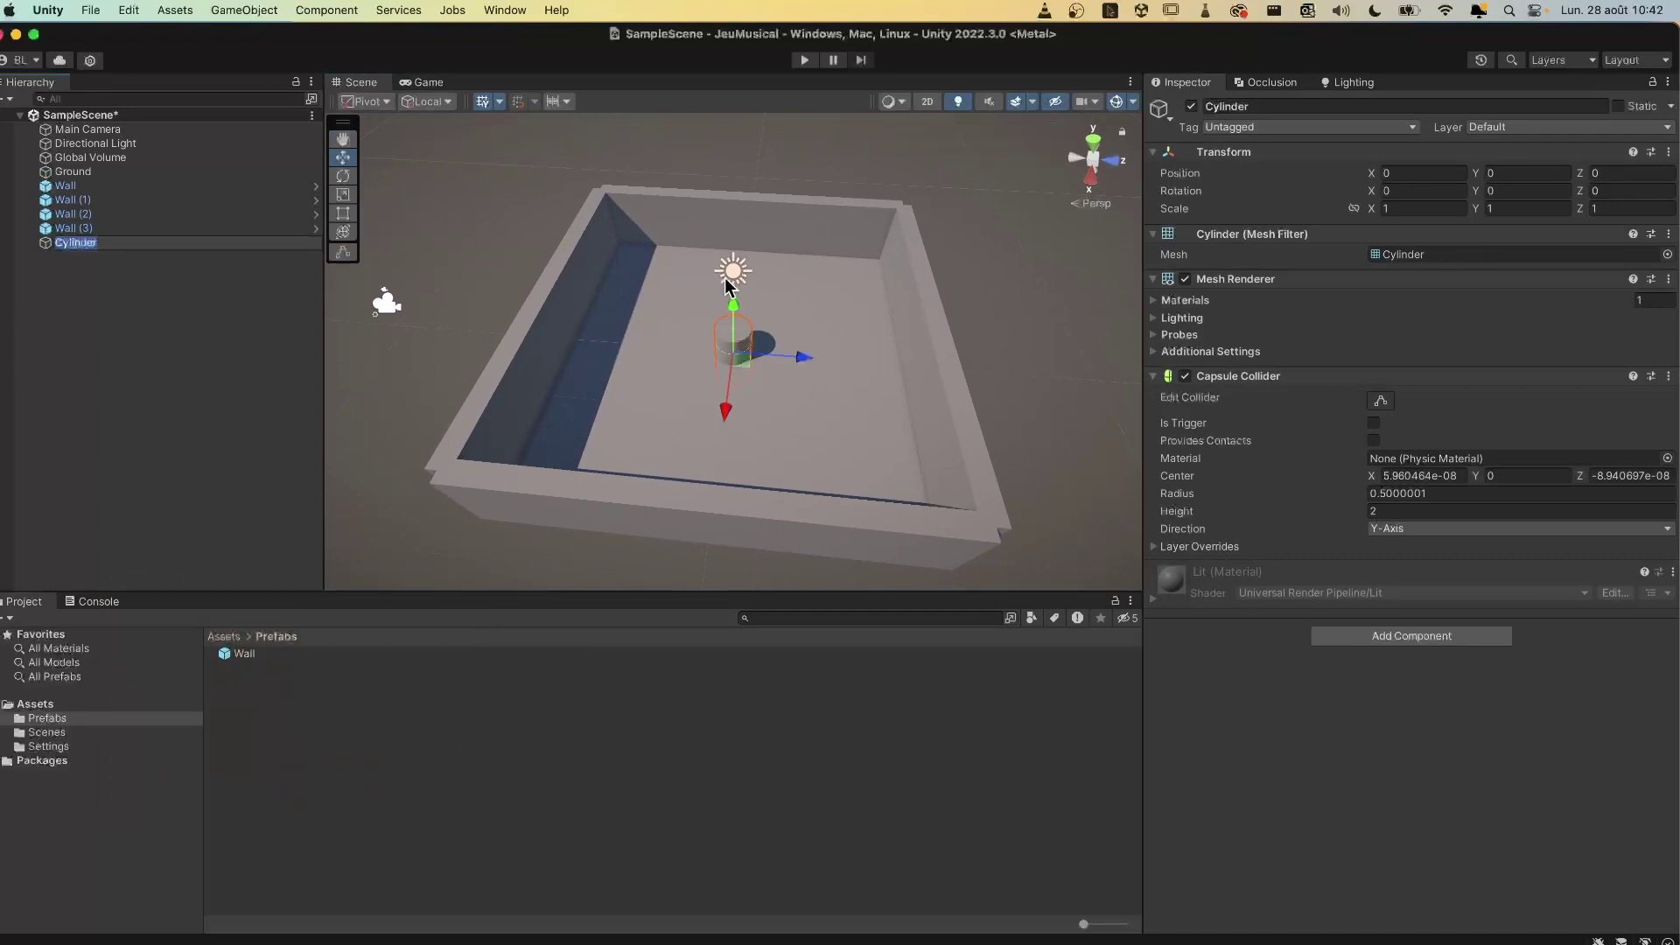
text(Column)
key(Return)
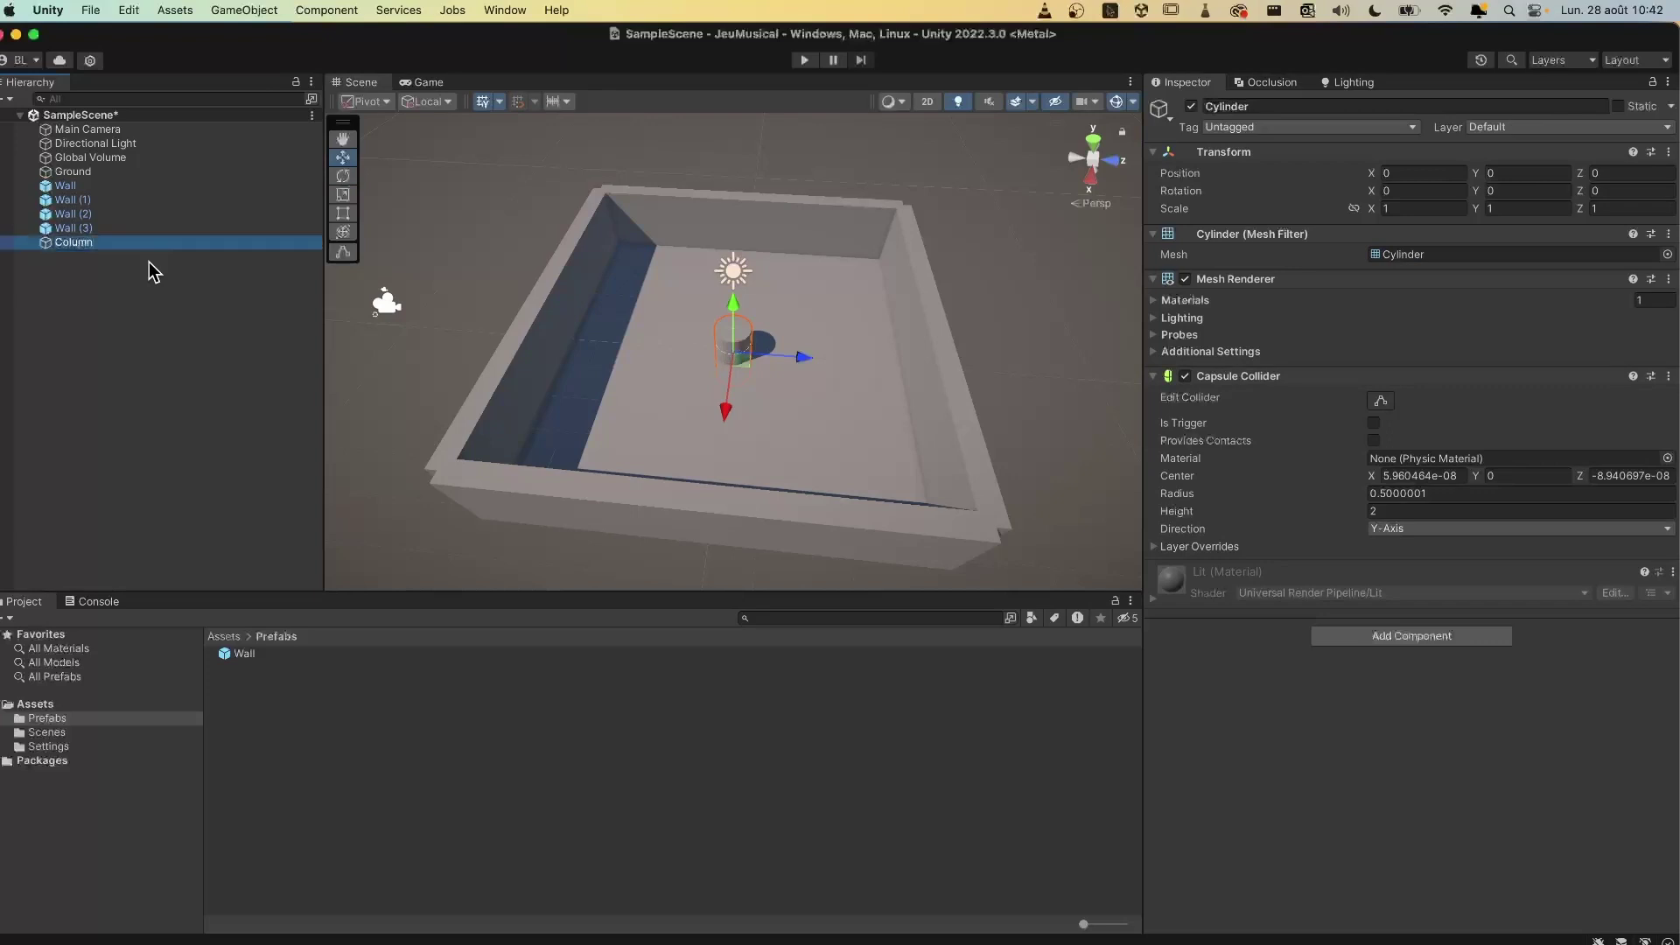
drag(731, 292, 732, 266)
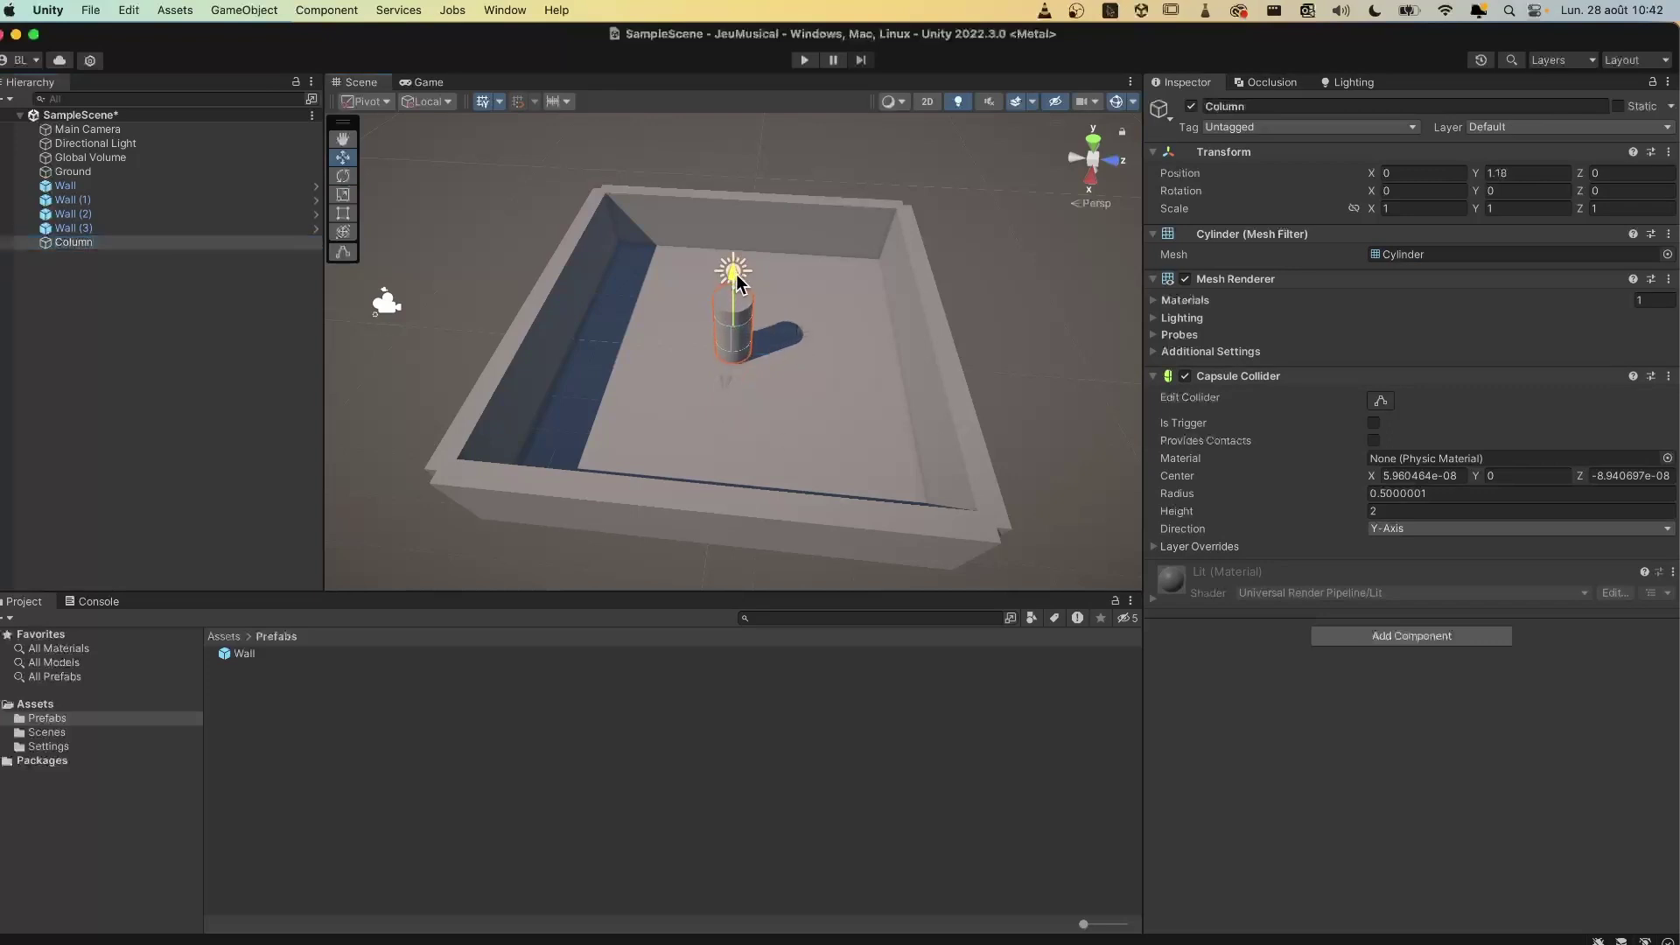
click(1535, 173)
text(1)
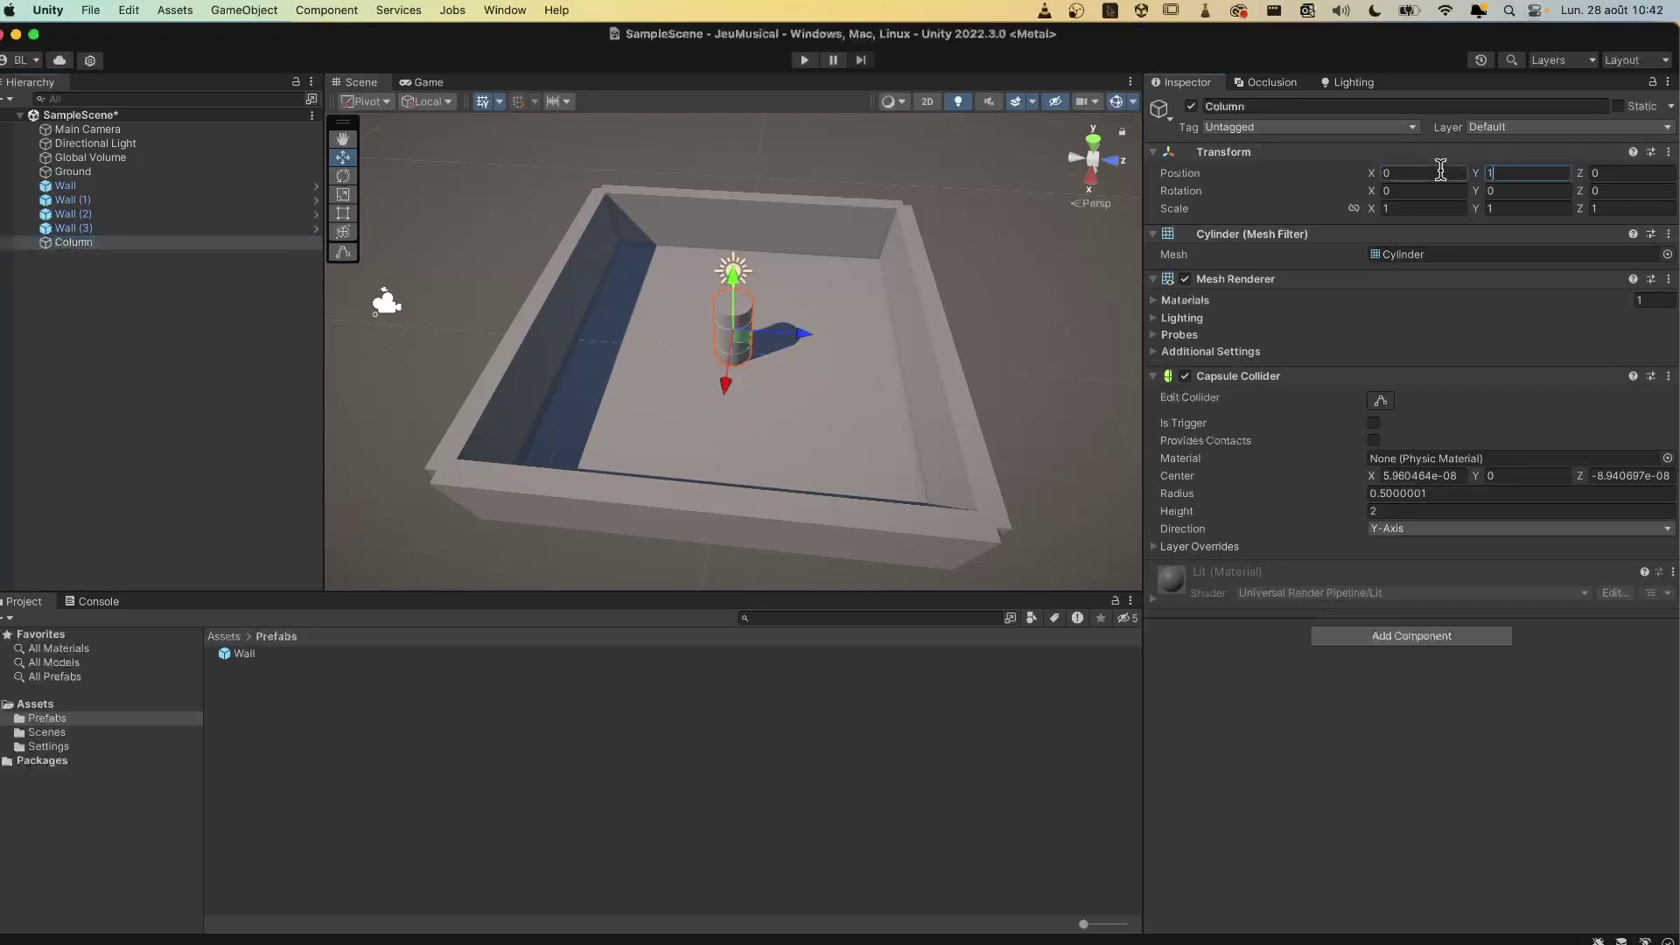
drag(754, 329, 681, 300)
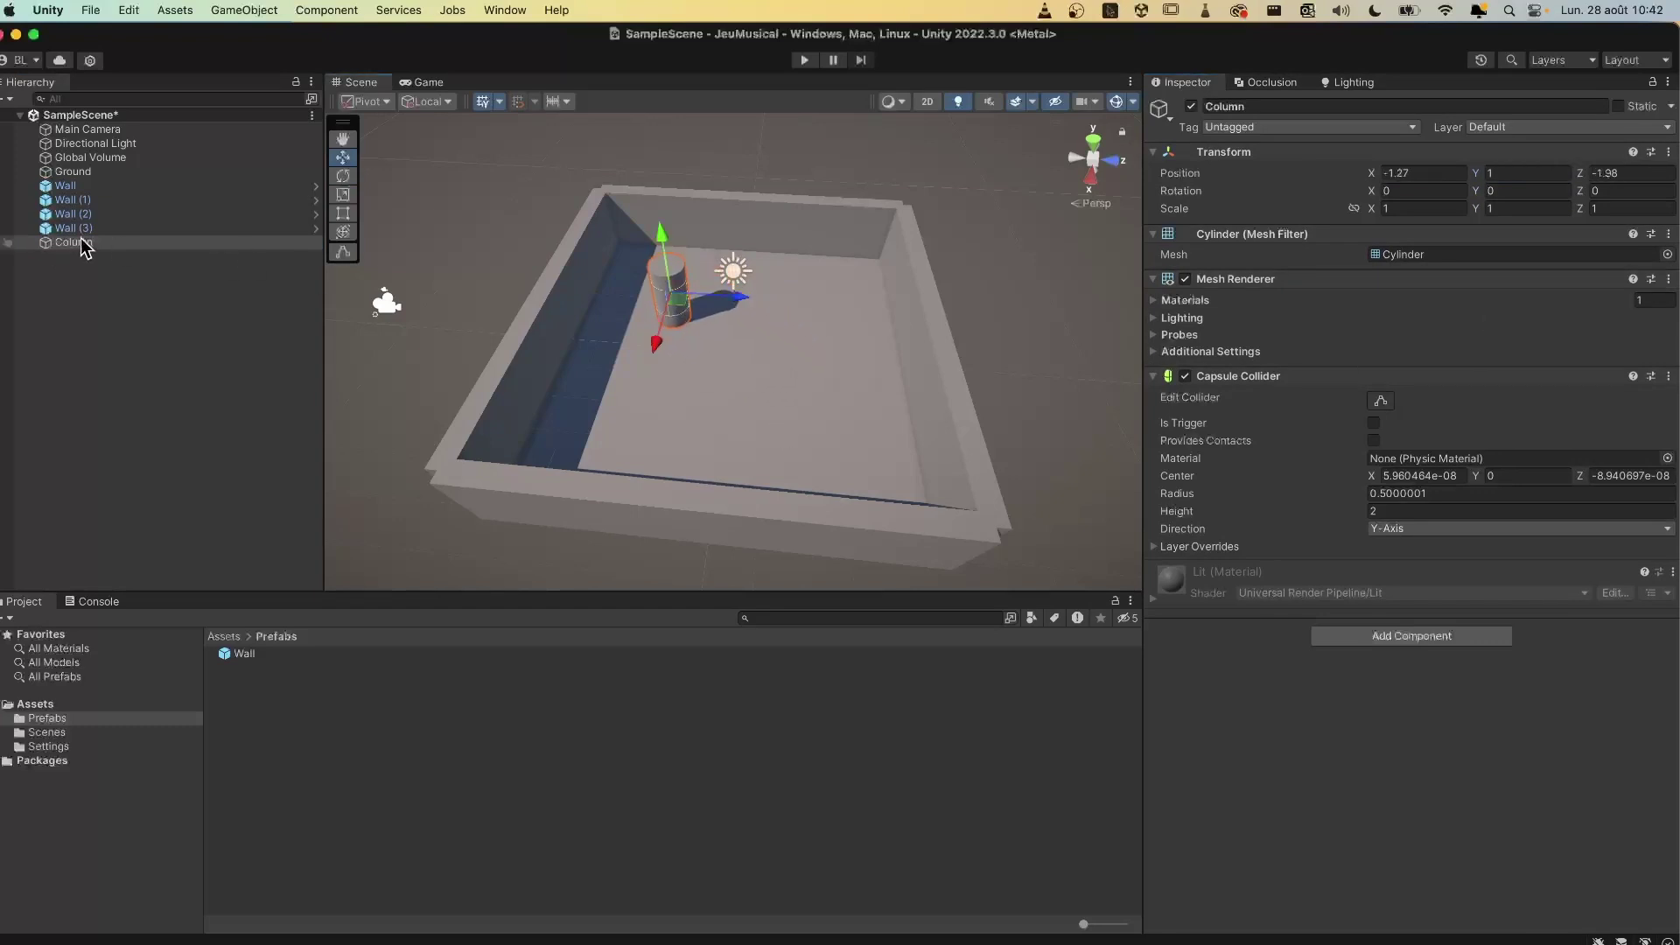
Step: Save Column as a prefab in Prefabs and place two duplicates around the arena
drag(75, 242, 340, 783)
click(107, 245)
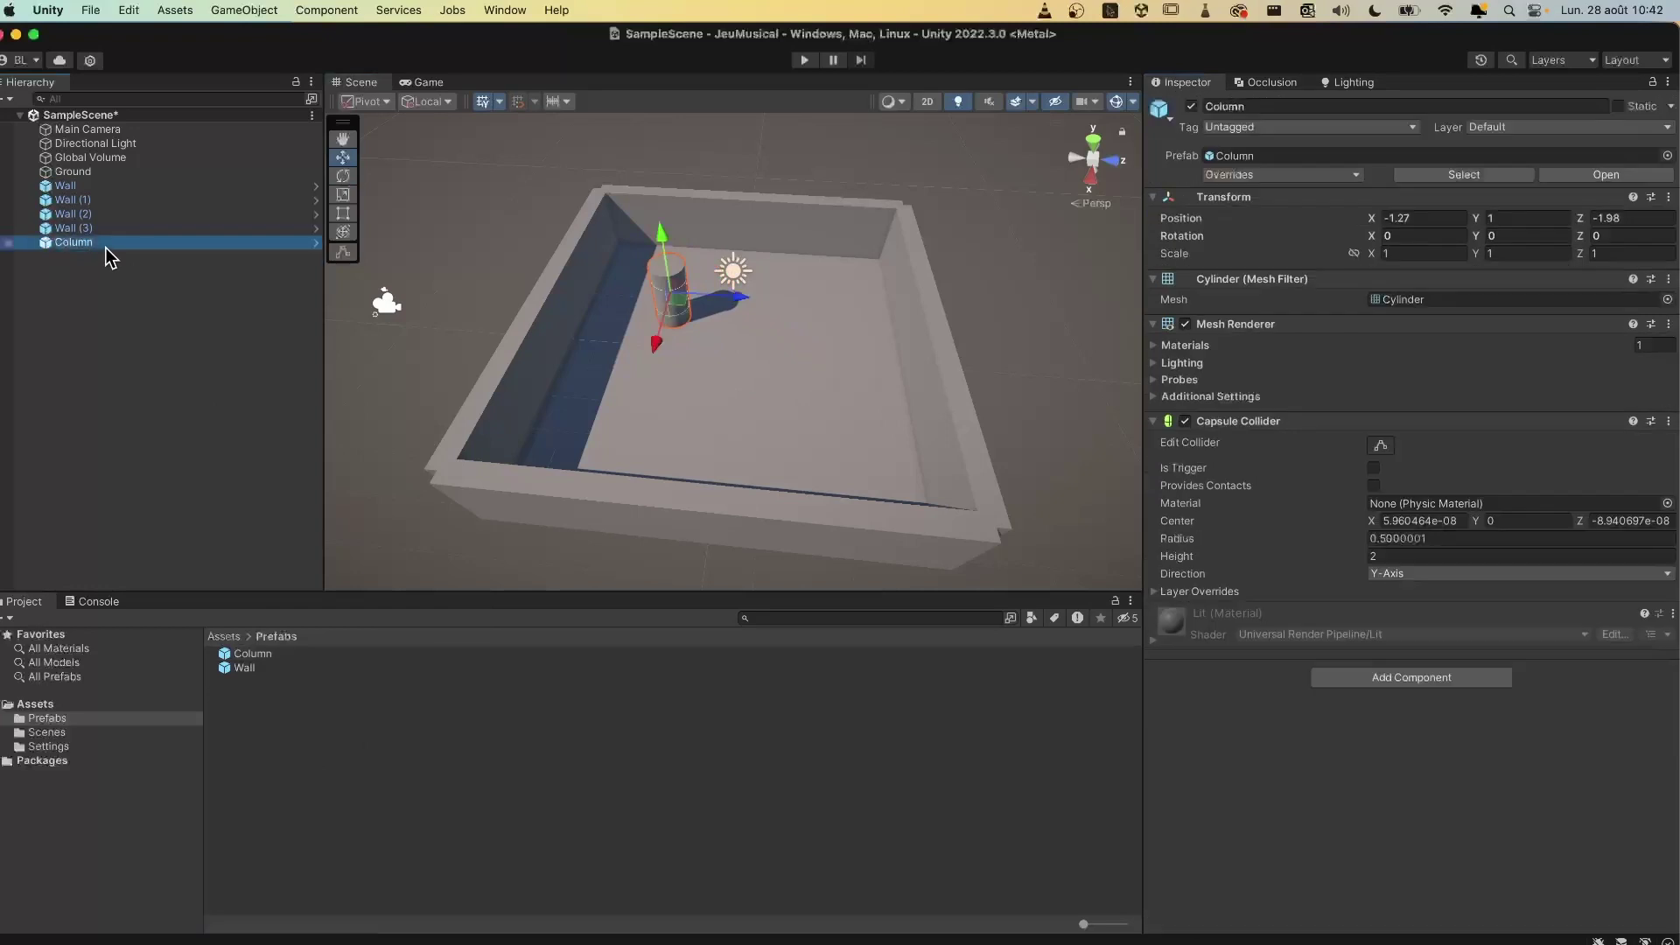
key(super+d)
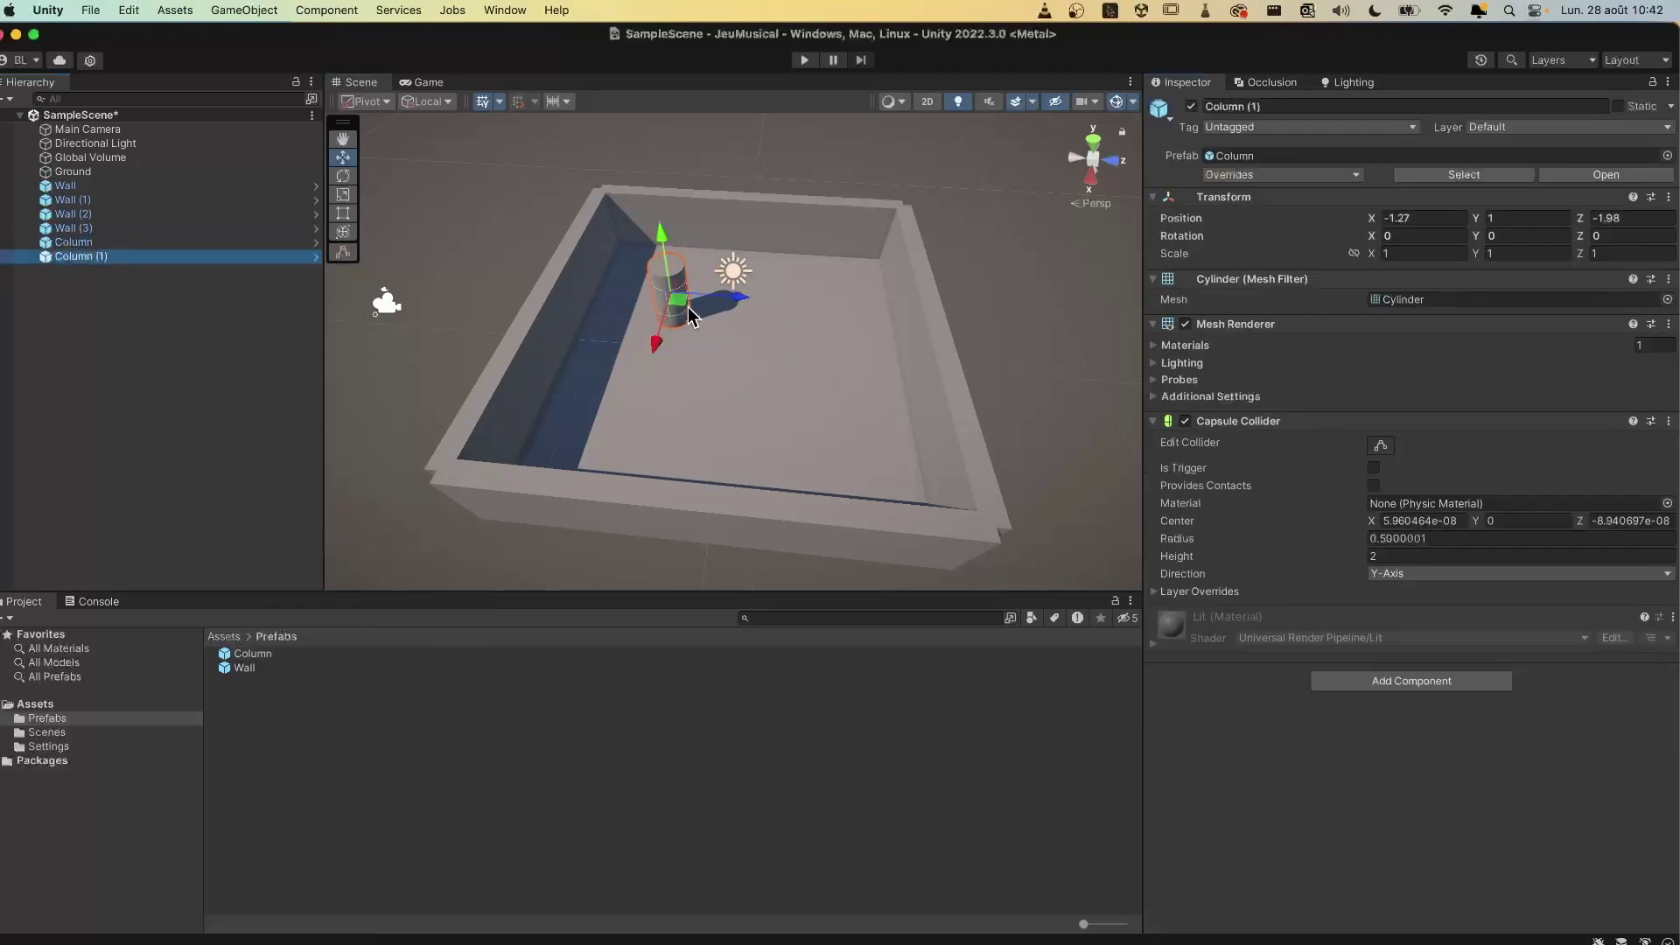
mouse_move(666, 317)
mouse_down()
mouse_move(831, 330)
mouse_move(838, 354)
mouse_move(656, 418)
mouse_move(683, 420)
mouse_up()
key(super+d)
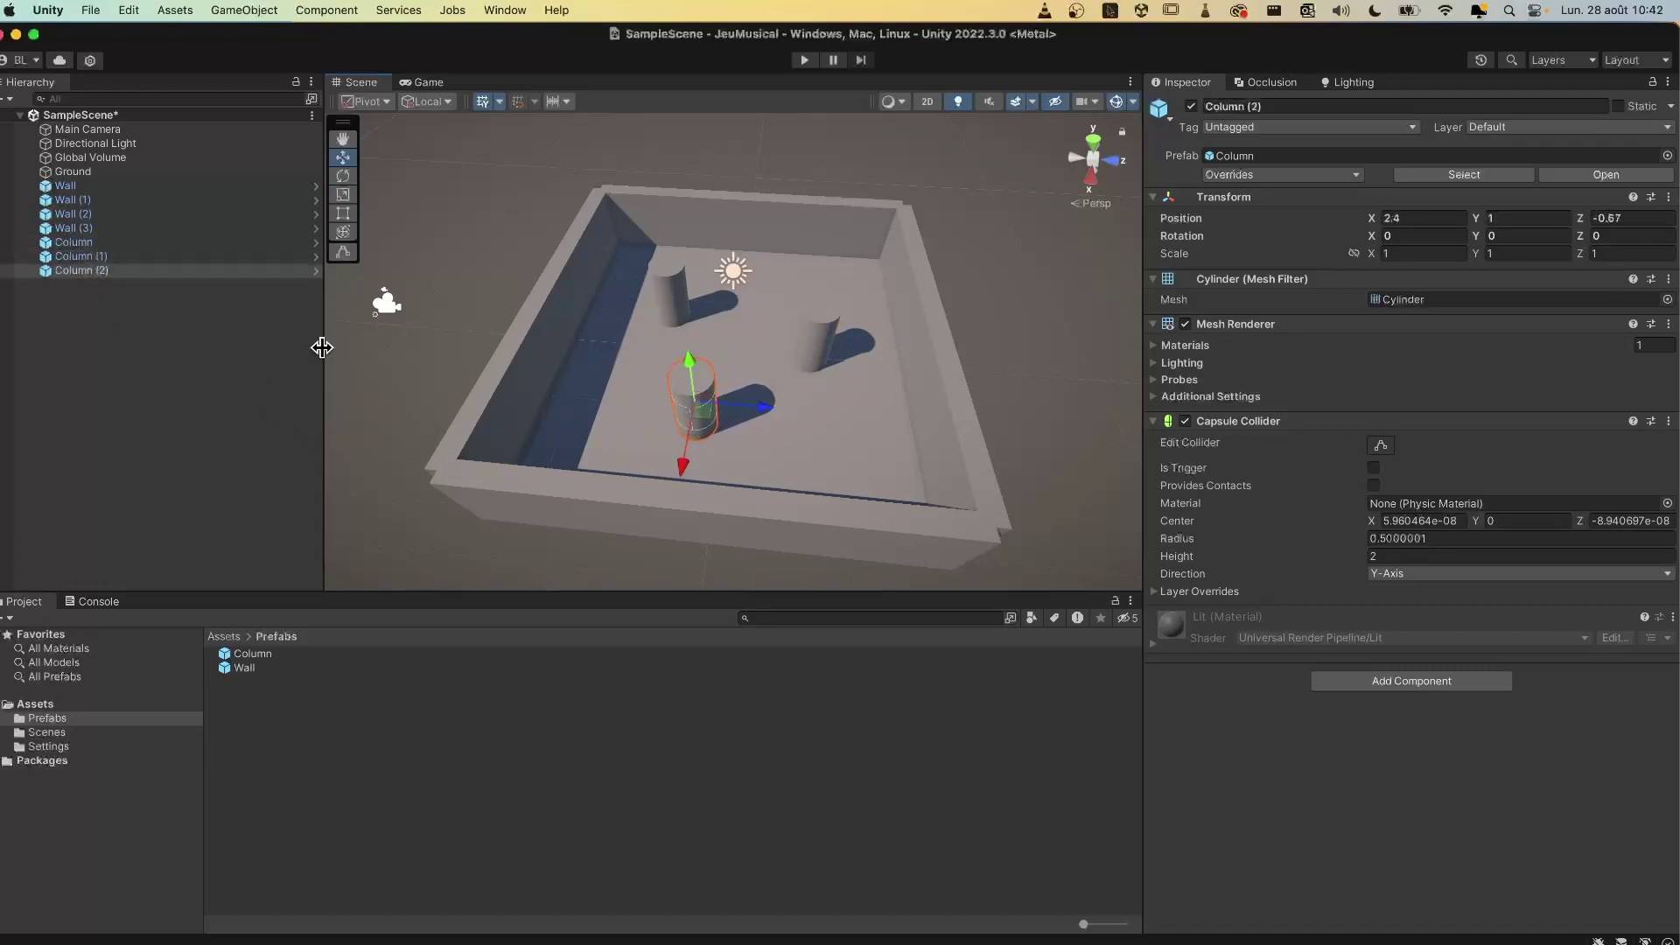
click(113, 324)
Step: Create a sphere named Player at Position Y 0.5 and drag it into Prefabs as a prefab
right_click(94, 315)
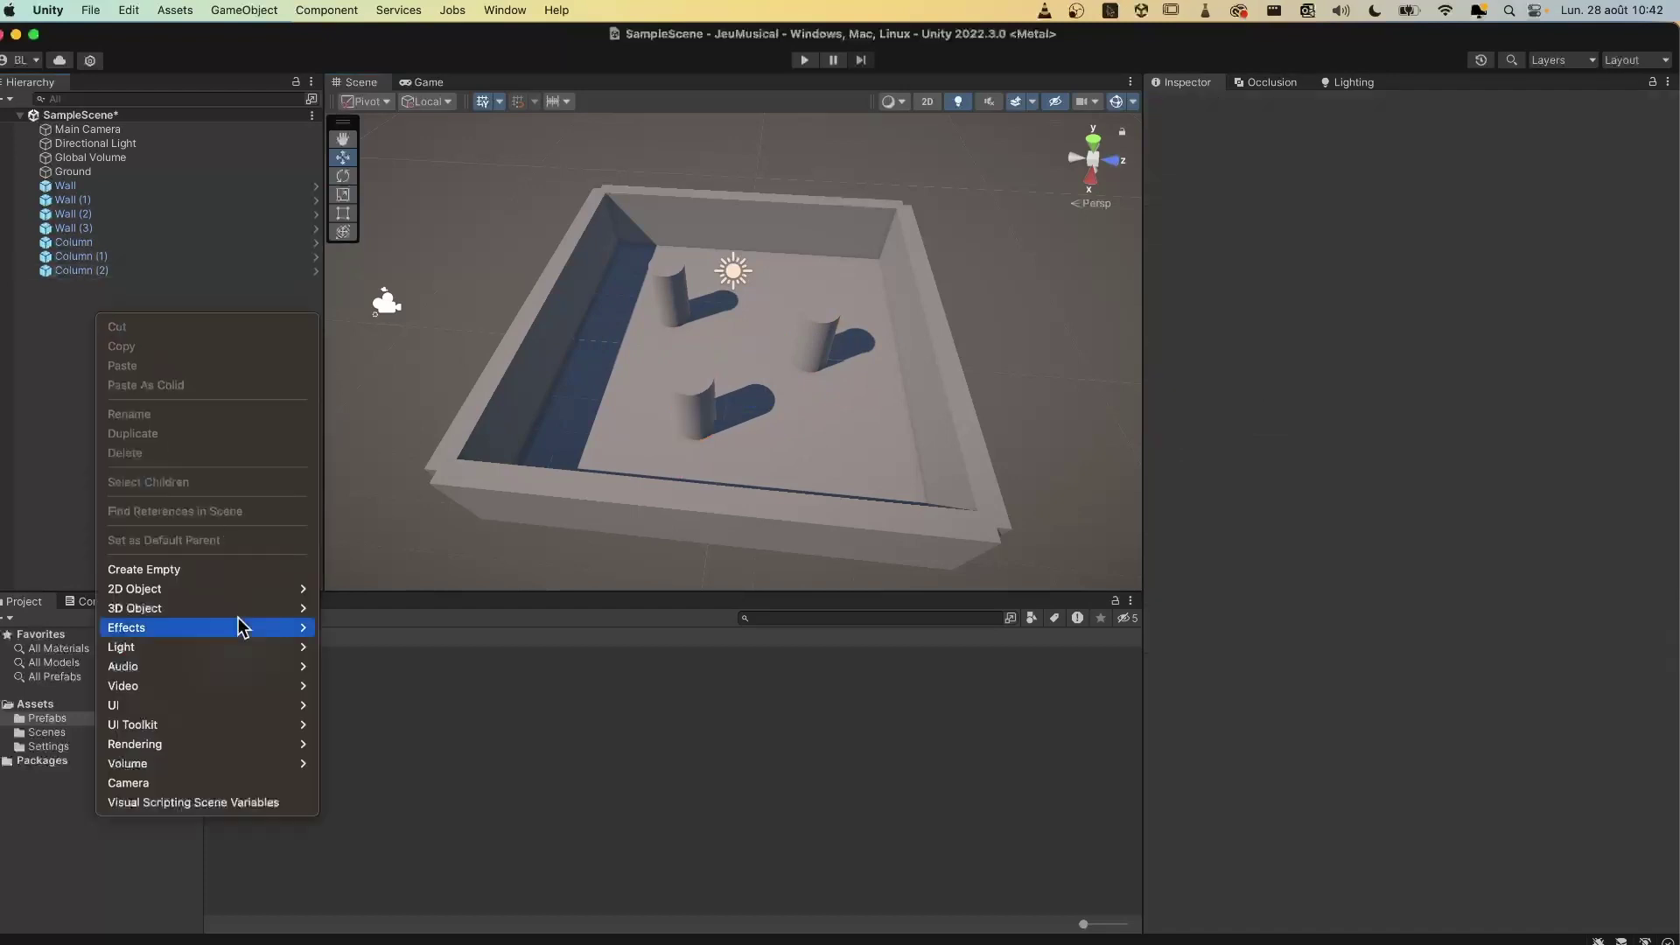
mouse_move(207, 592)
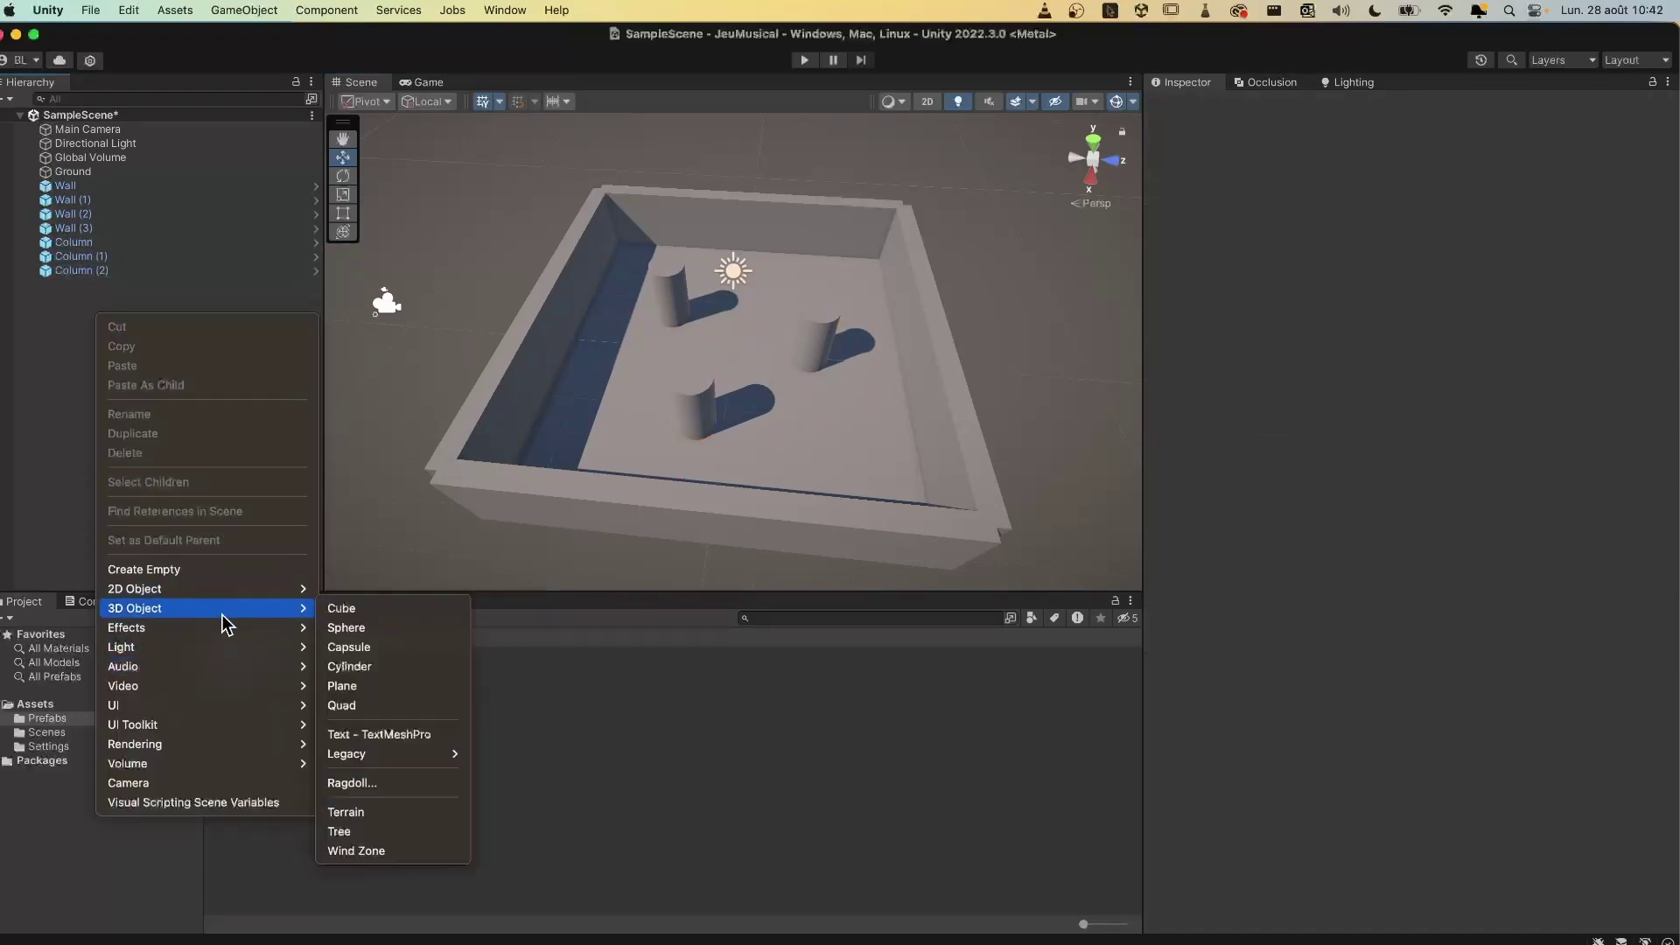
click(375, 634)
text(Player)
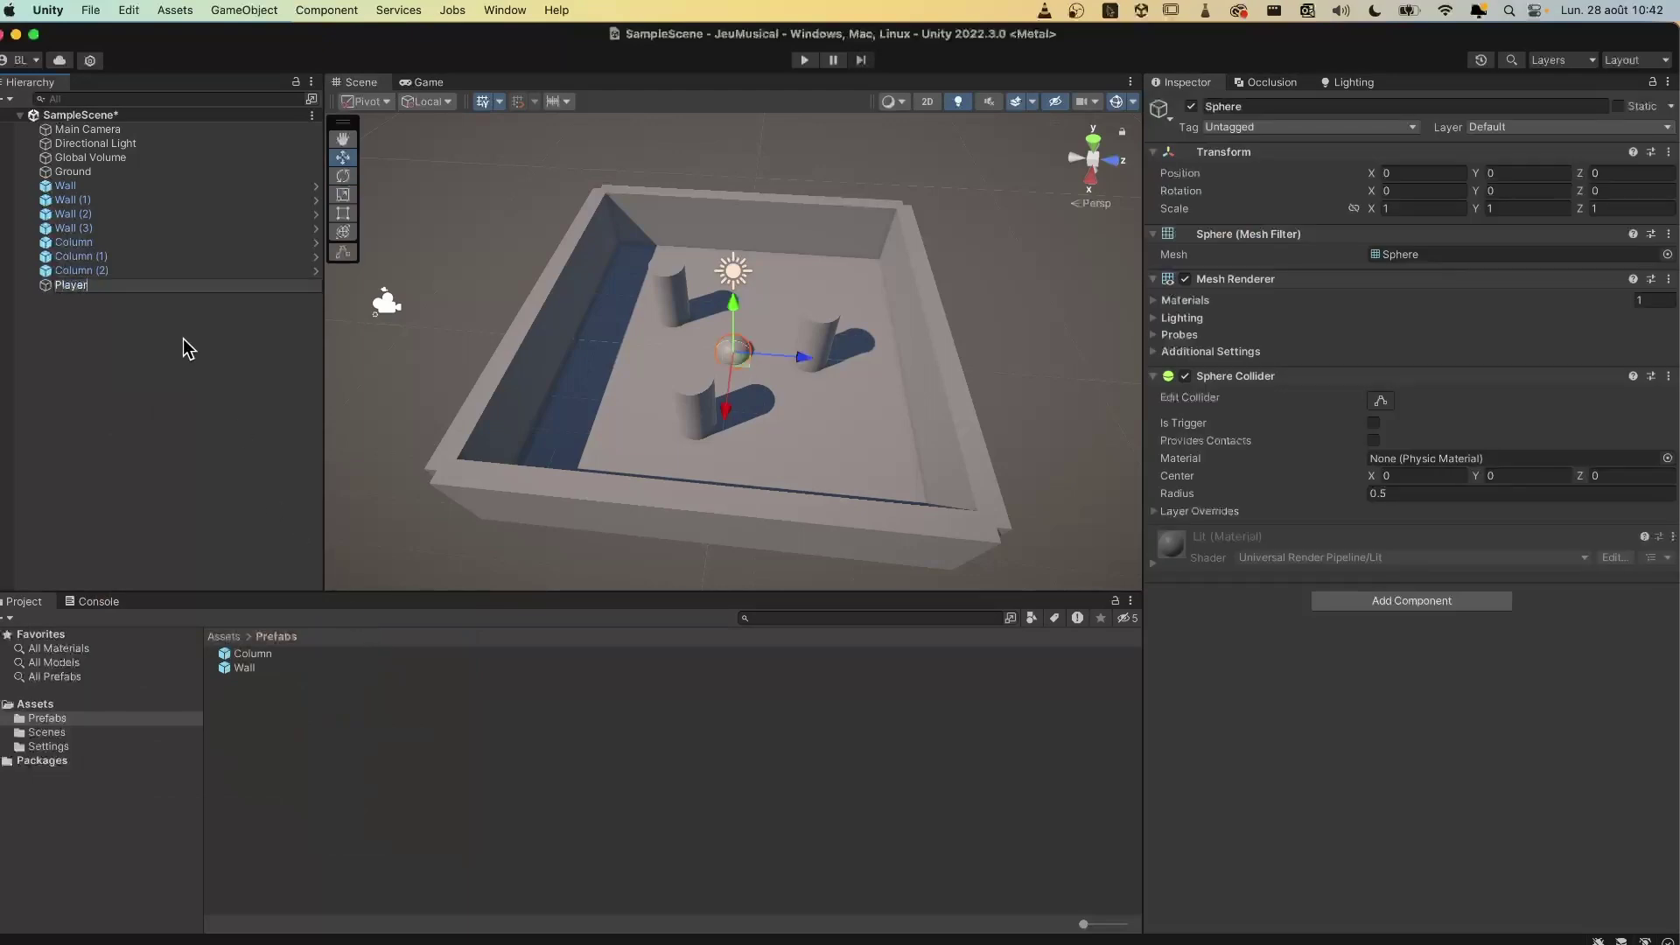
key(Return)
click(204, 371)
click(76, 285)
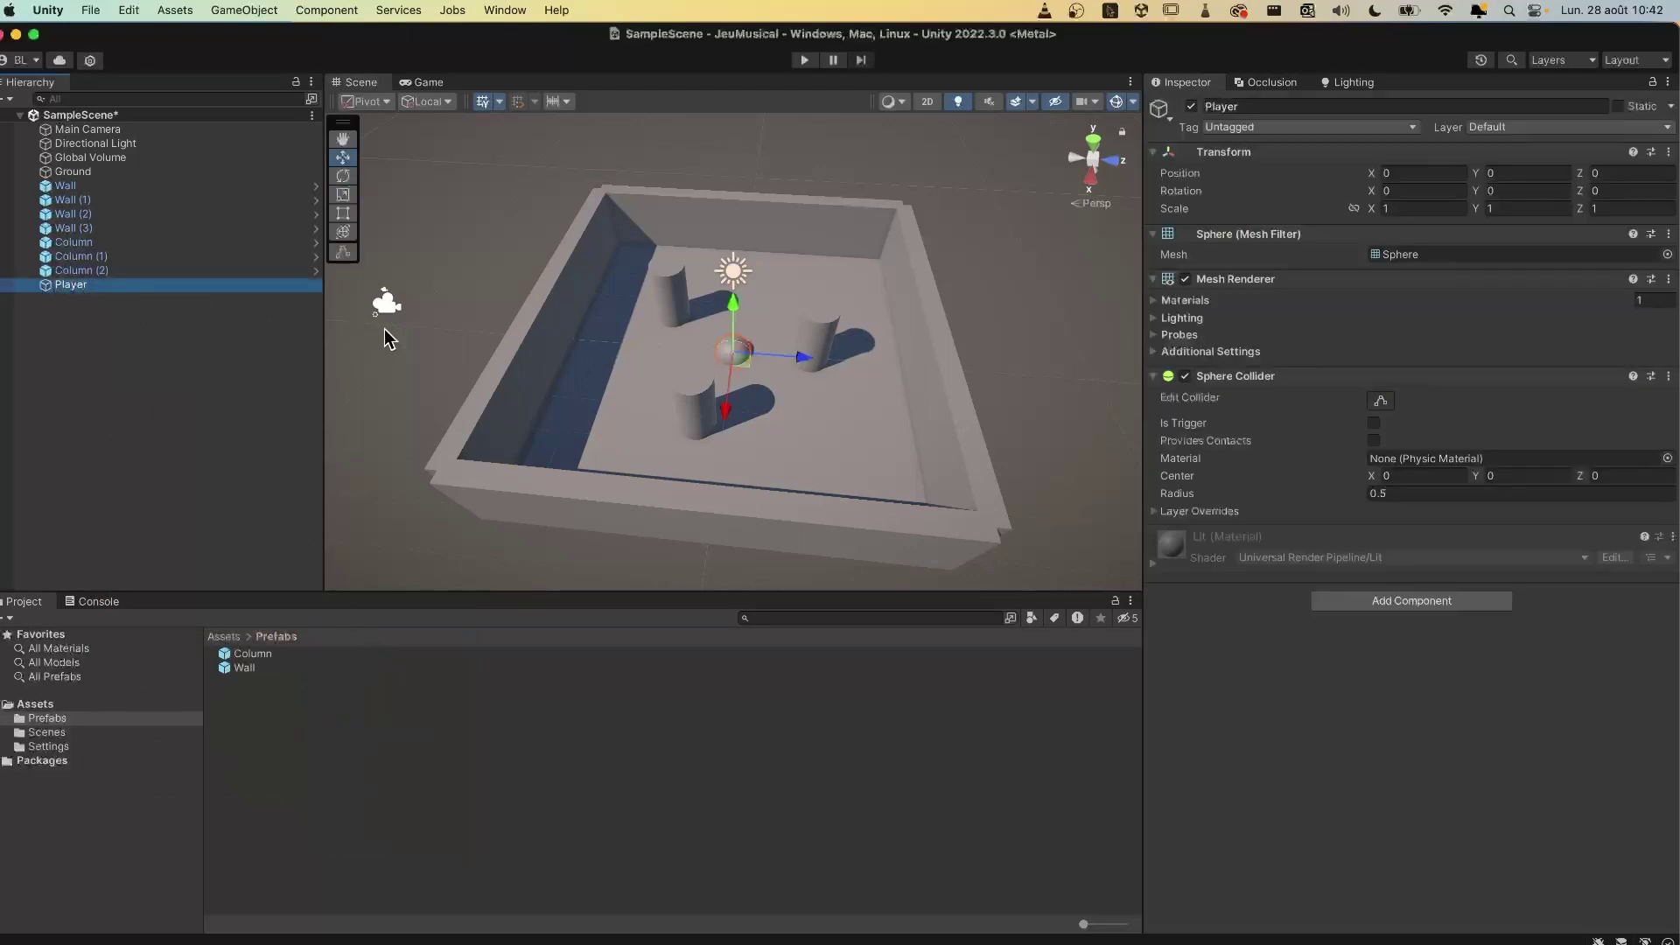
click(1494, 173)
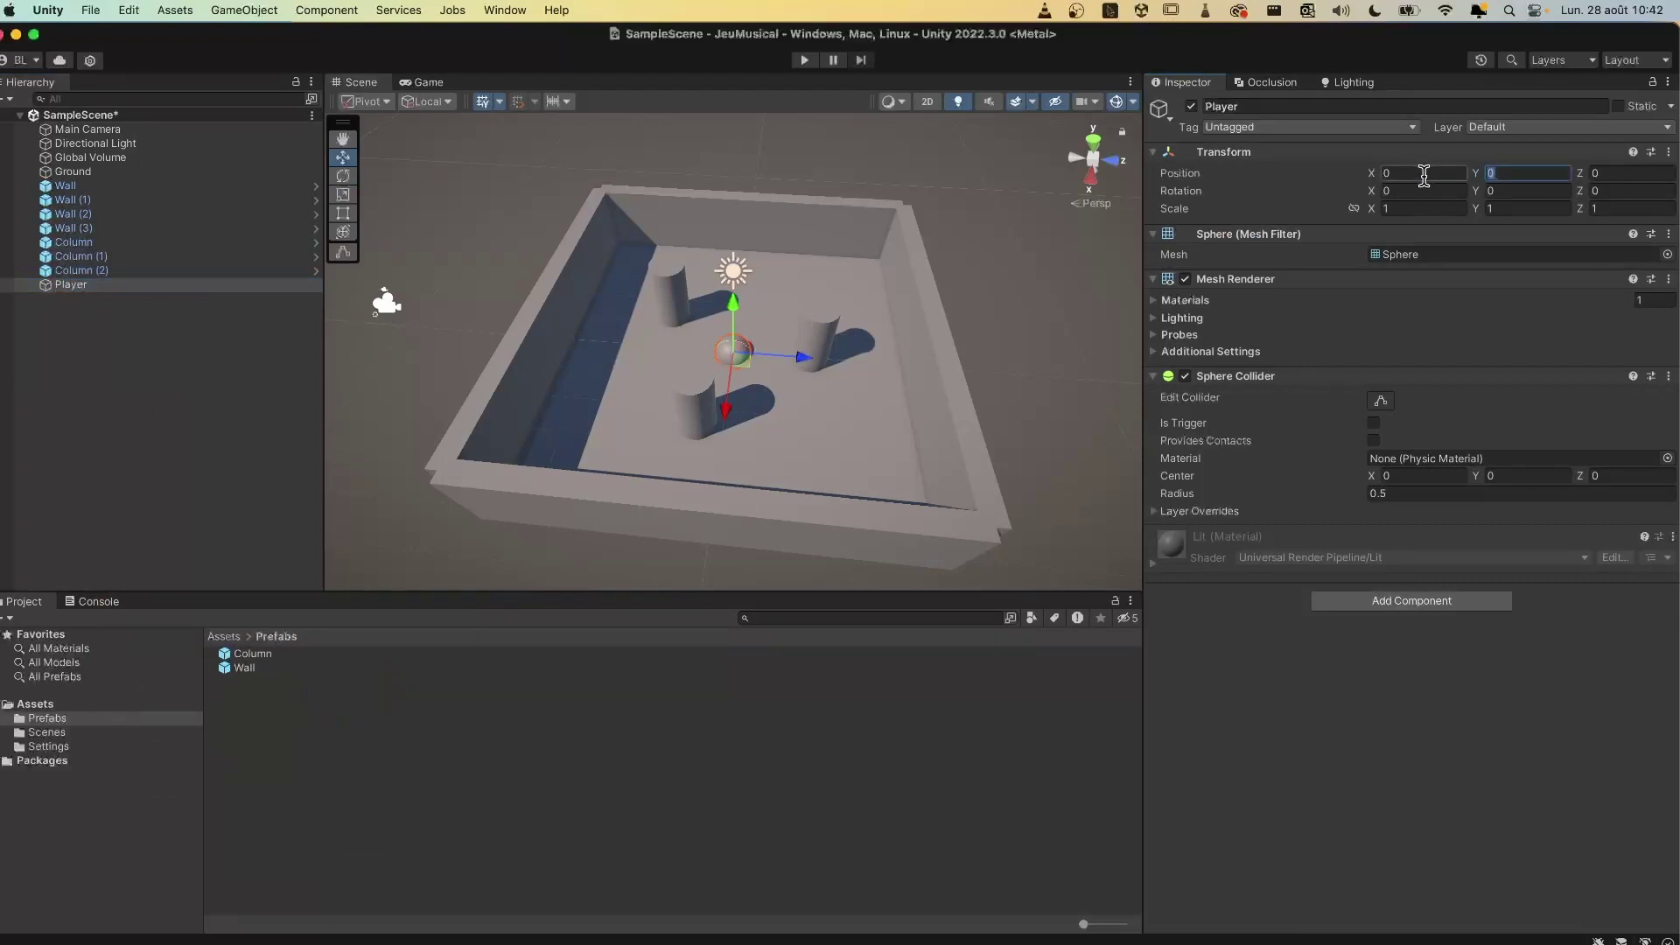
text(1)
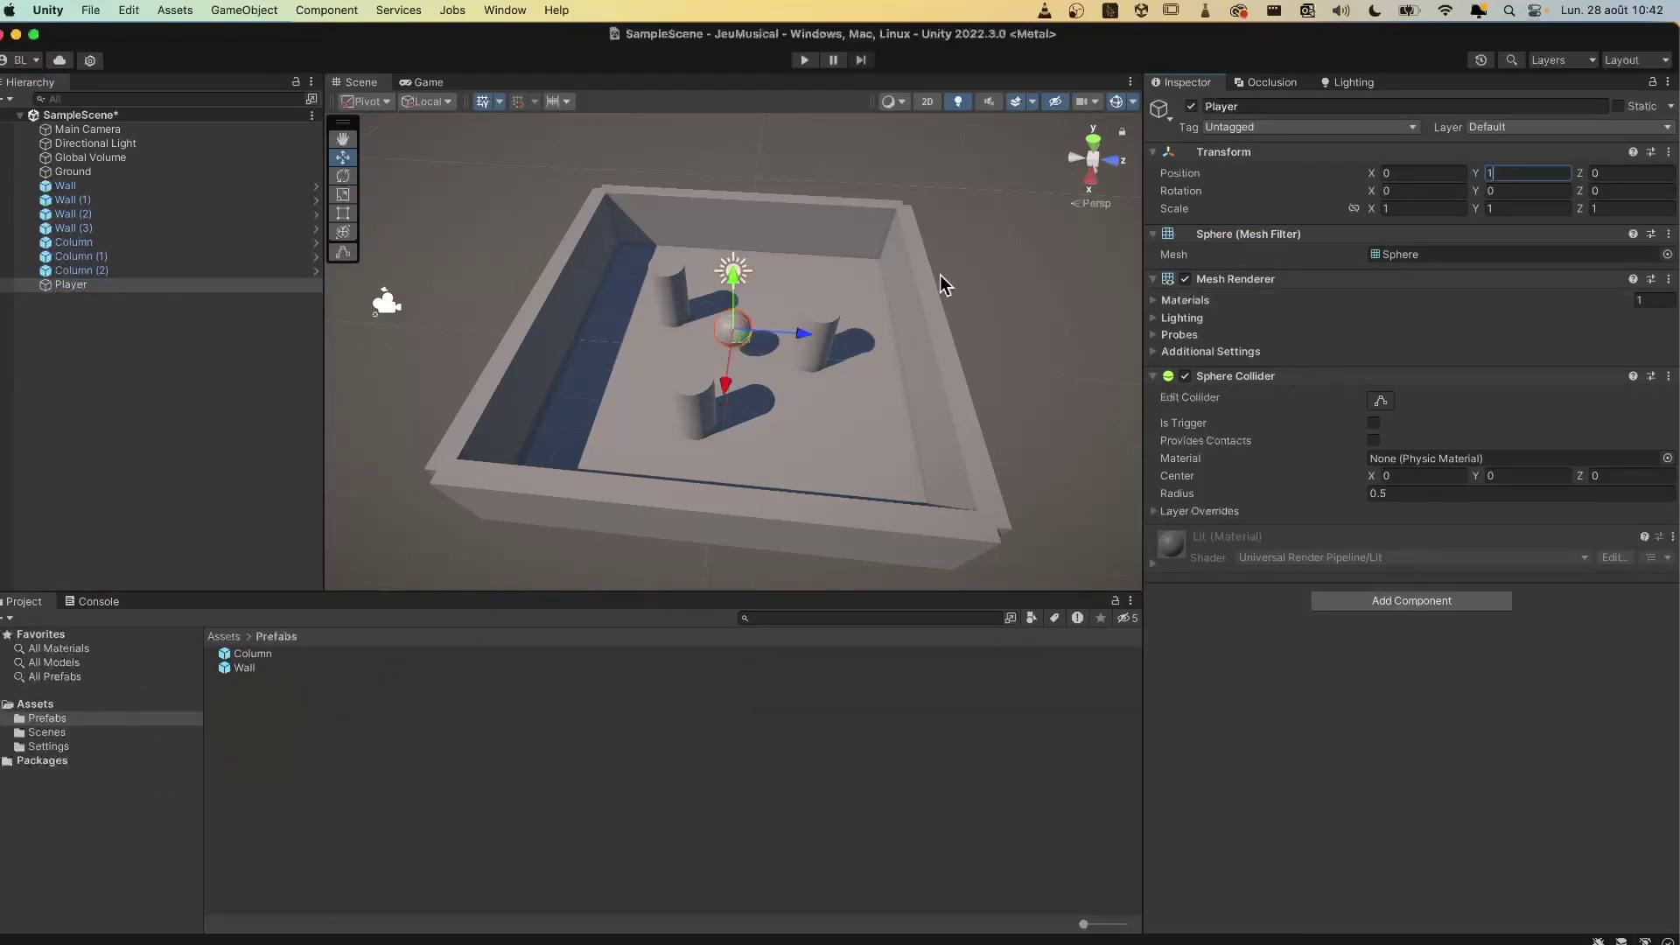
key(BackSpace)
text(0)
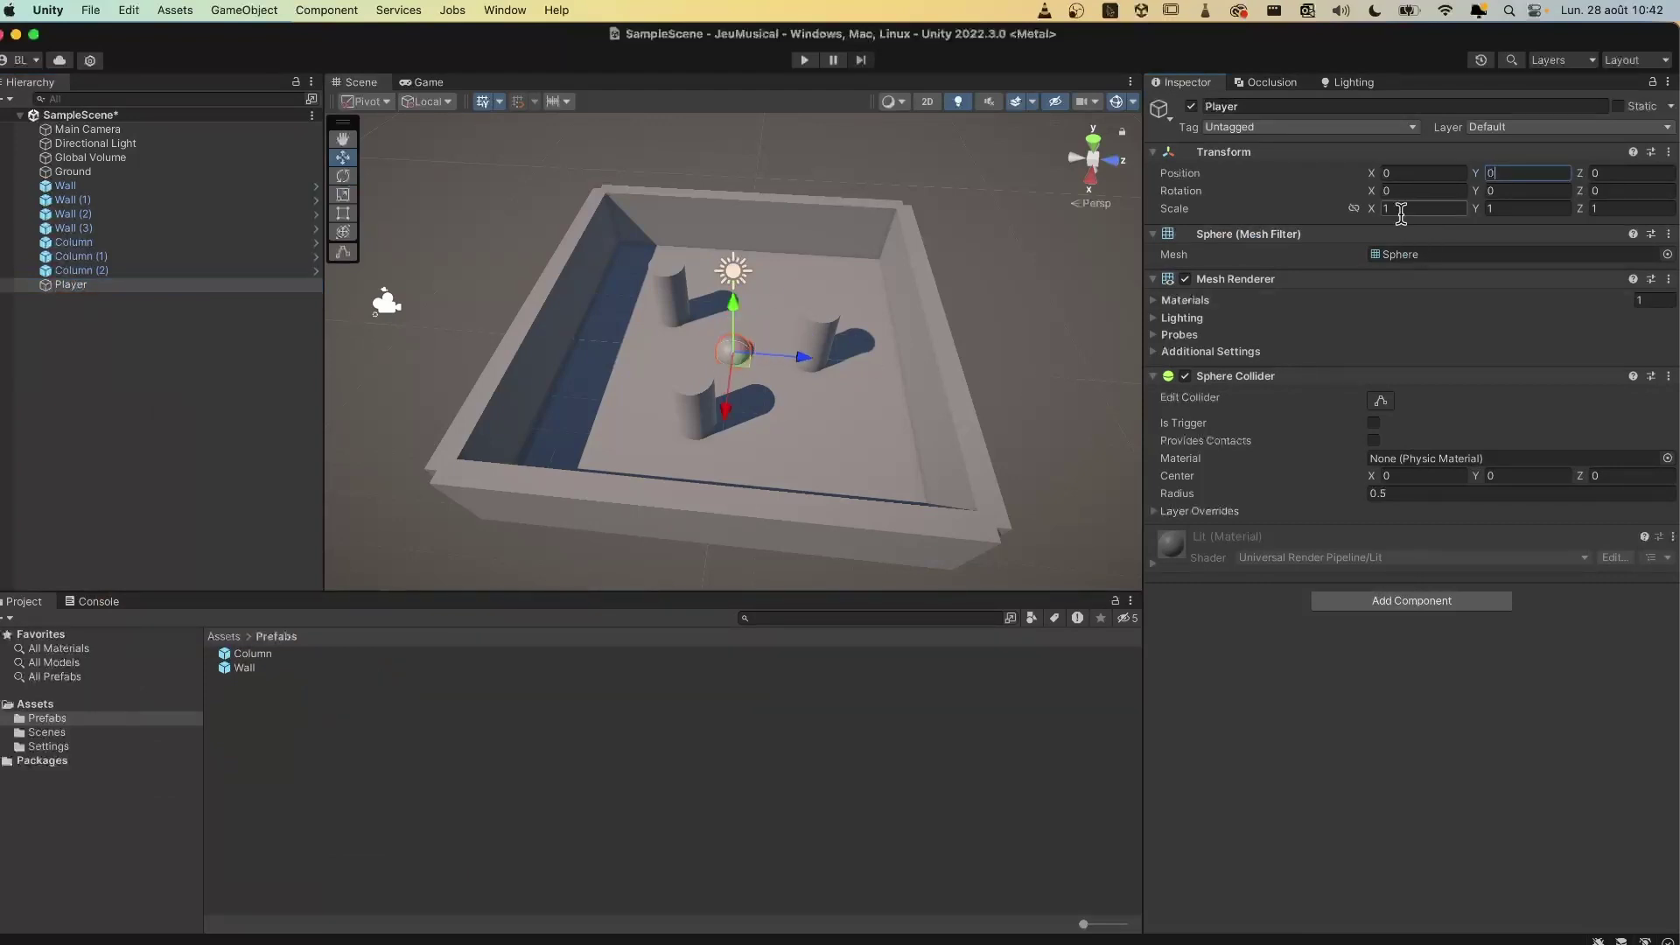
text(.5)
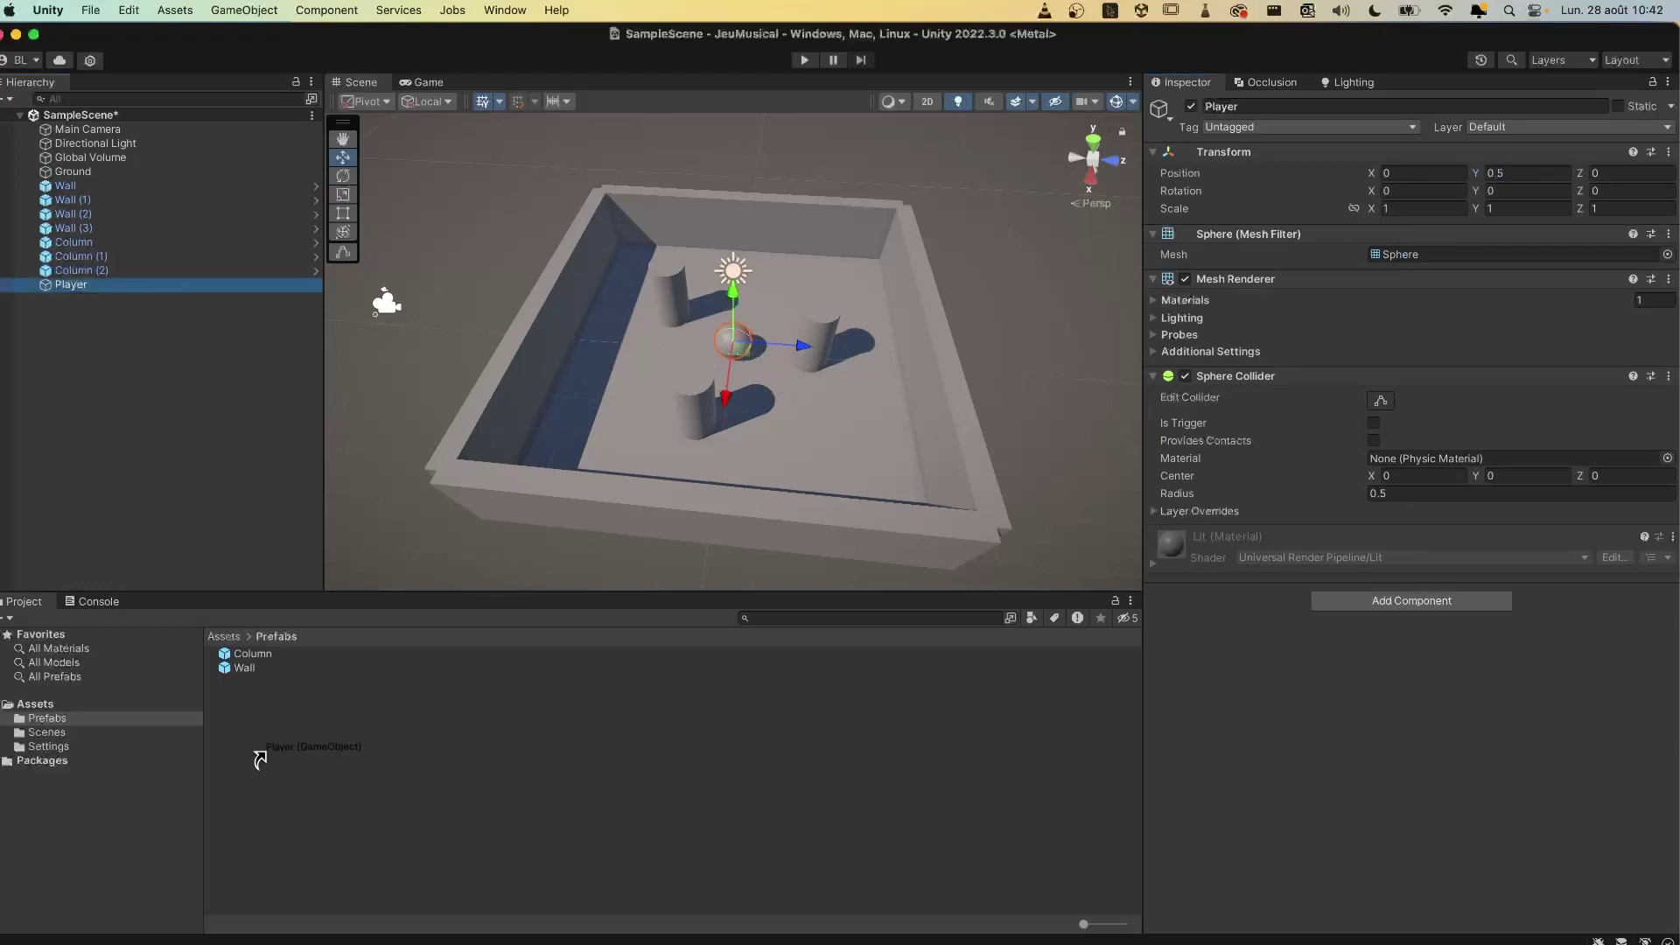
drag(73, 293, 289, 753)
click(168, 341)
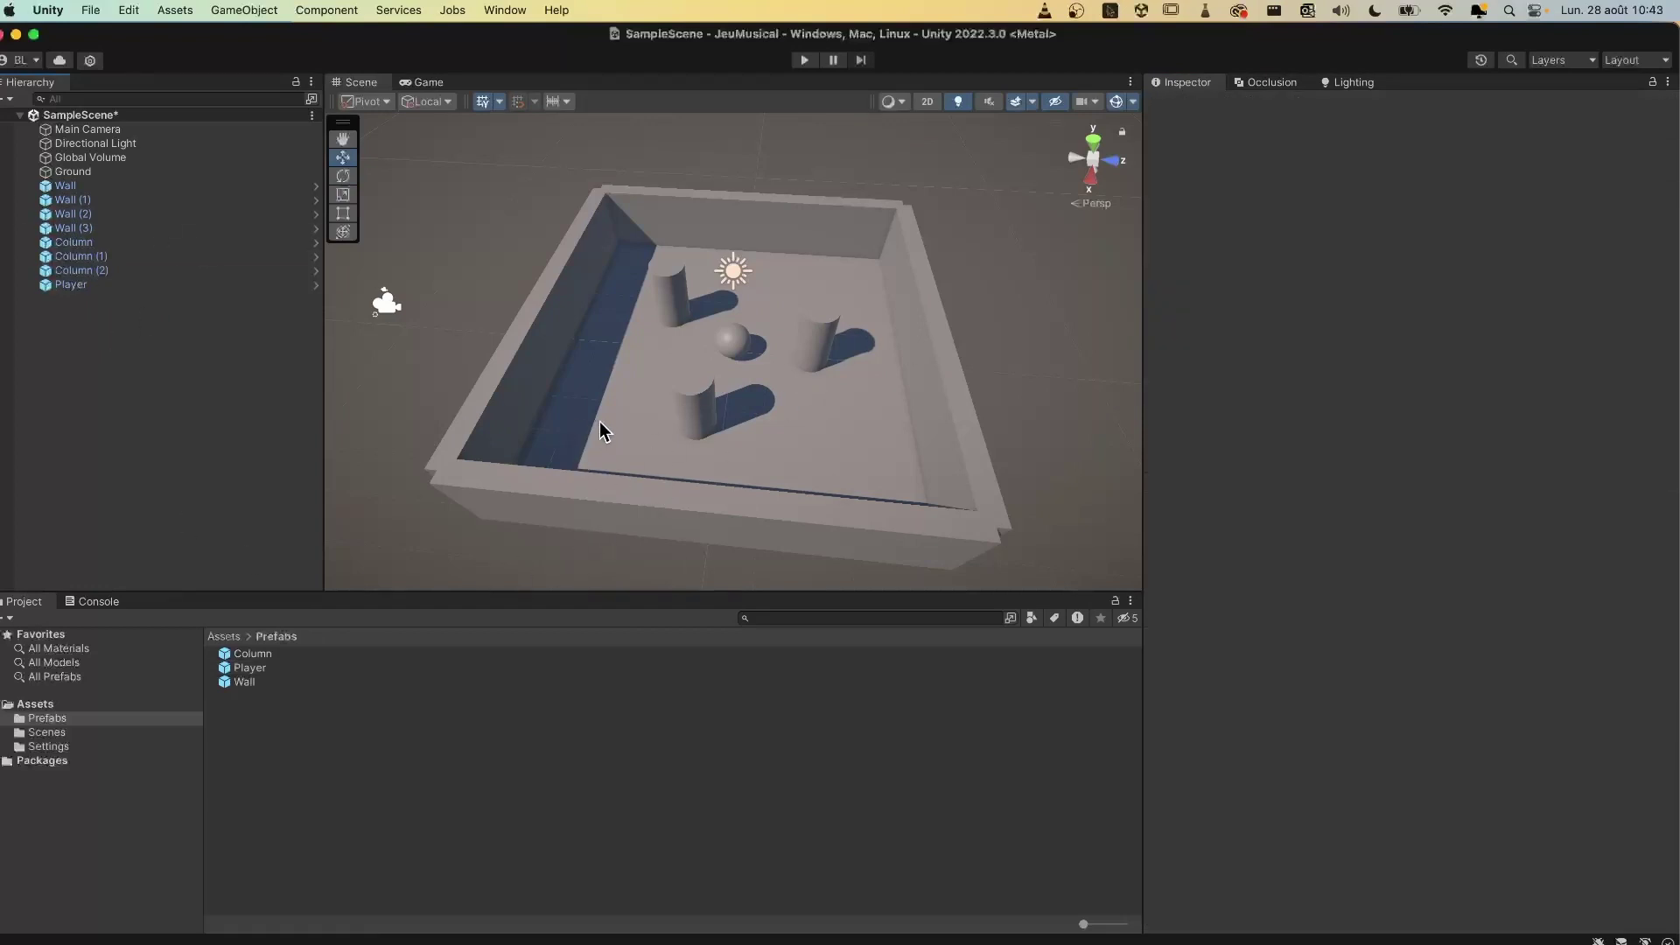
Step: Orbit to view the arena and Player sphere from above, then select Main Camera
alt+drag(601, 422, 643, 398)
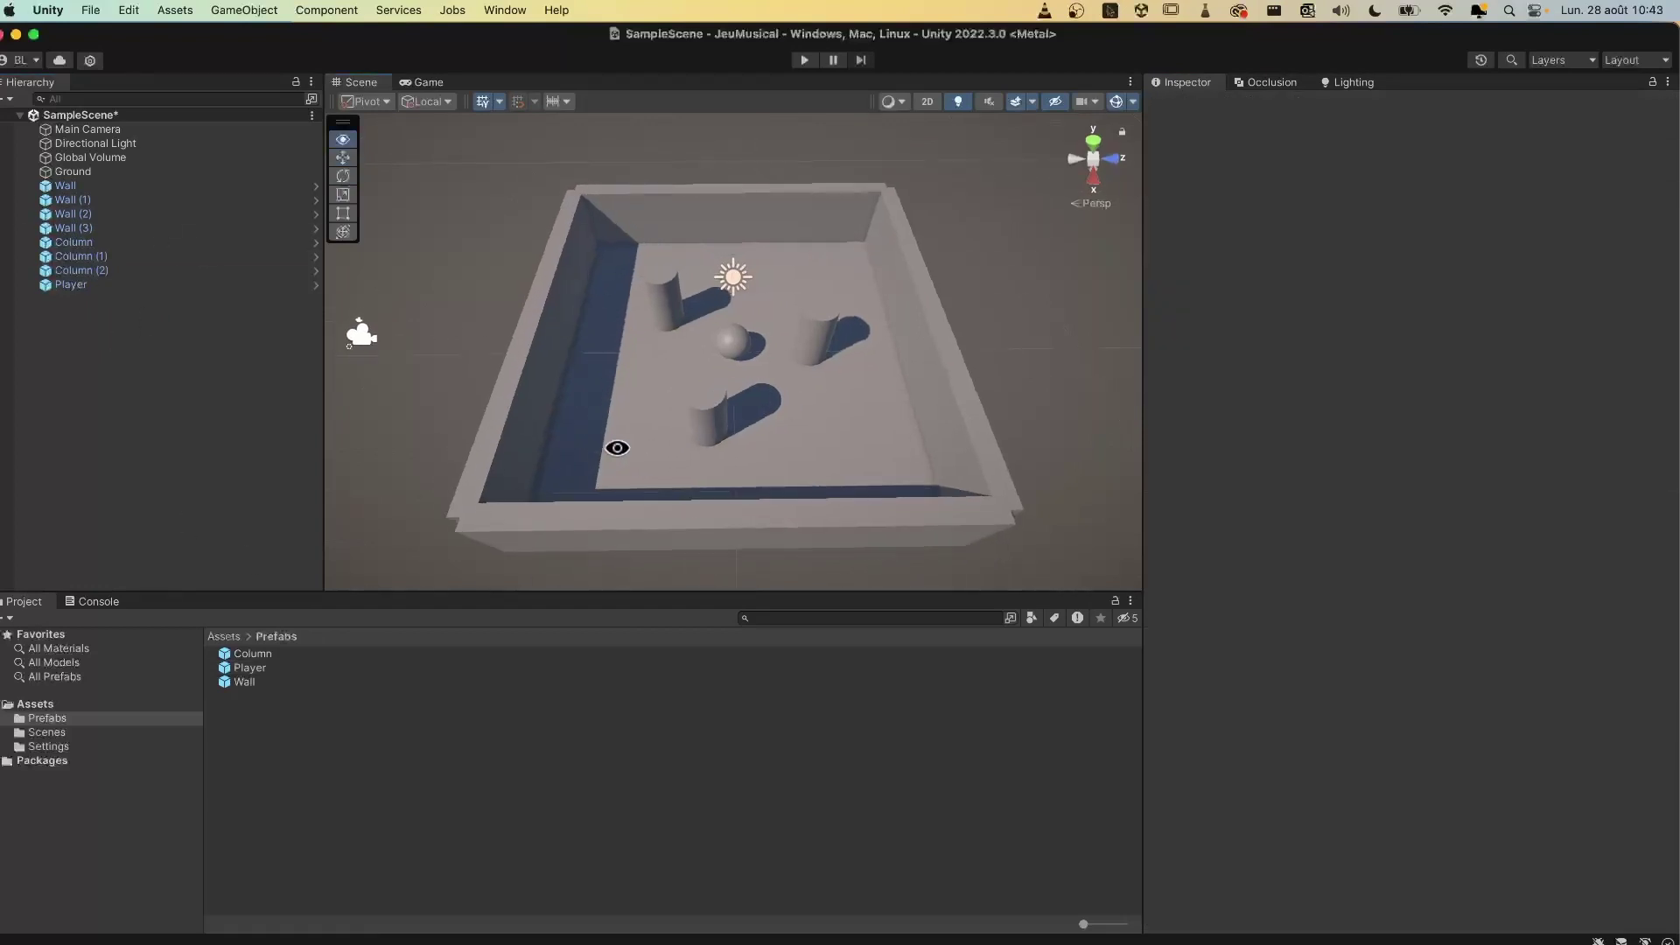
click(739, 342)
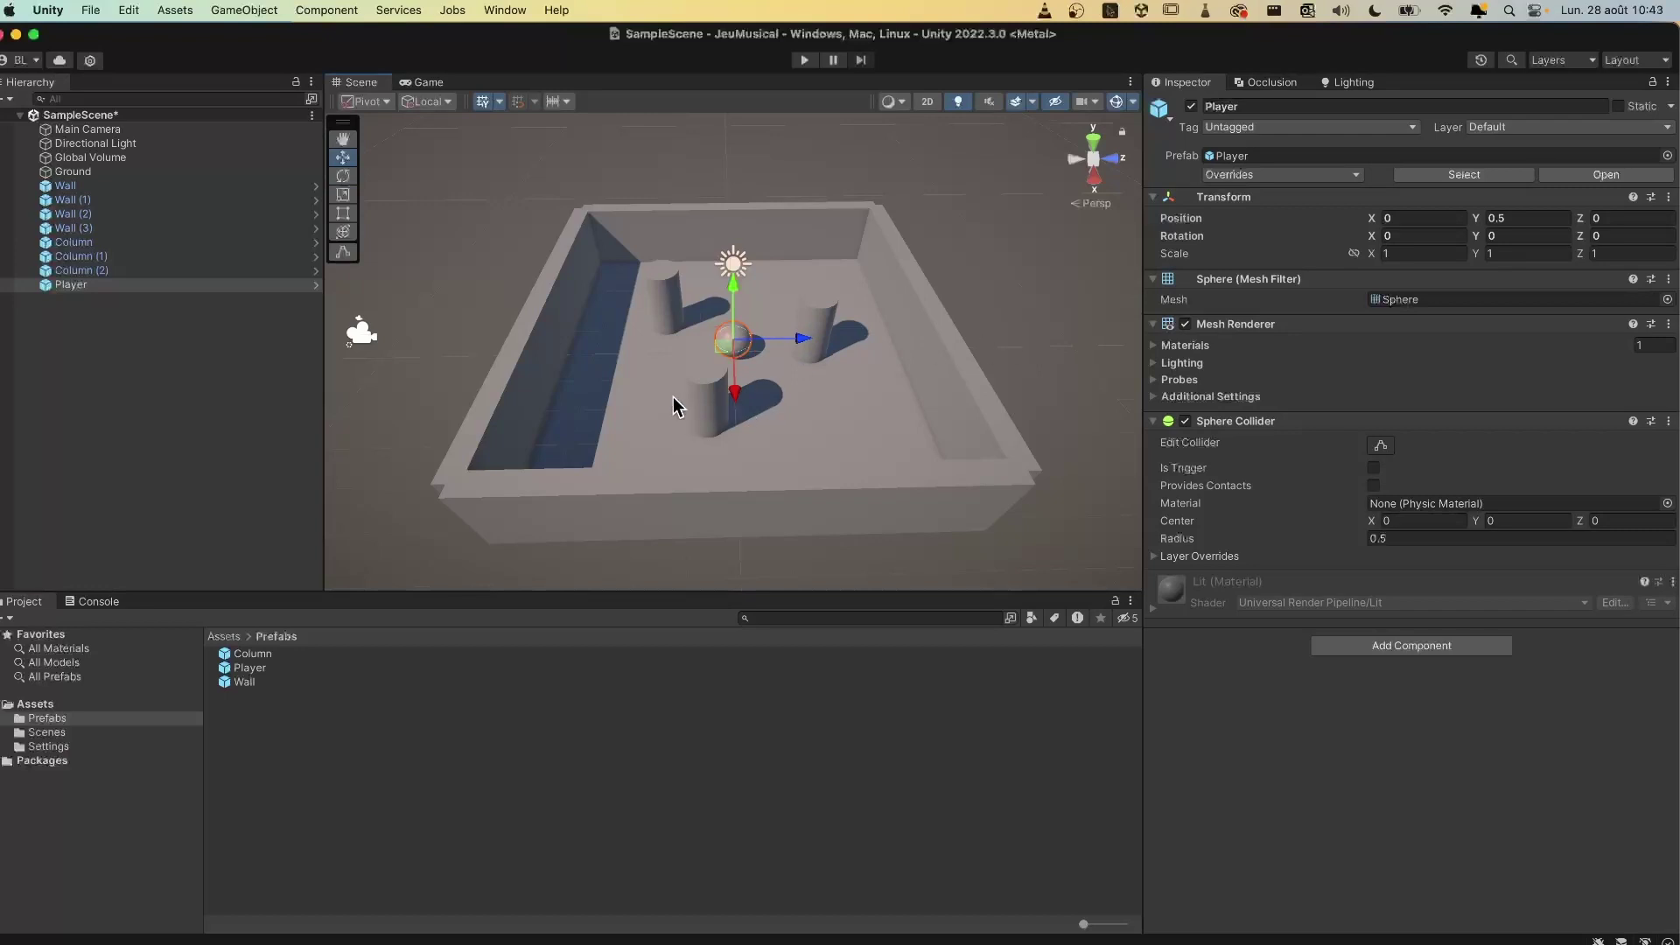
mouse_move(678, 407)
alt+mouse_down()
mouse_move(759, 431)
mouse_move(734, 430)
alt+mouse_up()
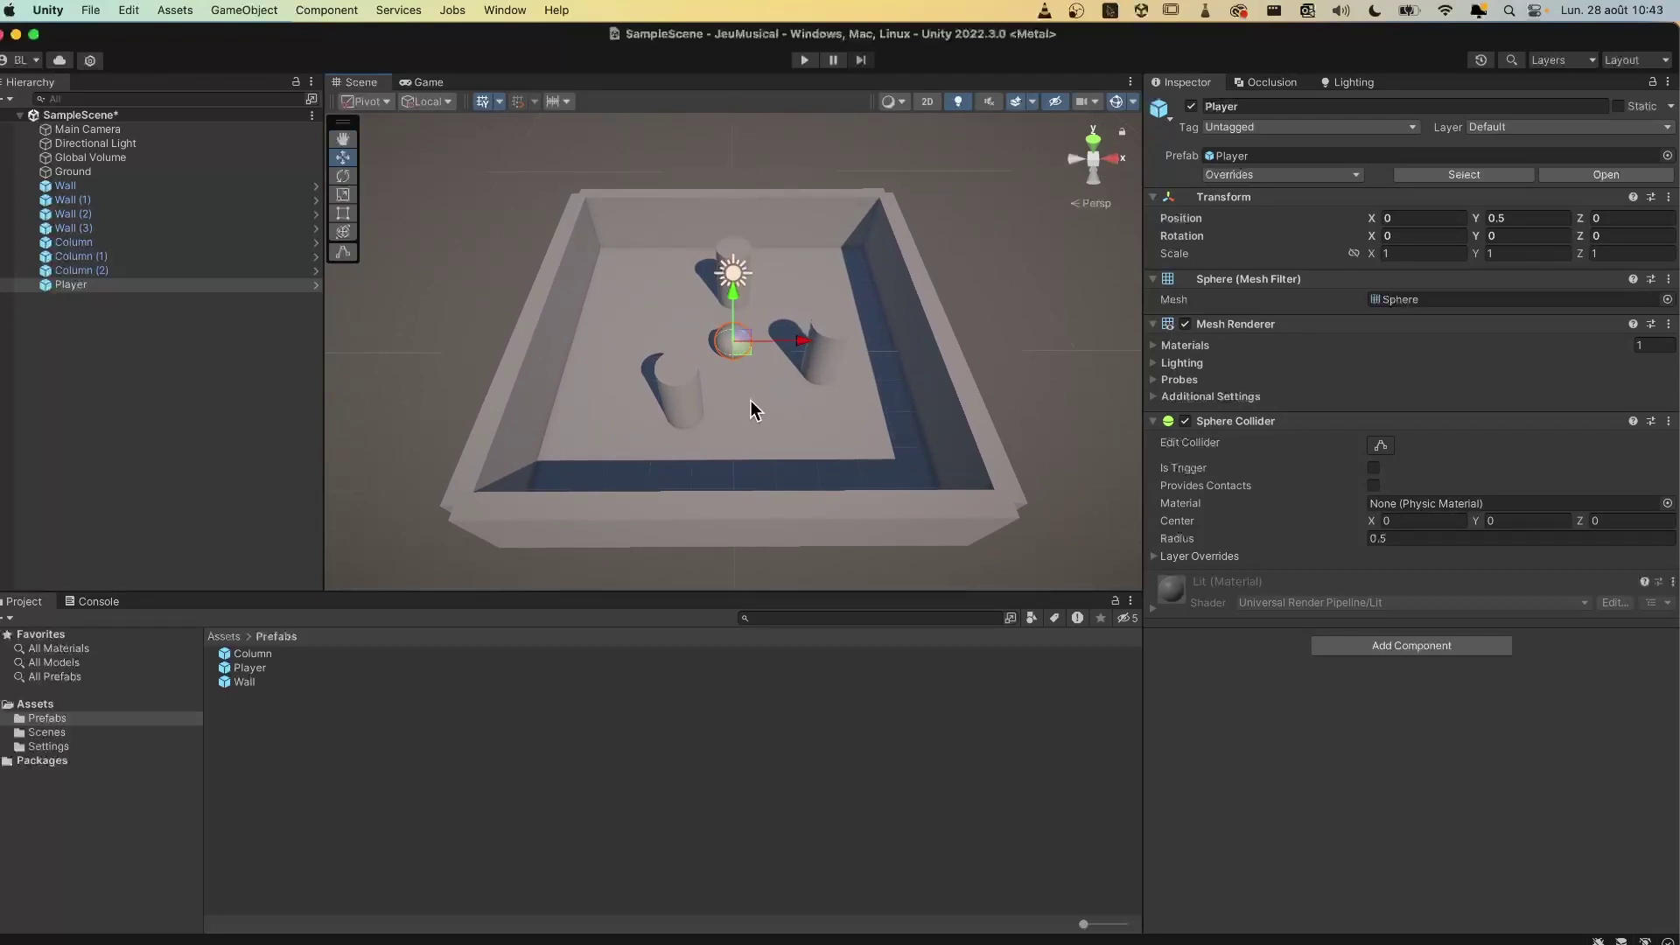
alt+drag(755, 411, 749, 406)
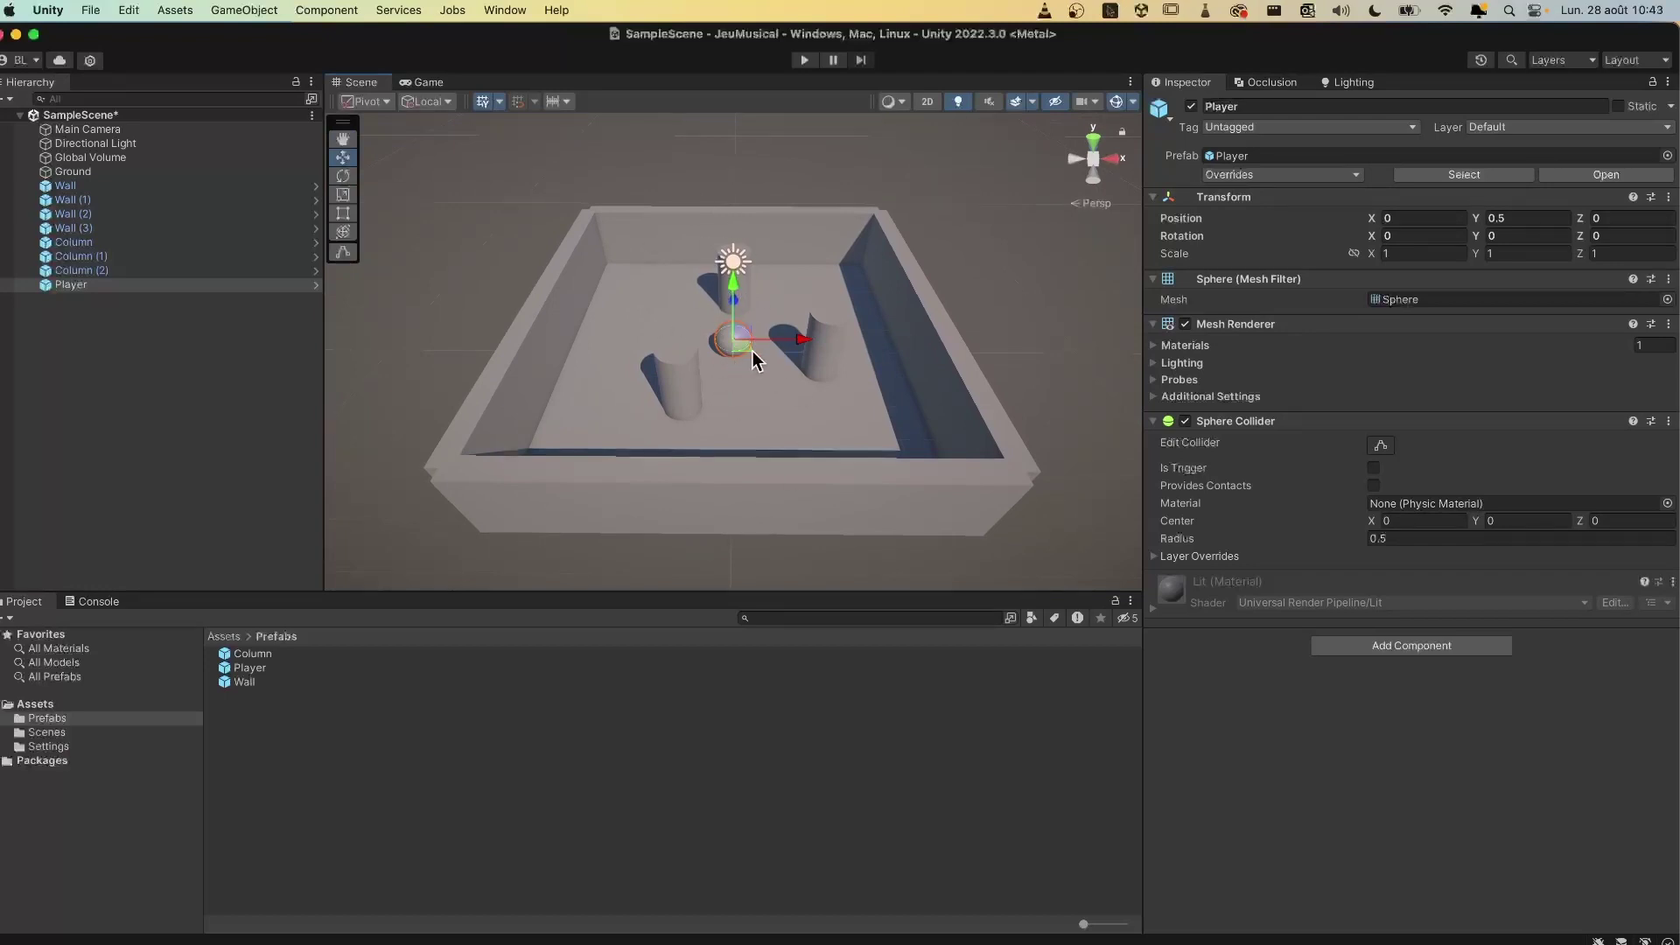
click(114, 131)
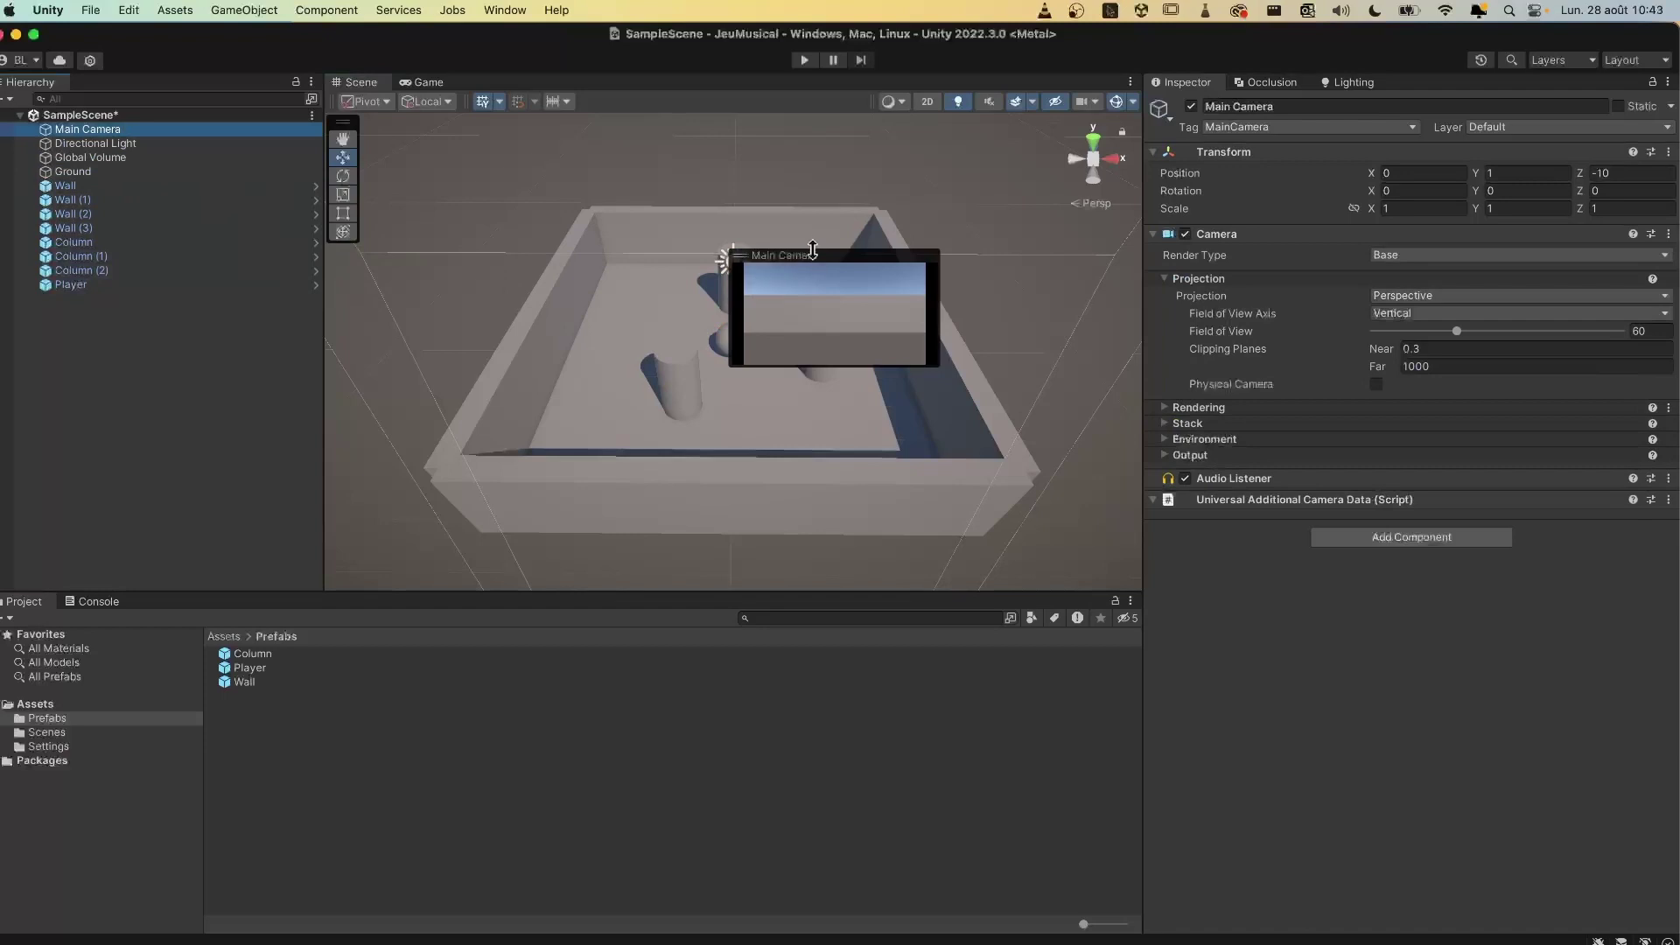
Step: Align Main Camera with the scene view (Y 8.31, X rotation 43.695) and dock the Game view separately
mouse_move(814, 257)
mouse_down()
mouse_move(953, 355)
mouse_move(1013, 460)
mouse_up()
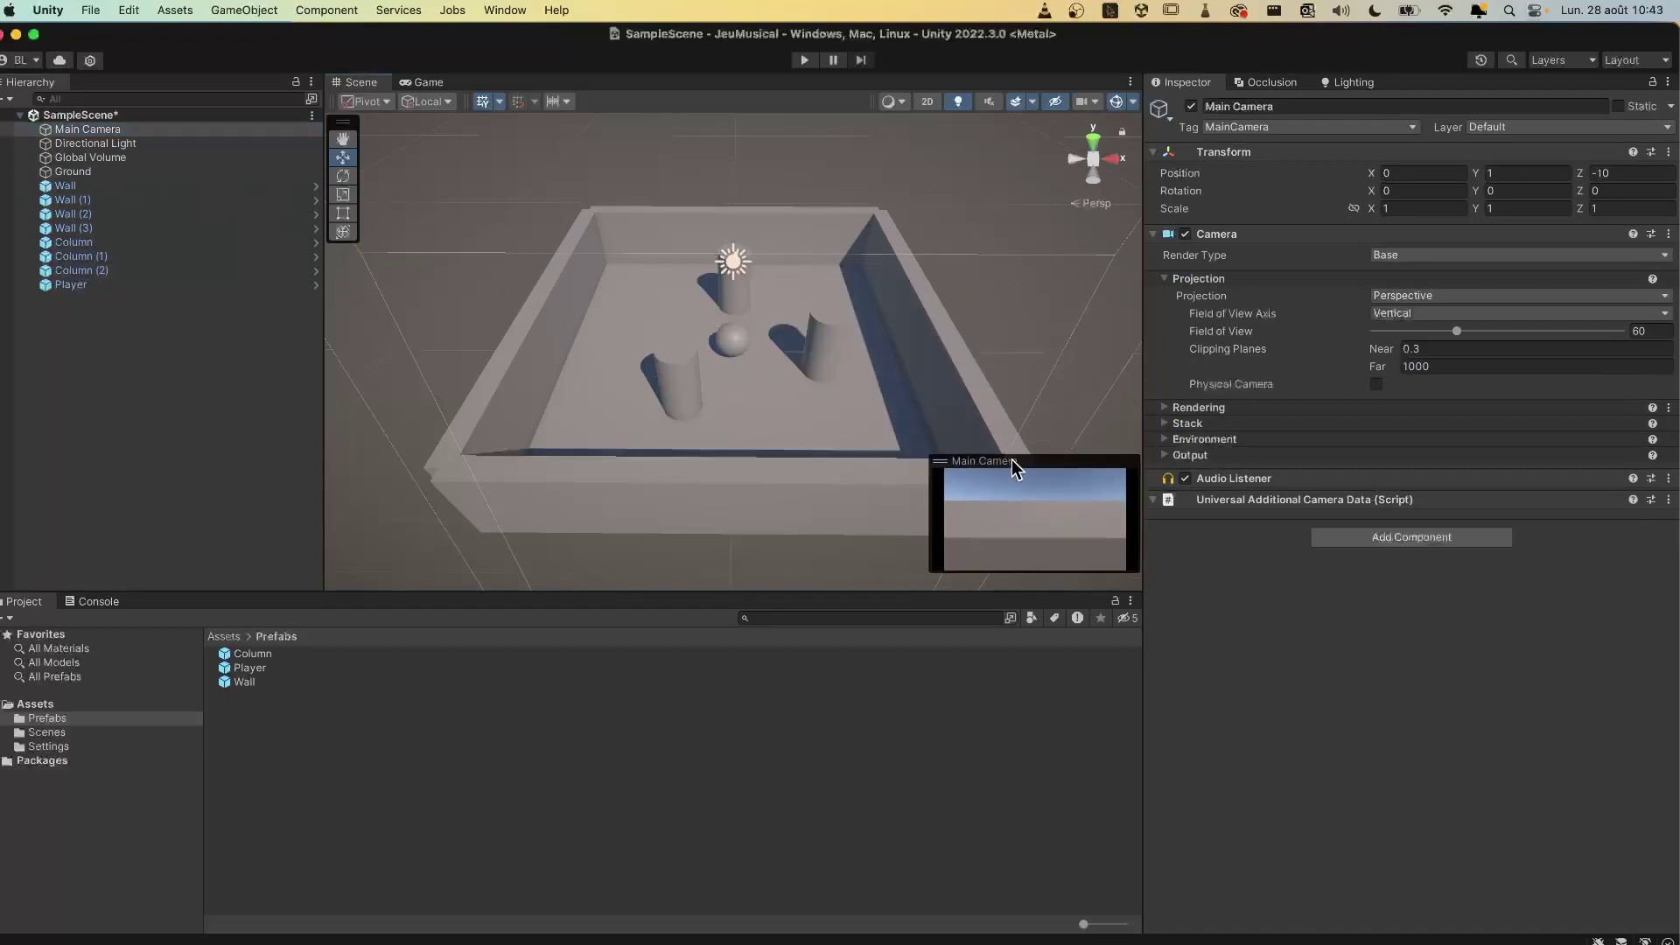
right_click(113, 133)
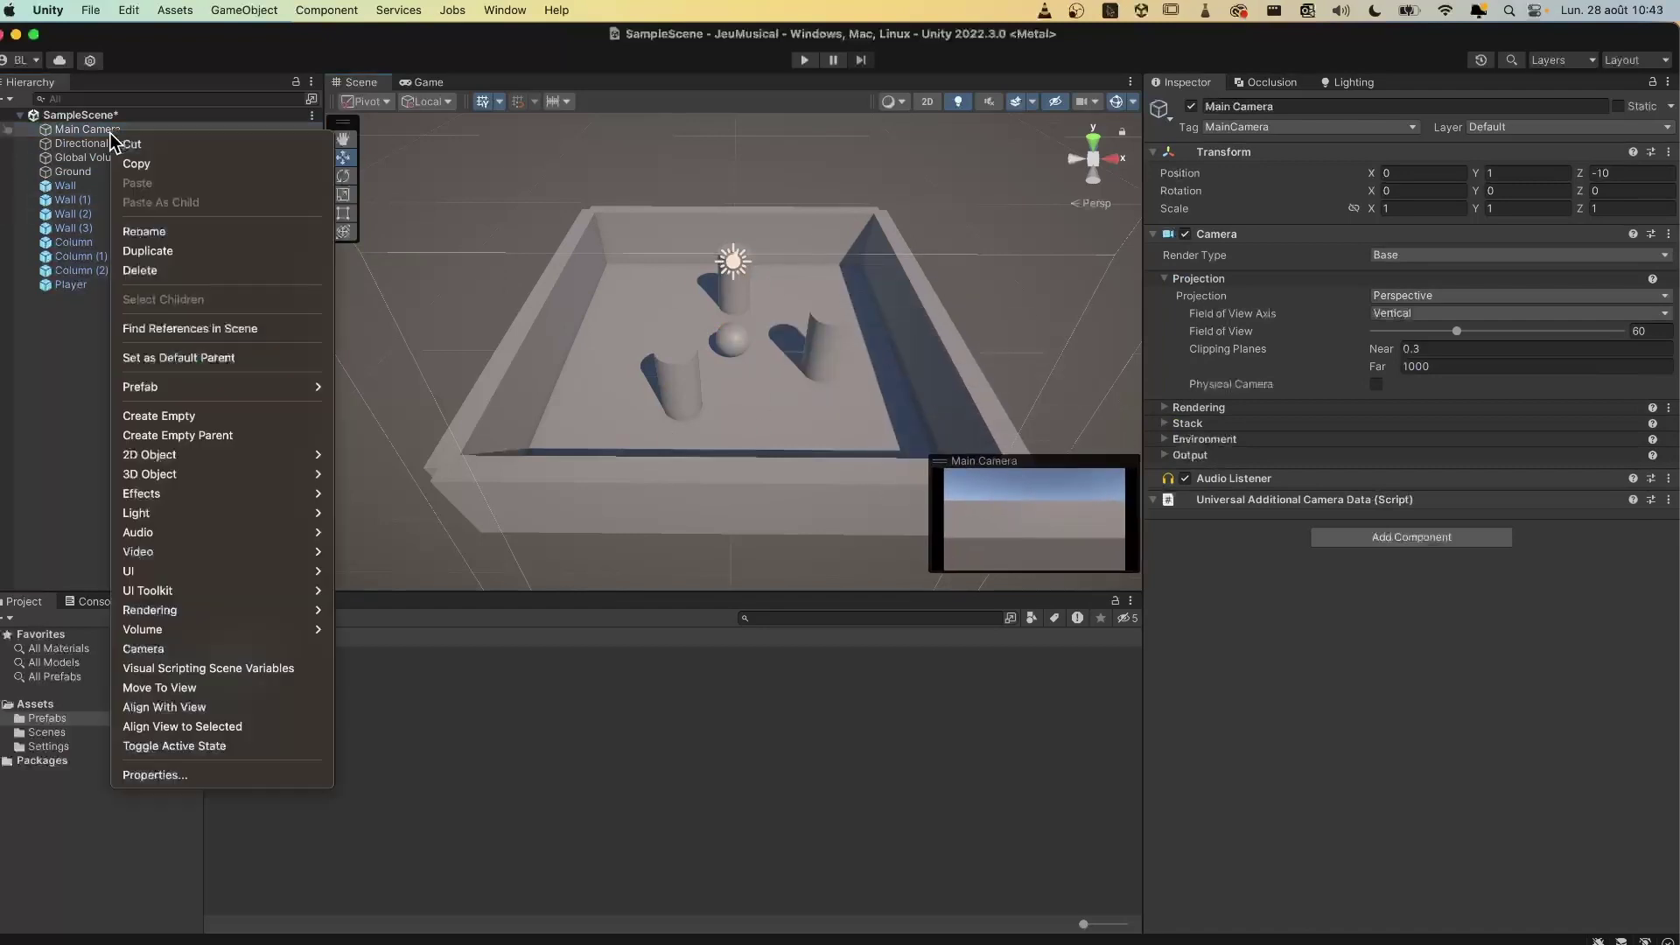
click(259, 706)
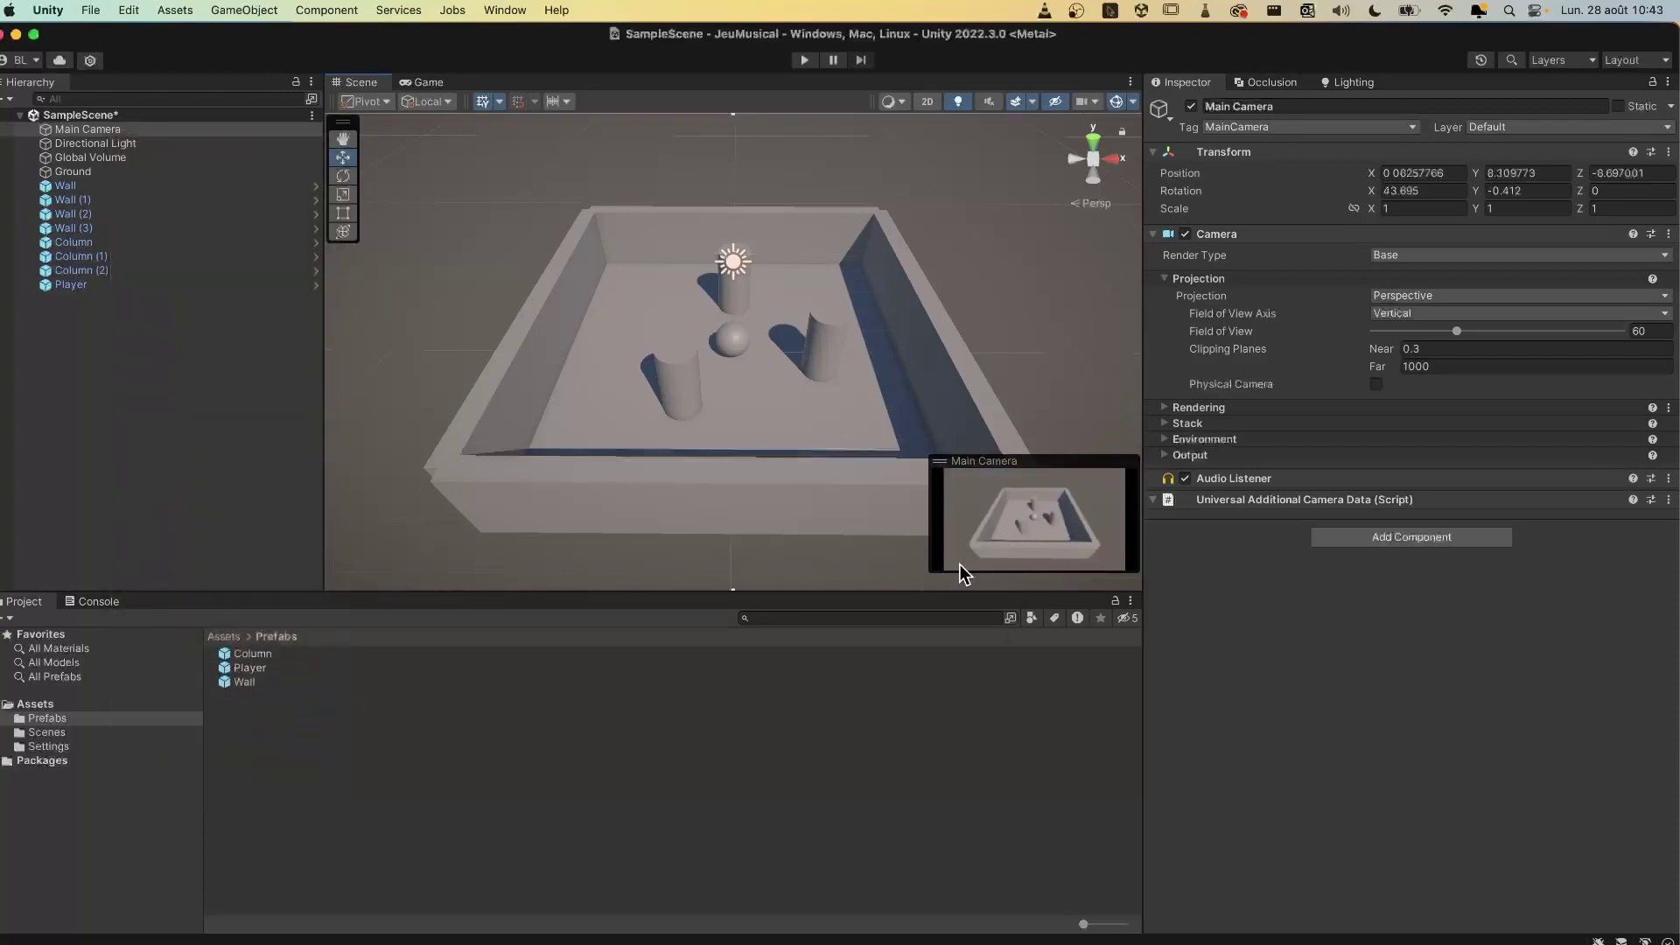
click(418, 81)
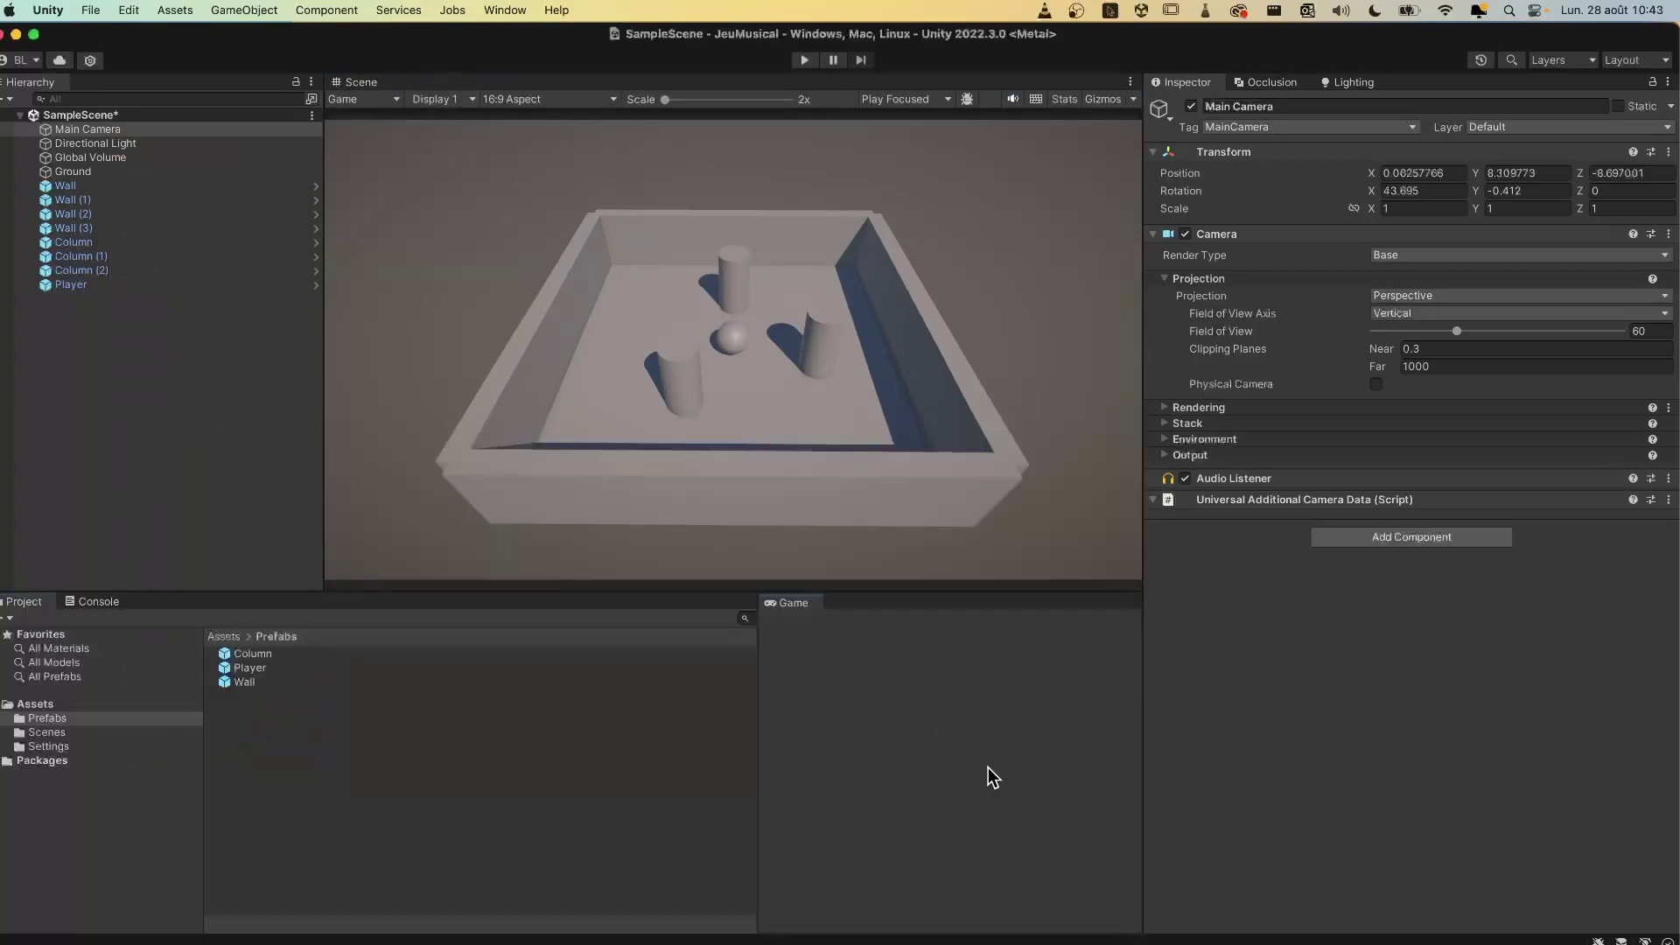
drag(440, 112, 989, 769)
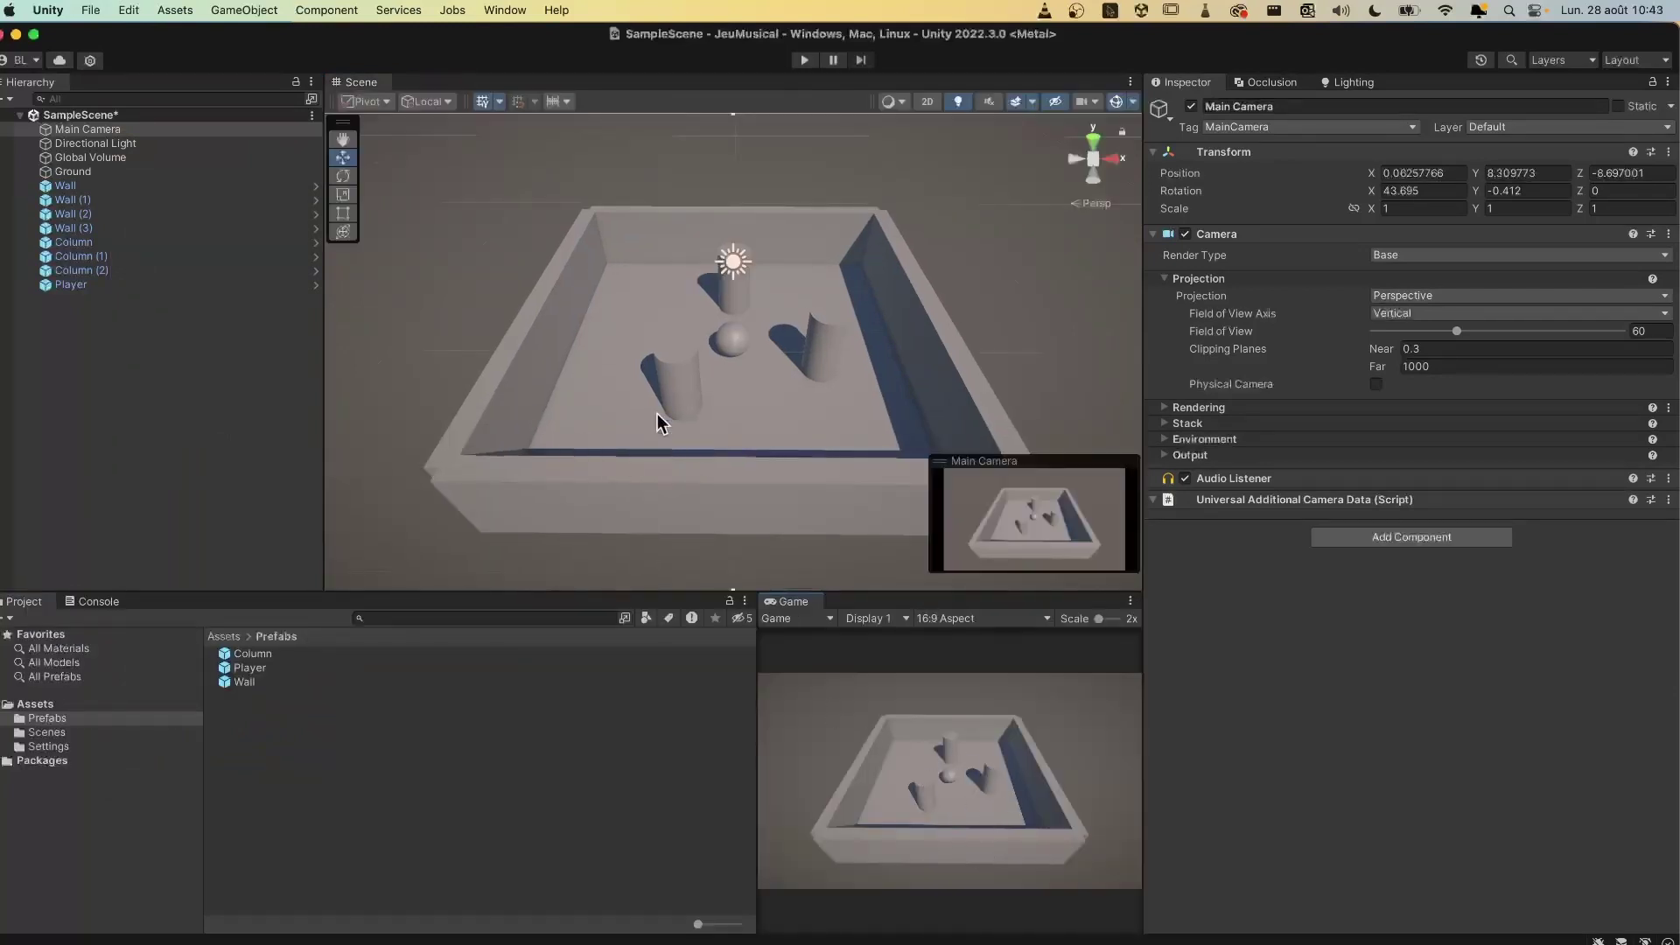
Step: Move Column (1) left along X and shift Column (2) to a new floor spot
click(728, 303)
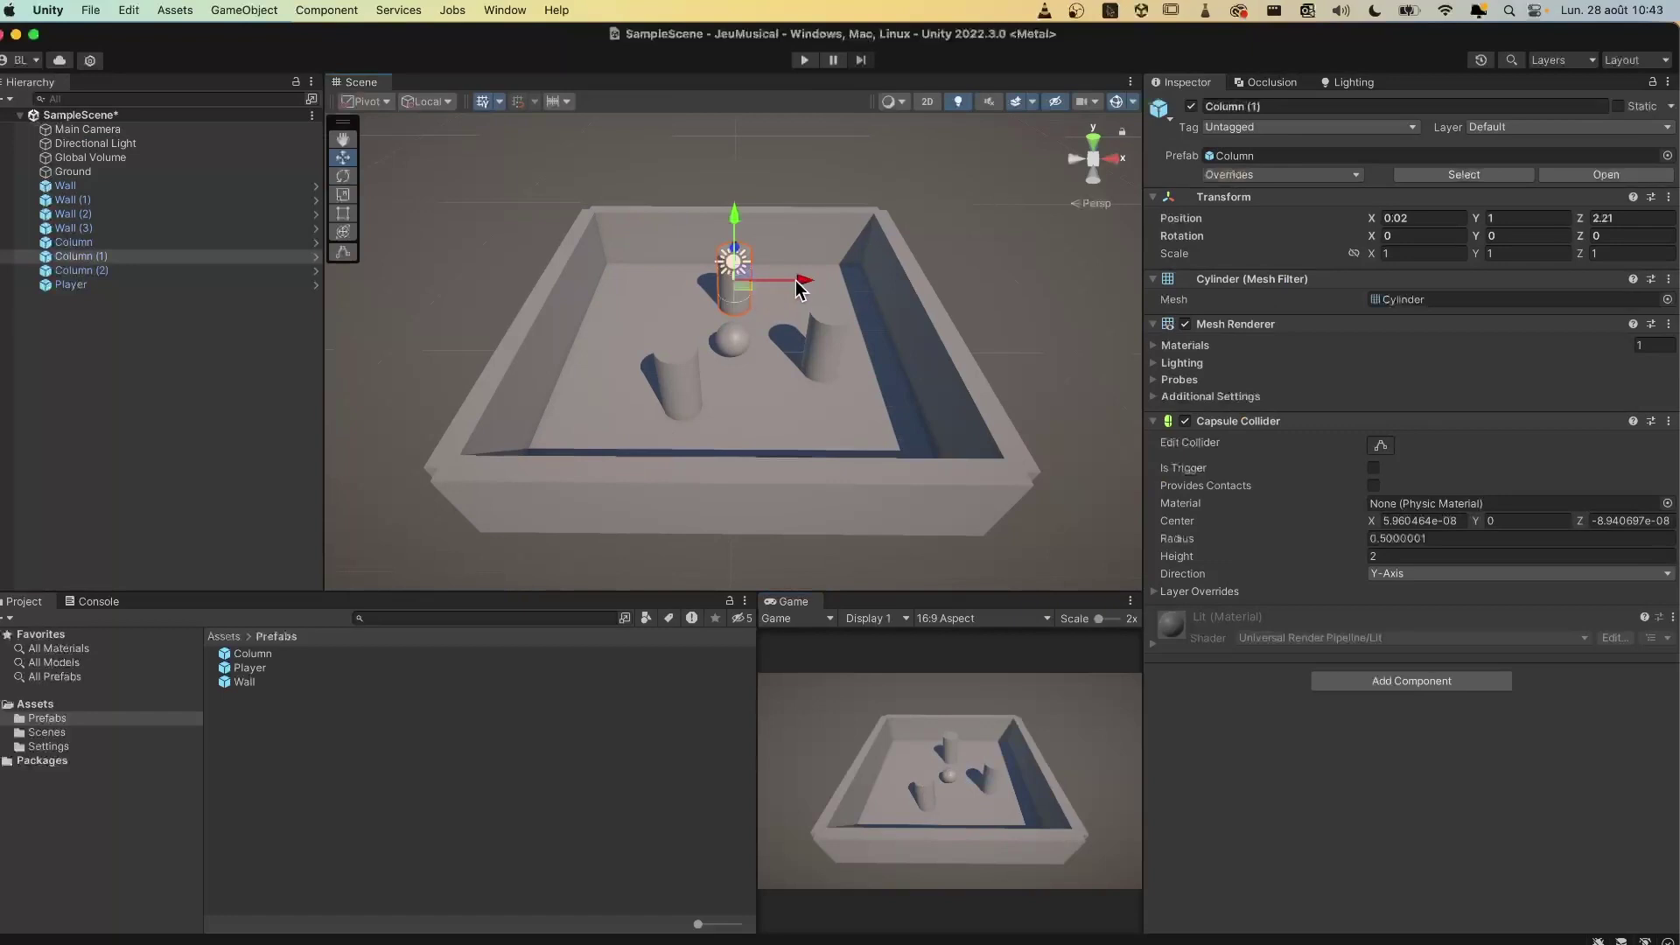
drag(795, 280, 732, 285)
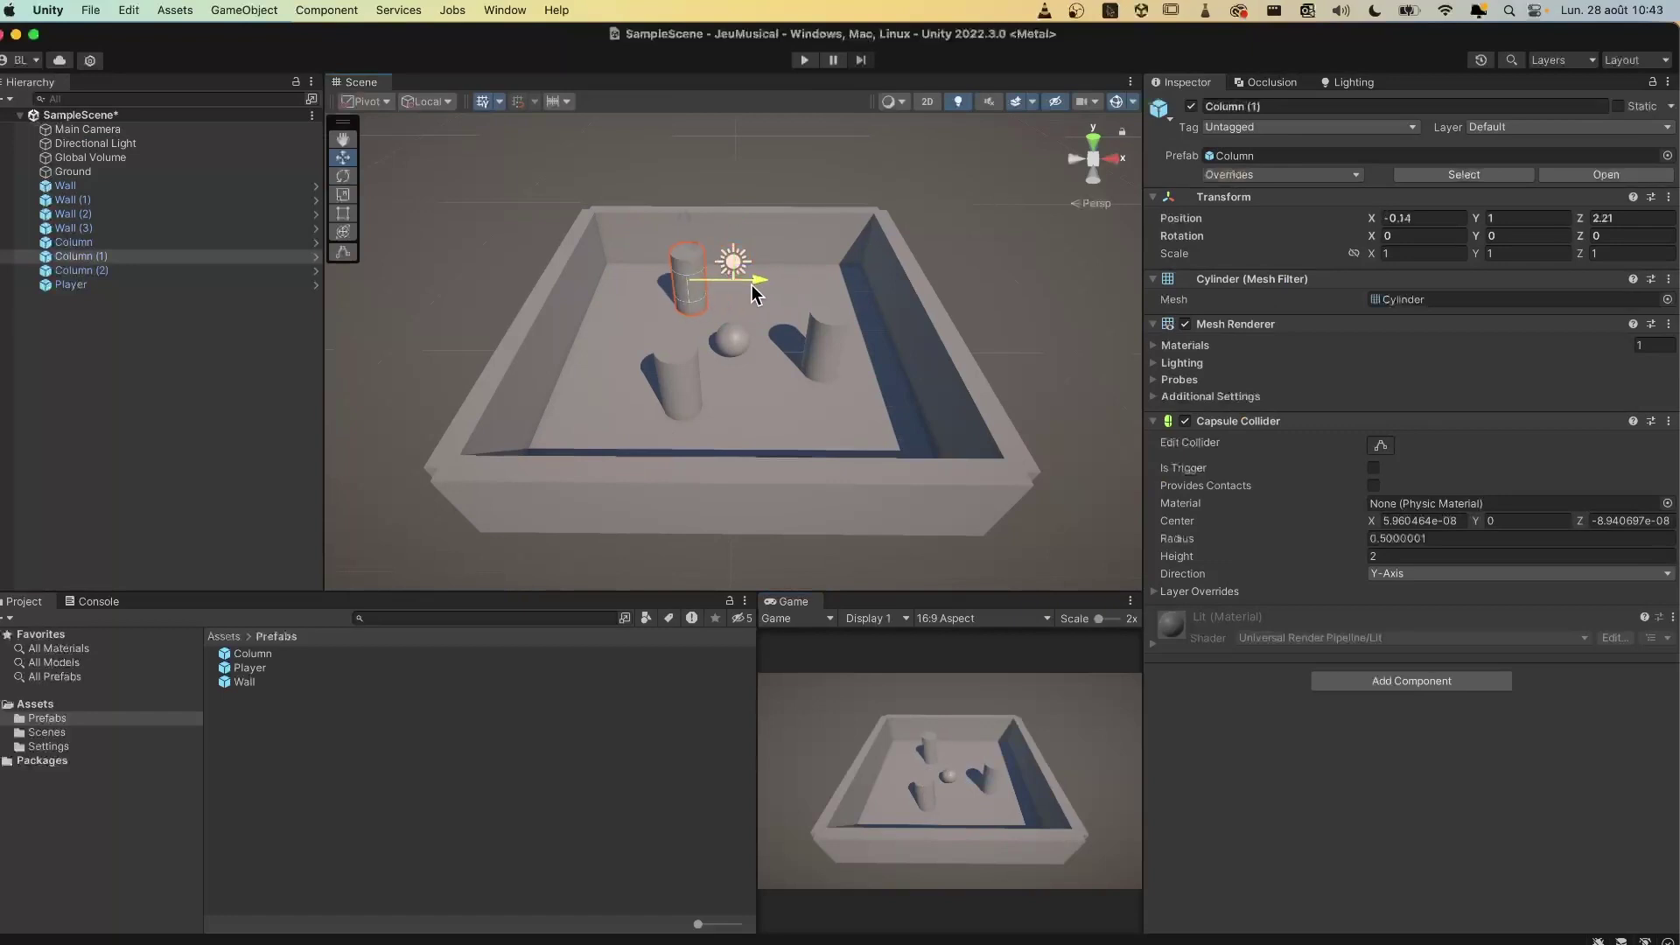
click(812, 364)
drag(859, 338, 737, 350)
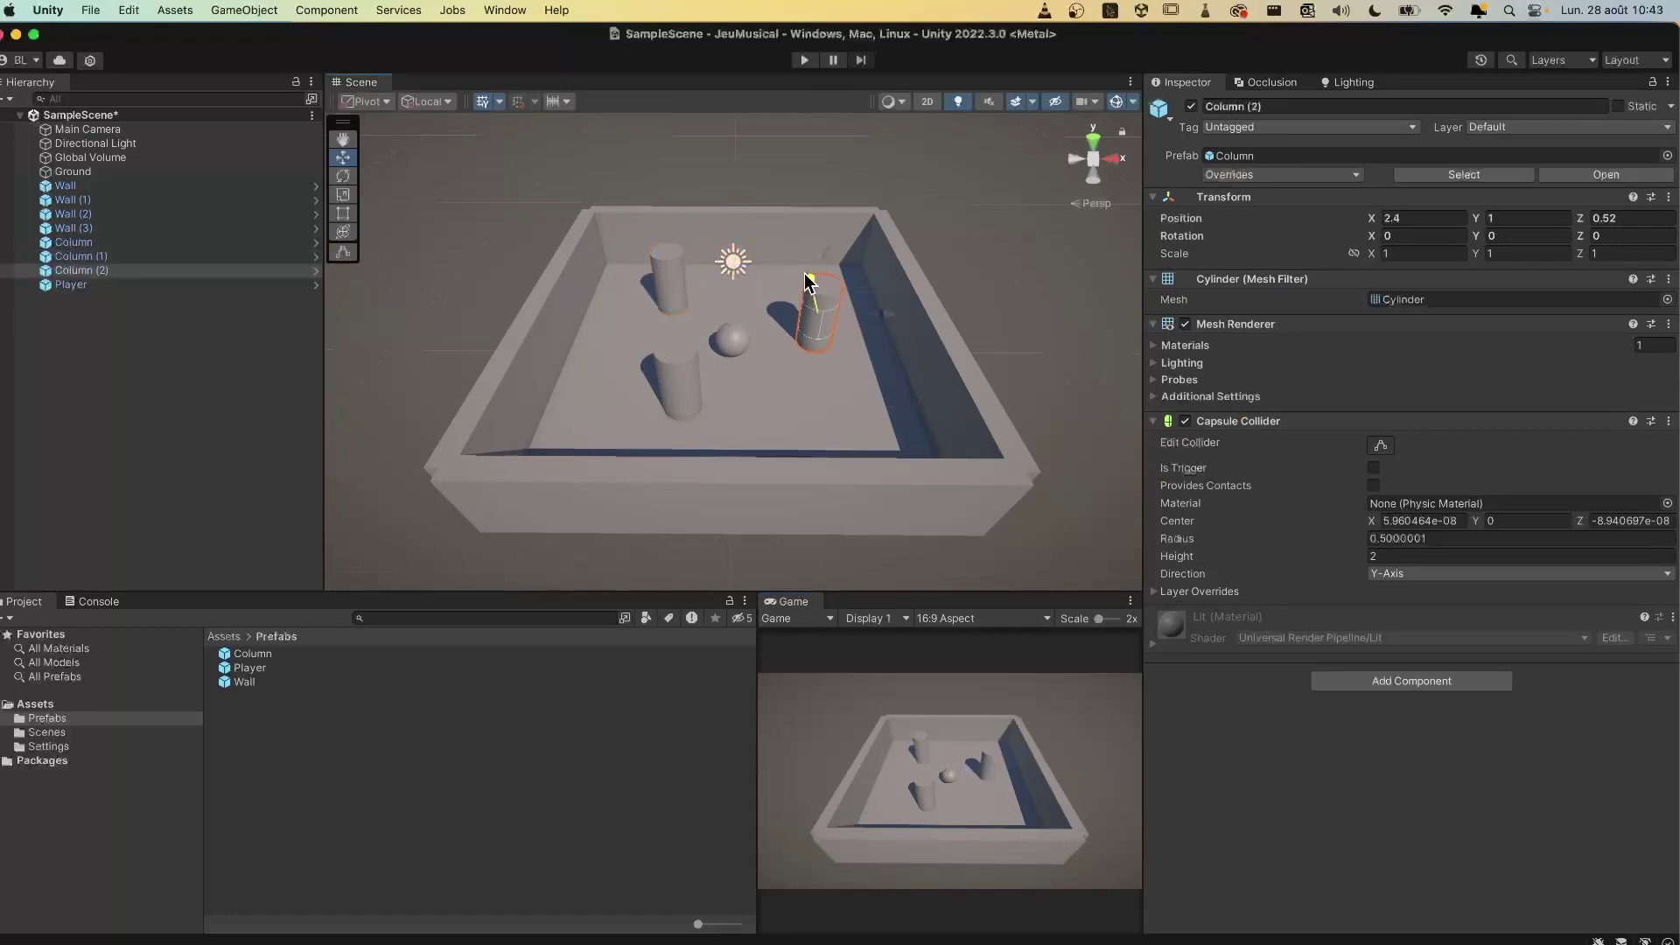
click(740, 350)
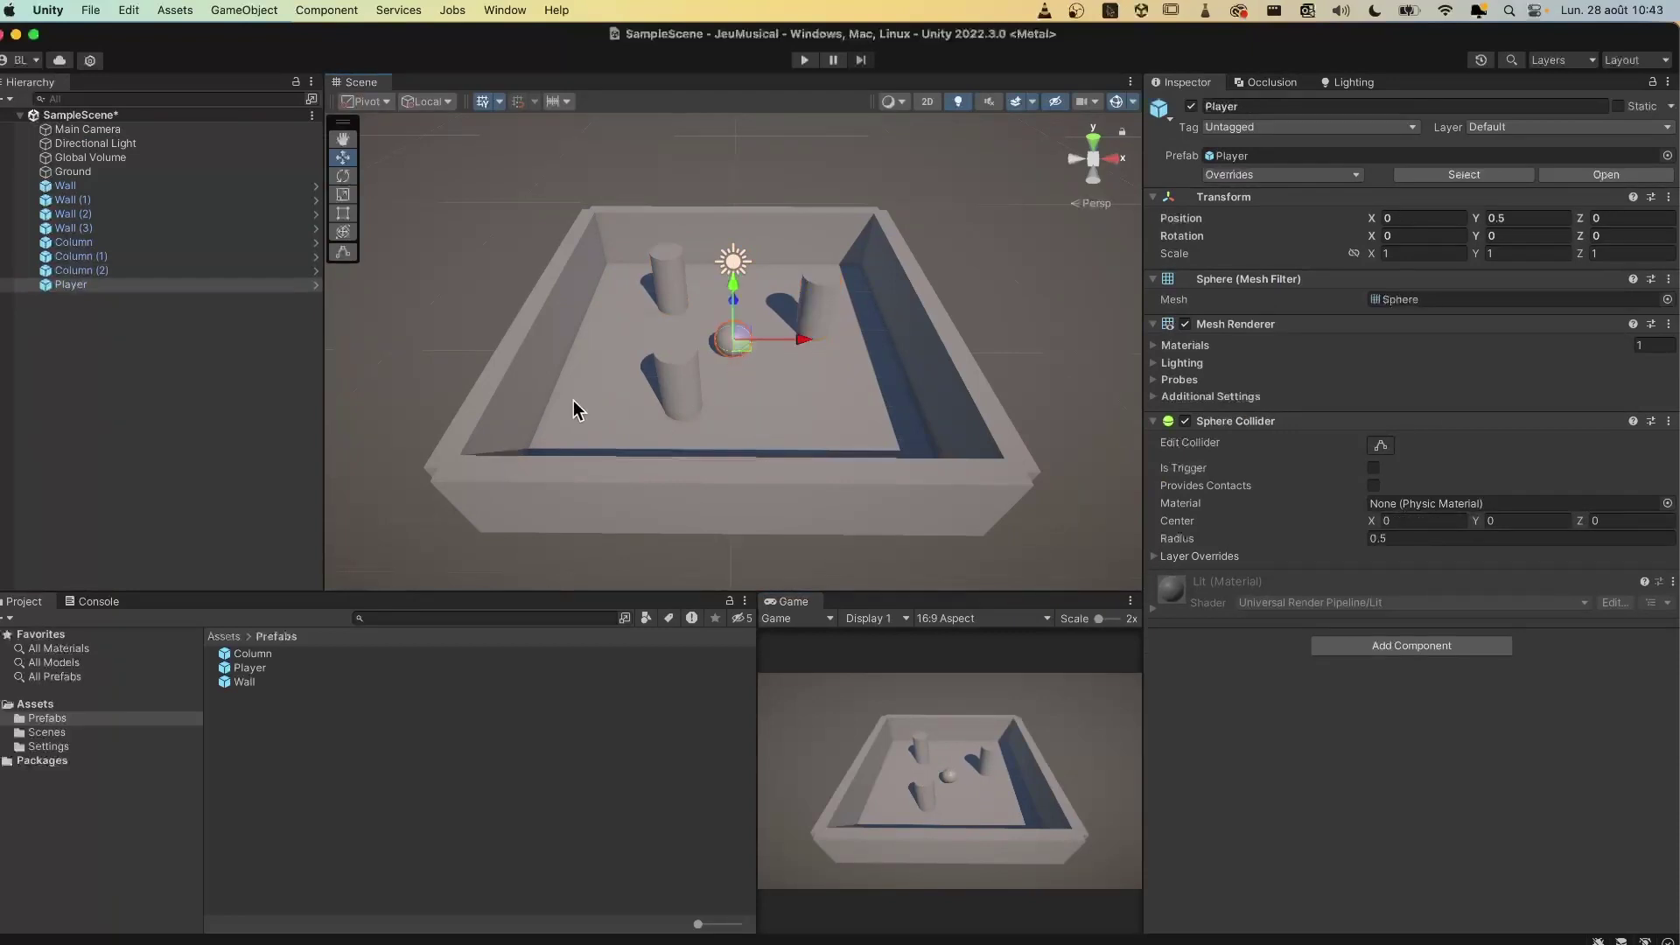
click(67, 317)
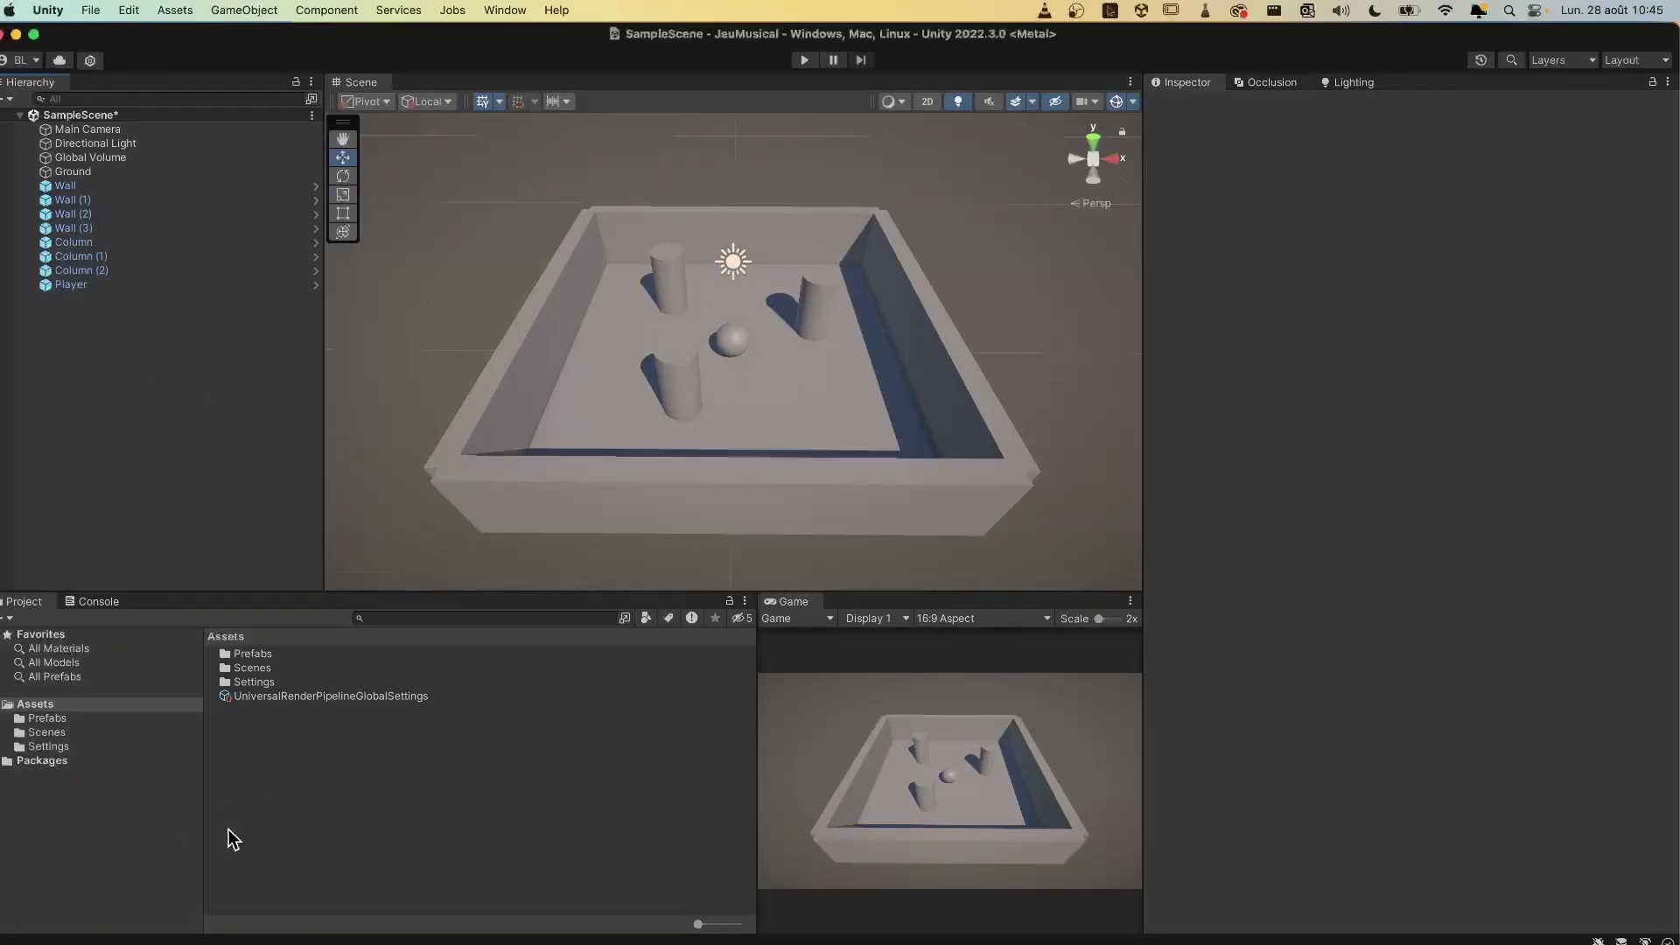
Step: Create a new folder named Materials in Assets and open it
right_click(299, 749)
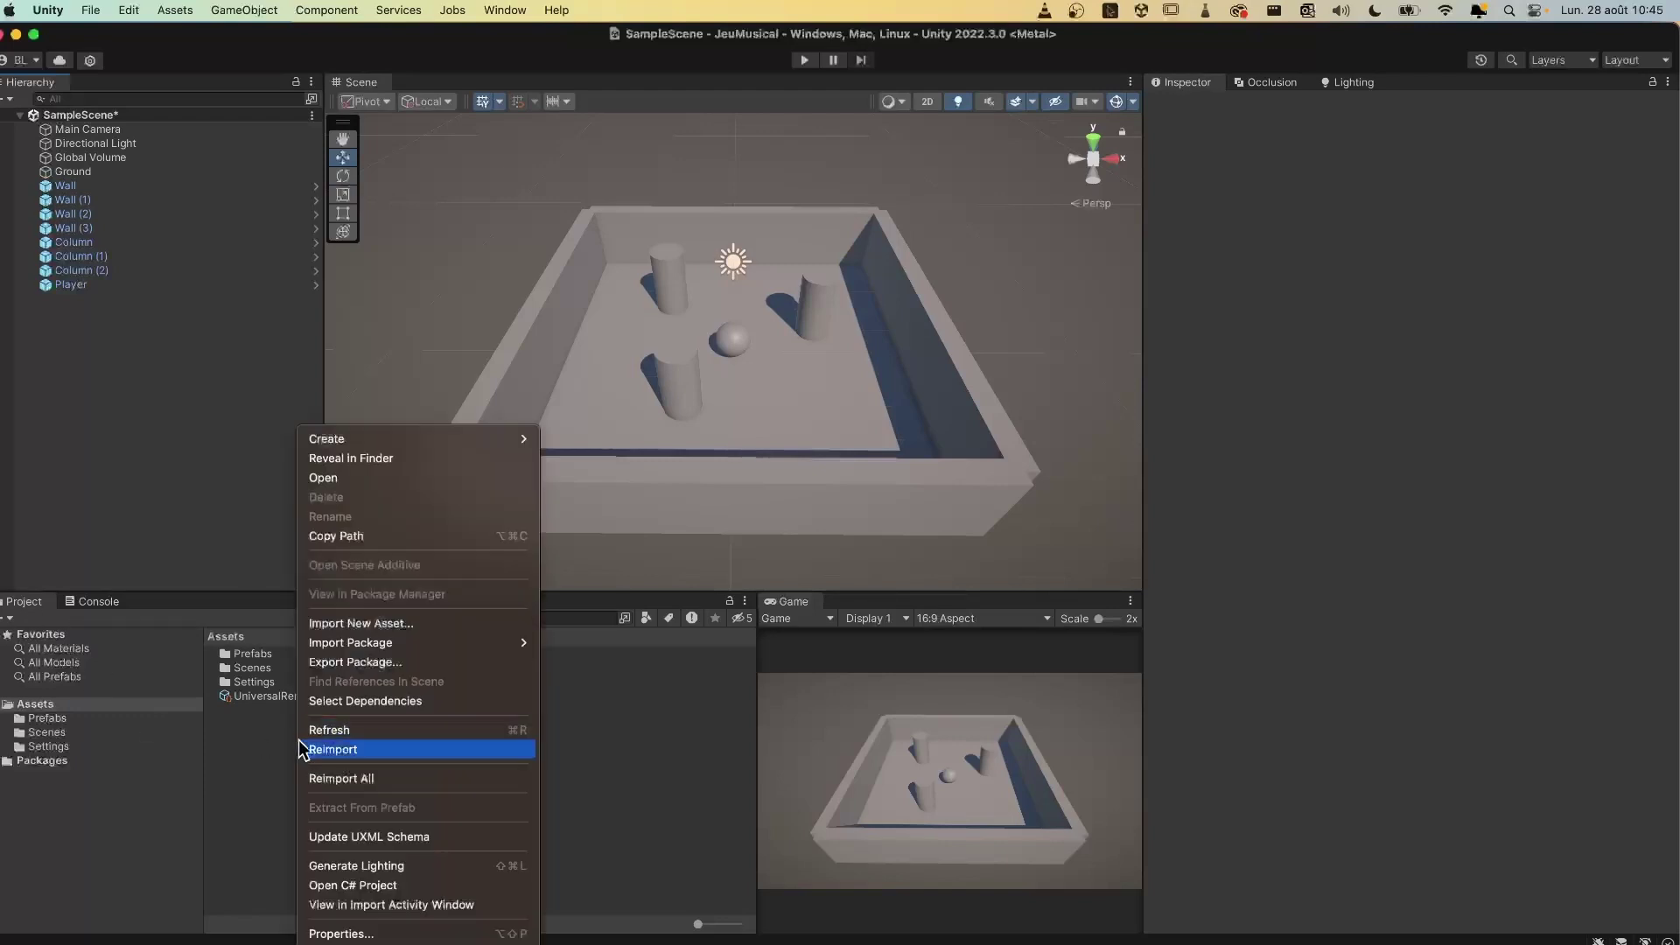
mouse_move(394, 442)
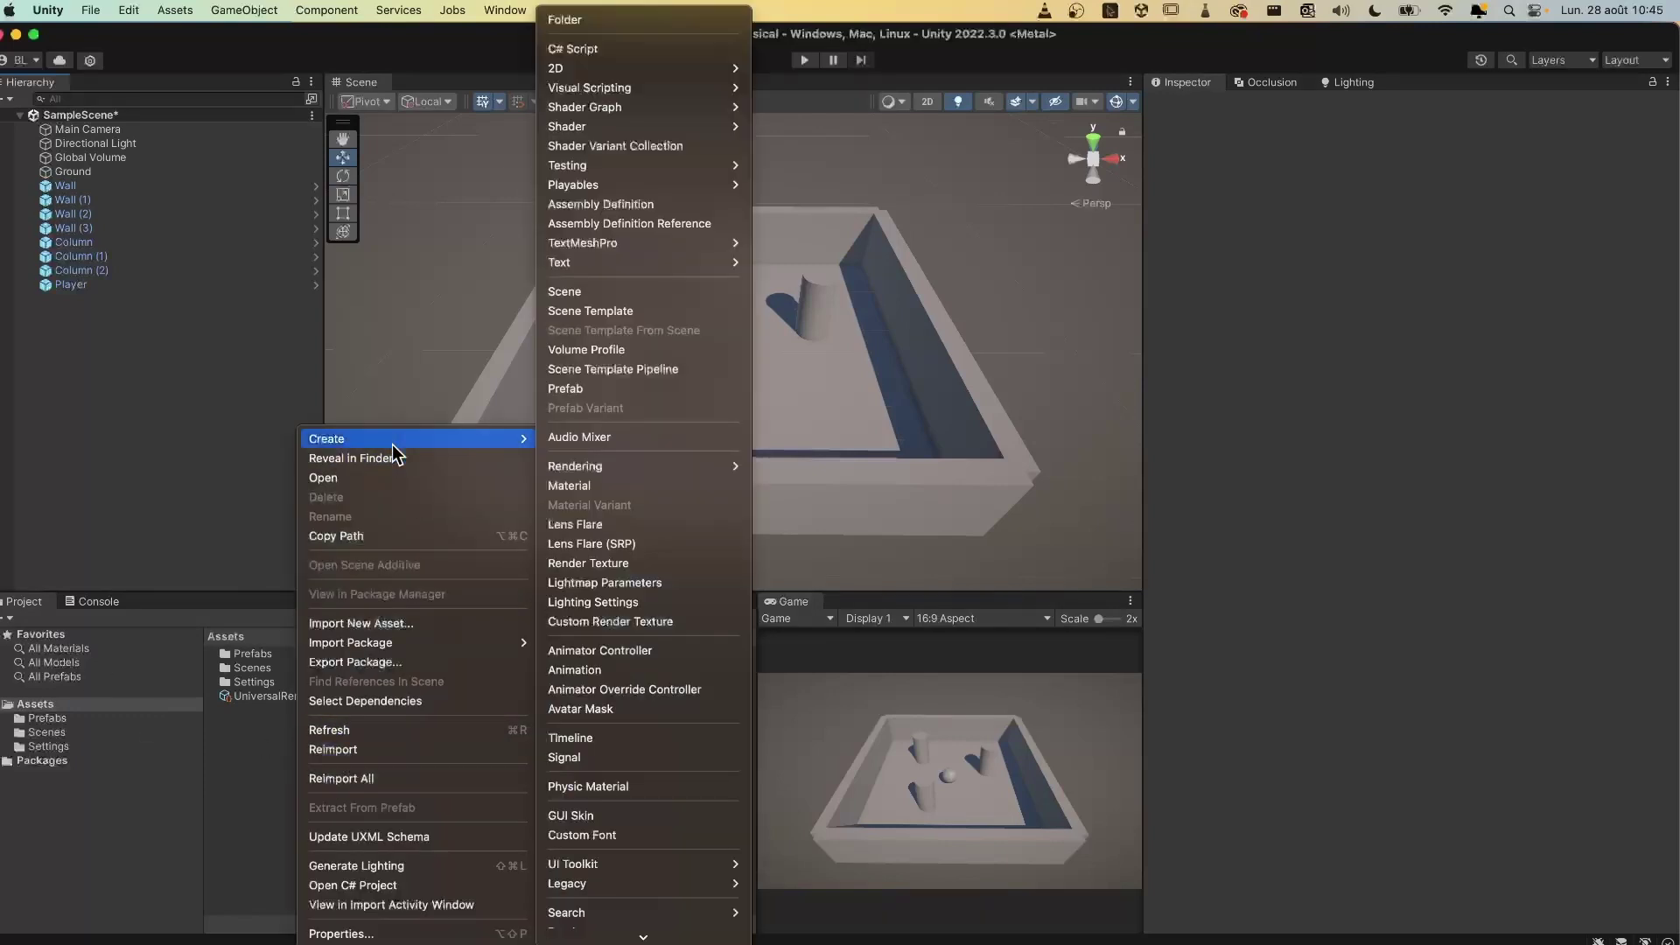
click(683, 26)
text(M)
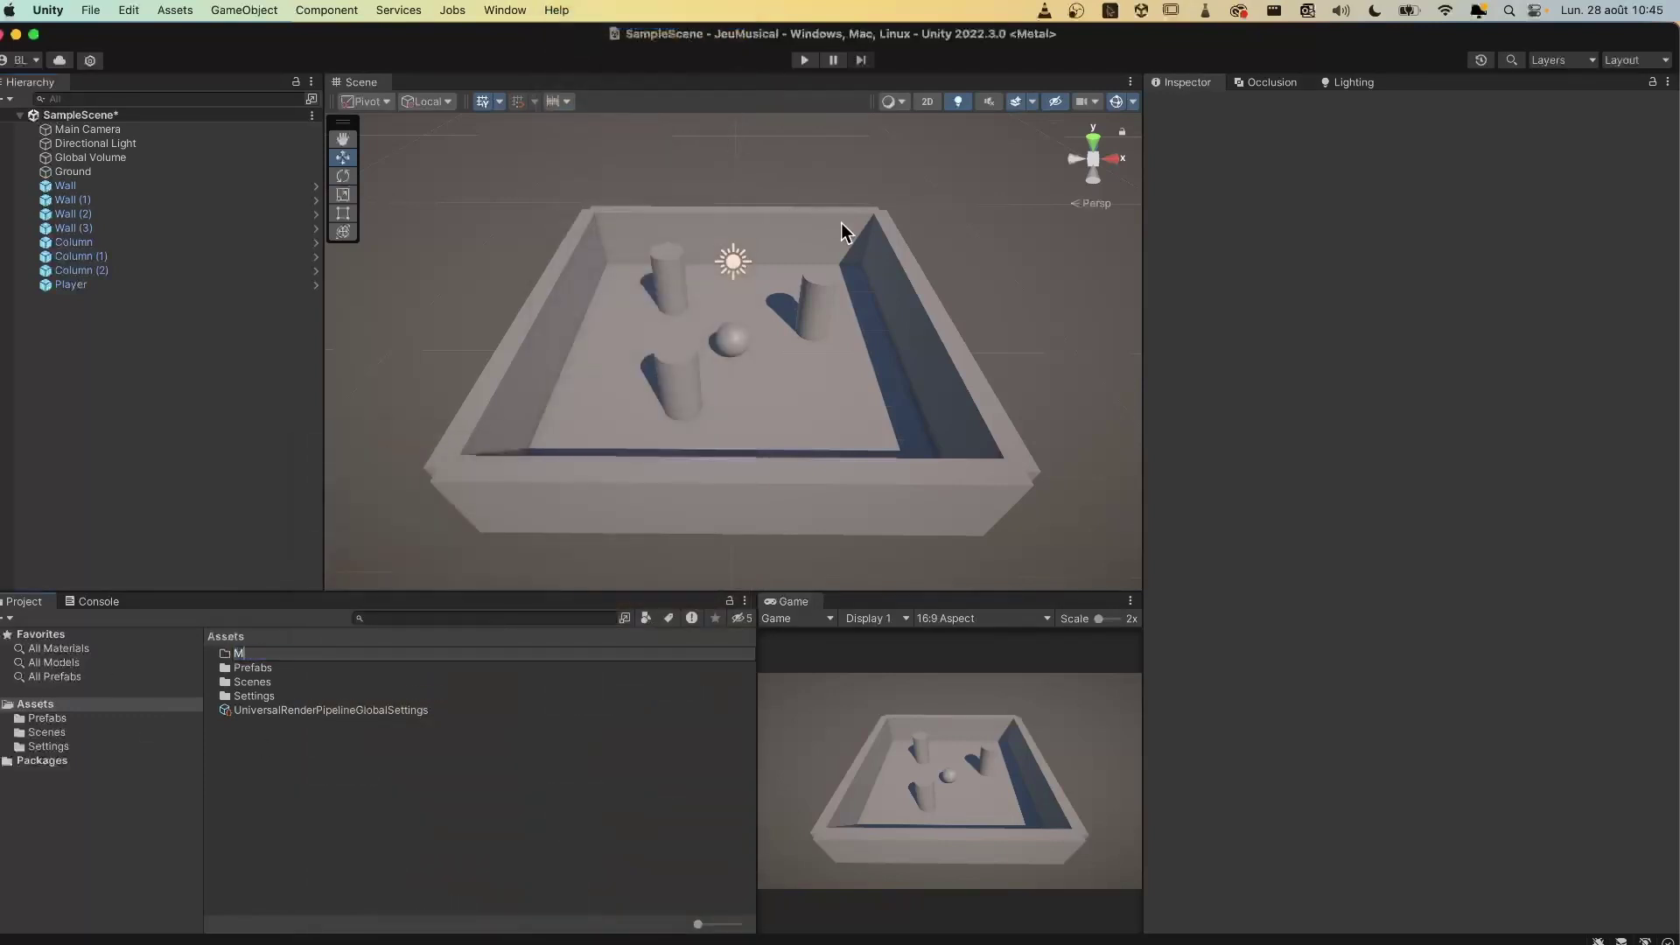
text(aterials)
key(Return)
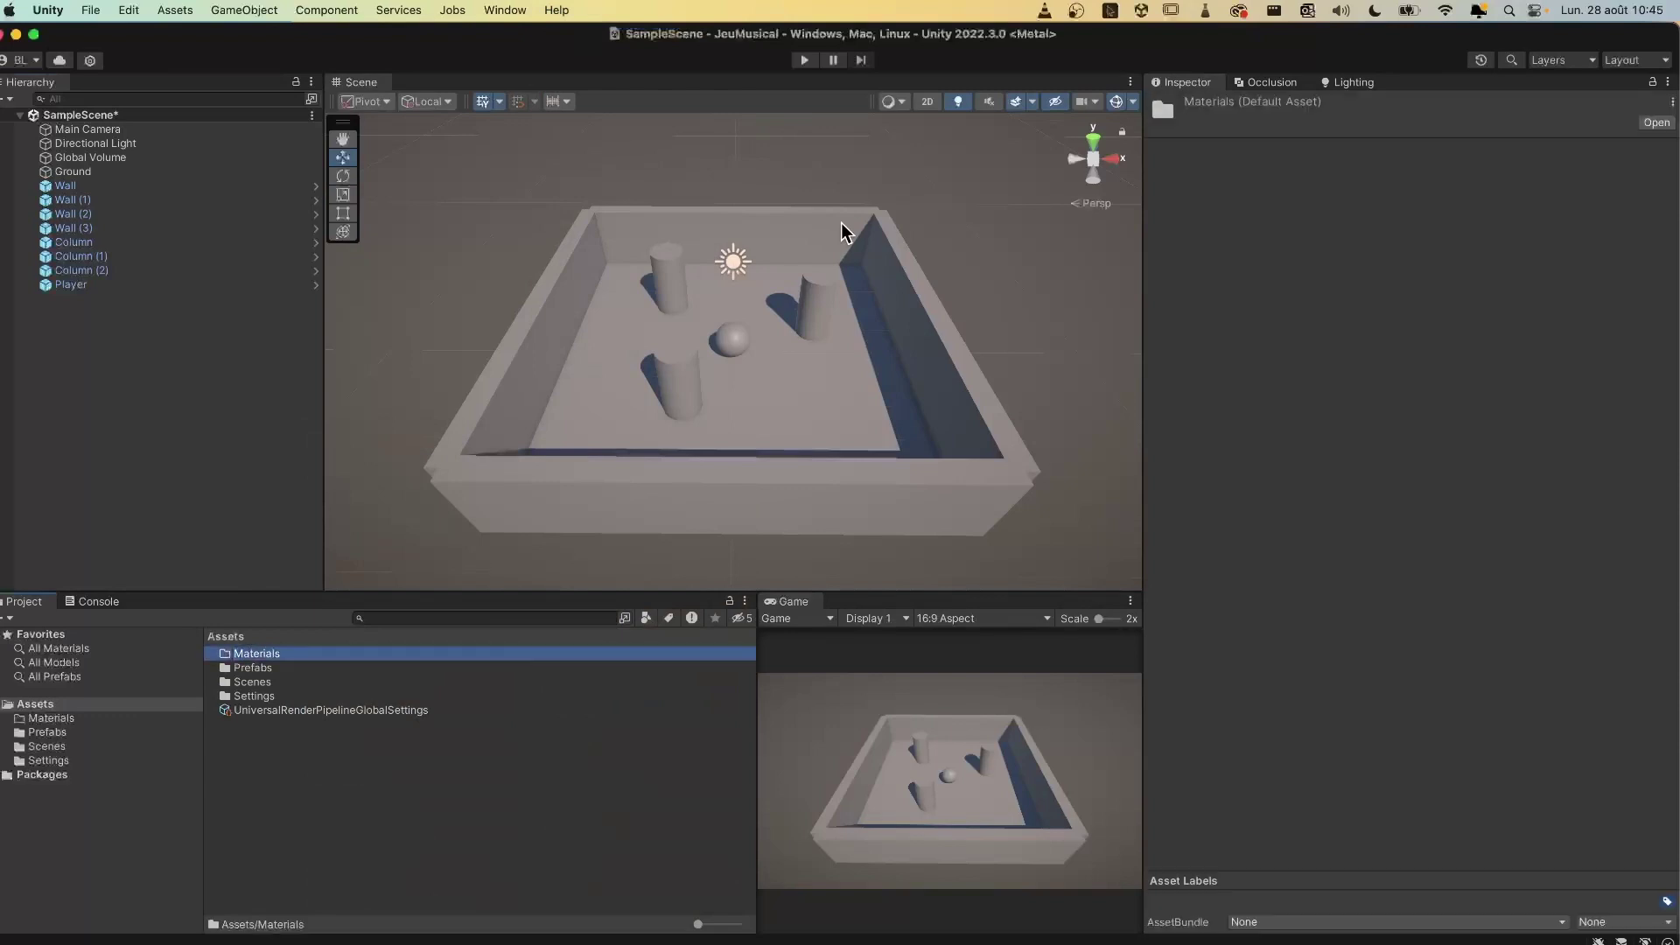
double_click(248, 654)
Step: Create a new material inside Materials and name it Player
right_click(306, 720)
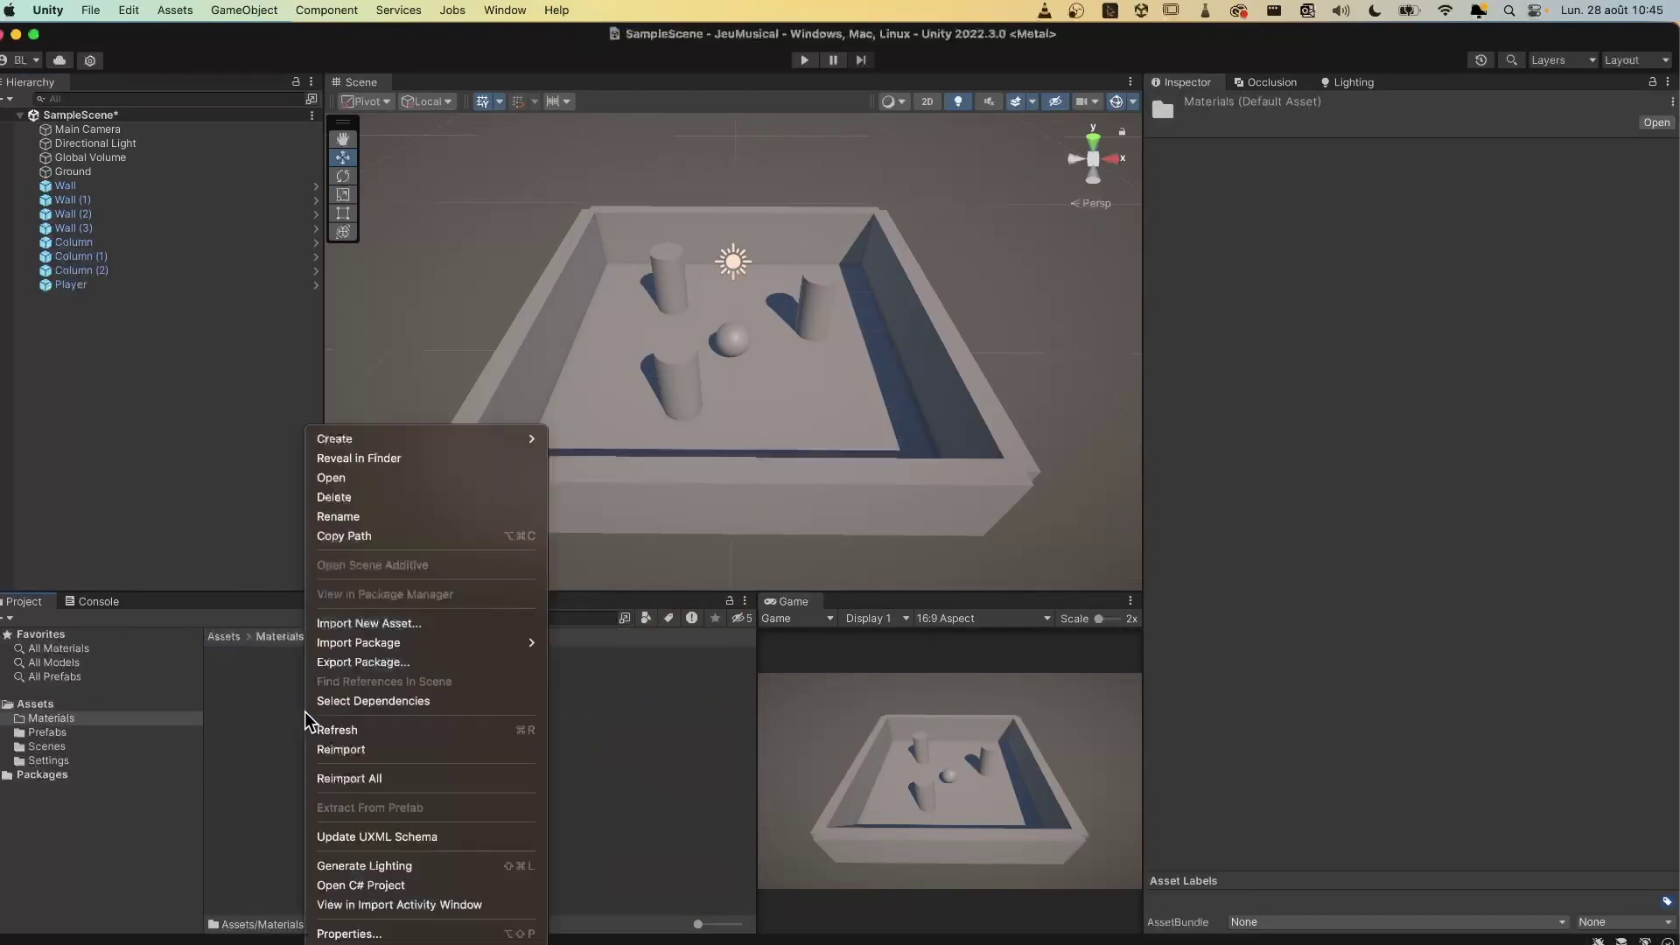
mouse_move(499, 440)
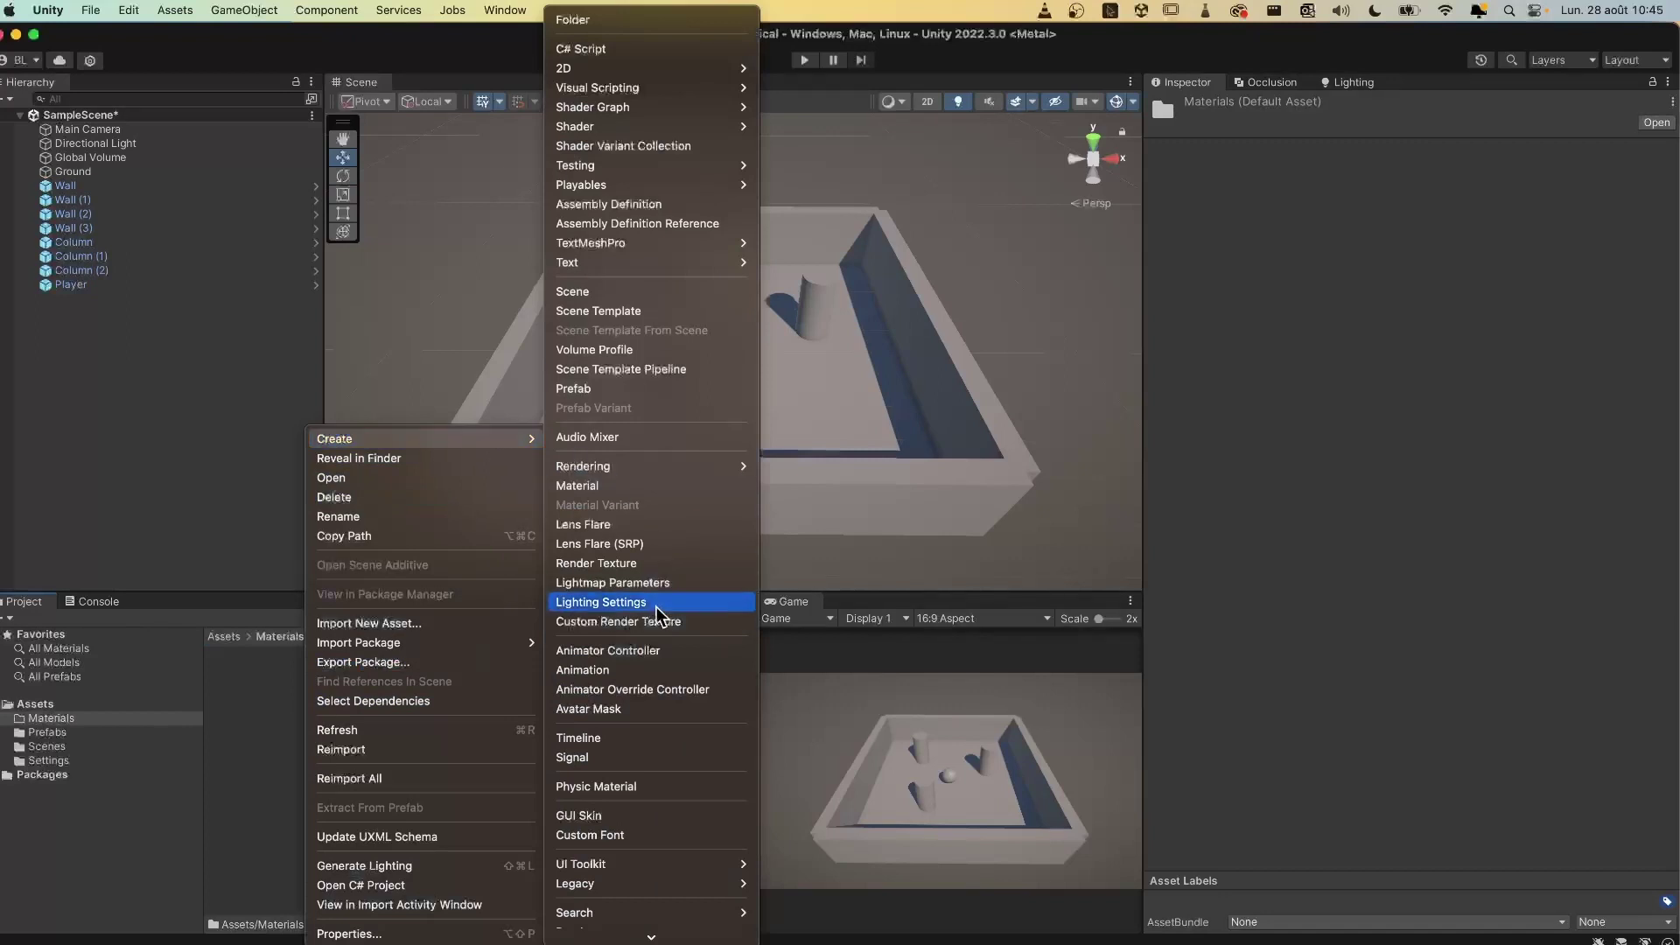
click(668, 488)
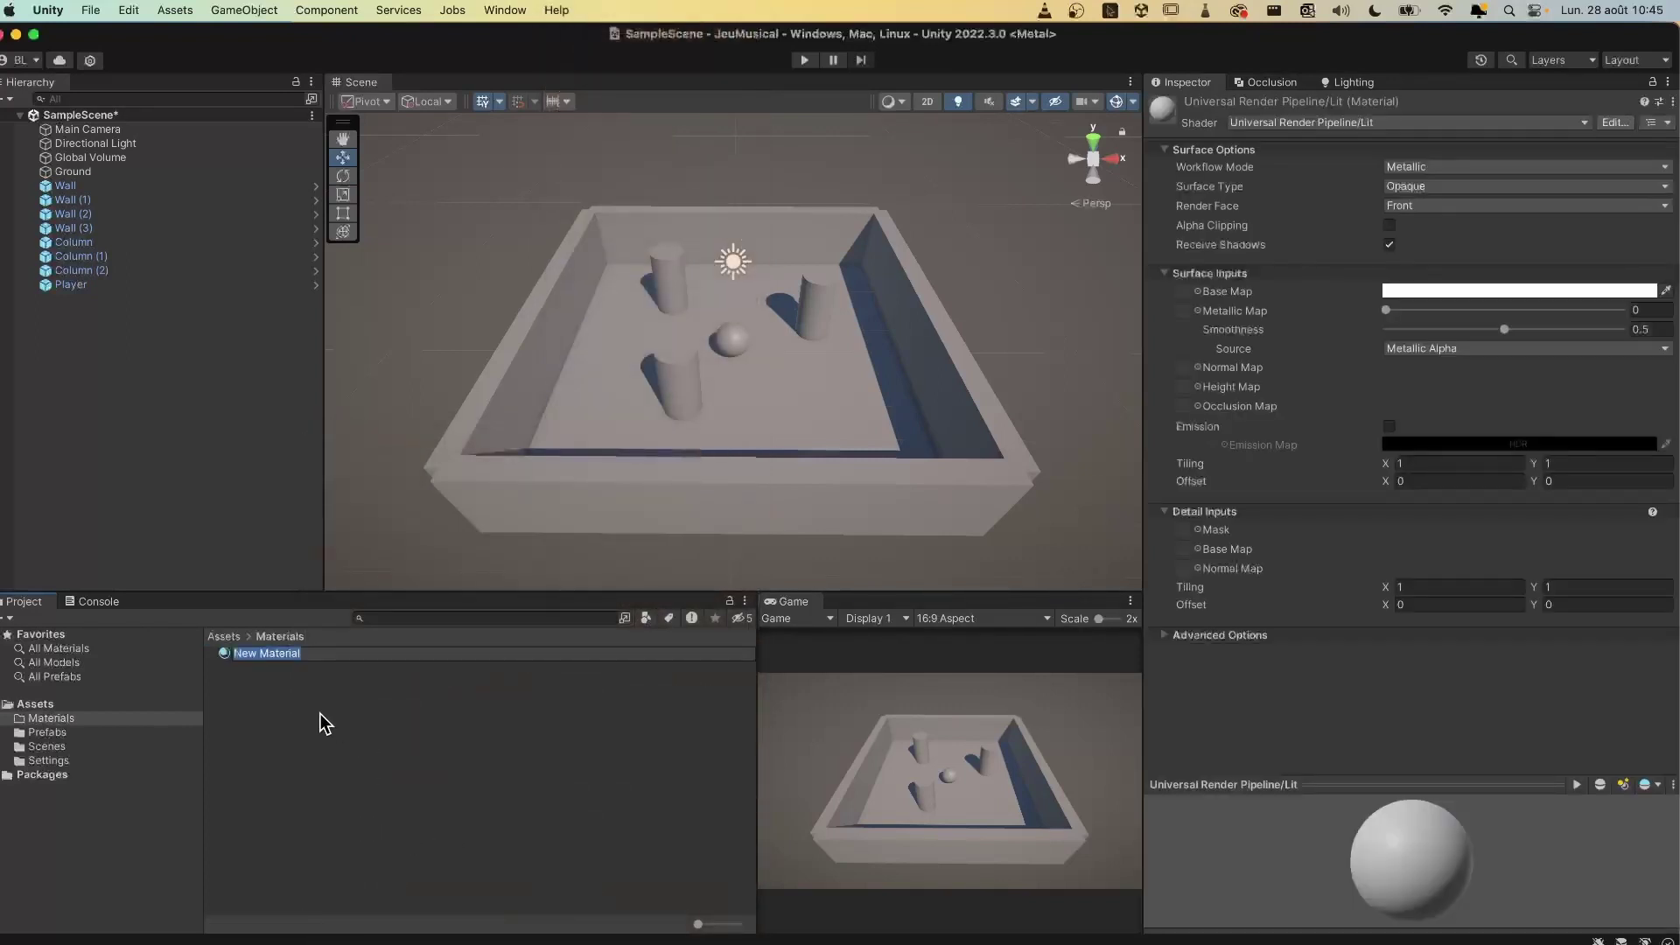
text(Ball)
key(BackSpace)
key(BackSpace)
key(BackSpace)
text(Player)
key(Return)
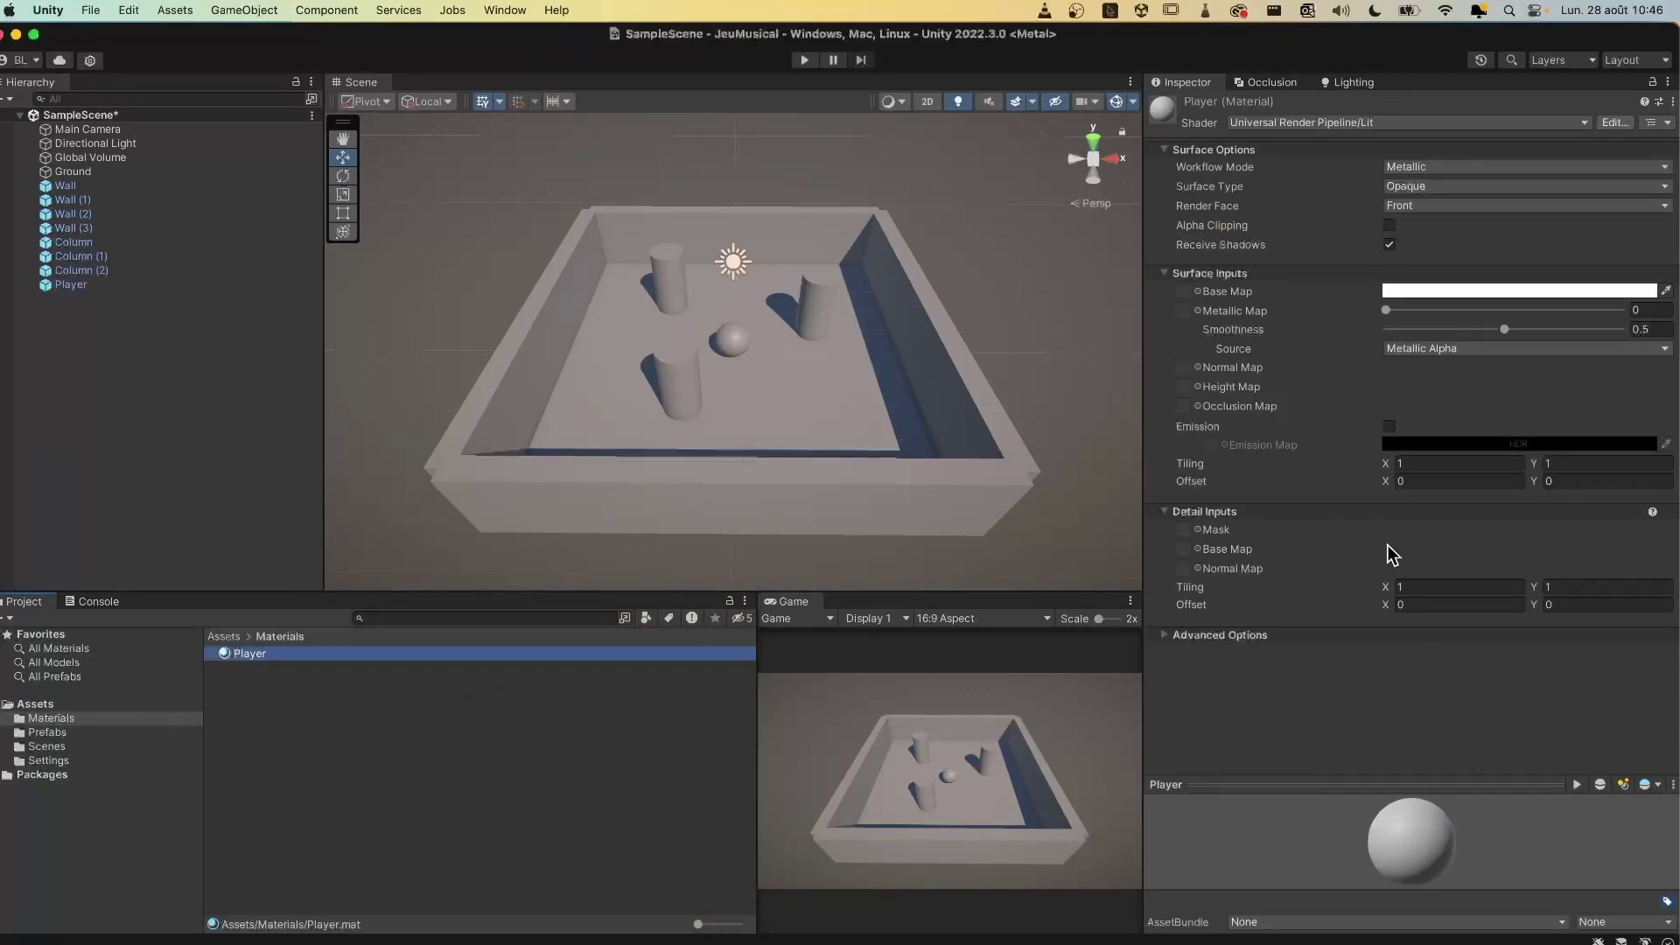
Step: Make the Player material yellow with Metallic 0.424 and Smoothness 0.565
click(1449, 292)
mouse_move(1619, 388)
mouse_down()
mouse_move(1600, 368)
mouse_move(1580, 400)
mouse_up()
click(1454, 280)
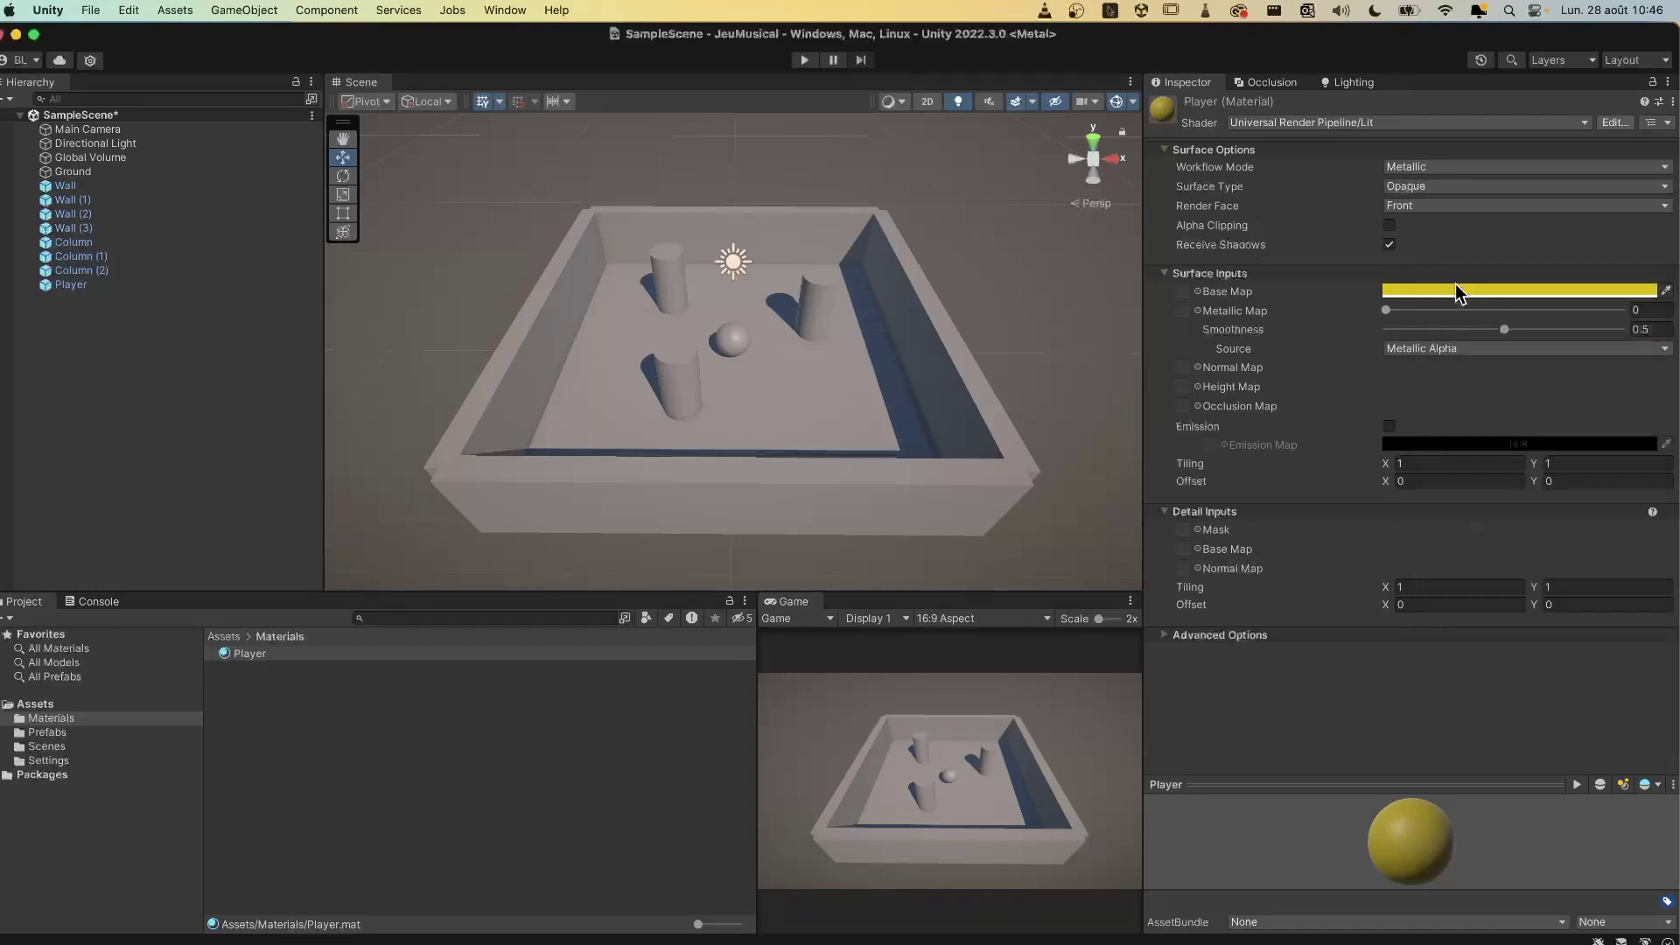
drag(1386, 311, 1519, 331)
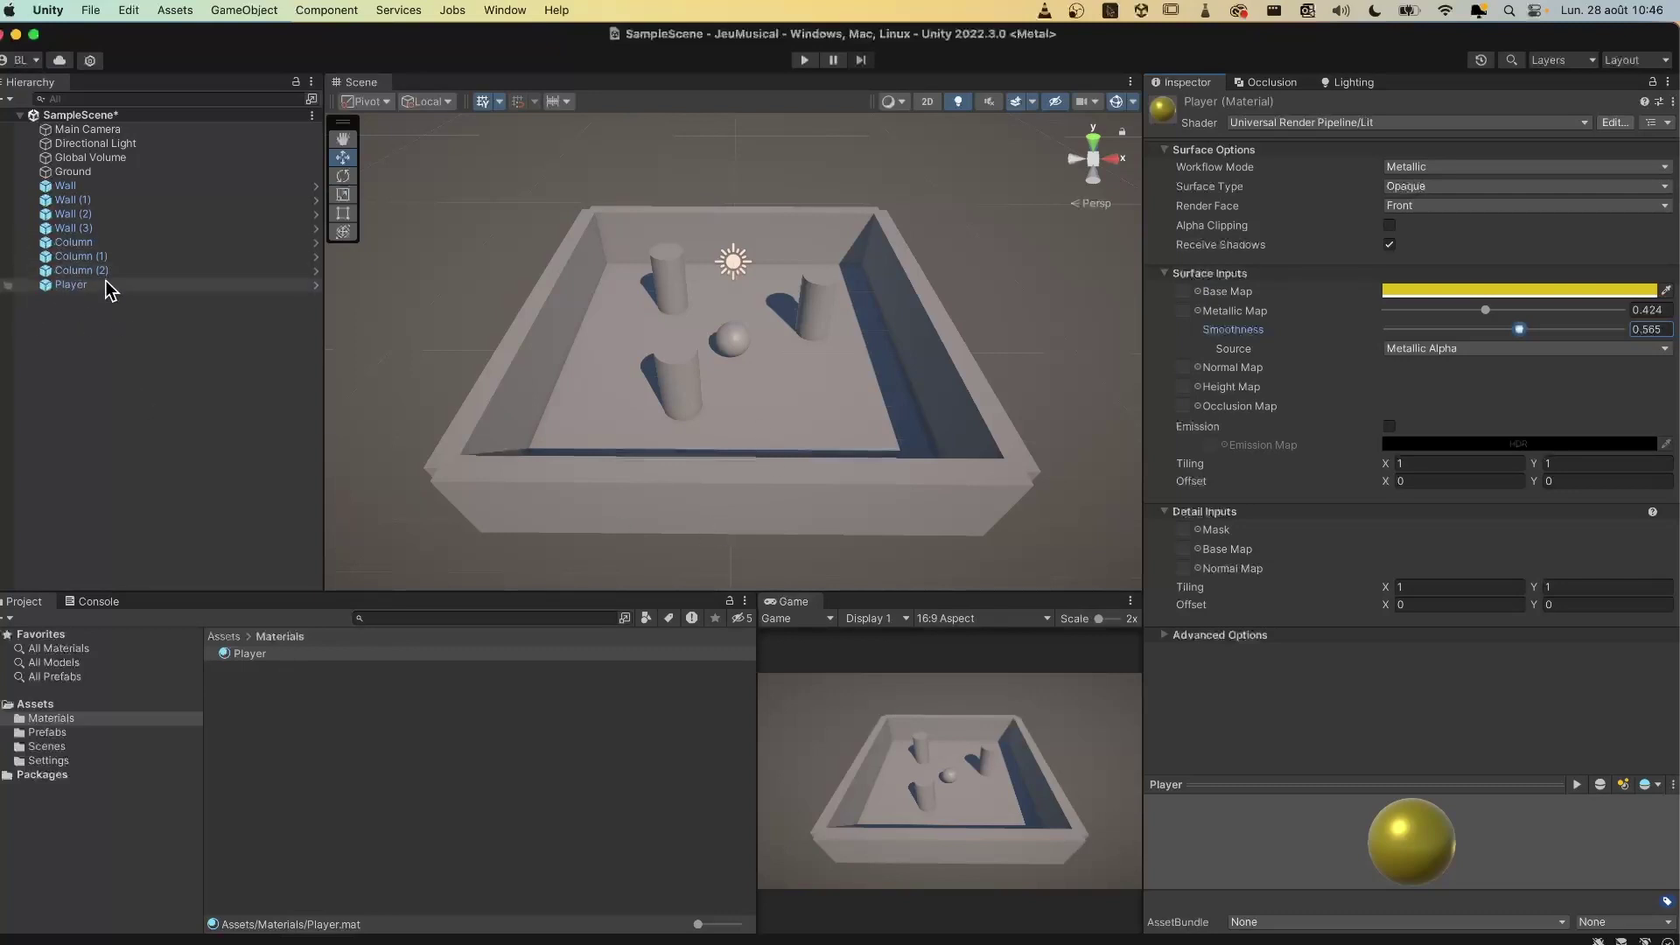
click(311, 285)
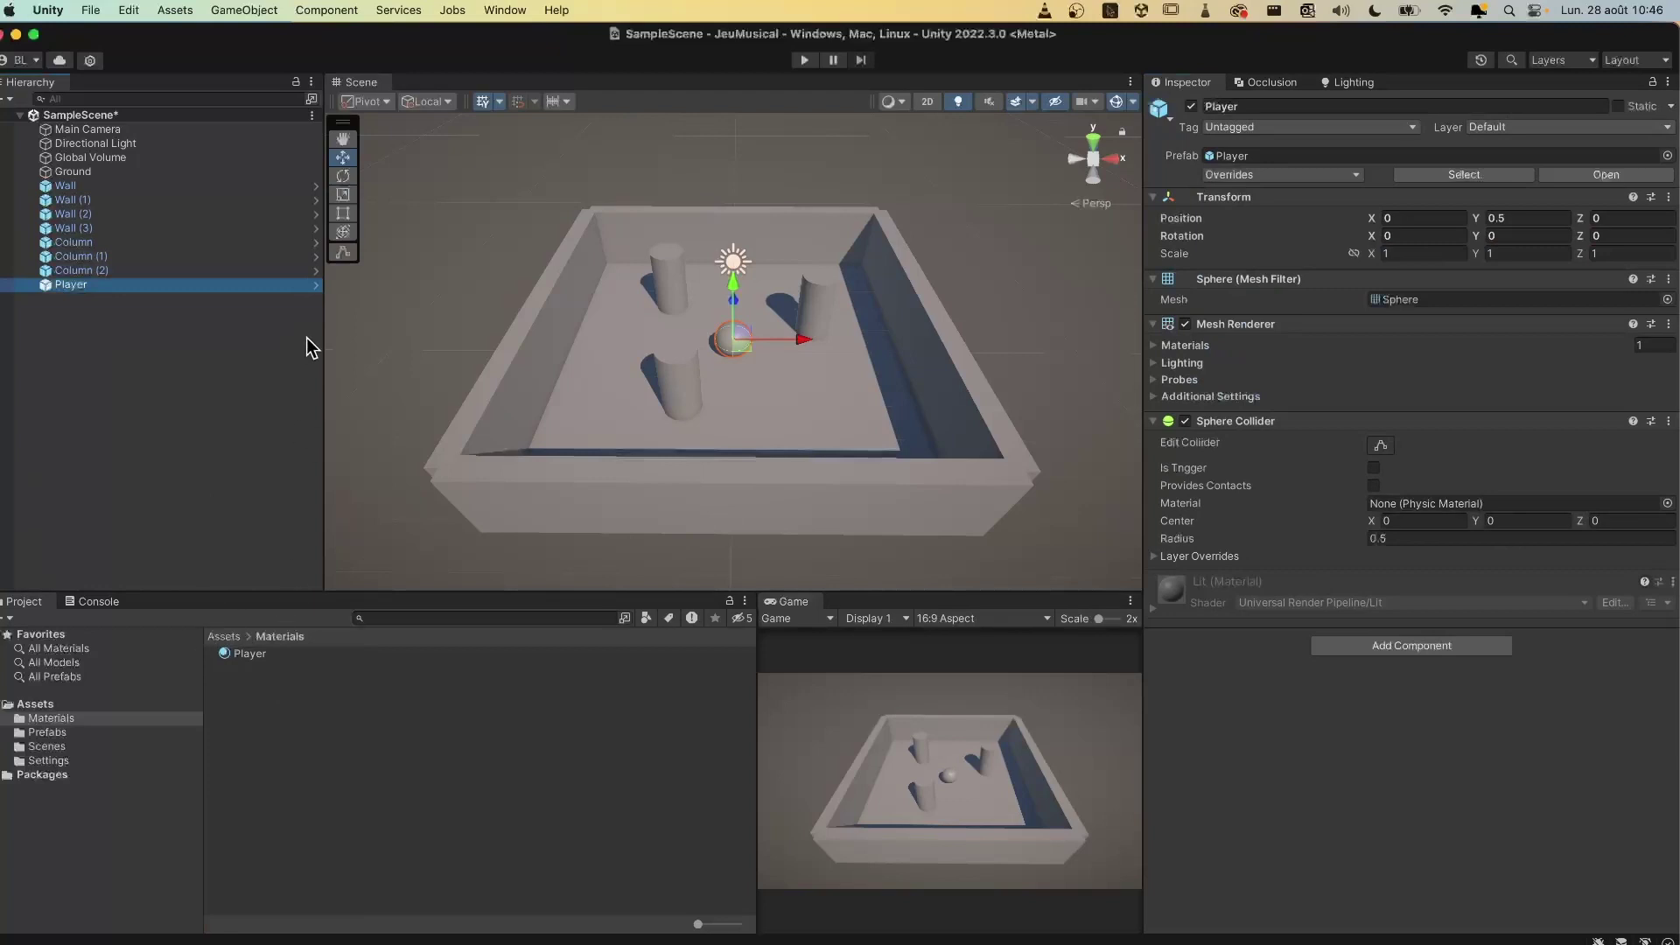
Step: Drag the Player material onto the Player prefab's sphere, then return to SampleScene
click(316, 285)
drag(249, 655, 70, 140)
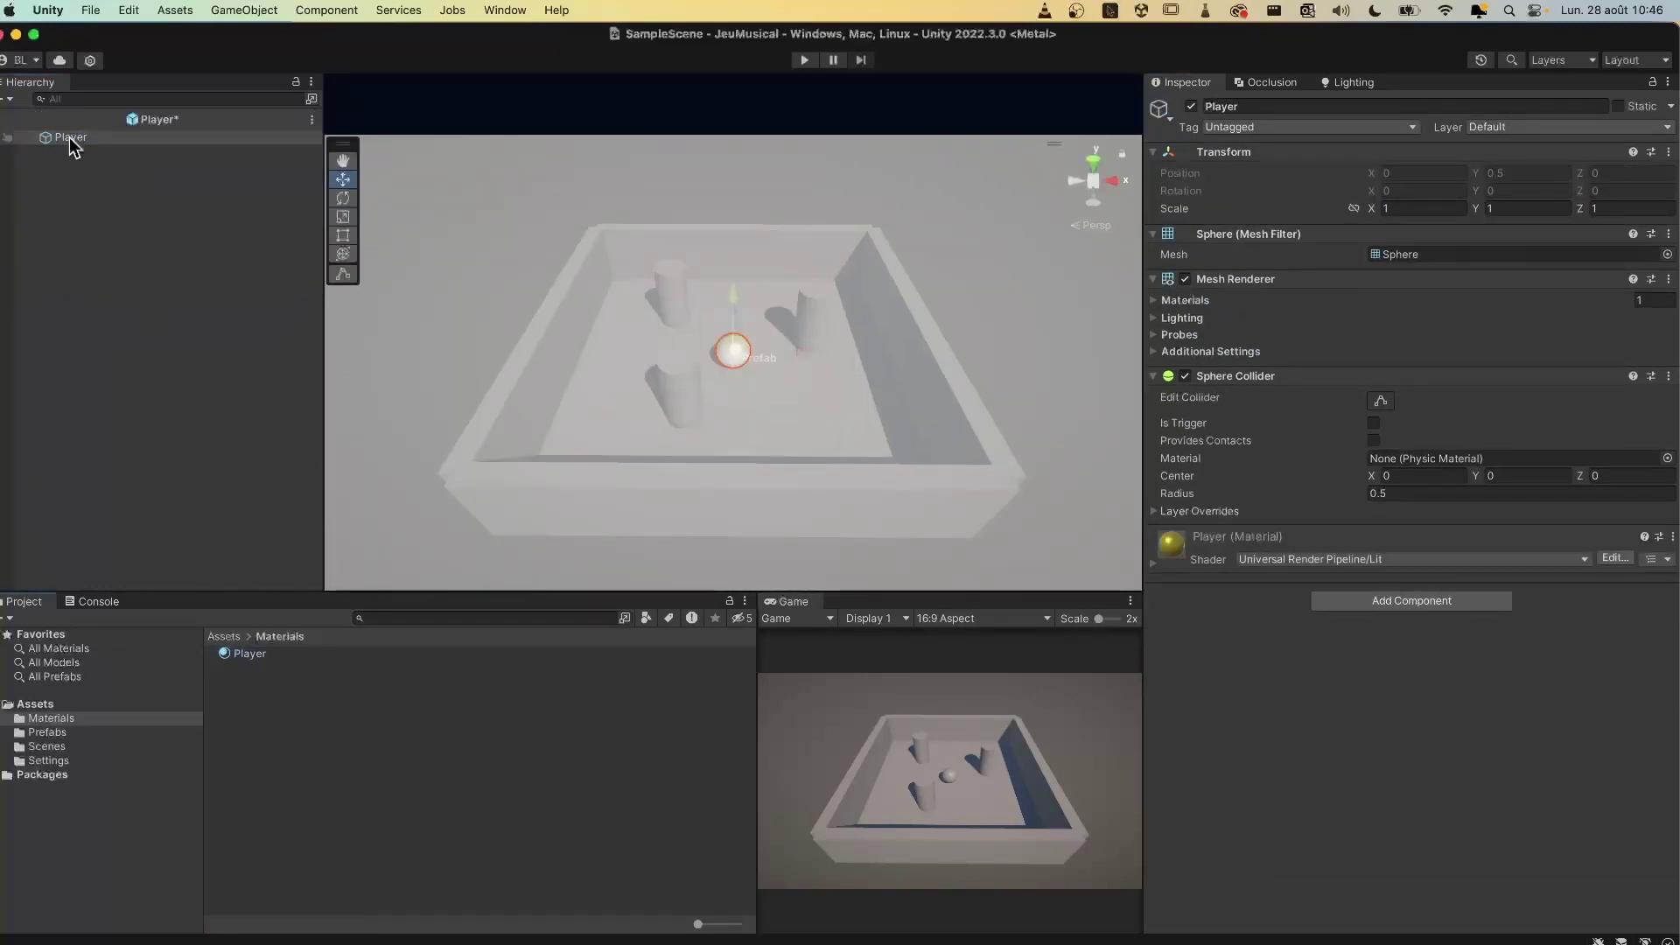
click(3, 123)
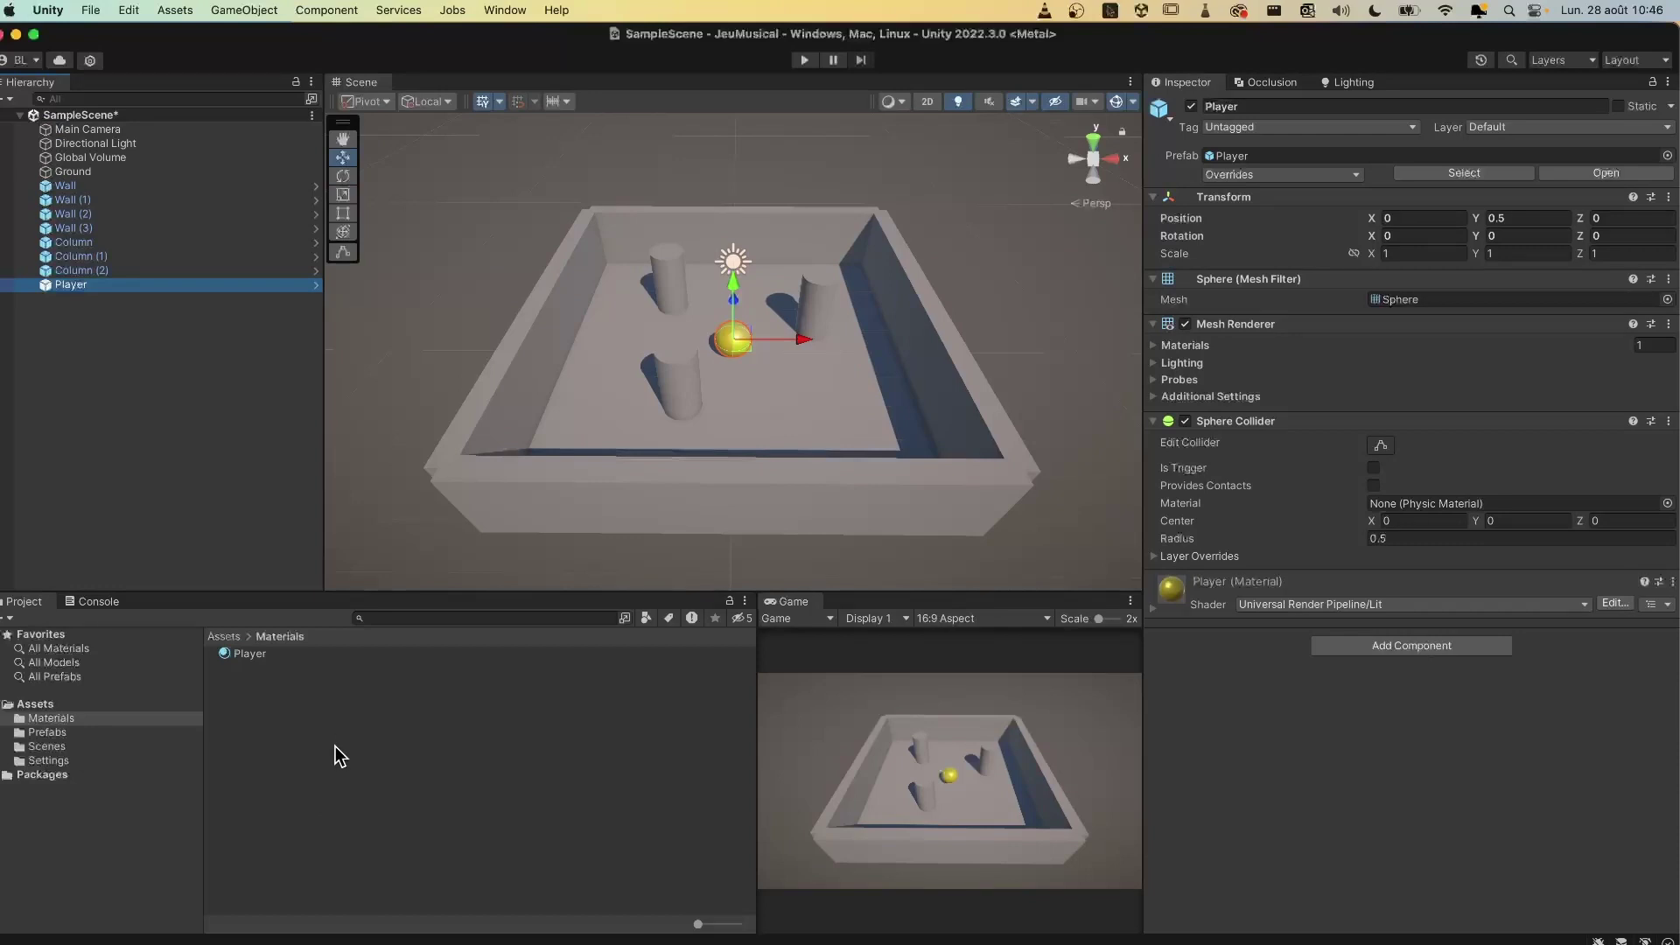
Step: Create a blue Column material and apply it to the columns
right_click(260, 711)
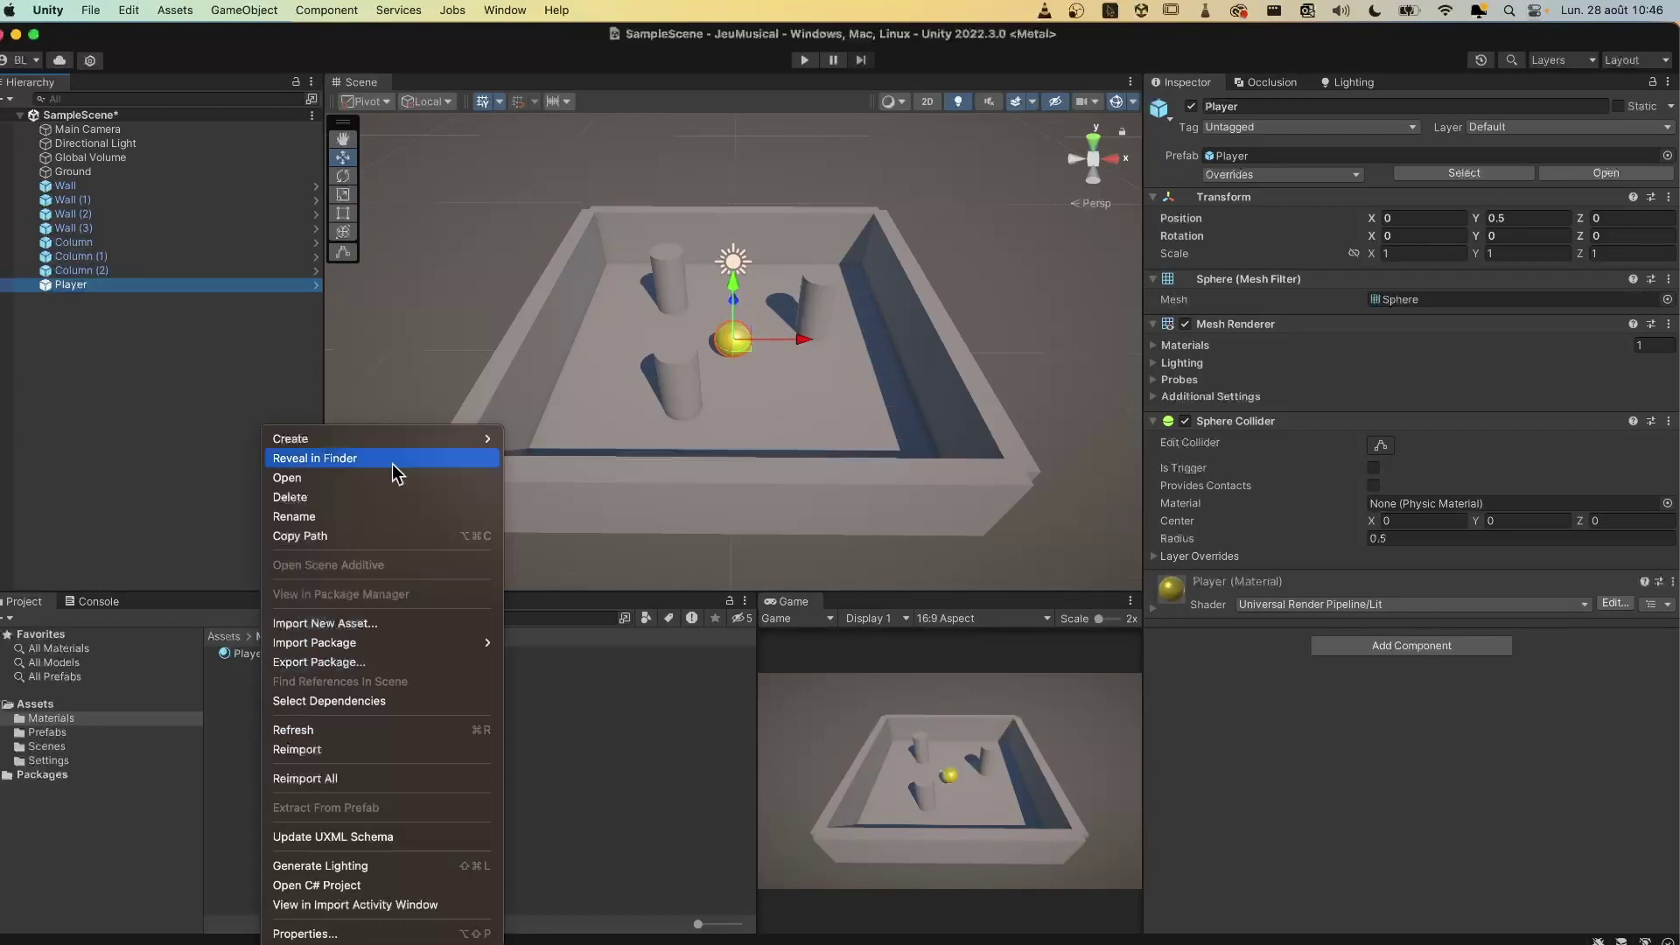
mouse_move(413, 438)
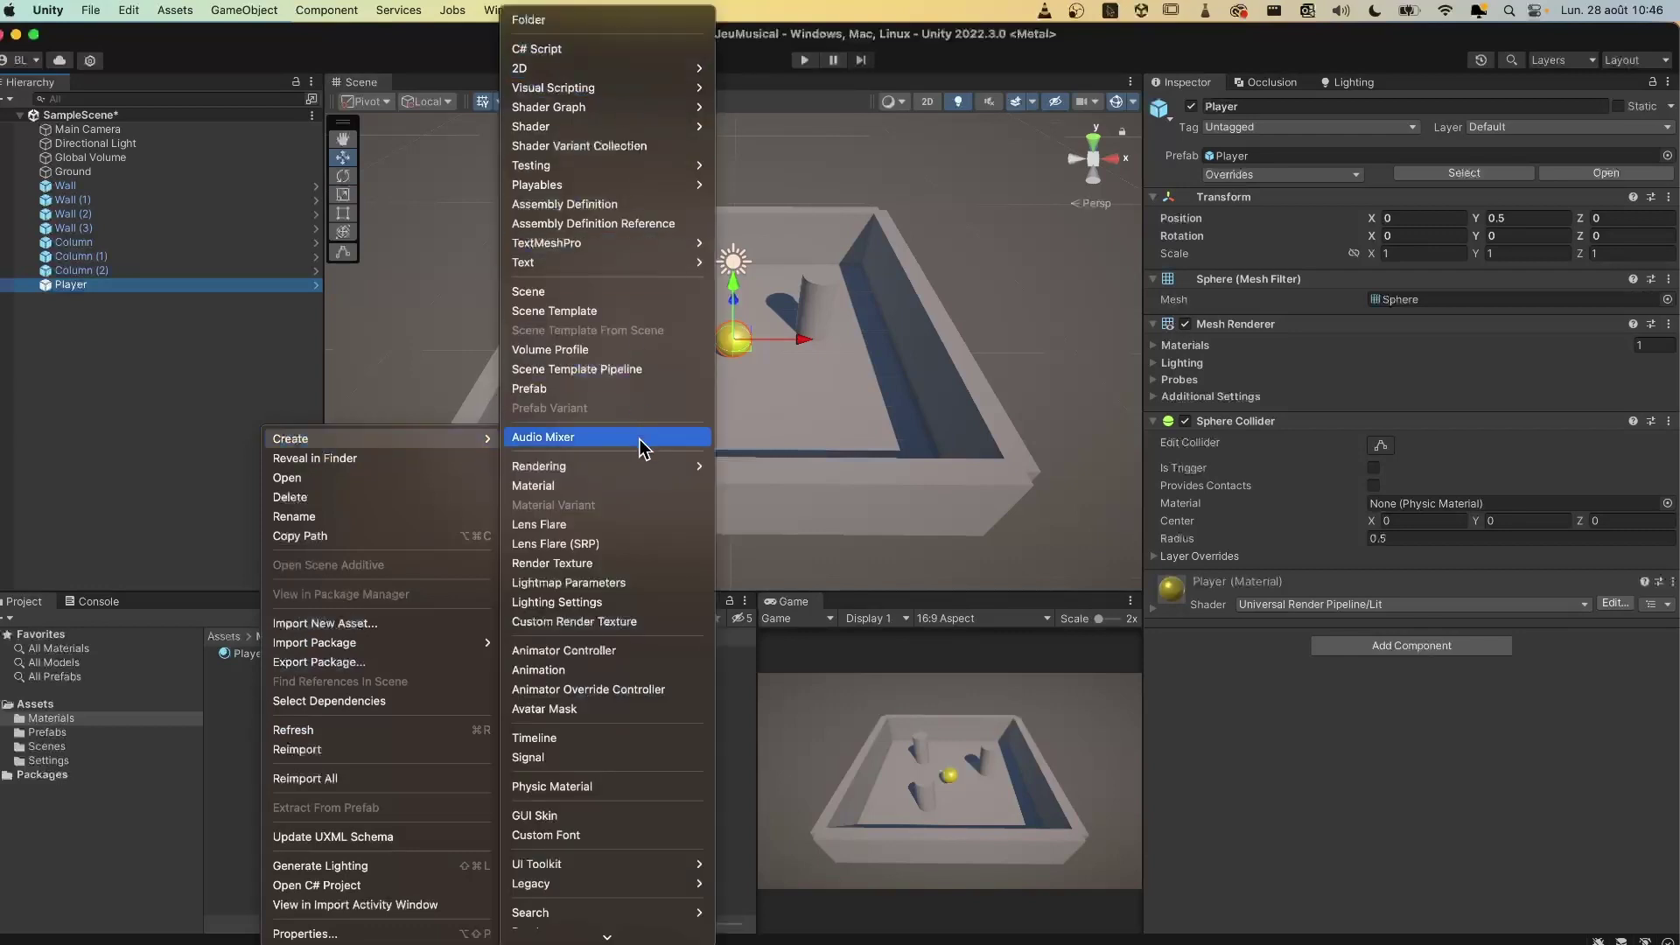
click(615, 486)
text(Column)
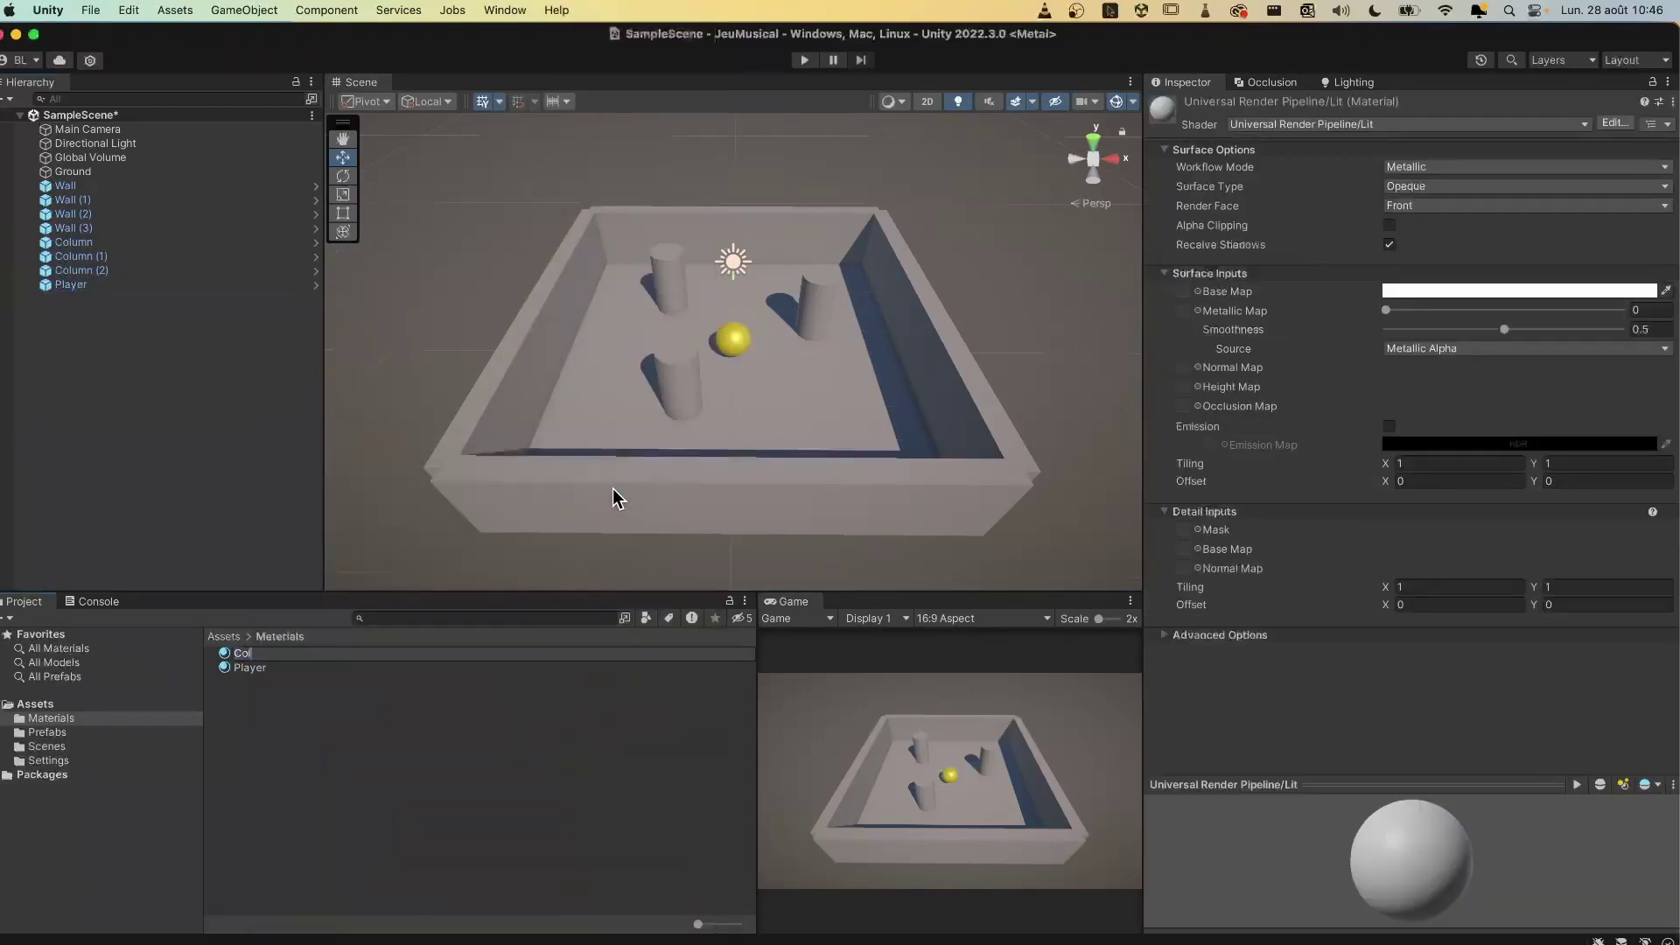
key(Return)
click(1487, 290)
click(1504, 450)
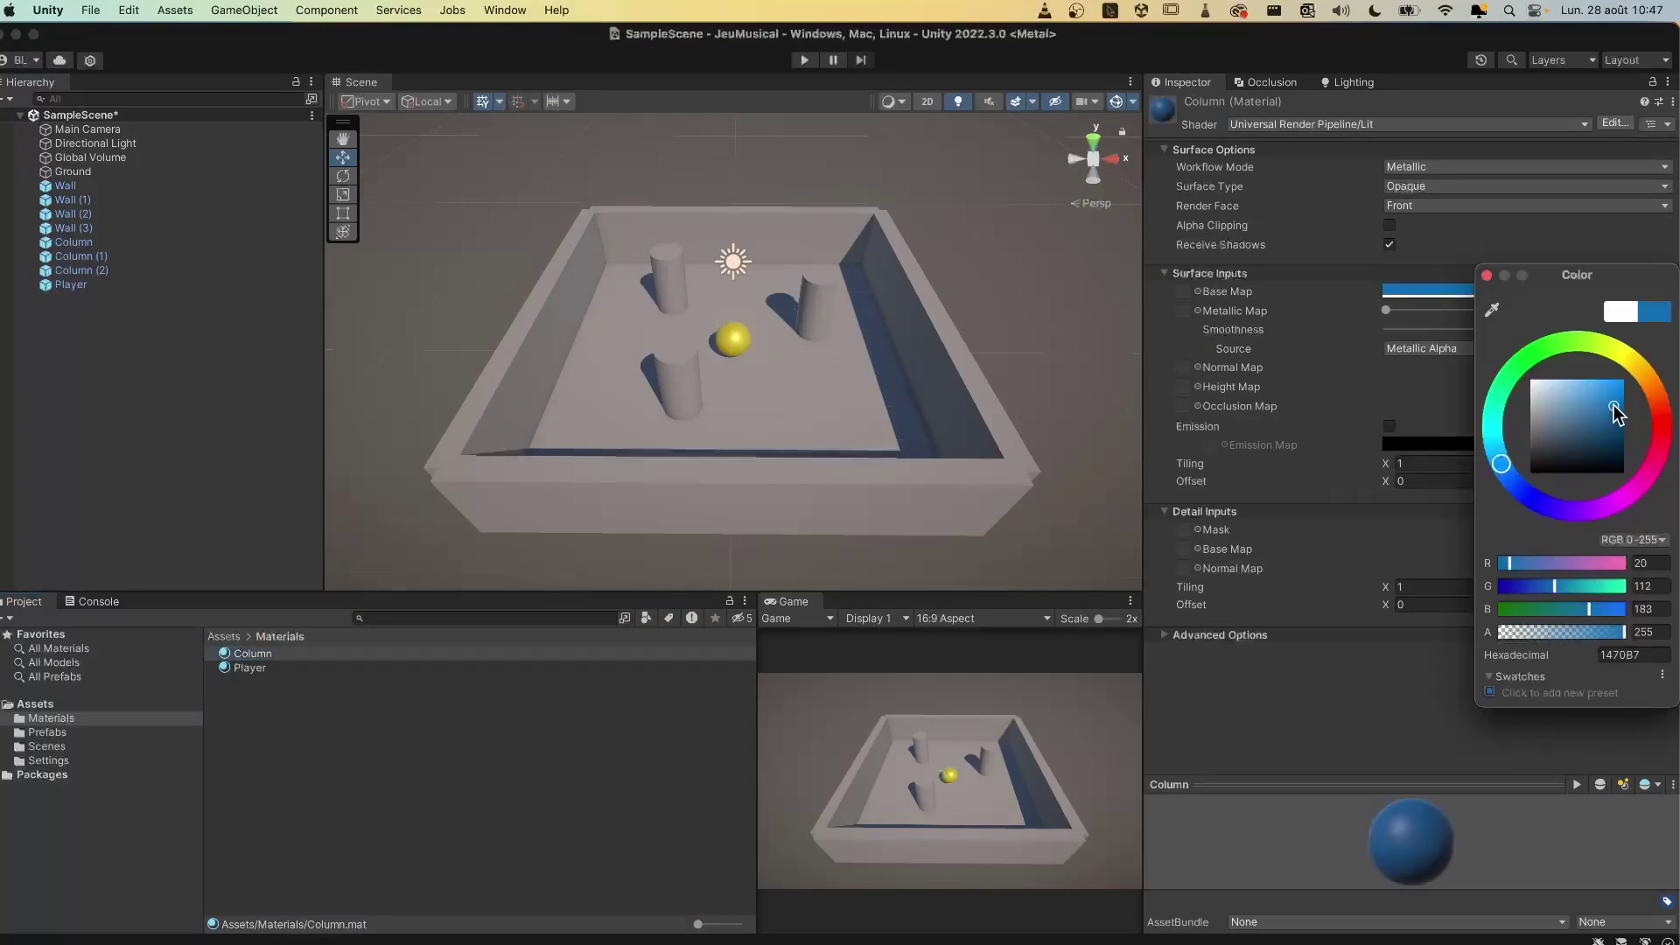
click(74, 243)
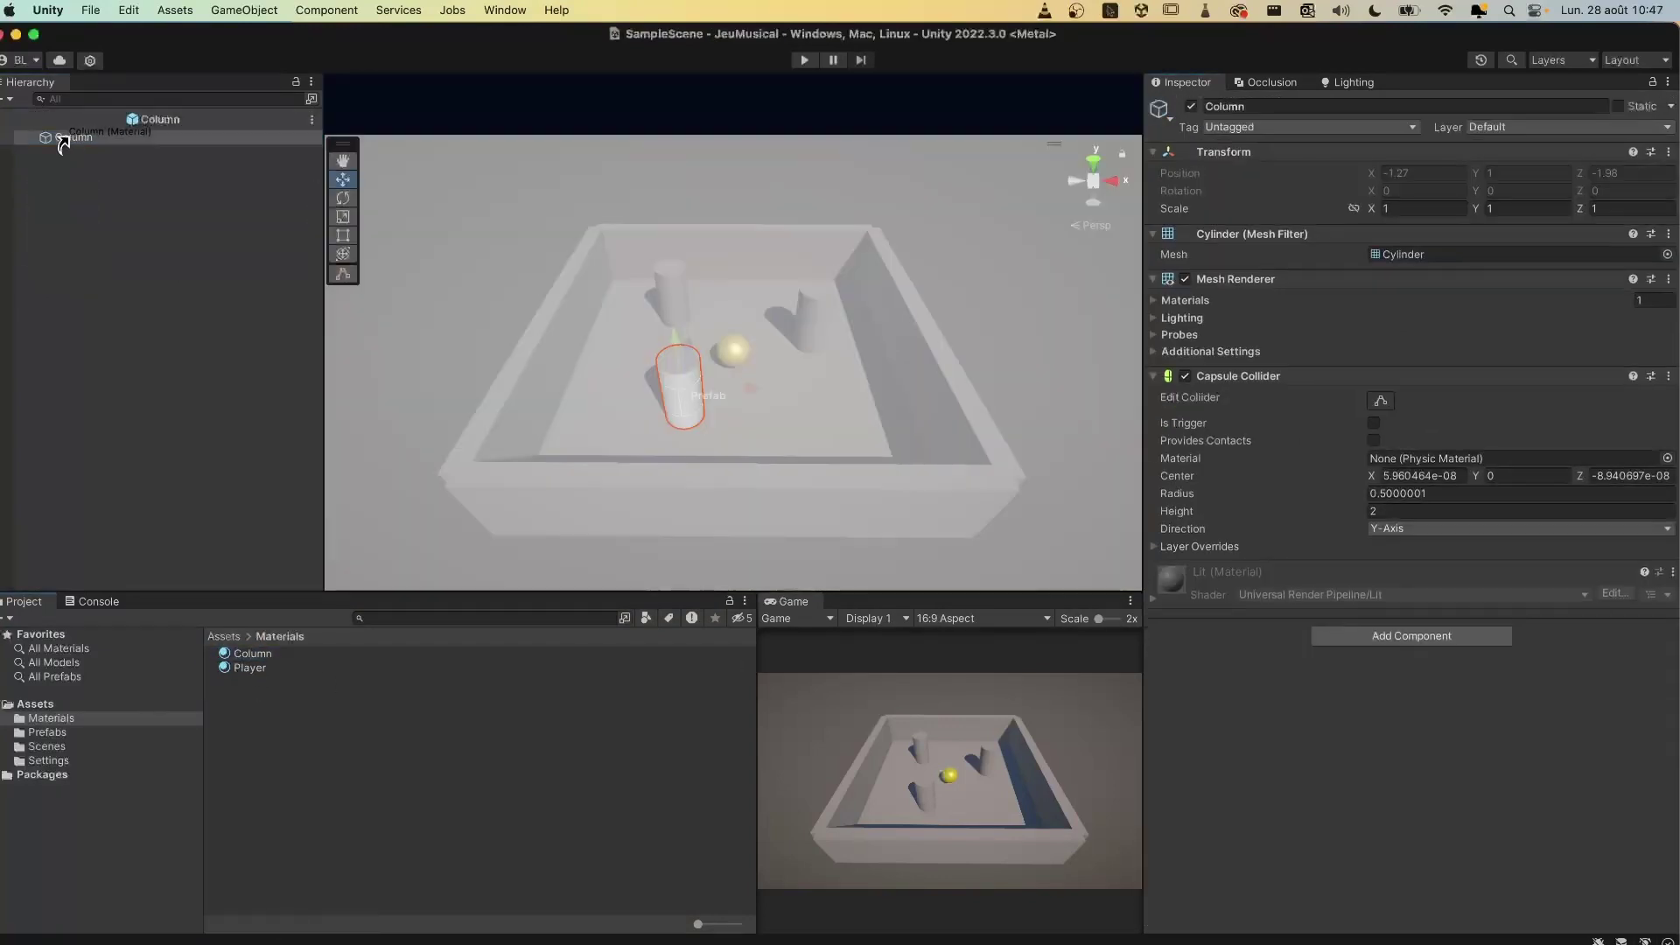
Step: Create a red Wall material and apply it to the arena walls
right_click(280, 691)
mouse_move(393, 438)
click(547, 484)
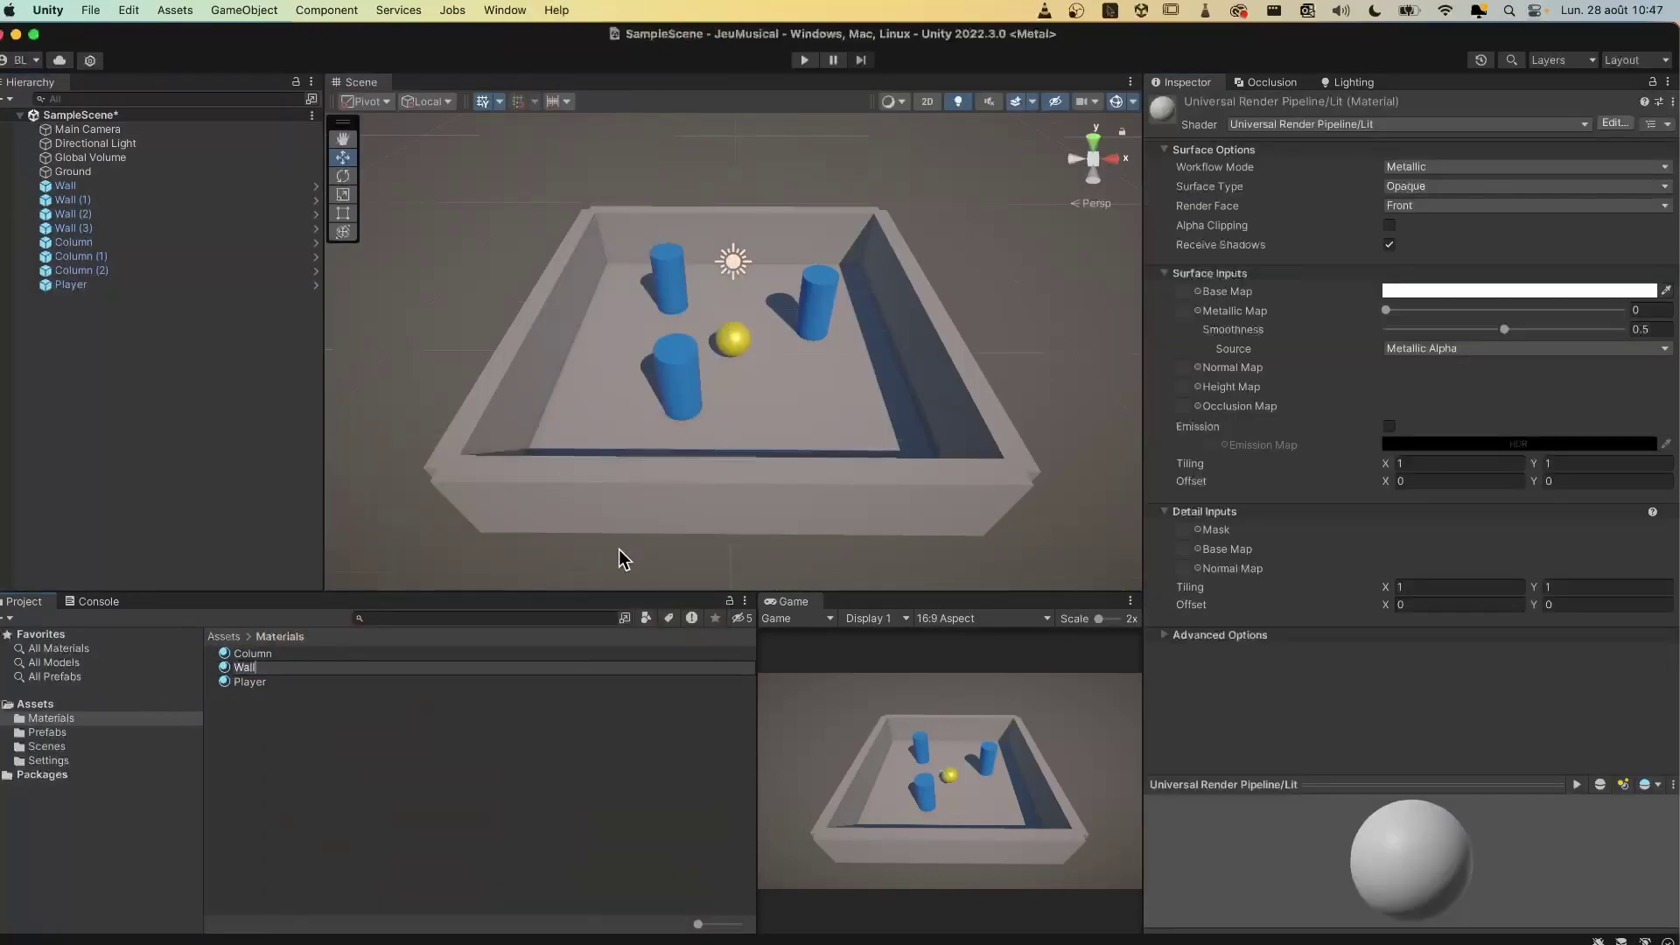
text(Wall)
key(Return)
click(1487, 290)
click(1609, 437)
click(65, 185)
shift+click(73, 227)
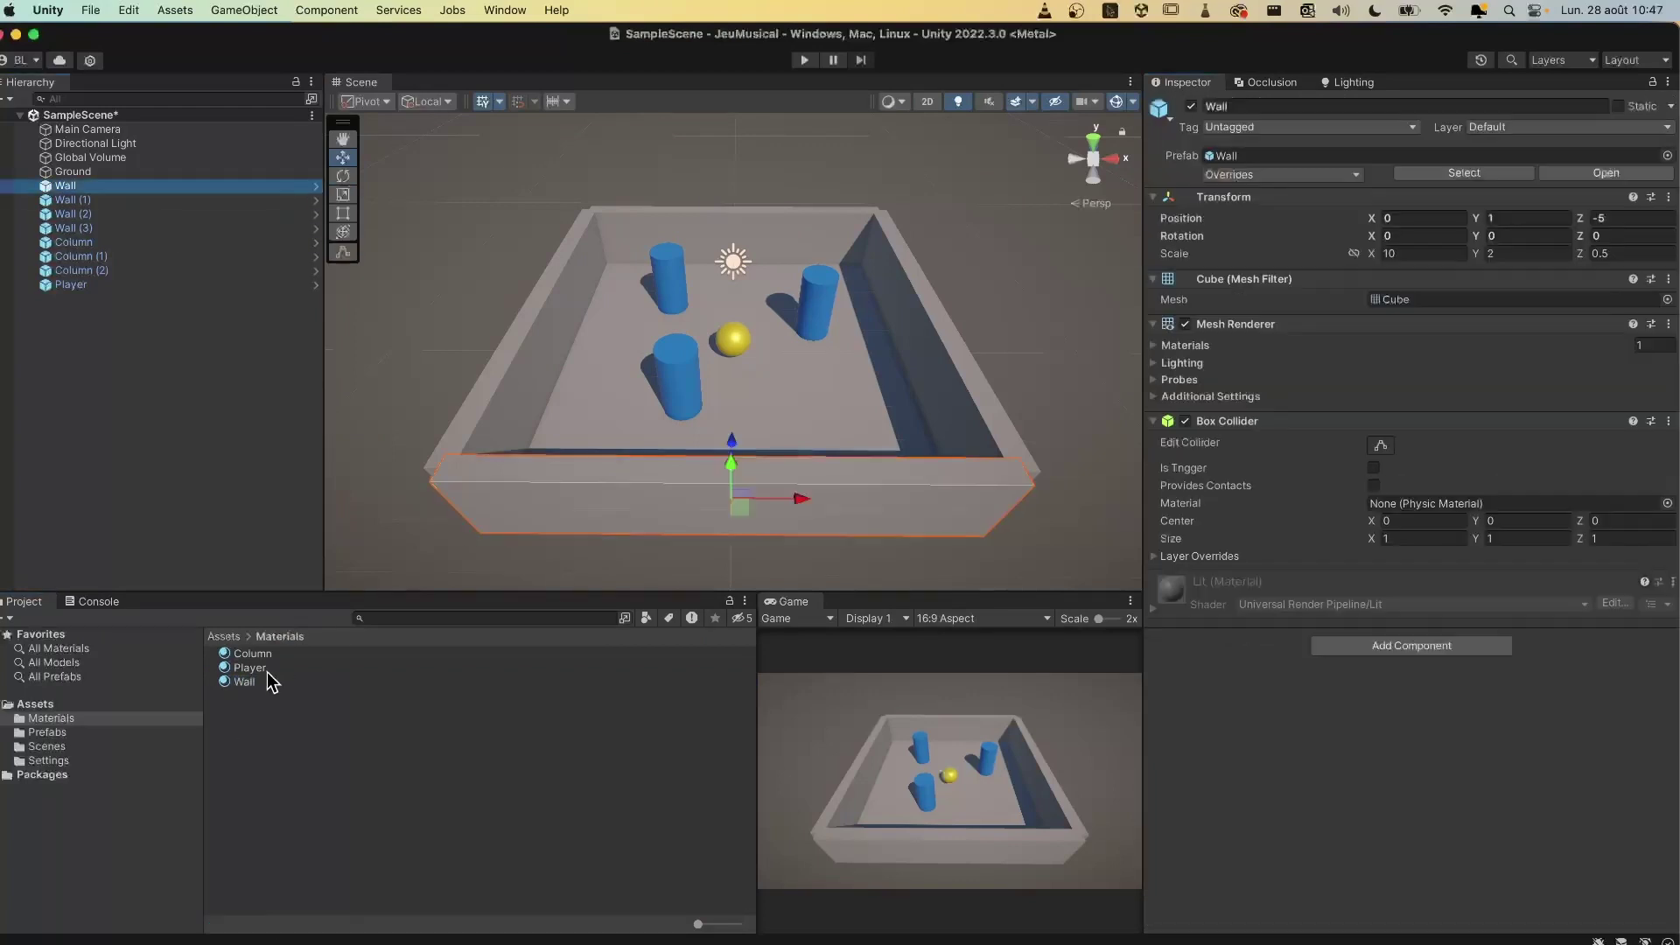
drag(249, 682, 591, 424)
Step: Create a green Ground material and apply it to the floor
right_click(262, 691)
mouse_move(385, 438)
click(581, 501)
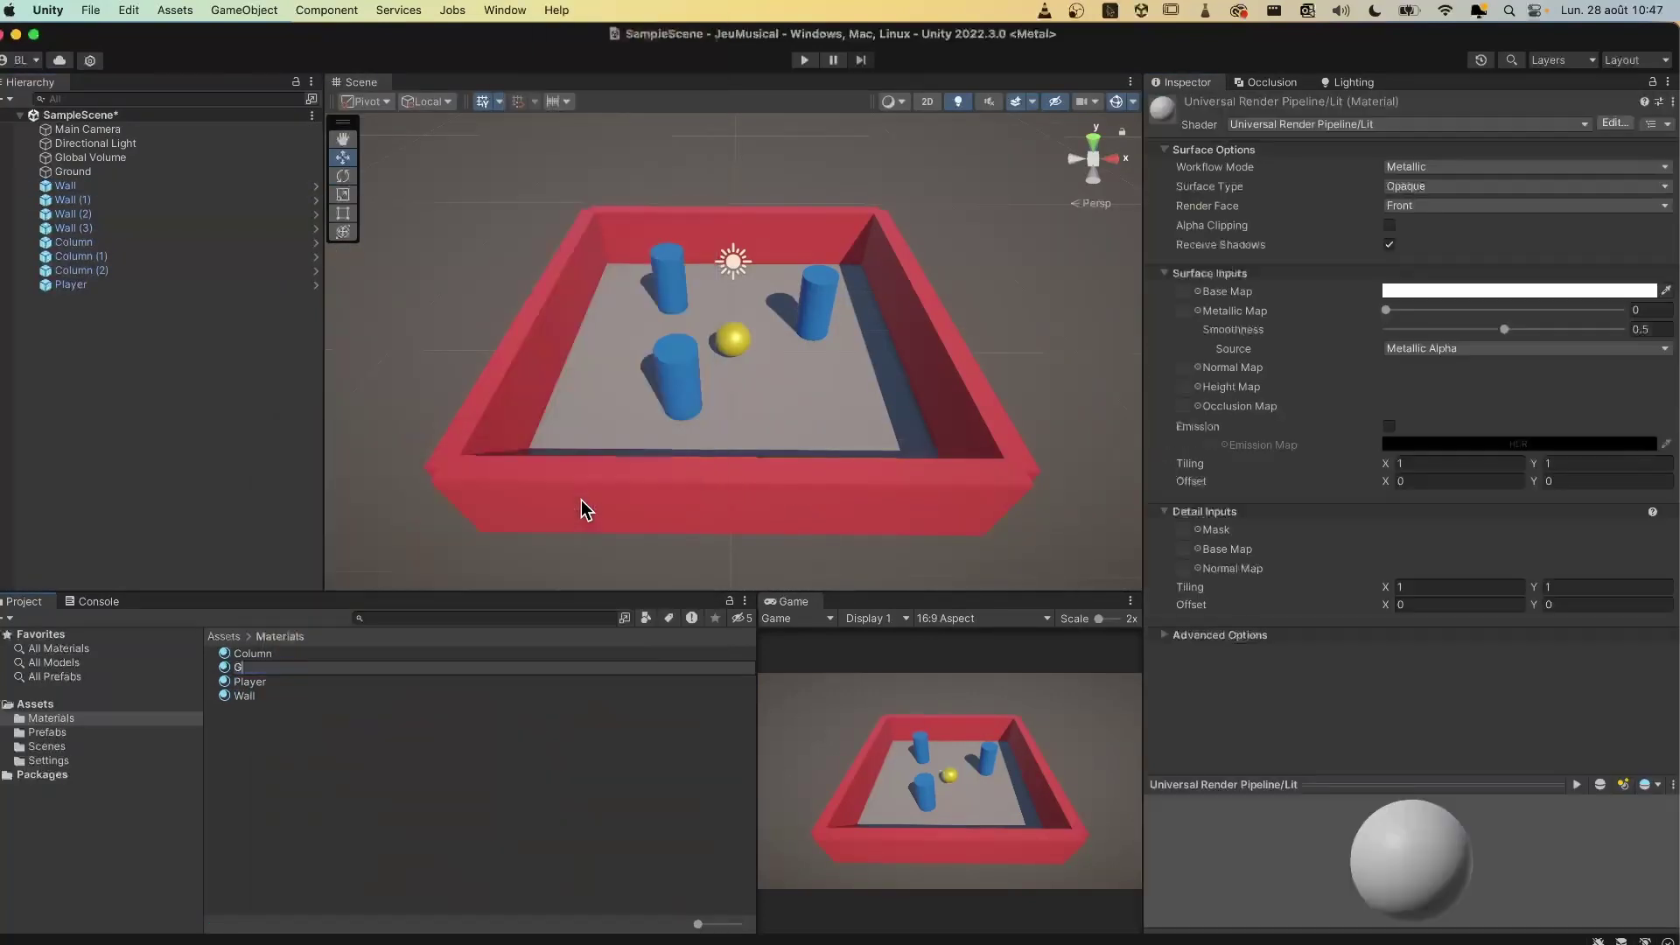
text(Ground)
key(Return)
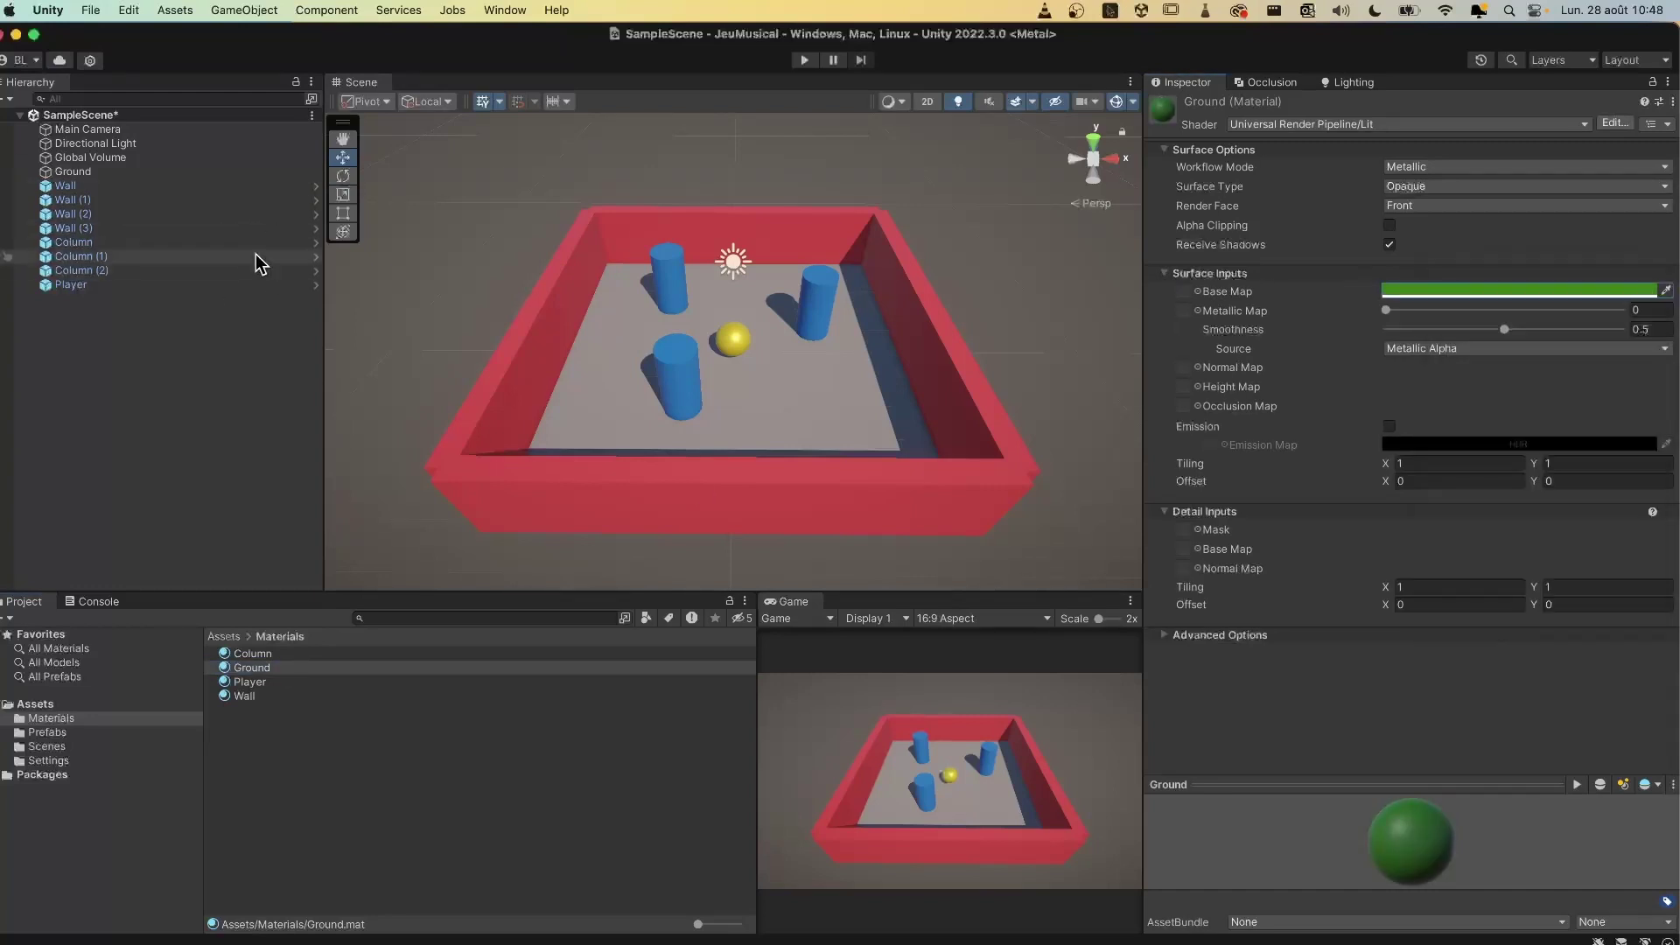
click(73, 170)
drag(250, 667, 80, 172)
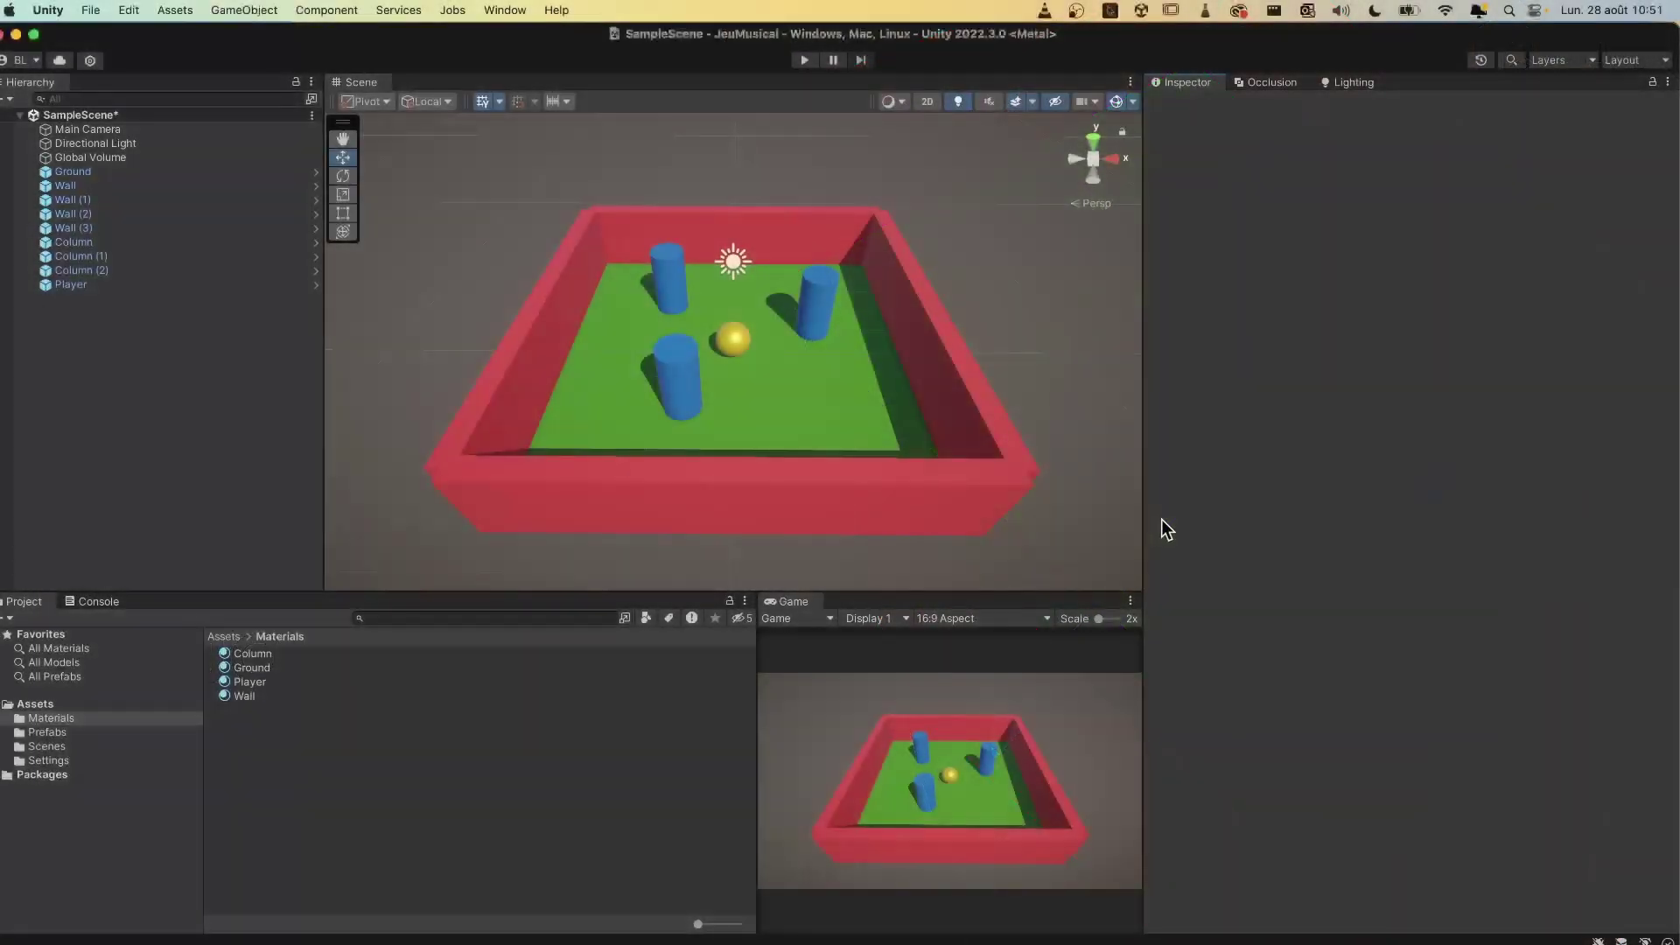
Step: Inspect the colliders on the front wall, a column, the Player sphere and the ground, then reselect Player
click(588, 490)
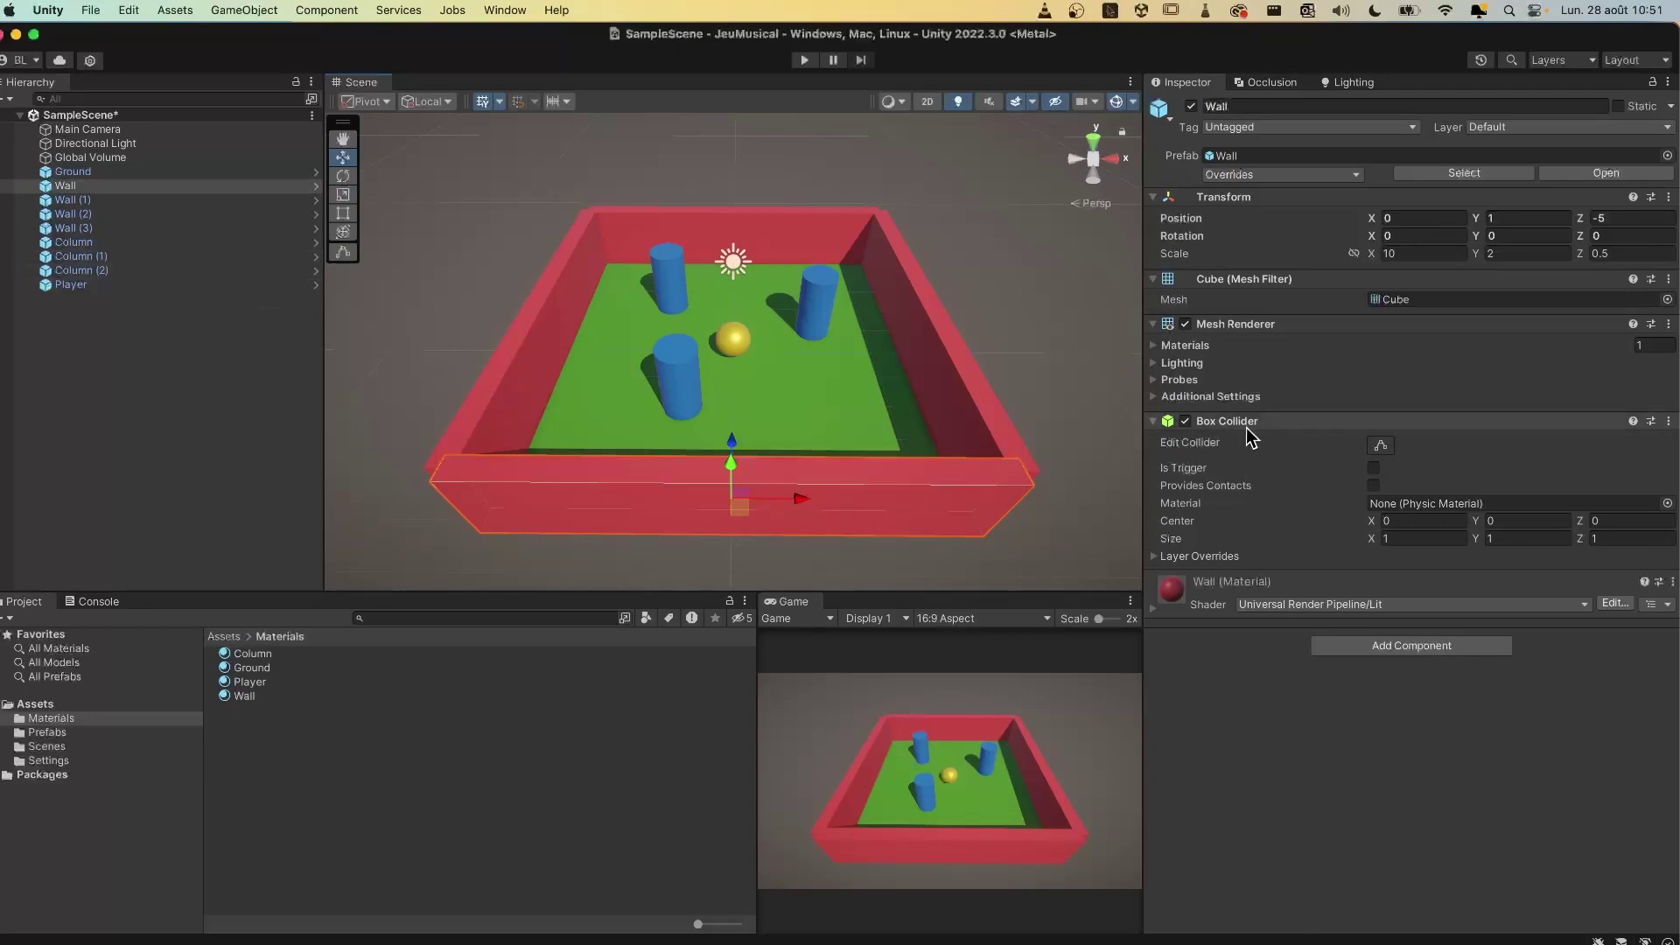
click(680, 385)
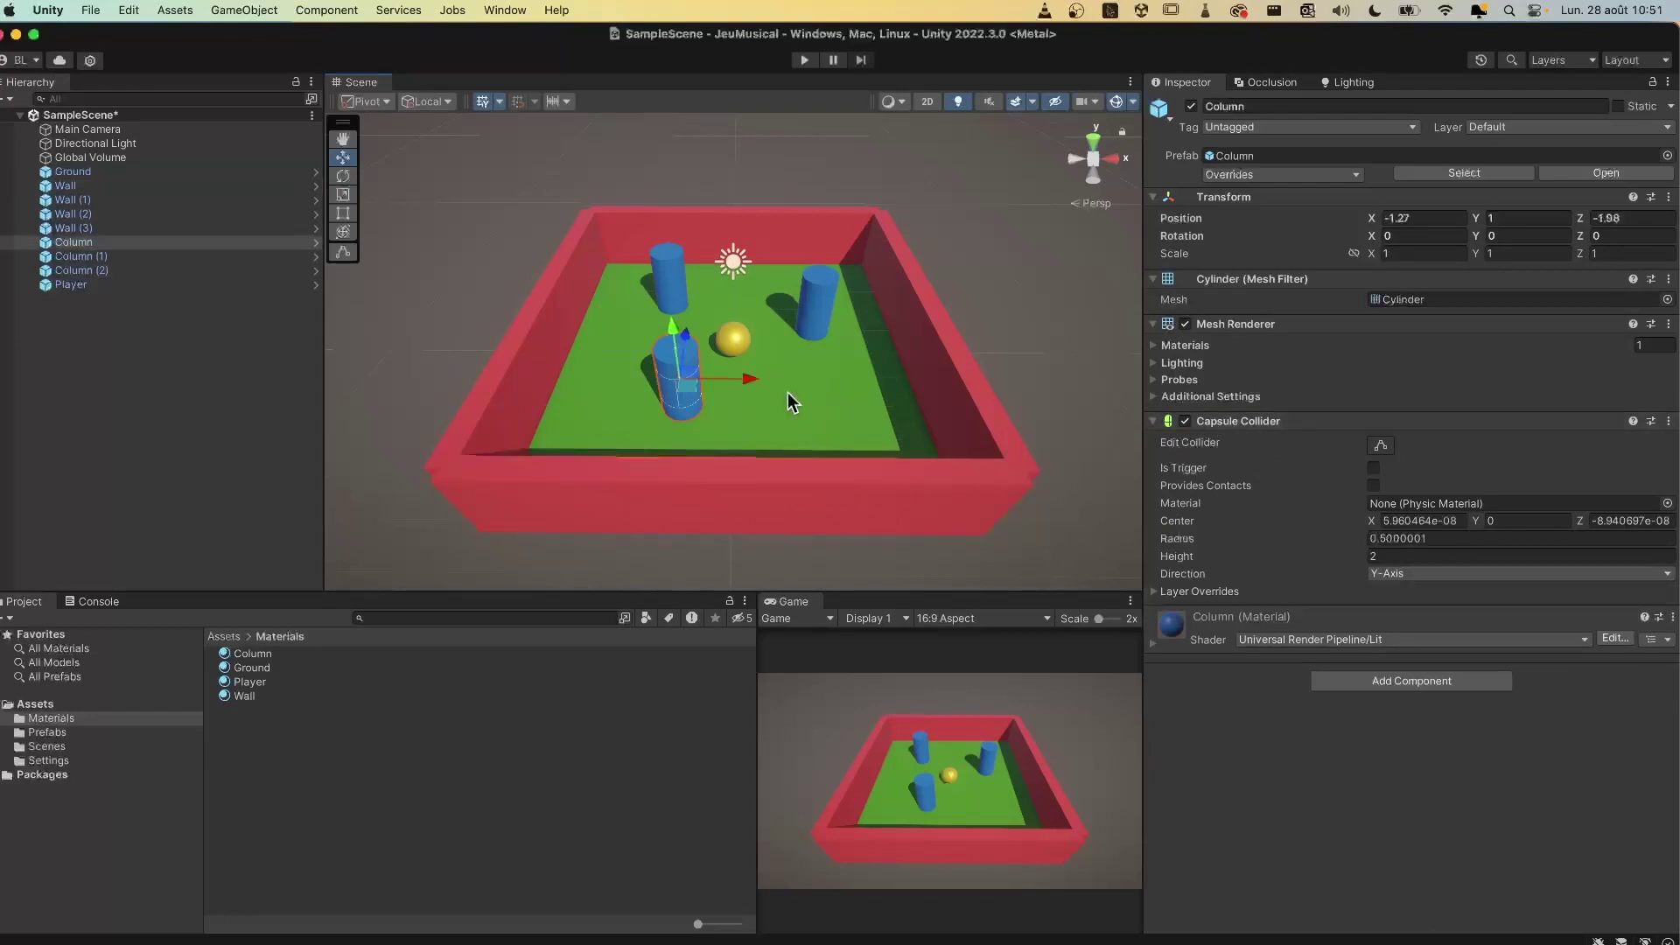
click(726, 343)
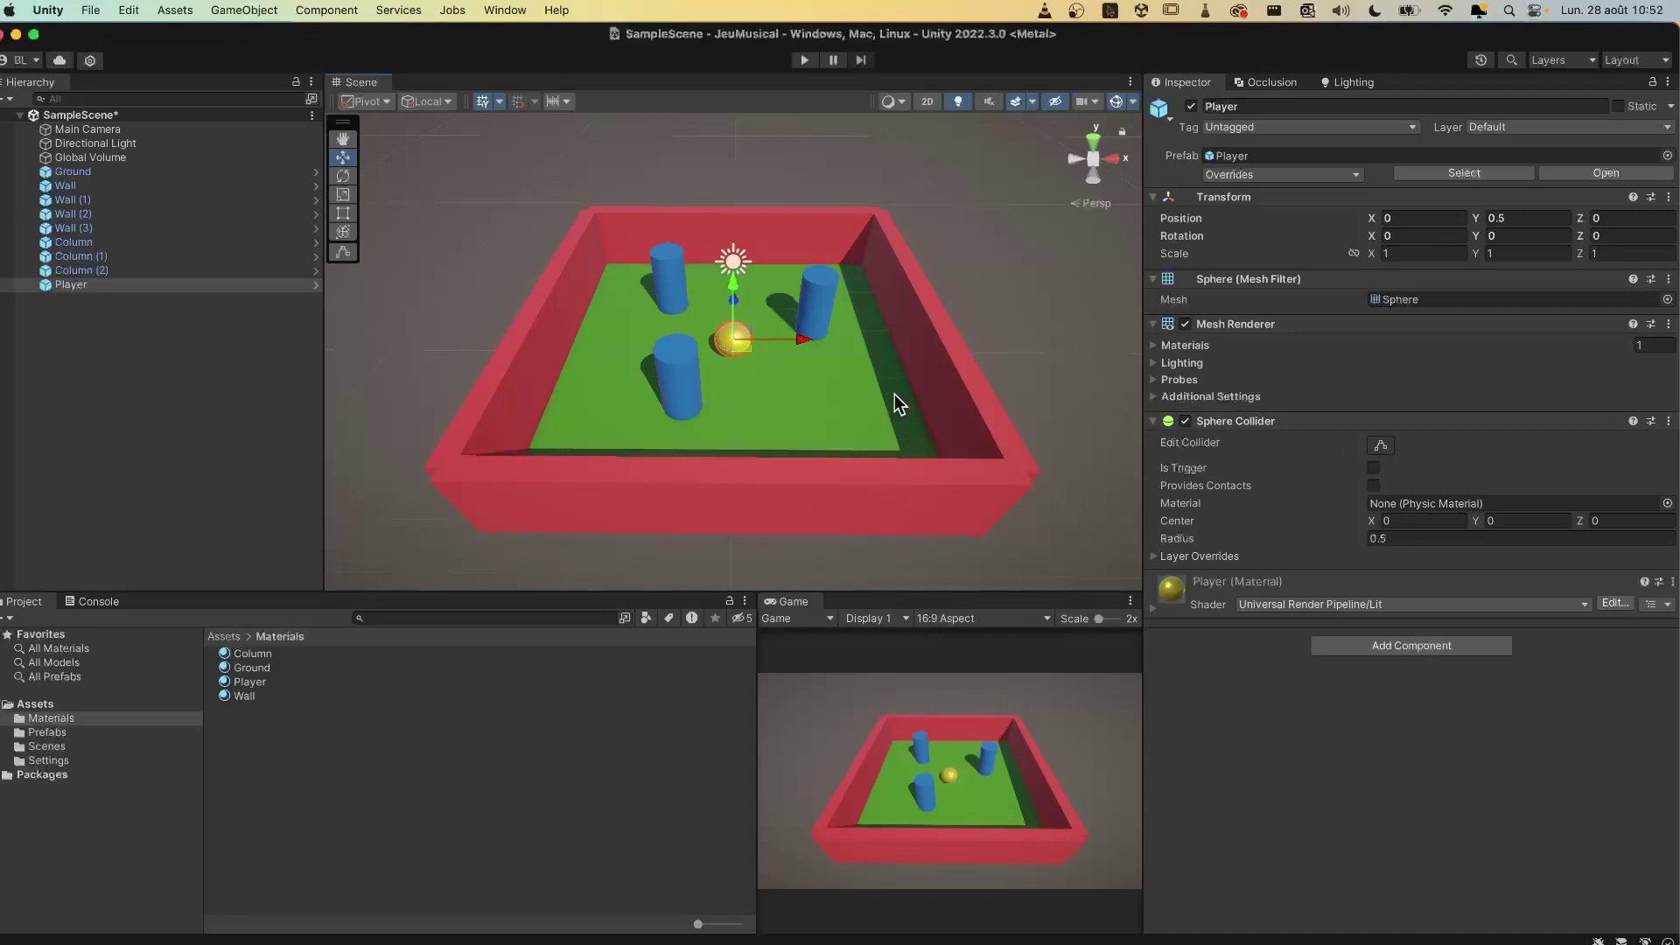
click(858, 397)
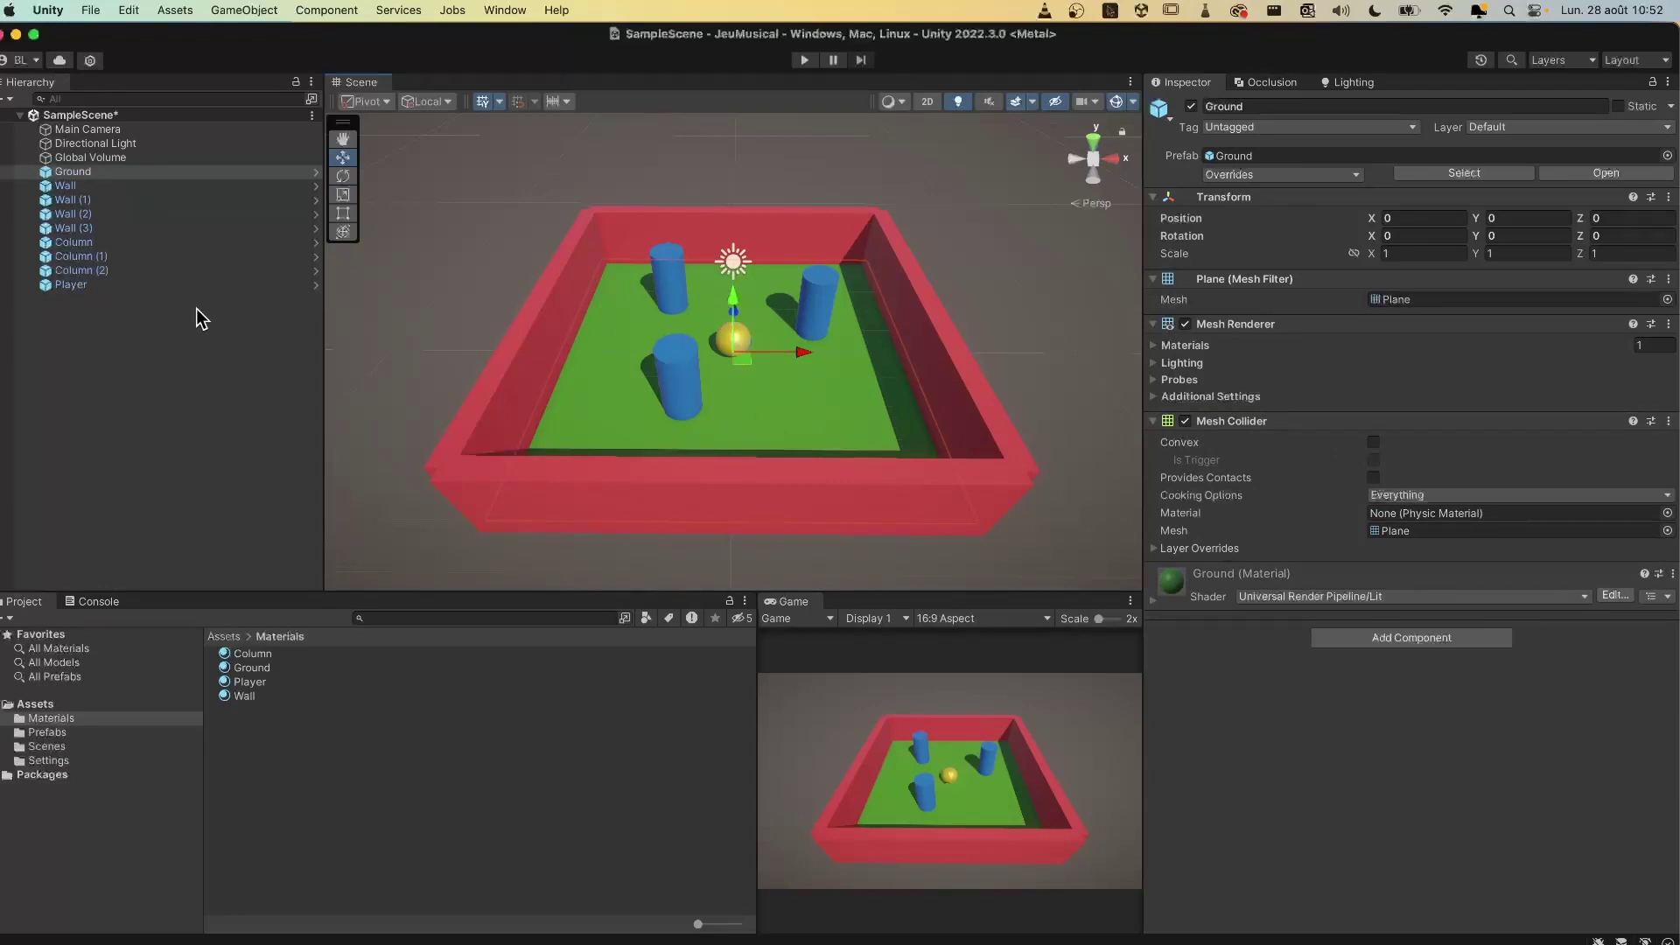
click(81, 285)
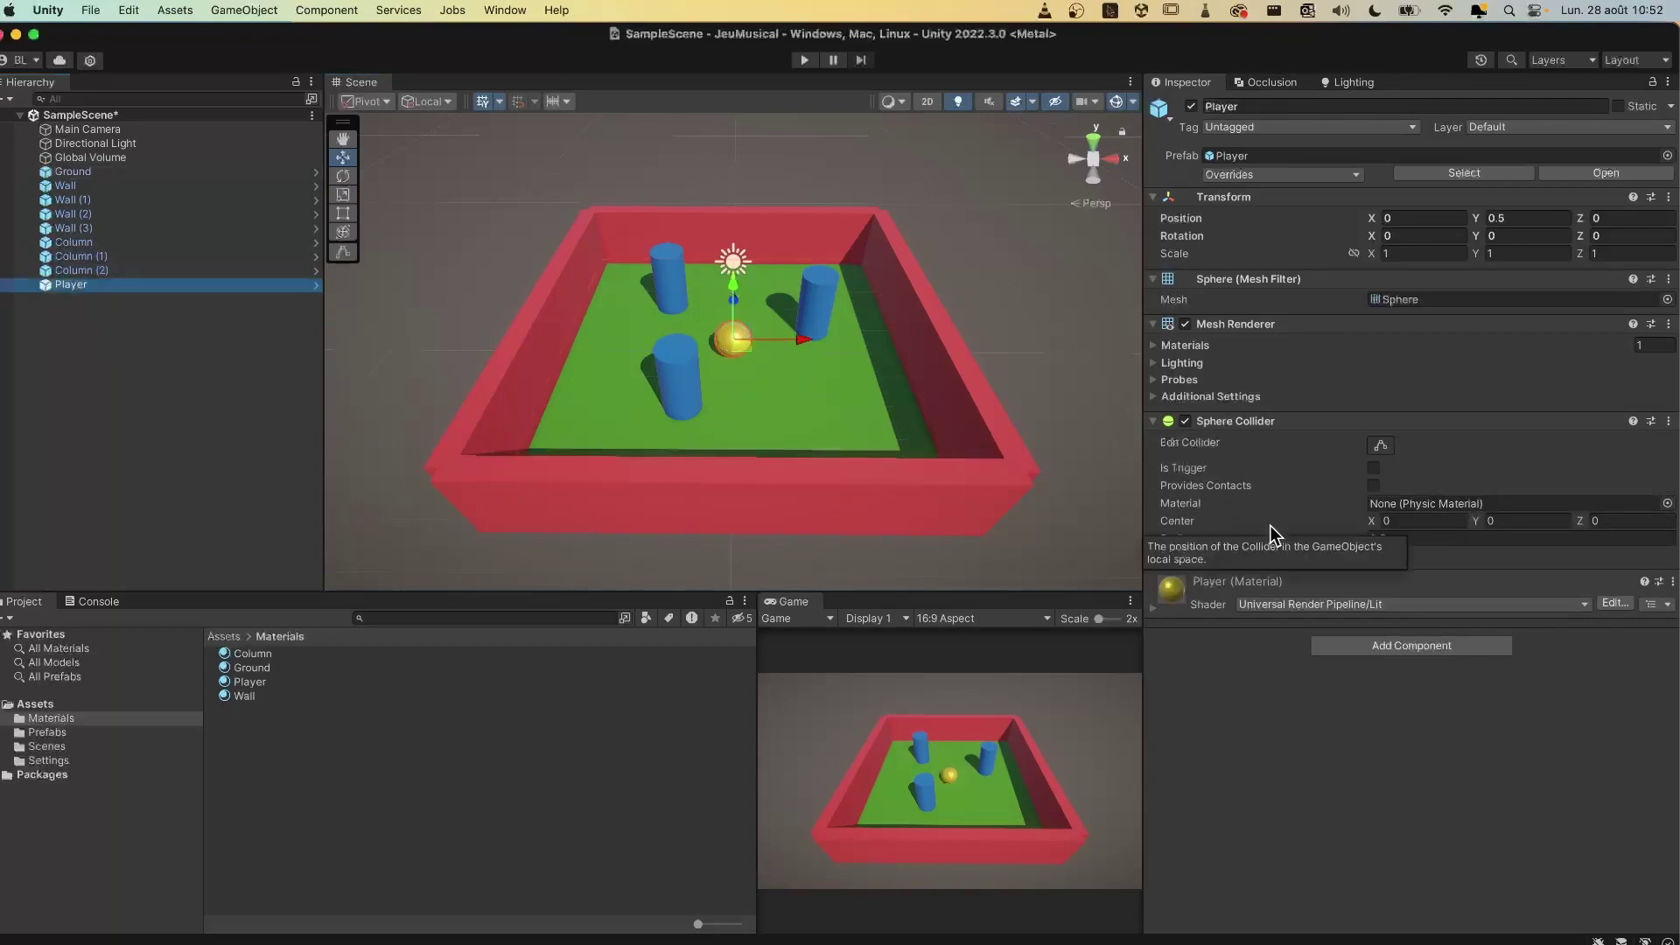
Step: Add a Rigidbody component to the Player sphere and save the scene with Cmd+S
click(1379, 647)
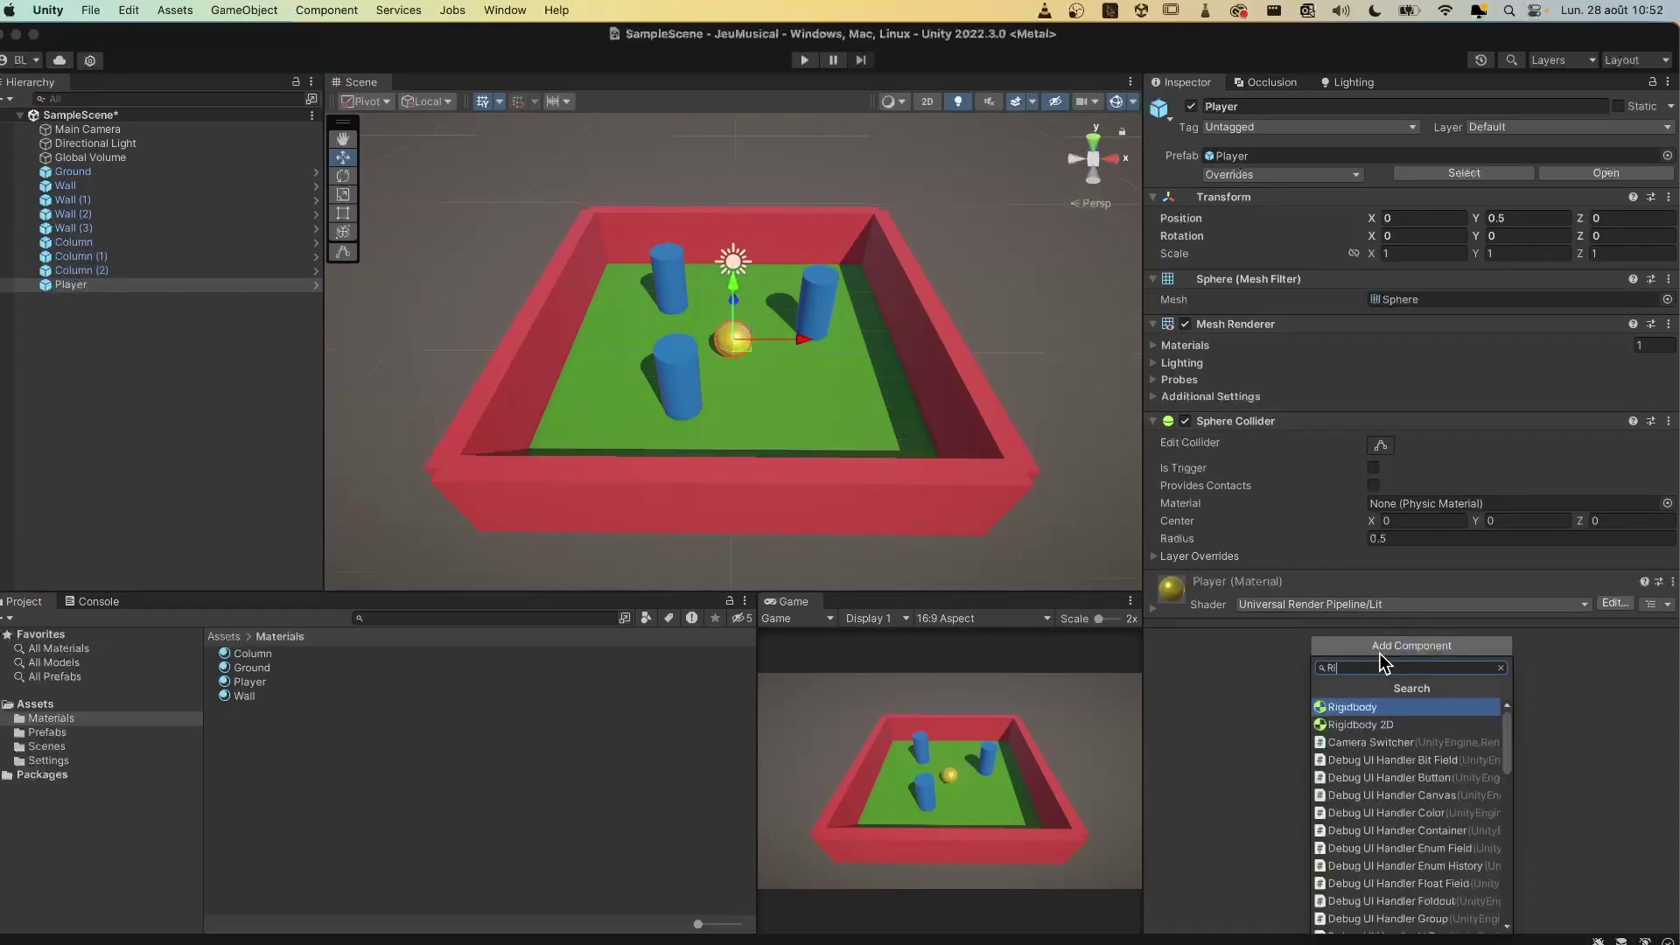
text(Rigi)
key(Return)
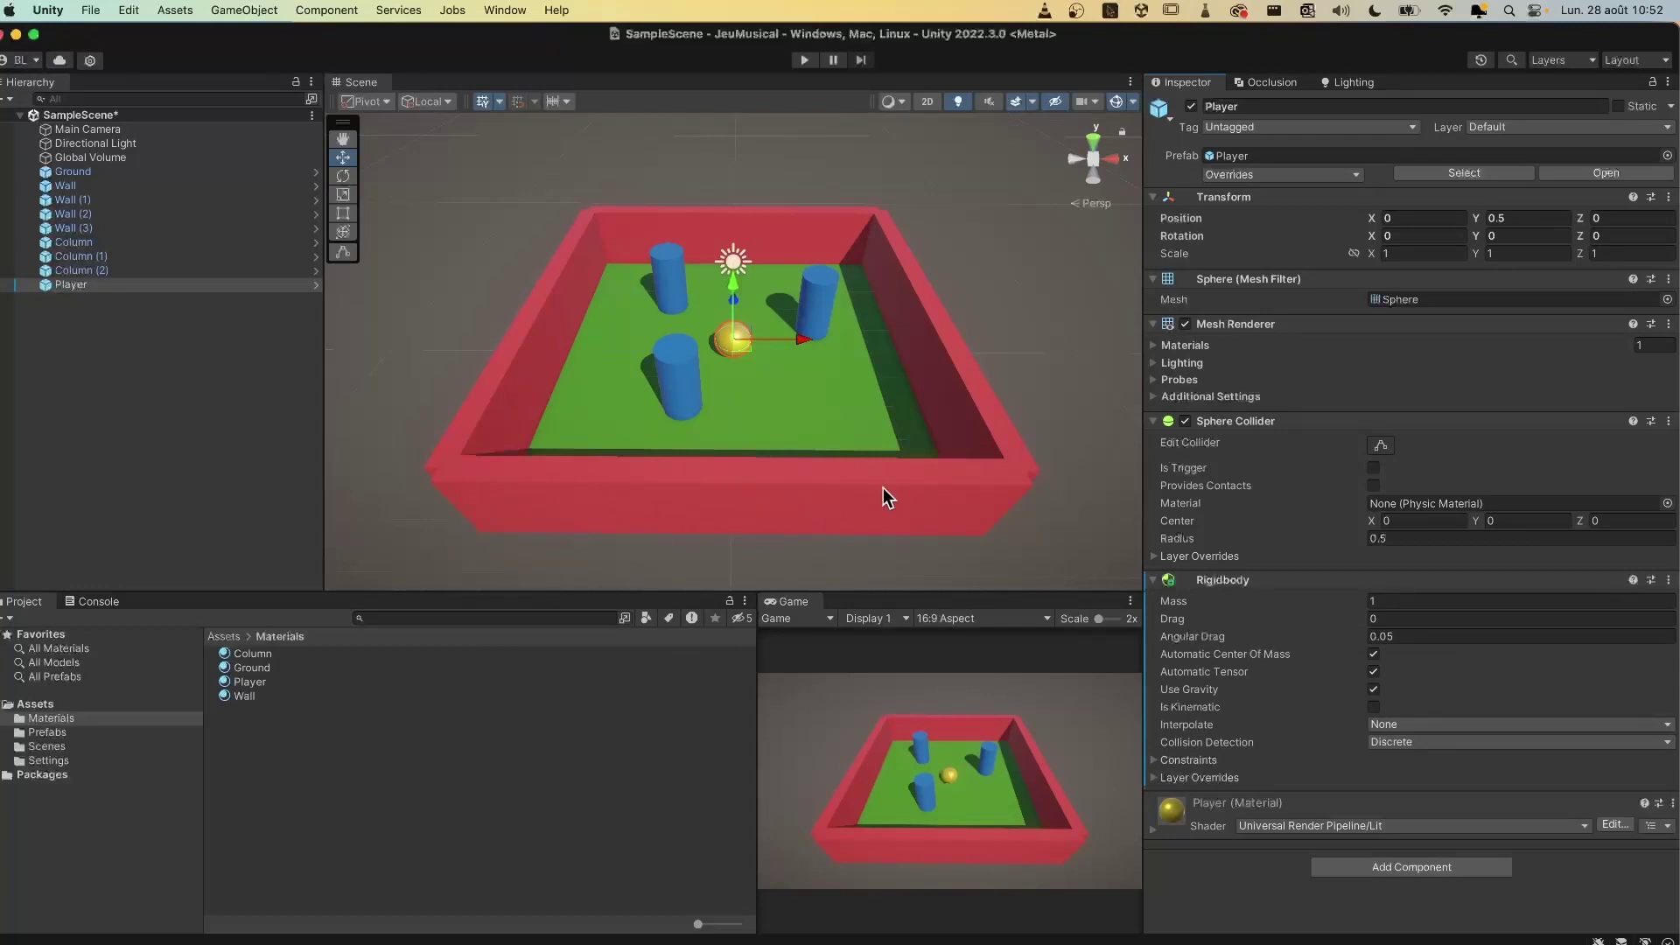
key(super+s)
Step: In Package Manager, search the Unity Registry for 'inp' and install Input System
click(500, 10)
click(545, 171)
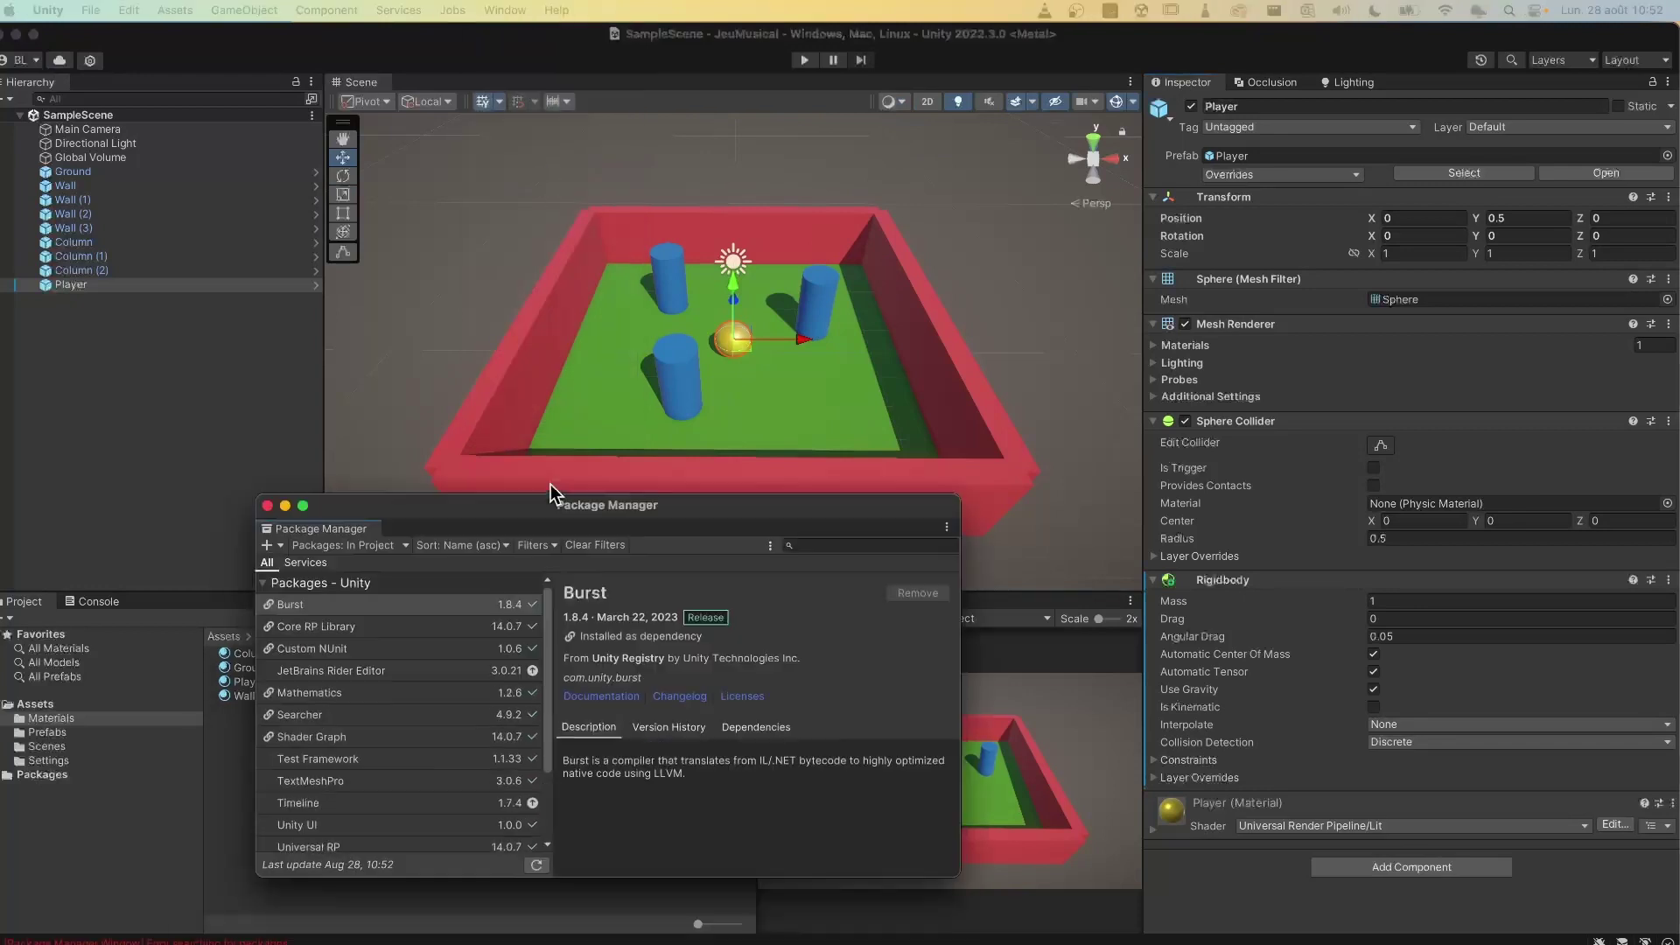
drag(549, 484, 707, 245)
click(511, 288)
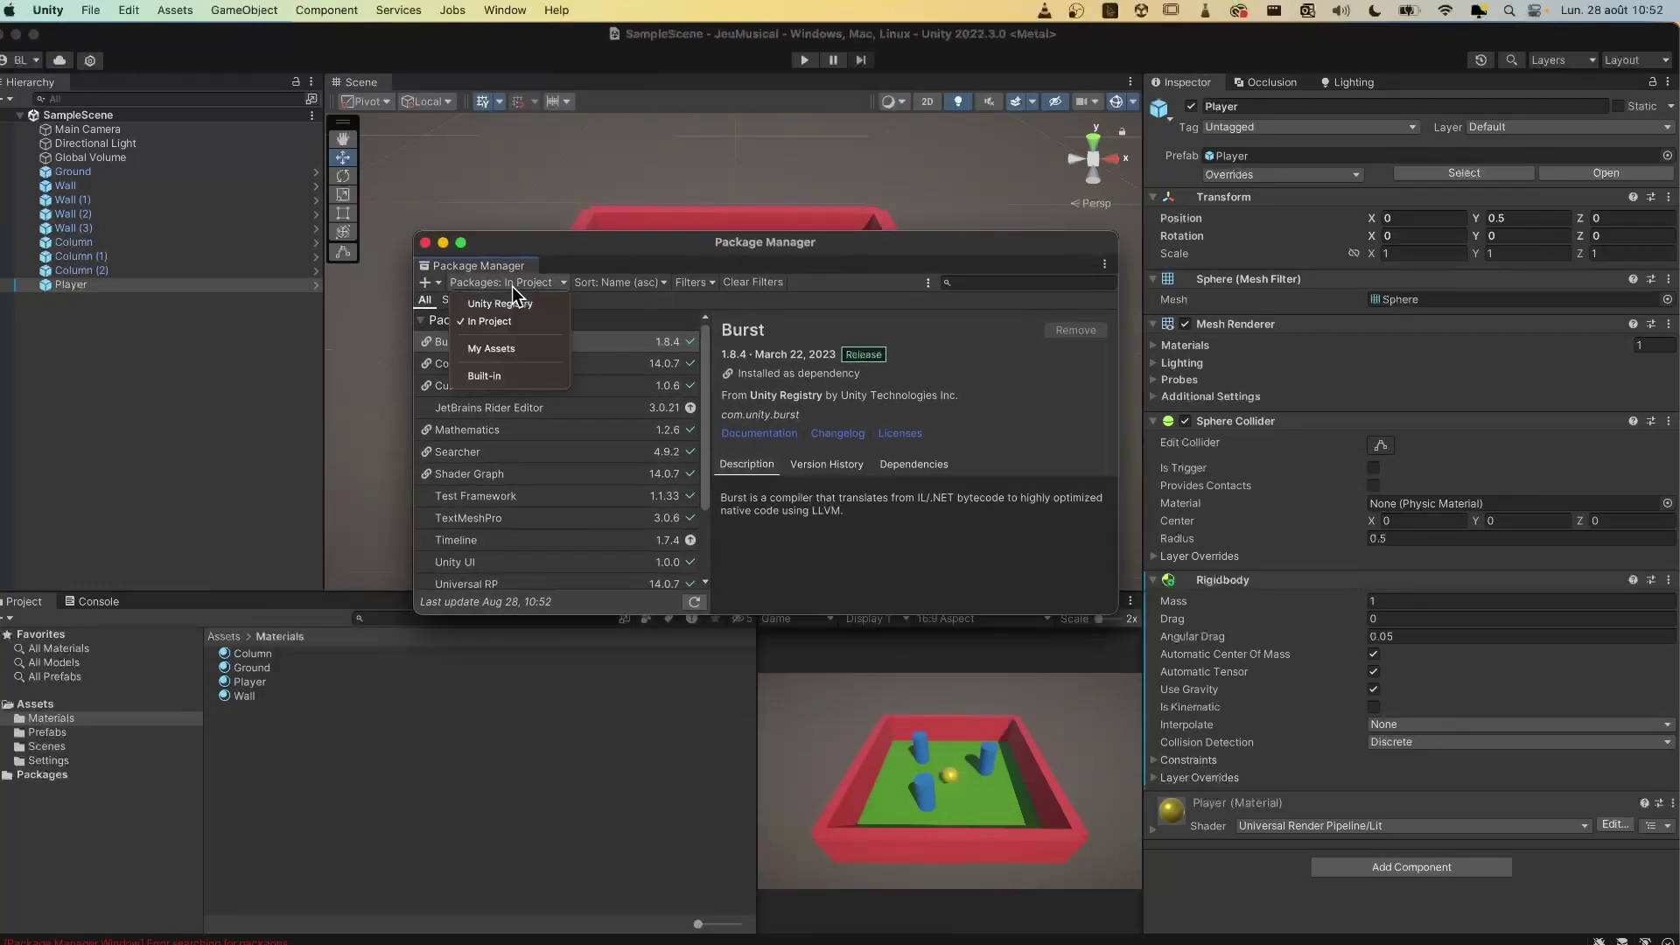
click(512, 304)
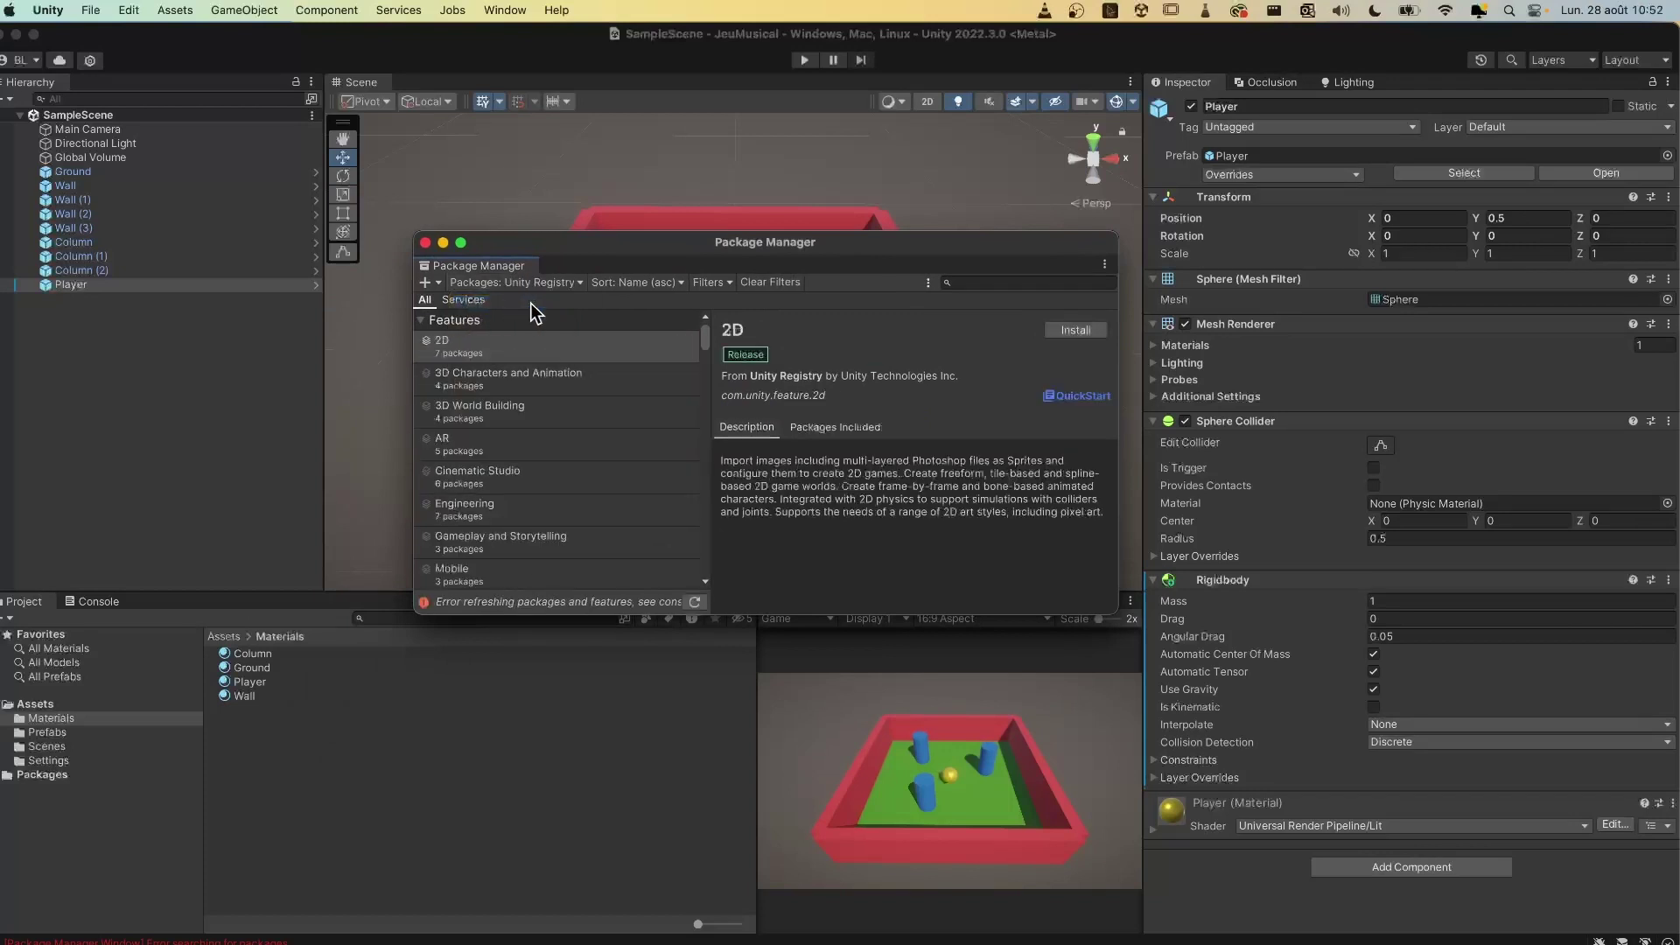
click(997, 286)
text(inp)
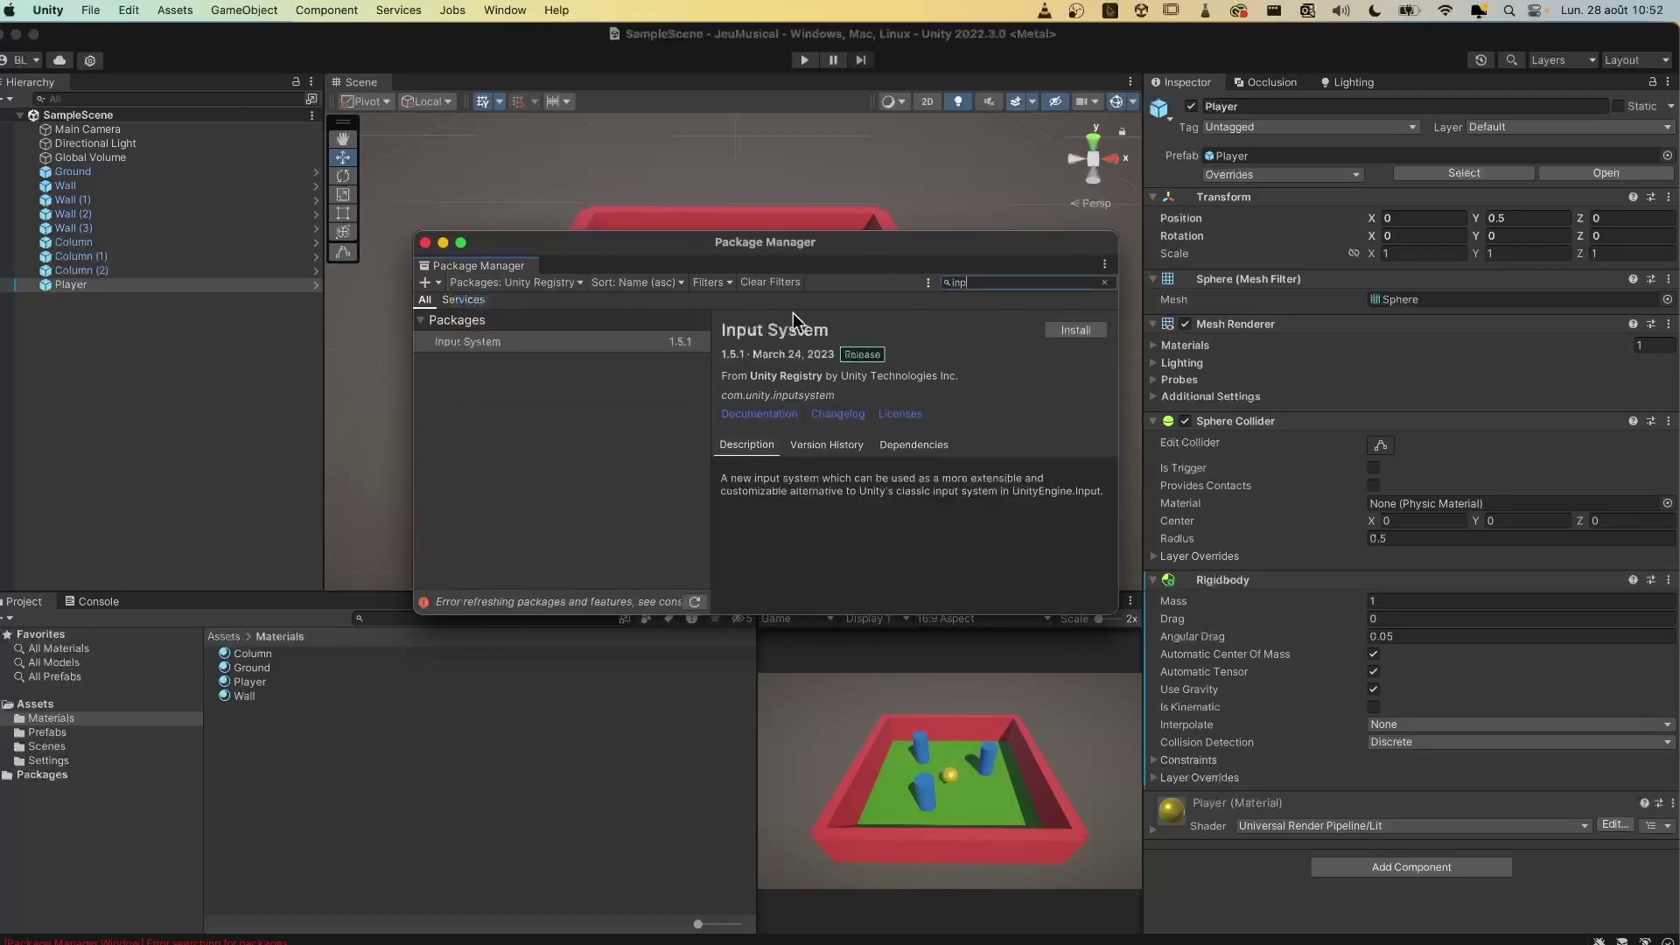
click(536, 343)
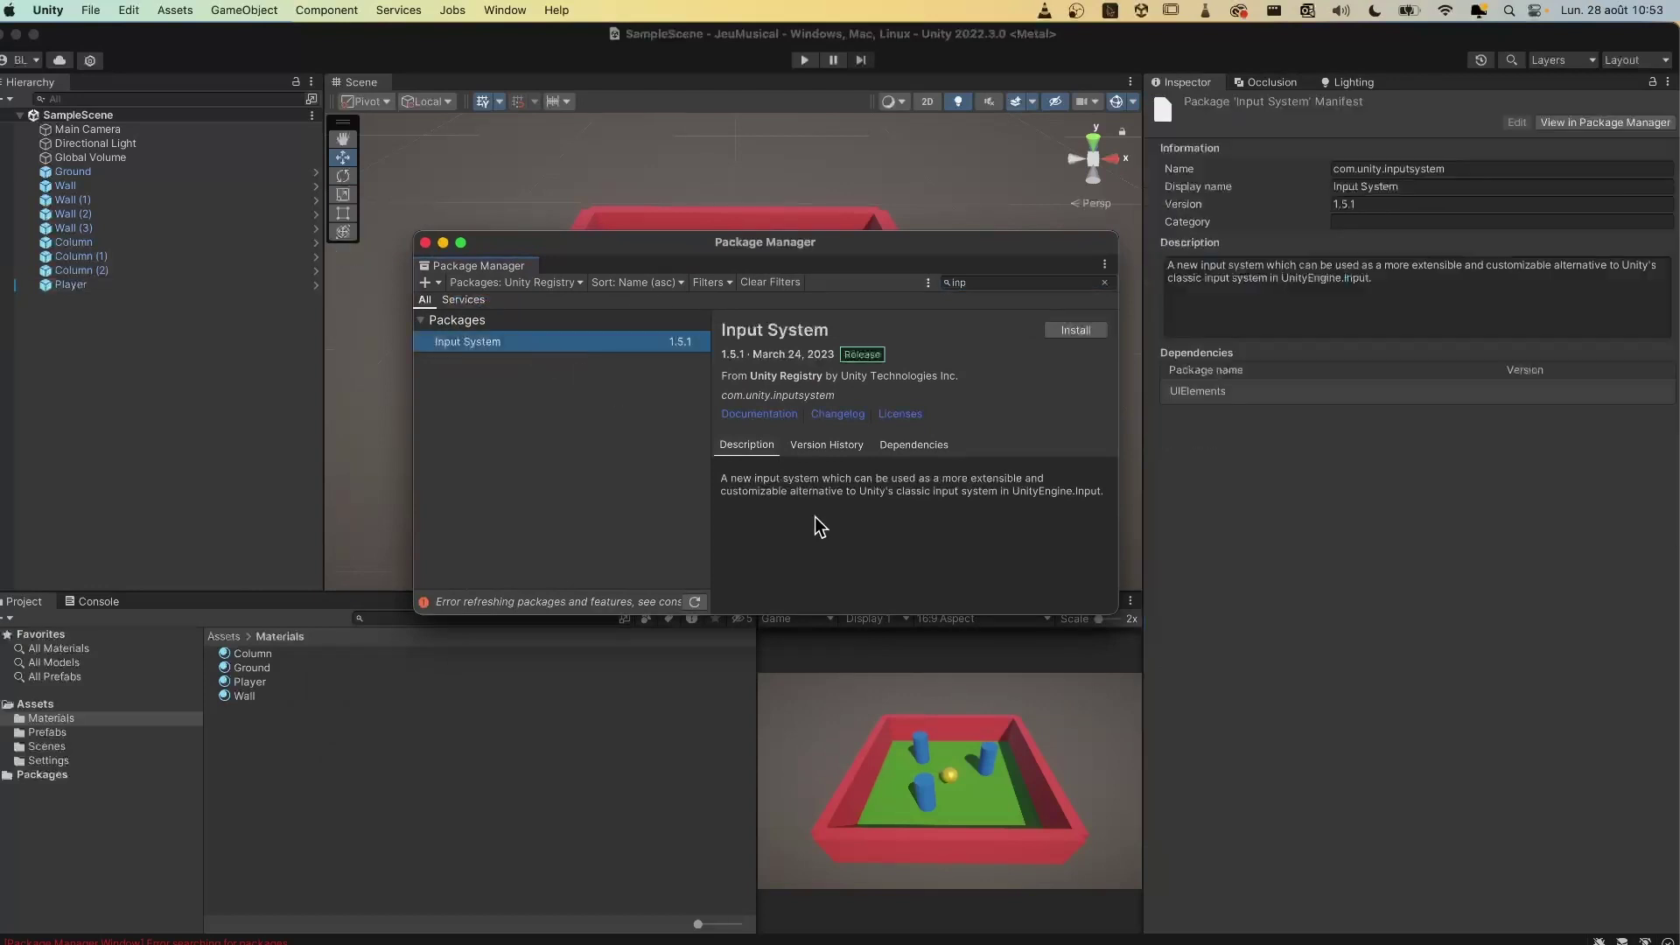
click(1067, 333)
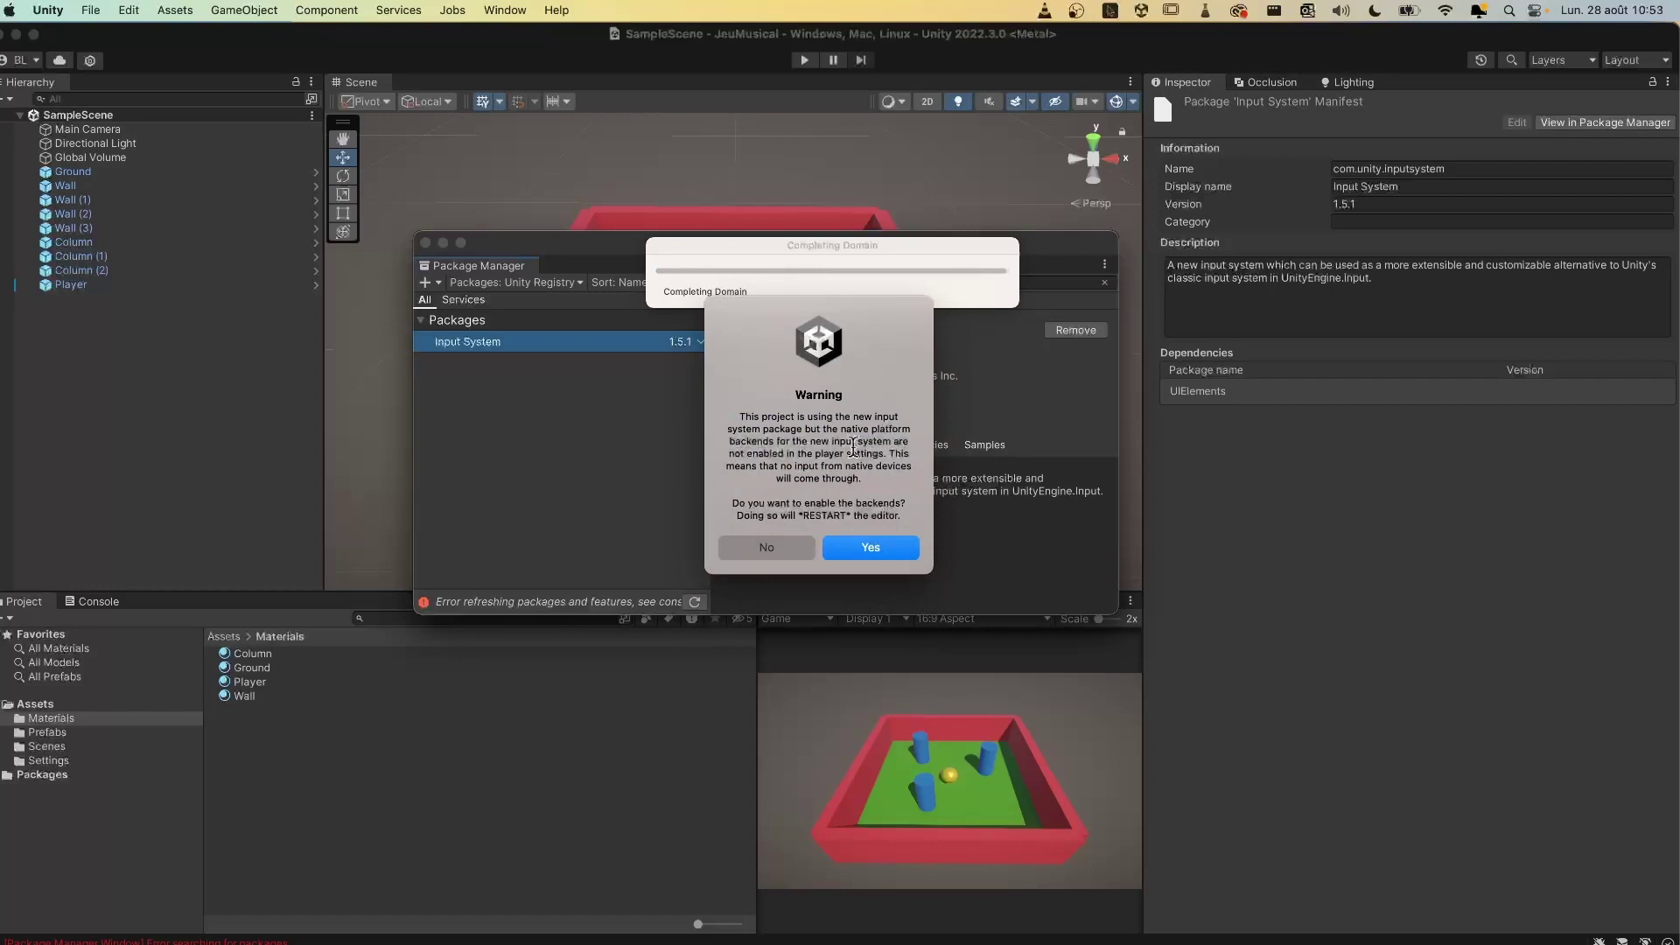
Step: Enable the new input backends, confirm Input System is listed In Project, and close Package Manager
click(872, 551)
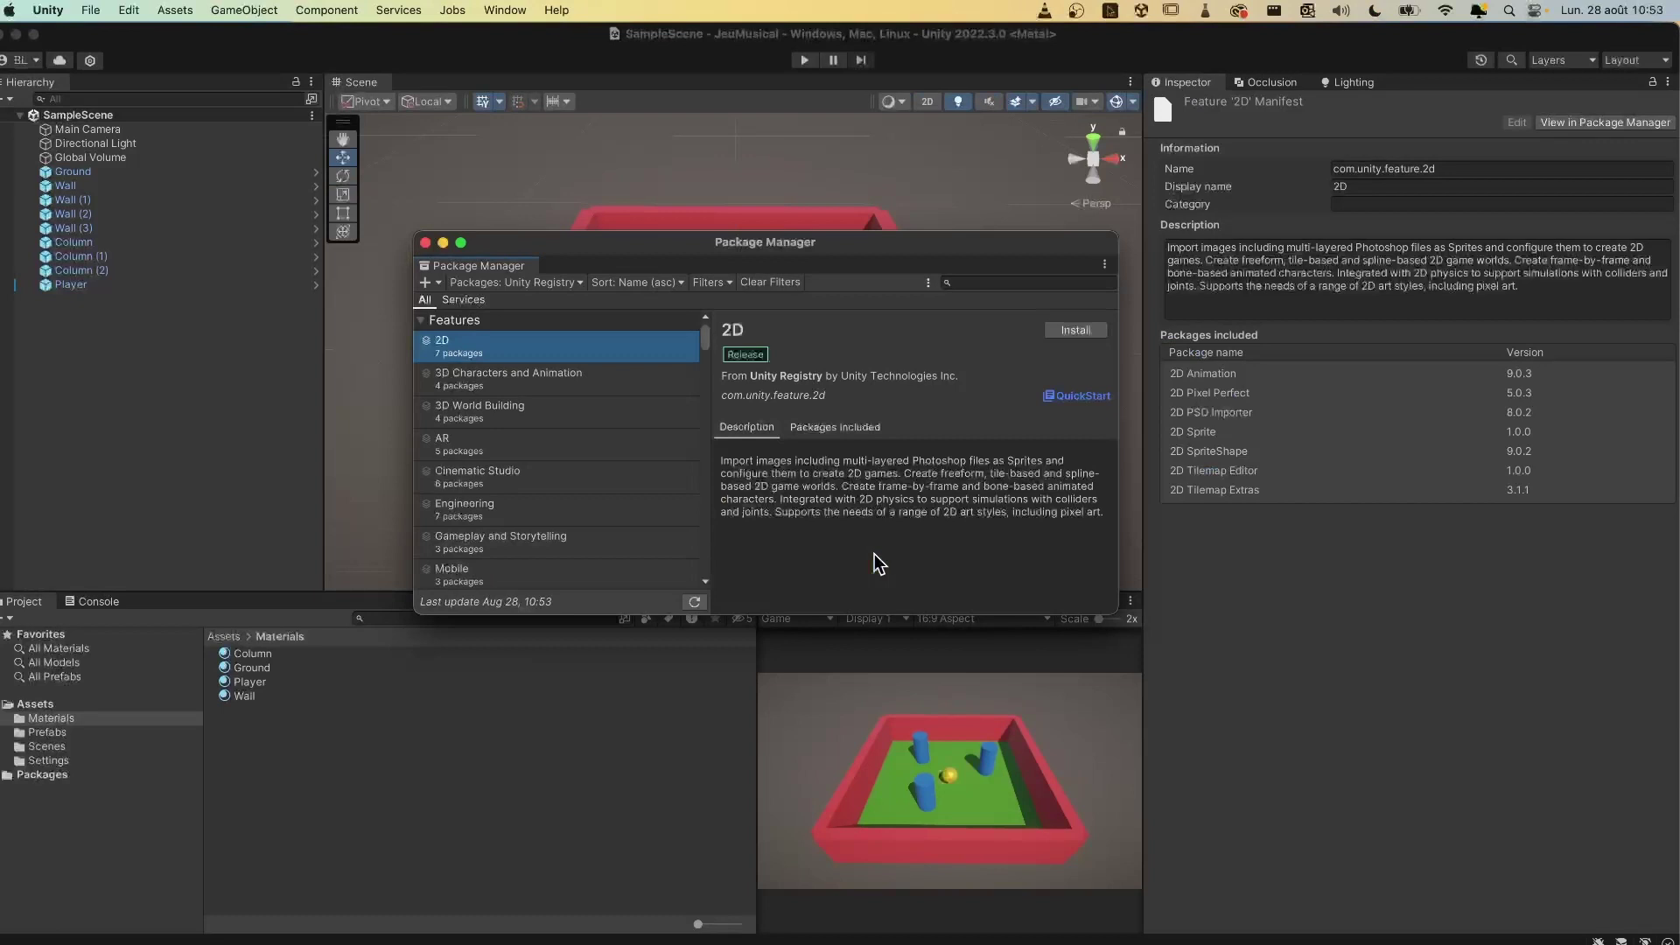
click(529, 282)
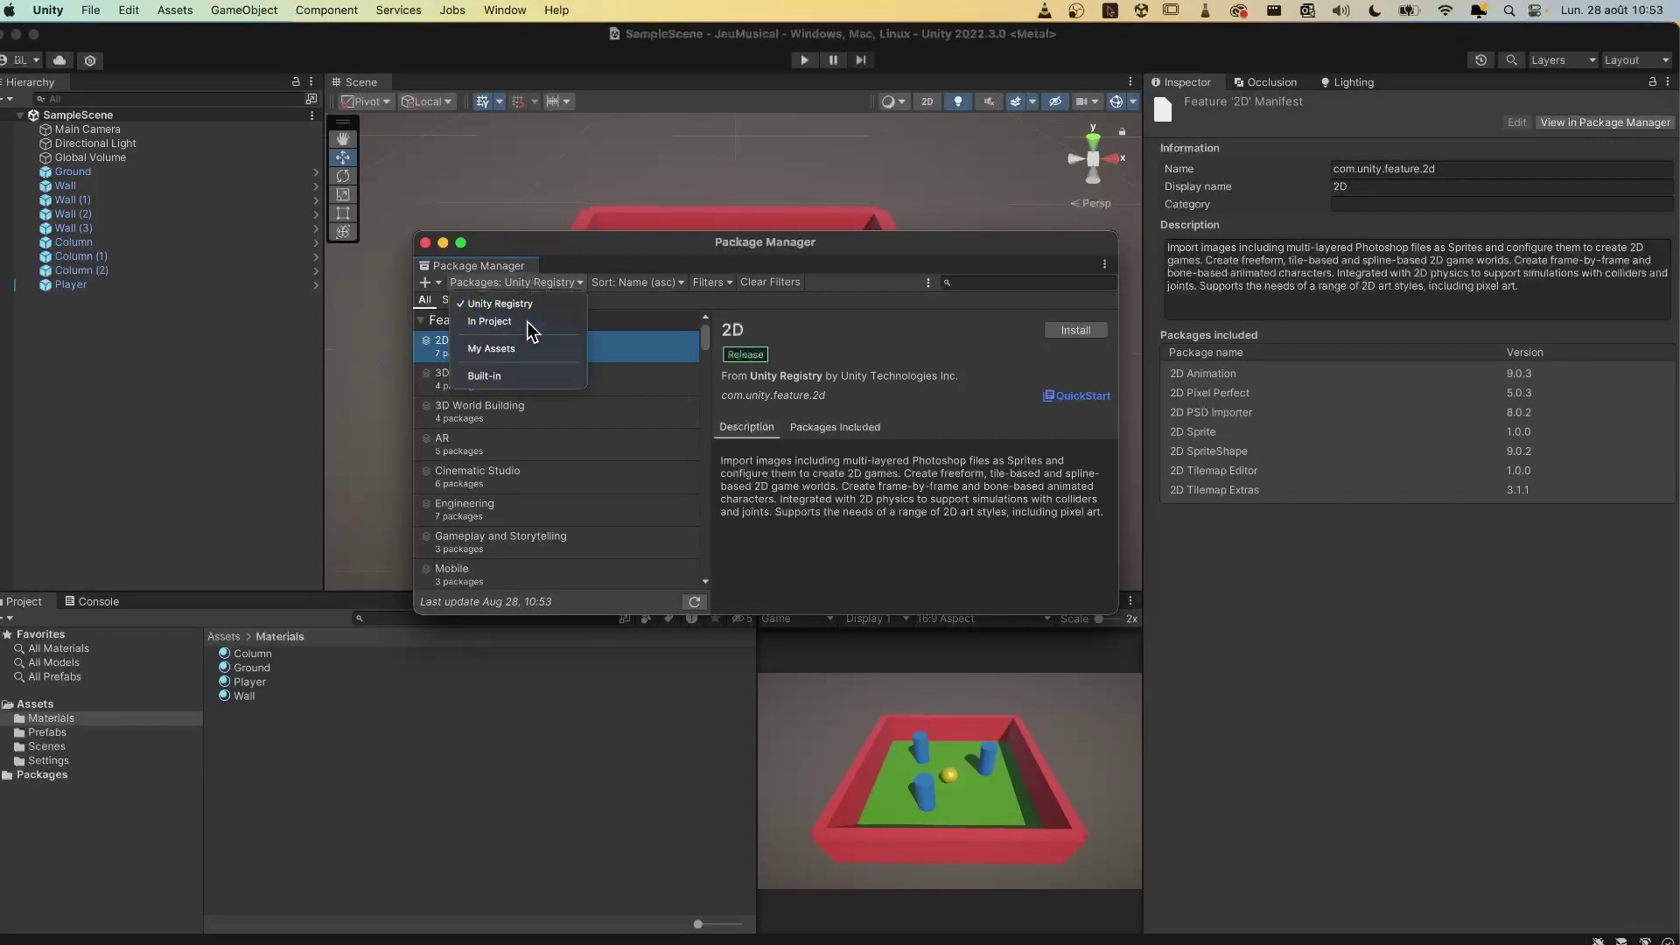
click(527, 322)
click(474, 407)
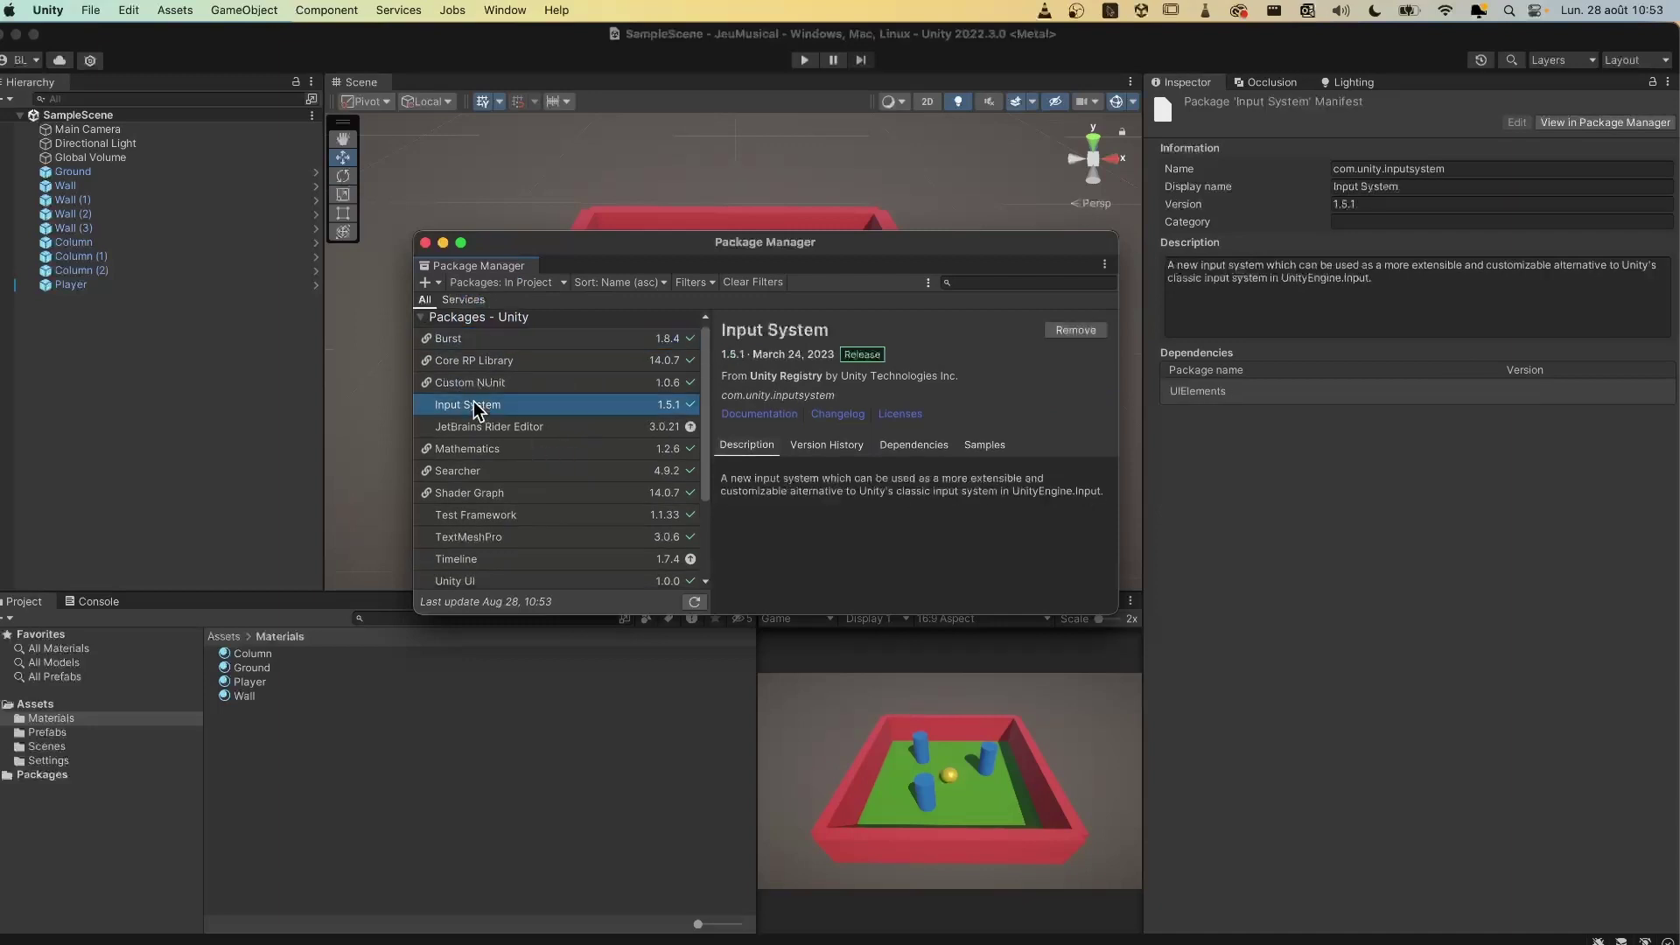
click(425, 243)
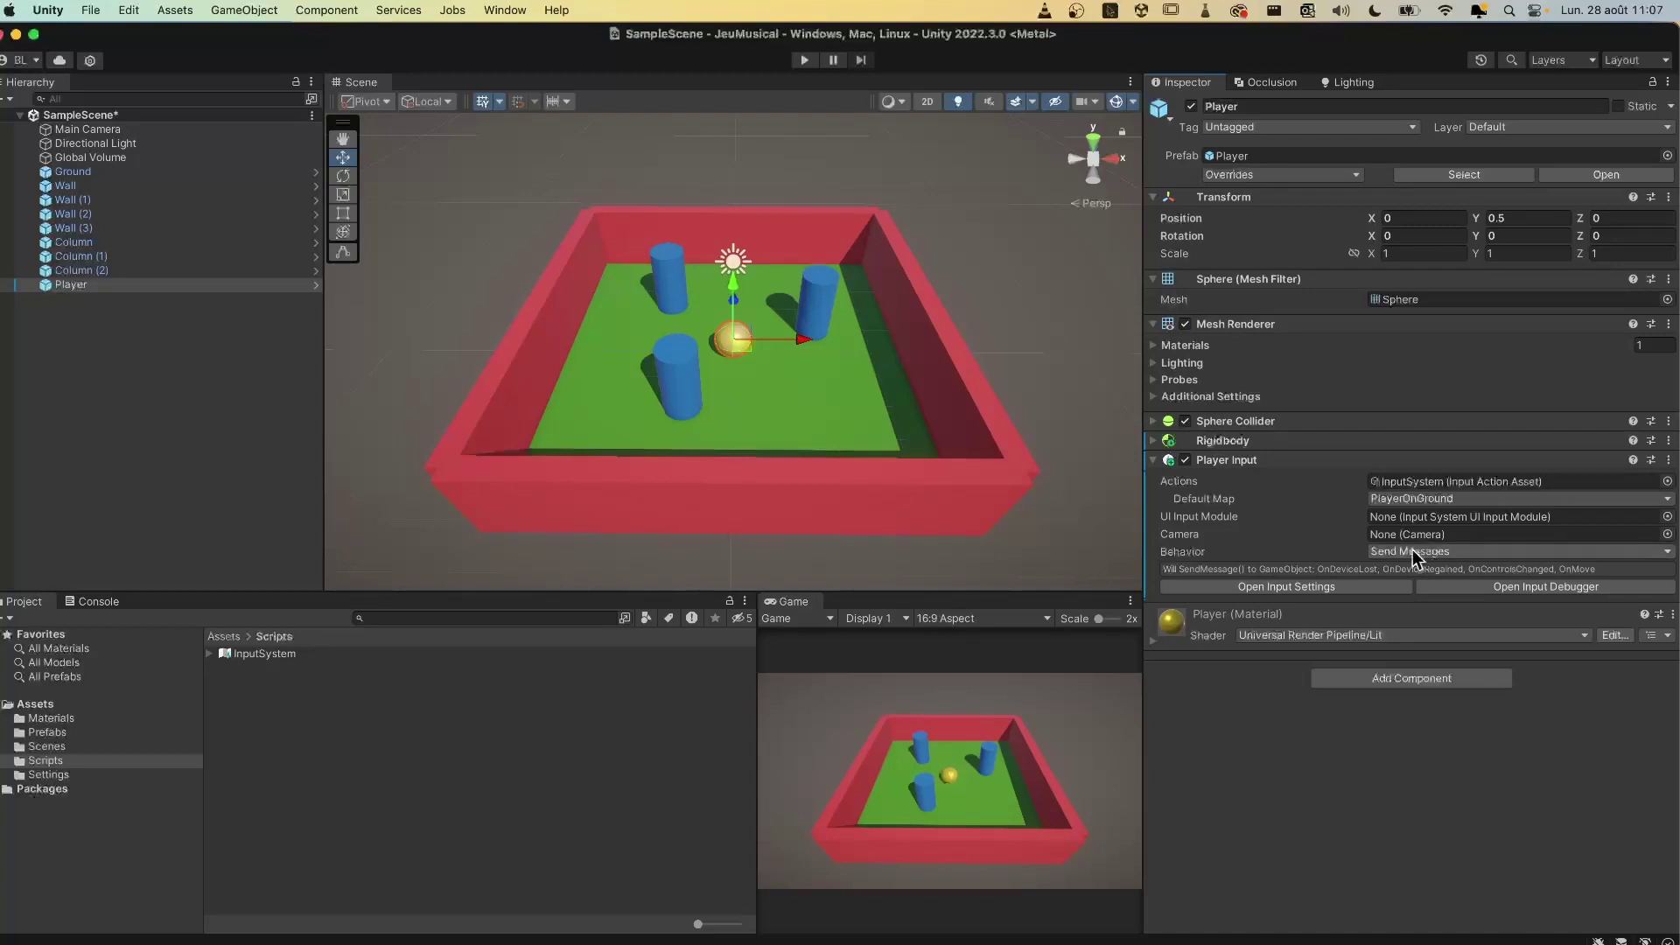
Step: Switch Player Input Behavior to Invoke Unity Events to view its events, then back to Send Messages
click(1469, 552)
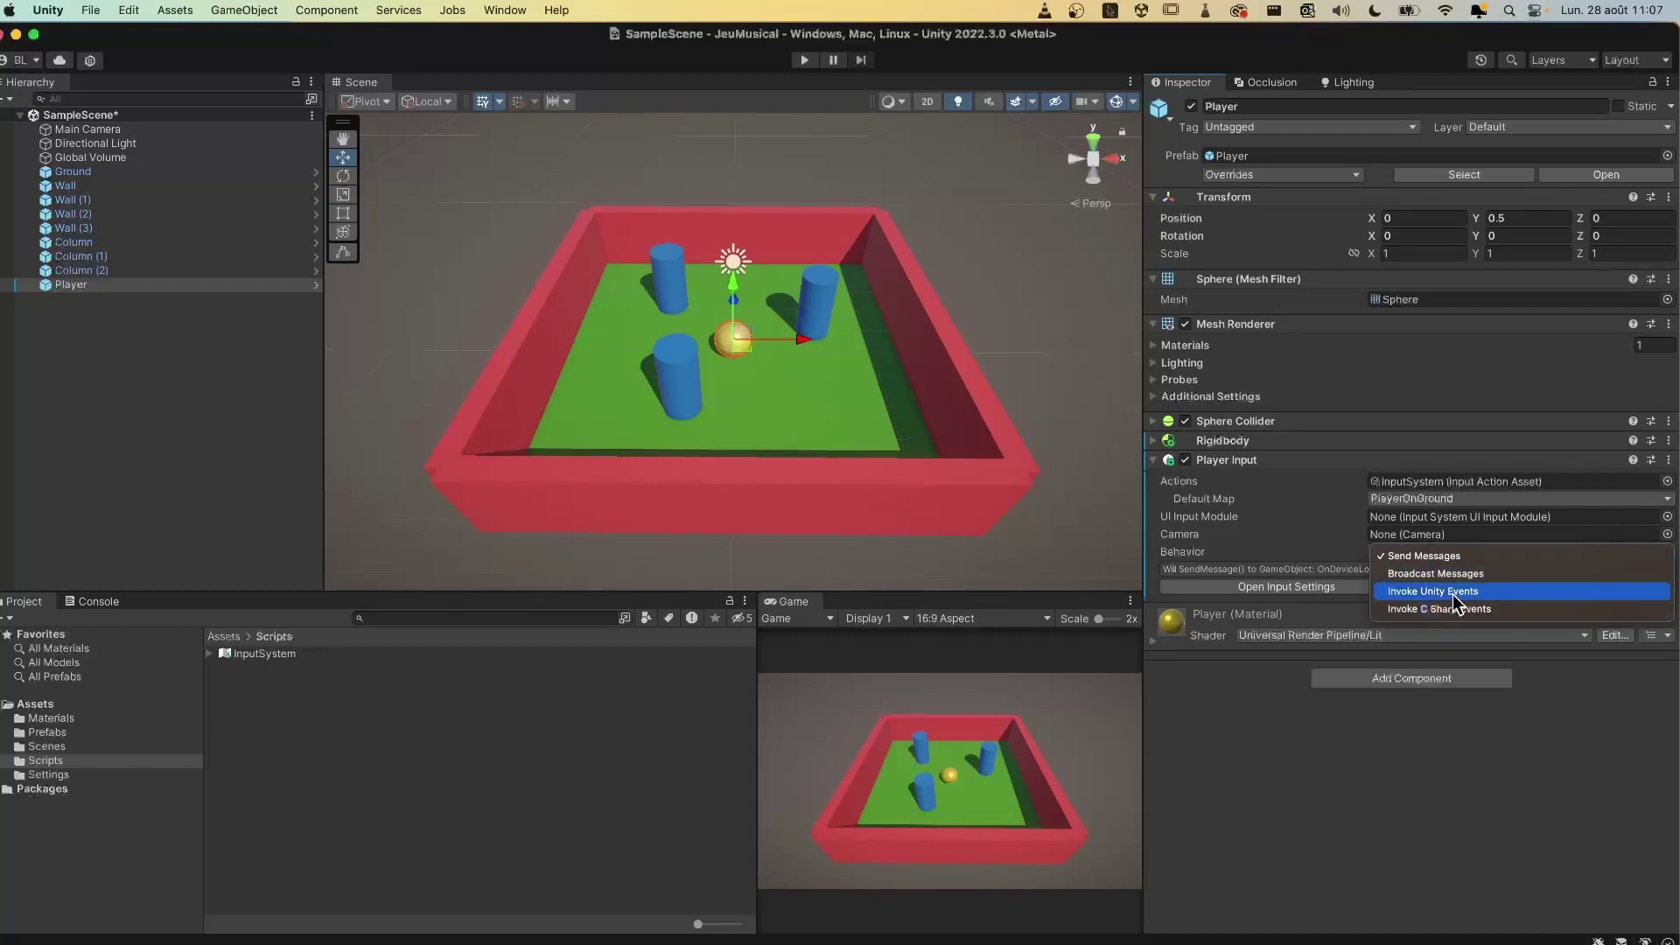
click(1456, 593)
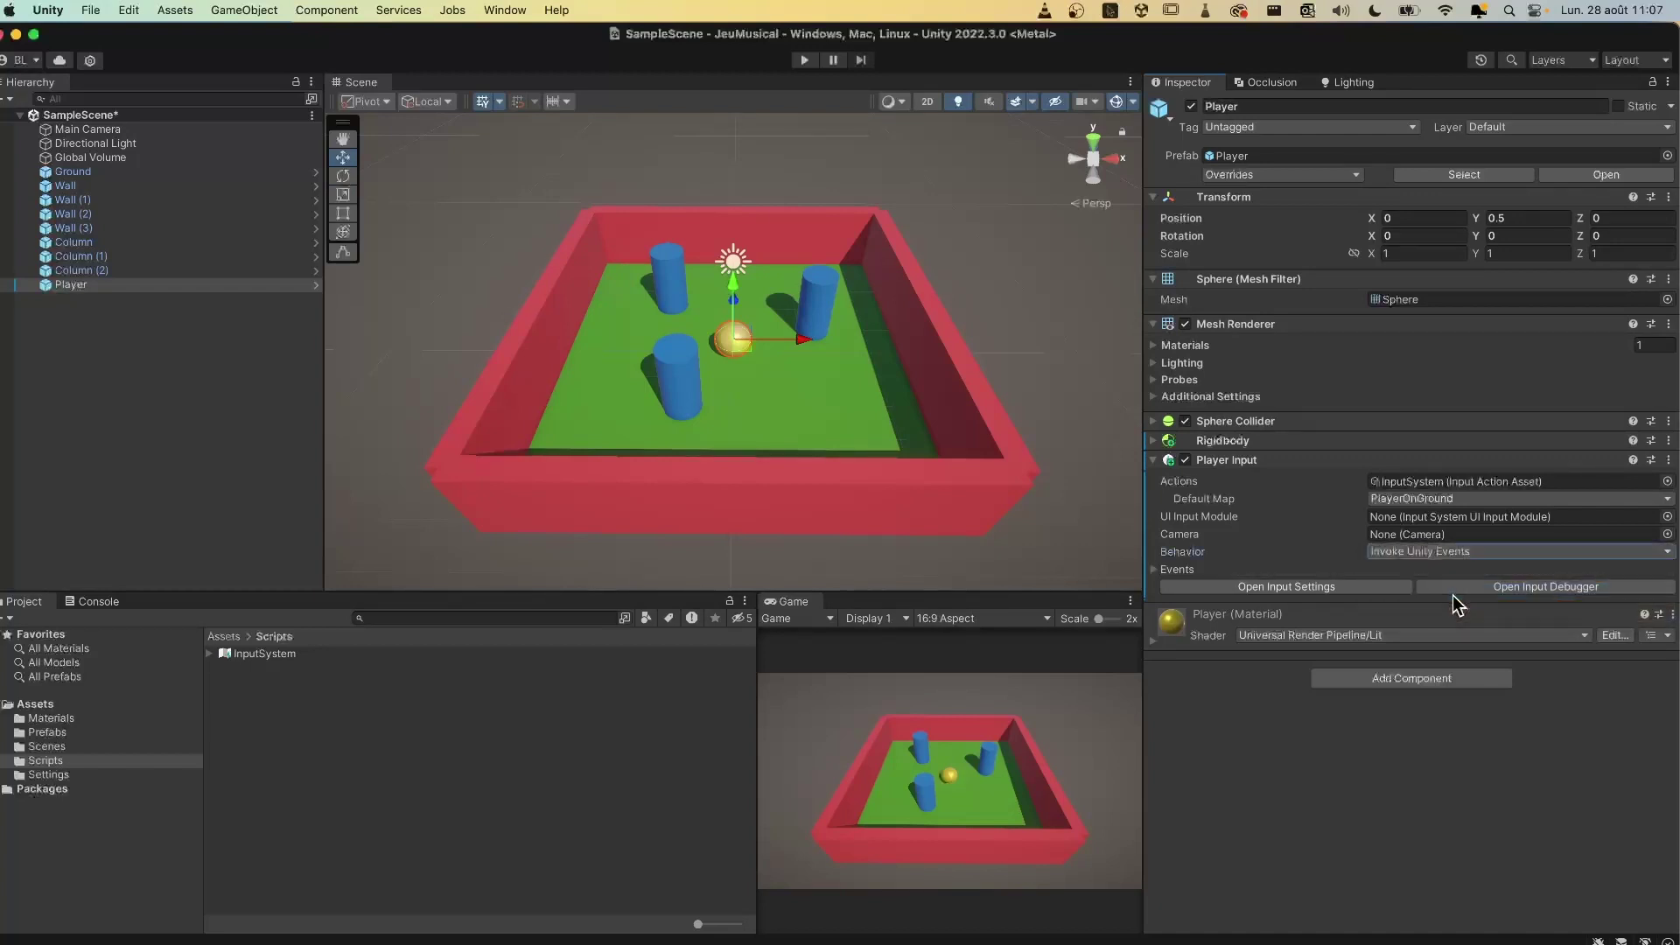
click(1155, 569)
scroll(1247, 591, down, 1)
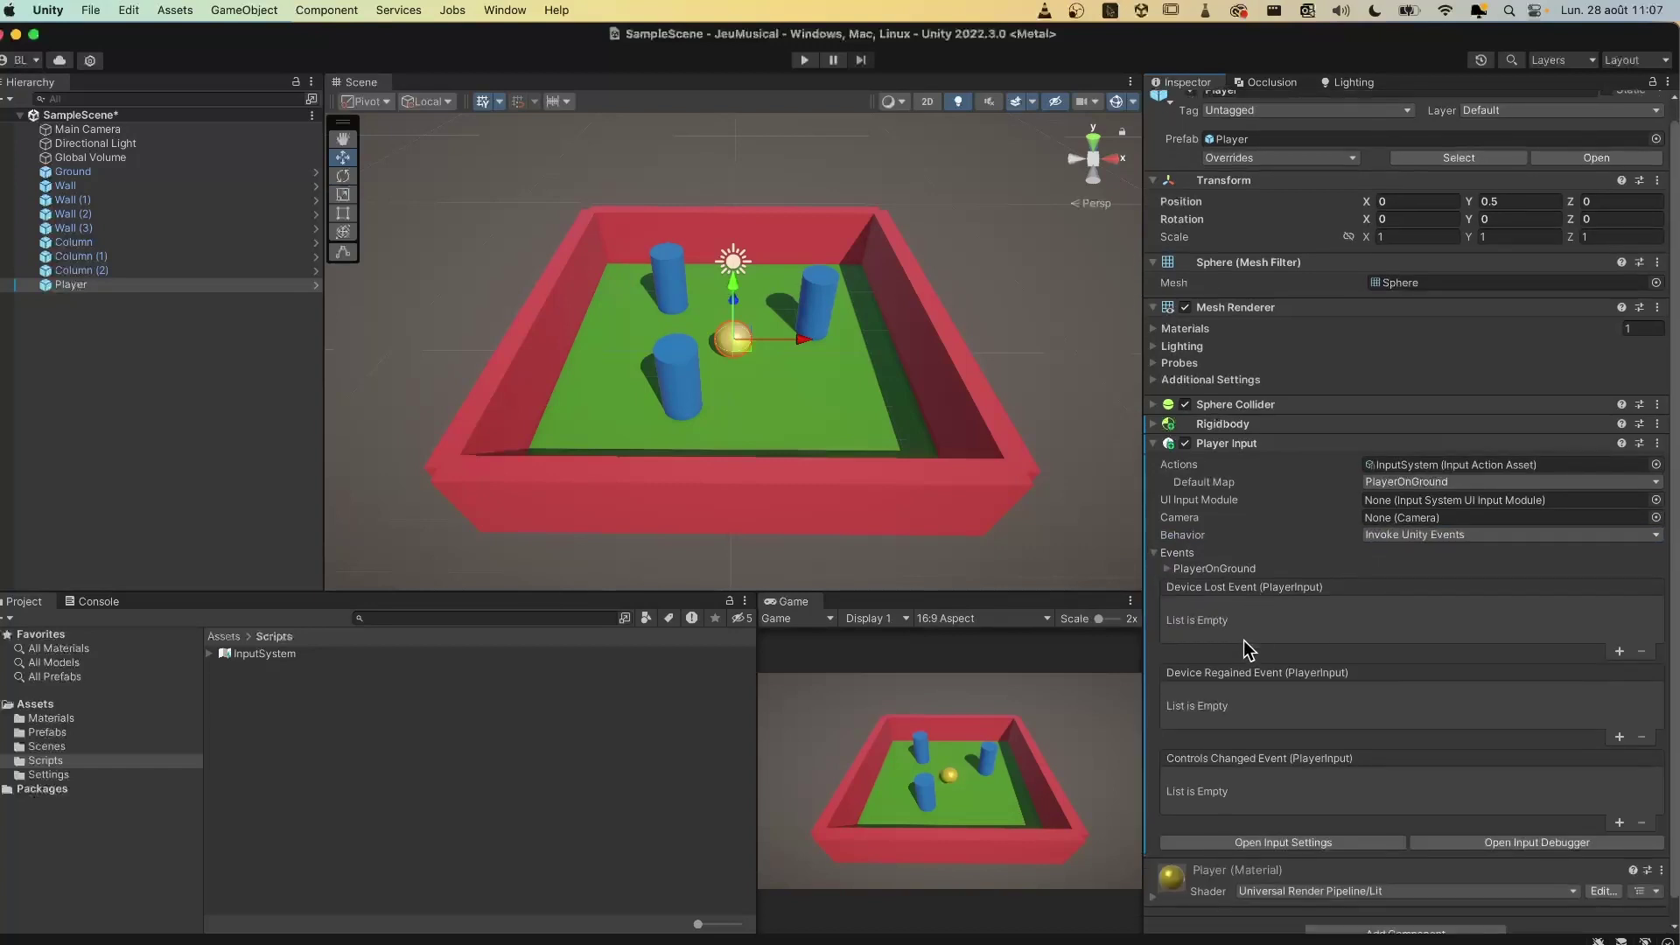
scroll(1248, 627, down, 1)
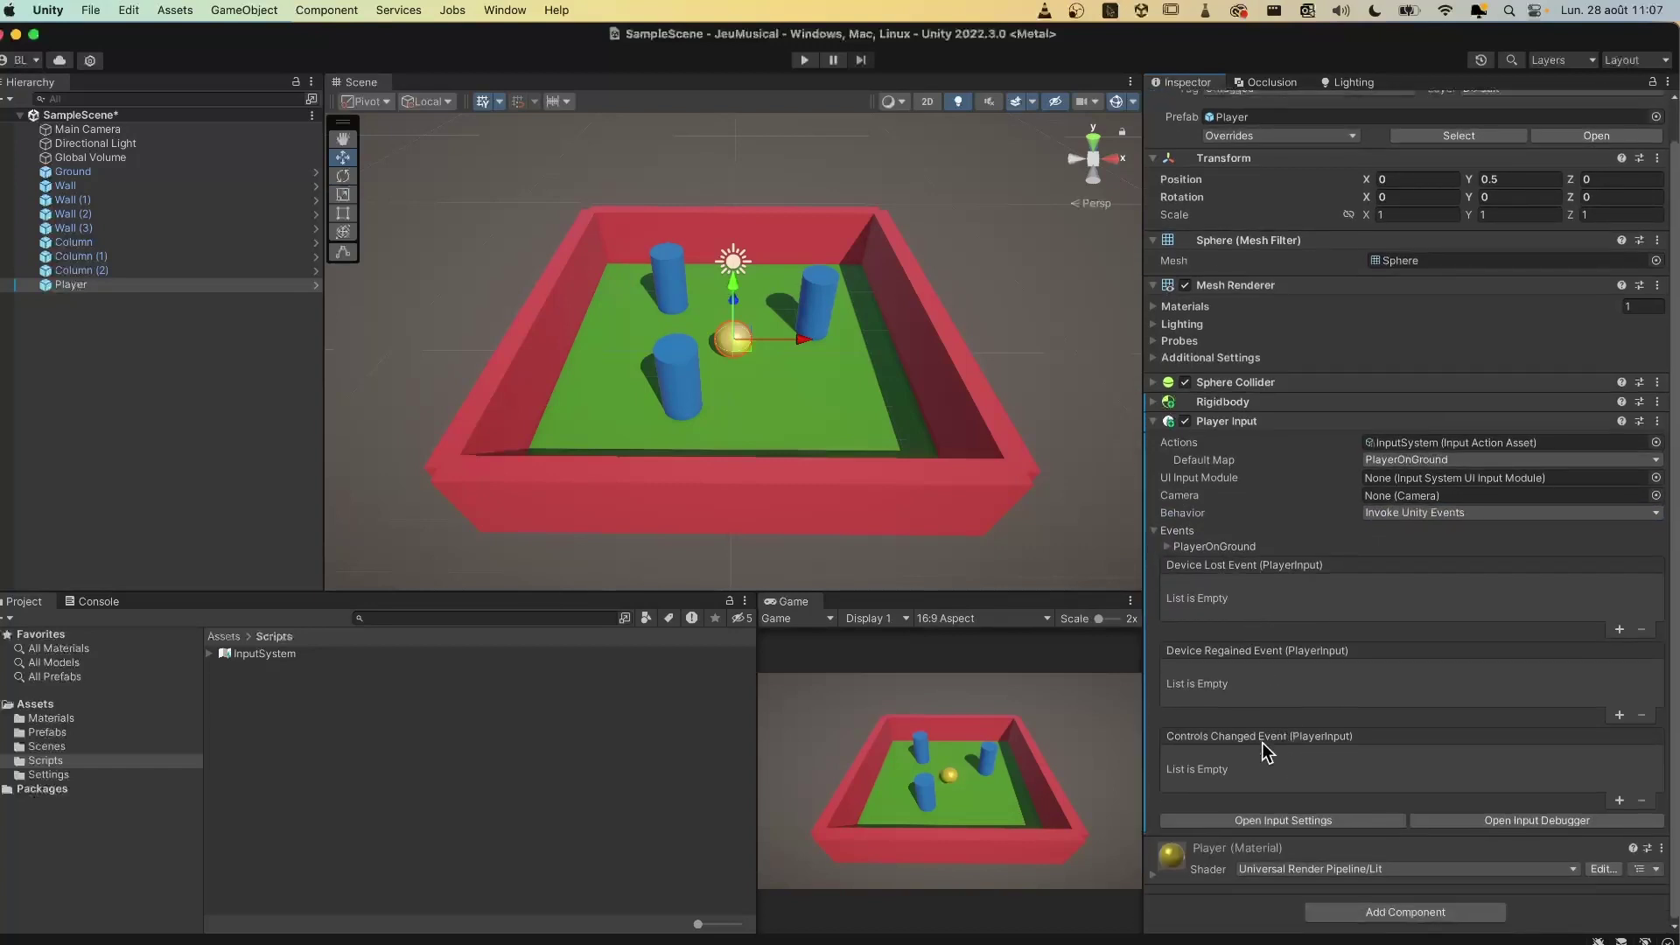
click(1155, 531)
click(1488, 555)
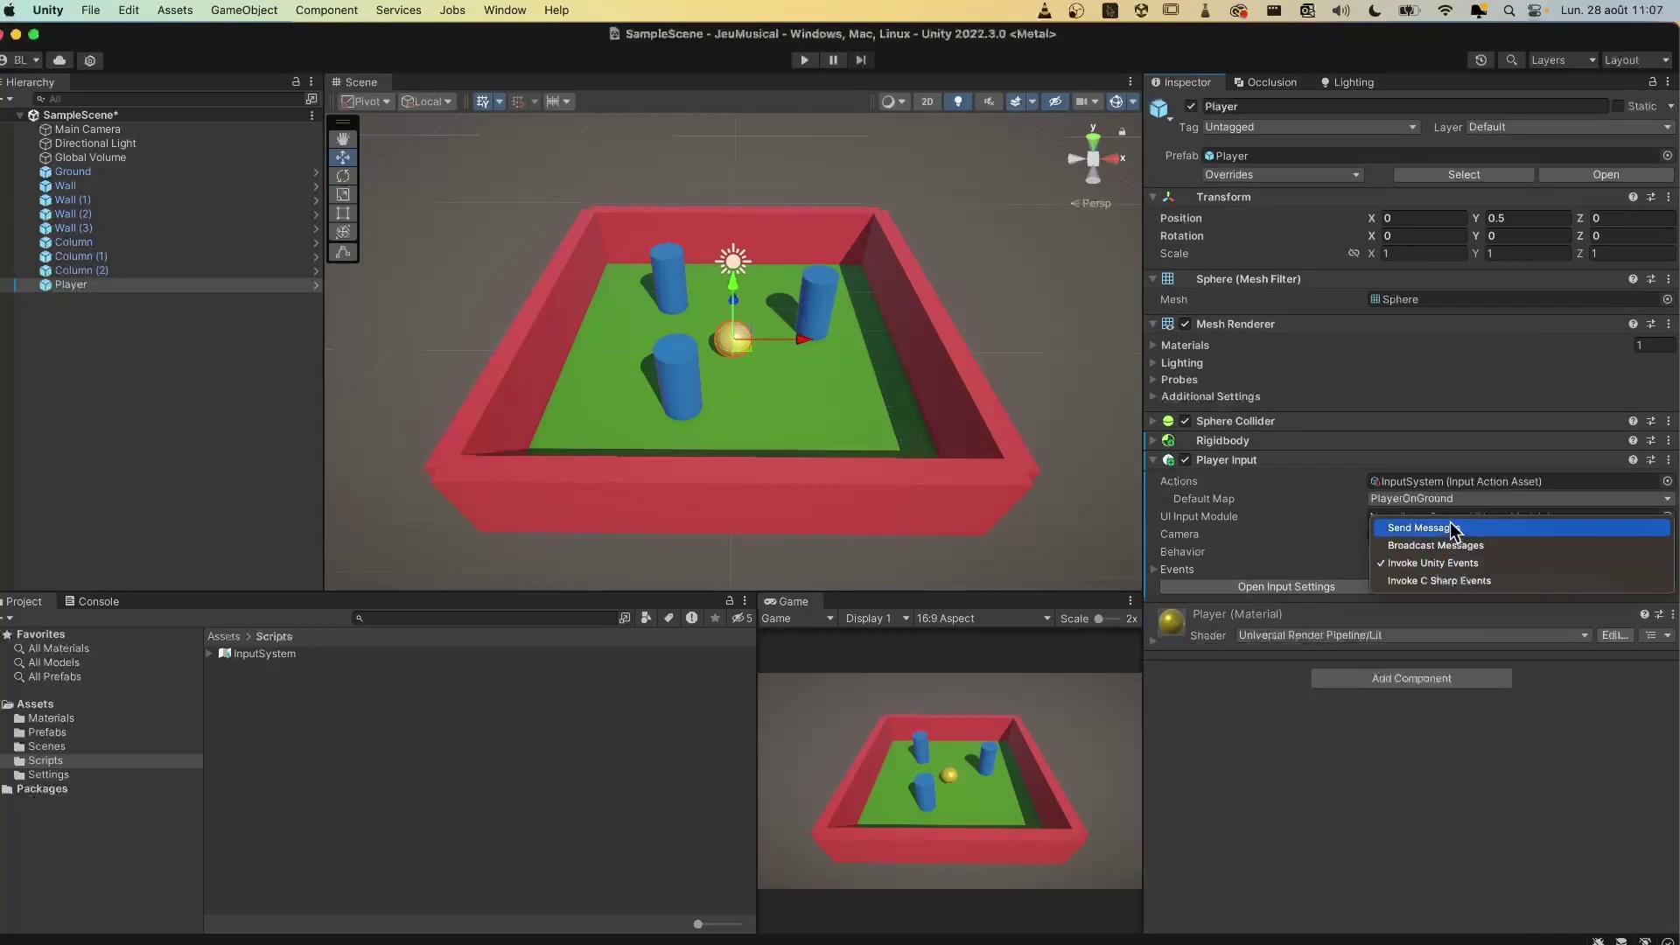
click(1453, 530)
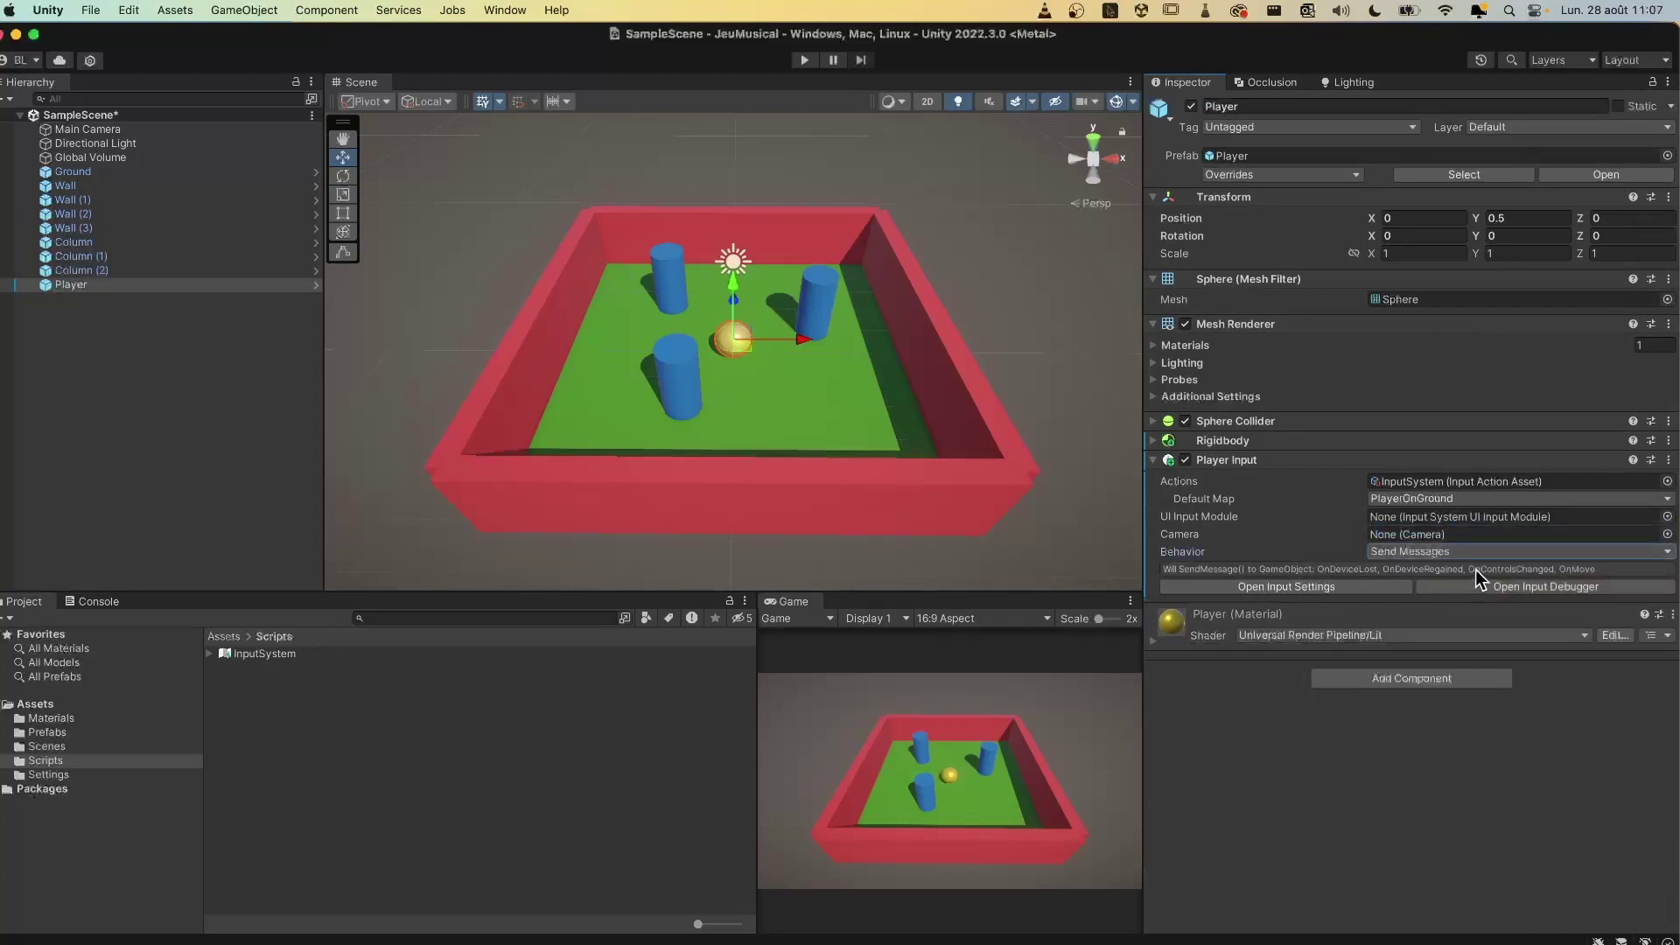
Step: Open the InputSystem actions asset for review, close it and reselect the Player
double_click(261, 656)
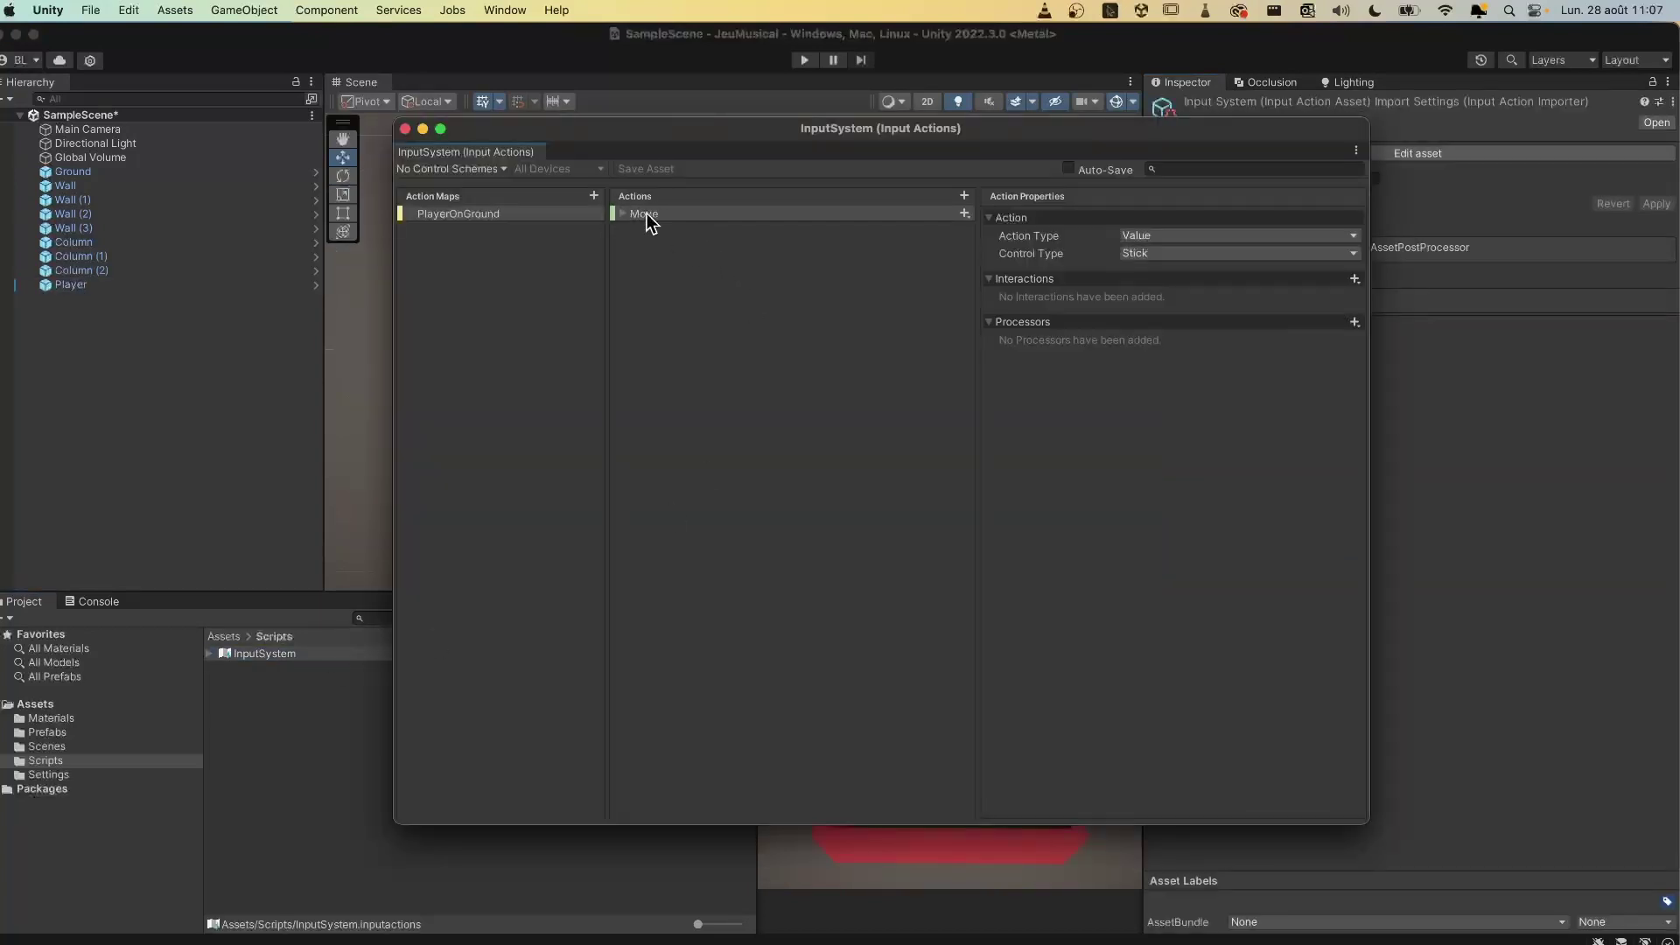
click(404, 128)
click(150, 285)
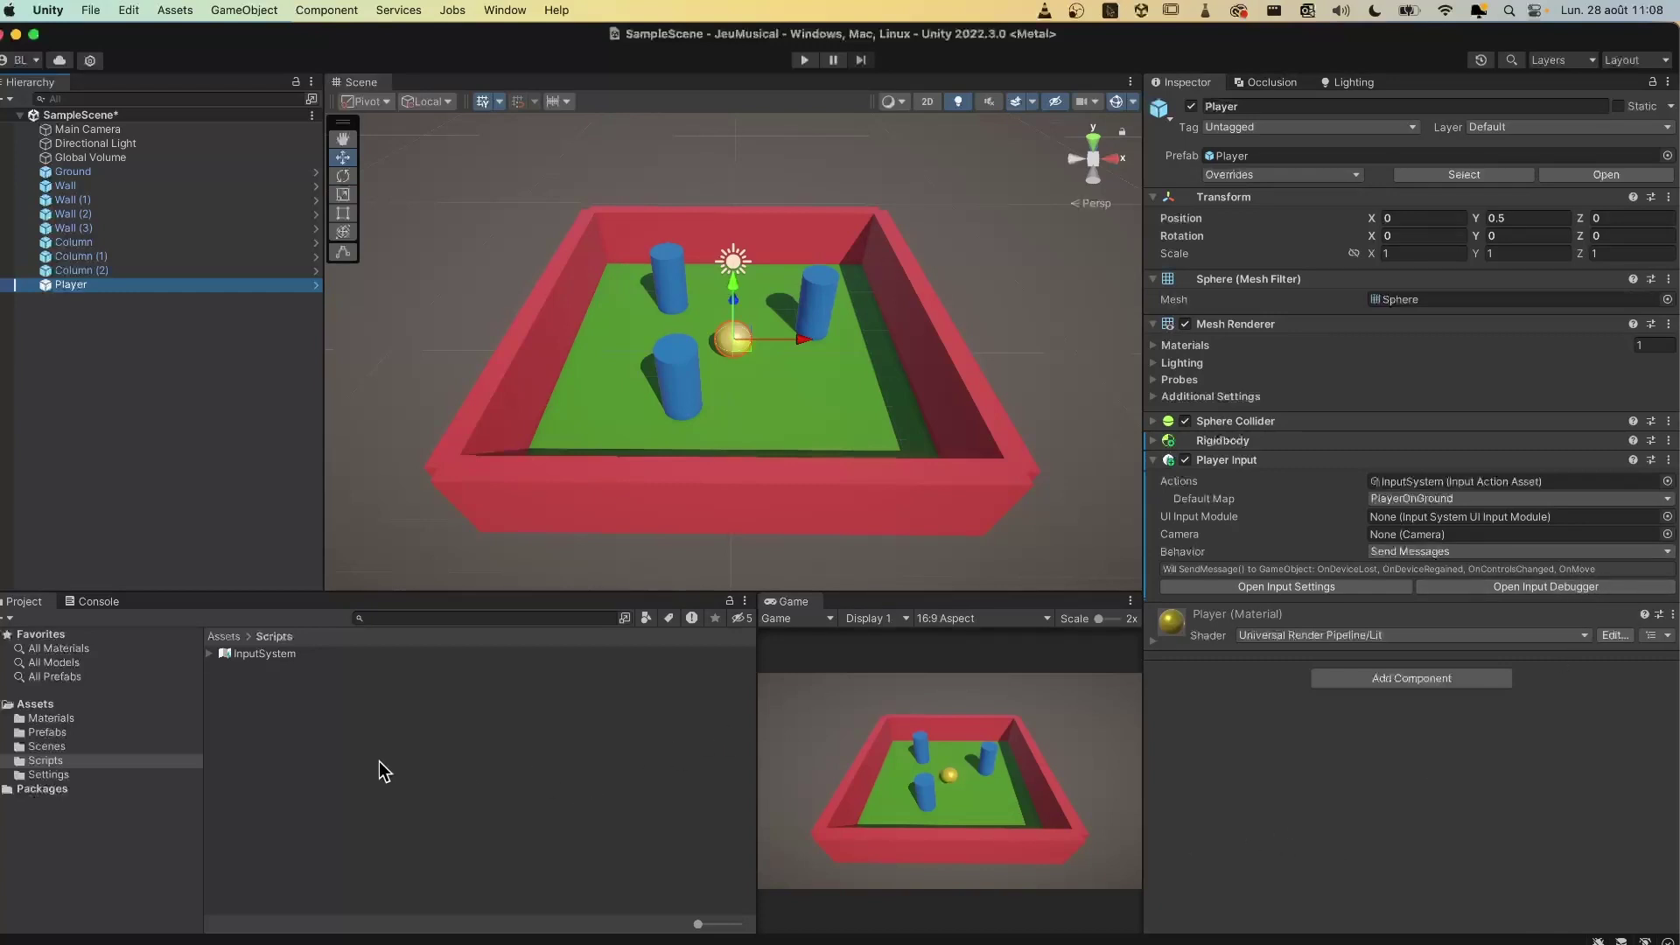
Step: Create a C# script named PlayerController in Scripts and open it in VS Code
right_click(280, 720)
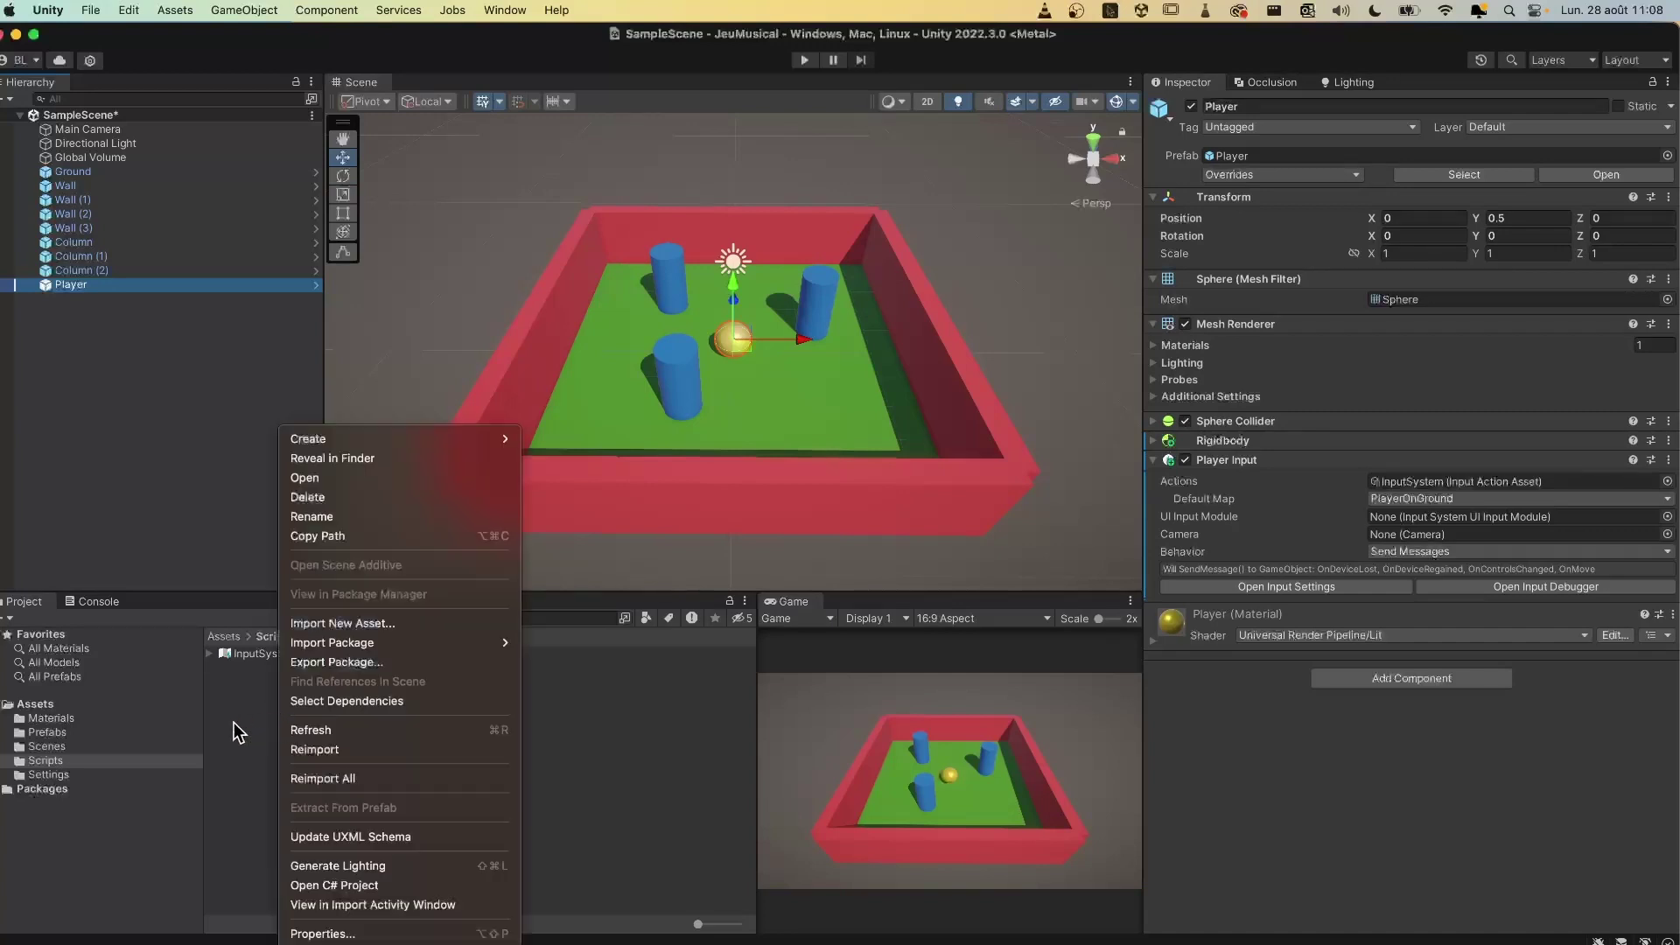
mouse_move(385, 437)
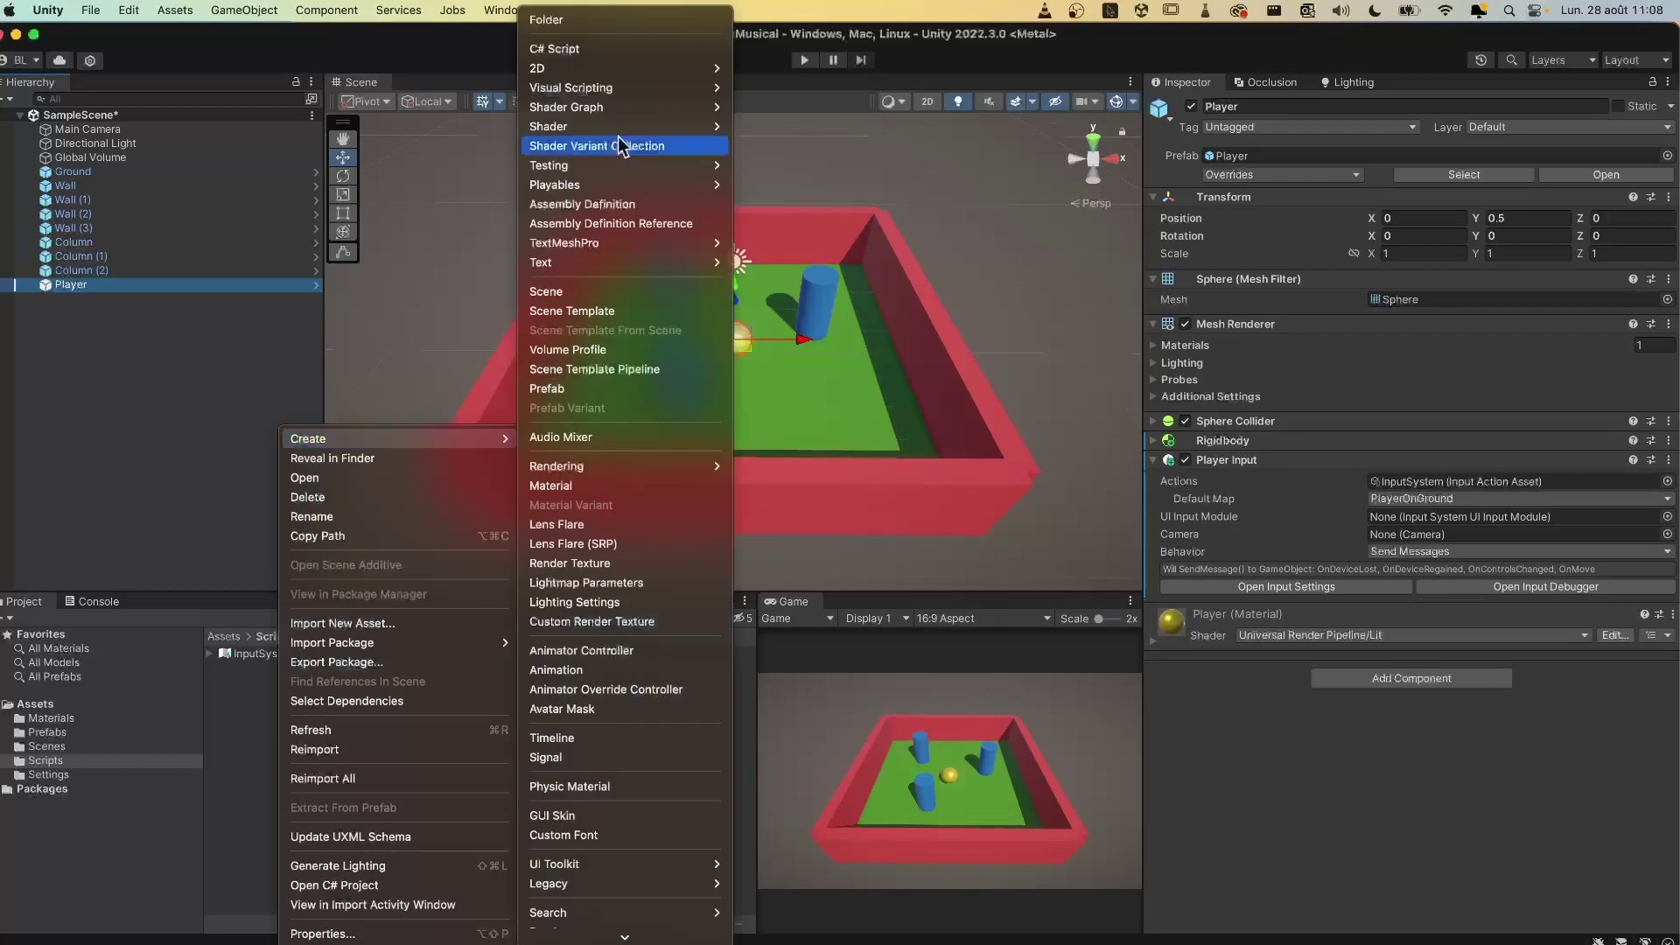
click(619, 50)
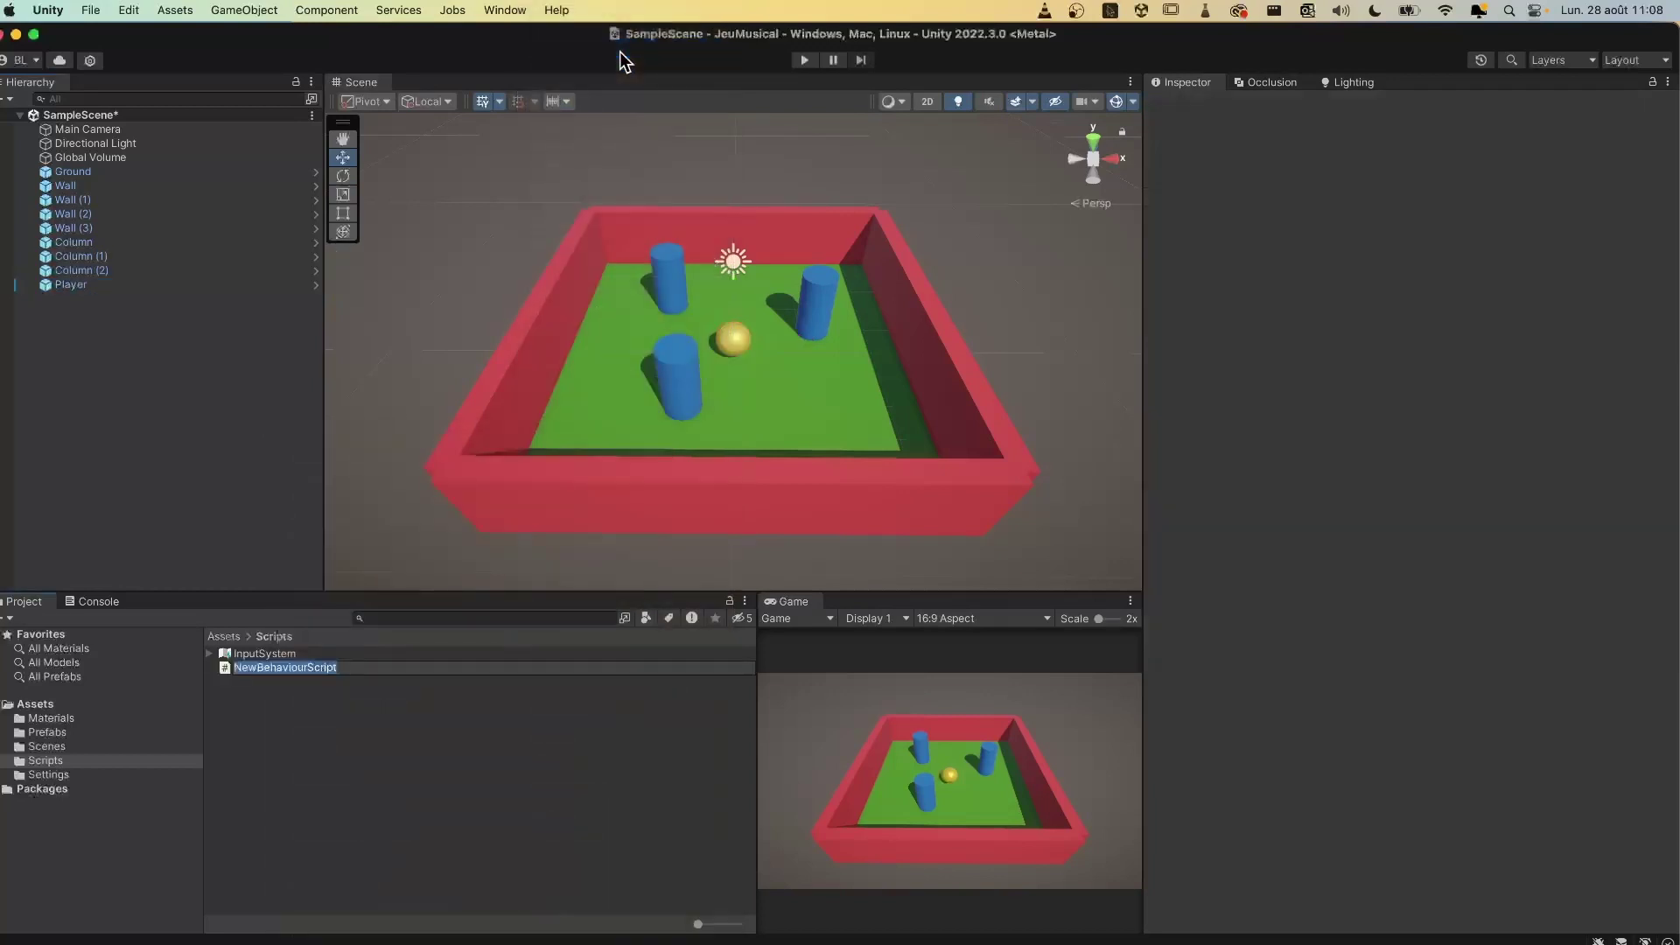
text(Player)
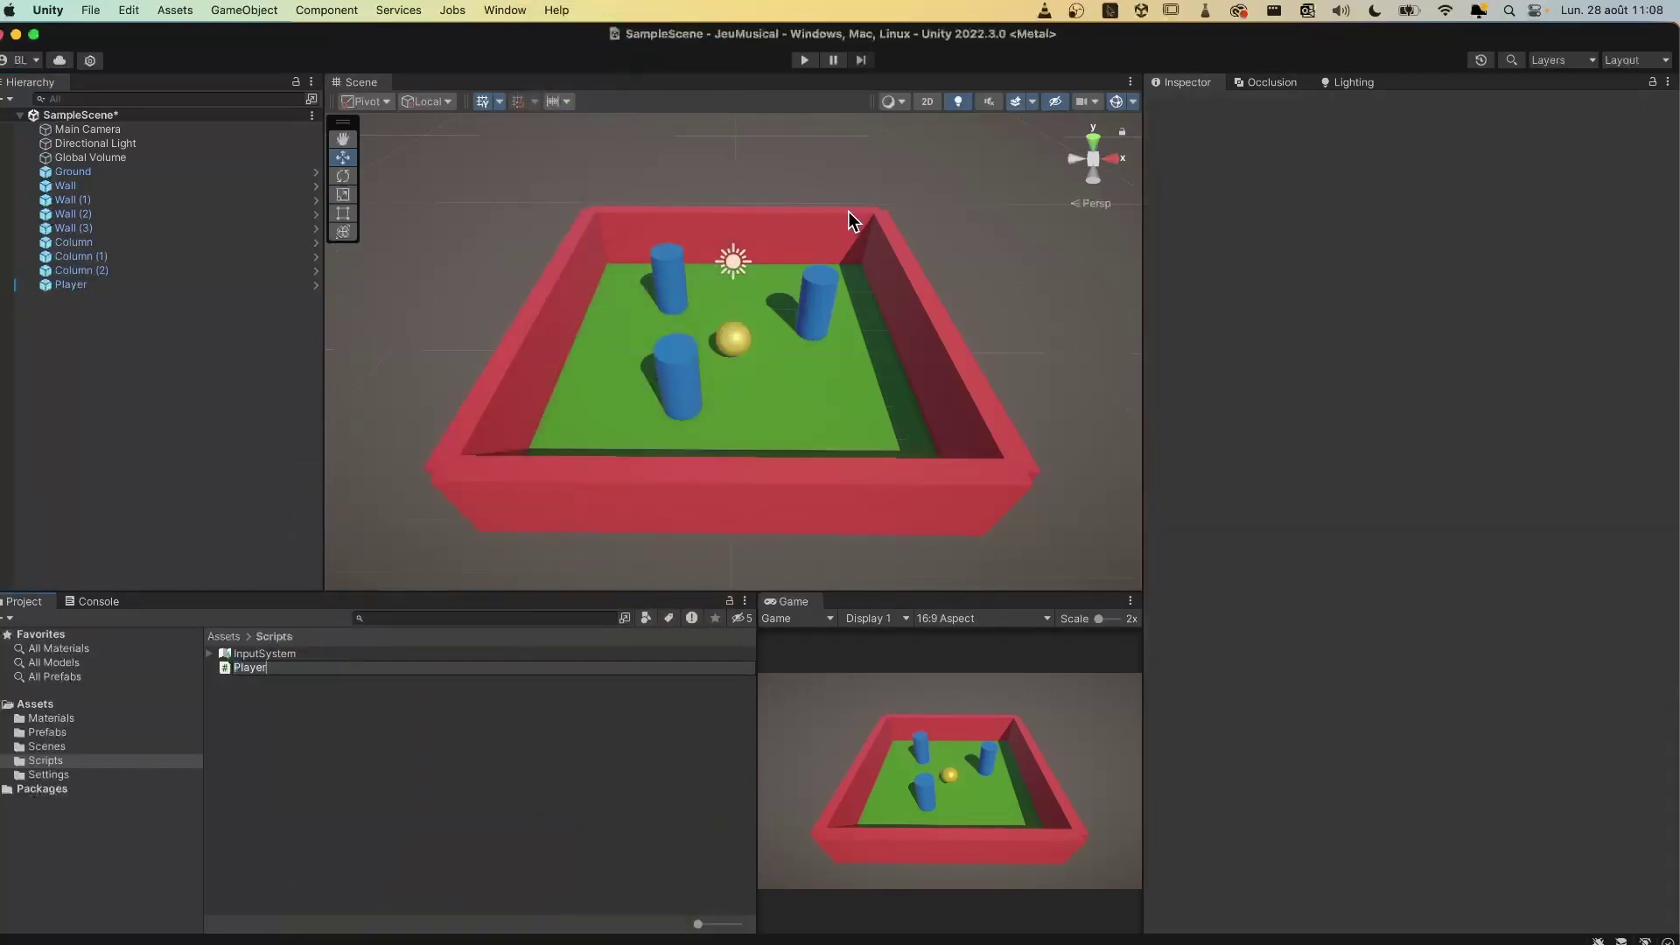
text(Control)
text(ler)
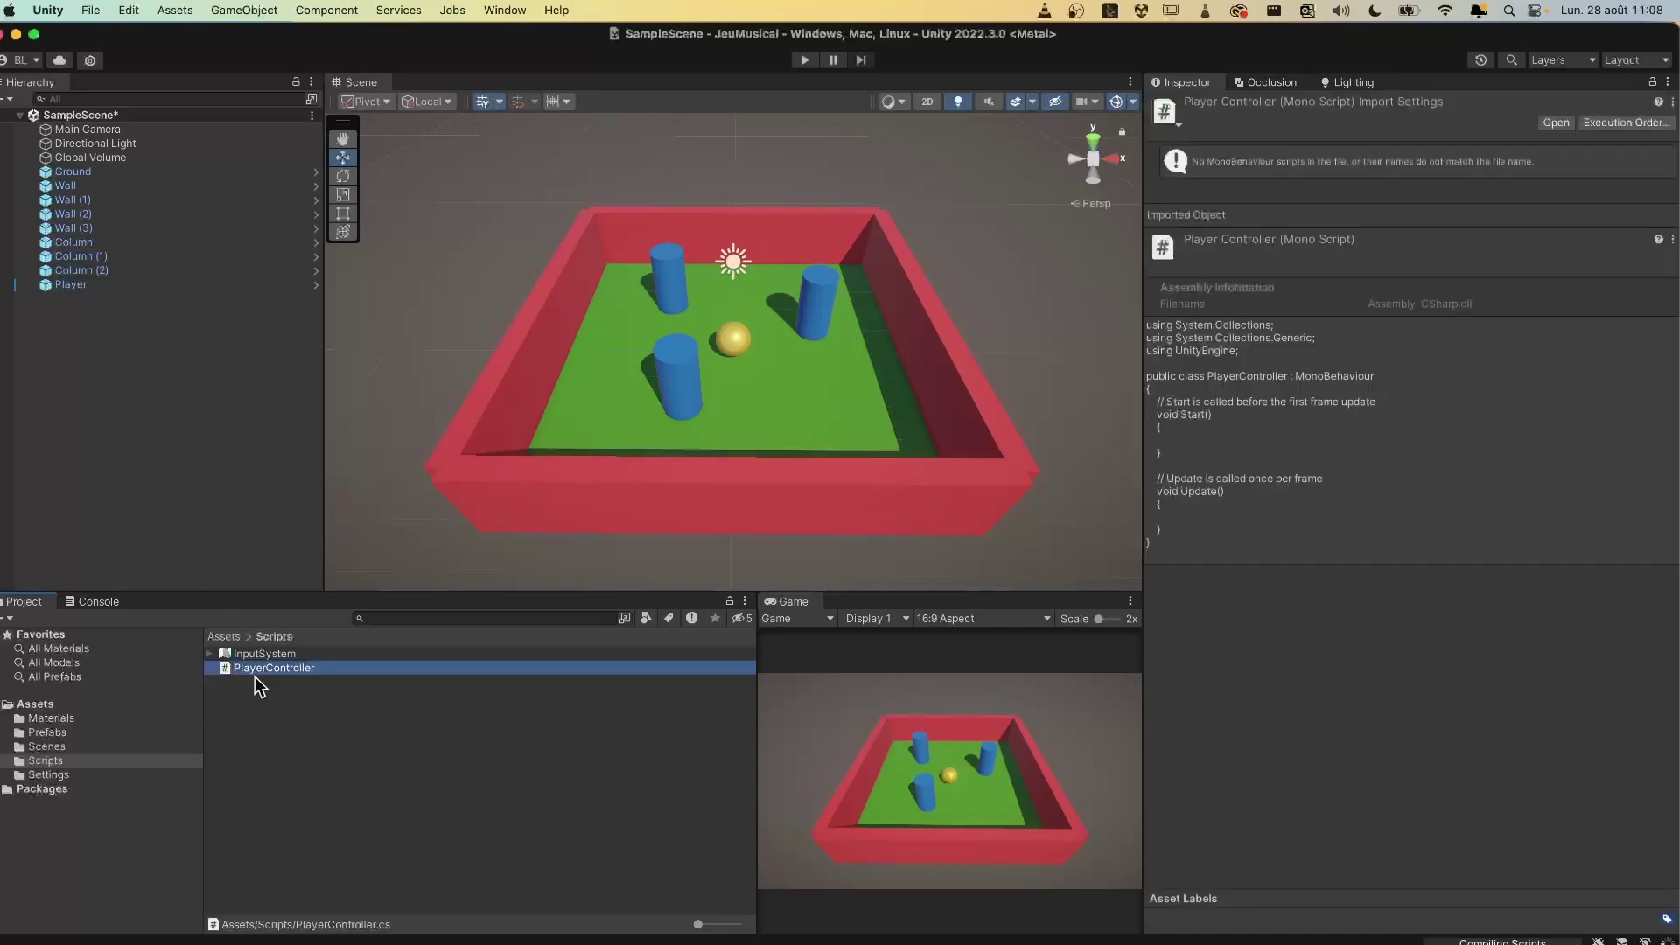
double_click(254, 670)
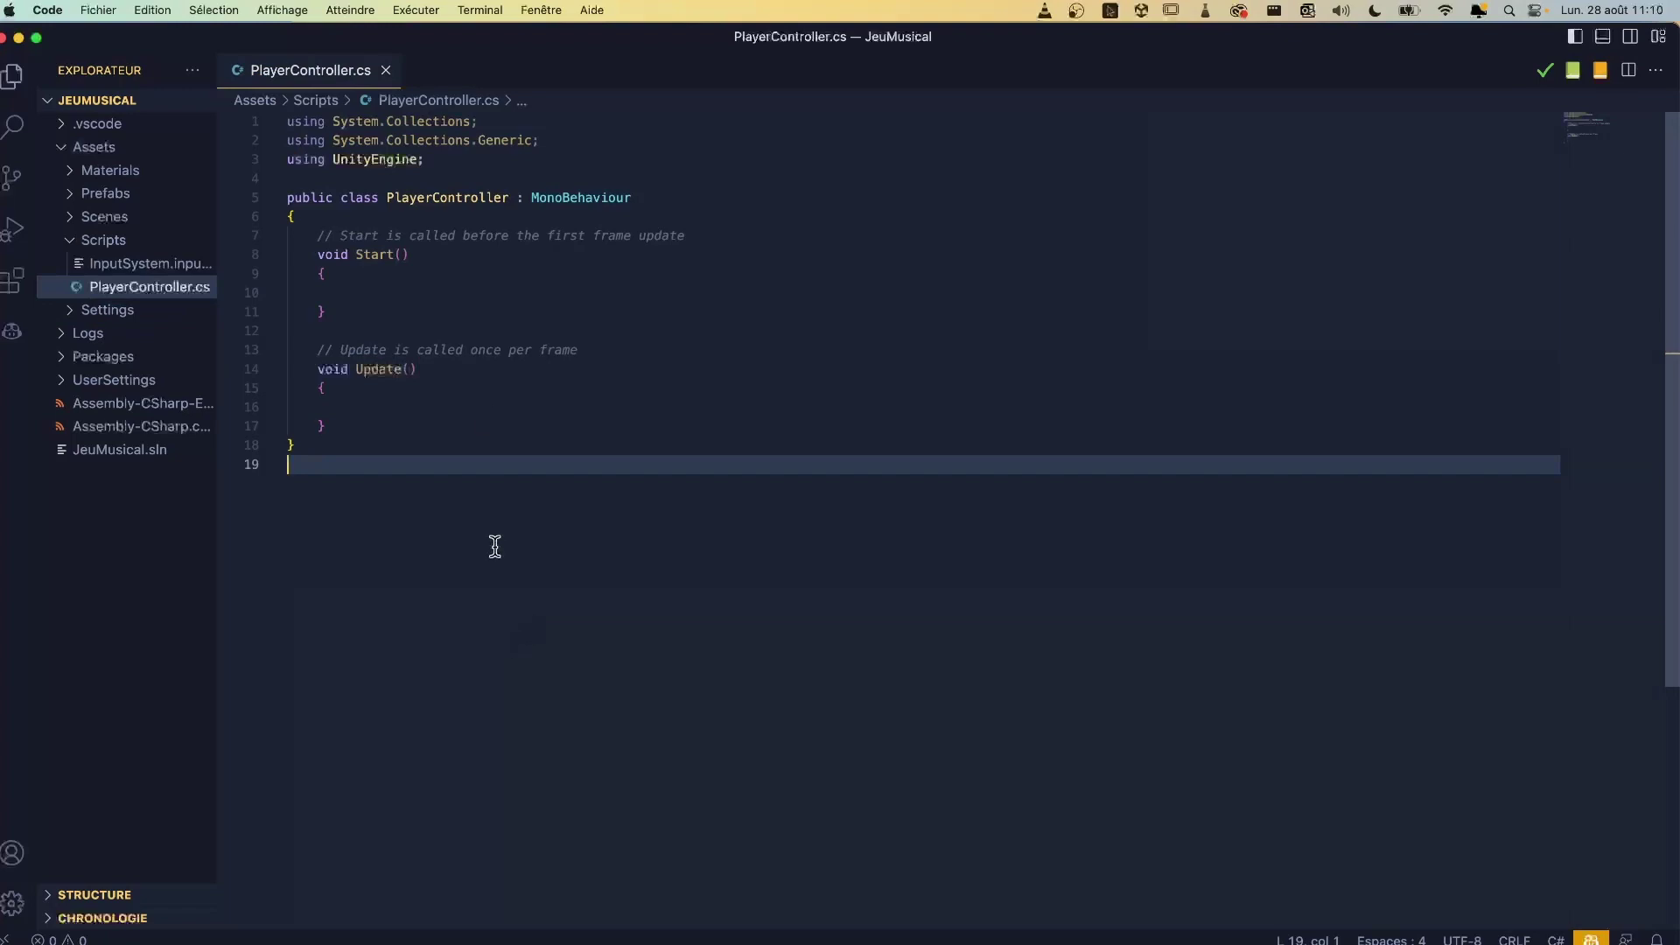
Step: Add 'using UnityEngine.InputSystem;' below 'using UnityEngine;' with IntelliSense completion
click(448, 157)
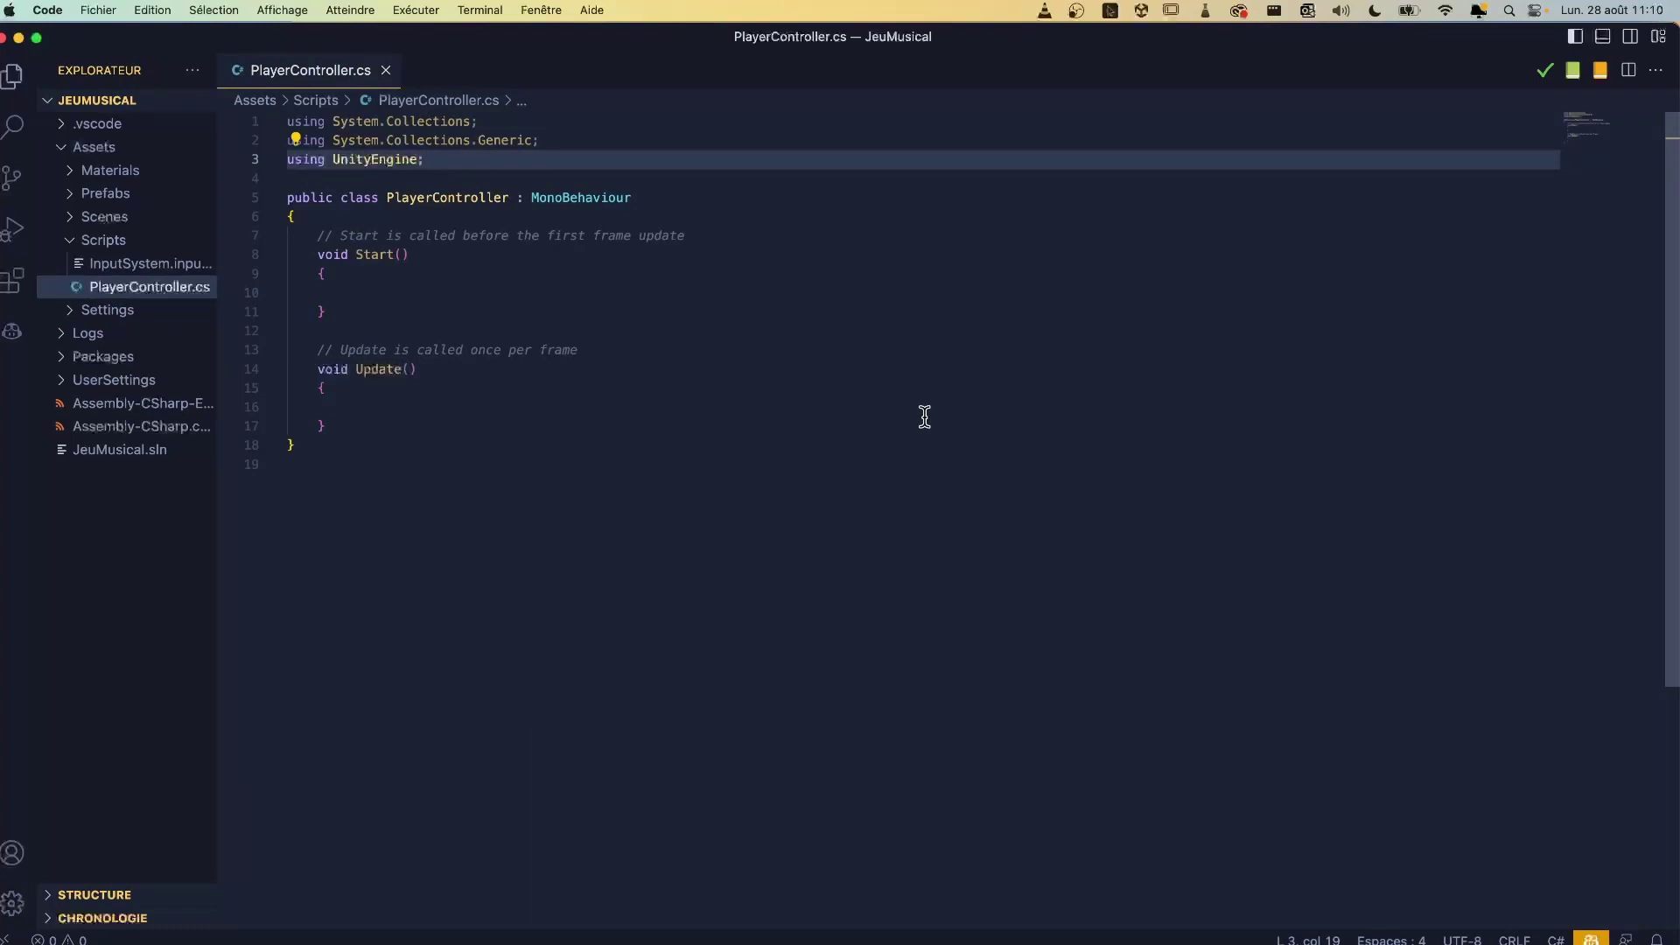
key(Return)
text(un)
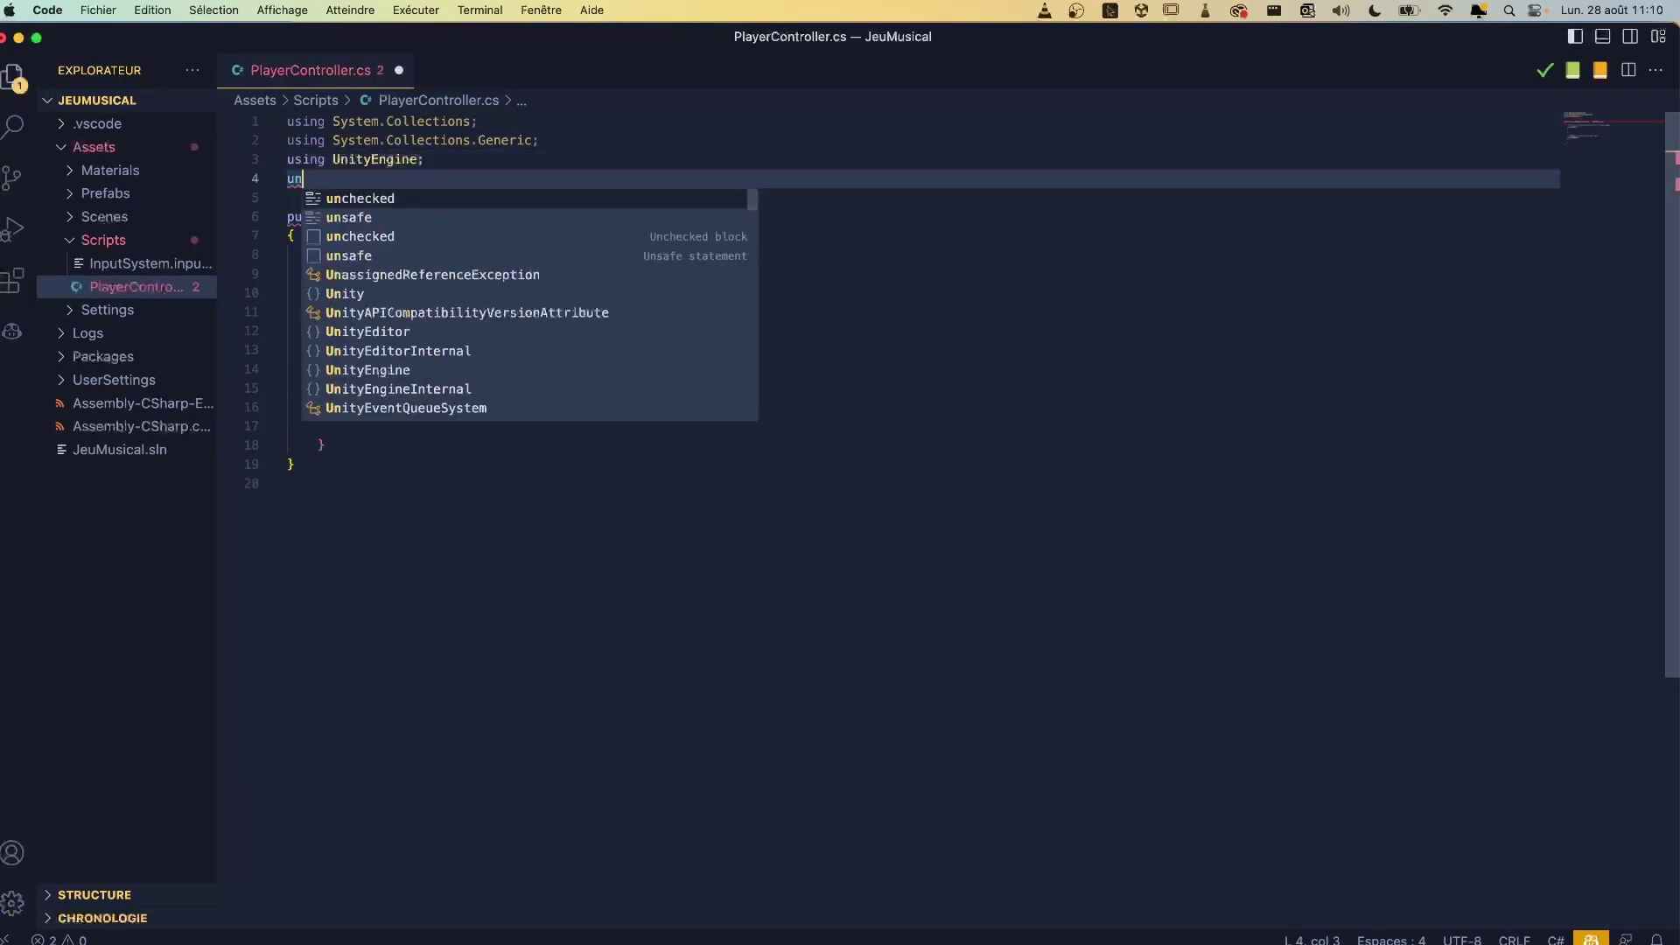
text(sing )
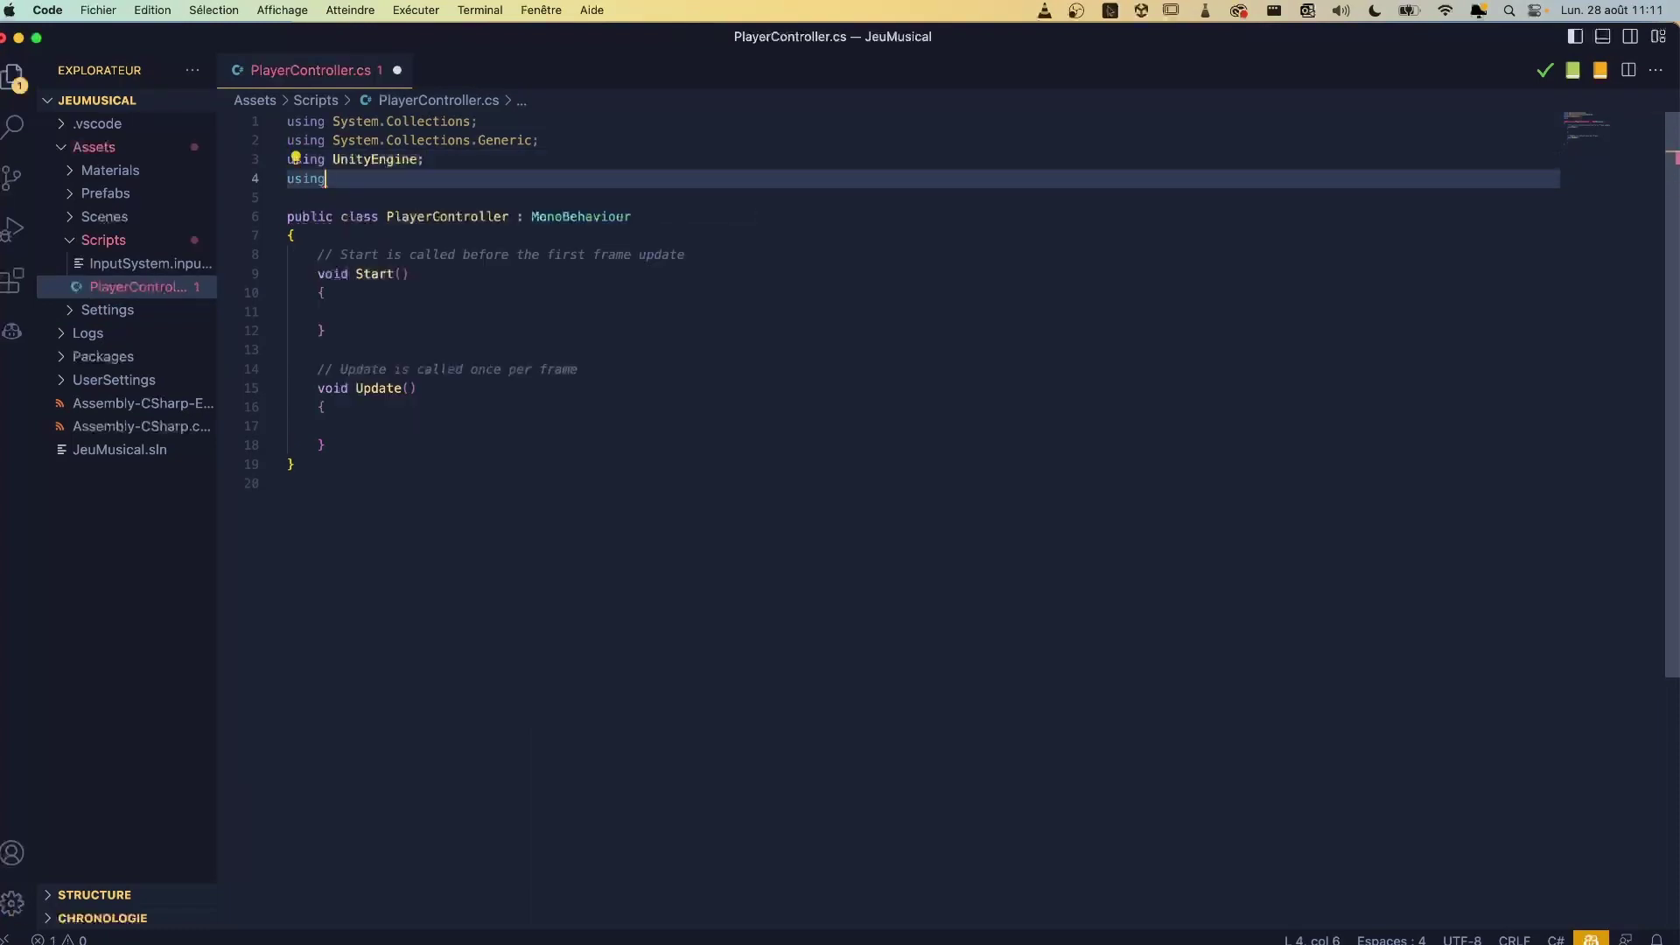
text(Uni)
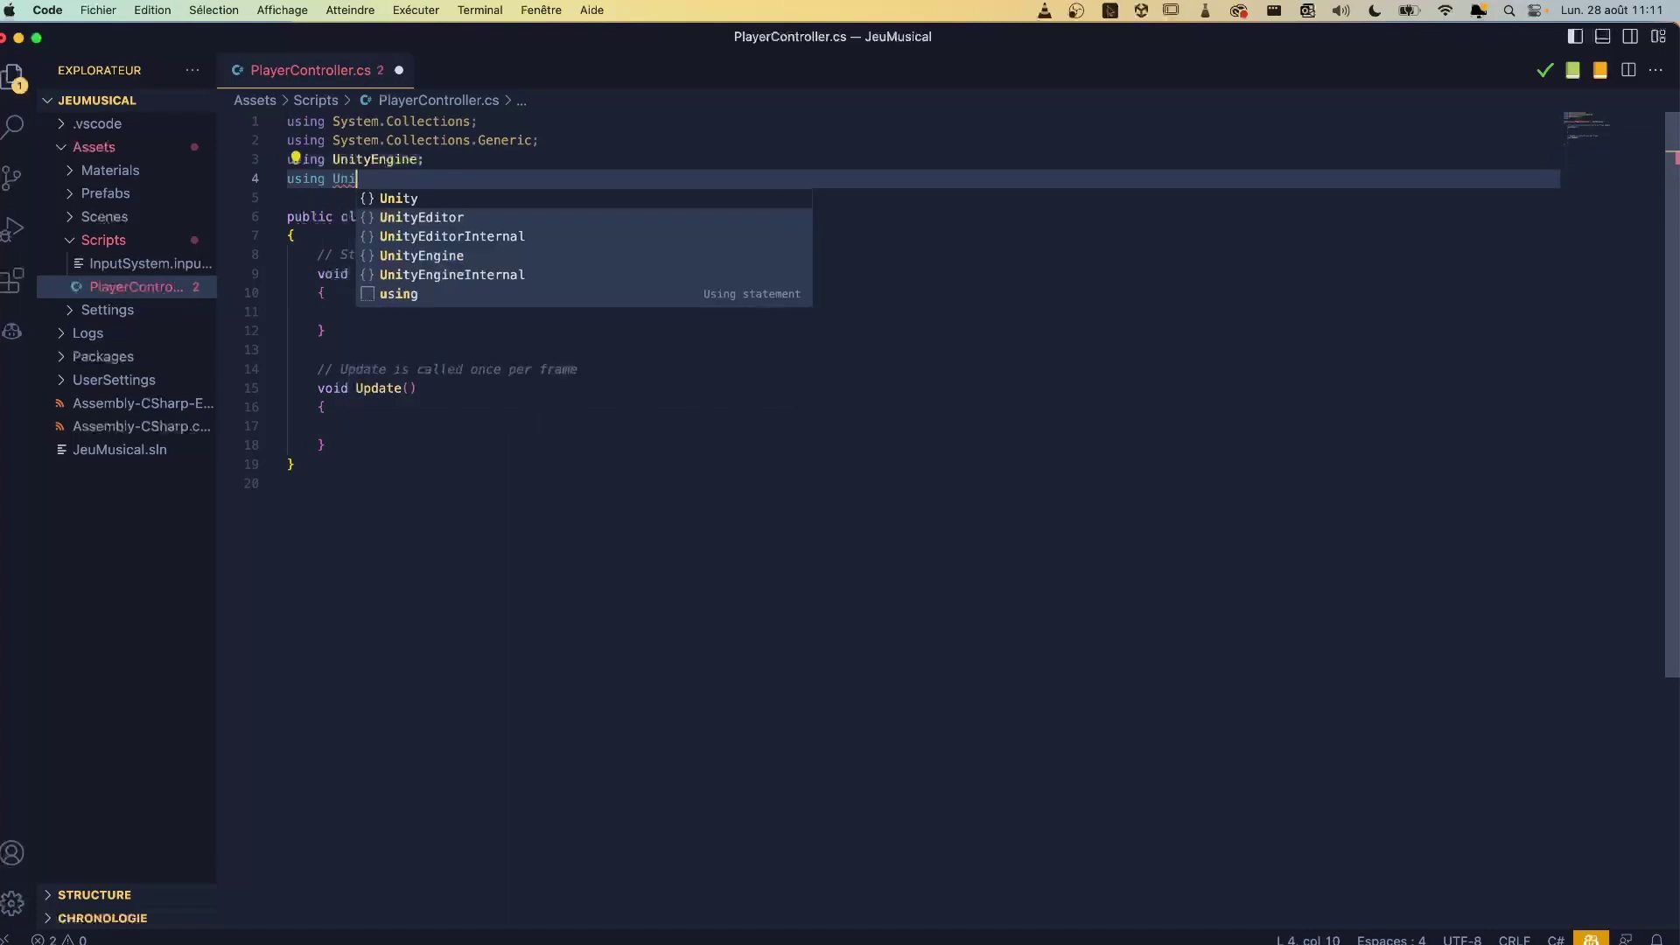
key(Up)
key(Return)
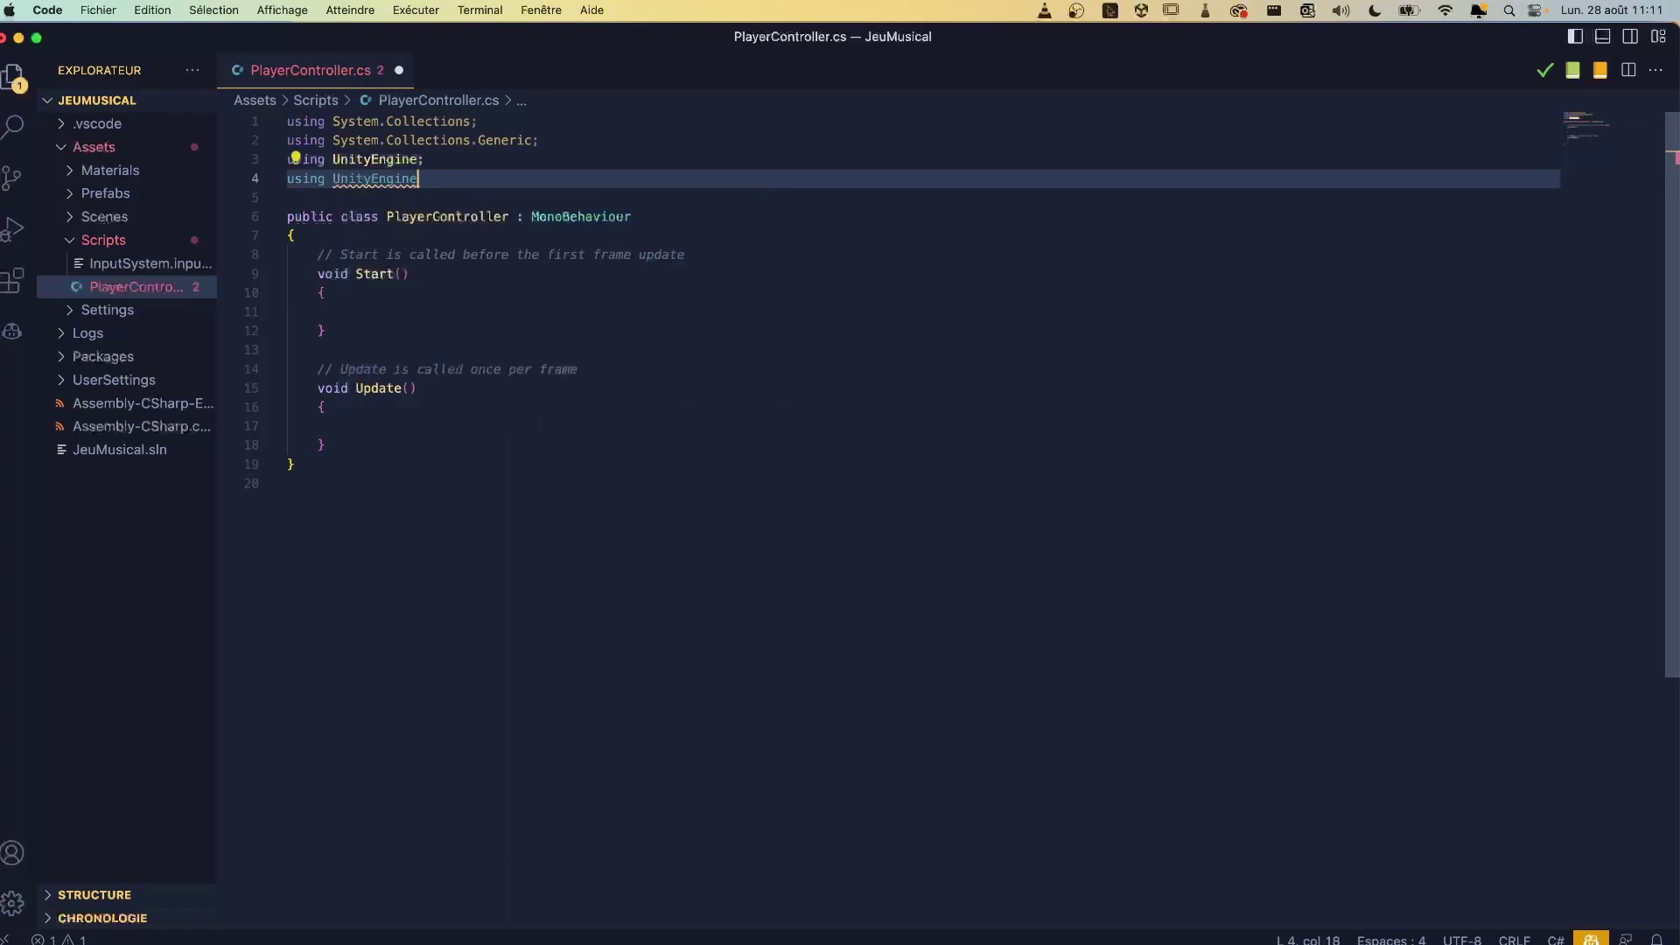
text(.i)
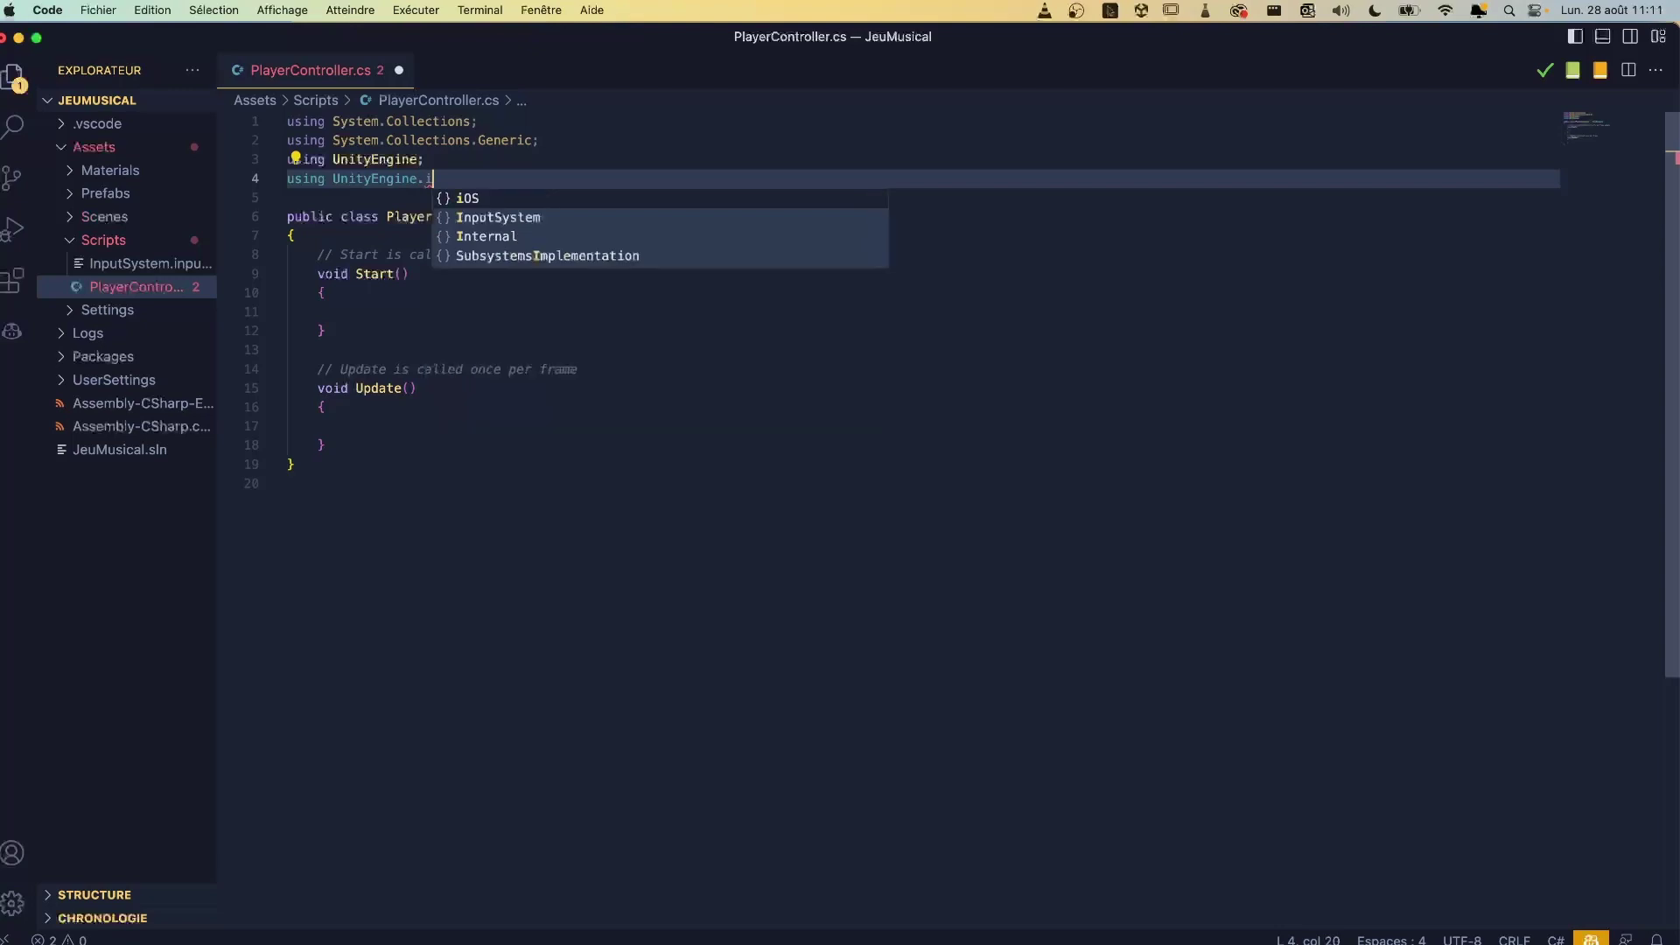
text(n)
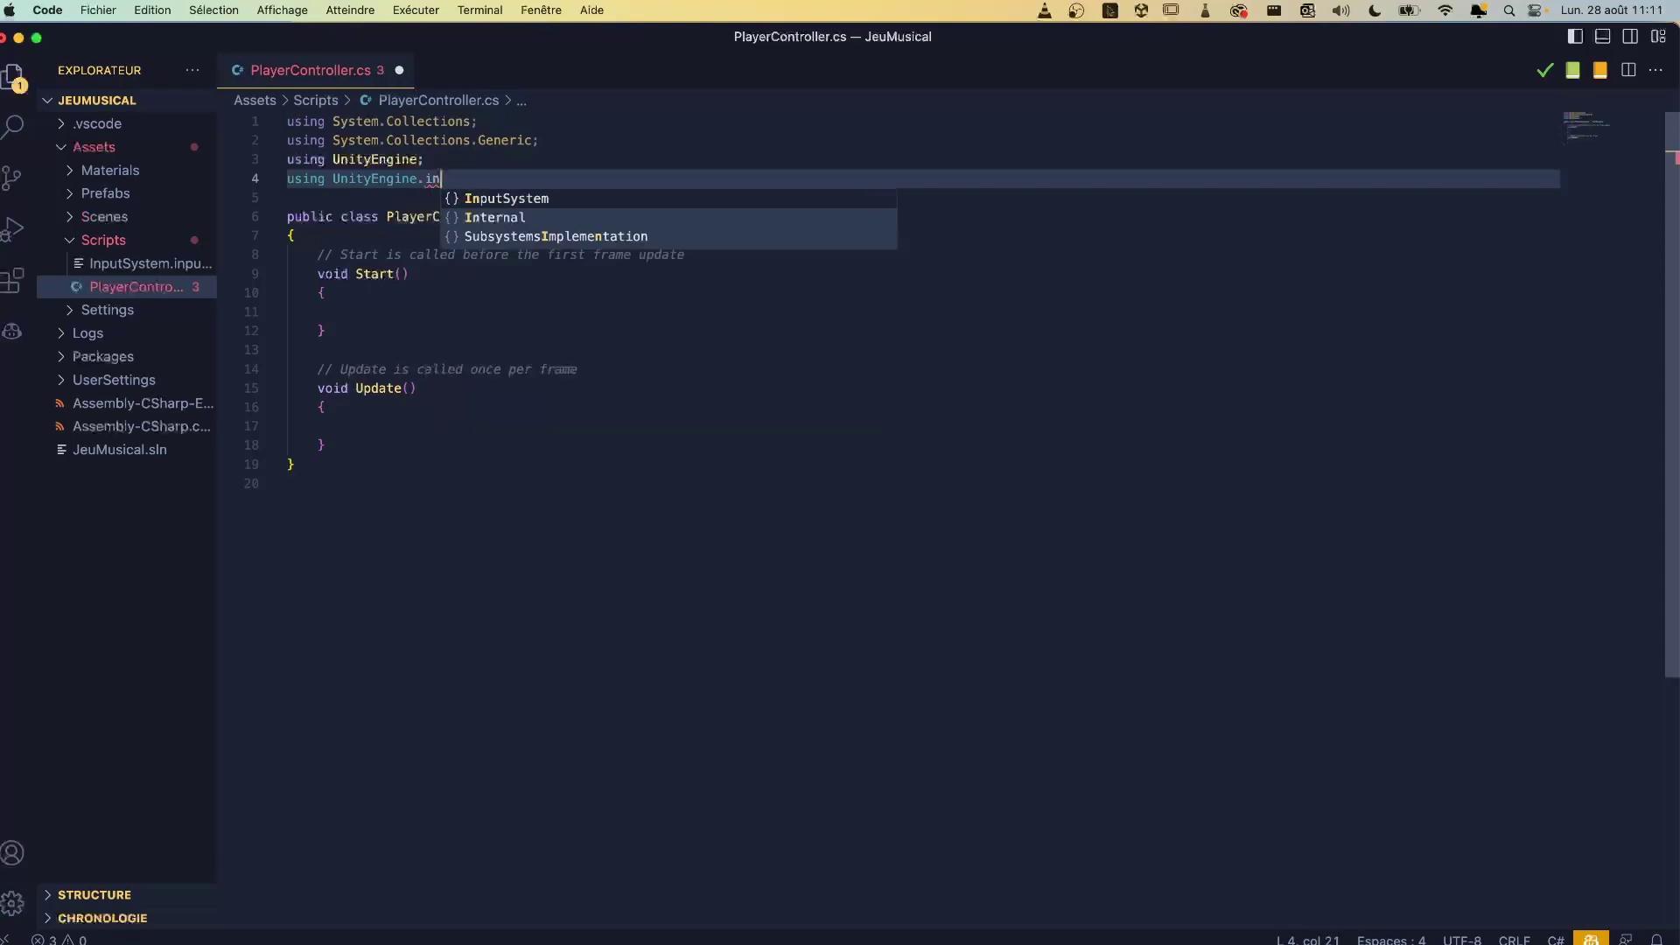
key(Return)
text(;)
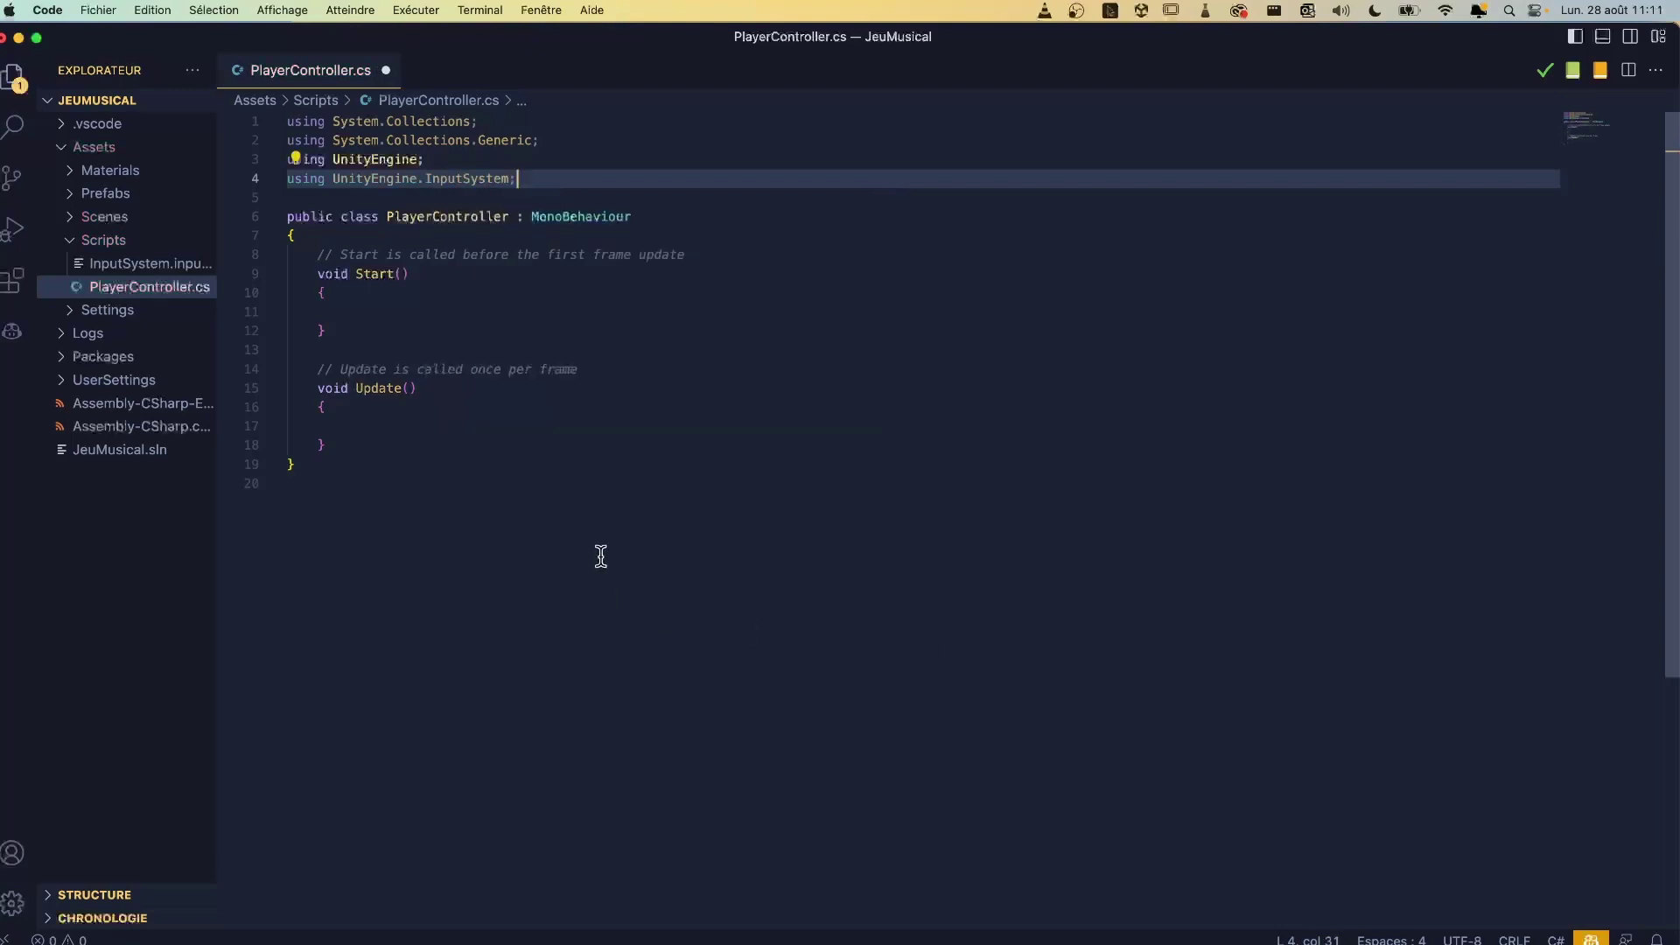
Step: Select the MonoBehaviour base class name, then place the cursor at the end of Update
click(538, 388)
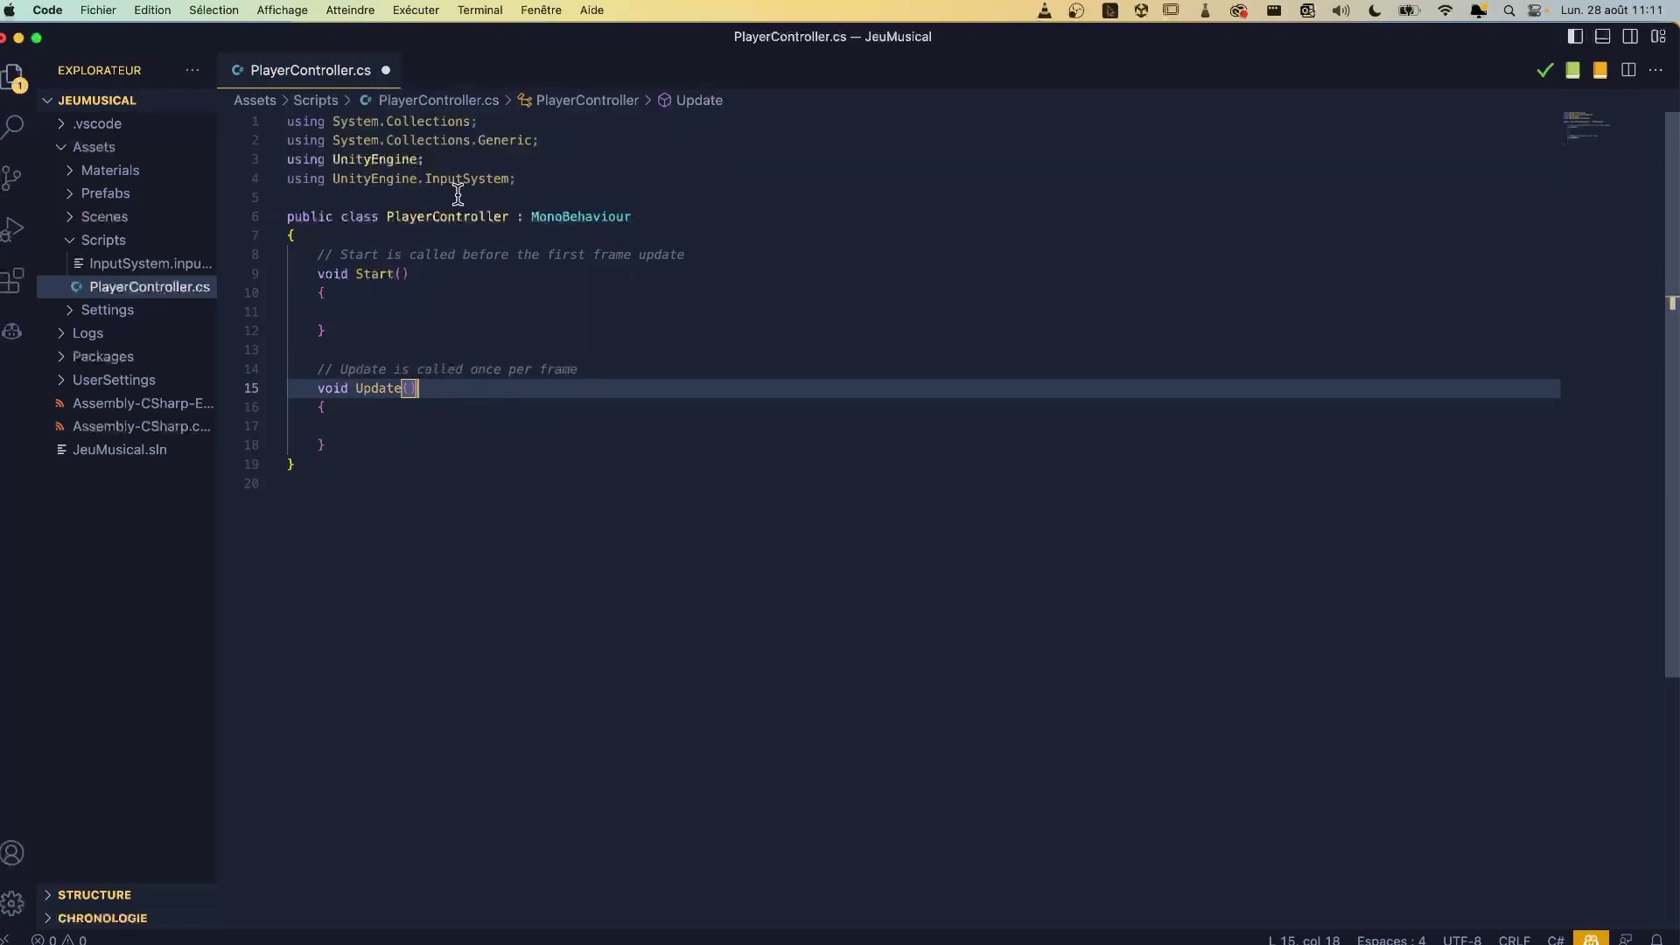
click(584, 217)
double_click(584, 217)
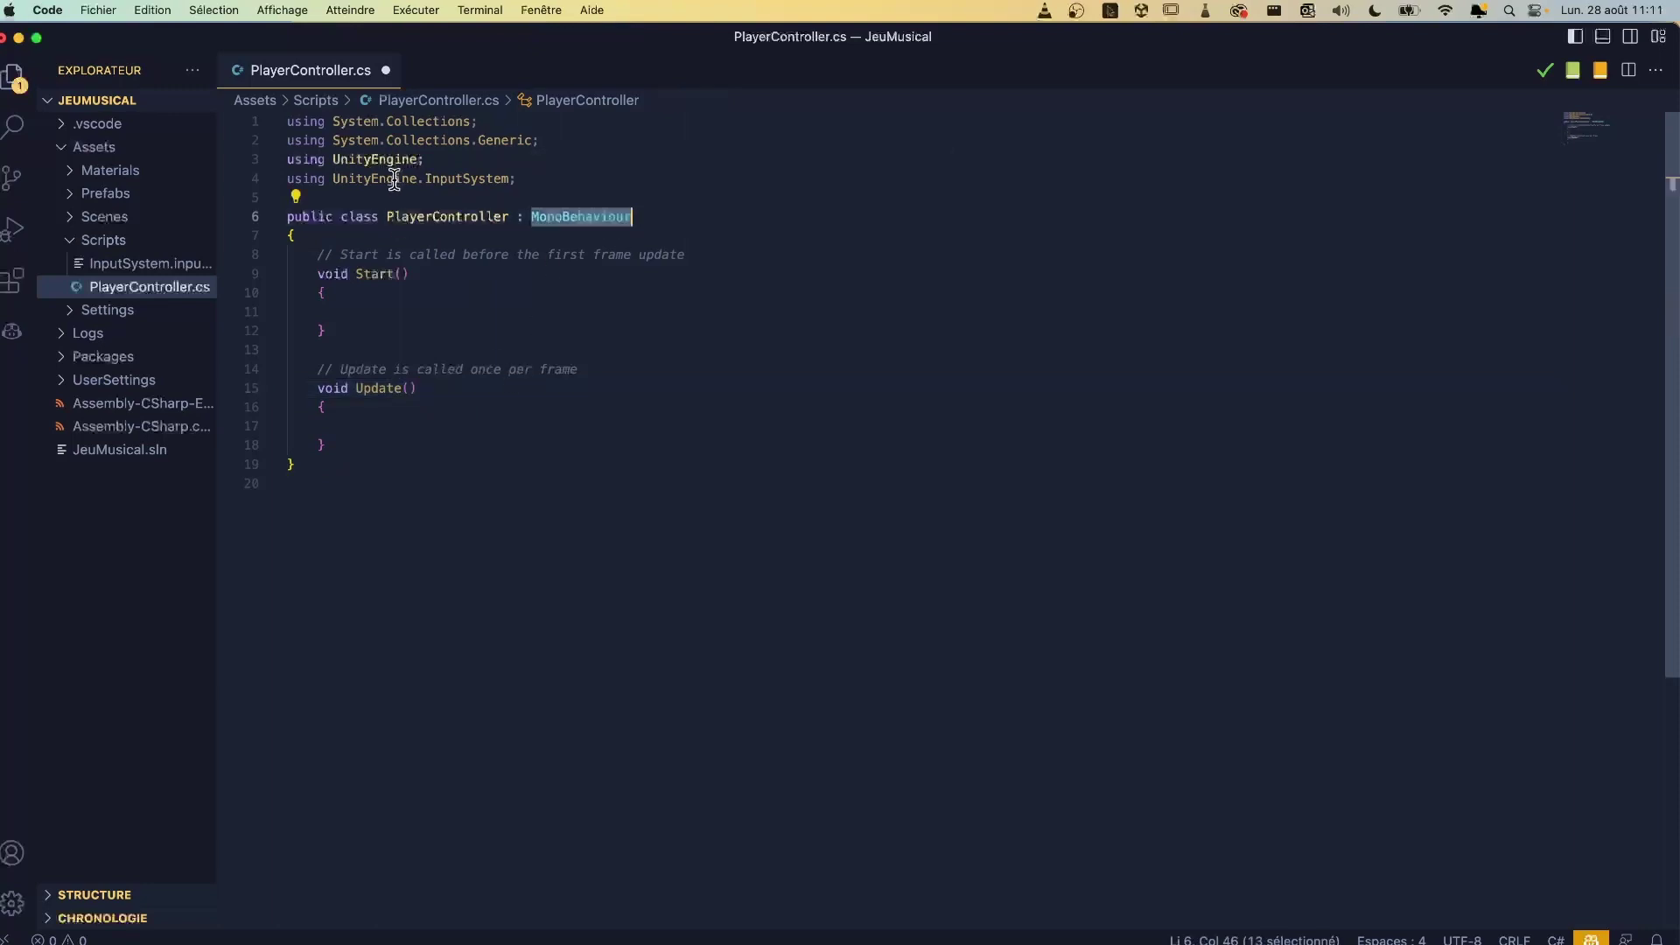
click(390, 444)
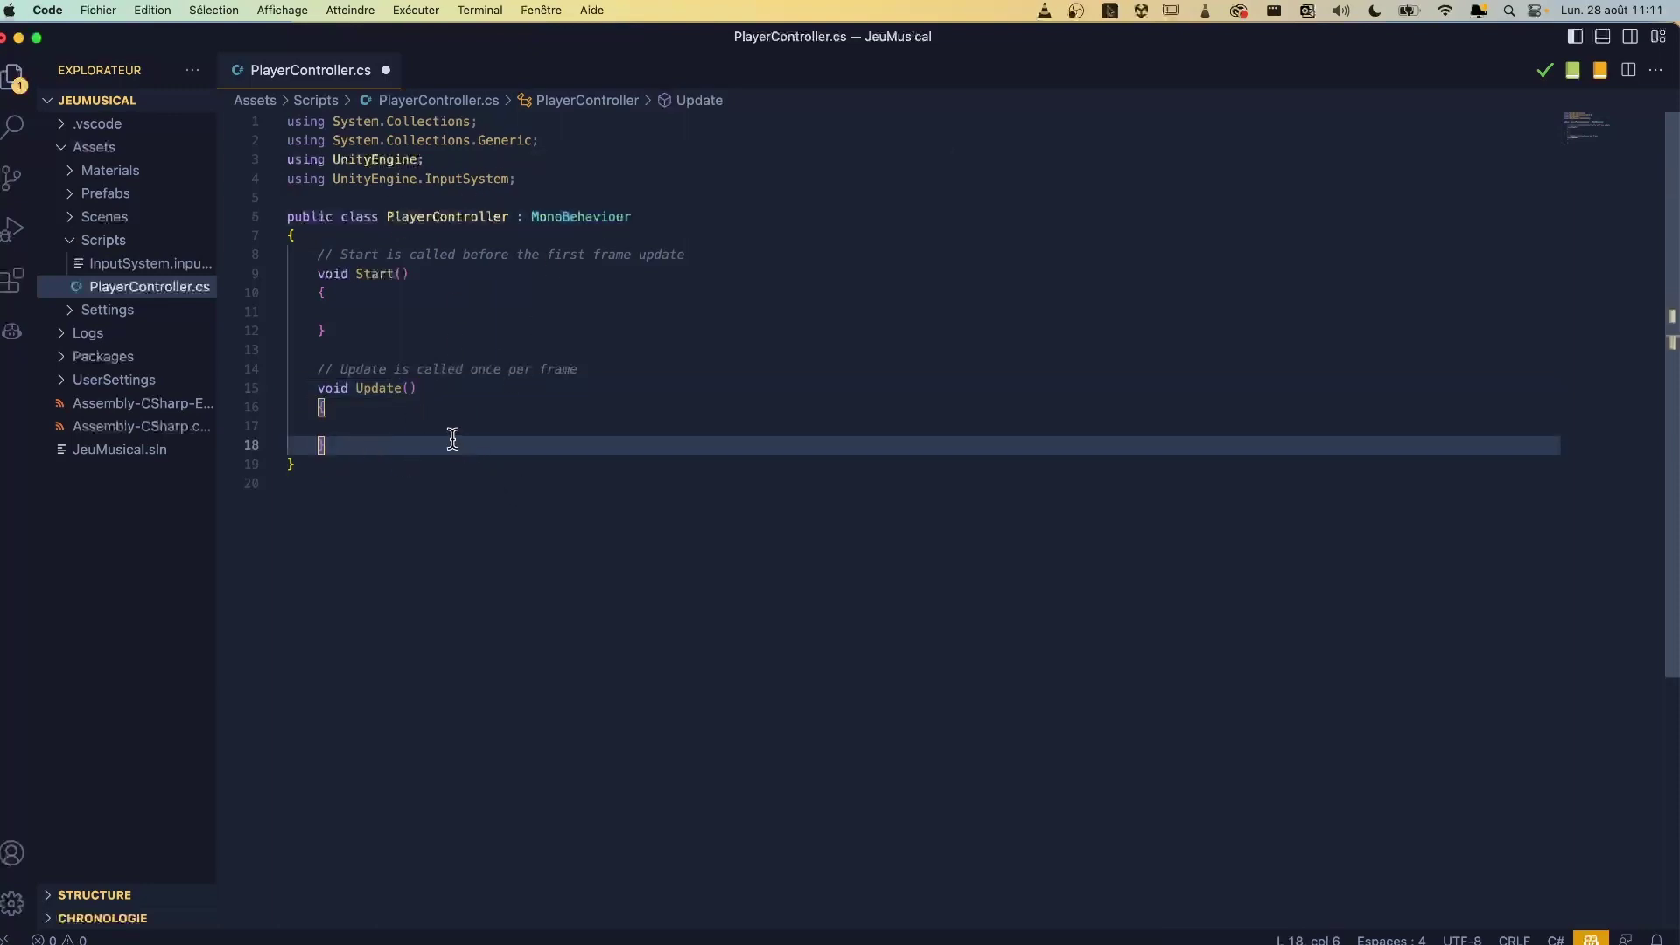
Step: Delete the default Start and Update methods and their comments, leaving a blank line in the class
drag(385, 444, 219, 255)
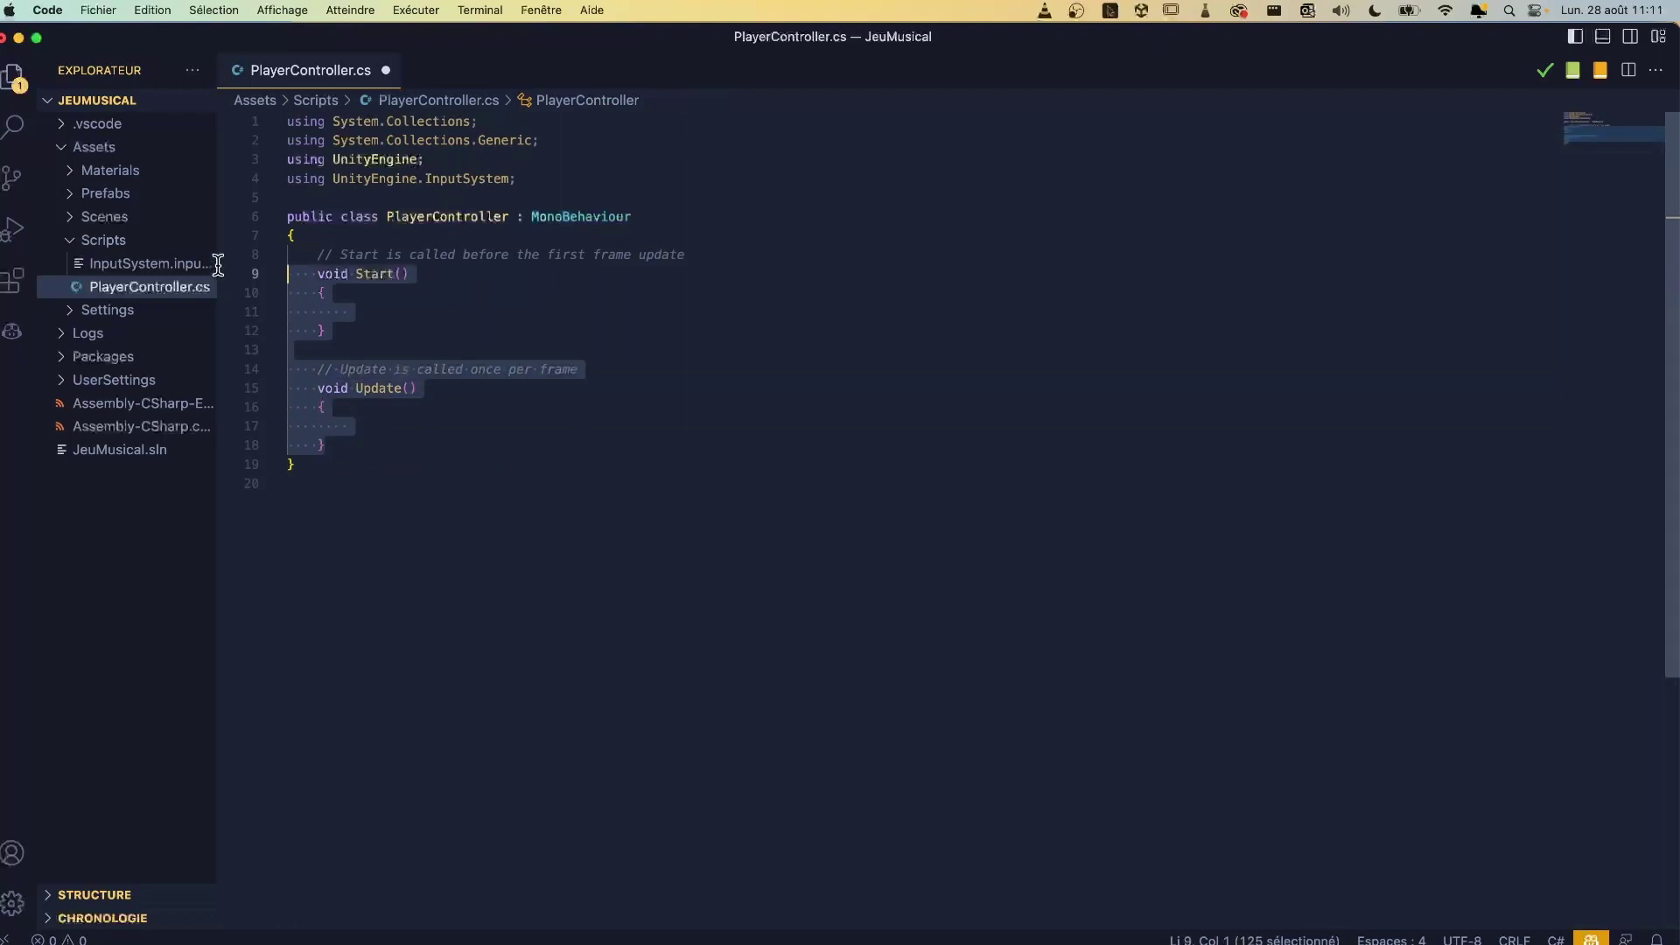
key(BackSpace)
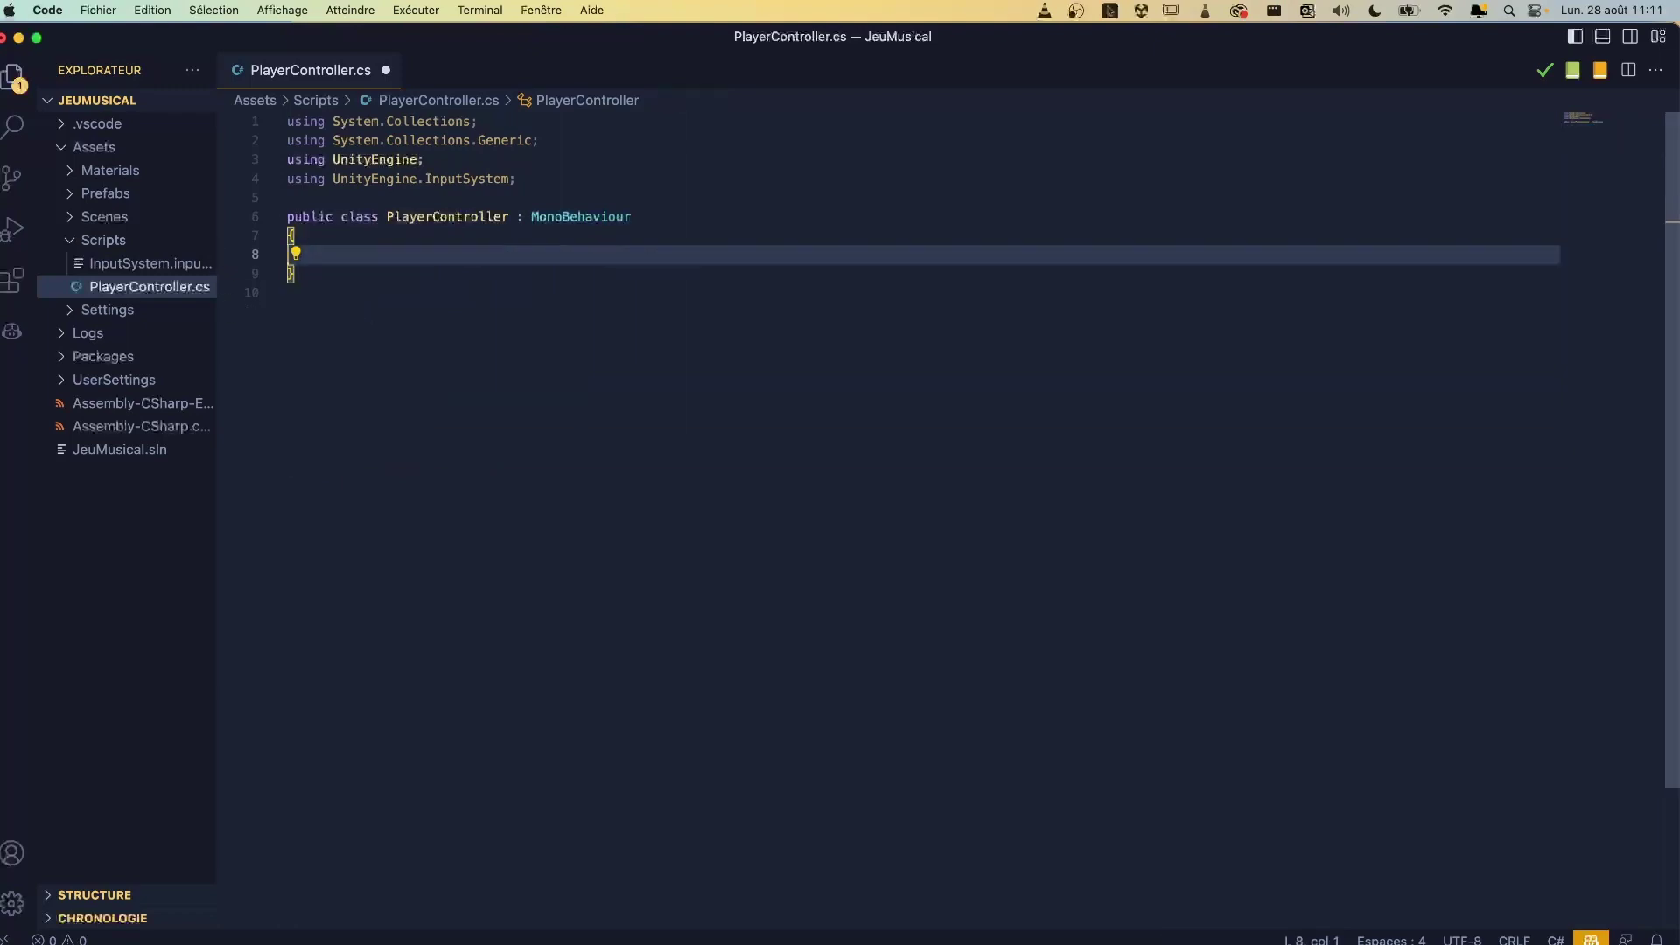
key(Return)
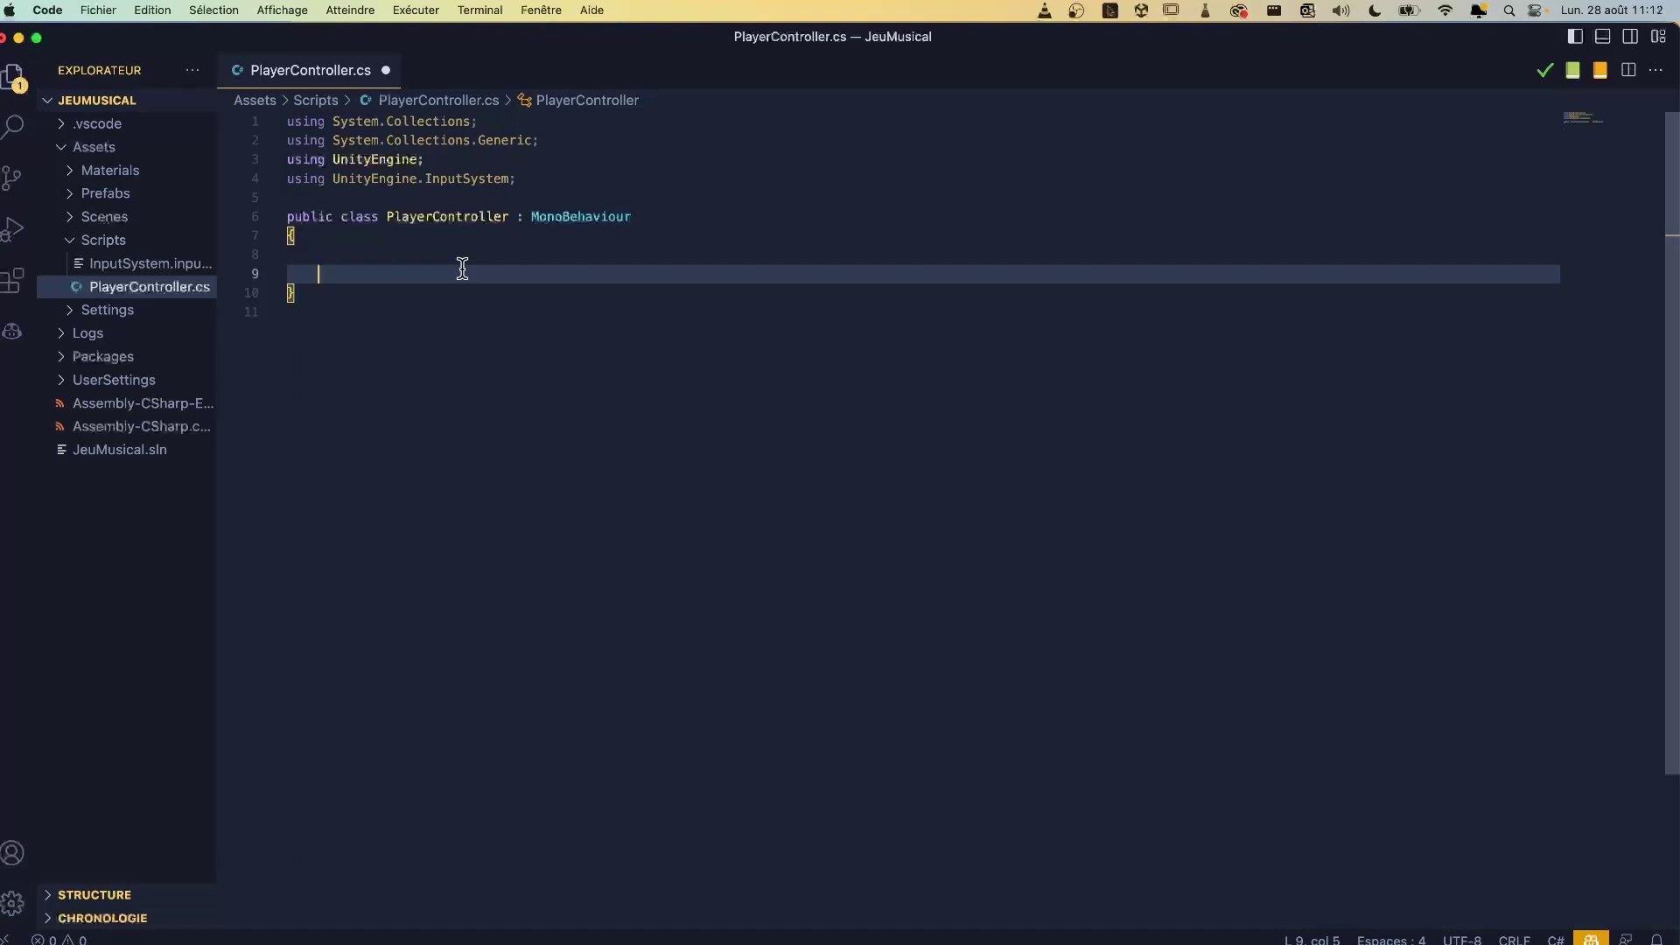
Step: Declare '[SerializeField] private Rigidbody rb;' in the PlayerController class body
text([)
text(Ser)
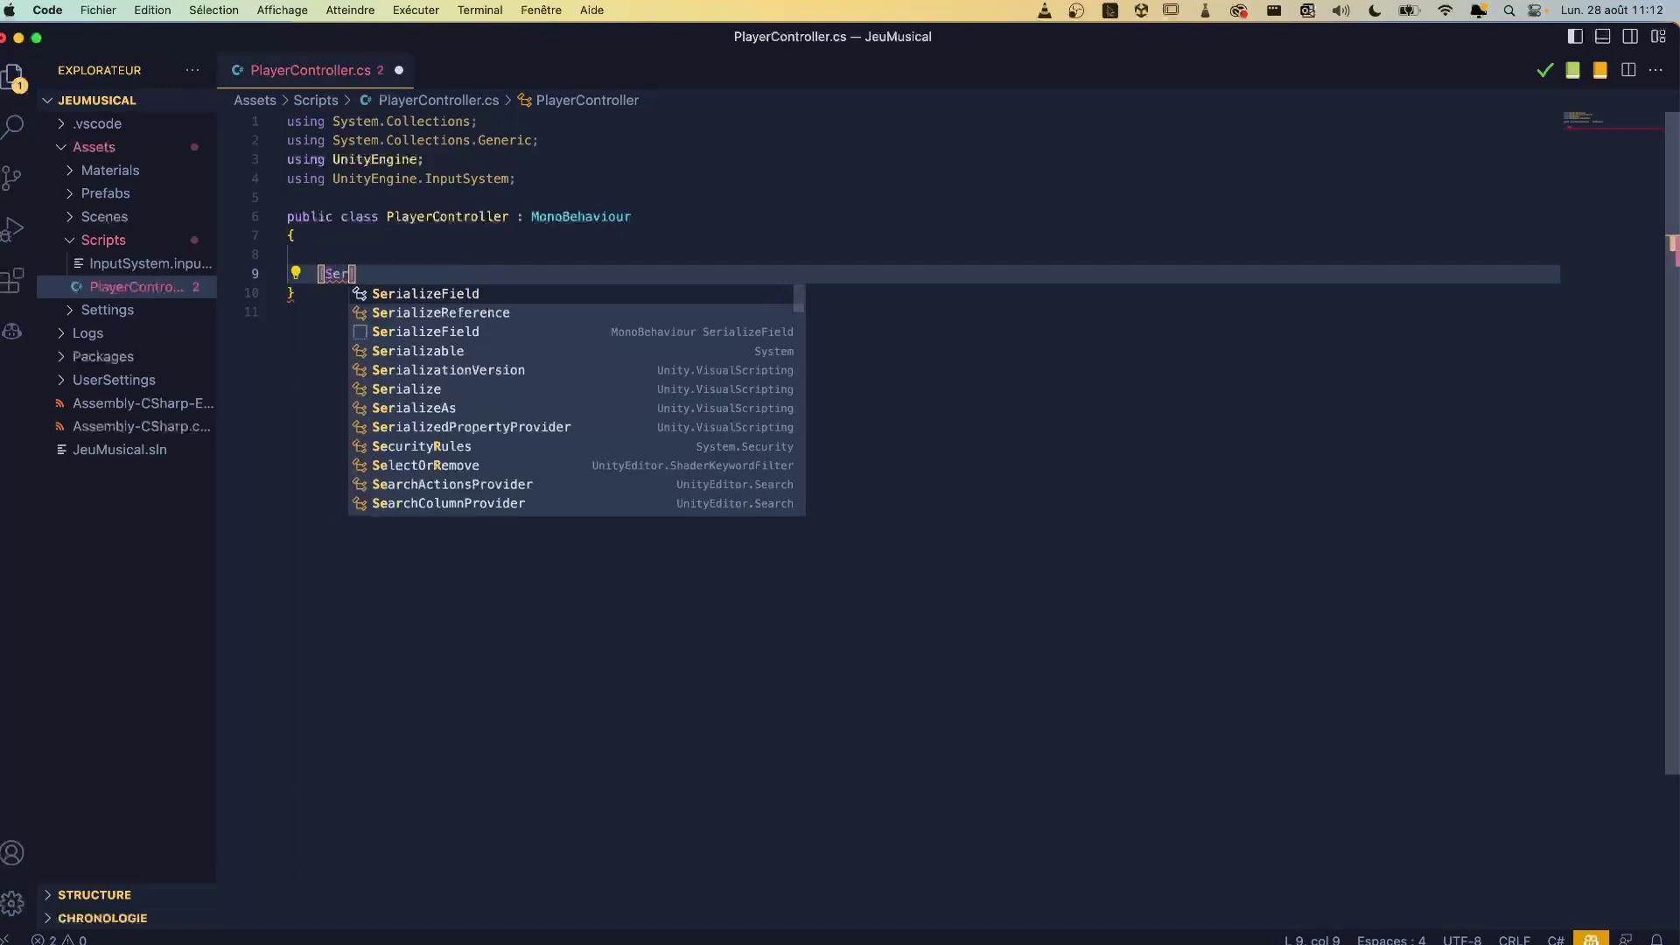
key(Tab)
text(] )
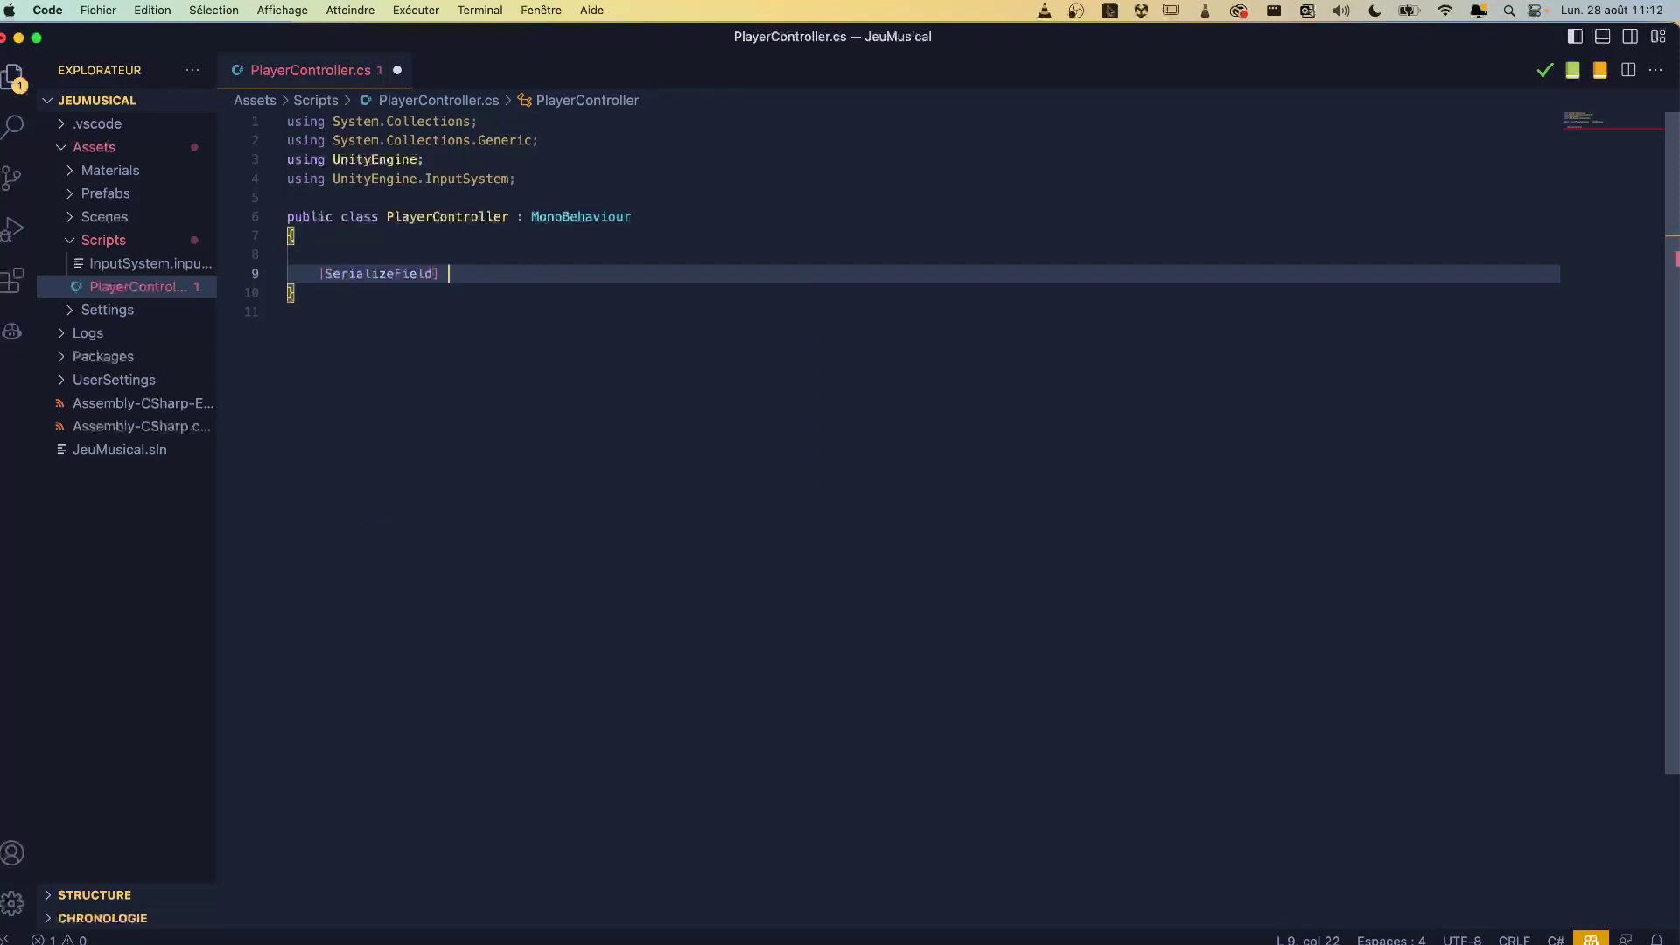
text(private )
text(Rigi)
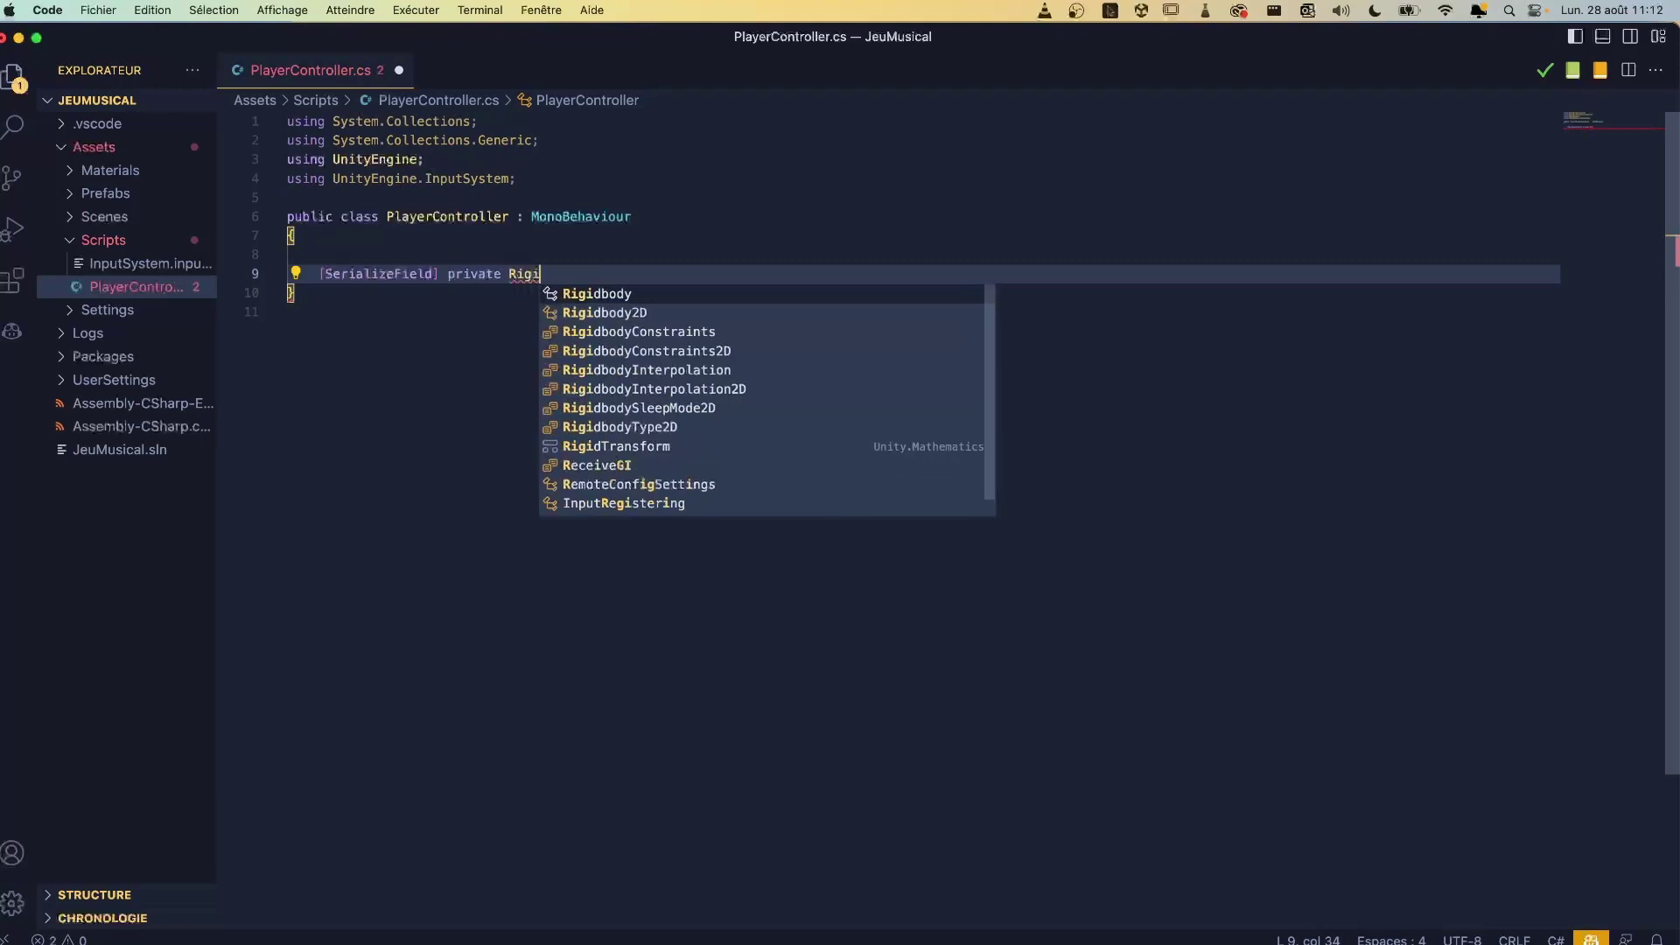
key(Tab)
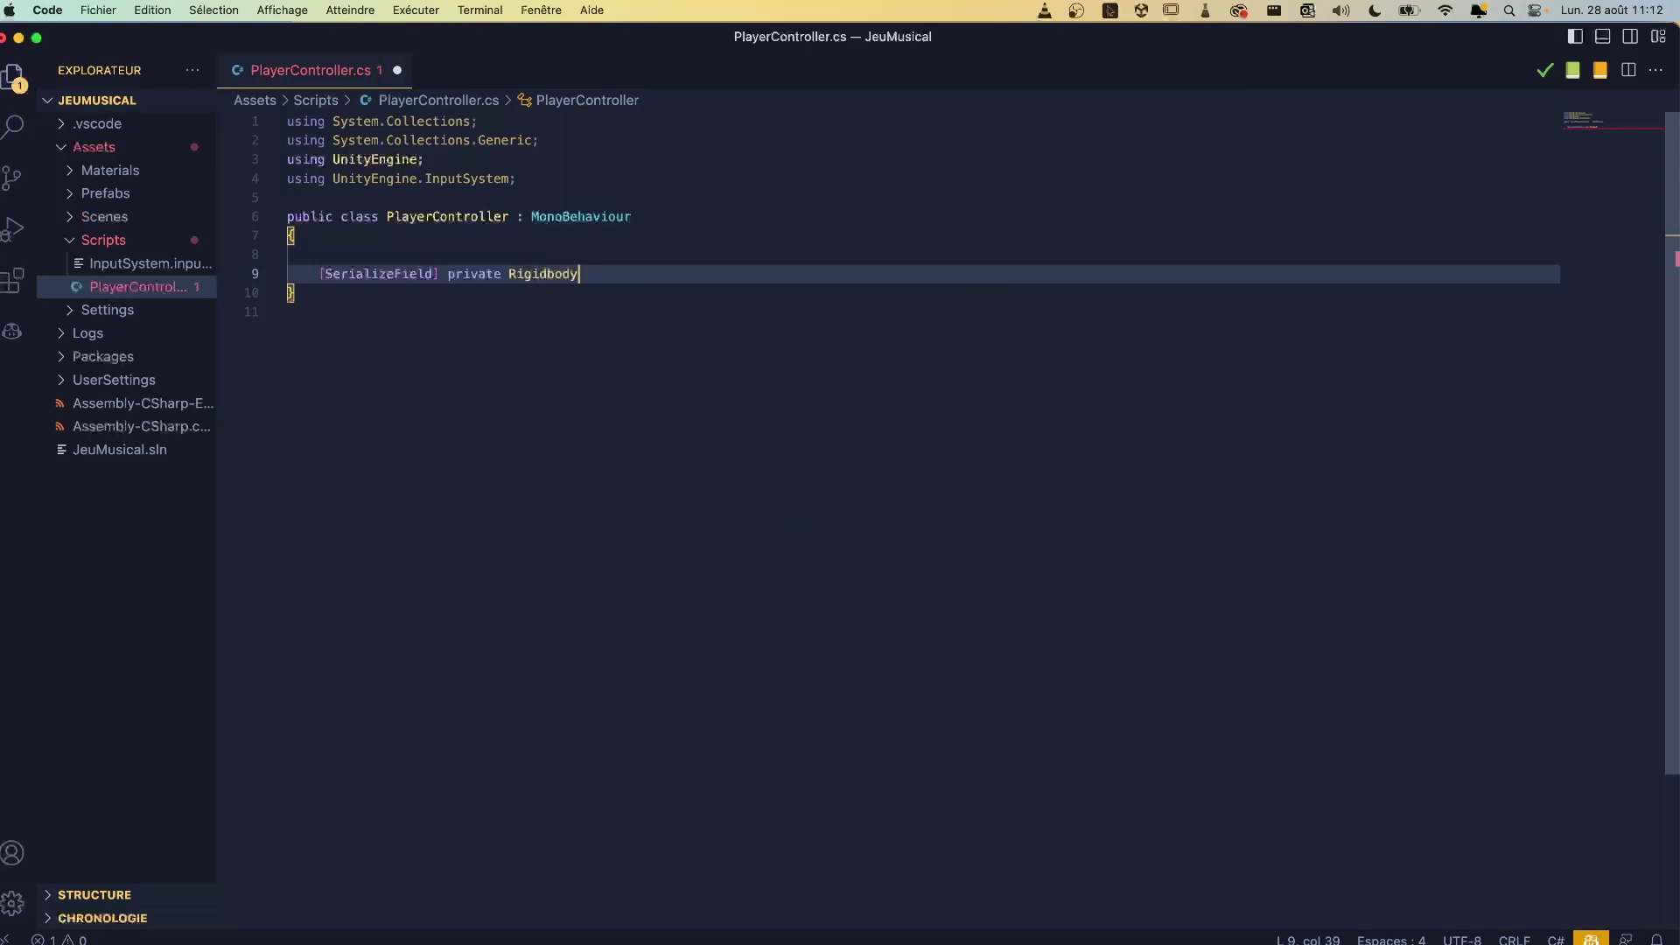
text( rb)
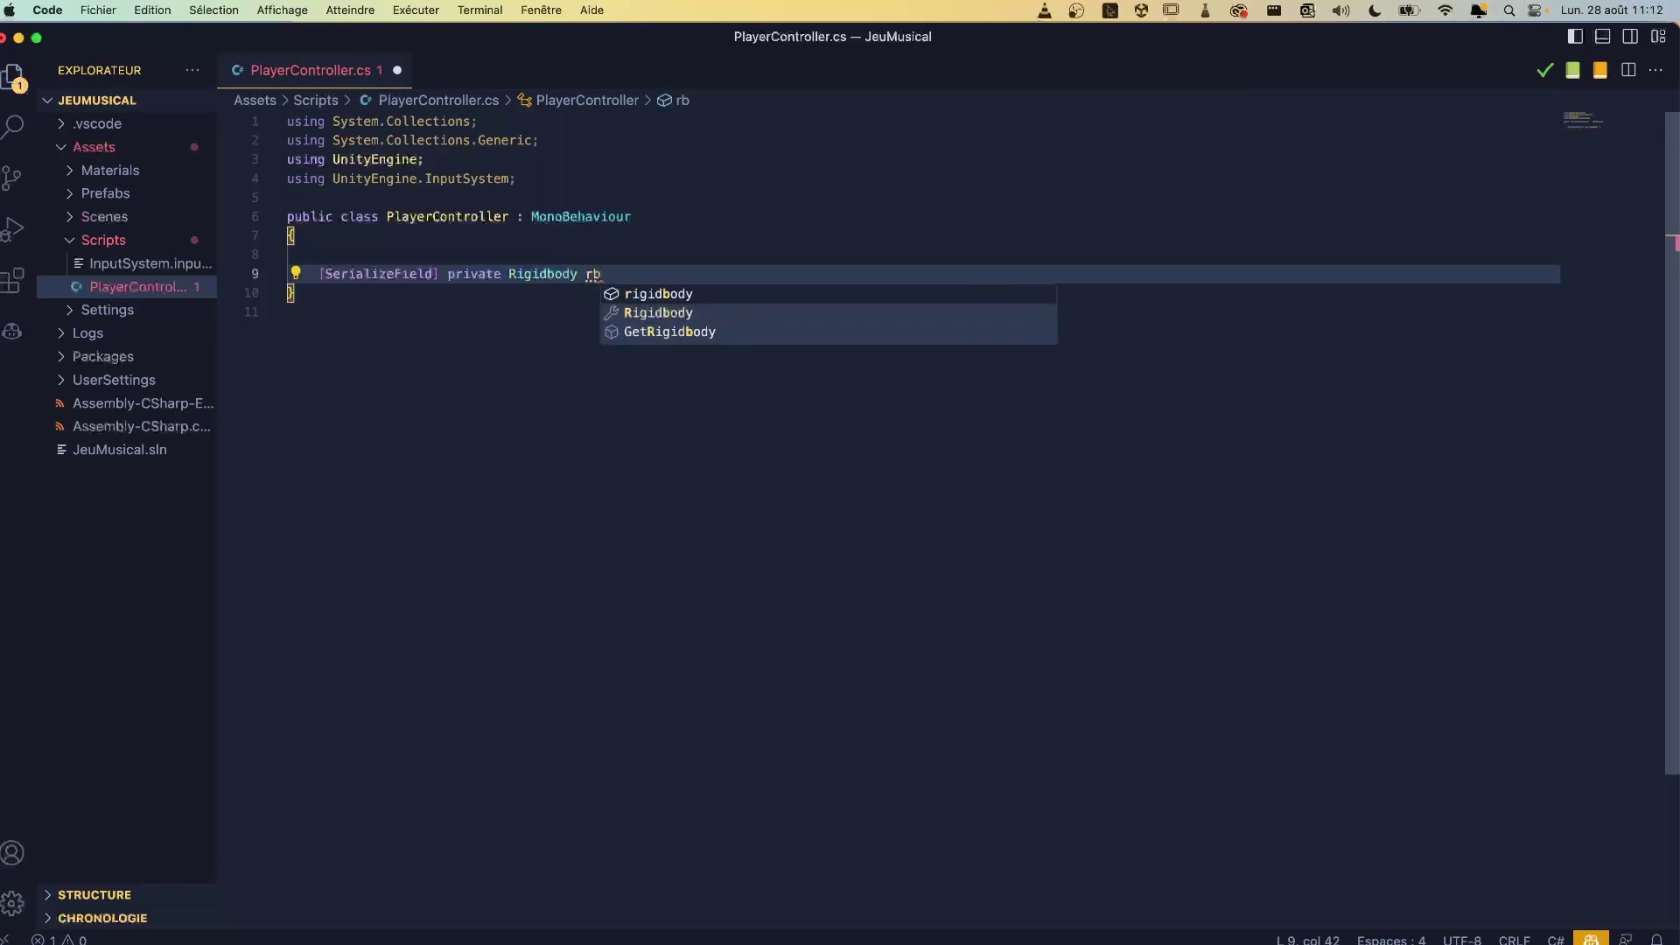
text(;)
key(Return)
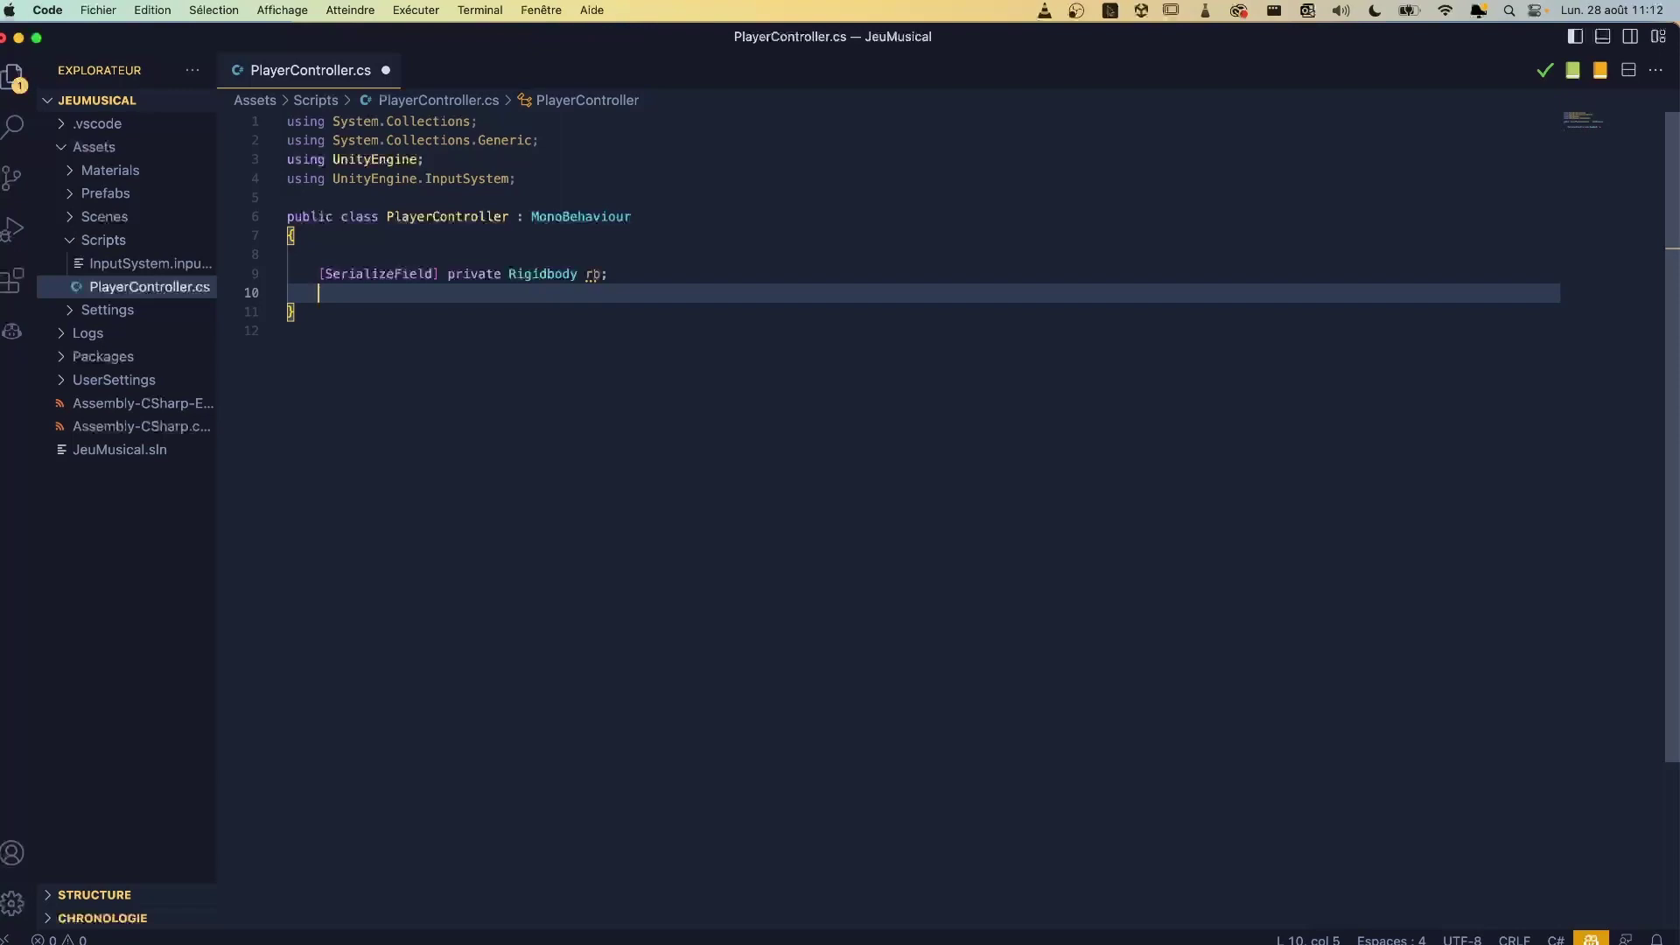
Step: Add '[SerializeField] private float speed;' below the rb field, followed by blank lines
text([se)
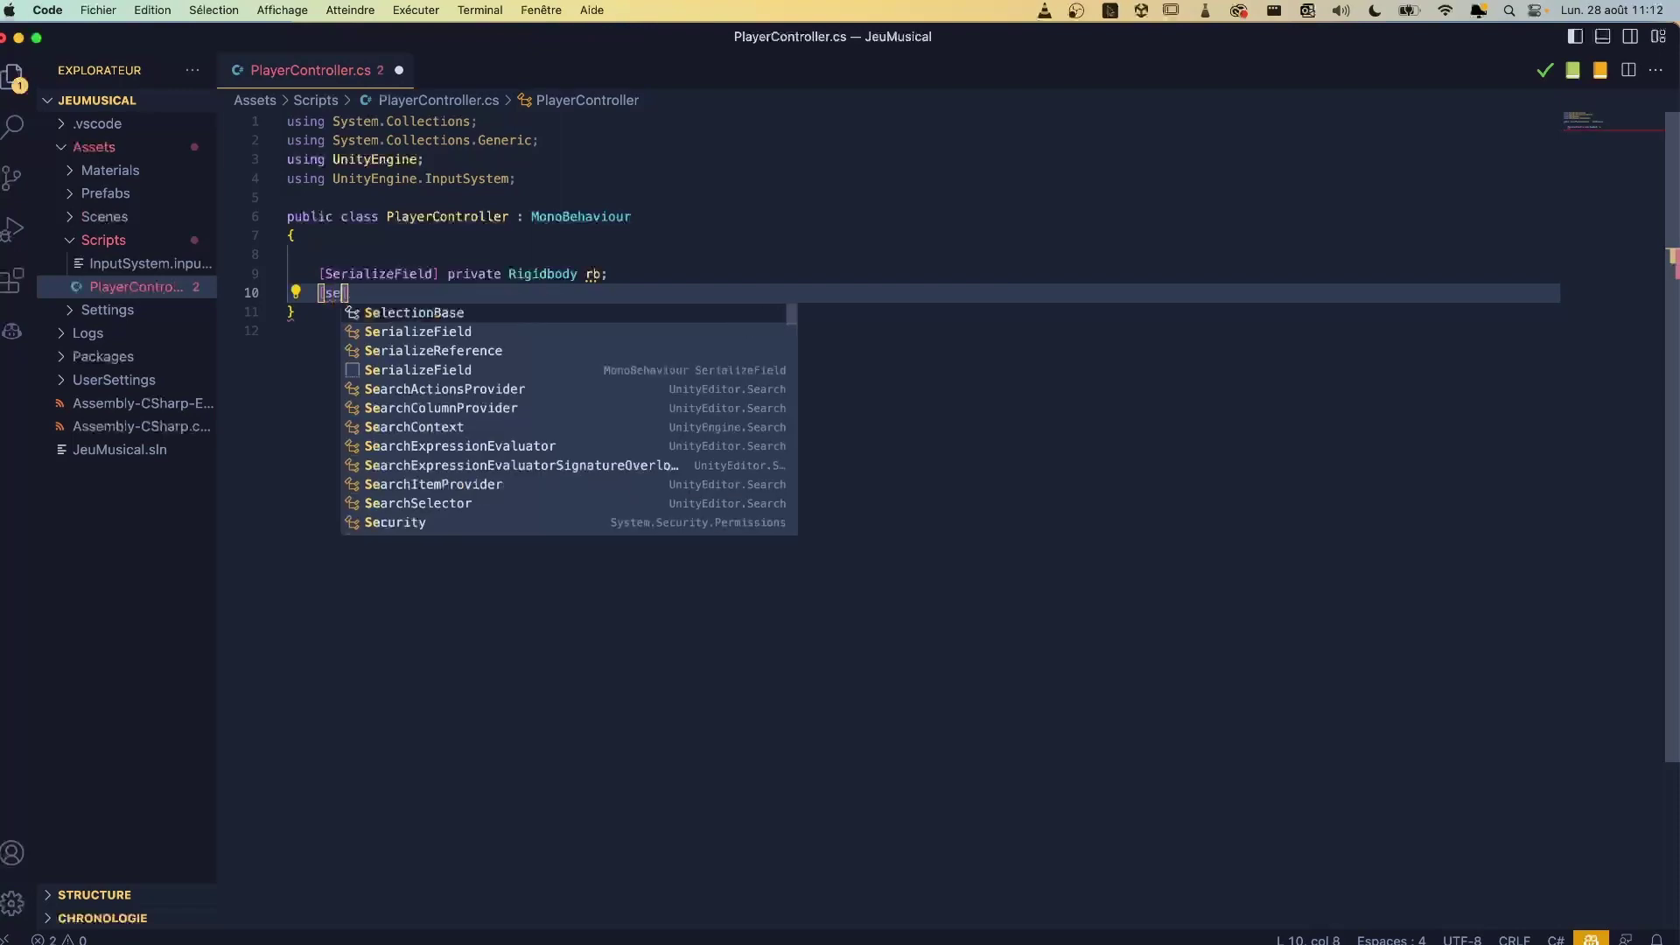
text(ria)
key(Return)
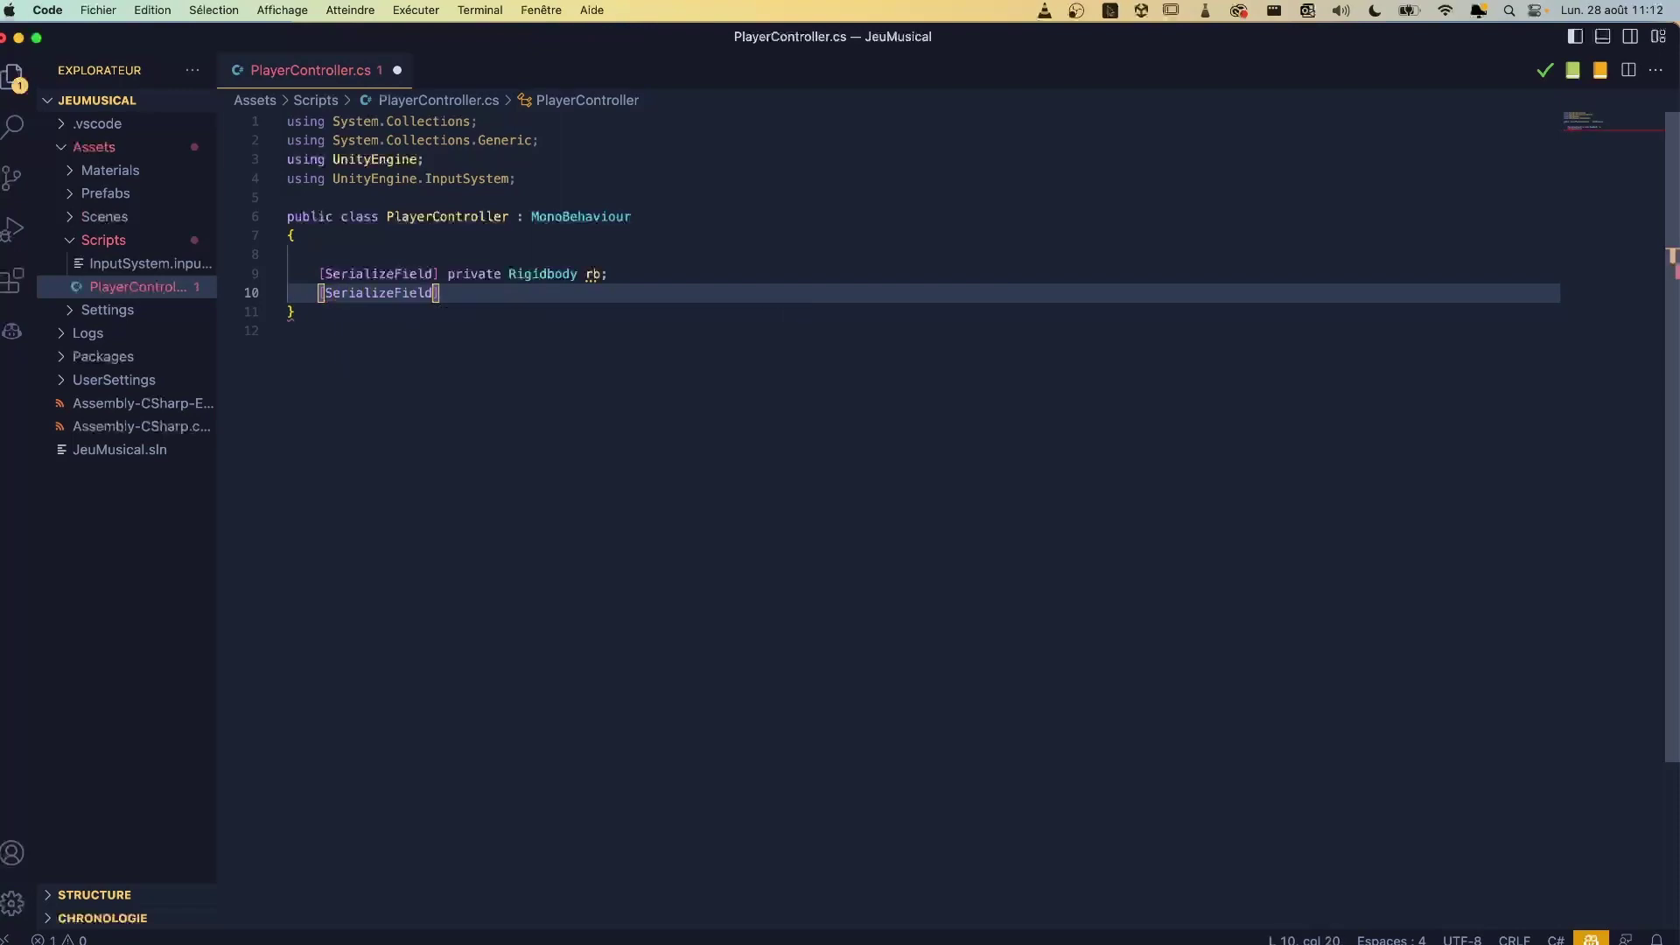
key(Down)
key(Up)
key(Right)
text(pri)
key(Return)
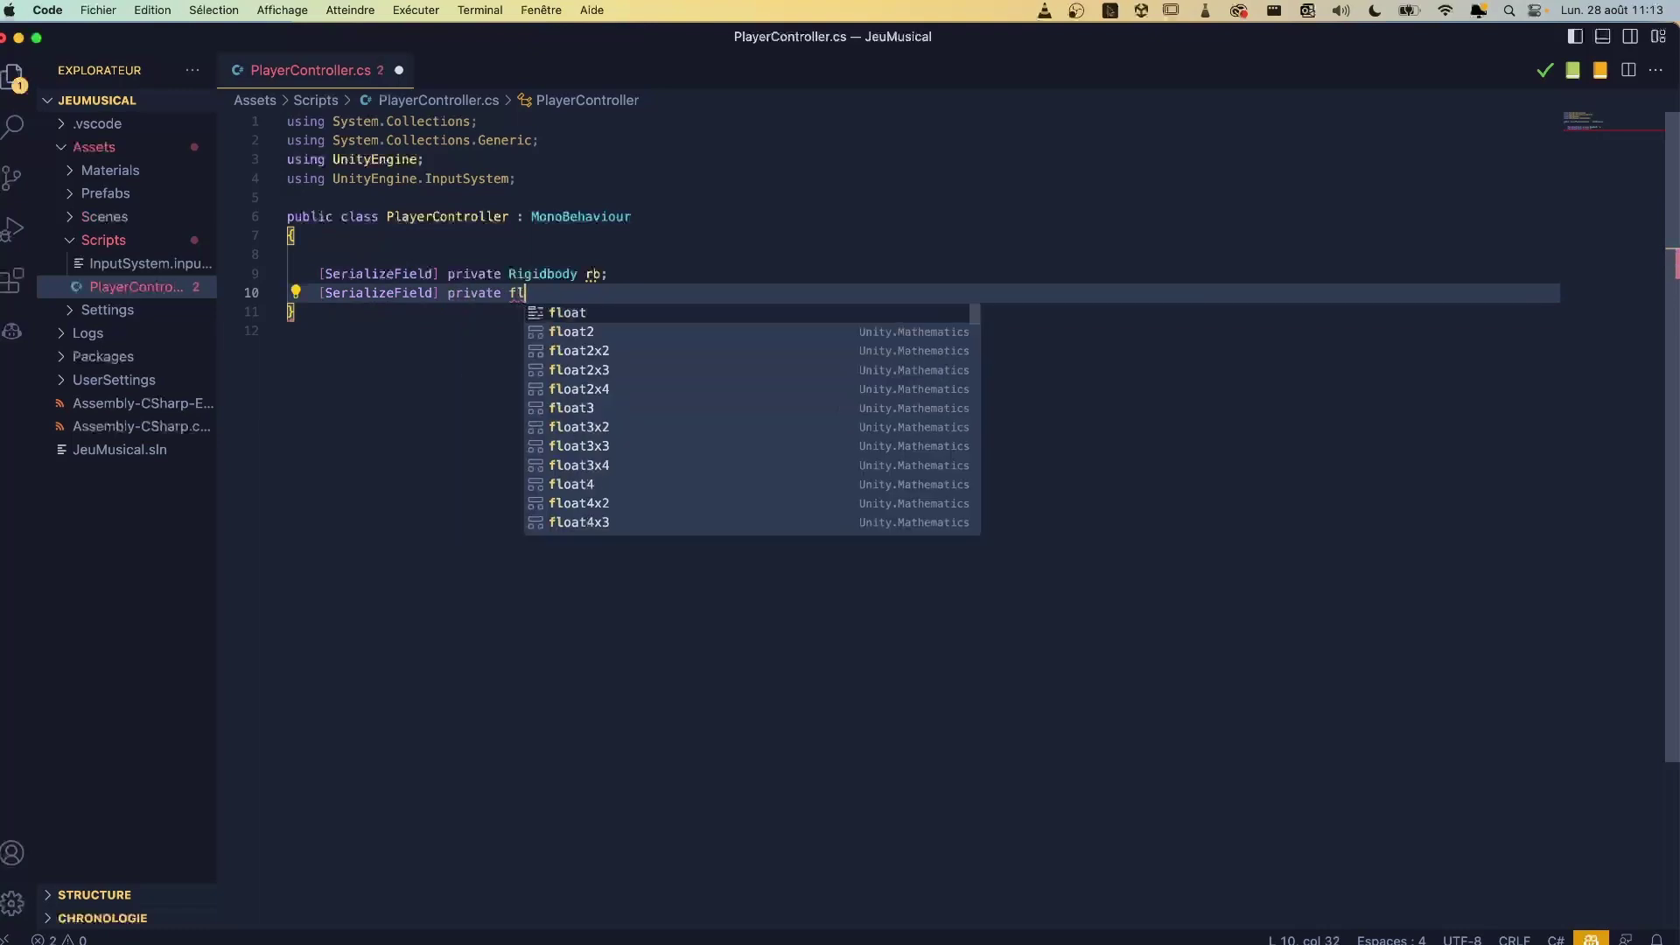
text(float s)
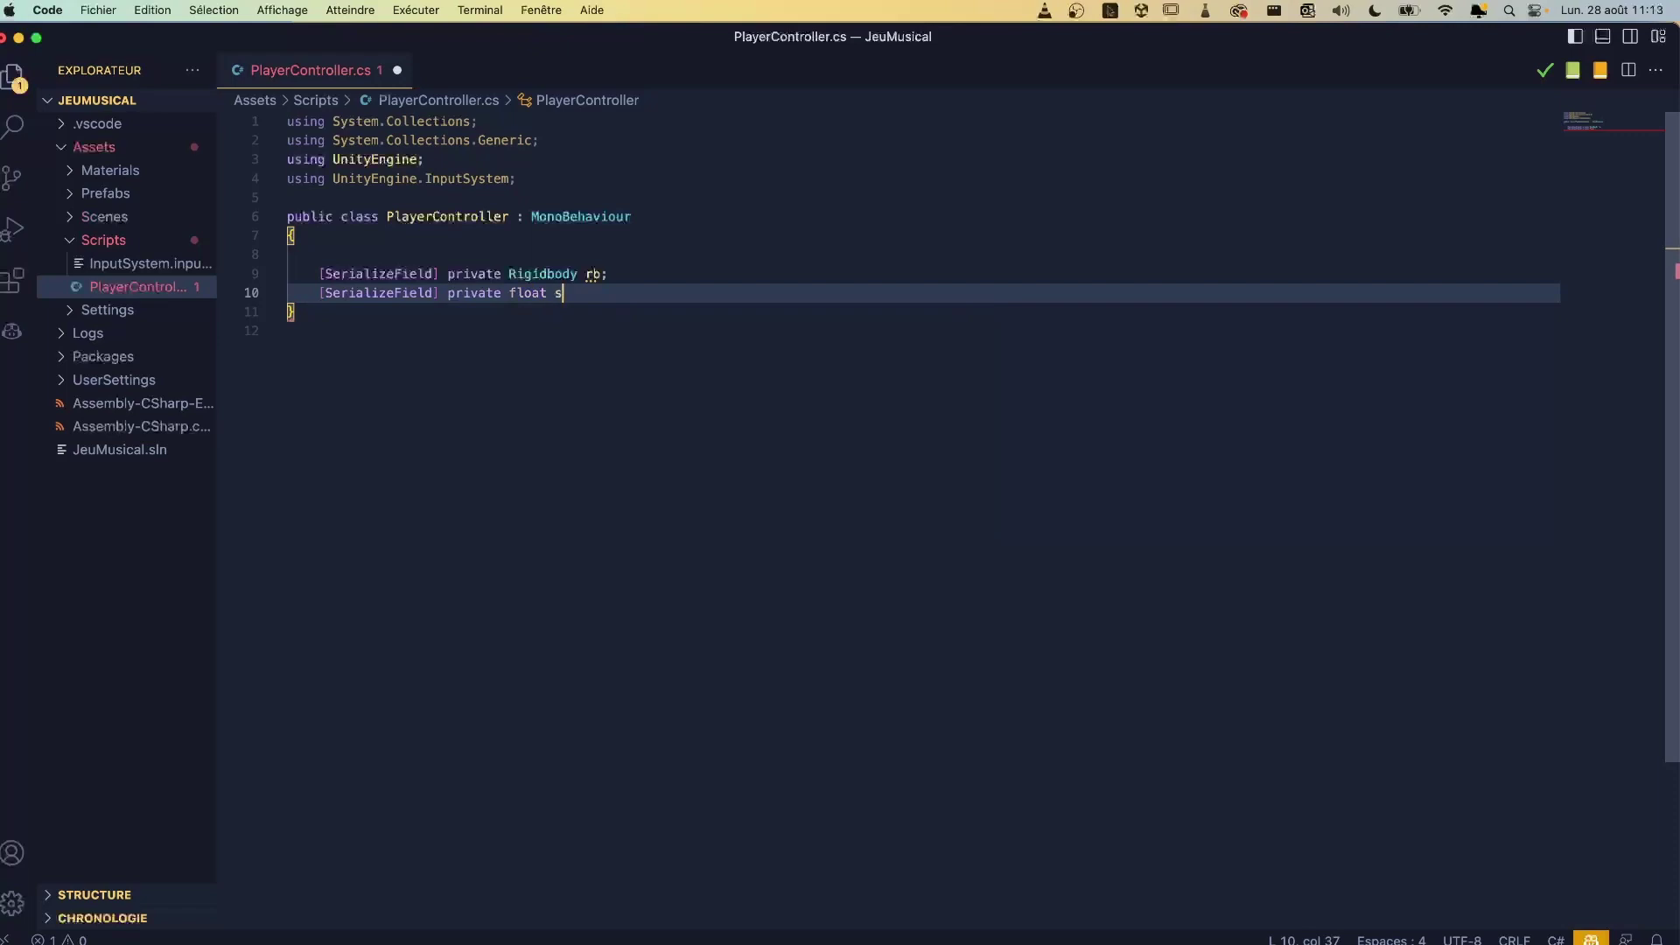
text(peed;)
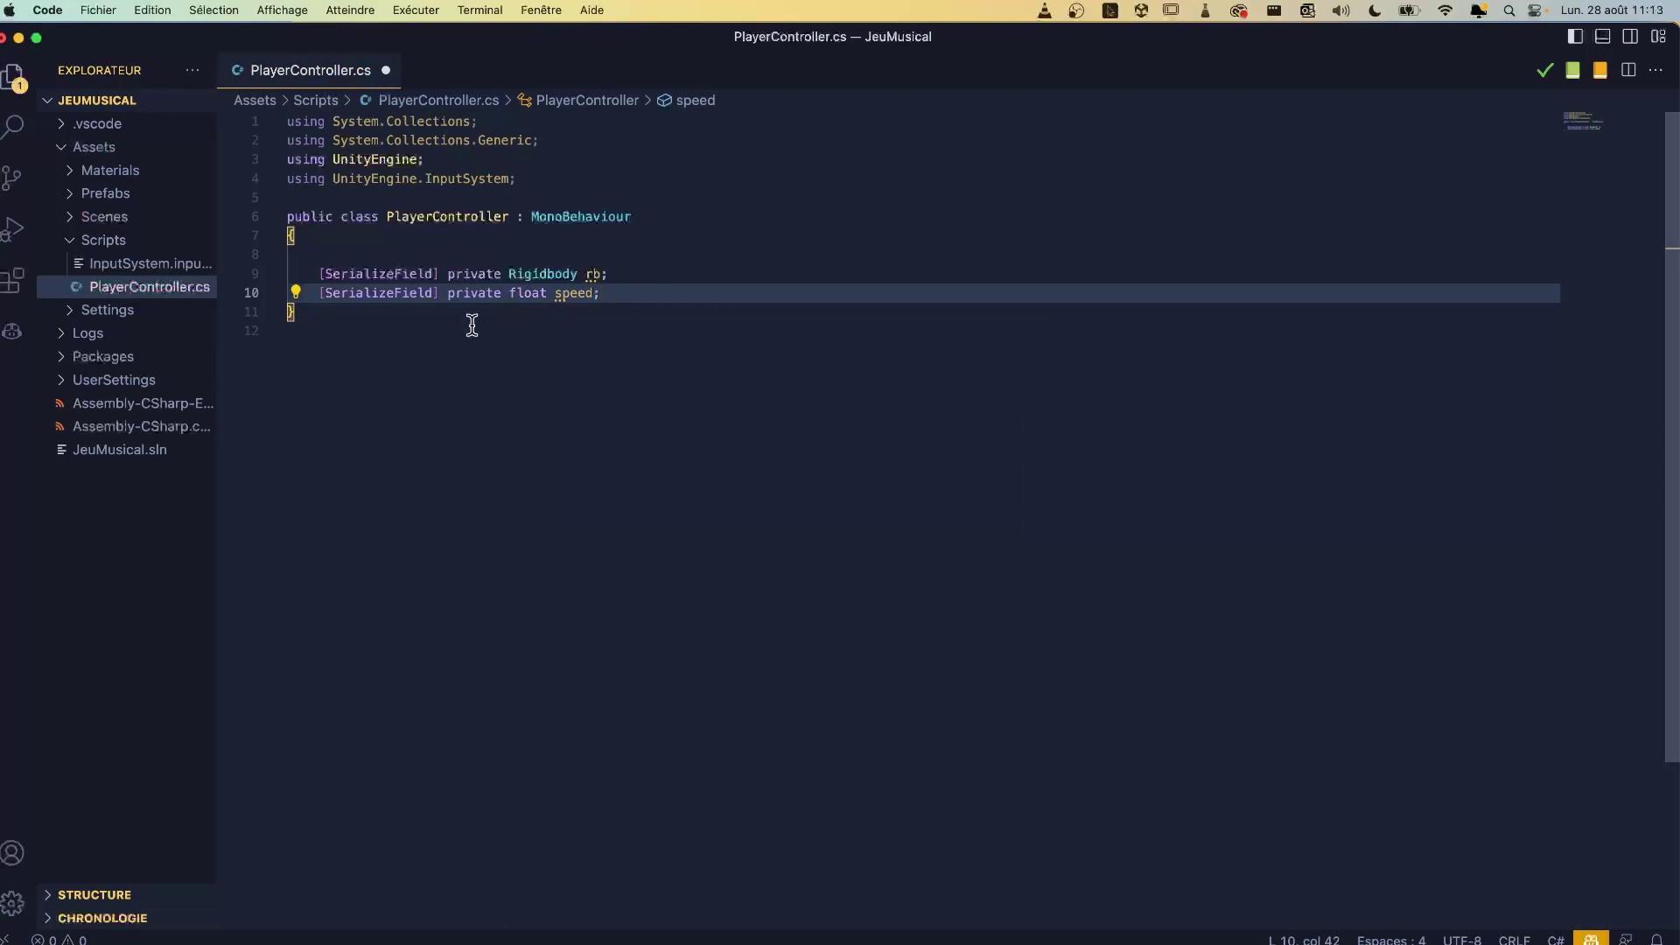
key(Return)
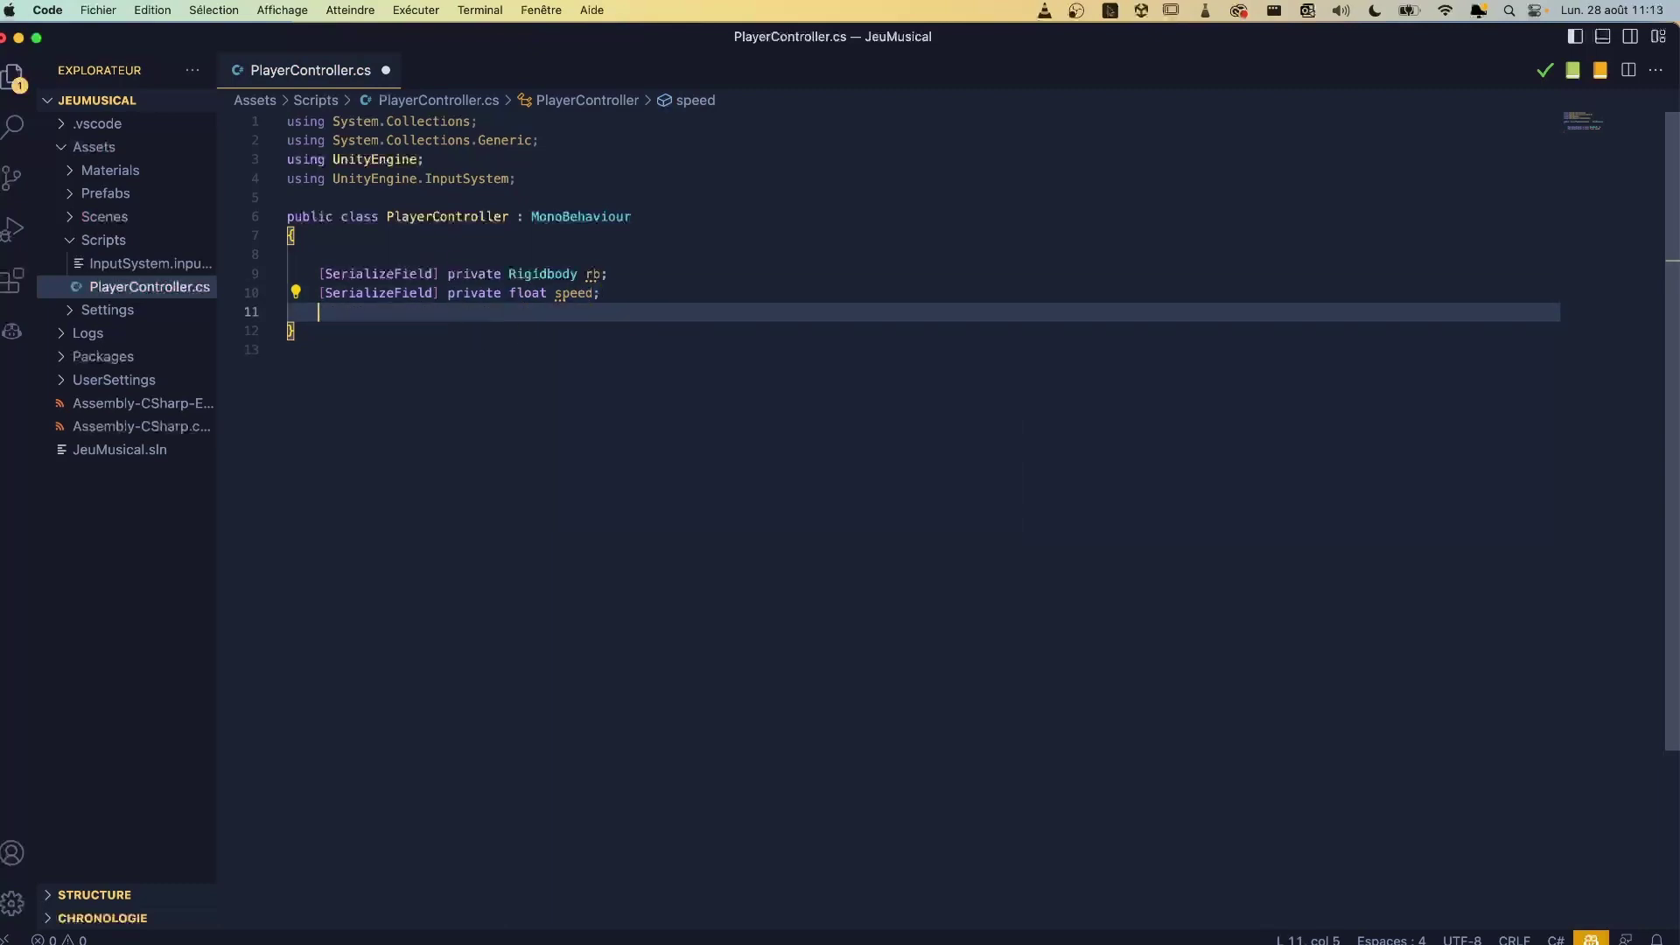
key(Return)
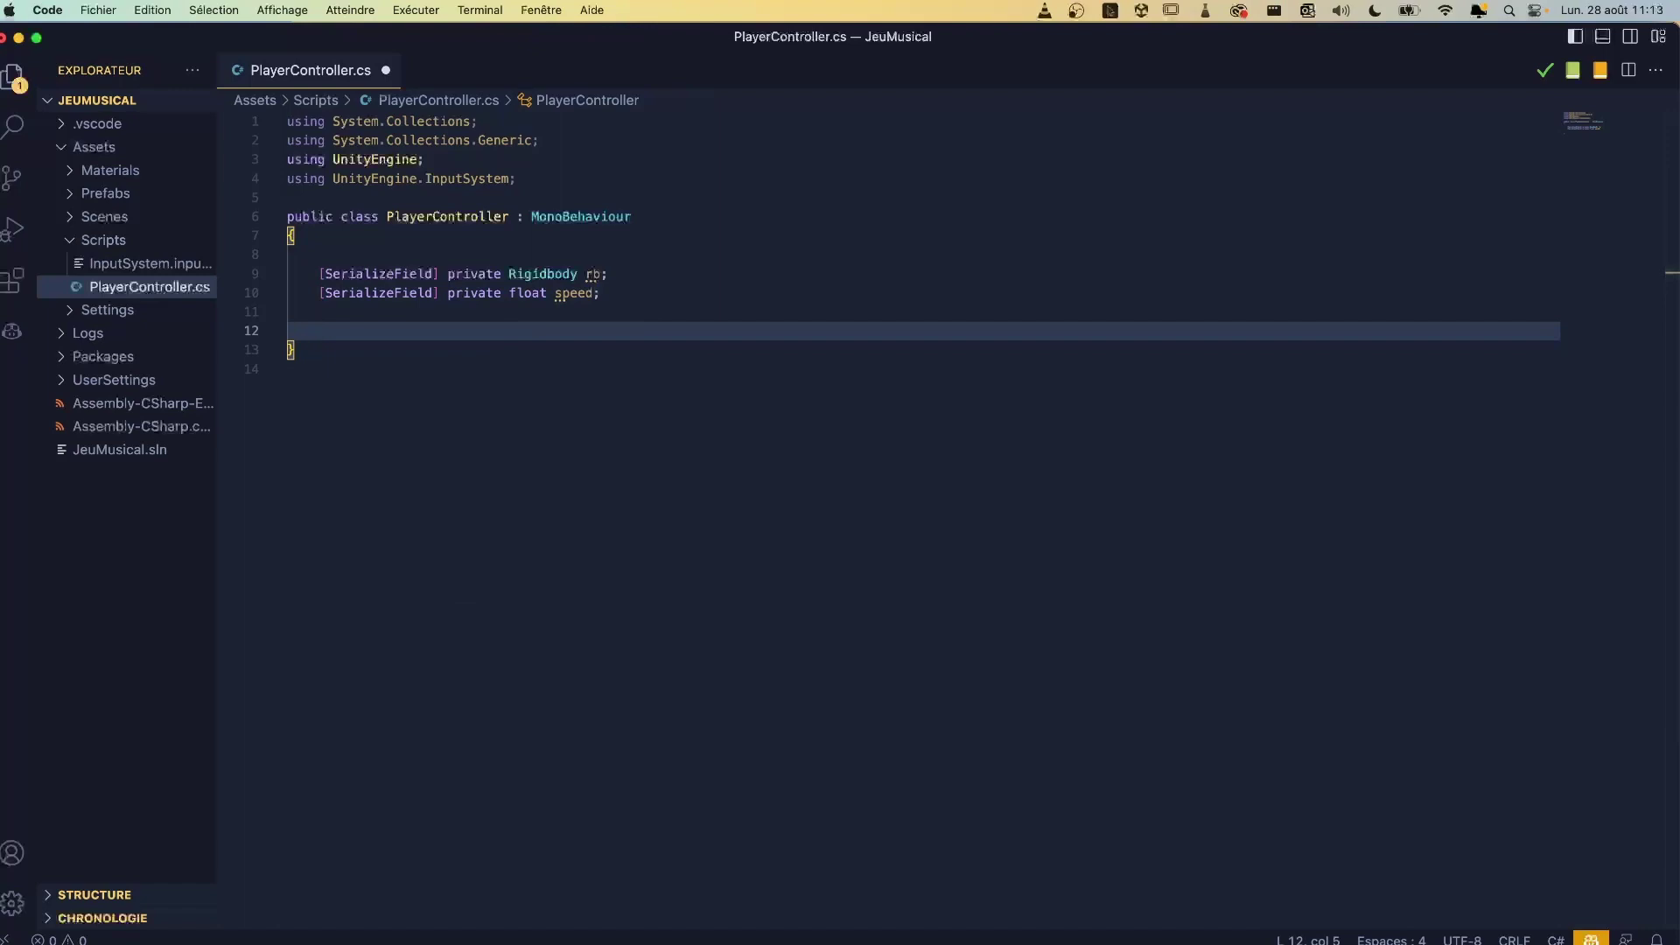
Step: Write an empty 'private void MoveLogiq()' method with a blank line above it
key(Return)
text(pri)
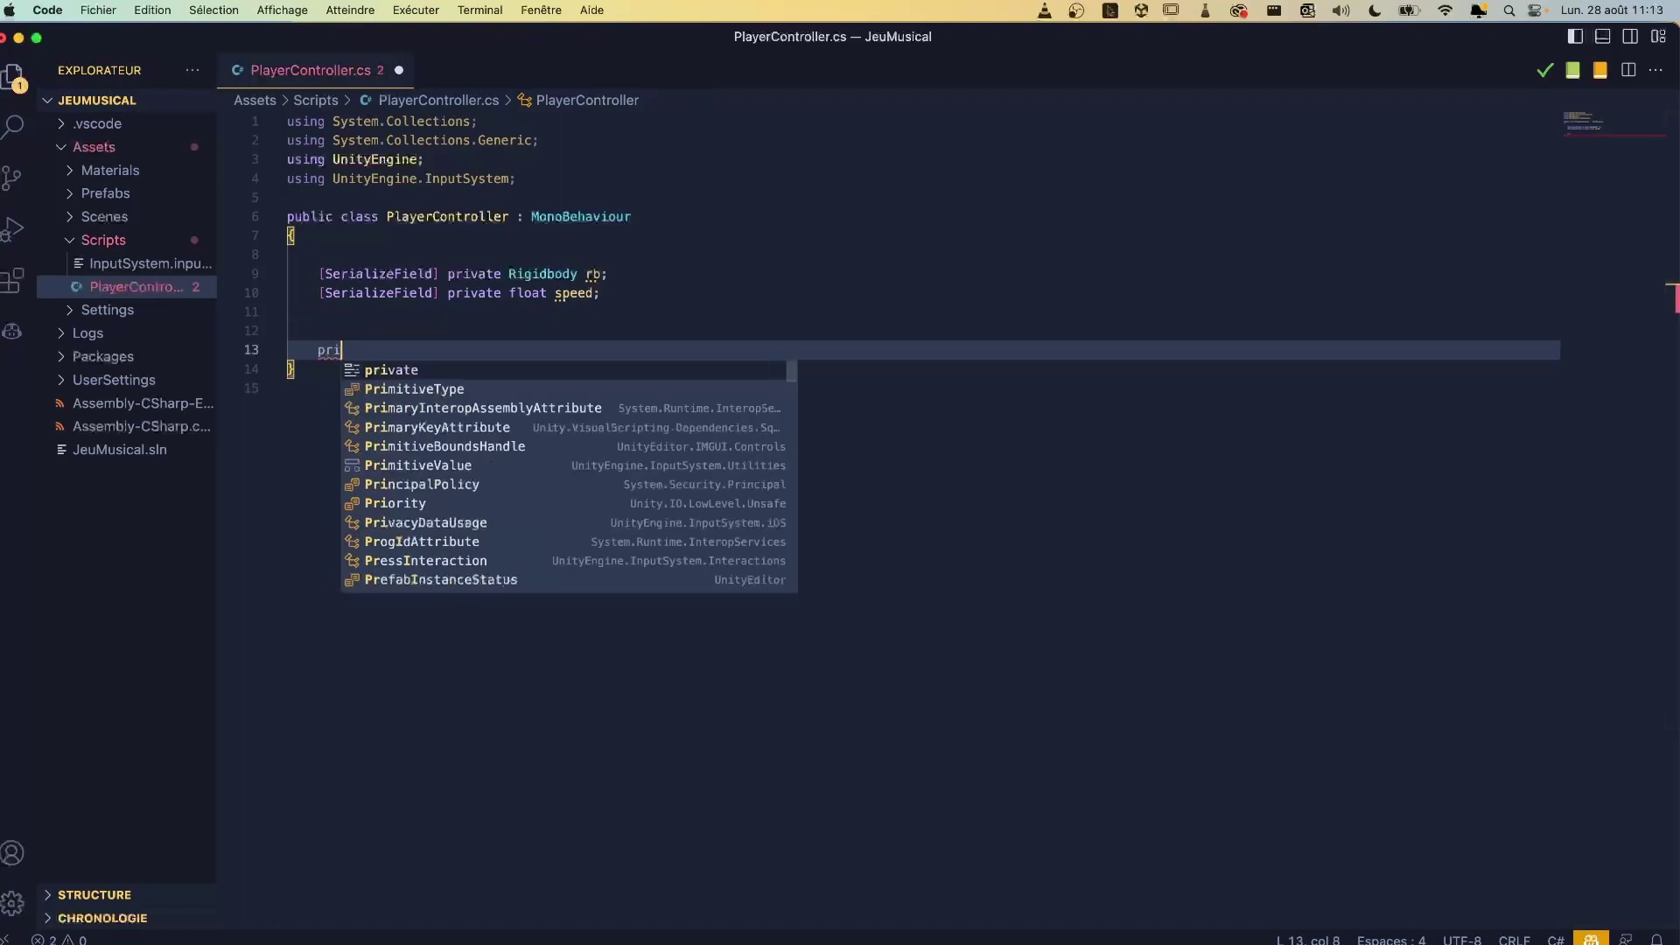
text(v)
key(Tab)
text(void )
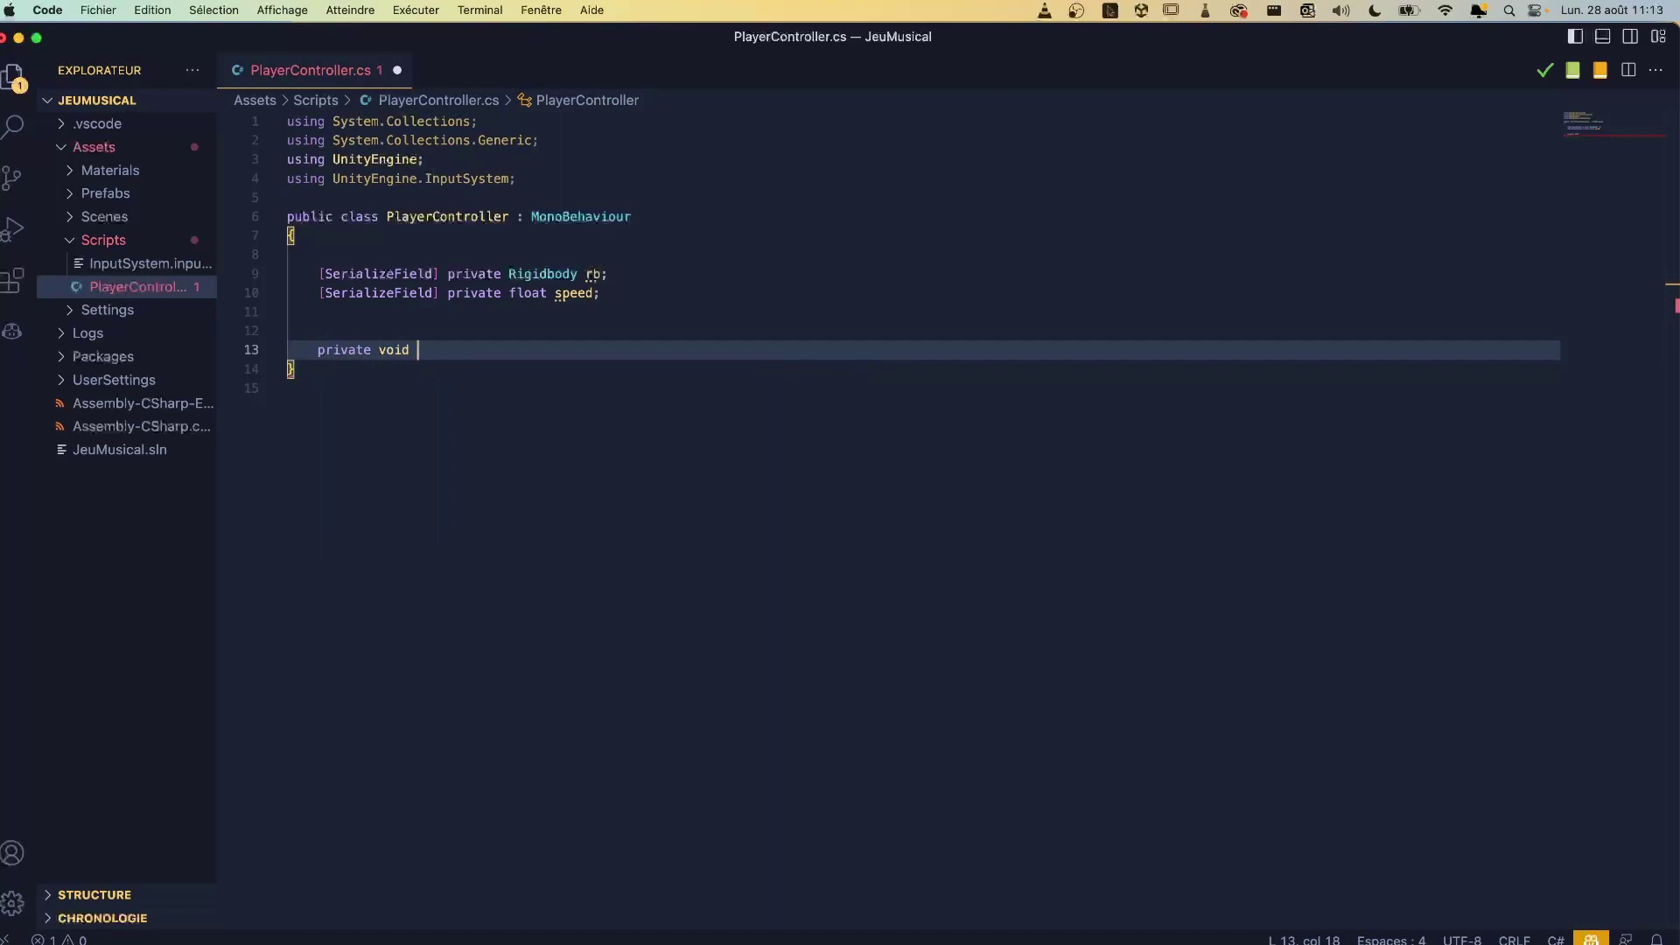
text(Move)
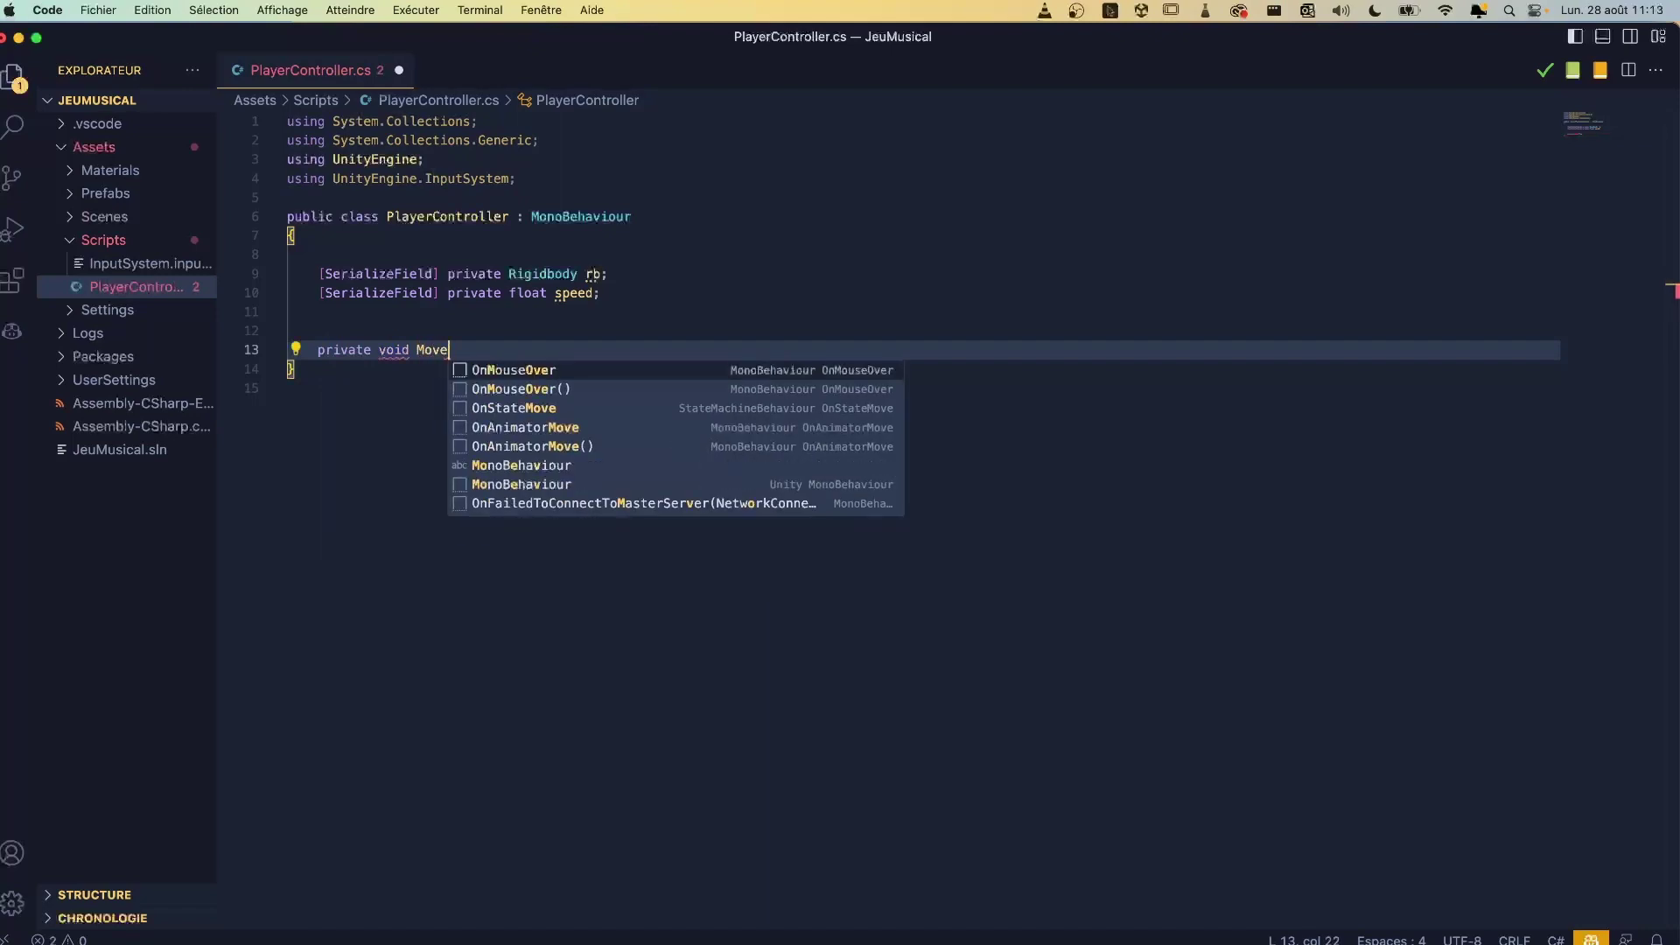
text(Logiq)
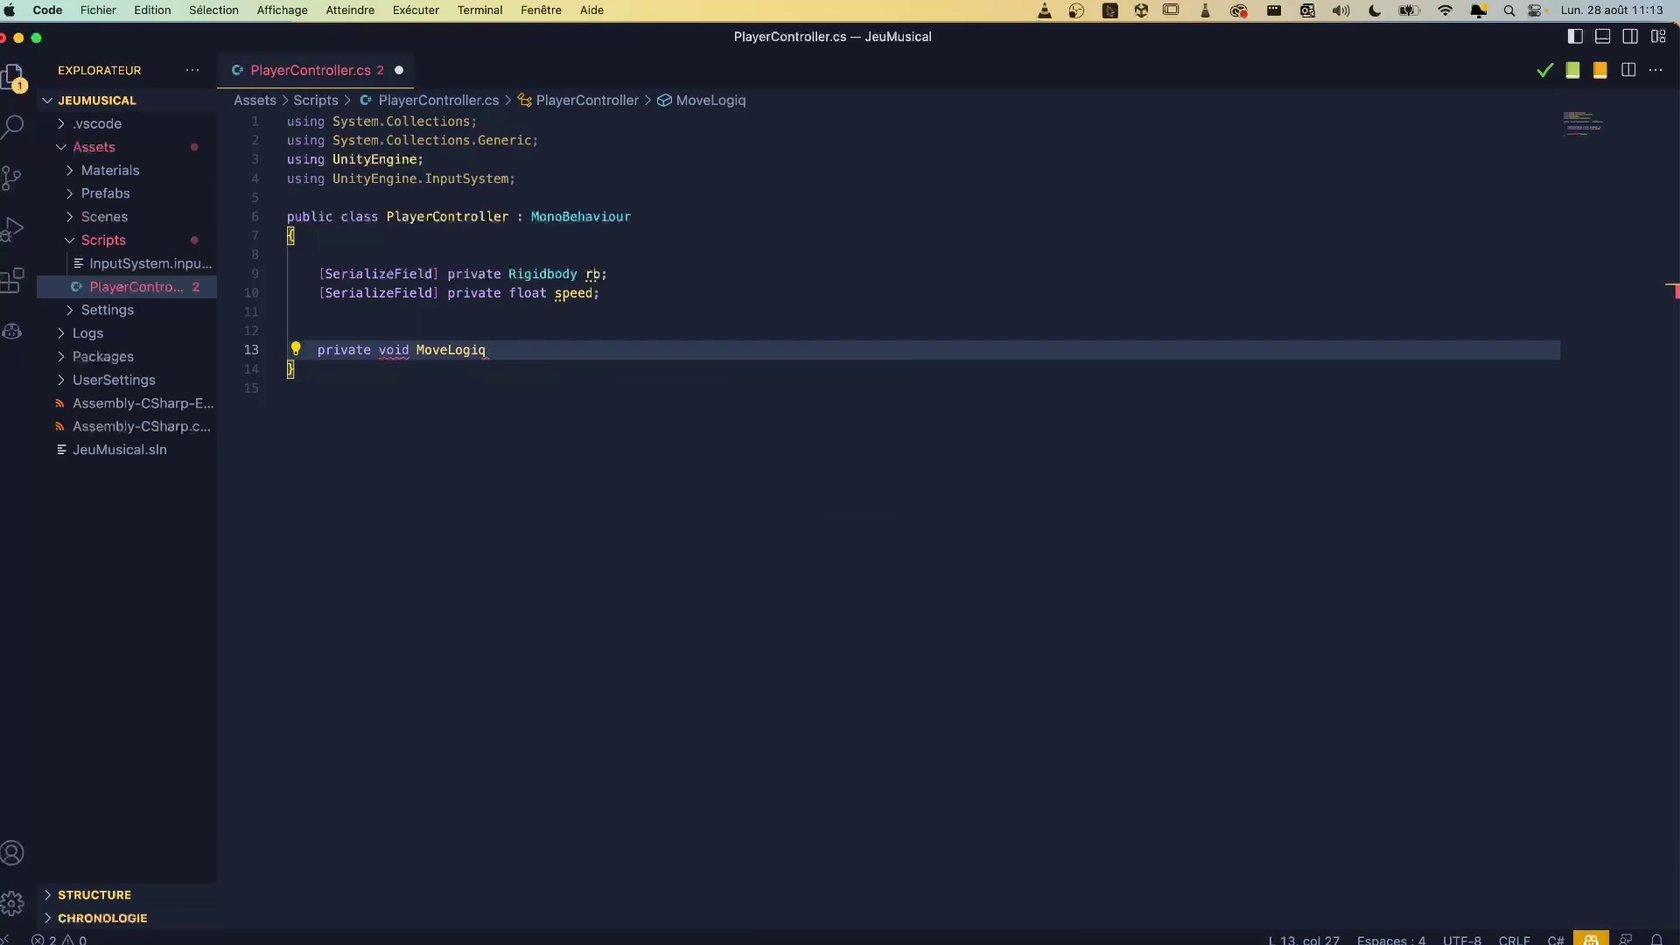
text((){)
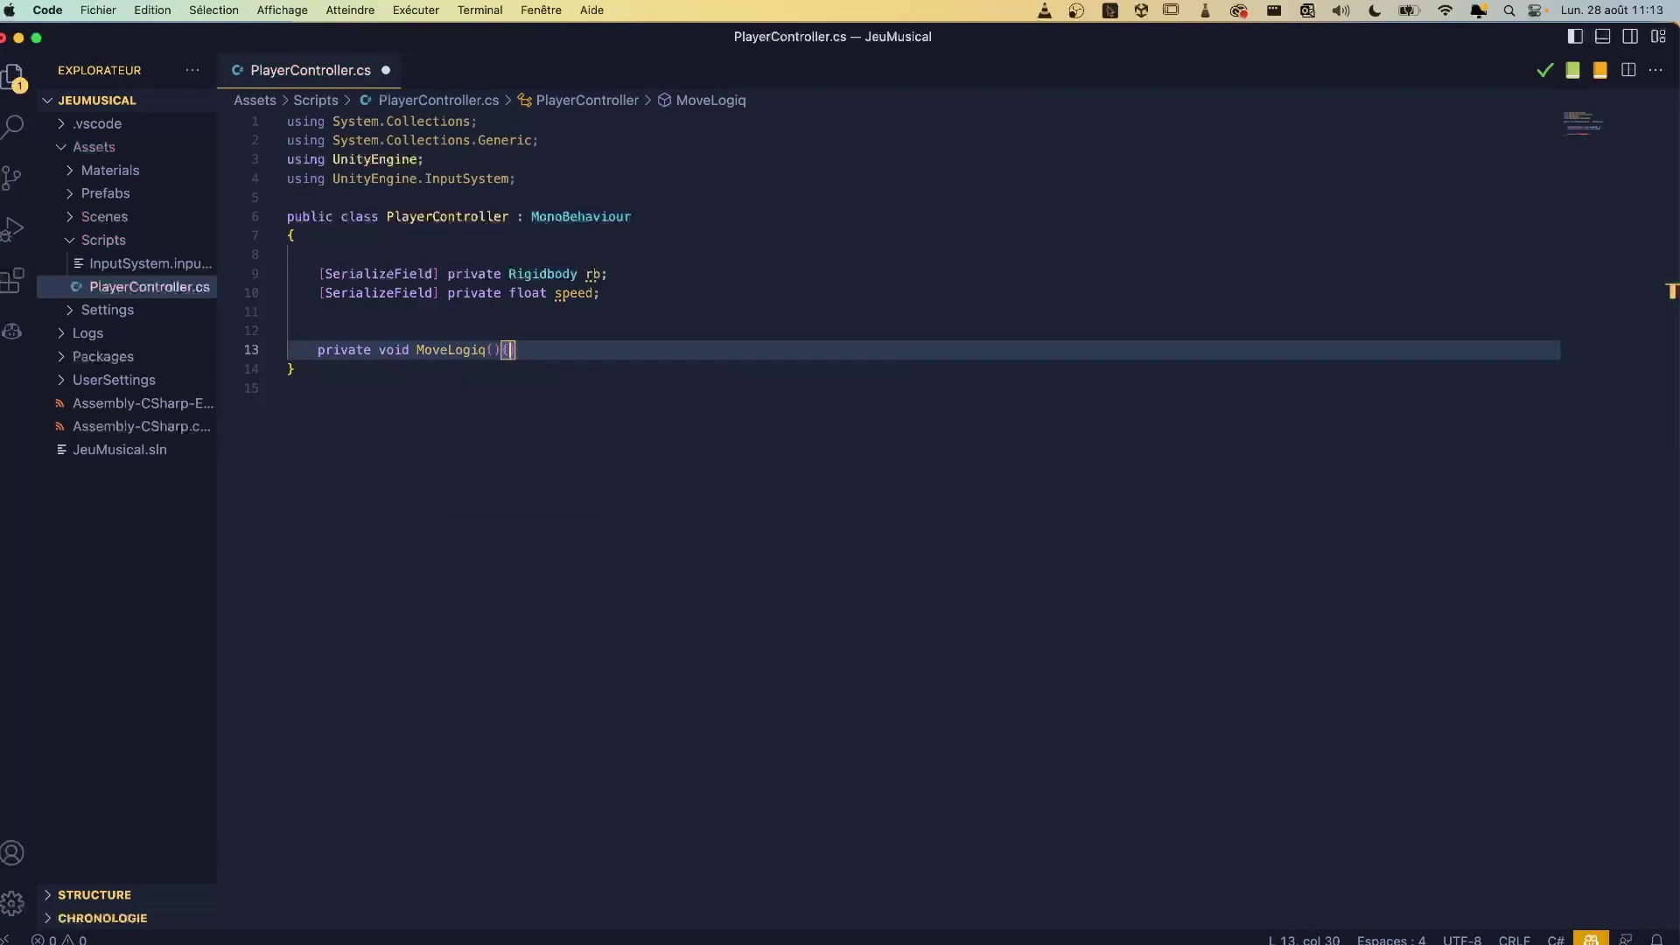
key(Return)
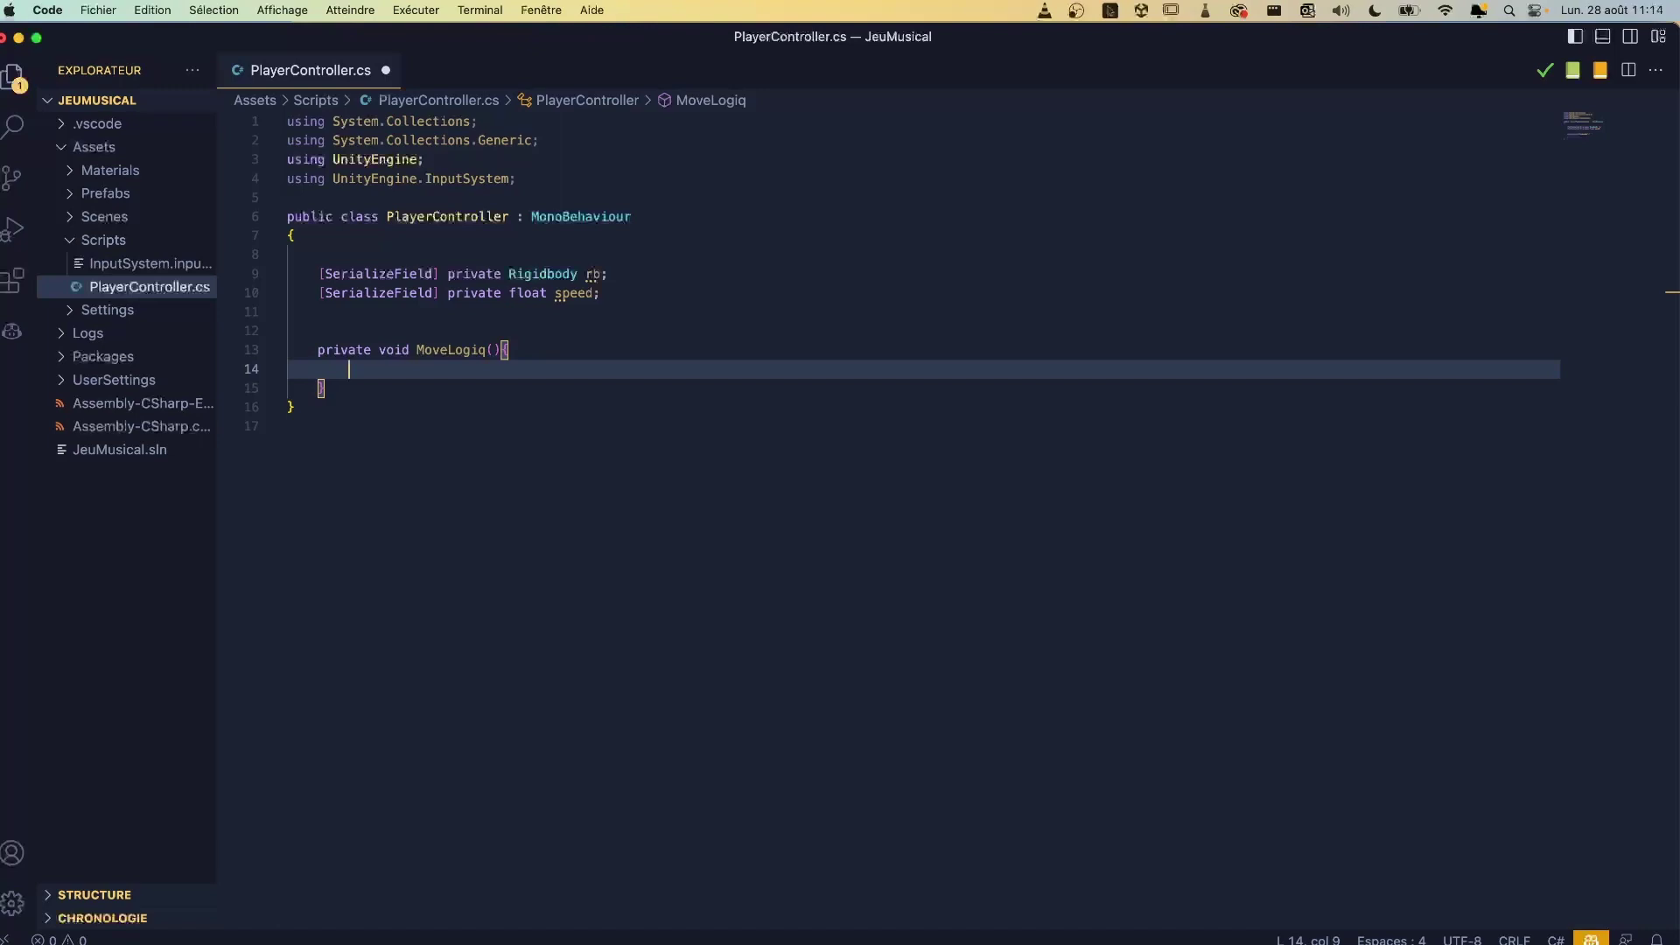
click(434, 316)
key(Return)
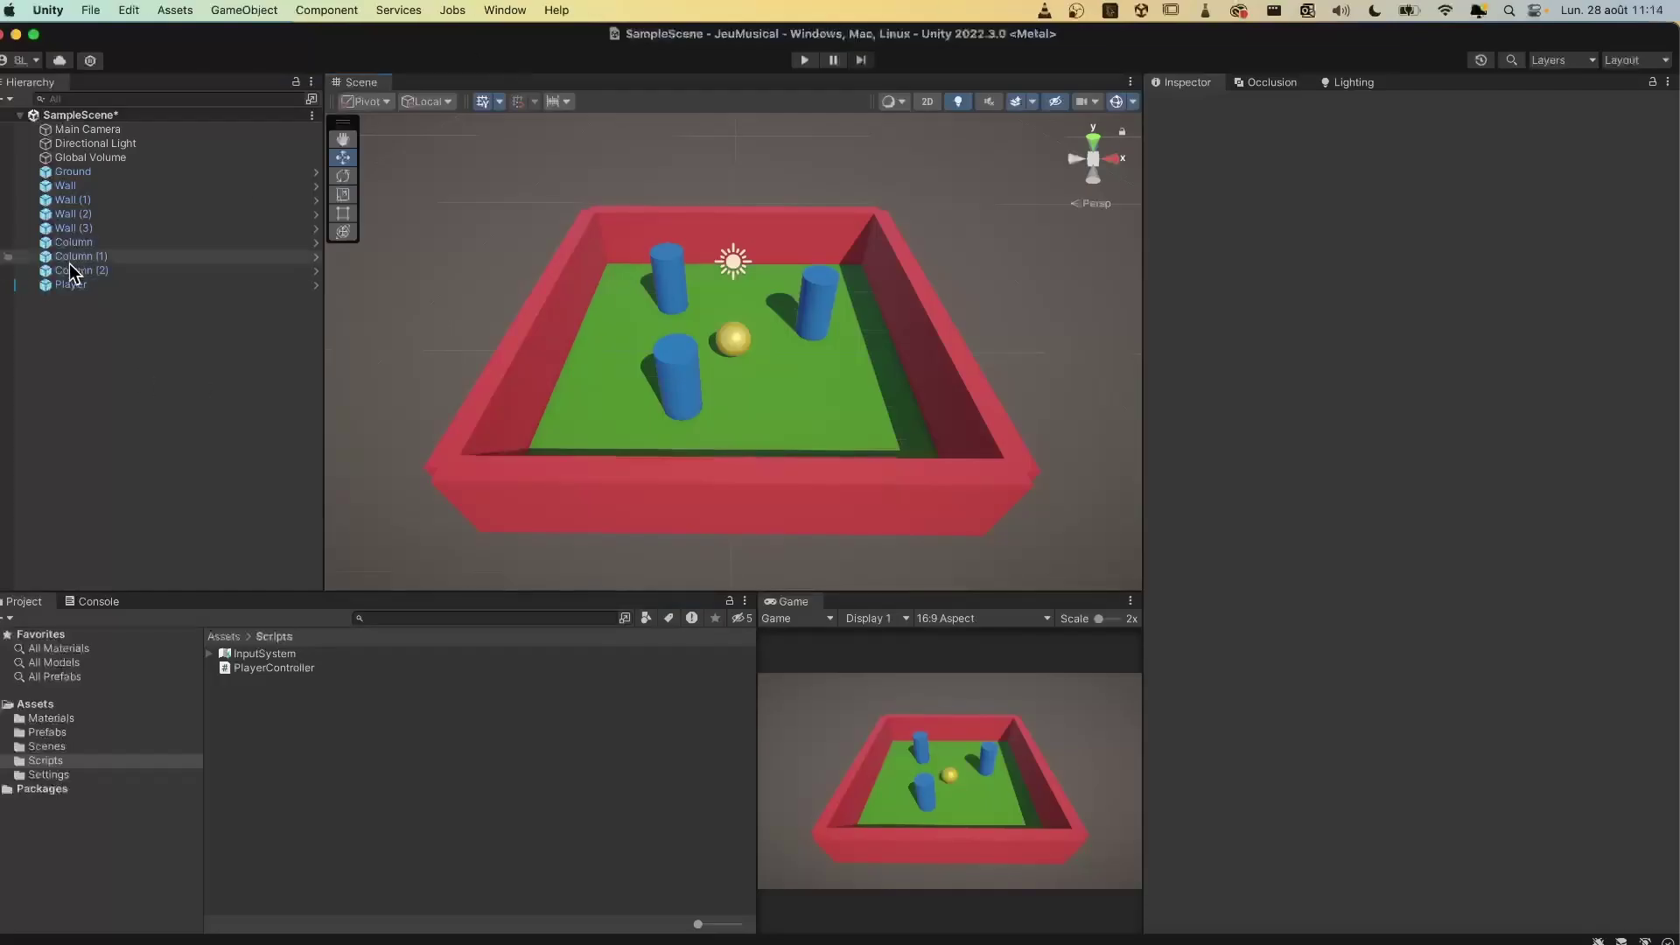
click(68, 286)
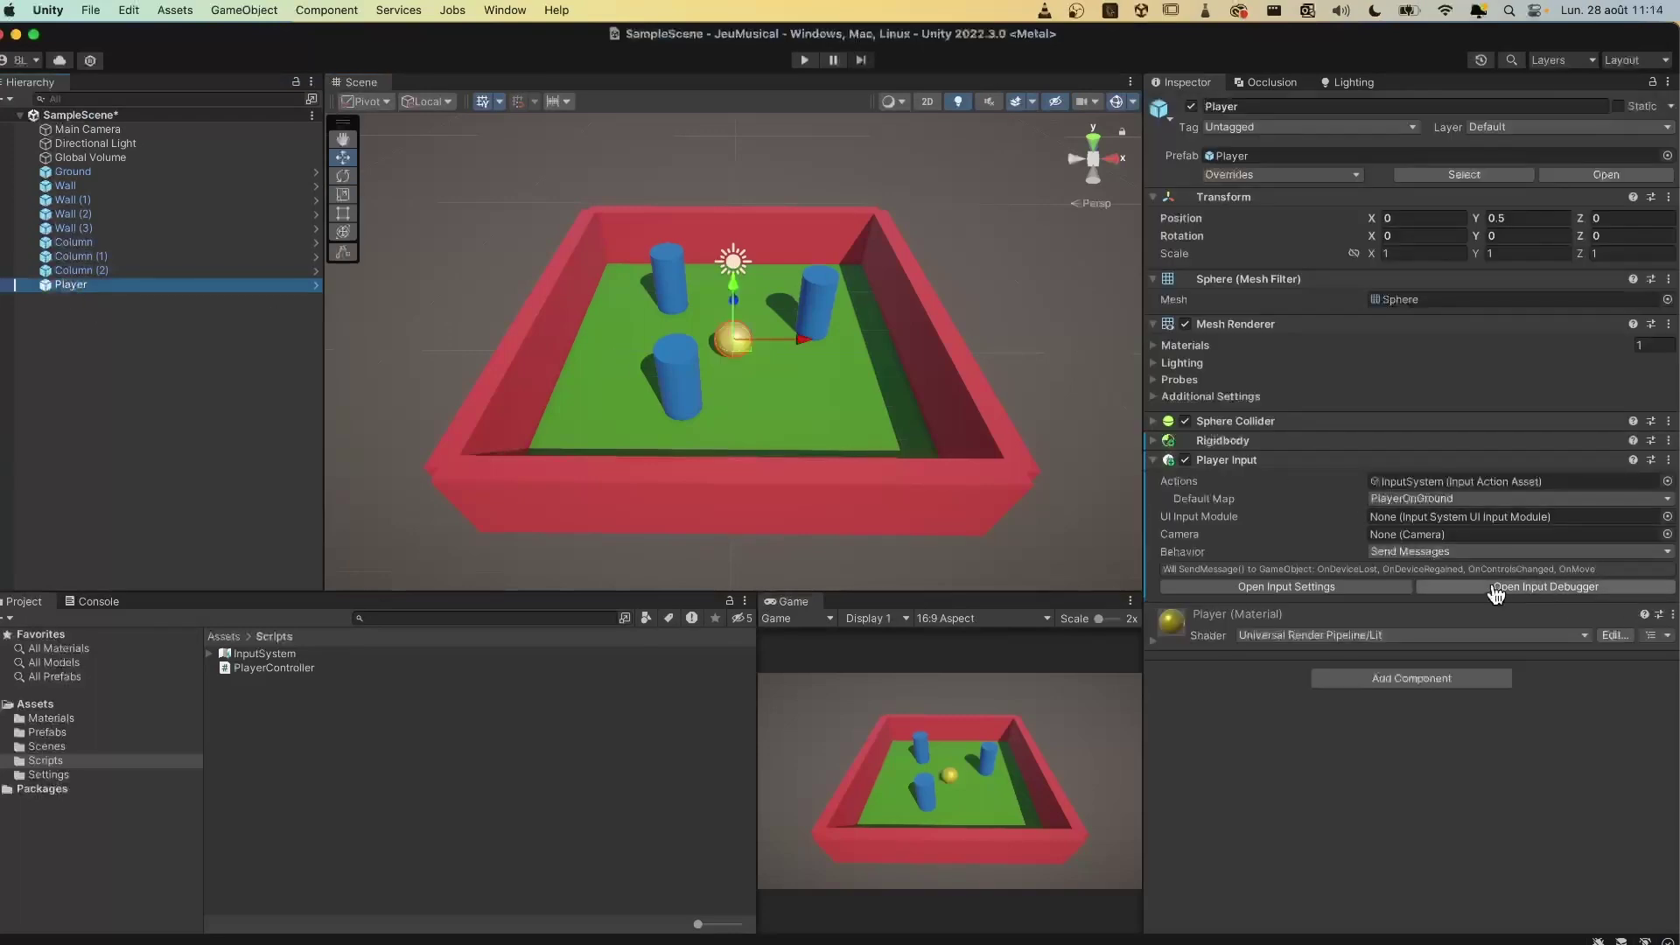
key(super+Tab)
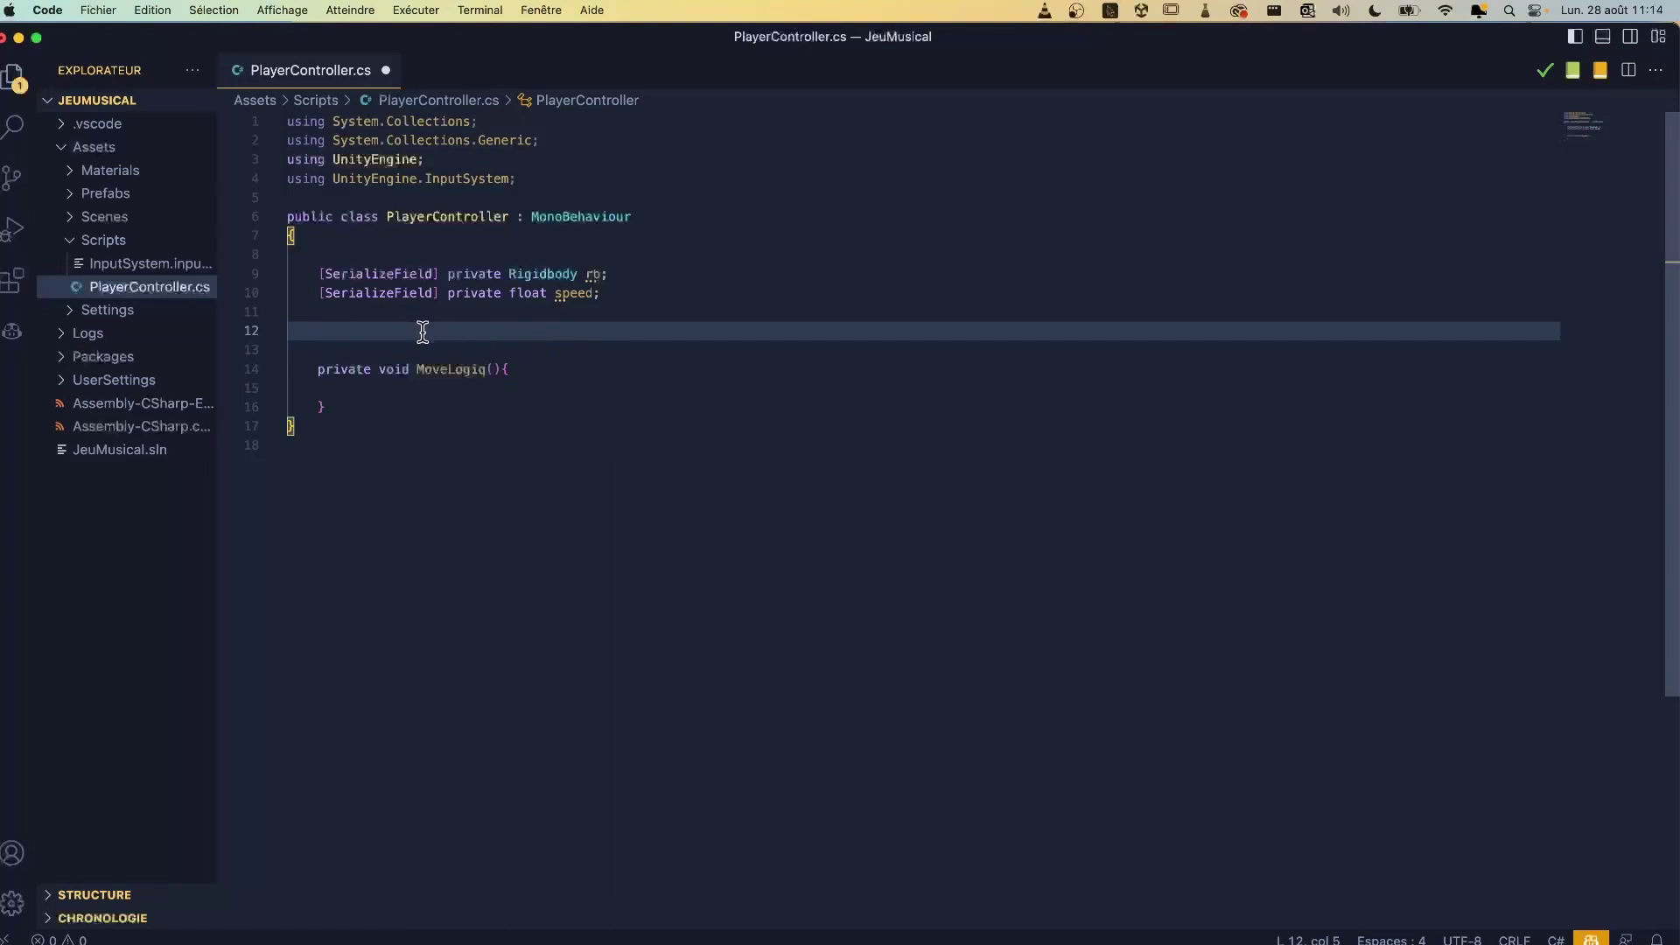
Step: Write an empty 'private void OnMove()' method above MoveLogiq
text(privart)
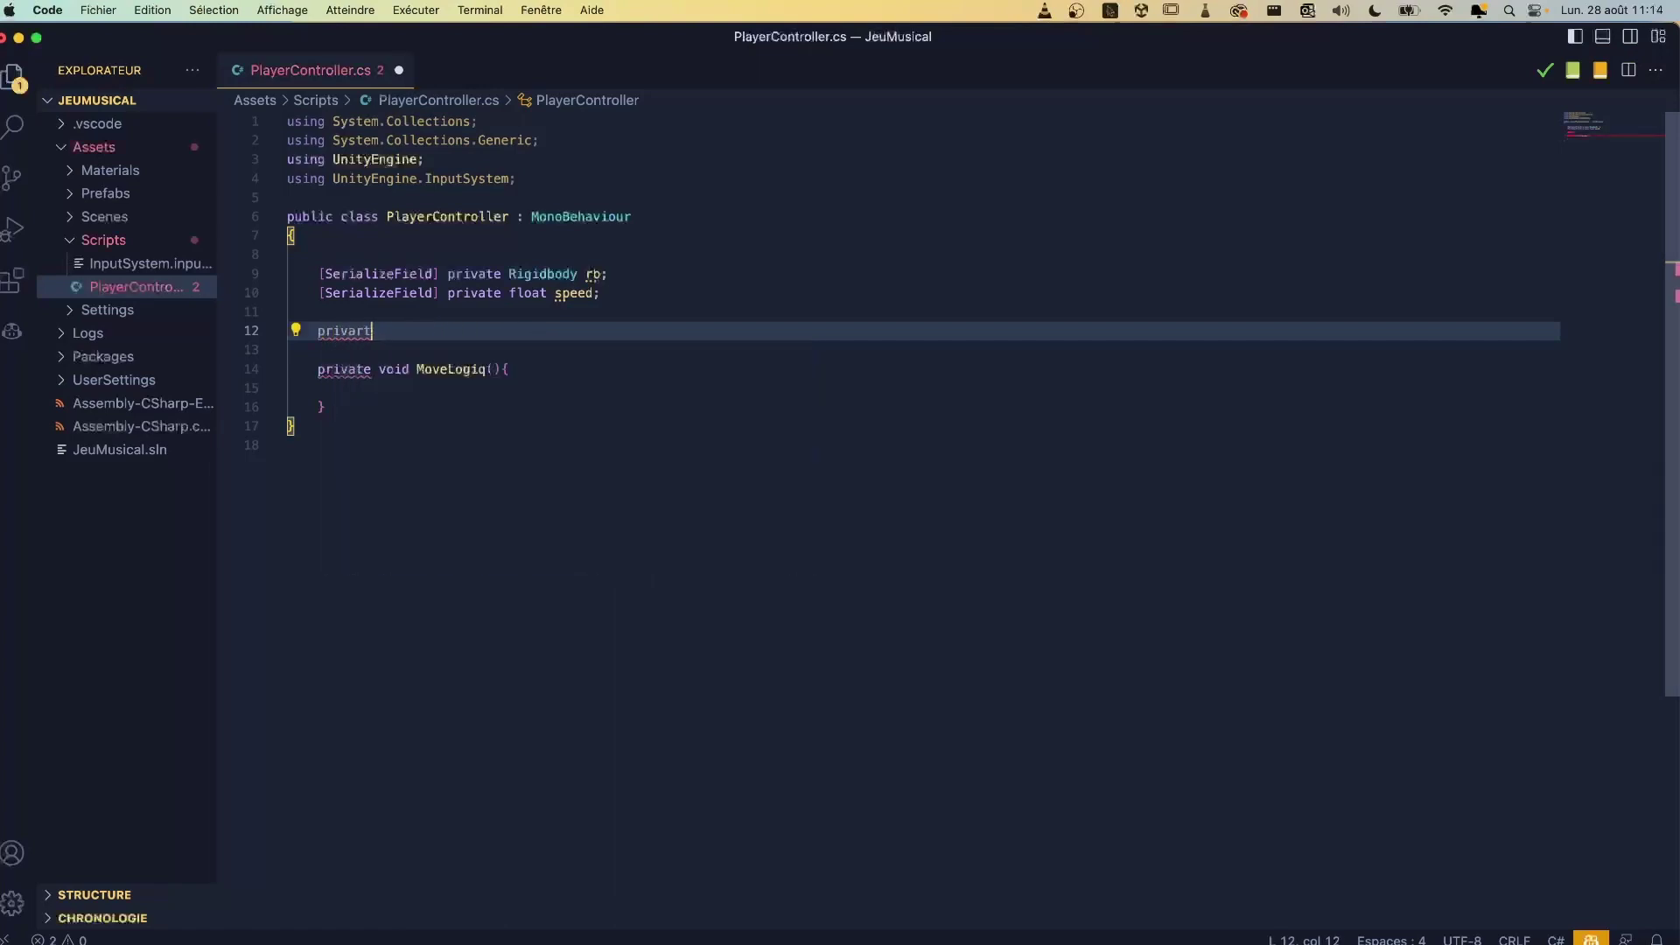
key(BackSpace)
key(BackSpace)
key(BackSpace)
key(ctrl+space)
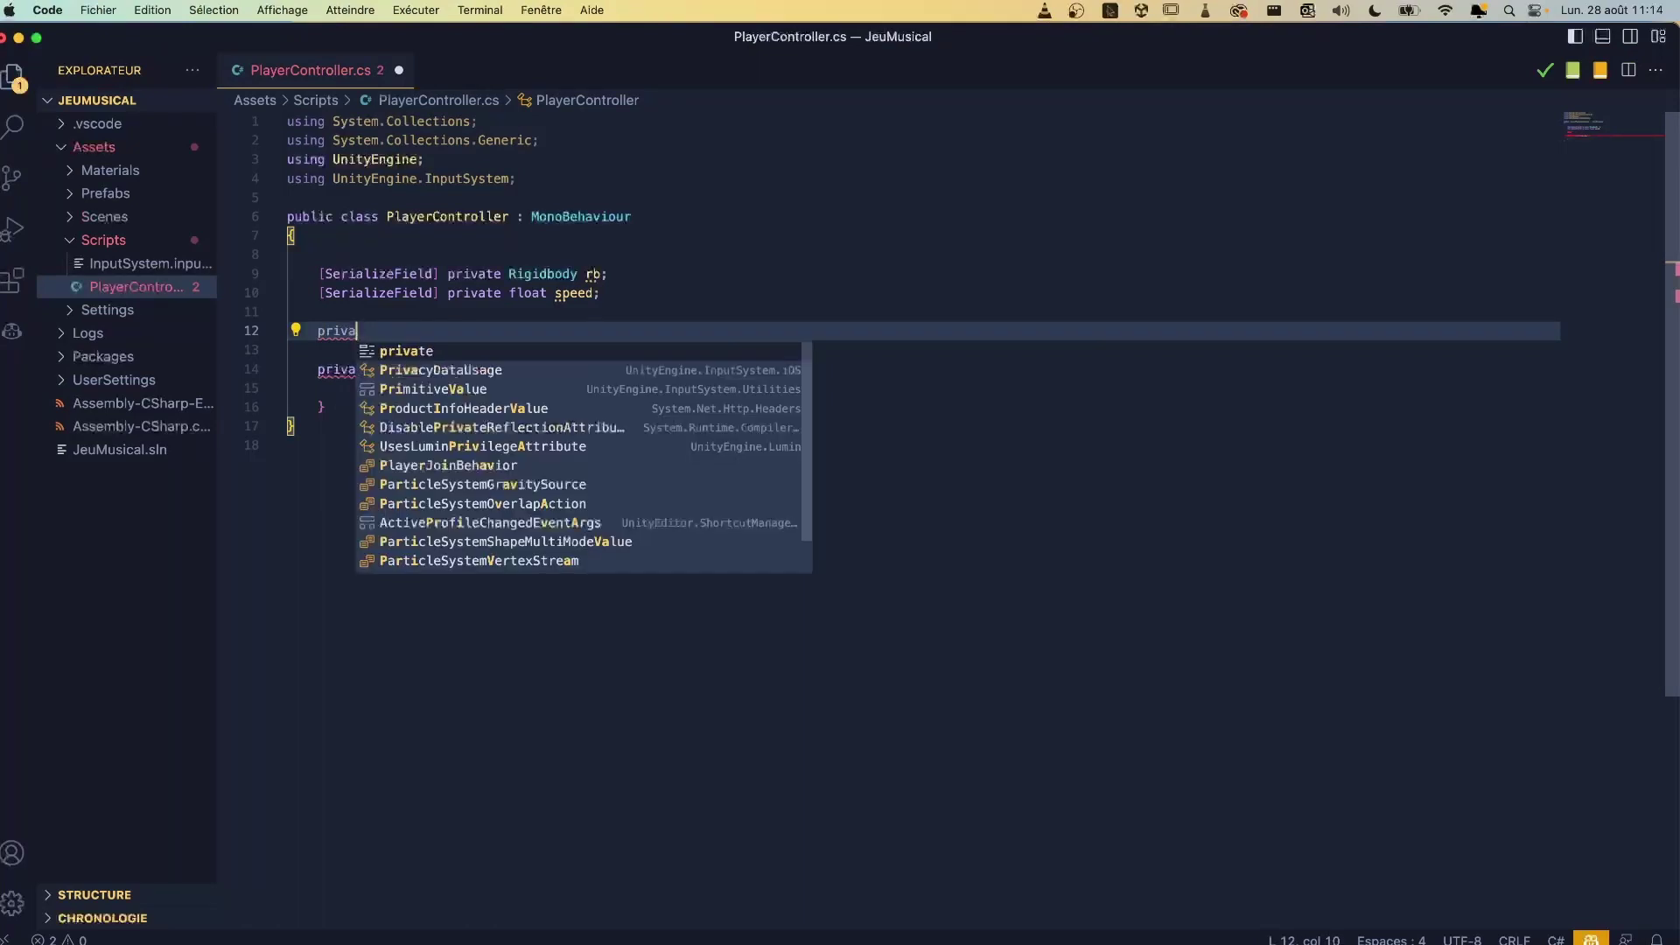
key(Return)
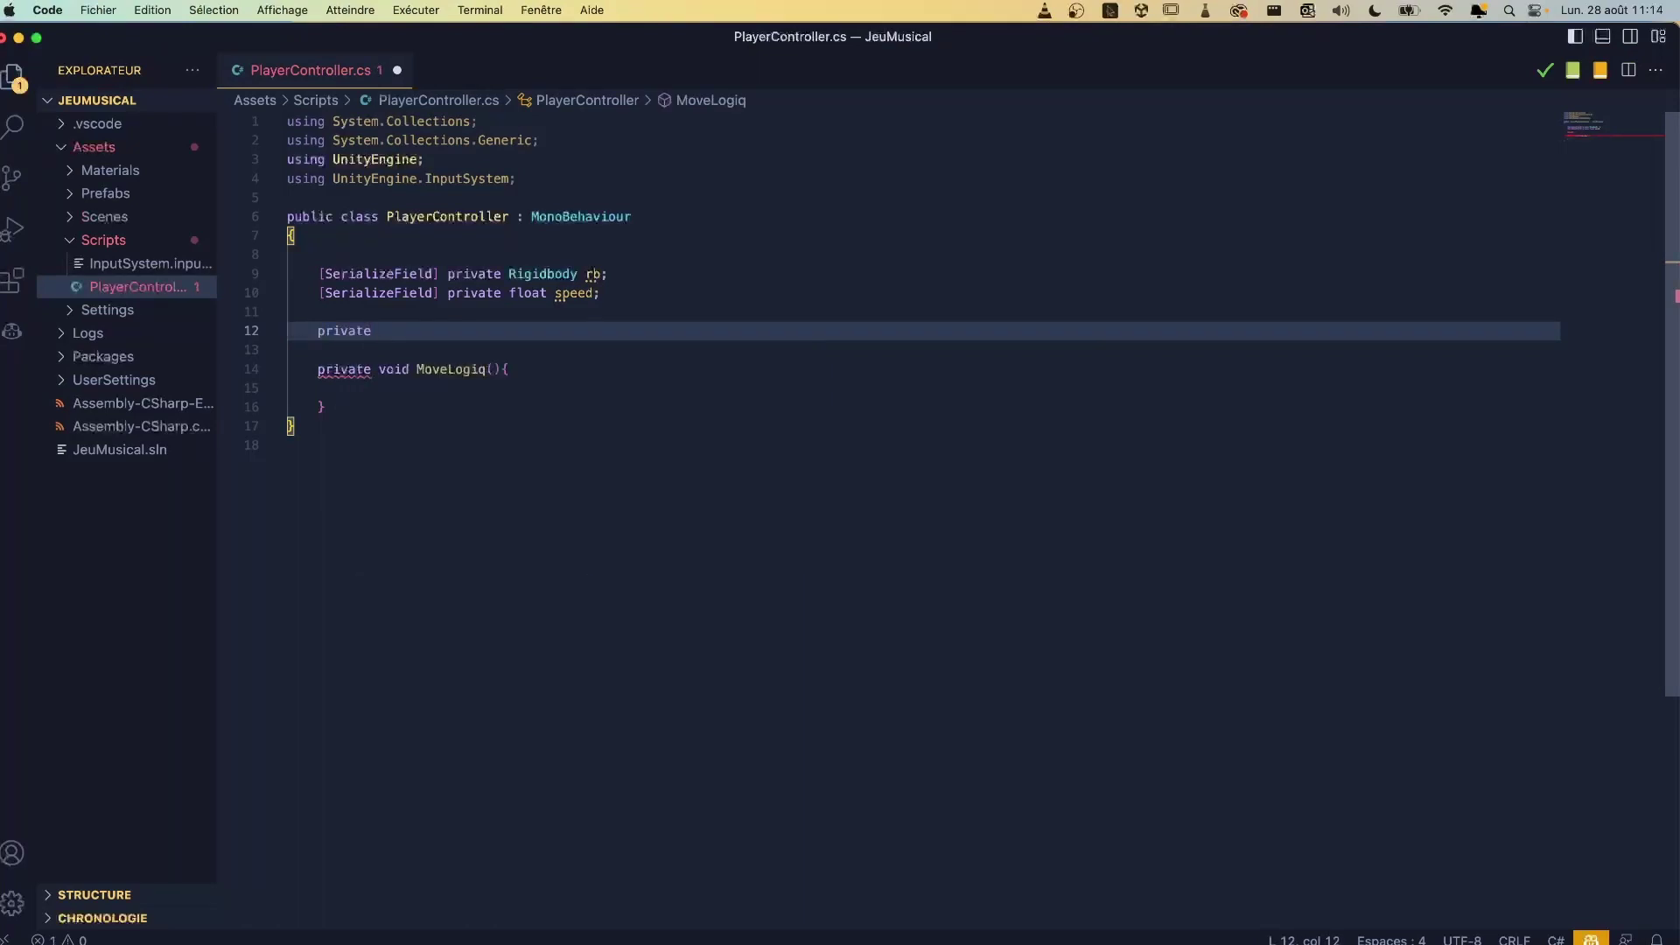
text(void )
text(OnMove)
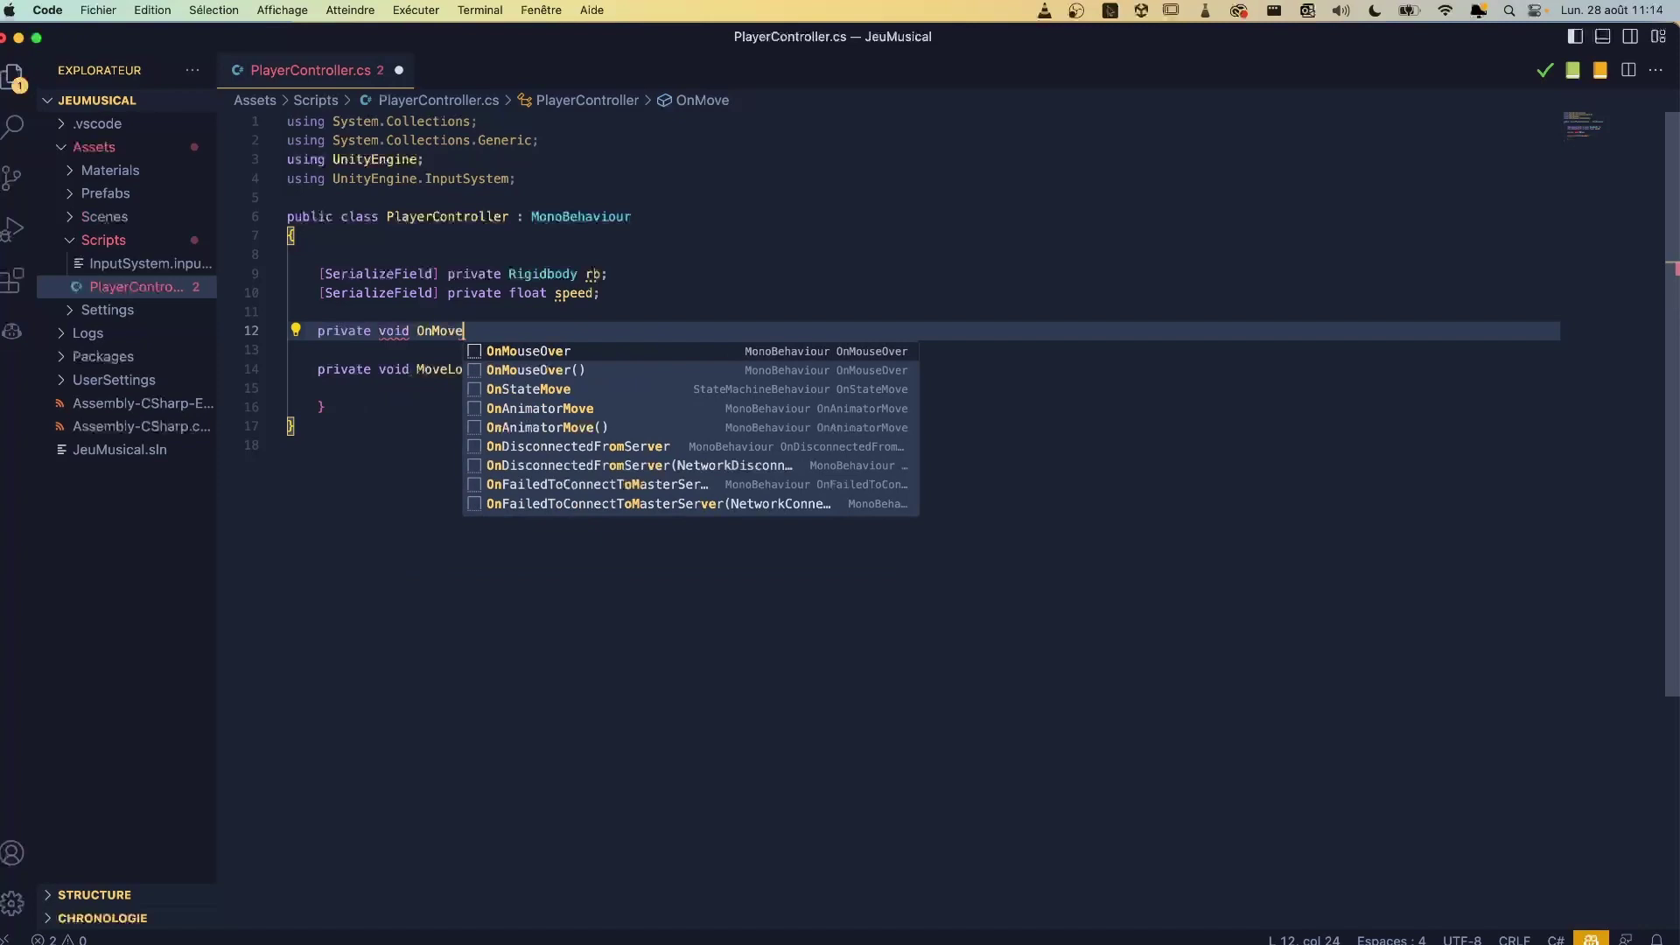
text(())
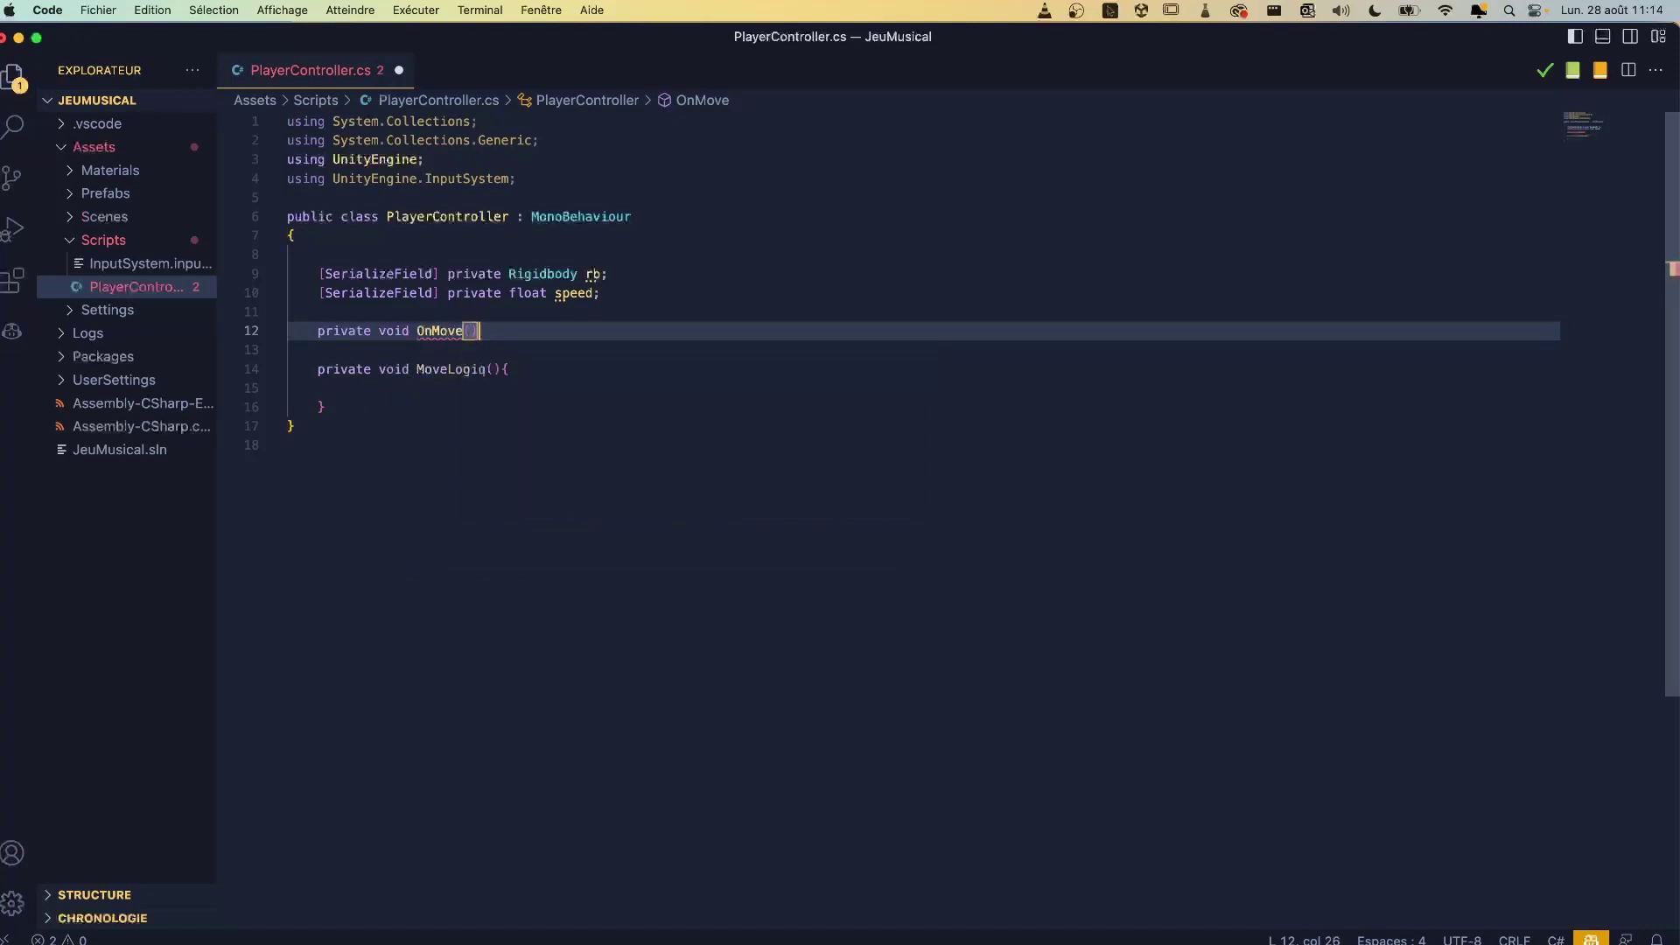
text({)
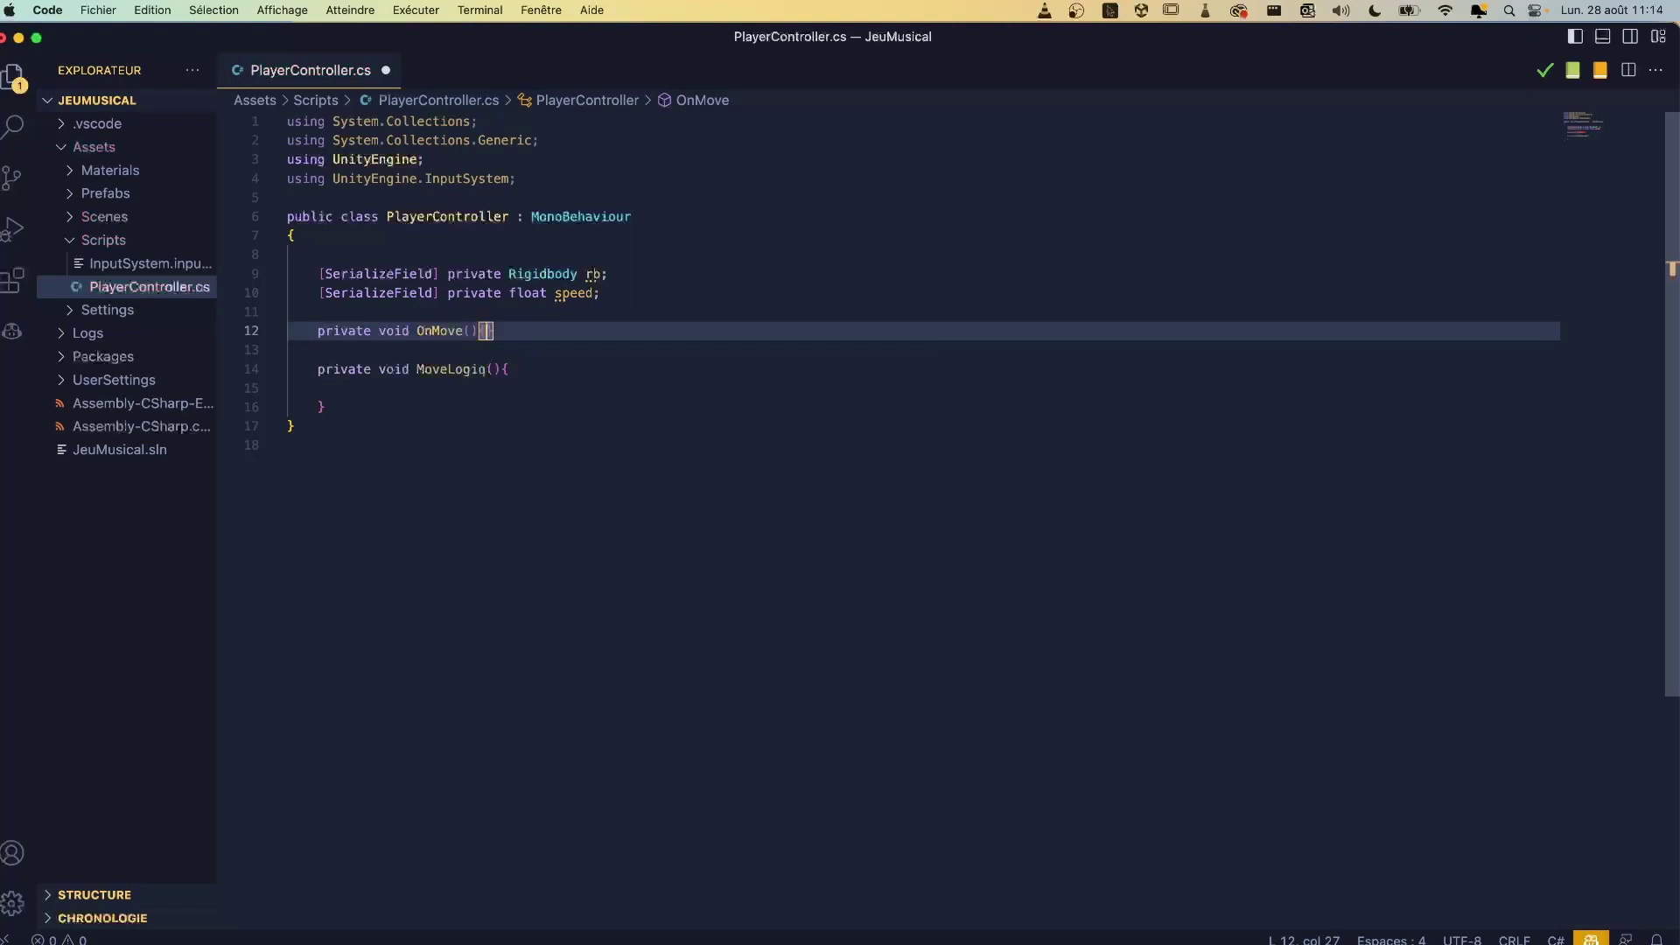
key(Return)
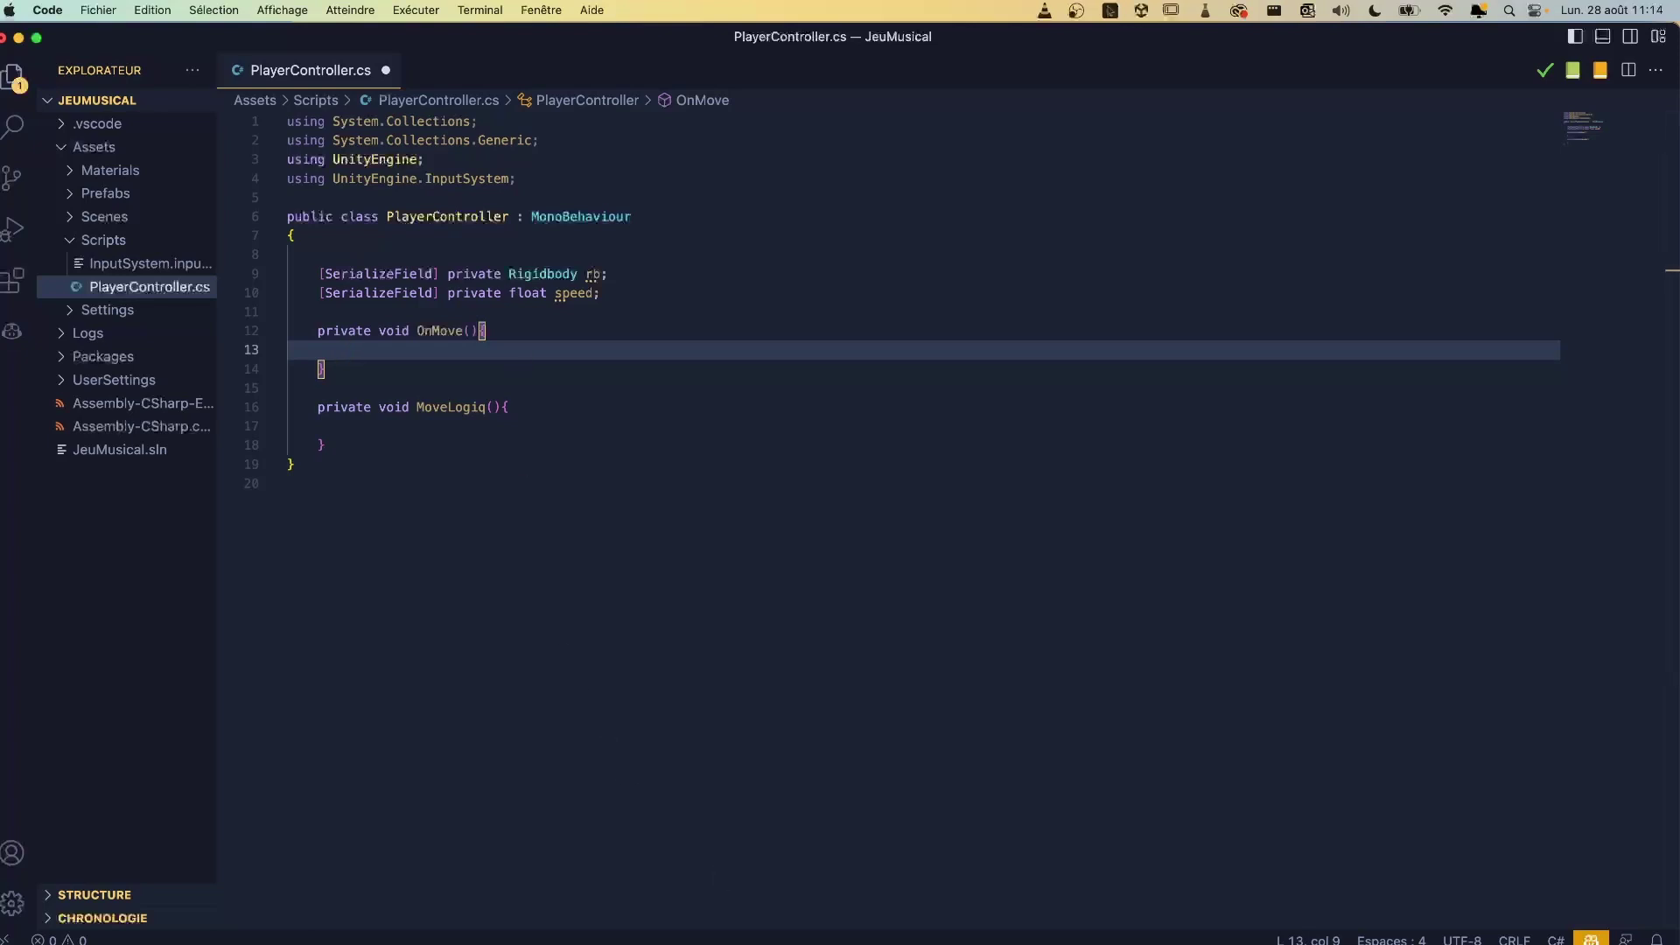
Step: Give OnMove an 'InputValue value' parameter
click(469, 335)
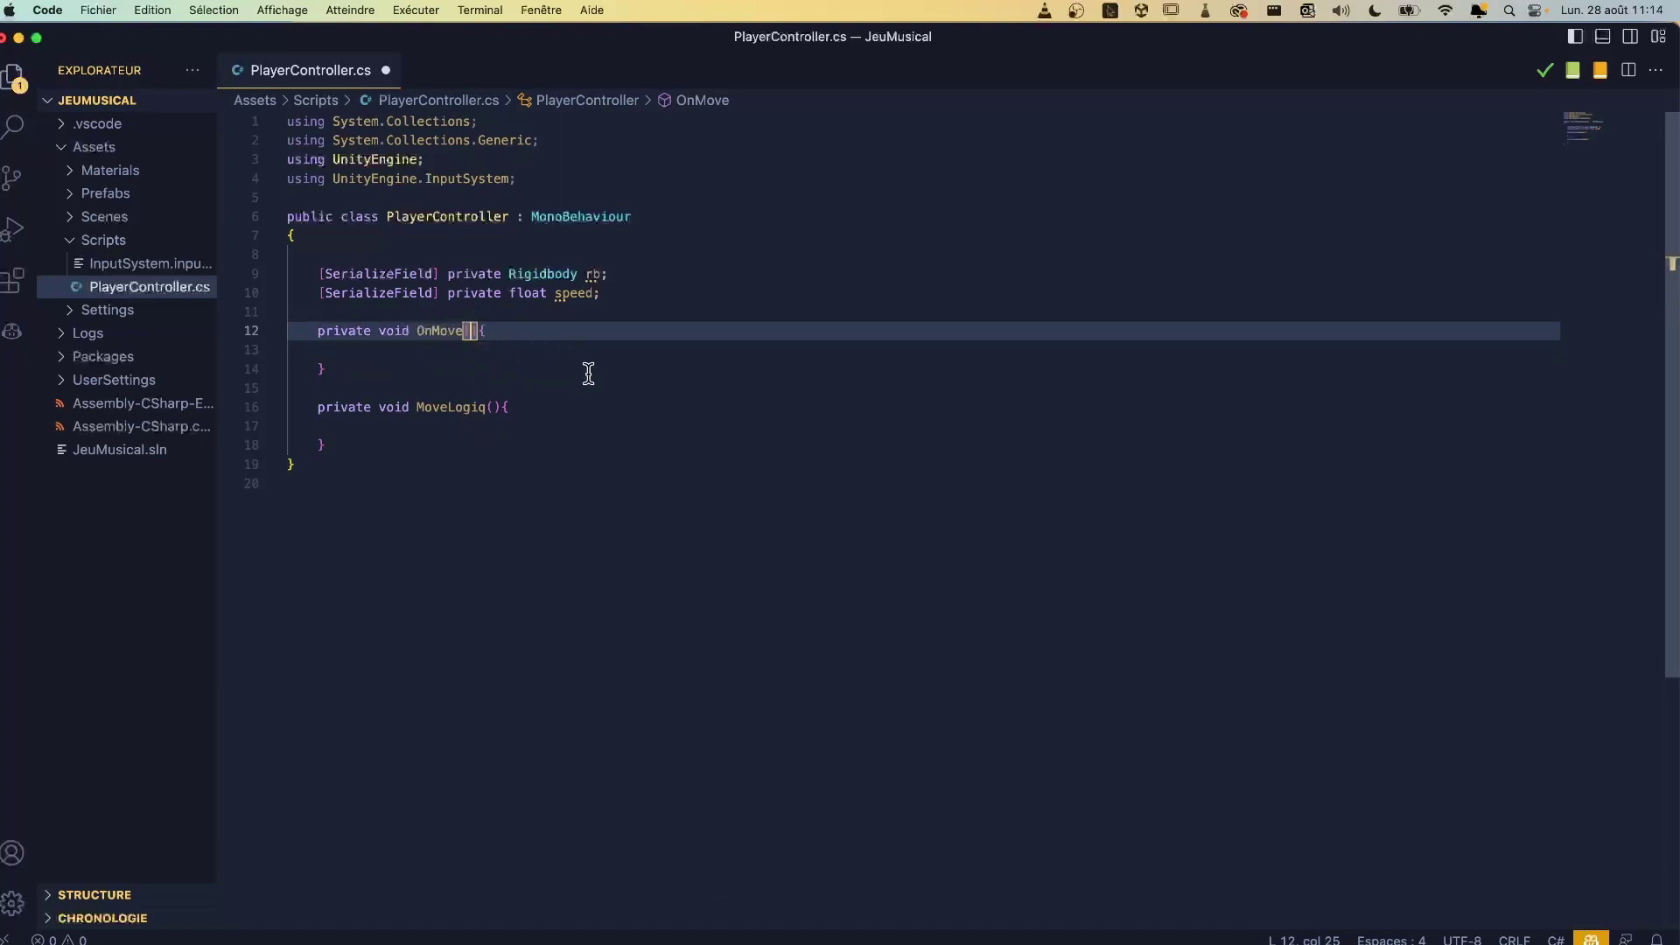
text(In)
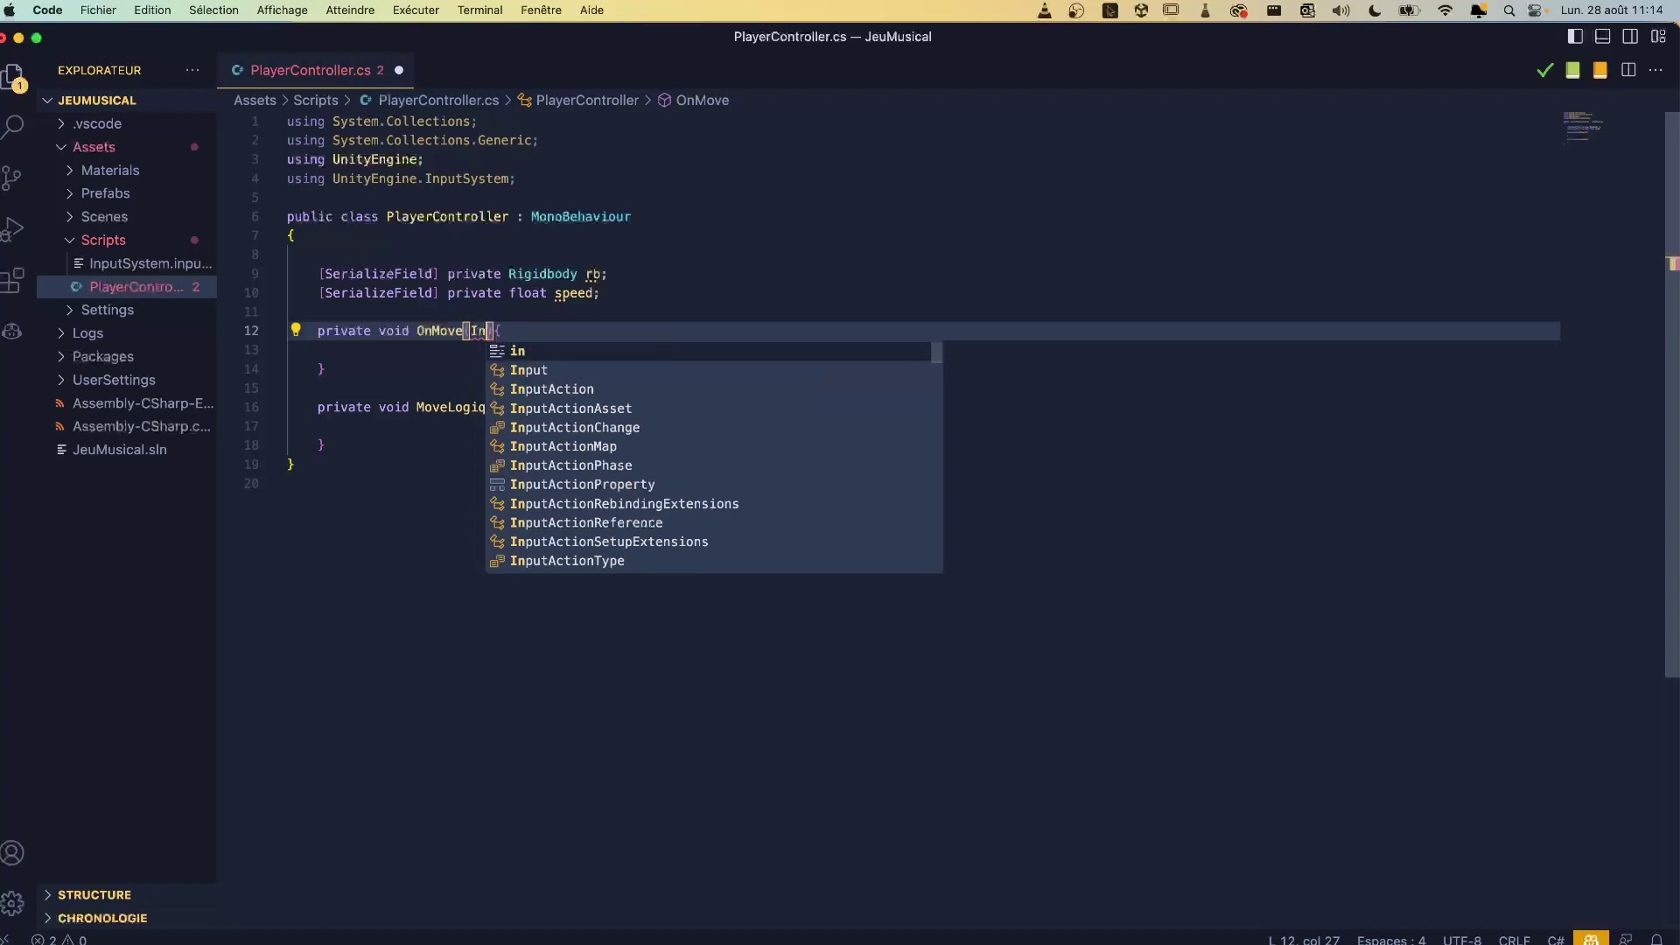
text(putV)
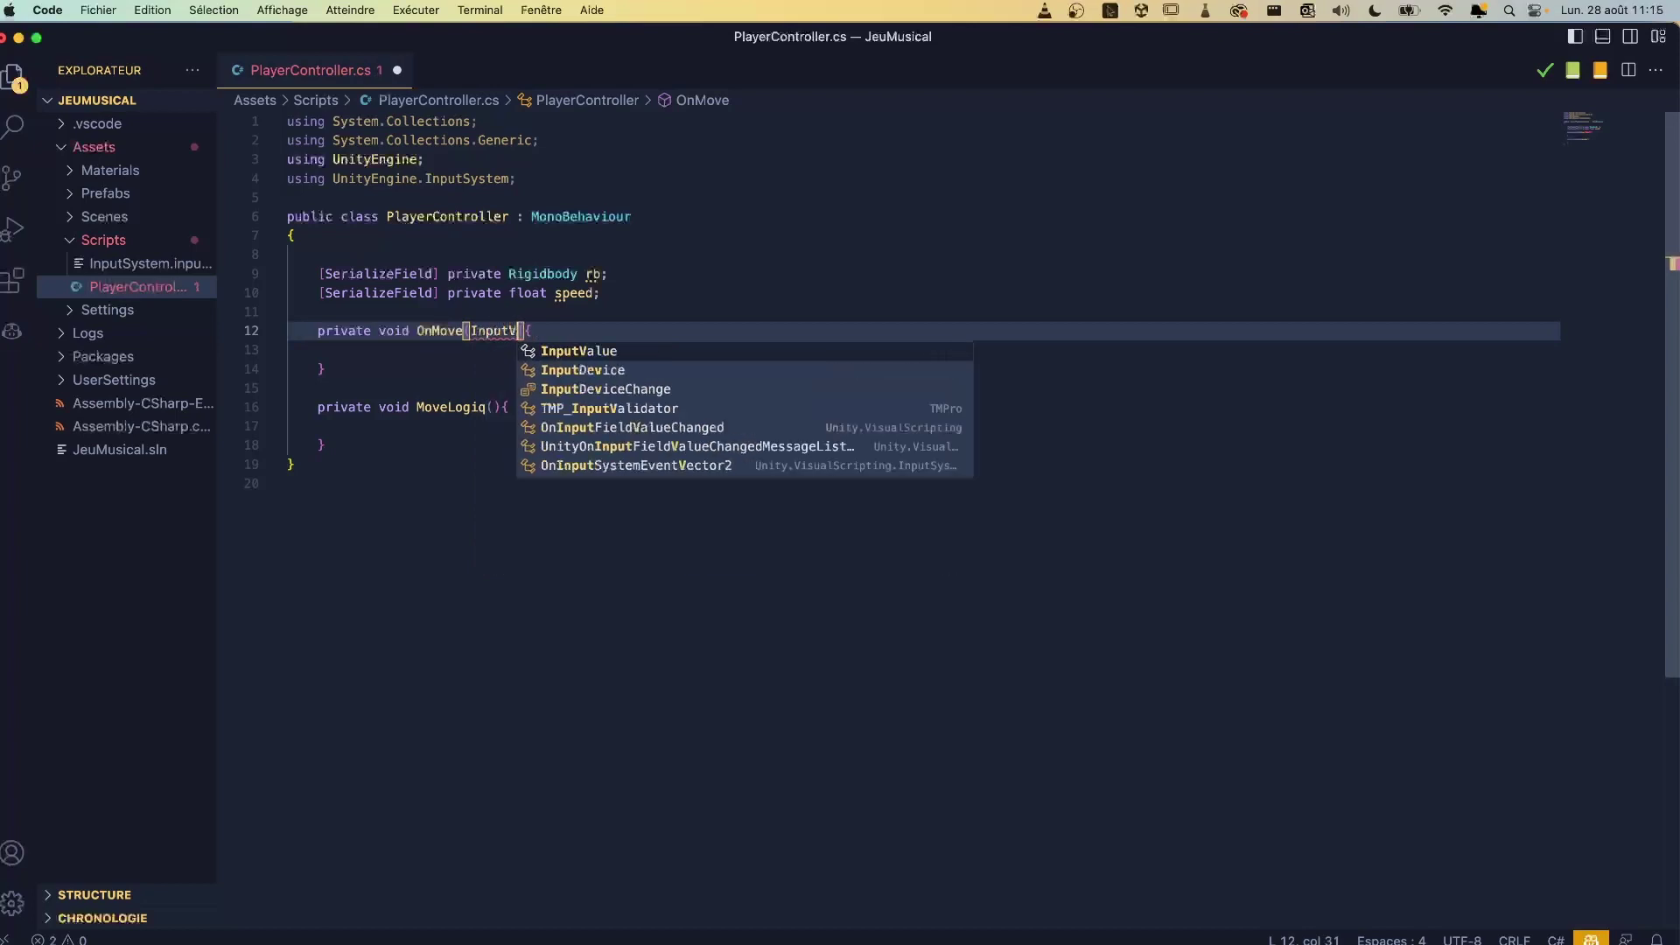
text(a)
key(Tab)
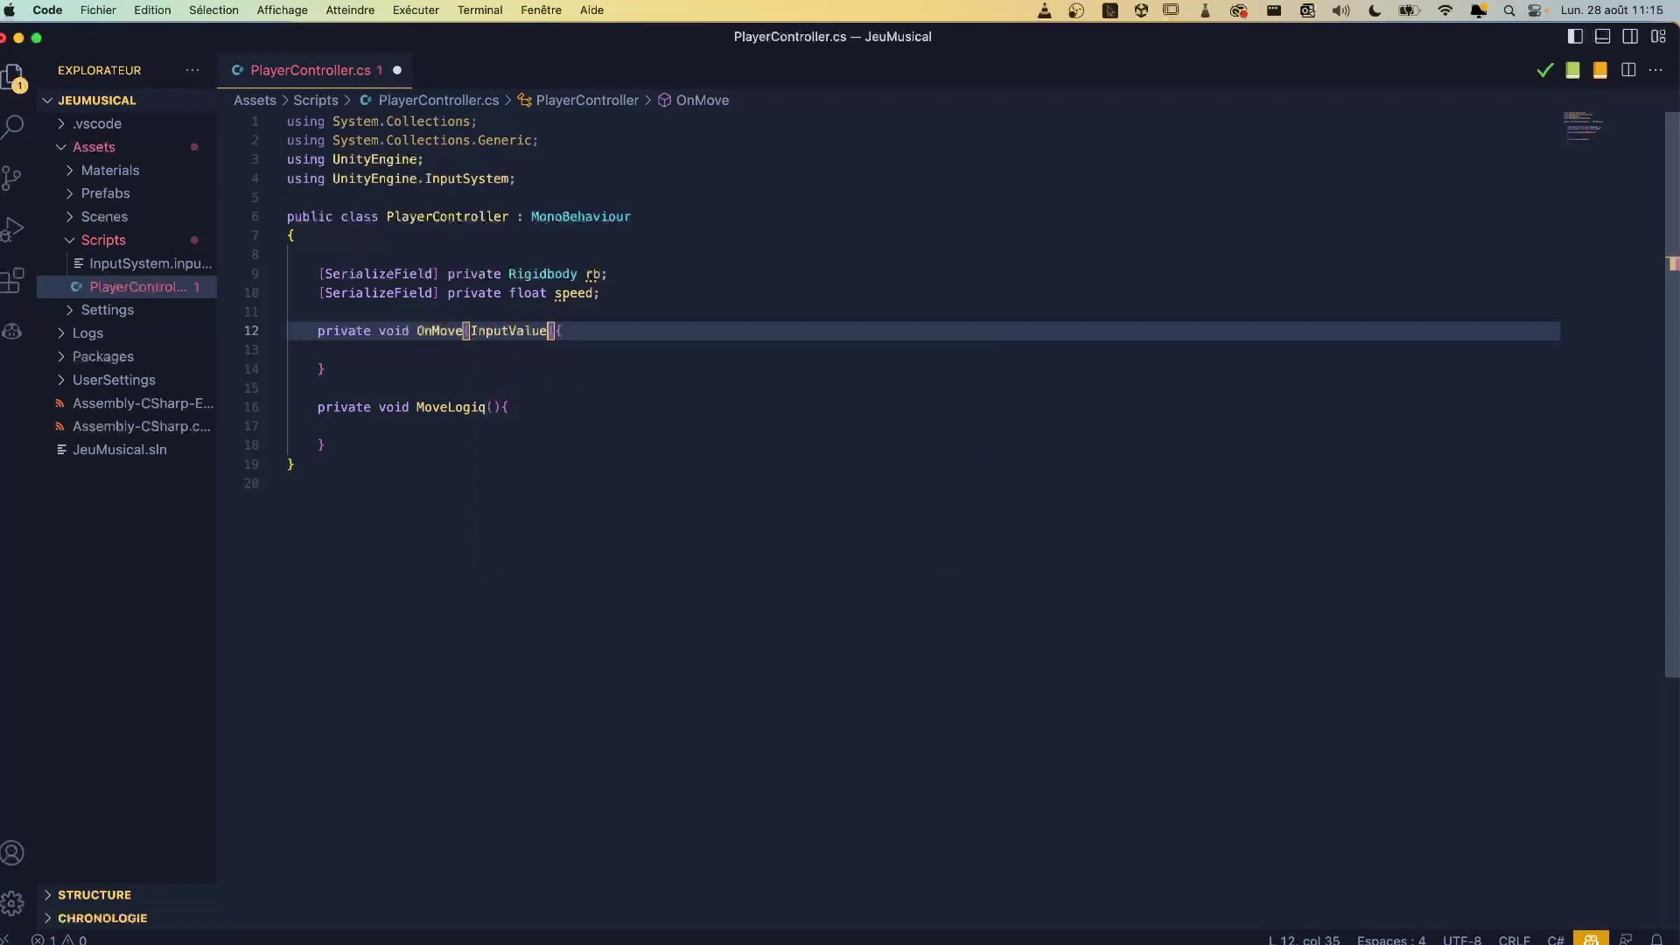
text(va)
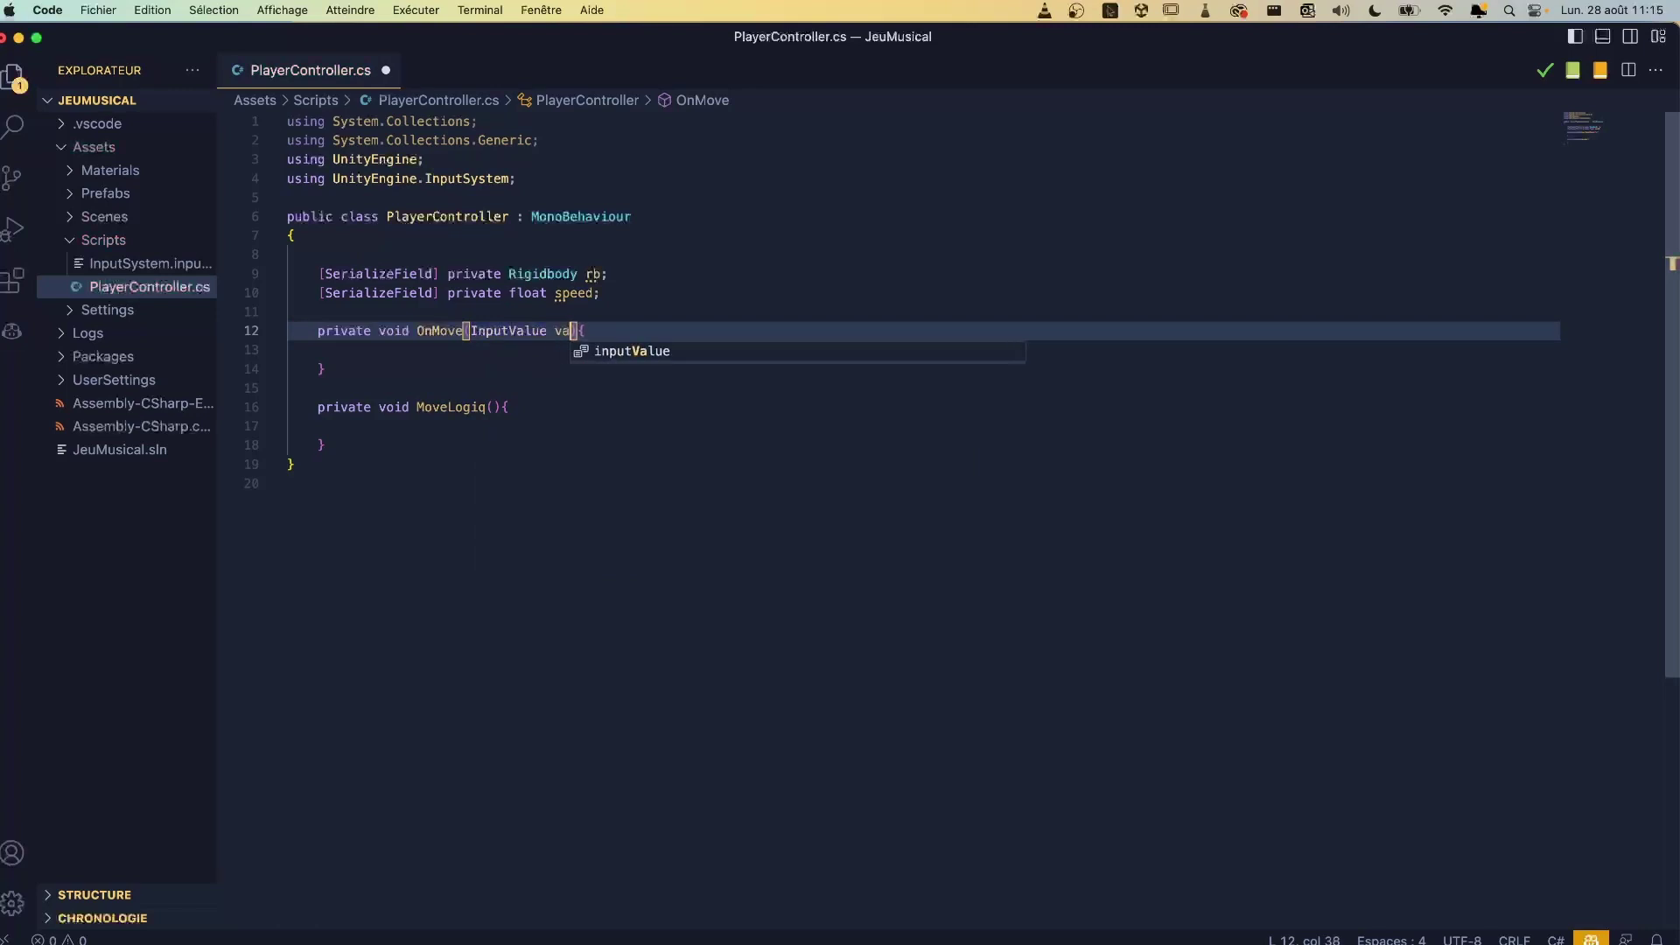
text(leu)
key(BackSpace)
key(BackSpace)
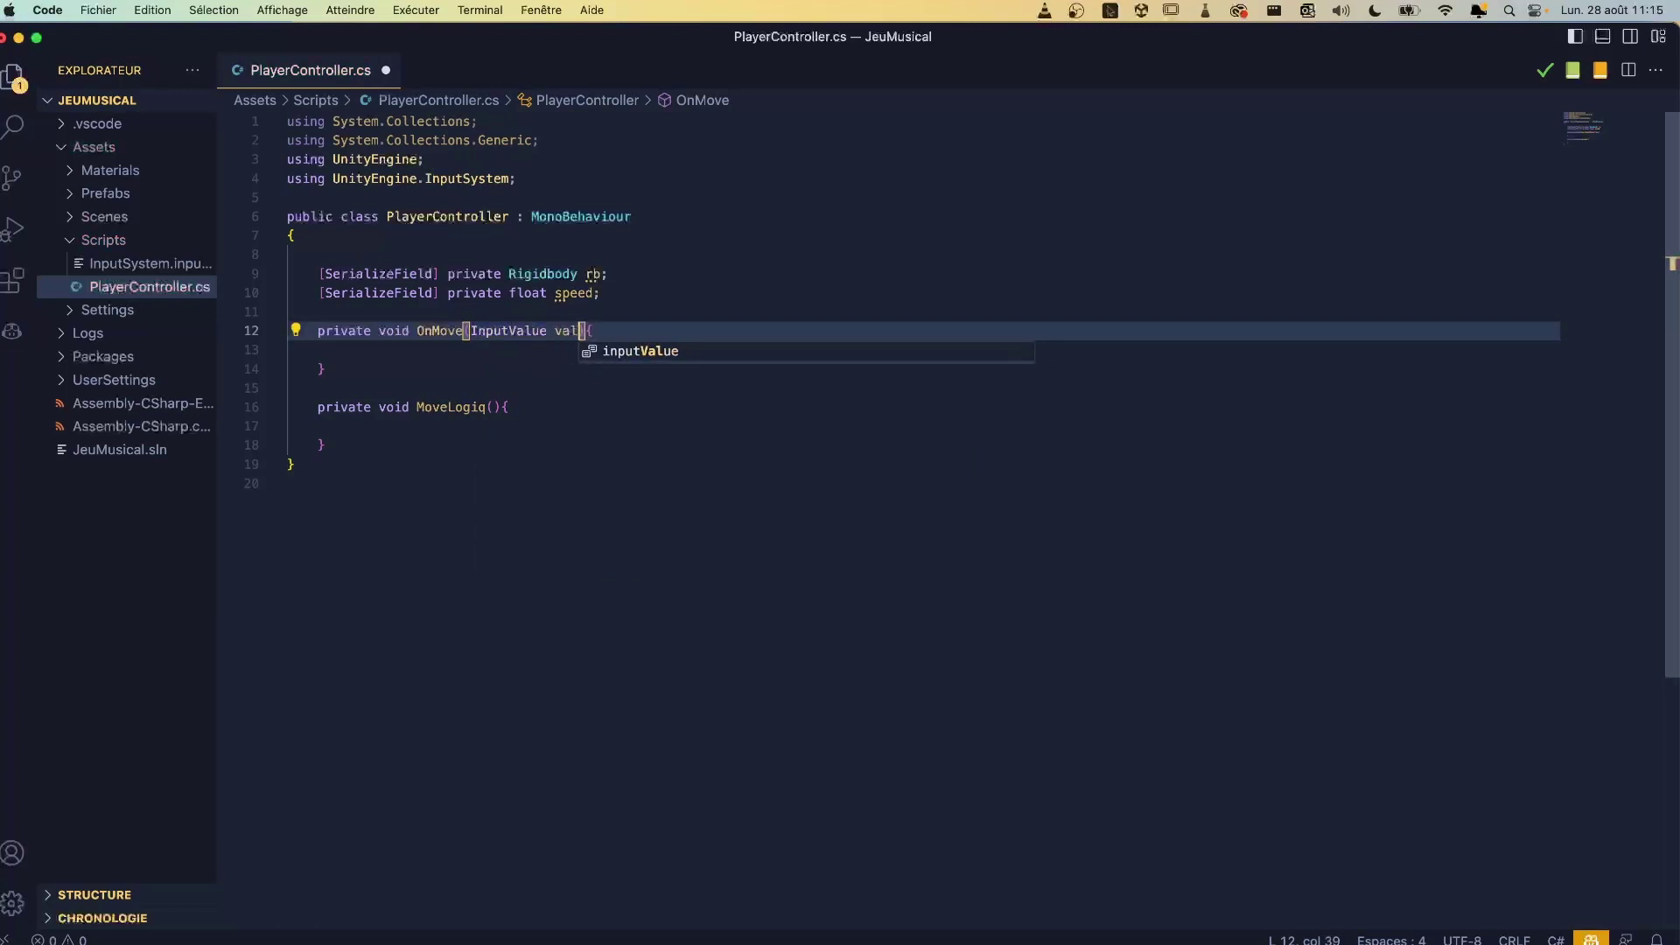
text(ue)
click(317, 349)
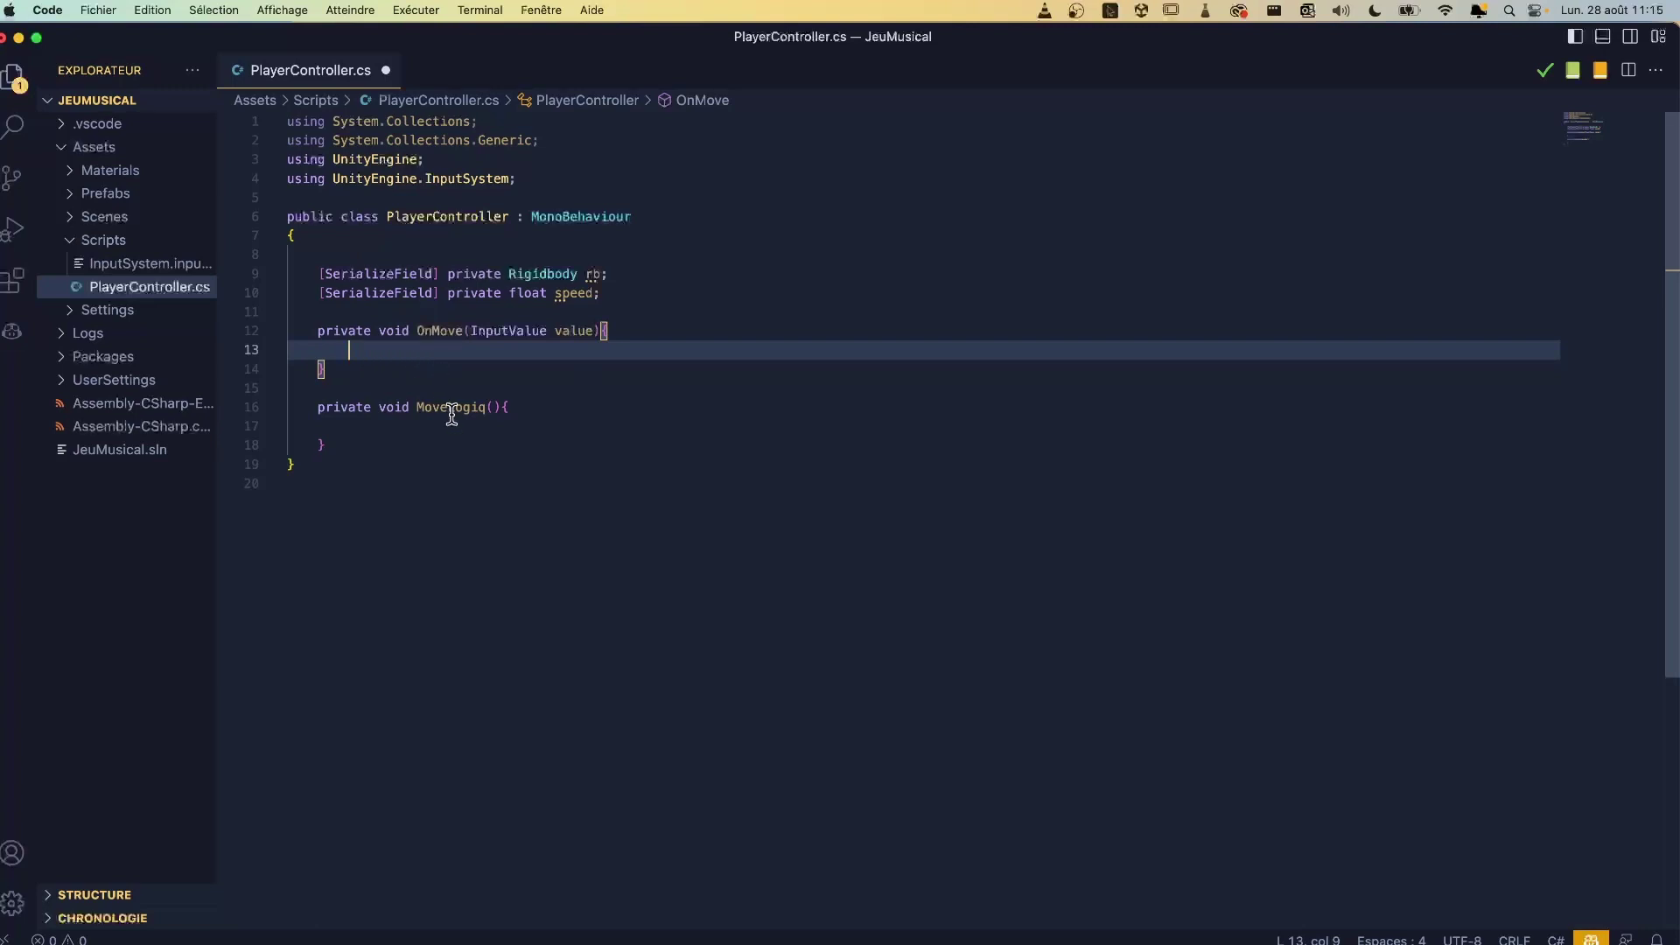
click(393, 429)
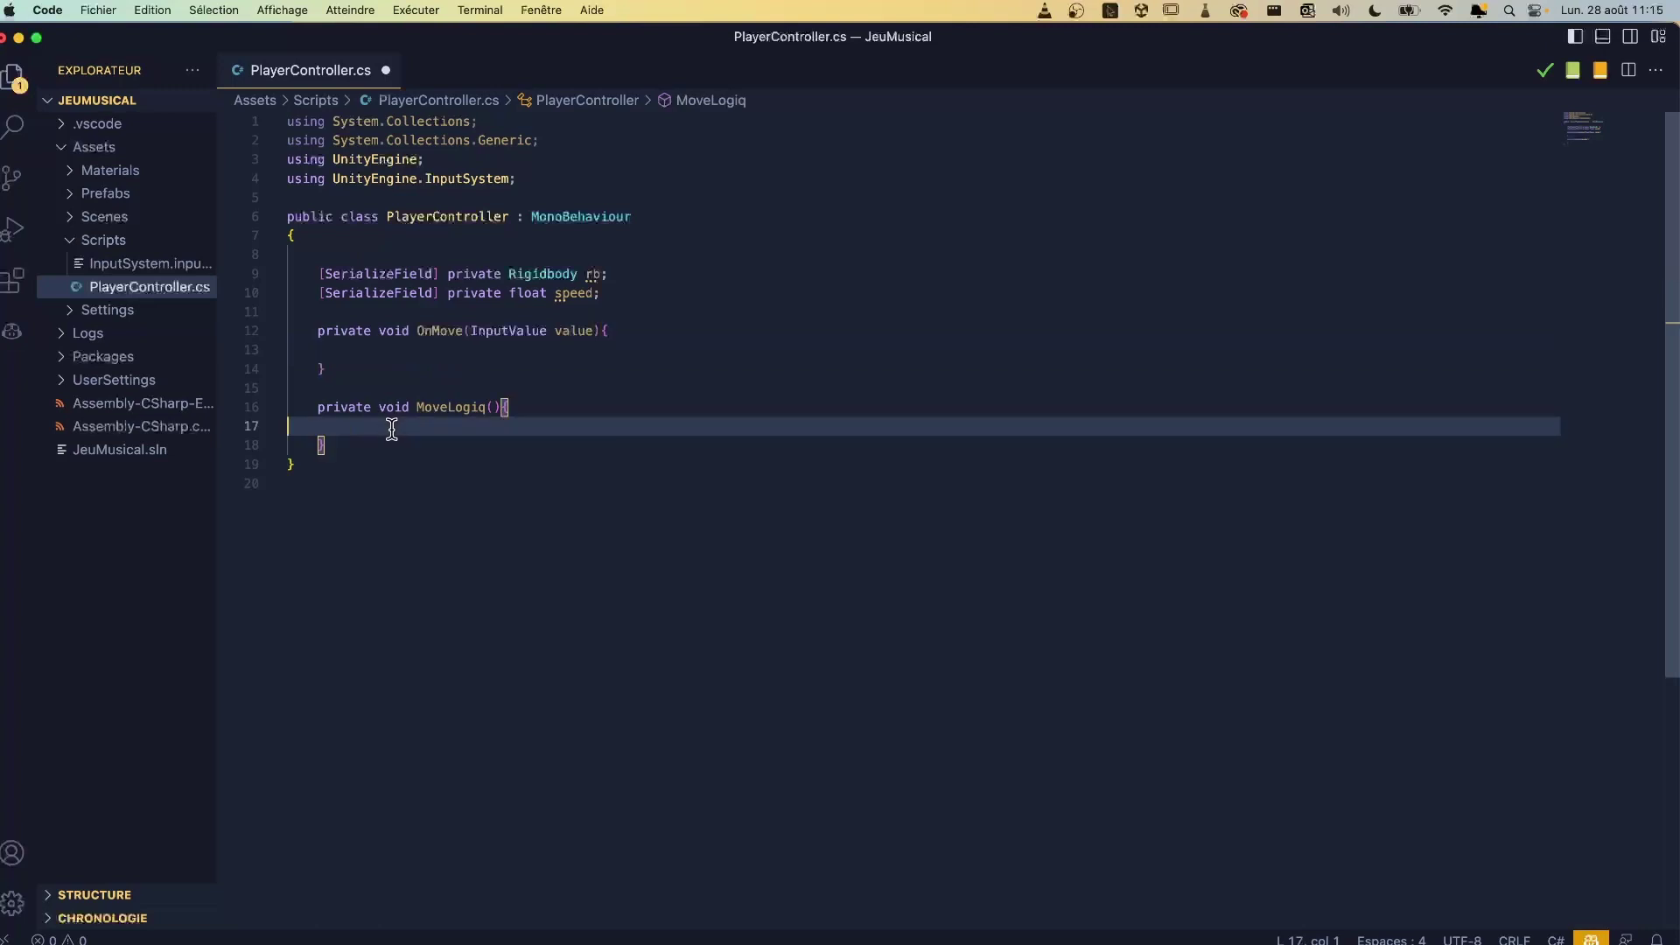
click(352, 350)
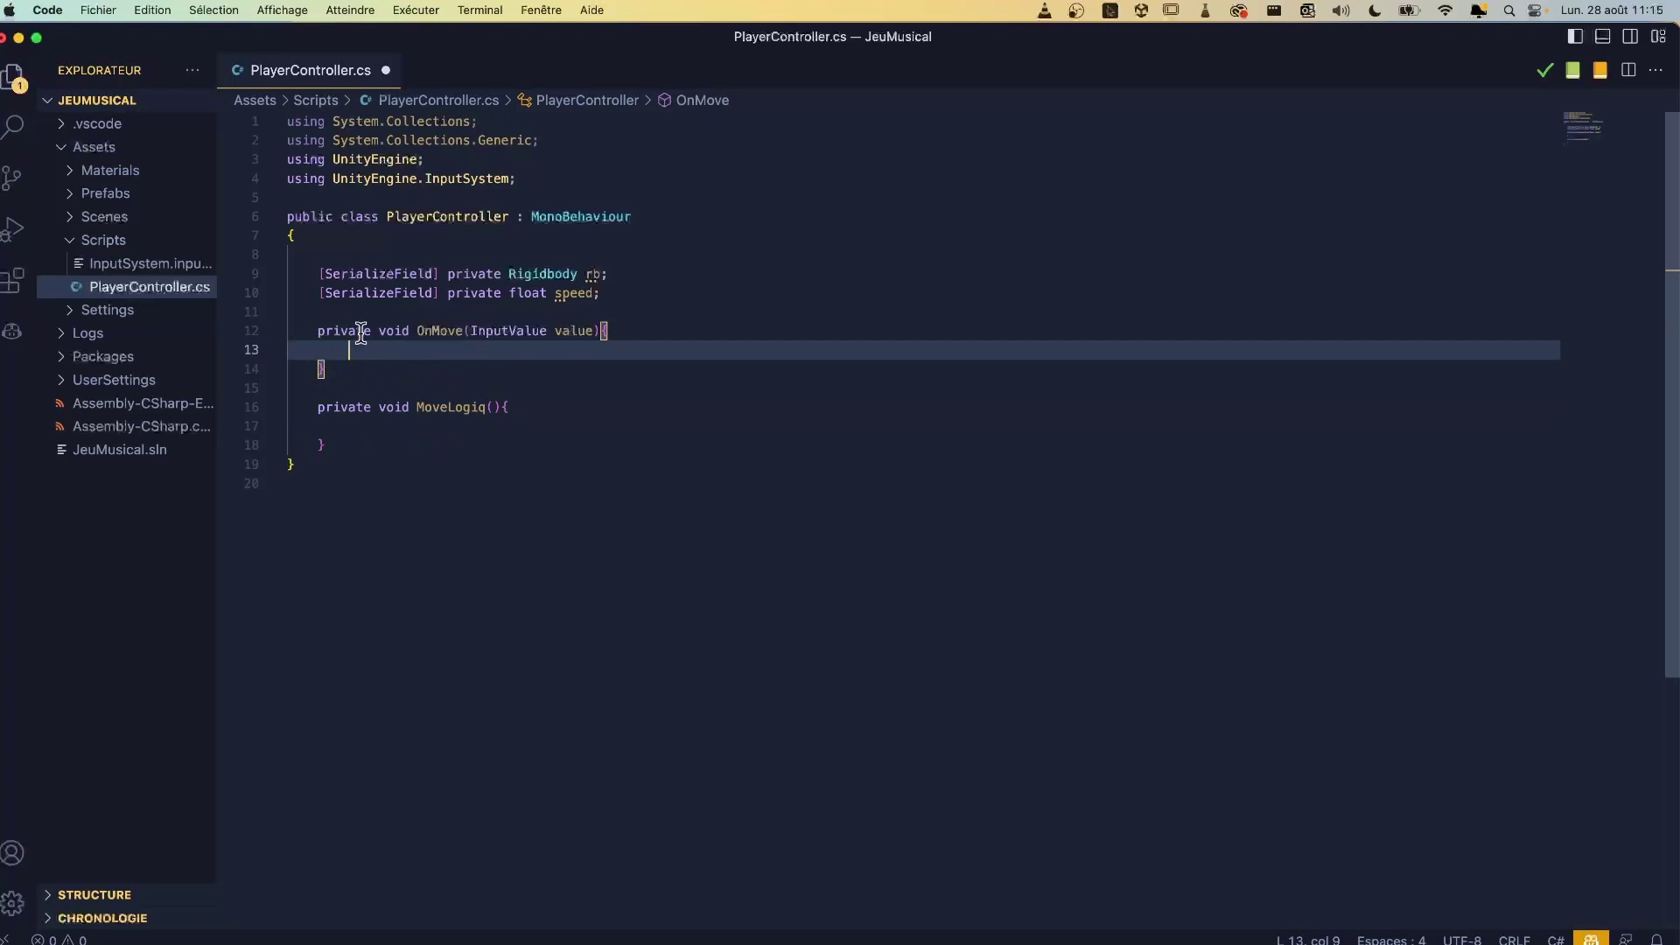
click(367, 427)
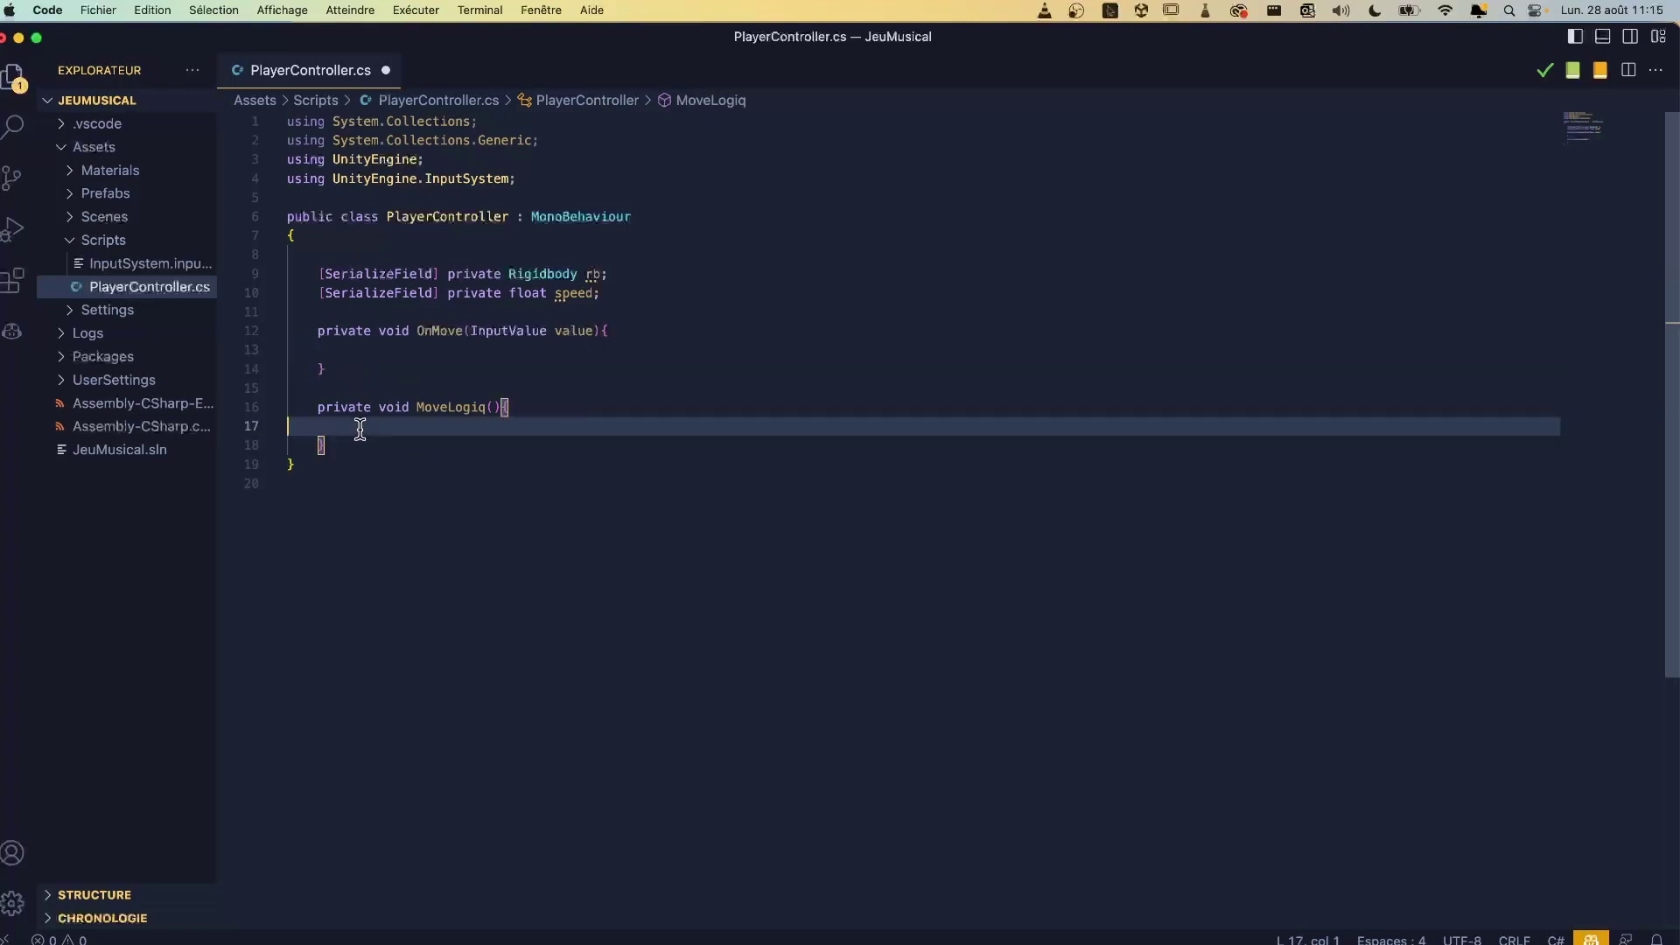
click(602, 292)
Step: Declare 'private Vector2 moveInputValue;' below the speed field
key(Return)
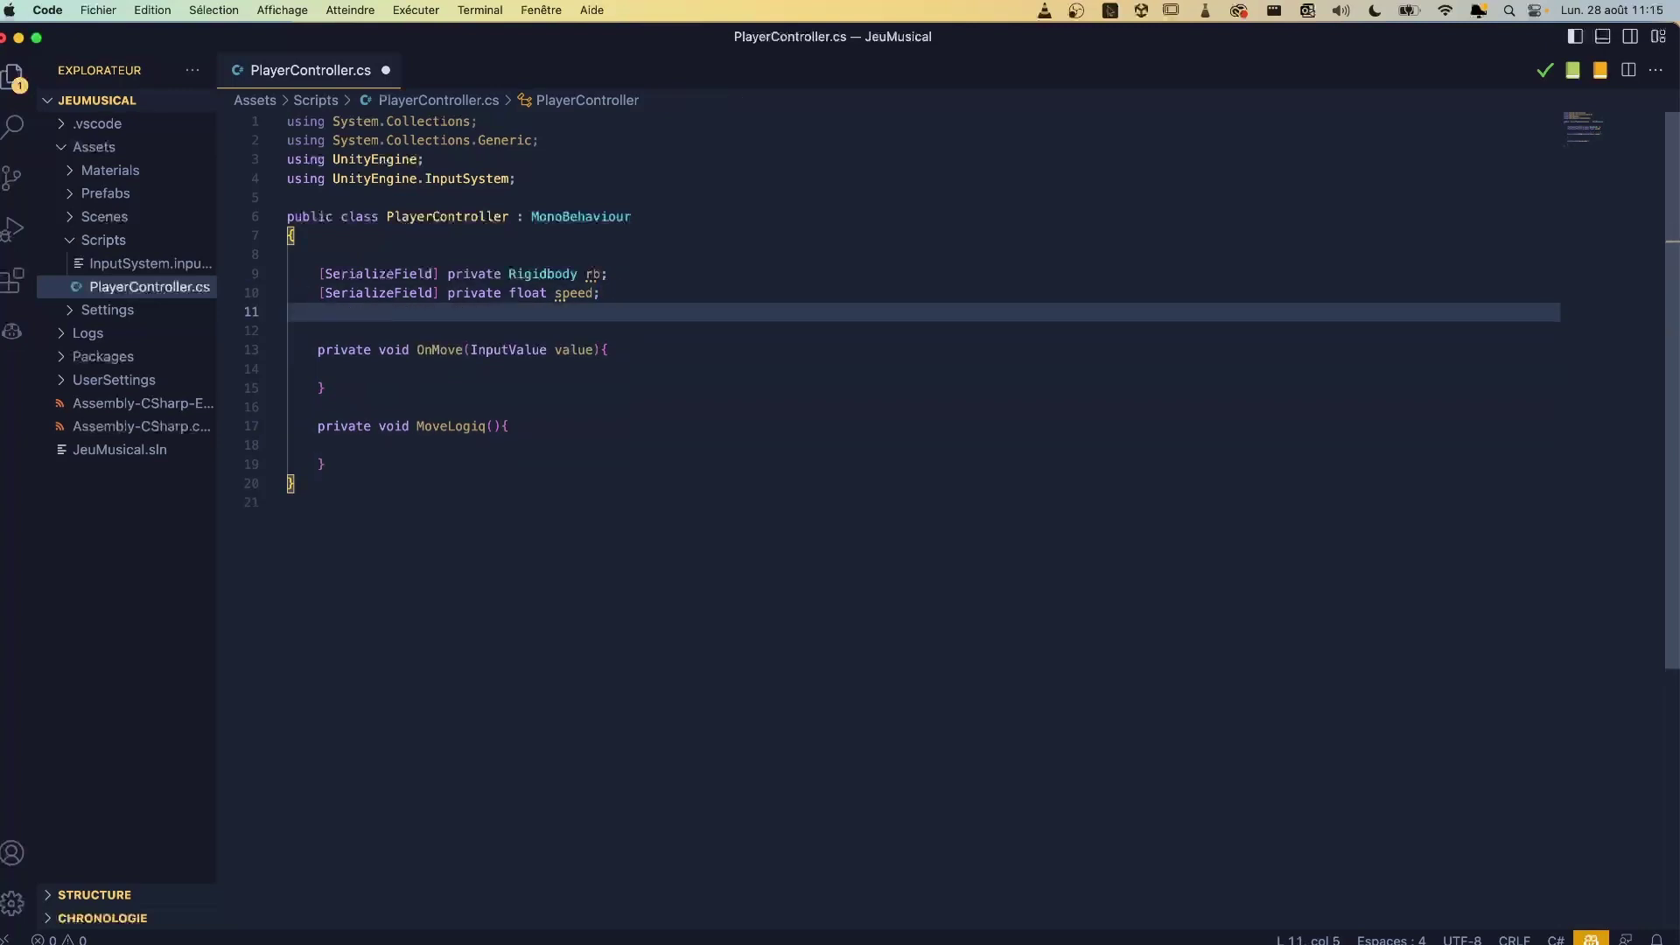
key(Return)
text(pr)
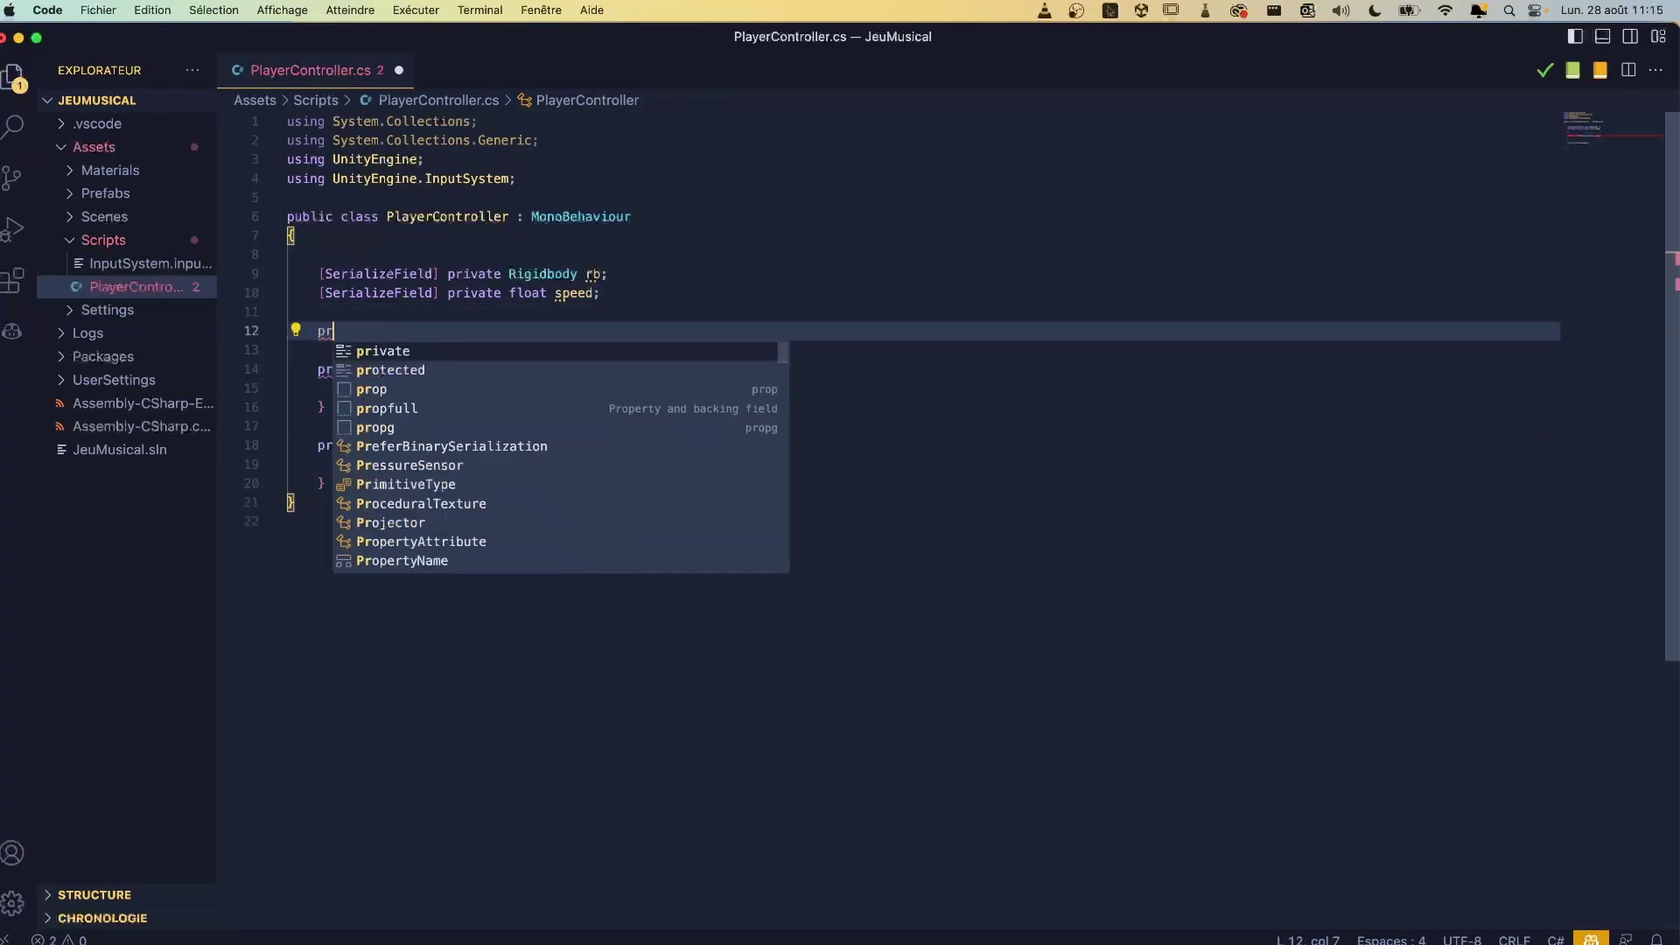
key(Return)
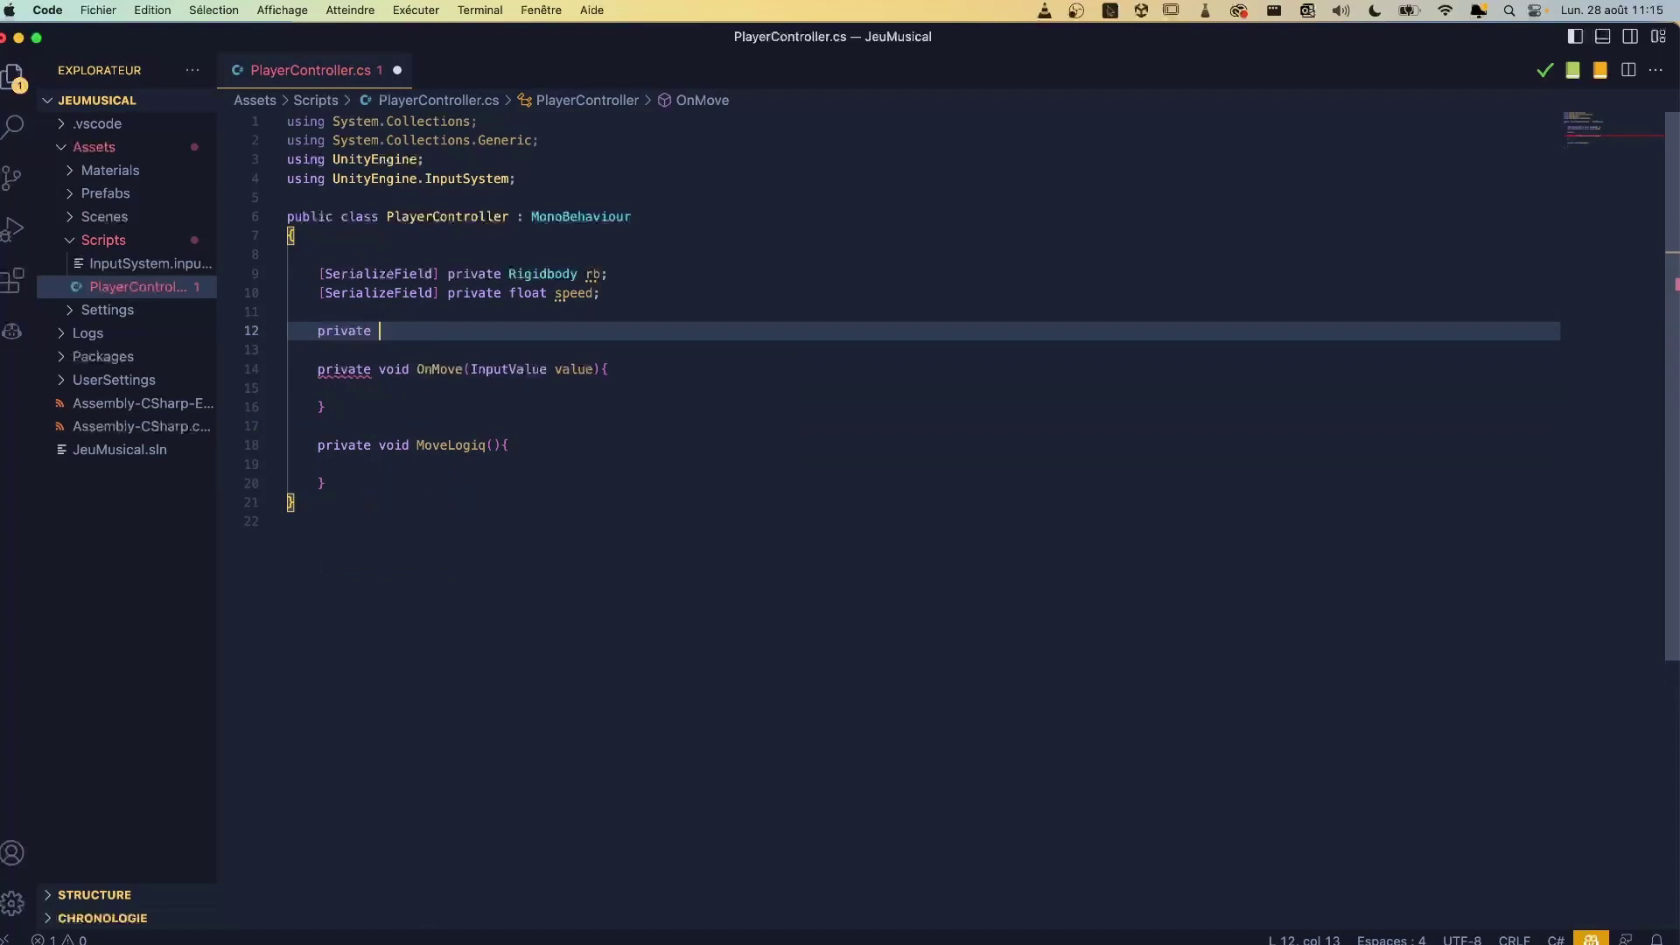
text(Vect)
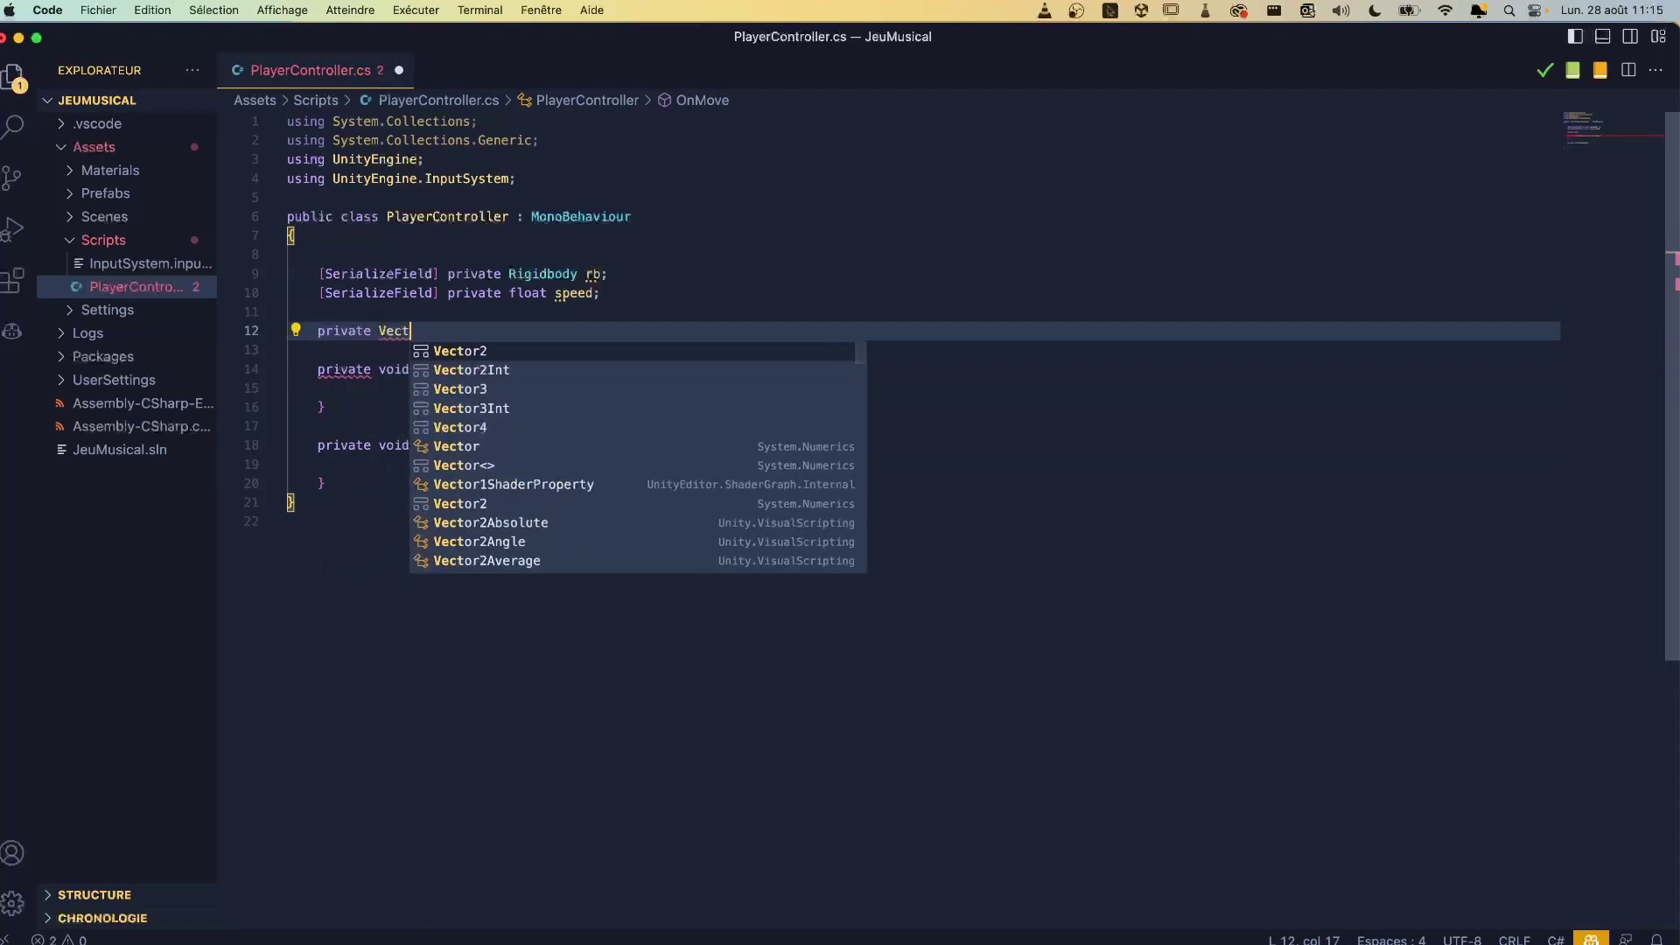
key(Return)
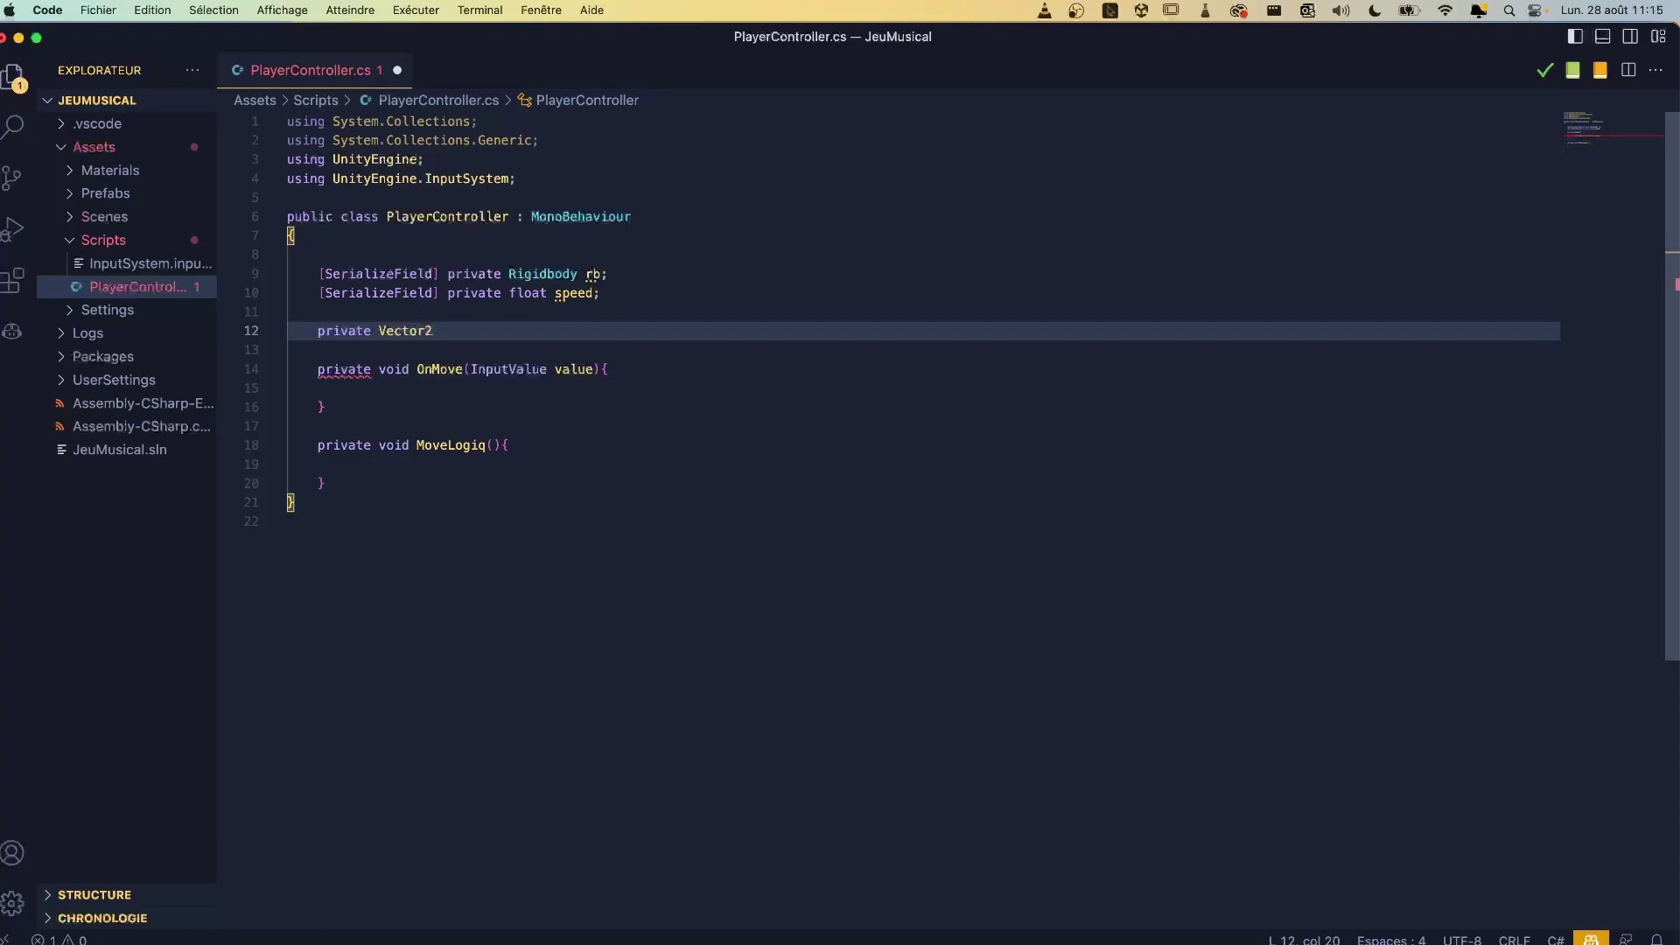
text( m)
text(oveInpu)
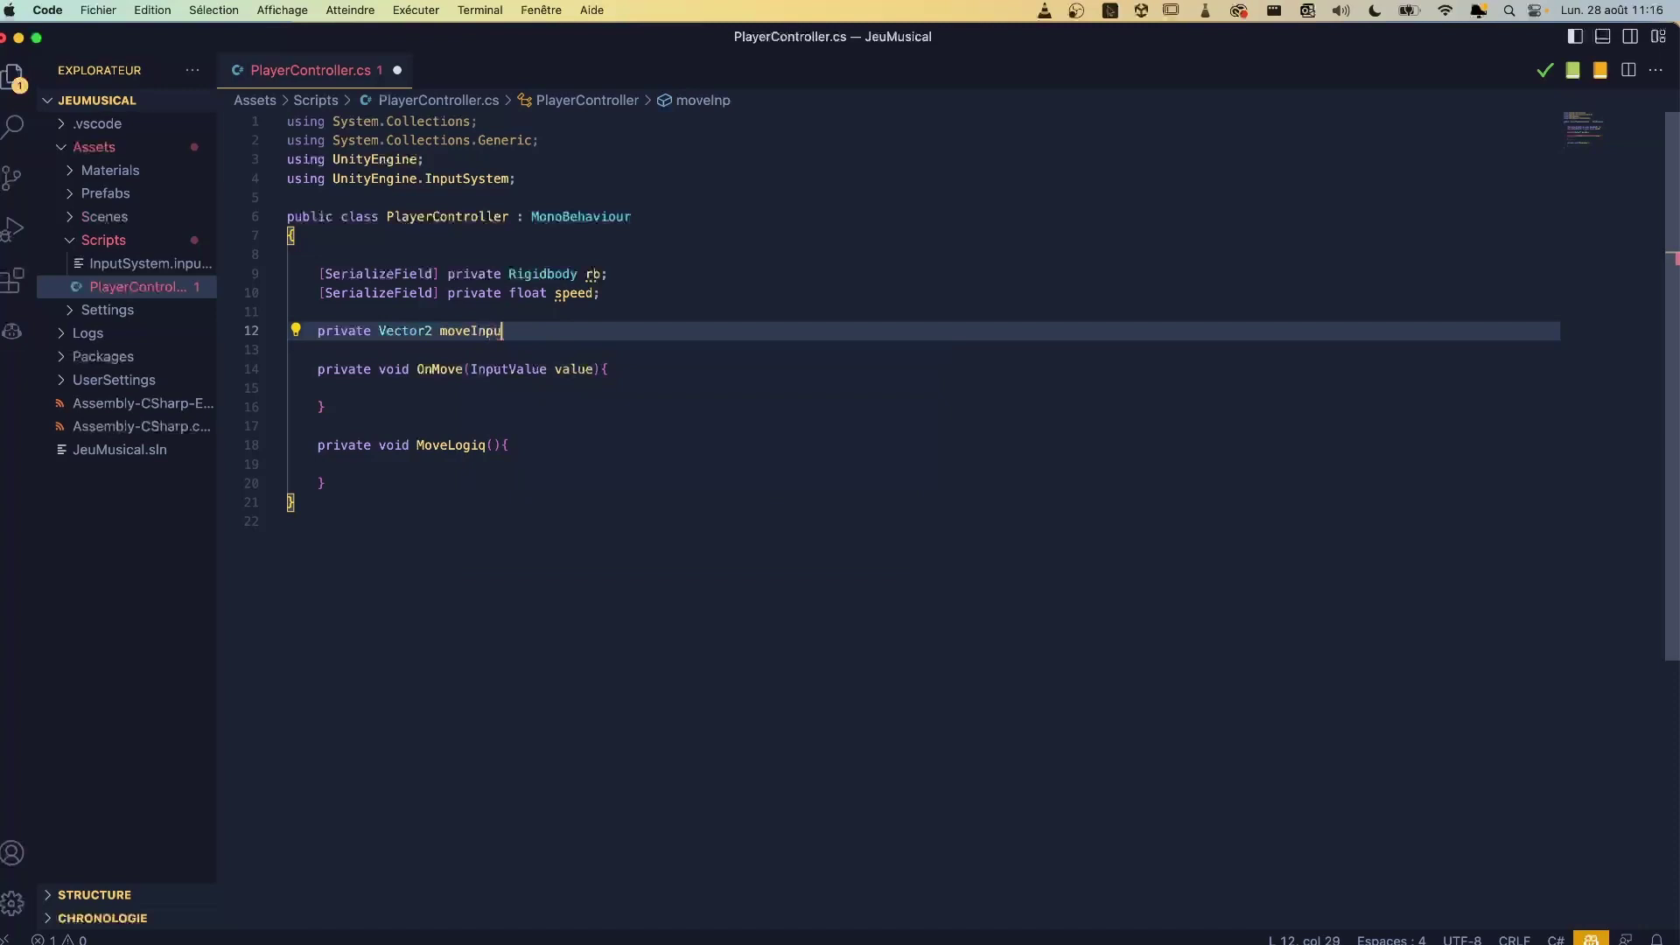
text(tVal)
text(ue;)
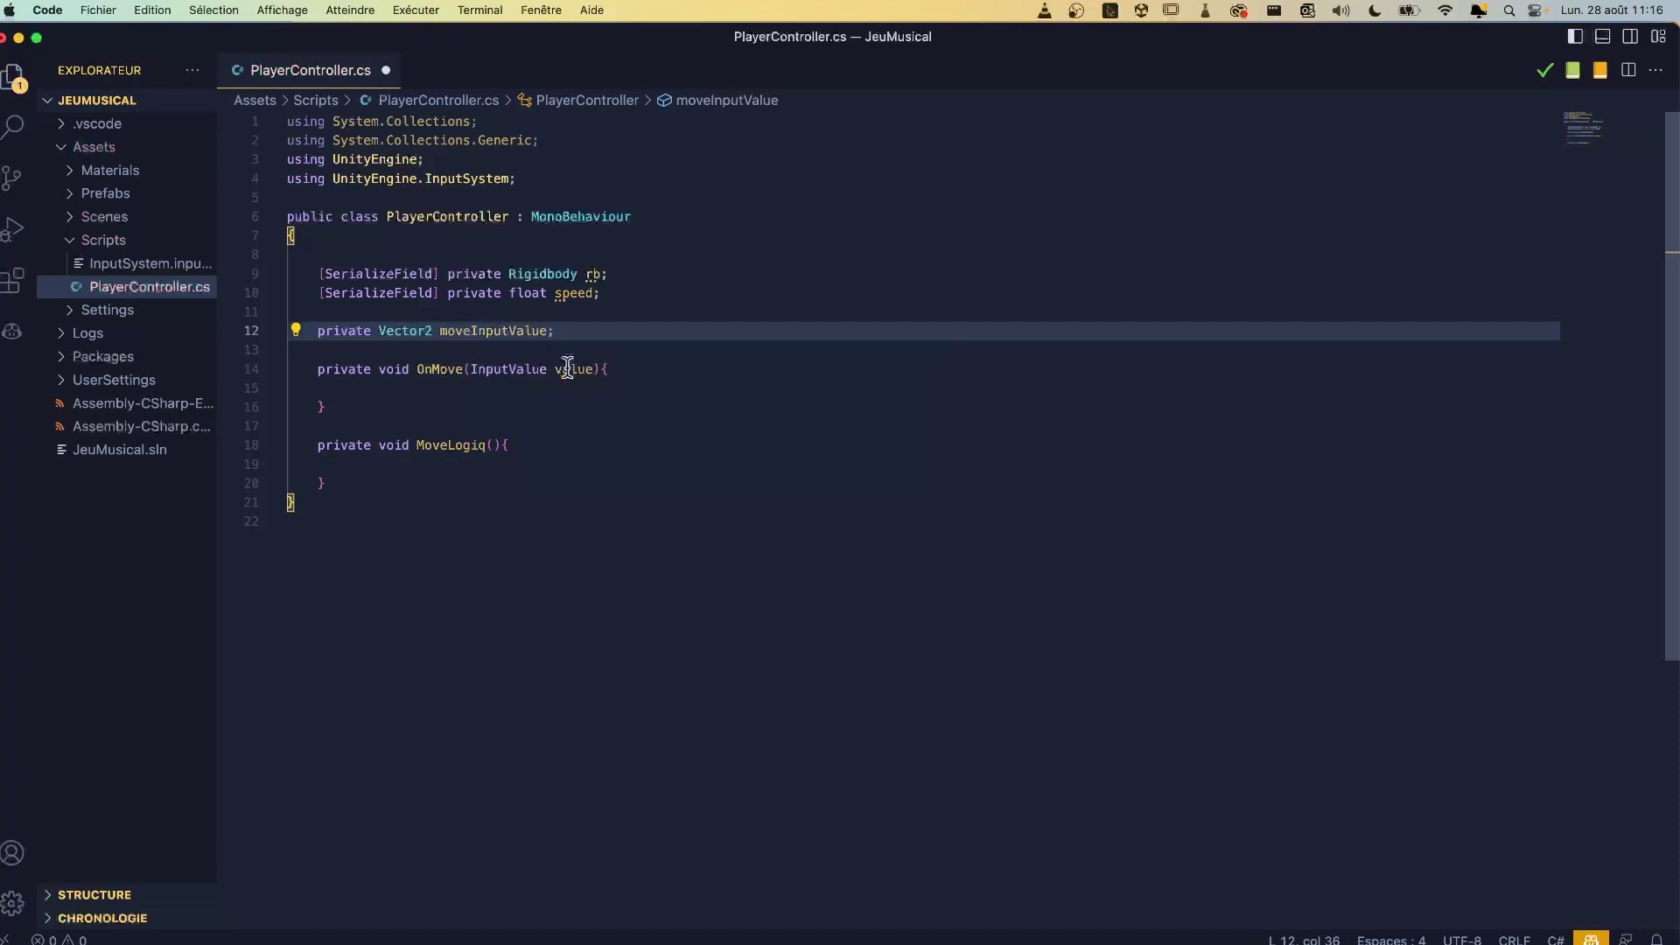
click(418, 390)
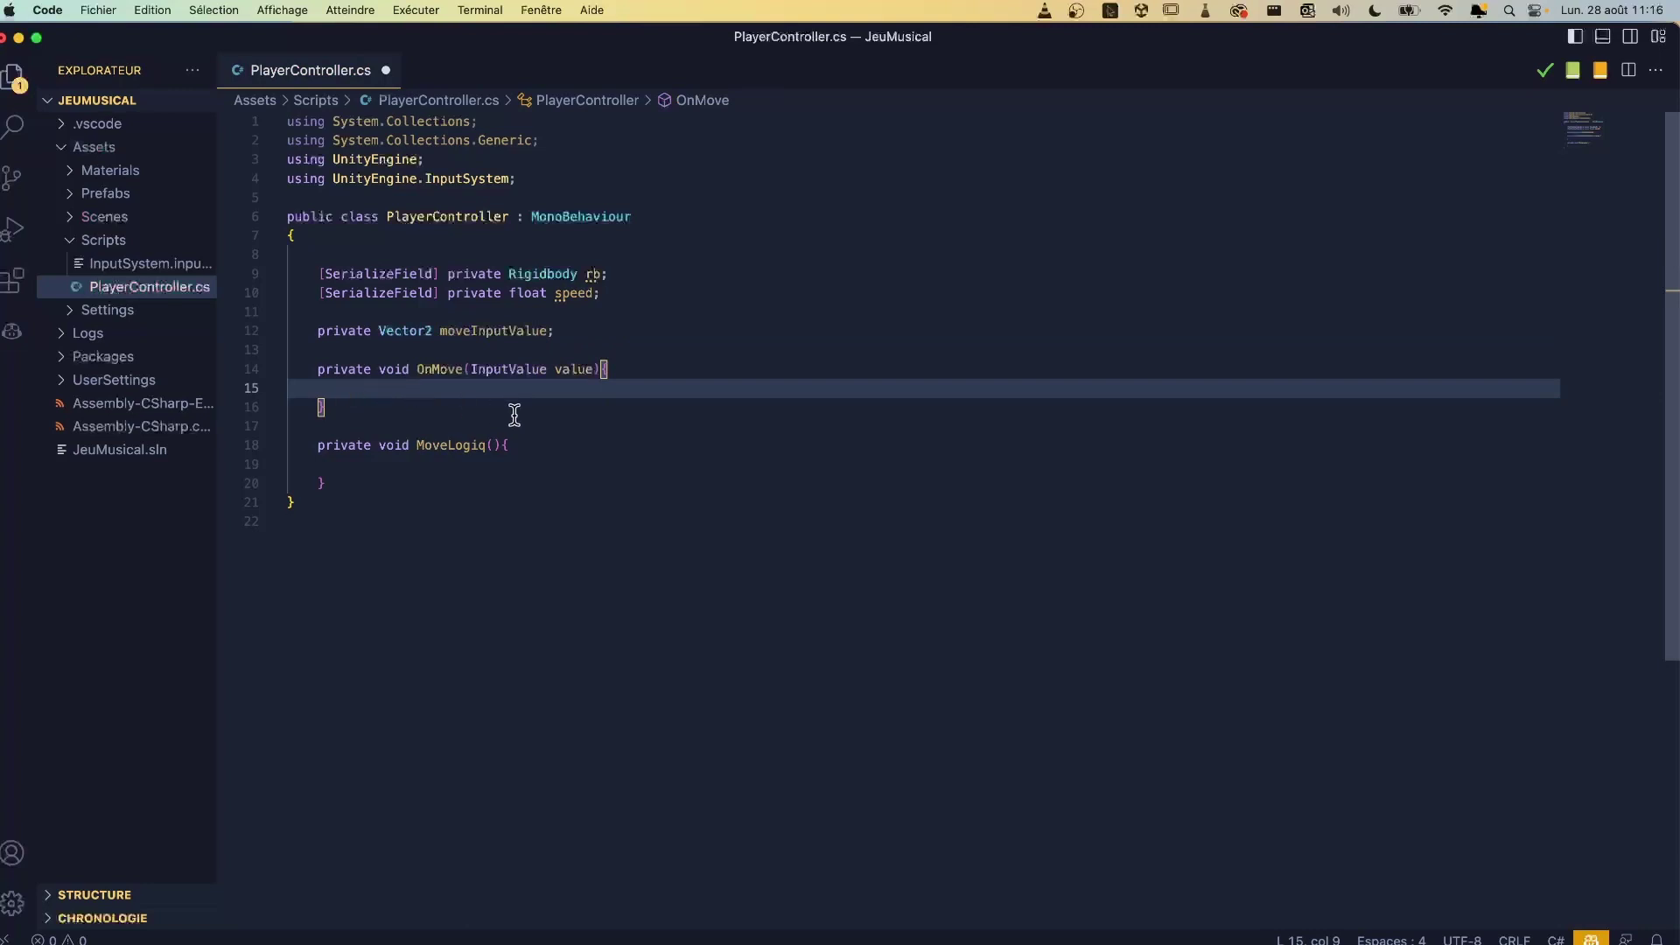
Step: Inside OnMove, write 'moveInputValue = value.Get<Vector2>();'
text(in)
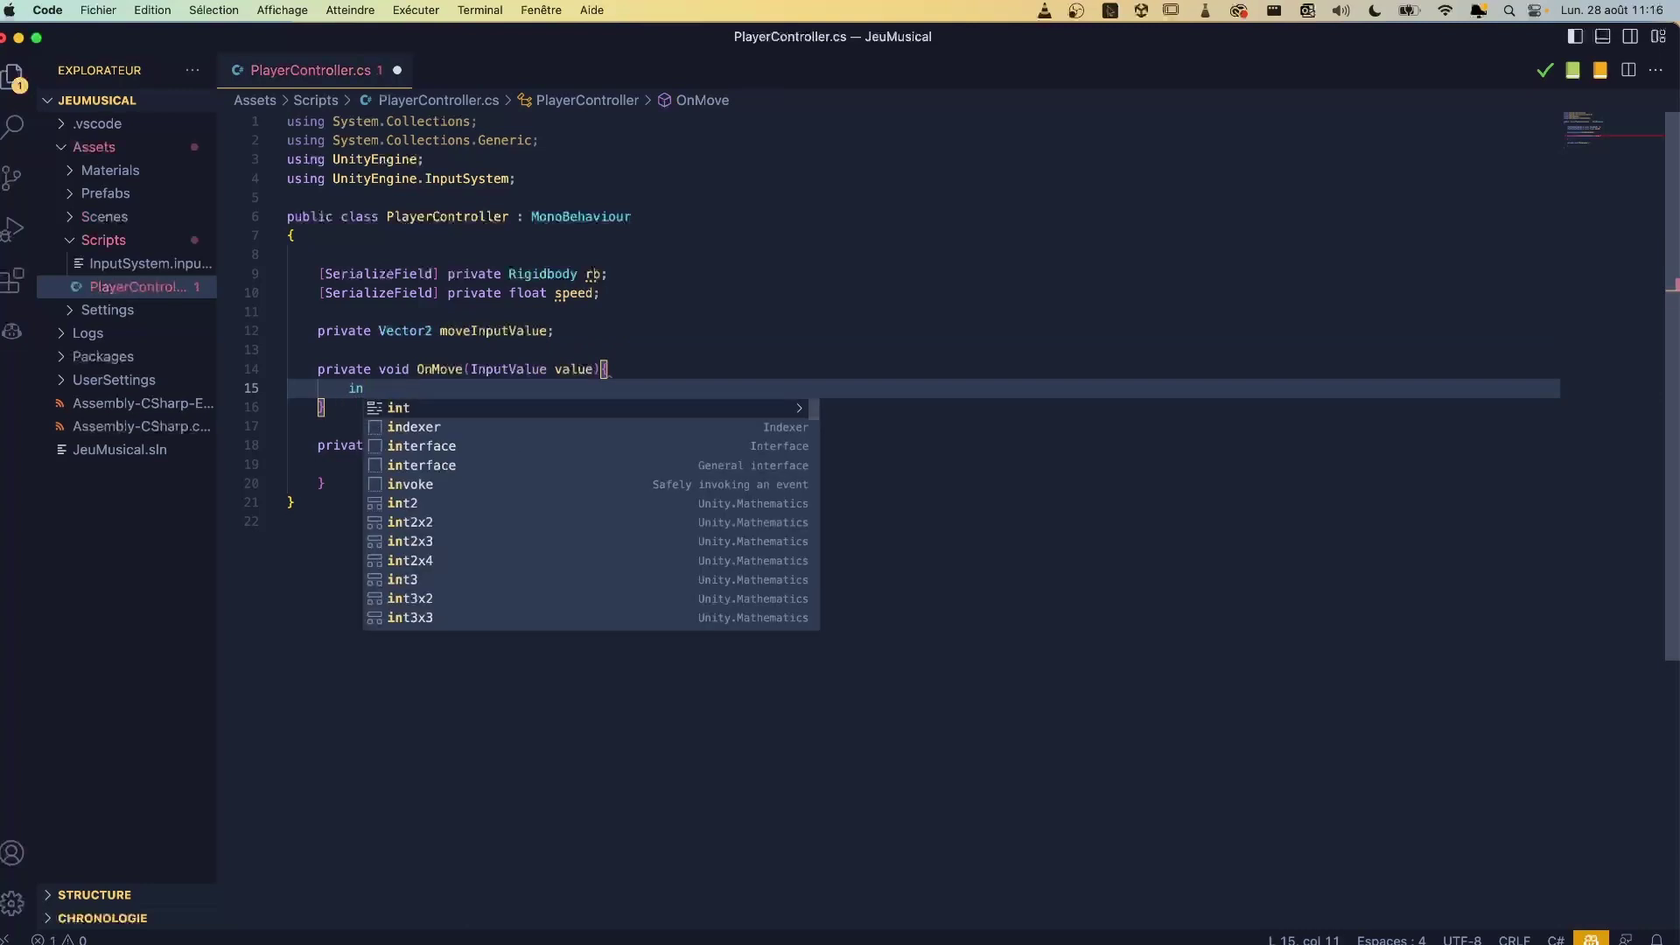
key(BackSpace)
key(BackSpace)
text(mo)
key(Return)
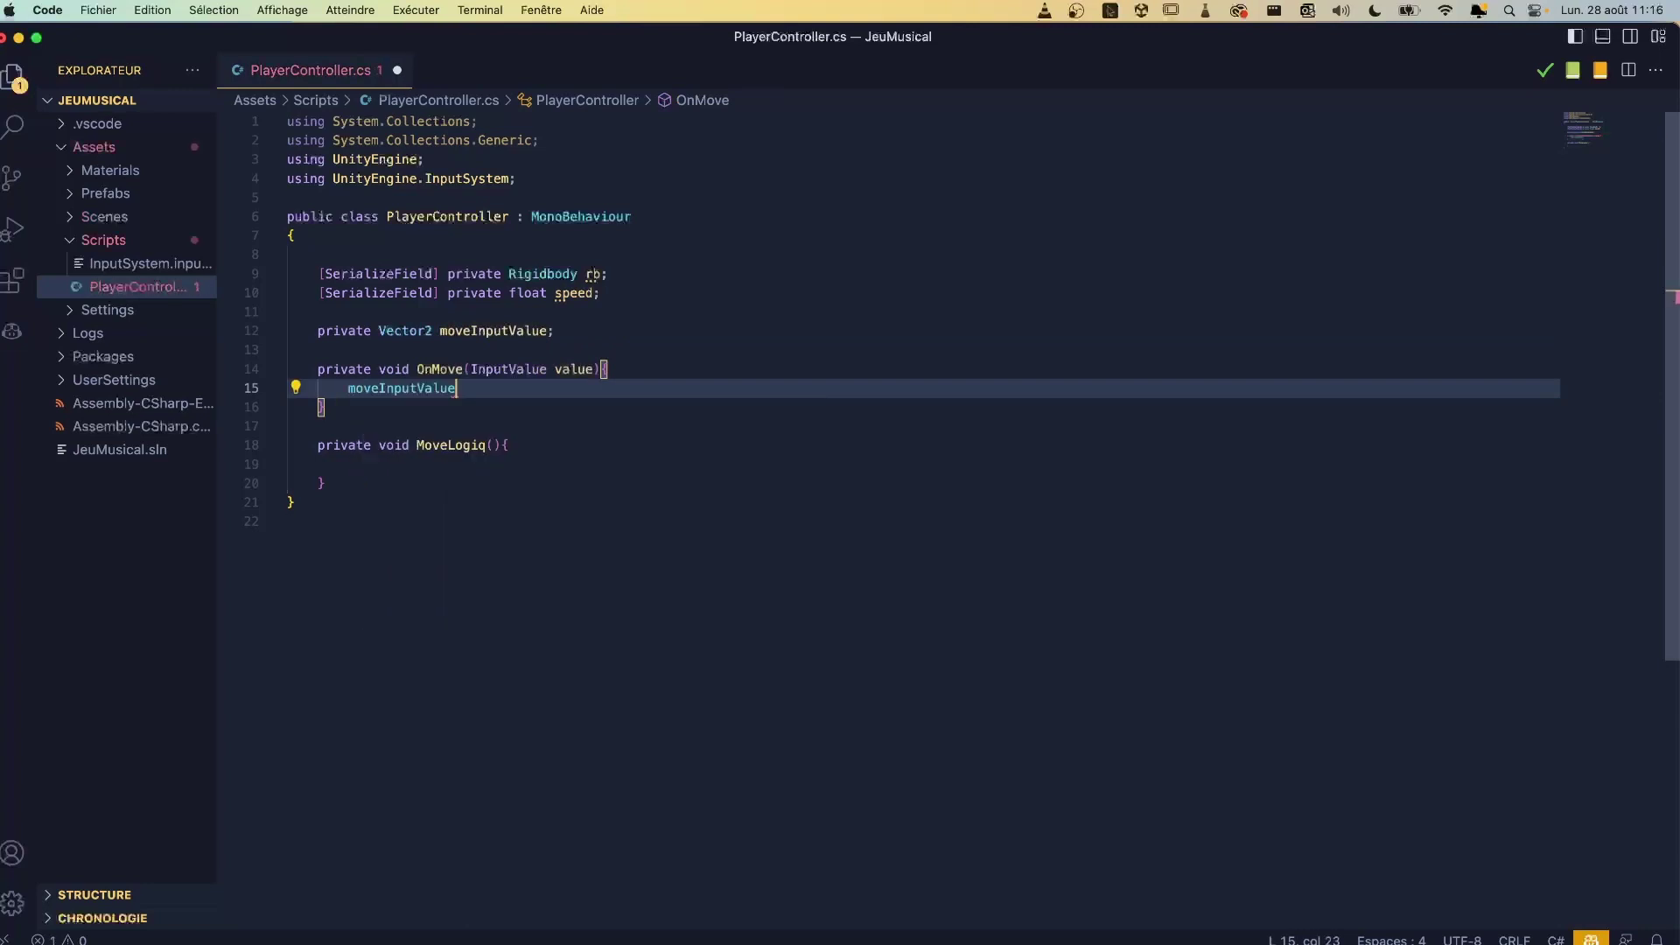
text( =)
double_click(581, 368)
click(512, 389)
text(value.)
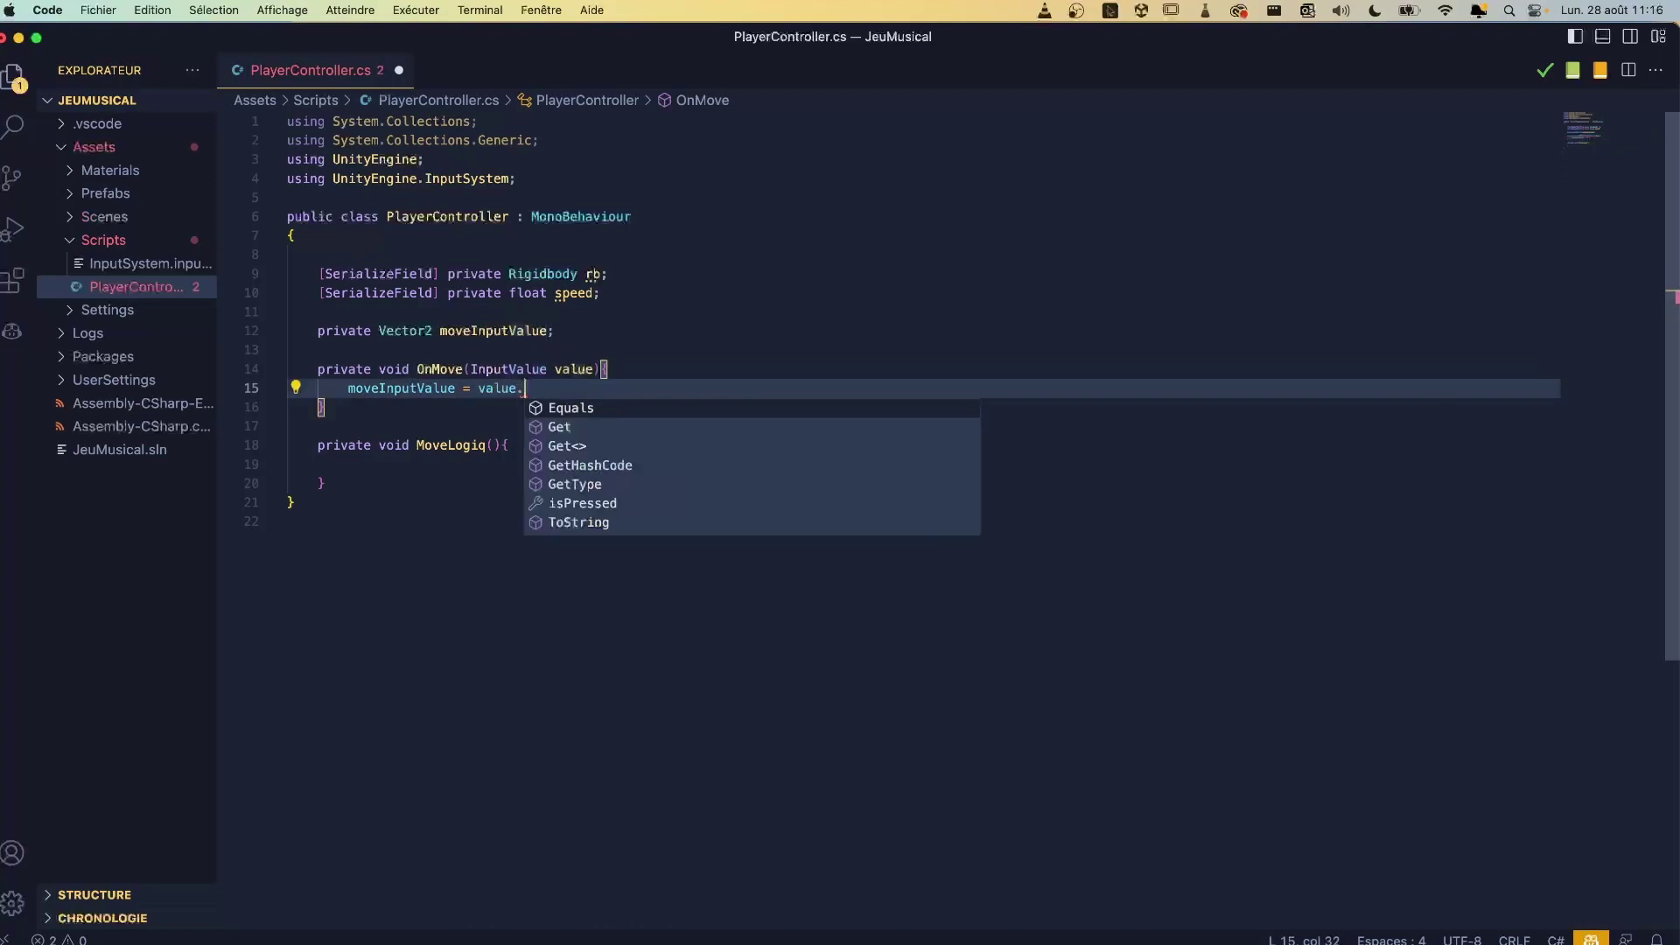
text(Get)
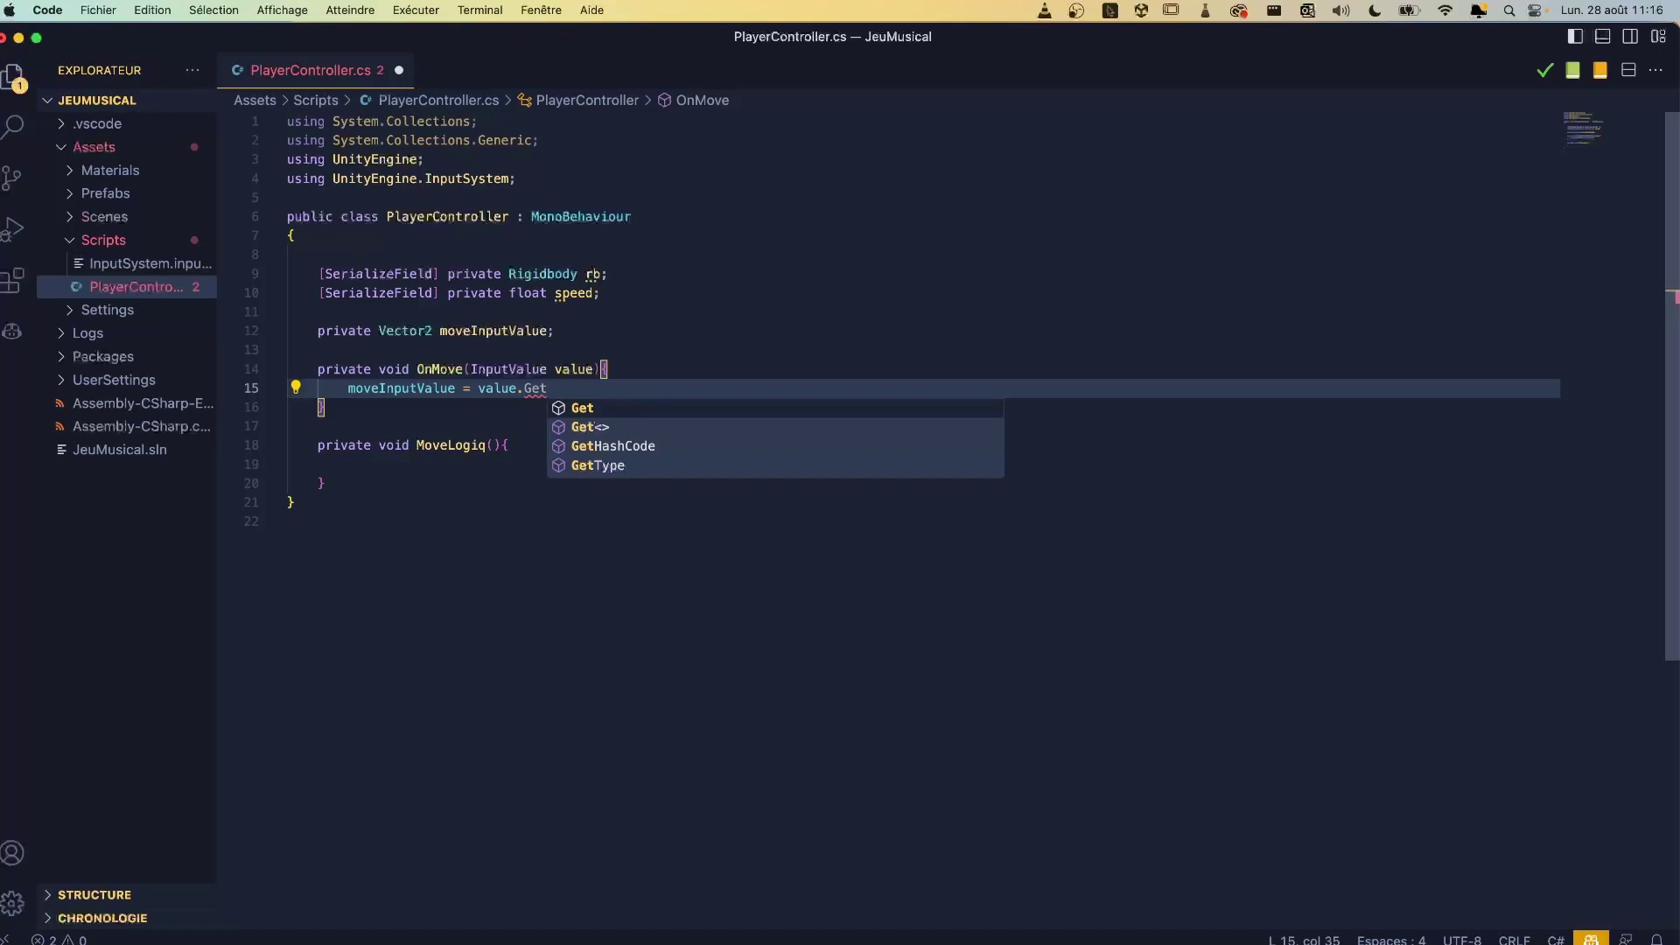
text(à)
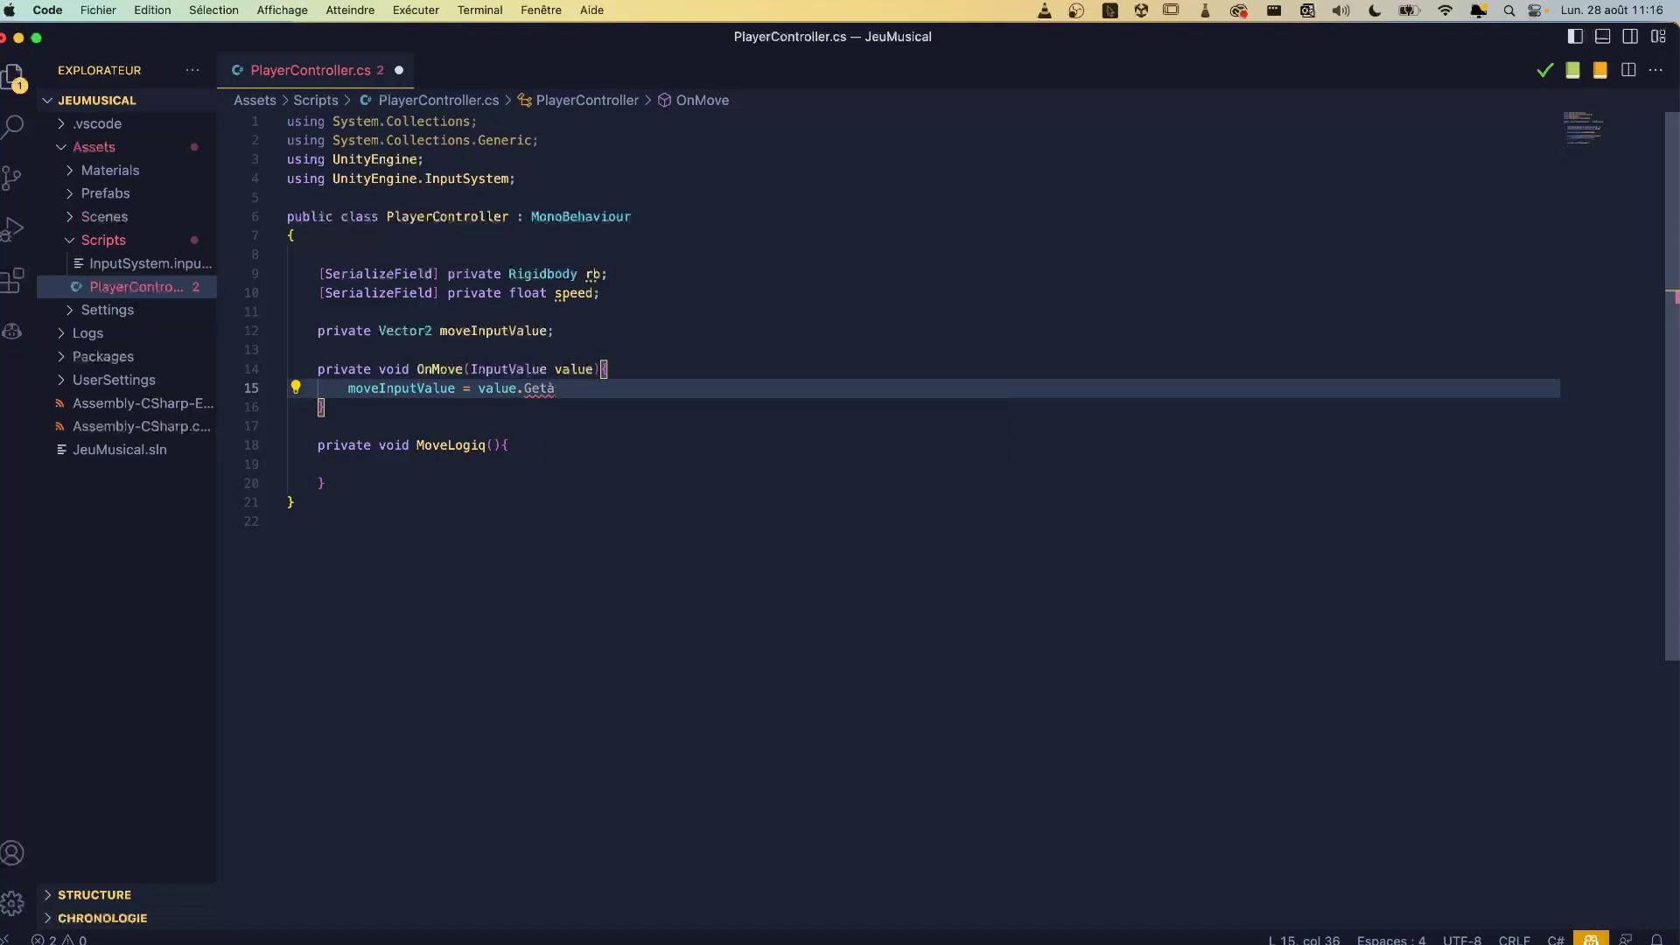
key(BackSpace)
text(<>();)
key(Left)
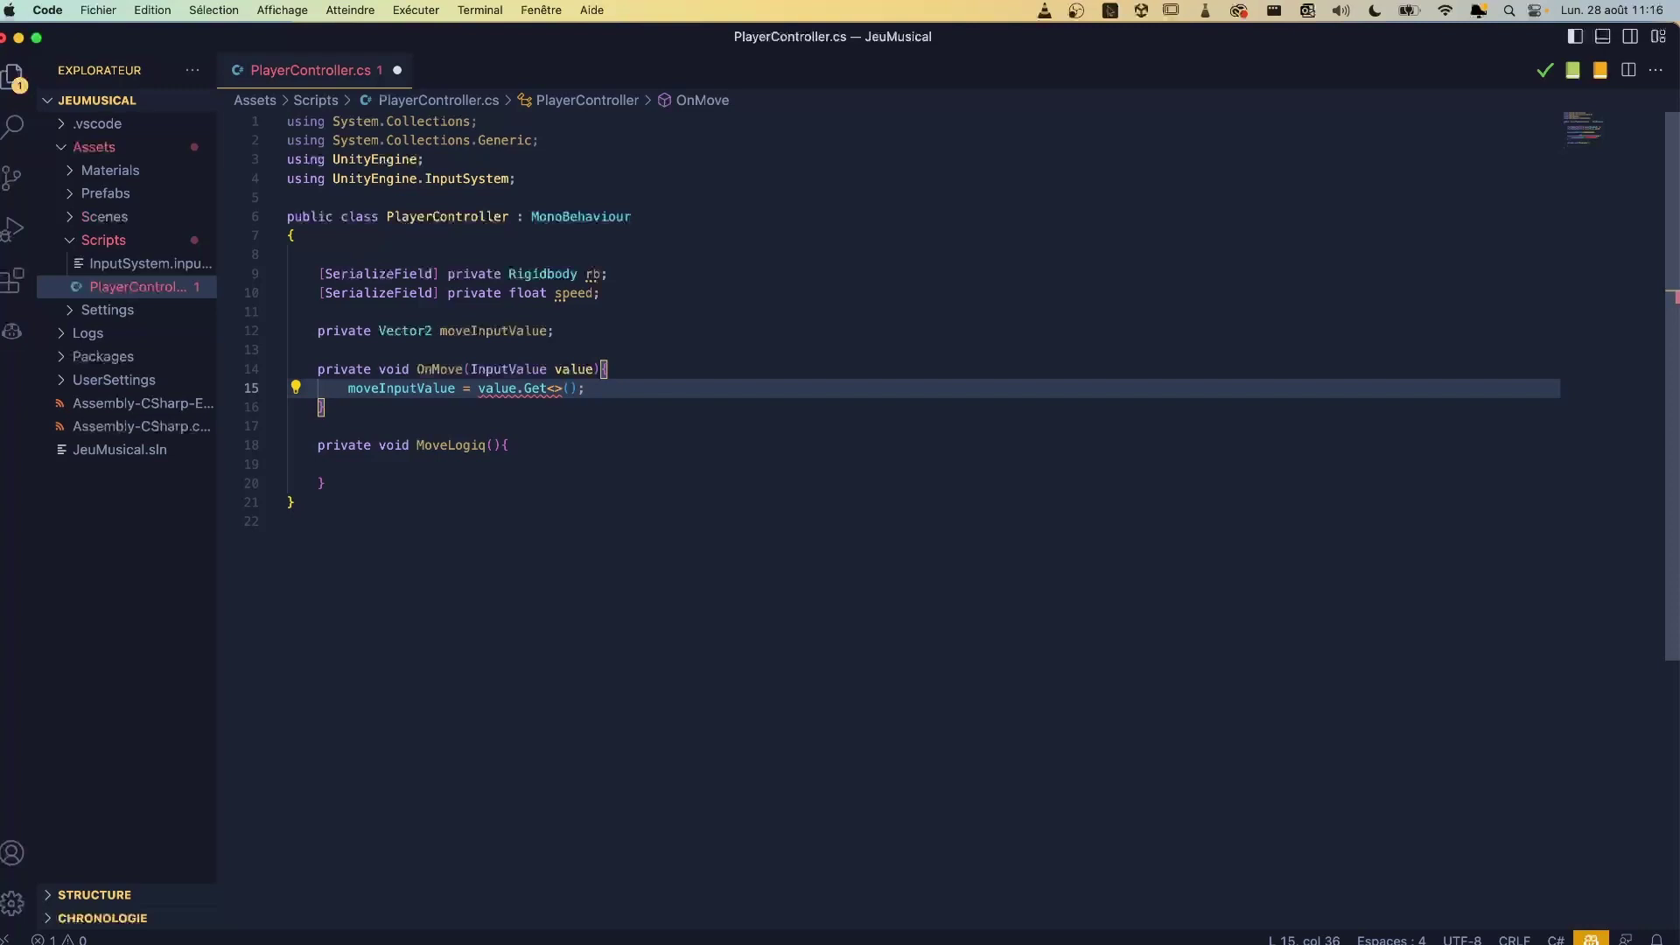
text(Vec)
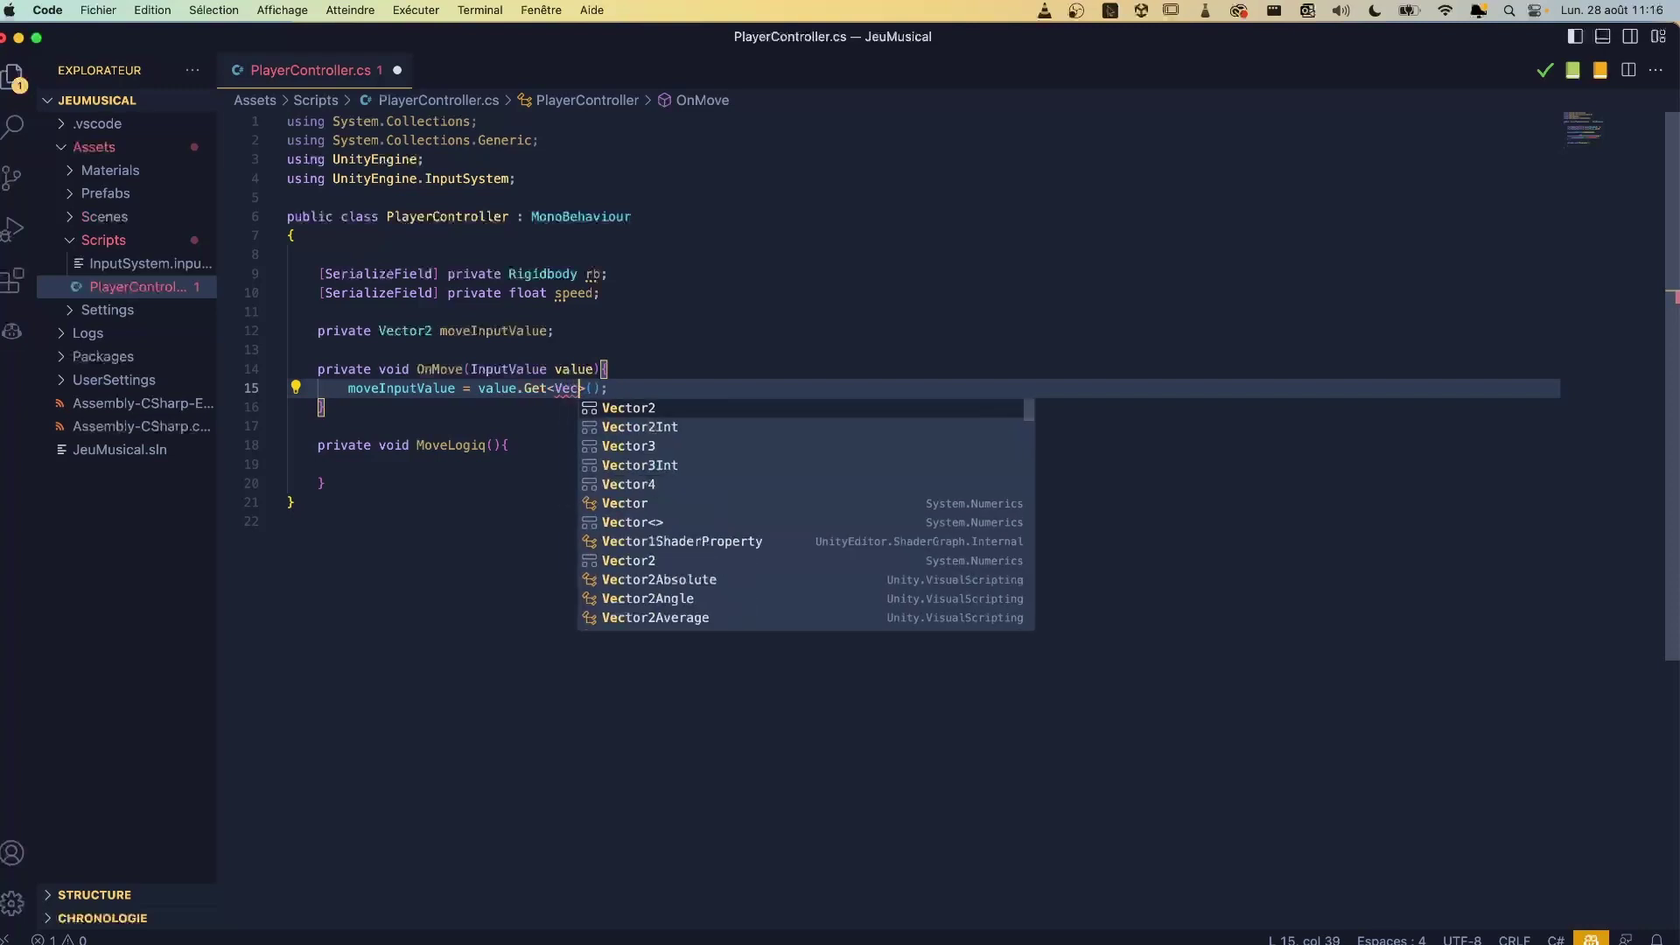
key(Return)
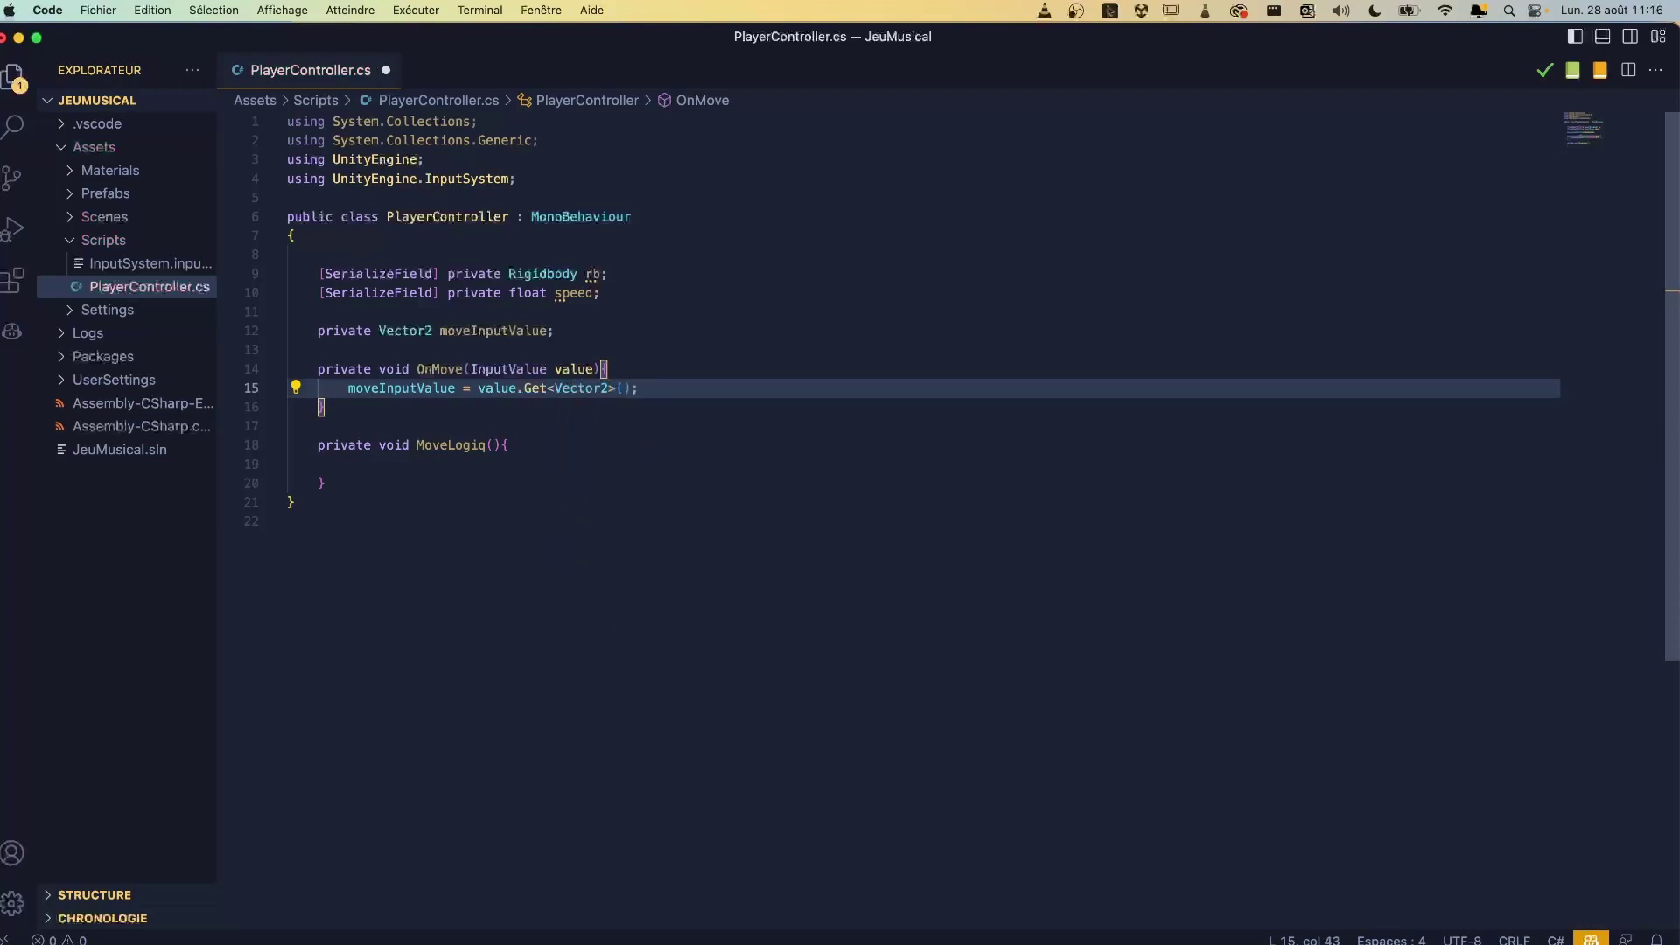
Step: Highlight the uses of moveInputValue and place the cursor in the empty MoveLogiq body
mouse_move(451, 365)
double_click(403, 387)
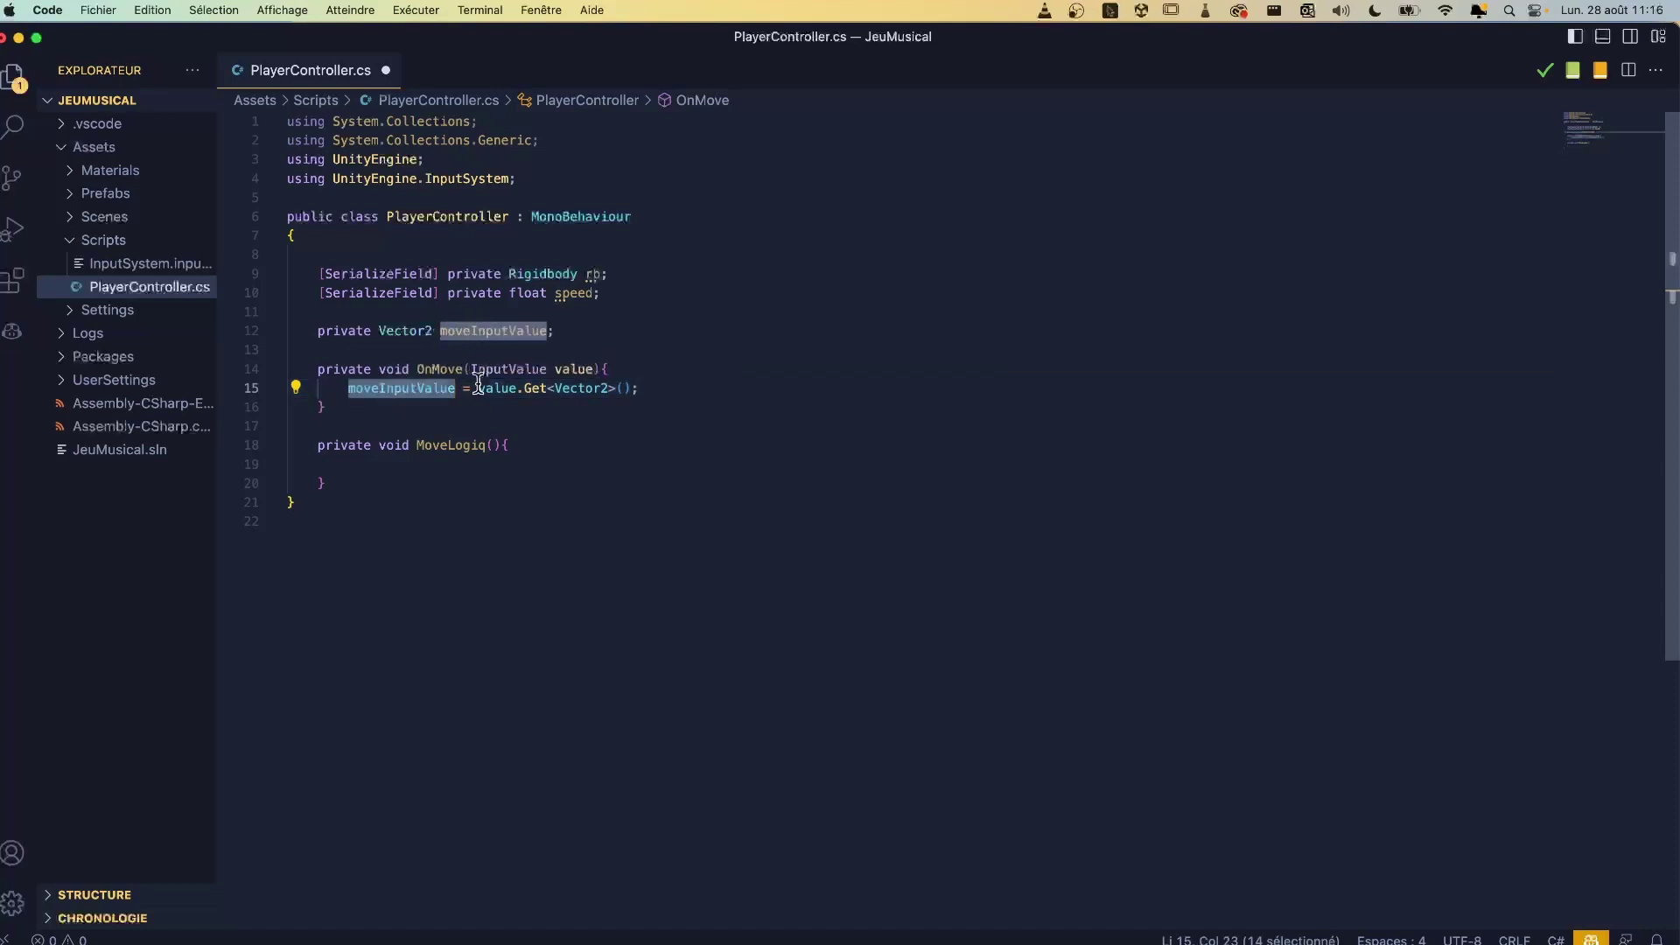
click(382, 463)
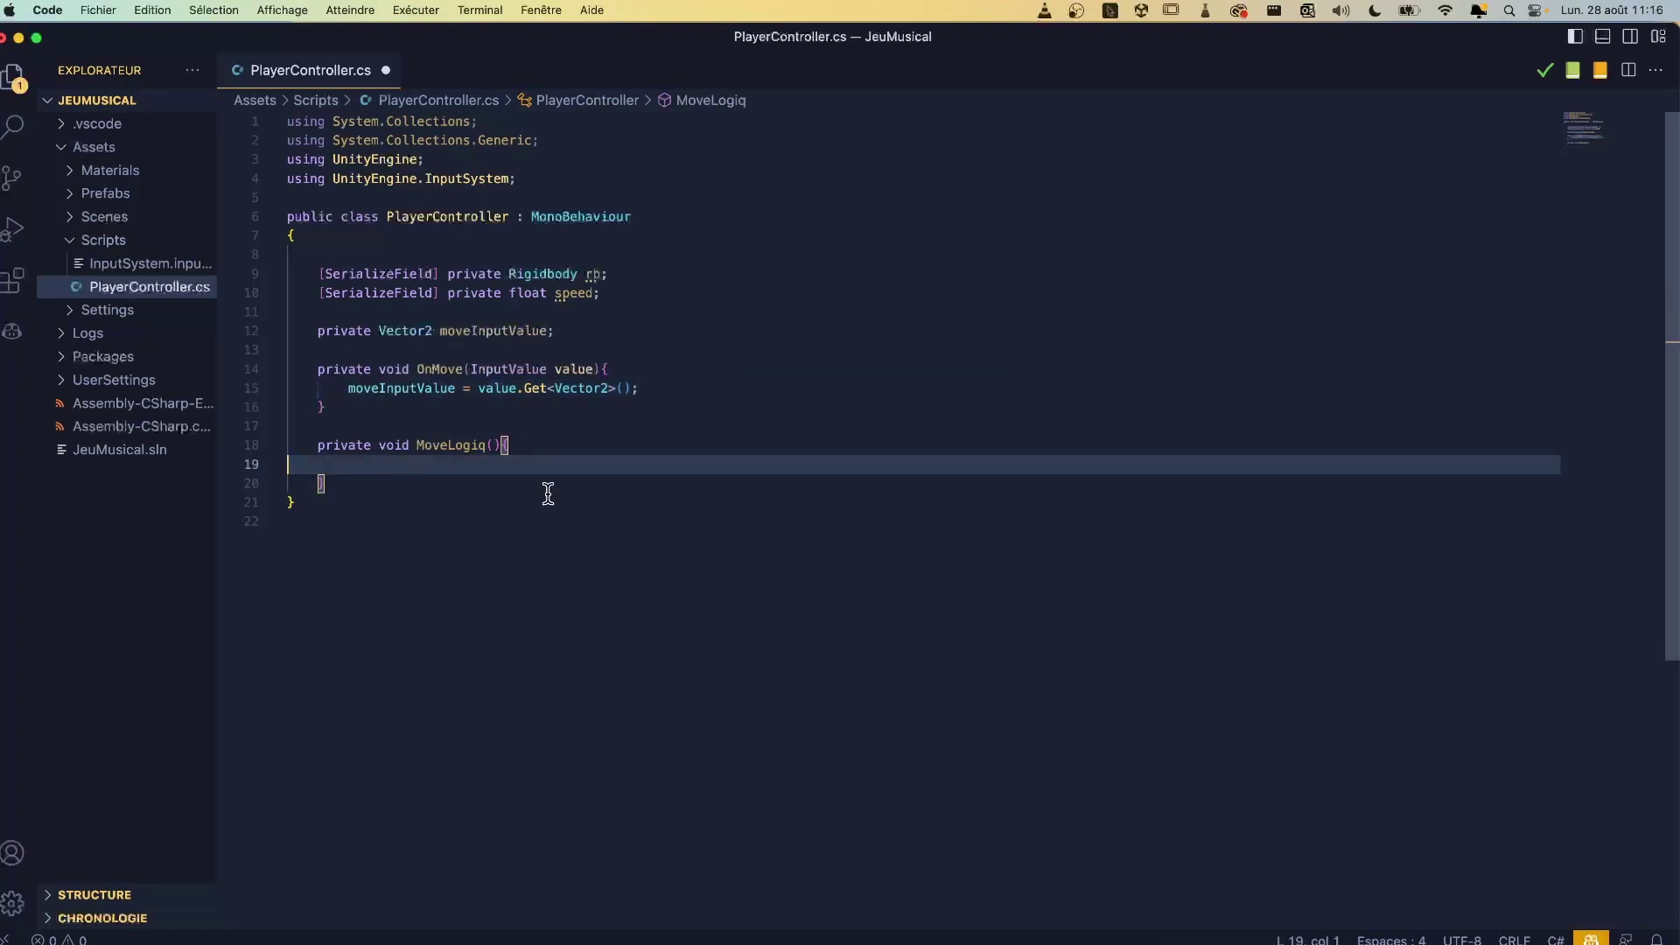
key(Tab)
key(Tab)
key(Tab)
key(BackSpace)
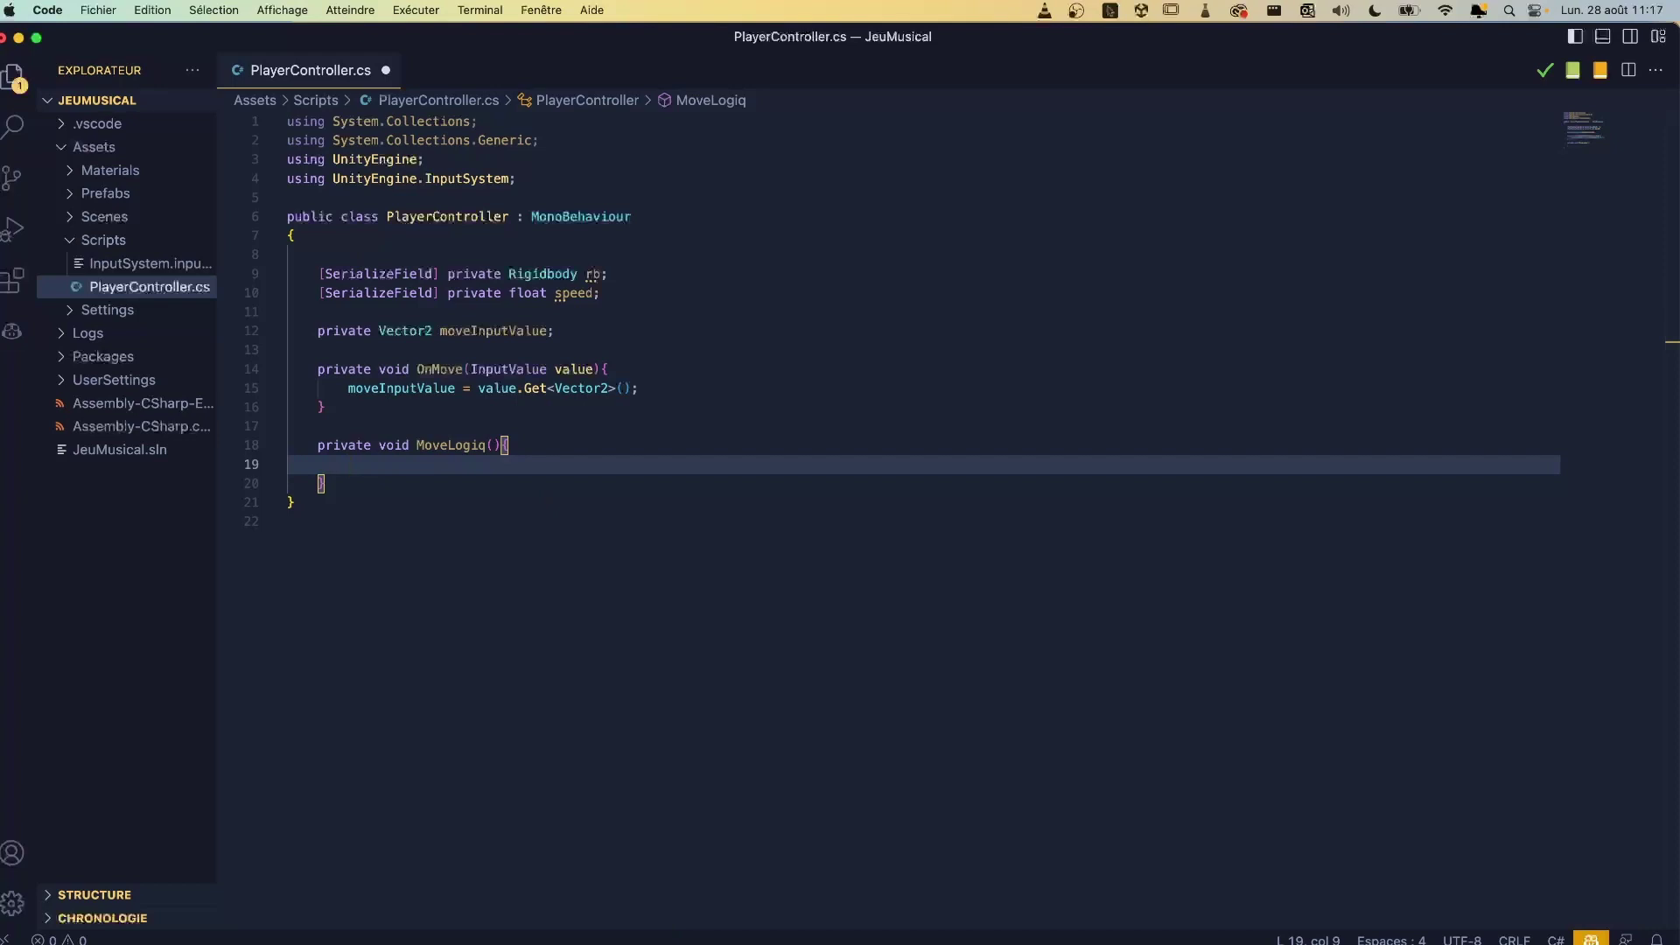
key(super+Tab)
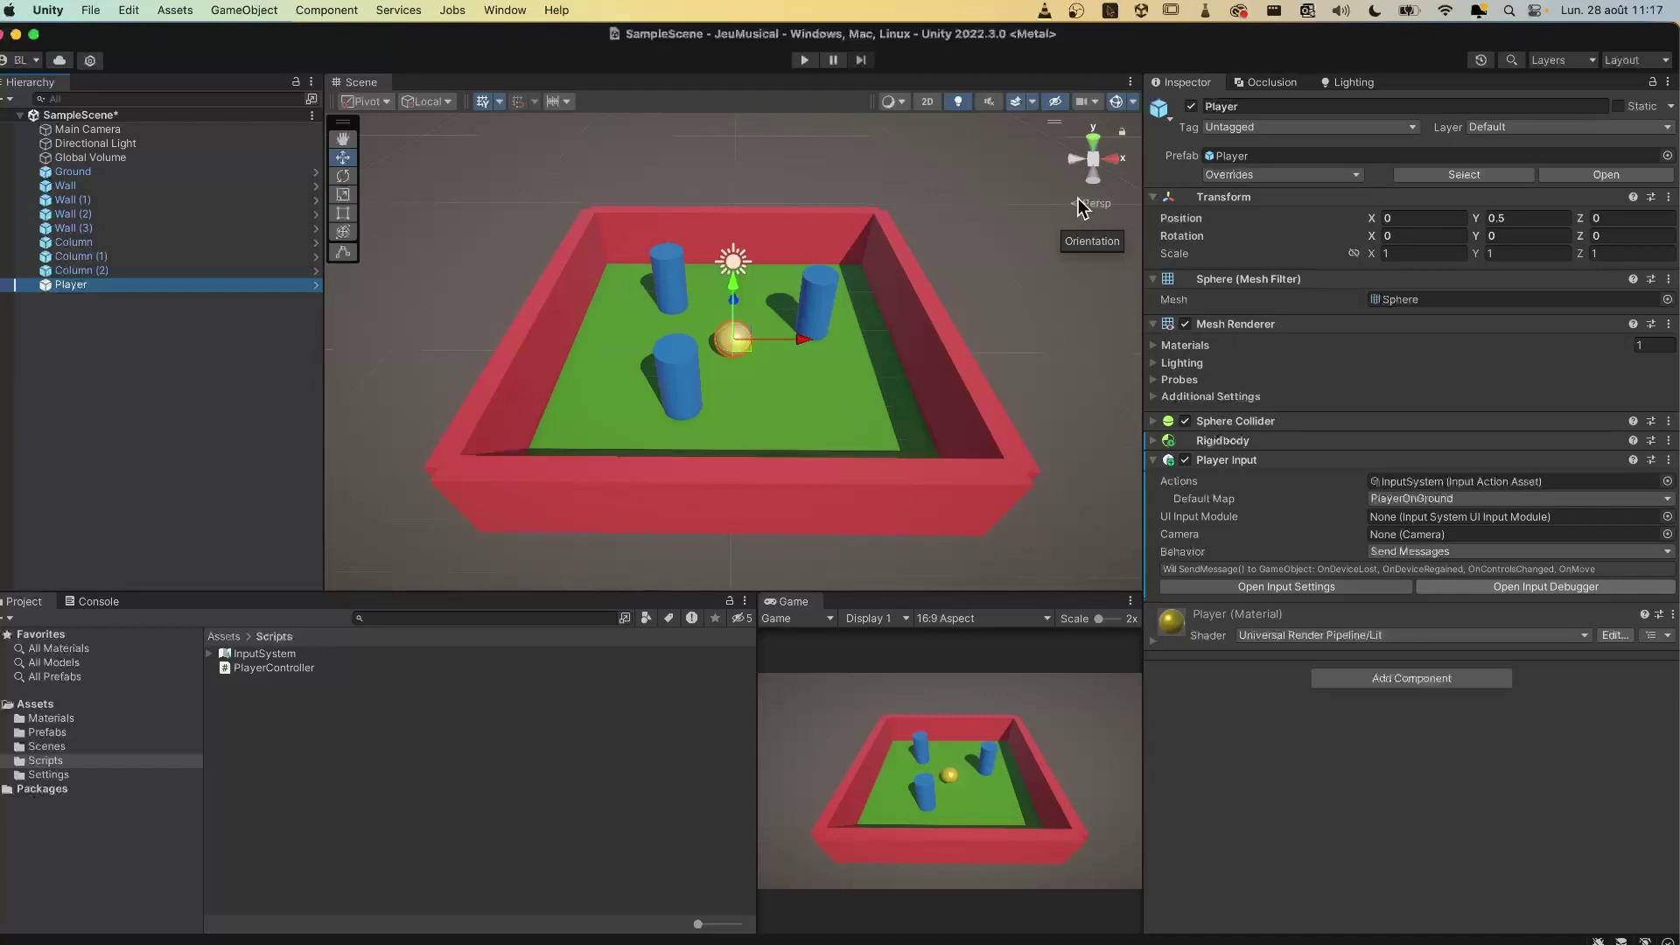
key(super+Tab)
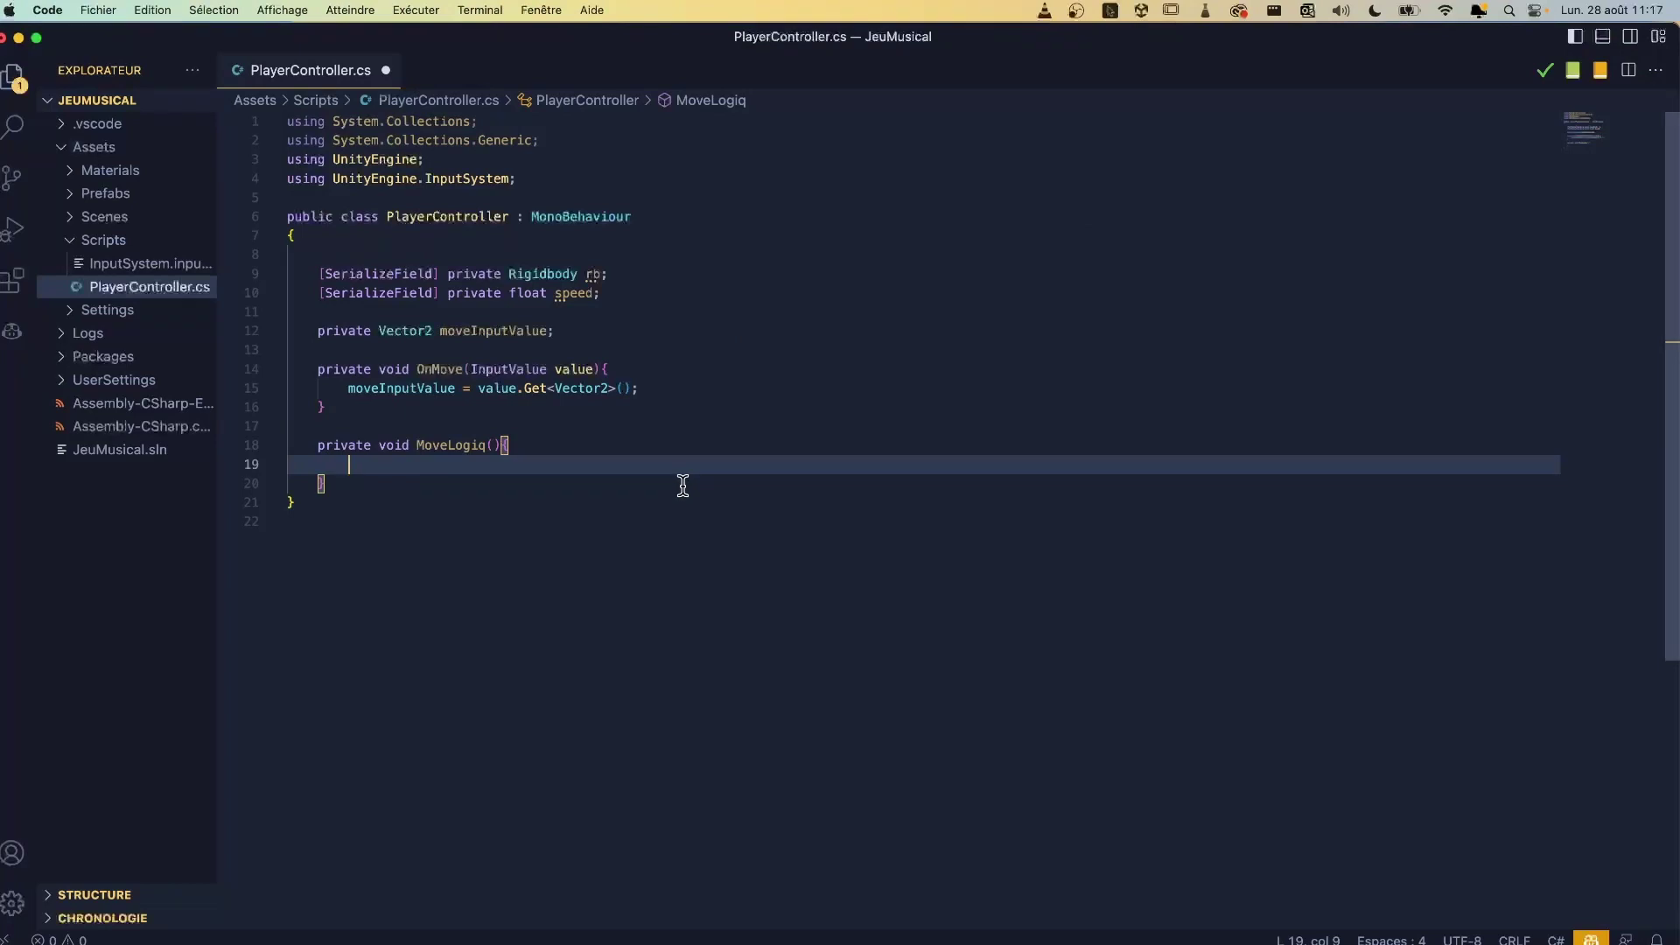
Step: In MoveLogiq, start 'Vector3 result = new Vector3(, , );' with empty argument slots
text(Ve)
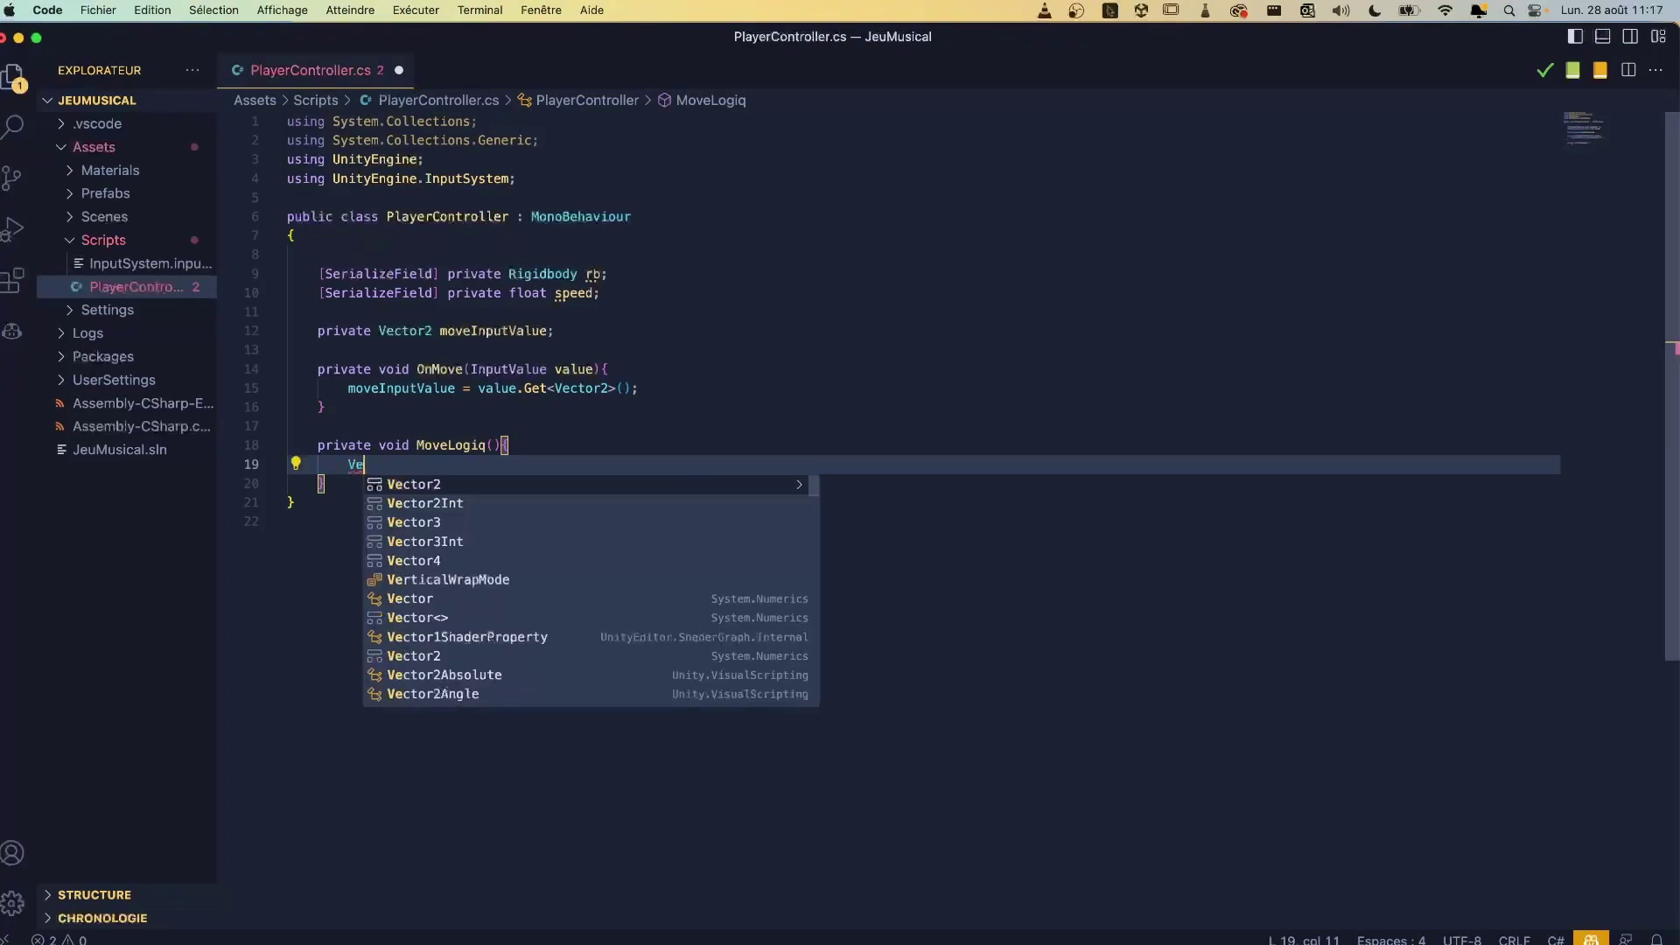
key(Down)
key(Down)
key(Return)
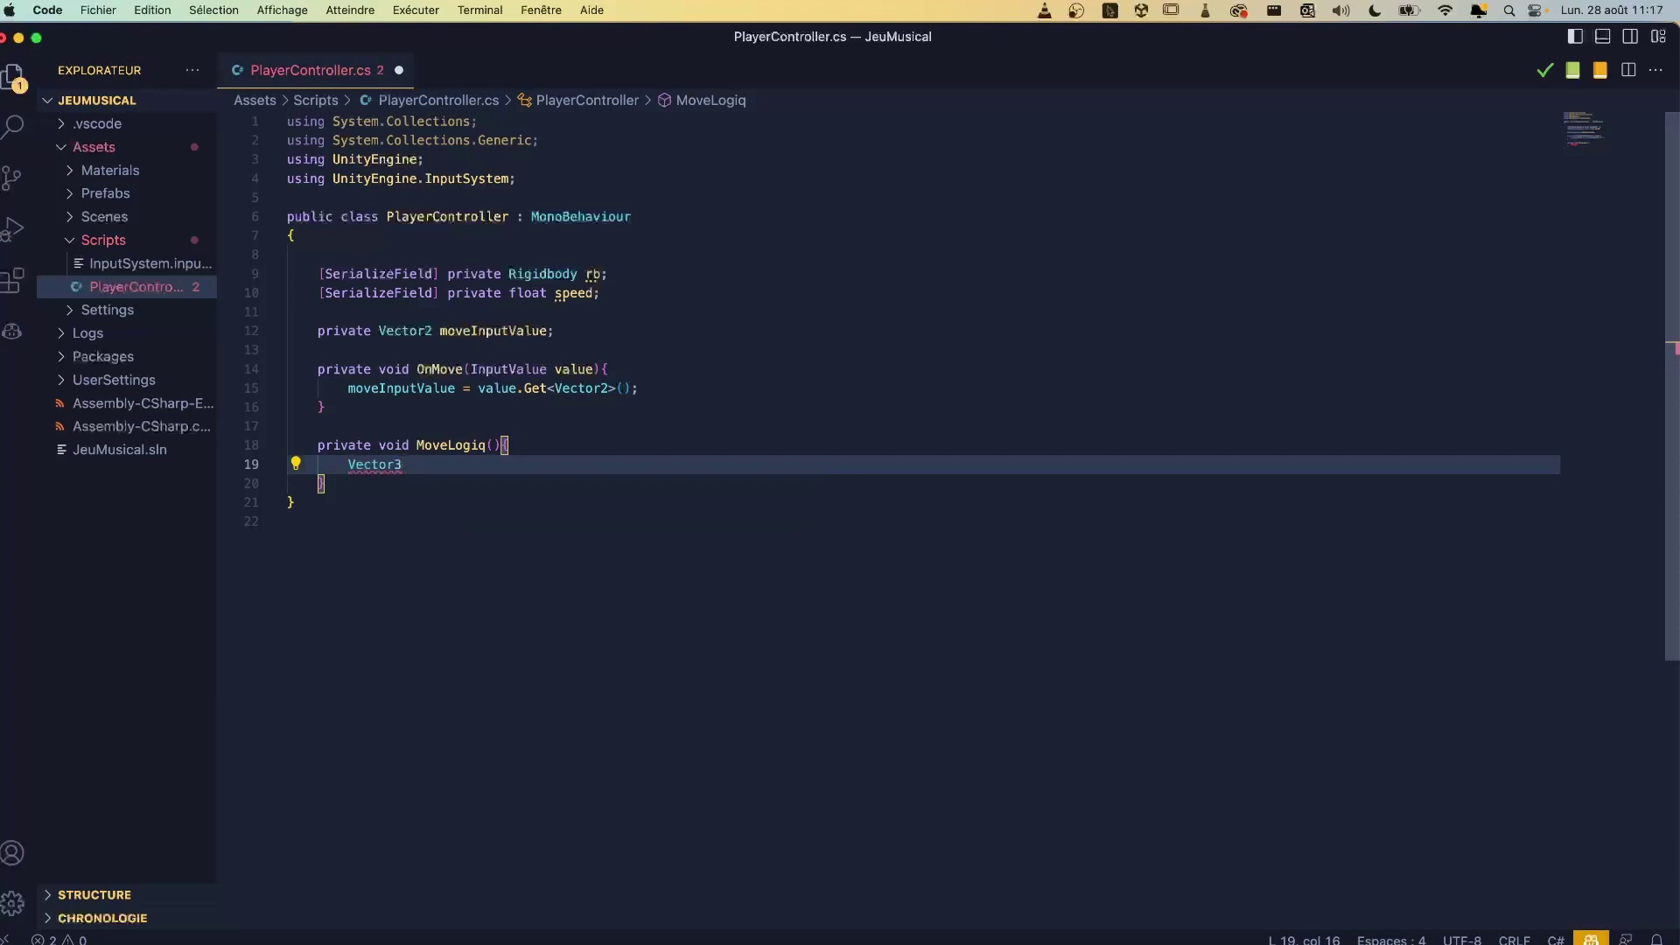
text( result)
text( =)
text(vnew)
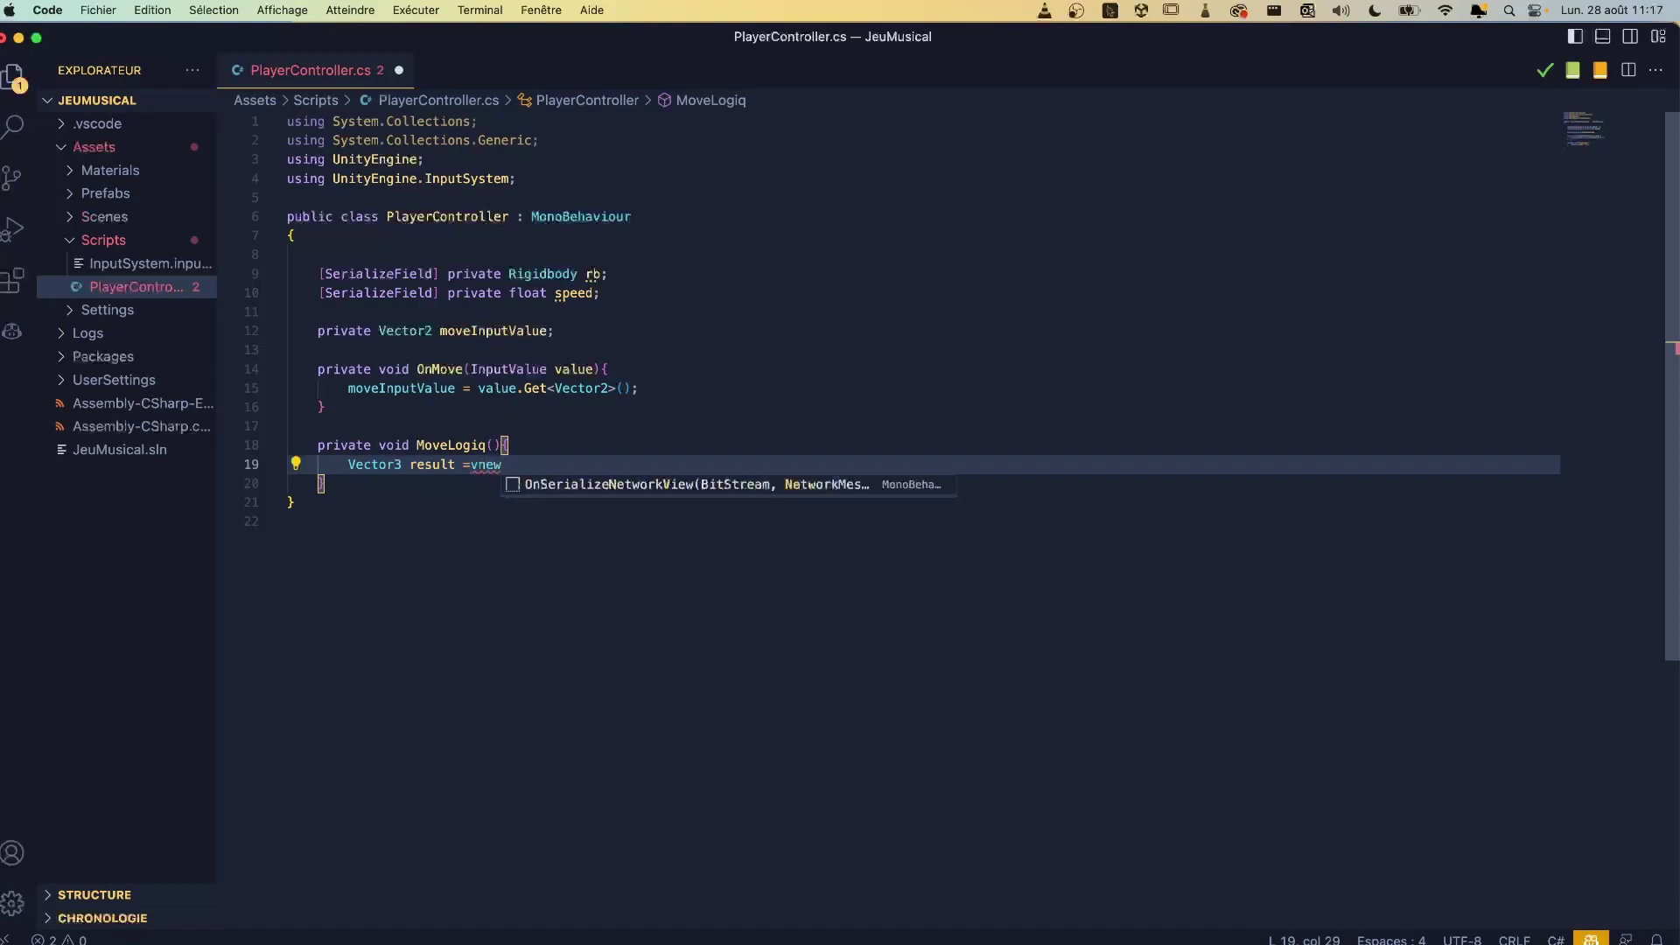
key(BackSpace)
key(BackSpace)
key(BackSpace)
key(BackSpace)
text(new)
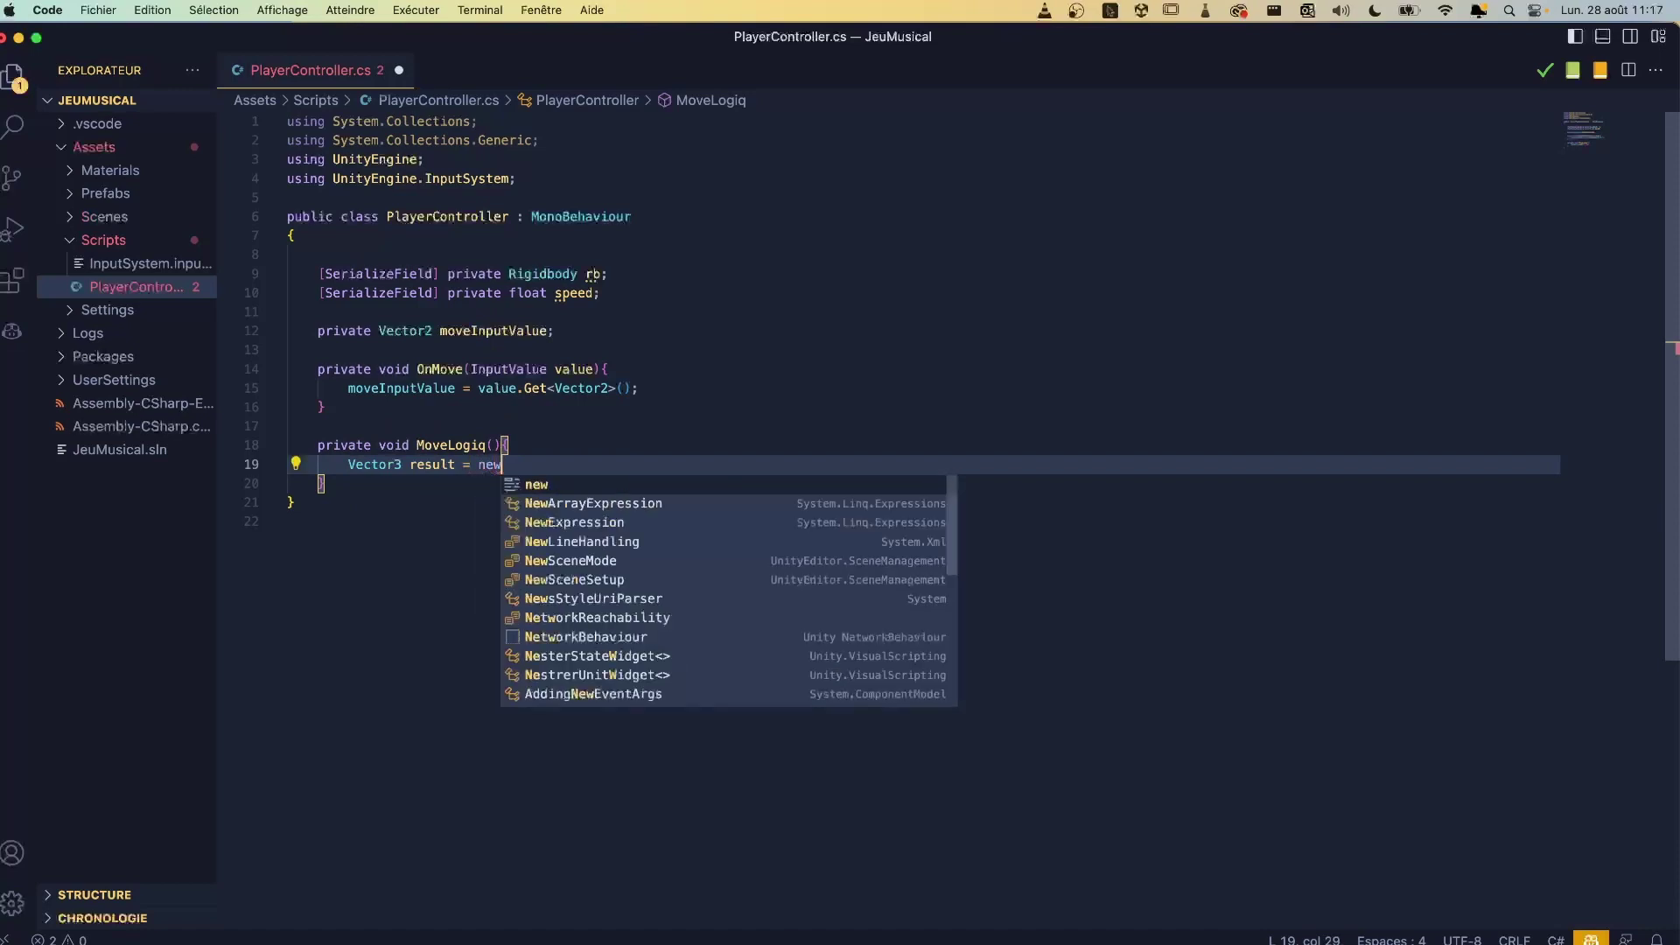
key(Return)
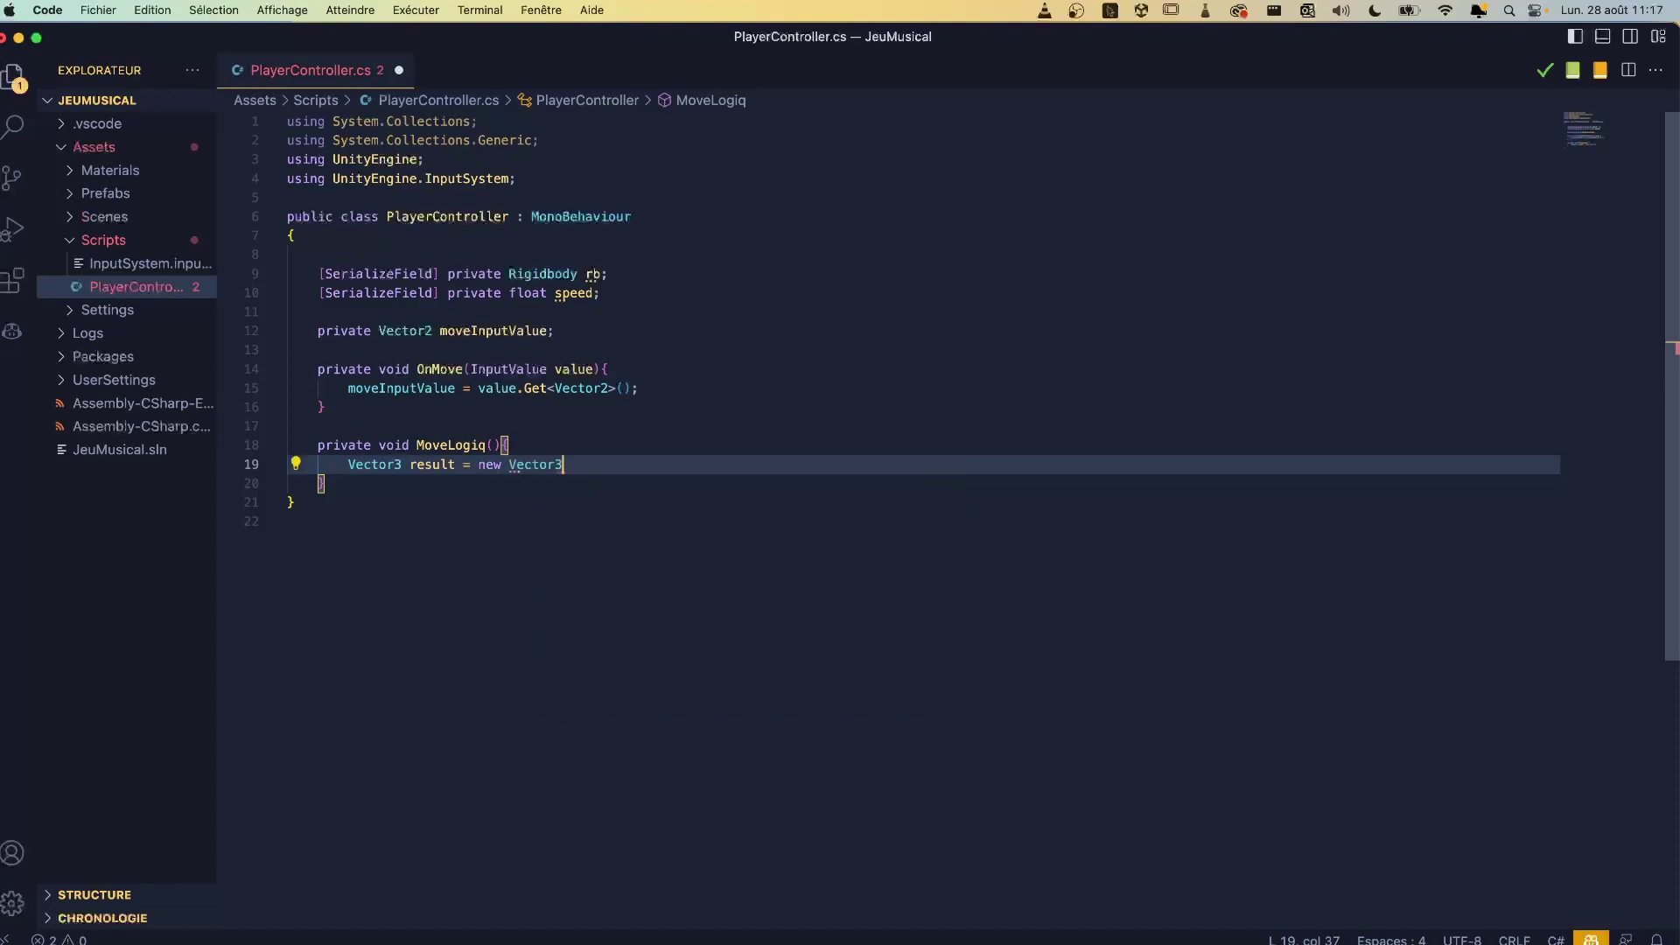
text(();)
key(Left)
key(Left)
text(,,)
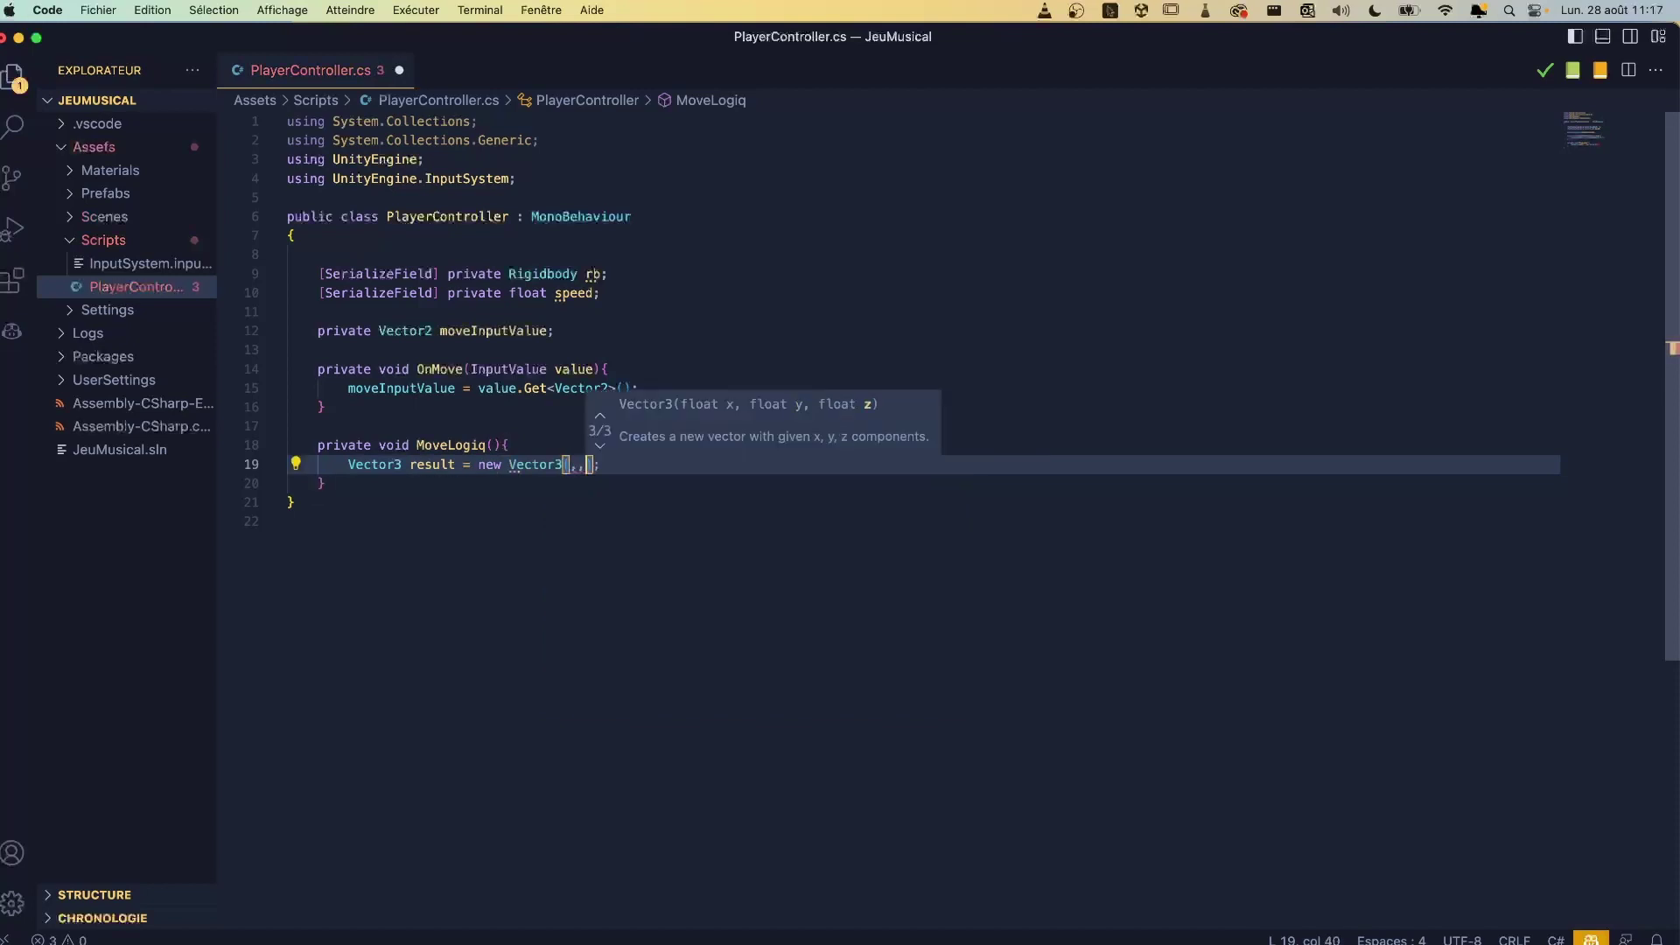
key(Left)
key(Left)
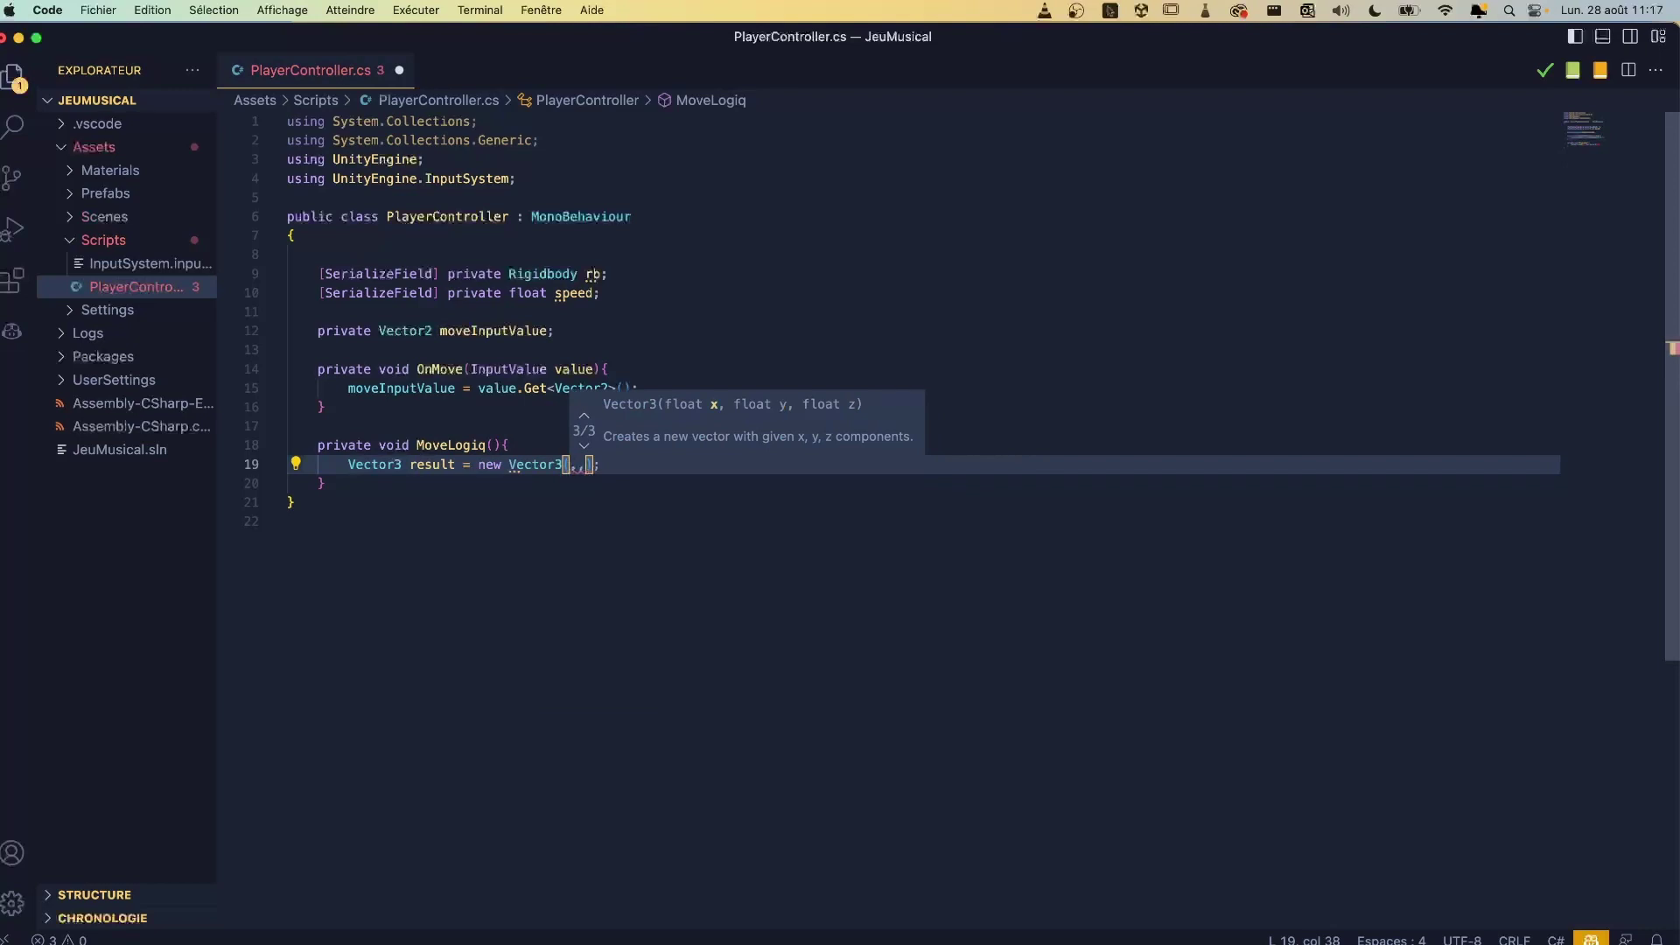
Step: Fill the Vector3 arguments with moveInputValue.x, 0, moveInputValue.y and add blank lines below
double_click(418, 387)
key(super+c)
click(568, 466)
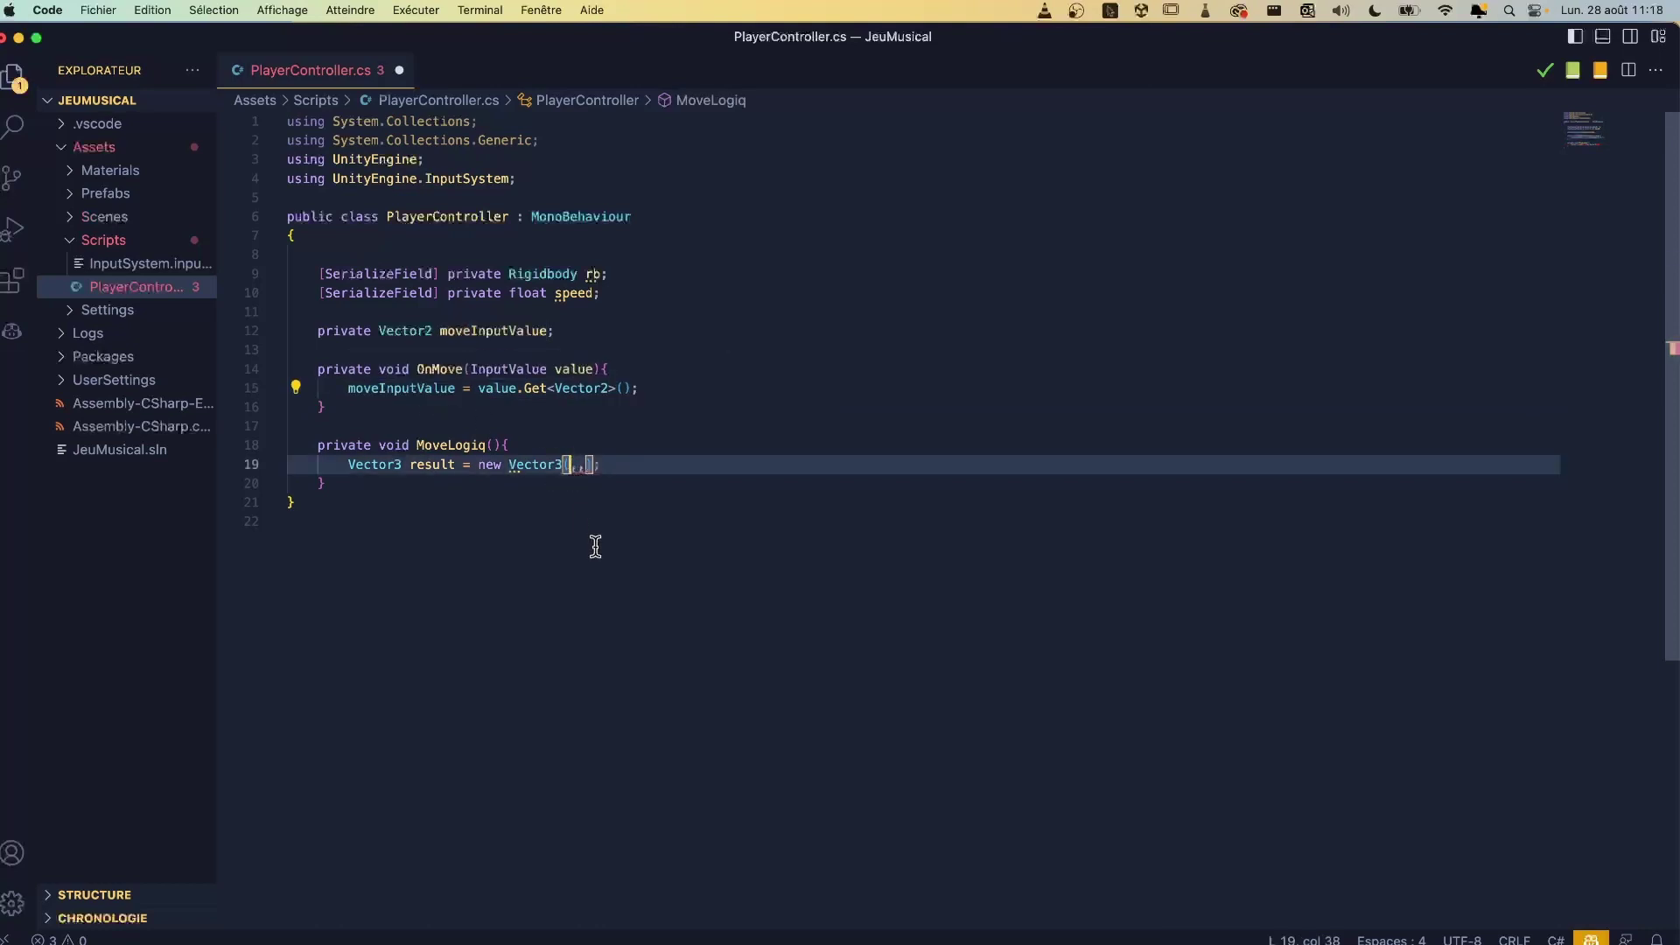
key(super+v)
text(.)
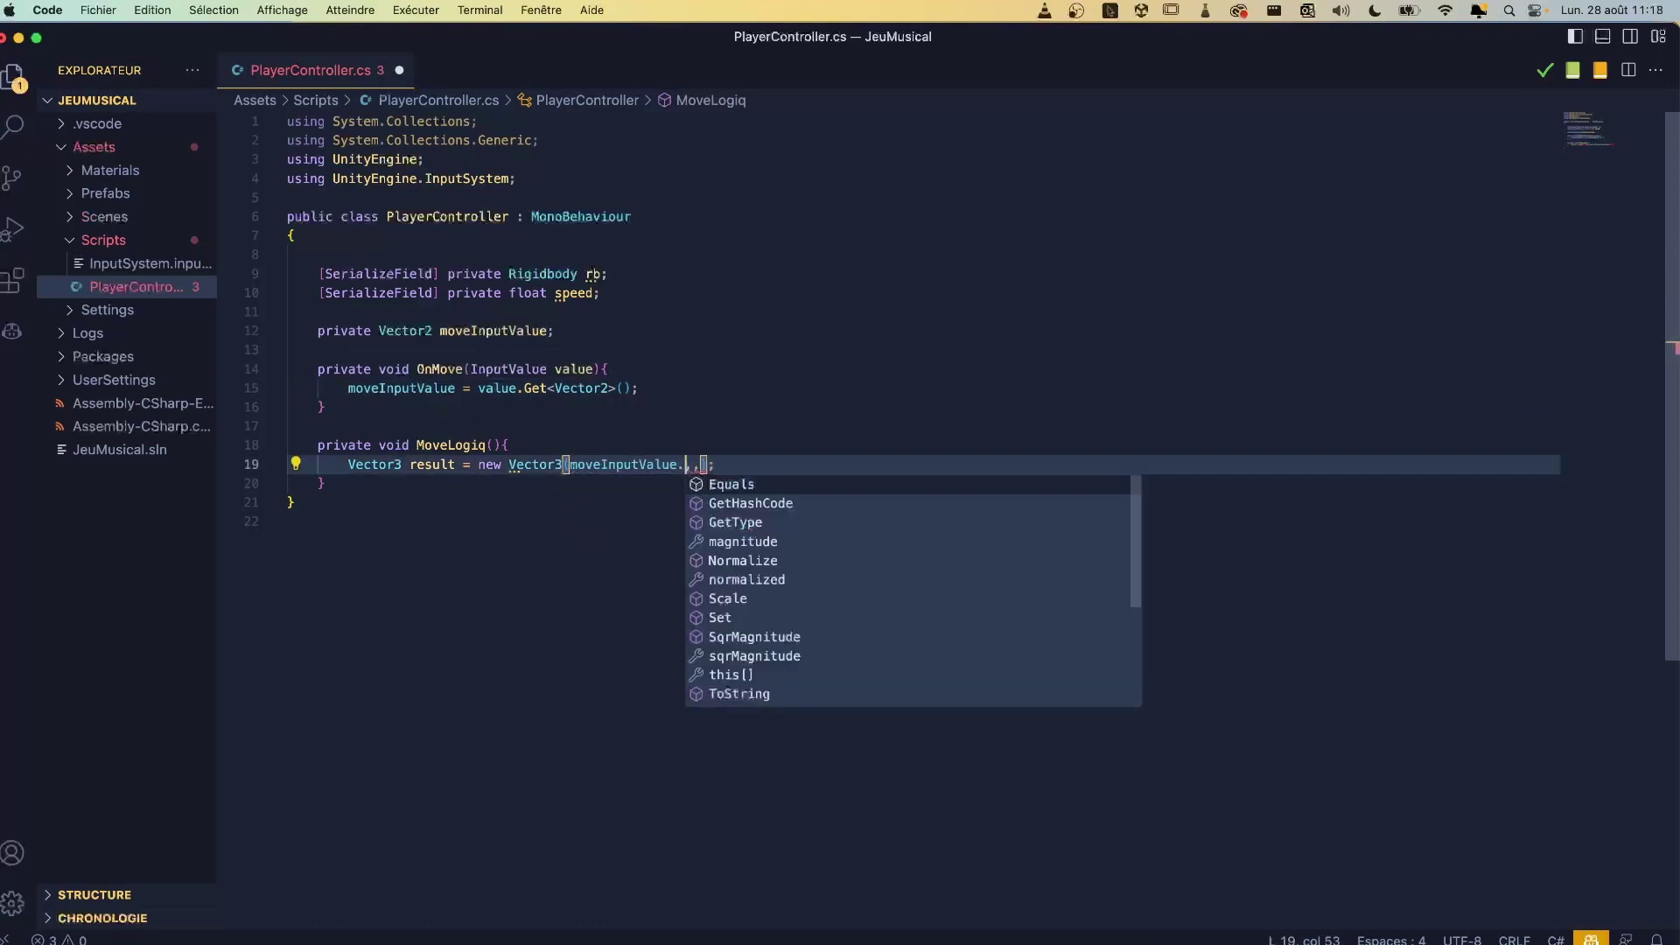
text(x)
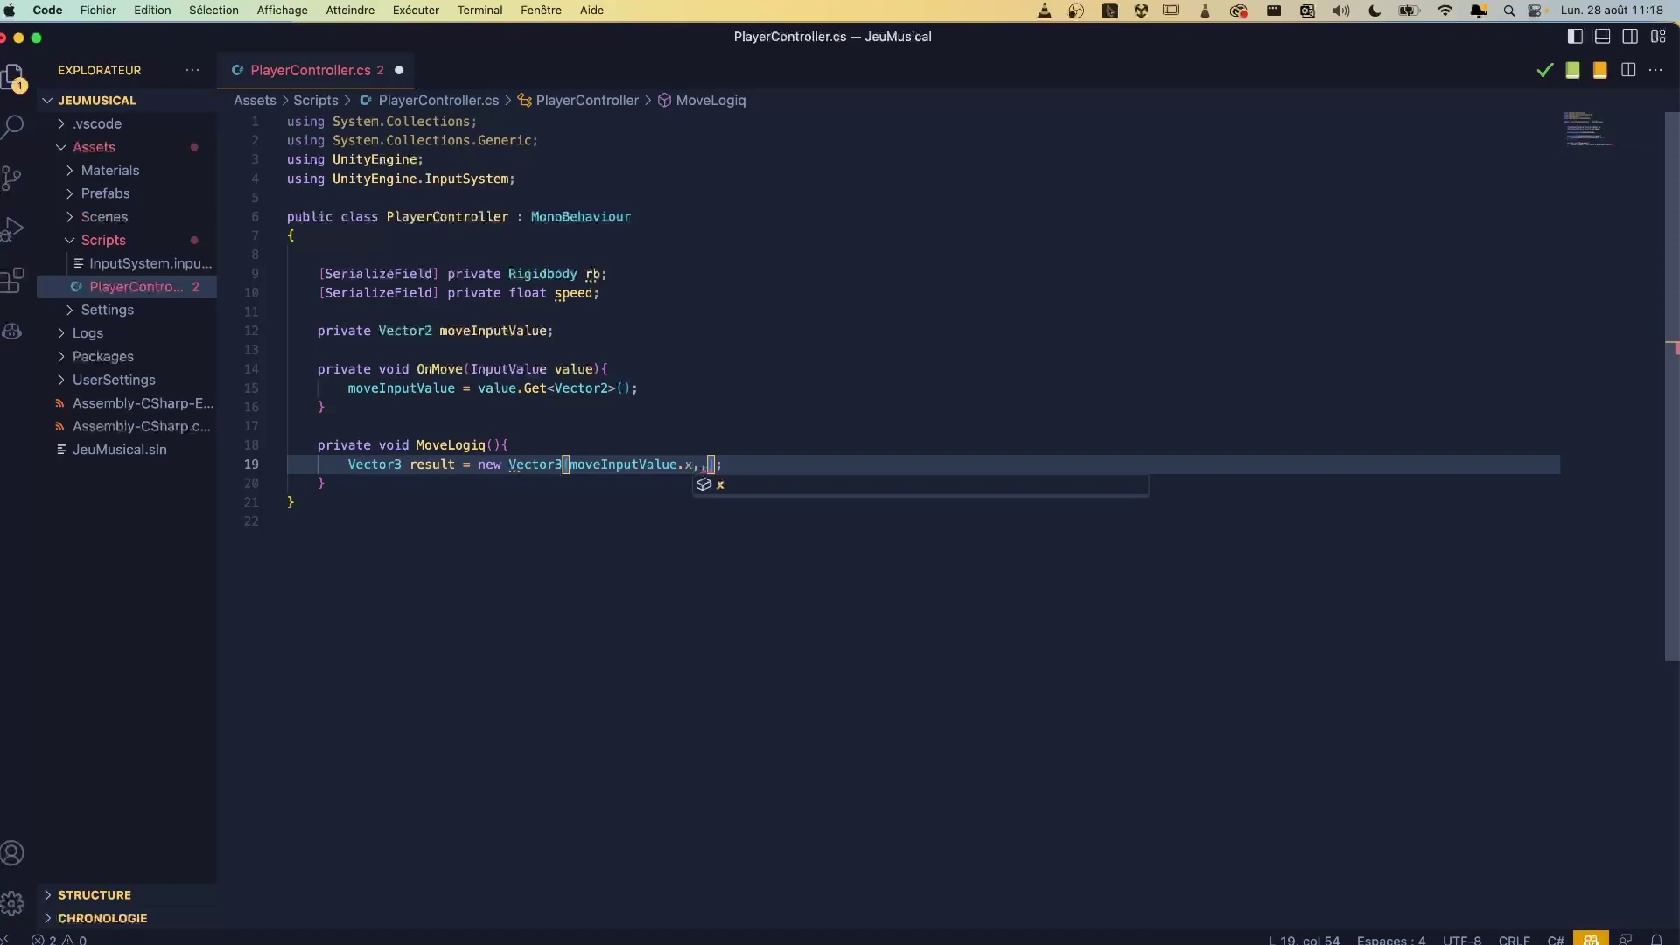
text(,)
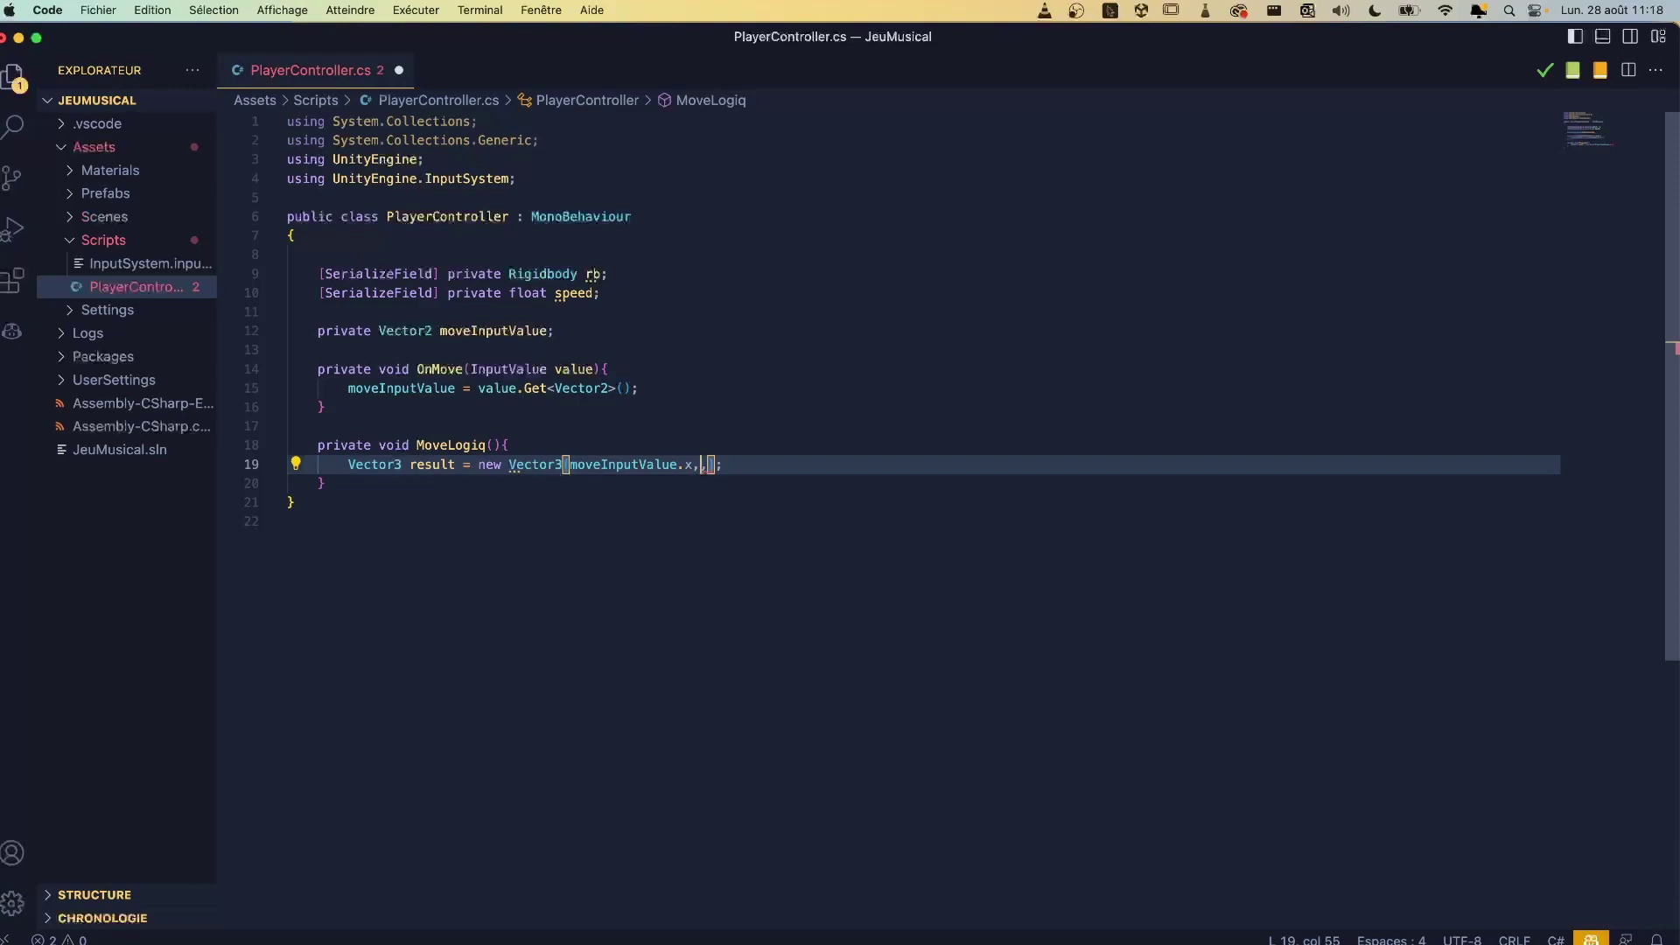
text(0,)
text( mo)
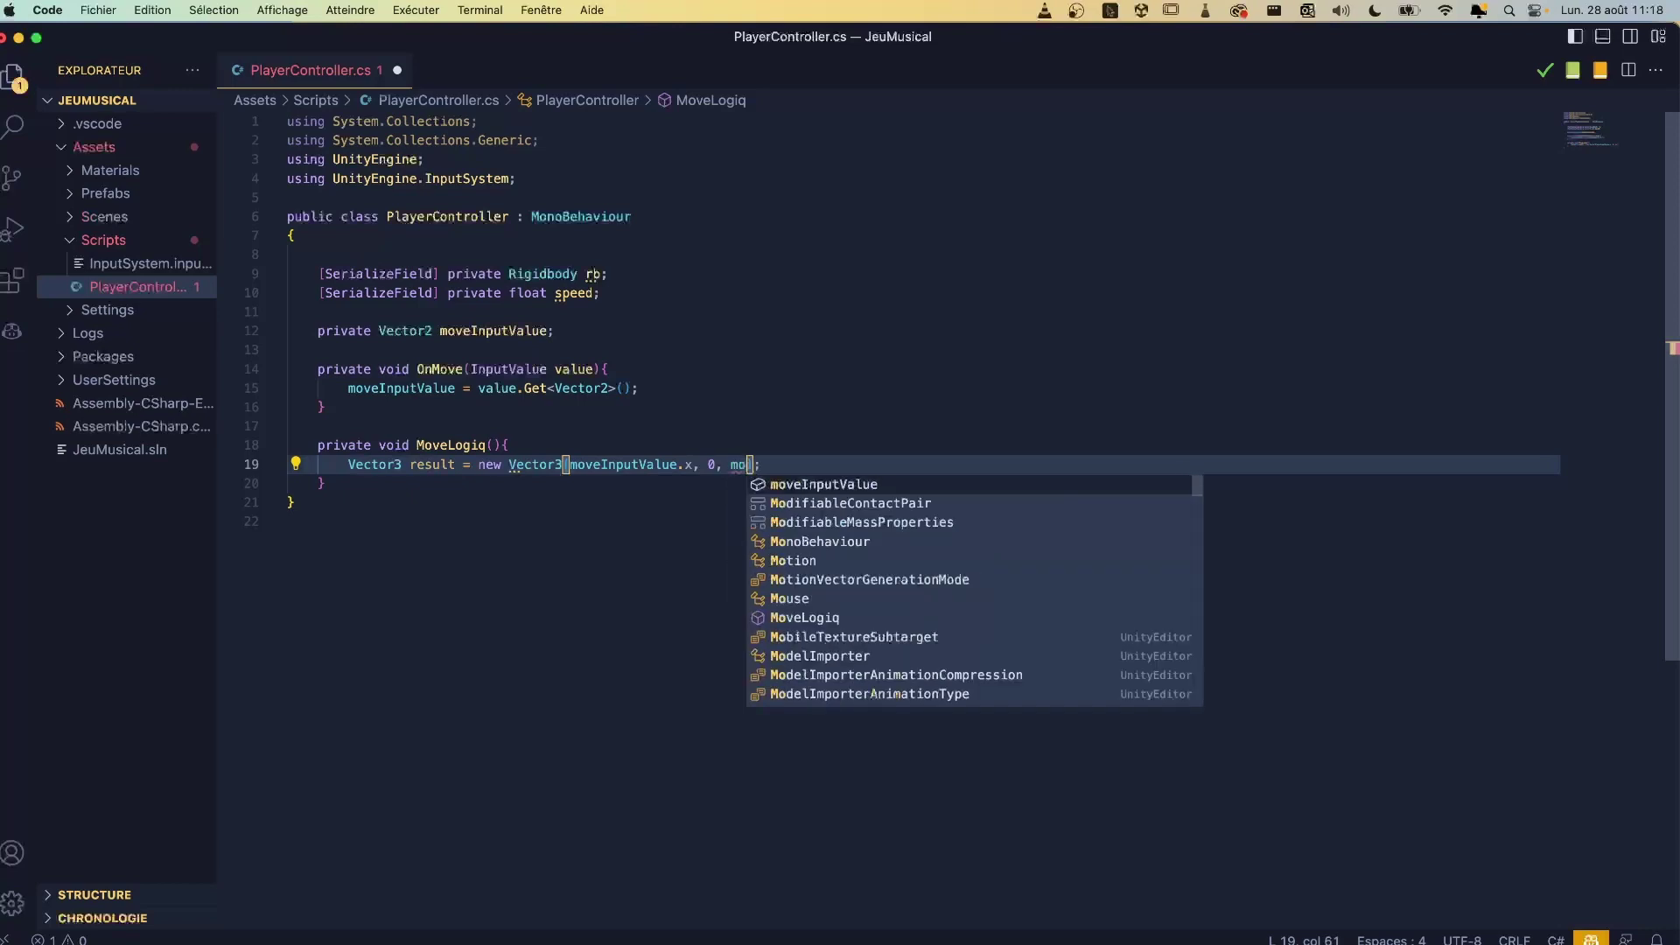
key(Return)
text(.y)
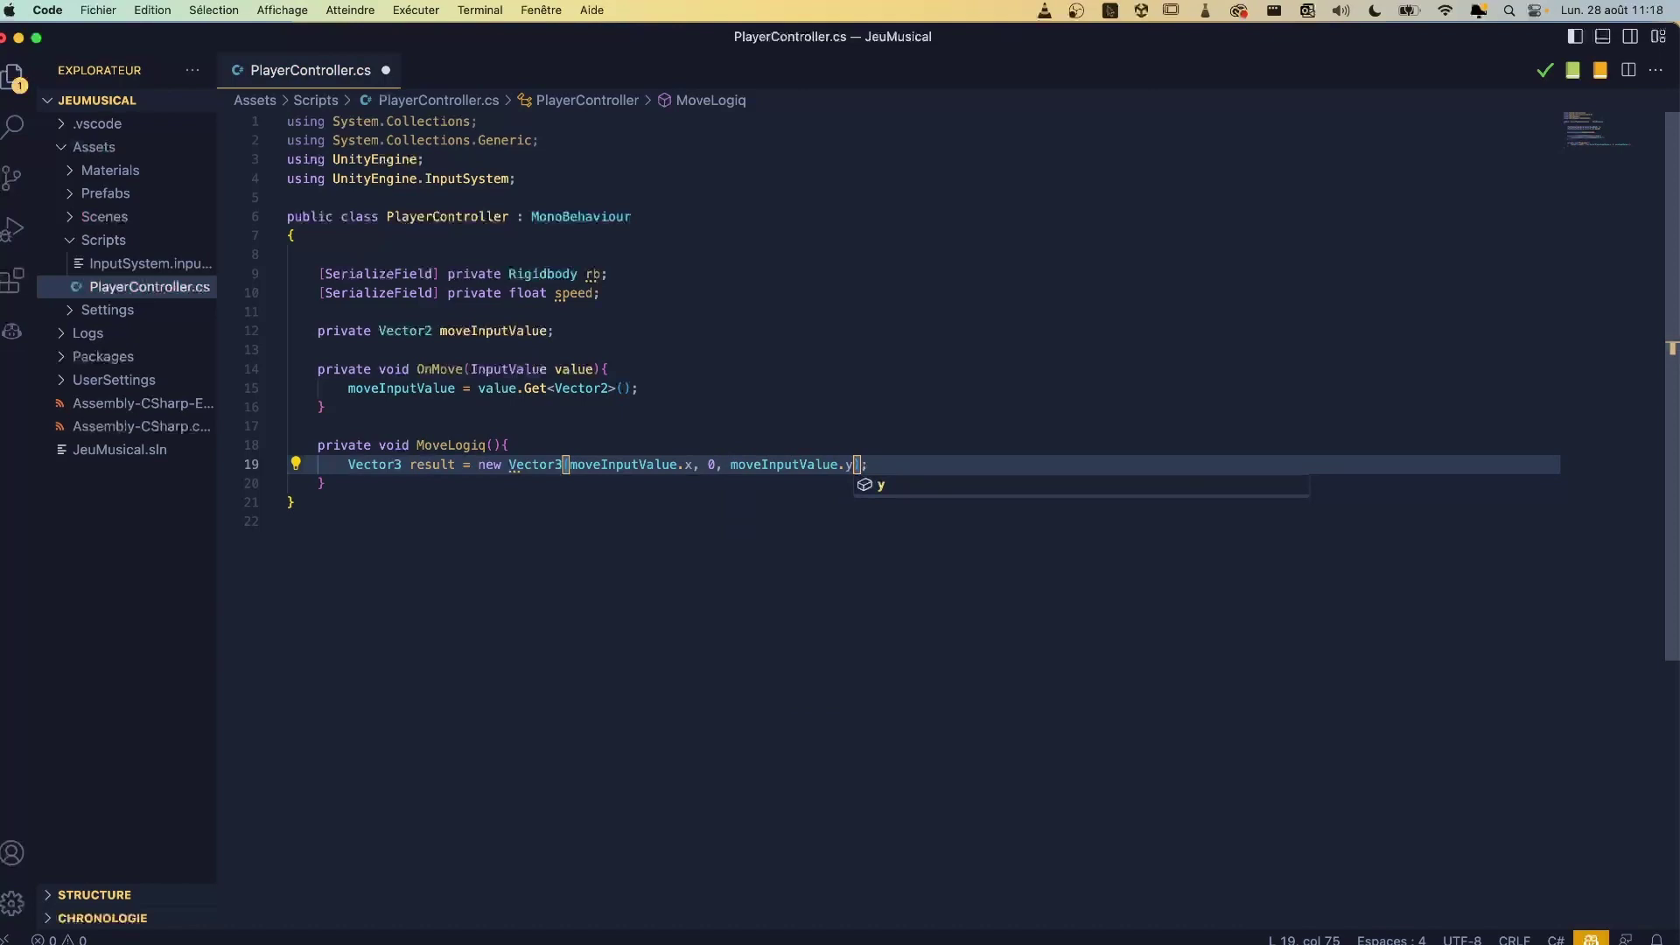
click(926, 465)
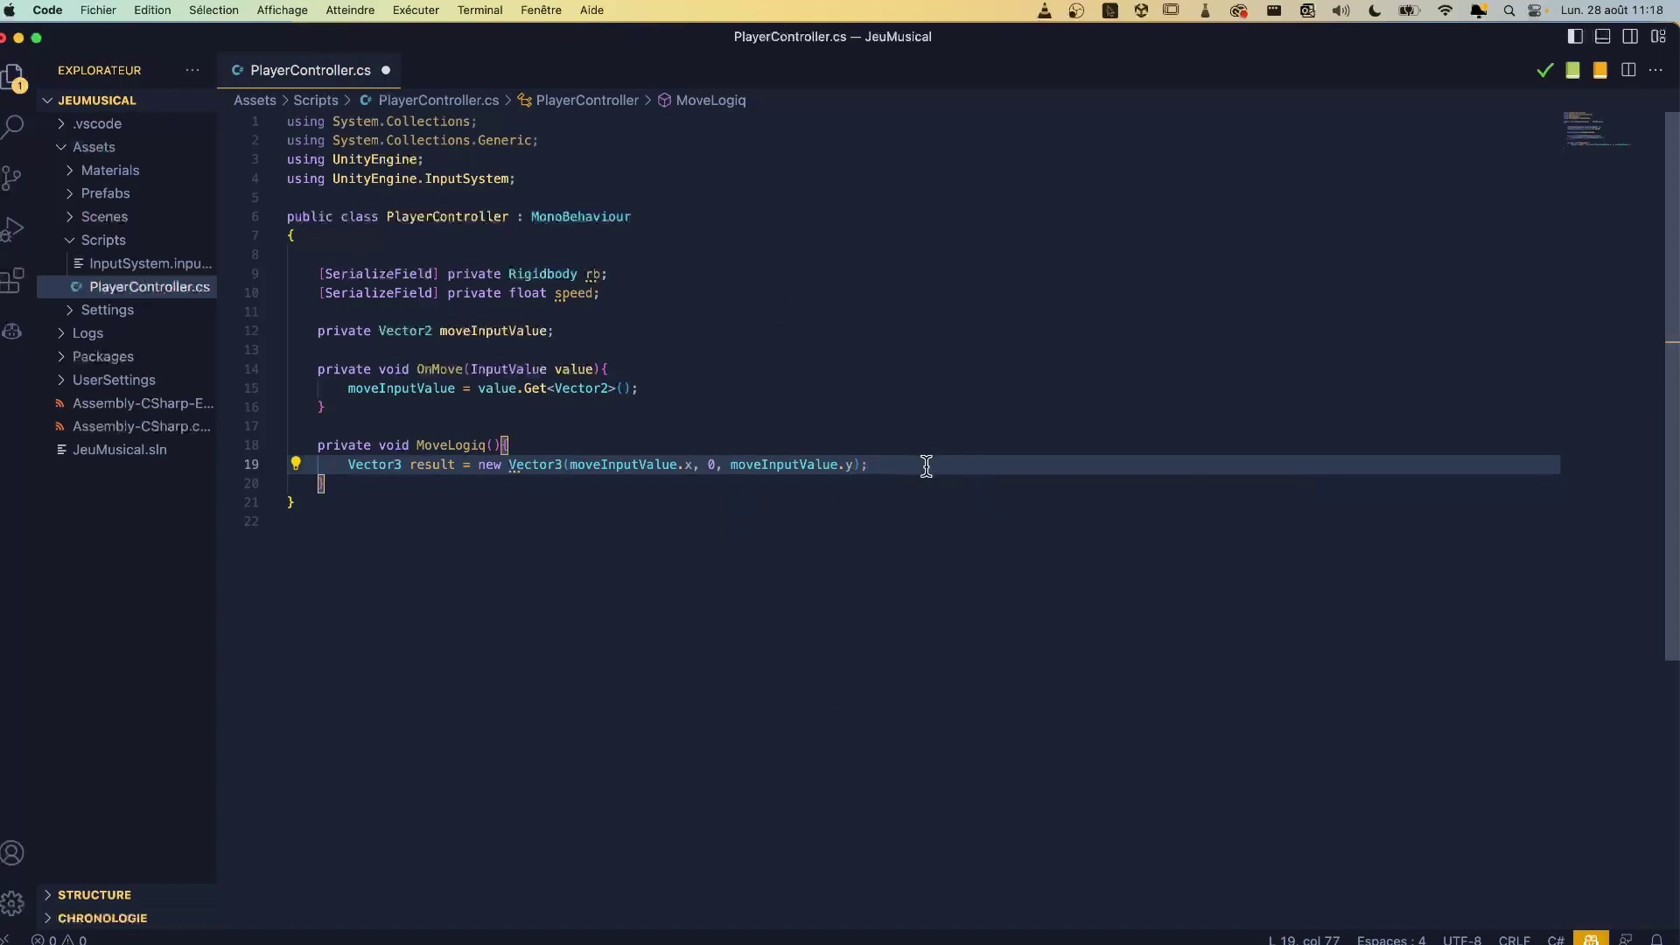
key(Return)
key(Return)
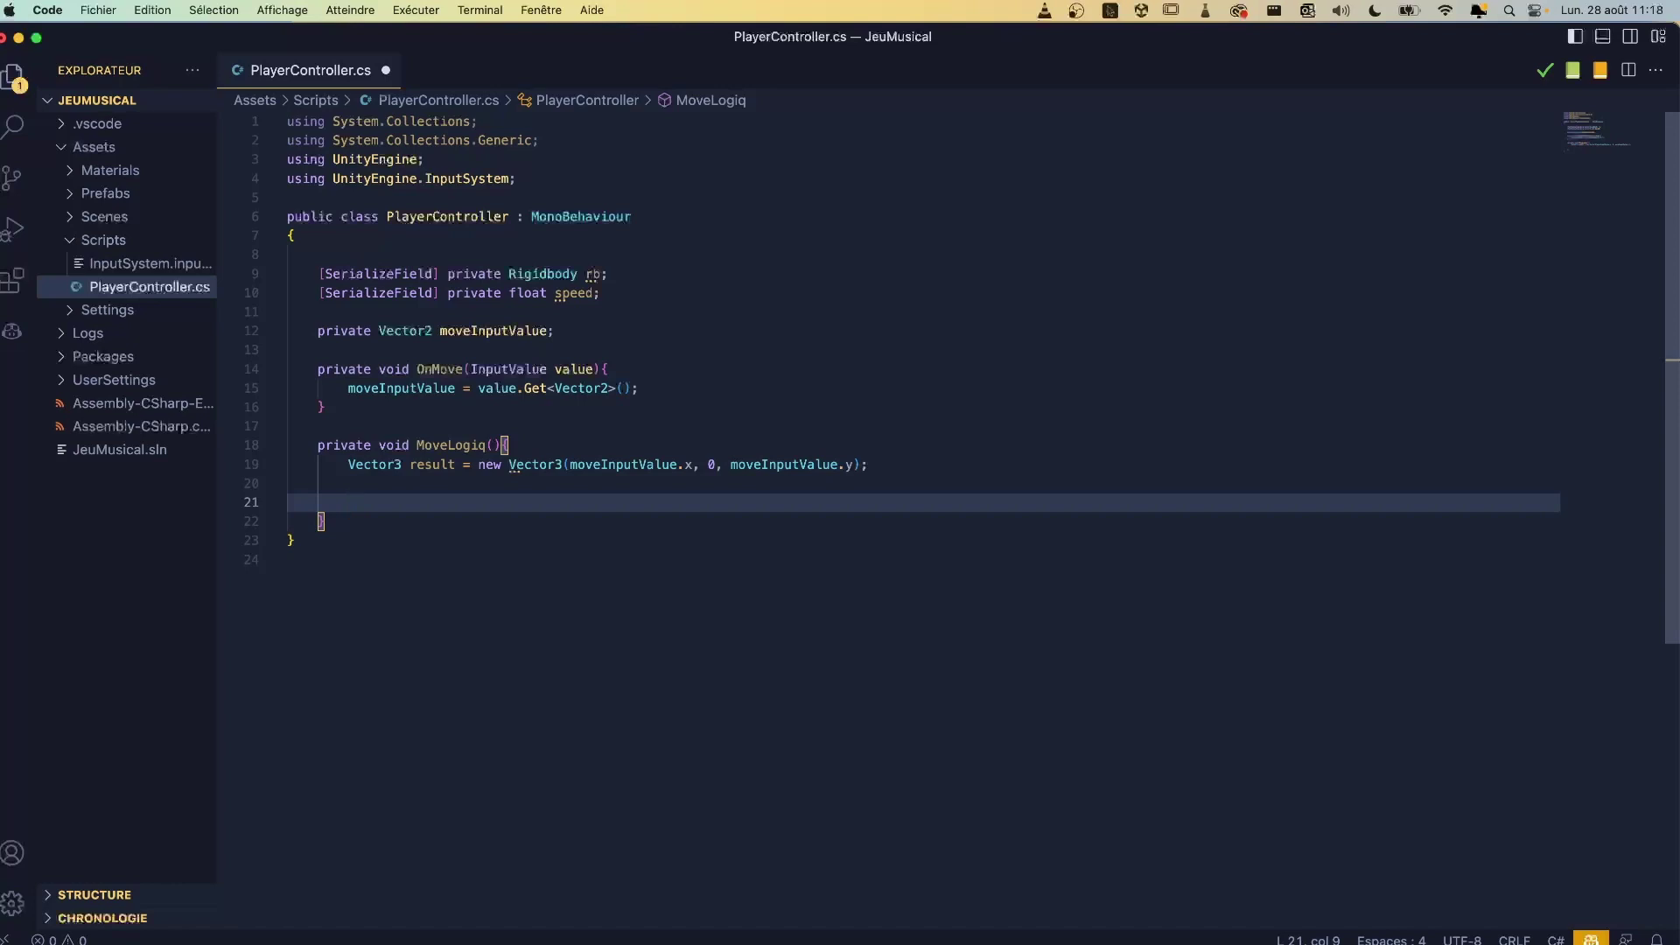
Step: Add if(result.magnitude != 0){ rb.AddForce(result); } to MoveLogiq and save PlayerController.cs
text(if)
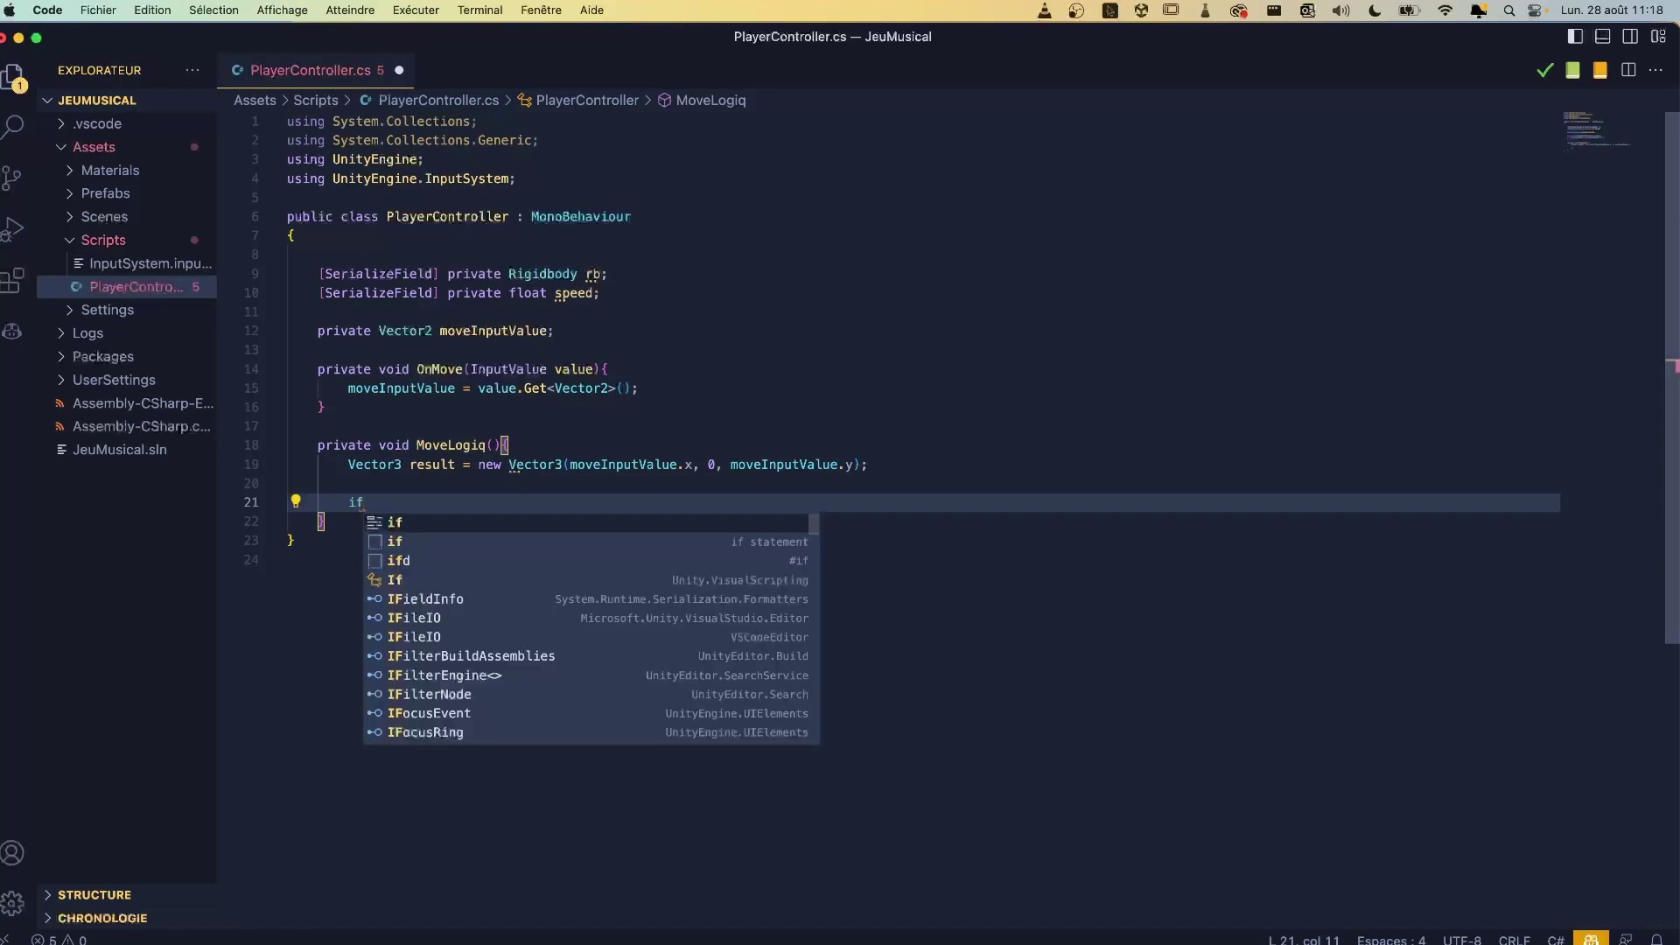
text(()
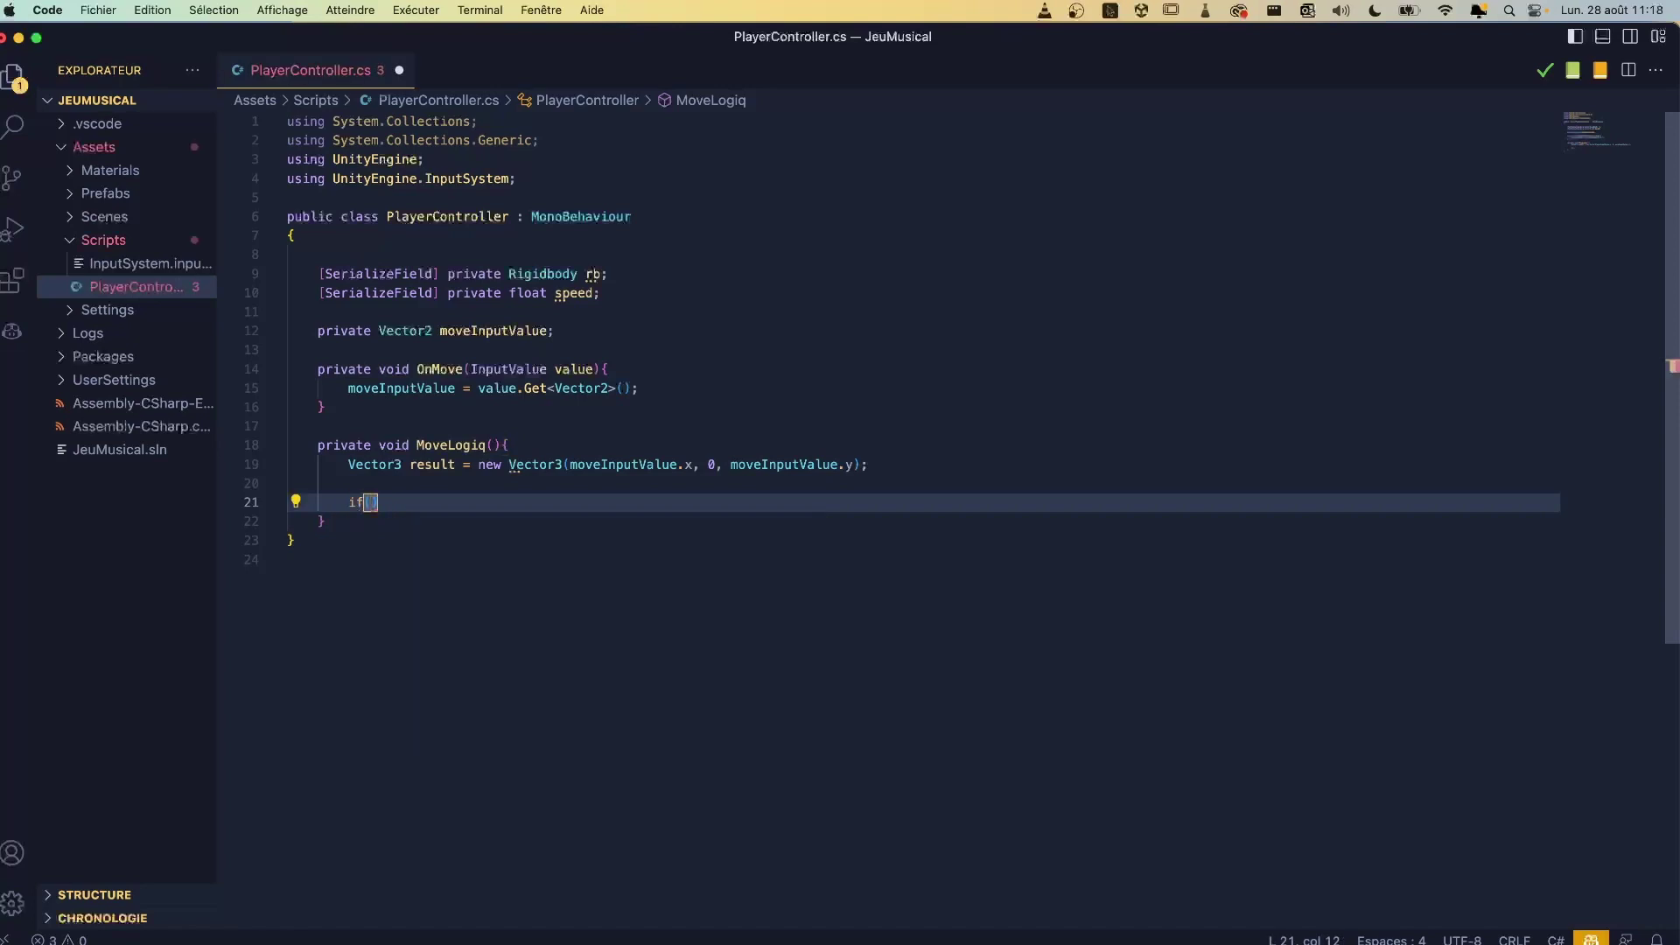
text(re)
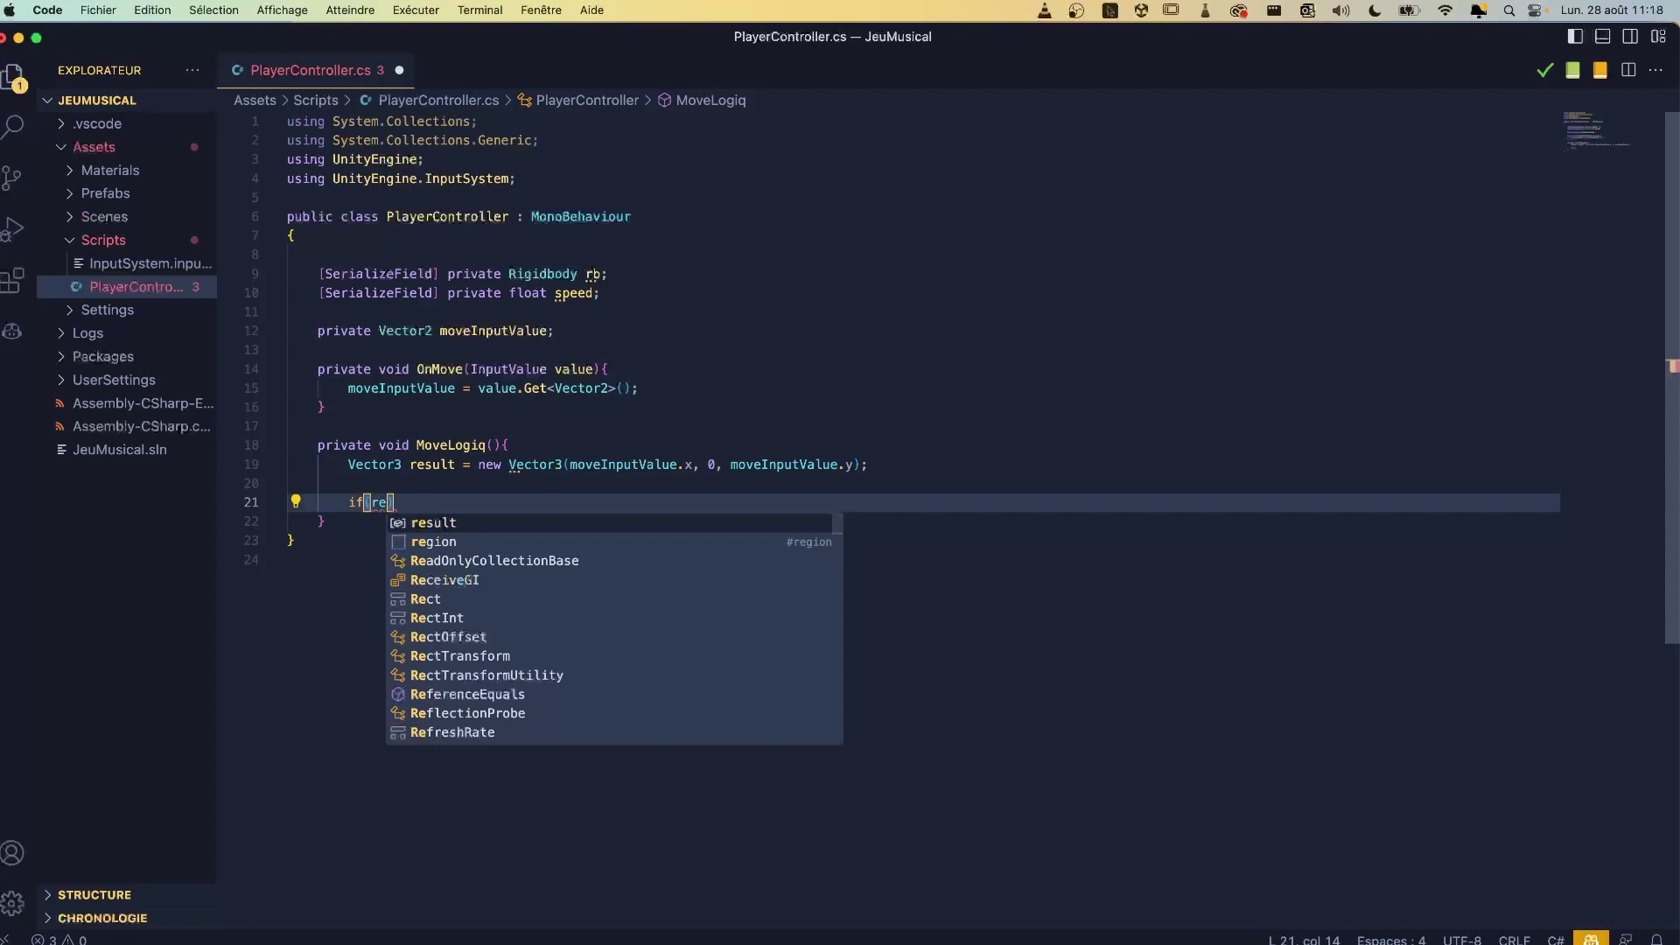
key(Tab)
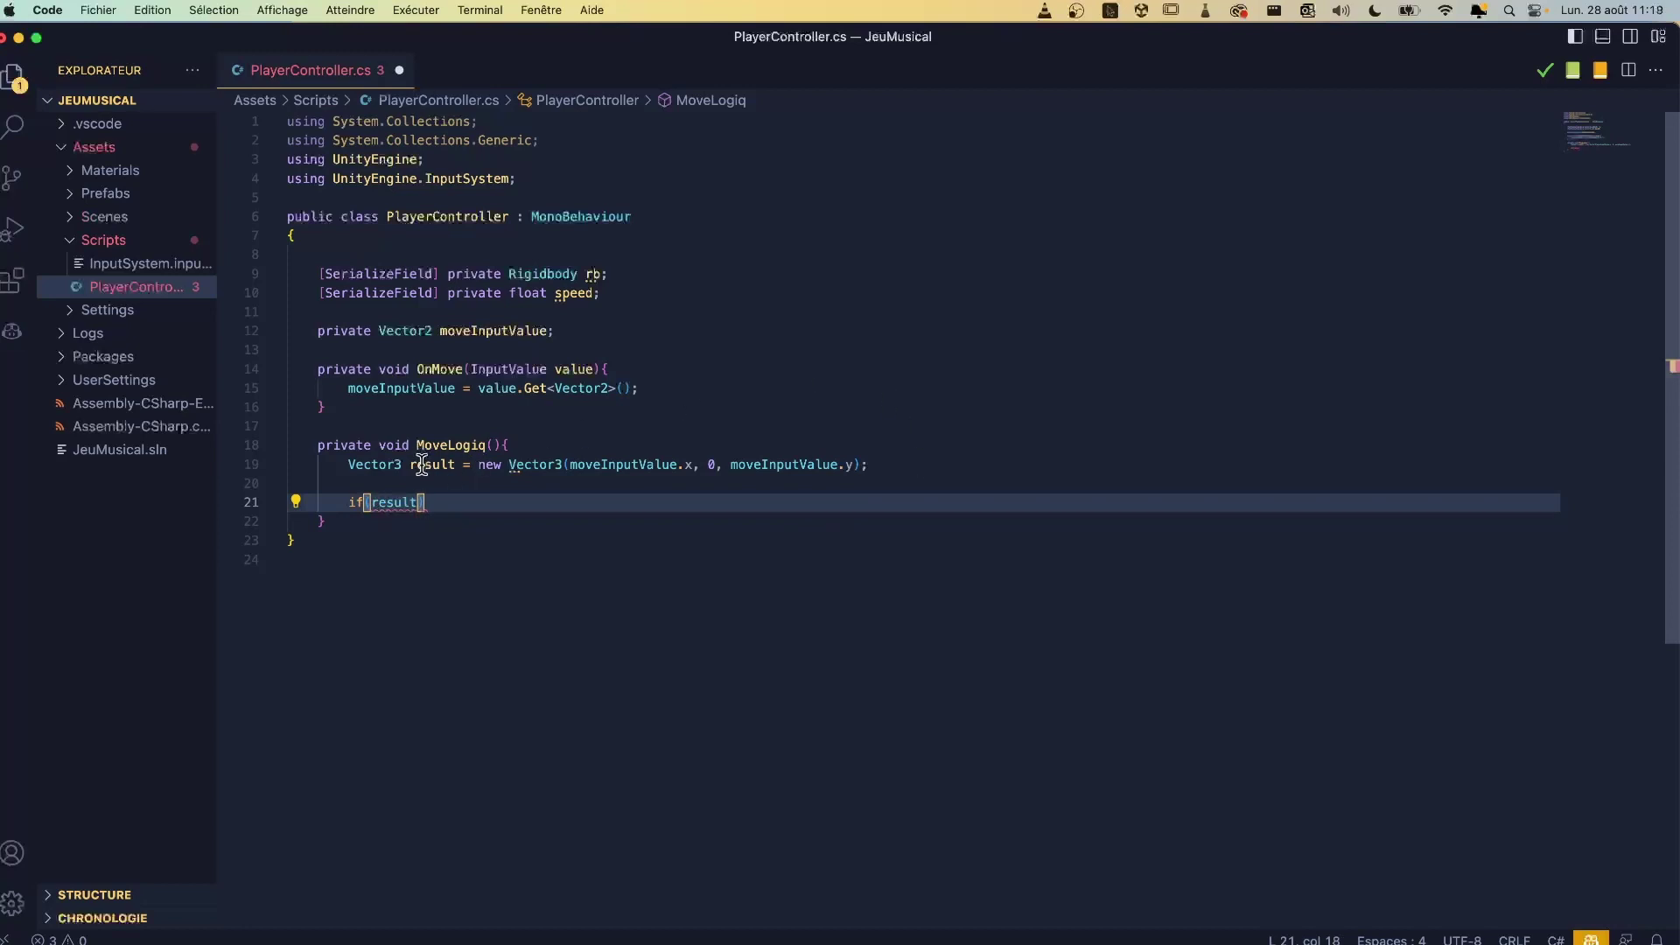
text(.)
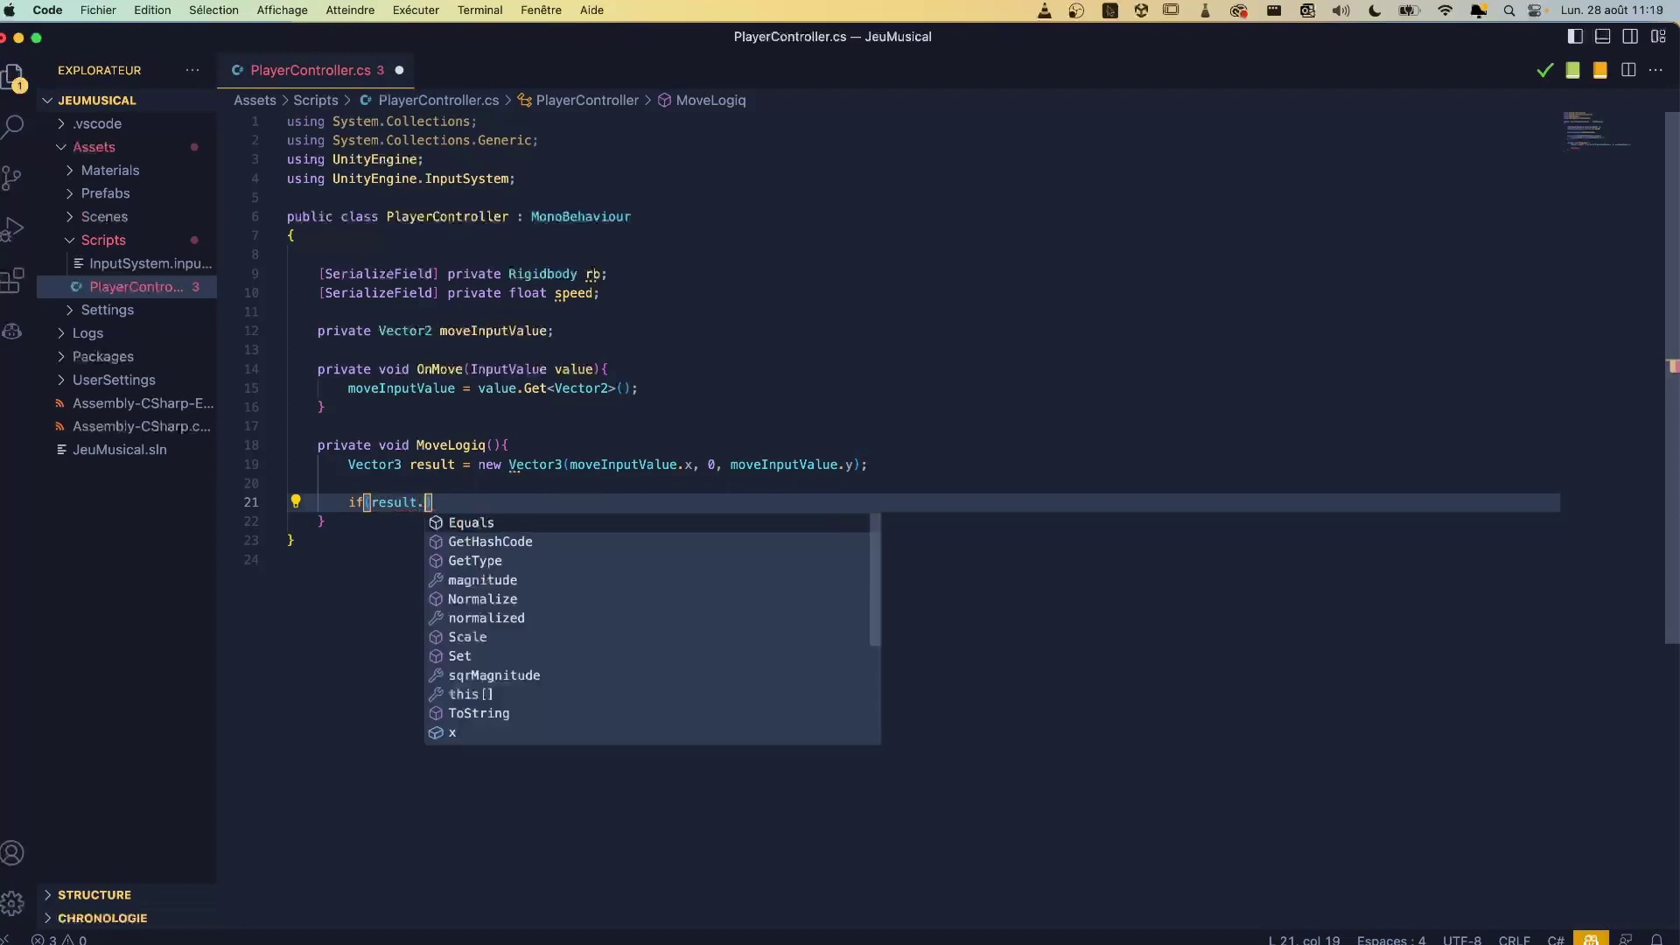
text(ma)
key(Tab)
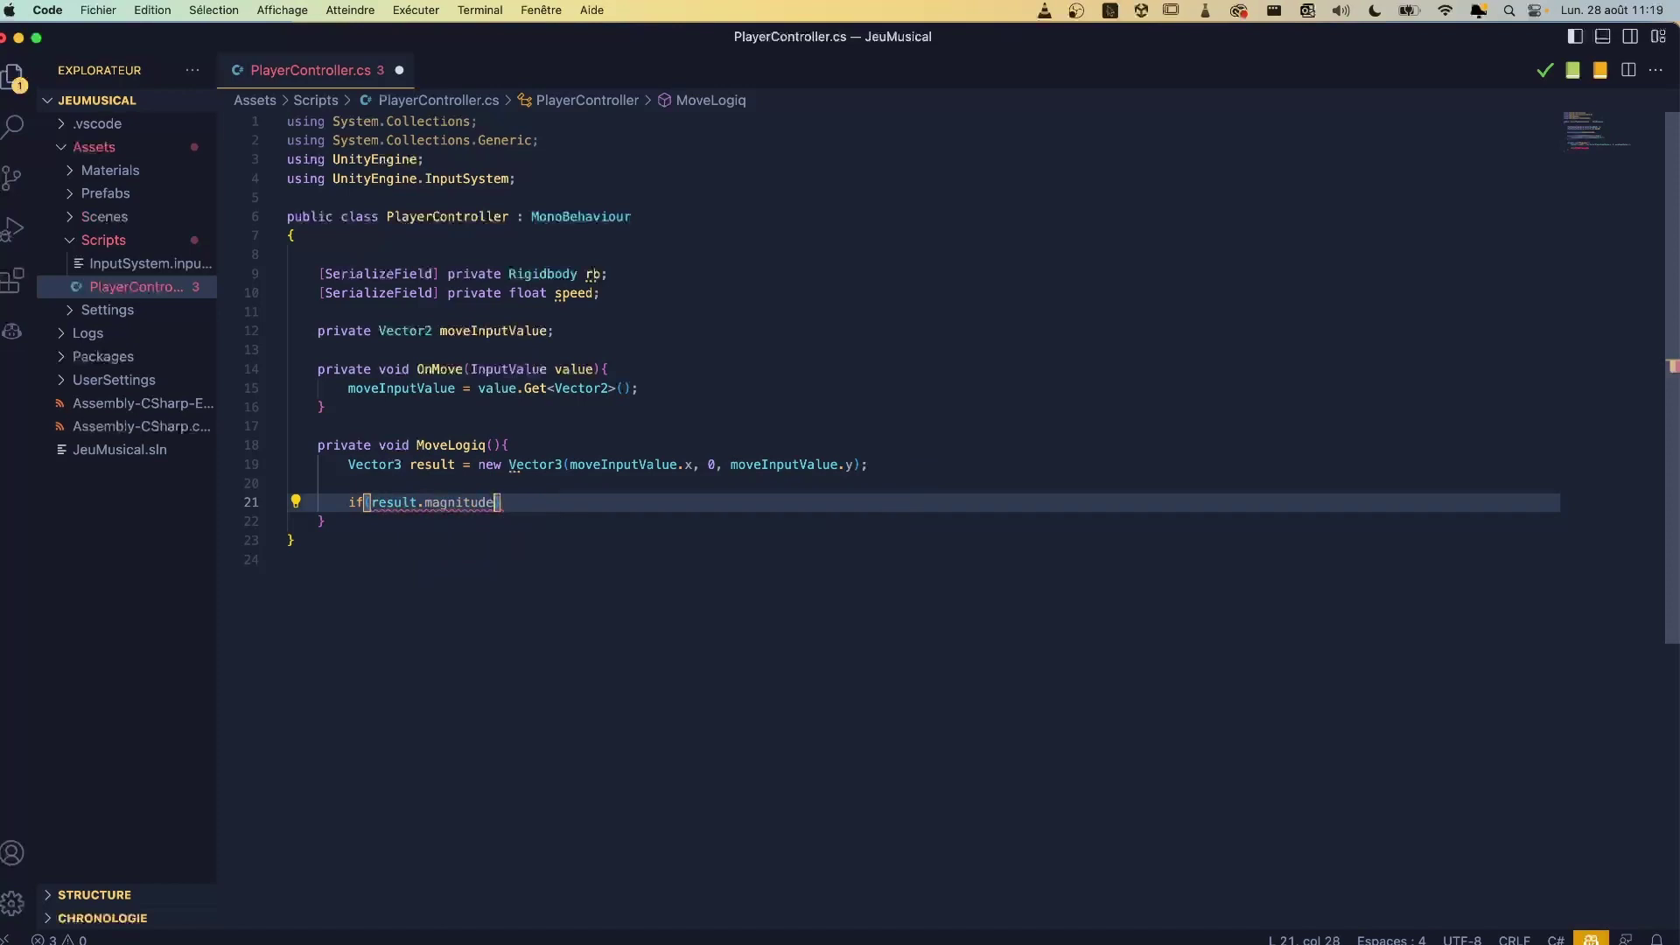
text(!=)
text( 0))
text({)
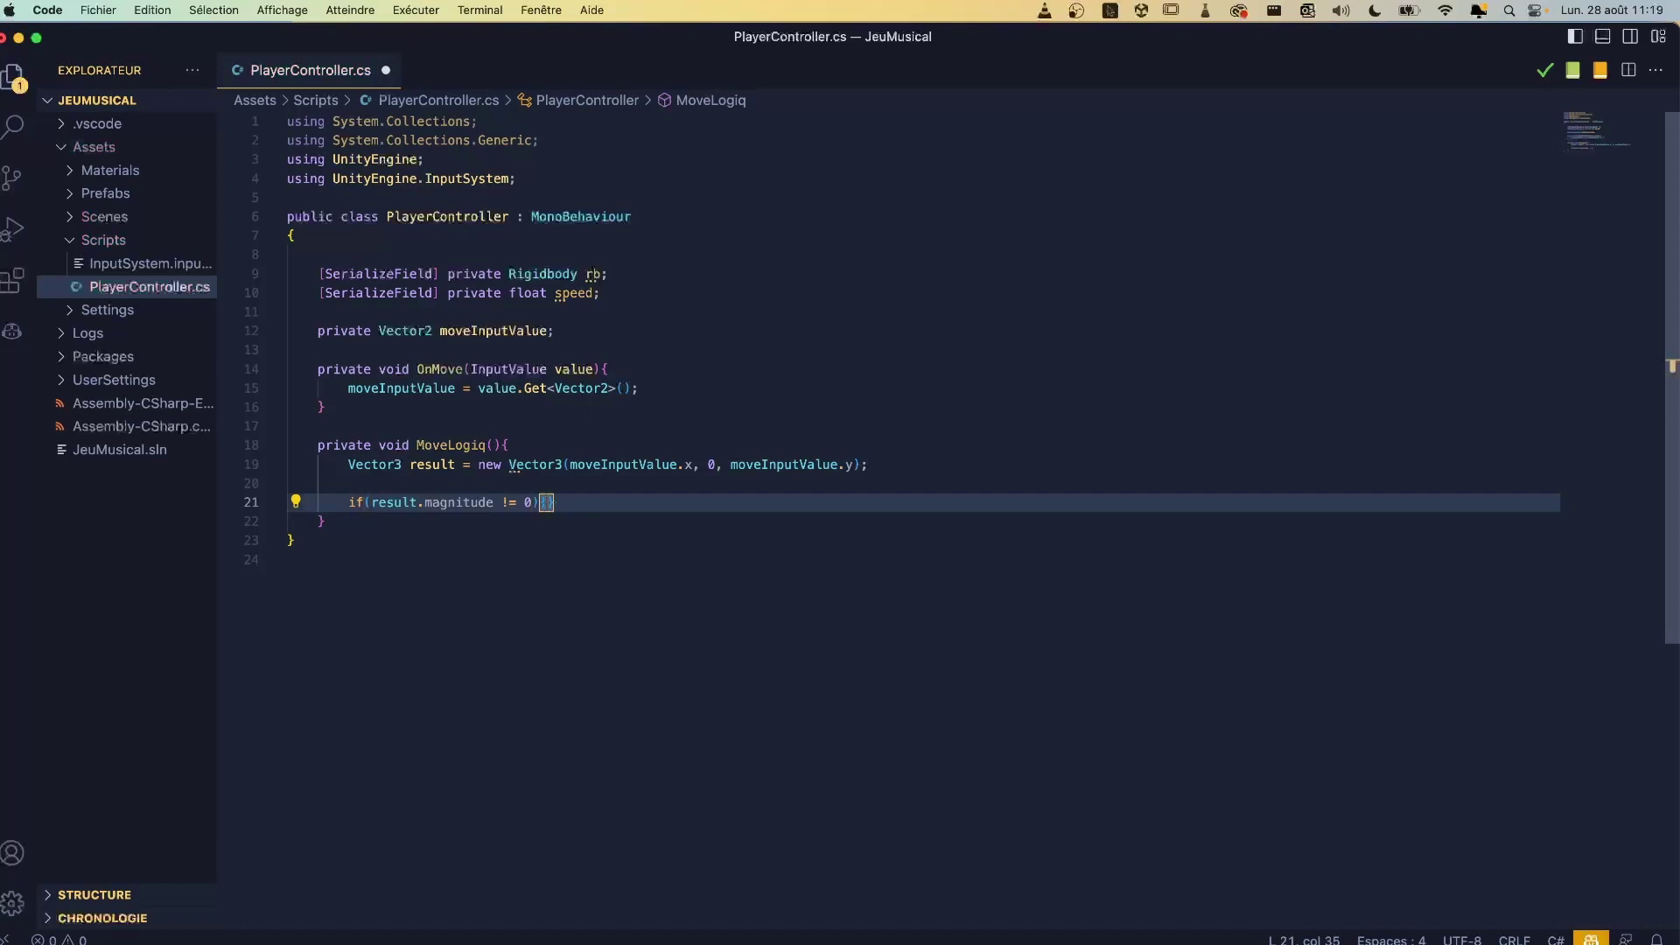
key(Return)
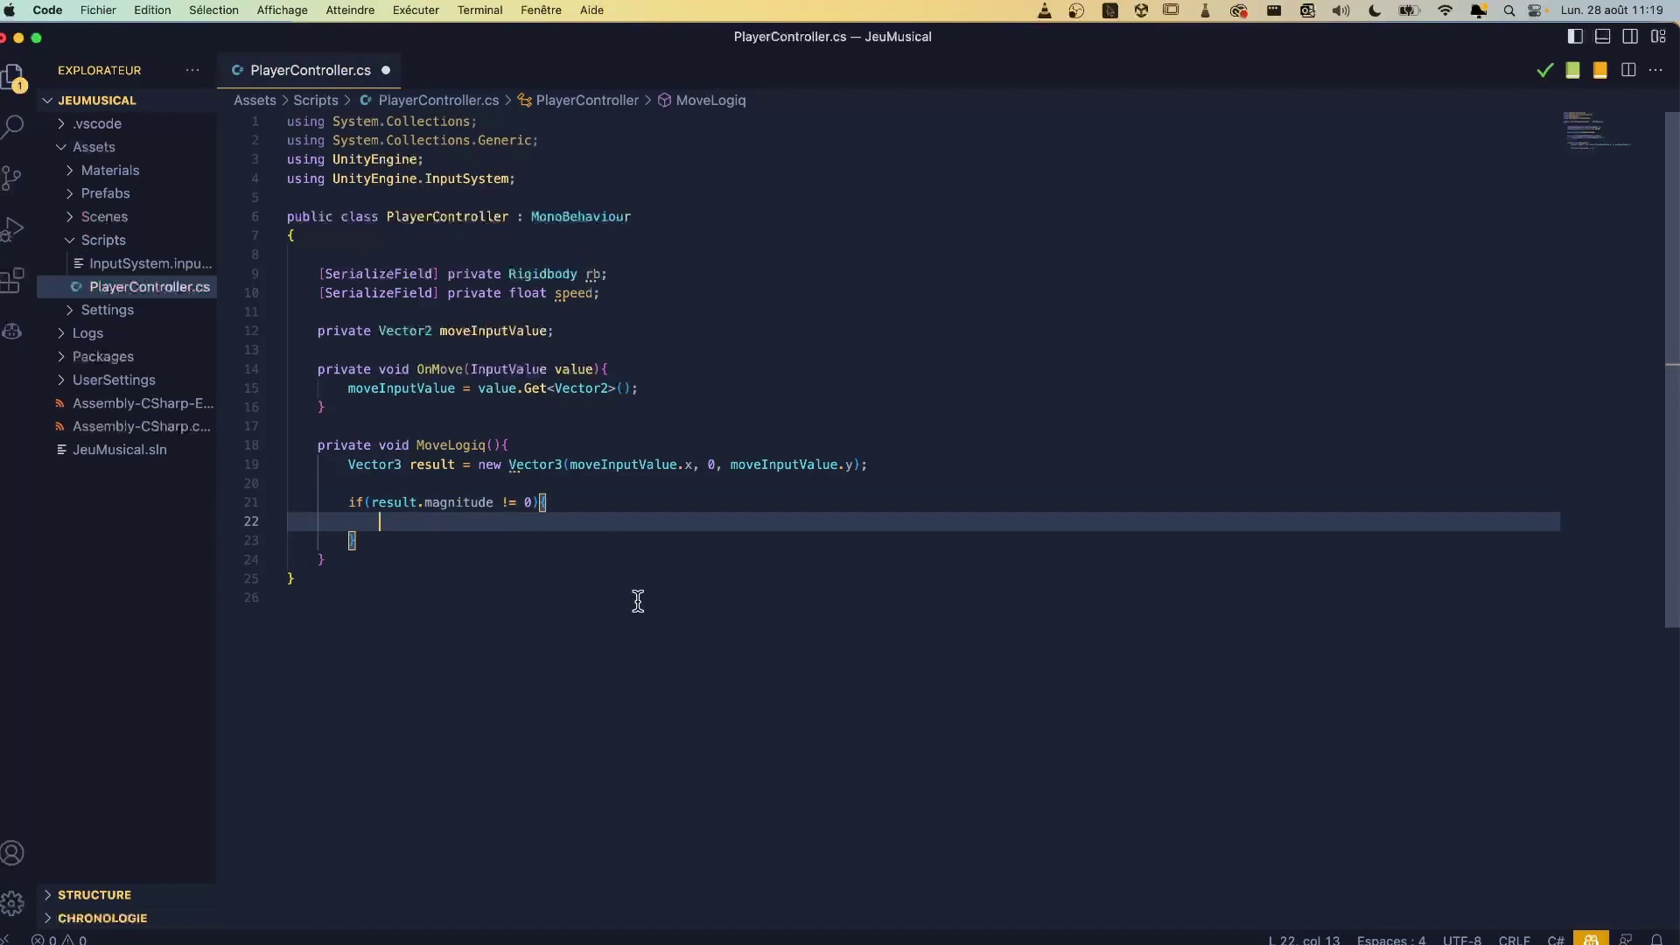
text(rb)
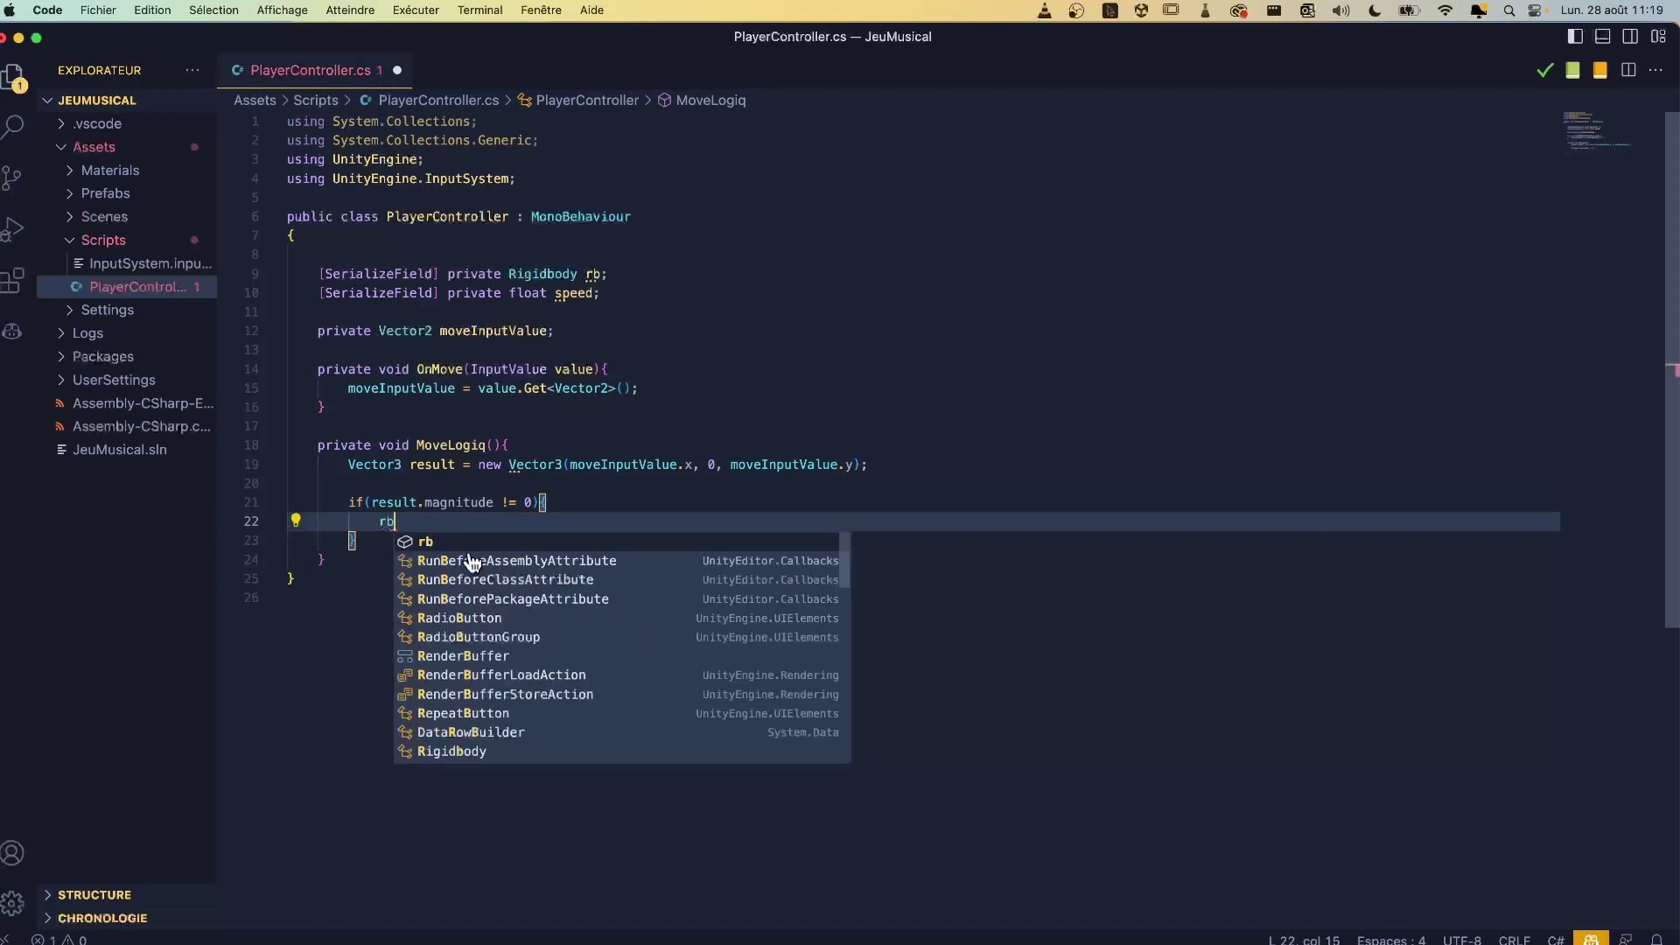
key(Escape)
text(.add)
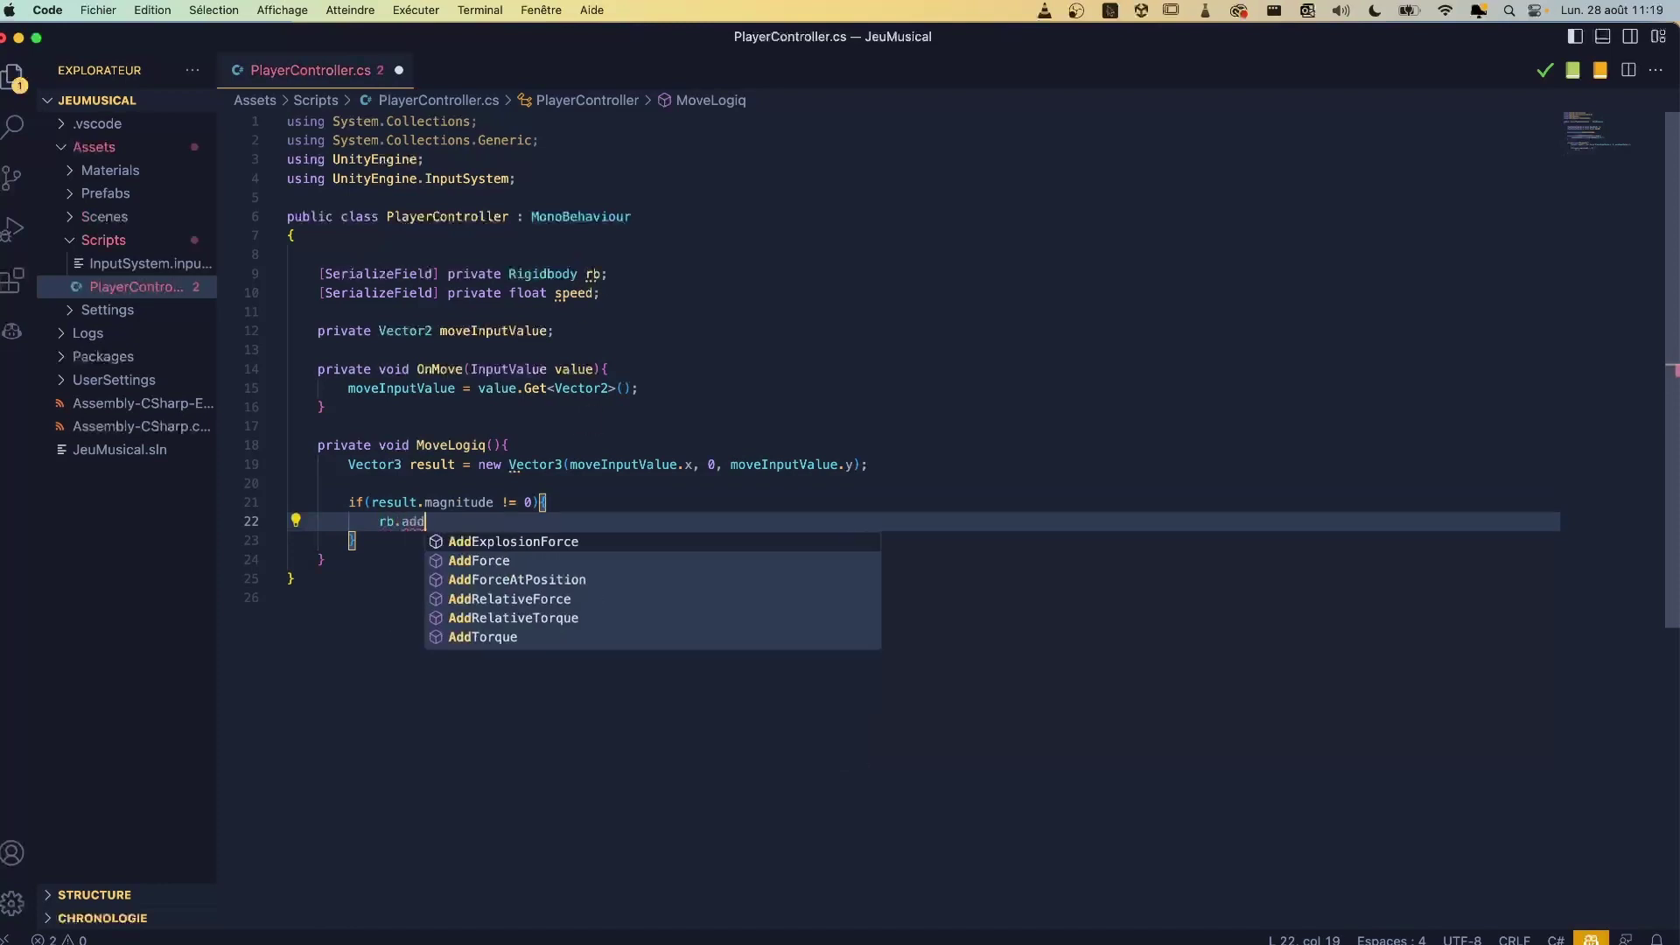
key(Return)
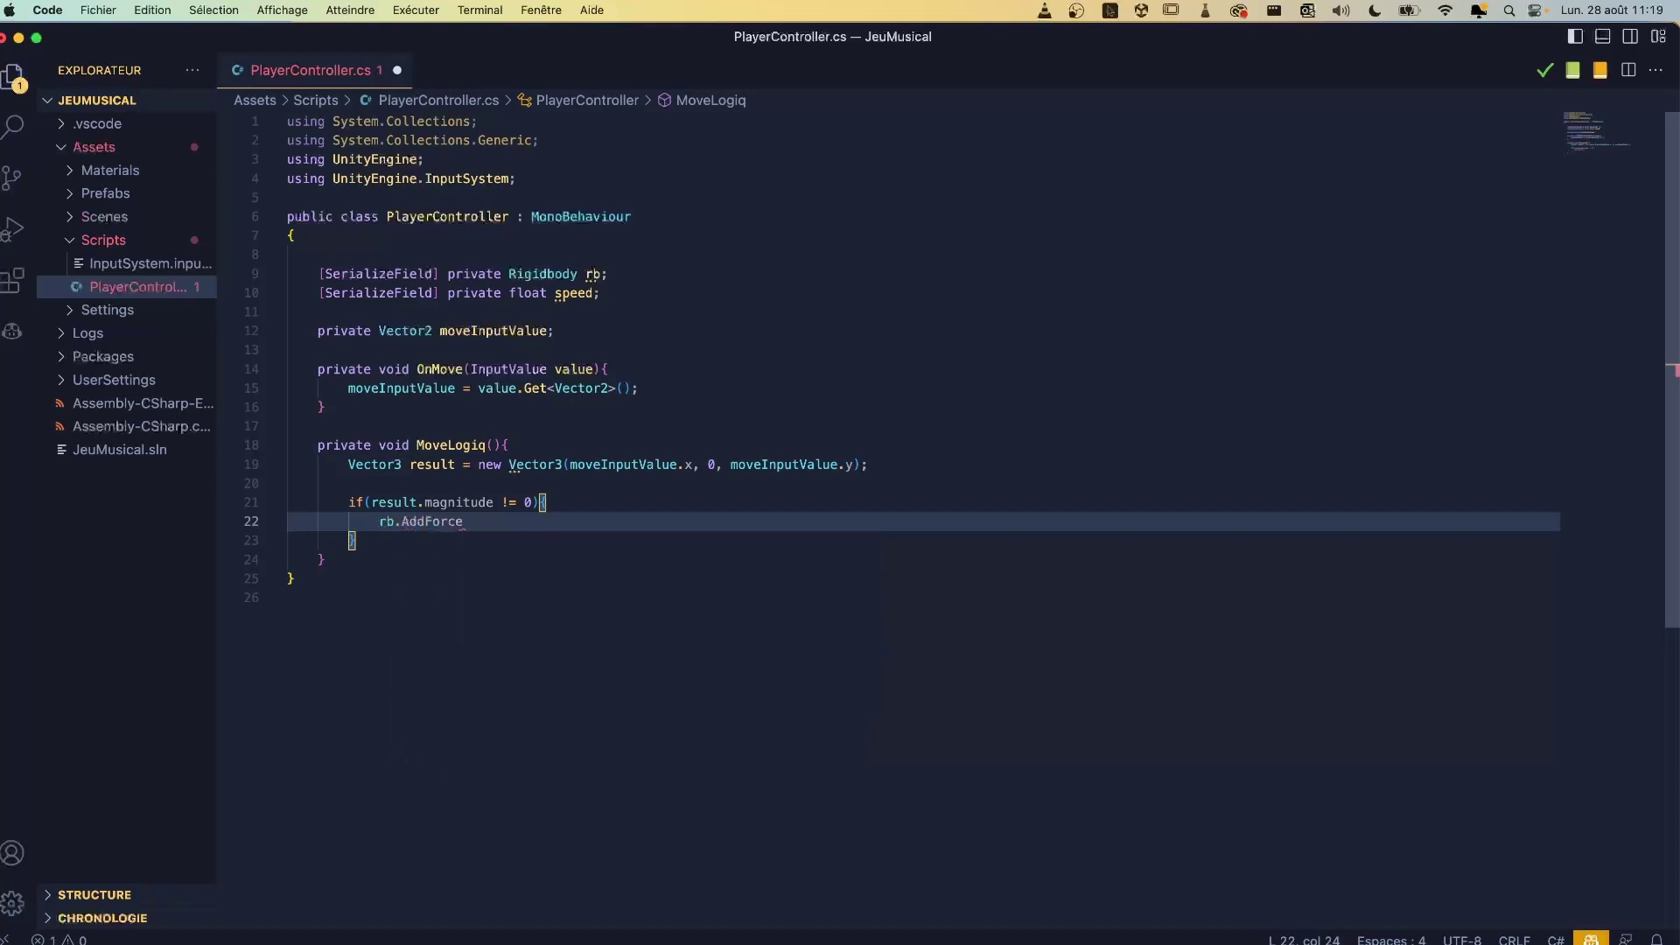
text(()
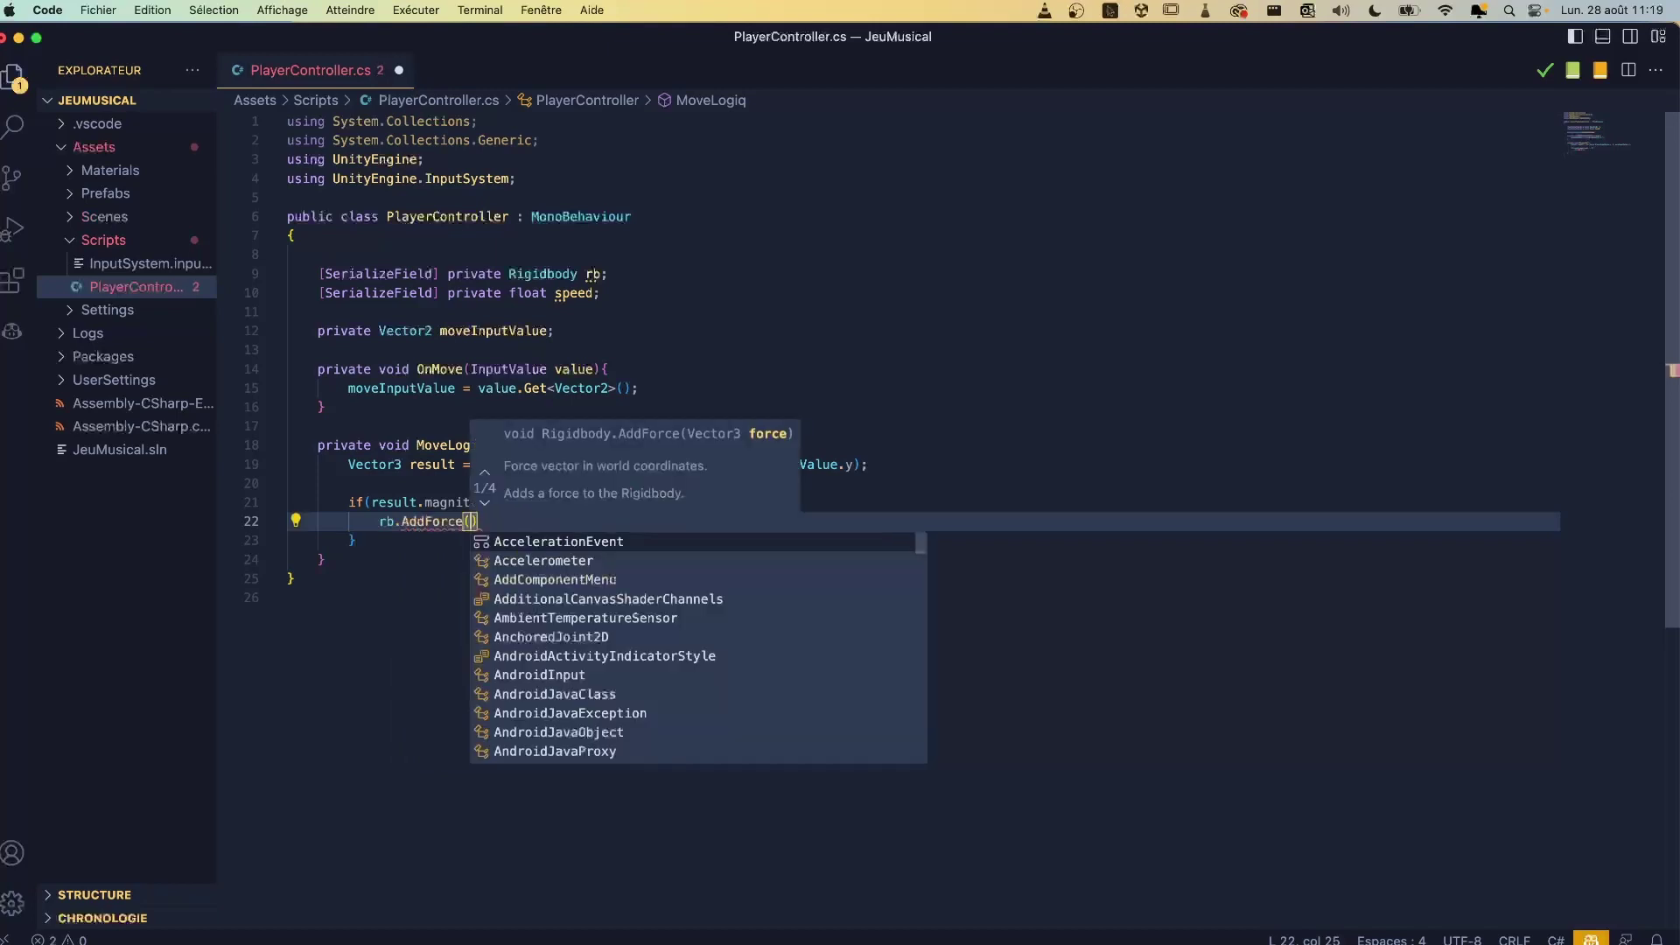
text(result))
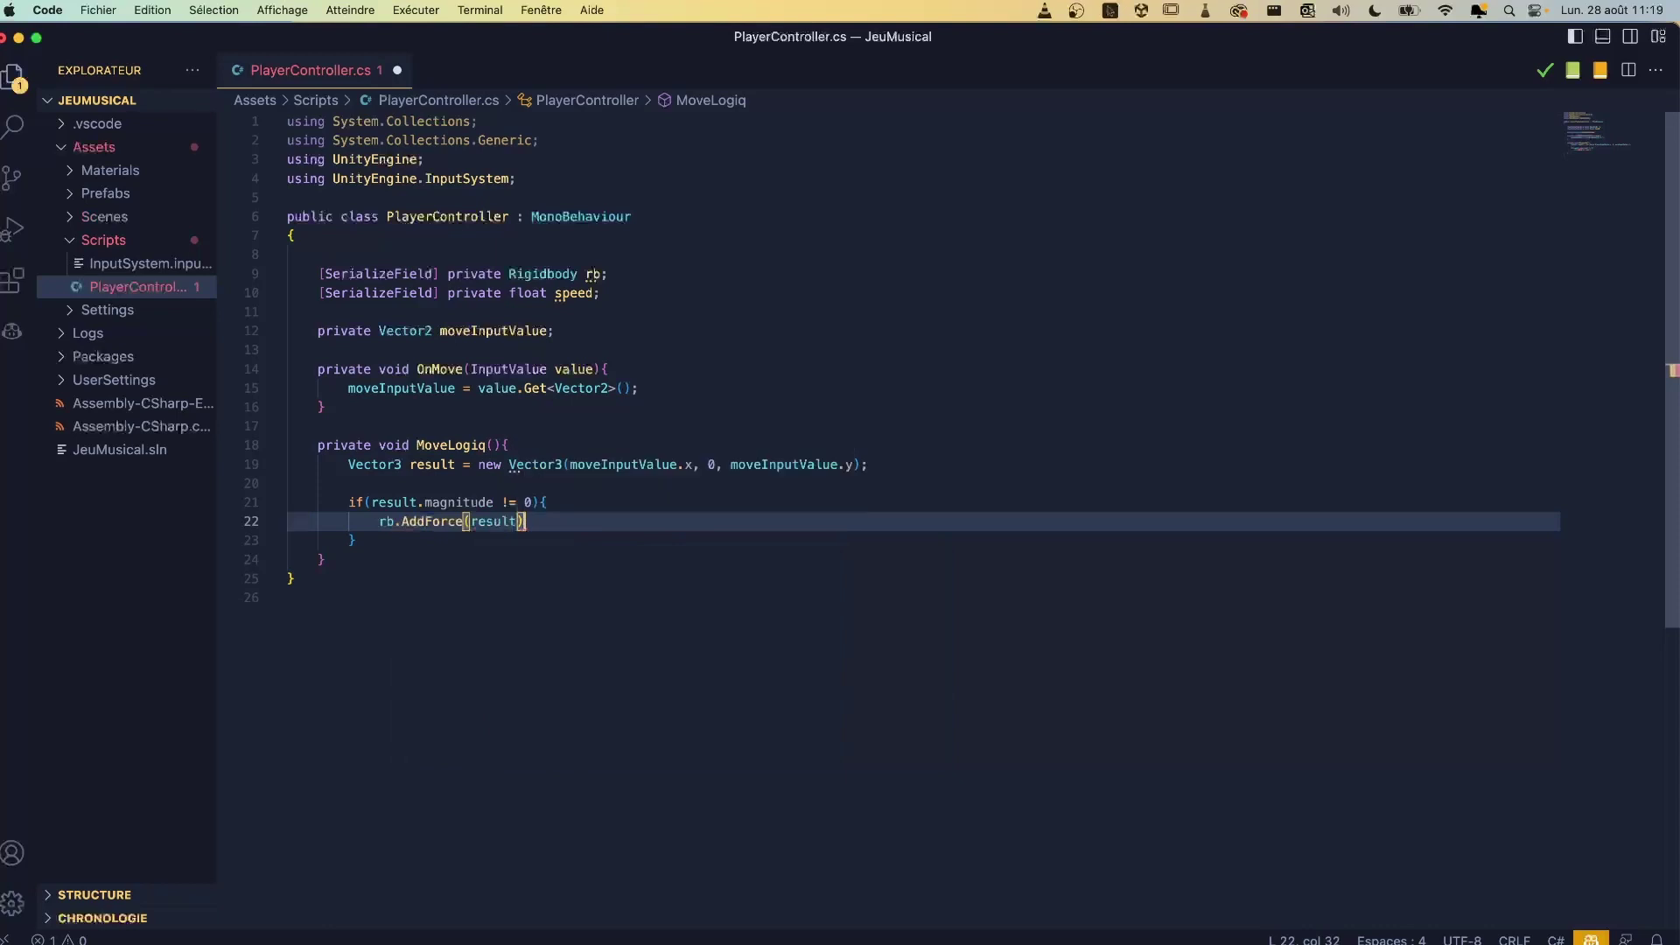
text(;)
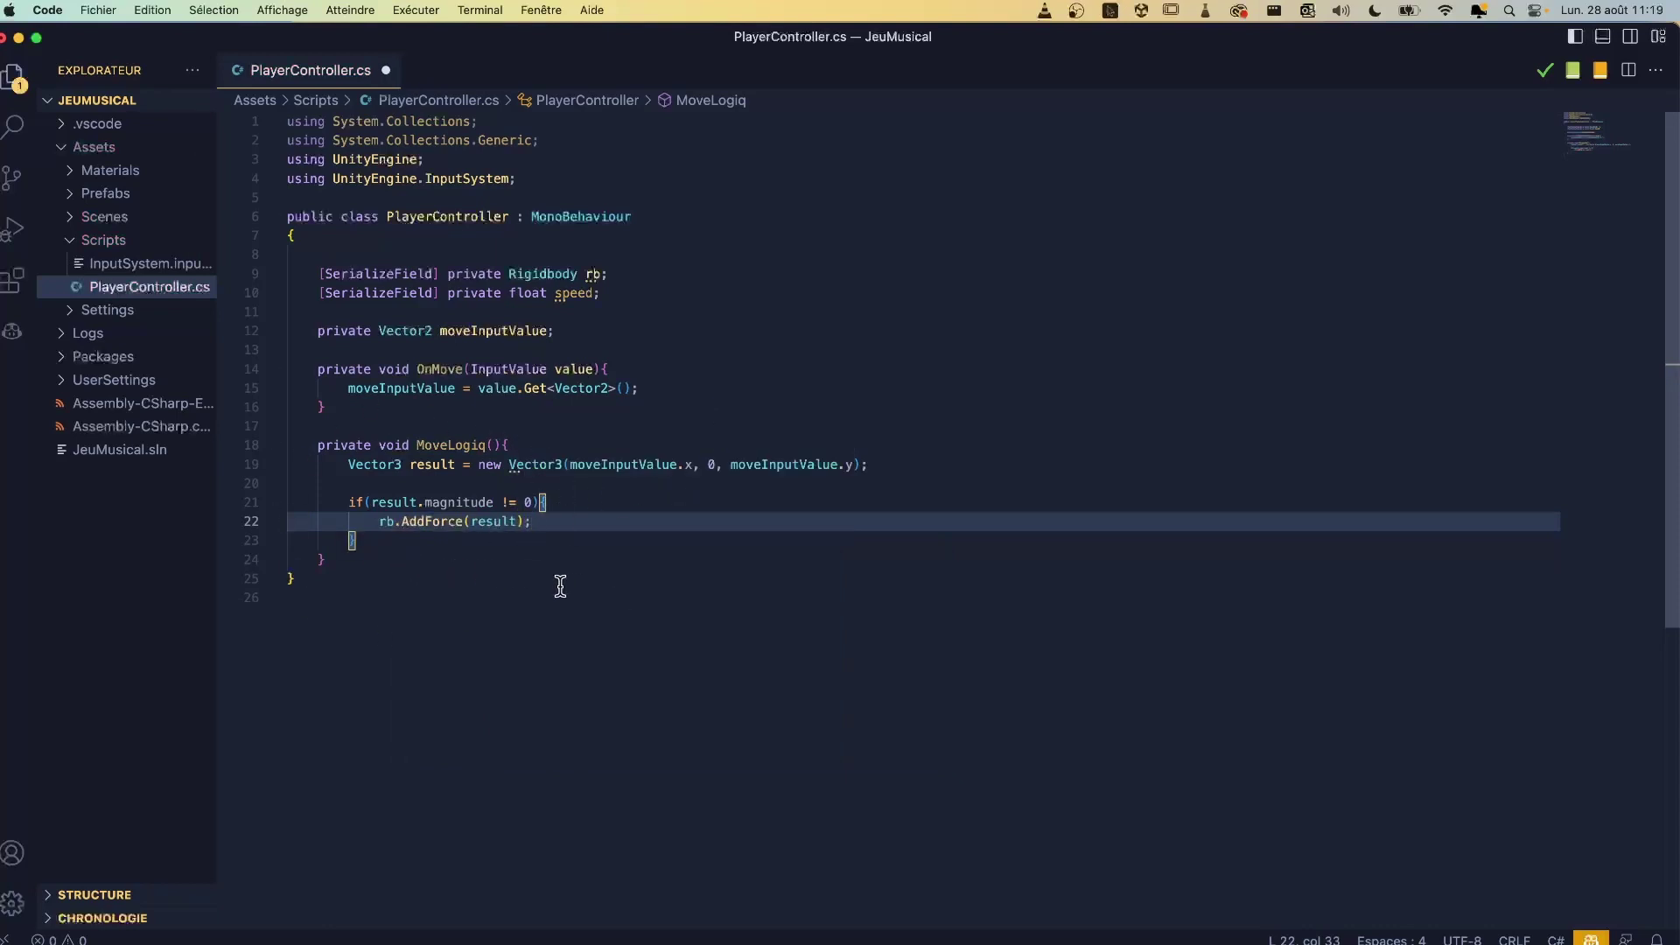
key(super+s)
Step: Multiply the result vector on line 19 by speed * Time.fixedDeltaTime
click(859, 463)
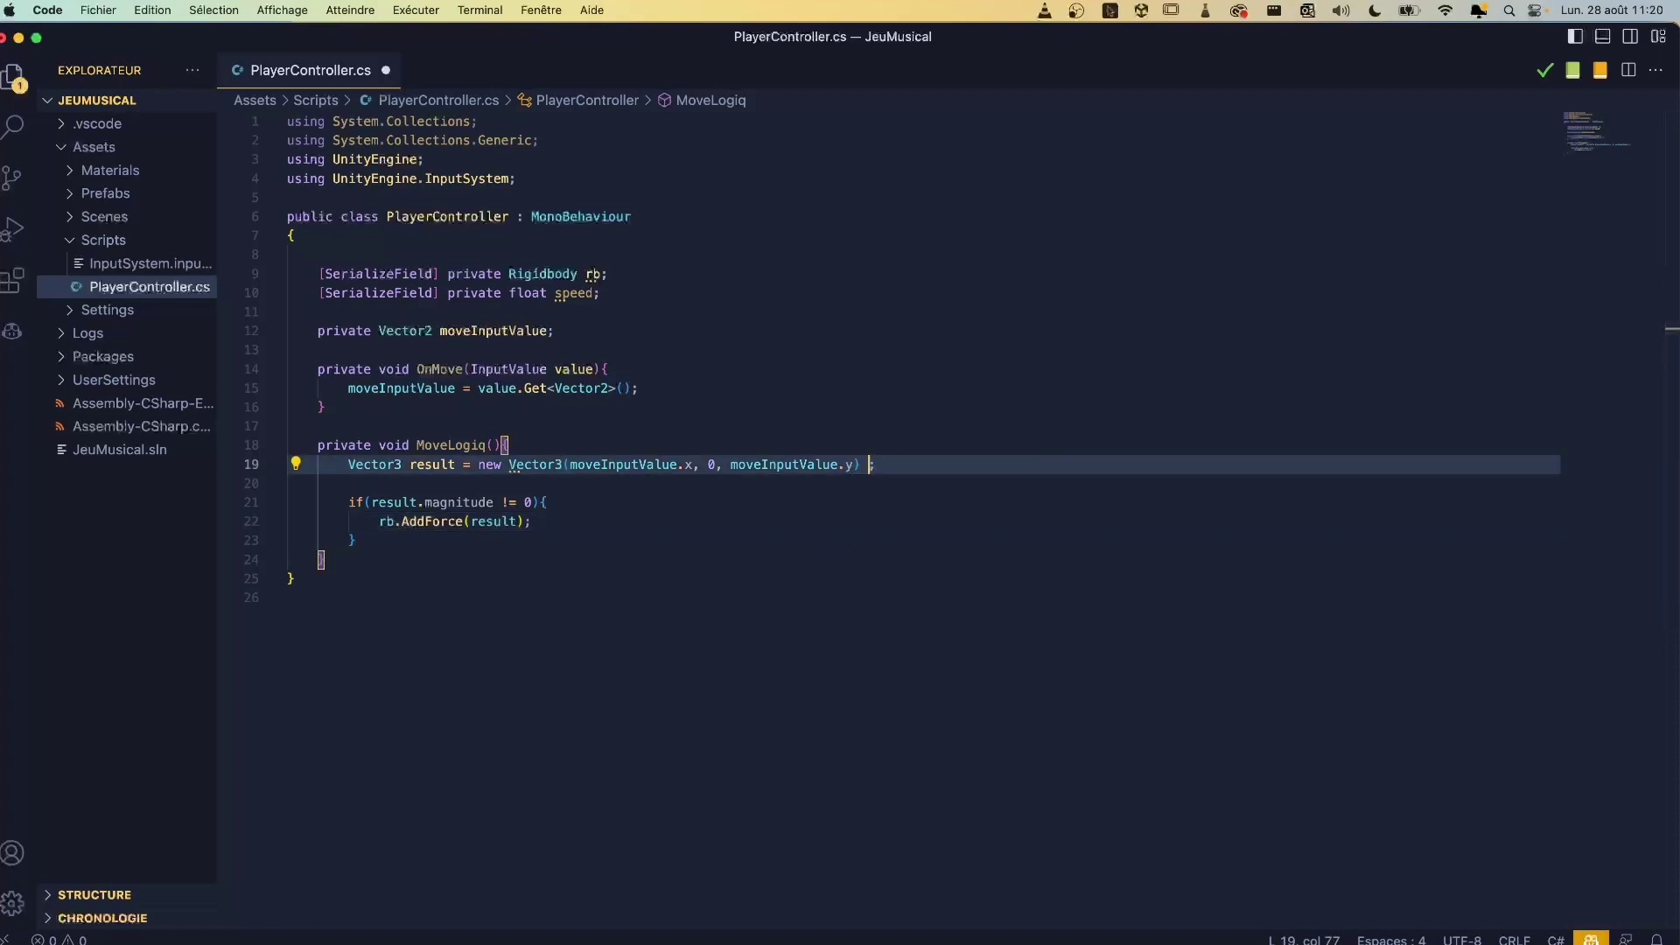
text(* )
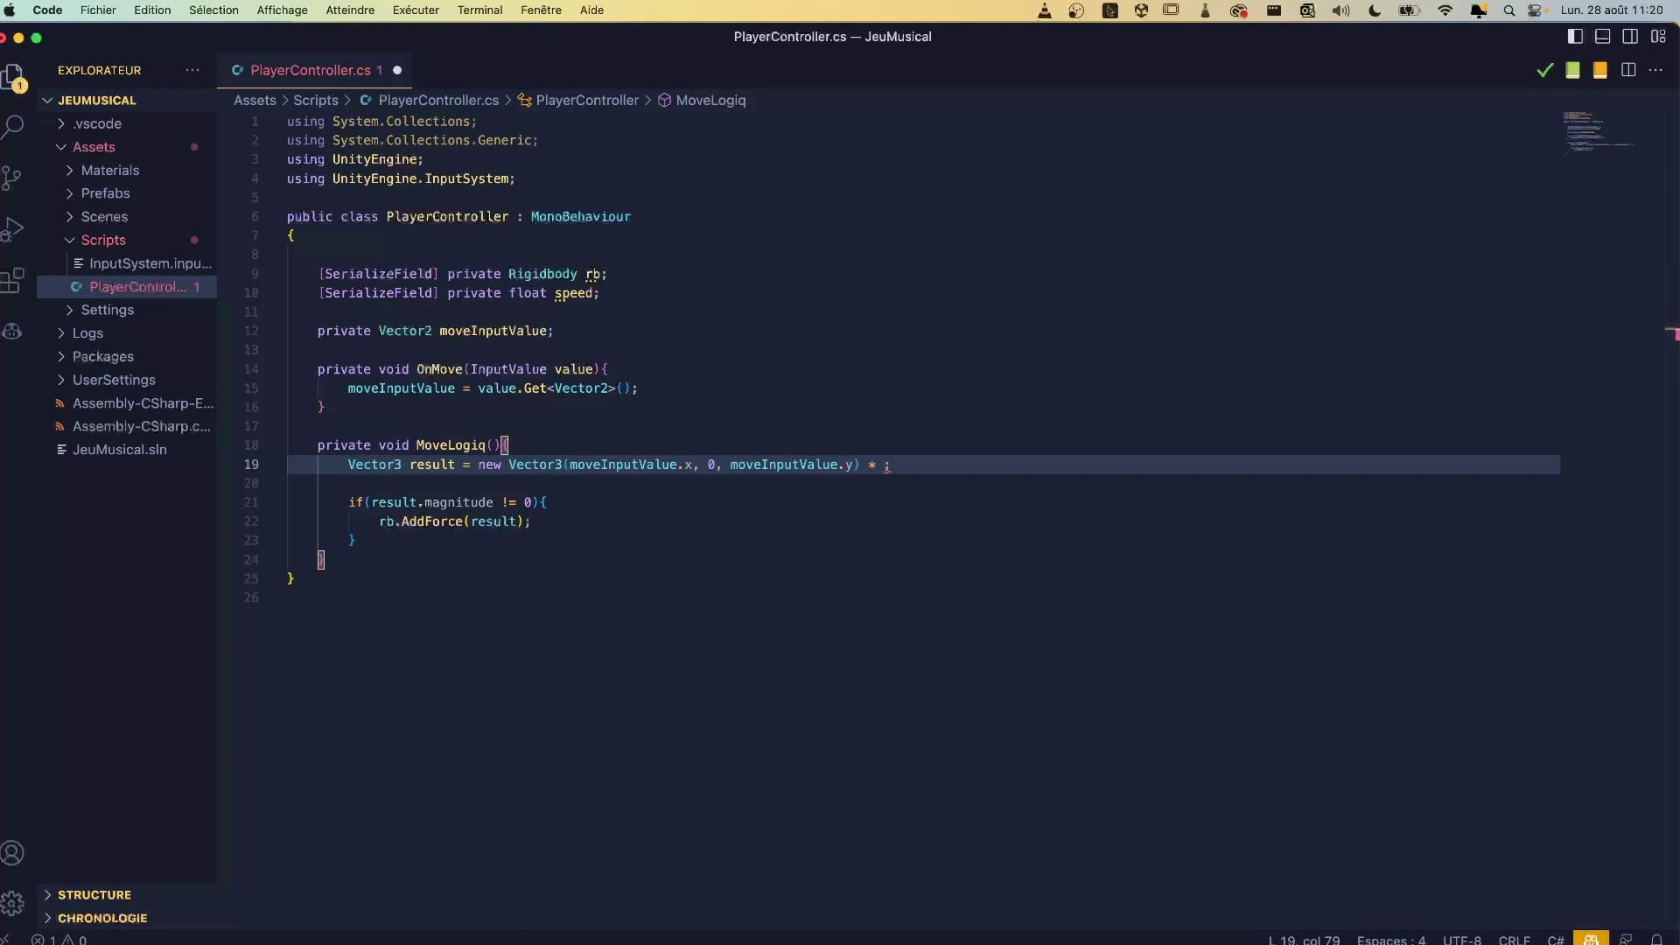
text(speed)
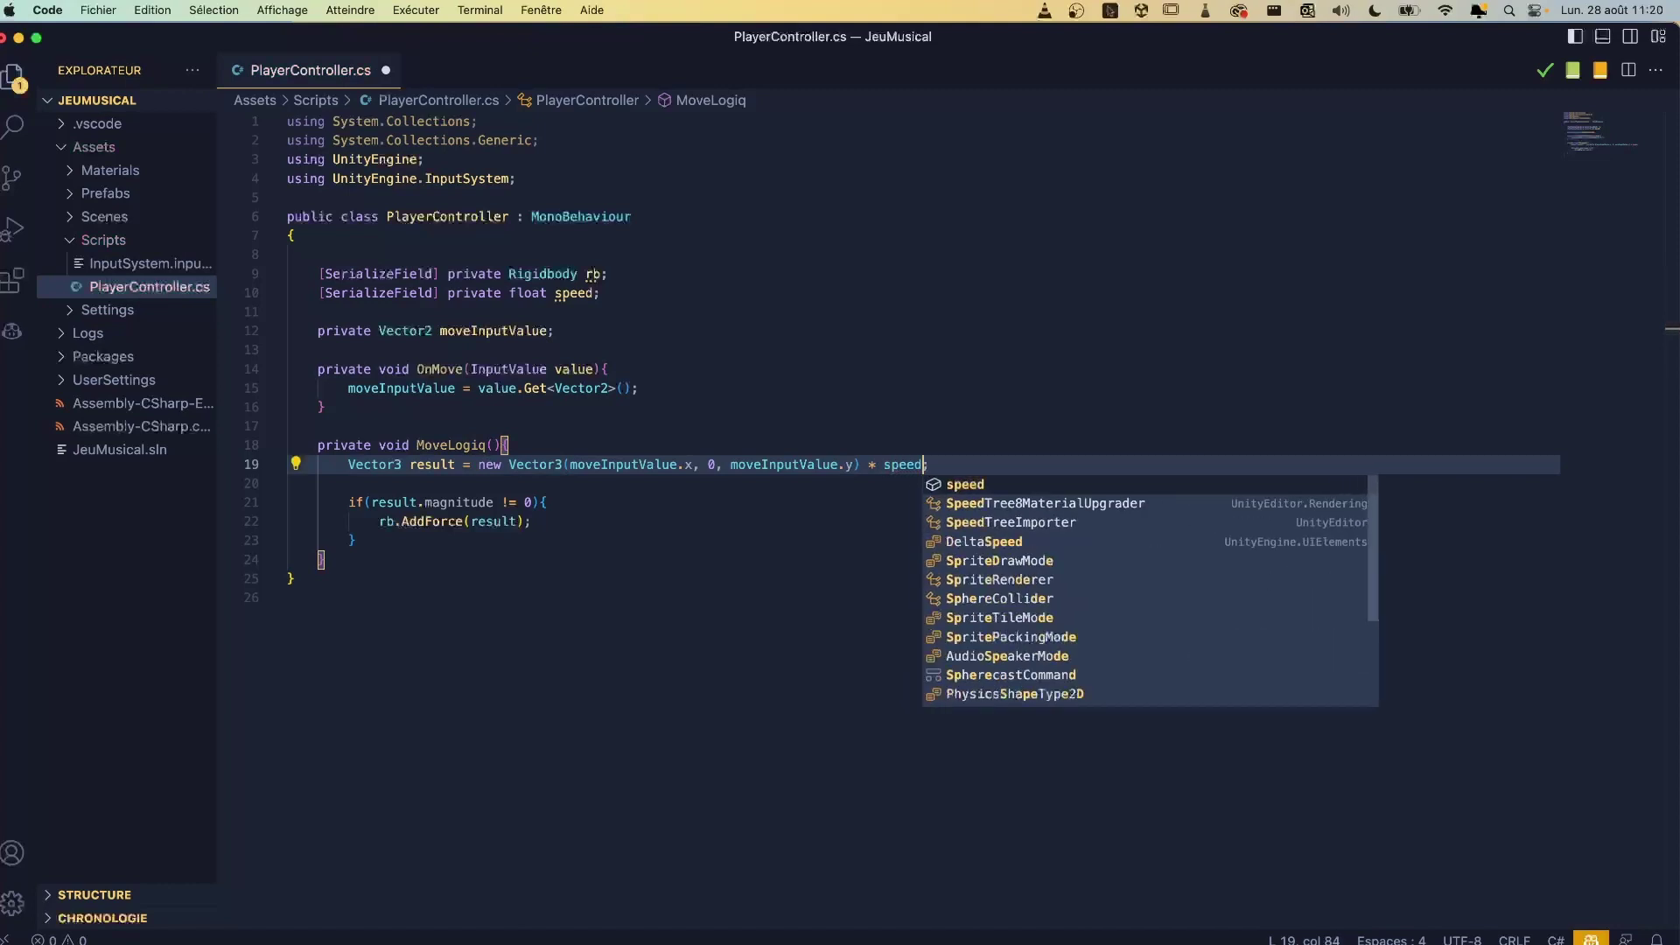
text( ;)
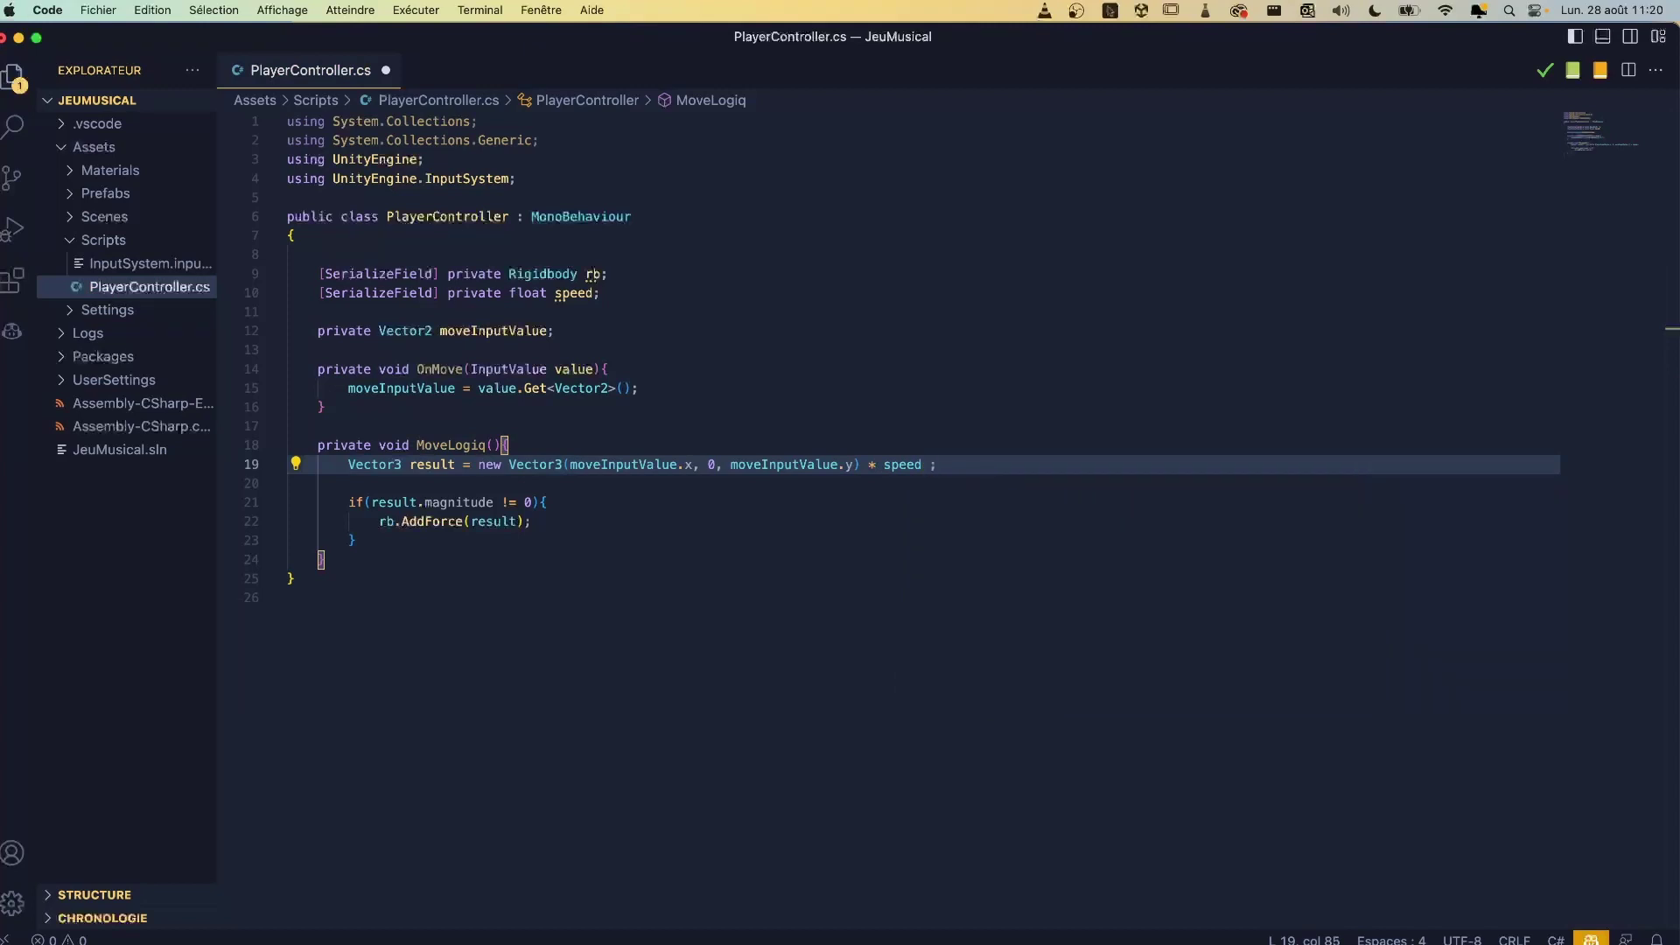
text( *)
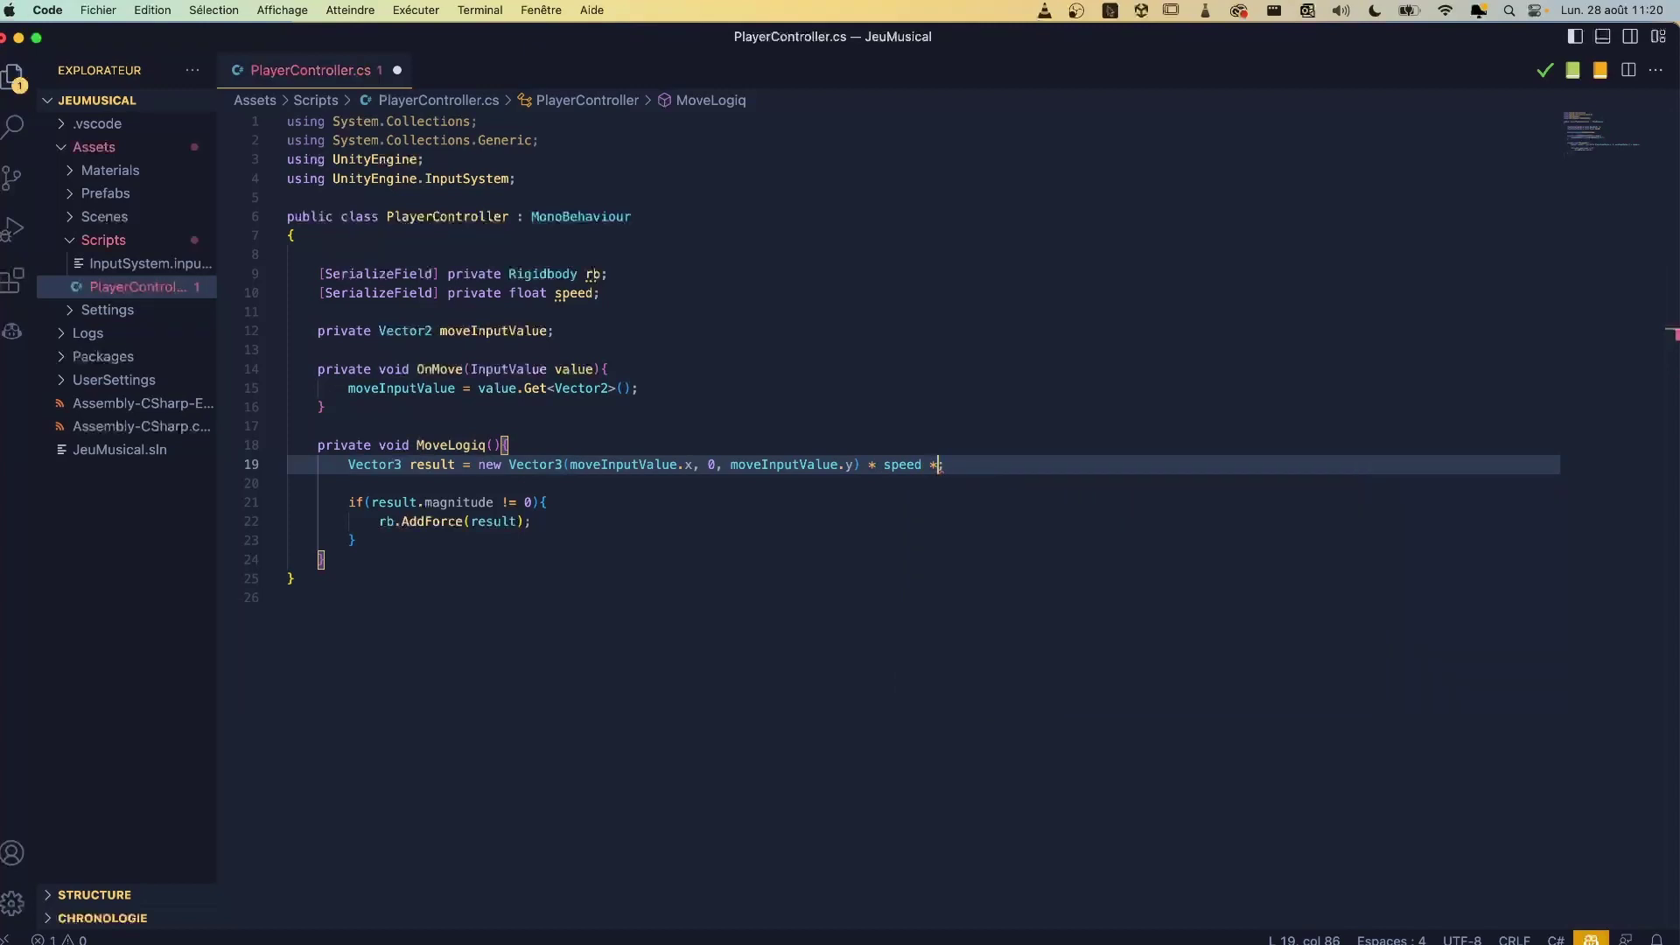
text( Time)
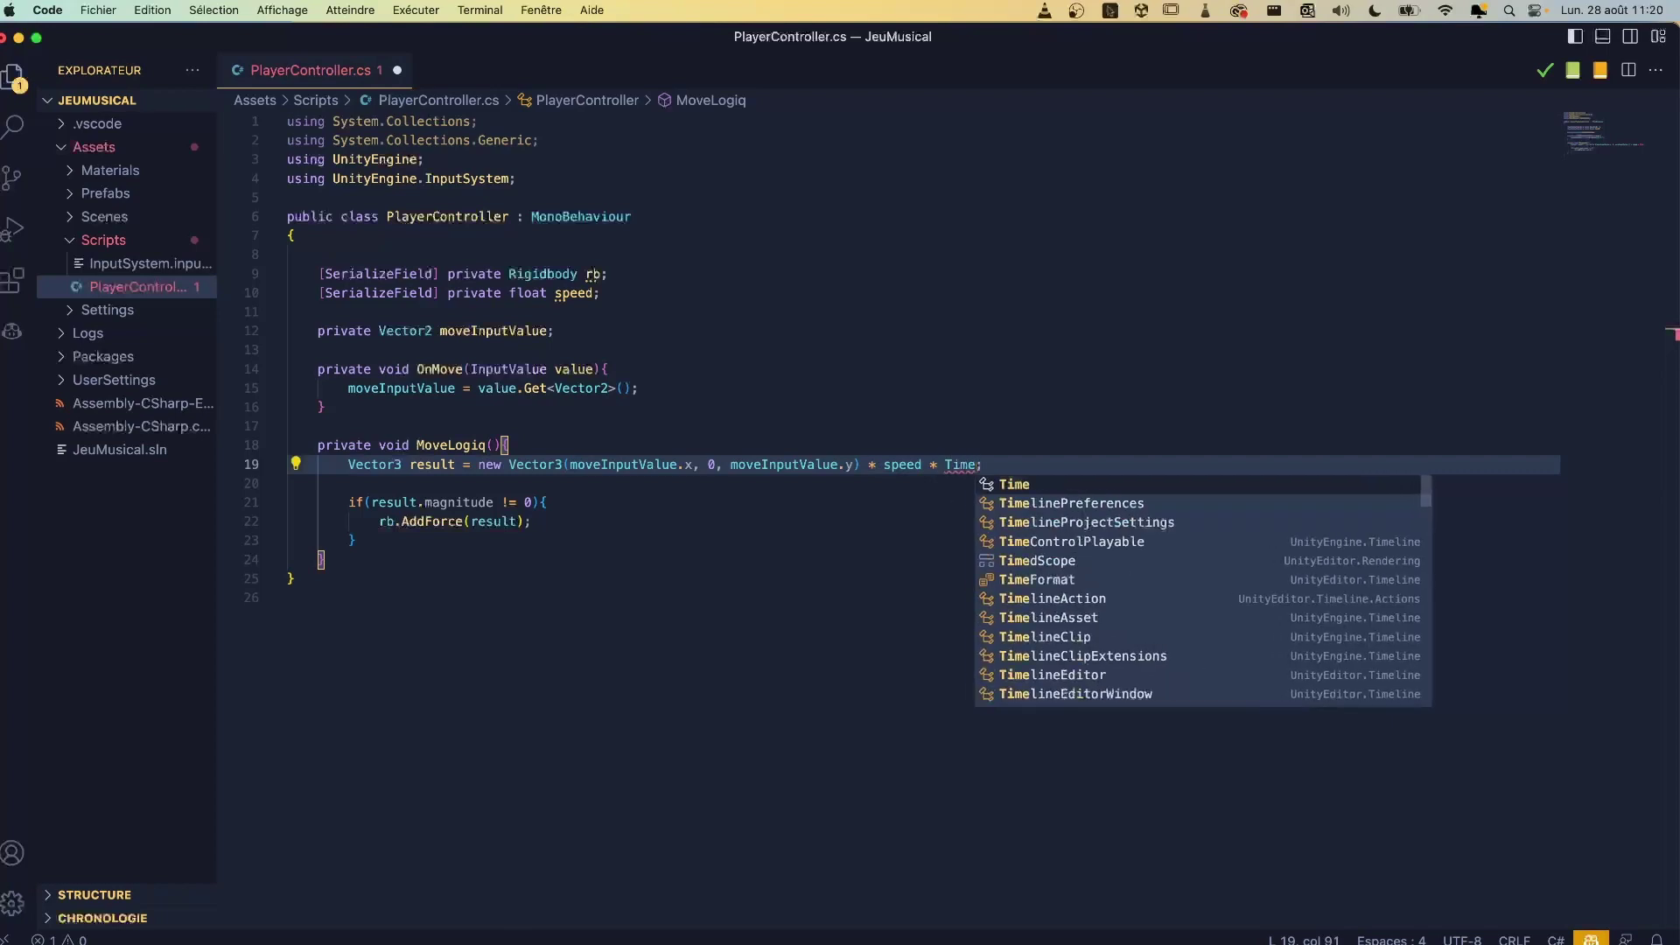
text(.)
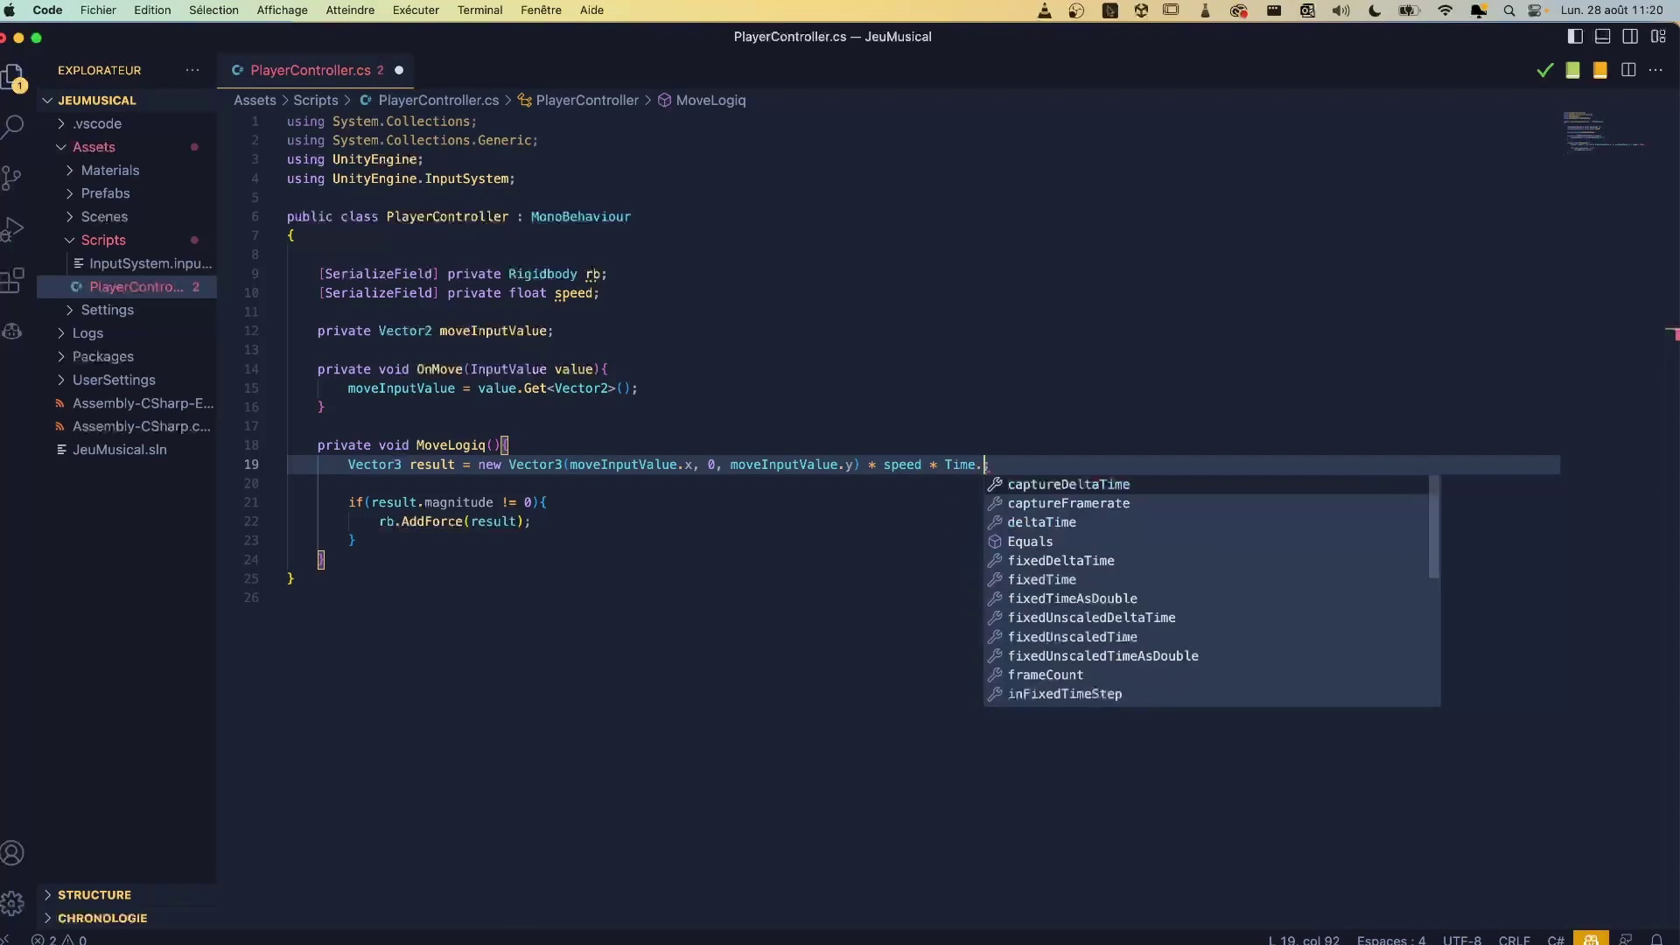
text(fi)
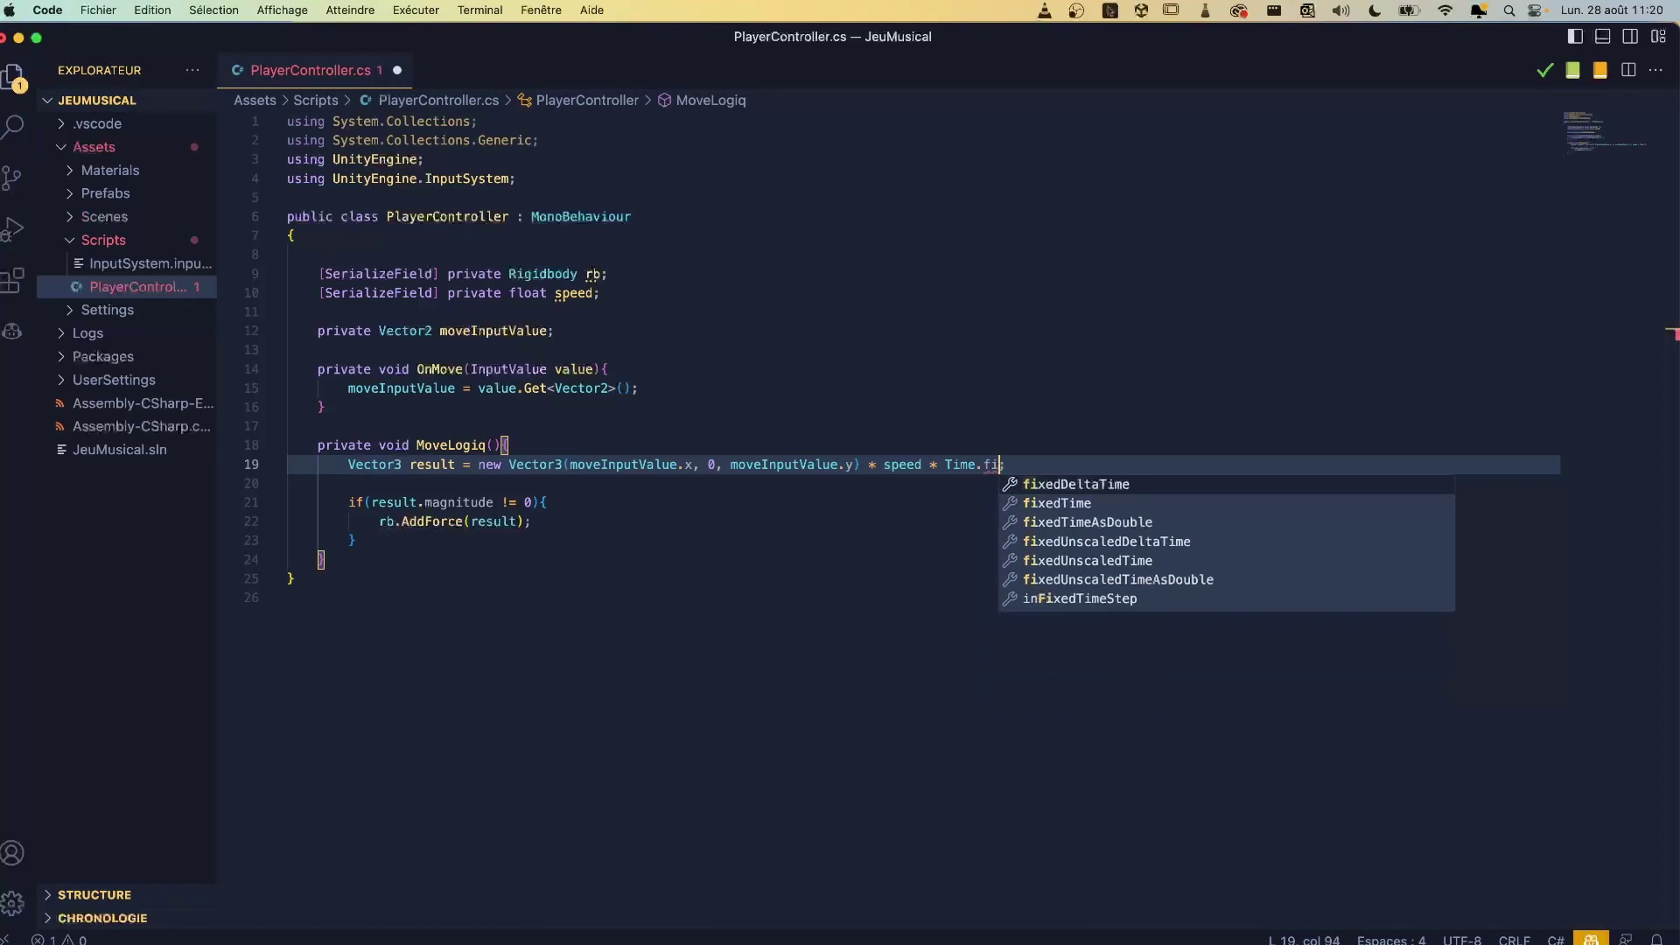
key(Tab)
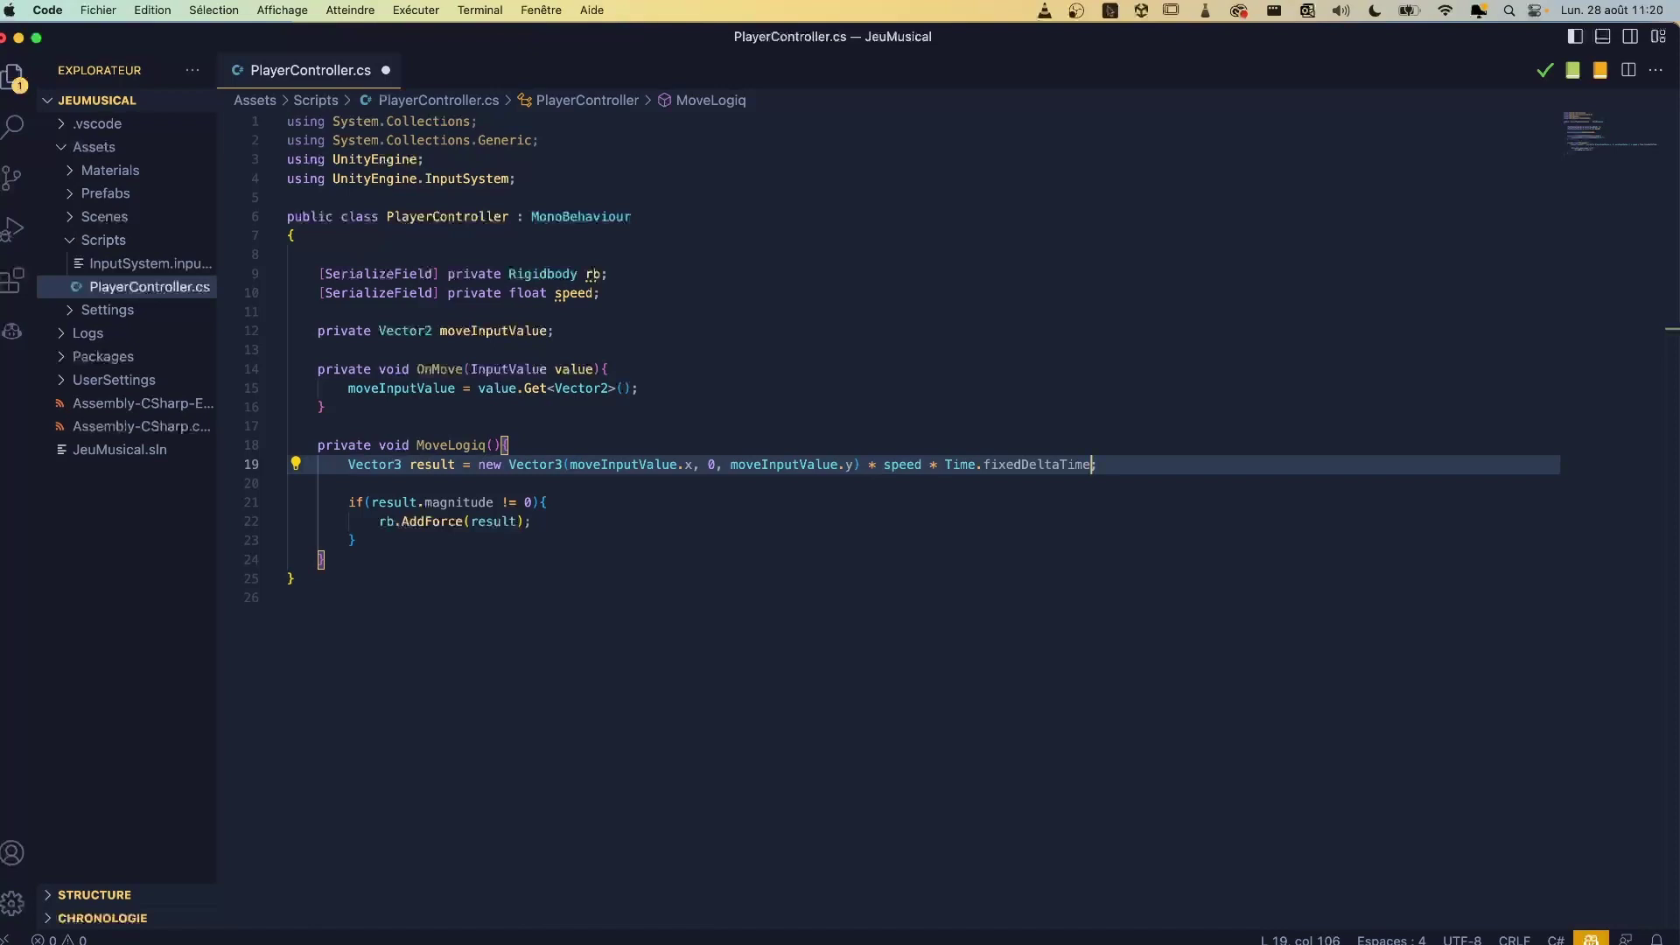
click(422, 561)
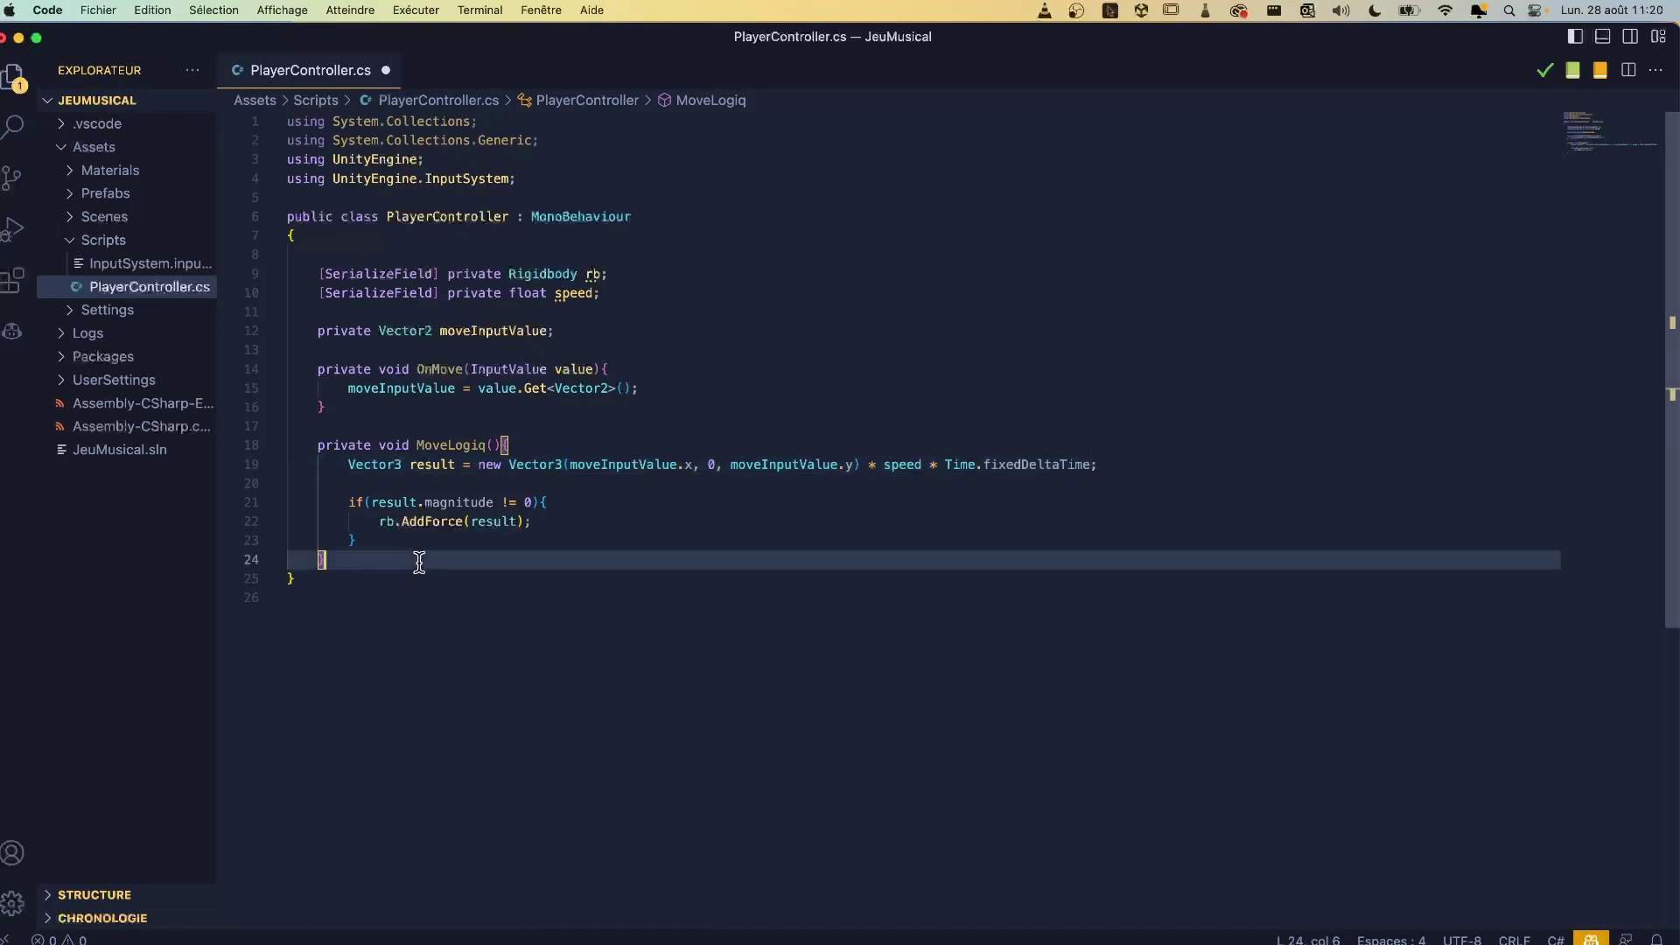
scroll(483, 576, down, 5)
scroll(483, 576, up, 5)
double_click(453, 445)
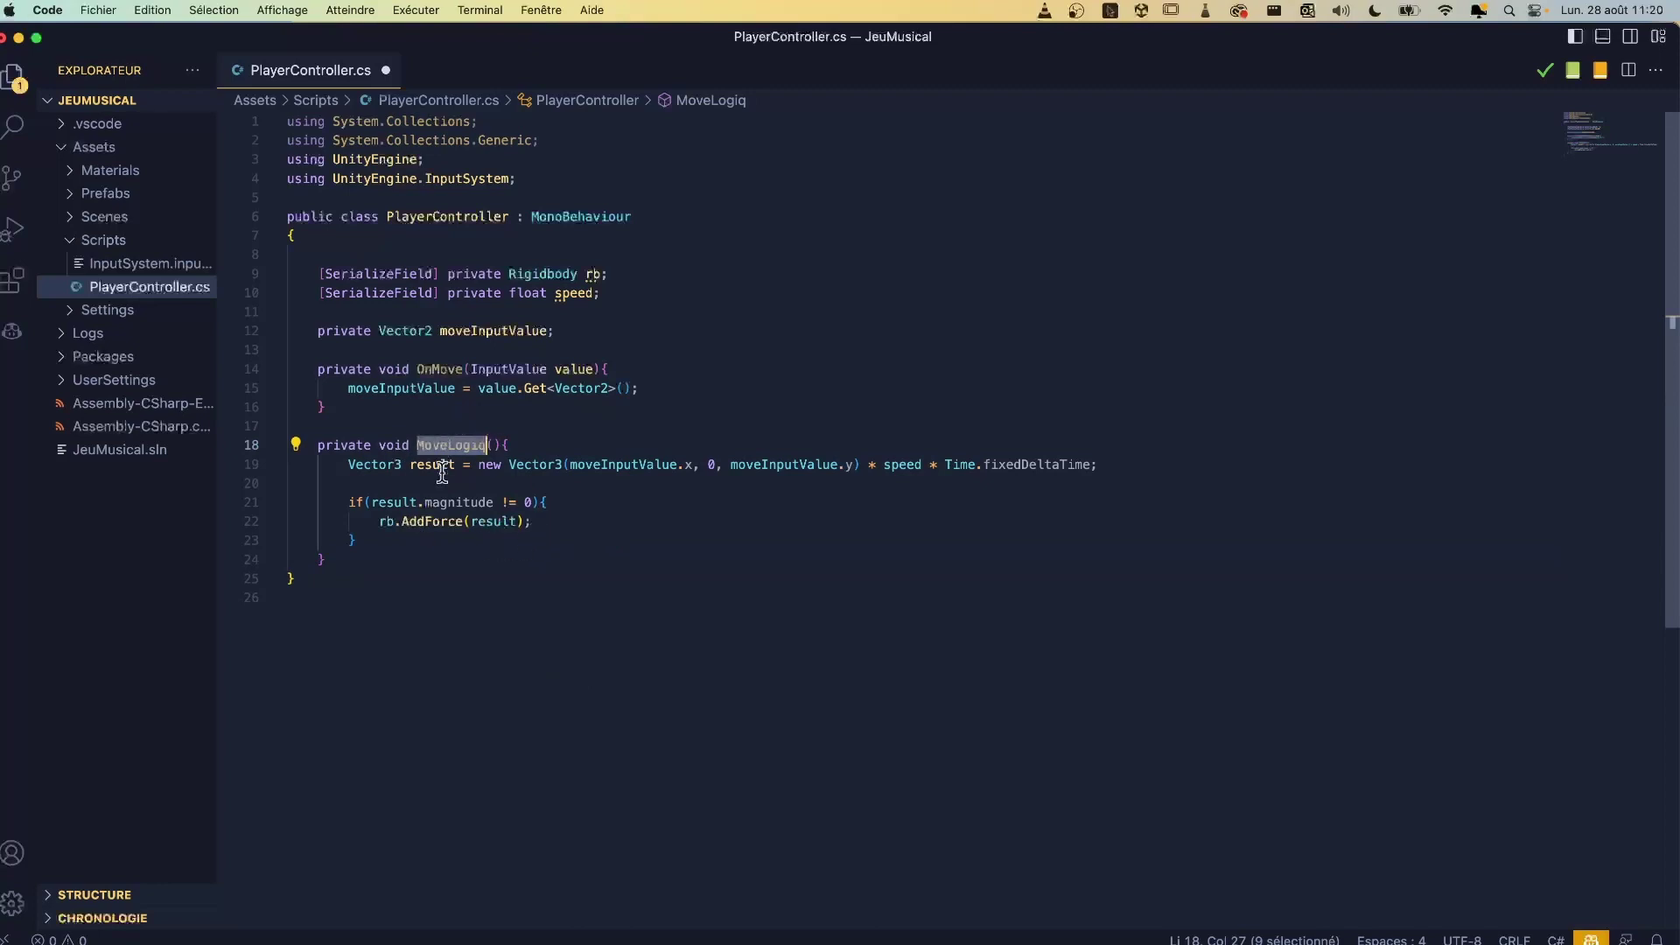
click(371, 559)
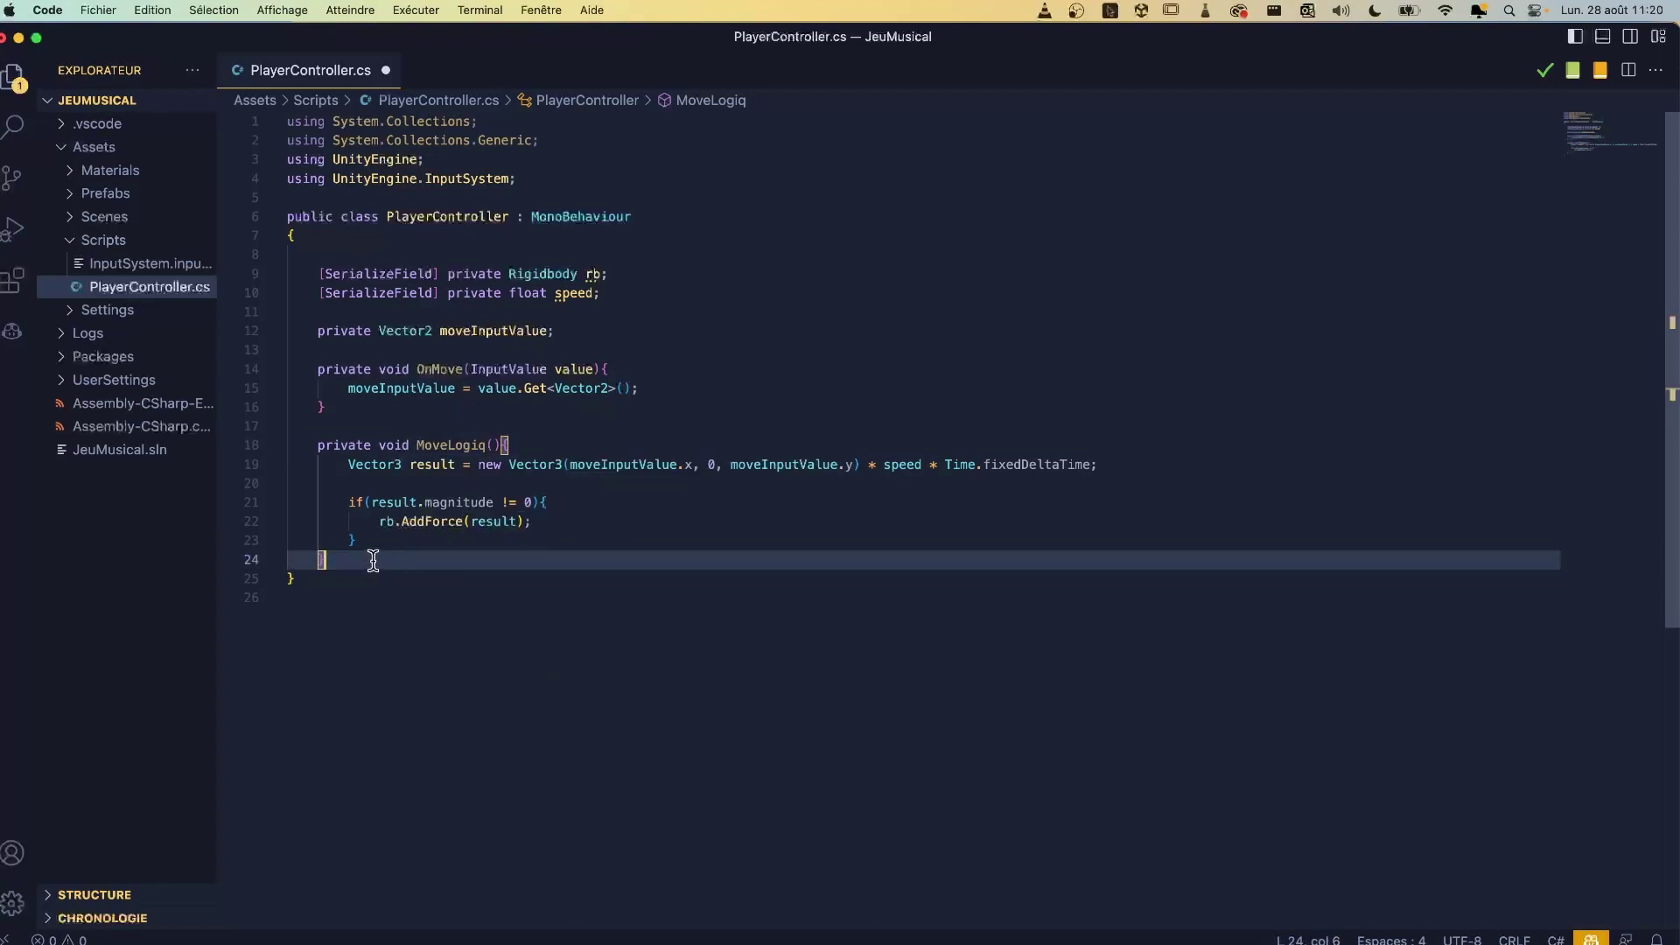
Step: Insert a FixedUpdate method below MoveLogiq that calls MoveLogiq();
key(Return)
key(Return)
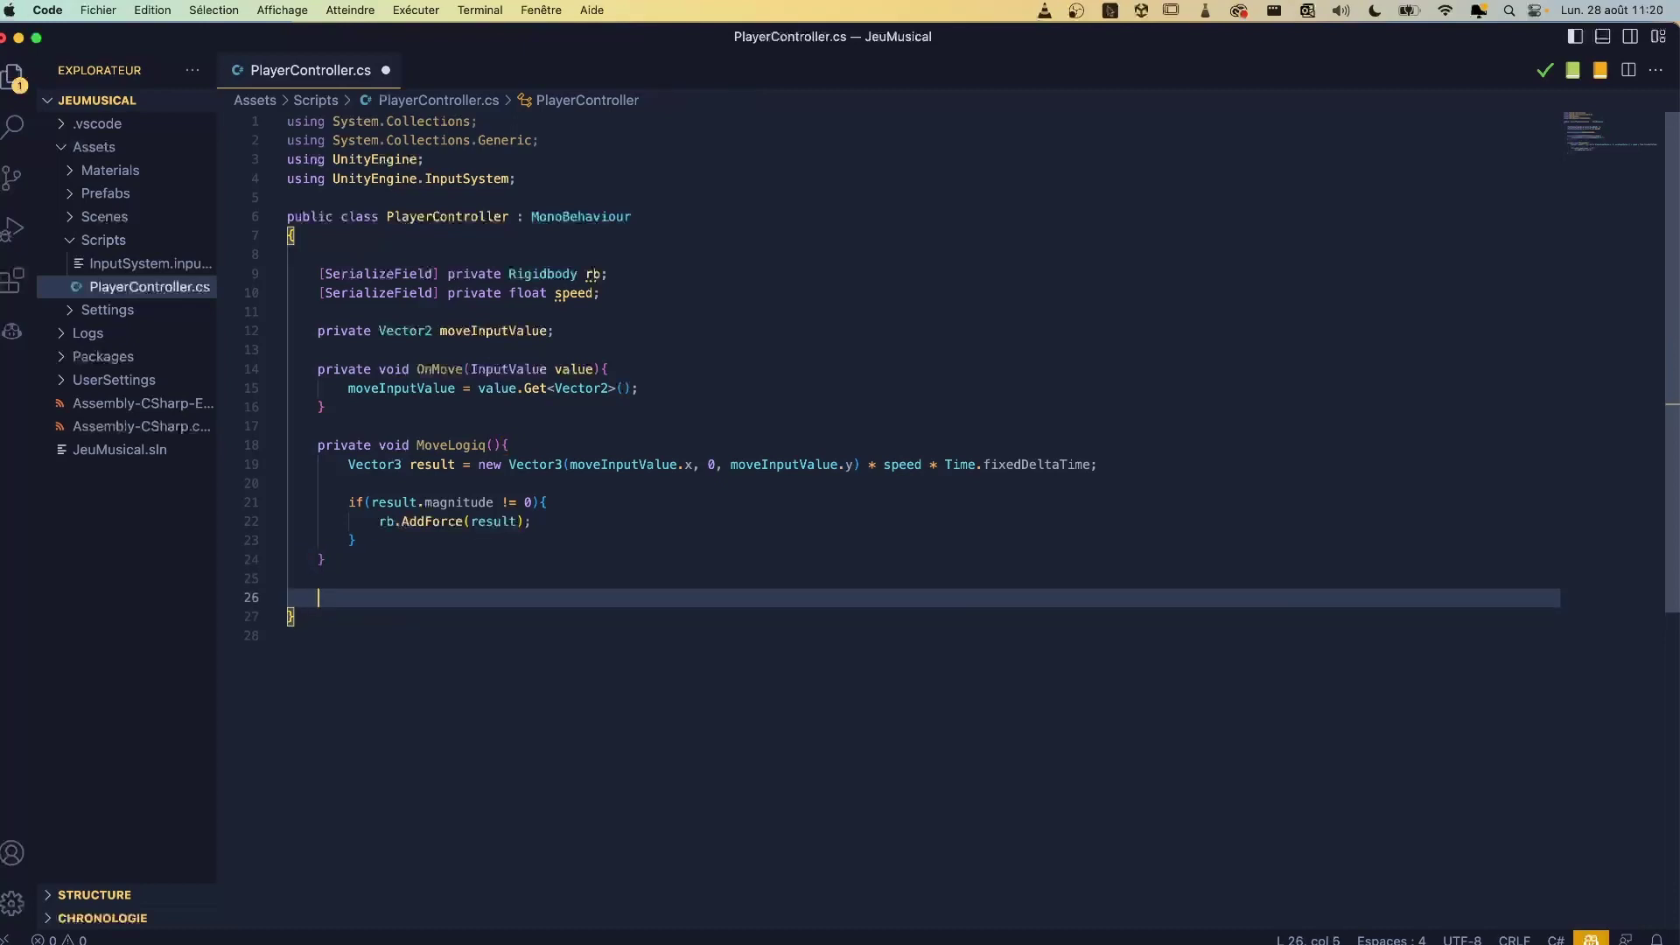
text(fix)
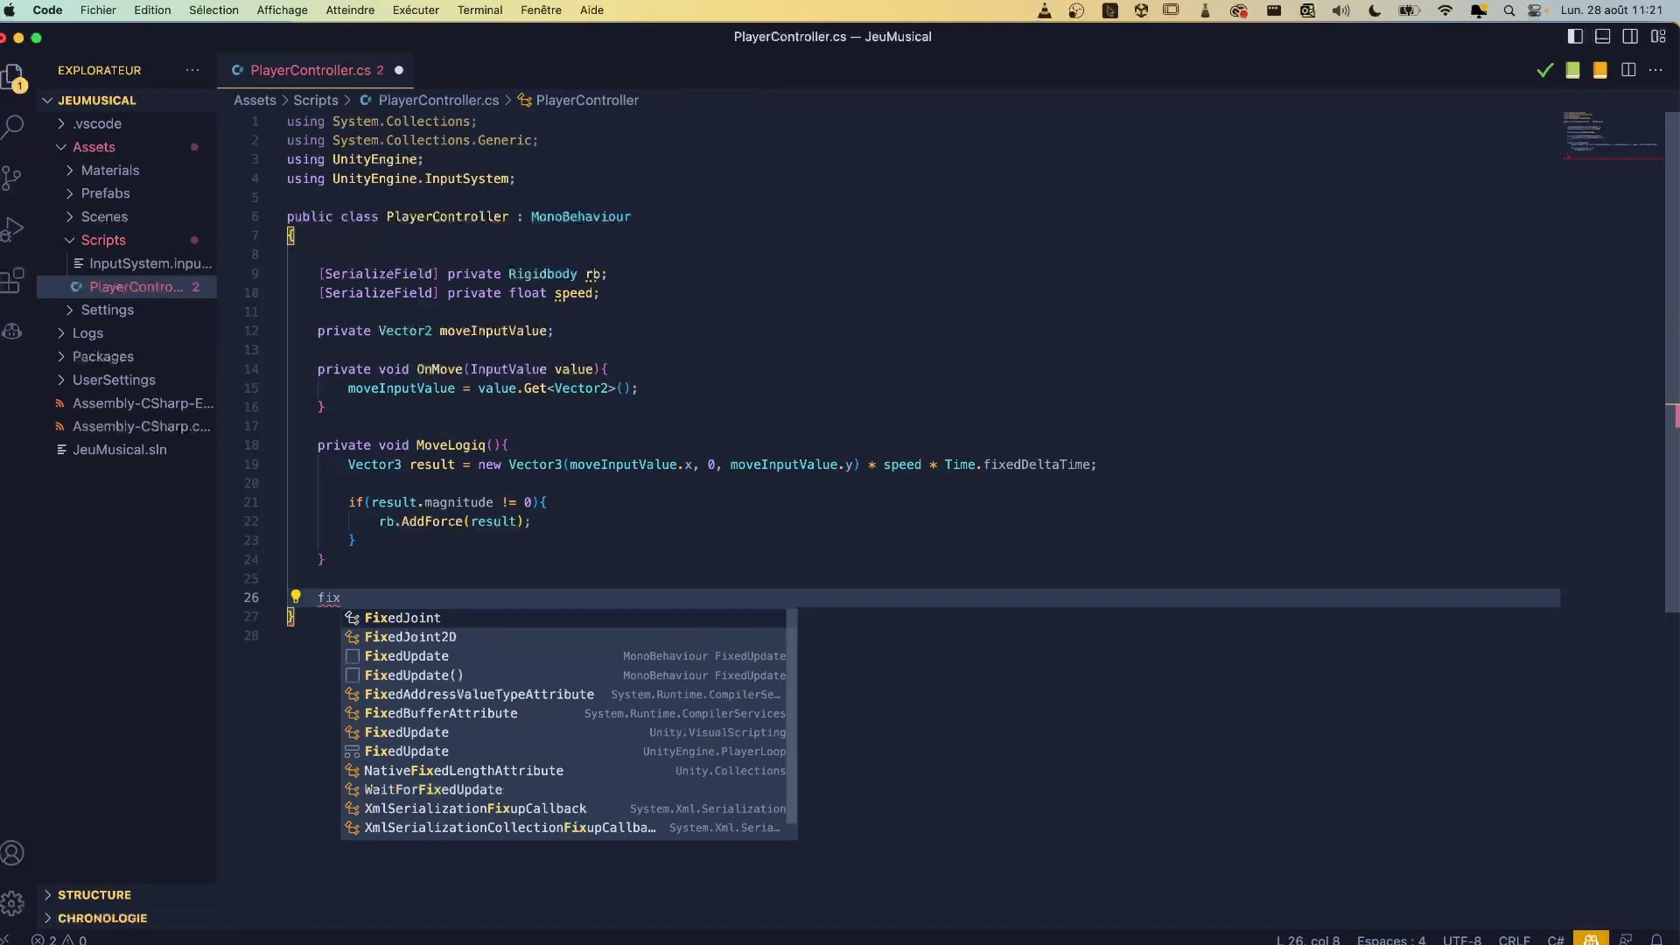
key(Down)
key(Down)
key(Return)
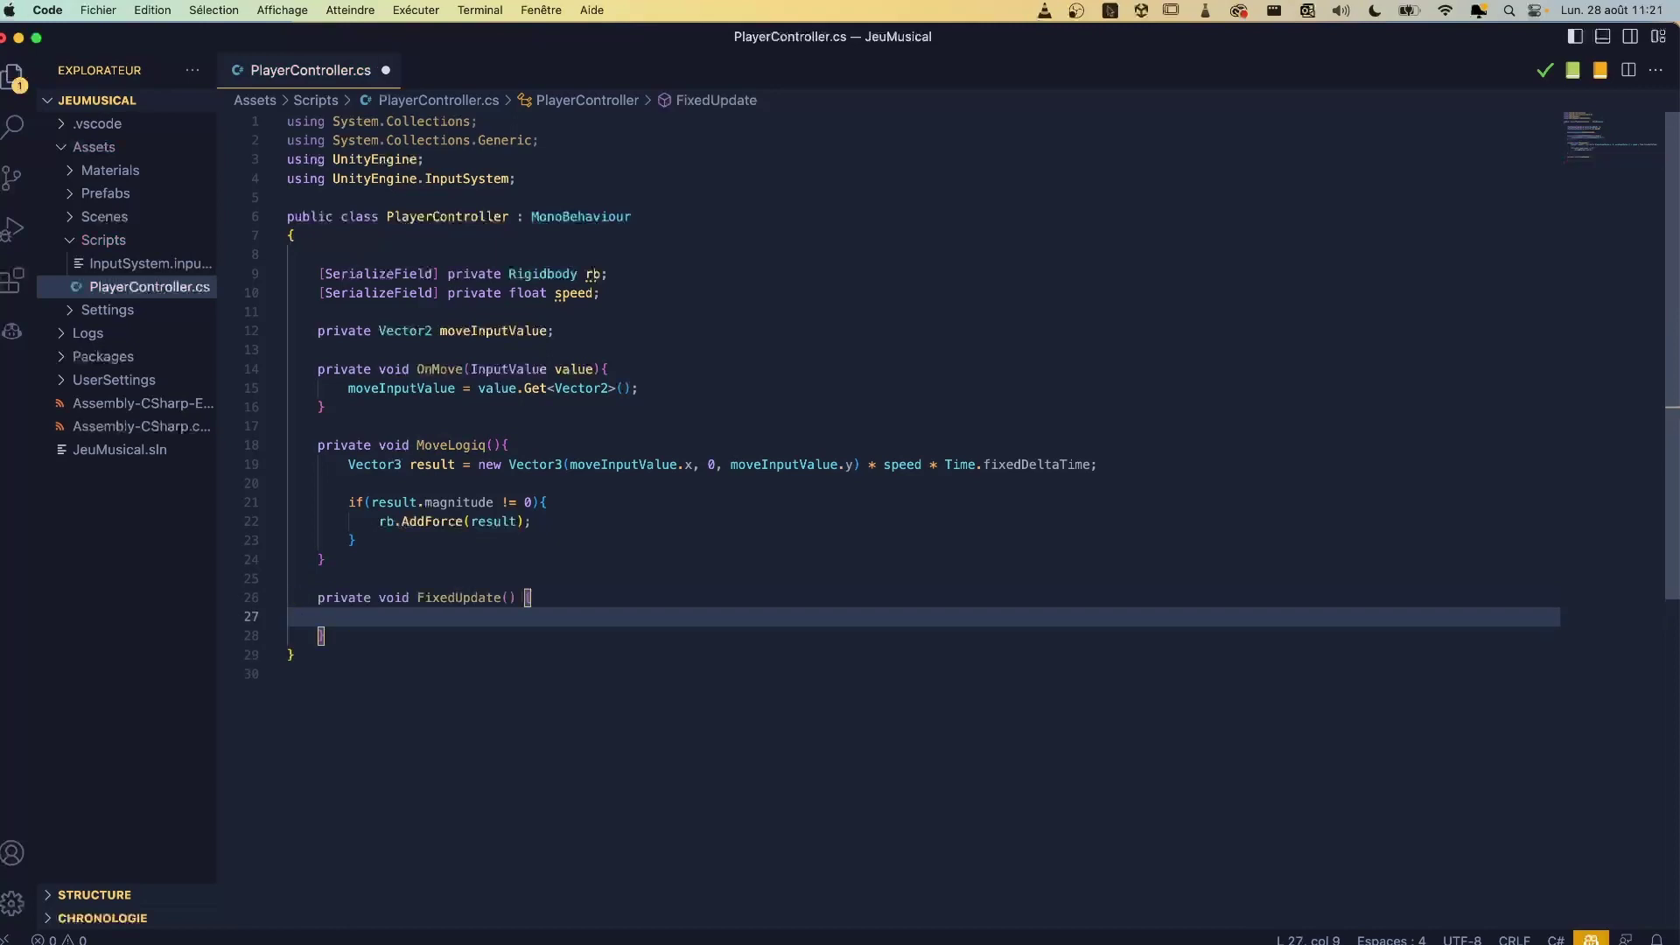
text(mo)
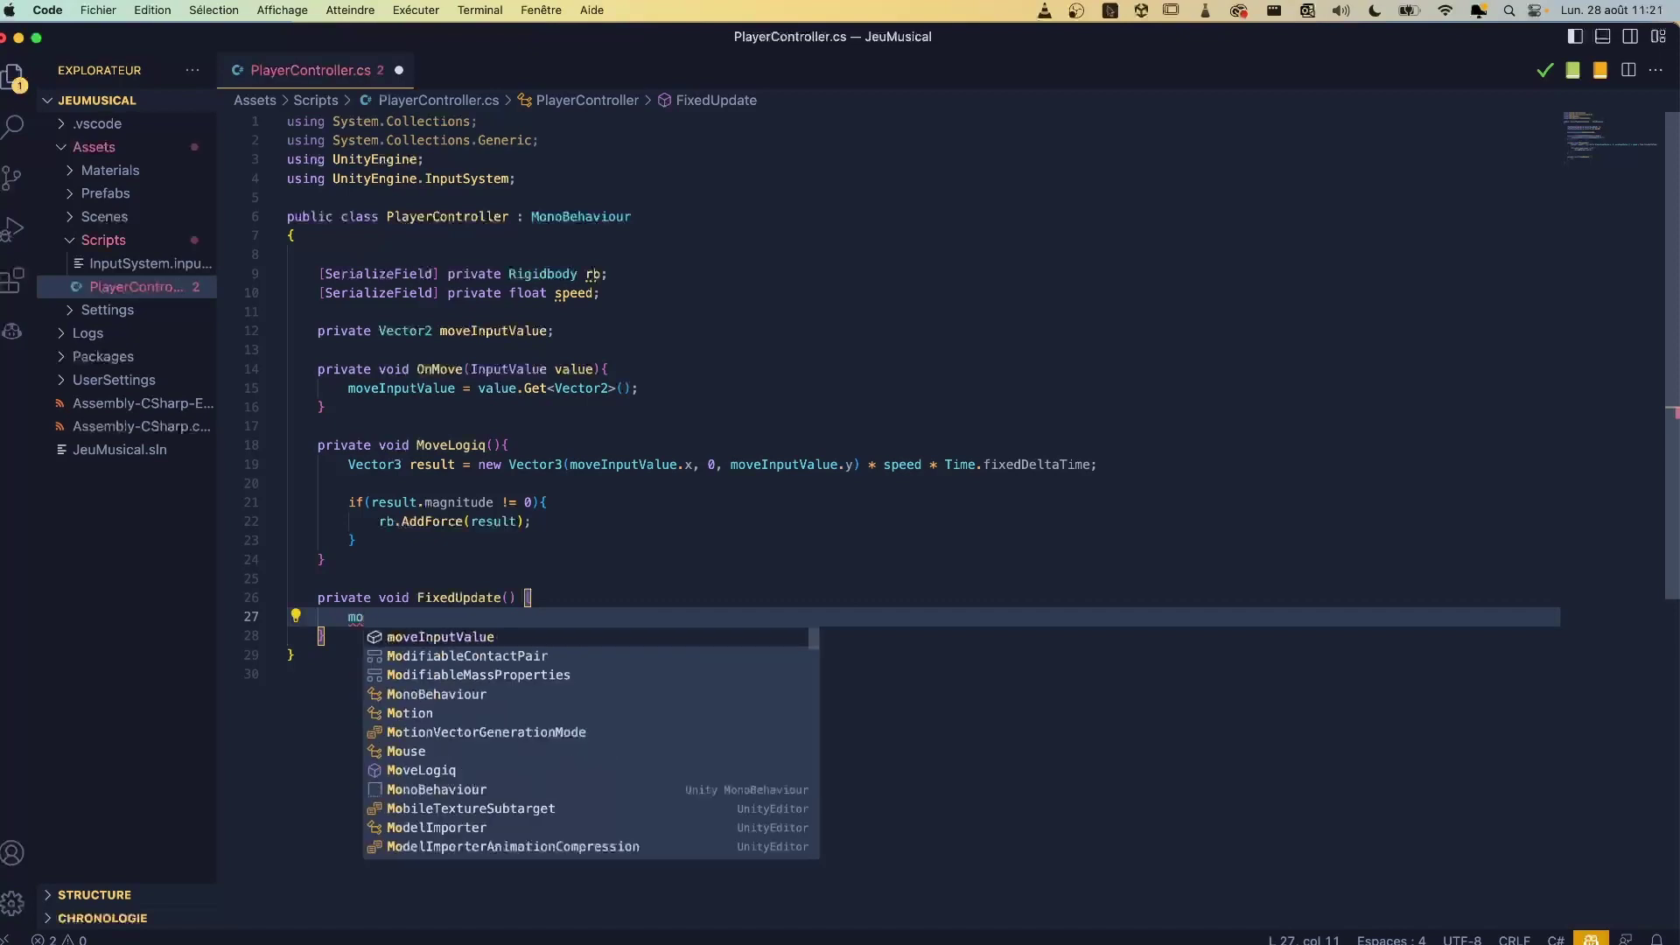
key(Down)
key(Down)
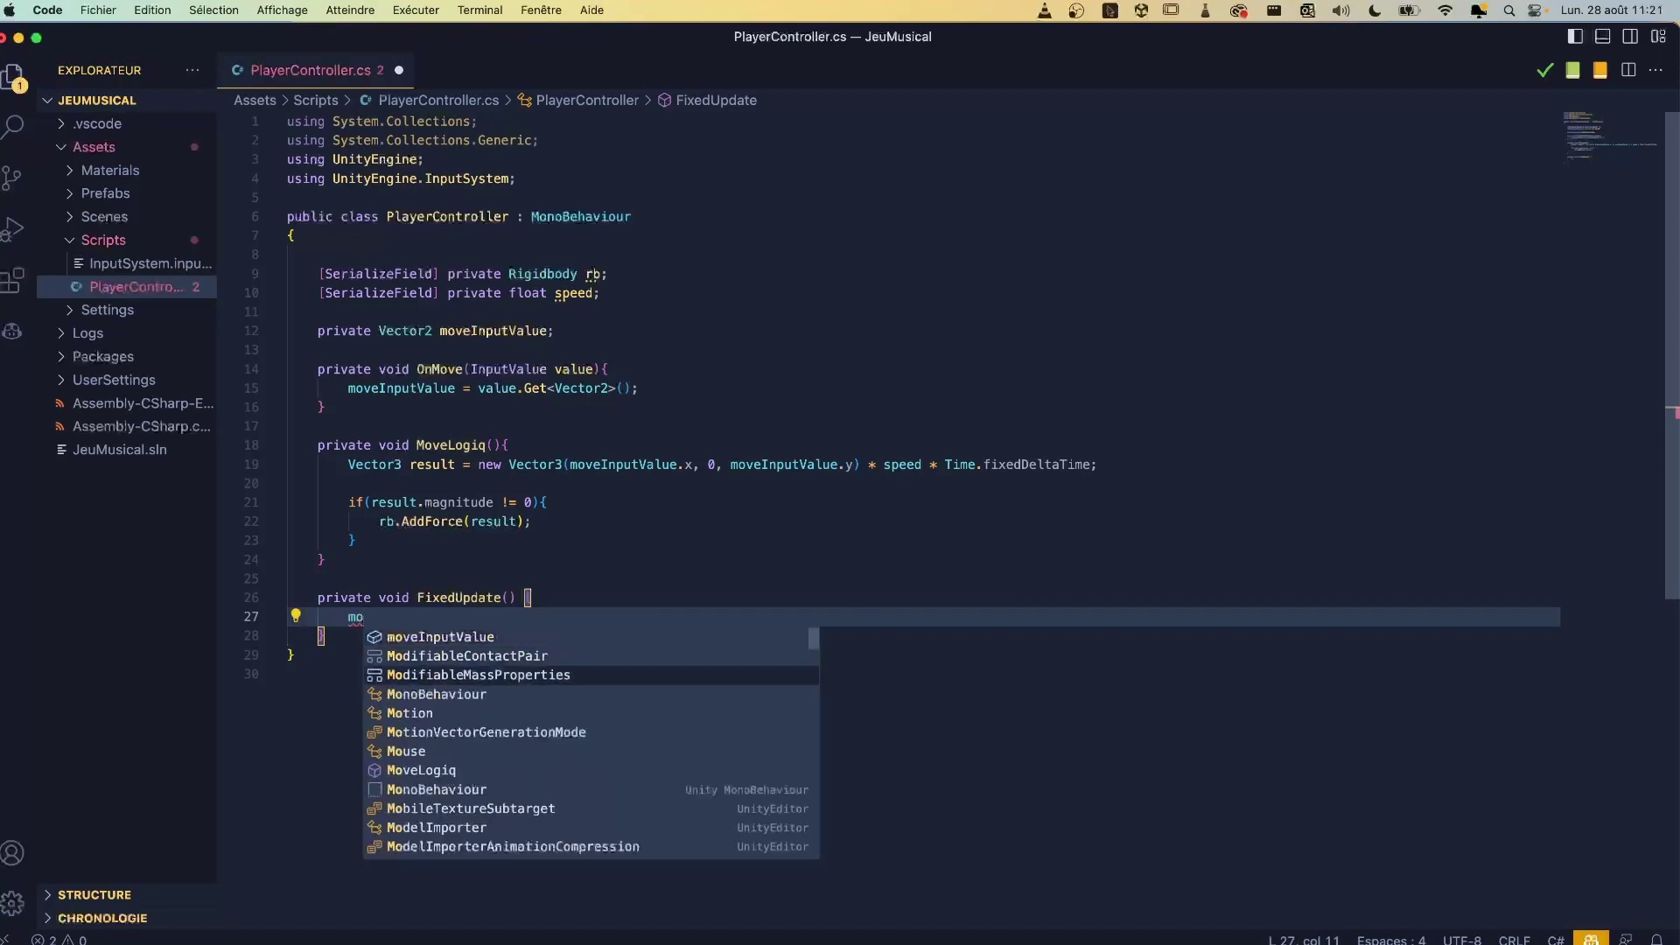
key(BackSpace)
key(BackSpace)
text(Mo)
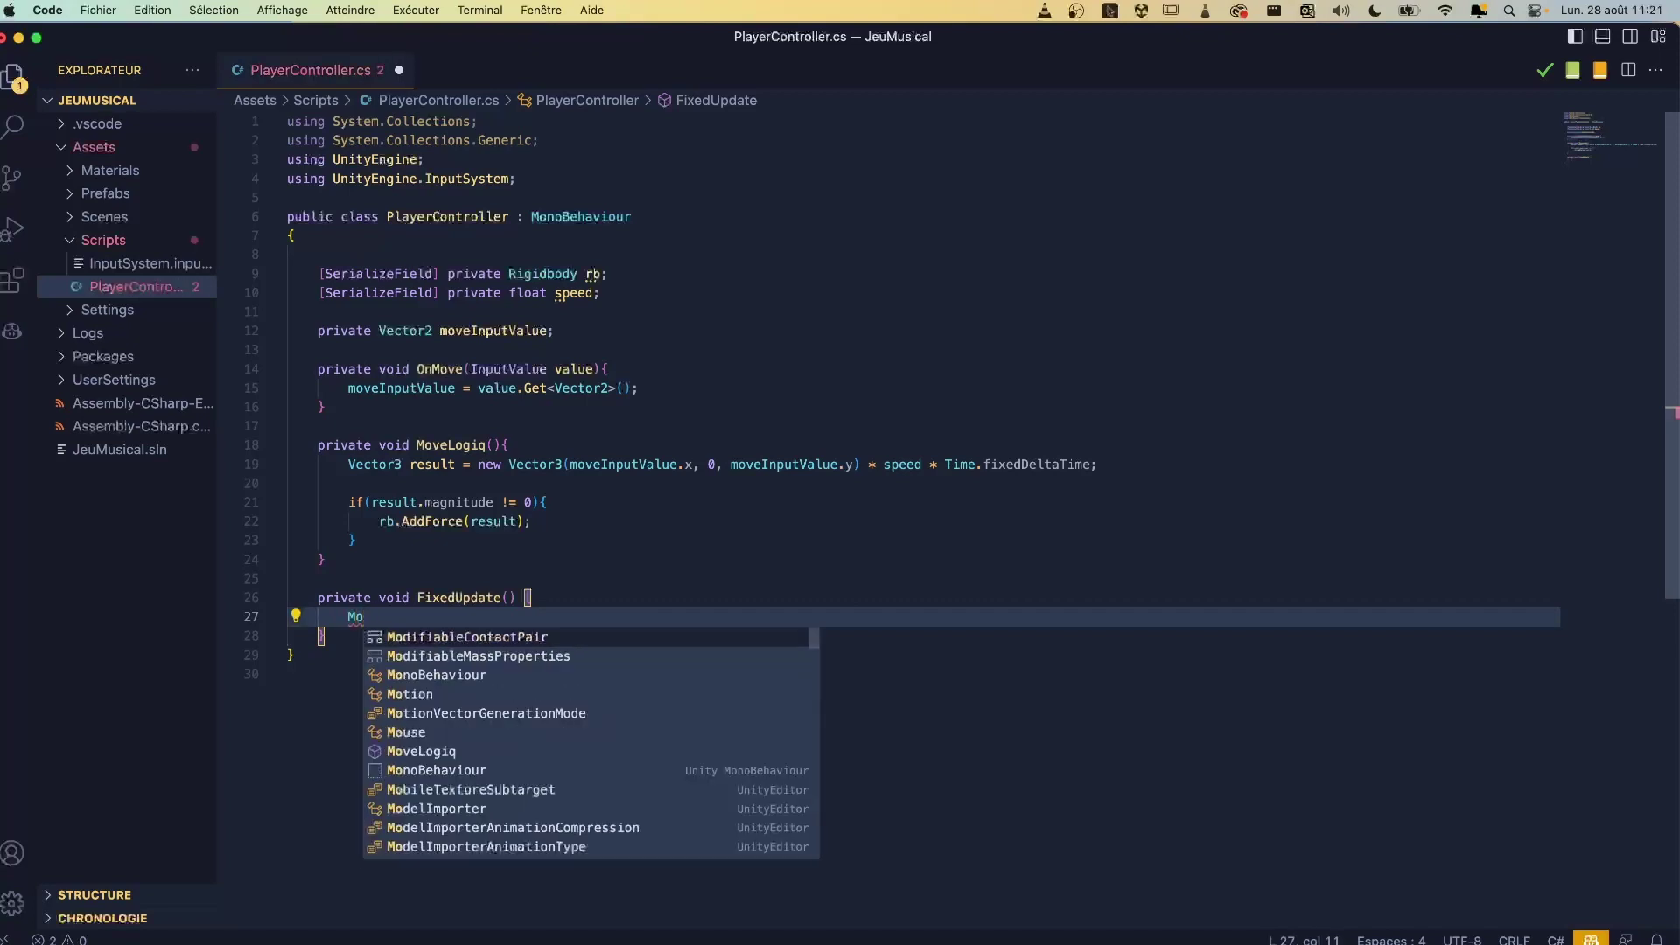
text(ve)
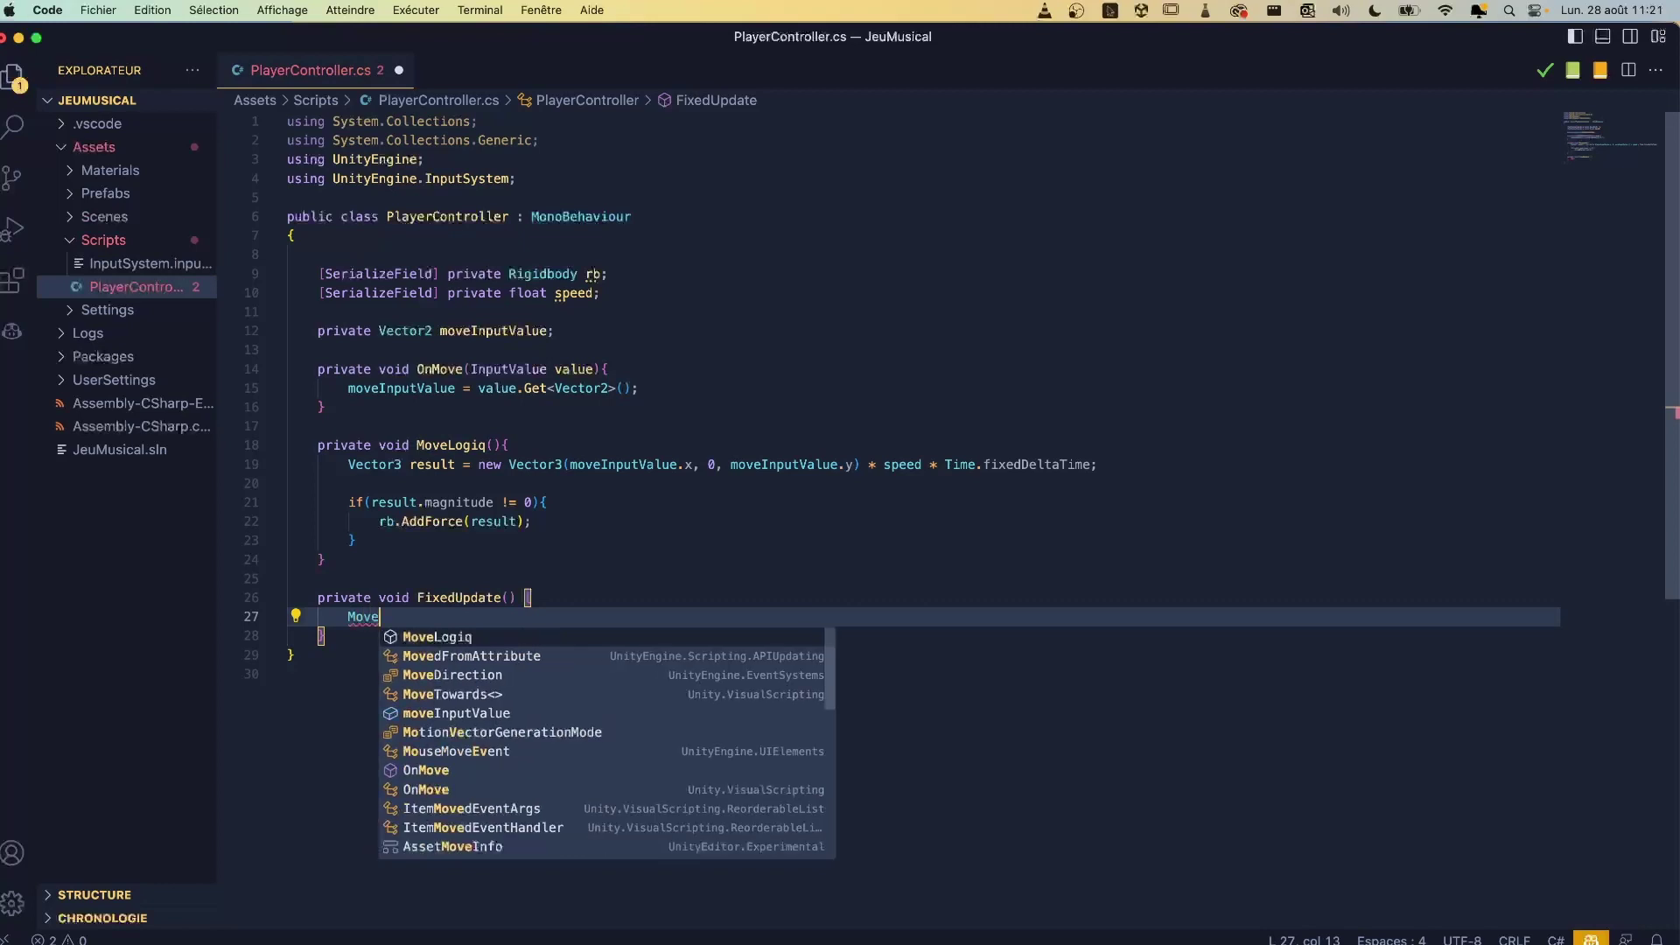
key(Tab)
text(())
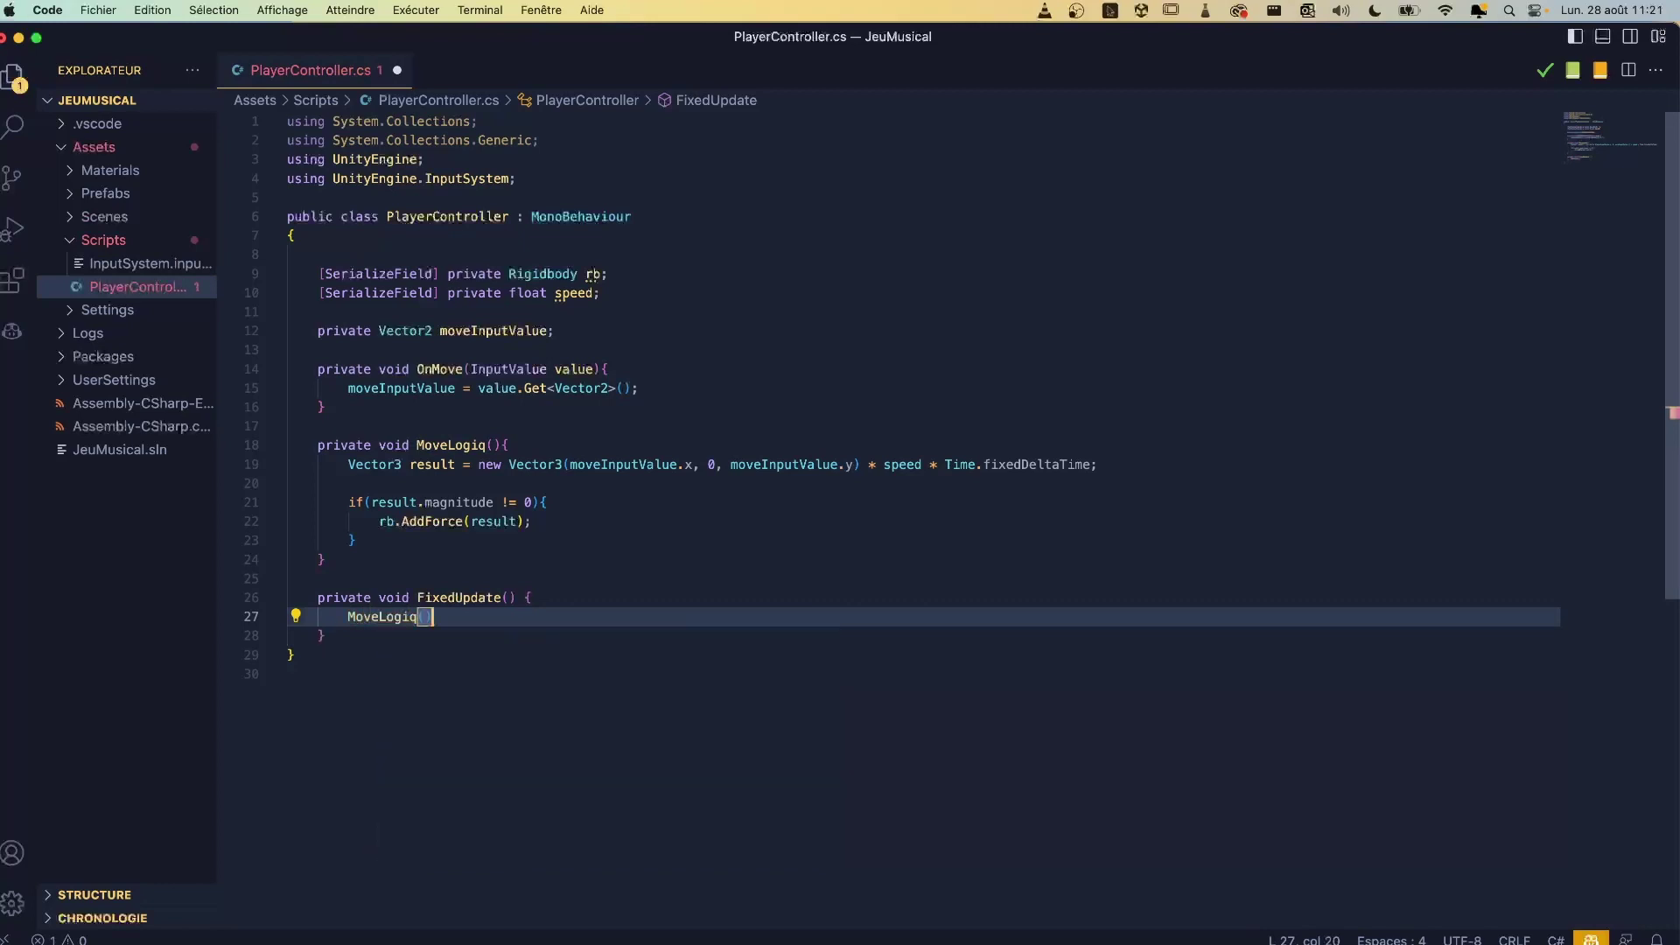
text(;)
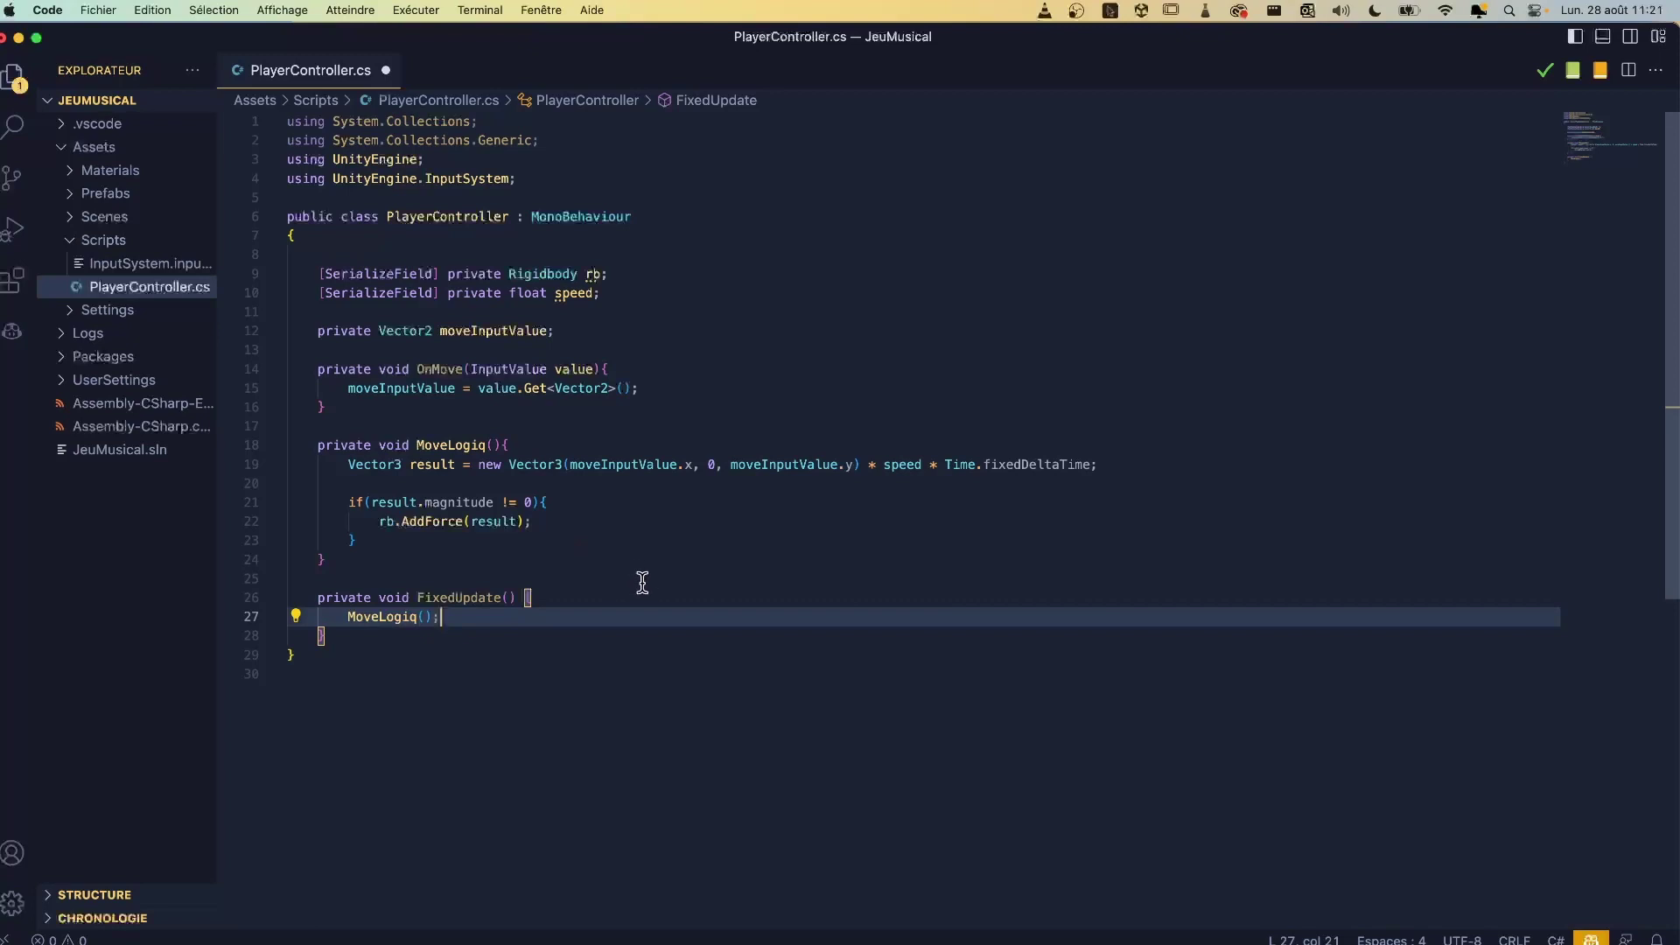
Step: Save PlayerController.cs and switch back to the Unity editor
scroll(665, 583, down, 4)
scroll(667, 583, up, 4)
key(super+s)
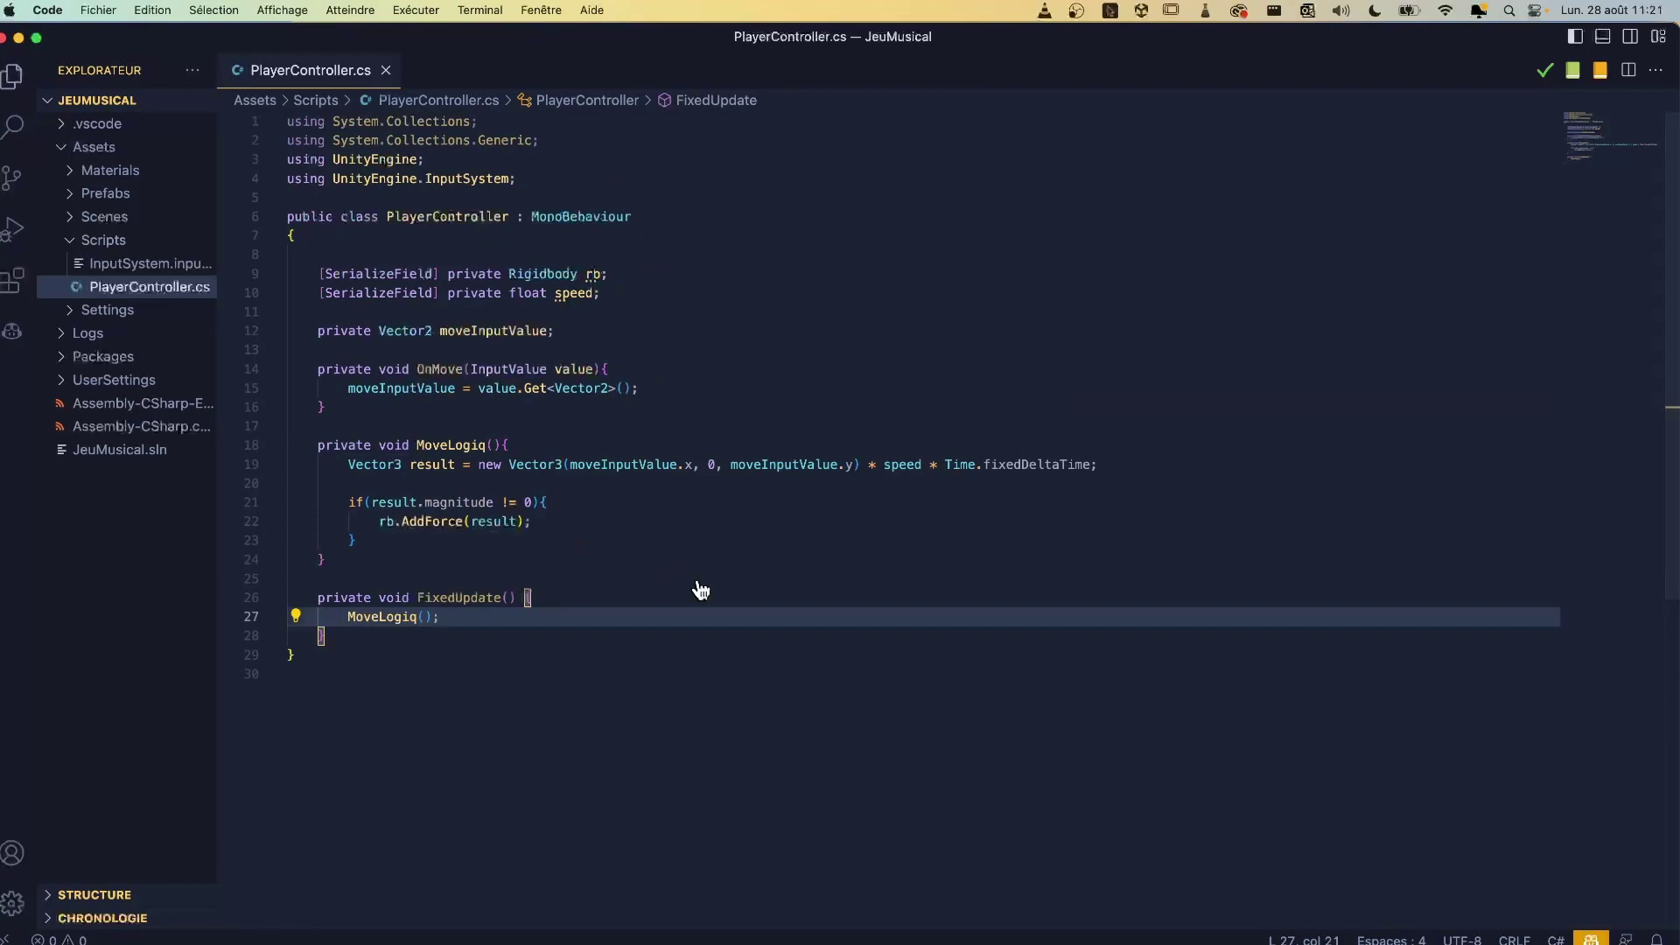
key(super+Tab)
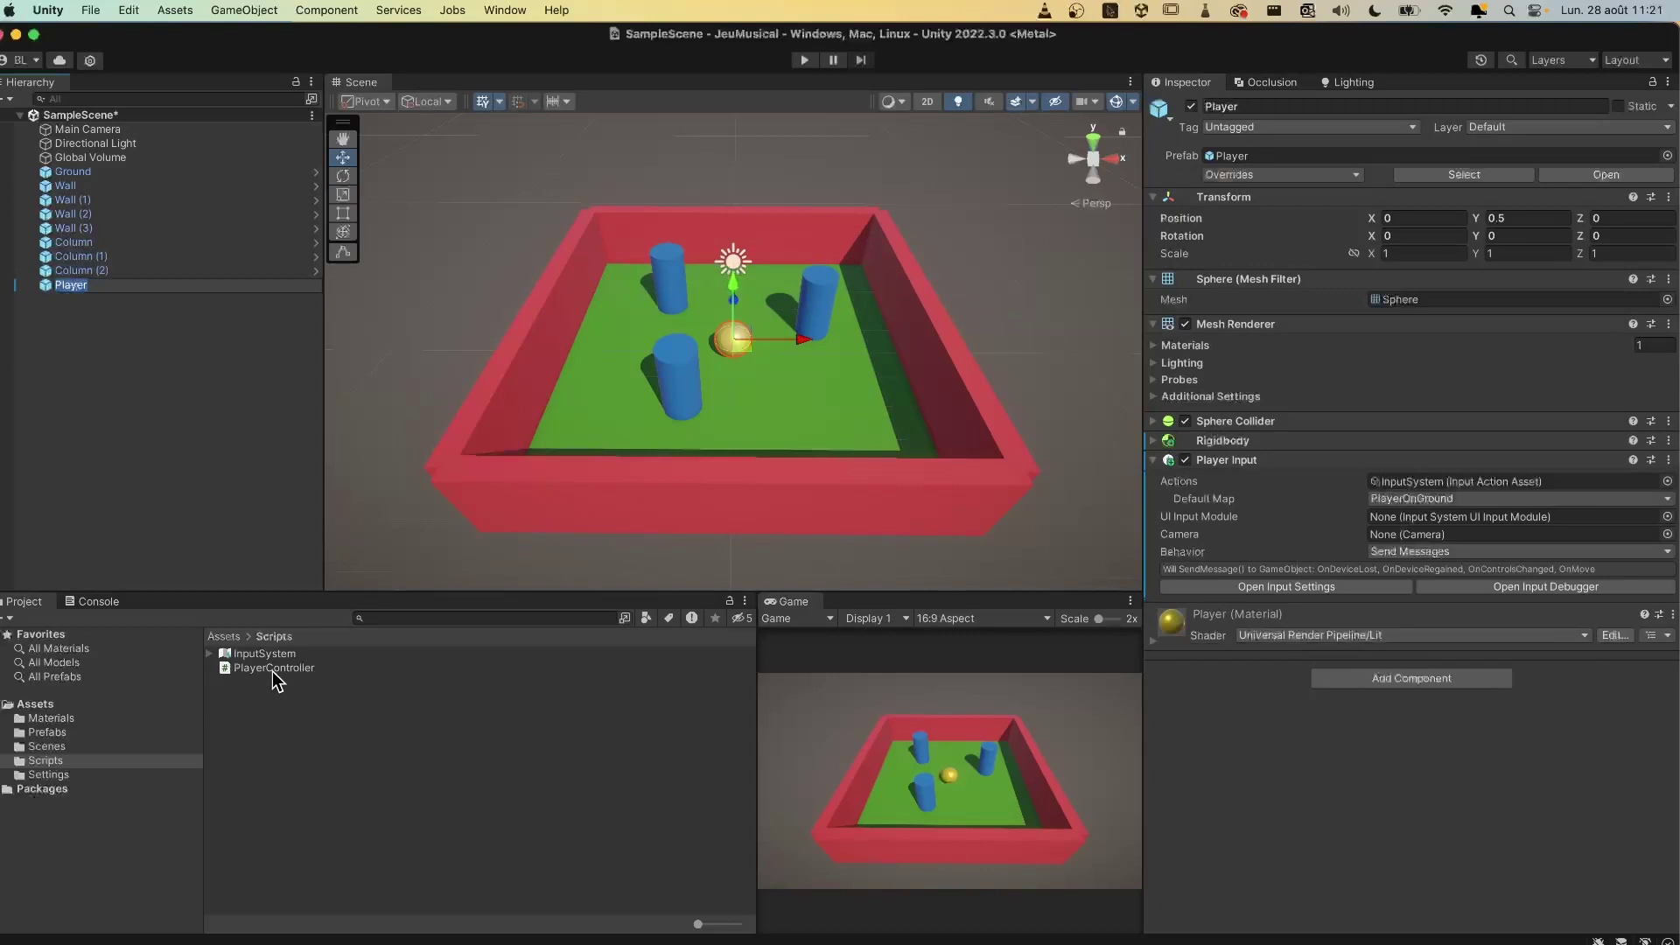
Step: Add the Player Controller script to Player through an Add Component search for 'play'
drag(271, 670, 189, 312)
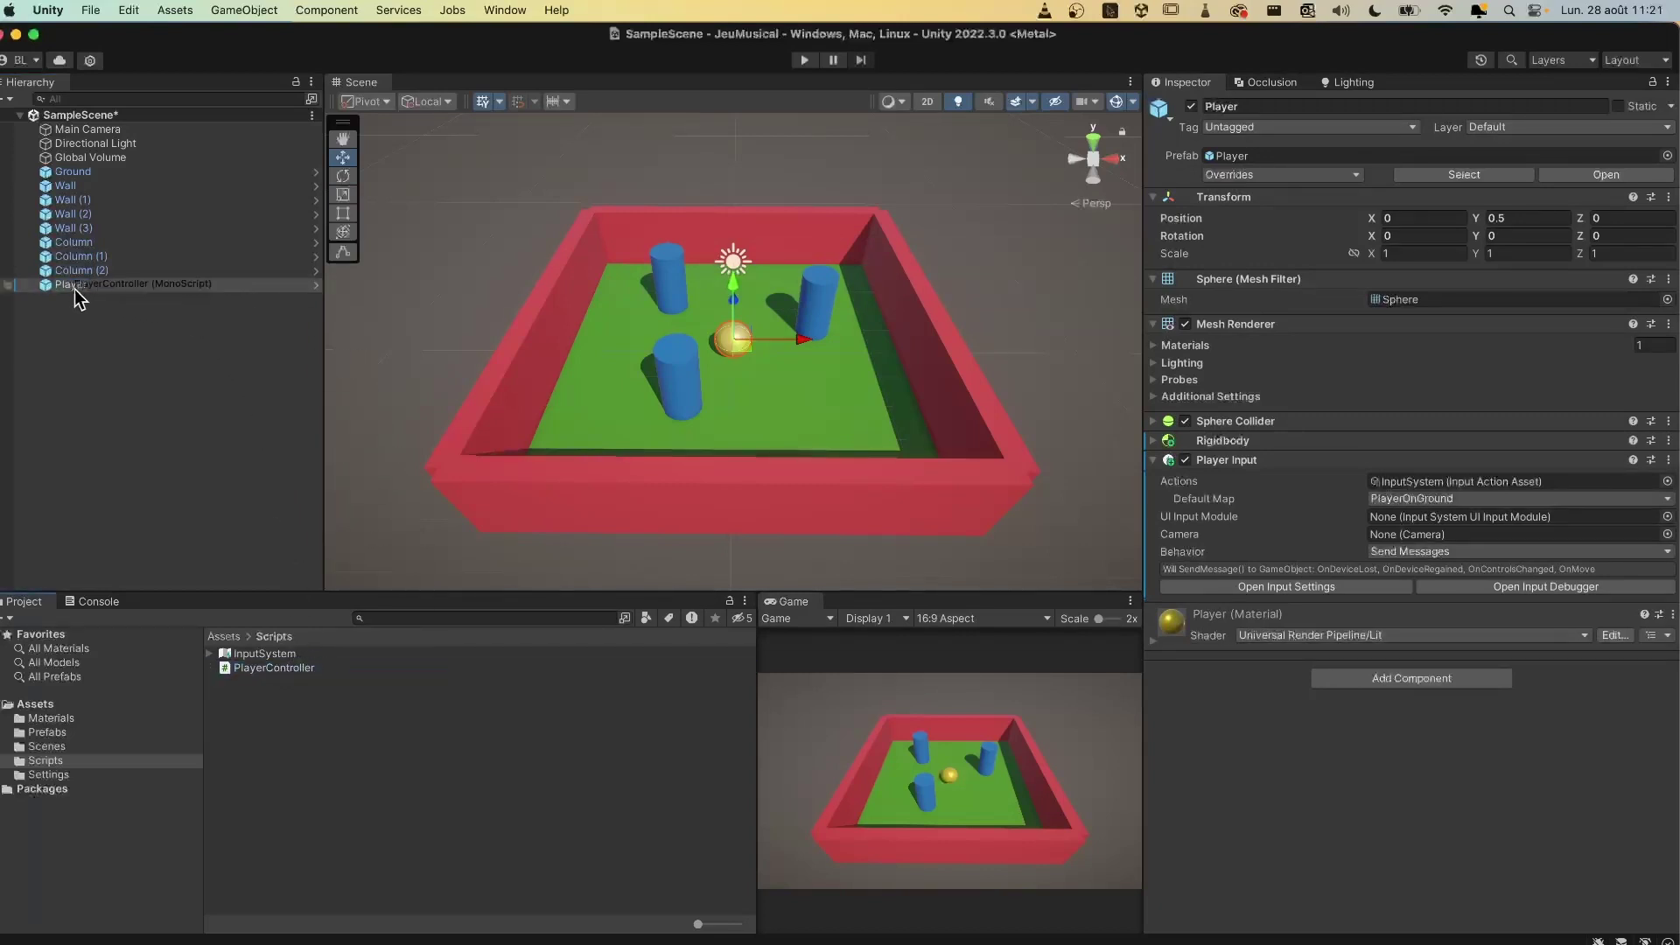
mouse_move(189, 312)
mouse_down()
mouse_move(97, 348)
mouse_move(269, 682)
mouse_move(718, 350)
mouse_up()
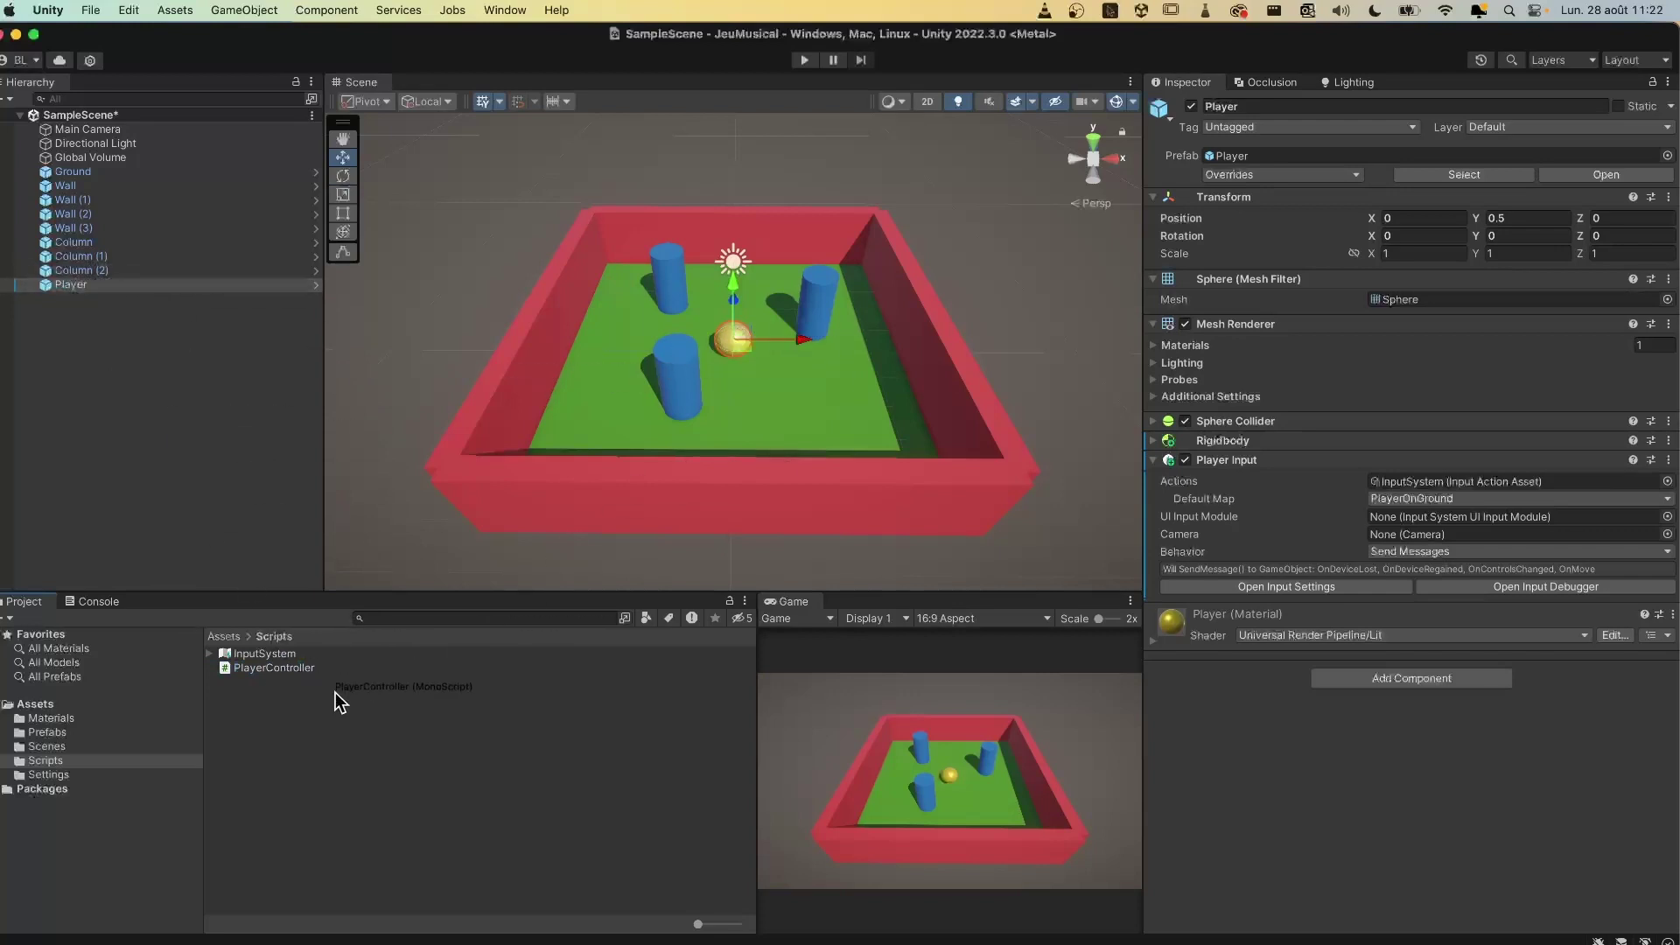
click(1362, 674)
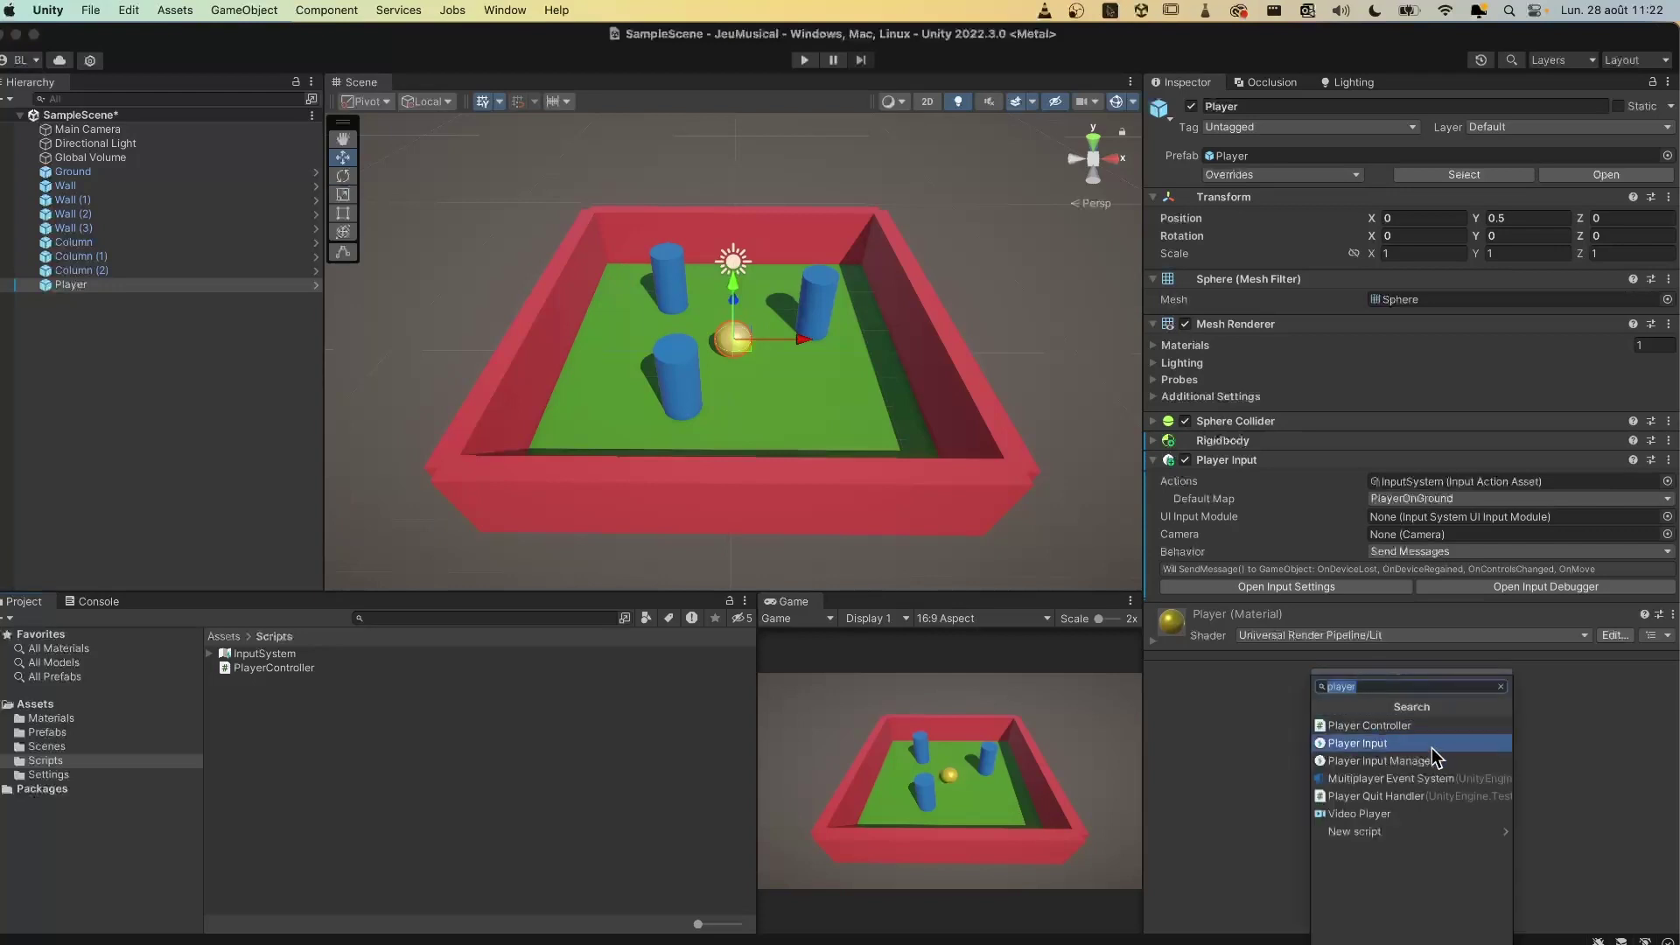
text(play)
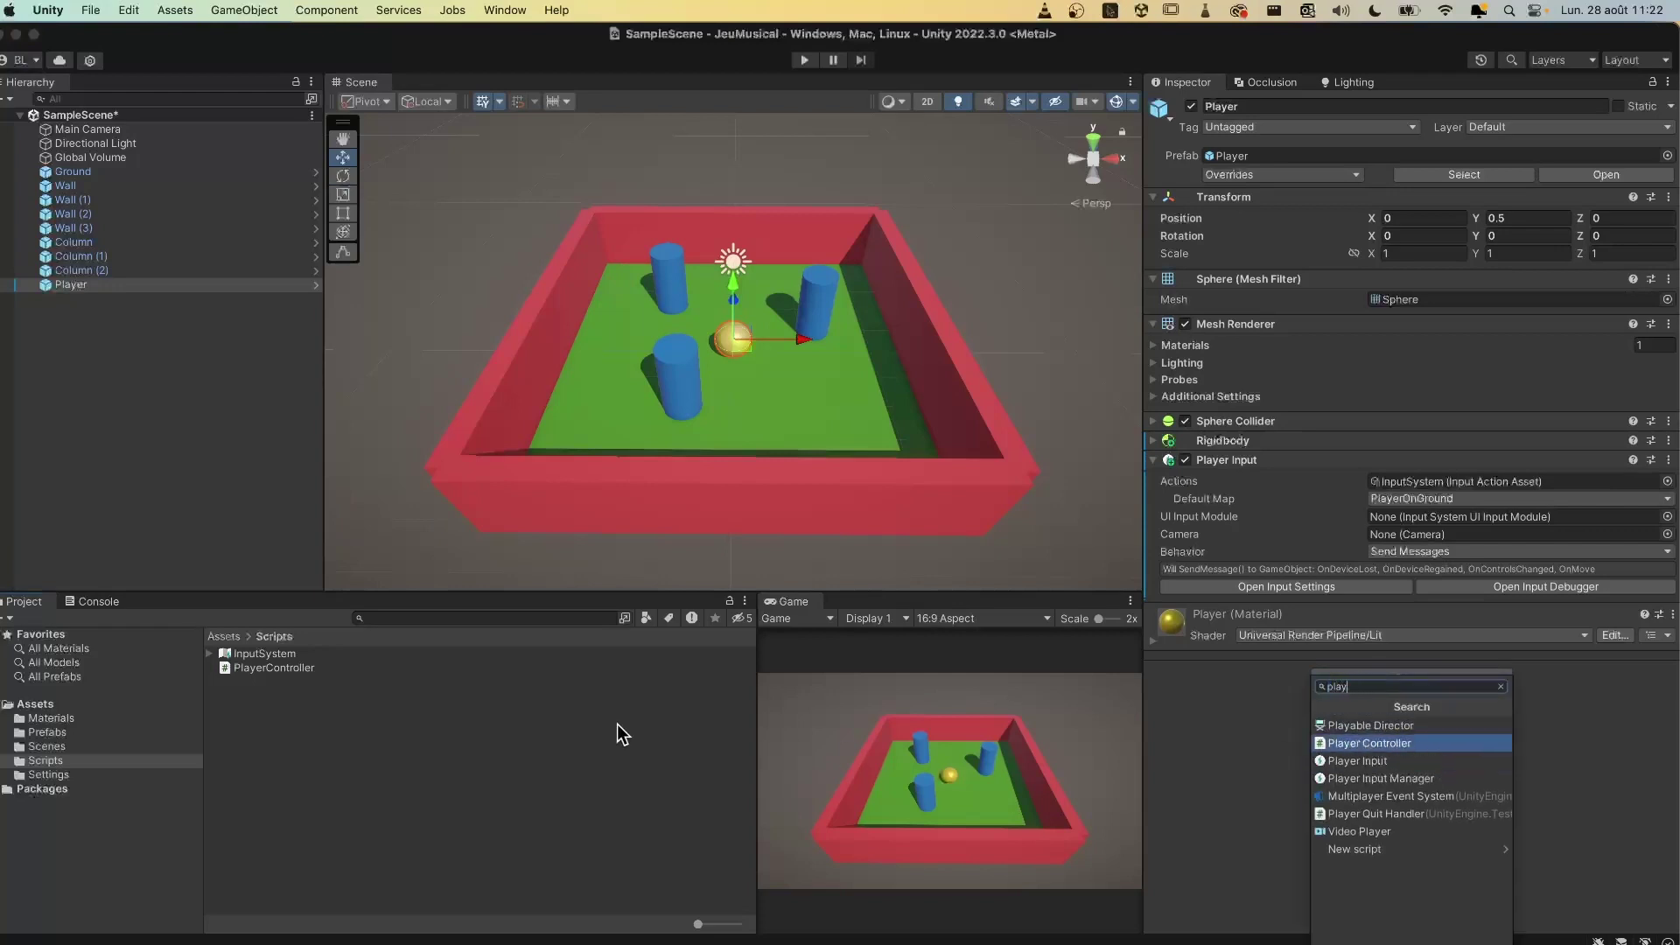
click(1433, 739)
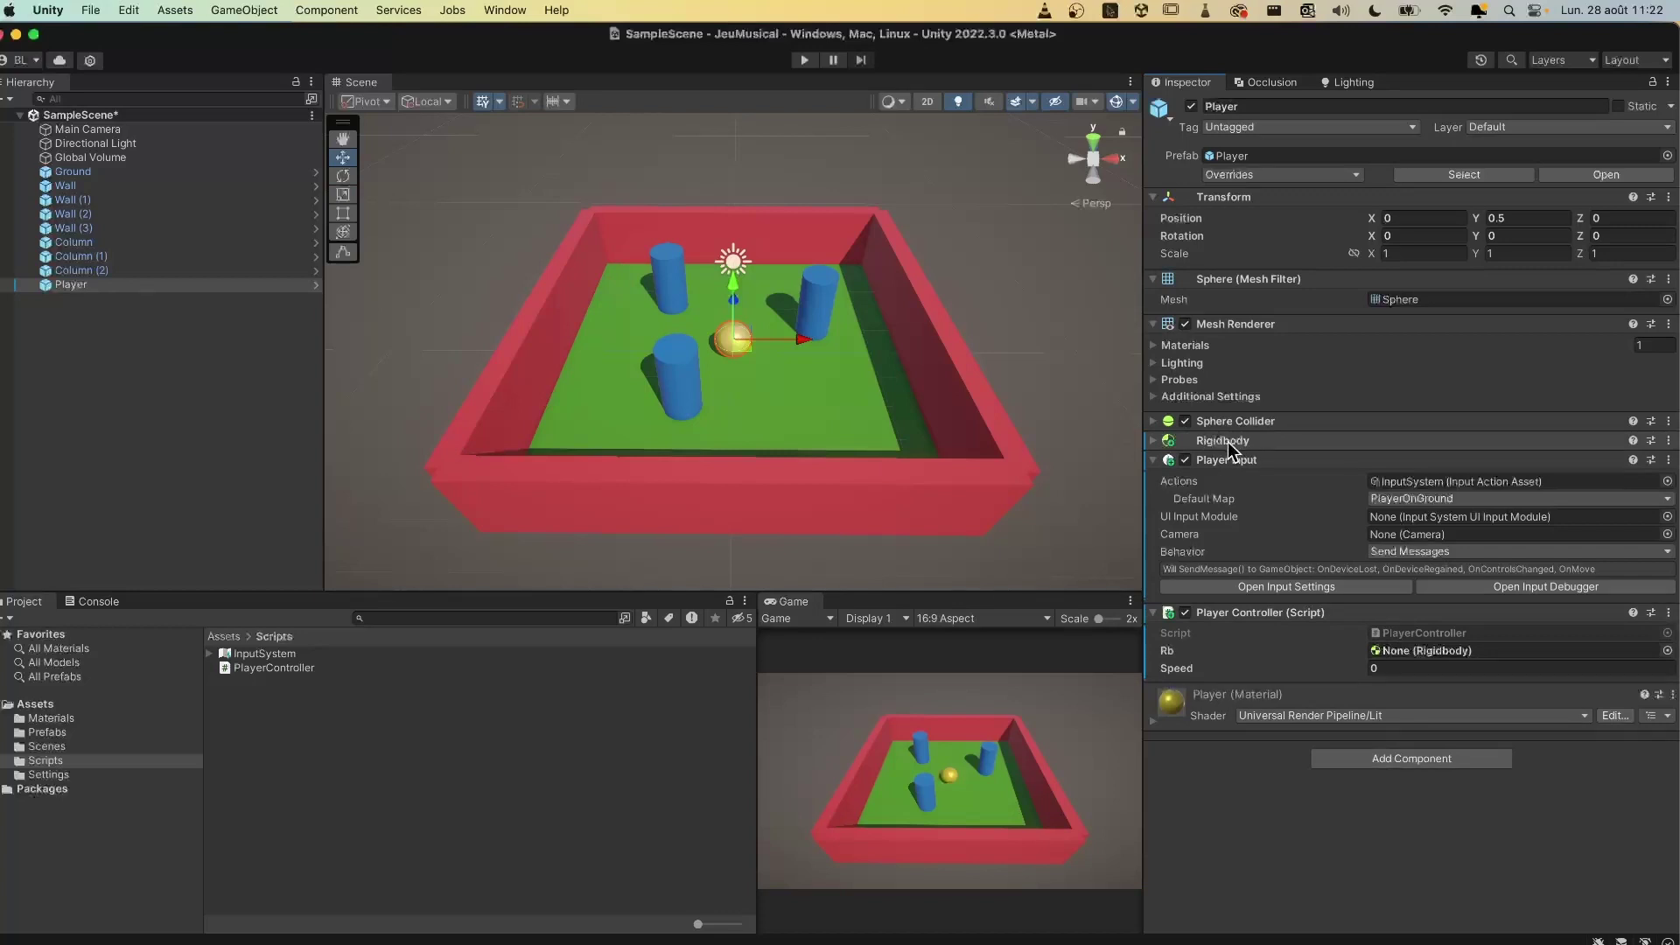
Step: Assign Player's Rigidbody to the Rb field, set Speed to 100, and save the scene
drag(1226, 442, 1419, 651)
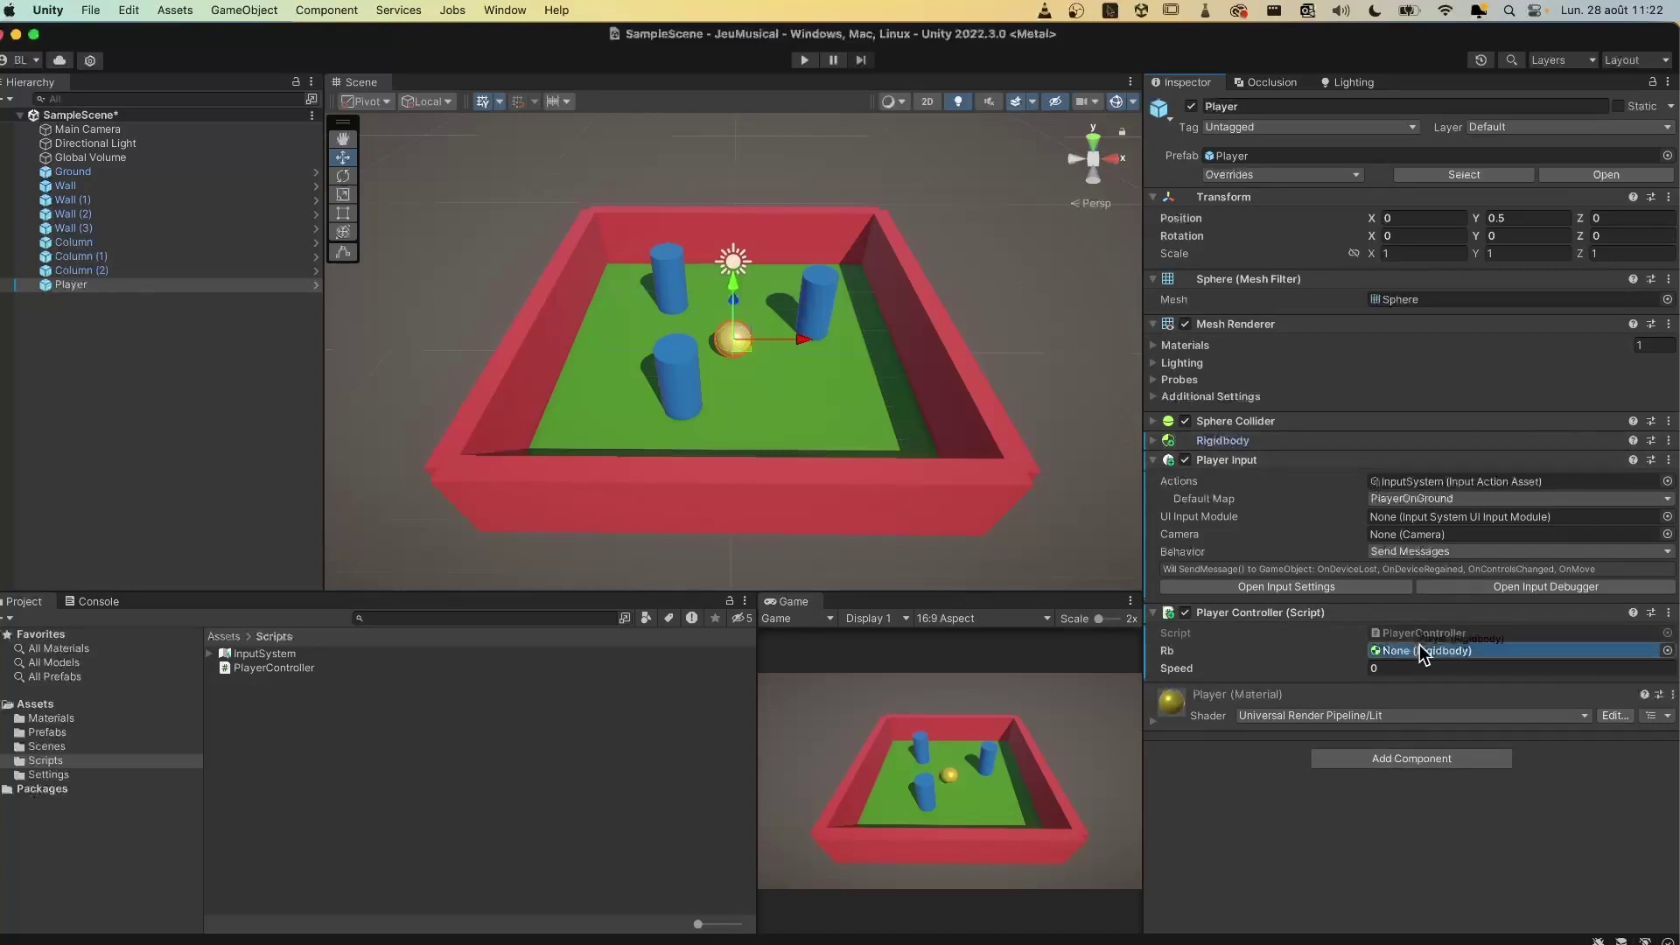
click(82, 291)
drag(81, 293, 1406, 658)
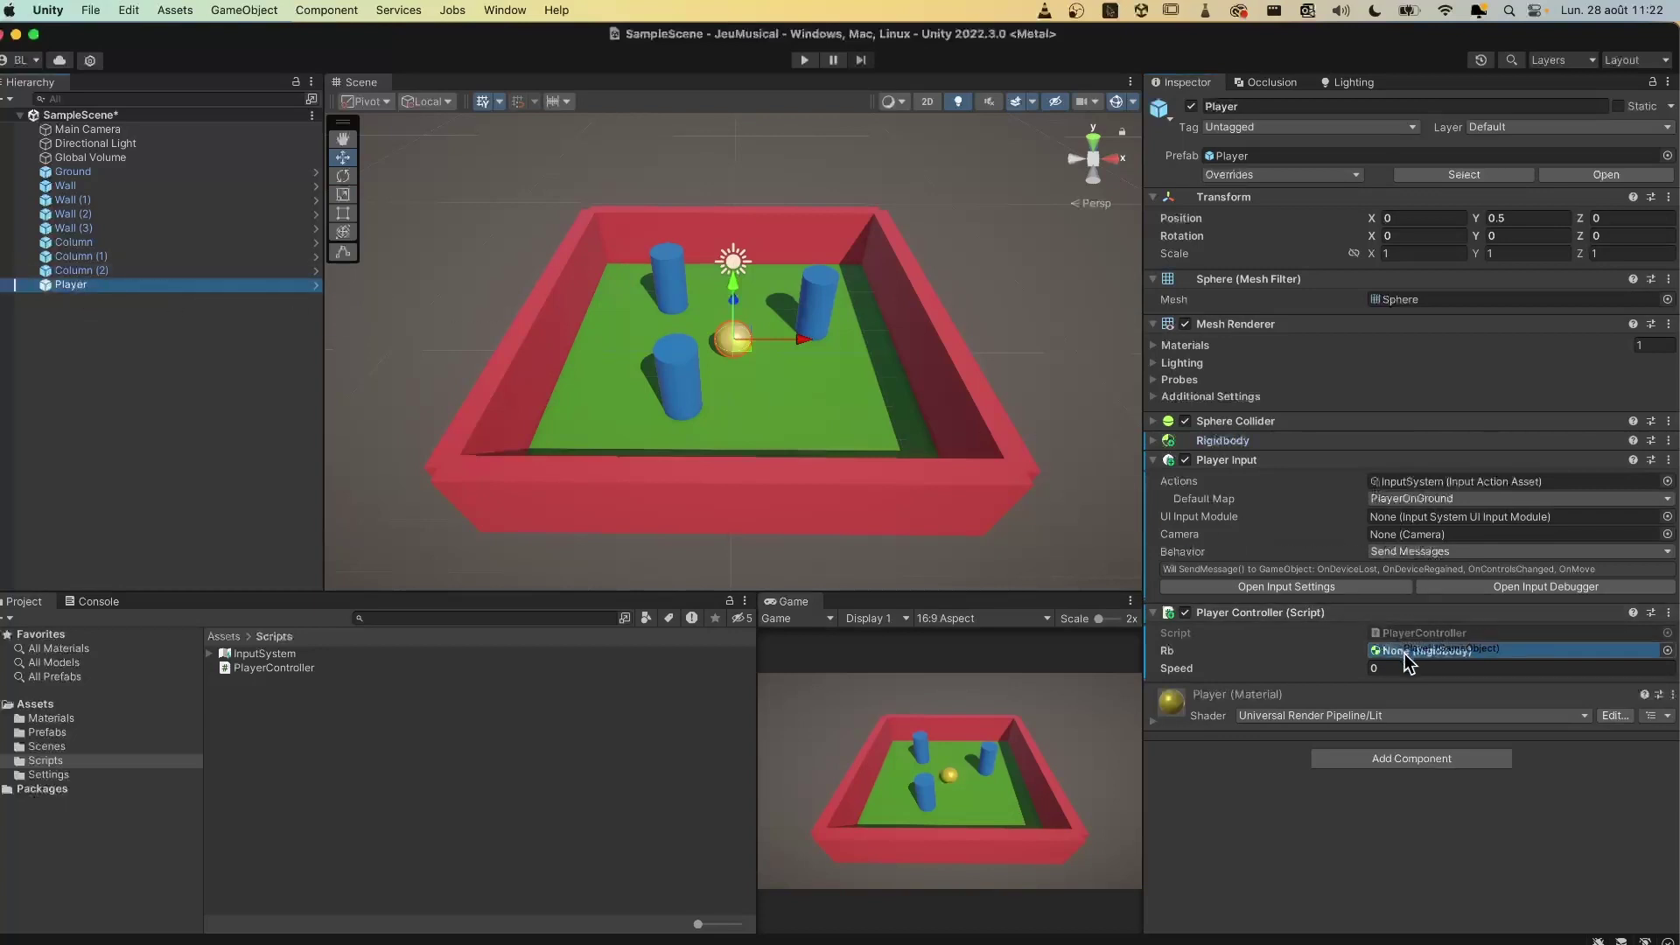
drag(1406, 658, 1405, 654)
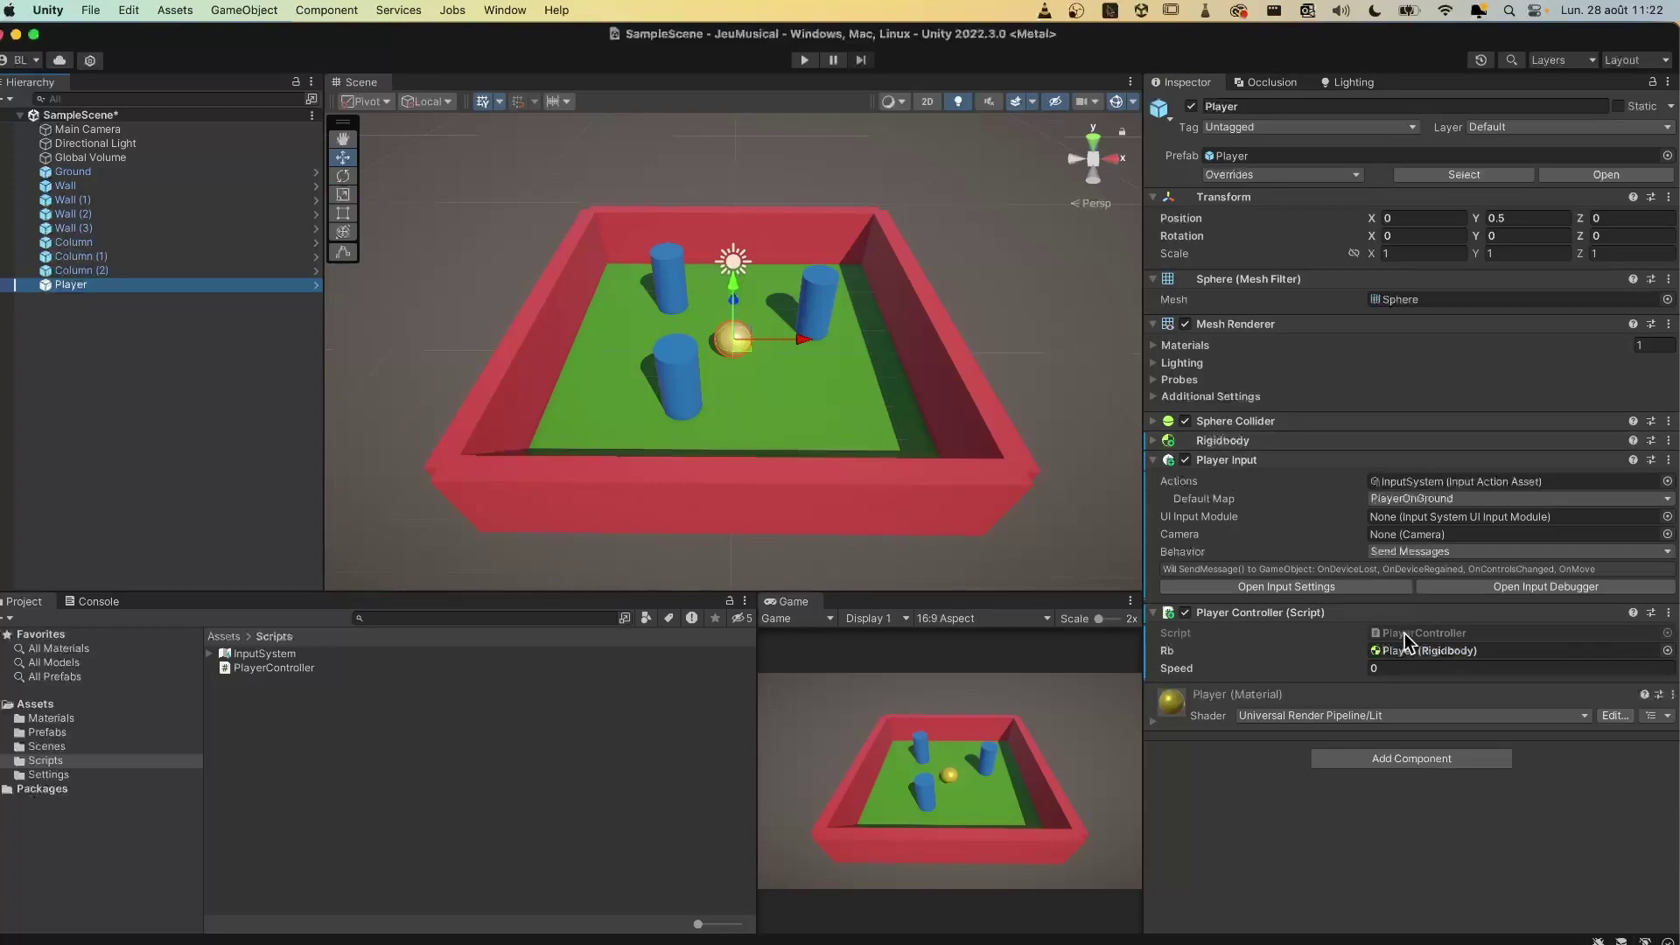
click(1391, 668)
text(100)
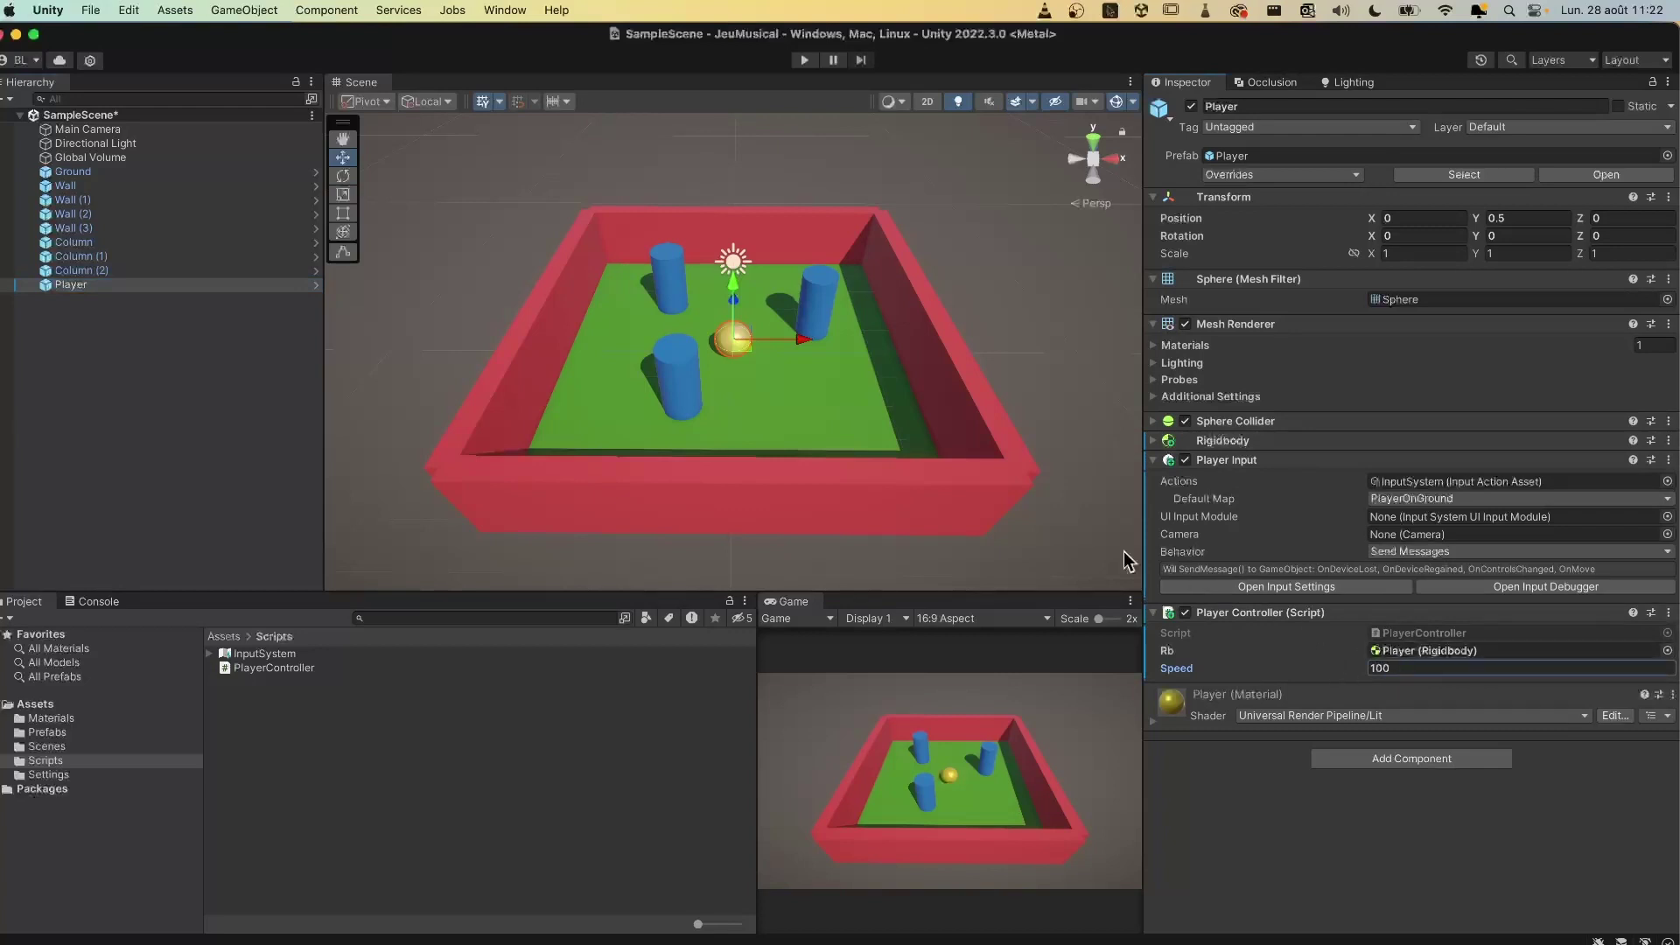
key(super+s)
Step: Enter Play mode and roll the ball forward and back with W and S
click(804, 61)
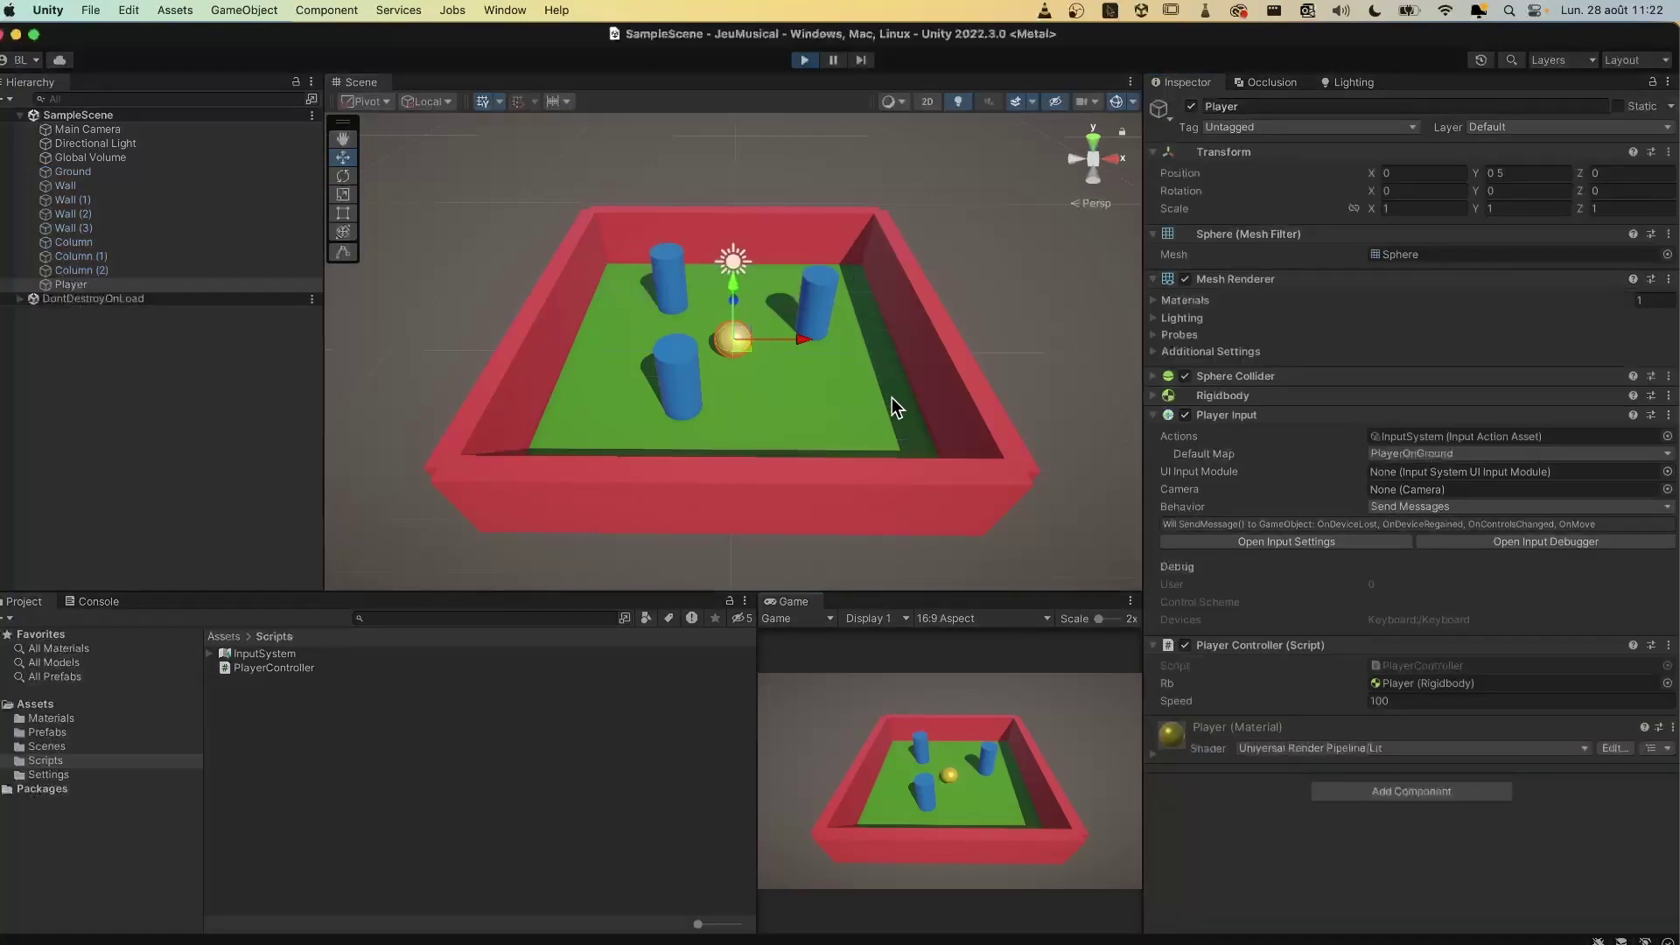
key(w)
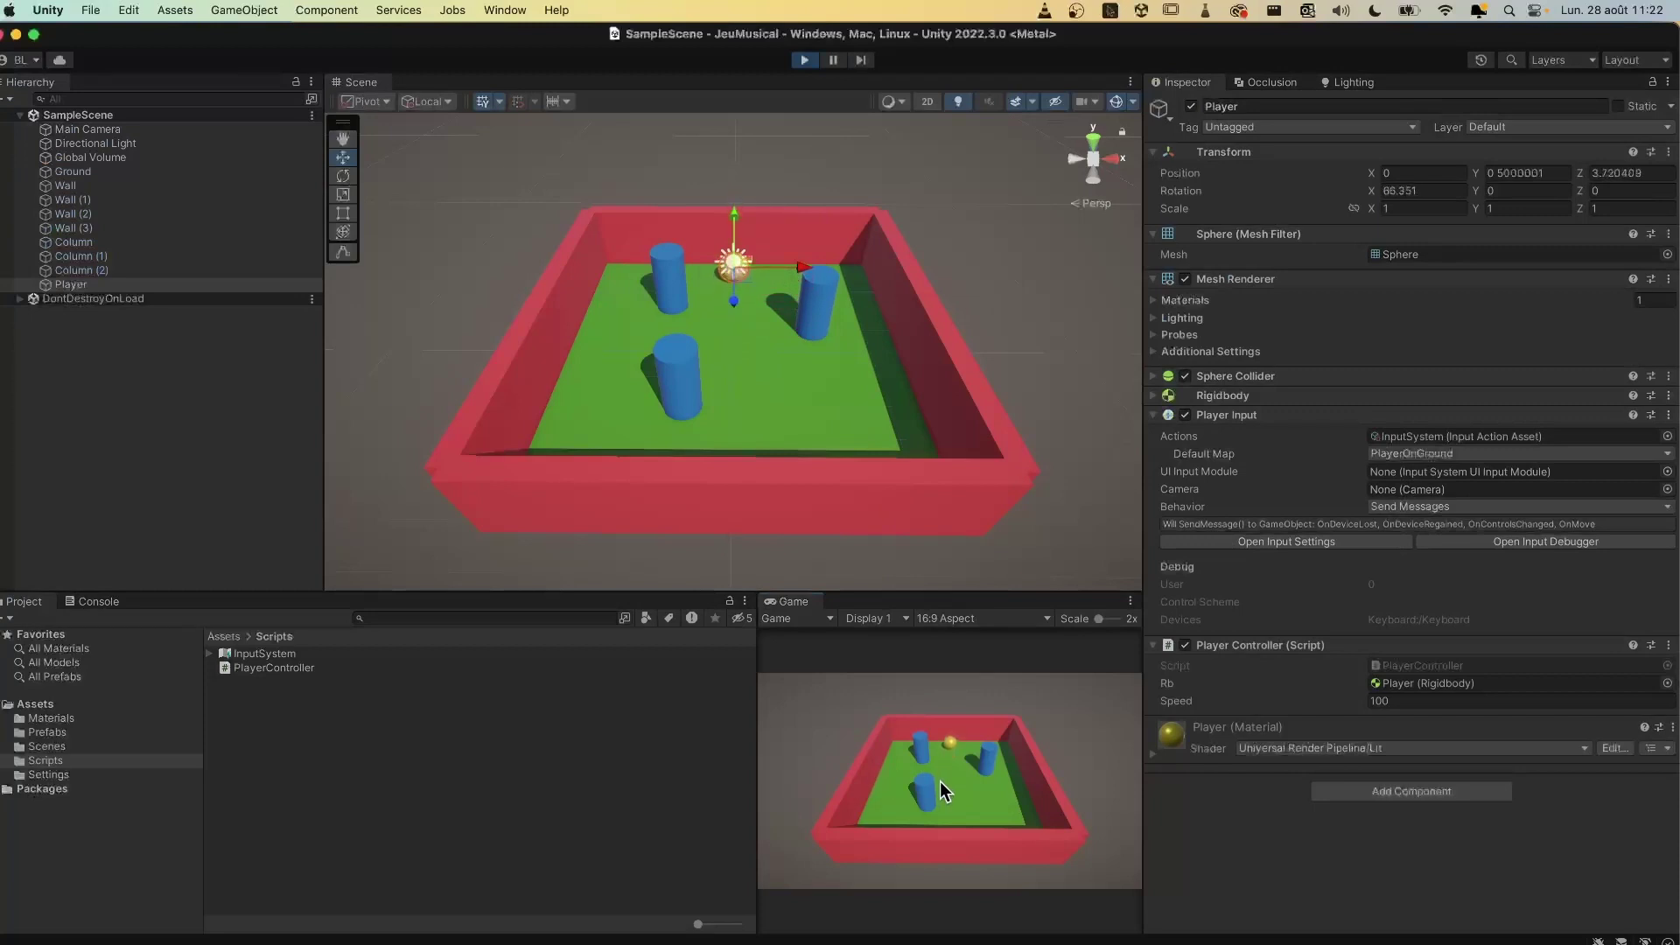
key(s)
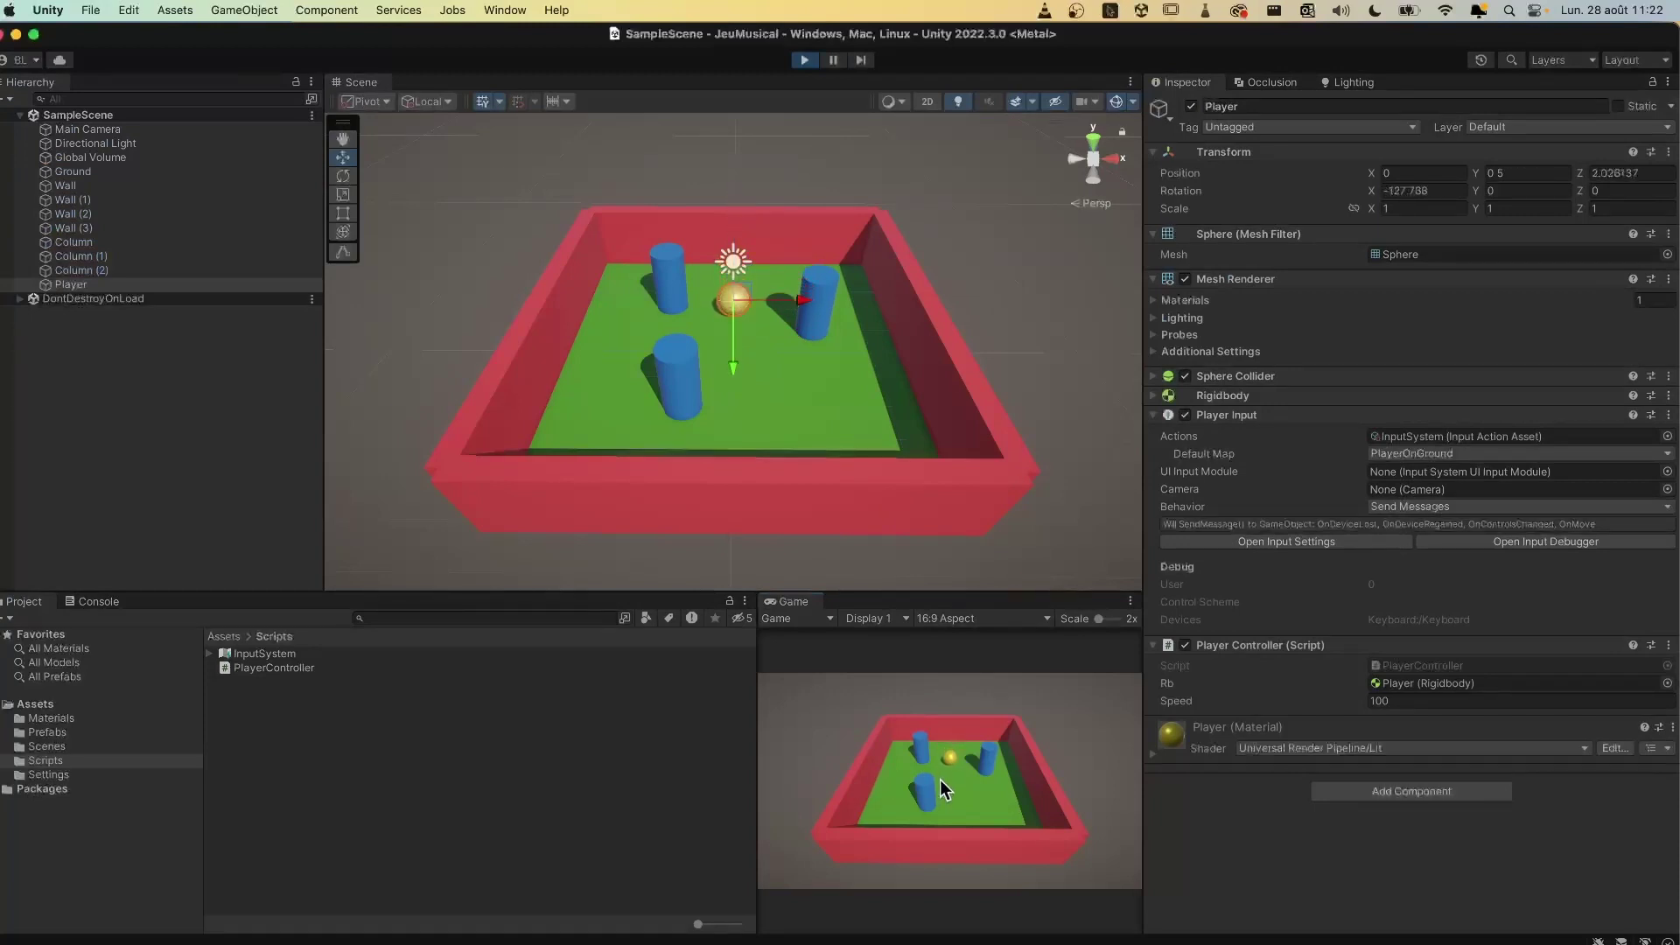
Step: Steer the ball around the arena with the WASD keys, then stop Play mode
key(d)
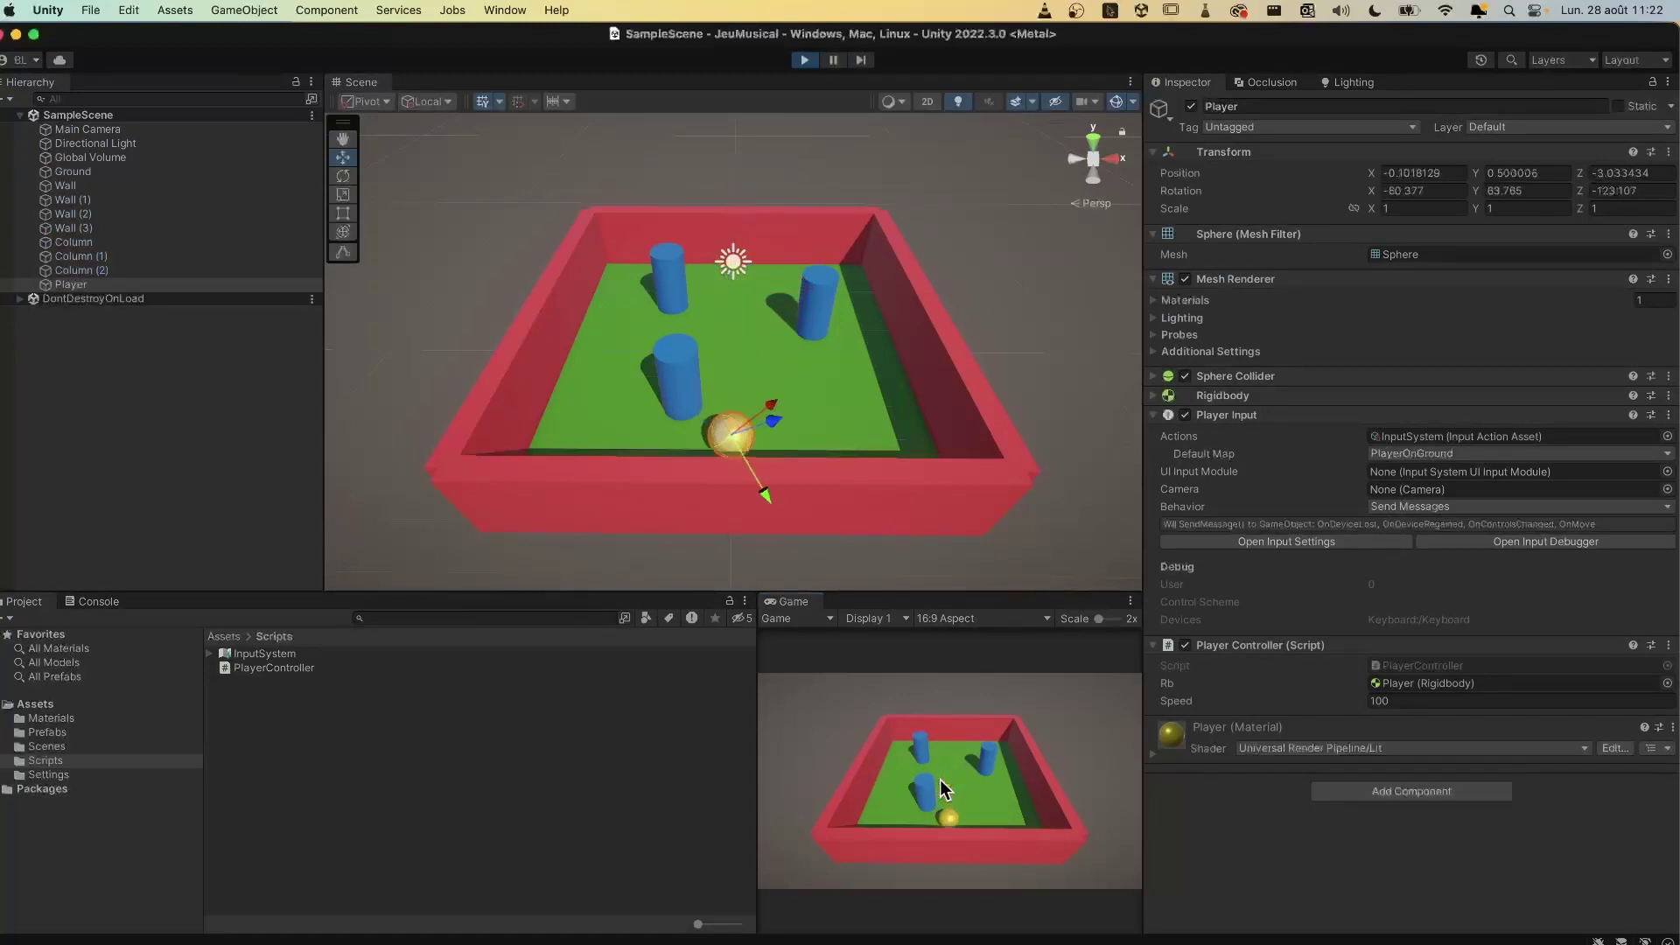
key(w)
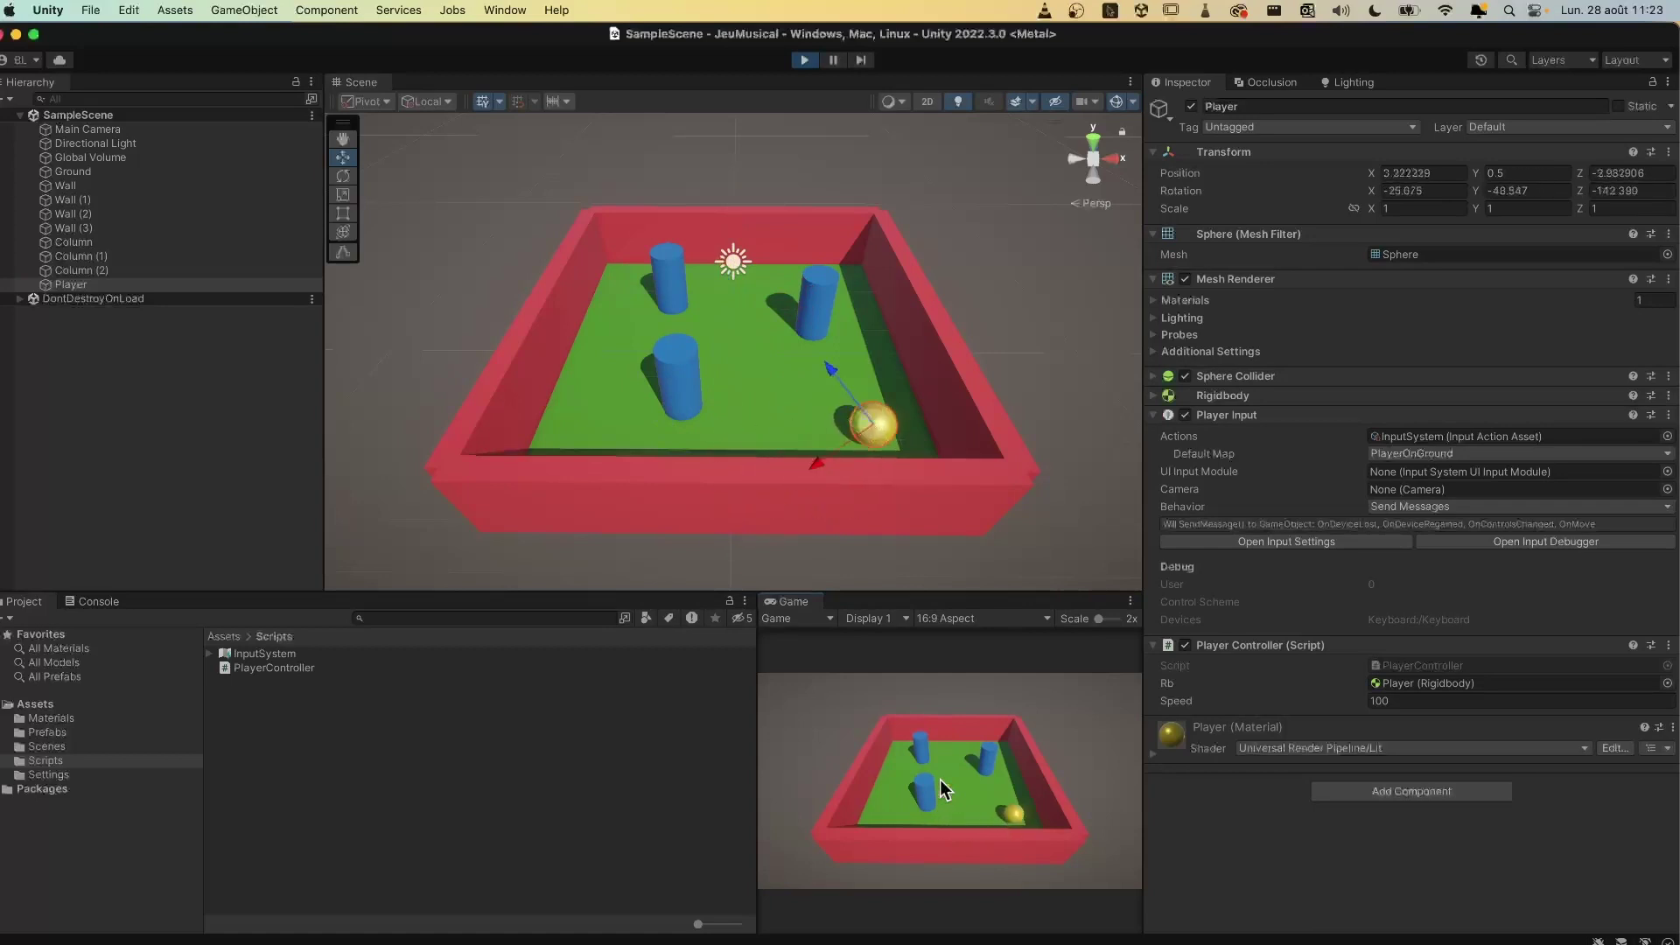
key(a)
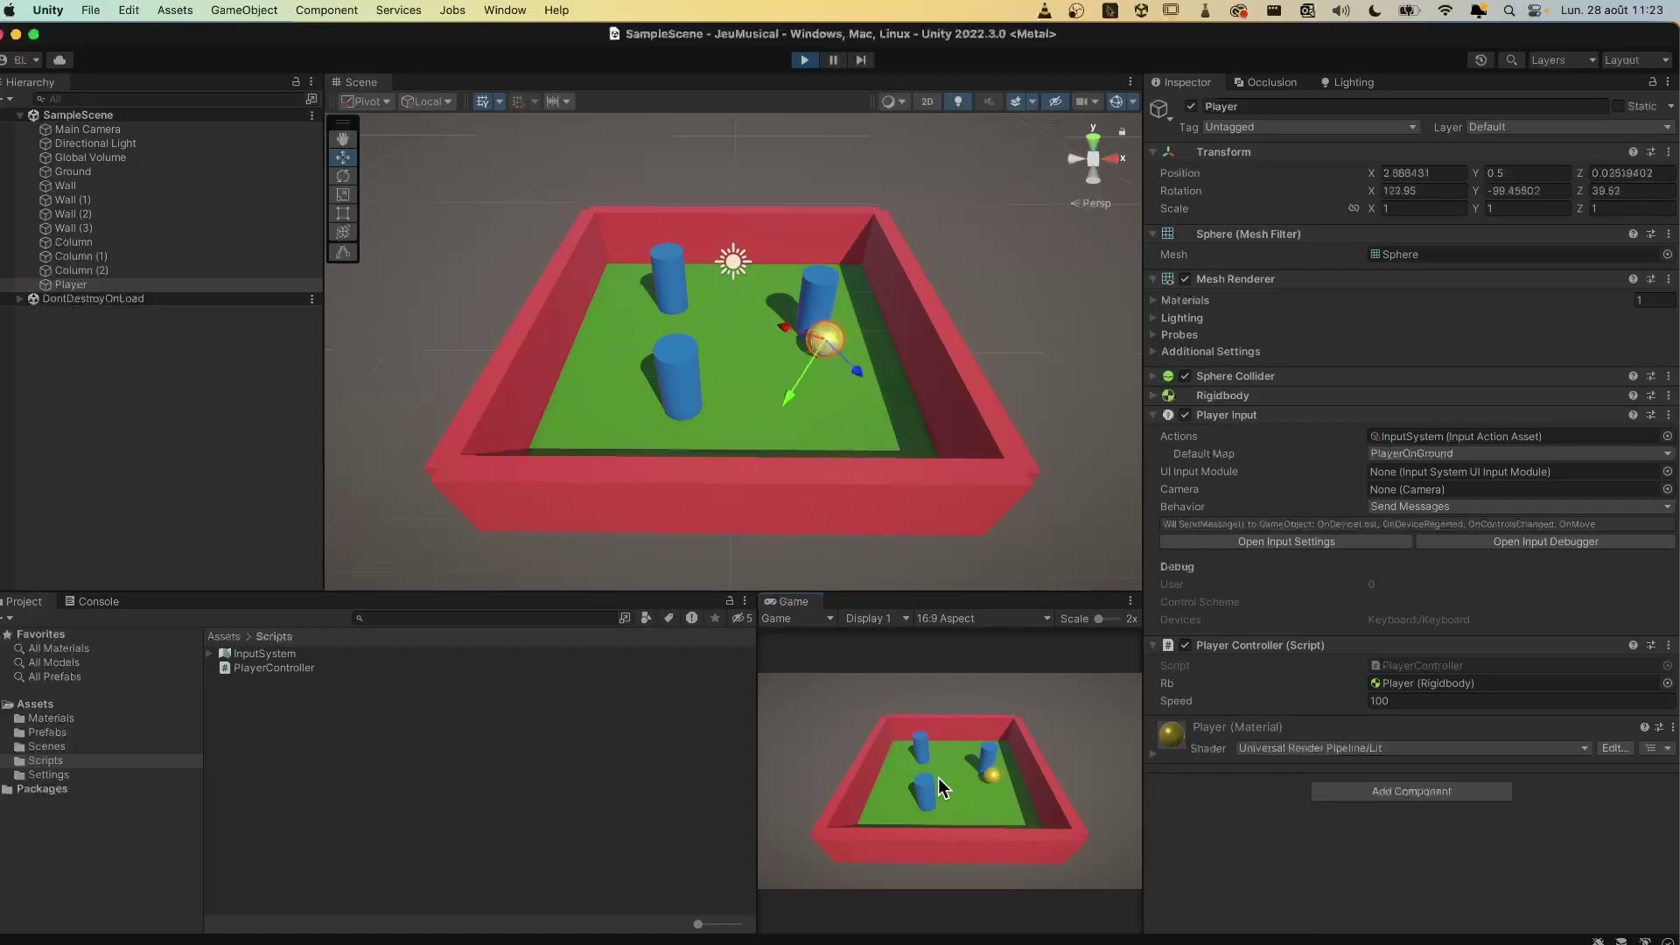
key(s)
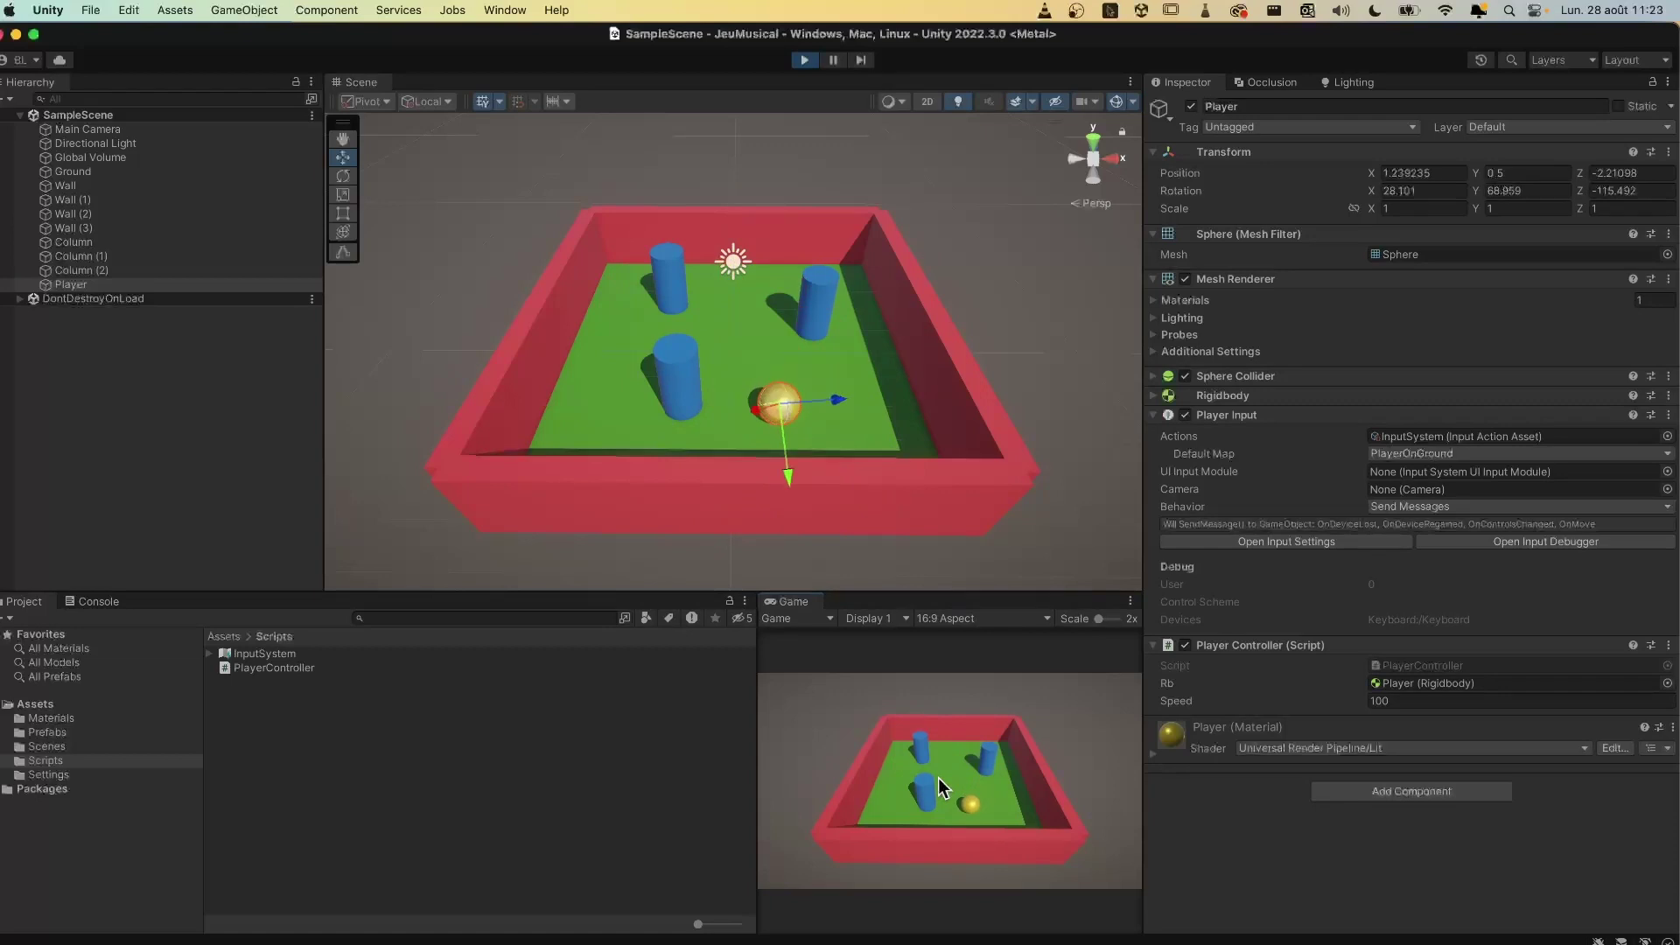
key(a)
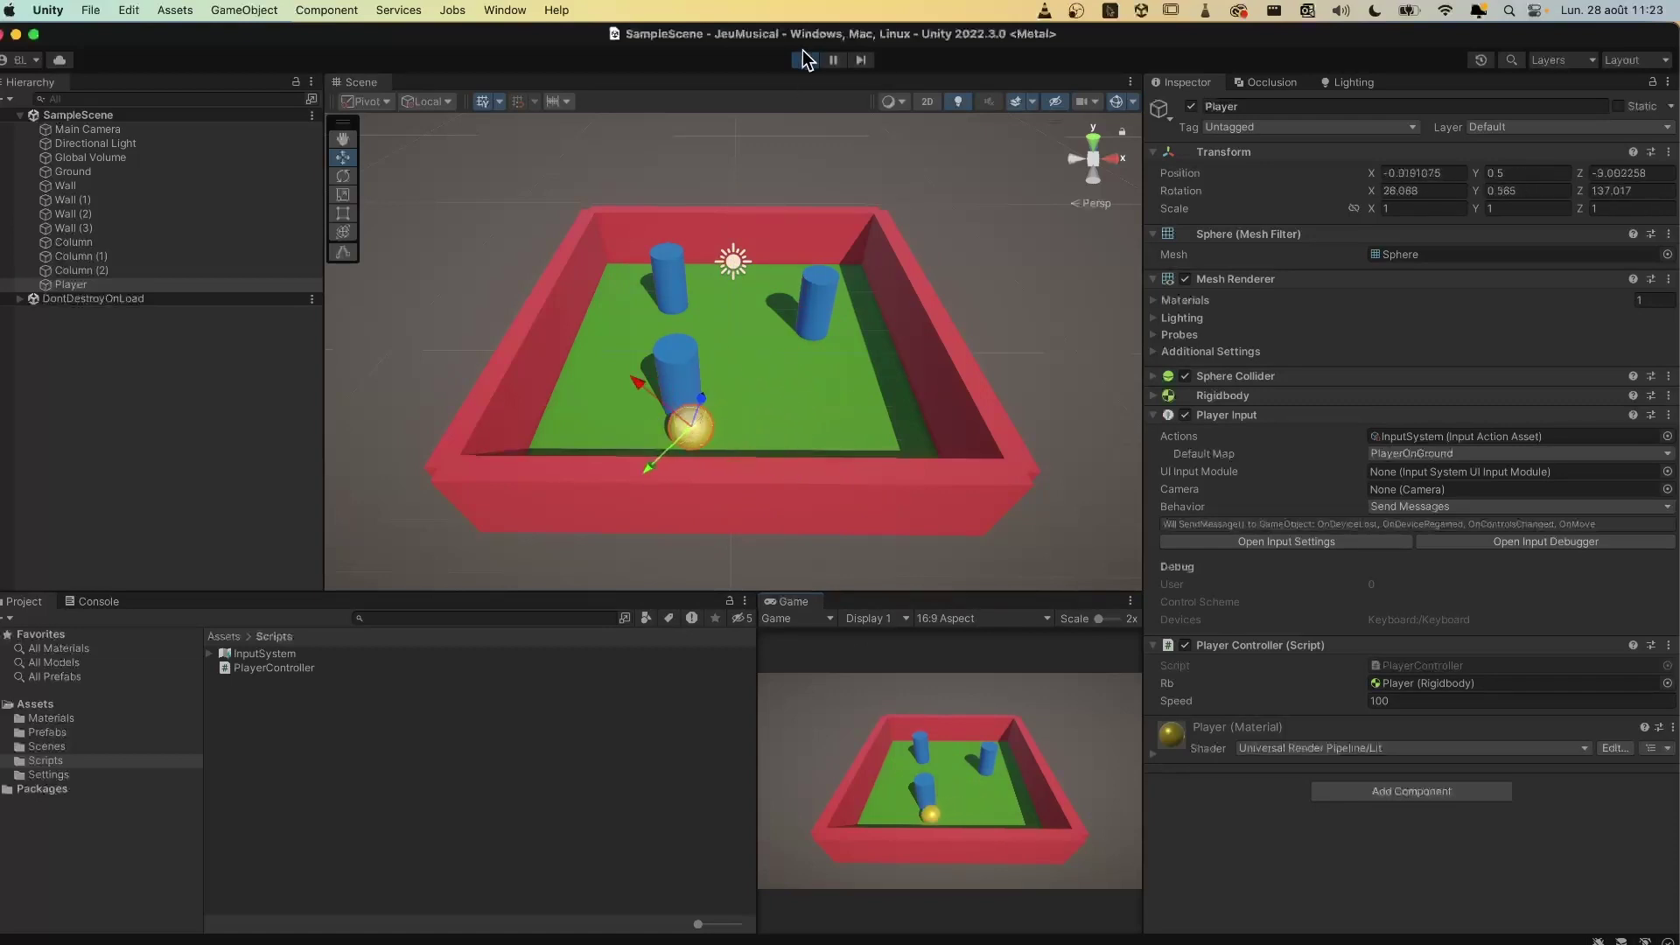
click(802, 58)
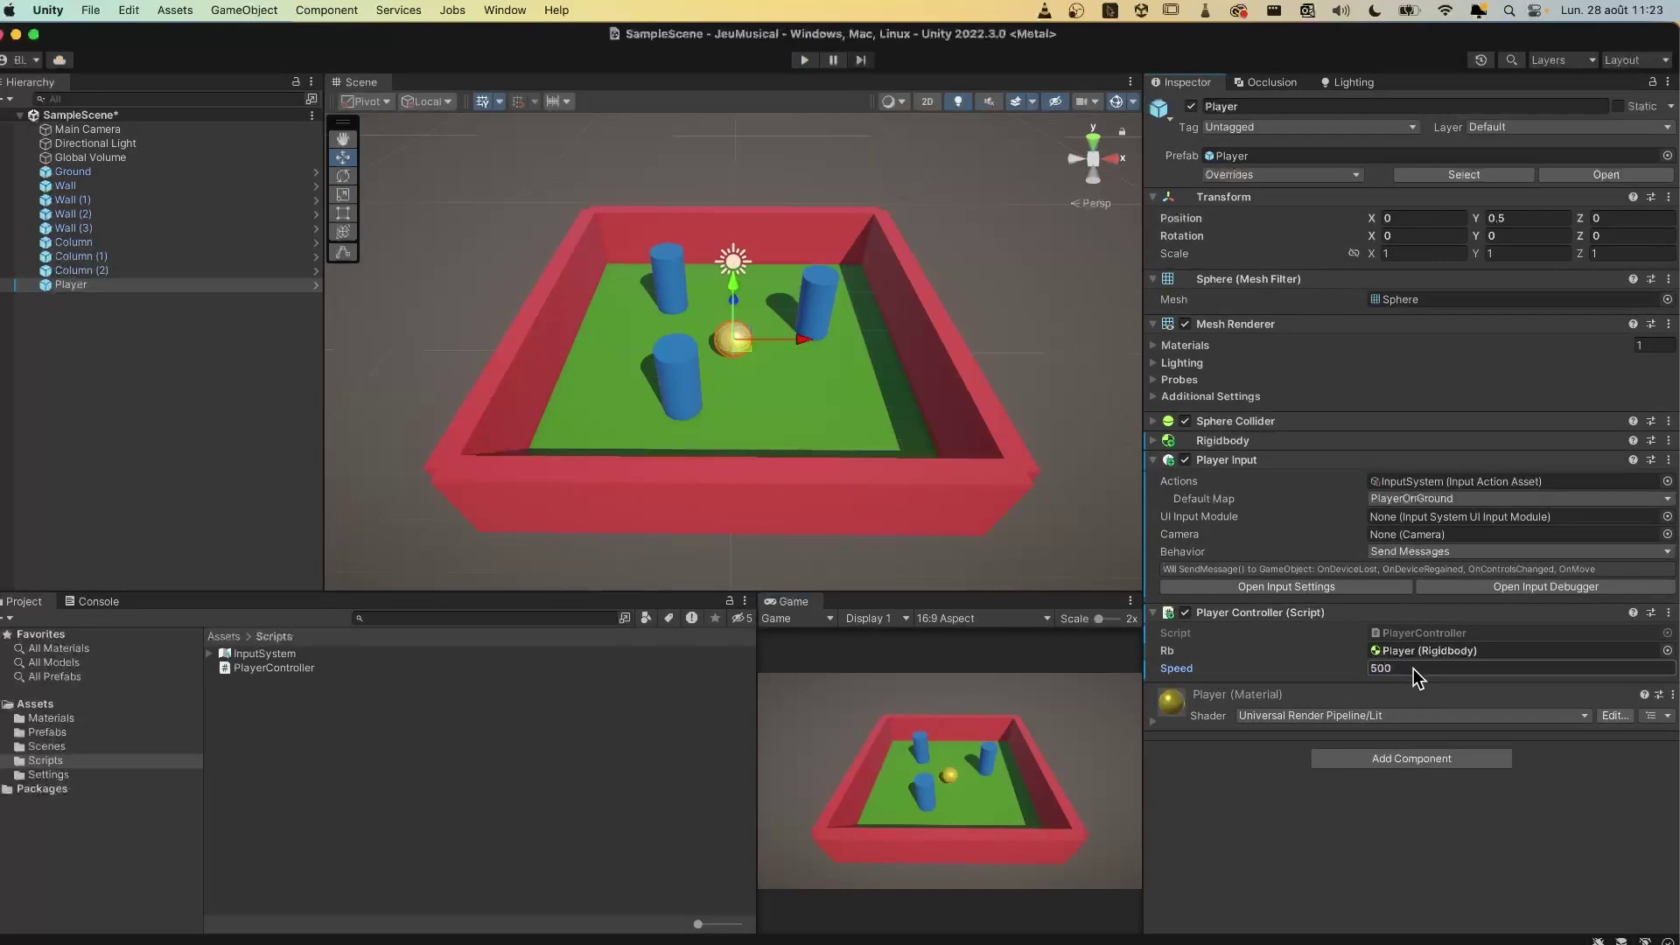
Step: Run a second Play-mode test steering the ball around, then stop it
click(798, 59)
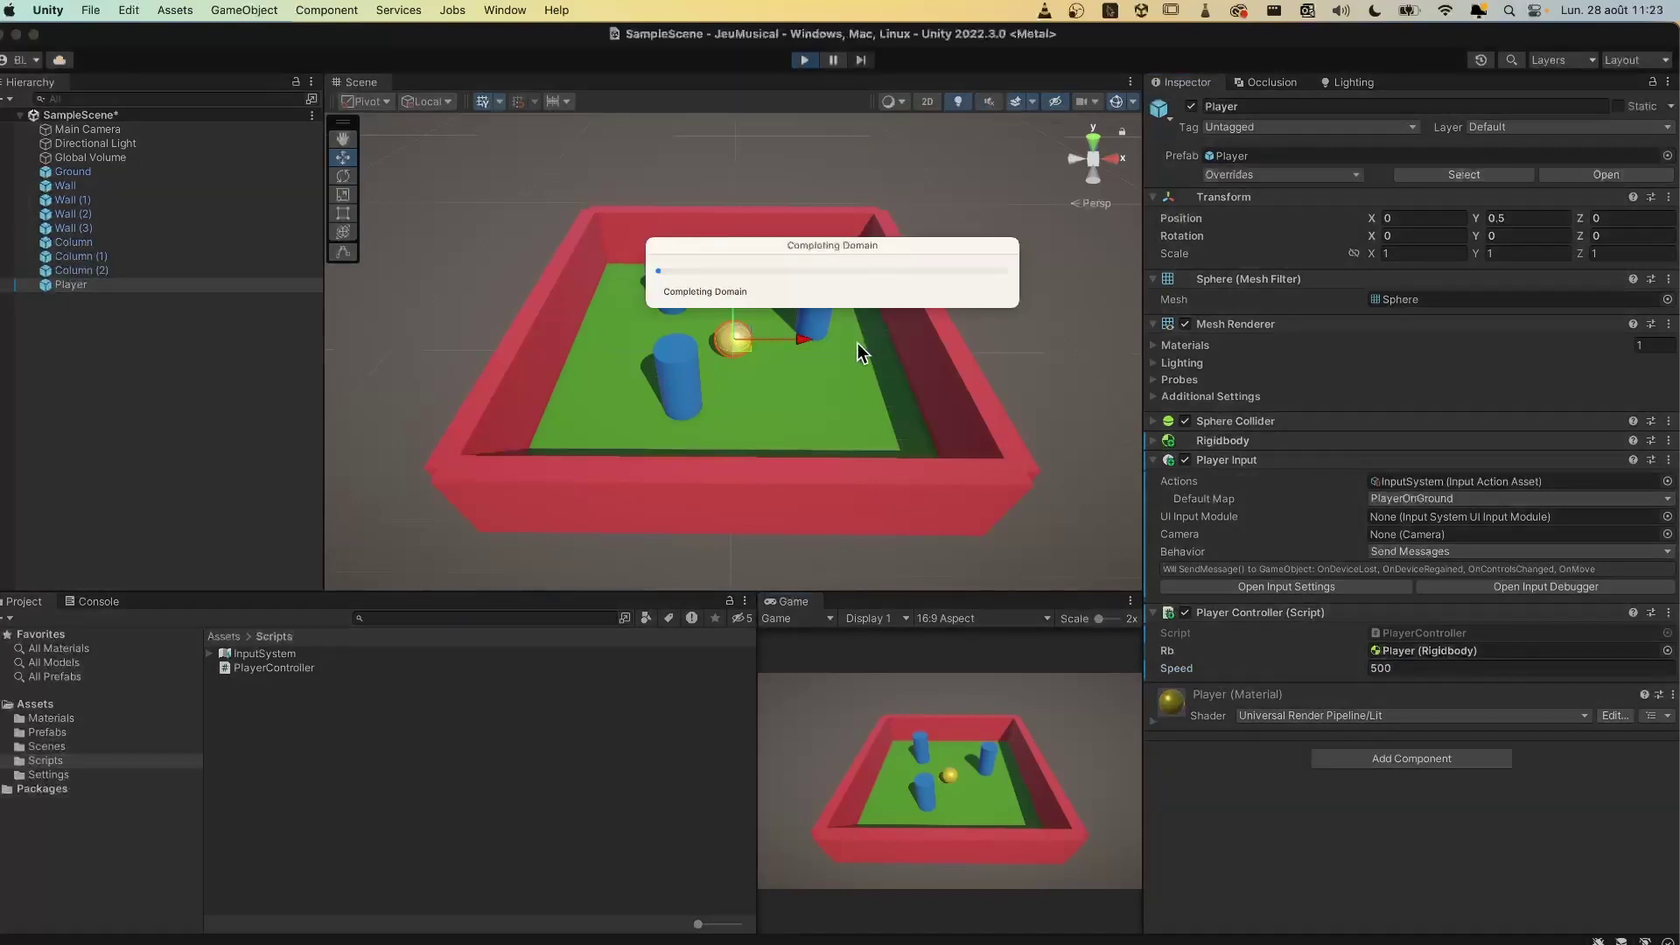
key(w)
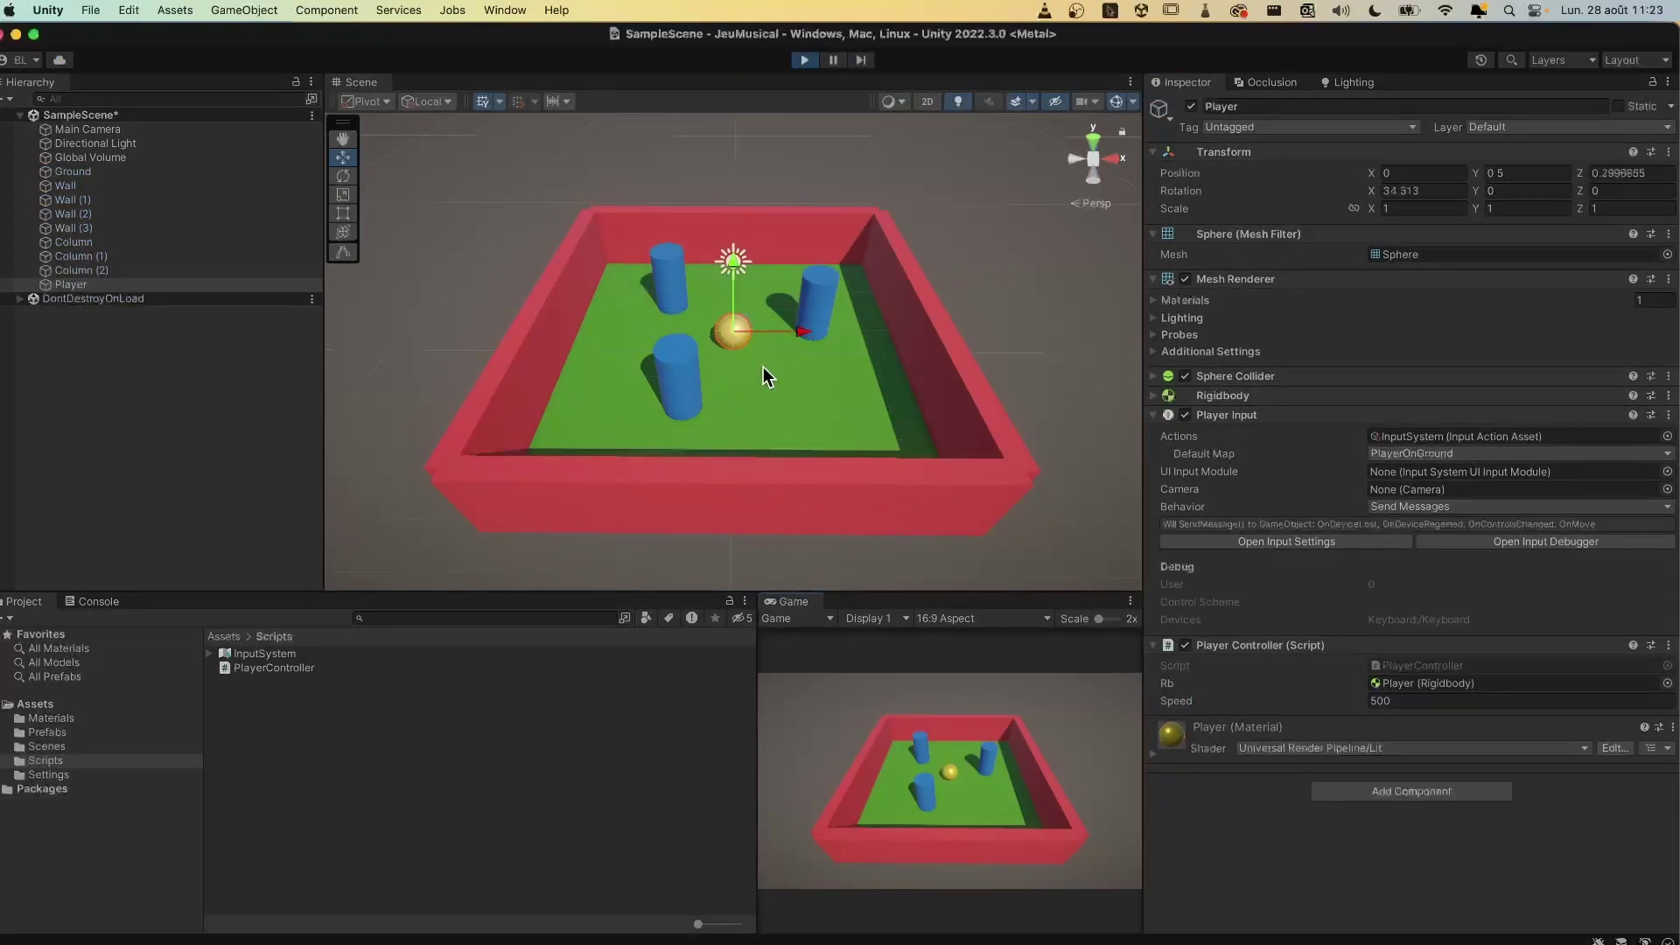
key(s)
key(d)
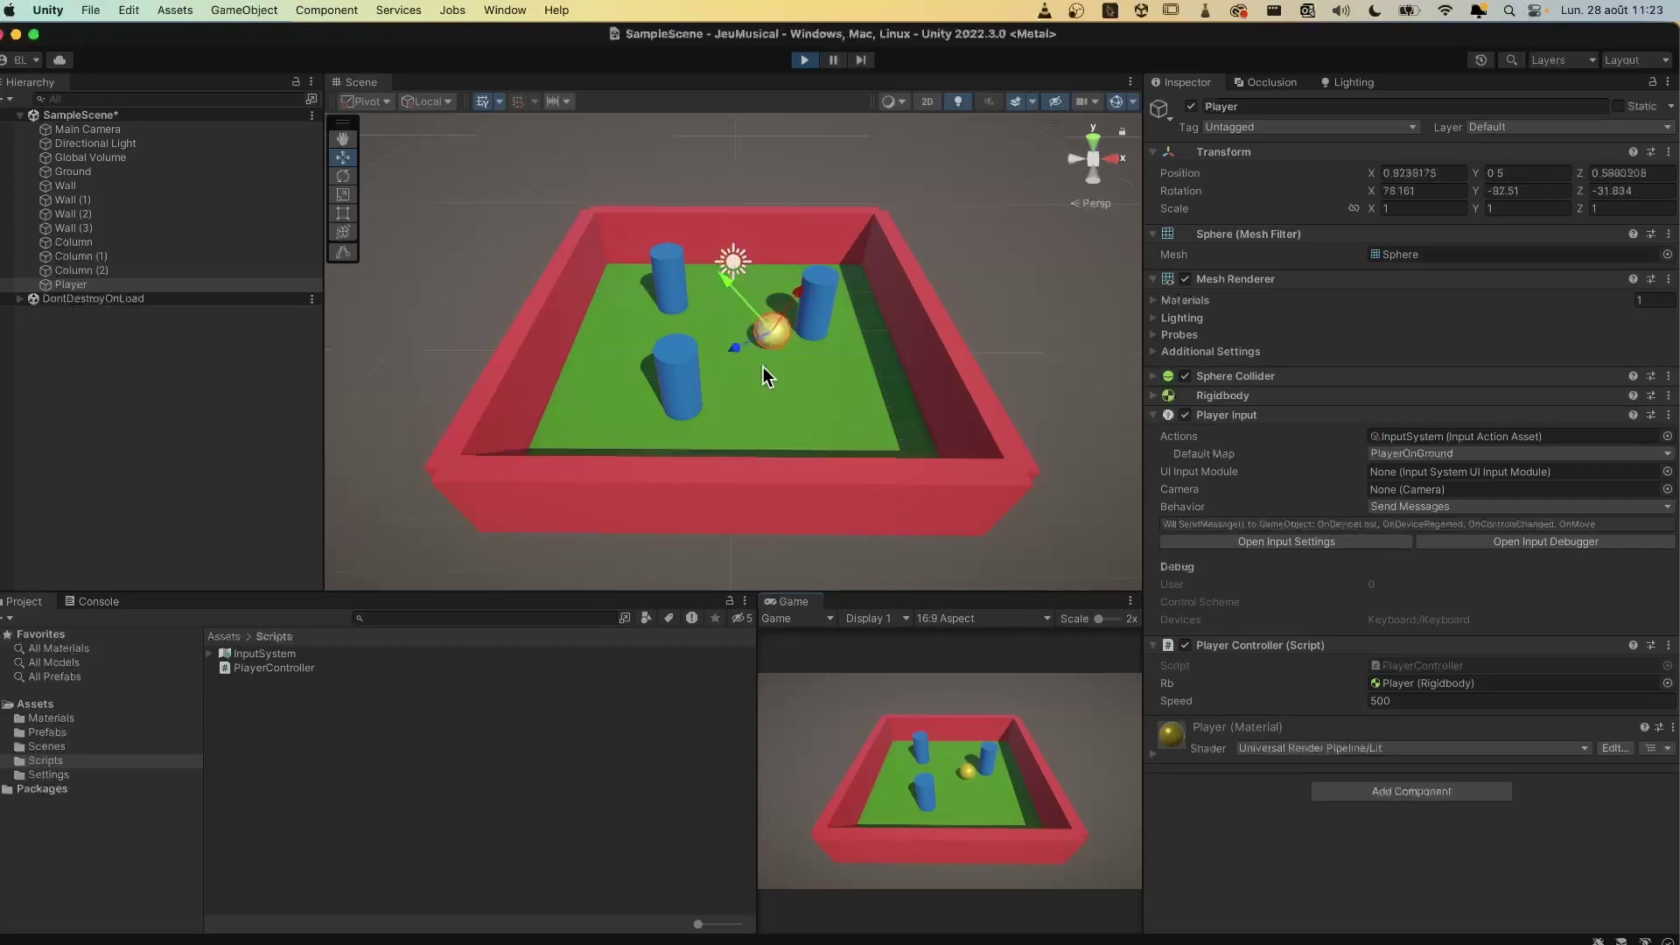
key(a)
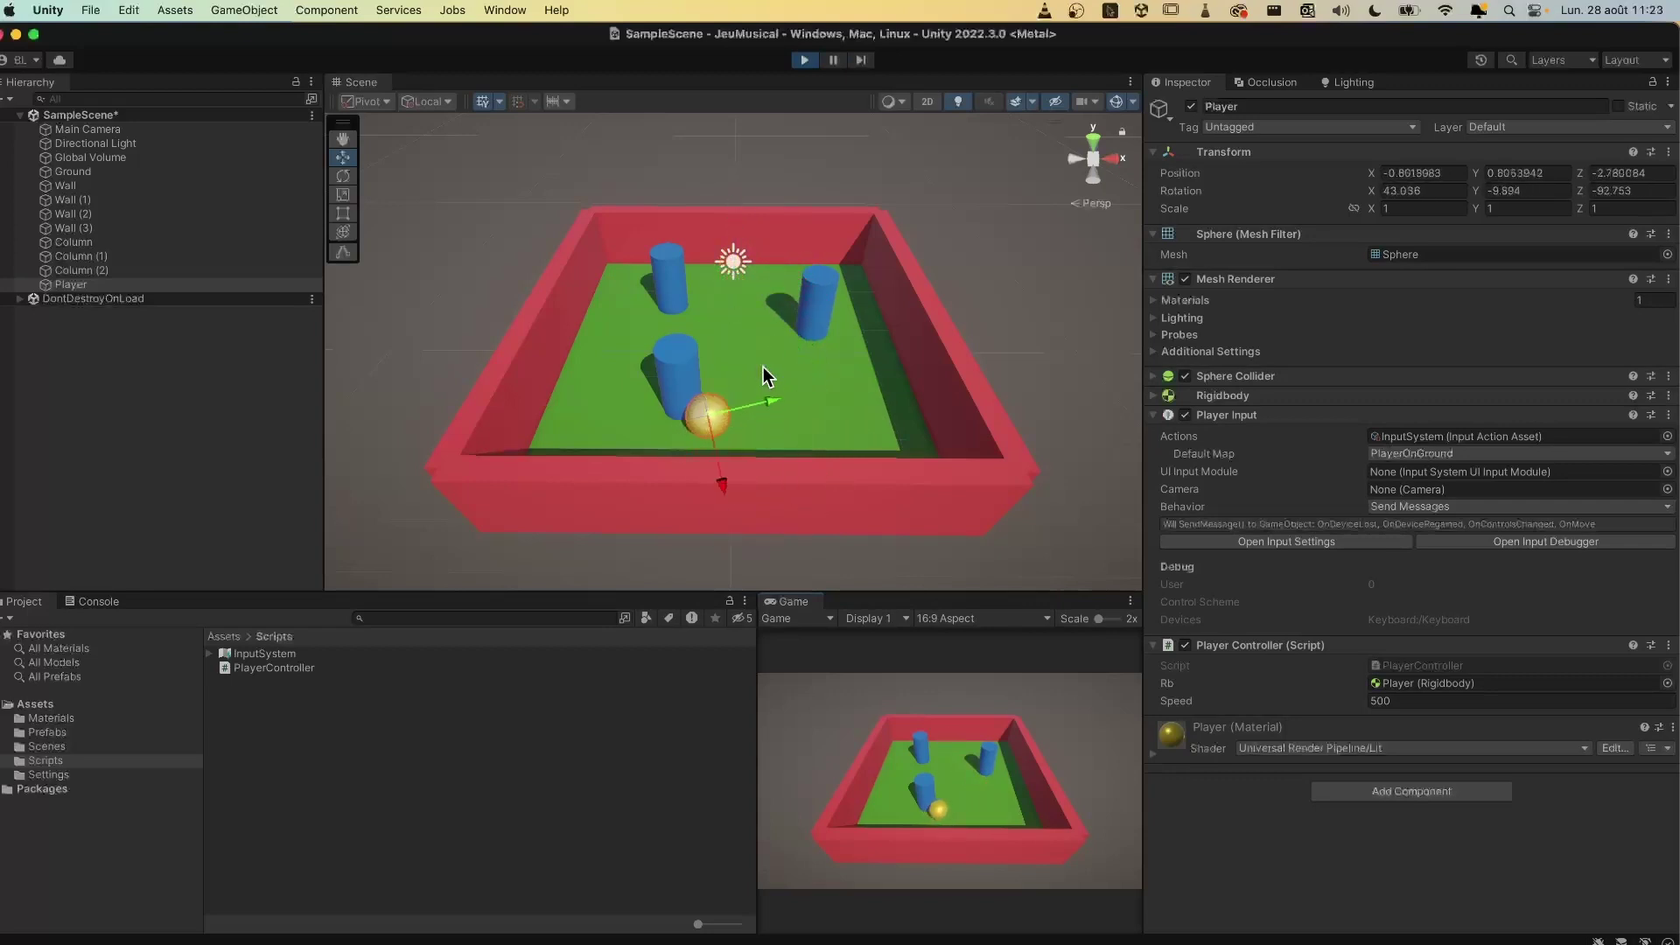
key(w)
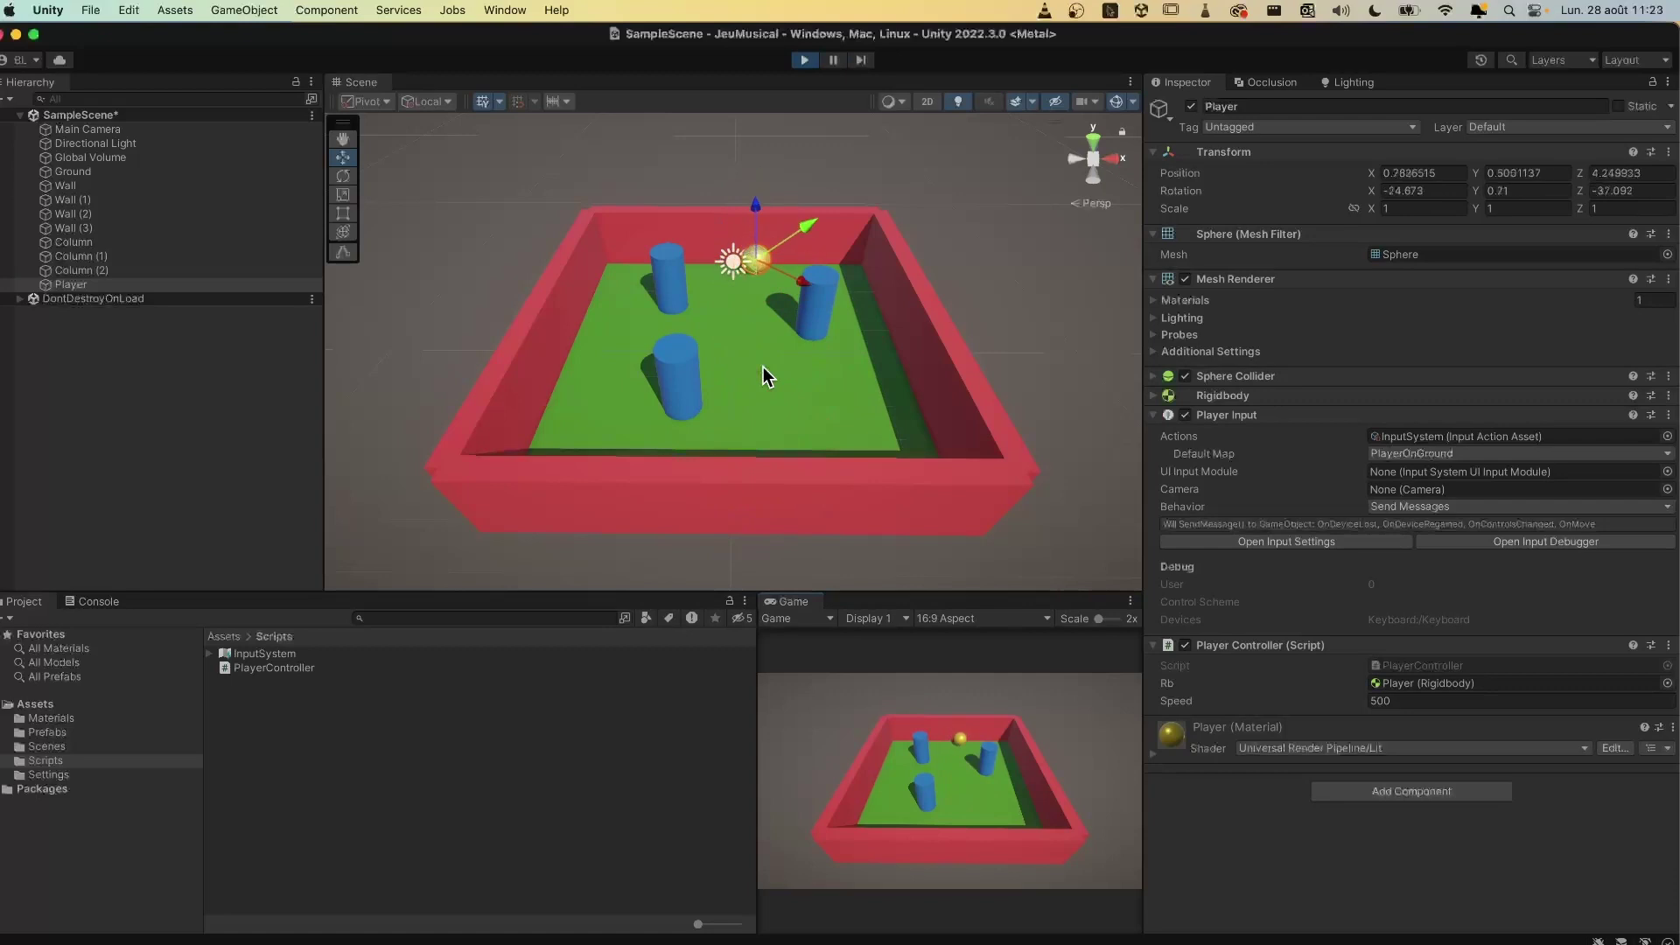
click(804, 60)
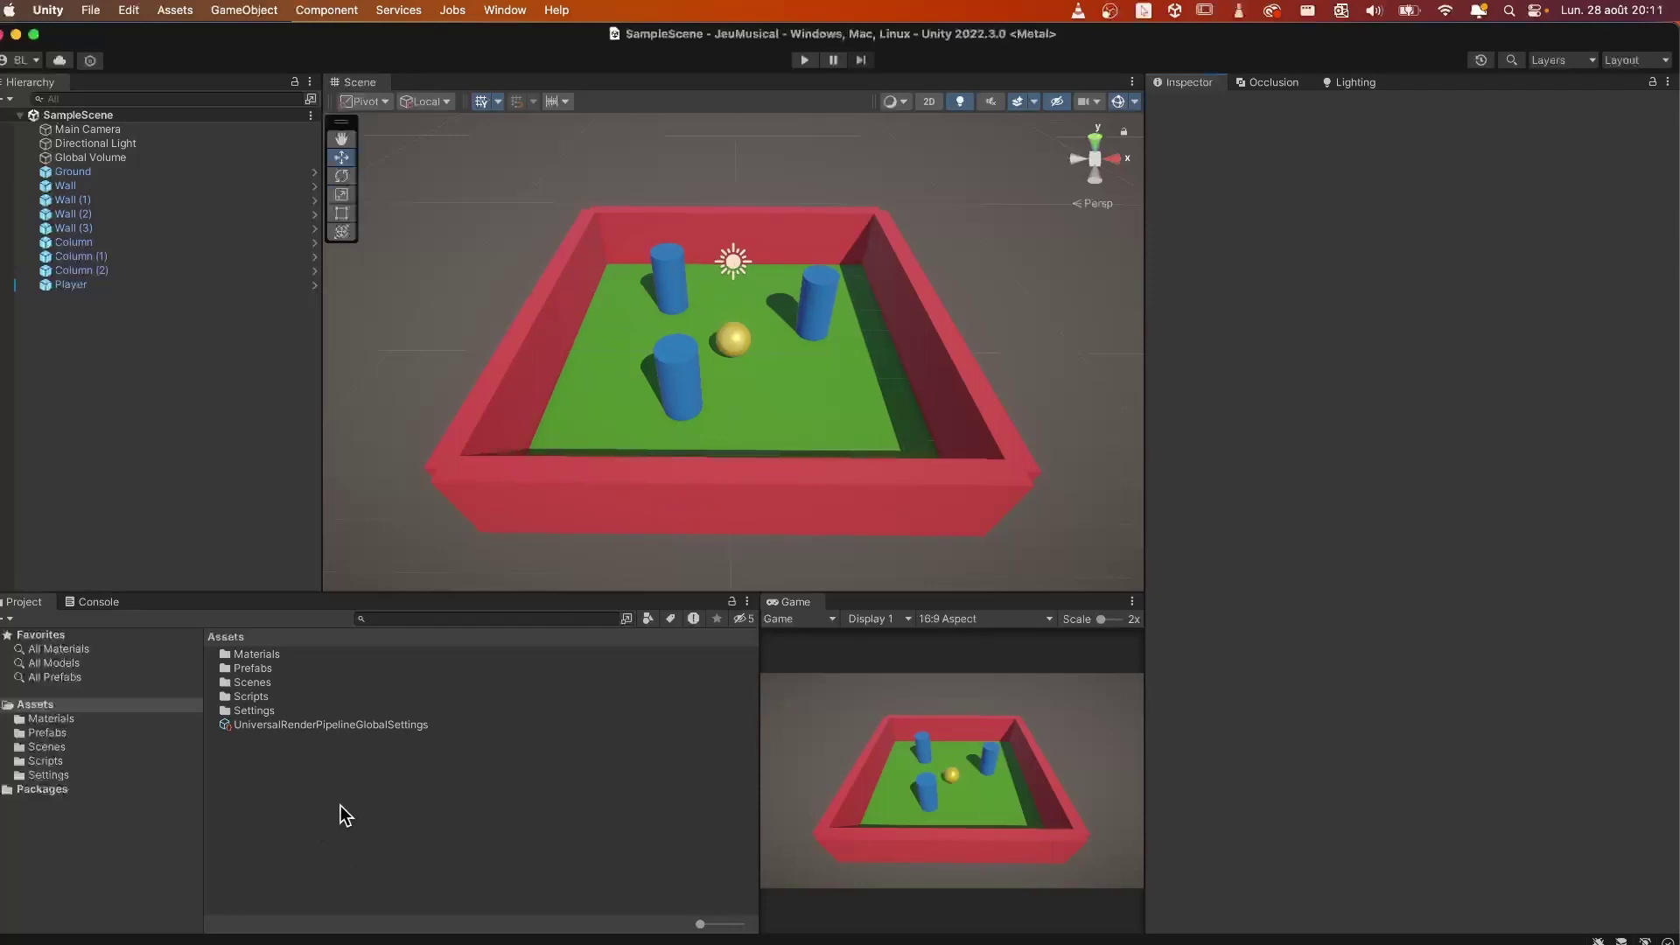
Step: Create an Audios folder in Assets and import sound files son1 to son7 into it
right_click(320, 774)
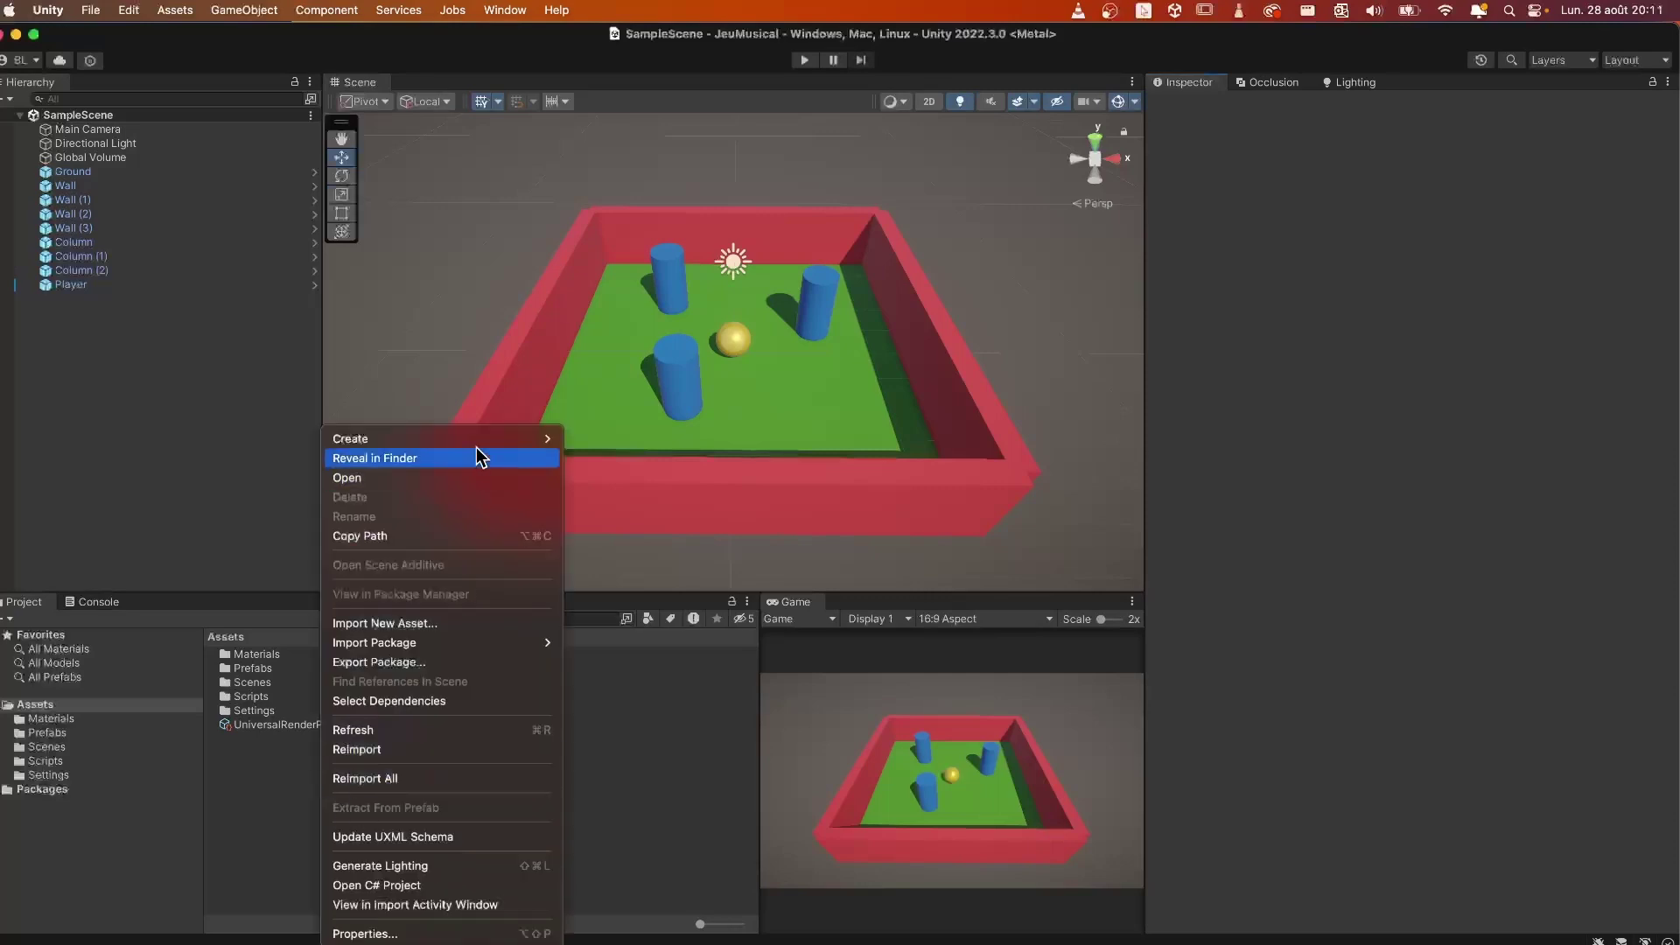
mouse_move(476, 439)
click(736, 19)
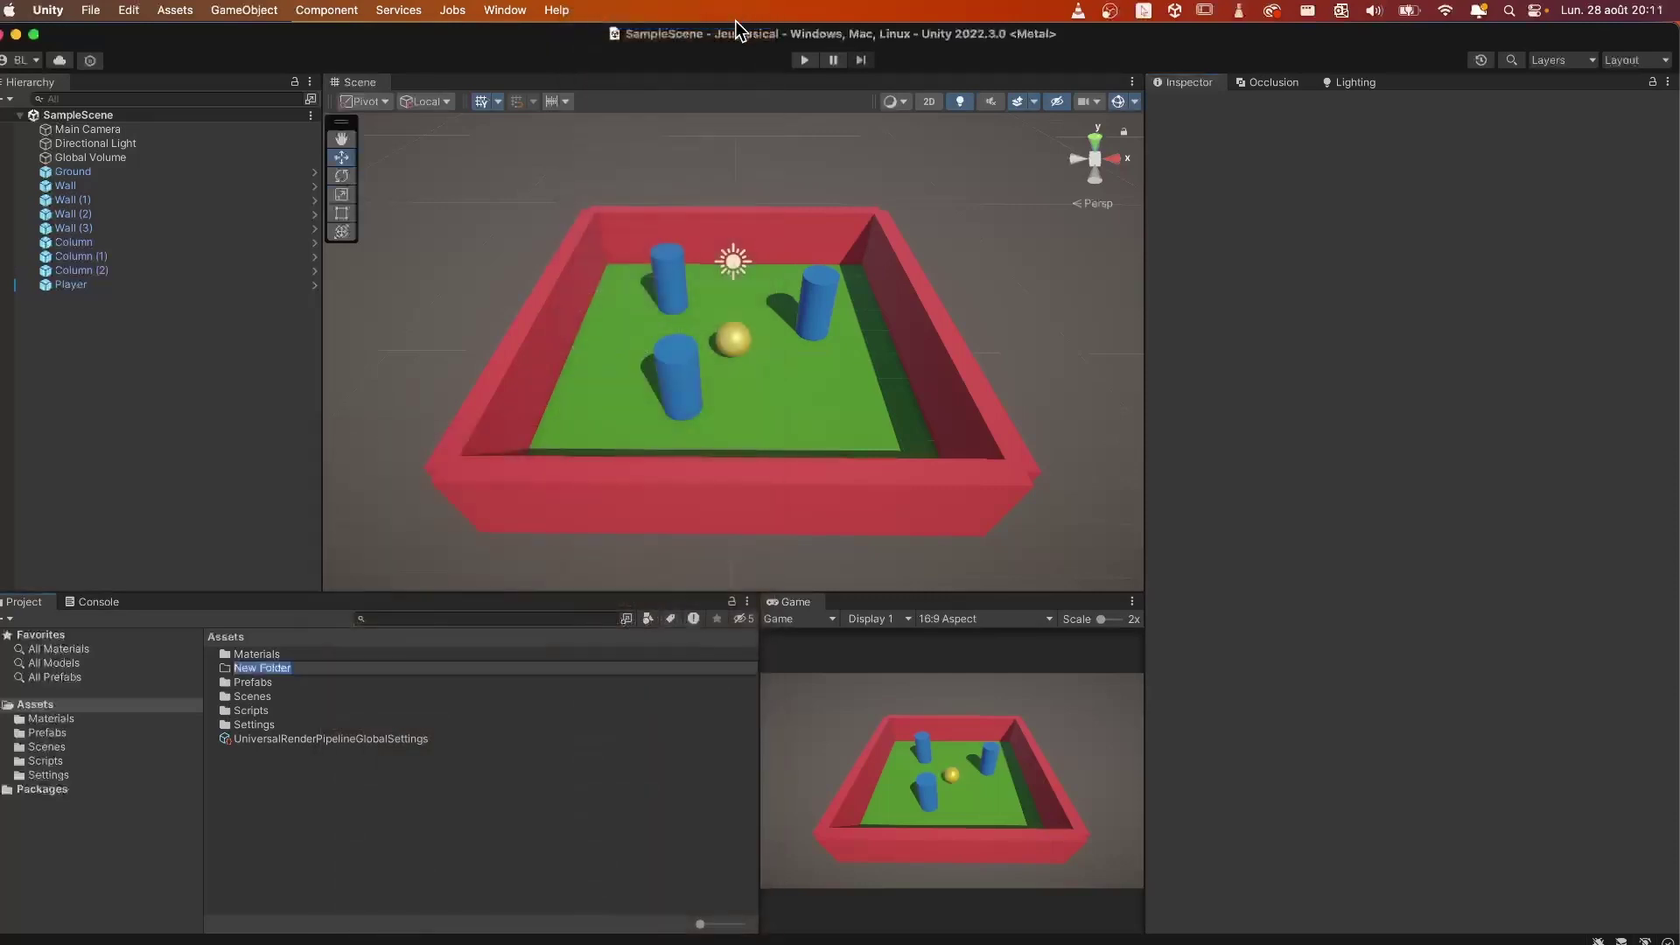
text(Audios)
key(Return)
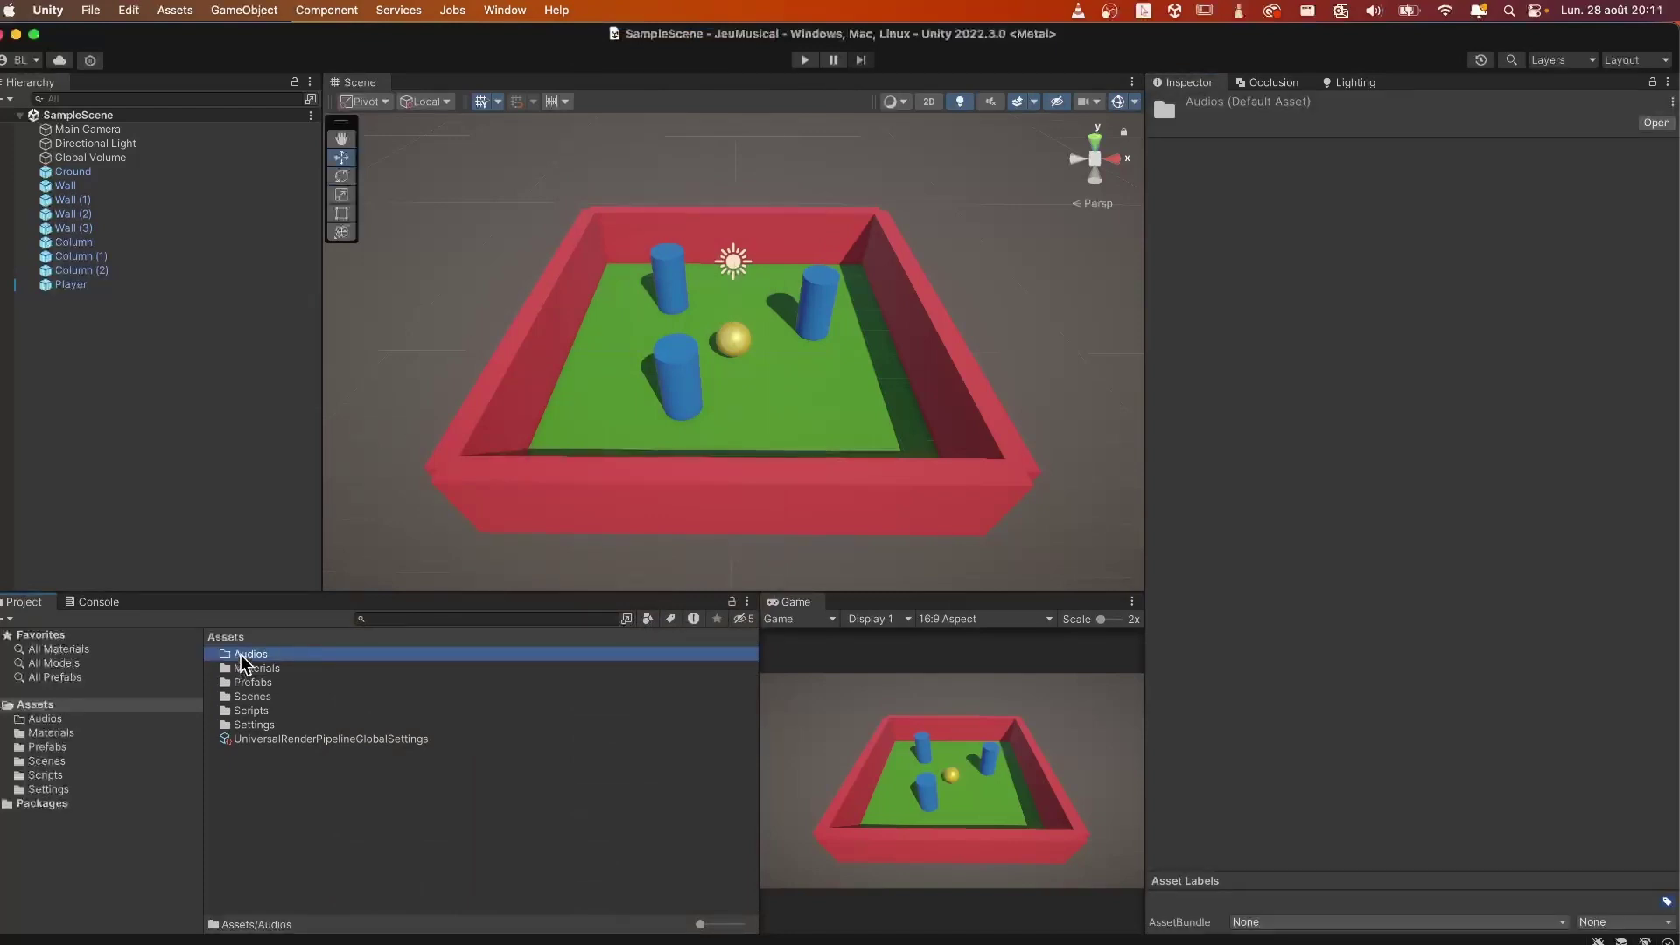
double_click(240, 655)
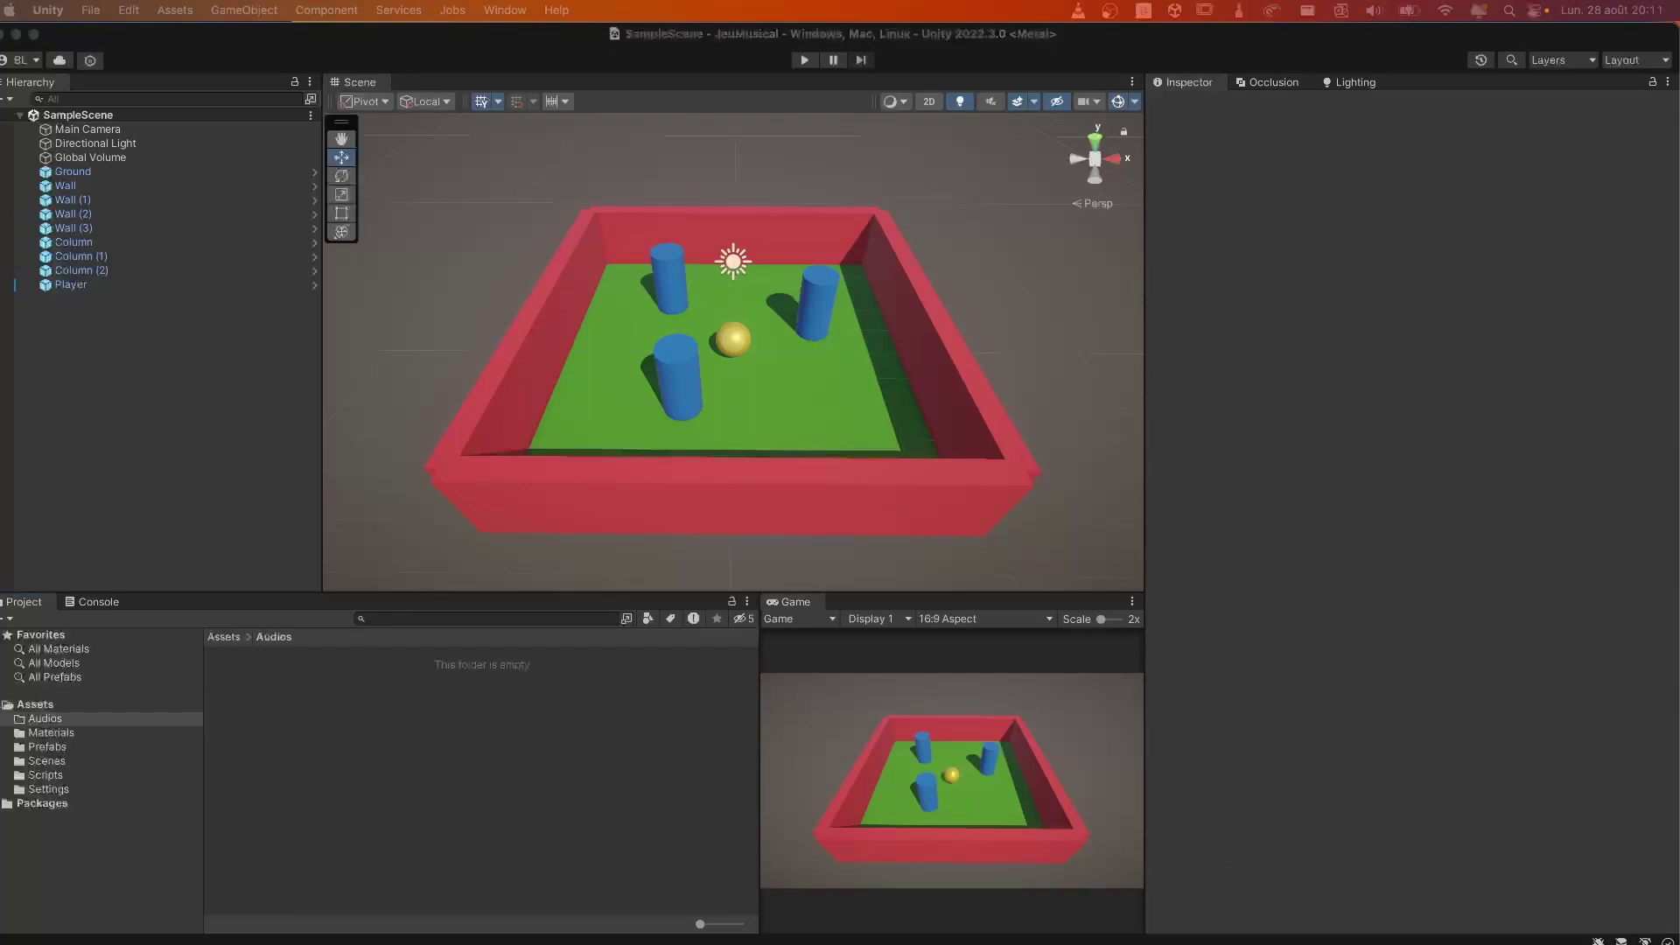
click(361, 711)
drag(66, 764, 271, 763)
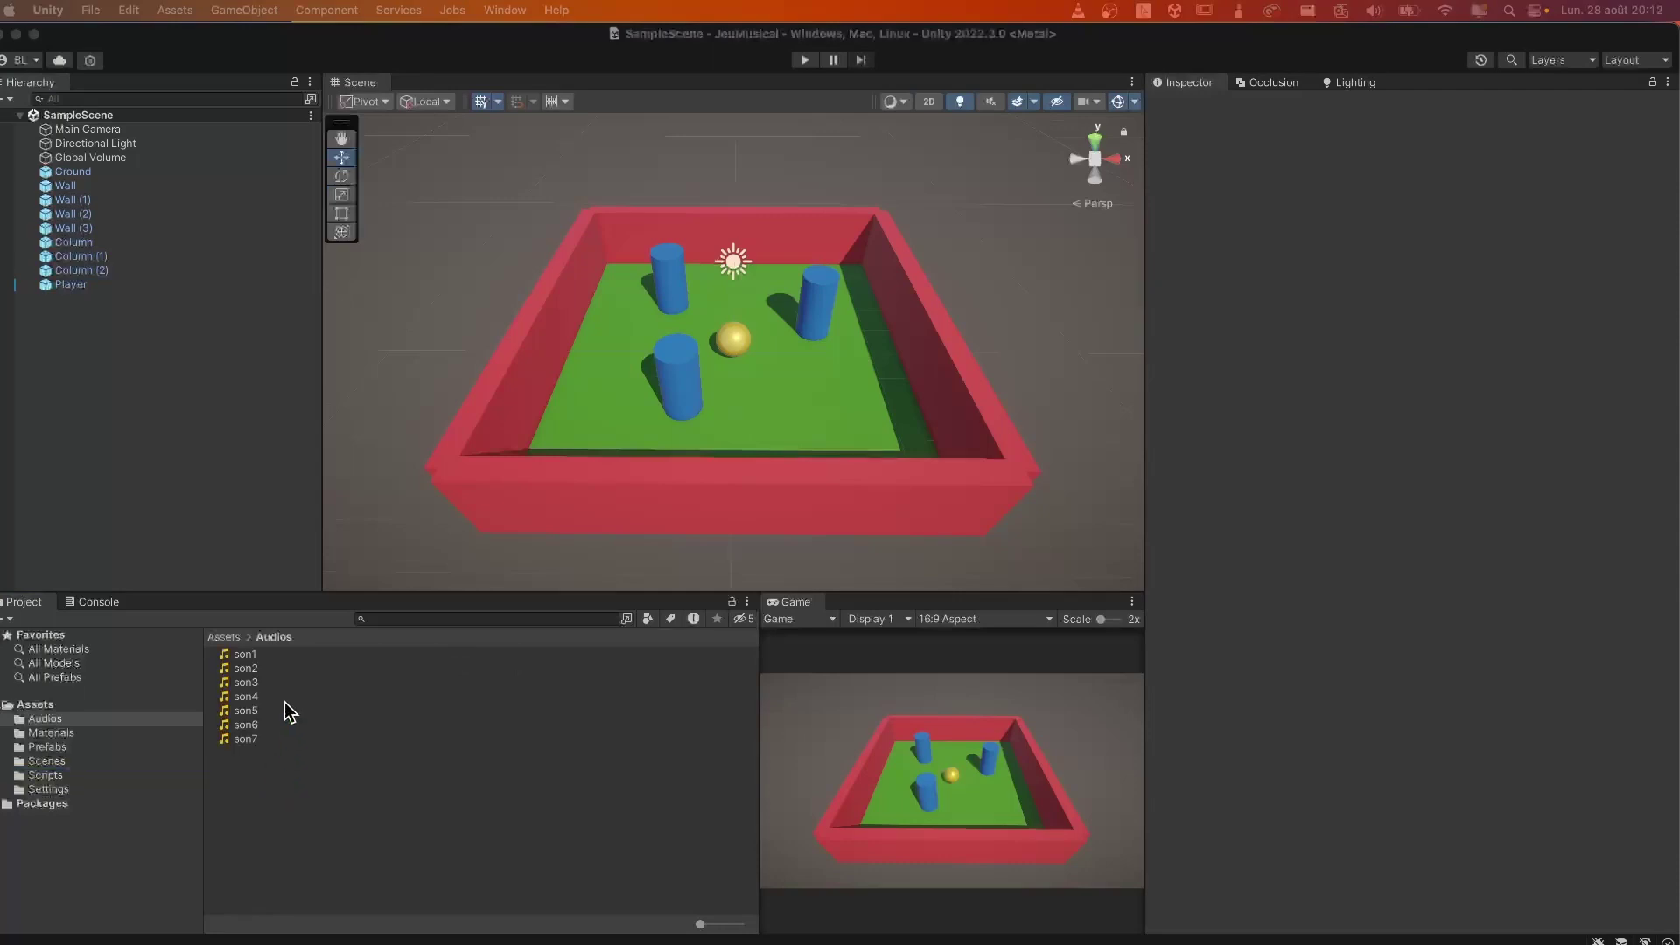
Step: Preview the son1 and son6 clips in the Inspector
click(290, 653)
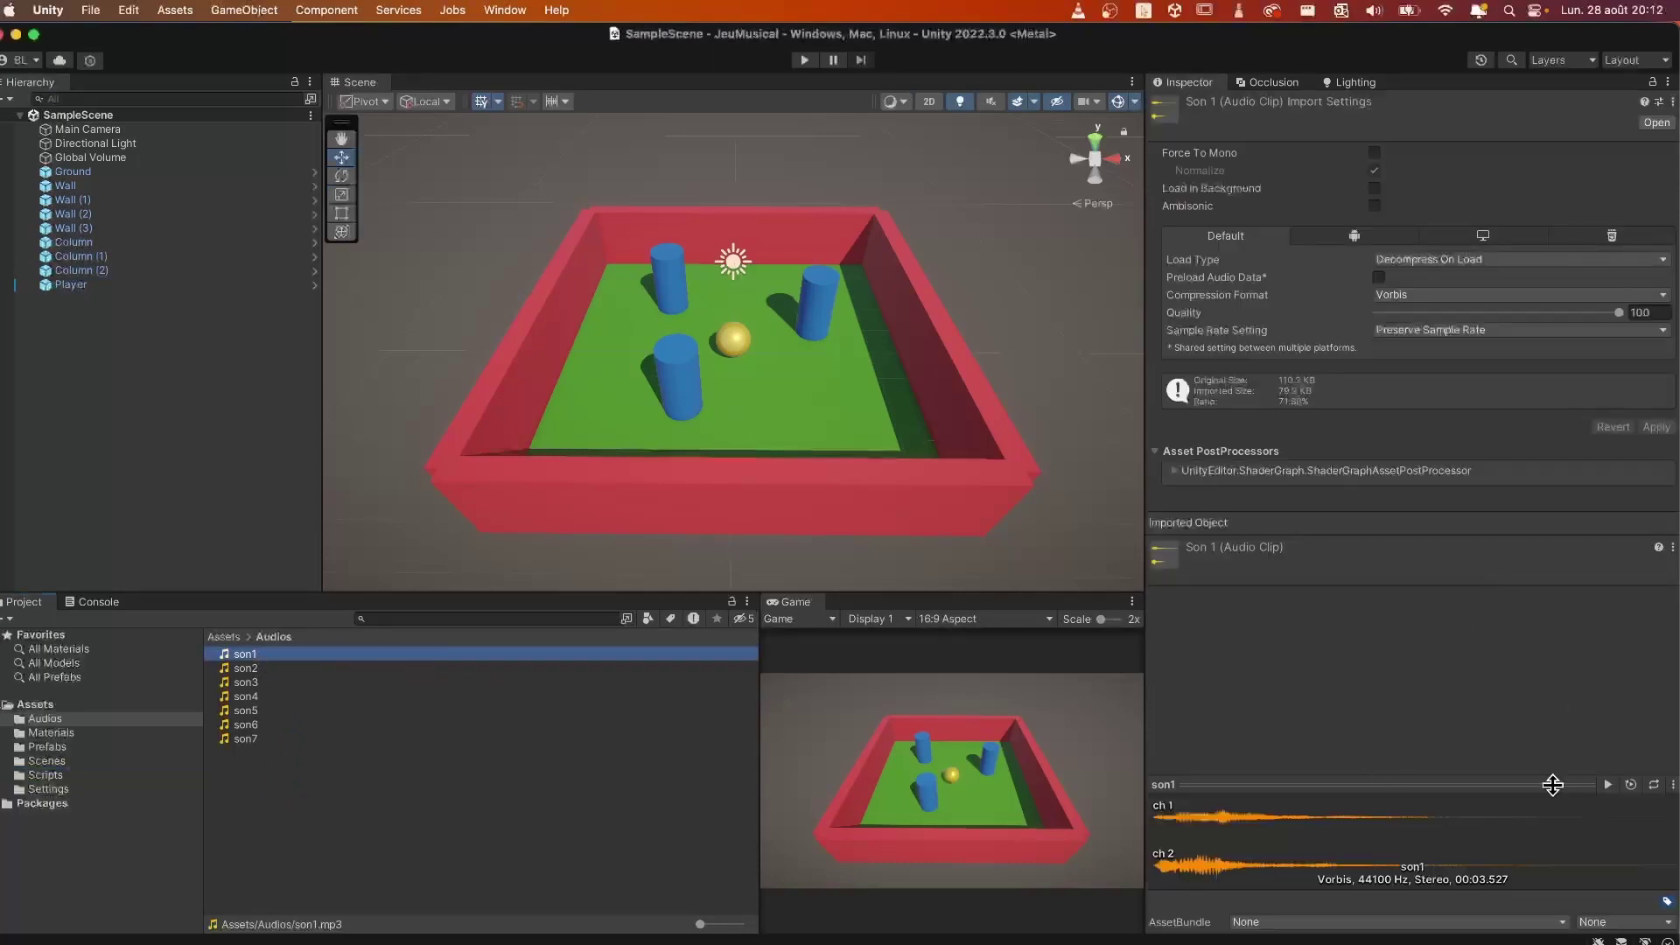
click(1607, 785)
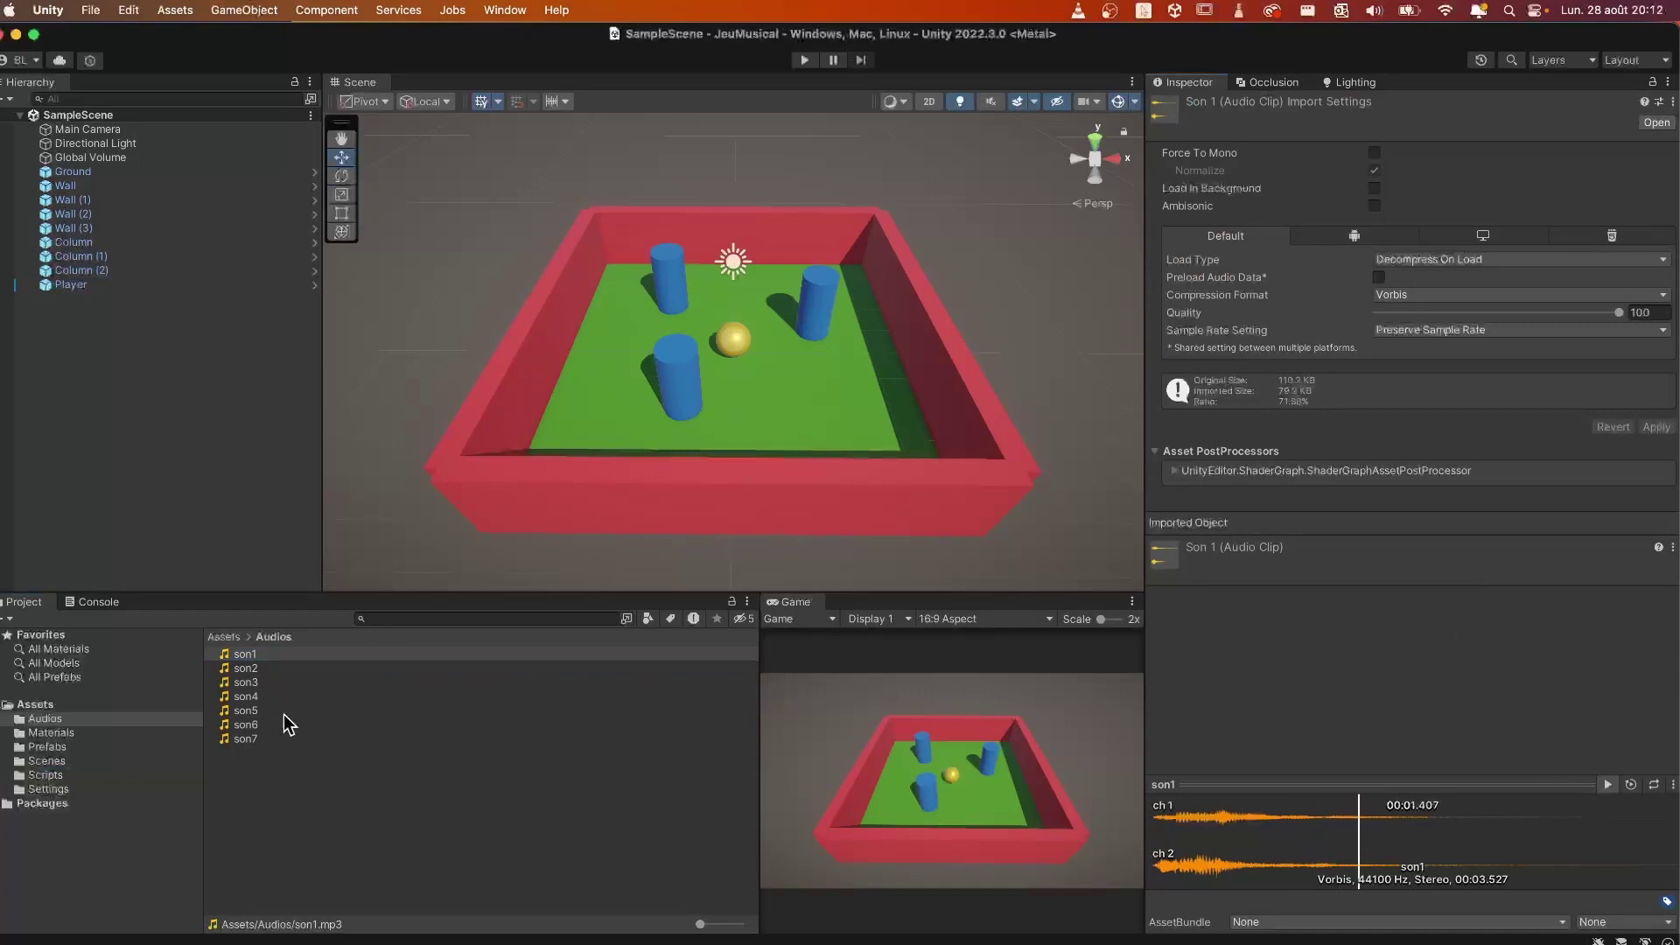
click(289, 724)
click(1610, 786)
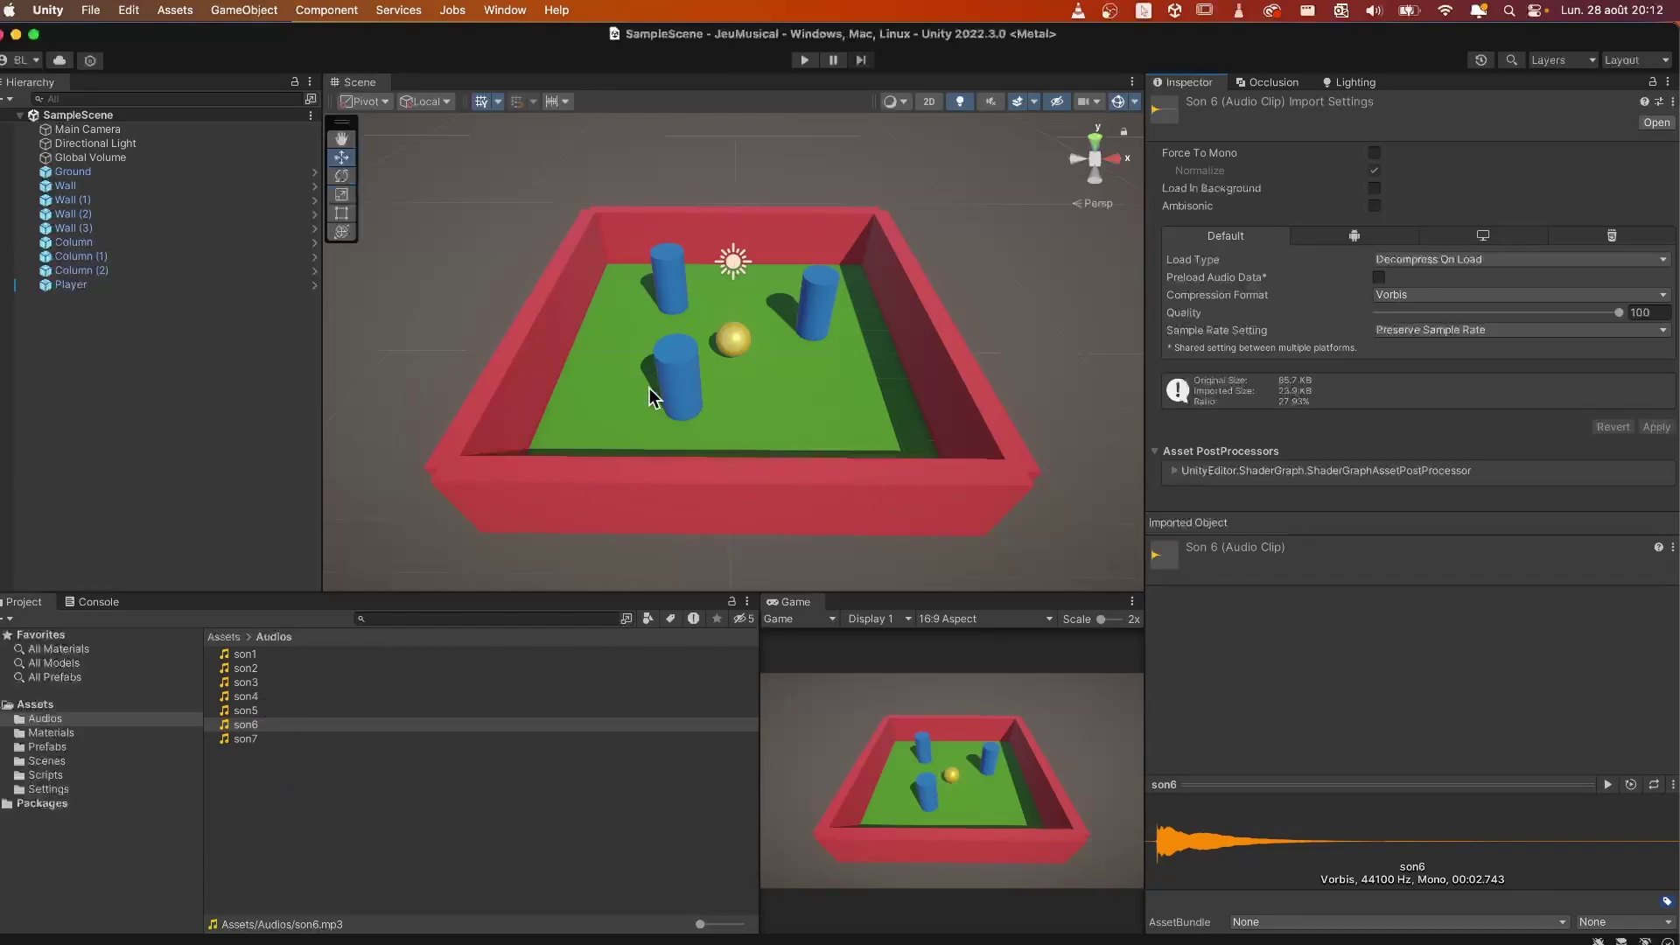
click(514, 392)
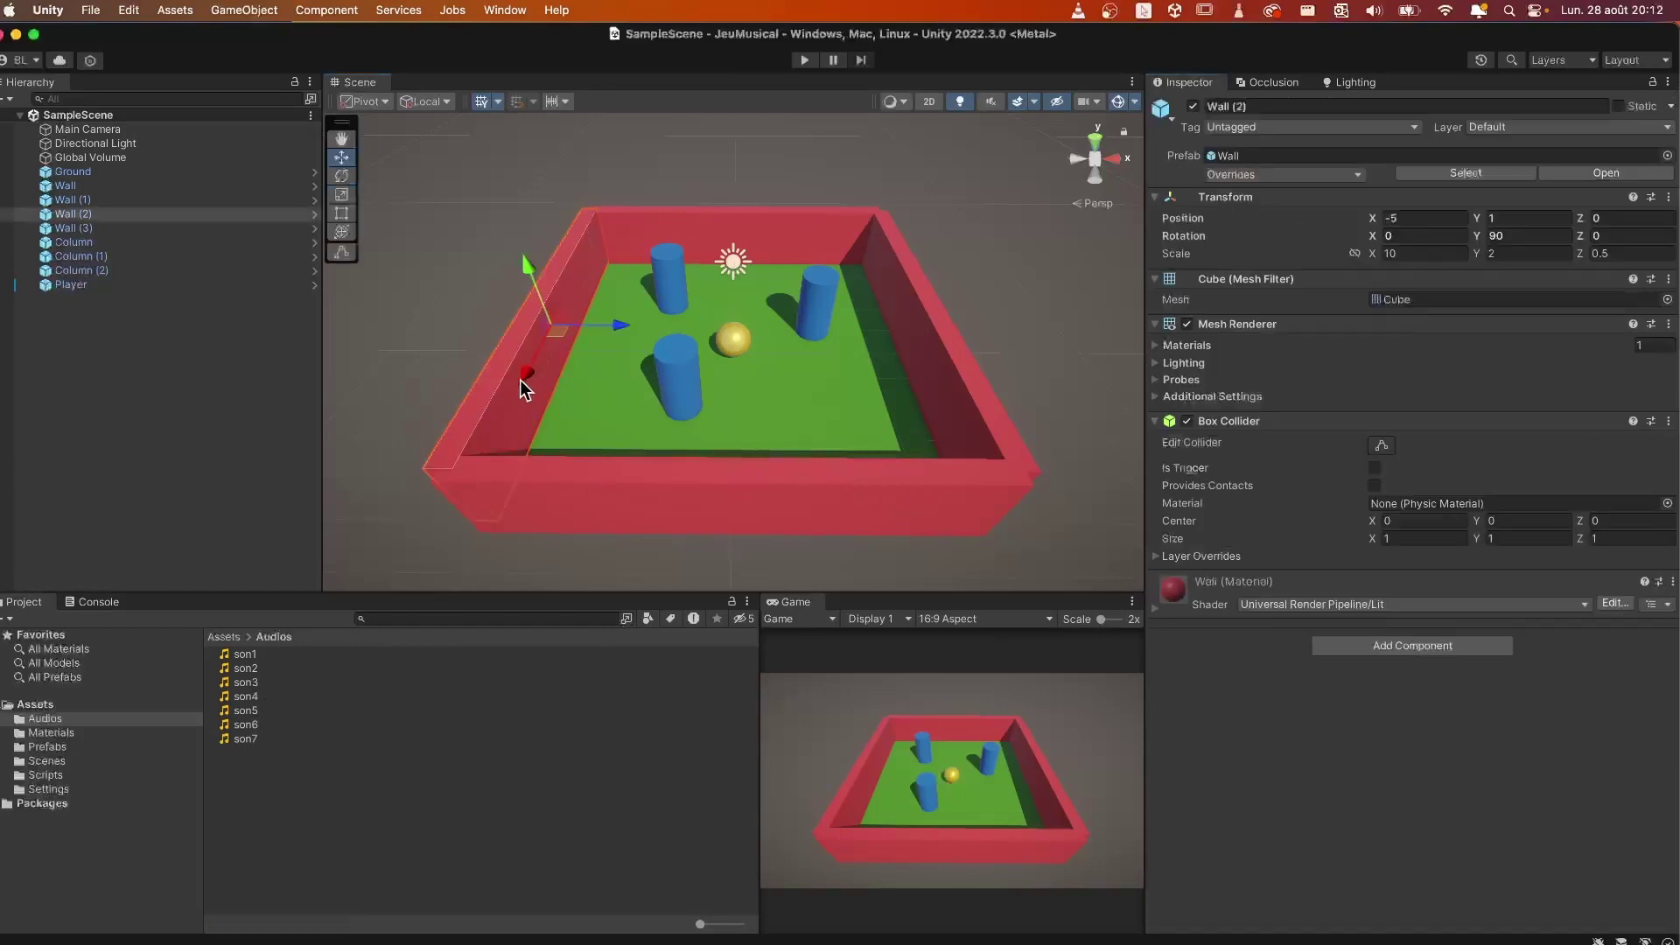
Step: Add an Audio Source to the Wall prefab using clip son1 with Play On Awake off
click(126, 186)
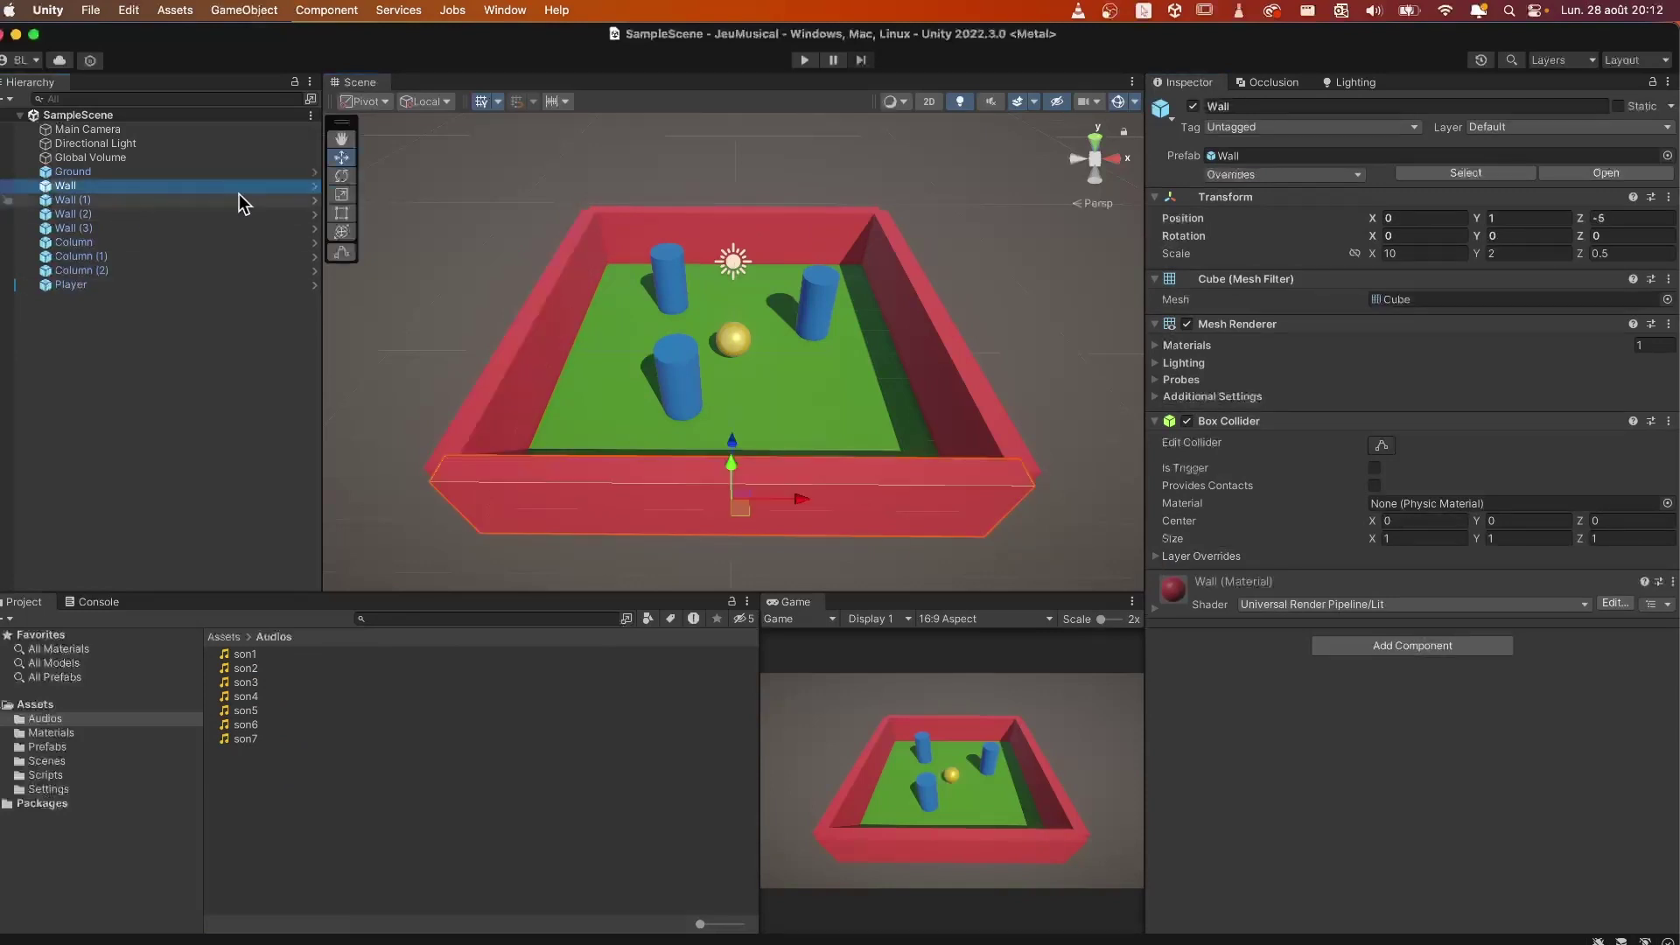
click(314, 187)
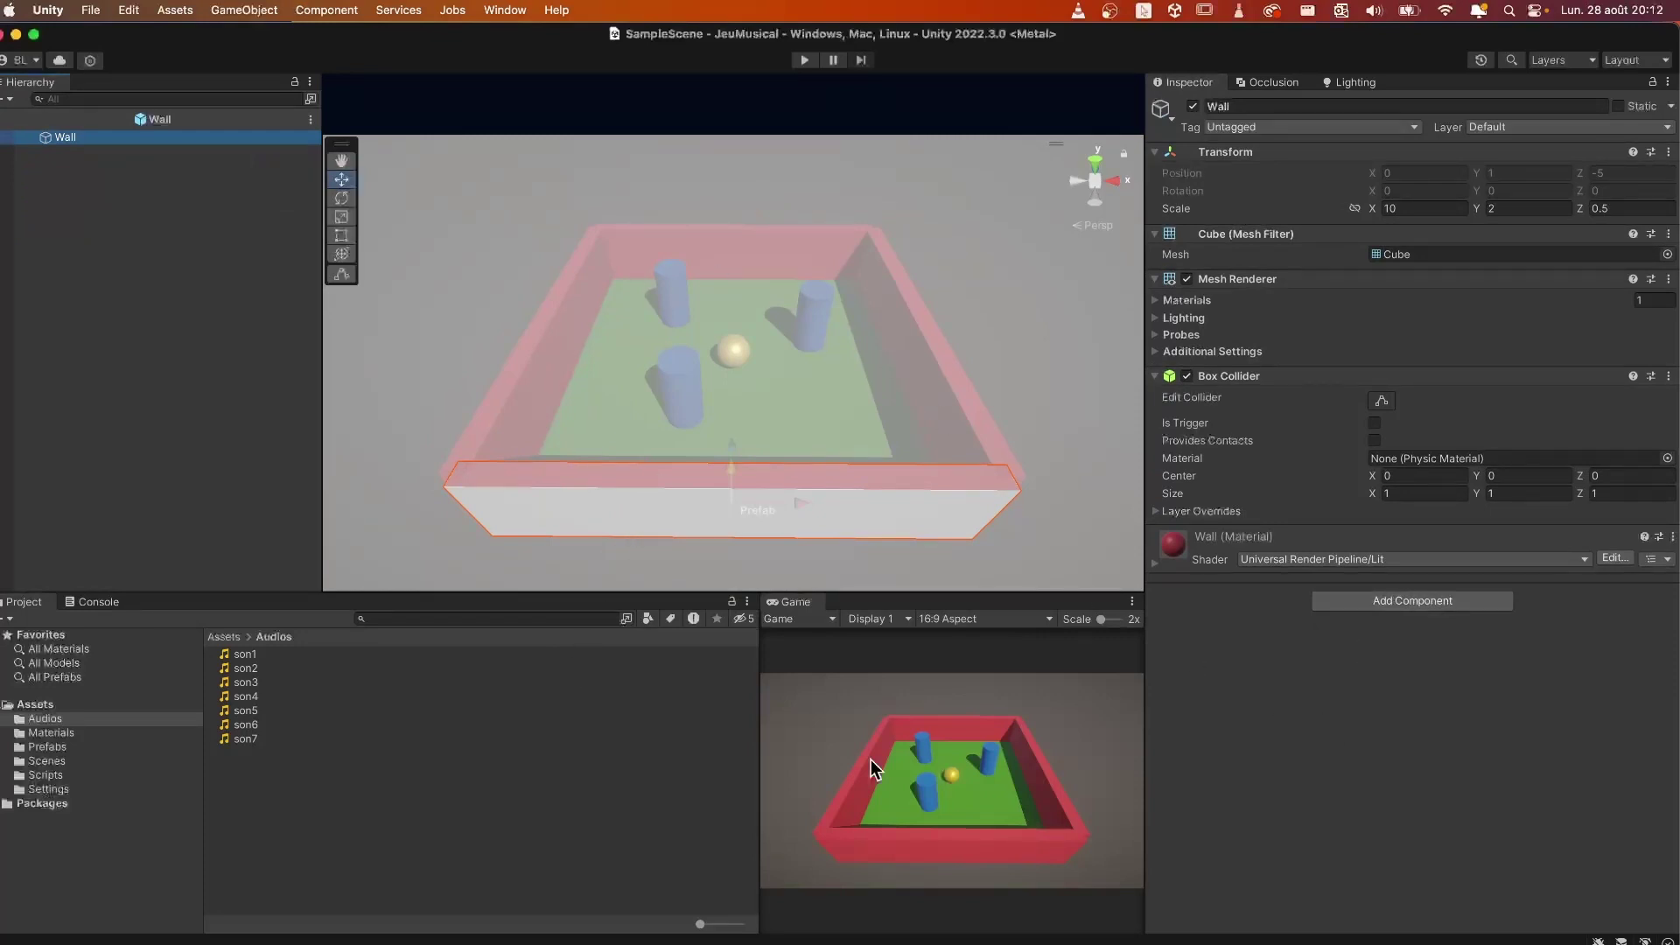
click(1395, 598)
text(au)
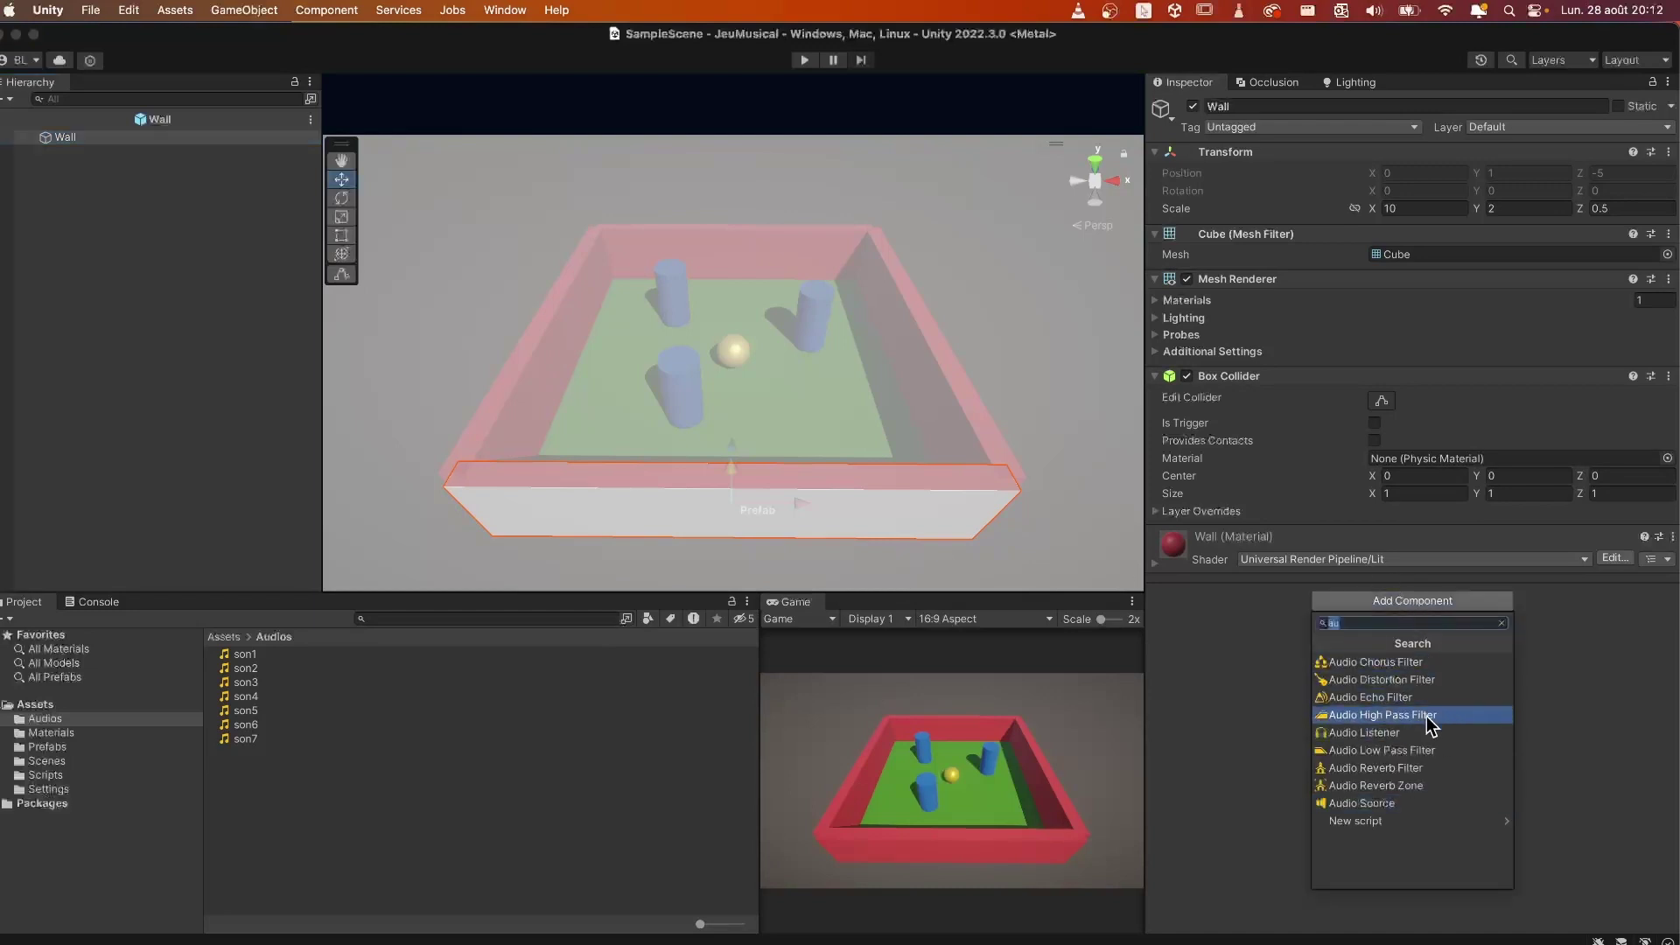
click(1416, 807)
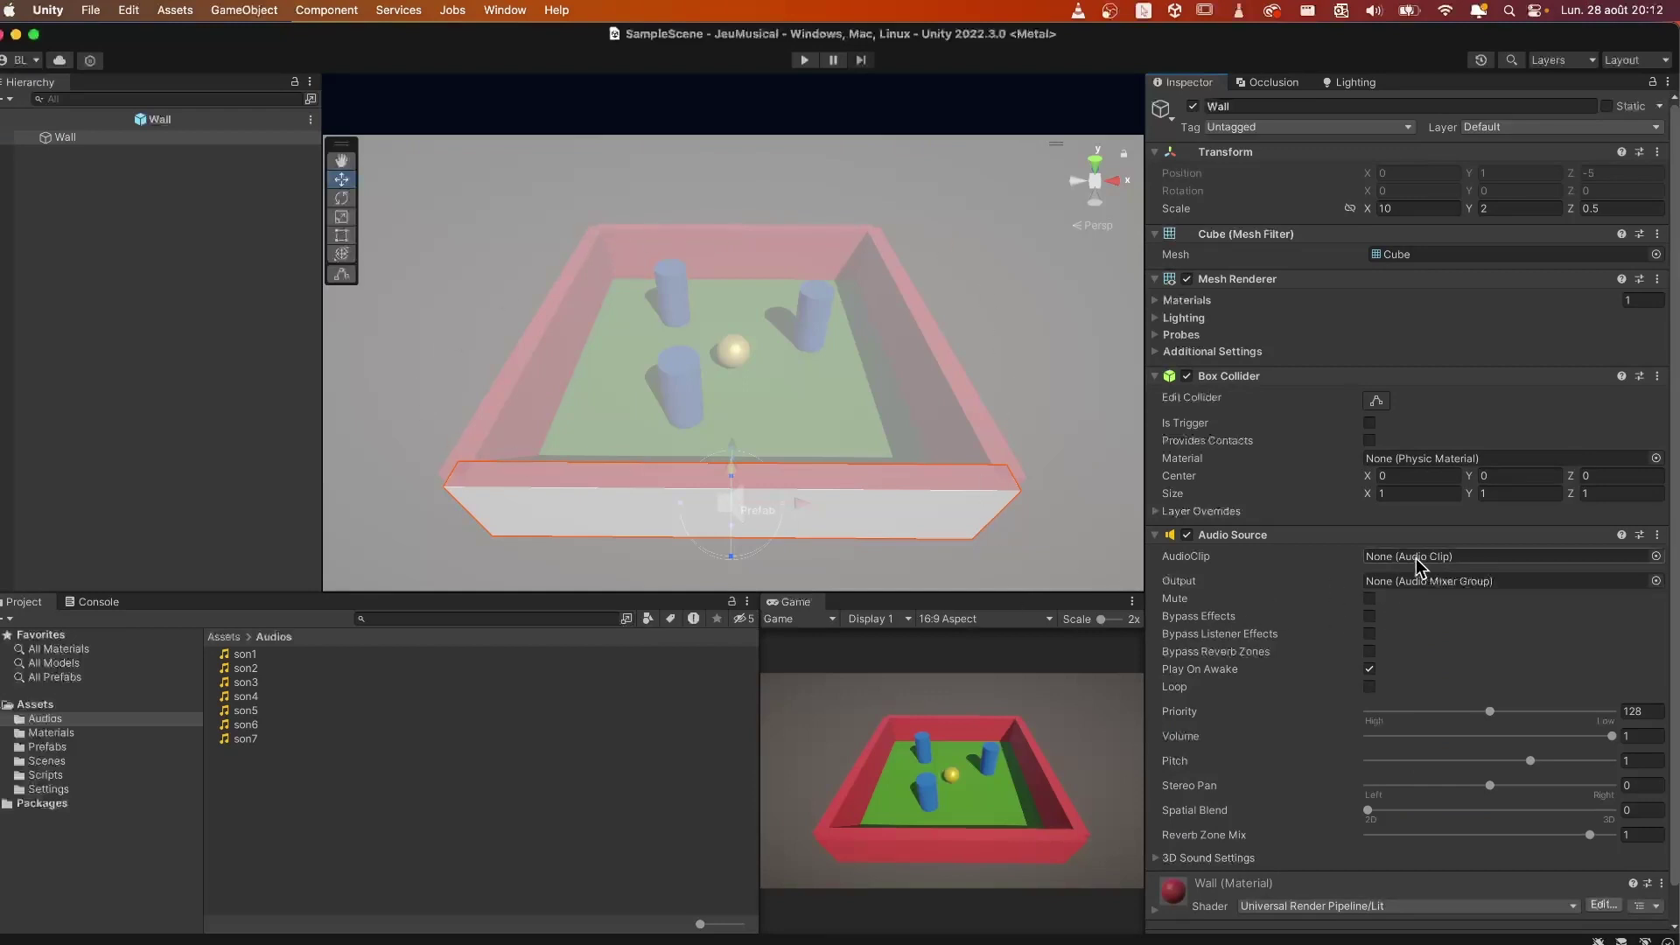
click(271, 655)
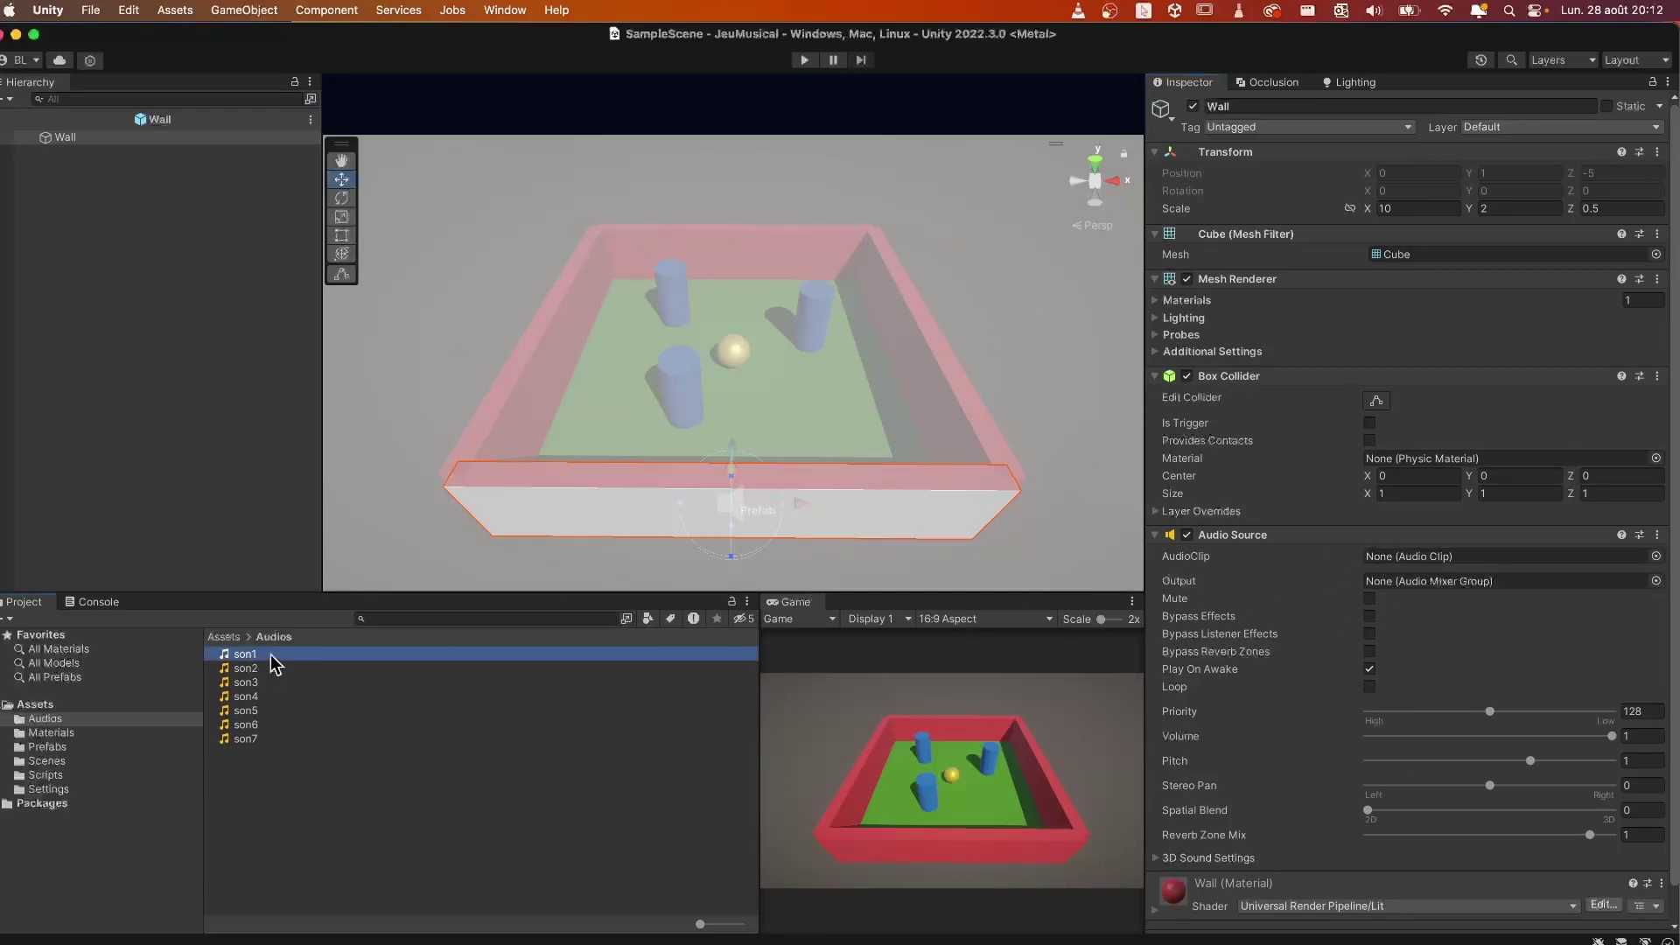
drag(274, 663, 1387, 557)
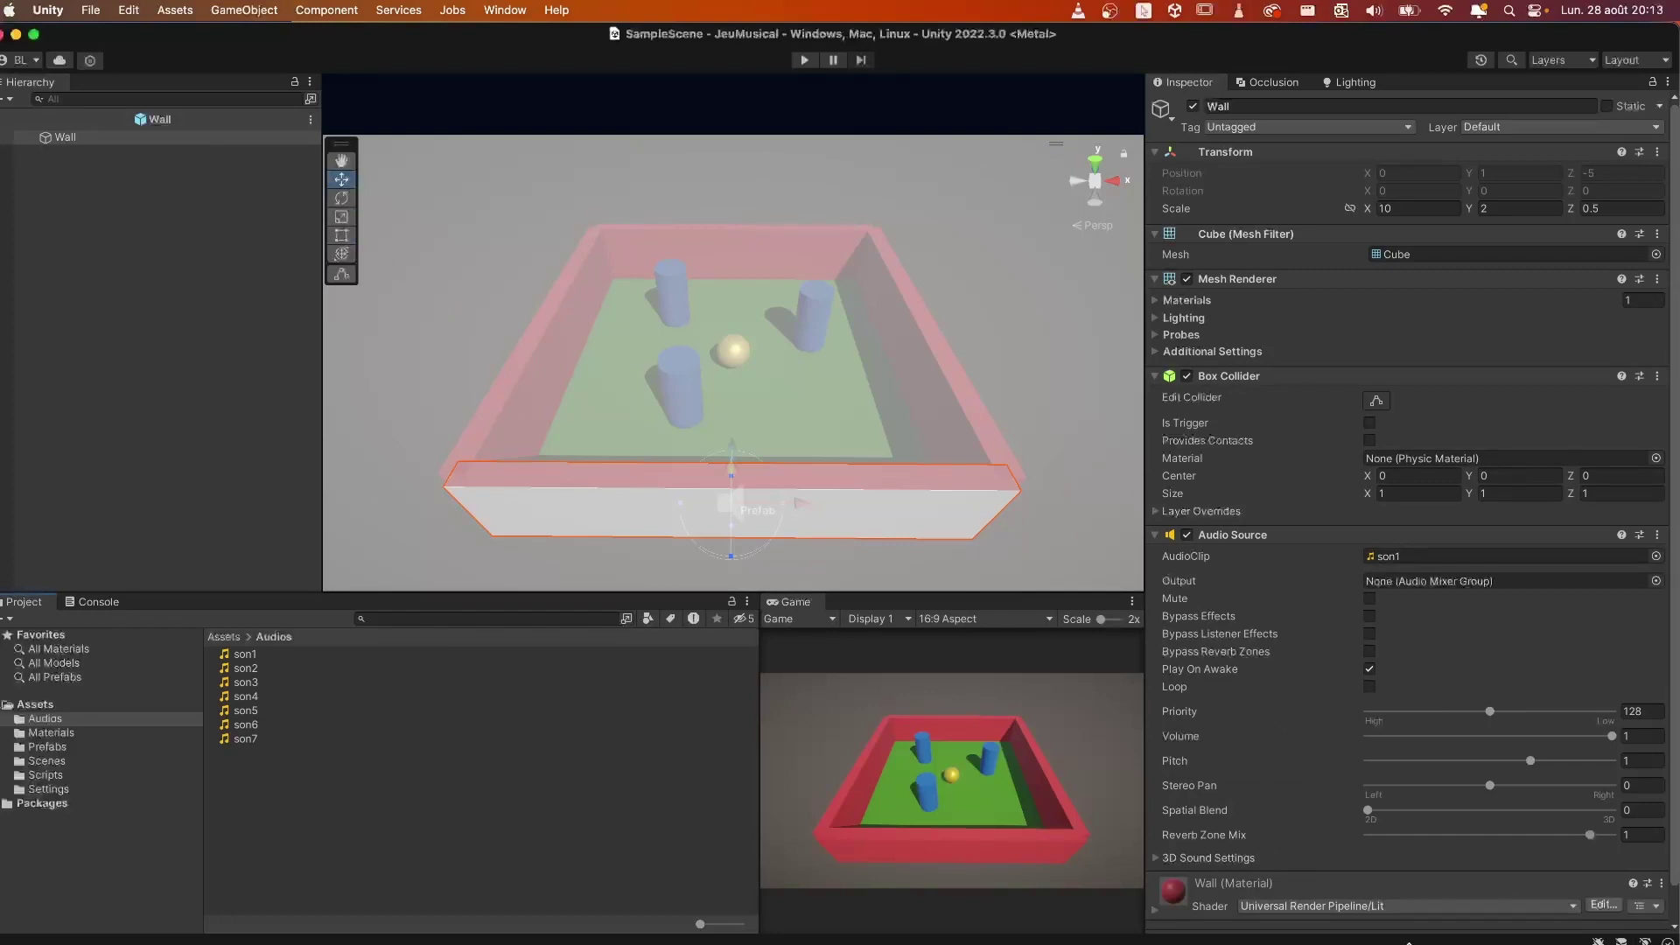
key(super+Tab)
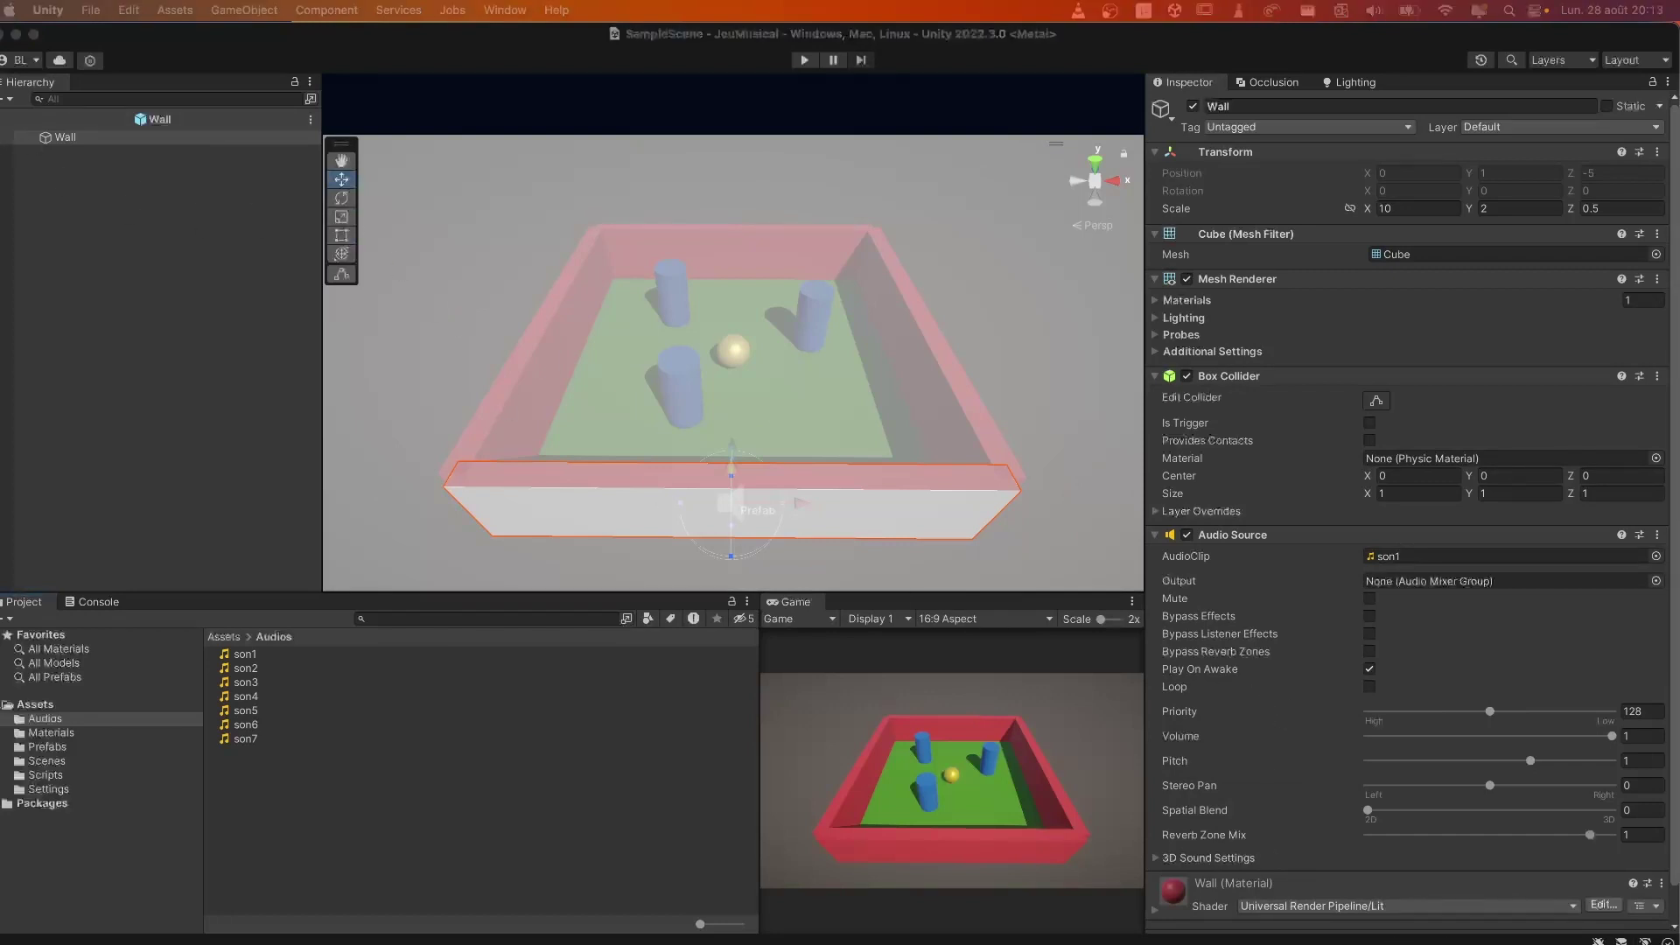
click(1370, 670)
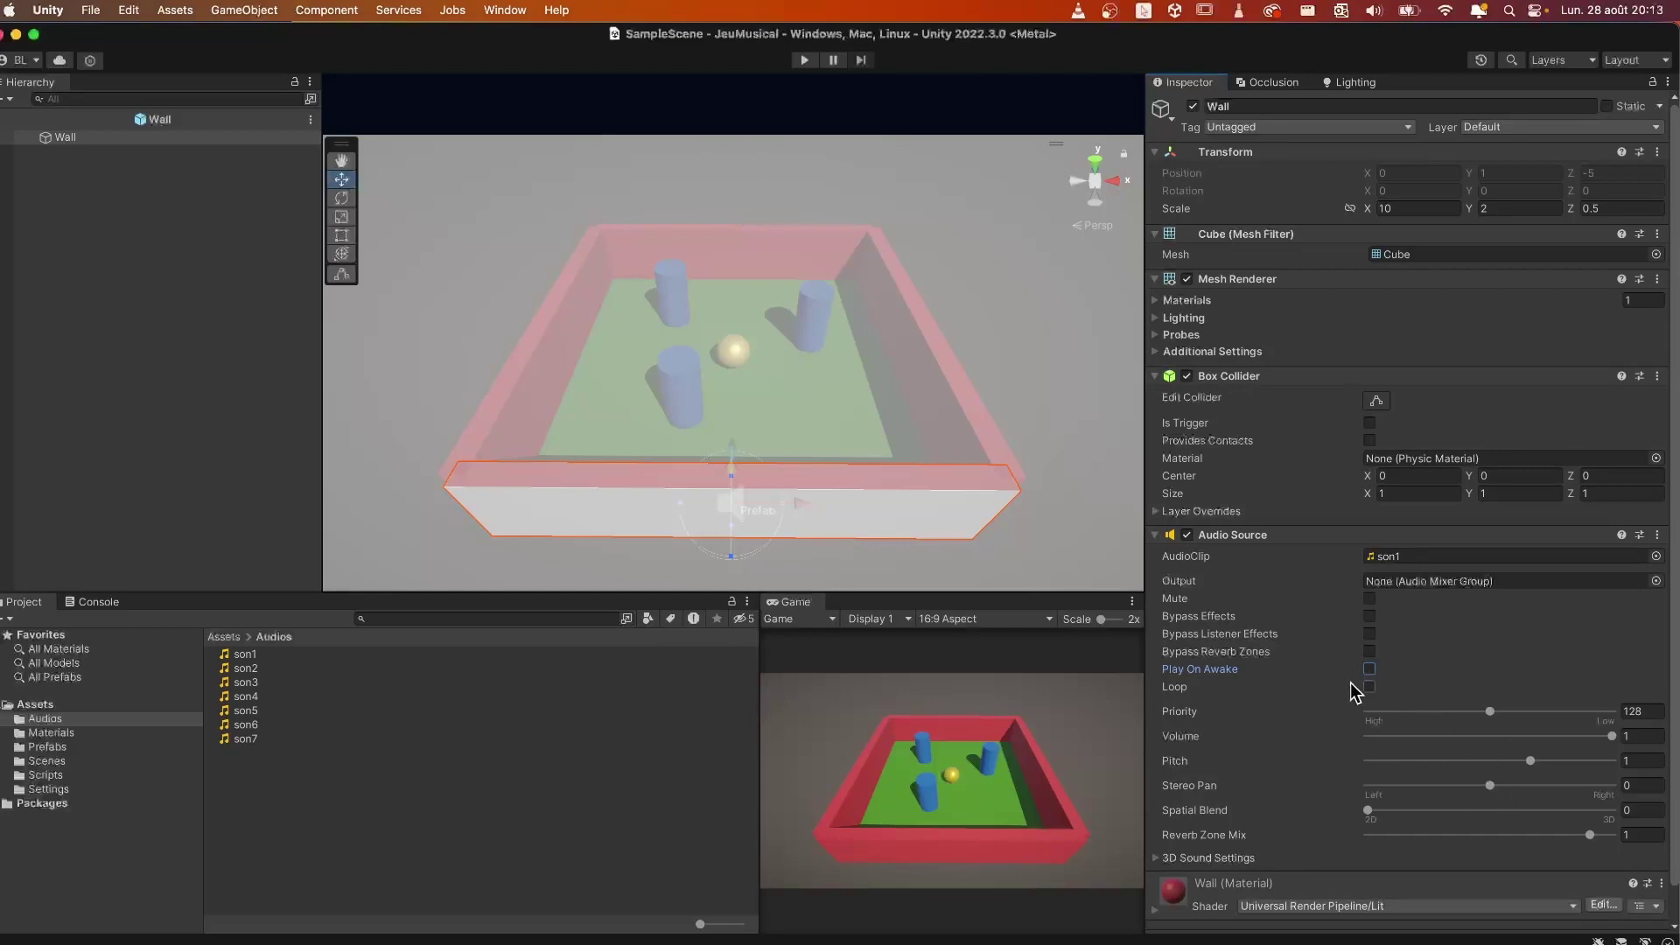
Step: Exit Prefab Mode and look through the walls in the Hierarchy
click(19, 119)
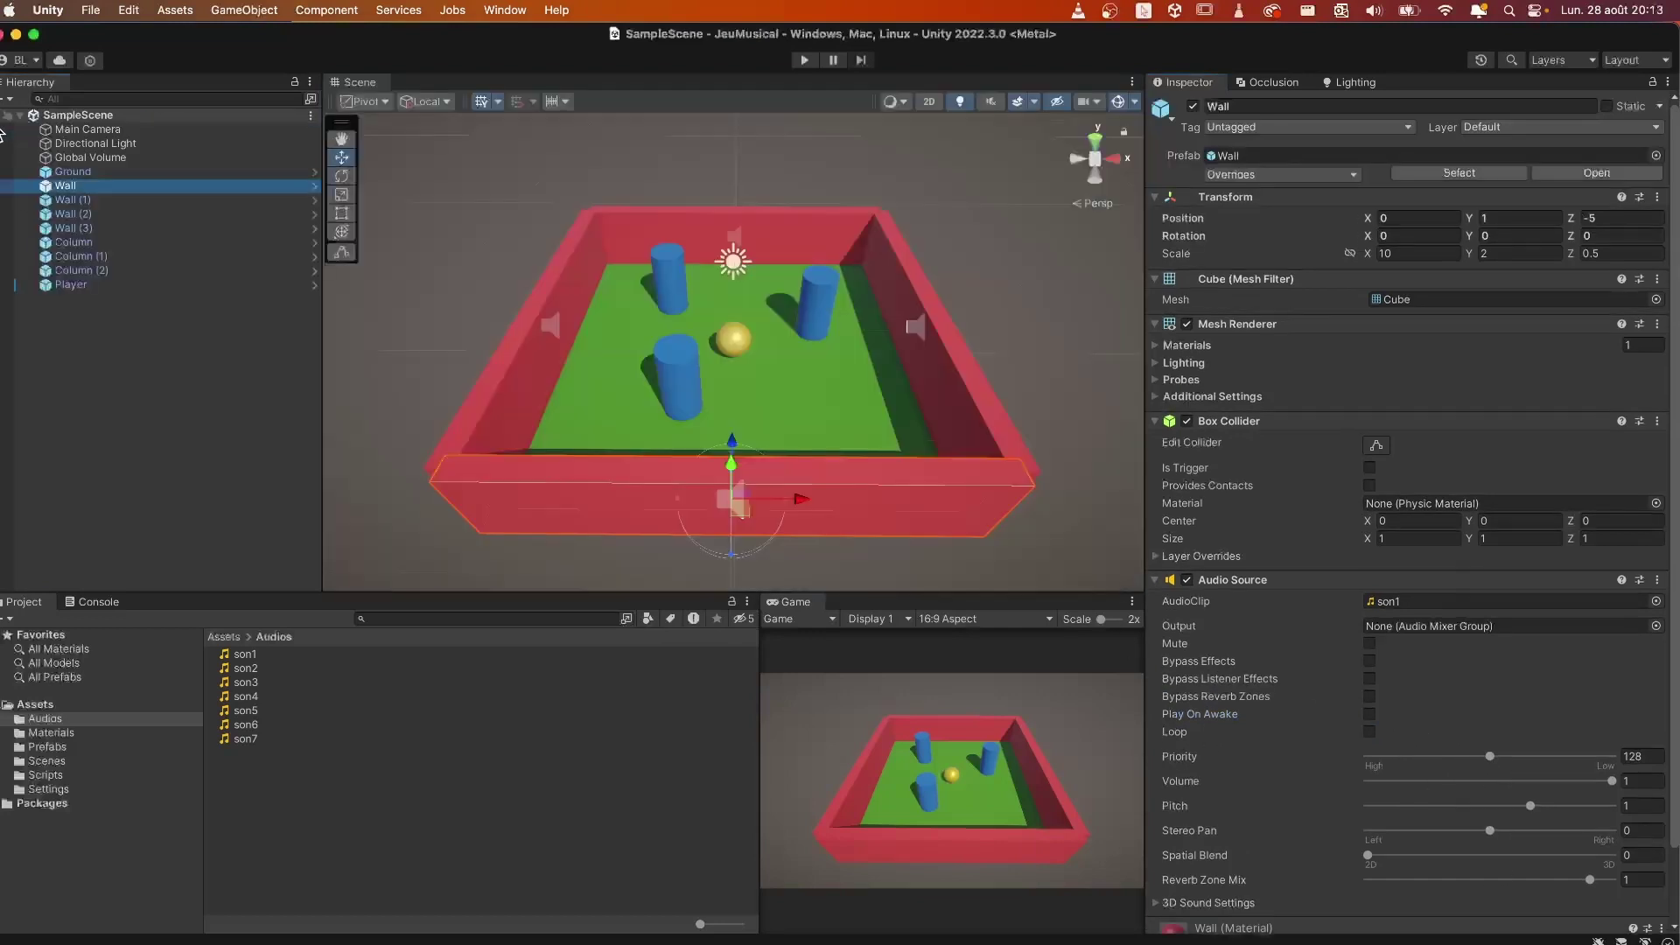
click(104, 200)
click(103, 227)
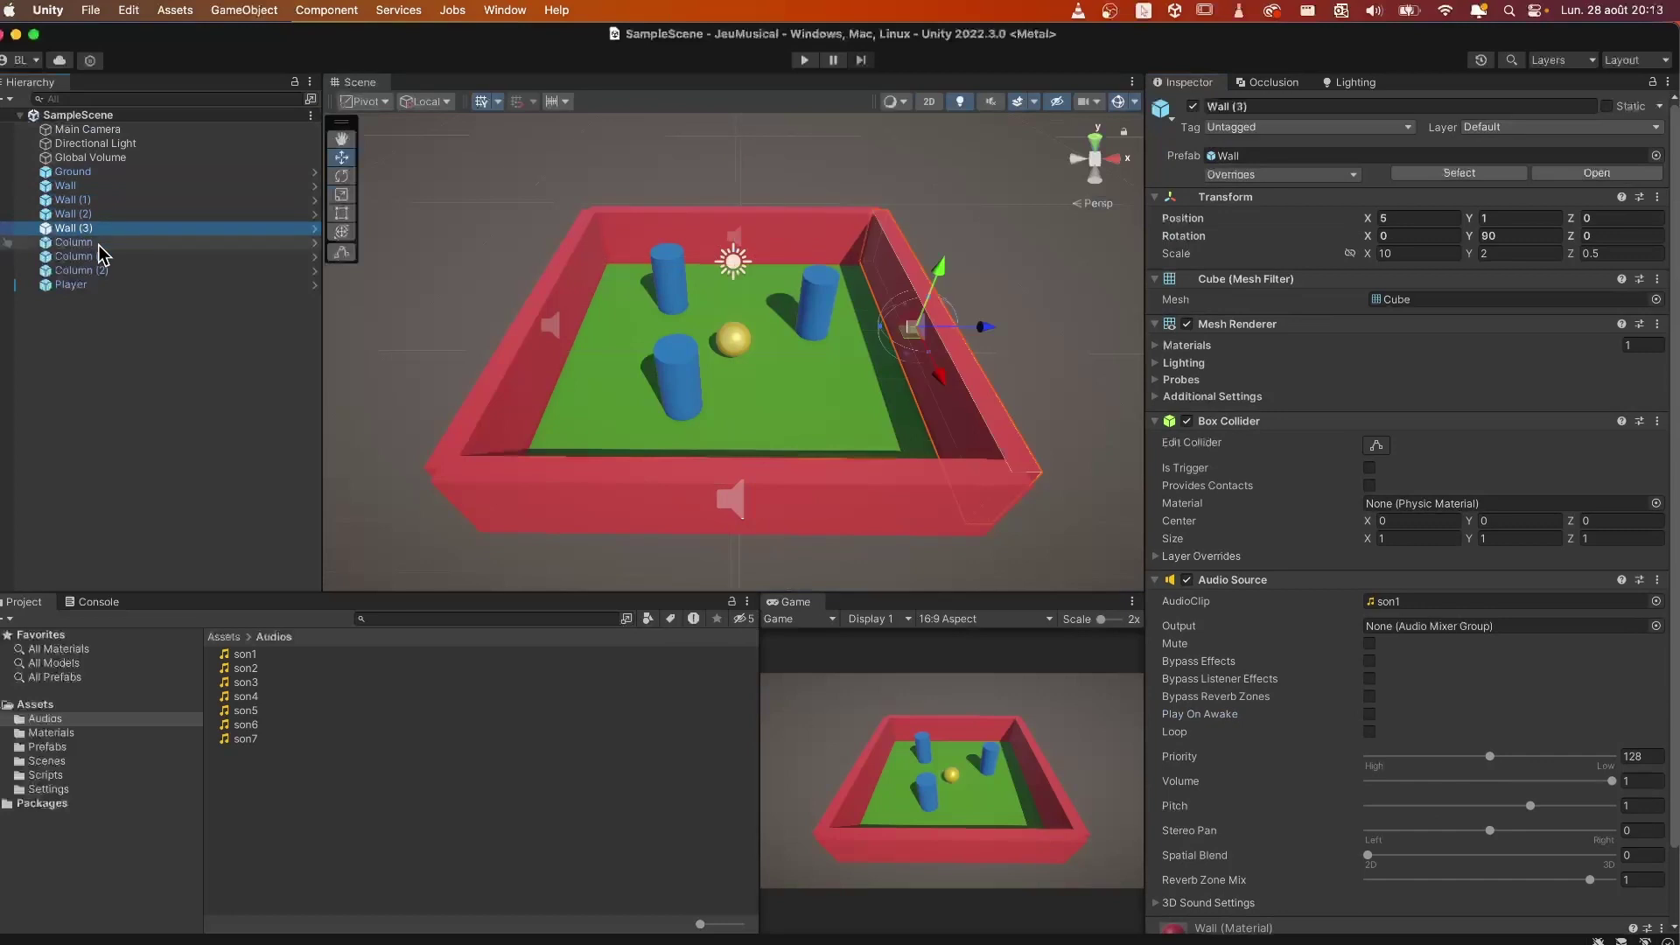
click(102, 242)
click(104, 202)
key(Up)
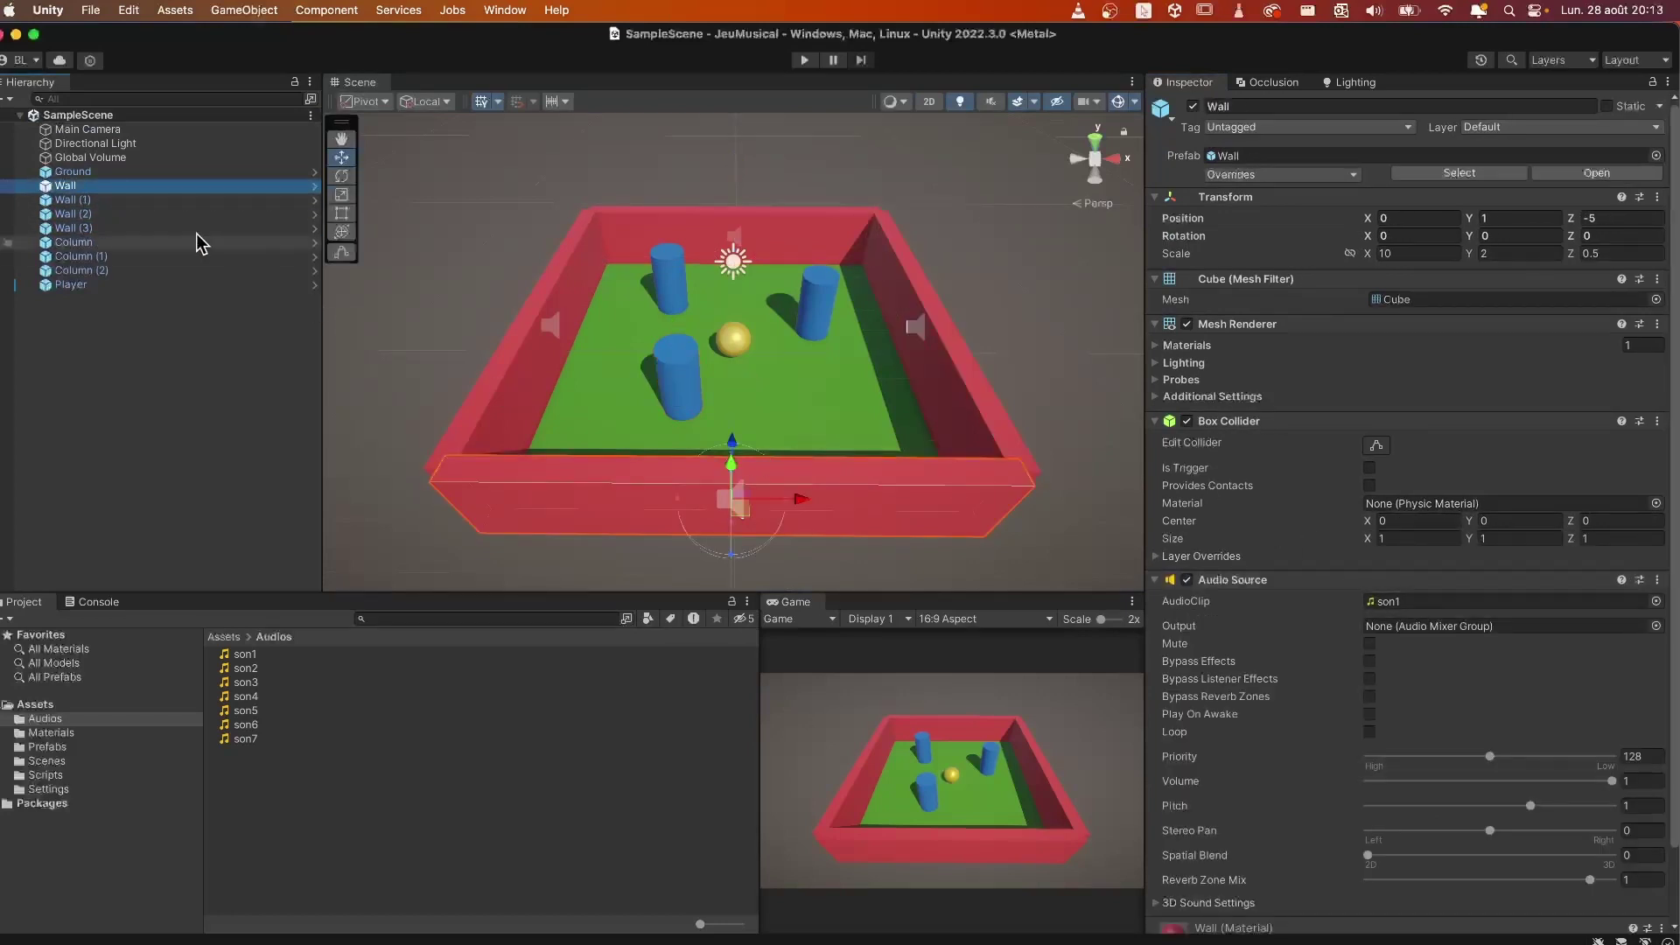
Step: Set son2 as Wall (1)'s clip, son3 for Wall (2), and son4 for Wall (3)
click(133, 201)
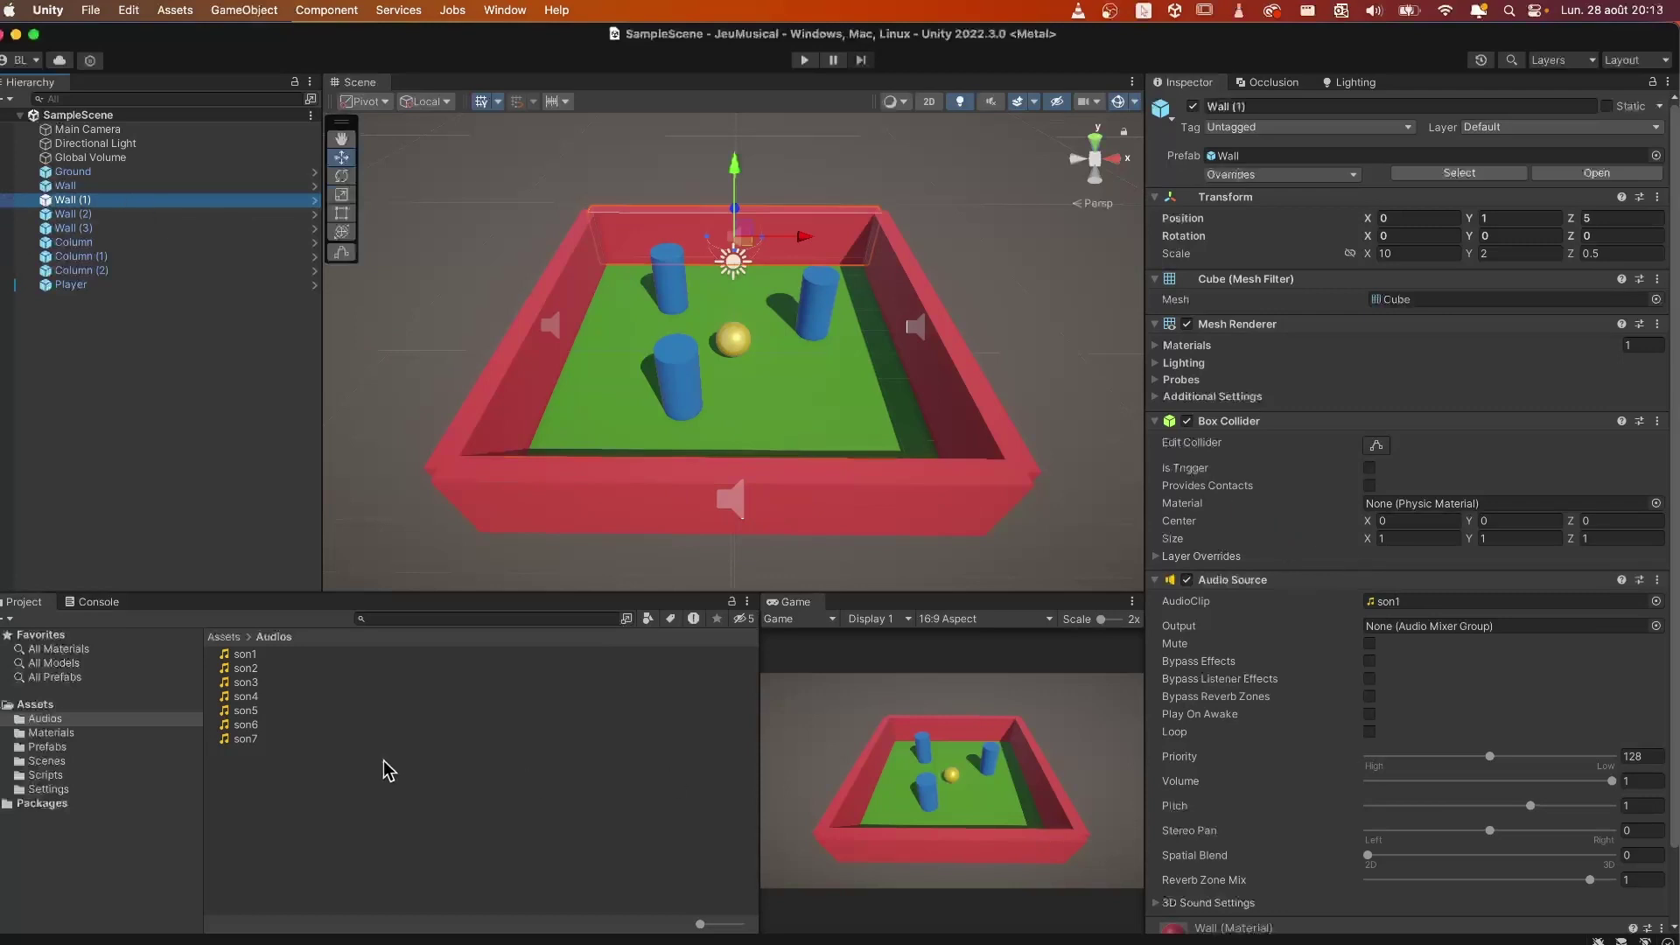
click(242, 668)
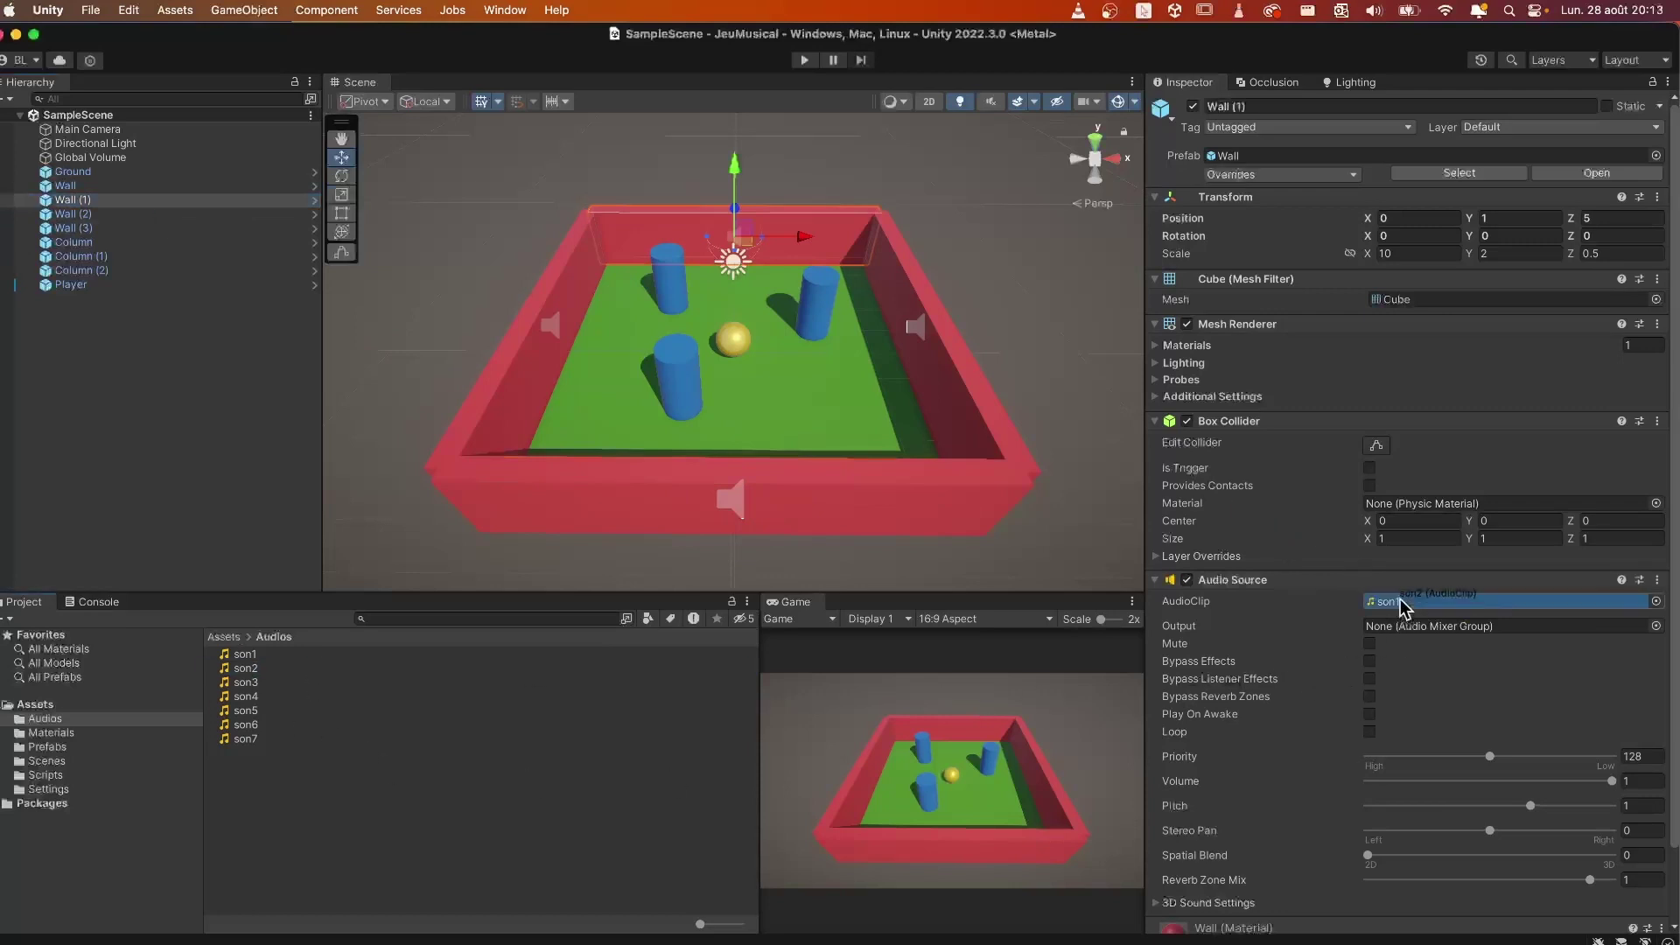
drag(1375, 656, 1398, 601)
click(125, 216)
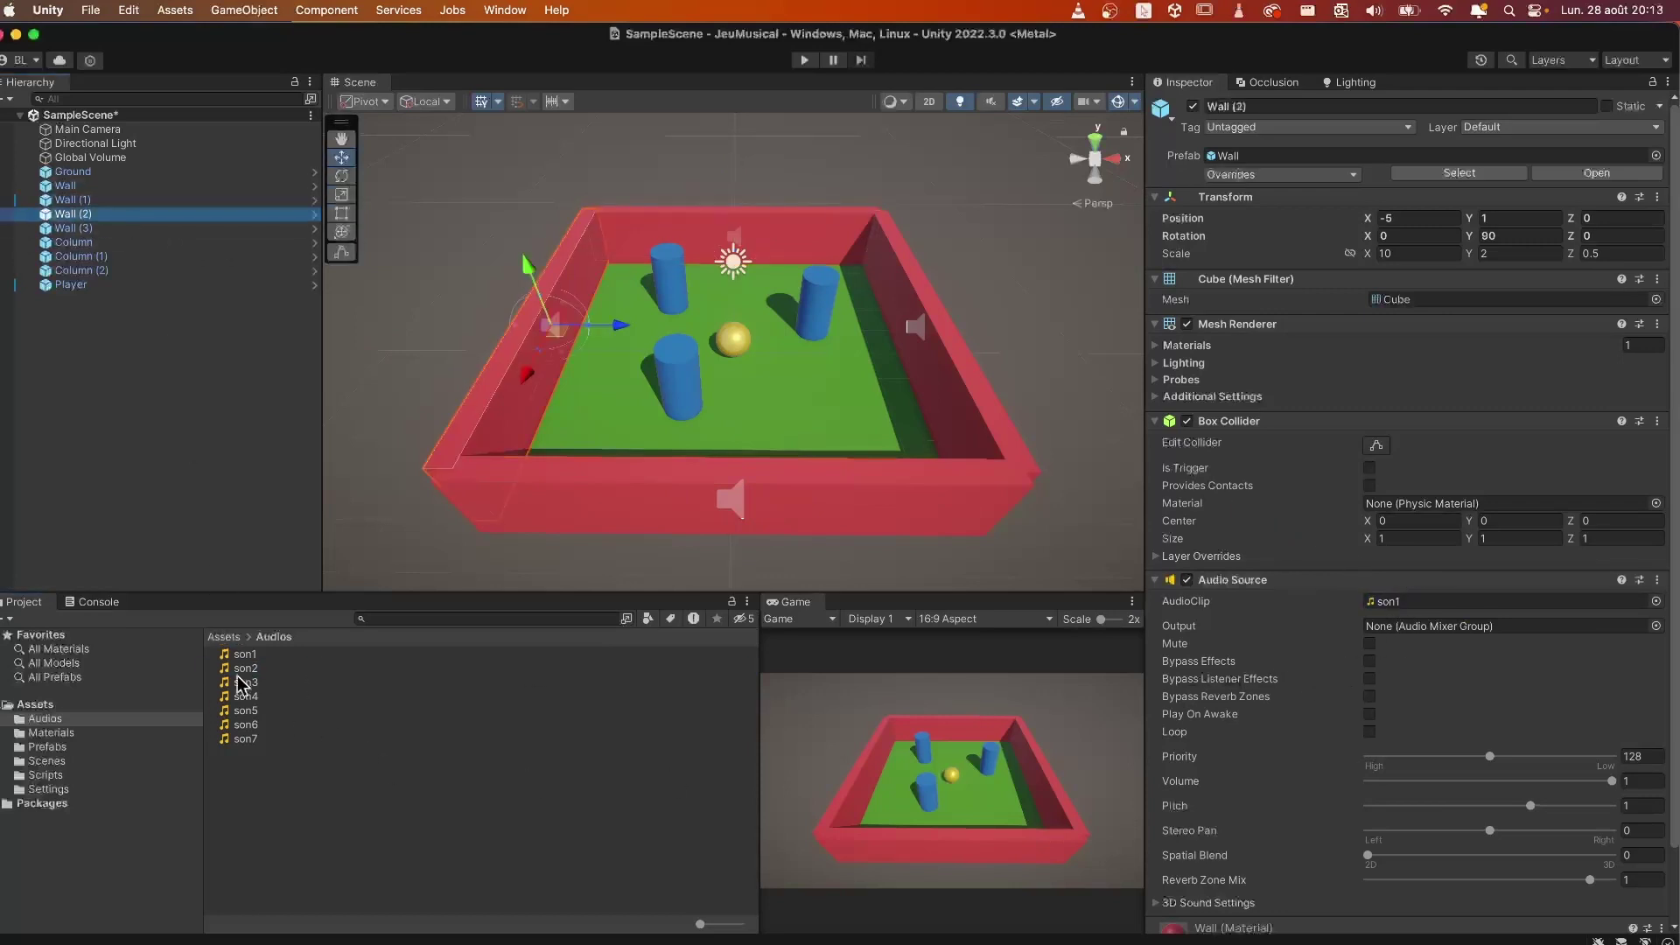
mouse_move(248, 697)
mouse_down()
mouse_move(251, 680)
mouse_move(1427, 602)
mouse_up()
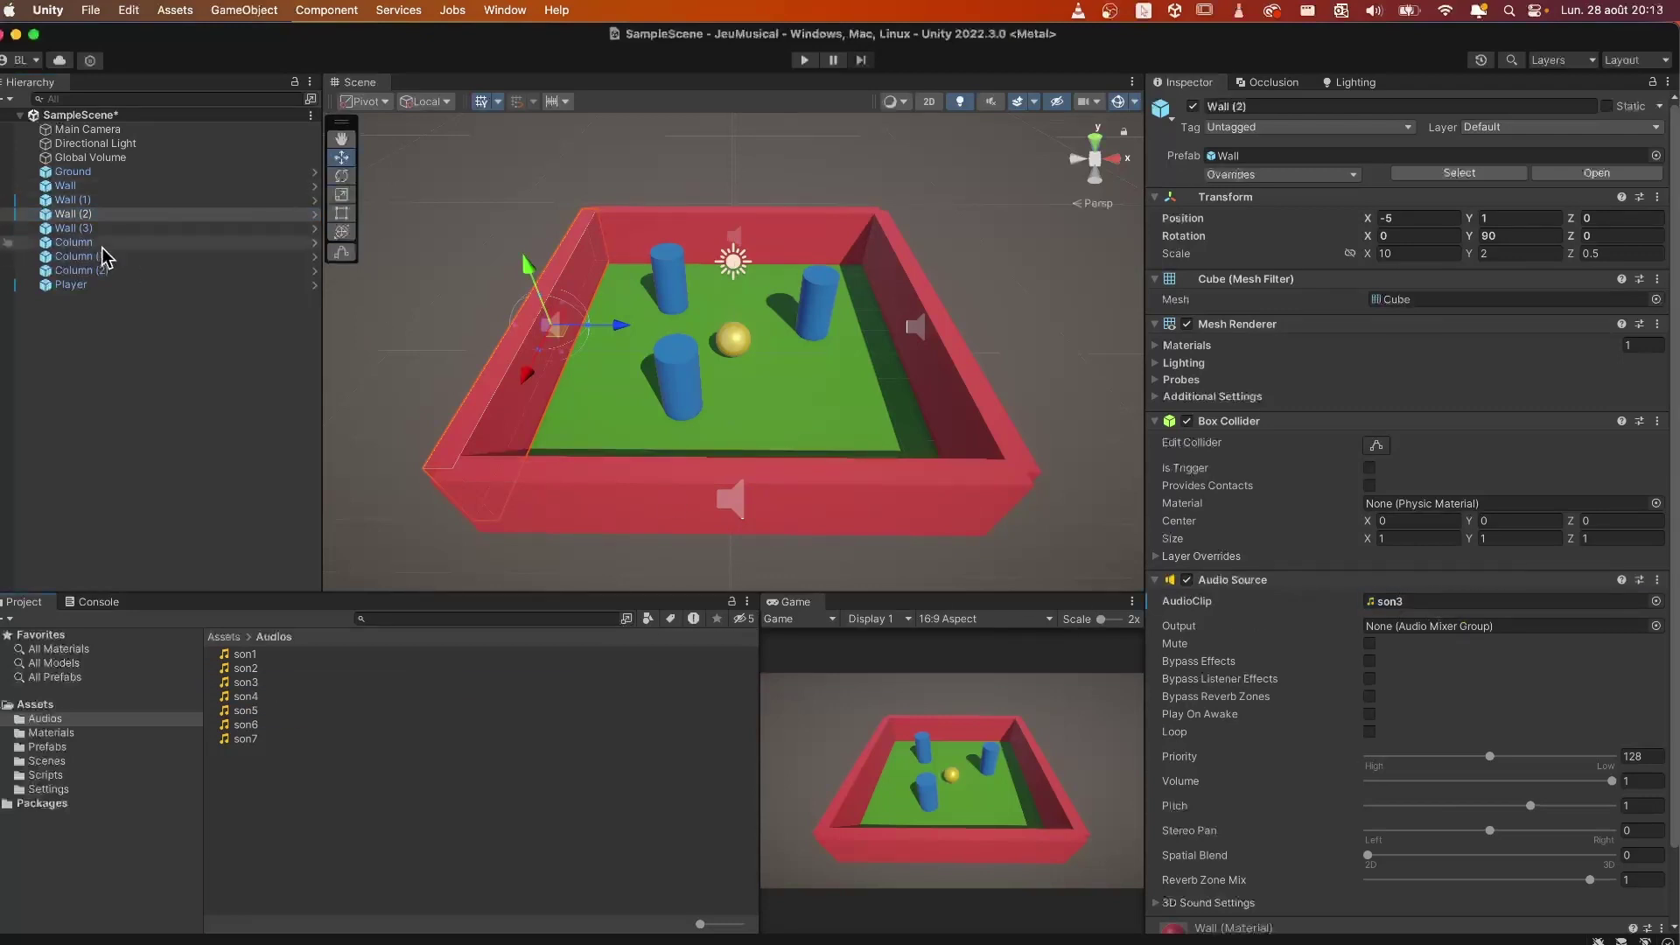
click(79, 228)
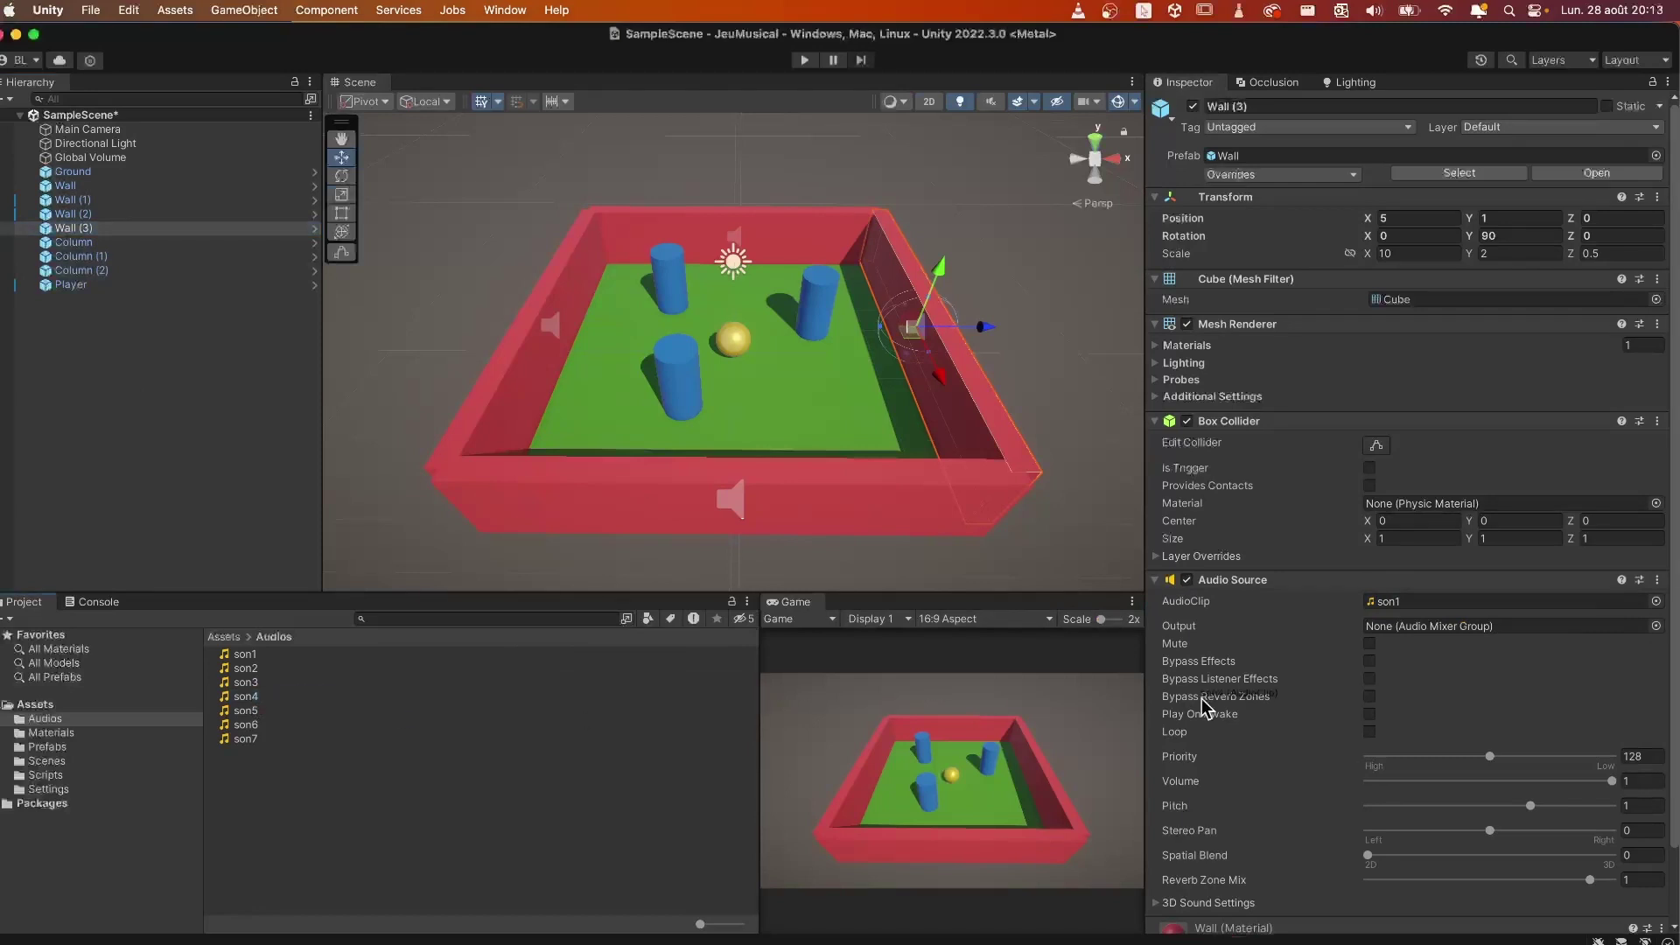
drag(248, 697, 1405, 604)
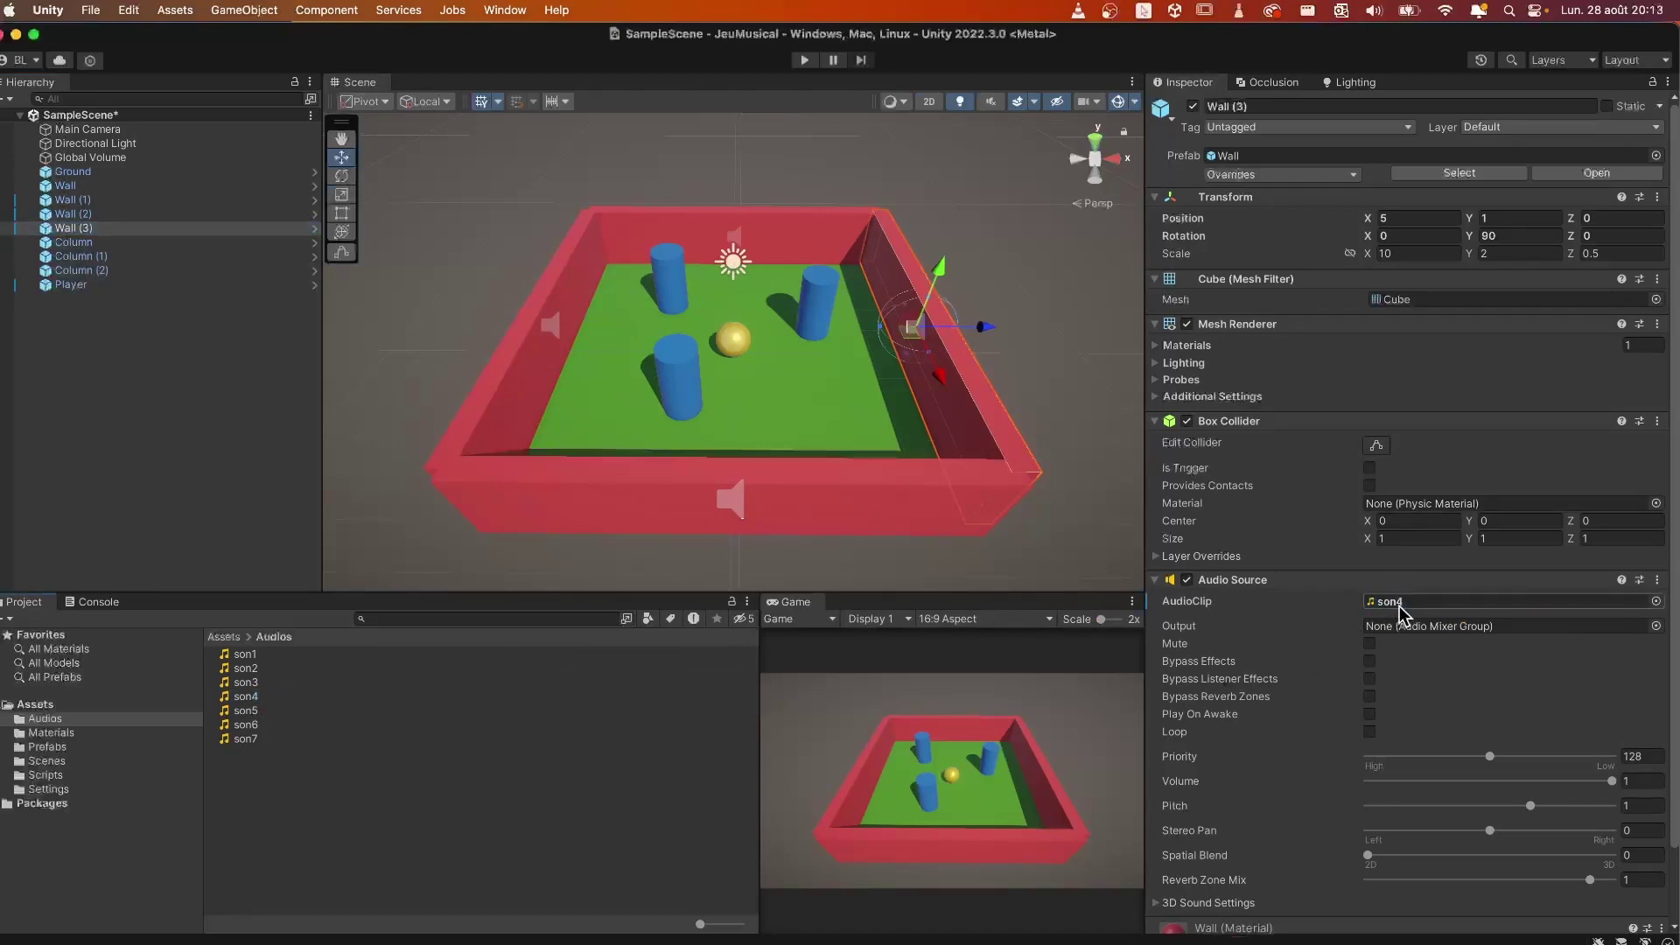
click(103, 245)
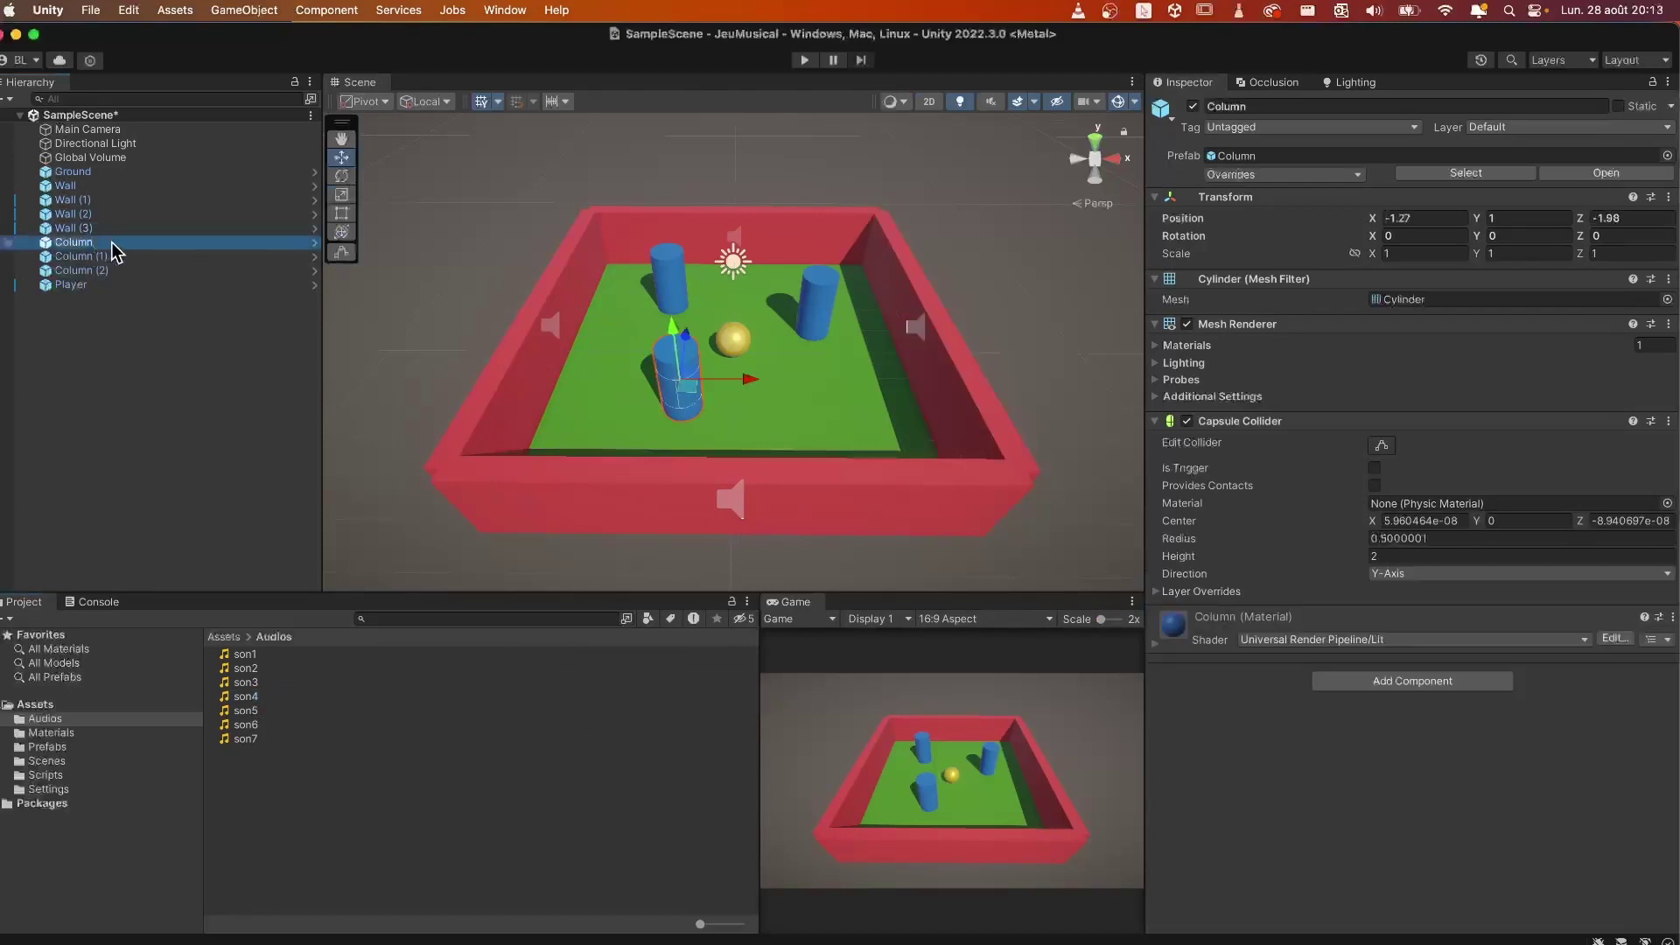
Step: Add an Audio Source to the Column prefab with clip son5 and Play On Awake off
click(314, 243)
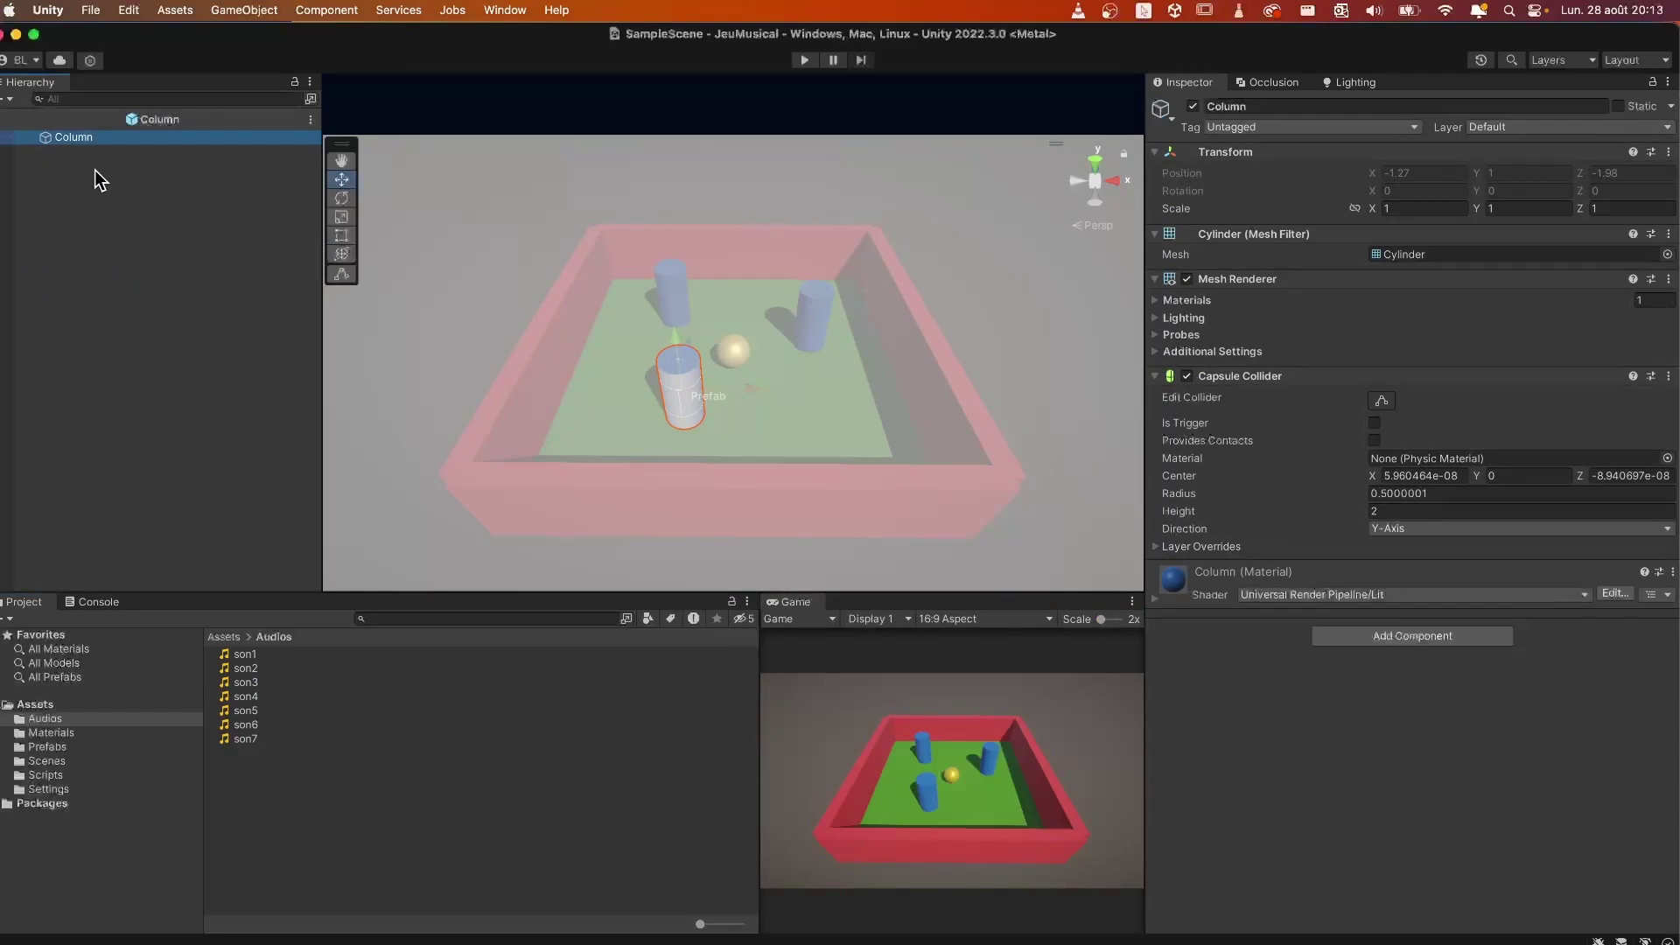
click(1405, 635)
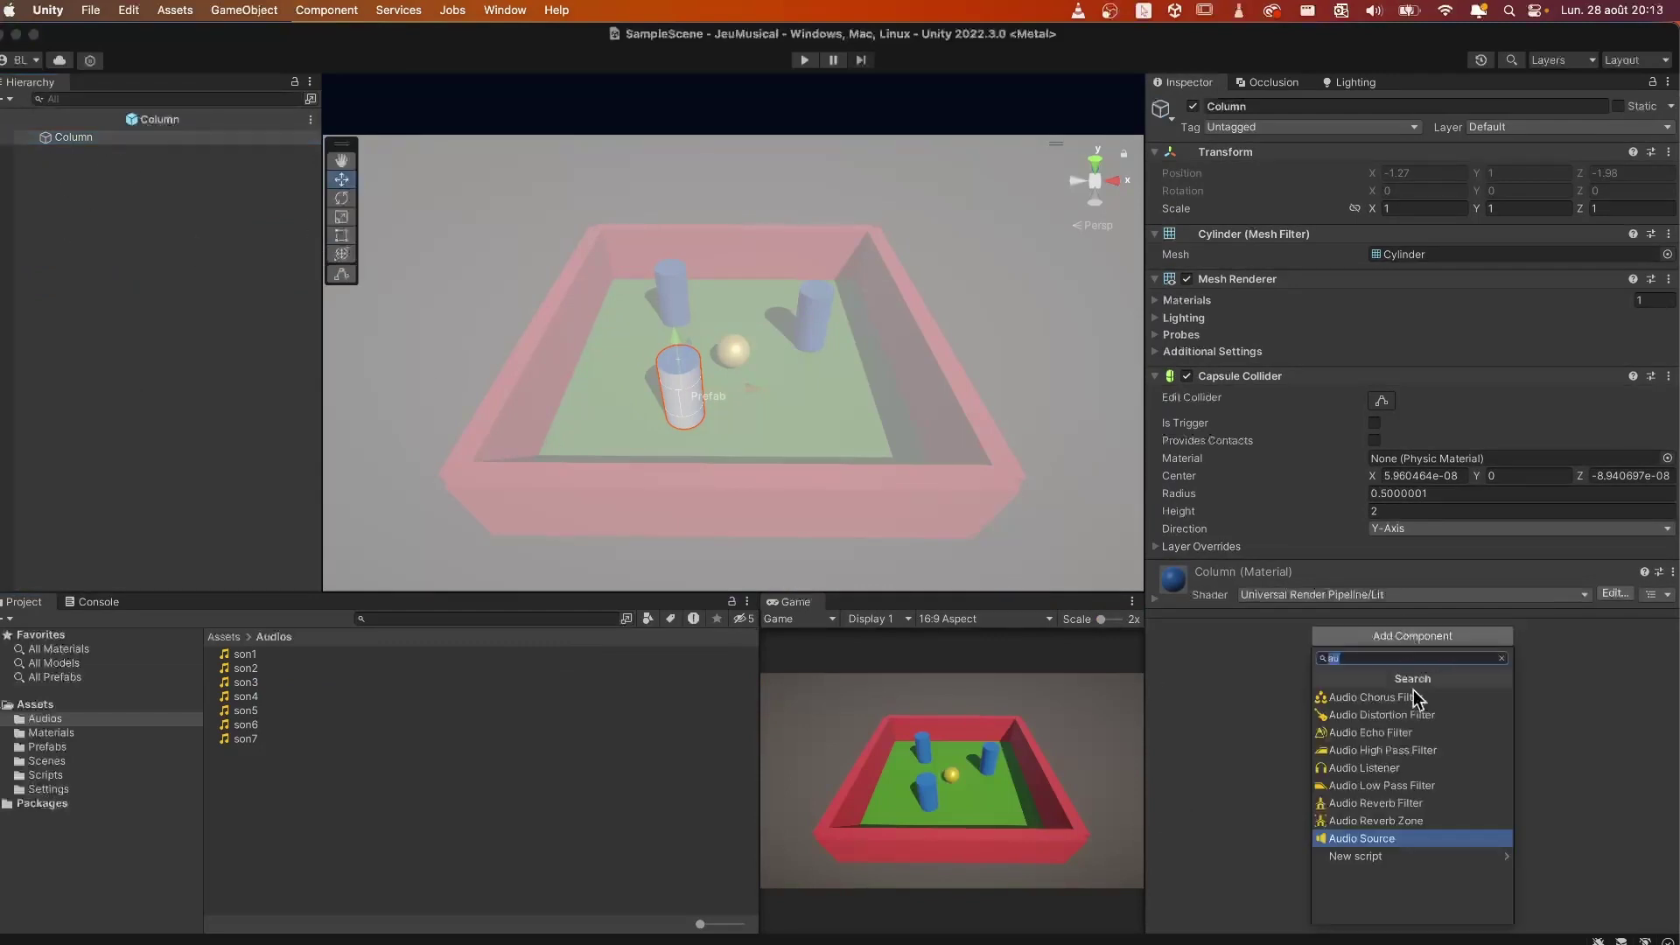
click(1393, 842)
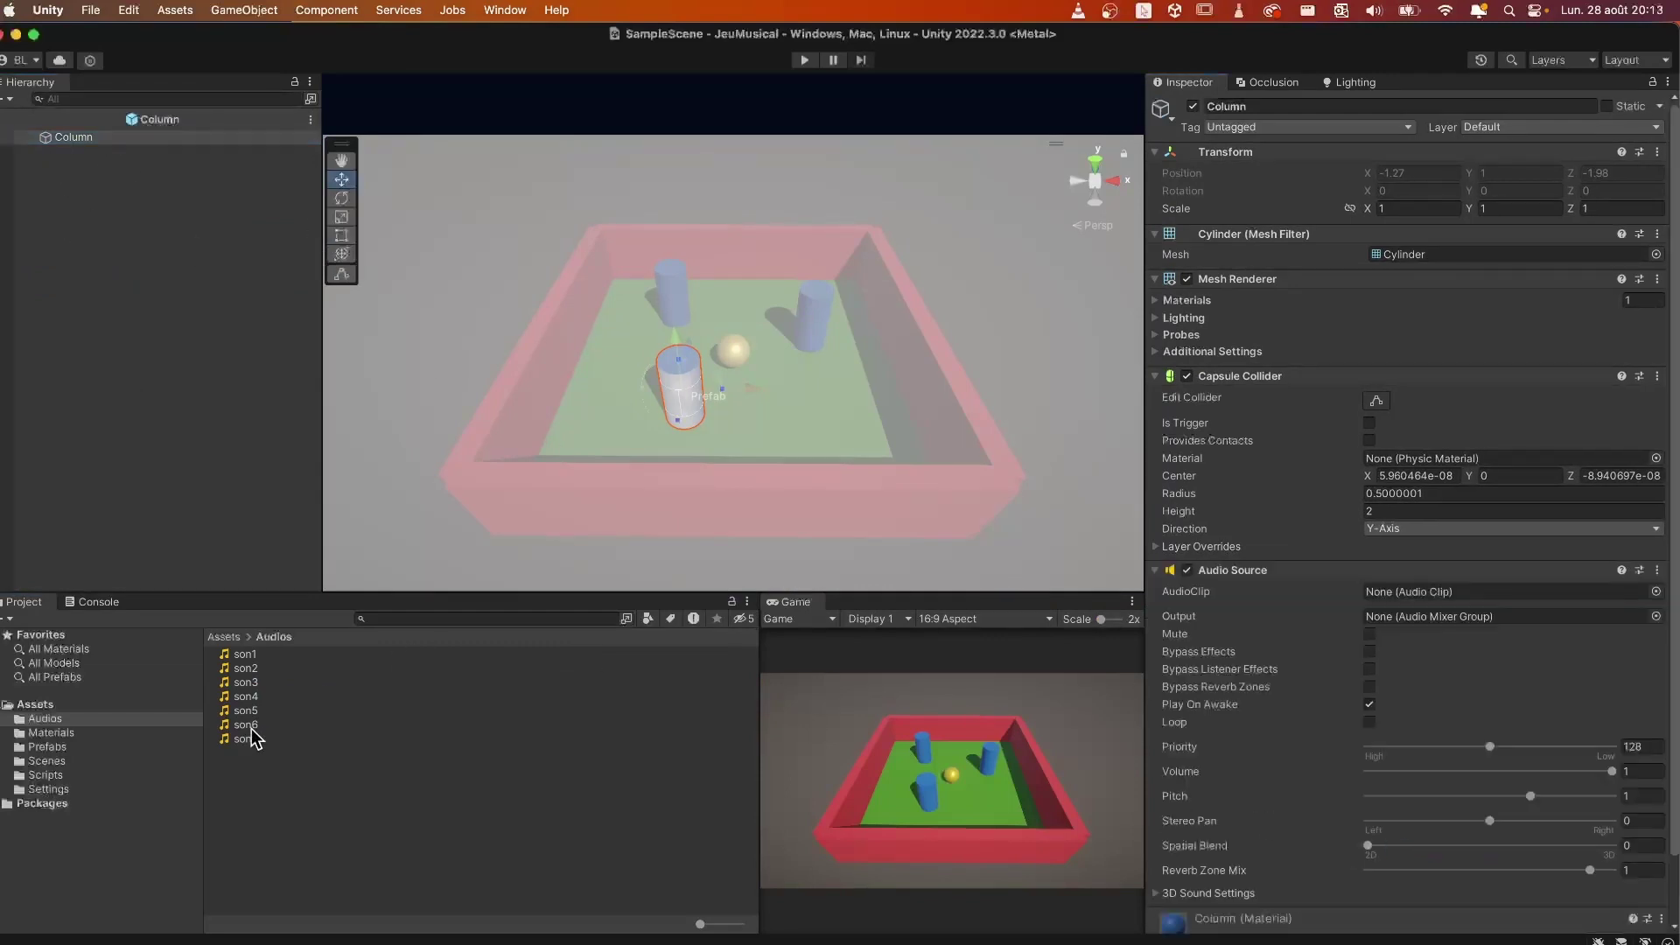
drag(248, 711, 1467, 593)
click(1370, 706)
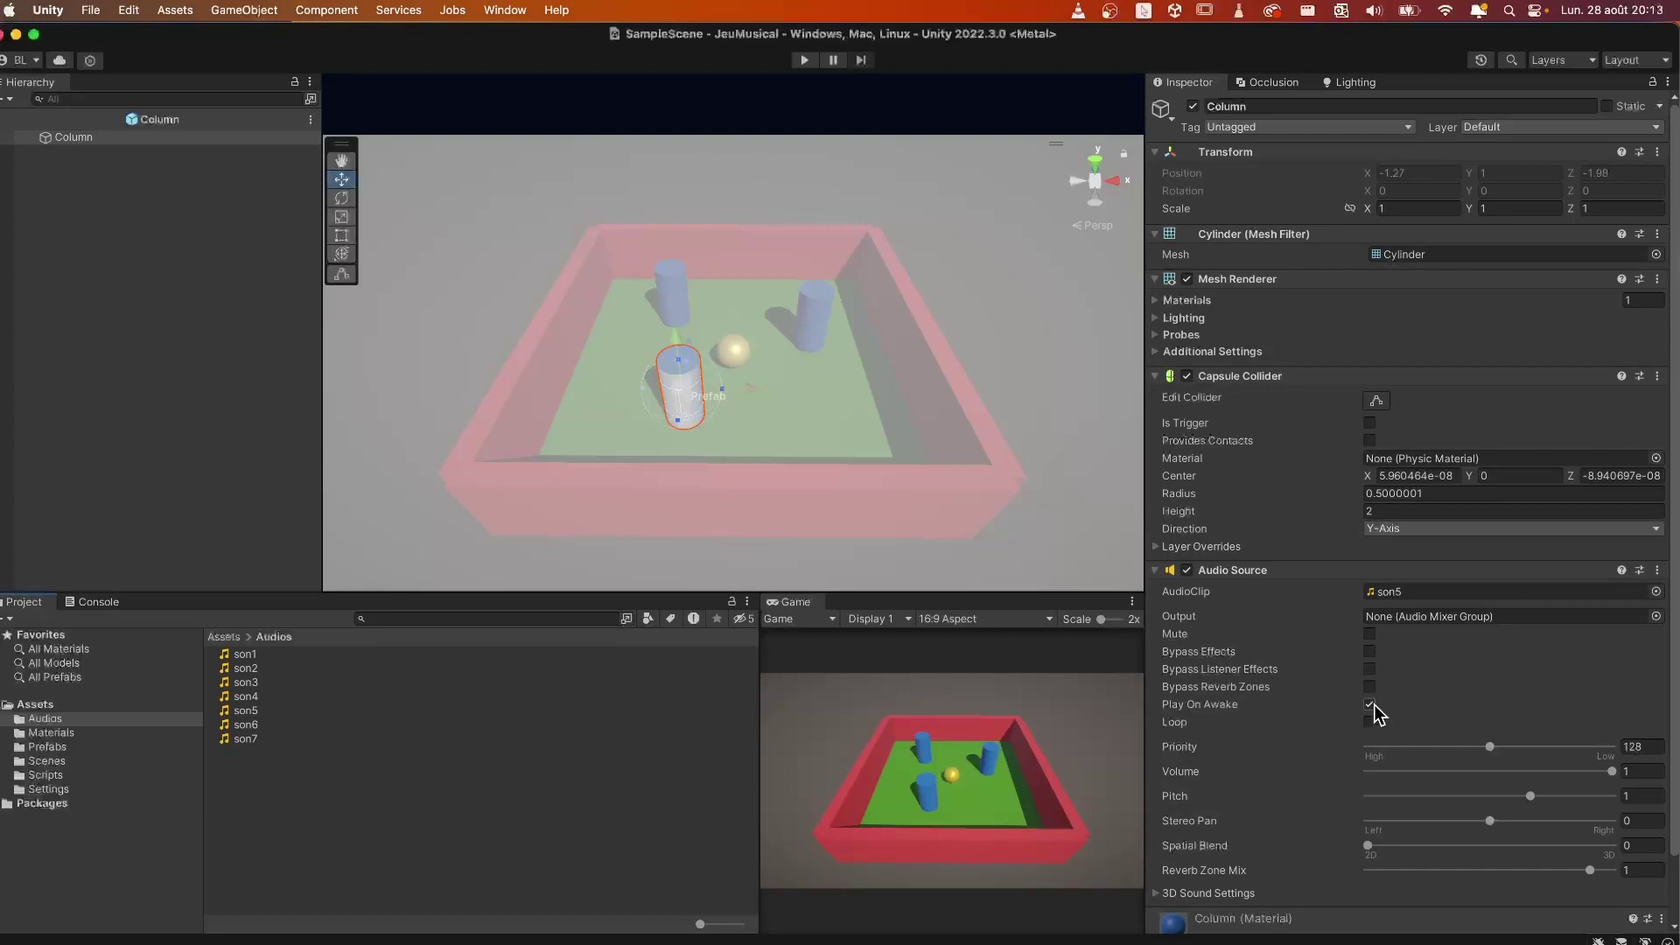
Step: Back in the scene, assign son6 to Column (1) and son7 to Column (2)
click(7, 119)
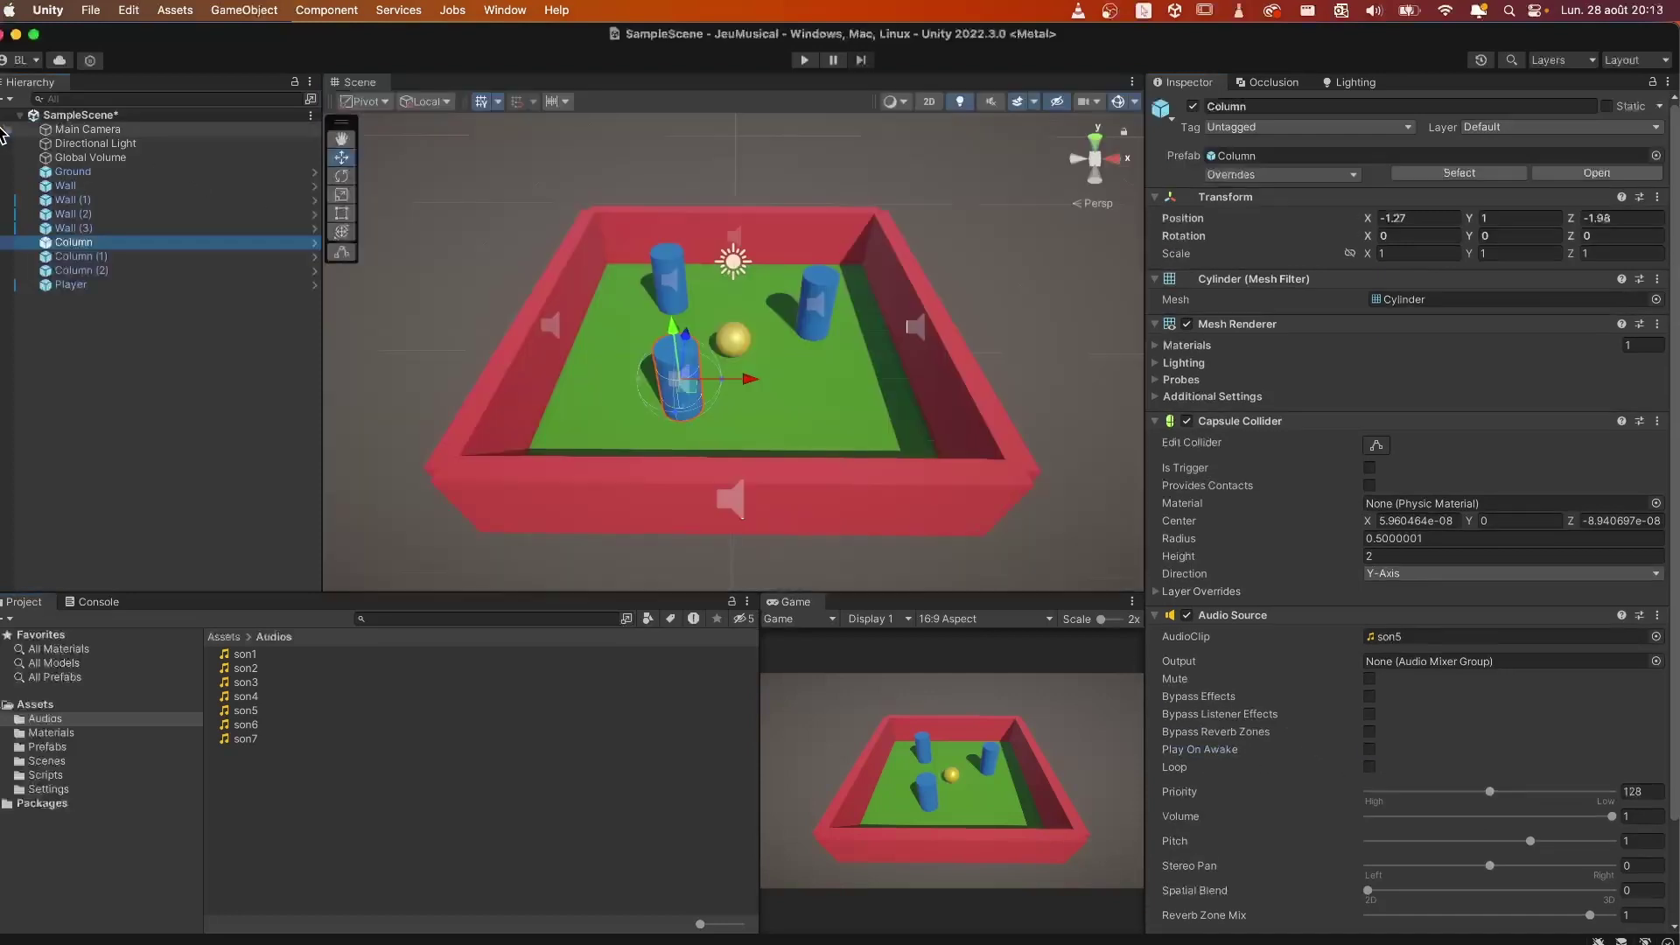
click(74, 256)
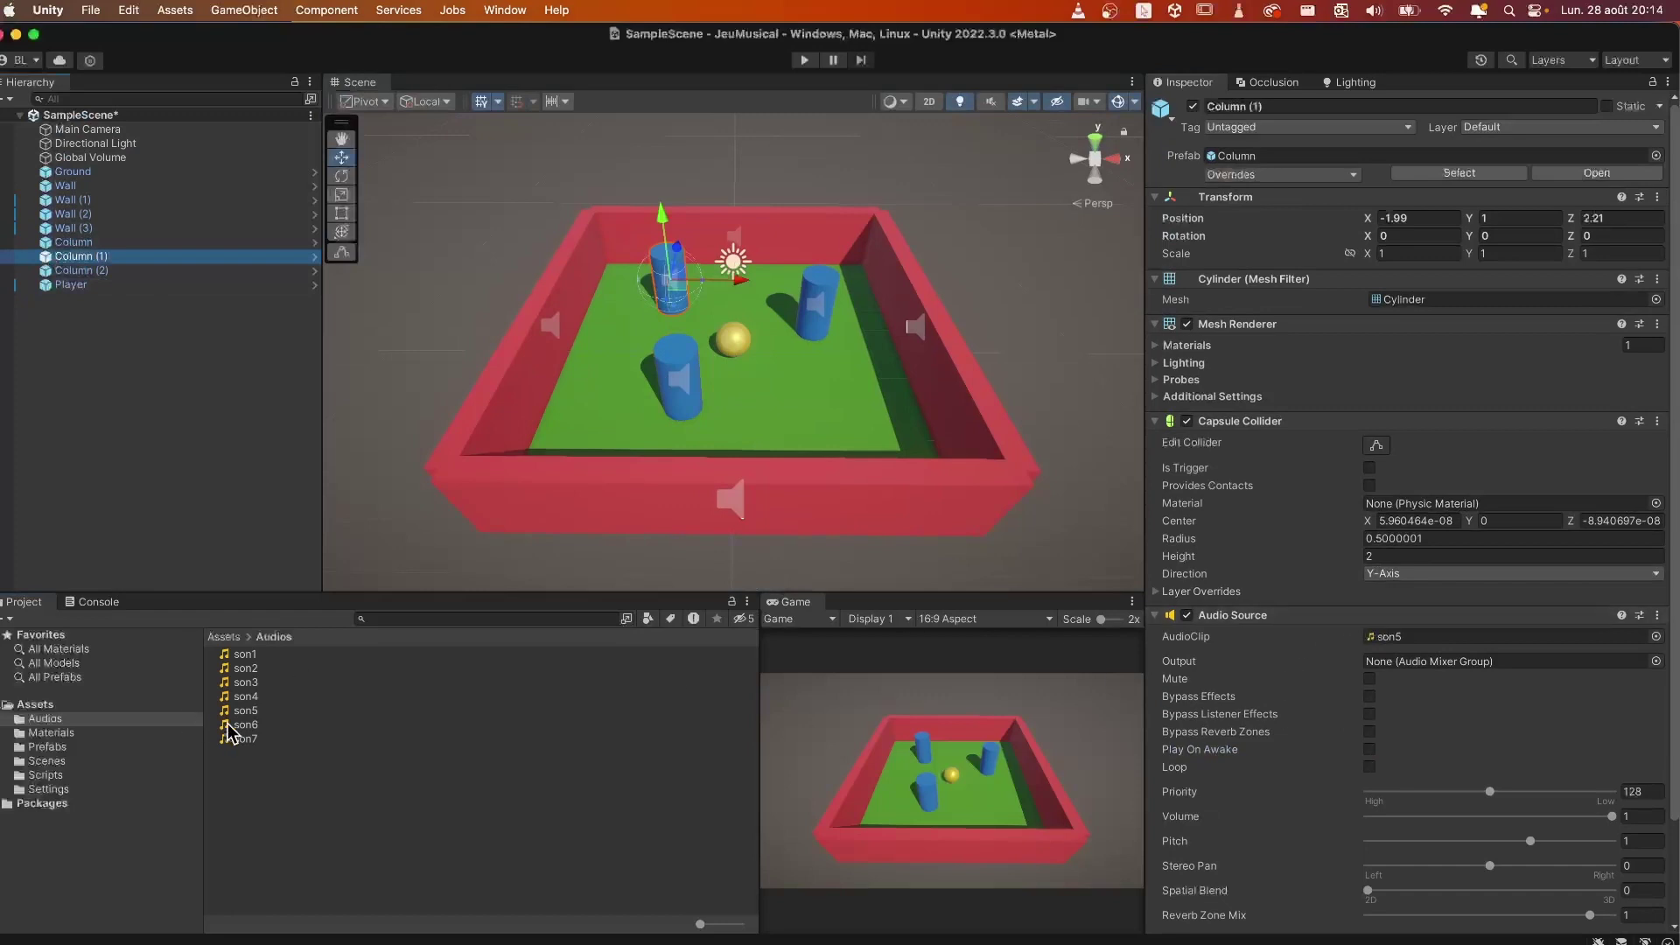
drag(229, 732, 1386, 640)
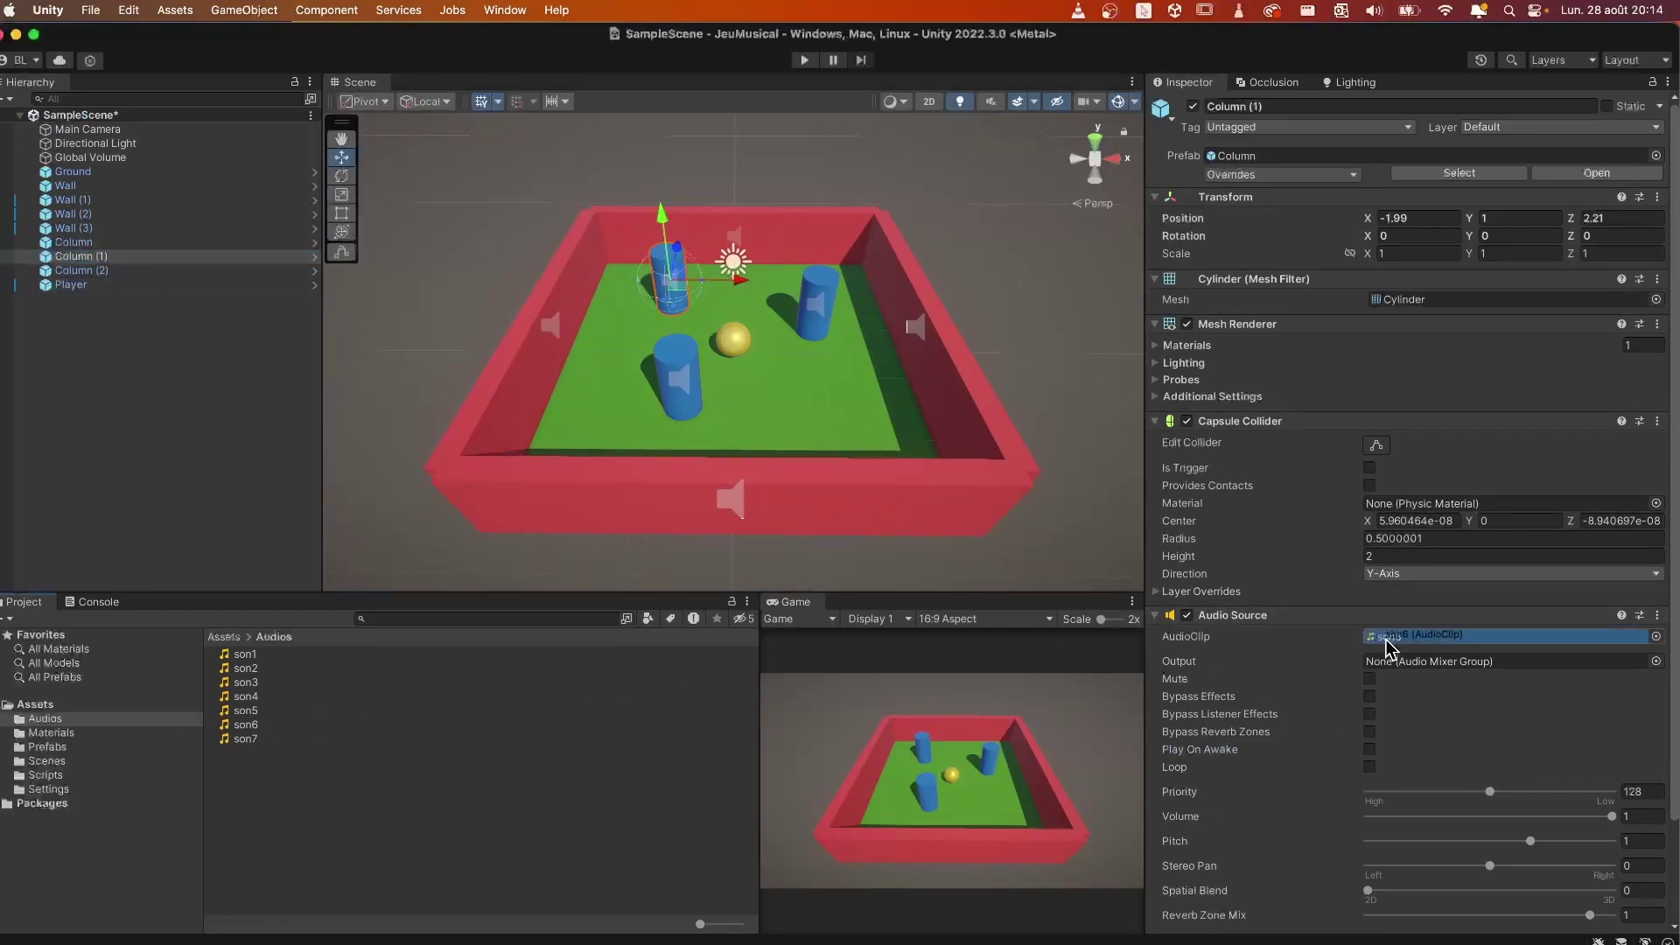
click(105, 270)
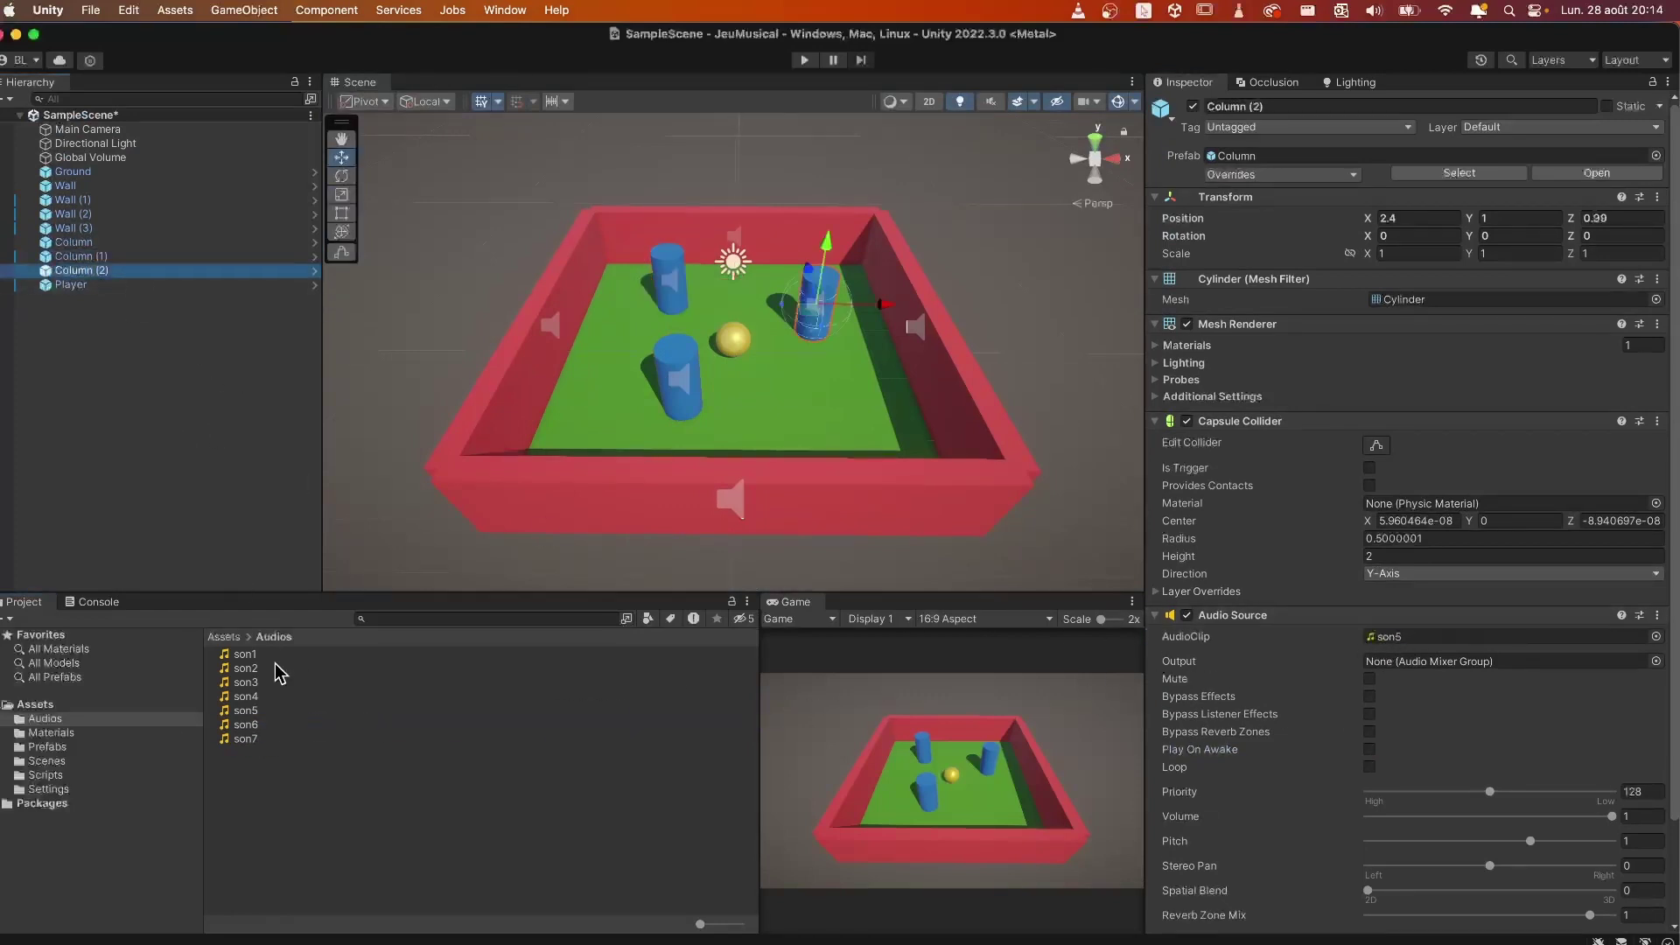
drag(243, 739, 1389, 645)
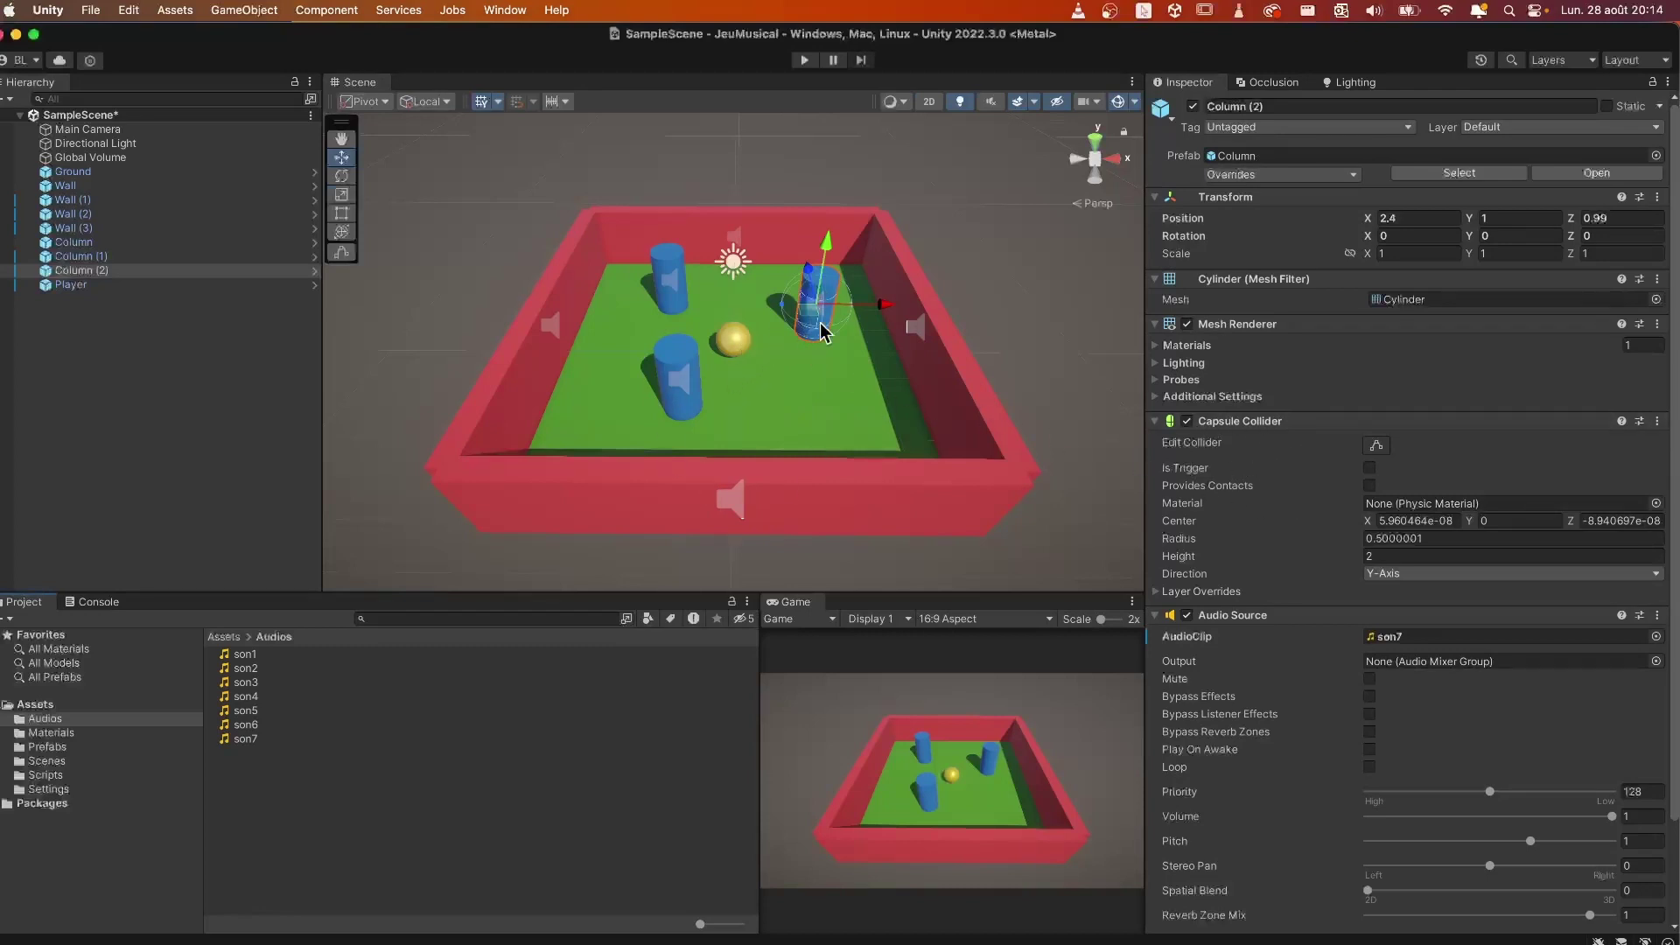
click(969, 392)
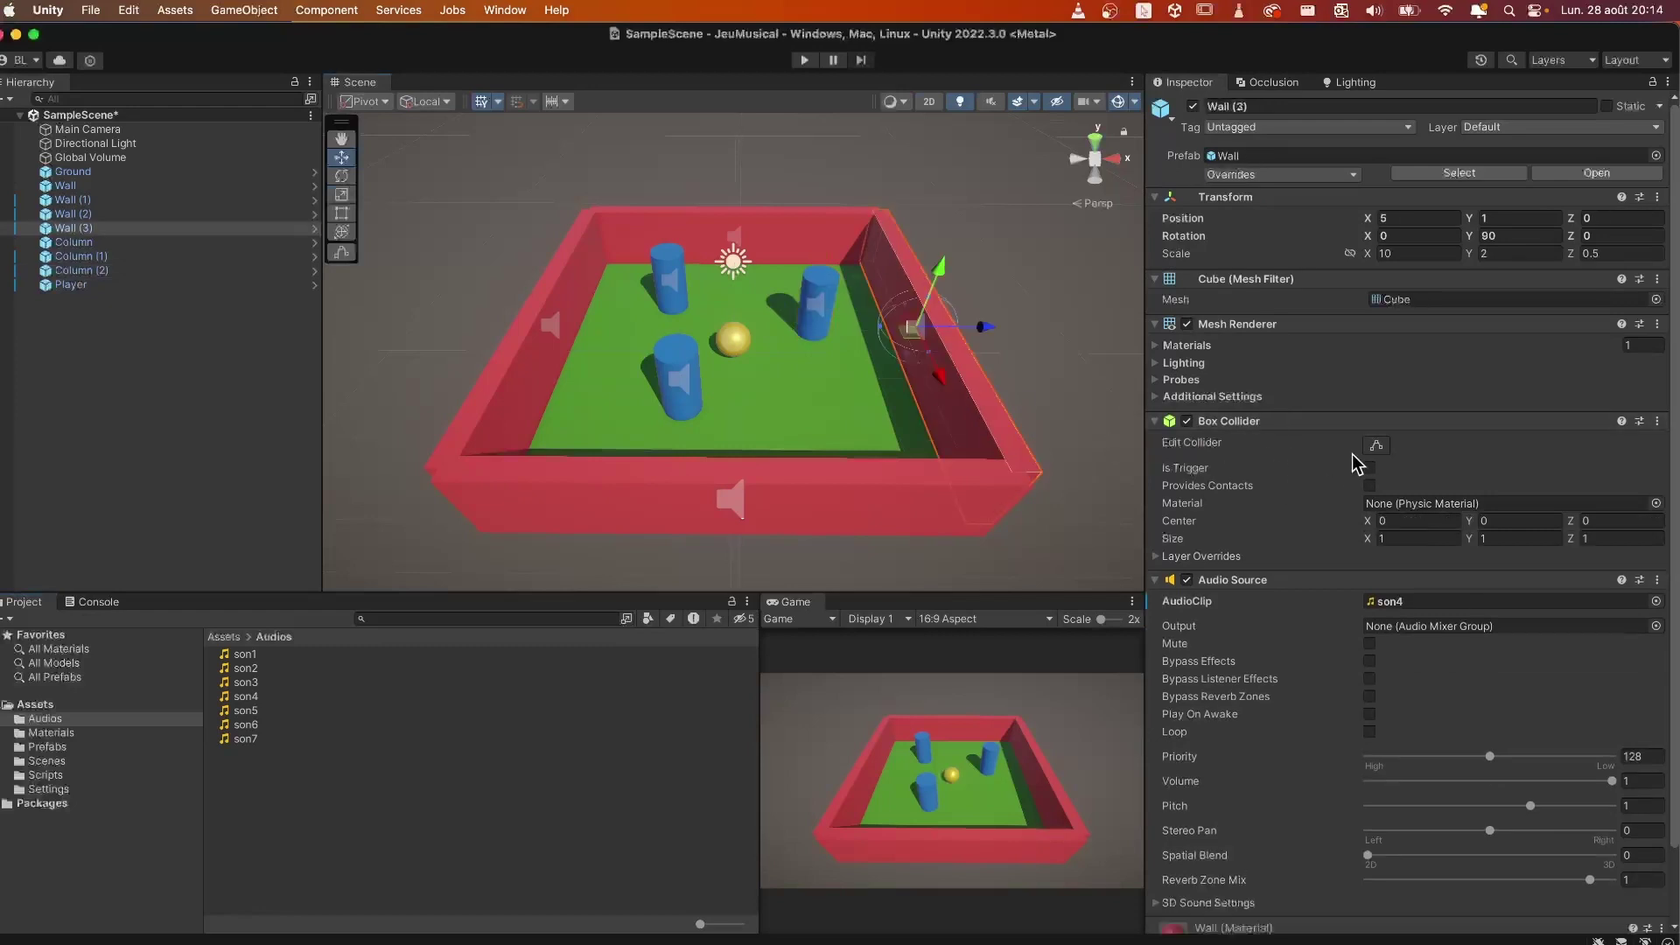
click(742, 341)
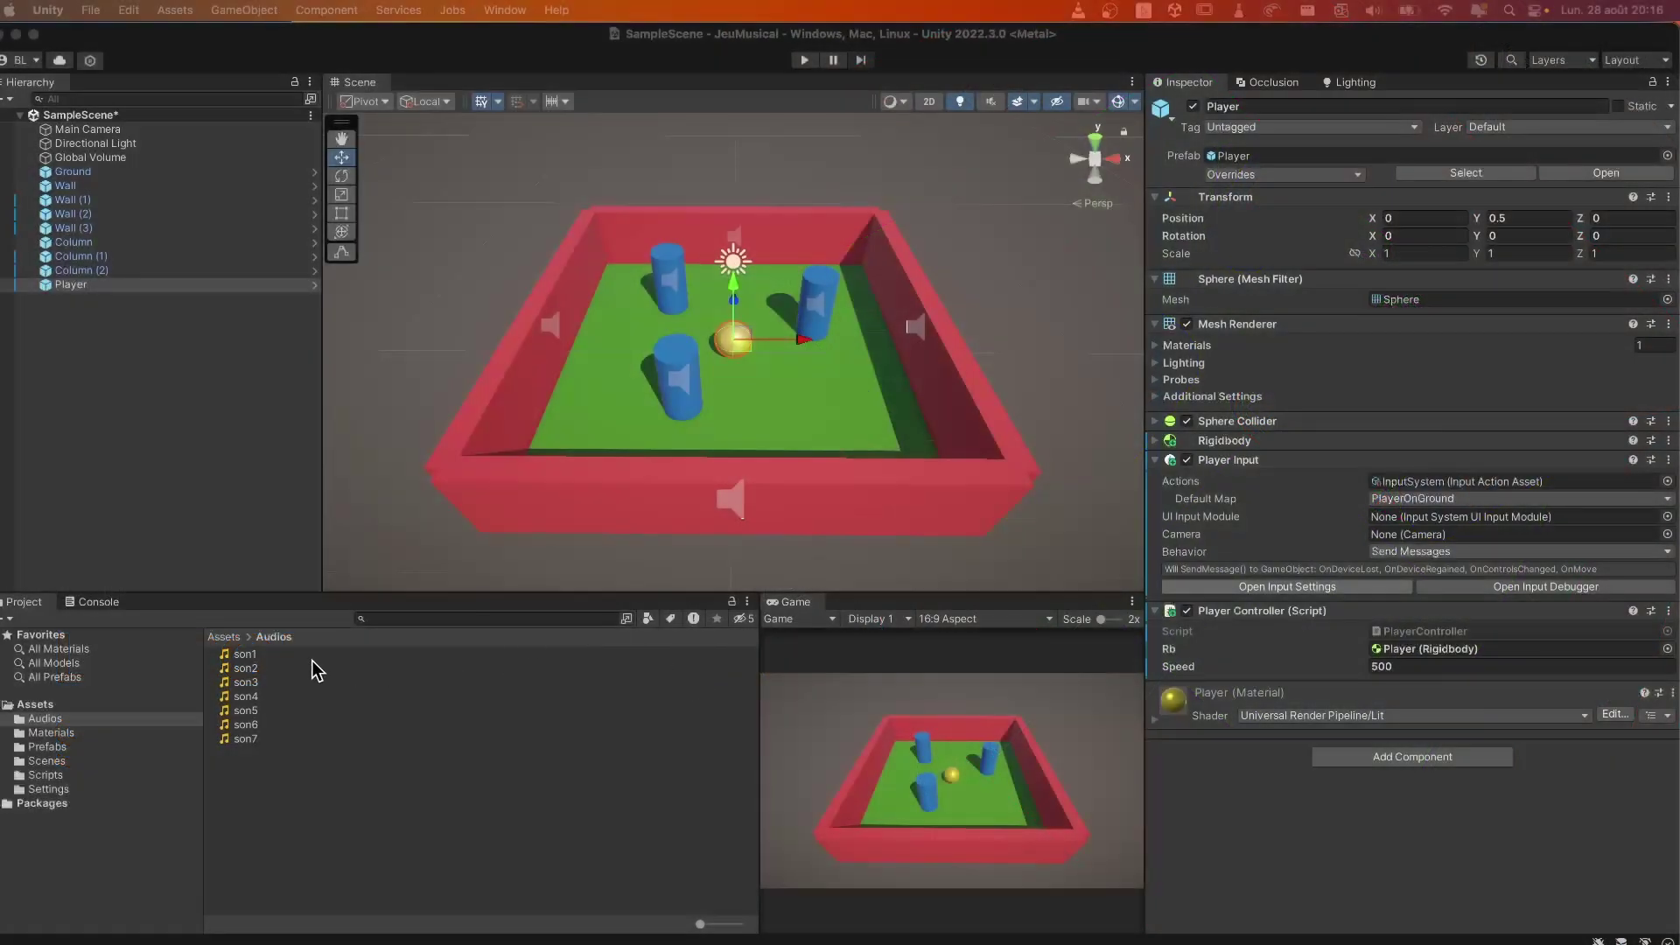
Step: Create a C# script named HitSound in Assets > Scripts and open it in Visual Studio Code
click(225, 637)
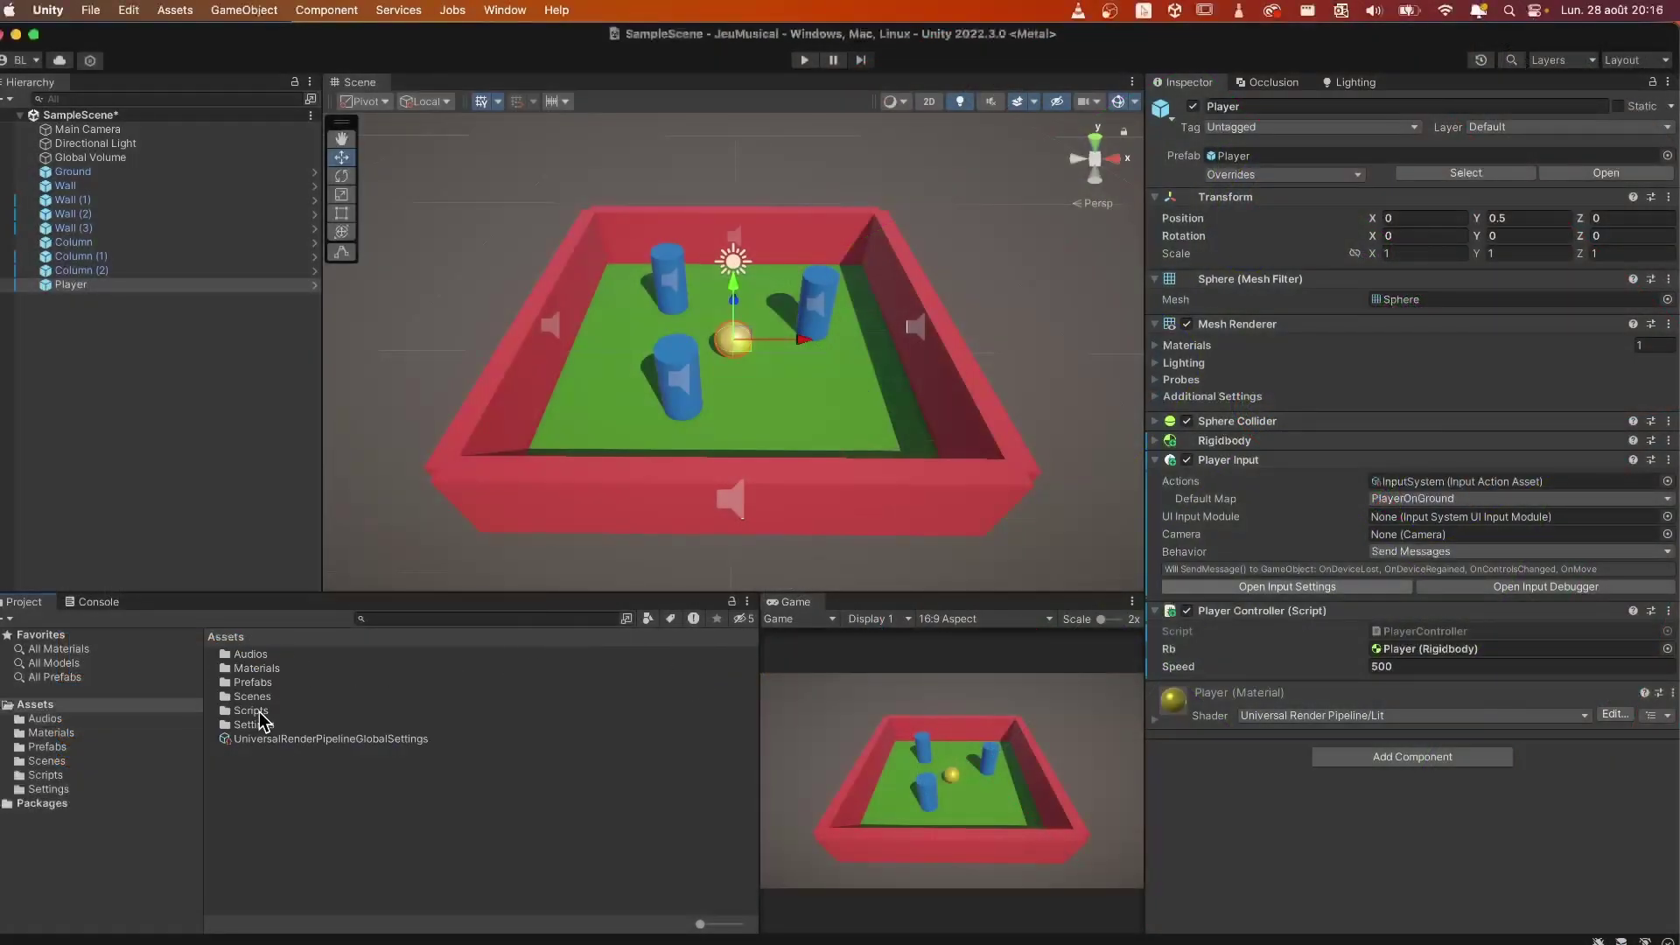
double_click(259, 711)
right_click(271, 723)
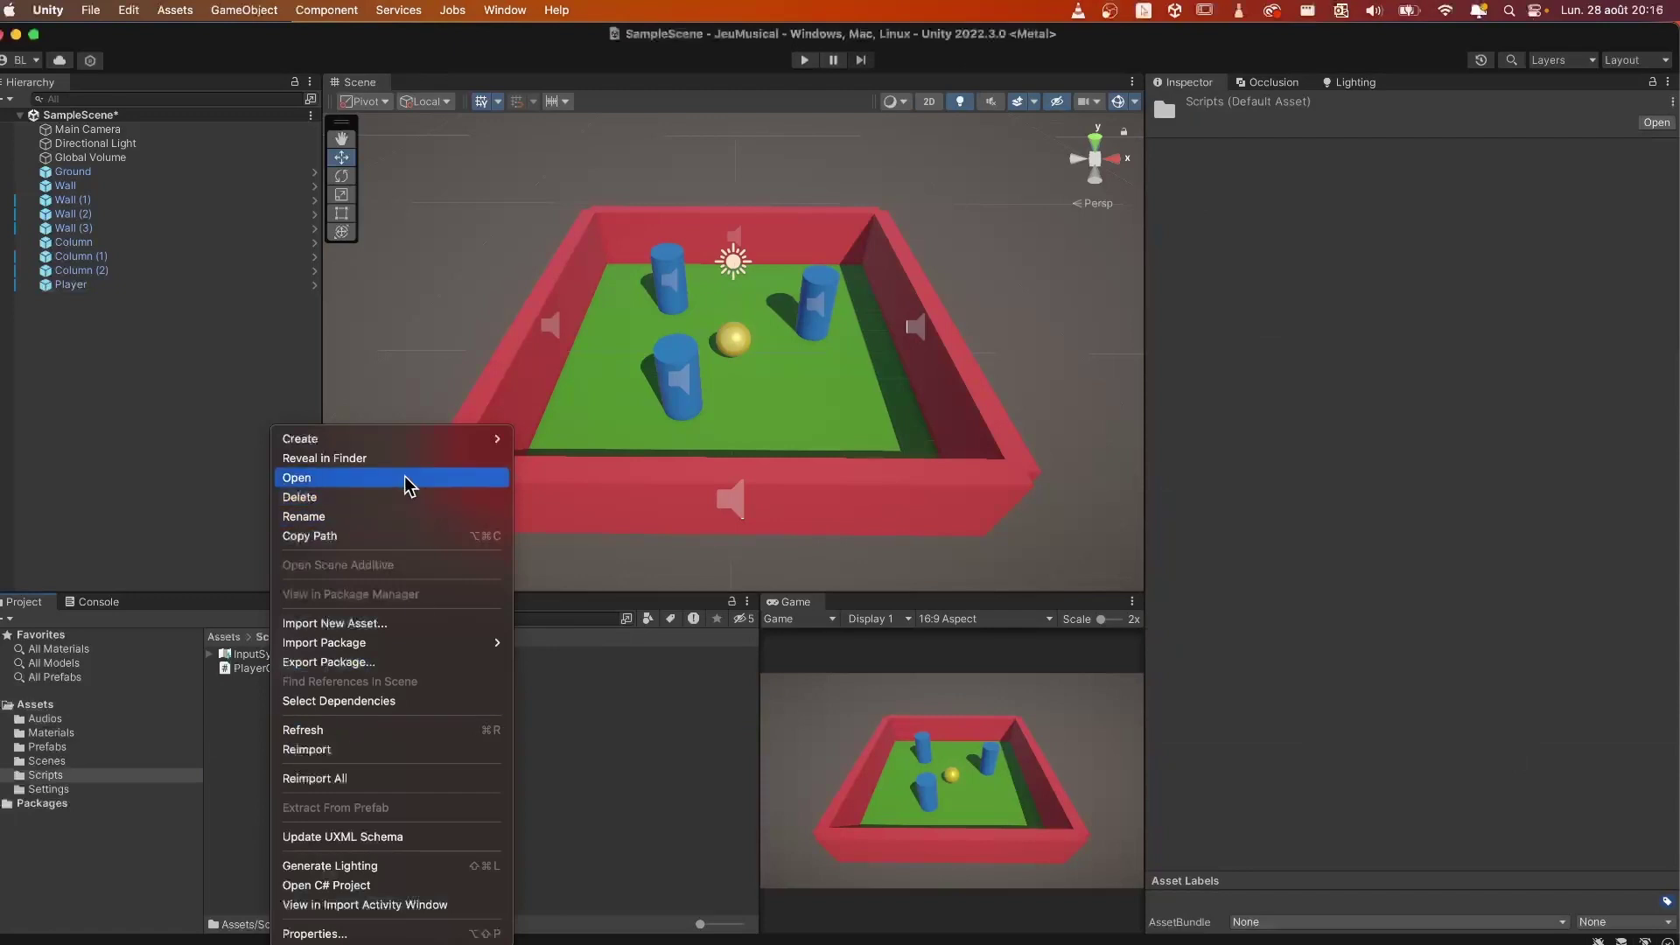
mouse_move(408, 438)
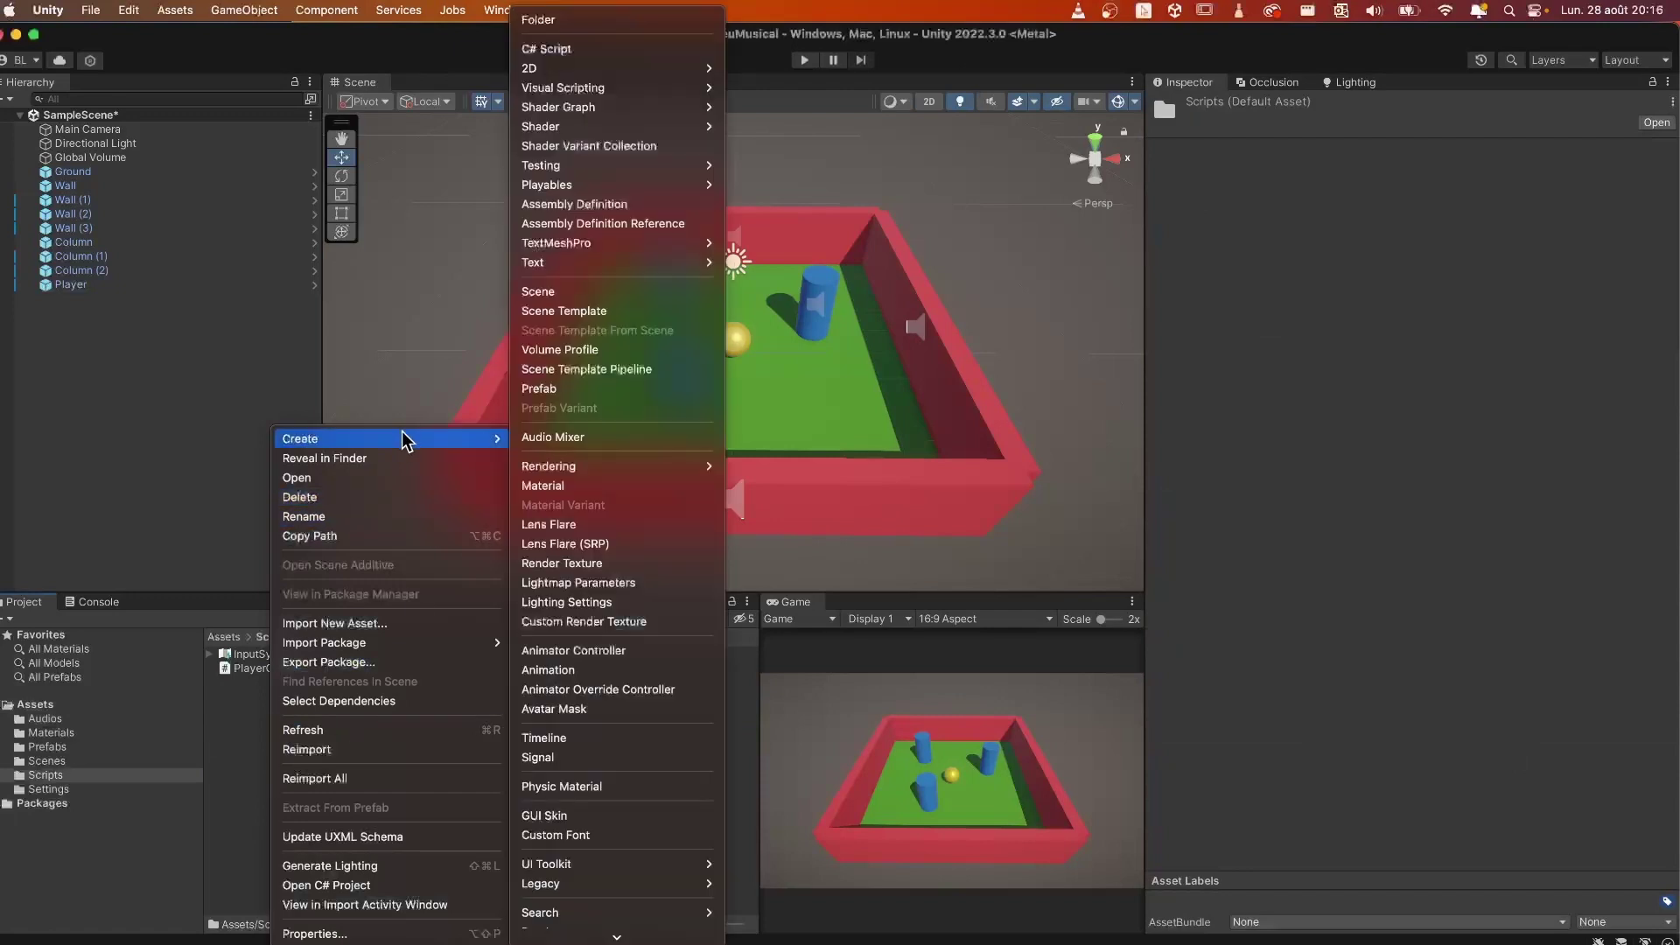
click(604, 48)
text(HitSound)
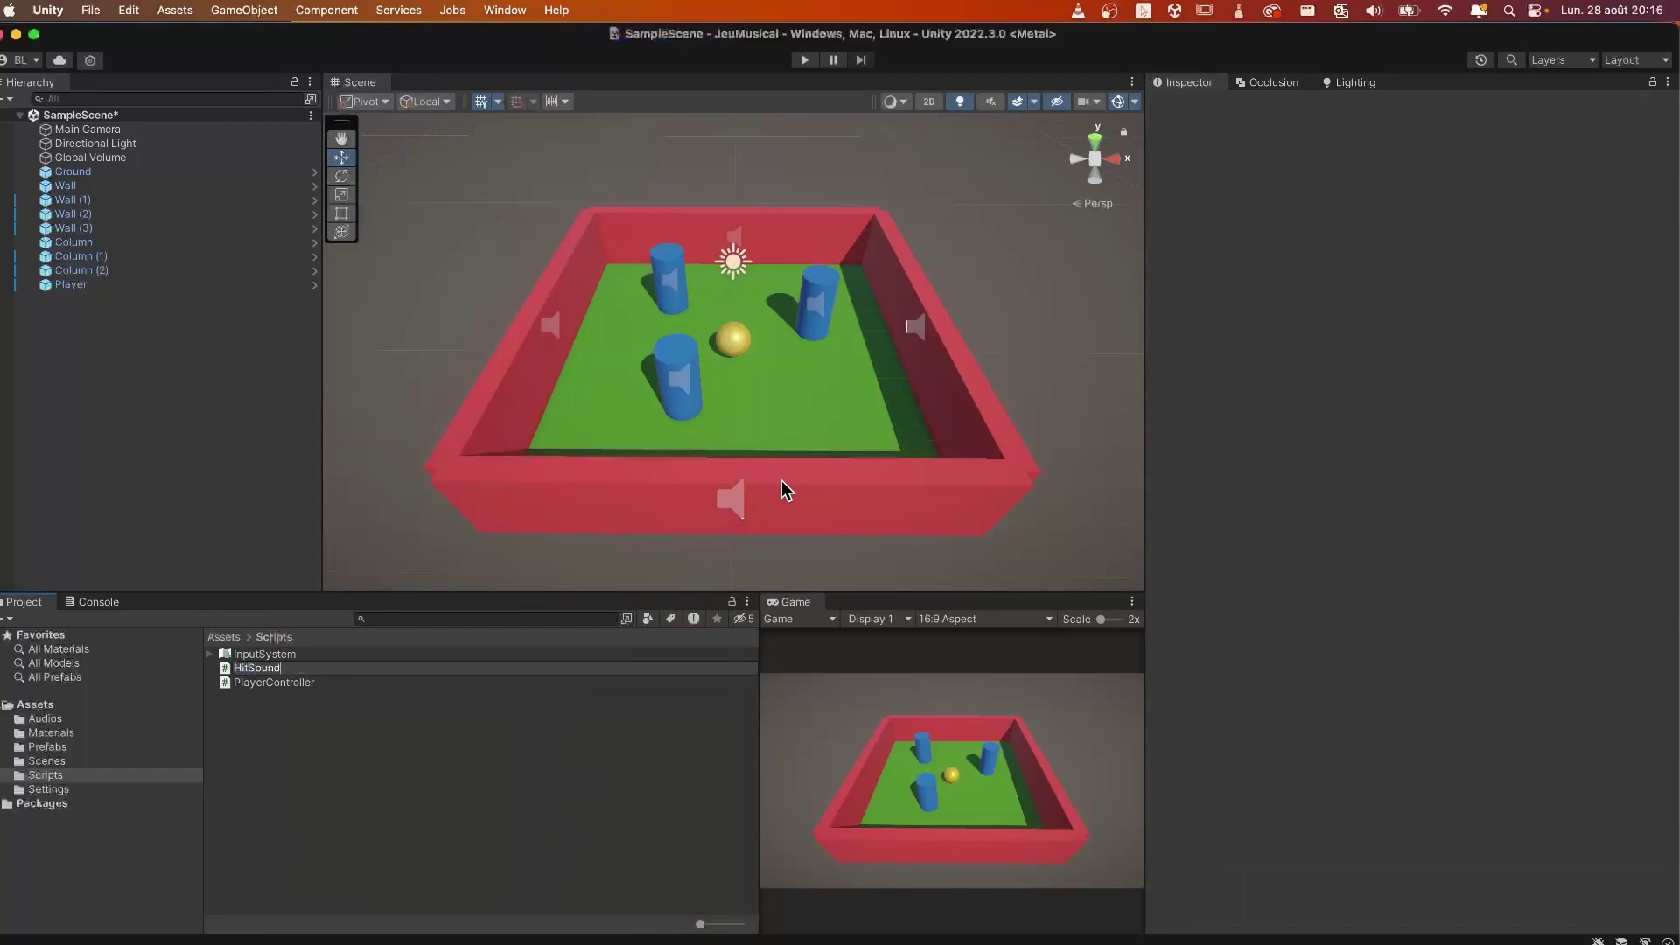
key(Return)
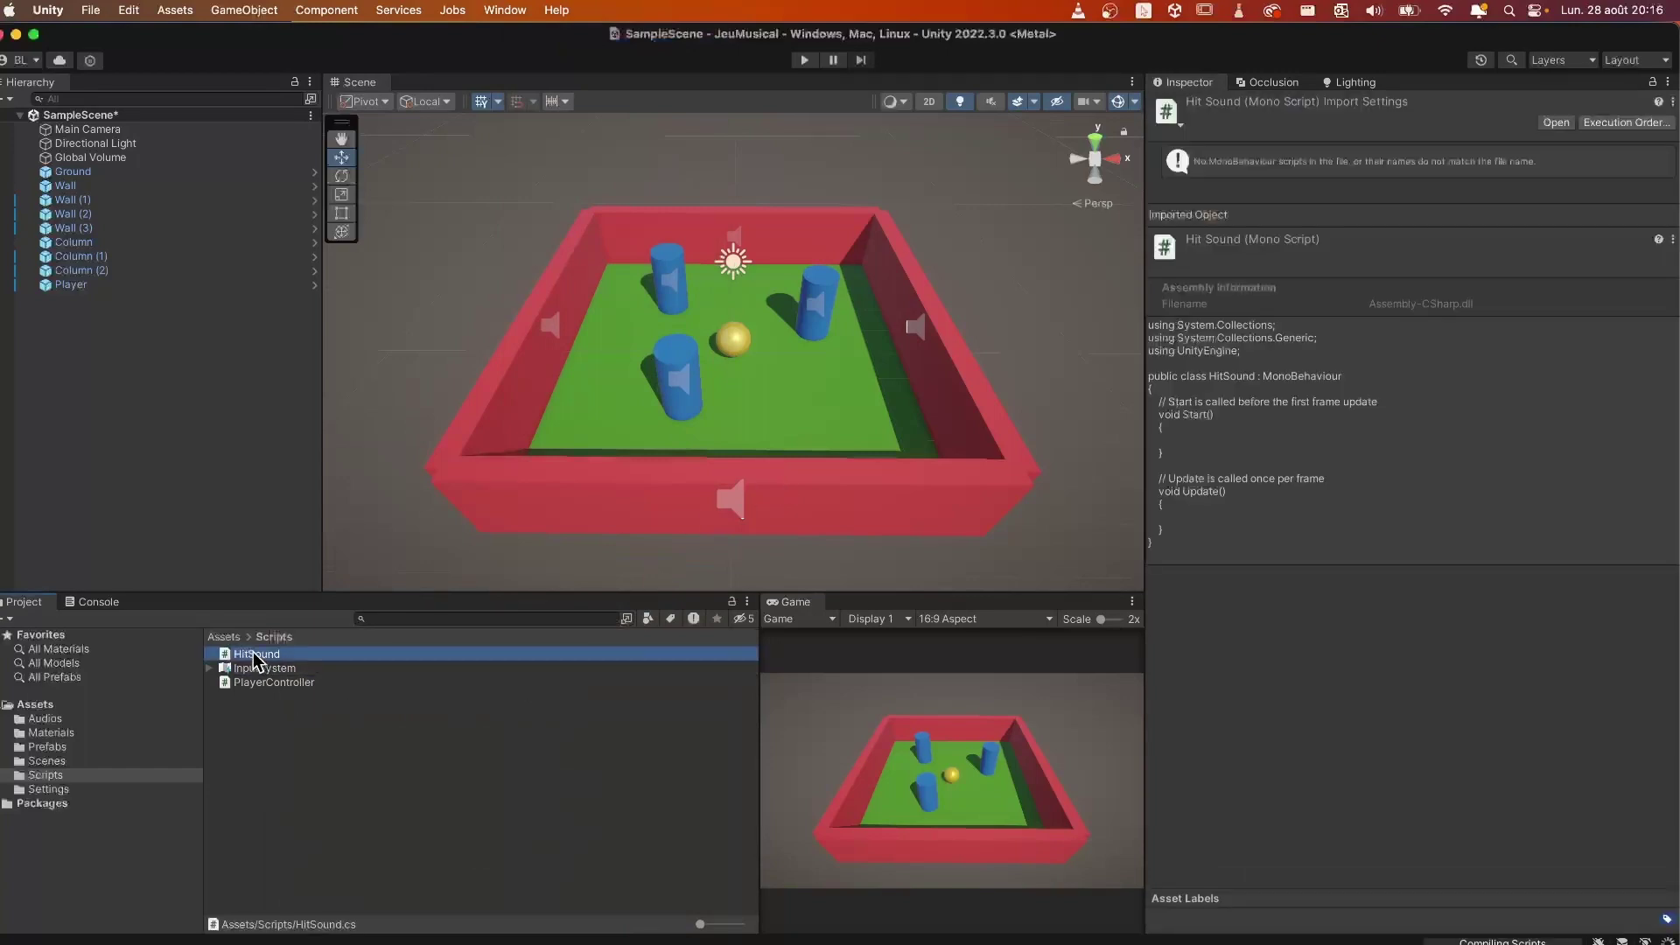
double_click(254, 657)
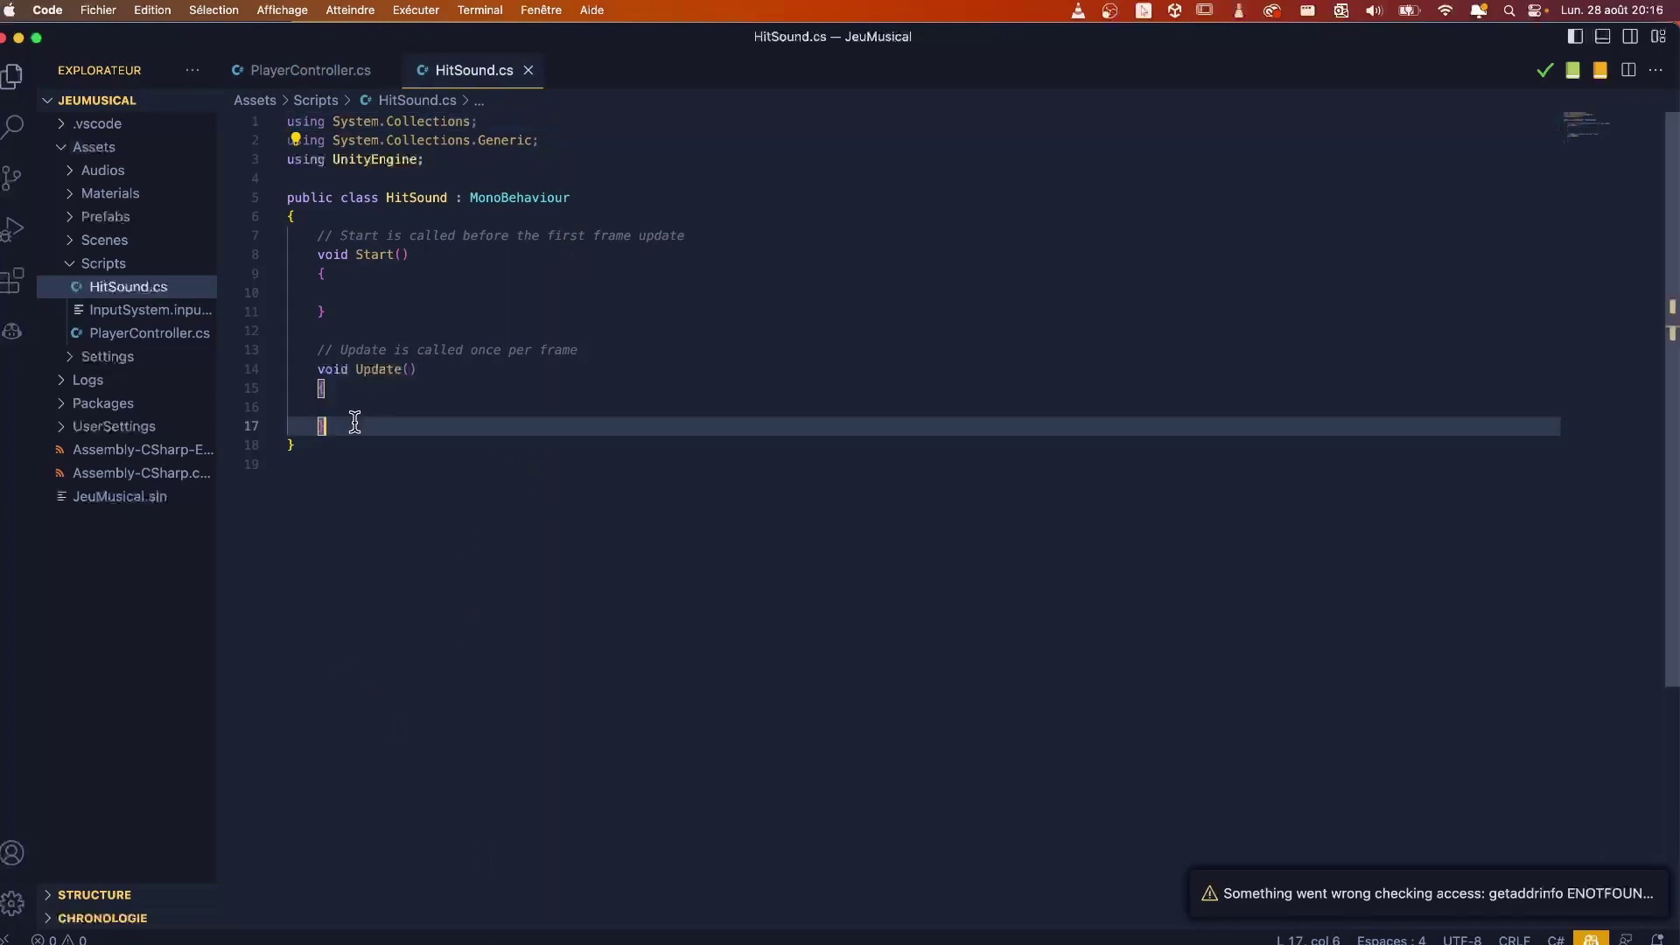
Step: Replace the default Start and Update methods with a 'private AudioSource hitSound;' field, then return to Unity
drag(325, 426, 276, 235)
key(BackSpace)
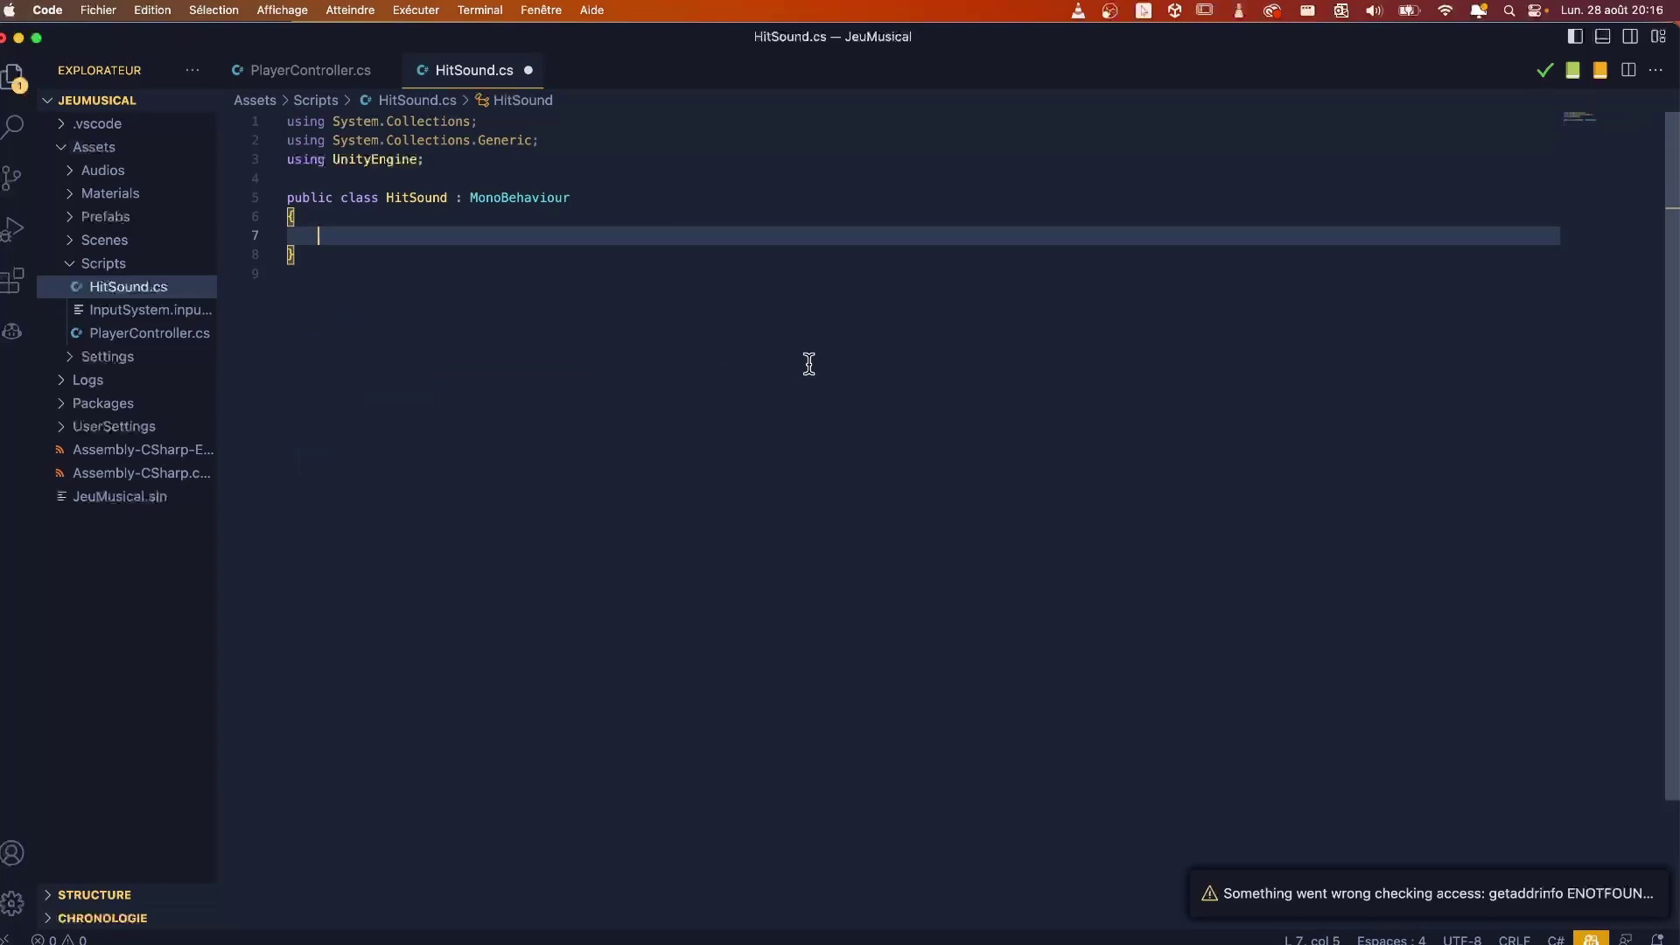
text(pr)
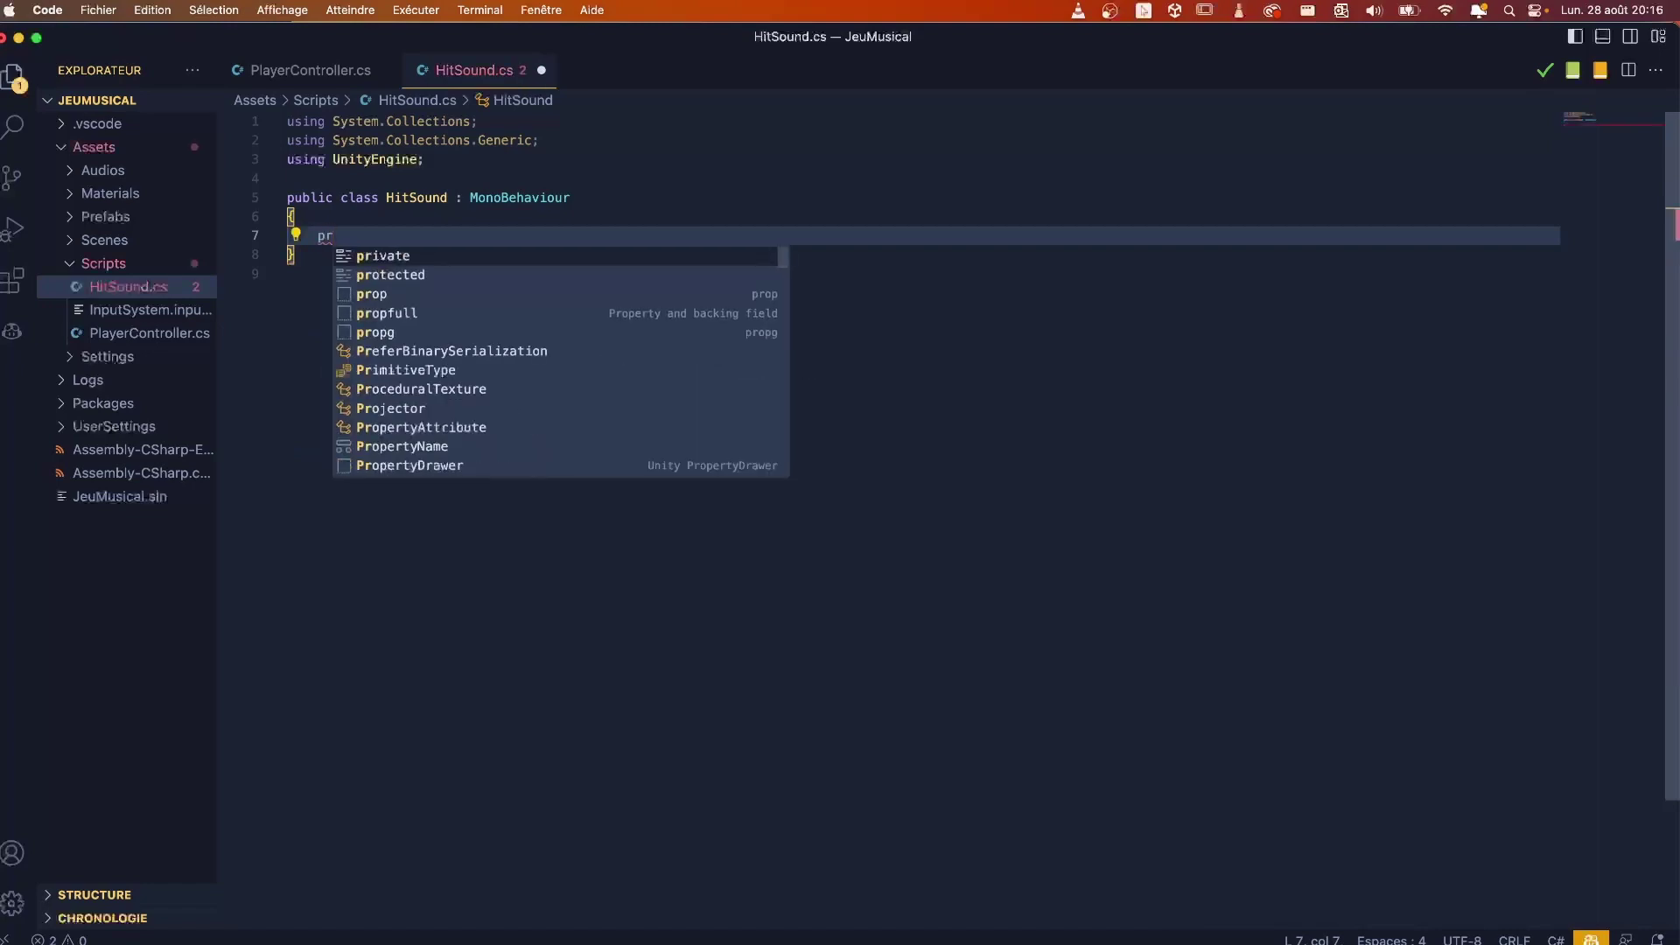
text(ivate)
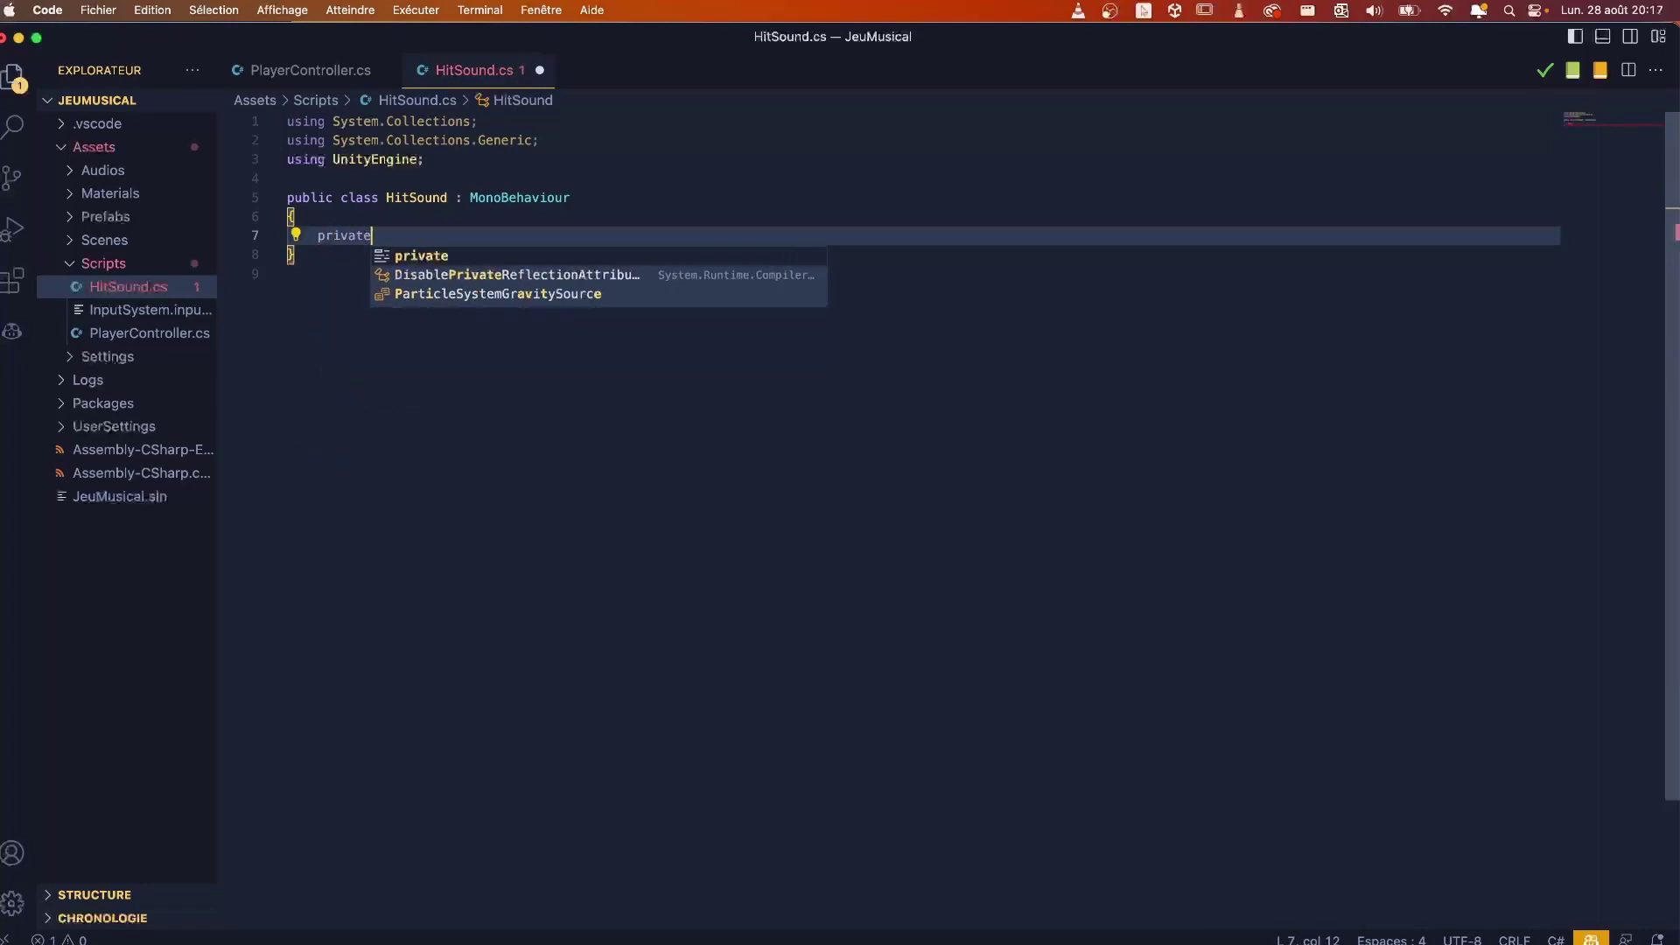
text( A)
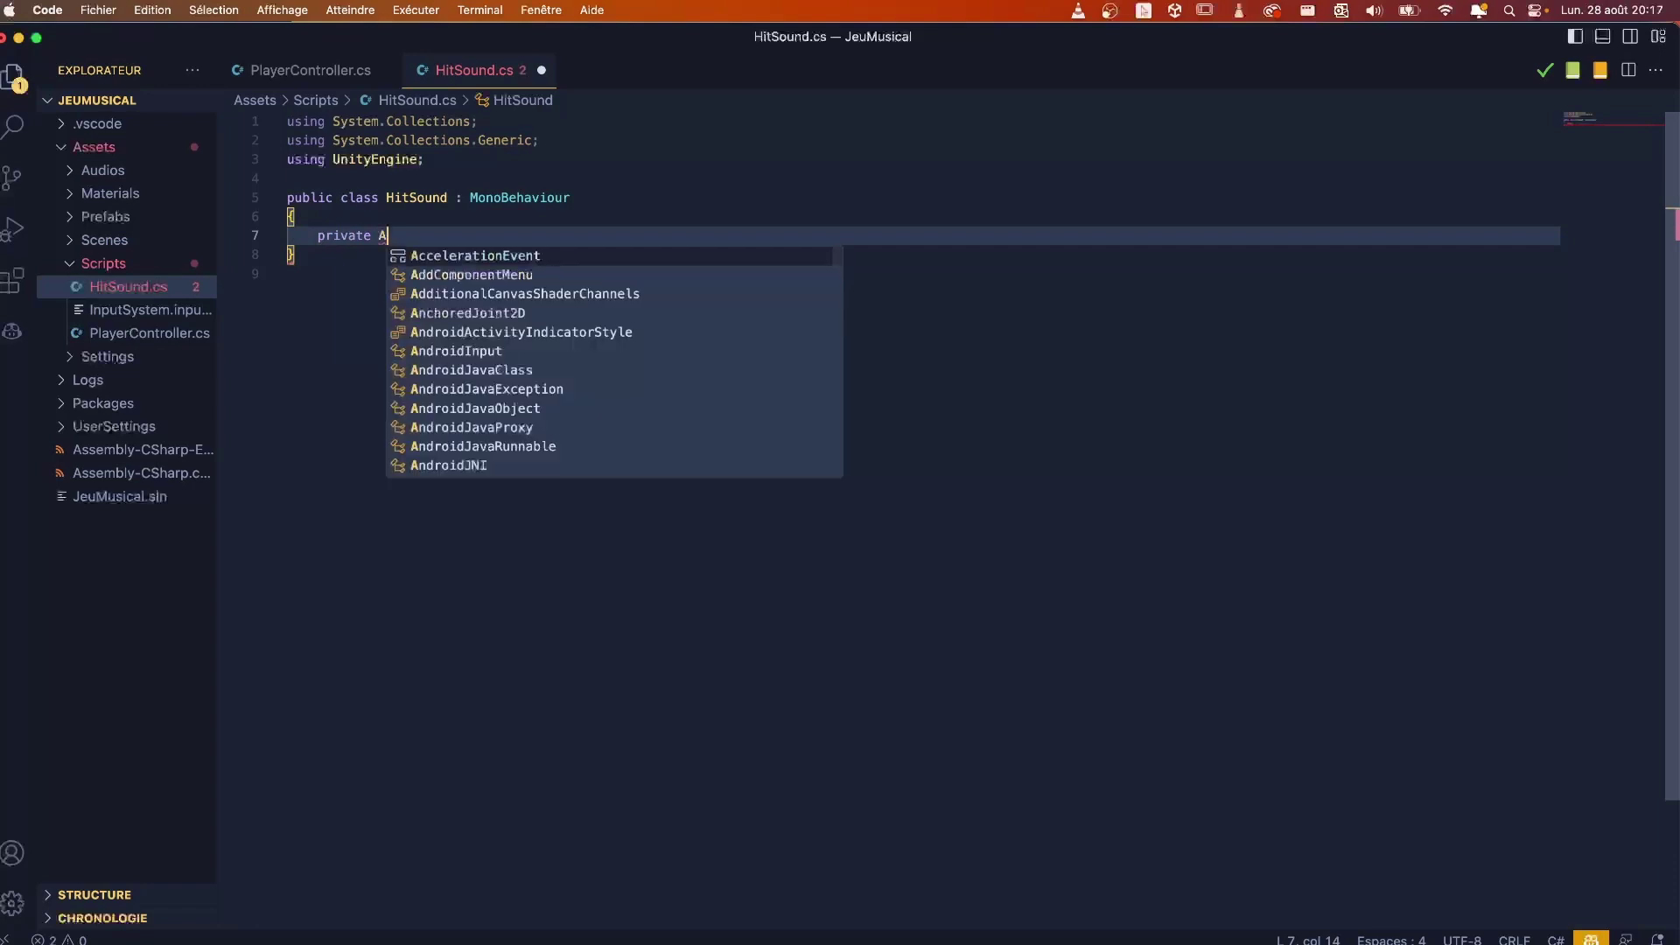
text(ui)
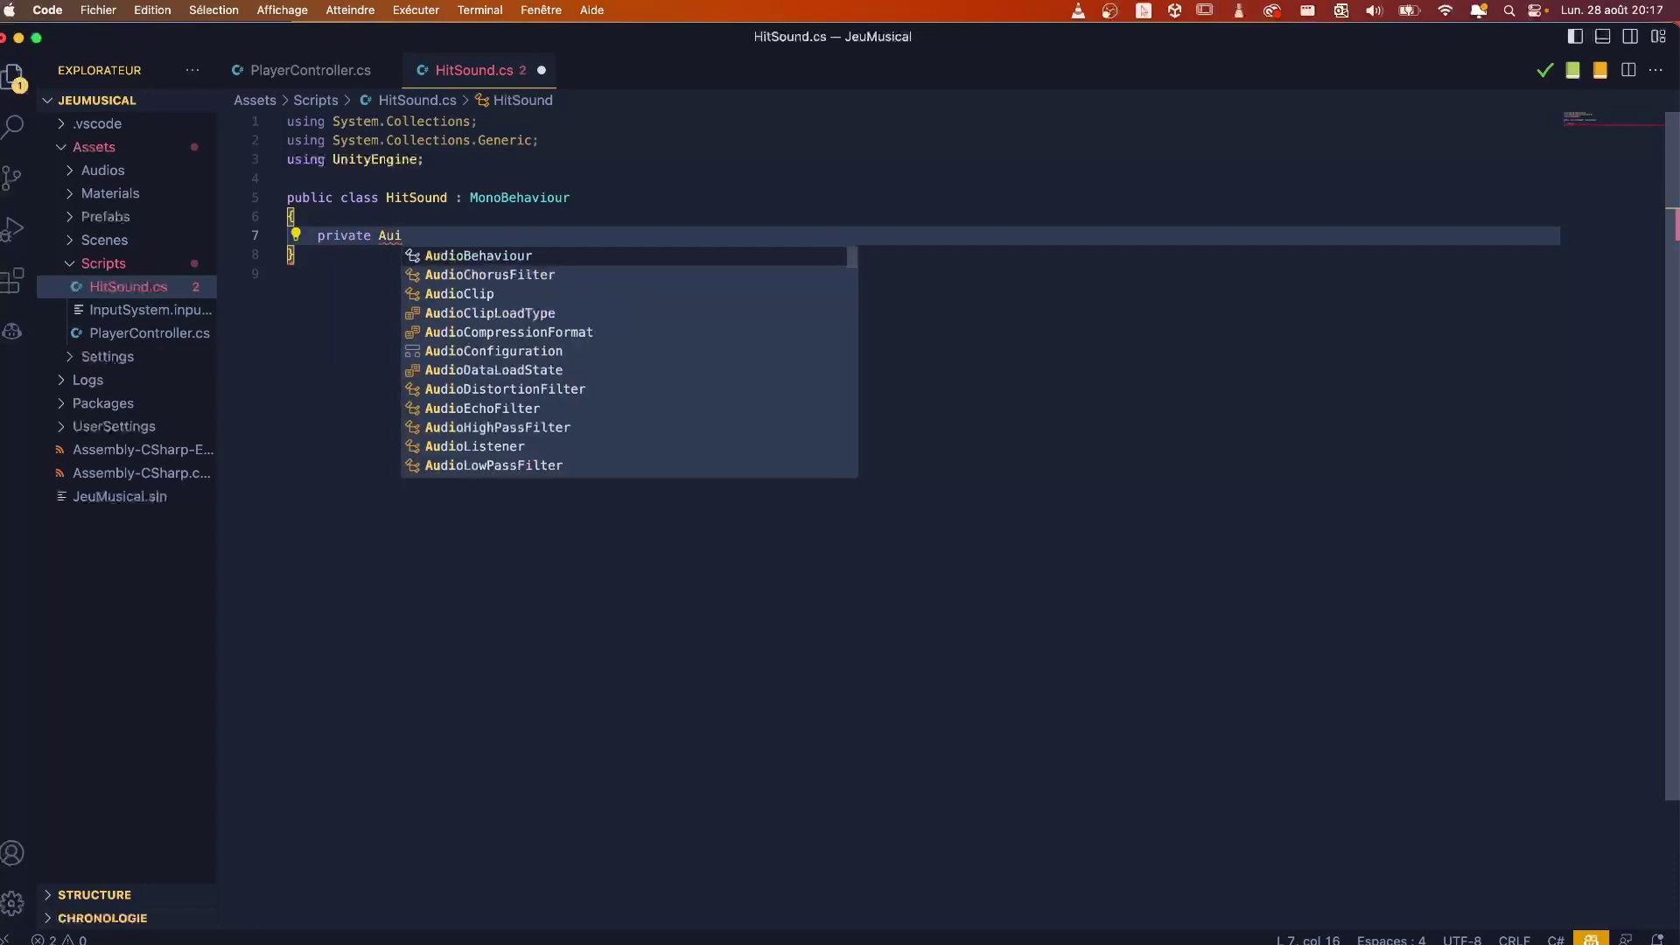
key(BackSpace)
text(dio)
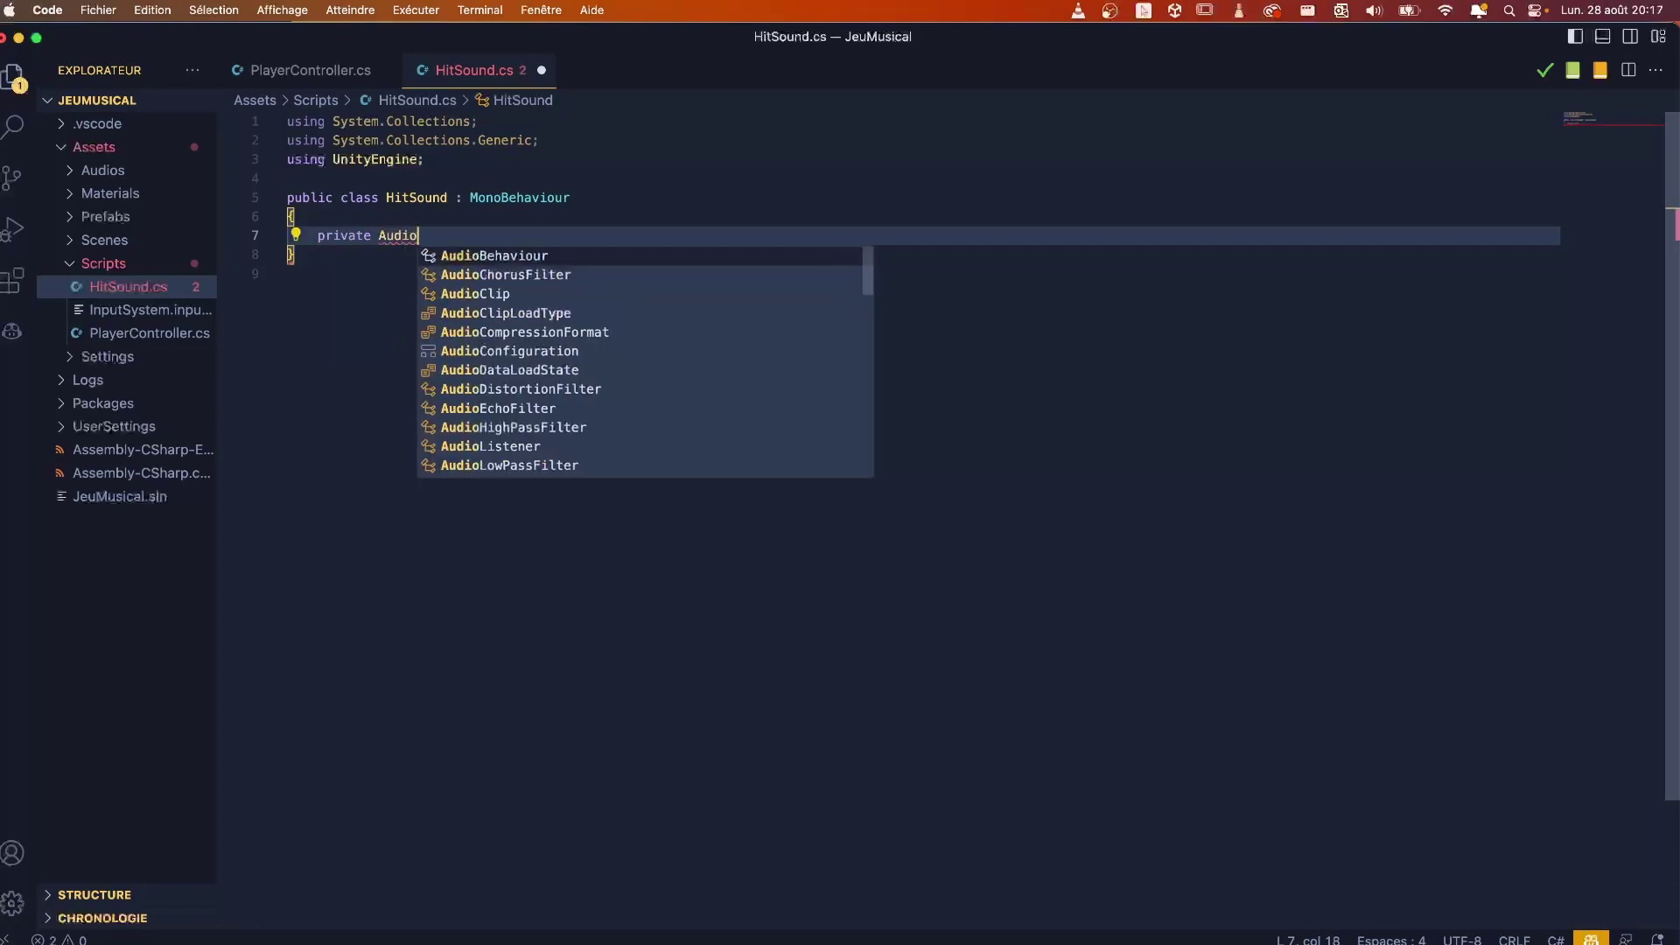
text(S)
text(o)
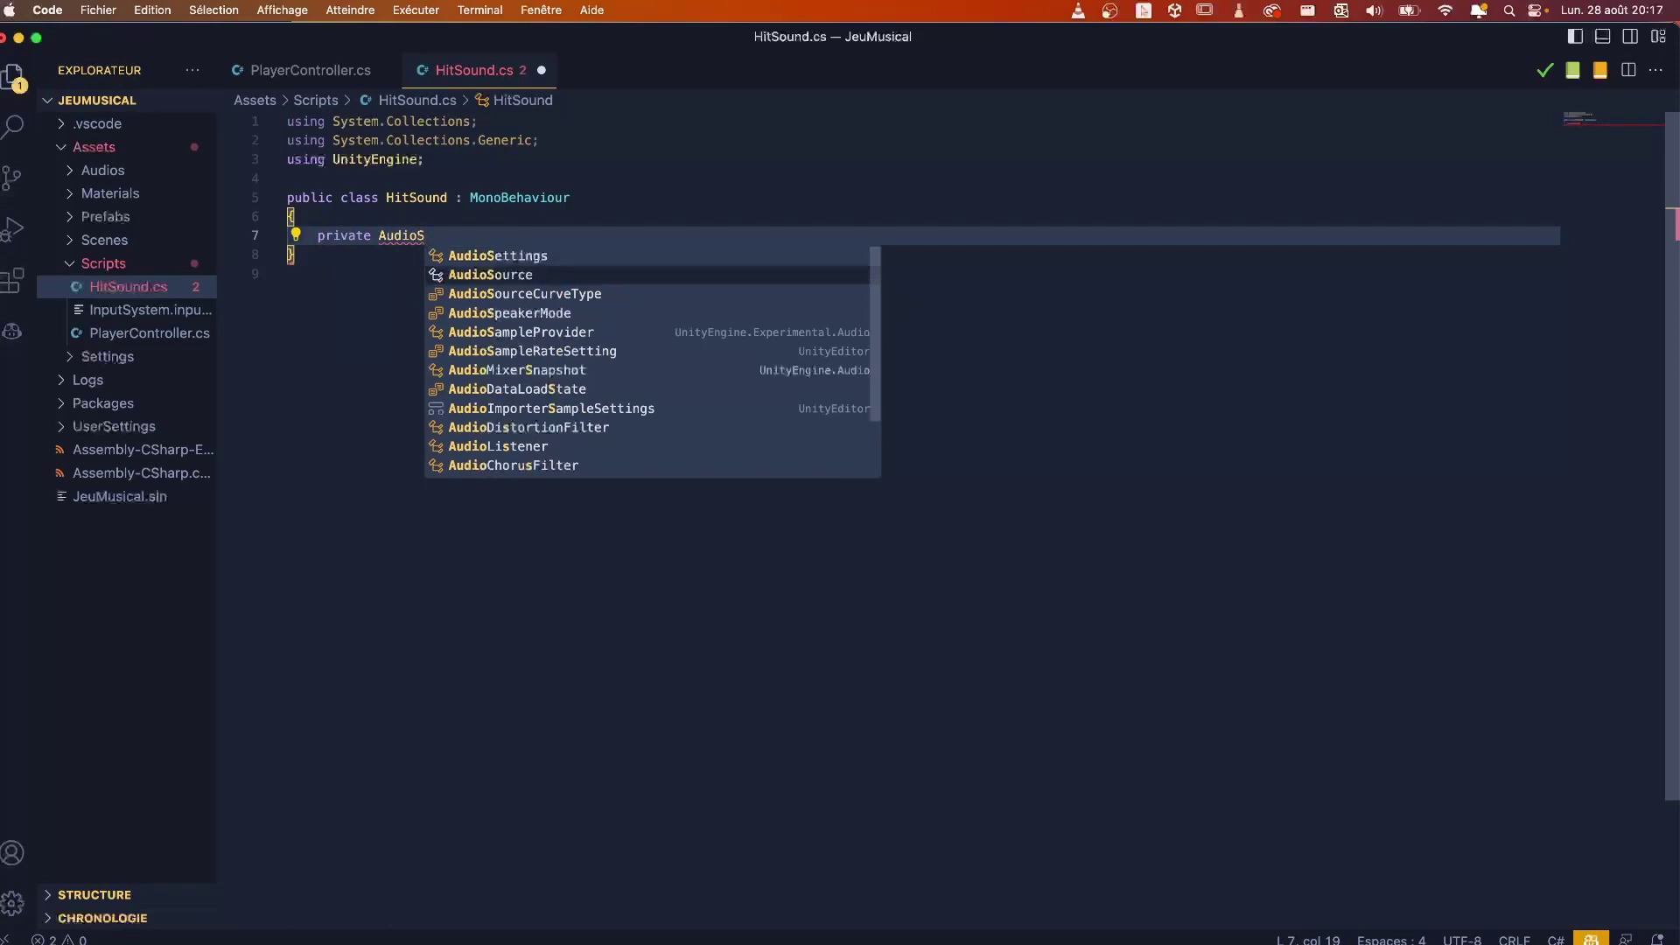
key(Return)
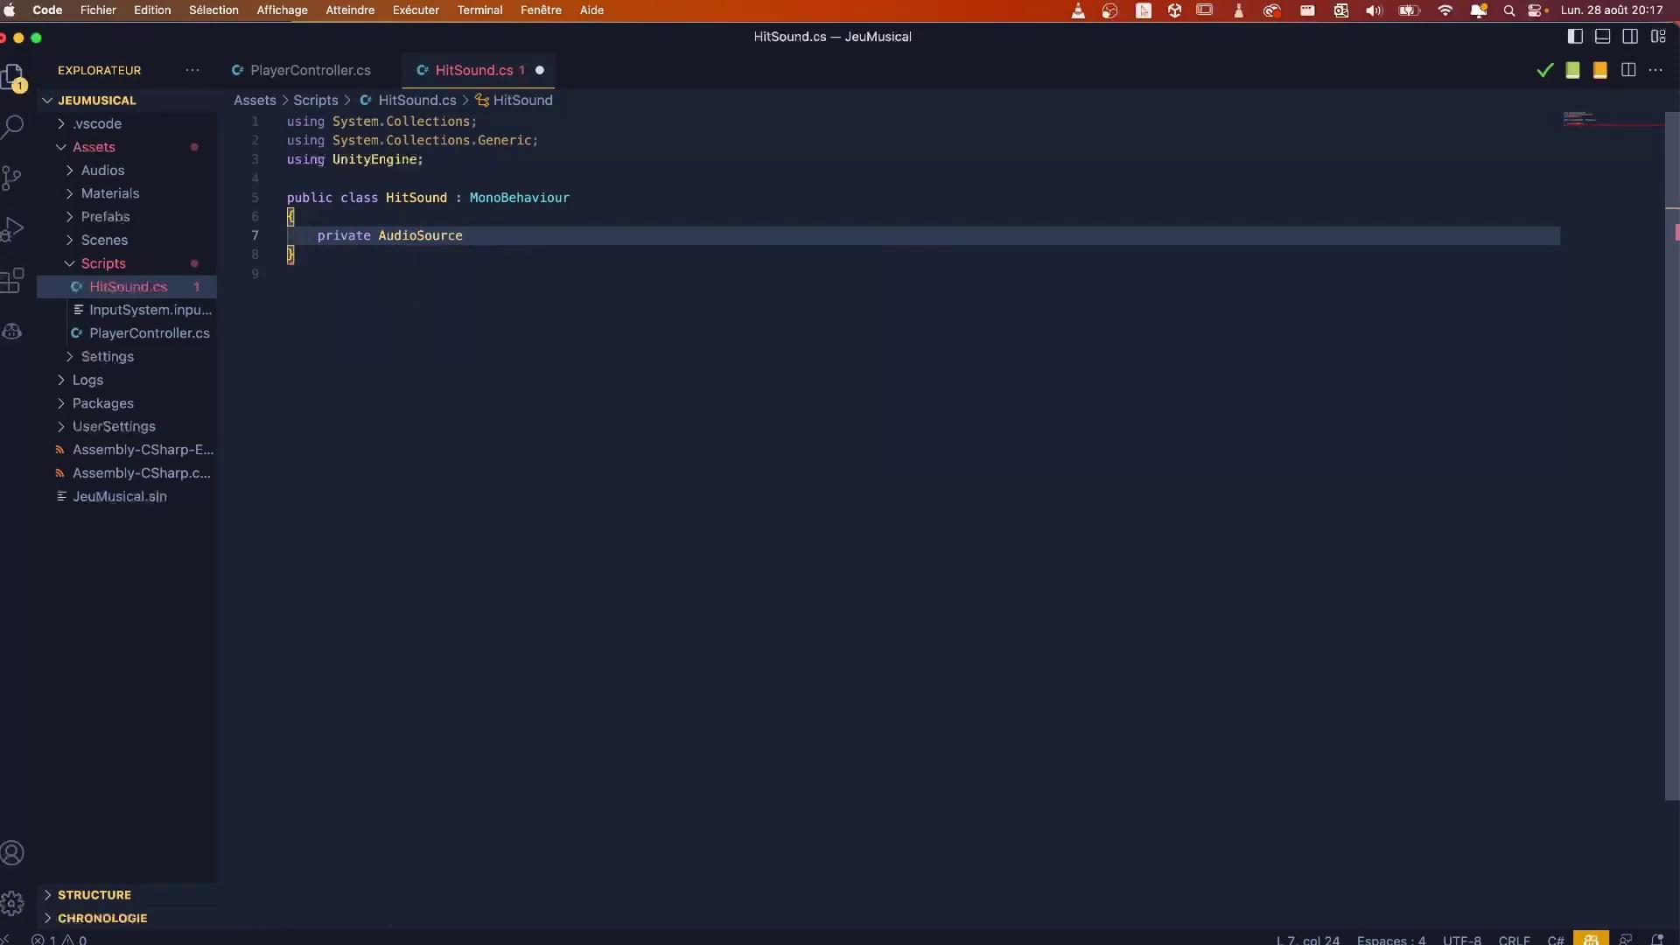
text( hit)
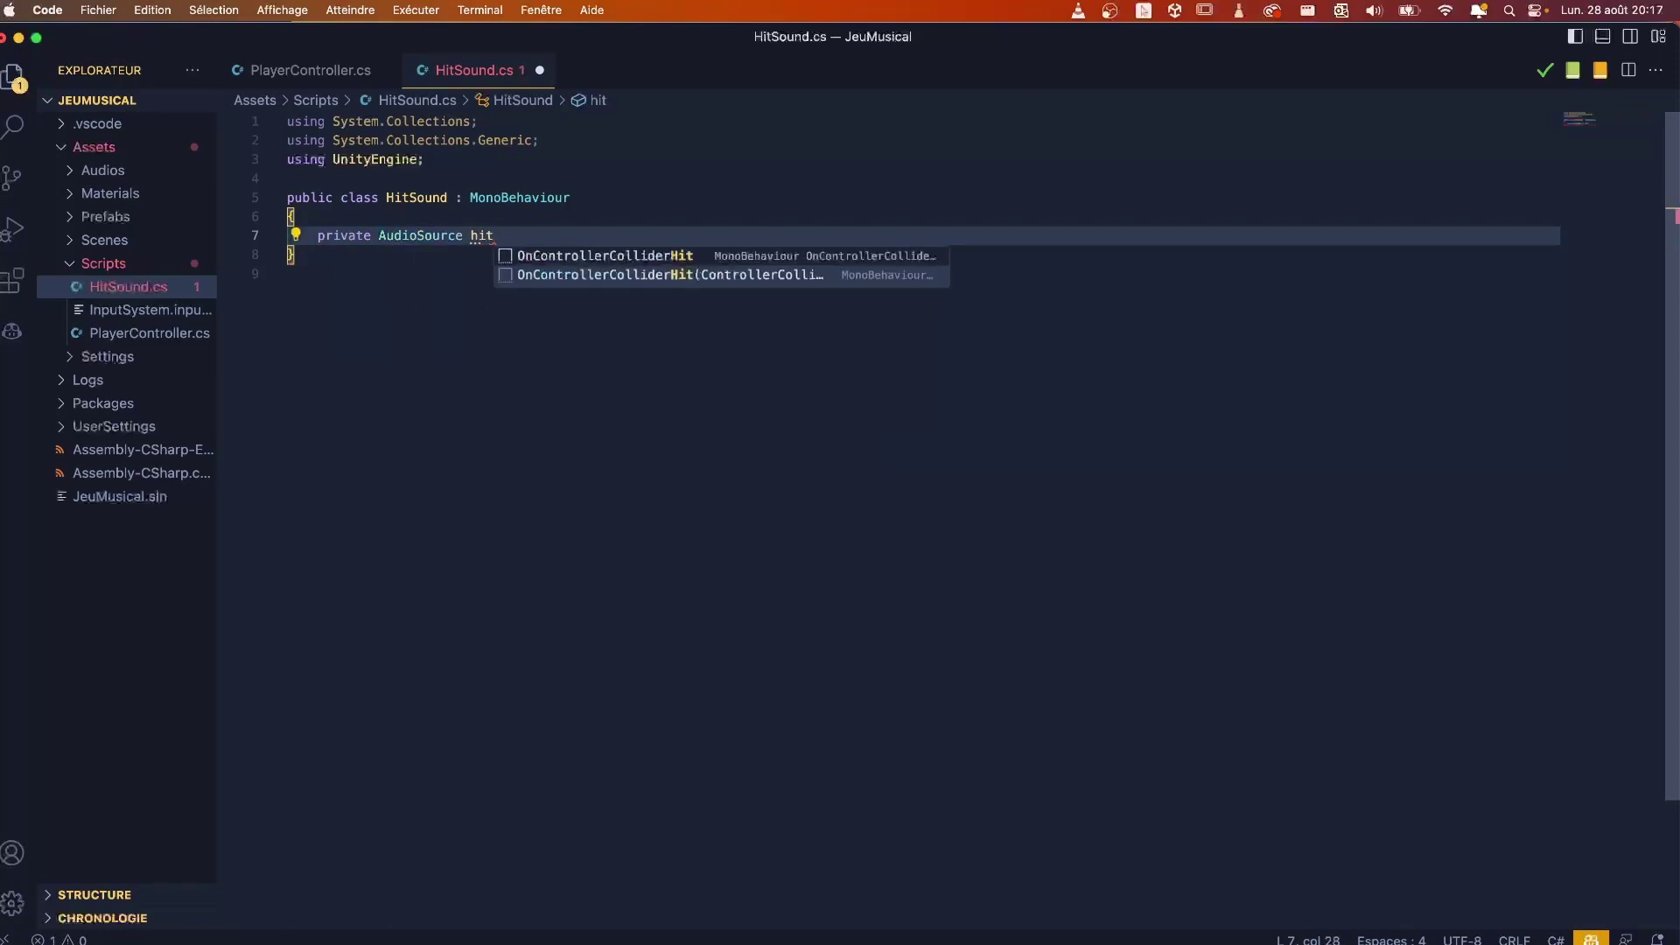
text(Sound;)
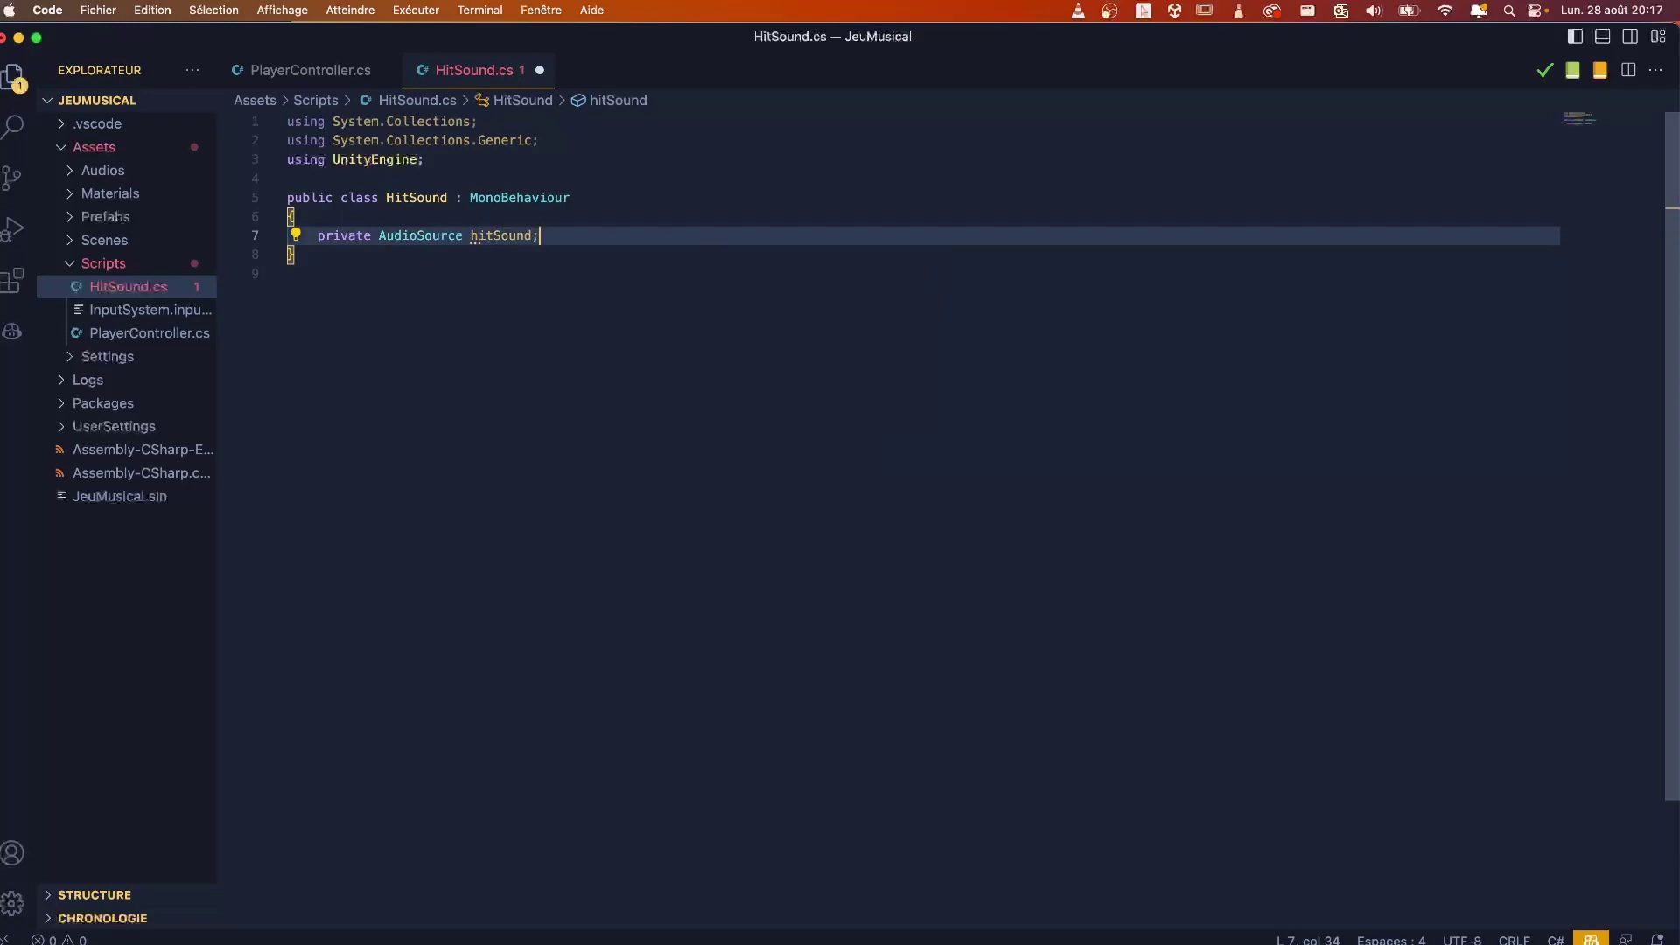
key(Return)
text(a)
key(BackSpace)
key(Return)
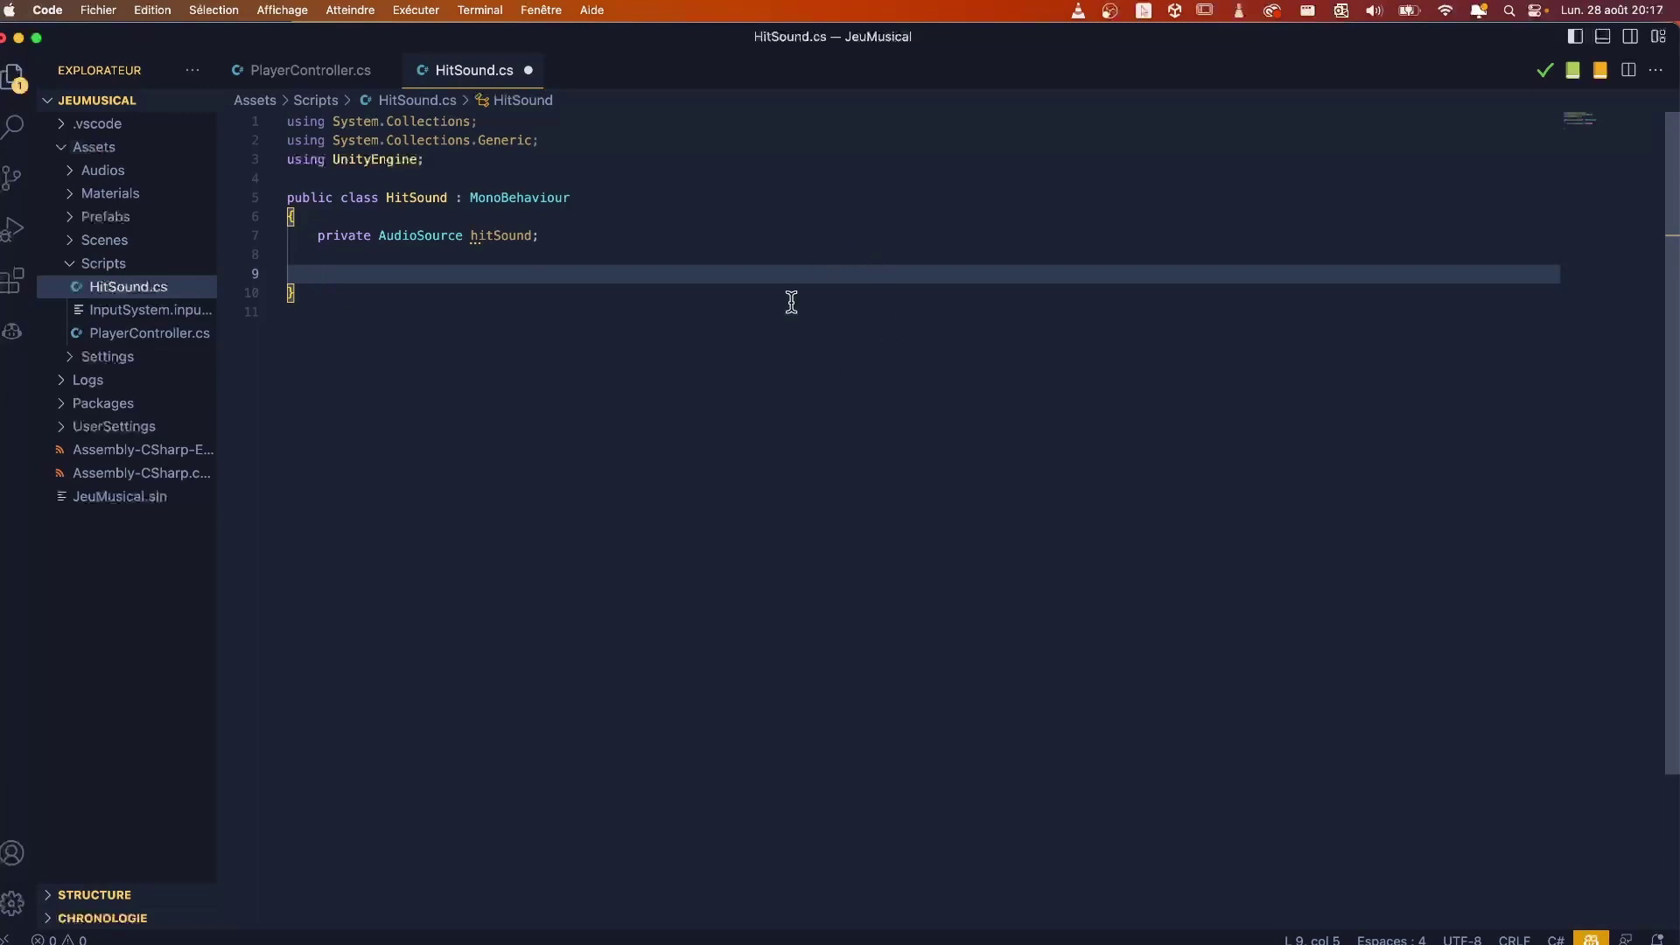
key(super+Tab)
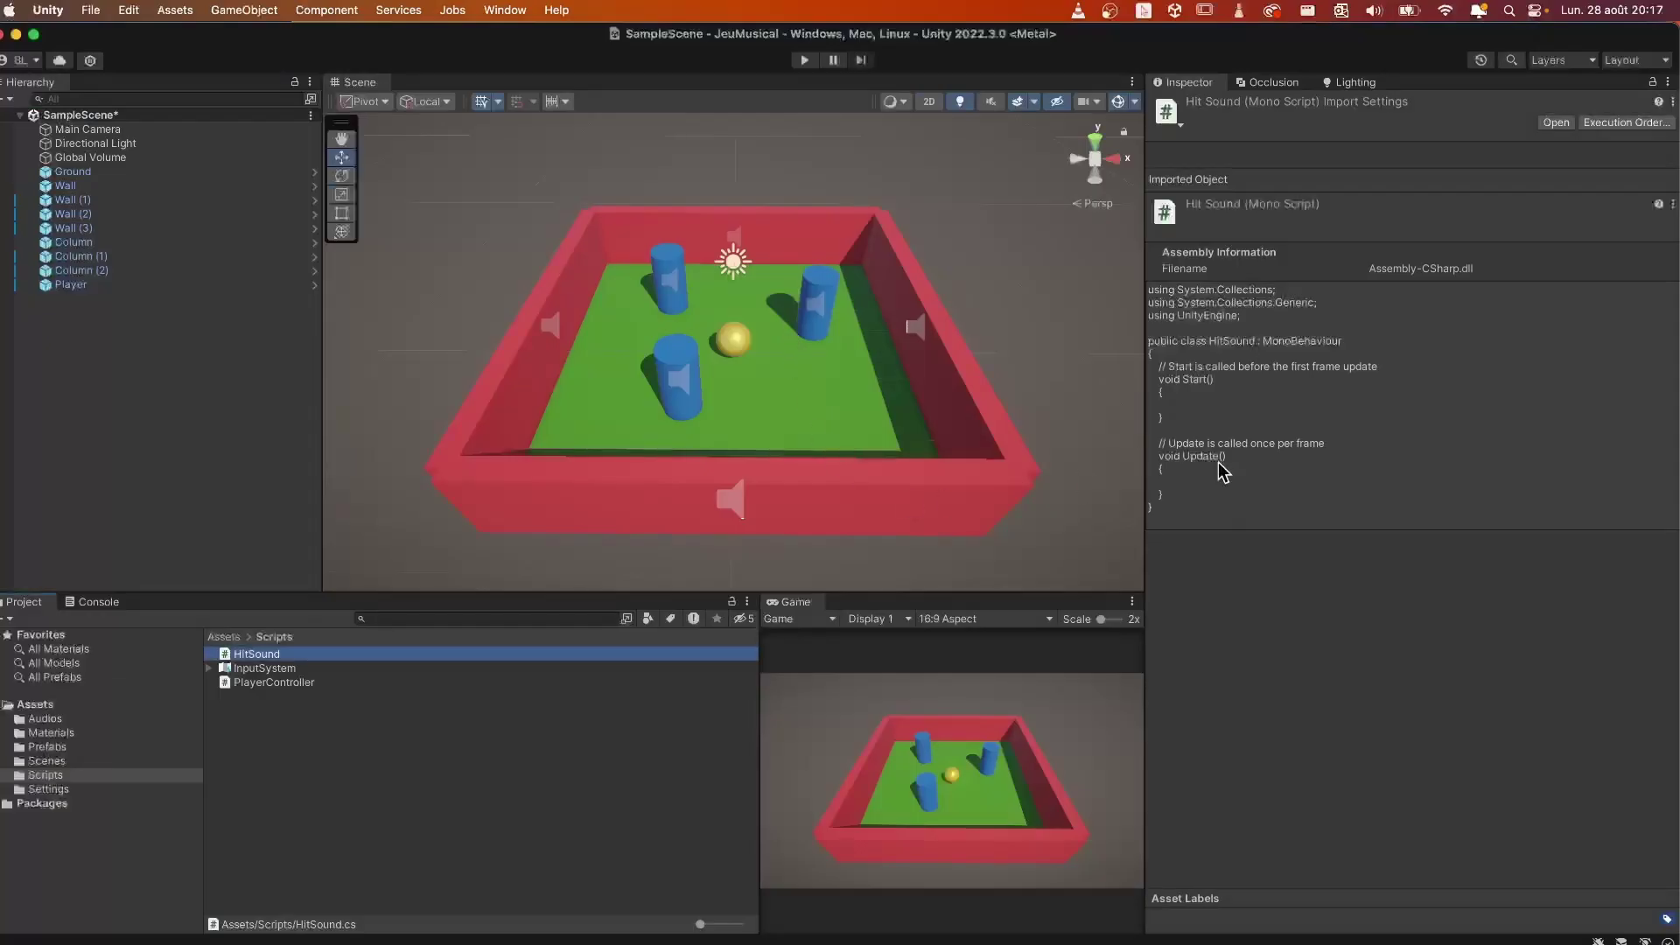
Step: Check Wall (3)'s son4 Audio Source, then return to HitSound.cs in VS Code
click(74, 227)
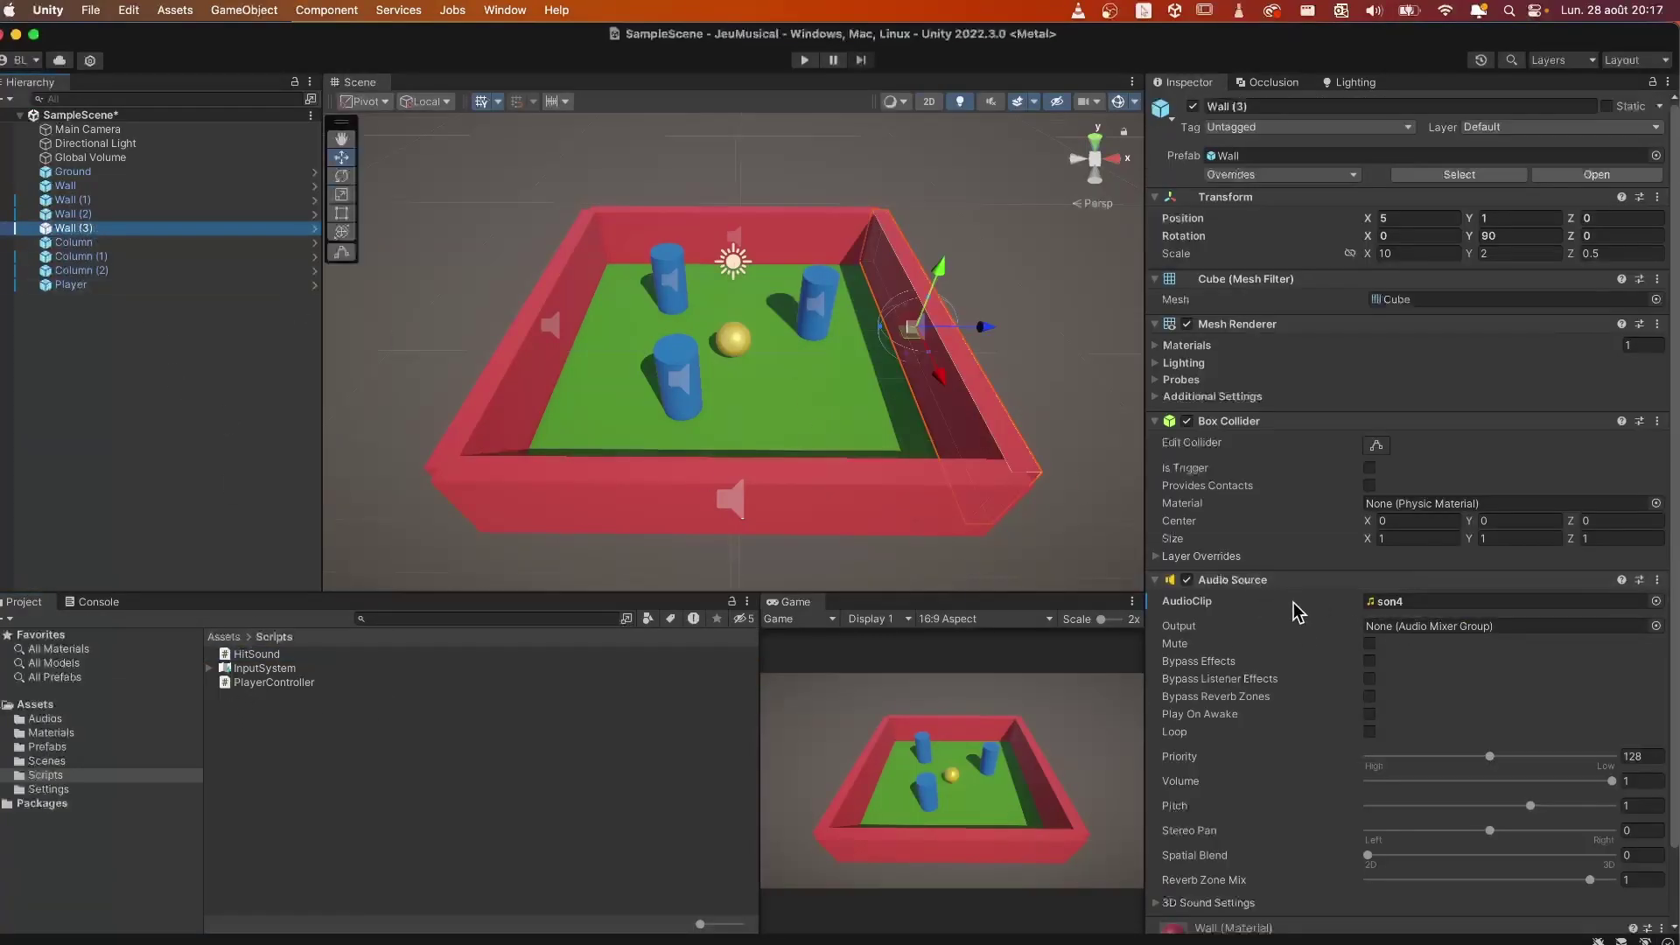
key(super+Tab)
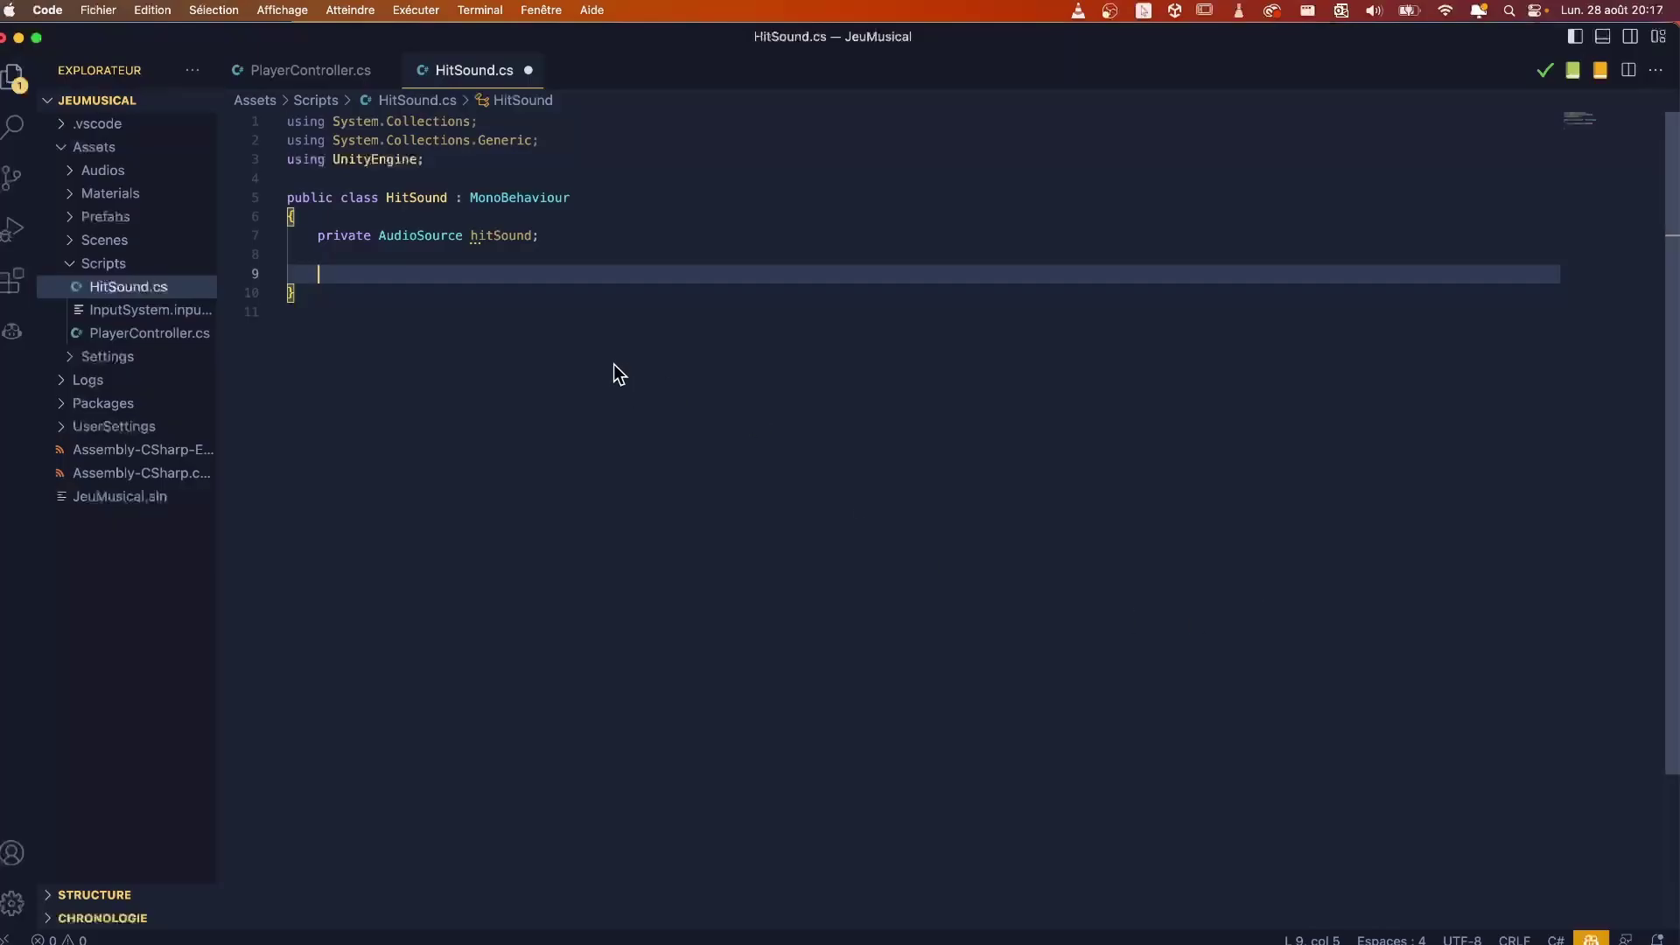
Step: Add an Awake method containing 'hitSound = GetComponent<>();'
text(awak)
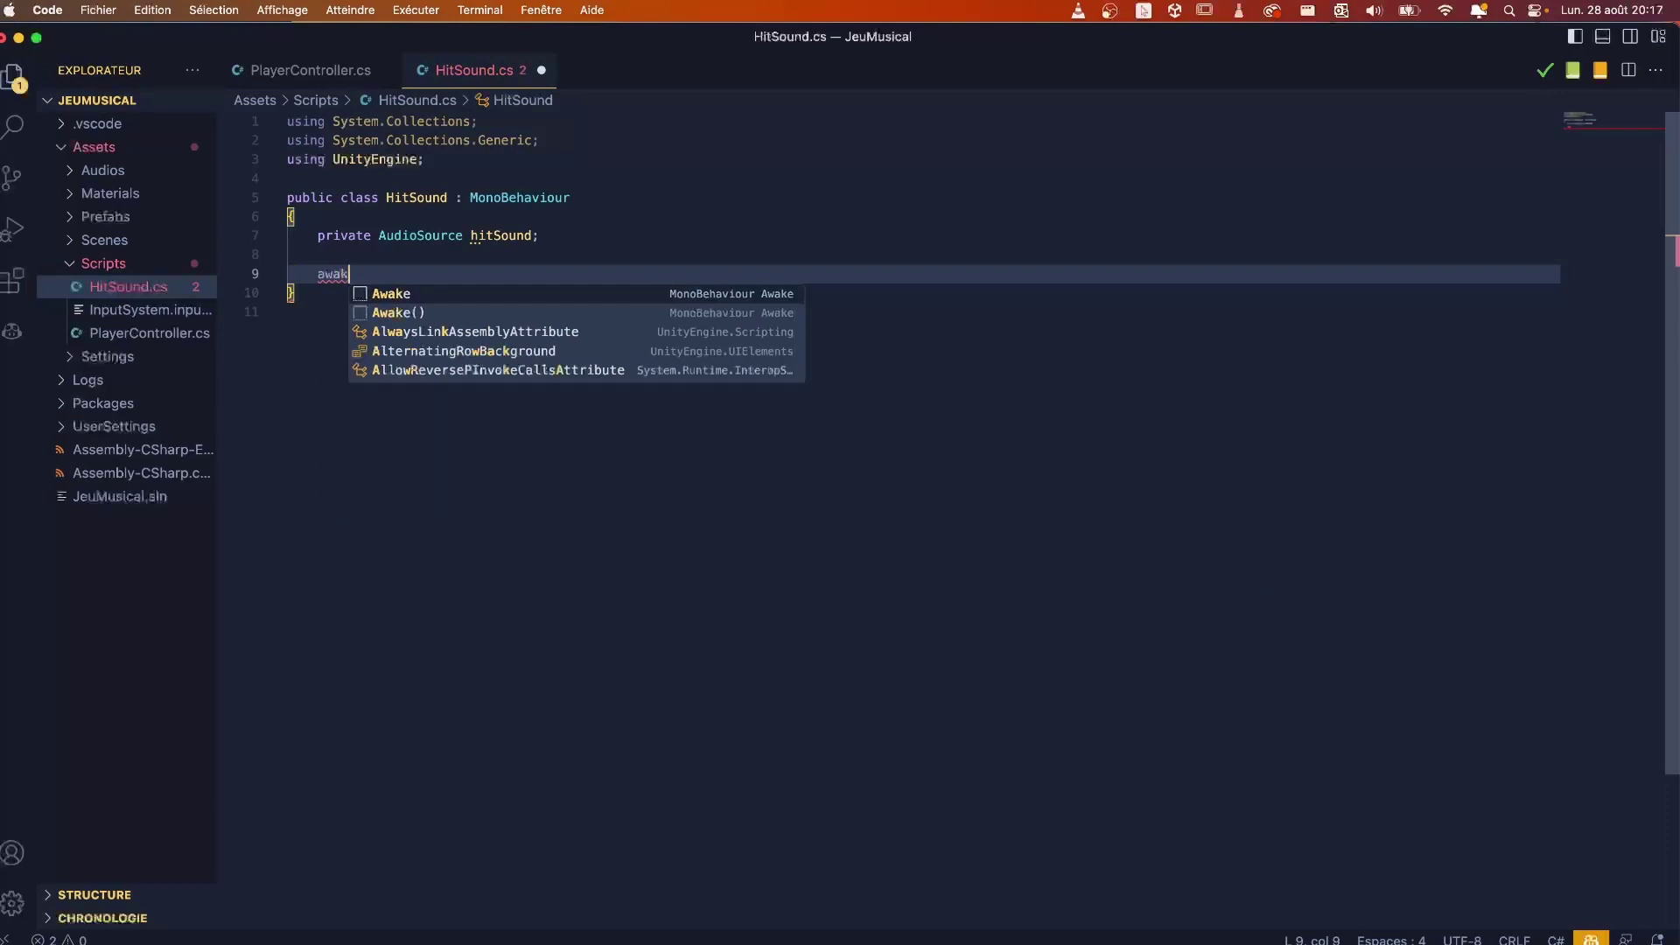
key(Return)
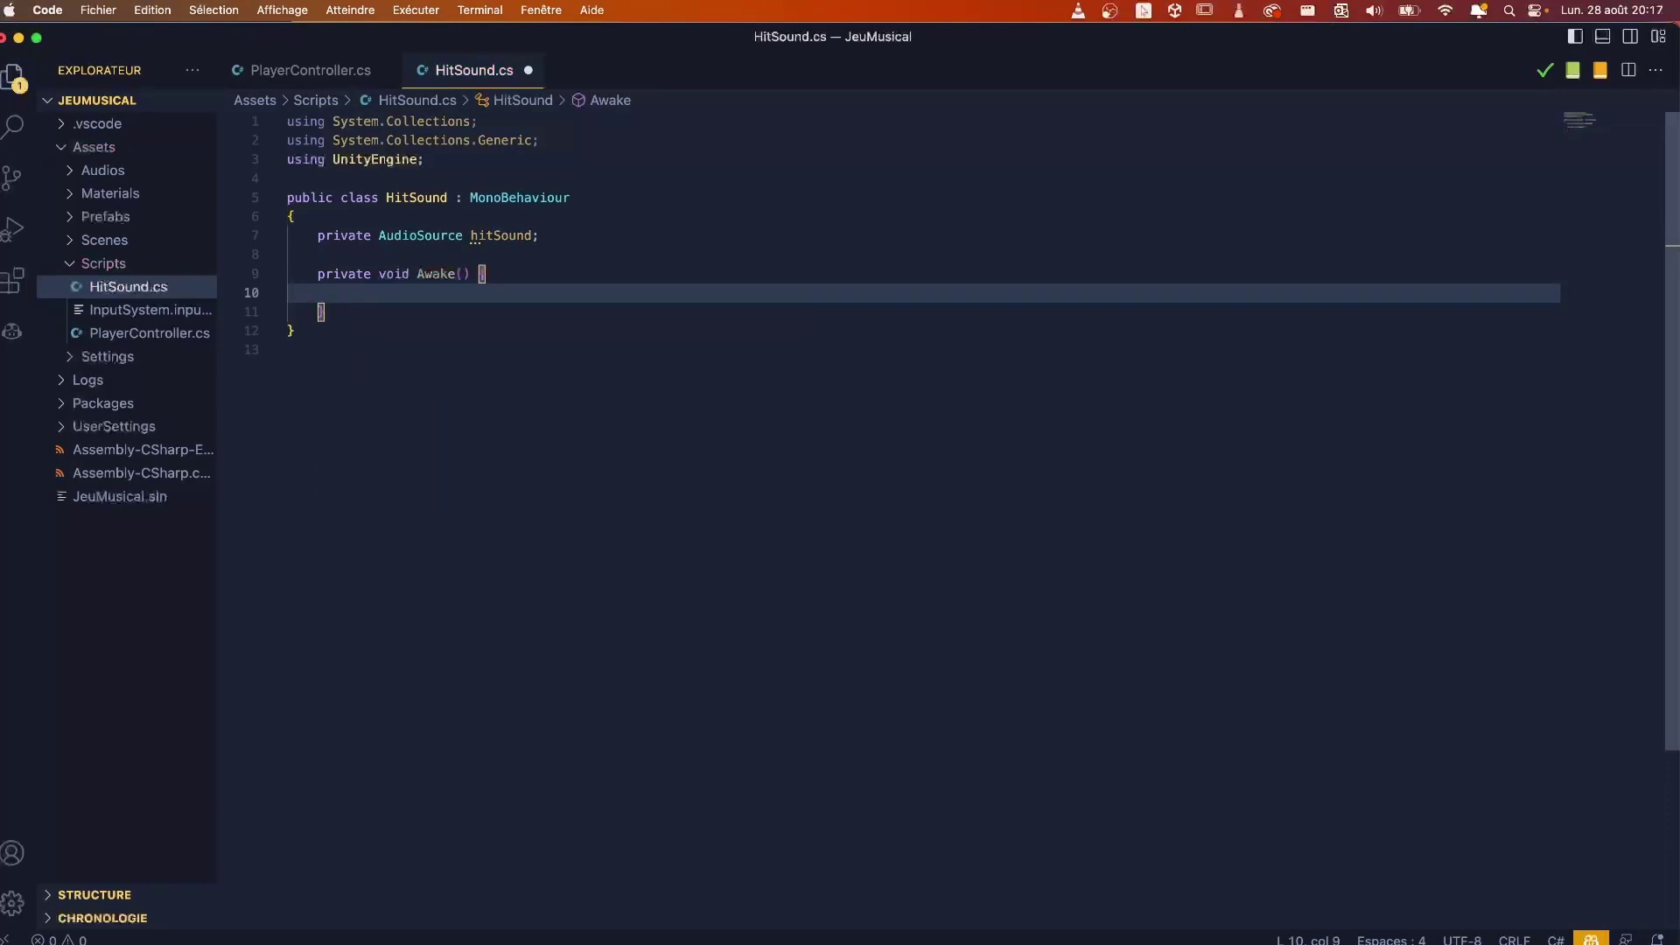
text(hit)
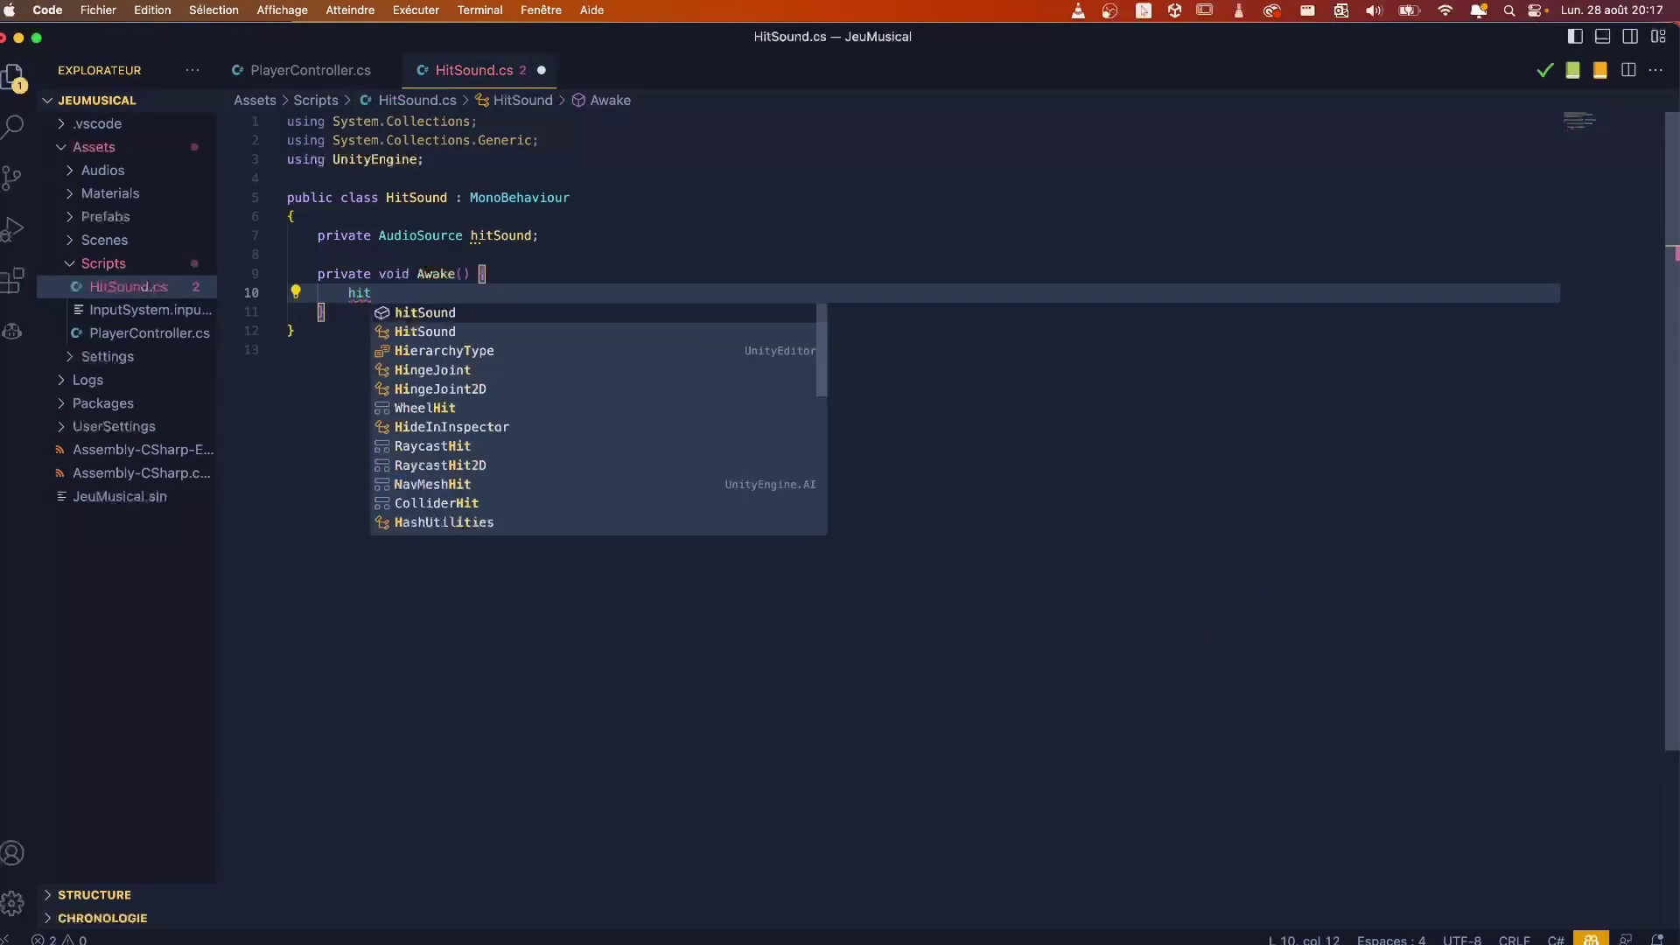
key(Return)
text(= )
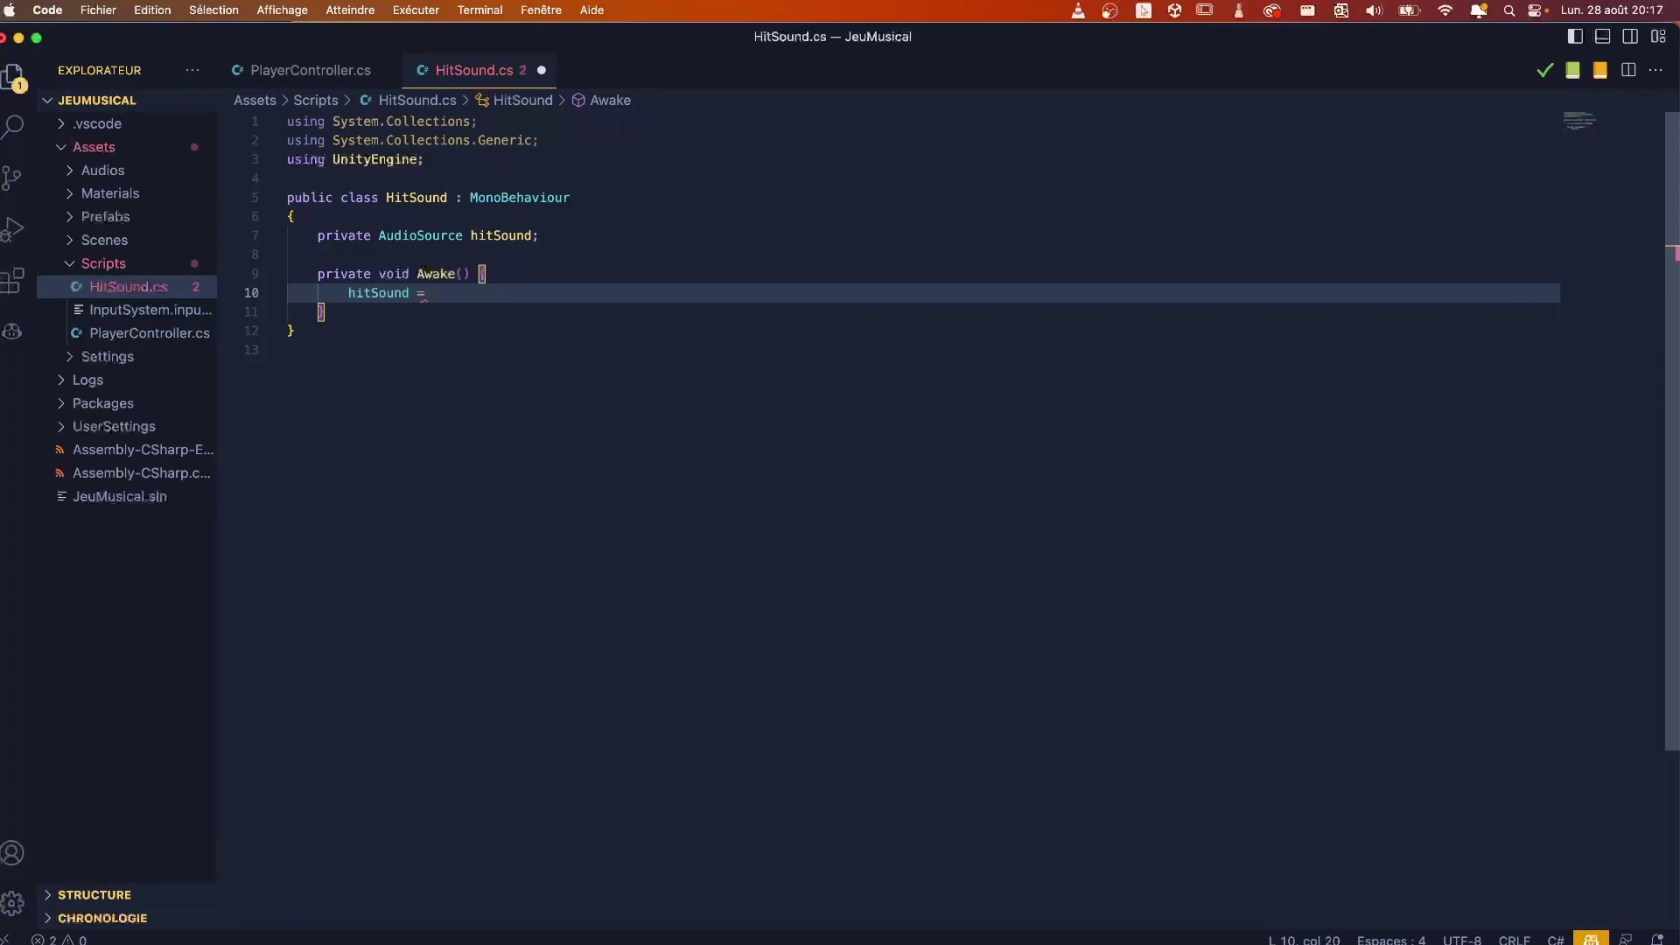
text(Get)
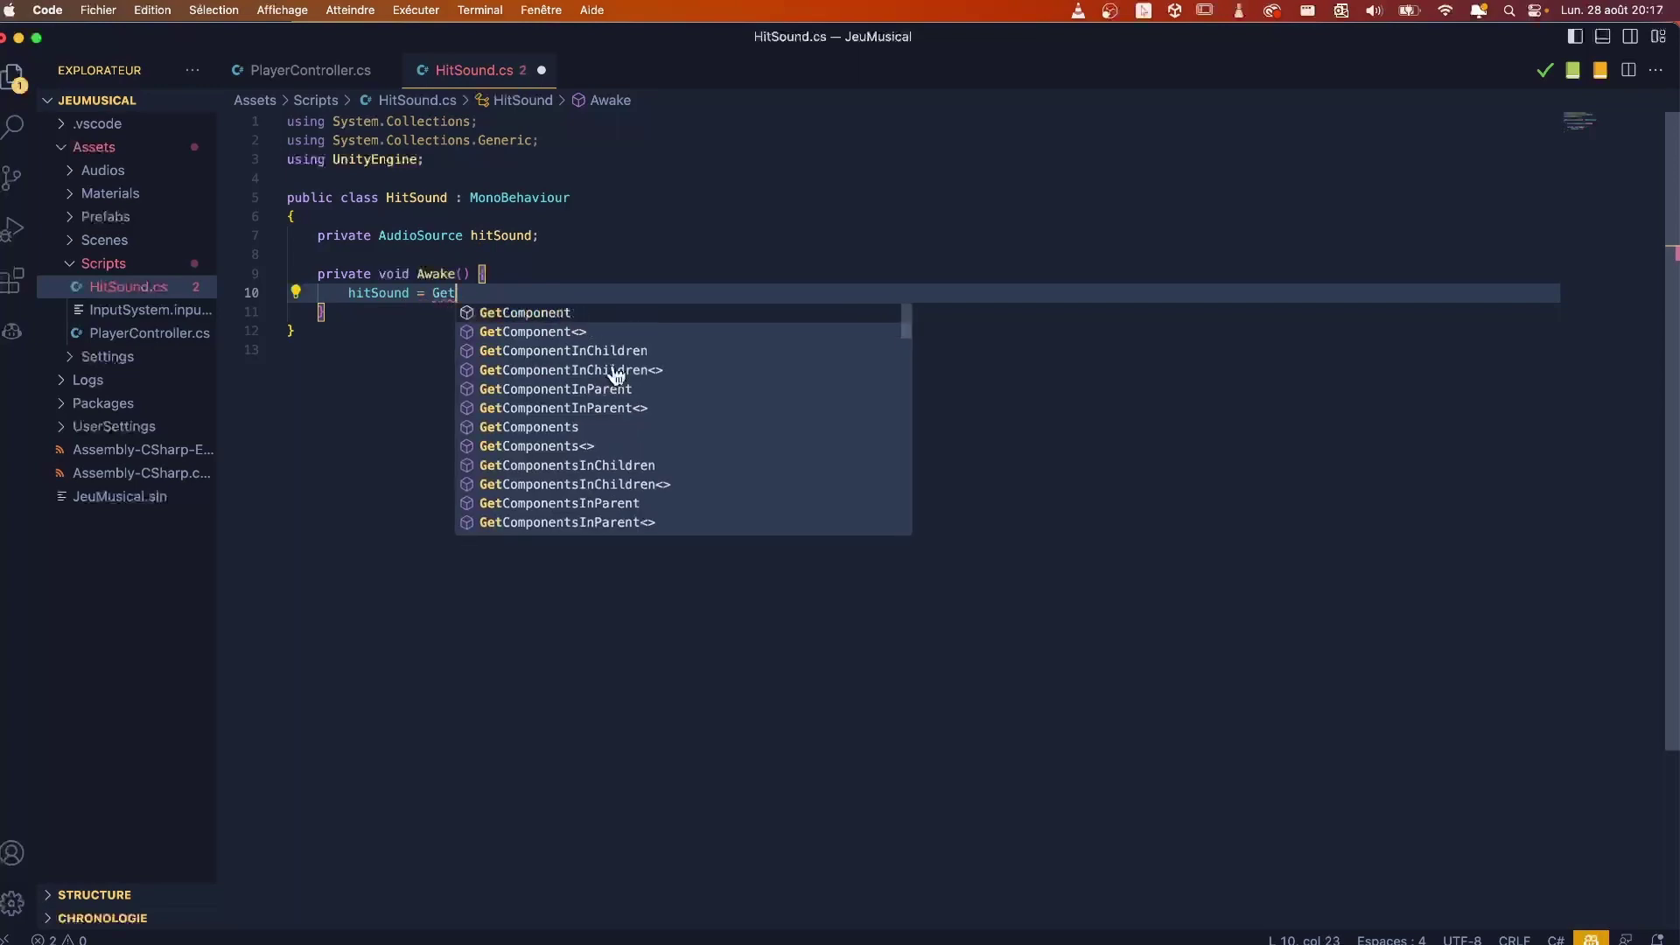
key(Return)
text(<)
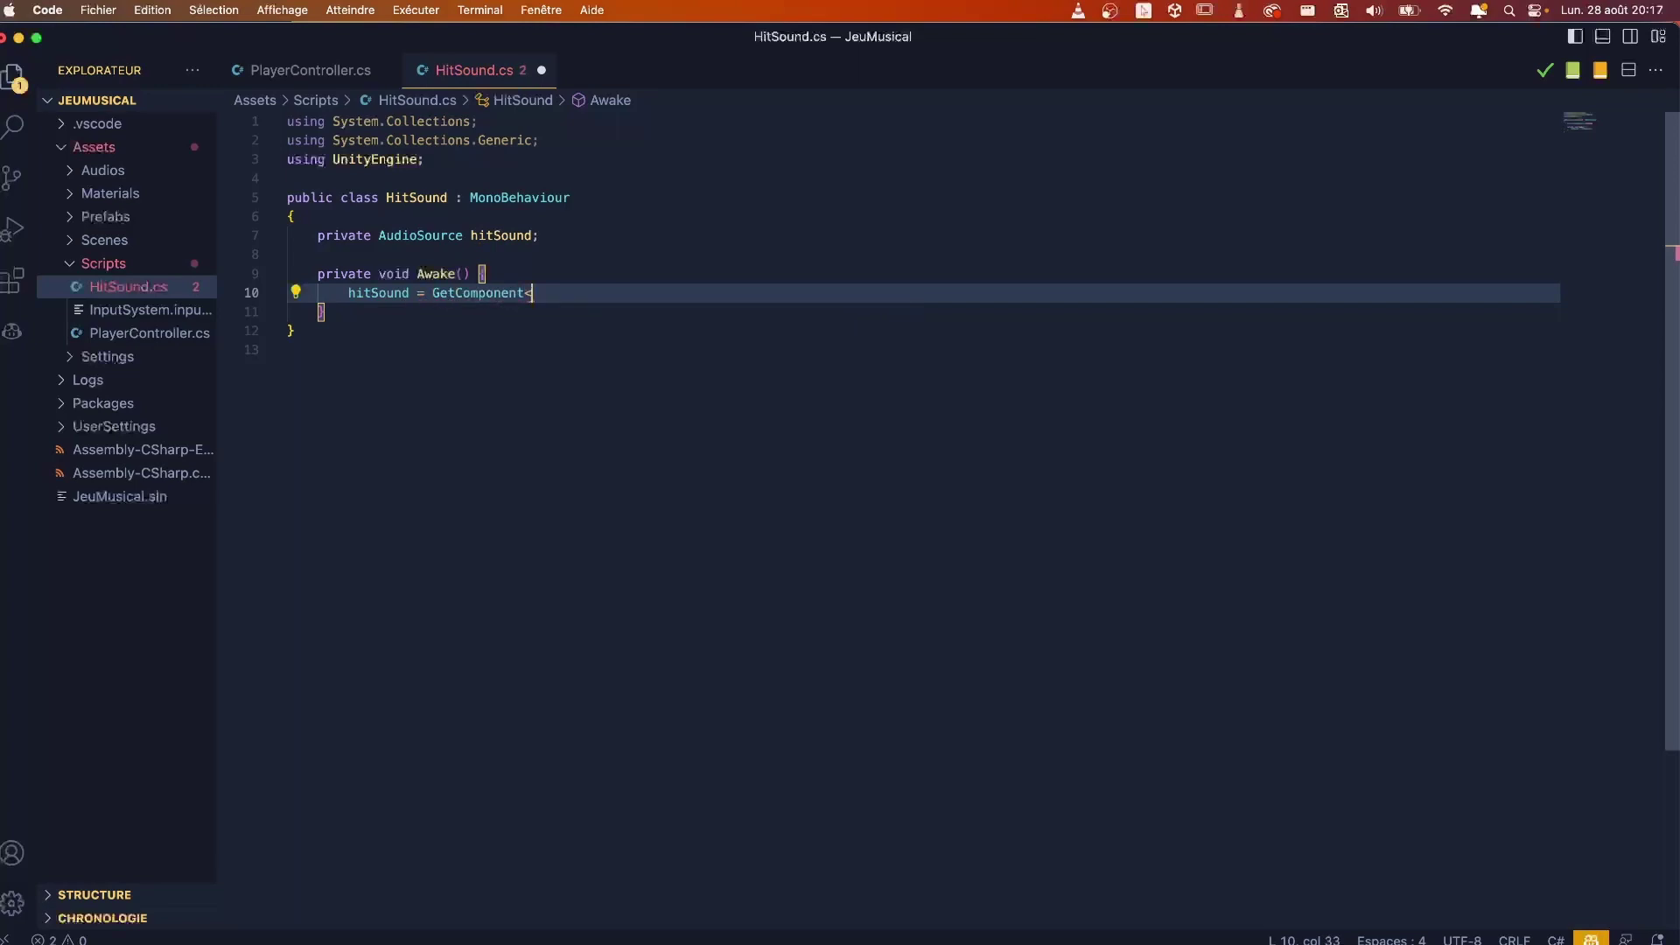
text(>)
text(();)
Step: Fill in AudioSource as the GetComponent type and leave blank lines below Awake
click(945, 555)
key(Up)
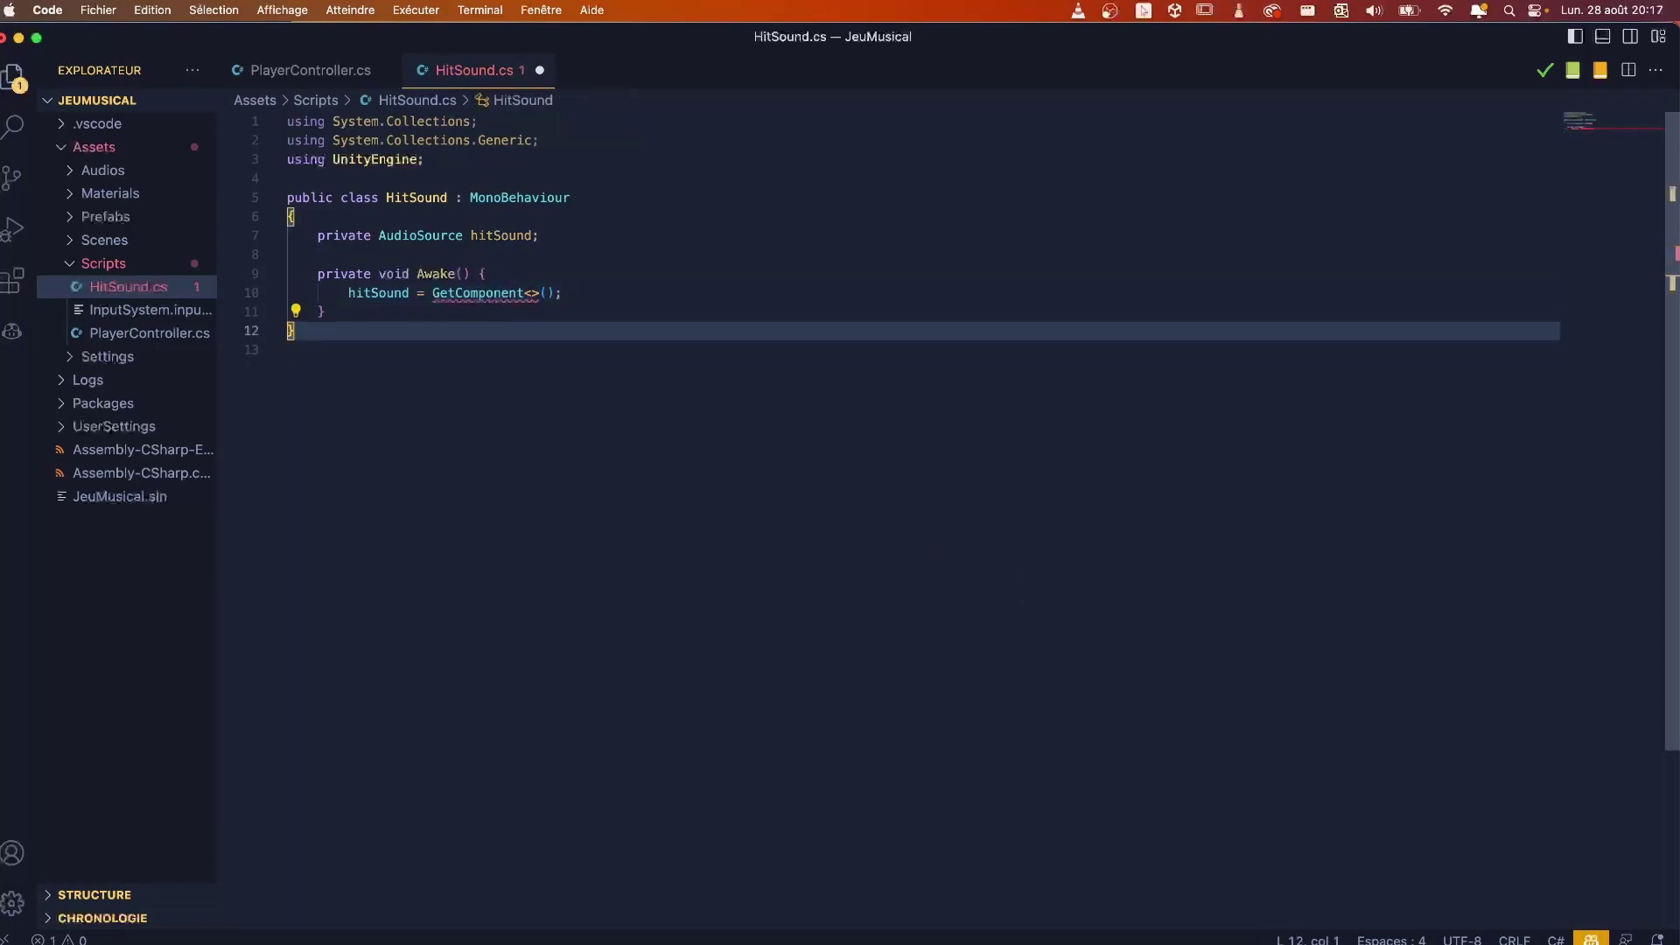
click(531, 292)
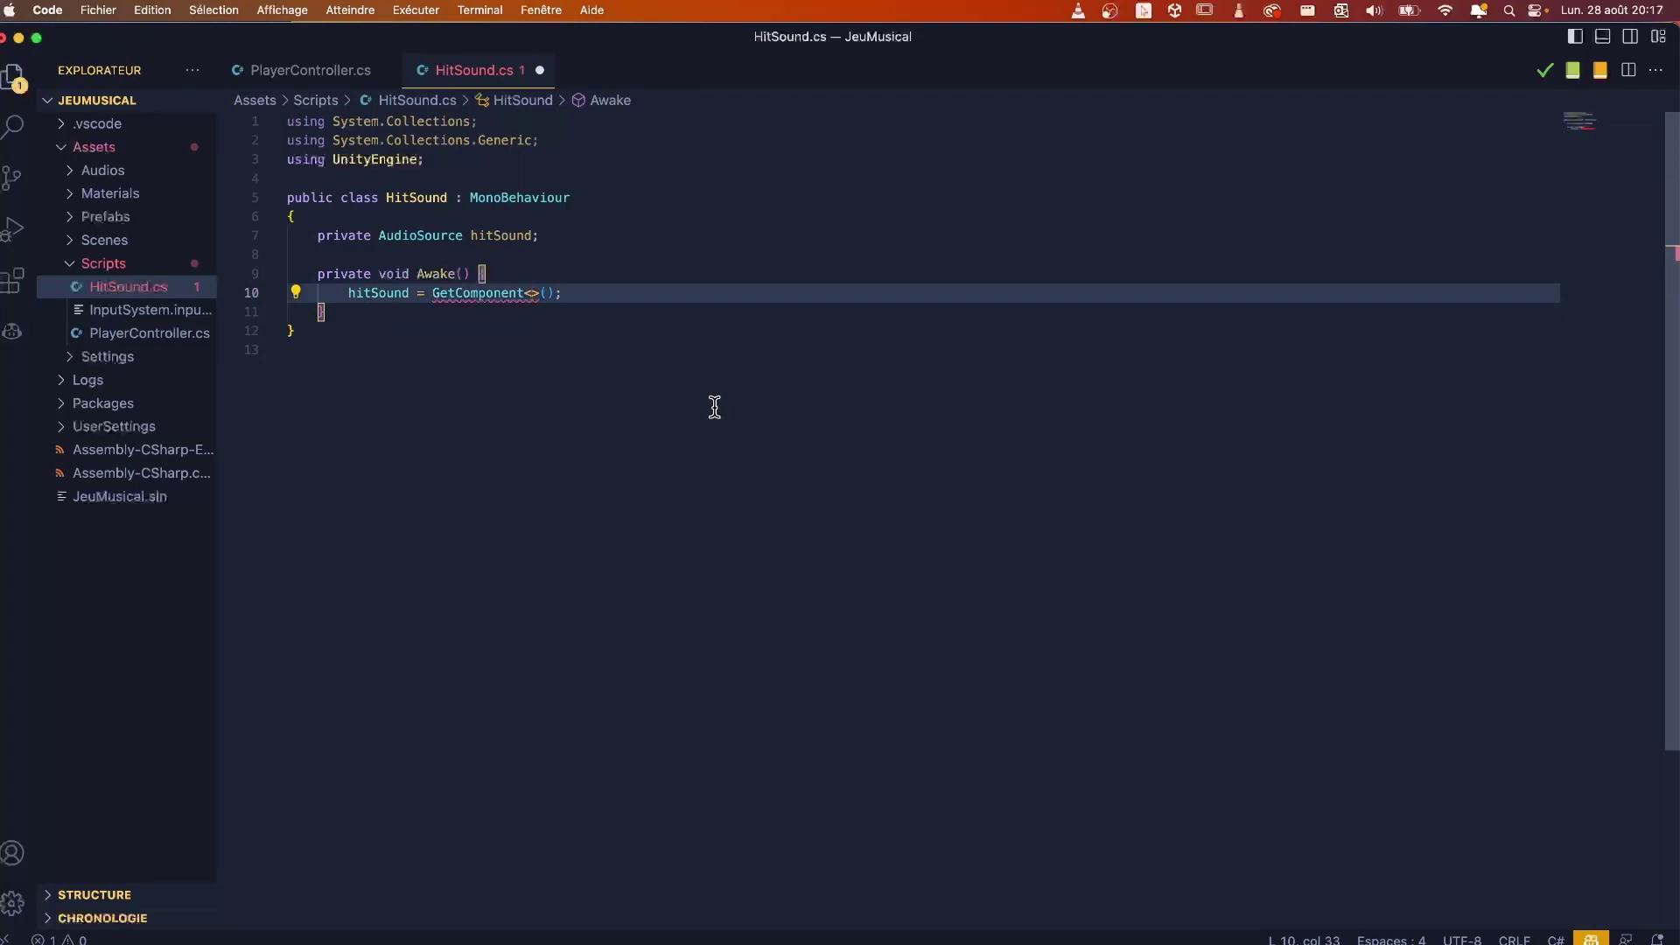
text(Au)
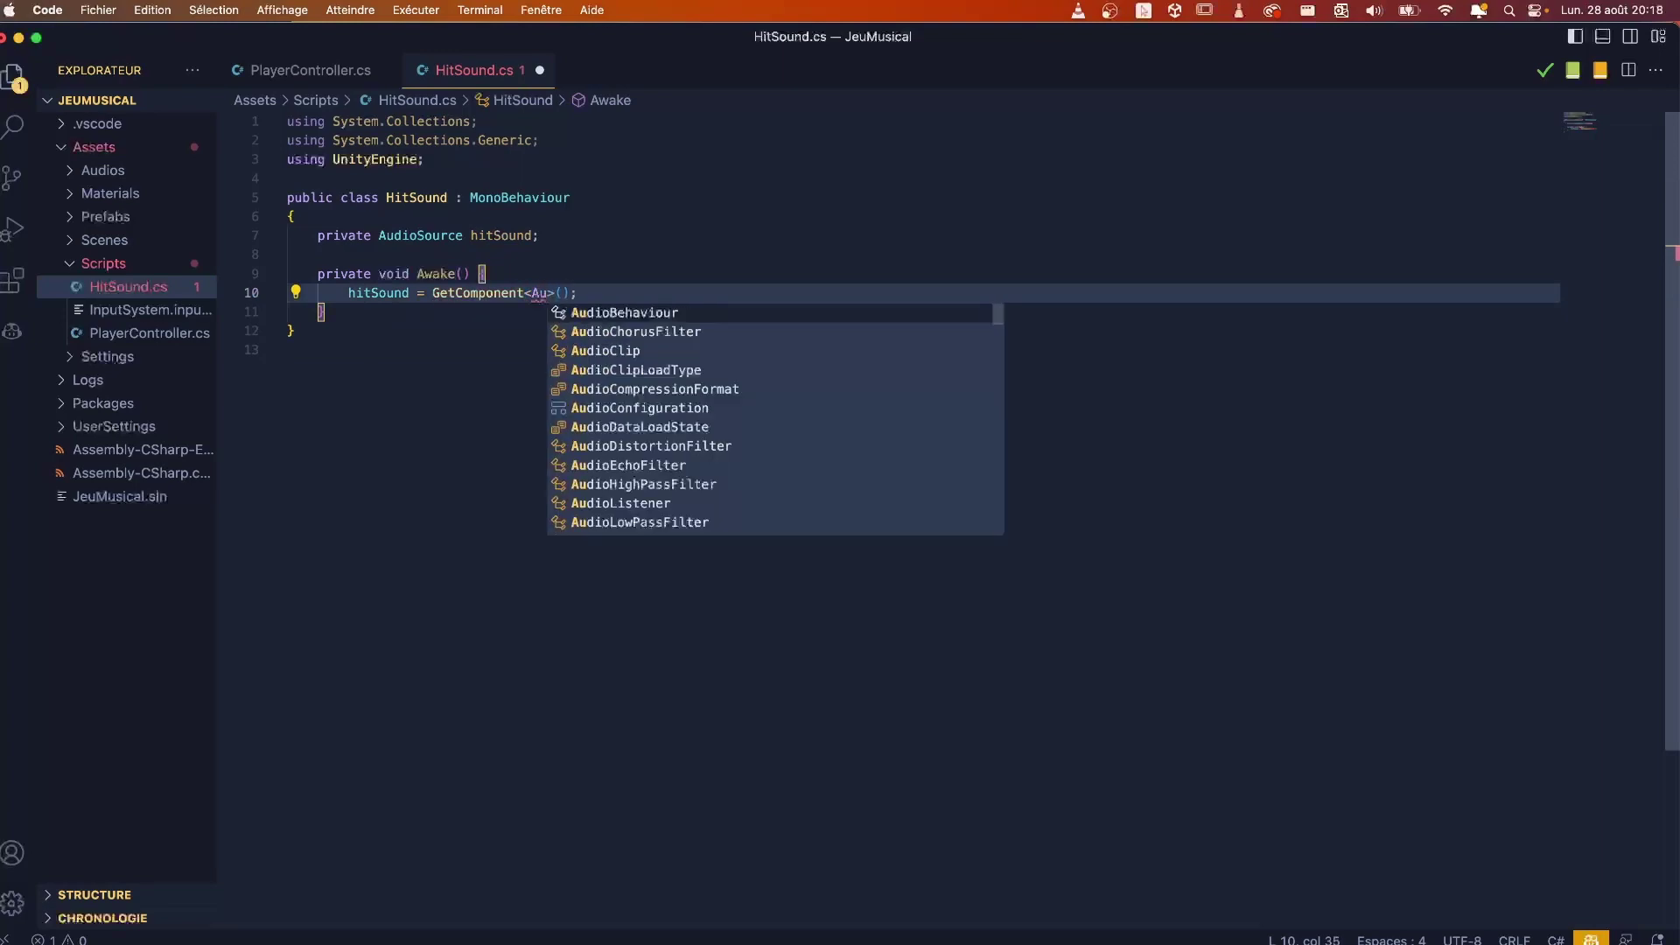
text(di)
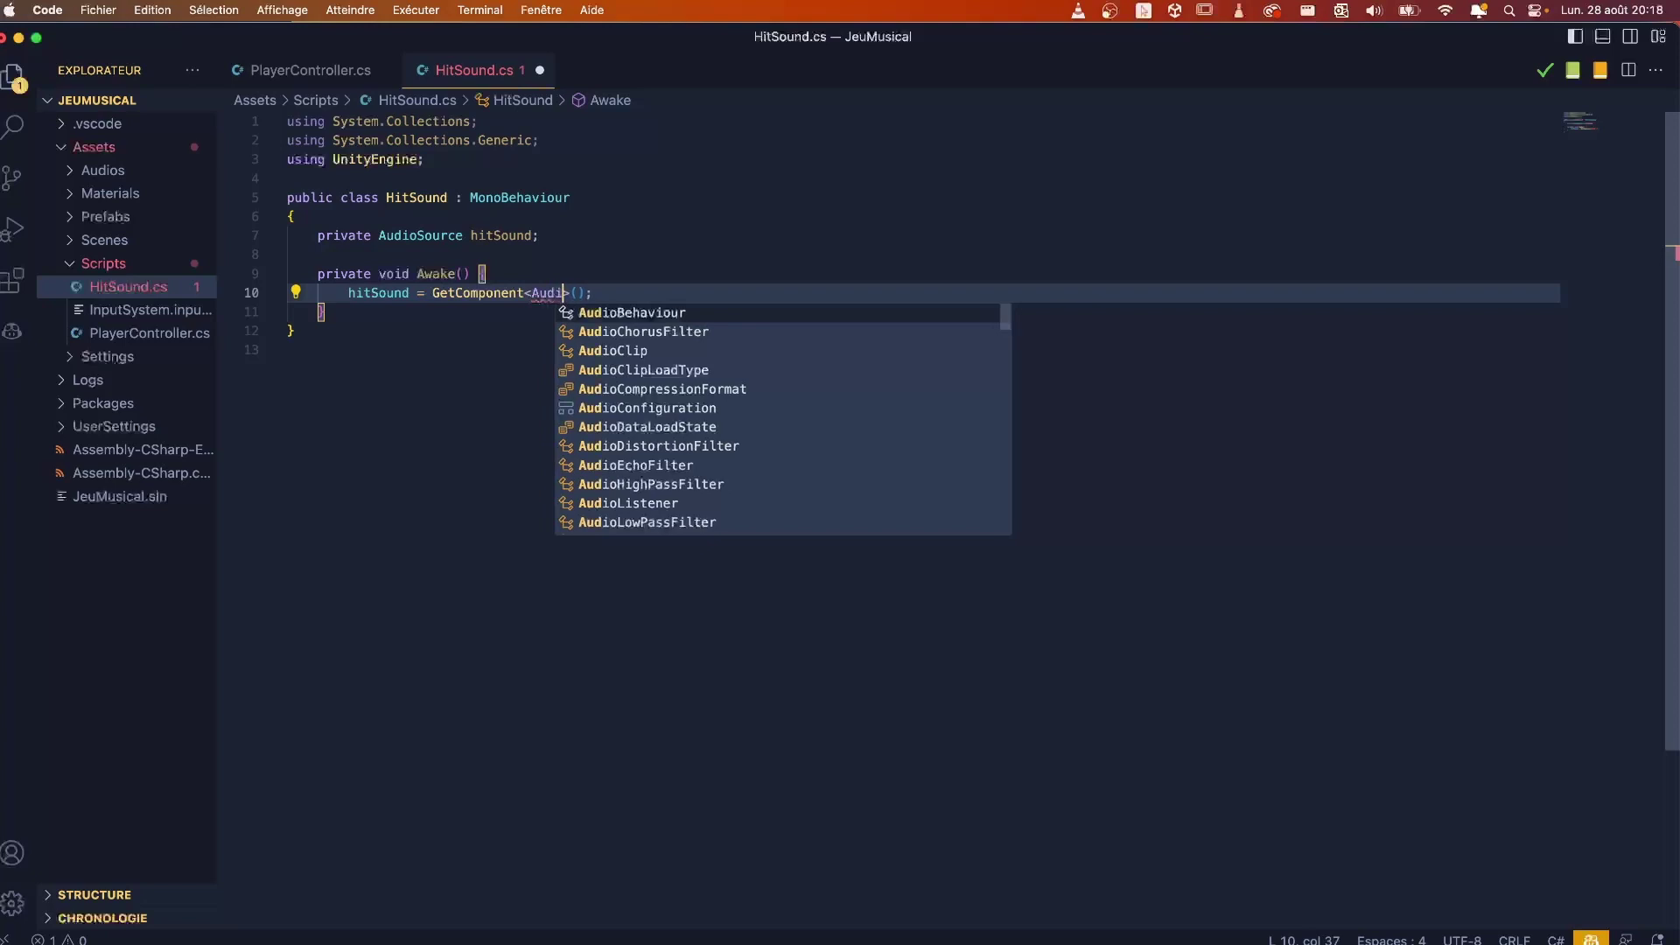
text(oS)
key(Down)
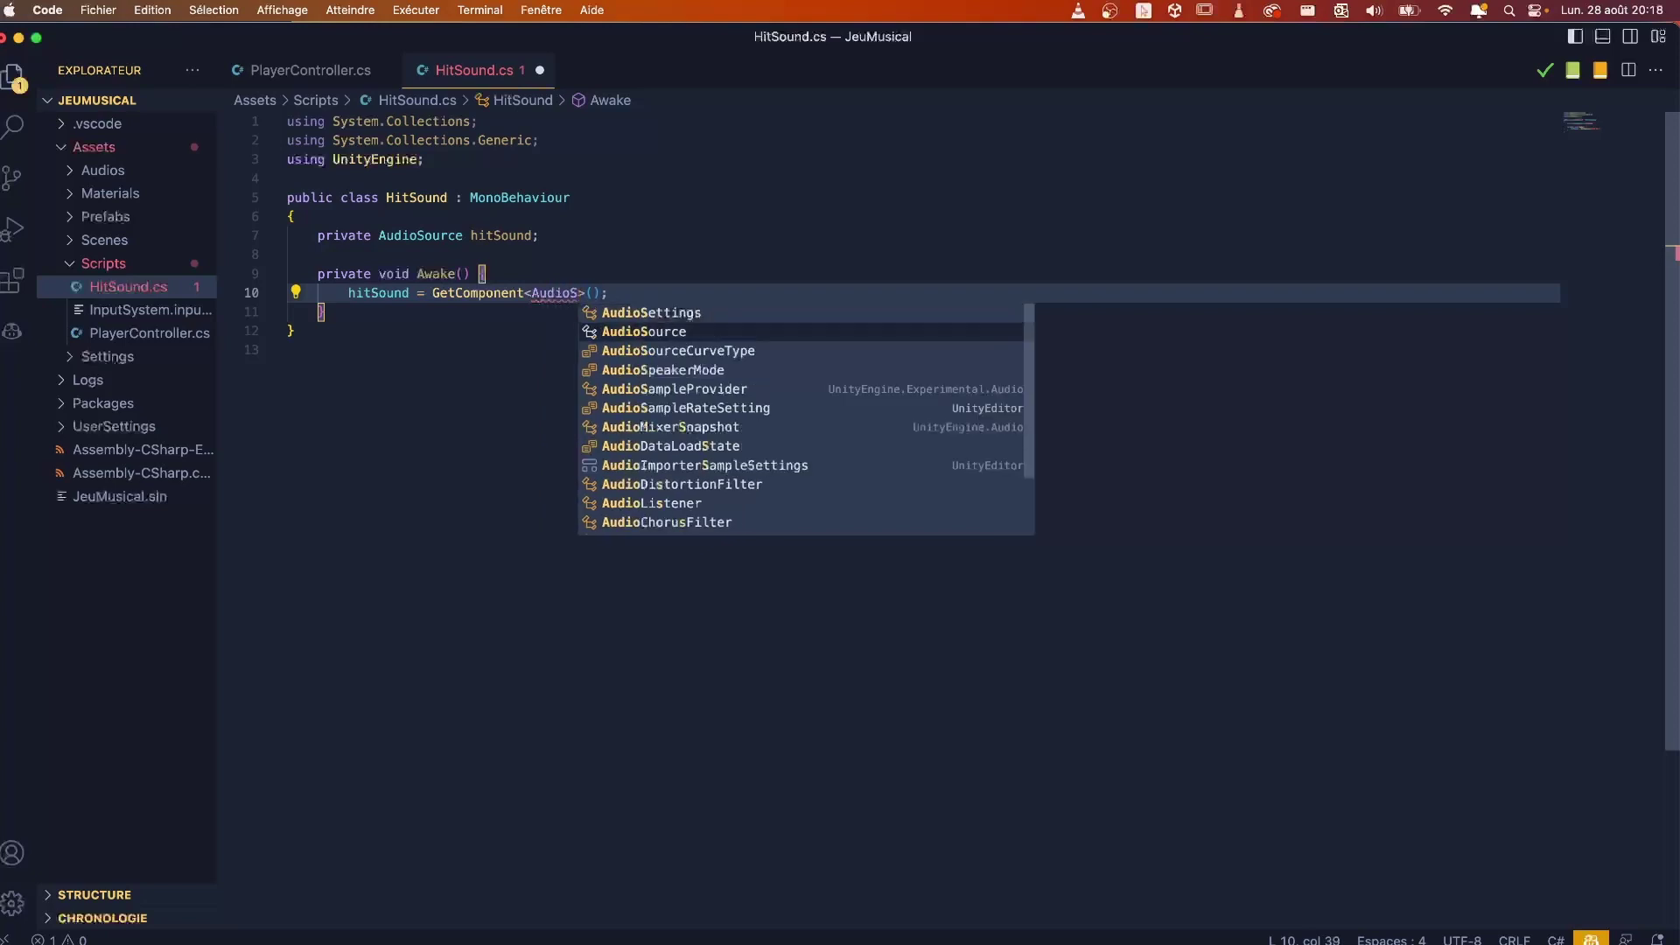
key(Return)
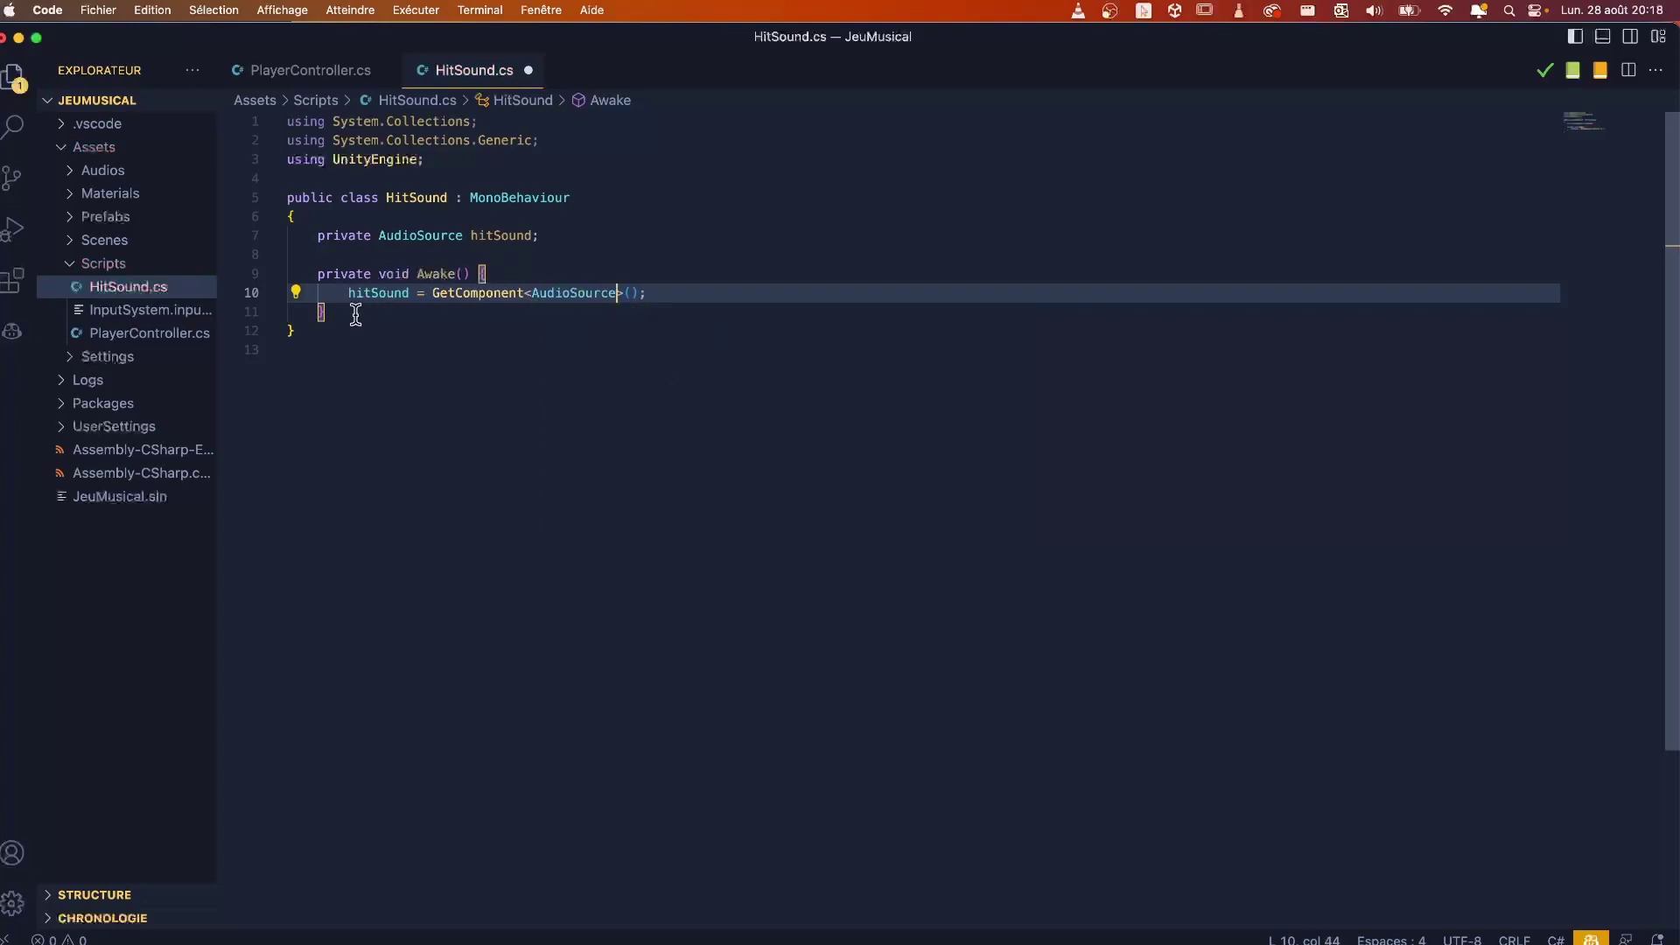
click(354, 313)
key(Return)
key(Return)
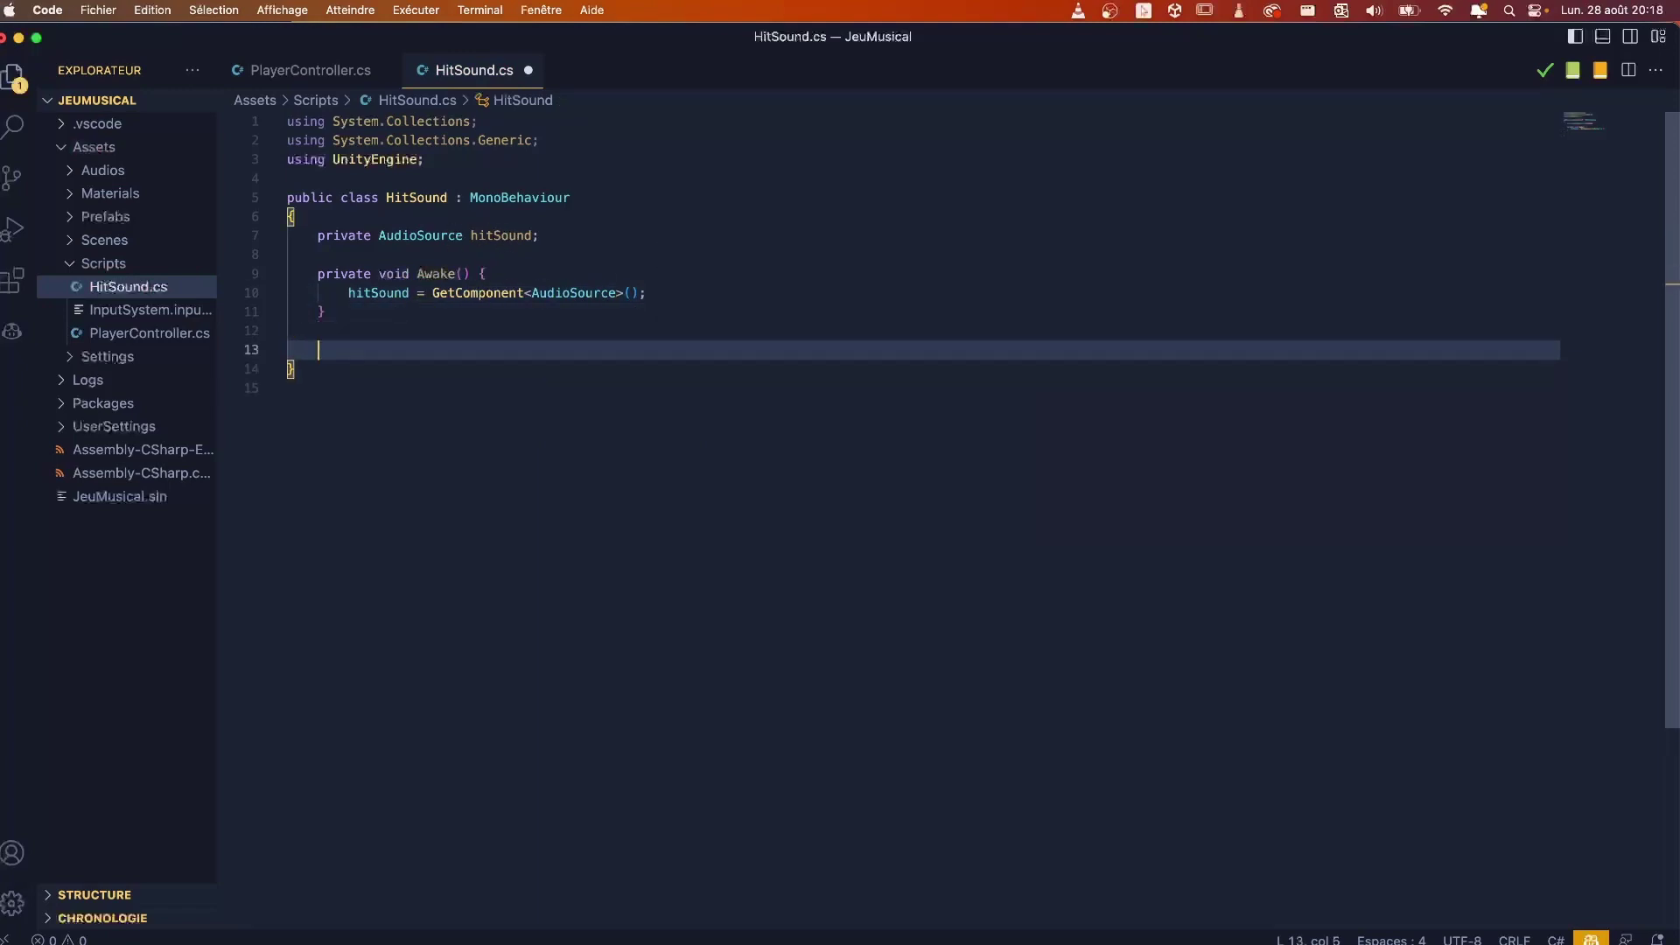
Step: Add an OnCollisionEnter(Collision) method calling hitSound.Play(), then return to Unity
text(On)
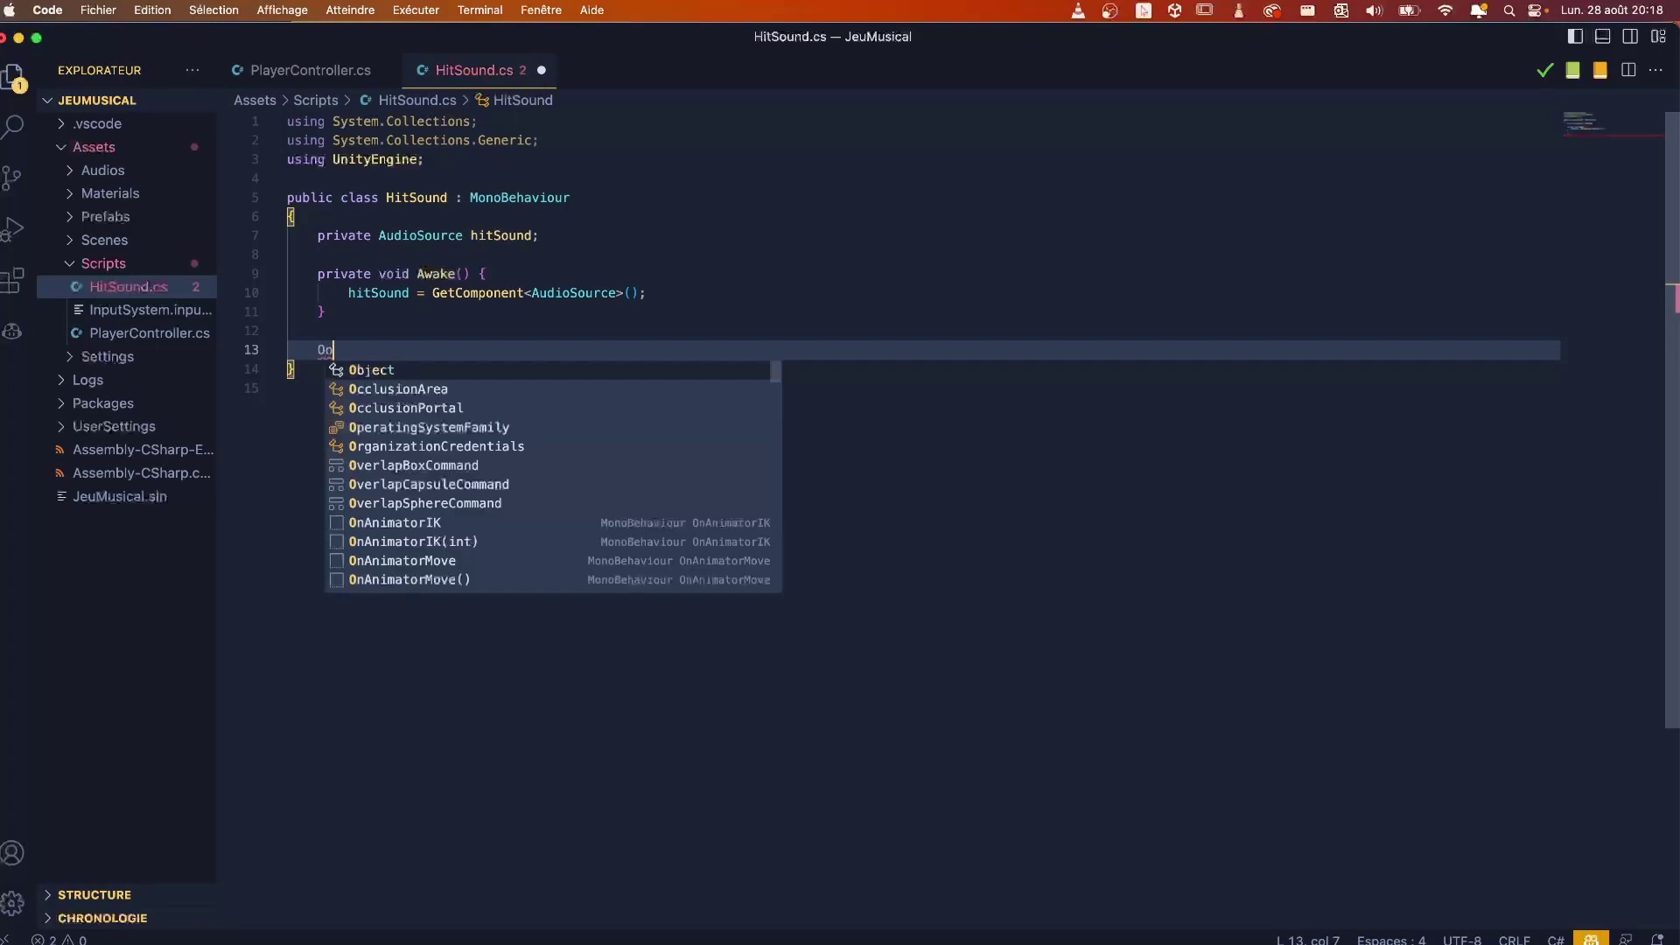
text(Col)
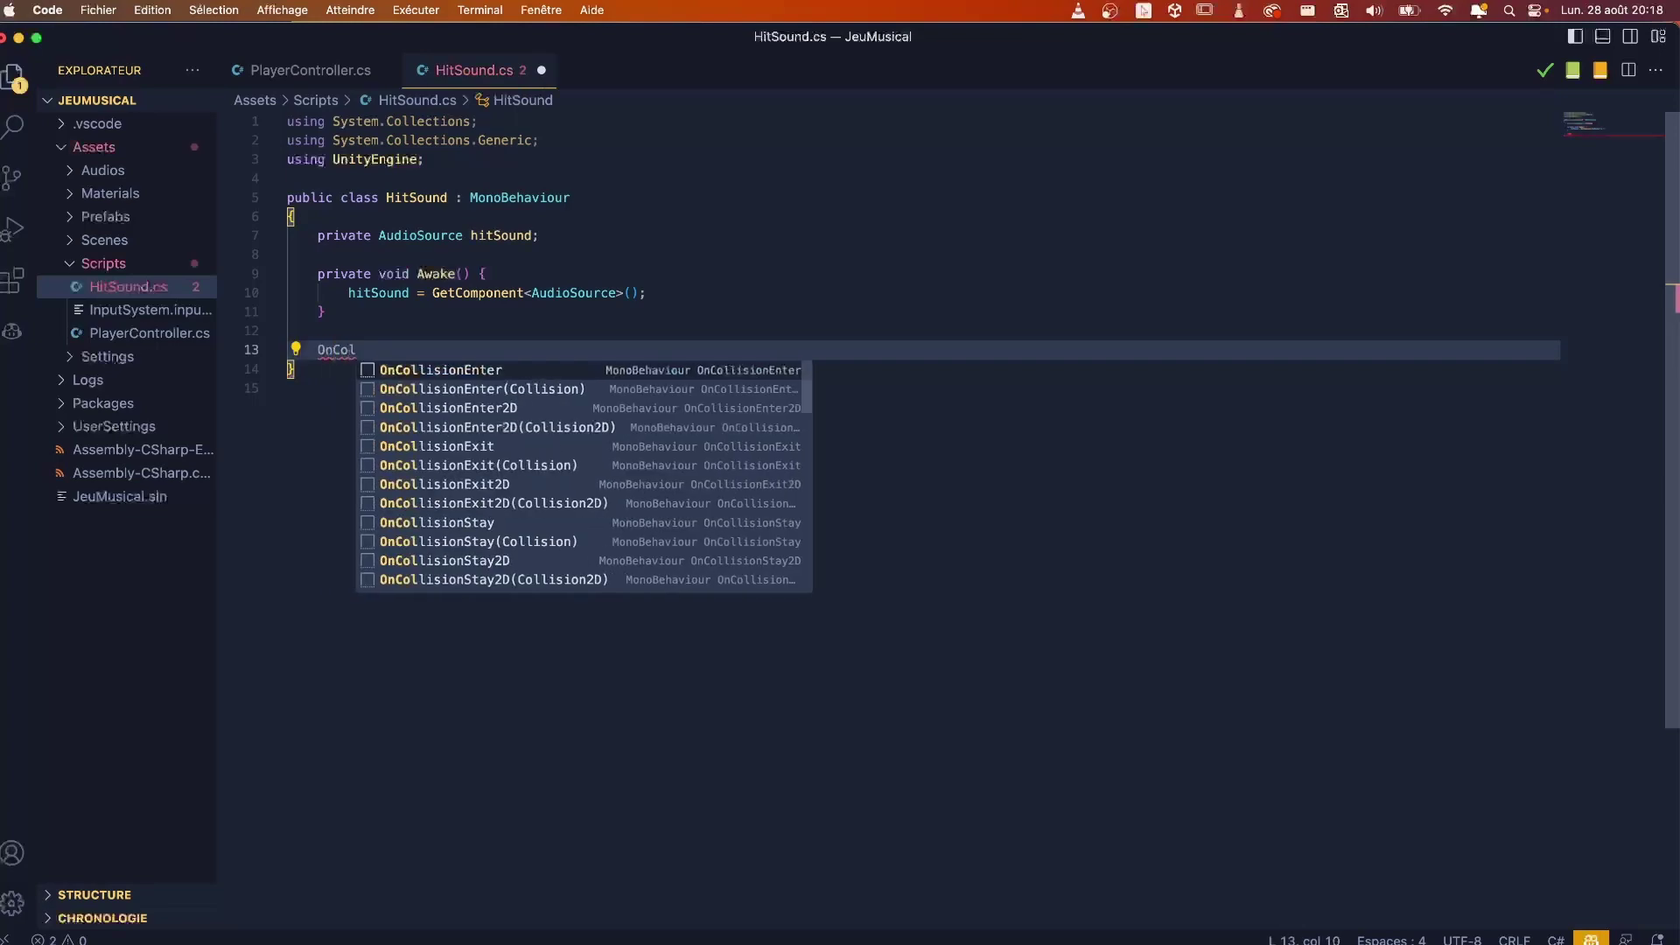
key(Return)
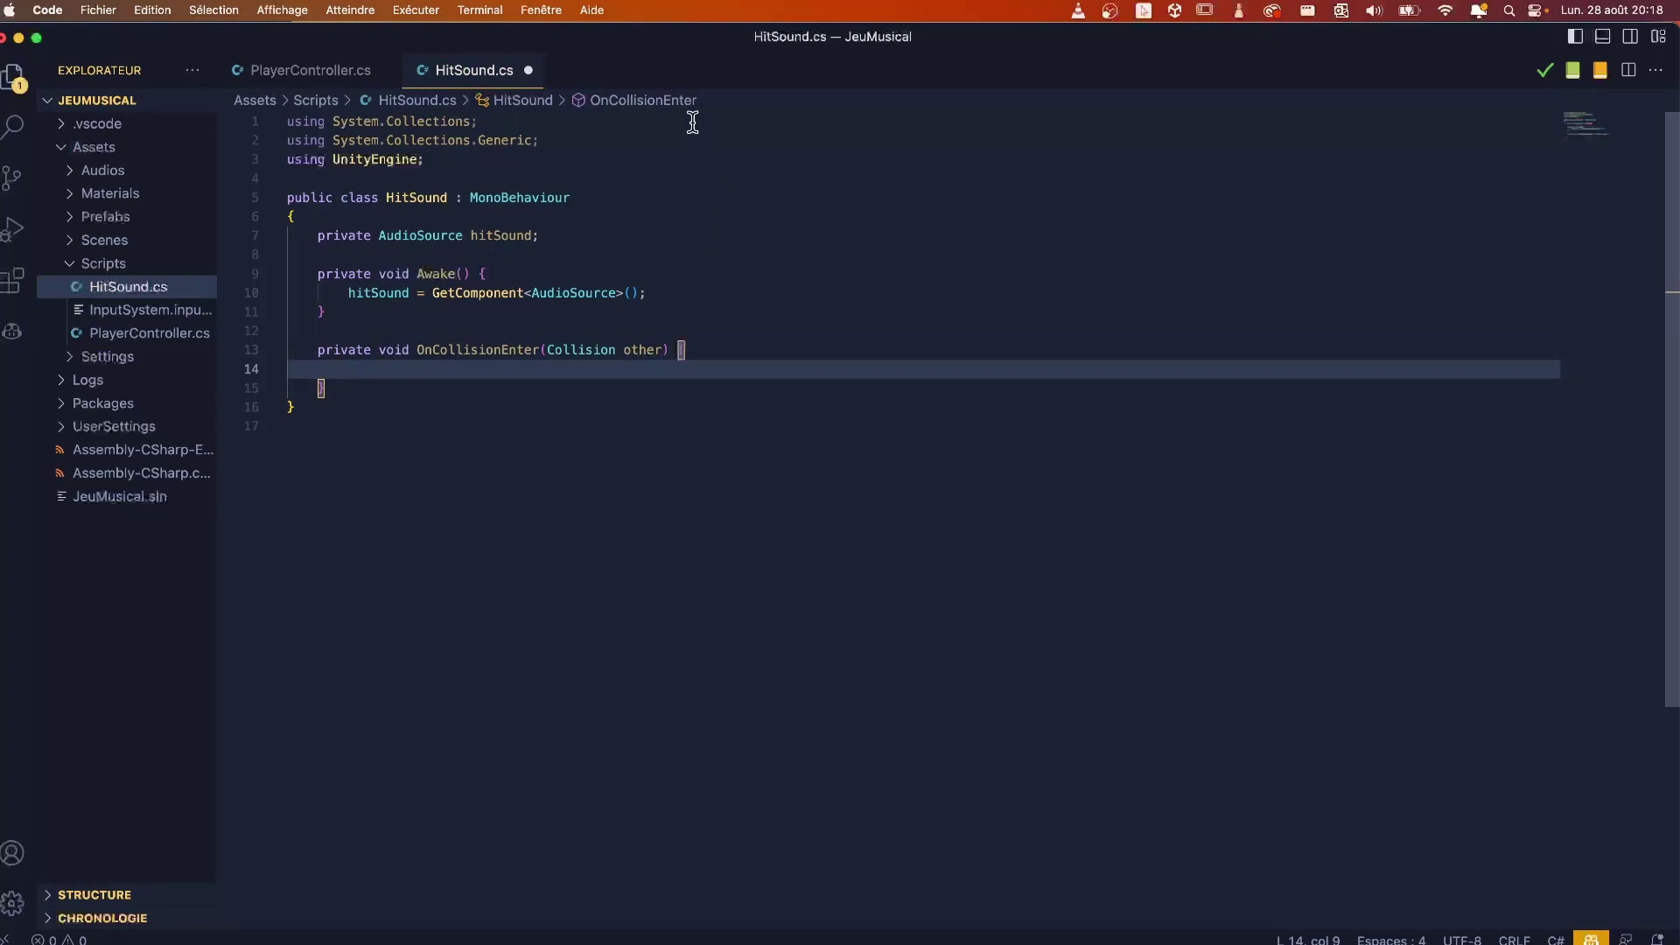
text(hit)
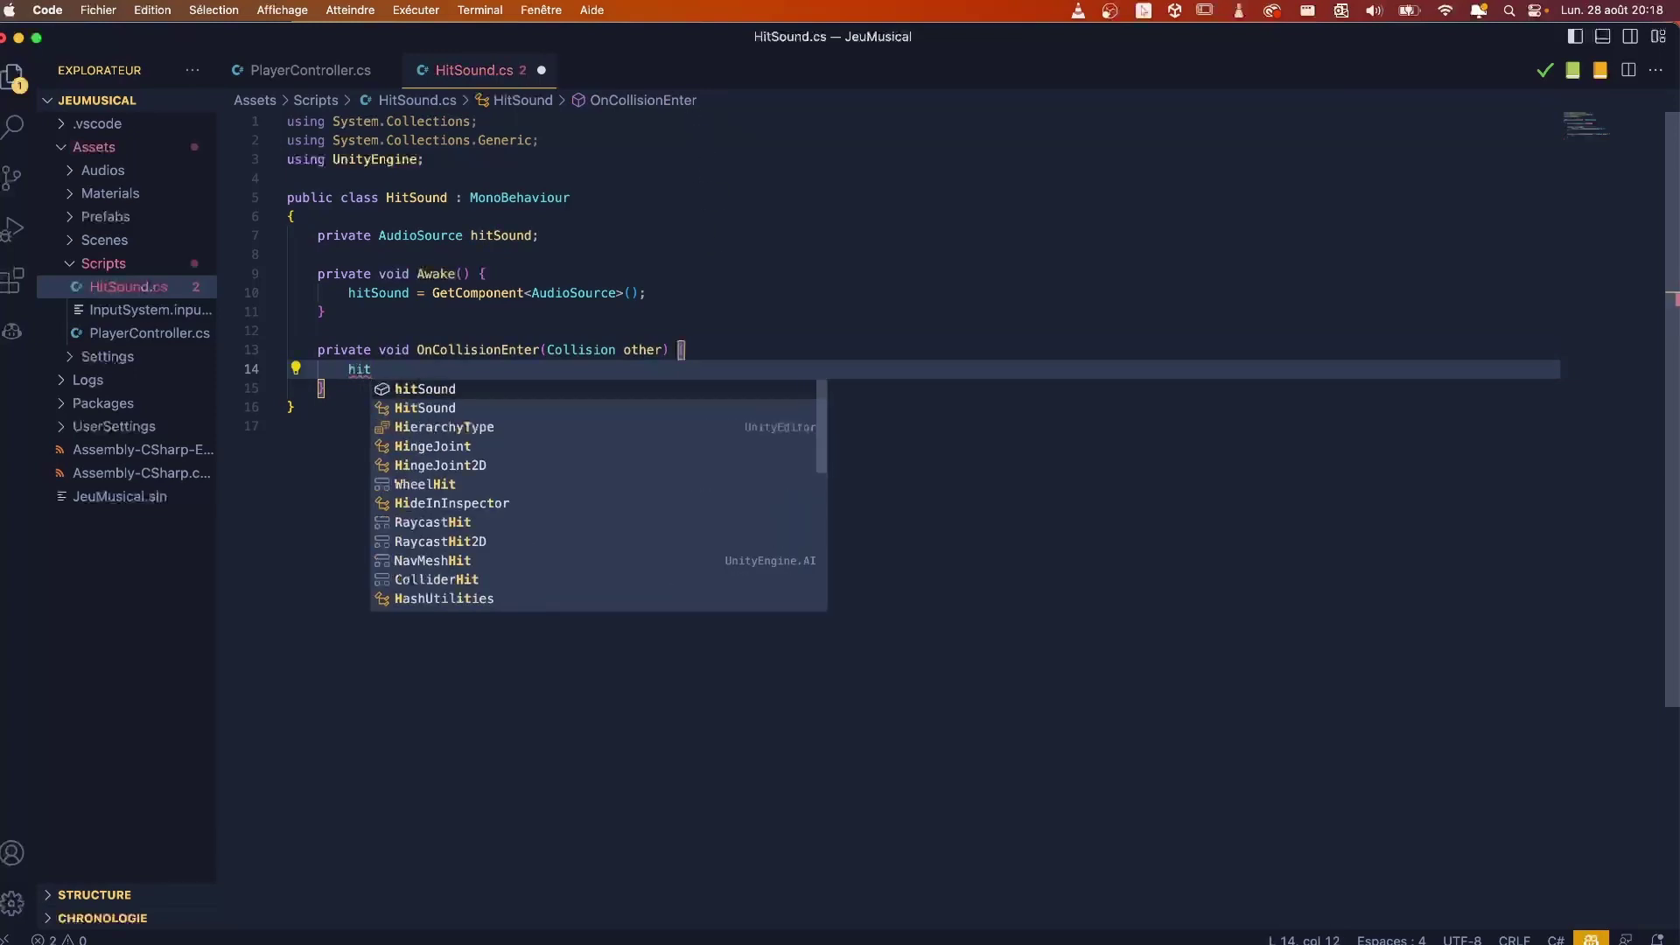
key(Return)
text(.)
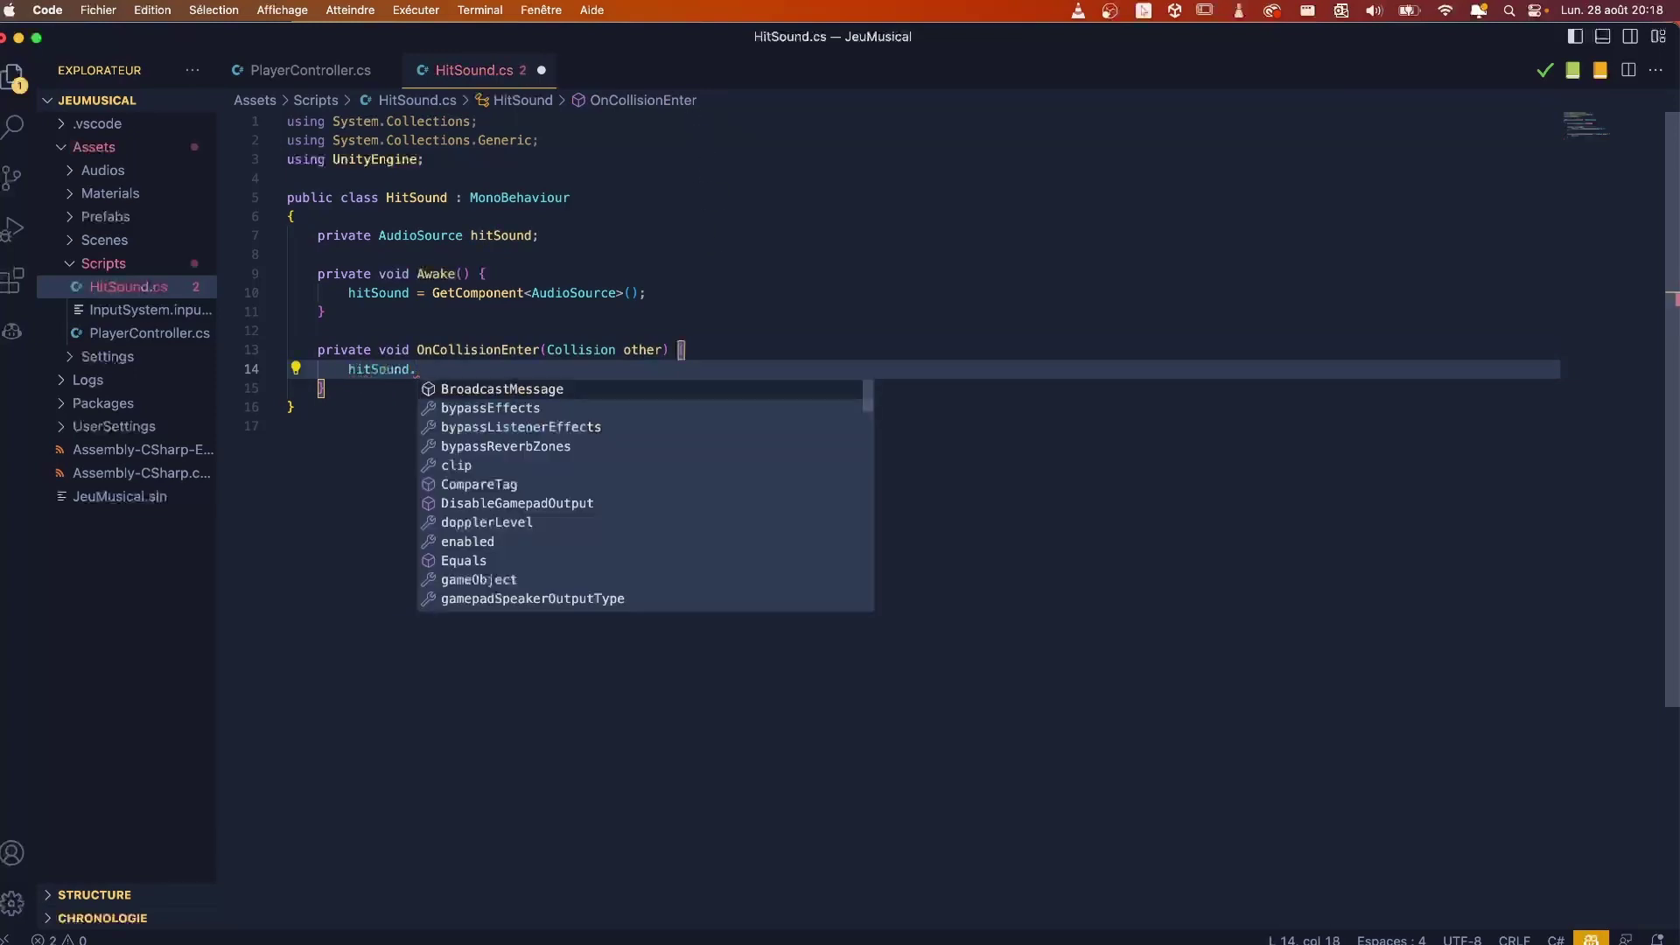
text(Pl)
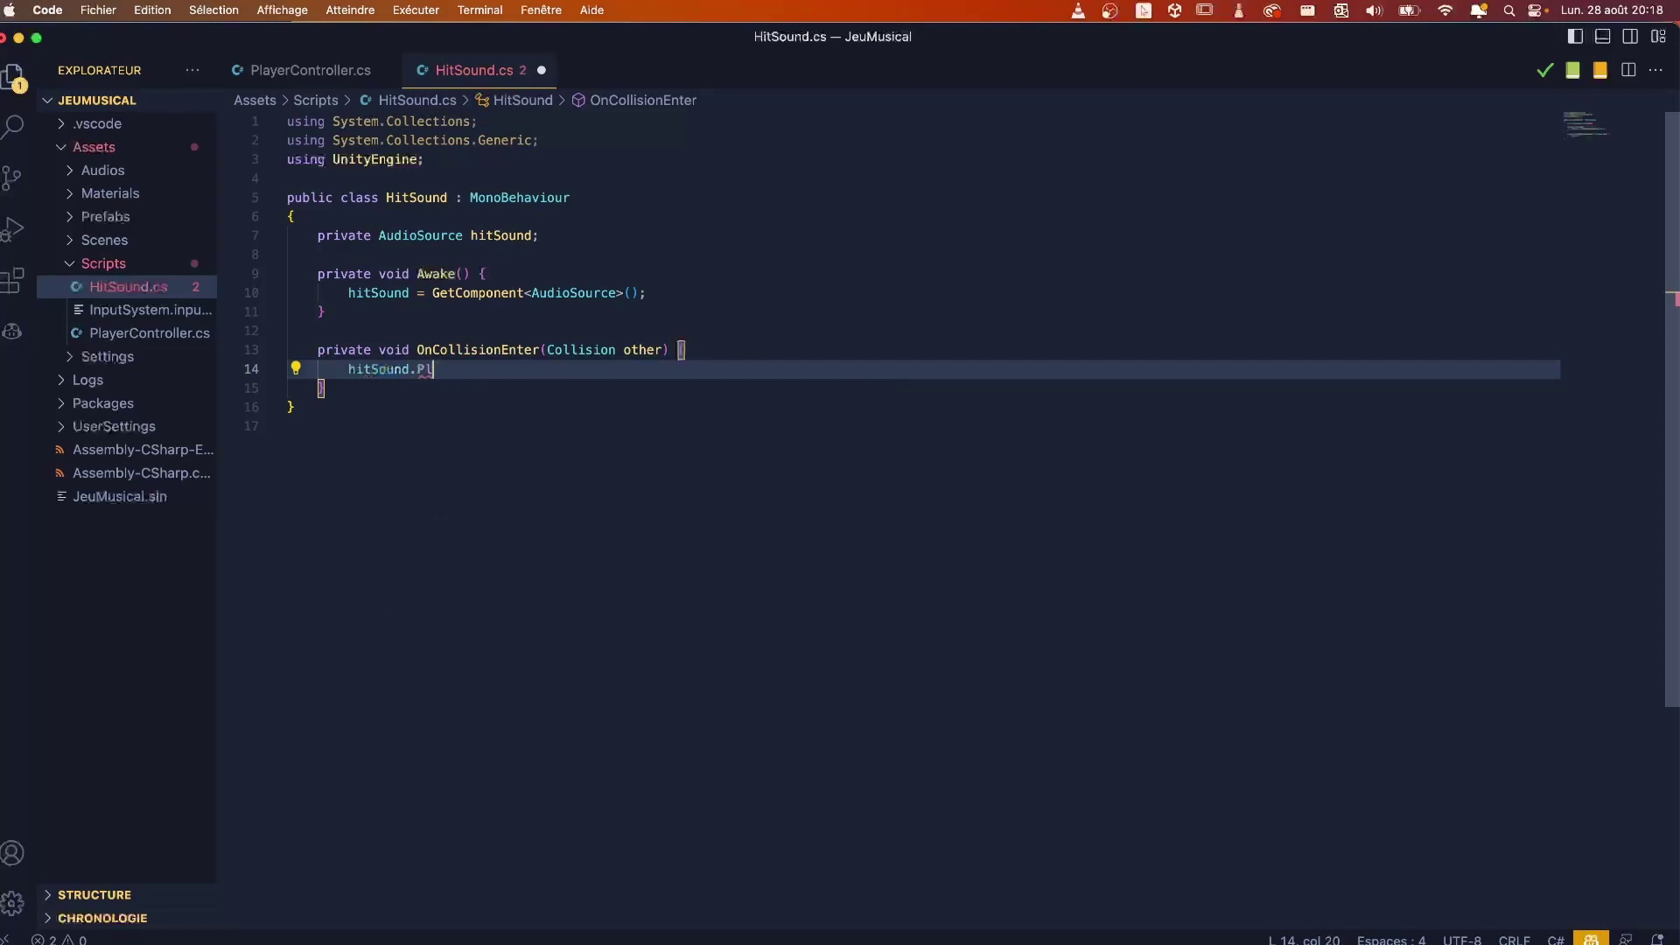
text(aa)
key(Return)
text(();)
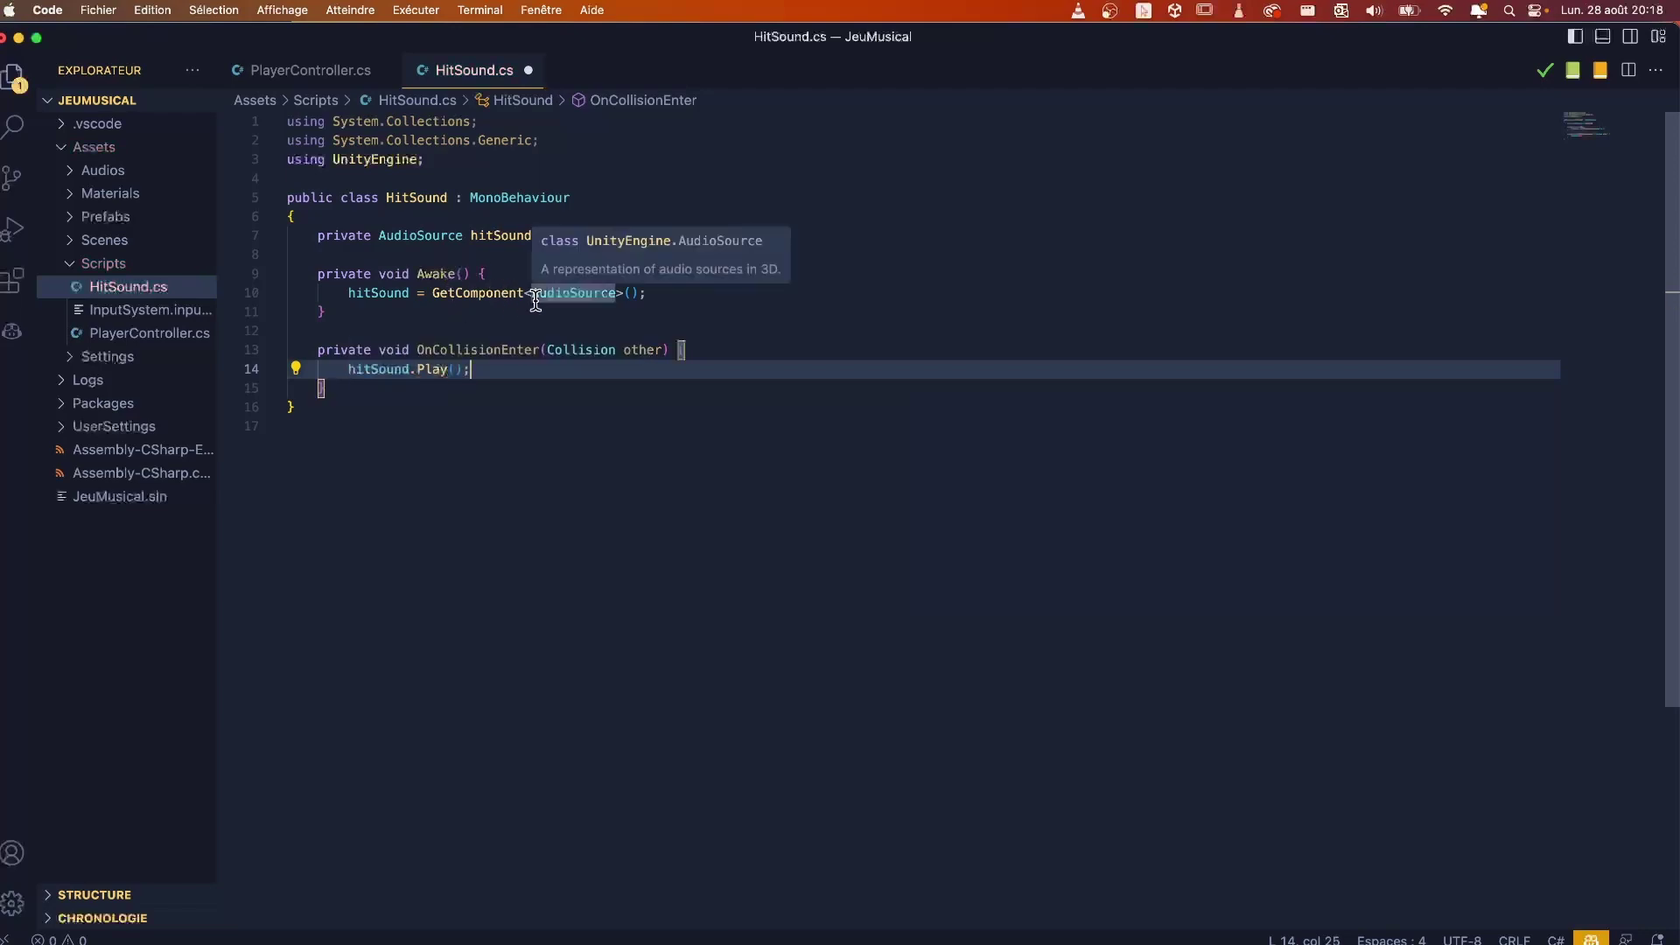
key(super+Tab)
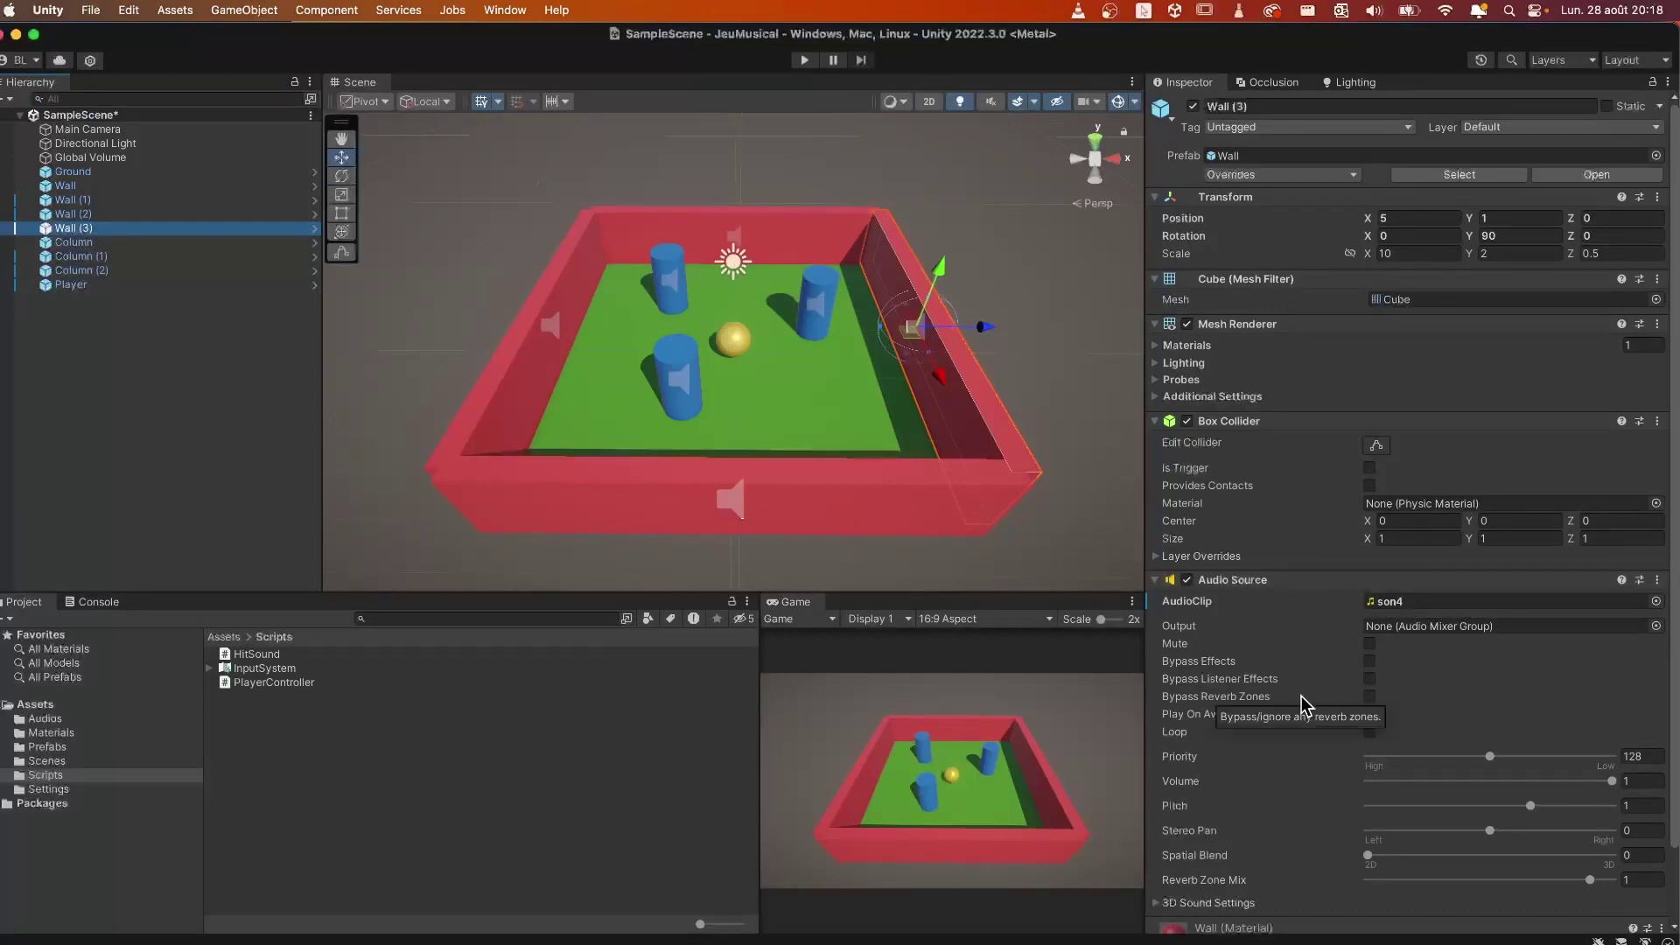
Step: Save HitSound.cs, let Unity recompile it, and enter Play mode
key(super+Tab)
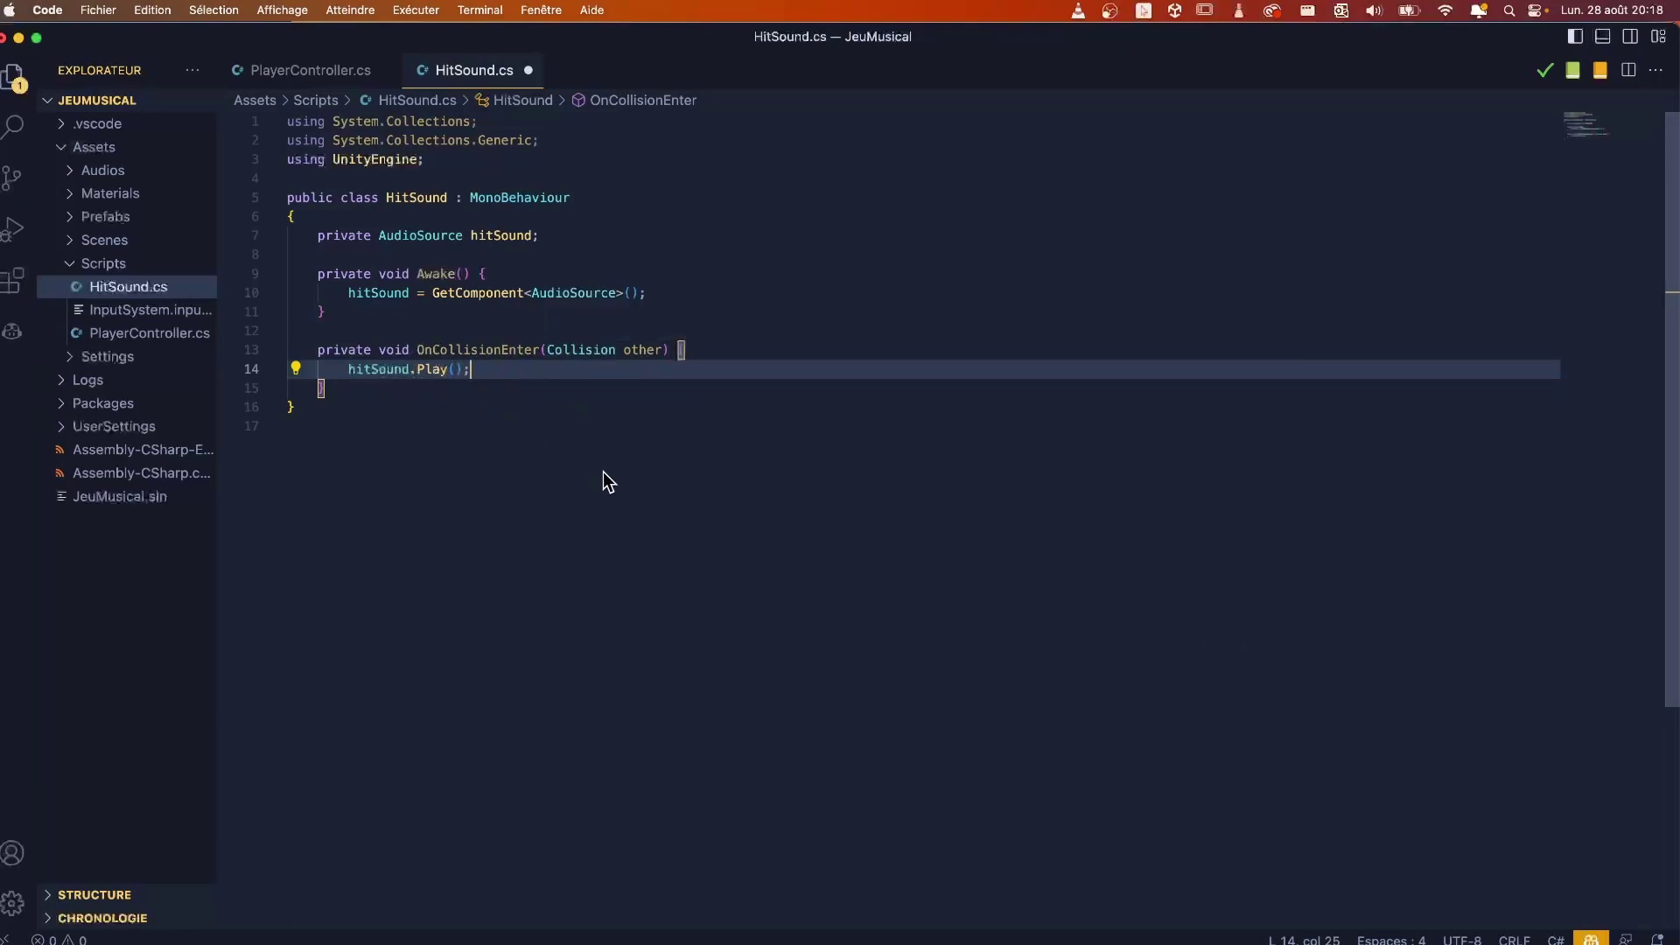
key(super+s)
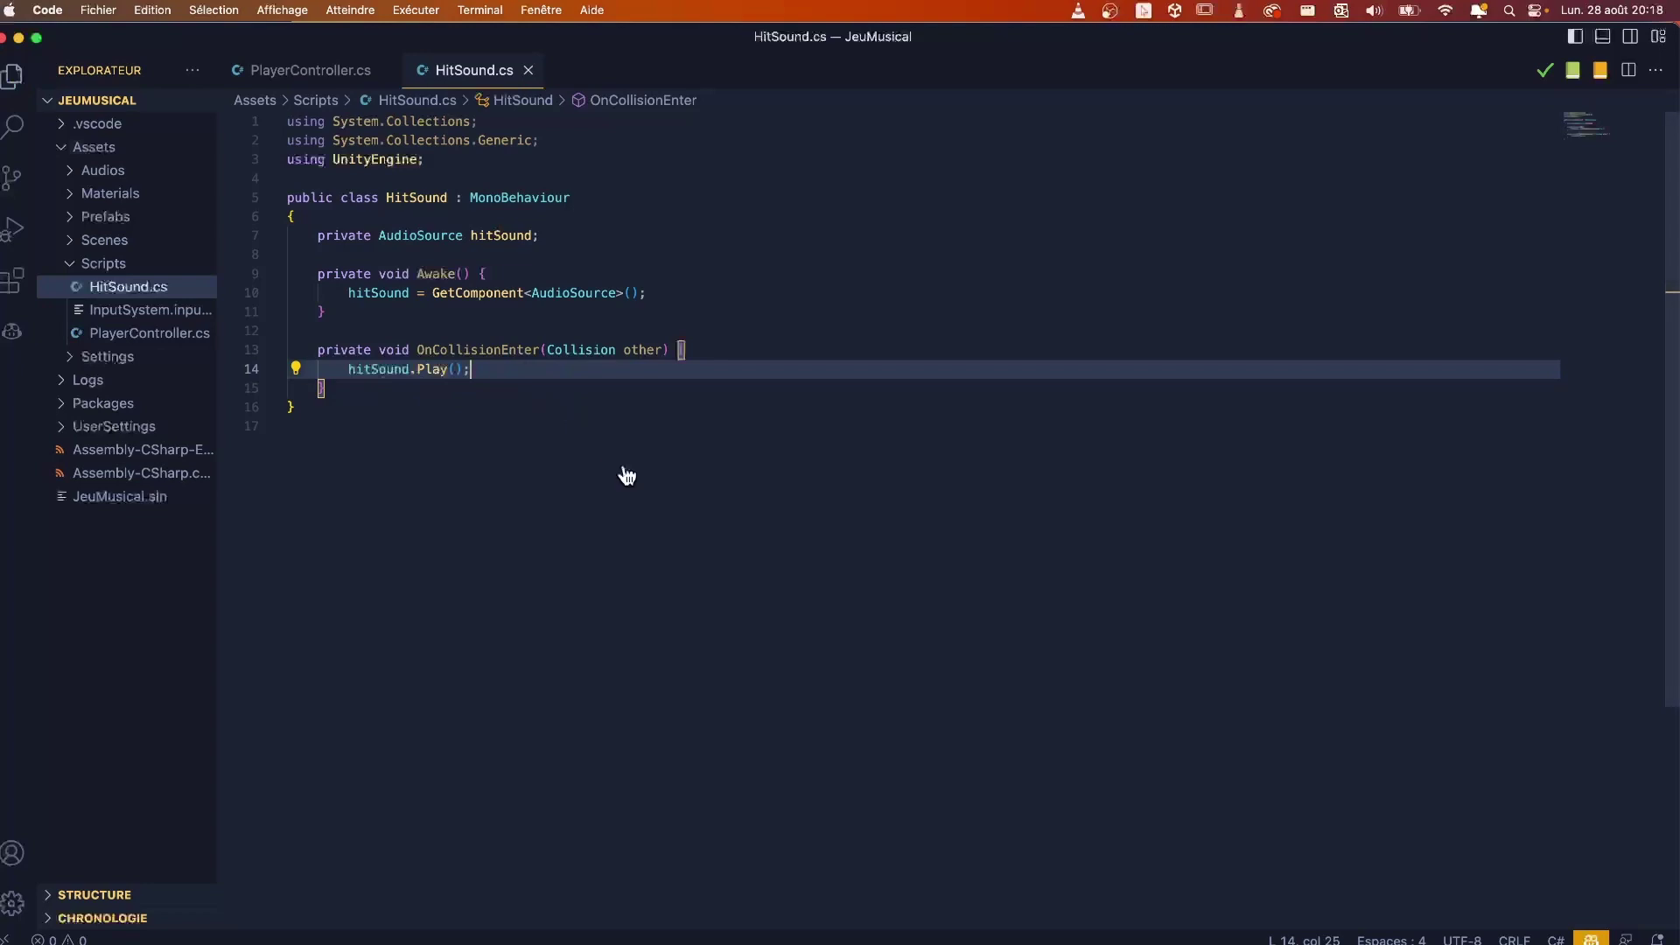
key(super+Tab)
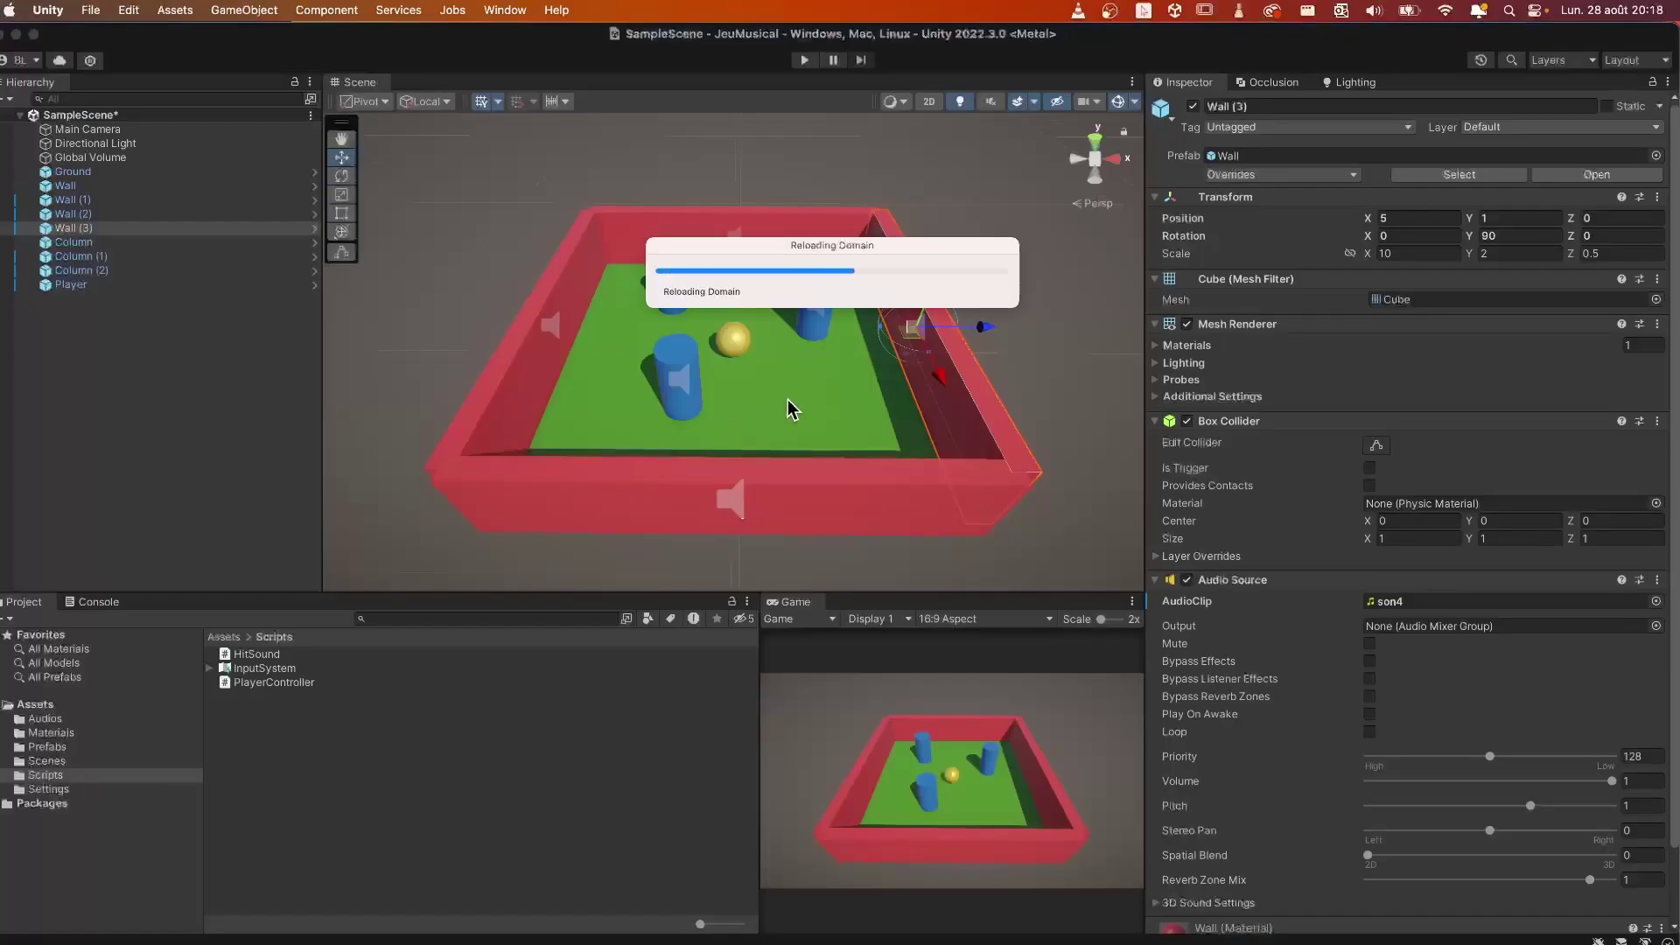
click(804, 59)
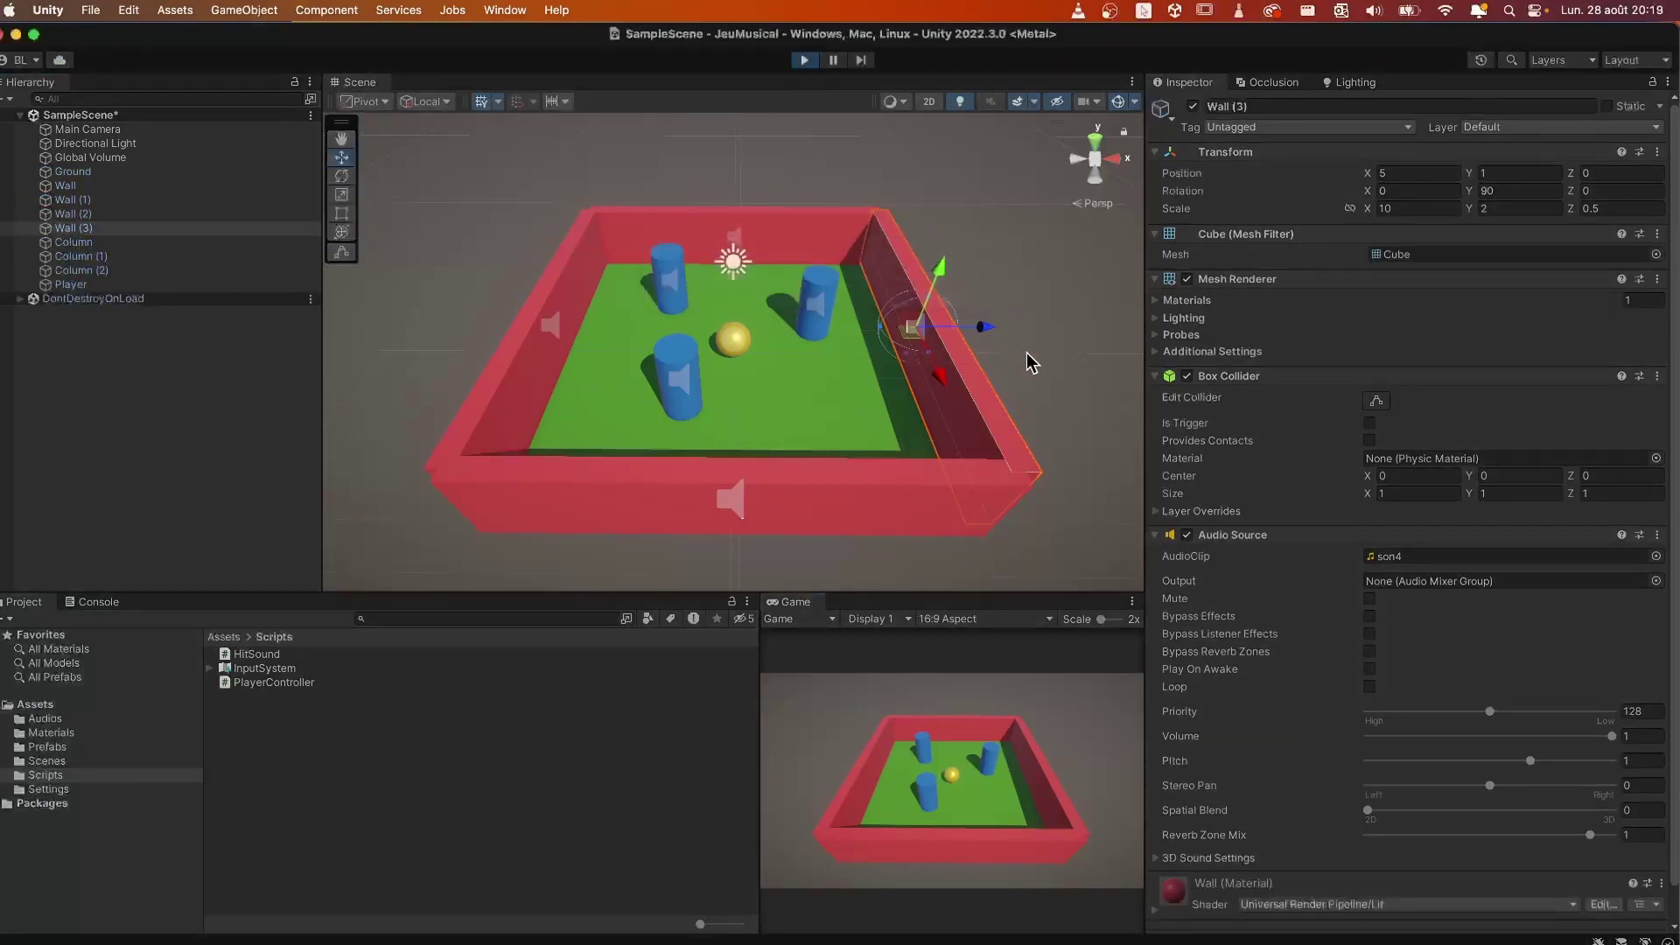
Step: Roll the ball right, left, back and forward with D, A, W, S to test wall and column bounces
key(d)
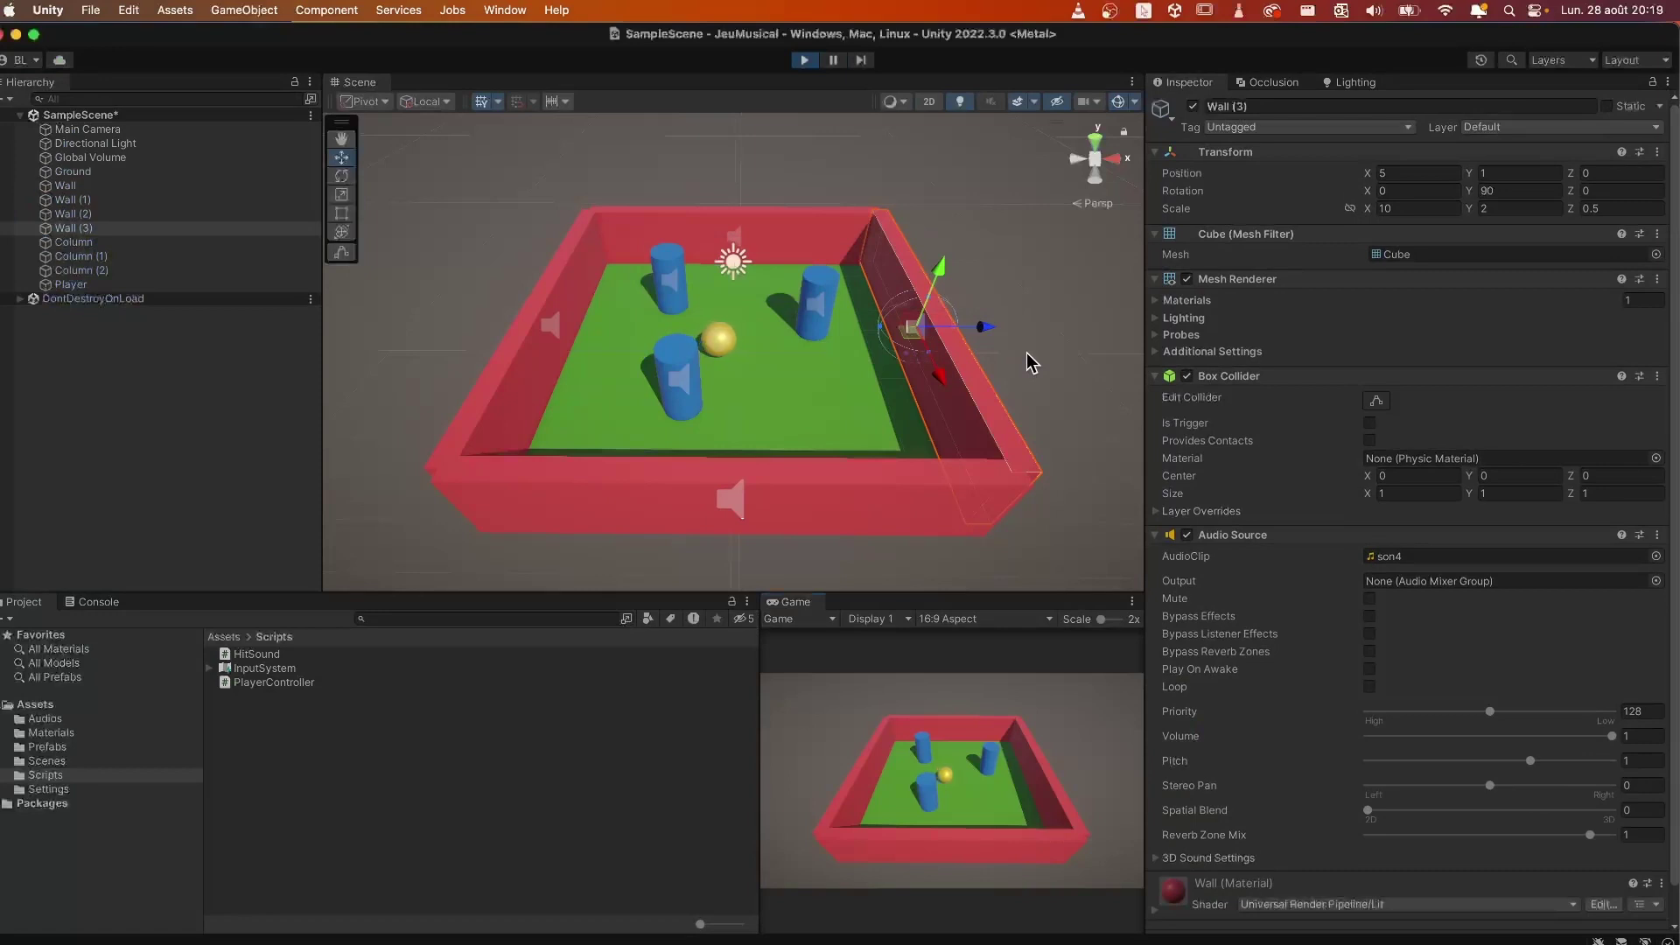
key(a)
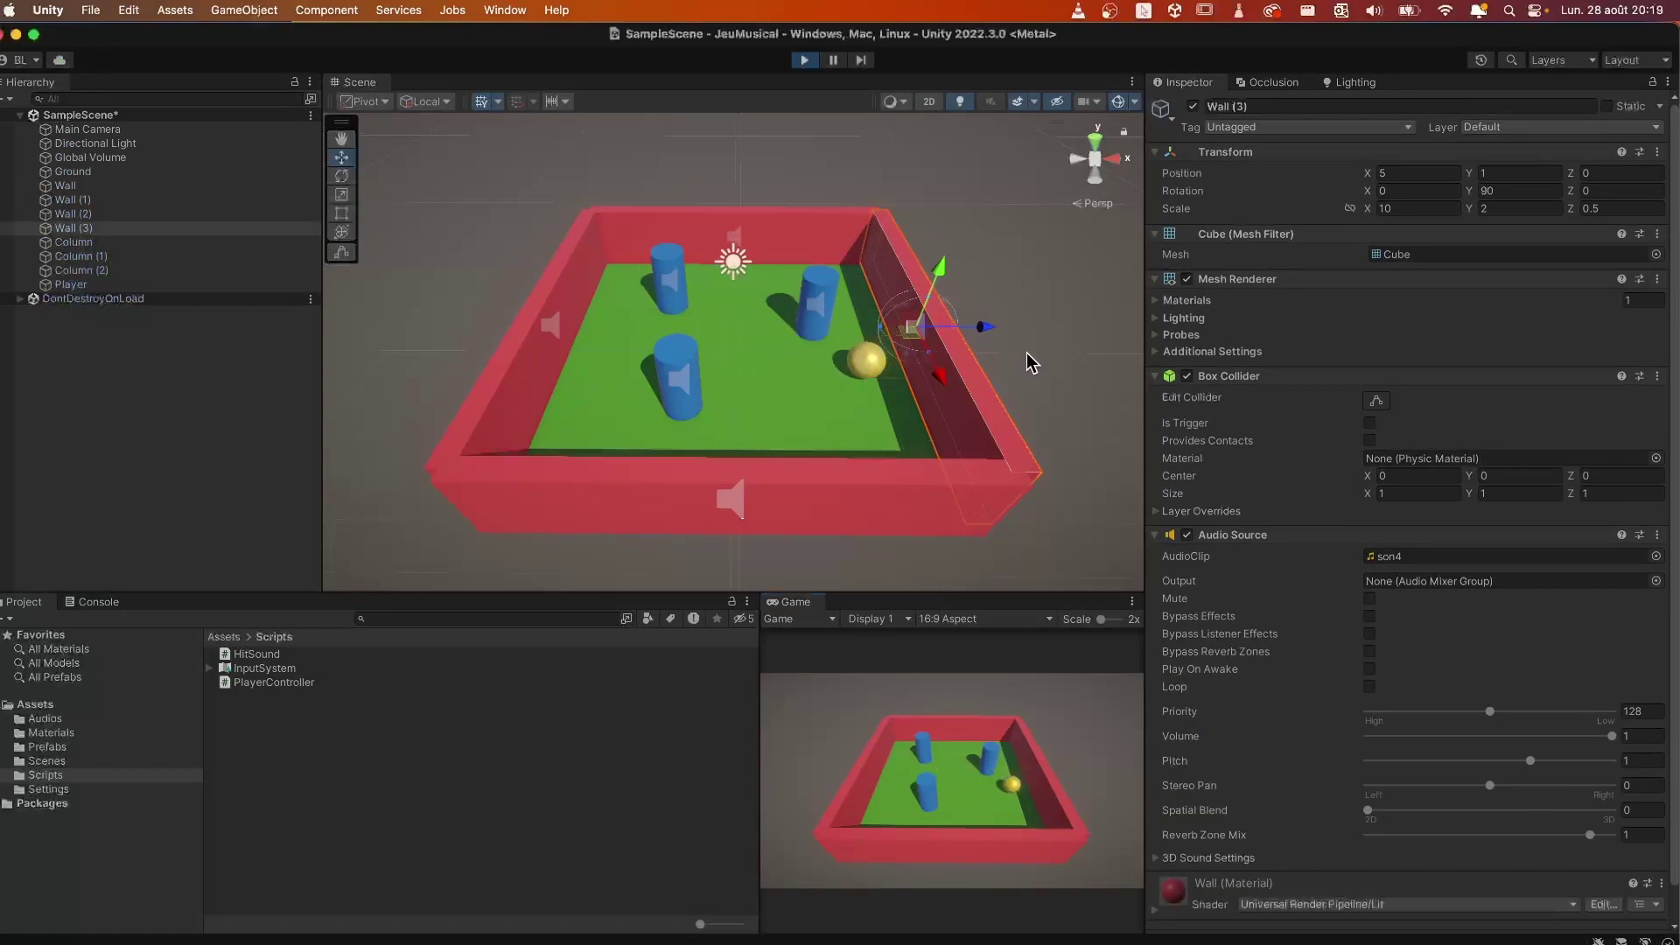
key(w)
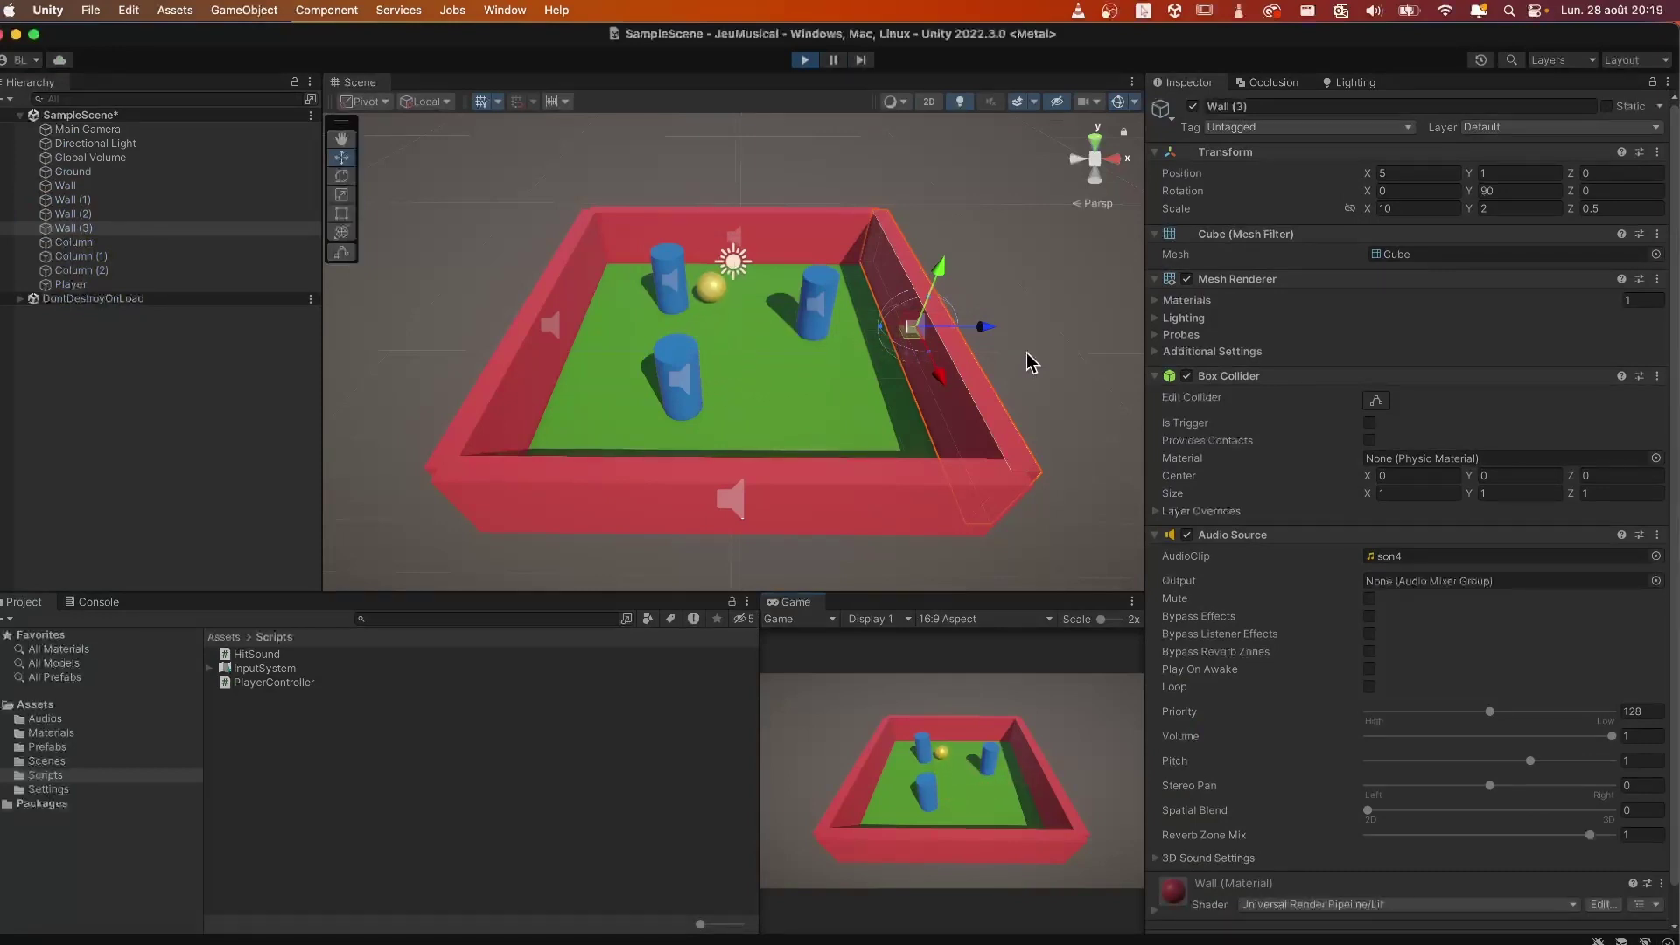
key(s)
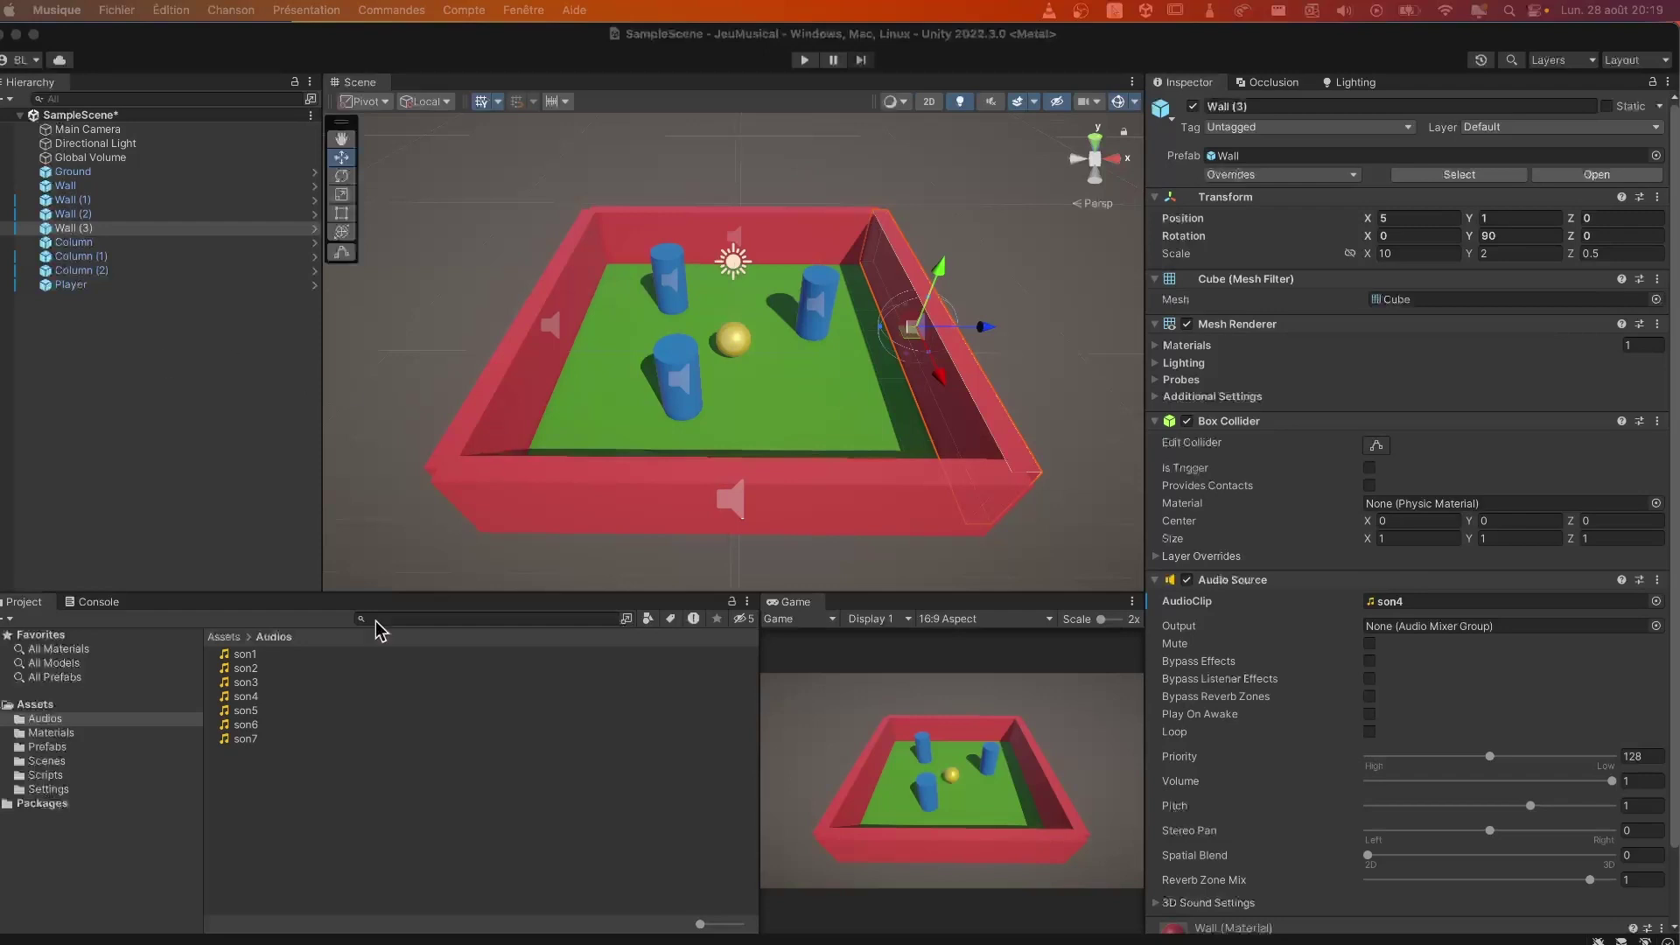
Step: Add the HitSound script to the Wall prefab's root and exit prefab mode
click(224, 637)
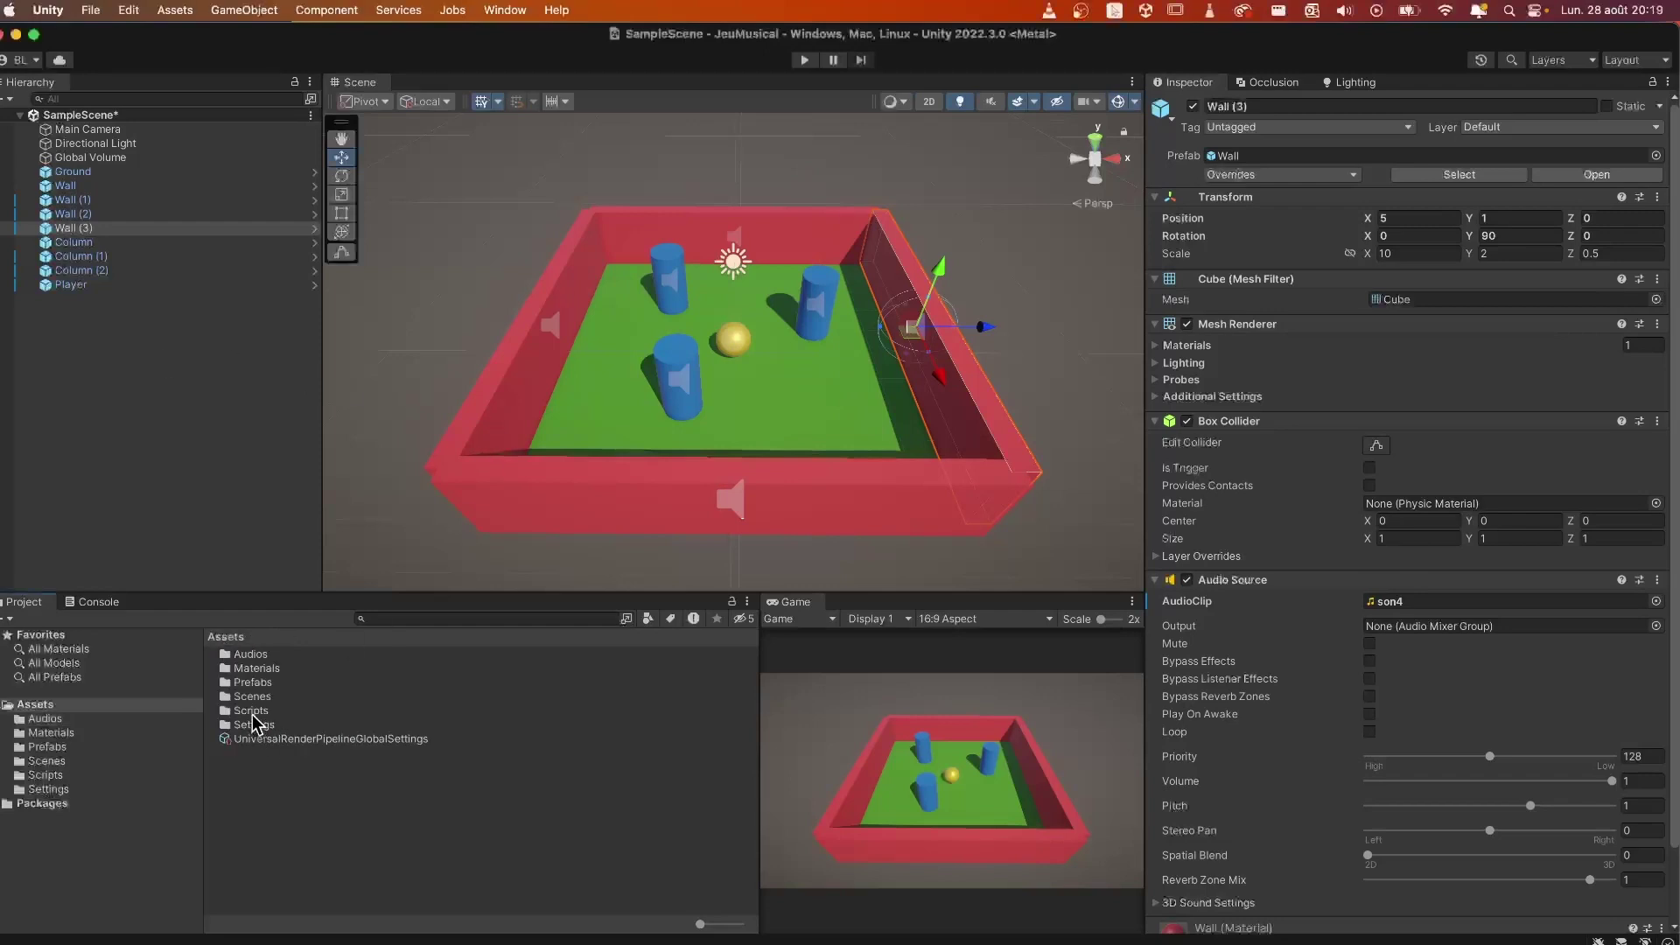
double_click(253, 710)
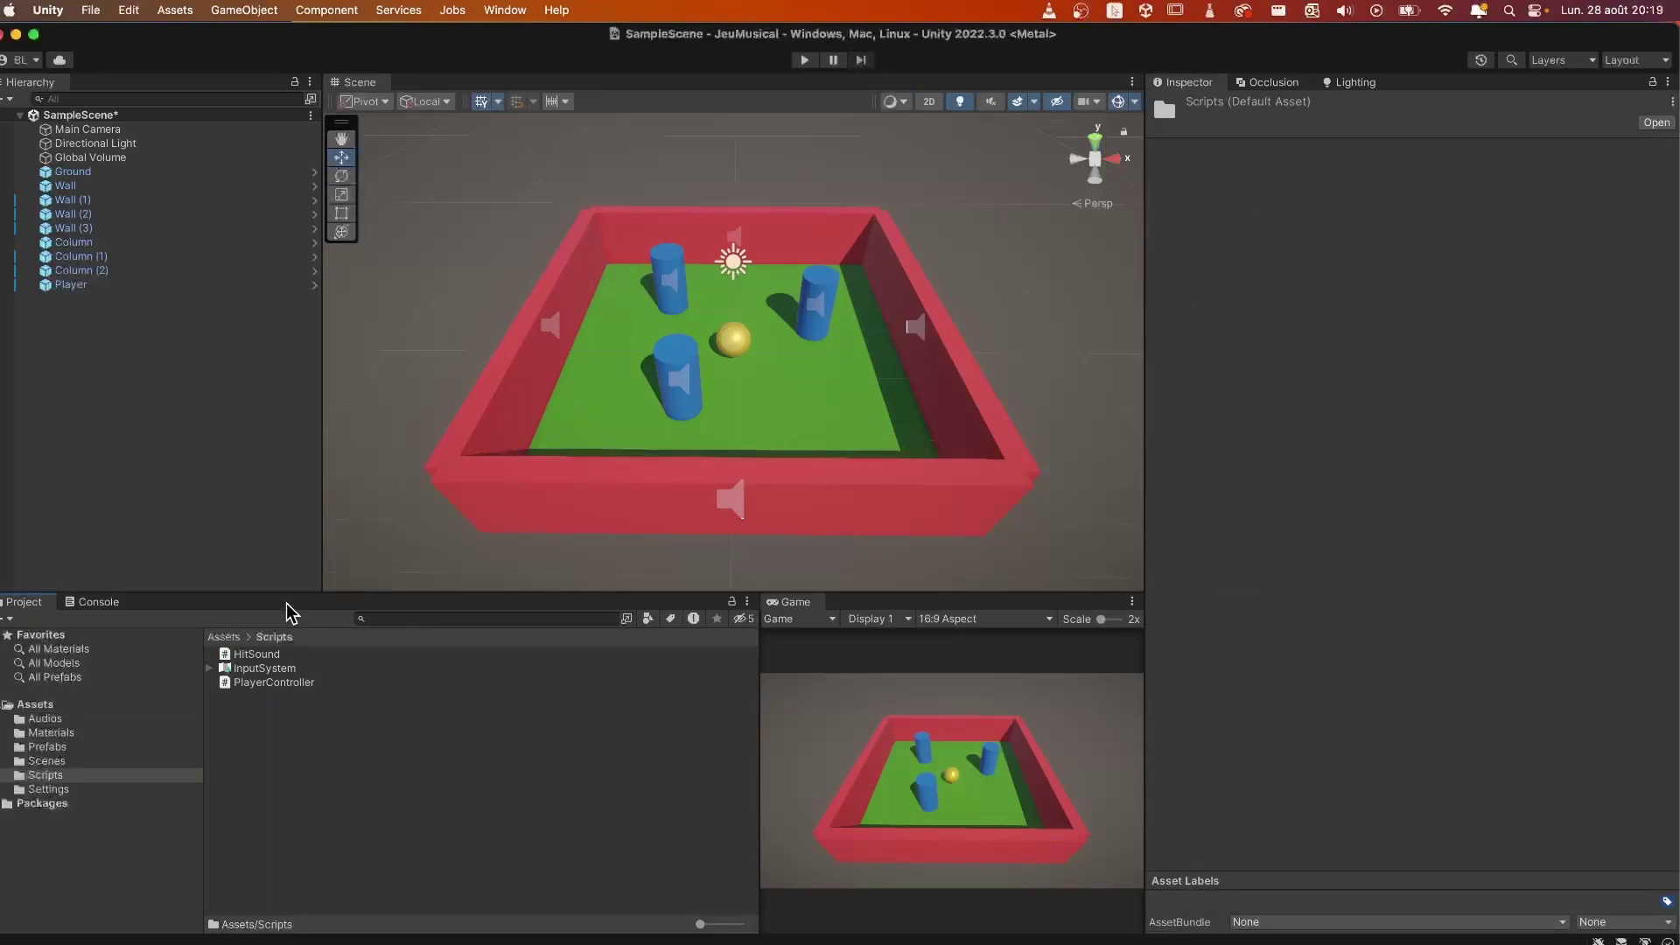
click(68, 189)
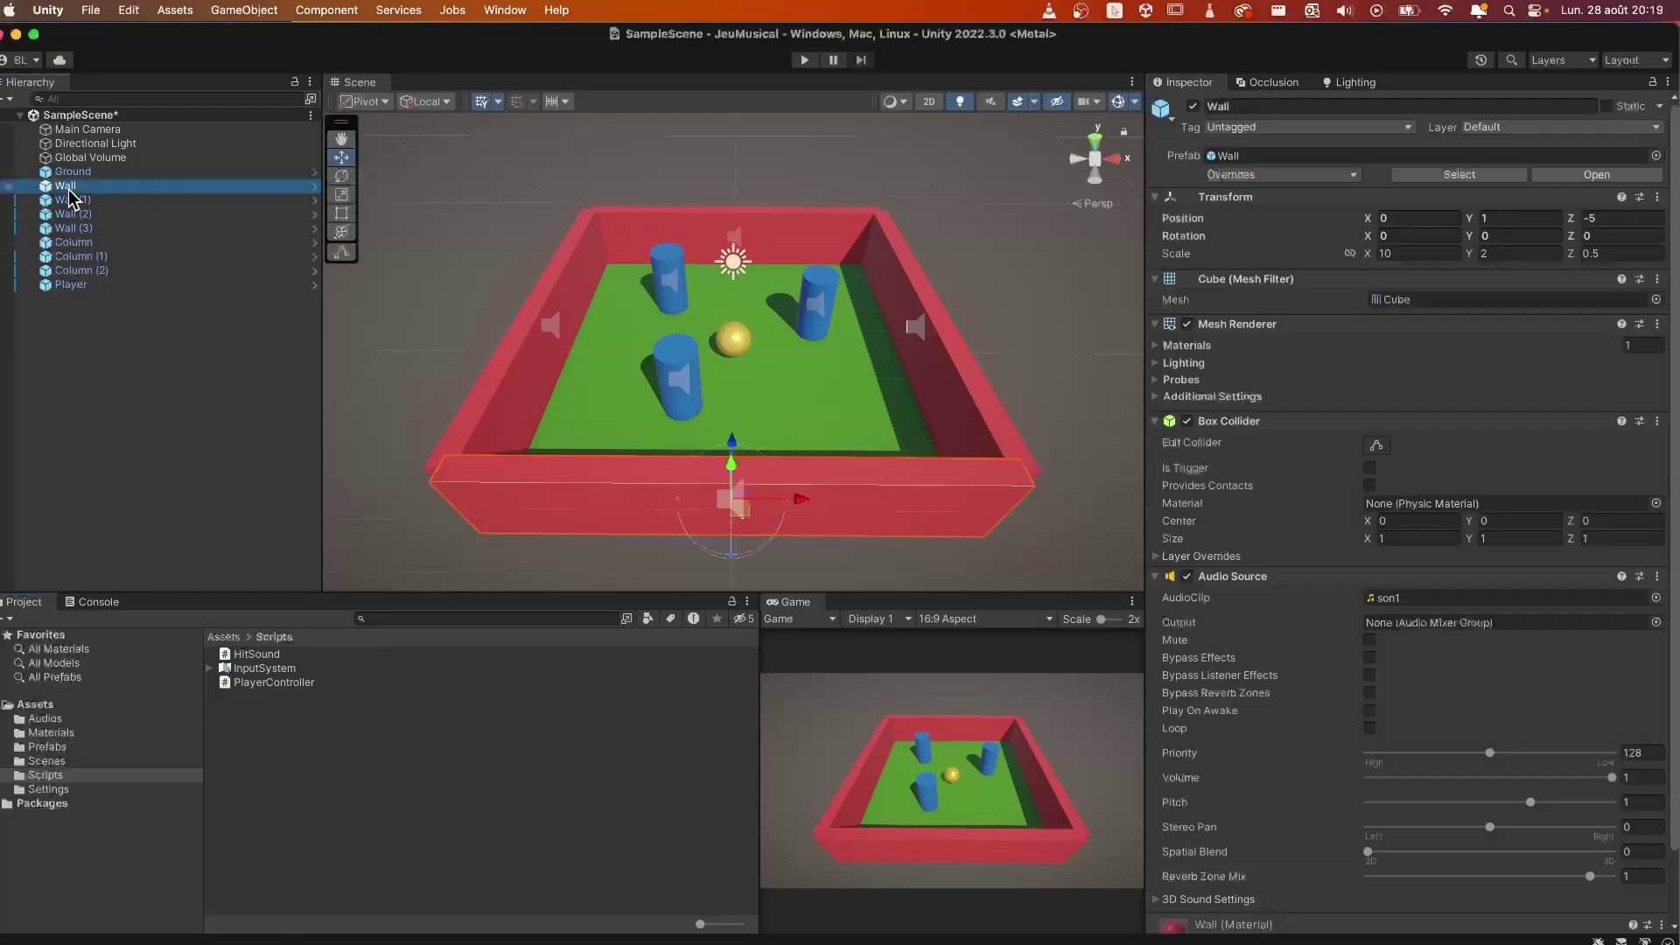
click(313, 187)
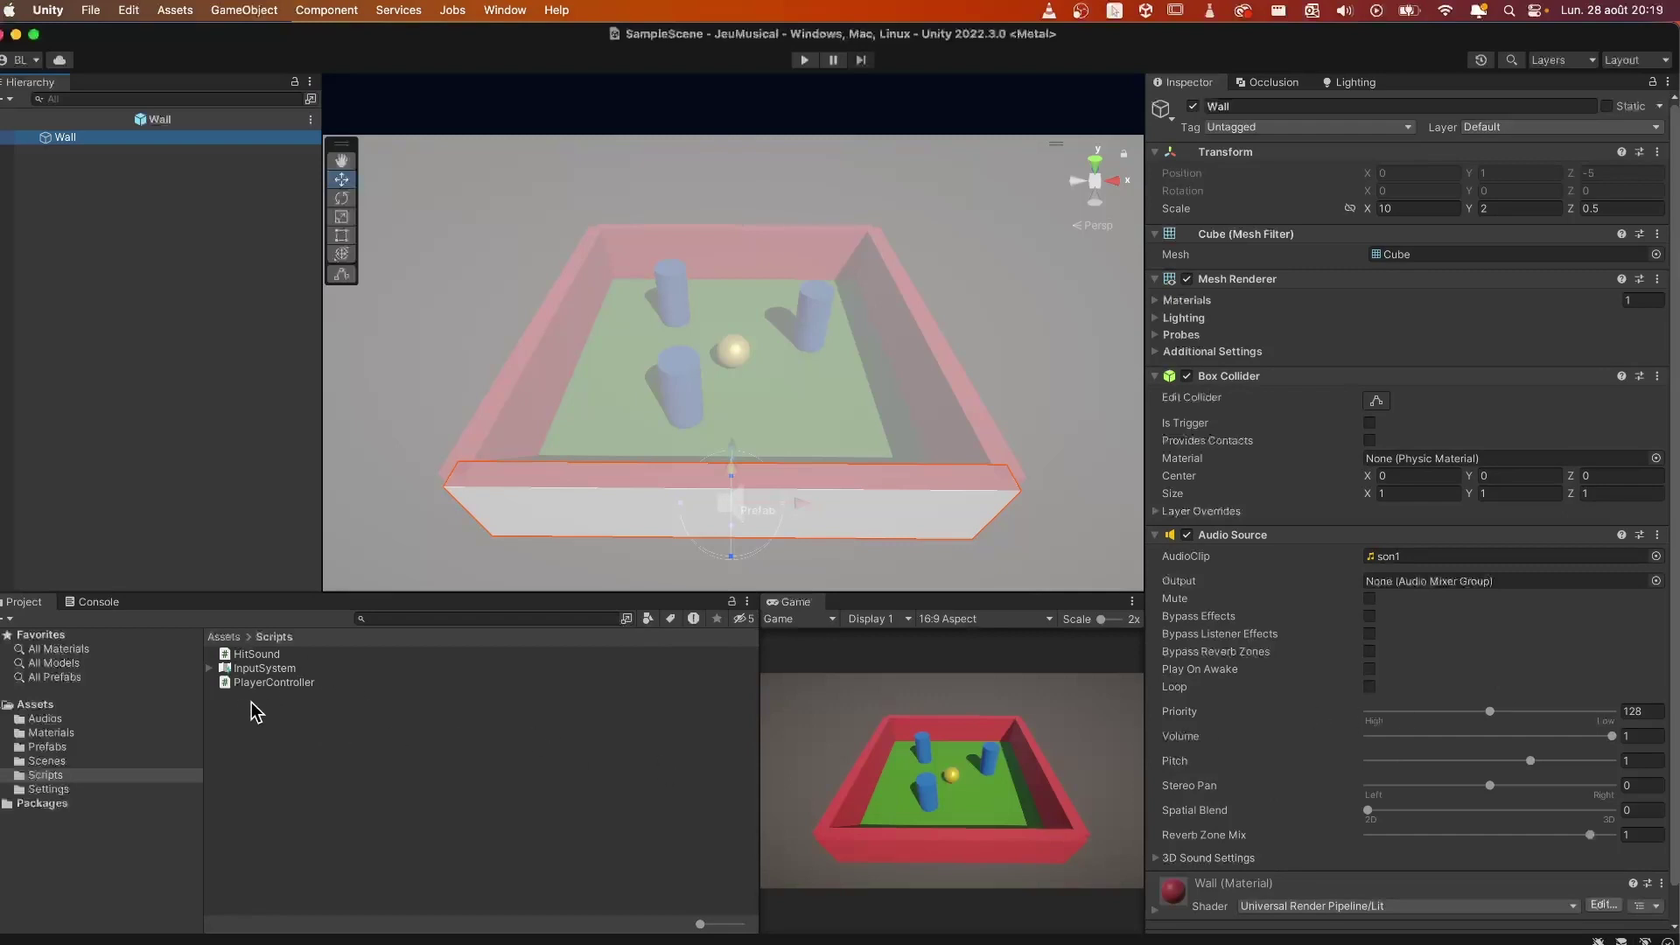
drag(254, 655, 54, 140)
scroll(1358, 783, down, 2)
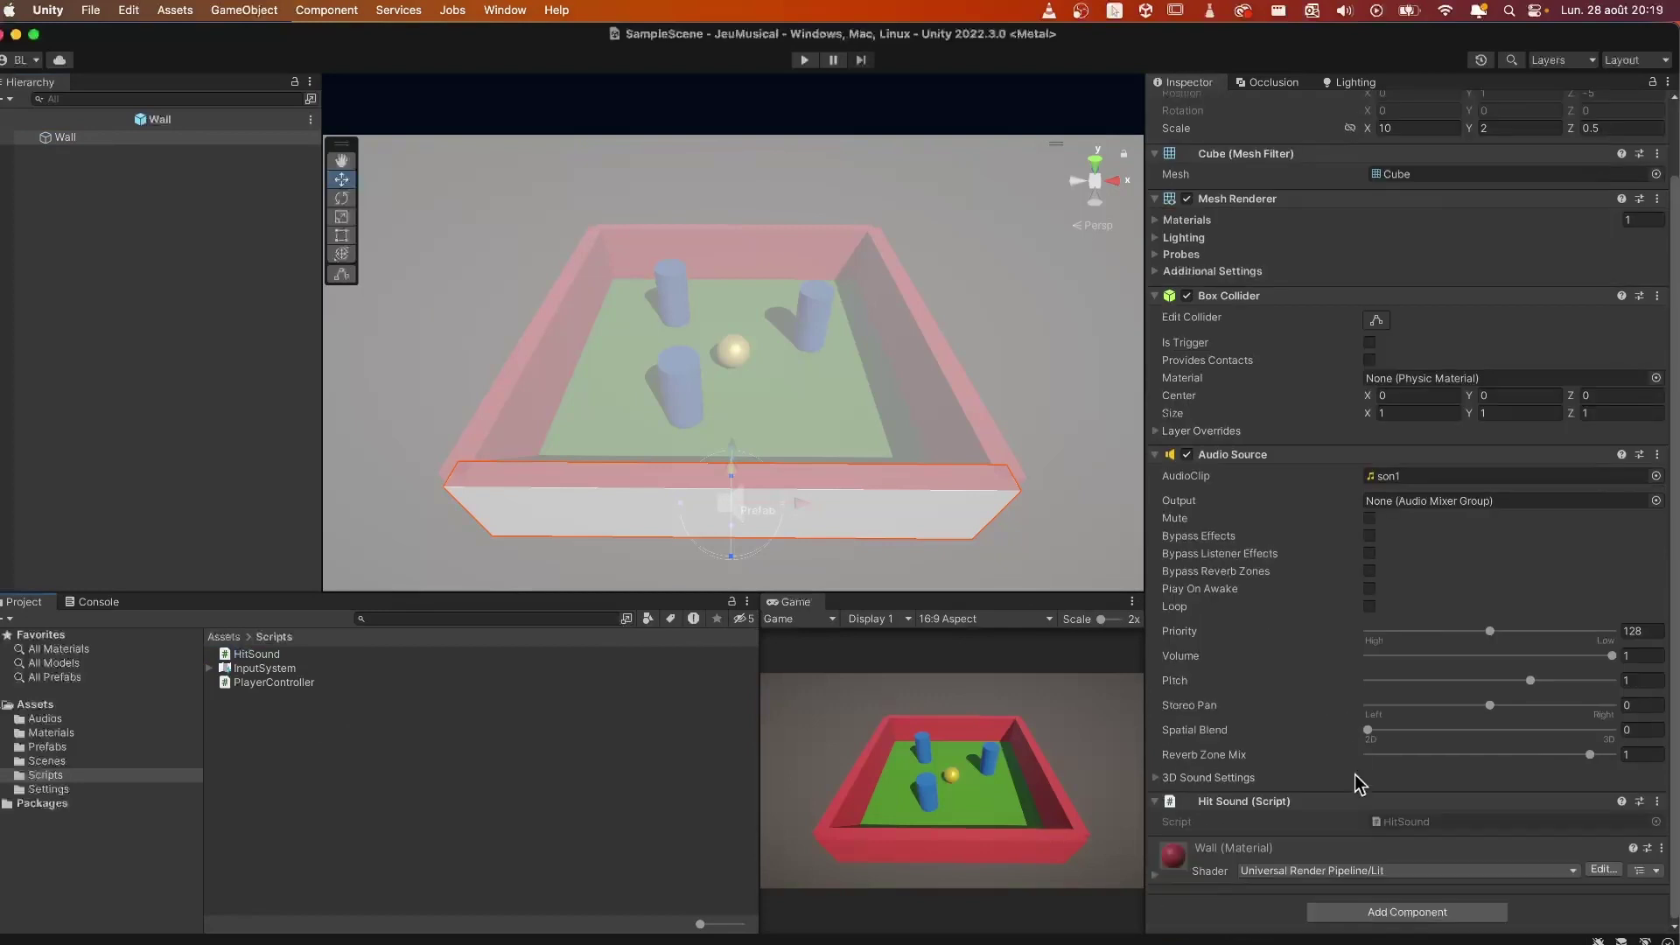
click(8, 122)
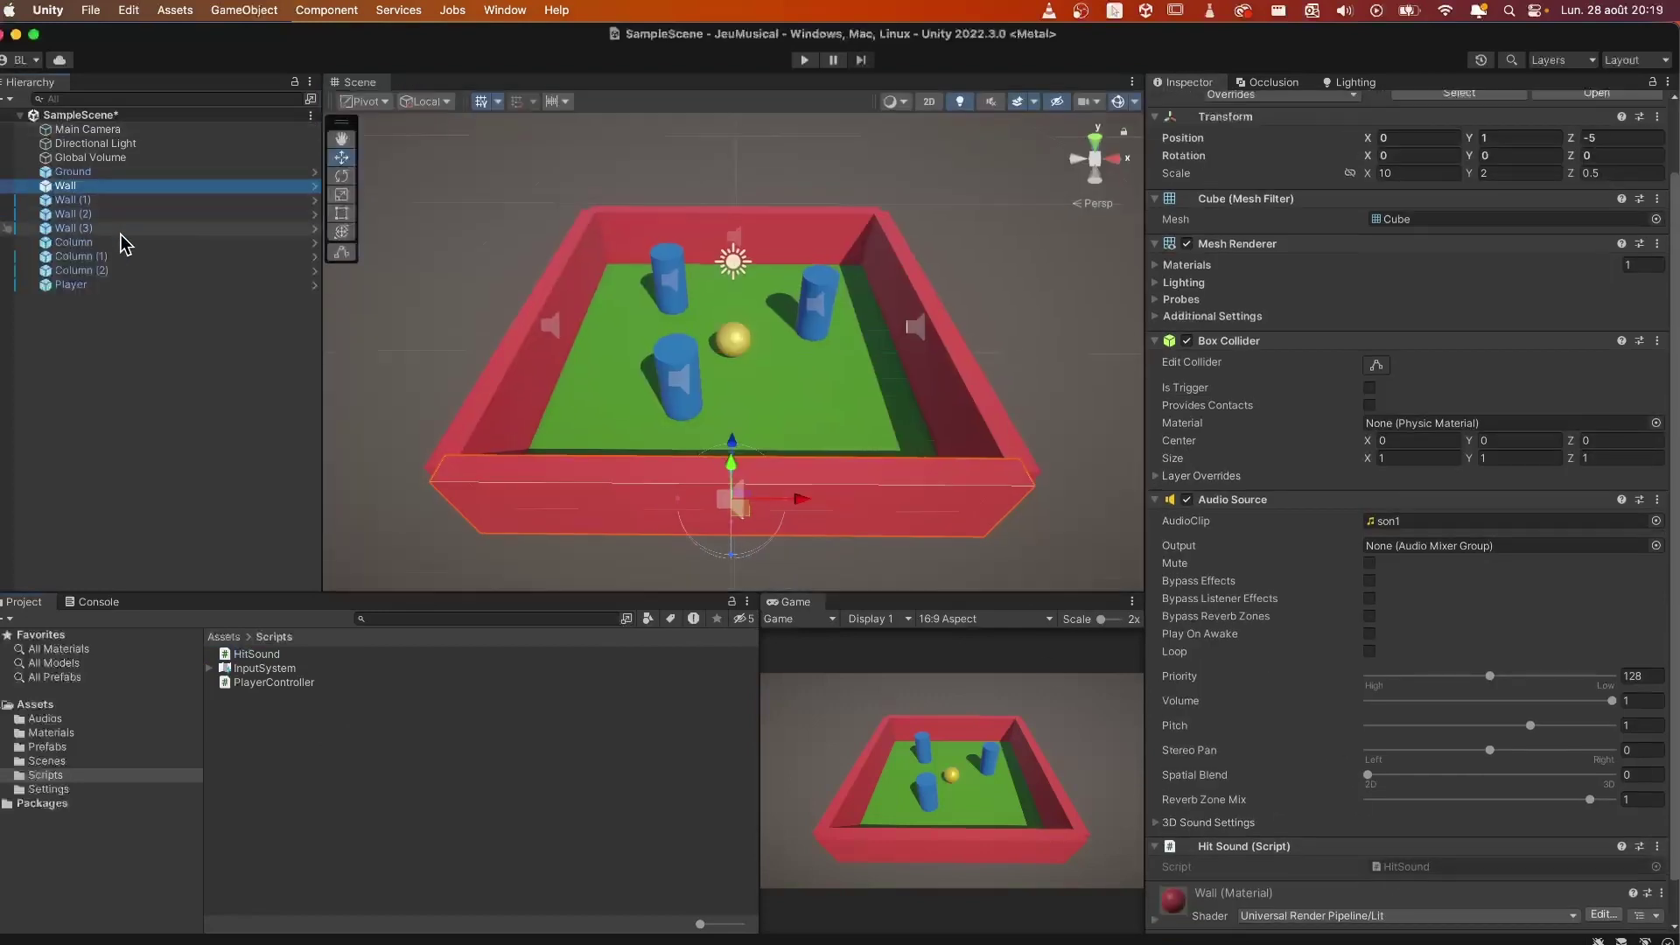
Step: Add the HitSound script to the Column prefab and return to the scene
click(314, 242)
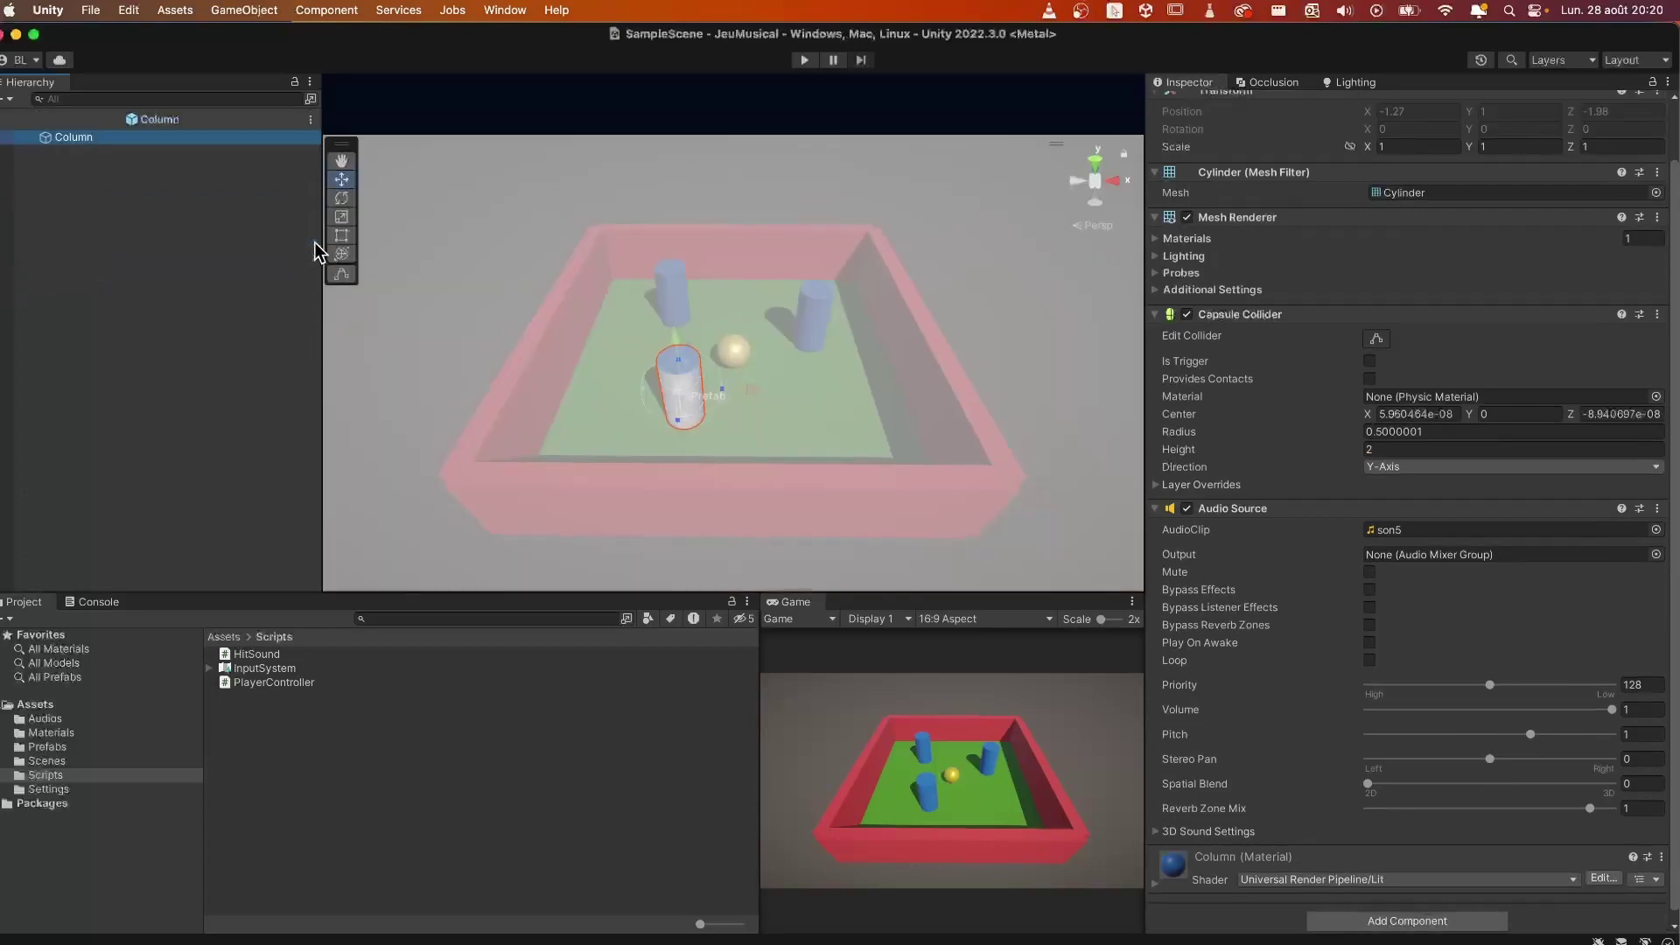
drag(288, 652, 70, 140)
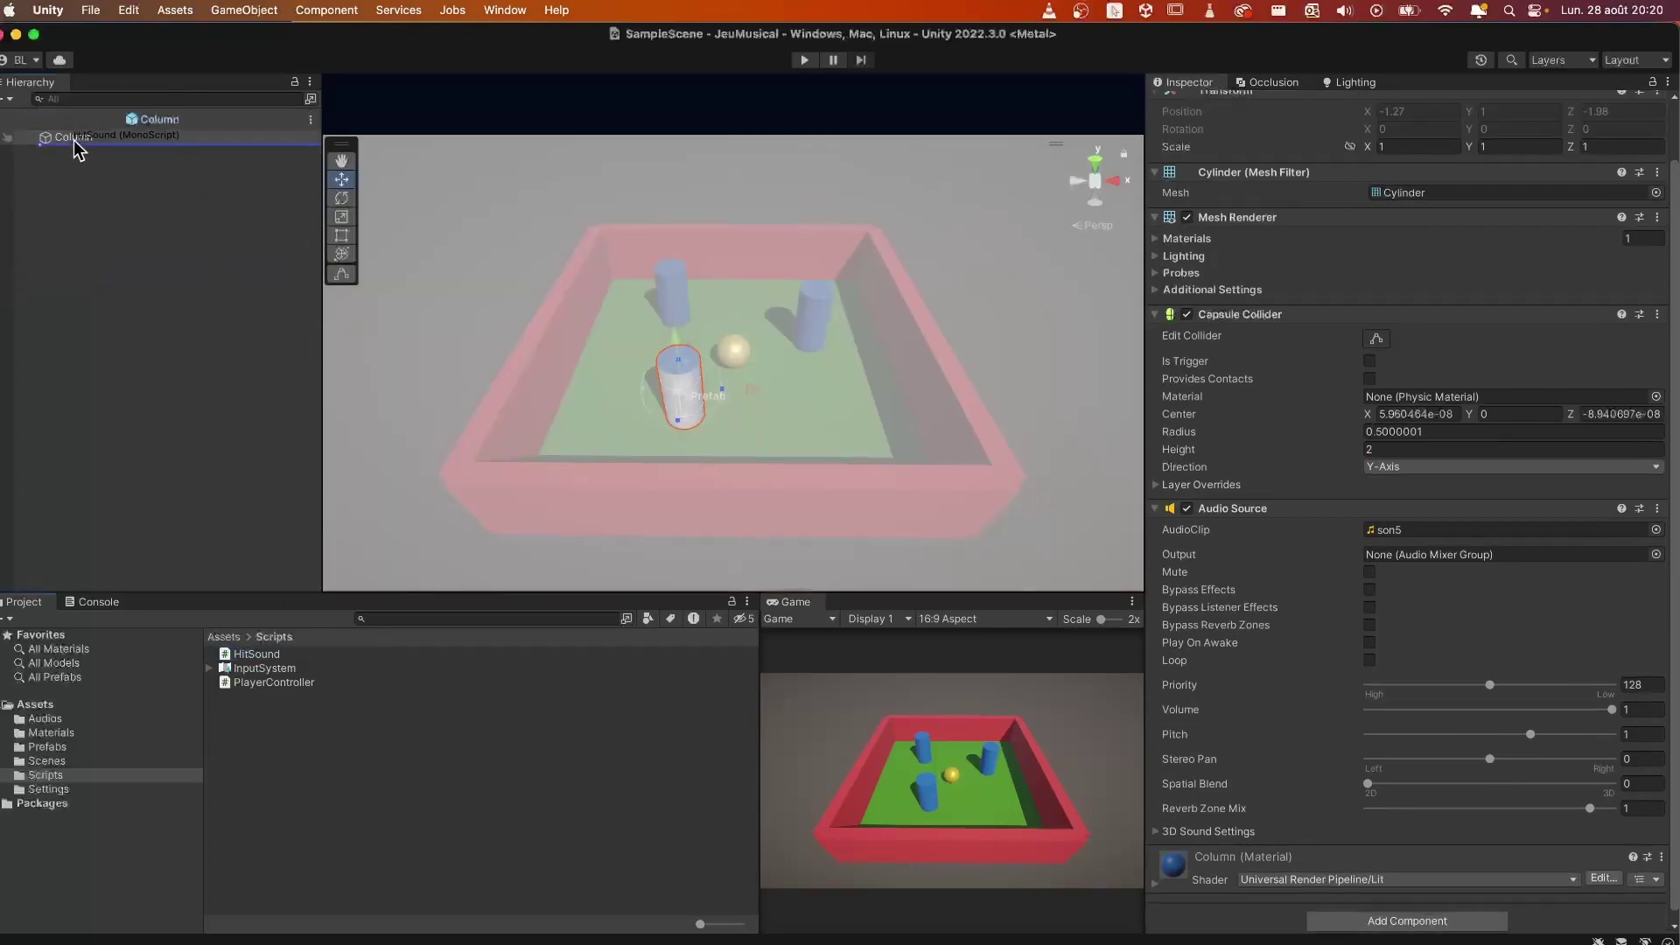
click(4, 129)
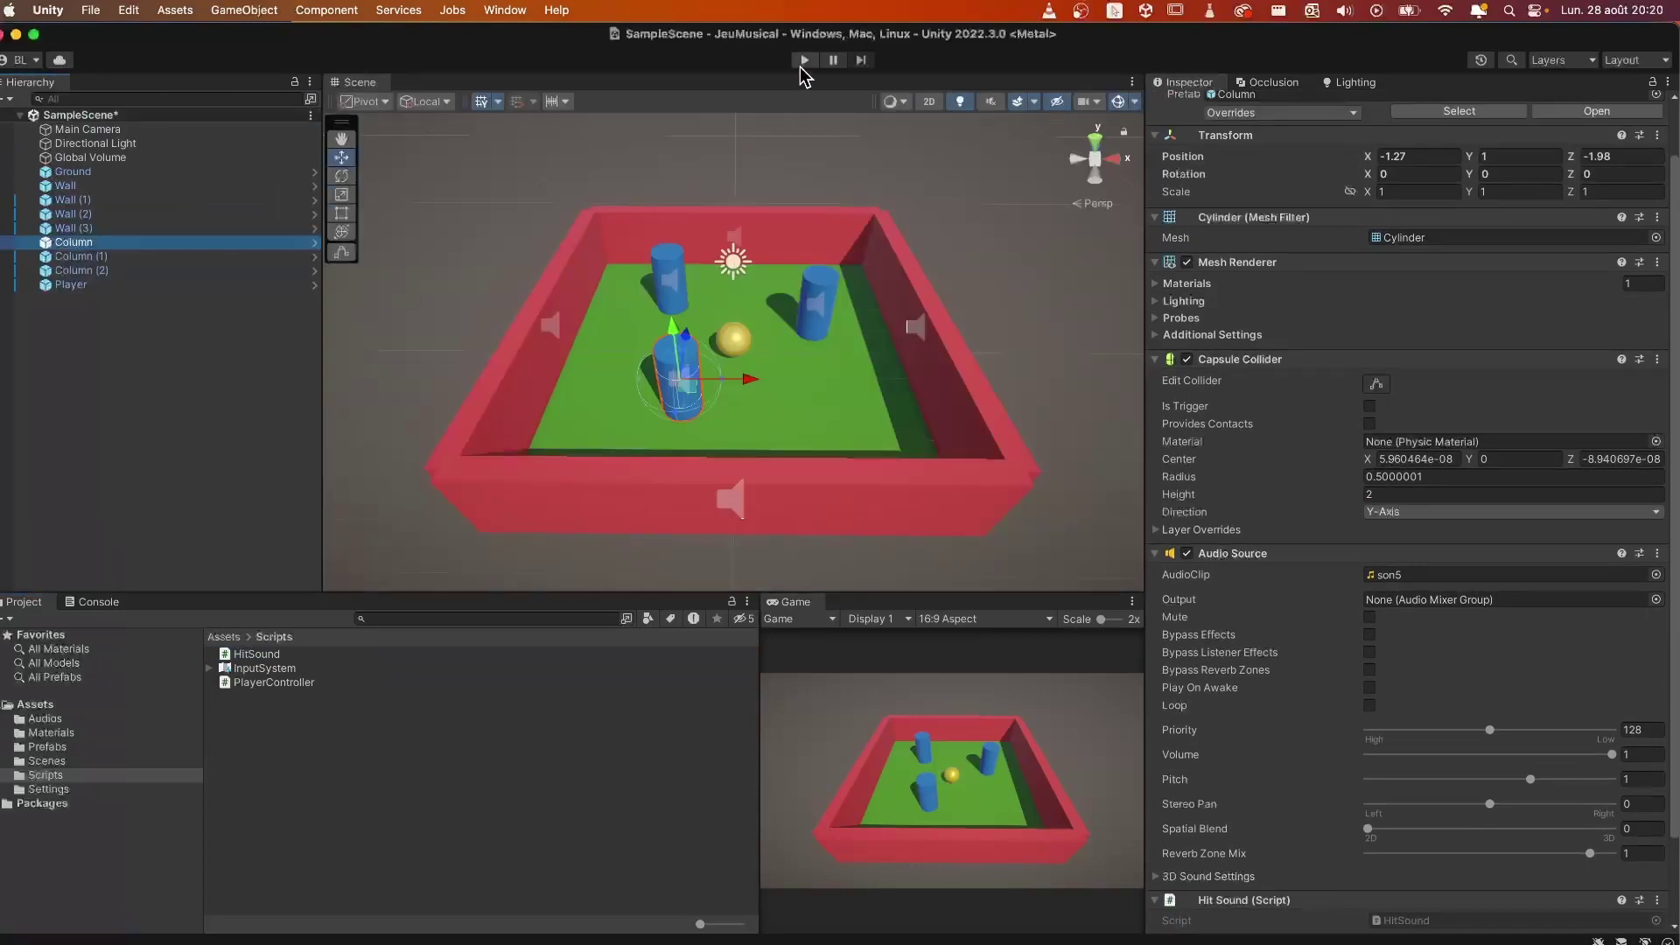
click(803, 61)
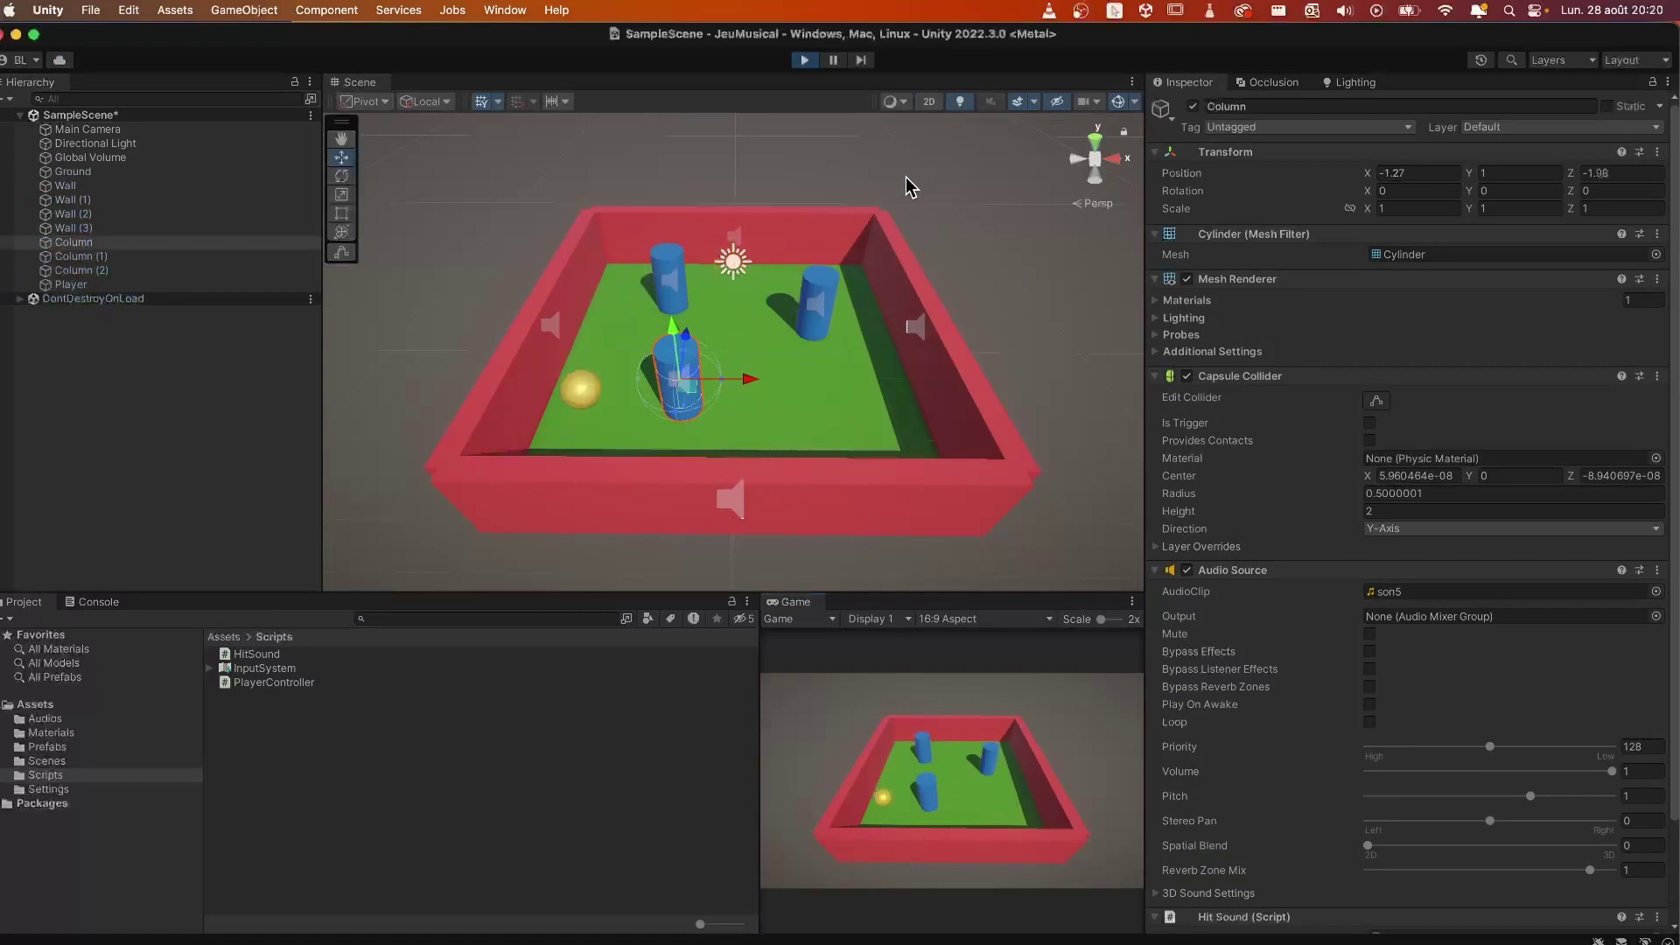
click(804, 59)
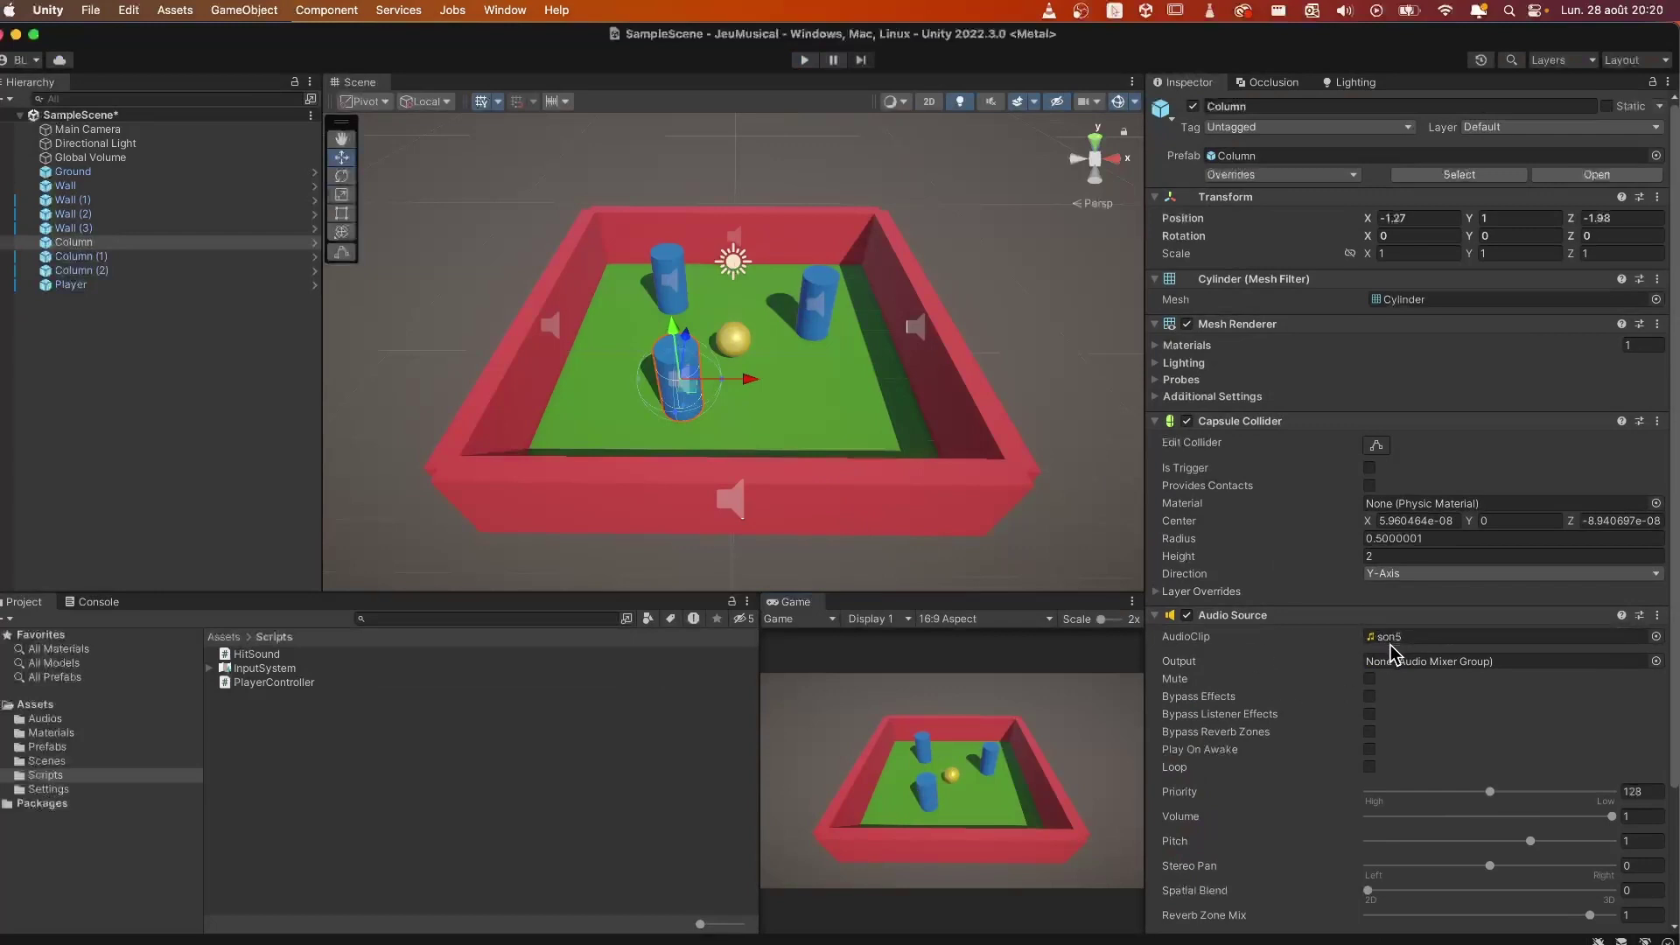
click(798, 500)
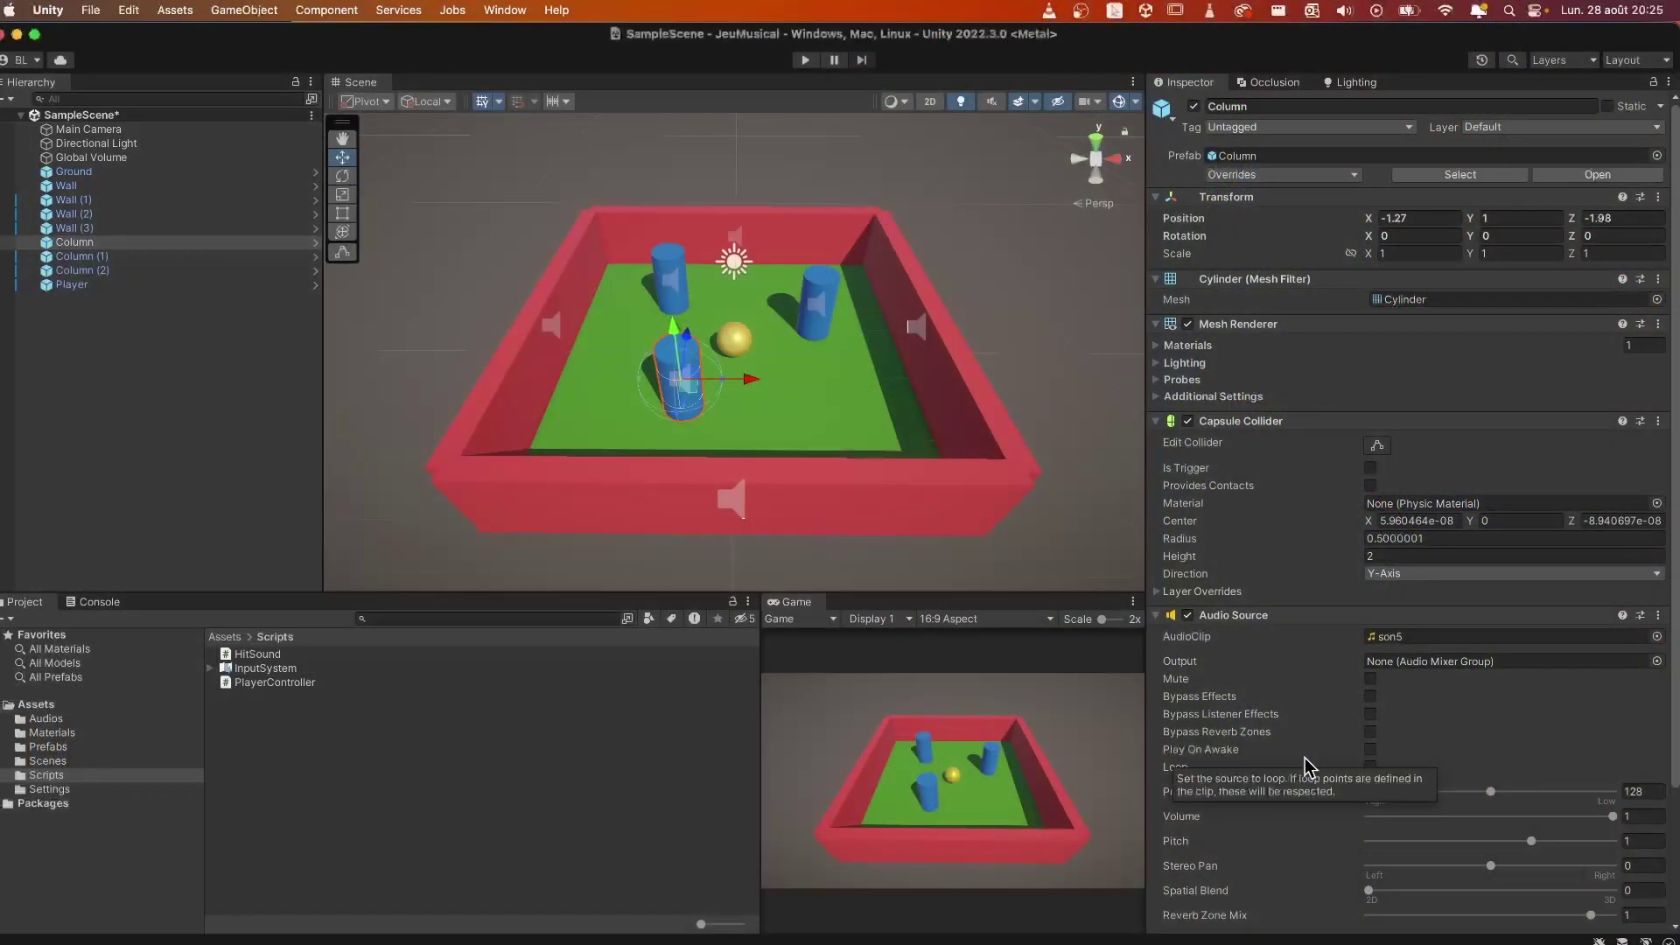
click(812, 61)
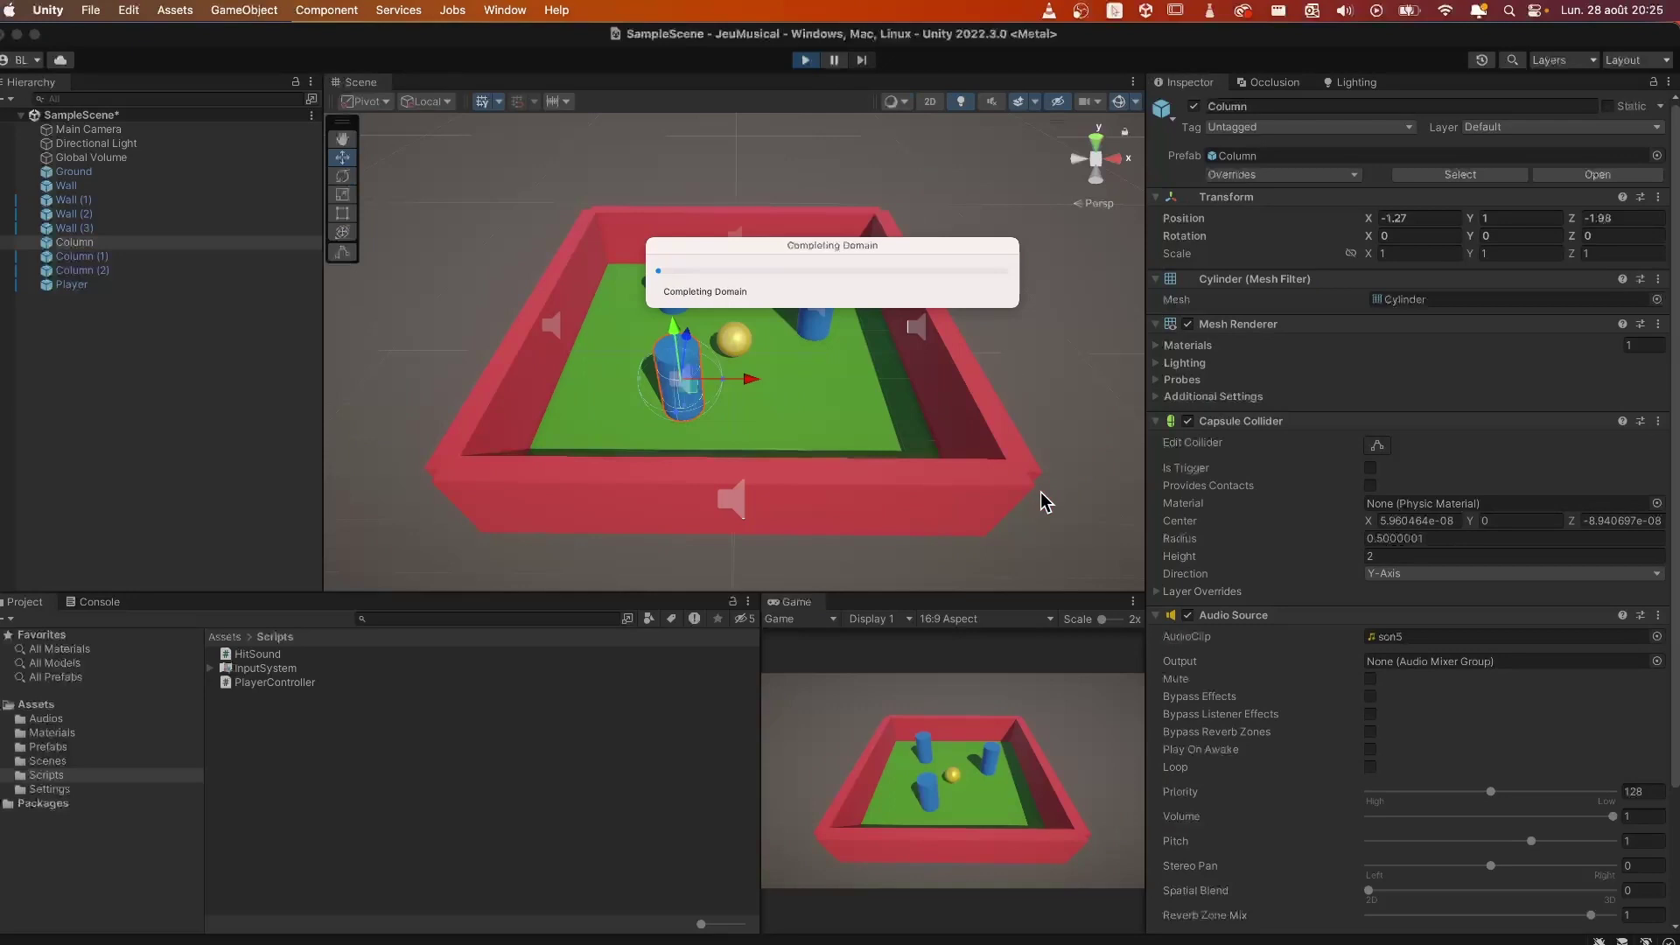
key(Left)
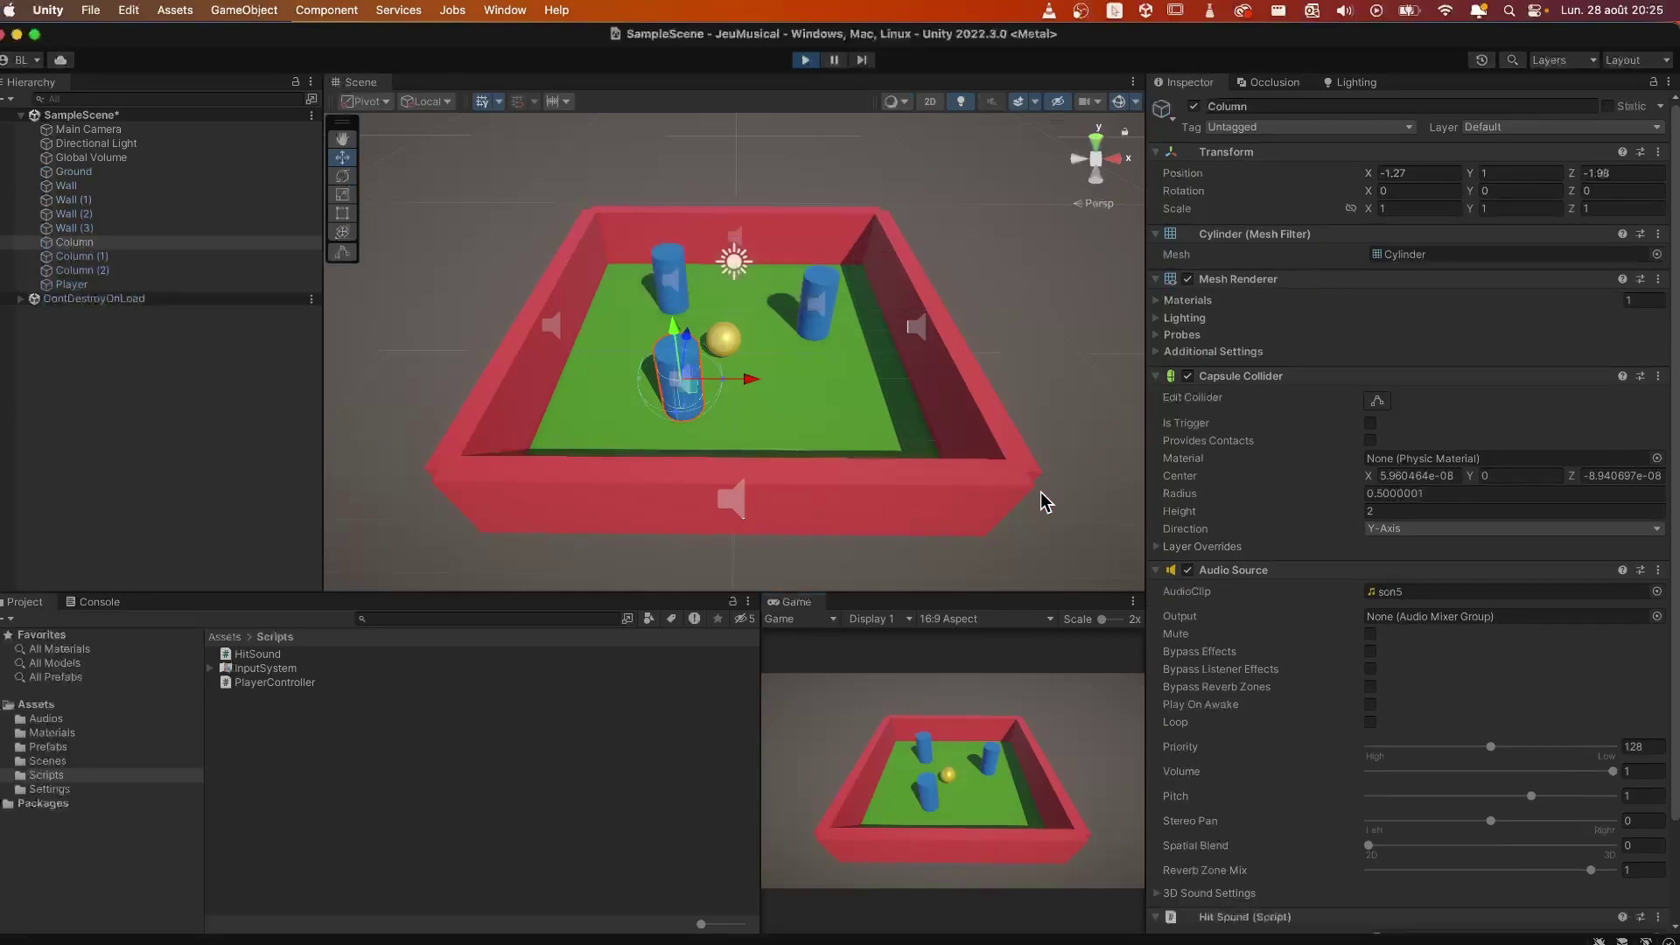
key(Right)
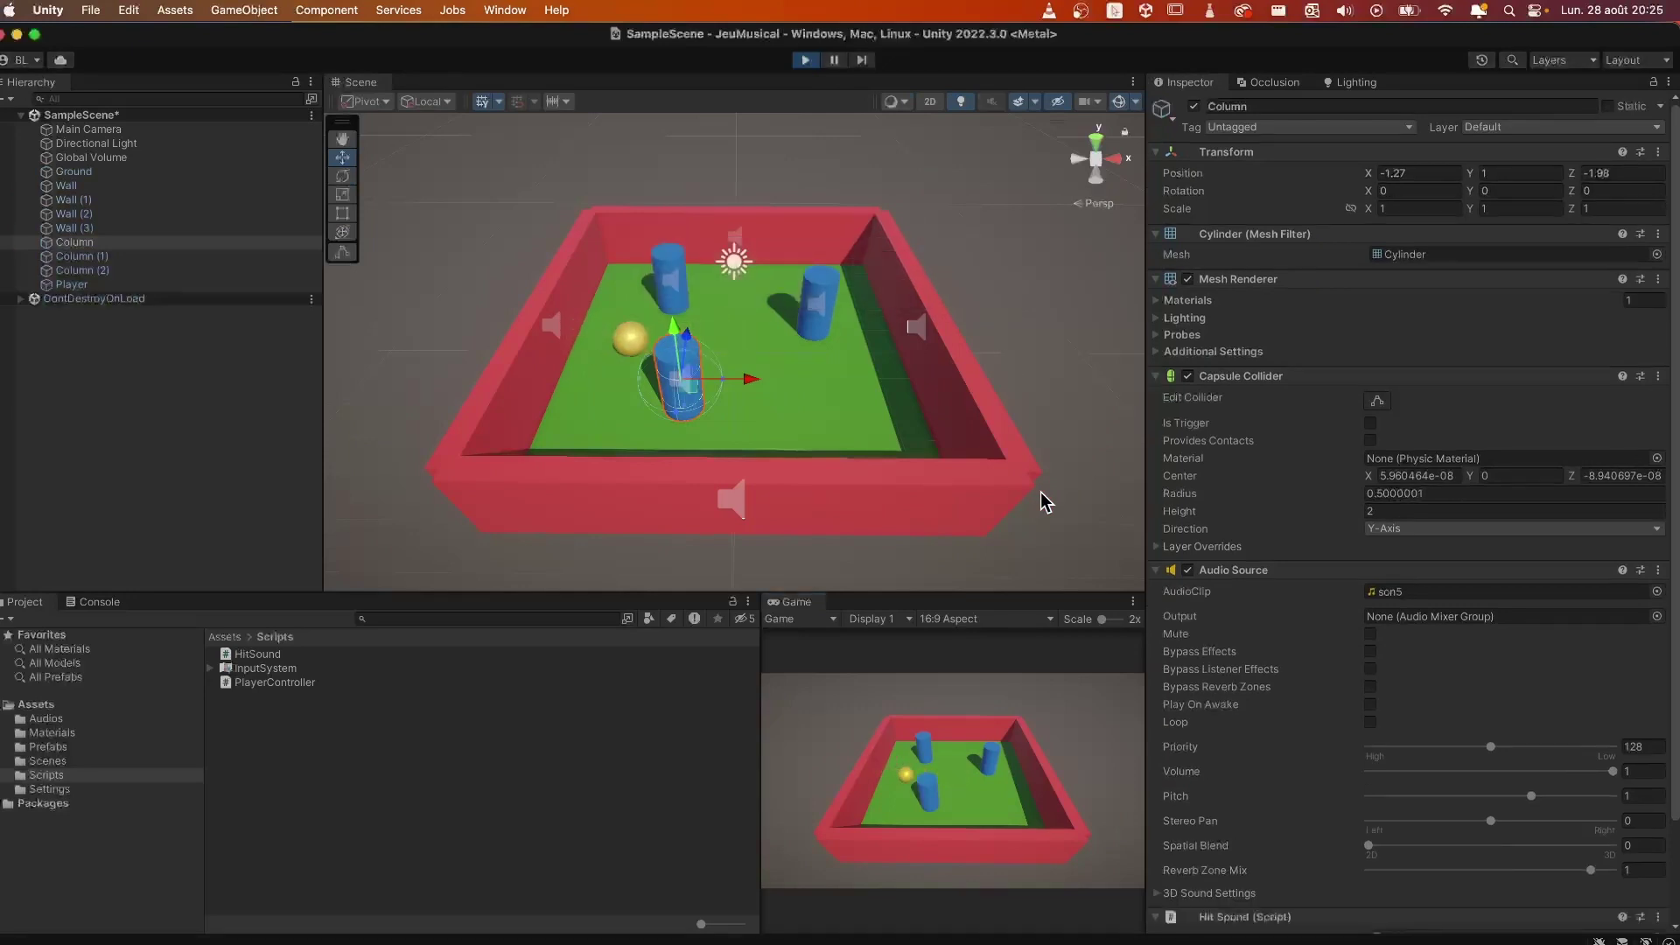
key(Down)
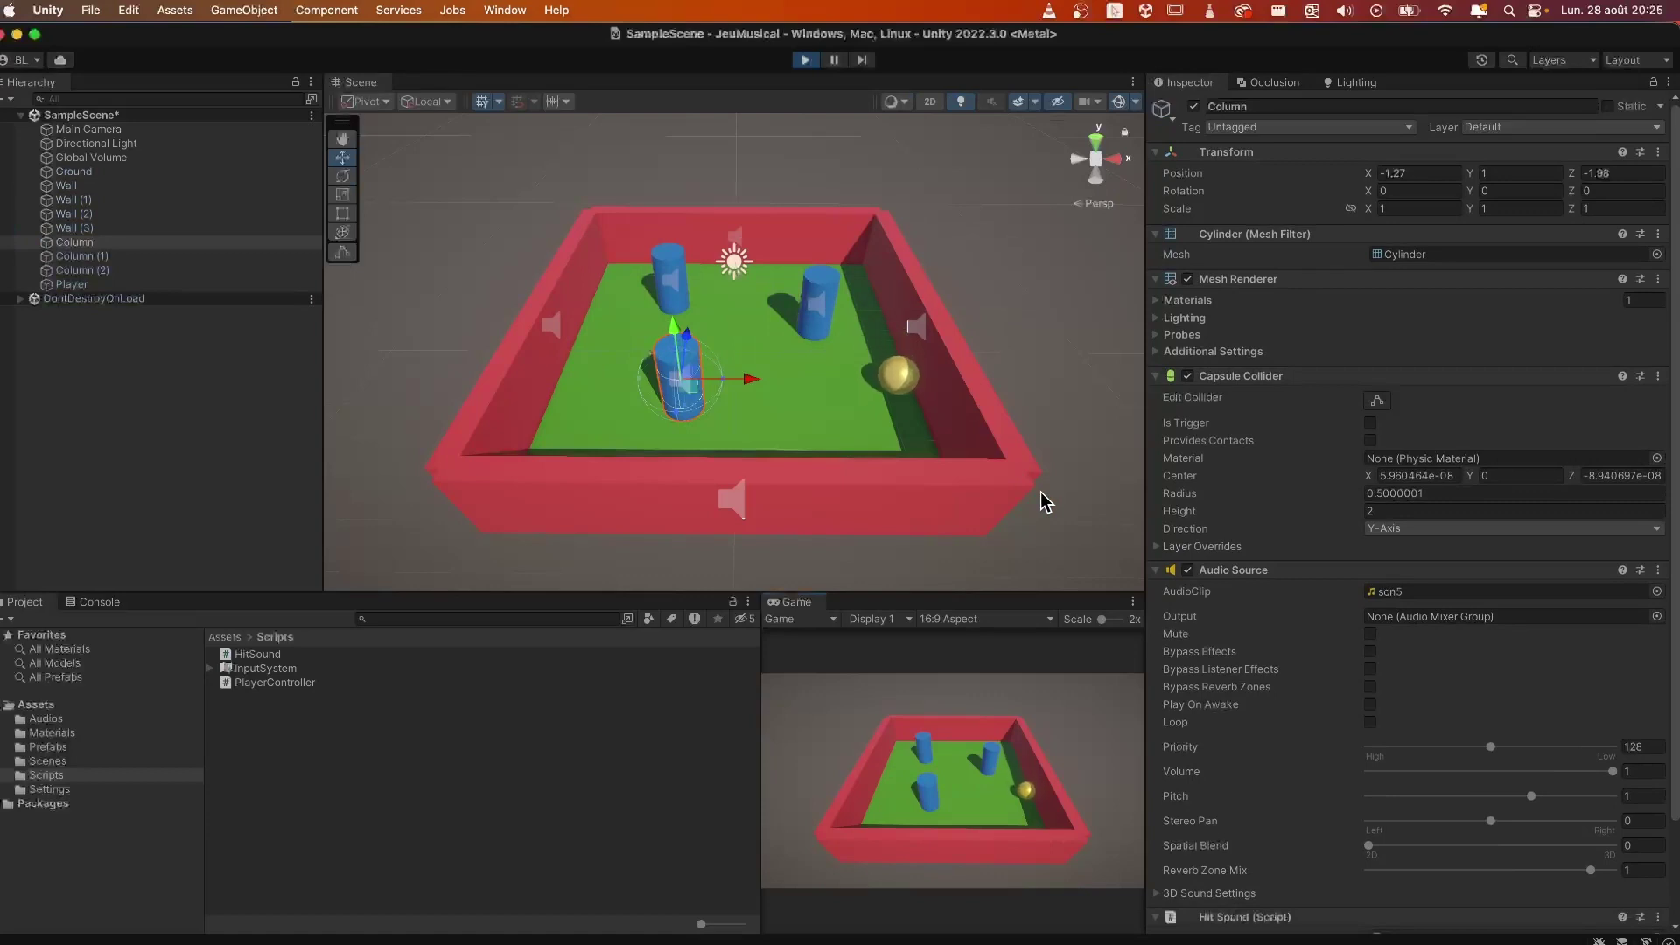
key(Up)
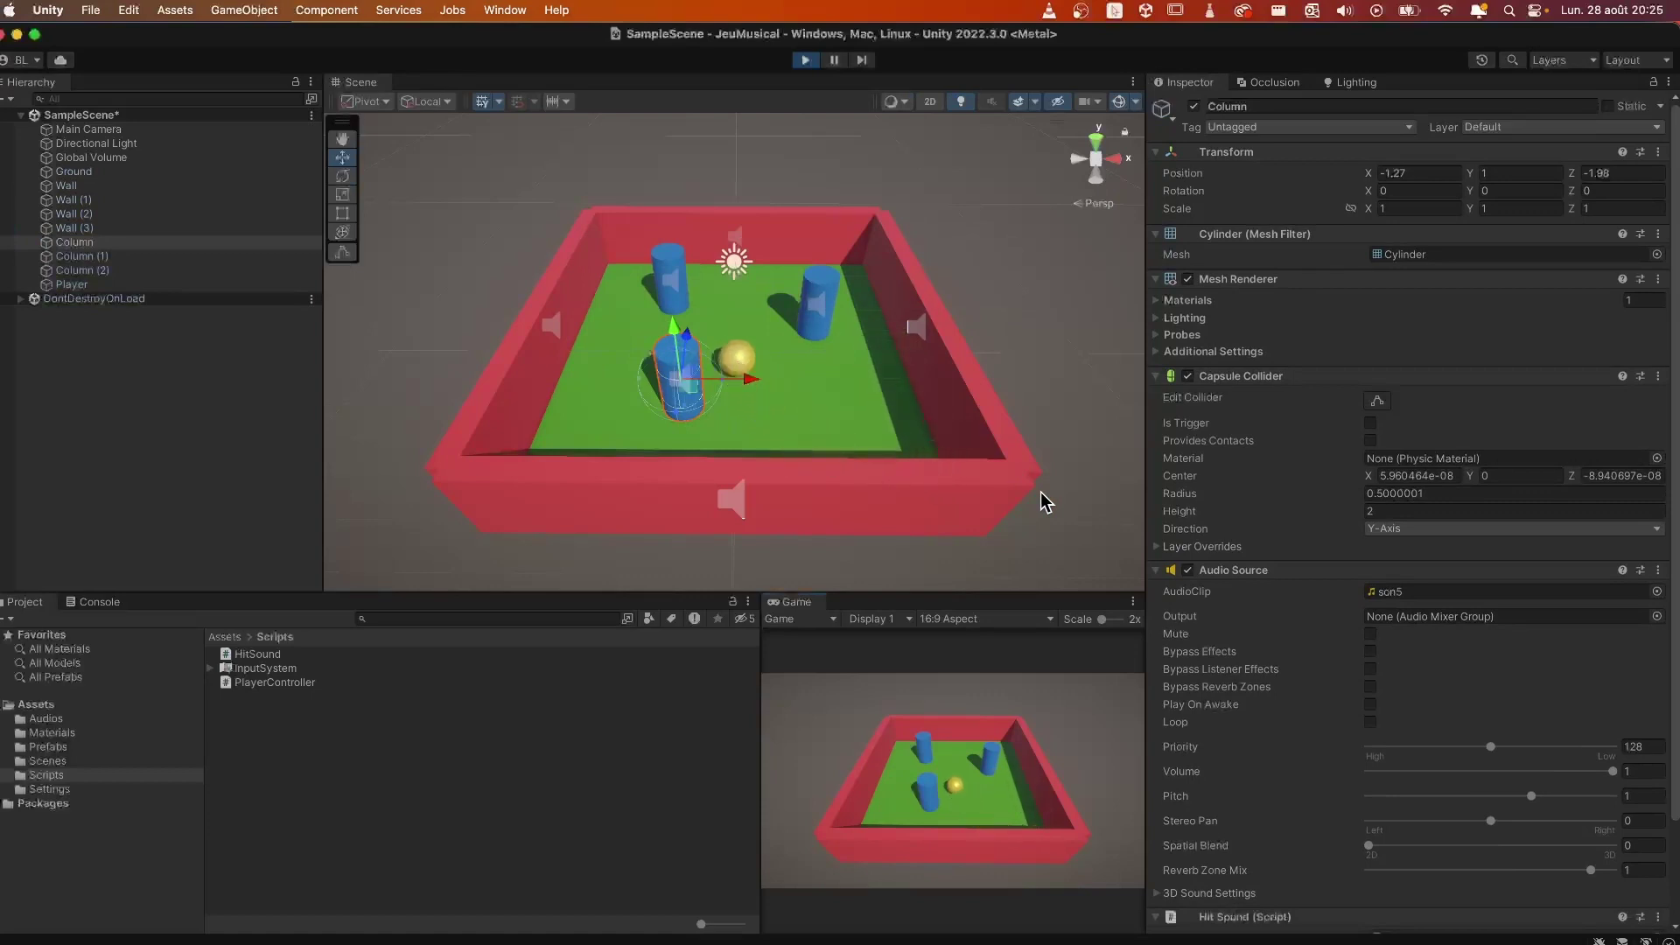
key(Right)
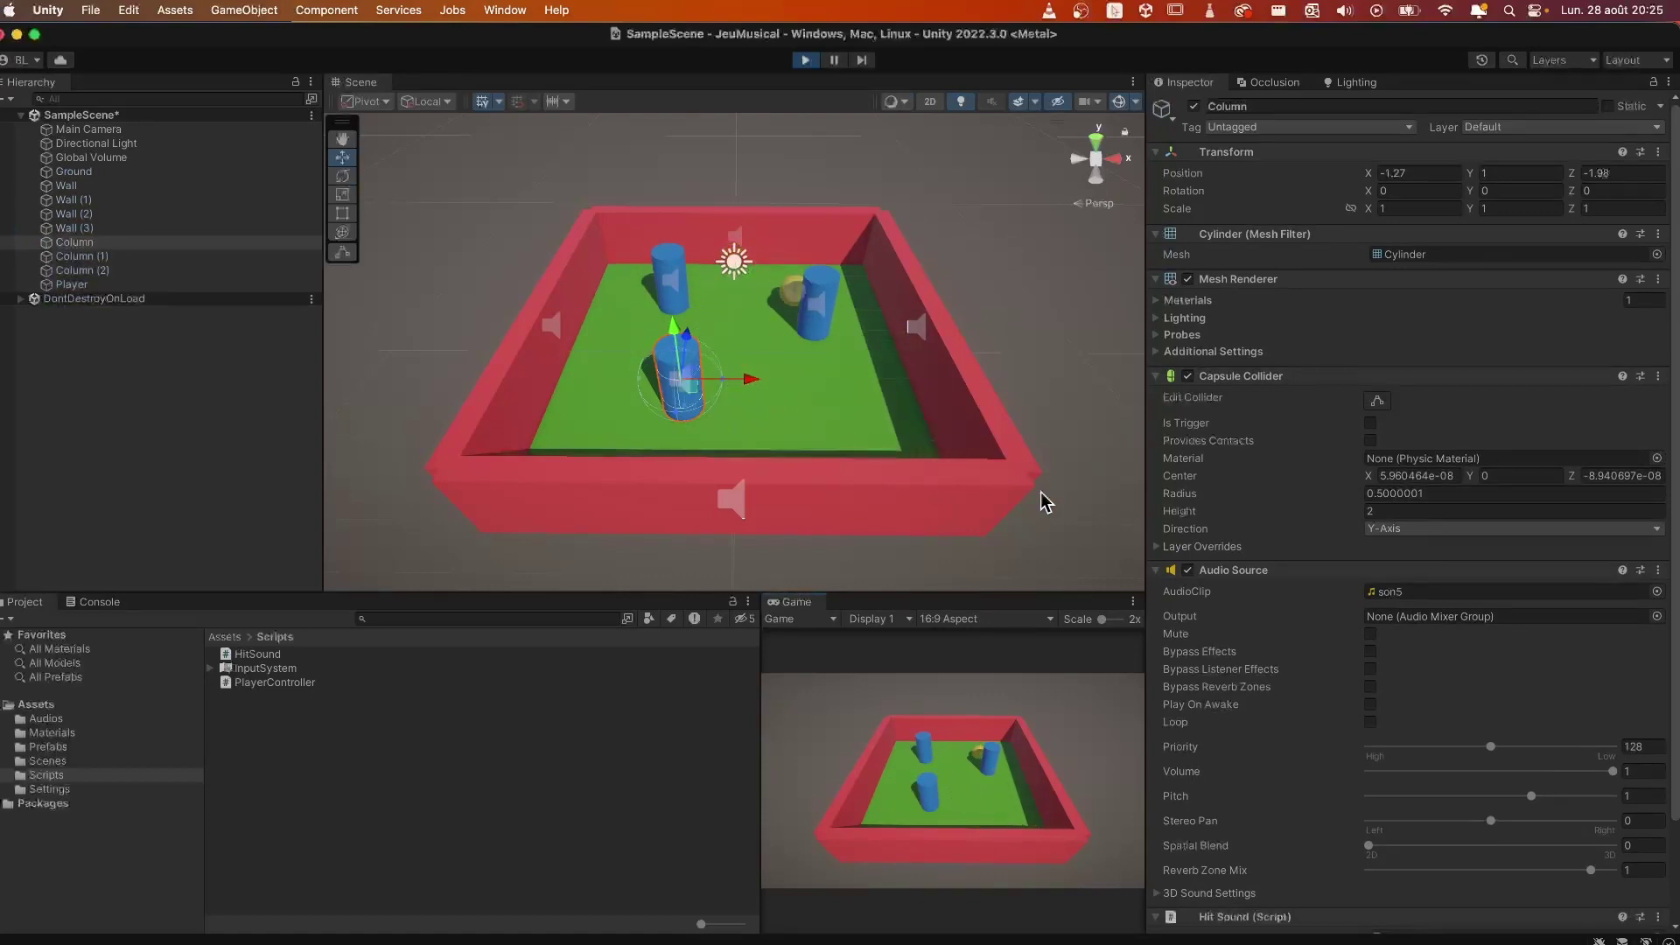
click(804, 61)
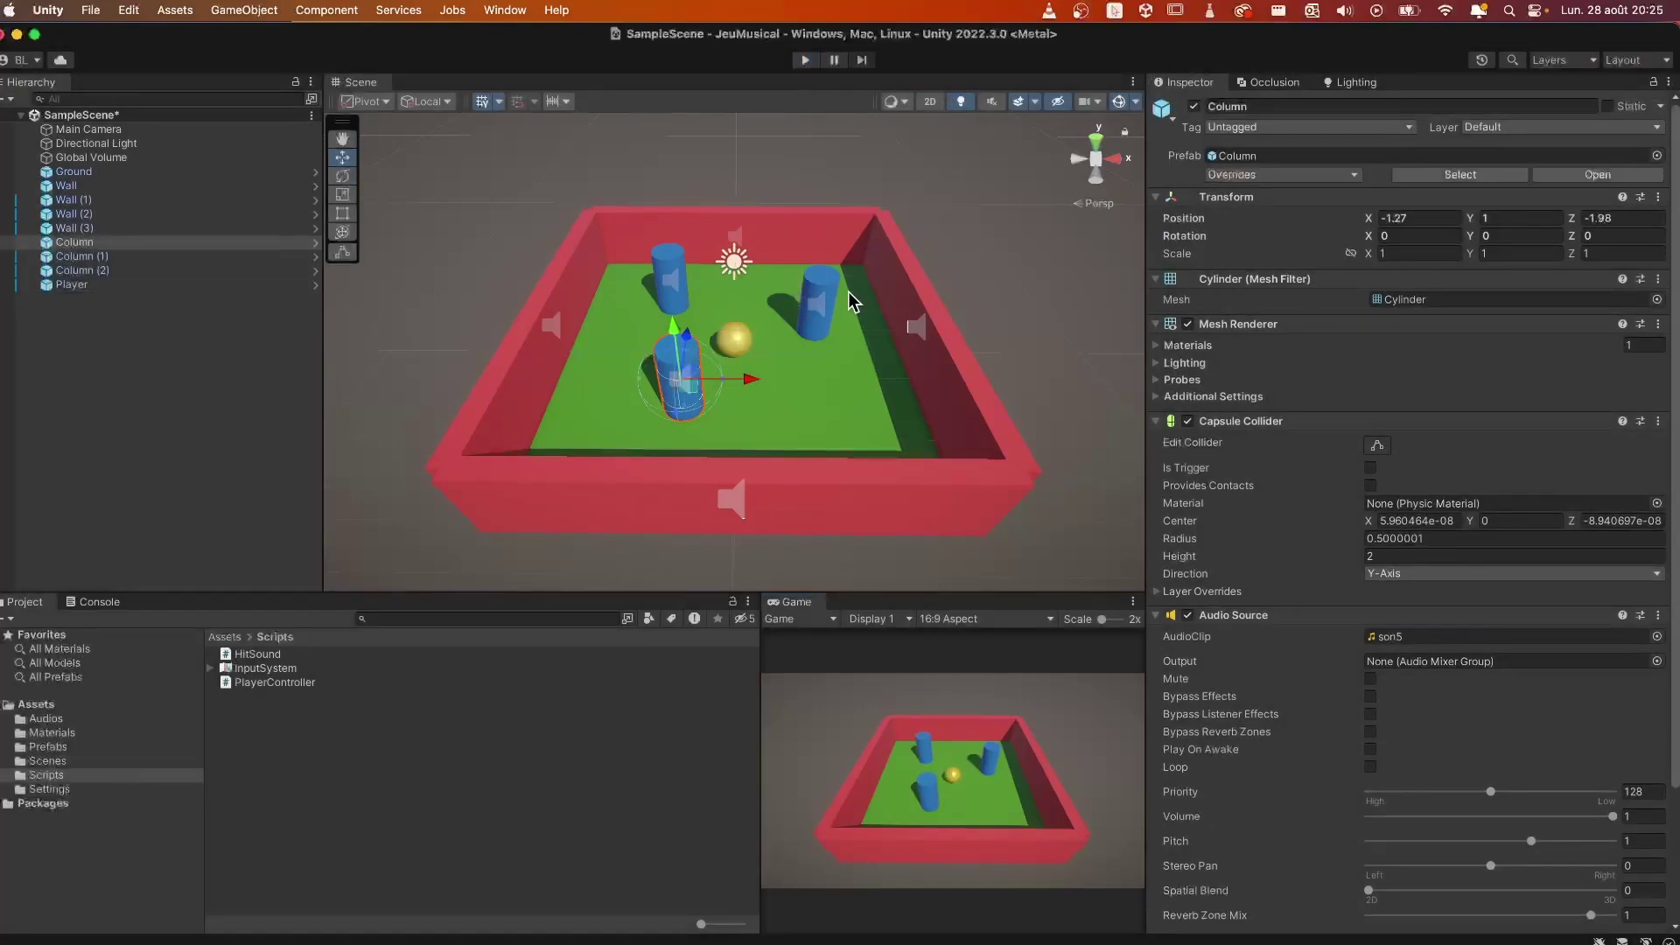
Step: Create a folder named PhysicMaterials under Assets
click(230, 639)
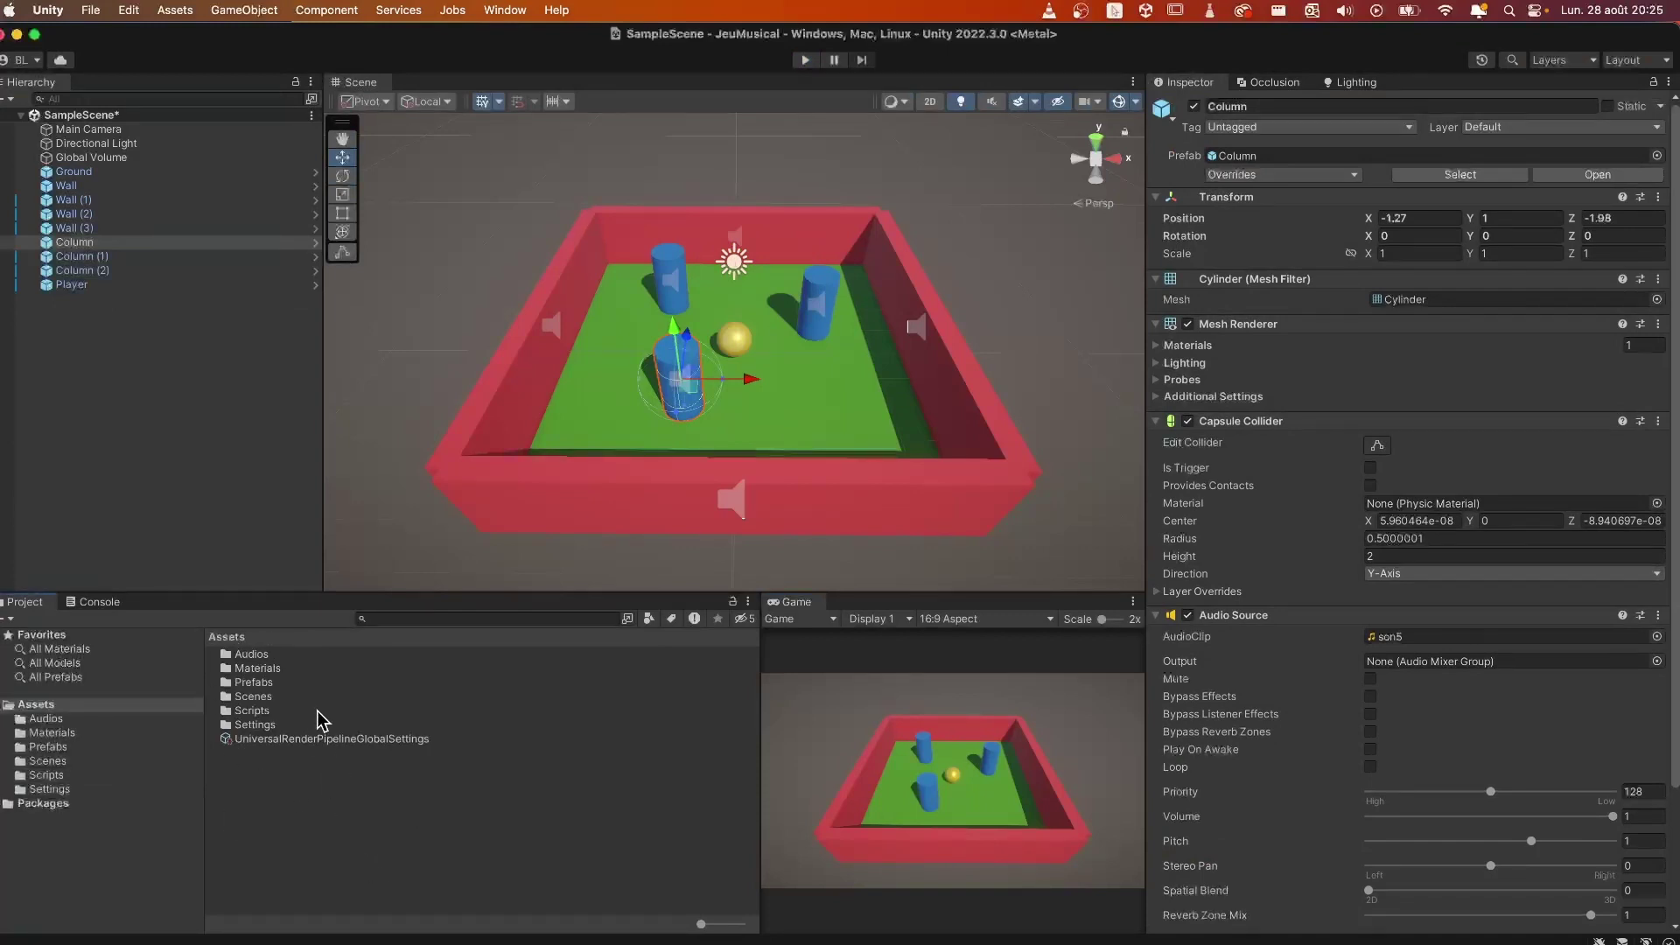
right_click(315, 788)
mouse_move(433, 451)
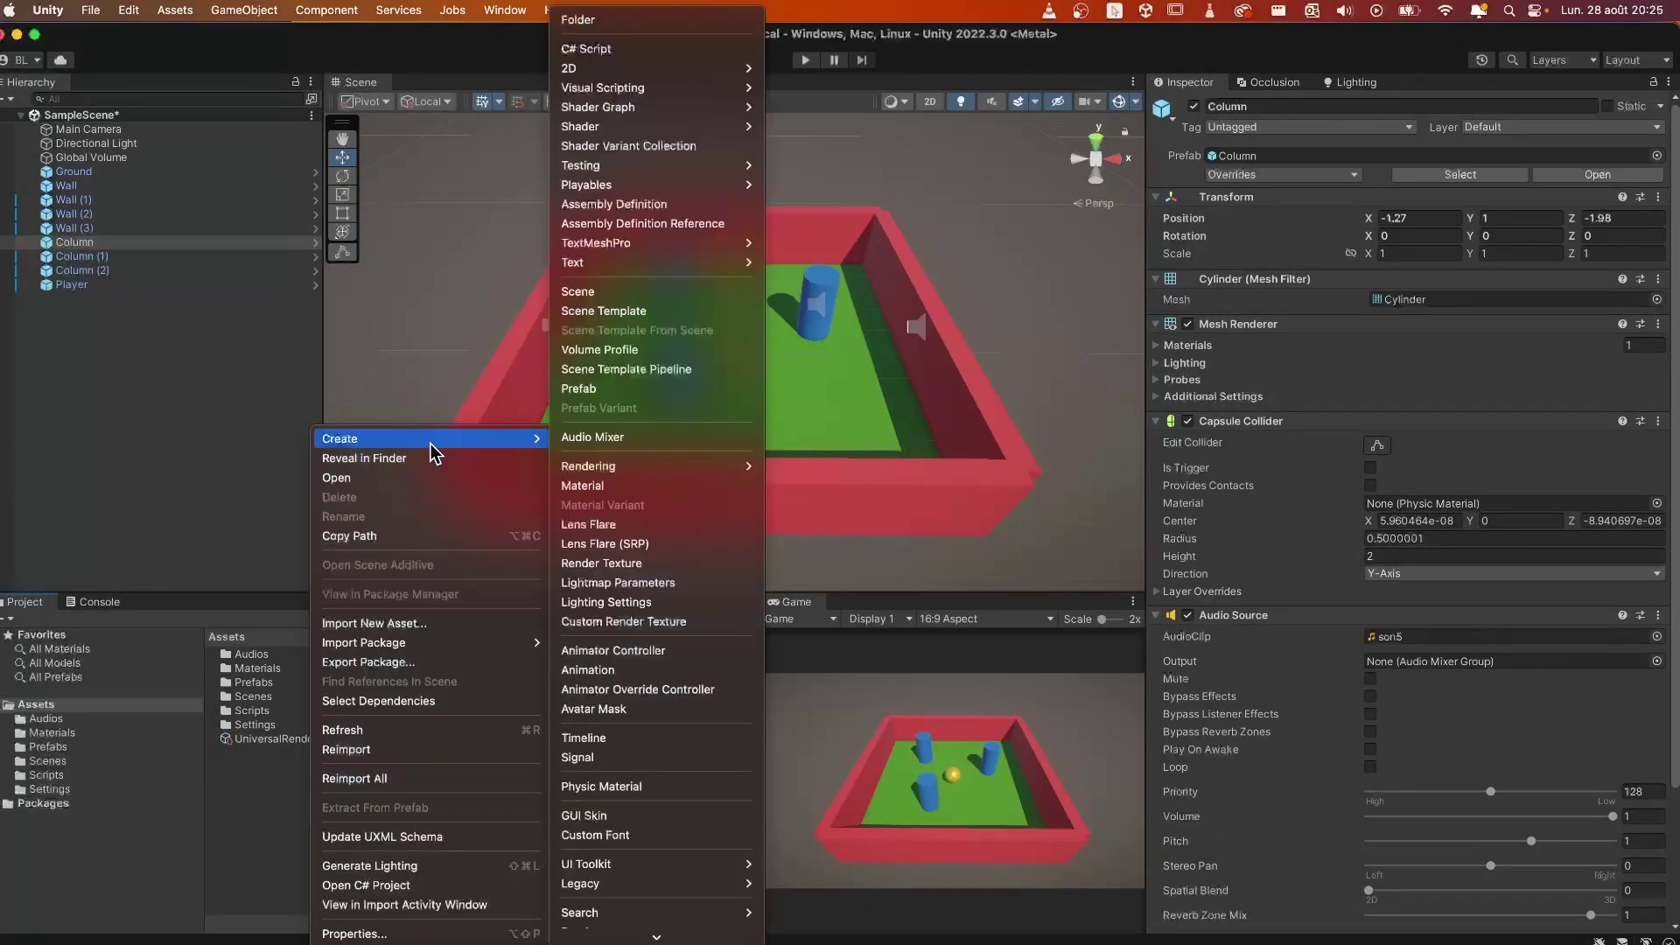
click(656, 20)
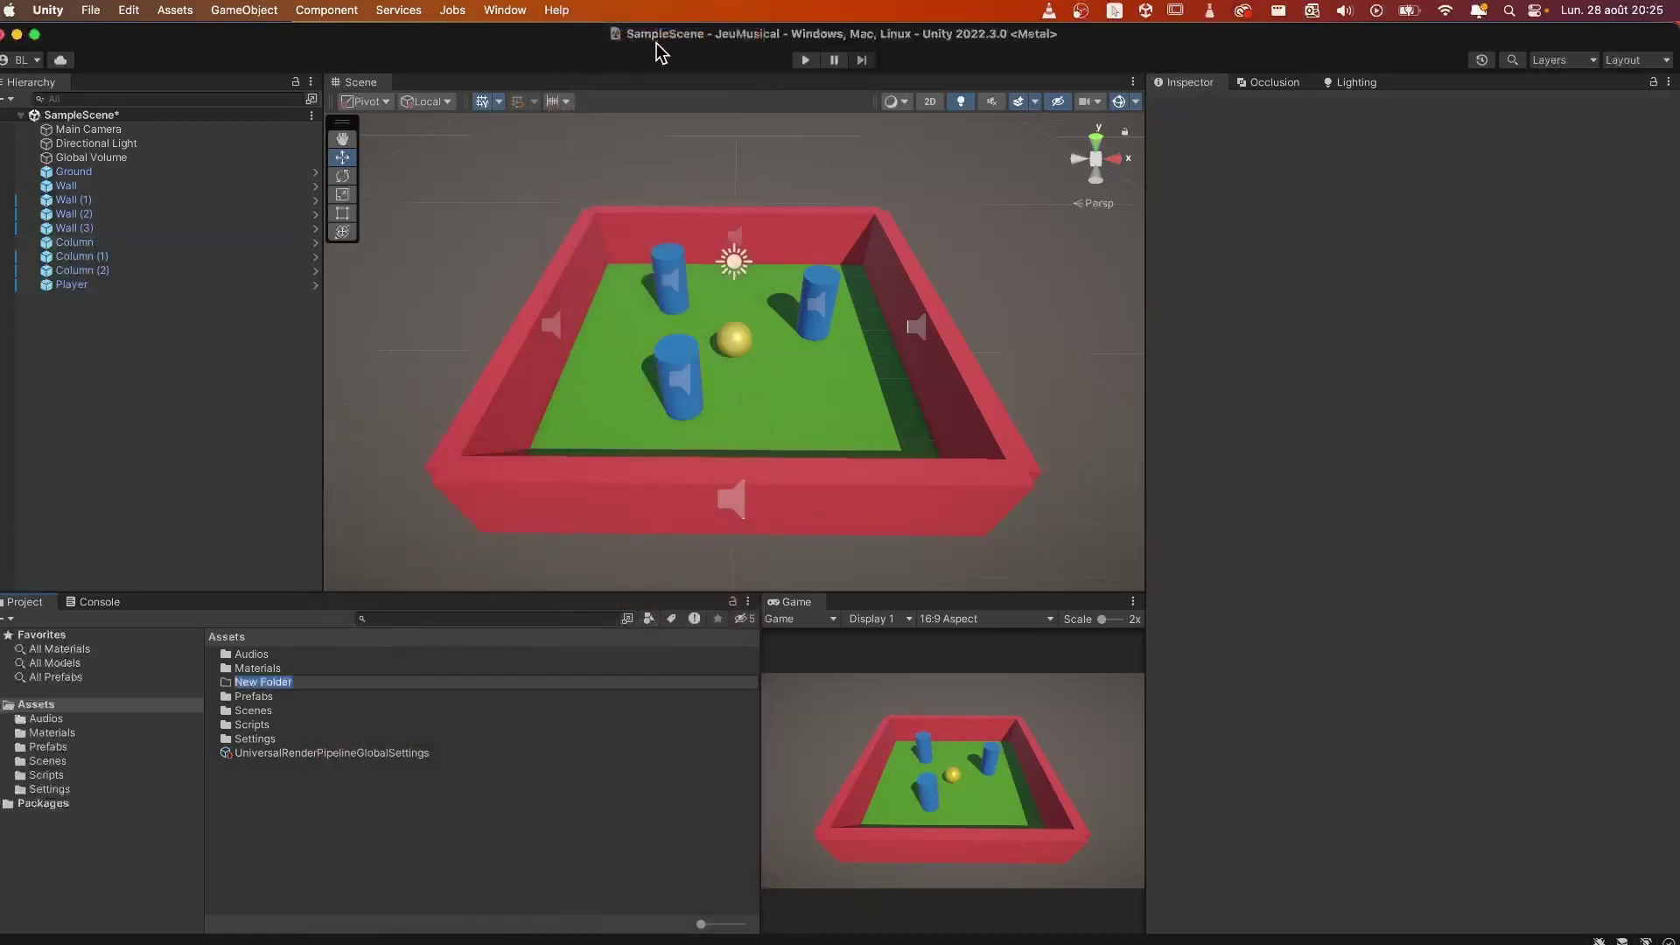
text(Phys)
text(icMaterials)
key(Return)
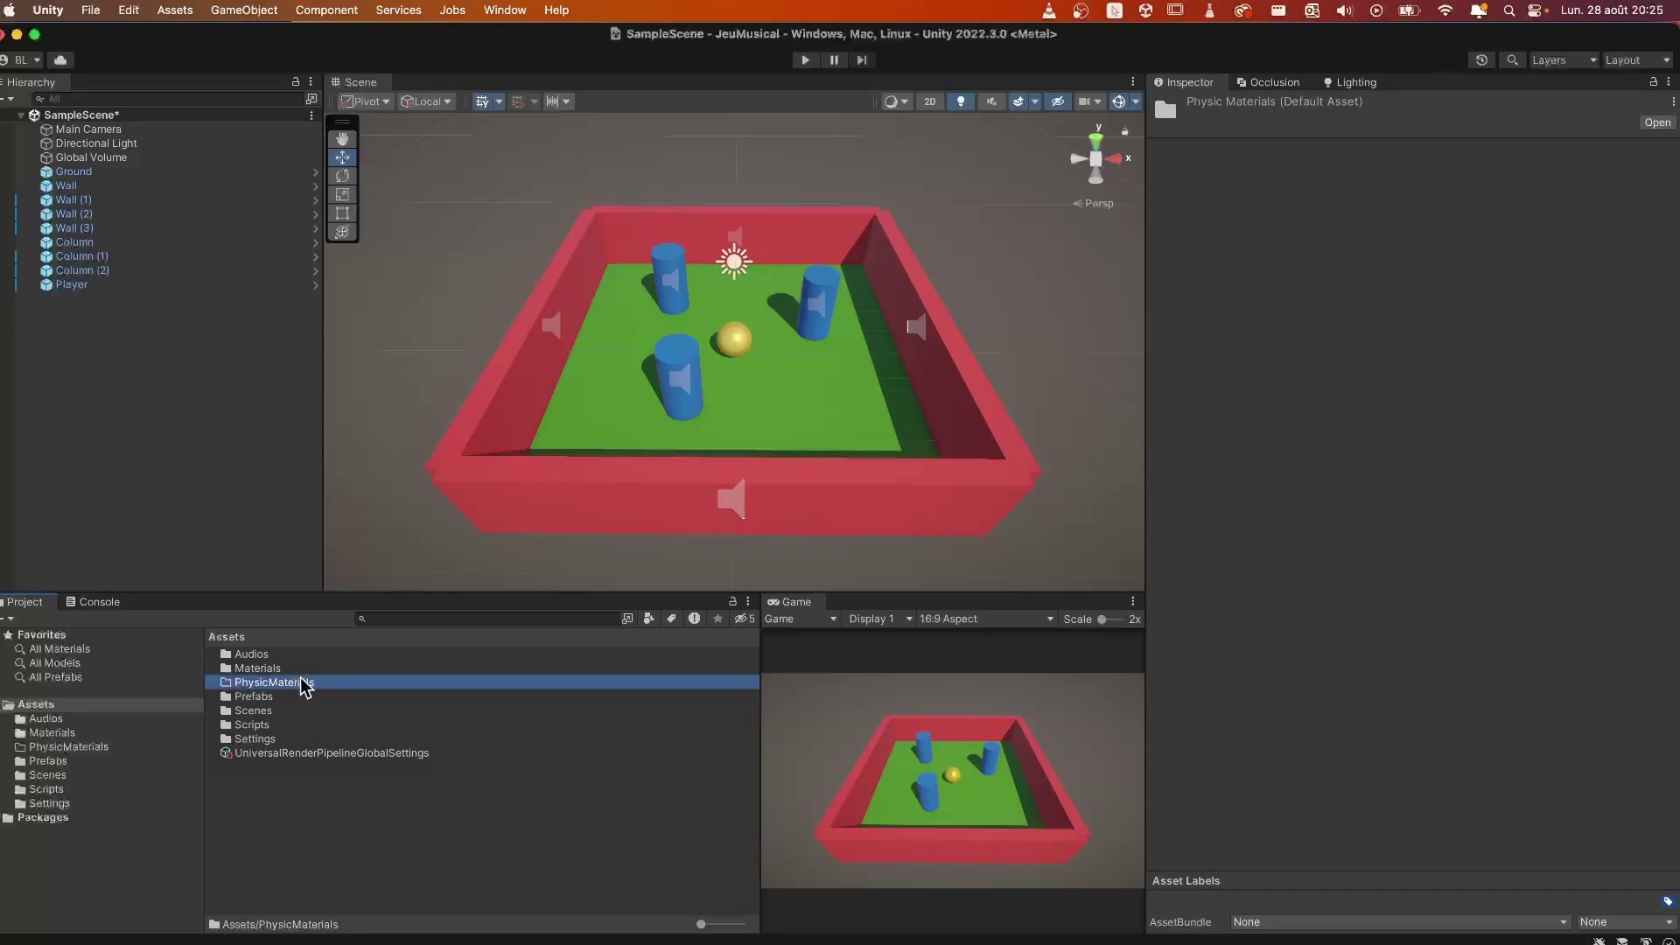
Step: Create a new physic material inside the PhysicMaterials folder
double_click(302, 685)
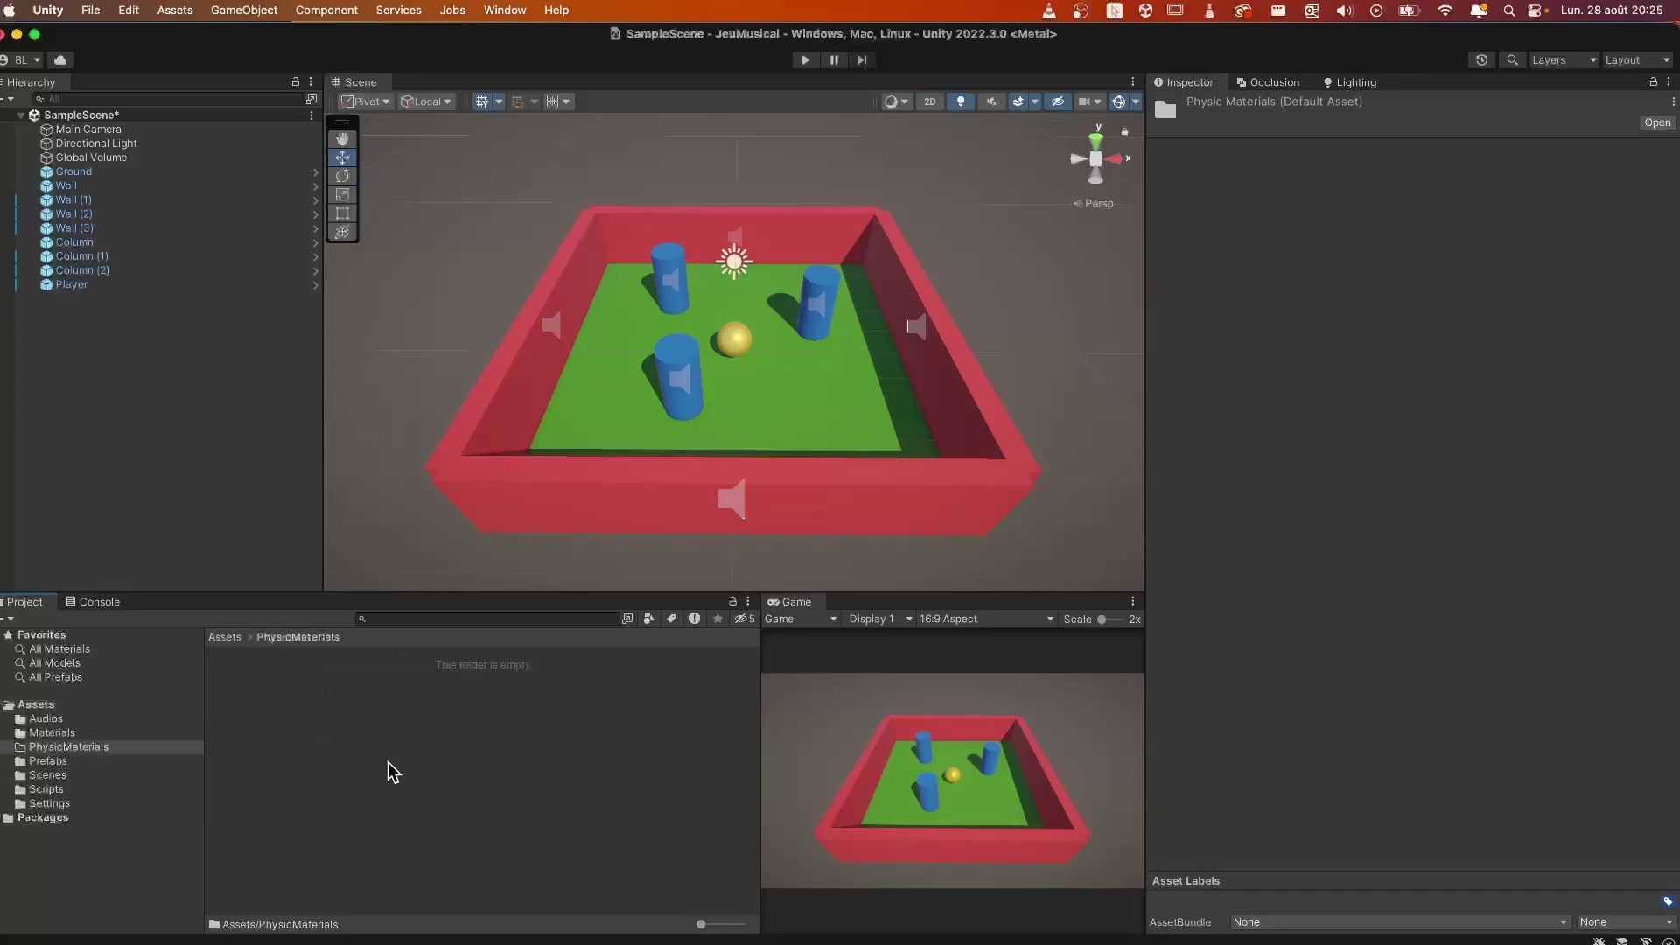
right_click(338, 732)
mouse_move(469, 440)
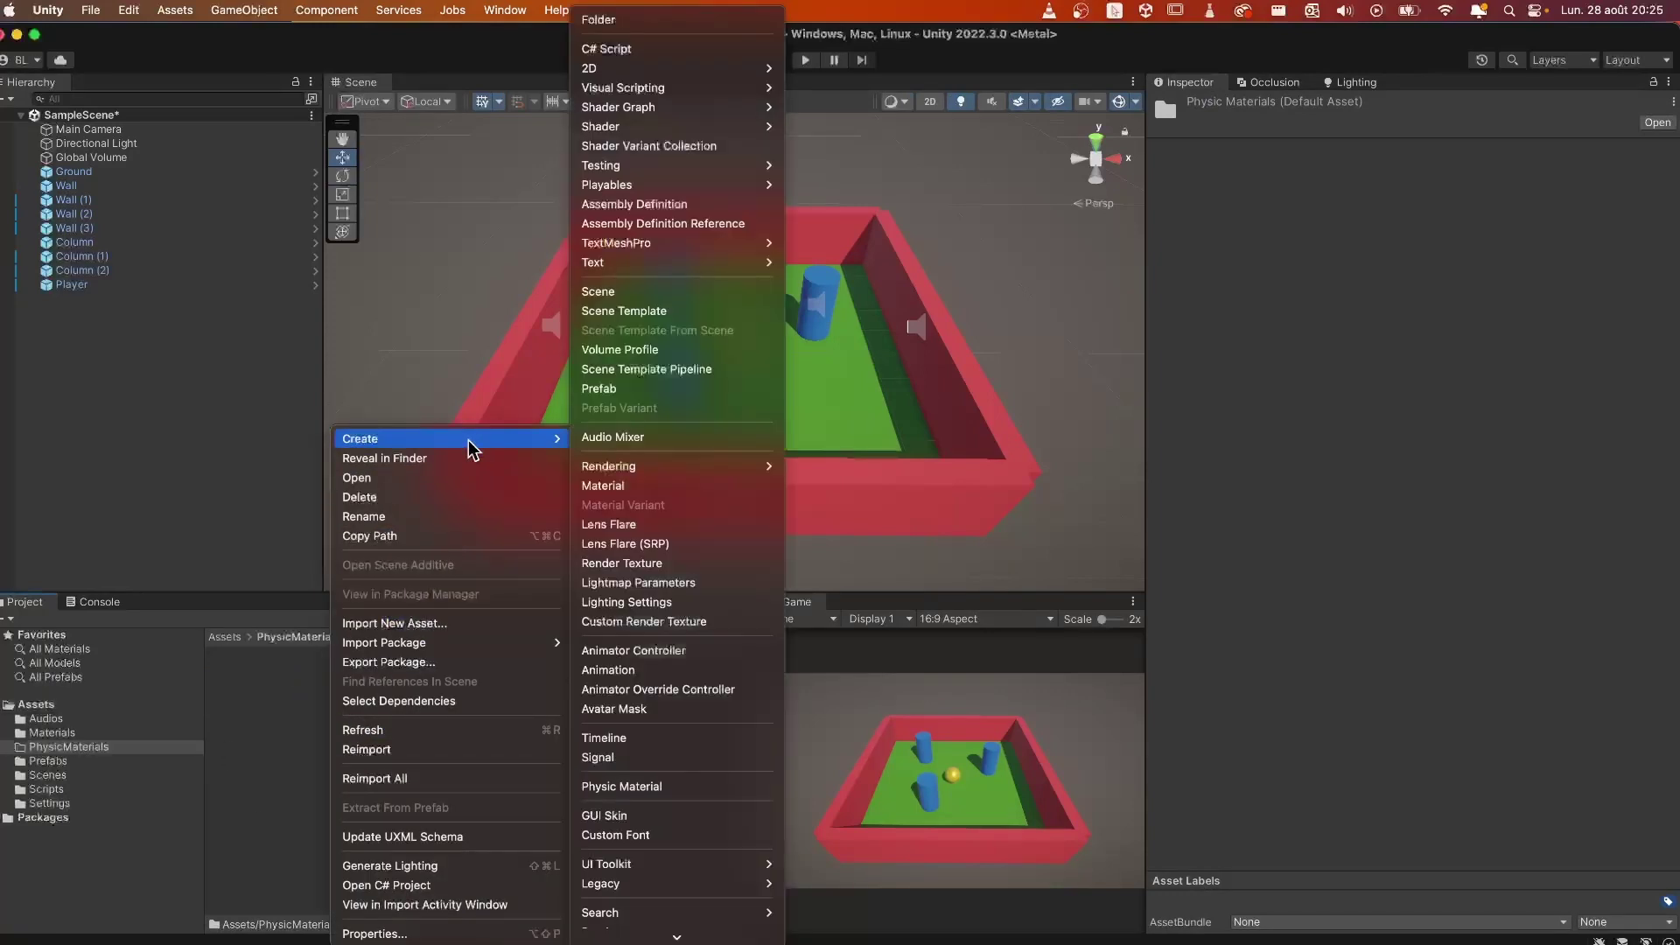
click(642, 790)
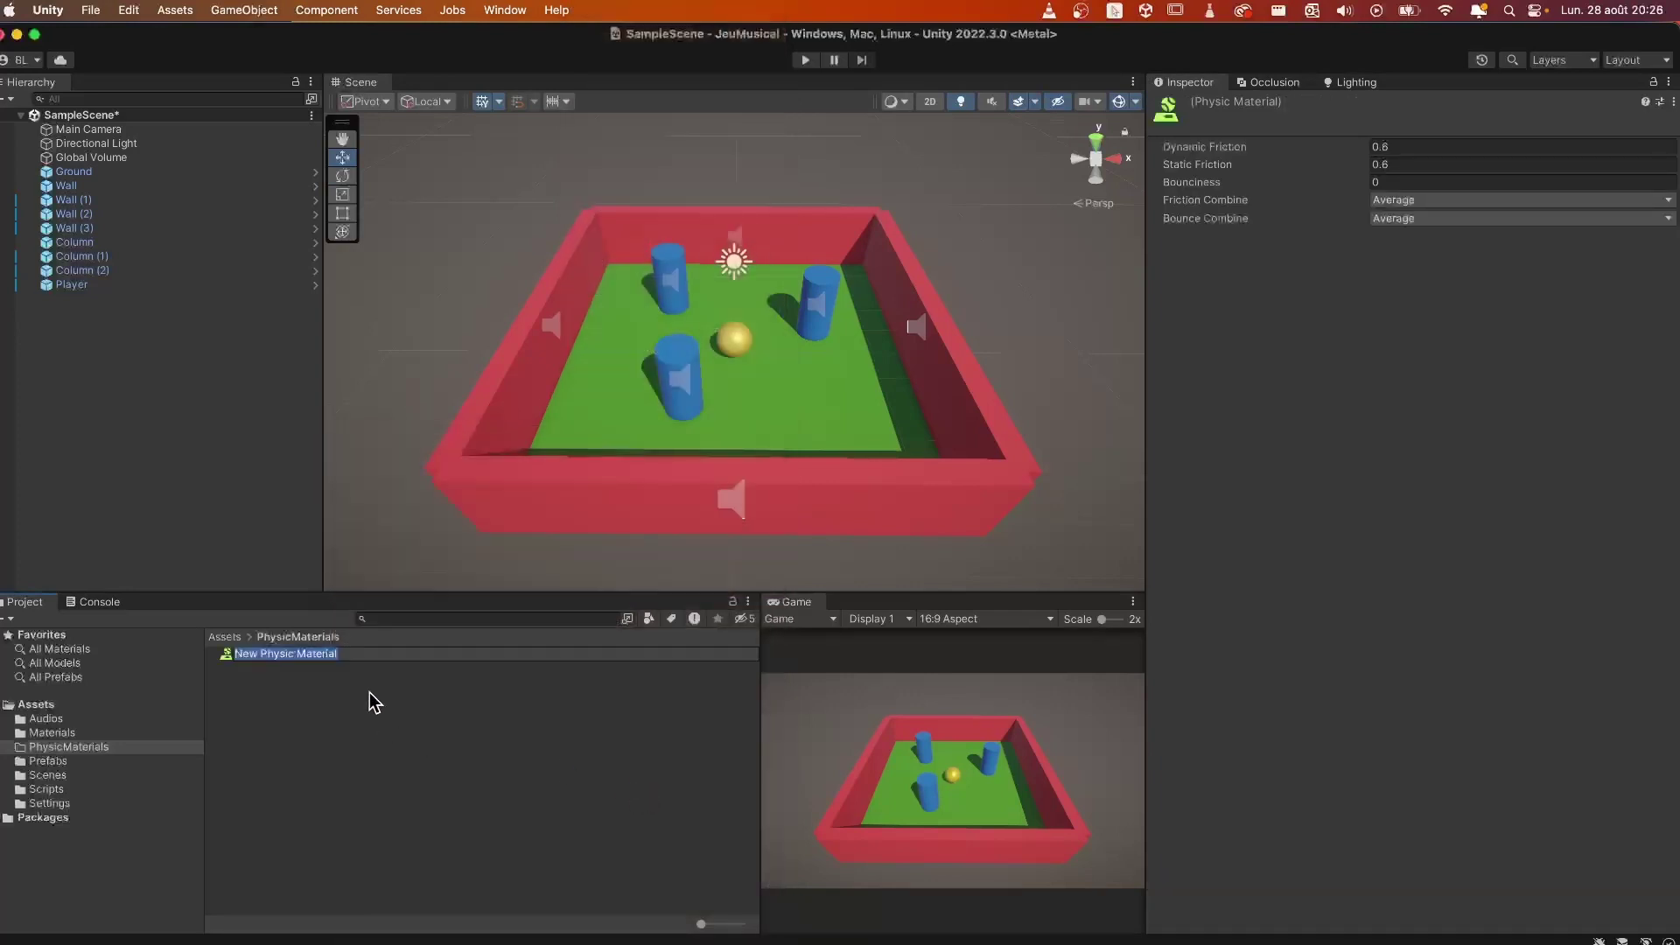
Step: Name the new physic material Player and bring up its Friction Combine options
text(Player)
key(Return)
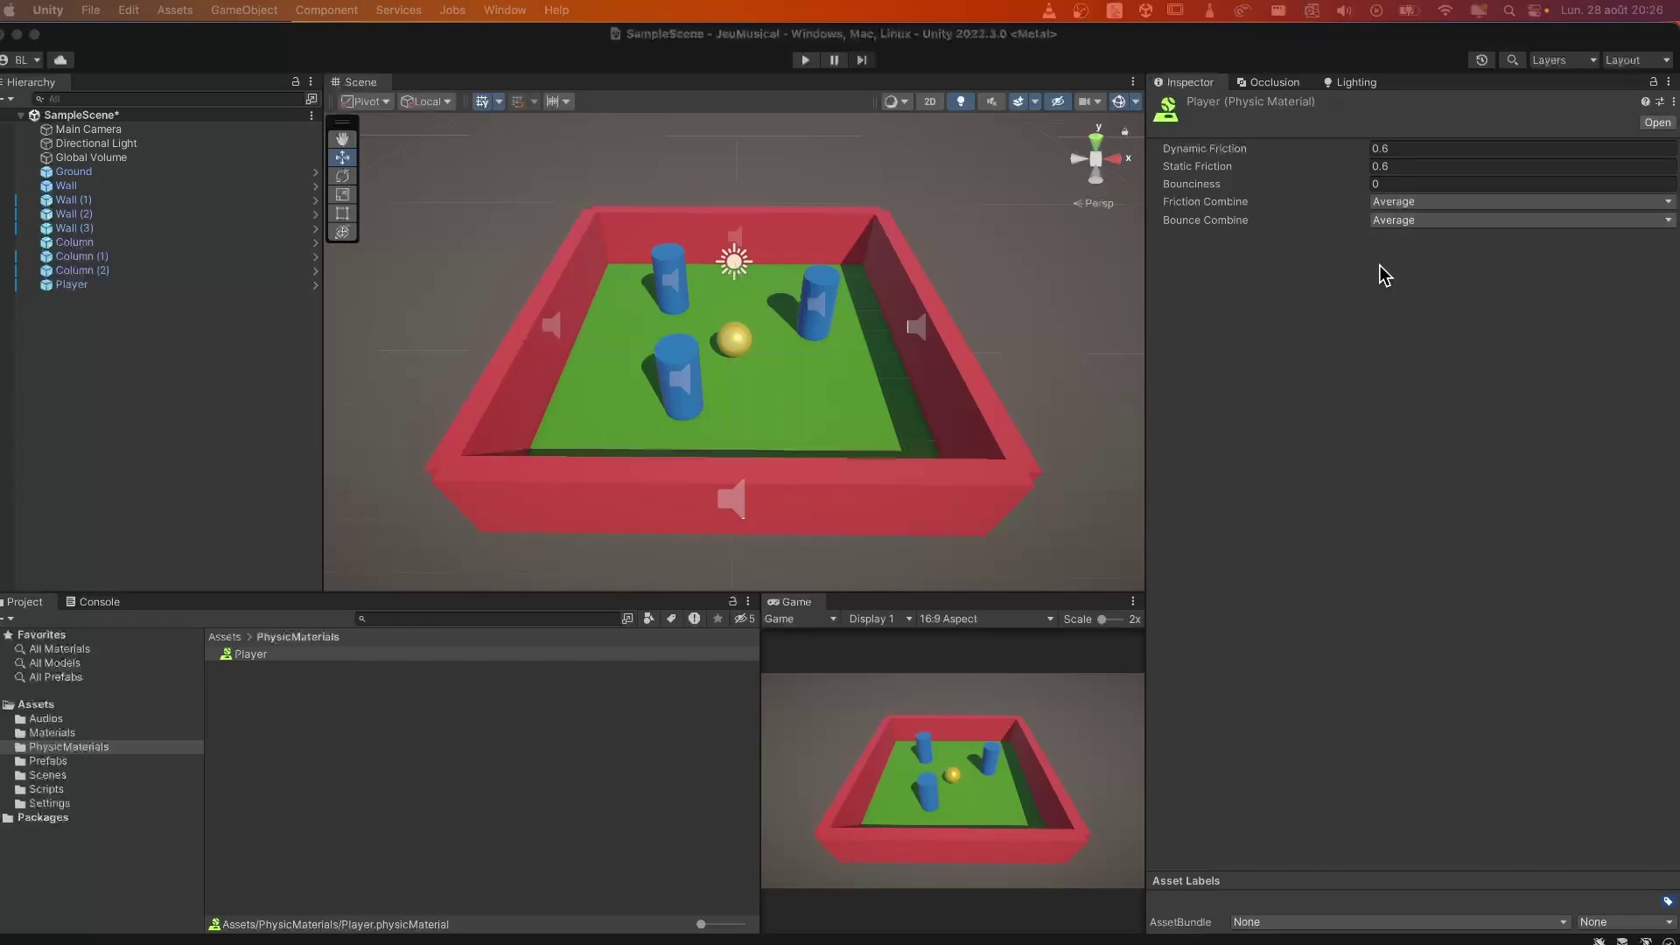
click(1424, 203)
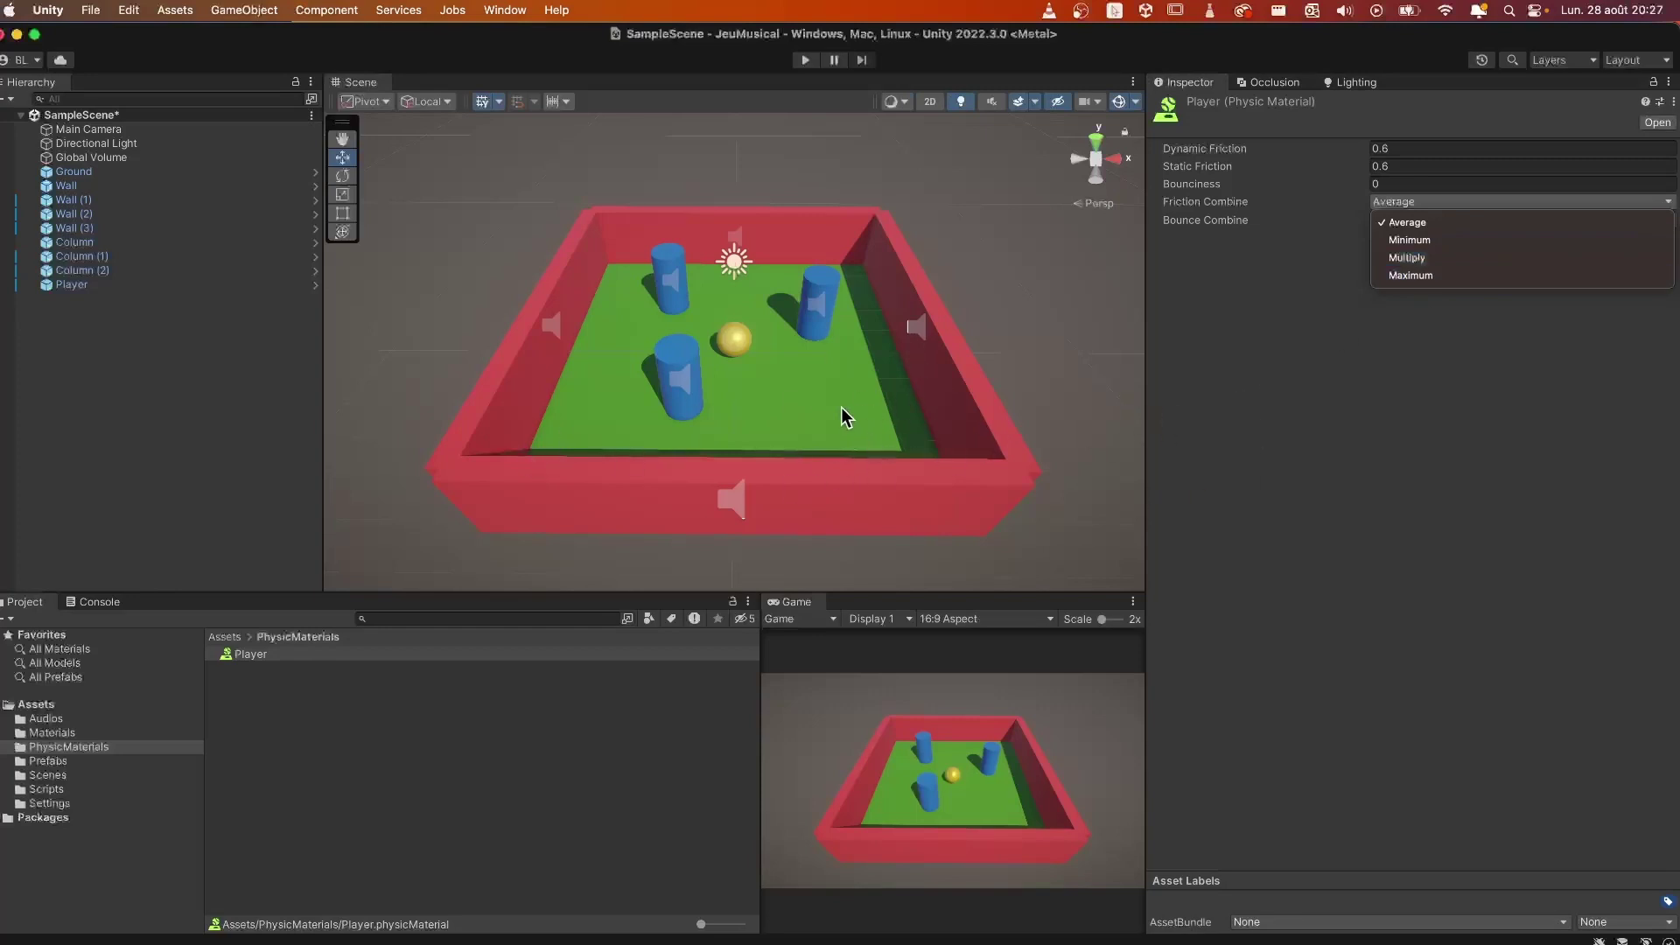
Step: Keep friction combine at Average and set the Player material's dynamic and static friction to 0
click(1330, 372)
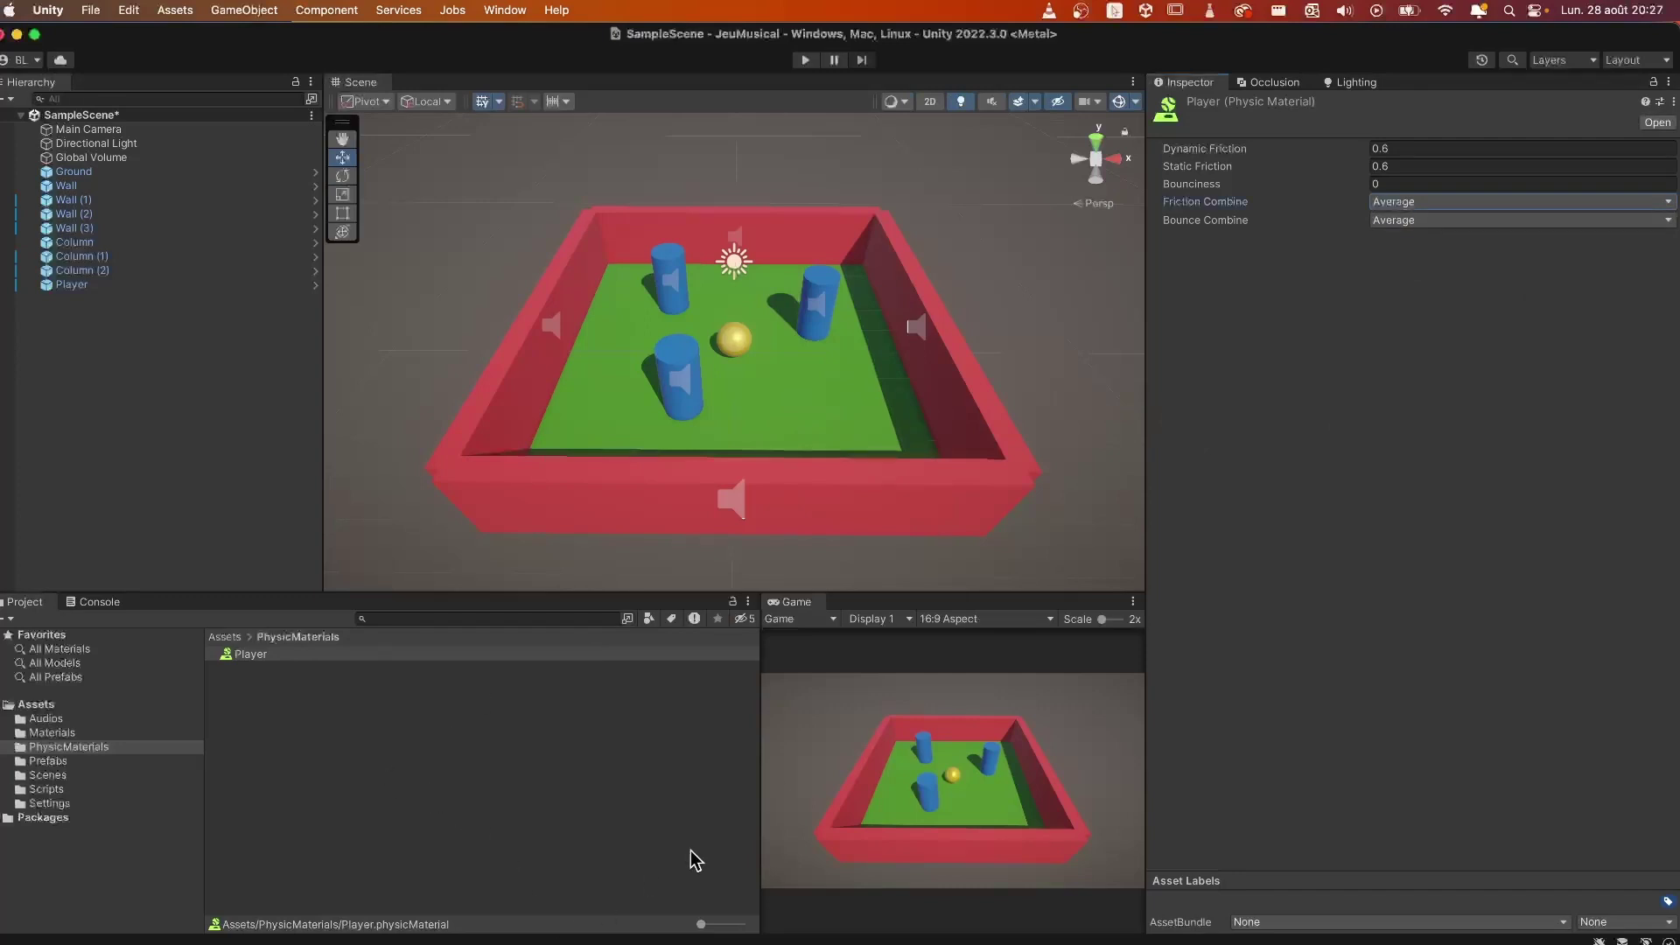
click(1400, 149)
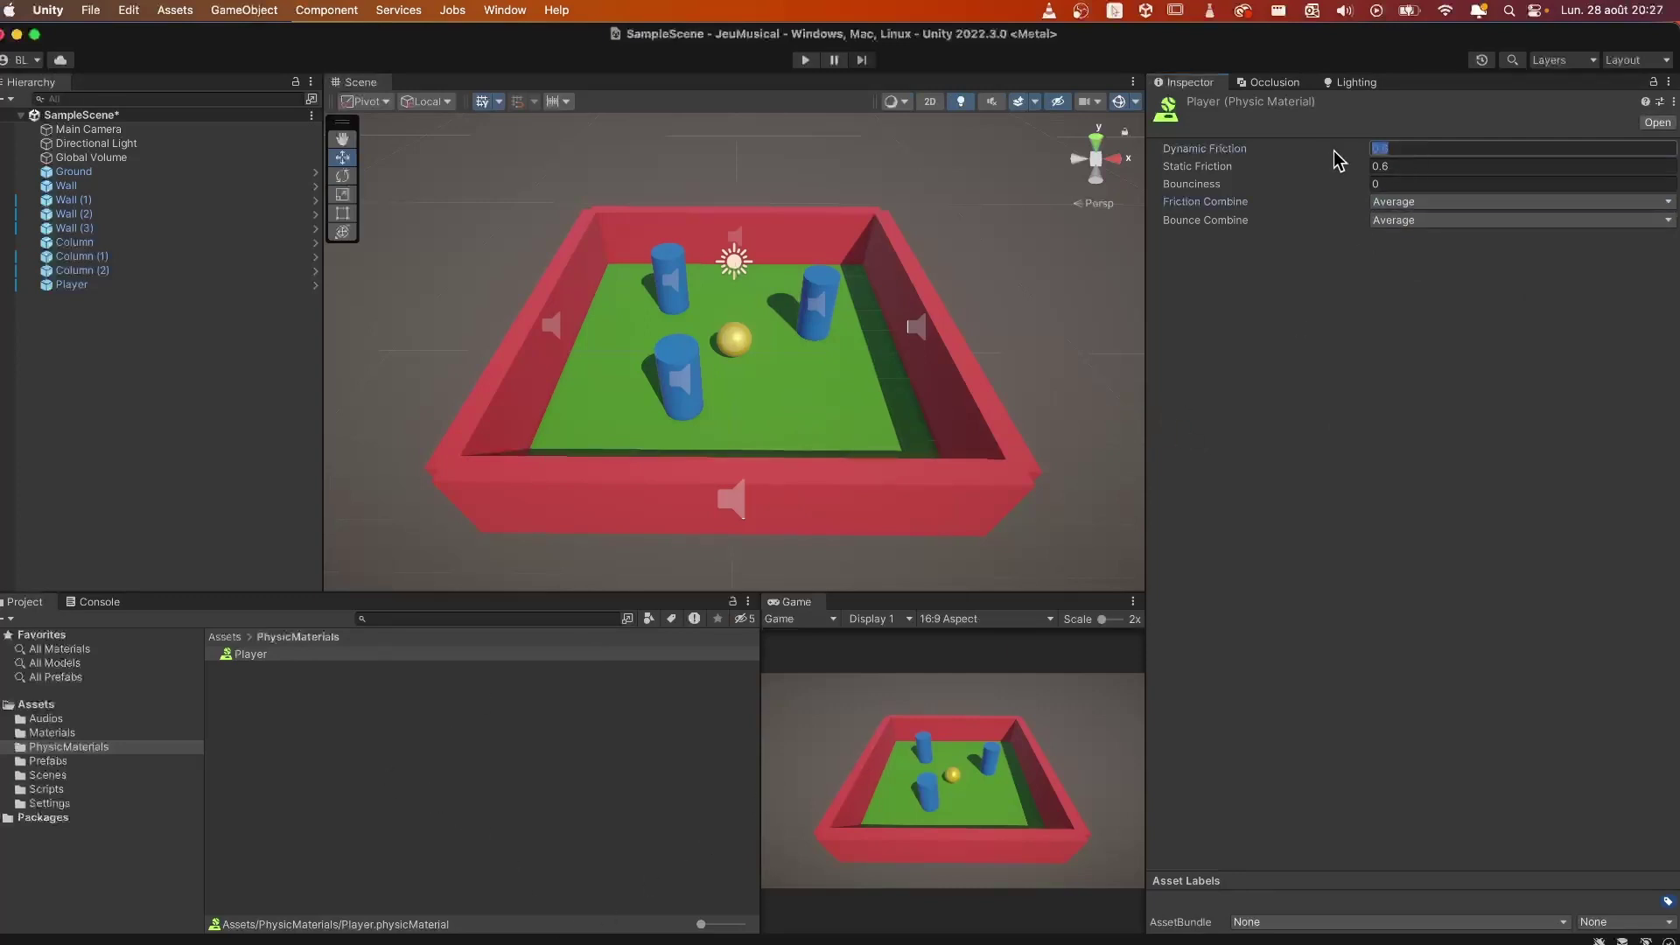
text(0)
click(1405, 164)
text(0)
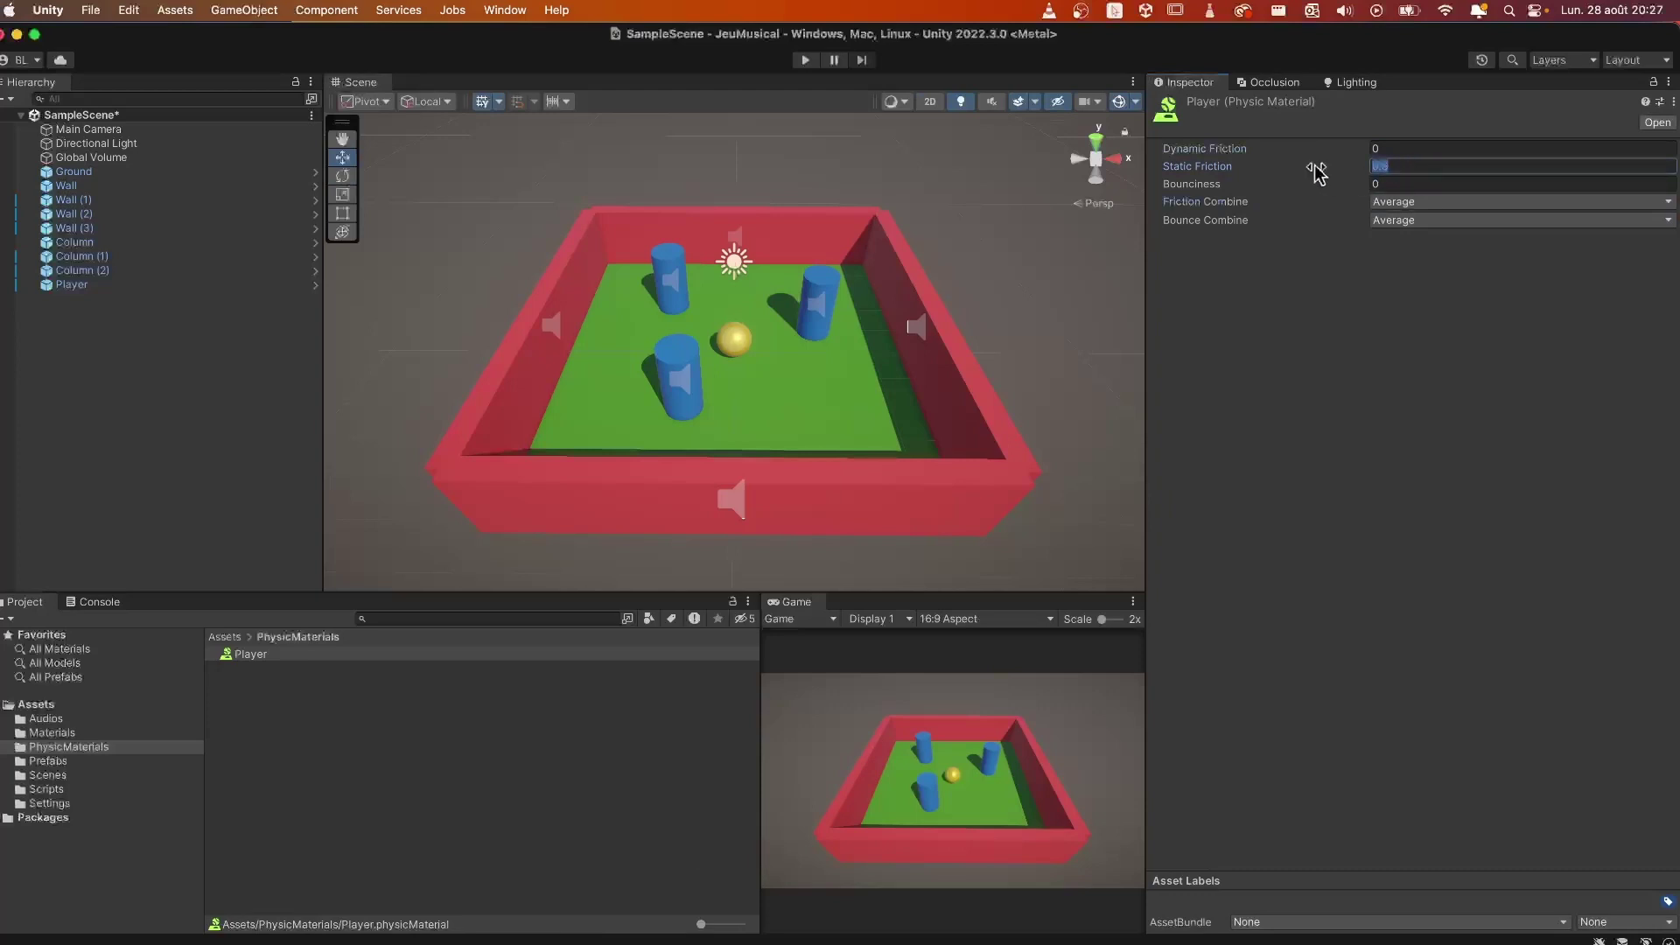
click(1416, 184)
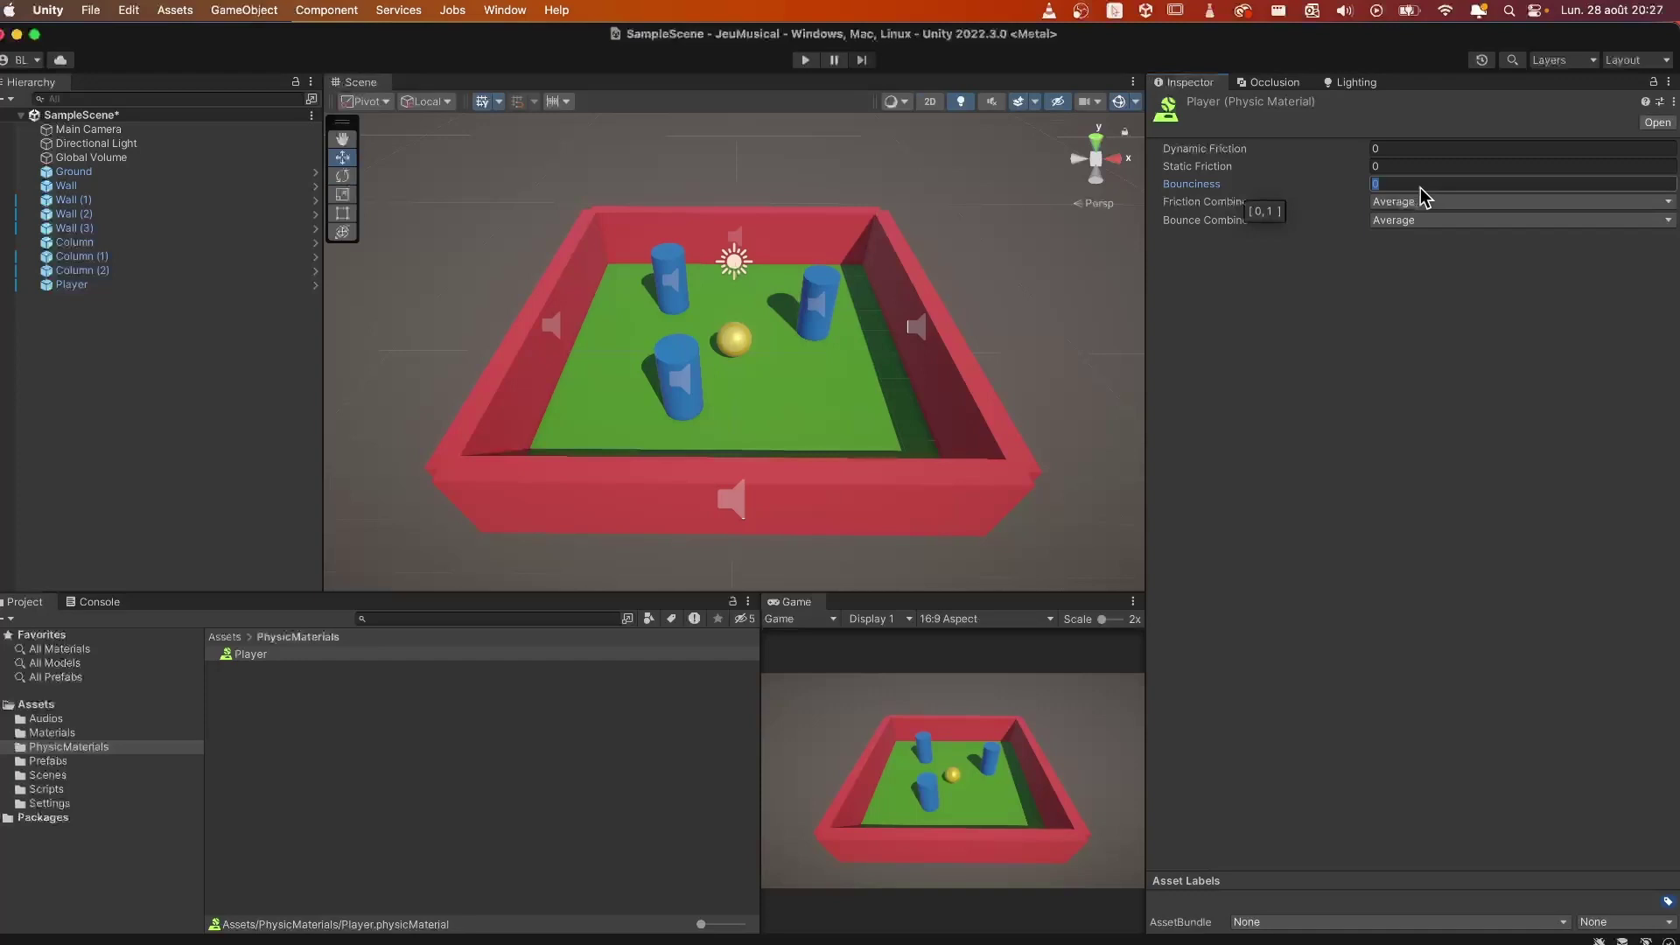
Step: Set the Player material's Bounciness to 0.6 and Bounce Combine to Multiply
text(.6)
key(Return)
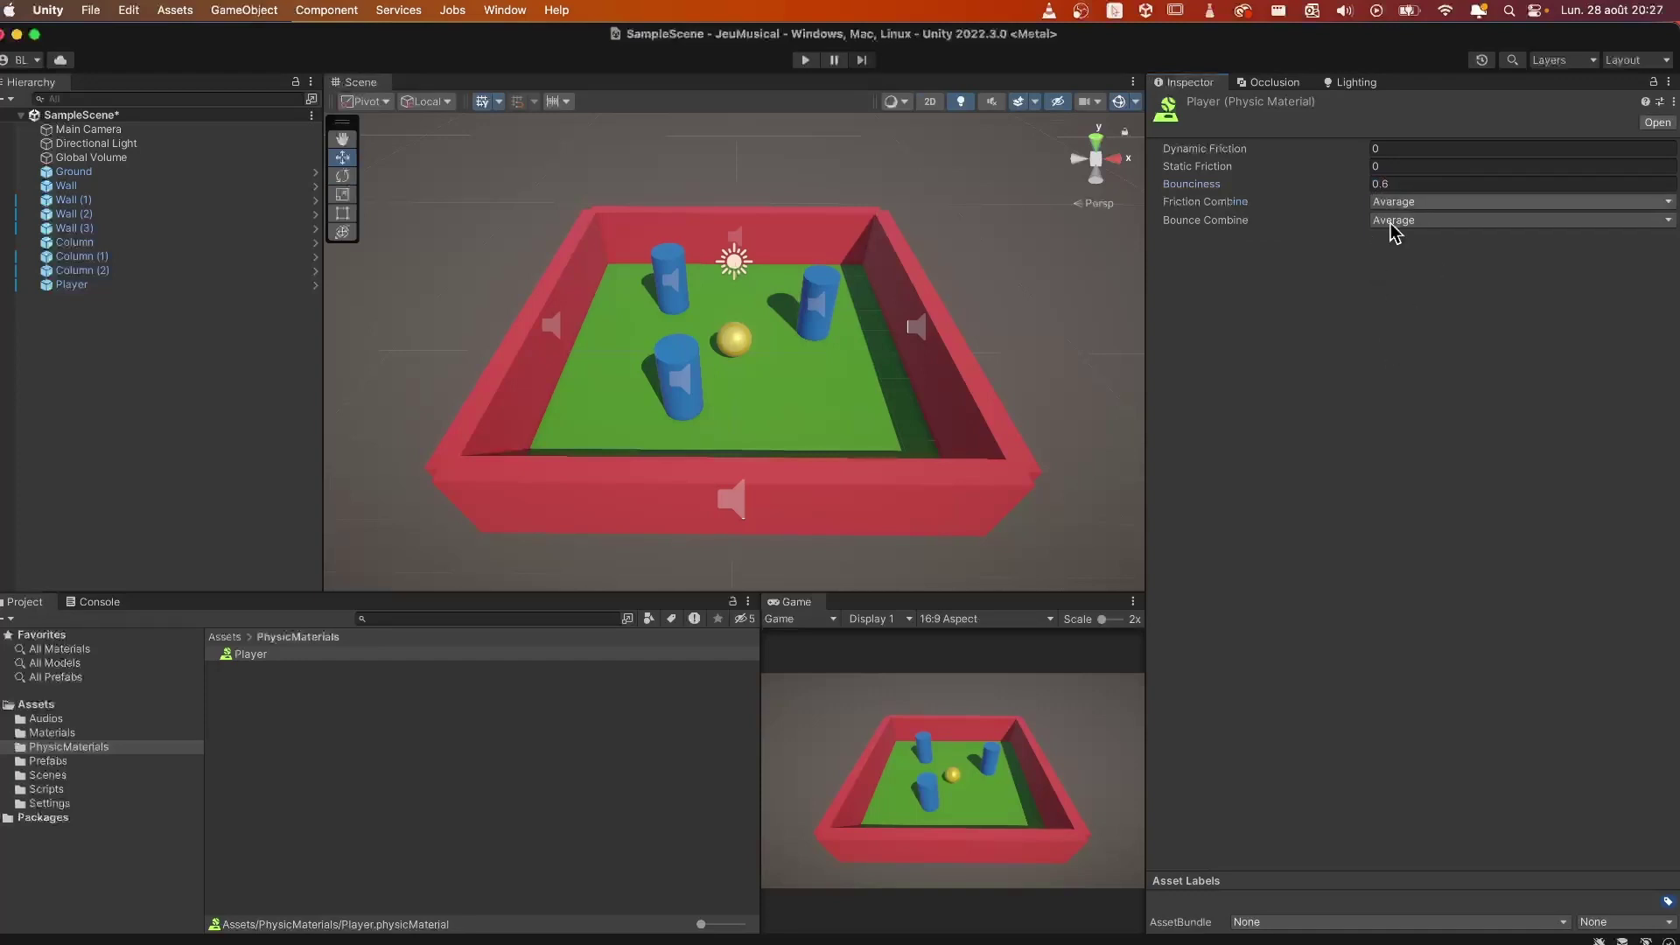
click(1394, 225)
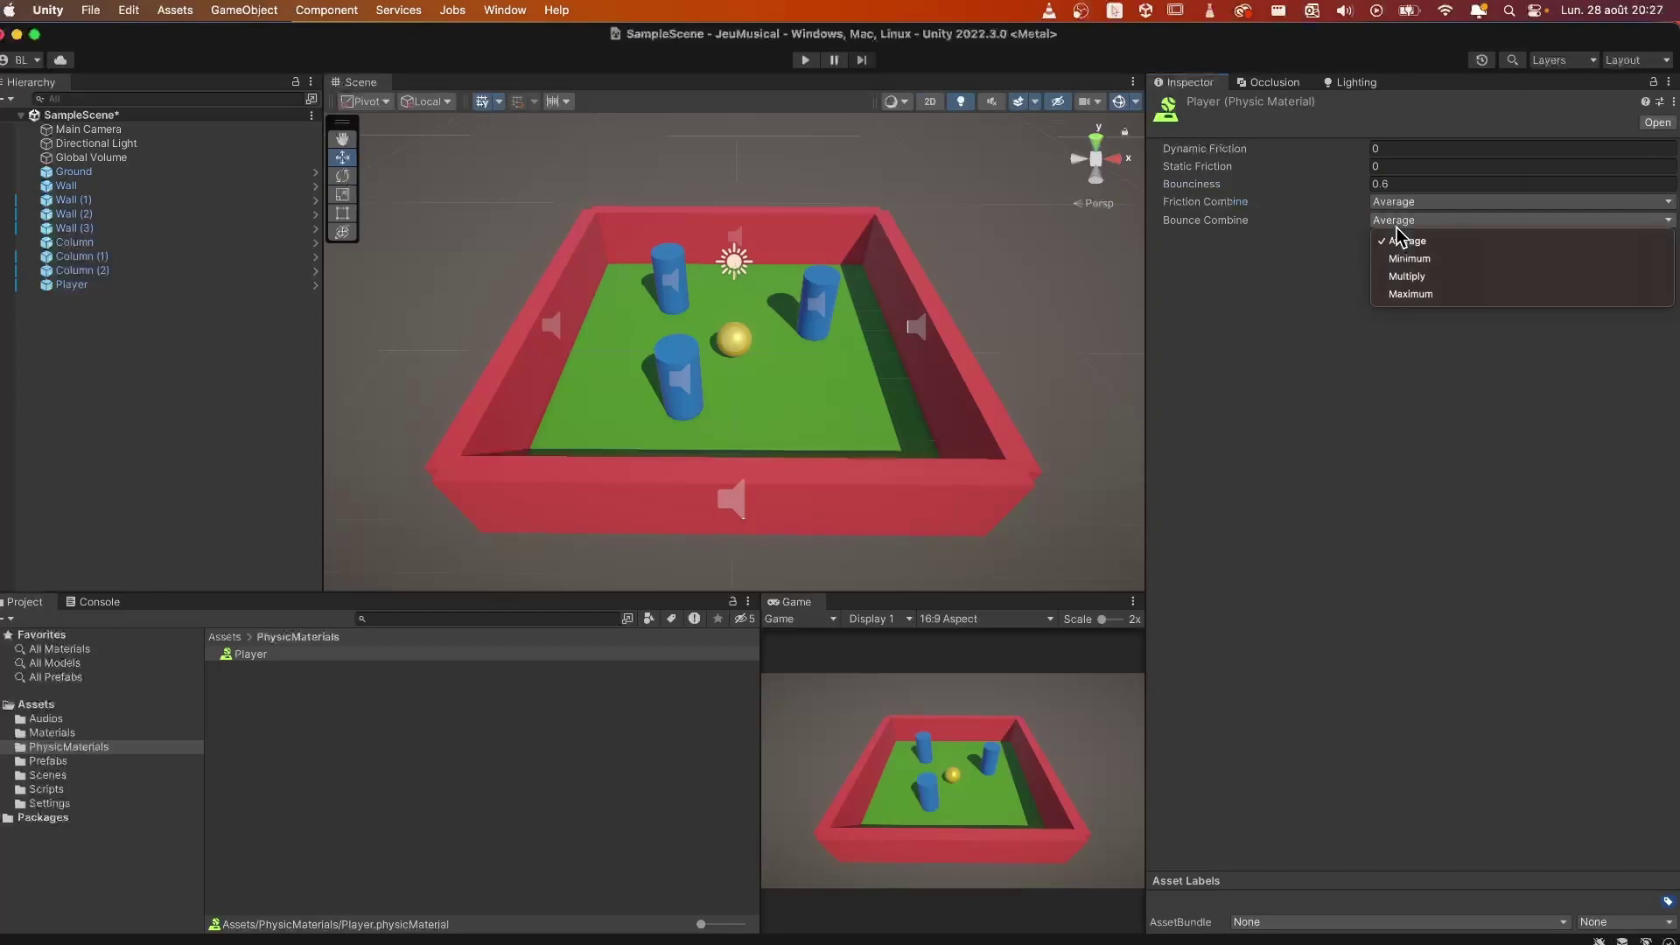
click(1433, 280)
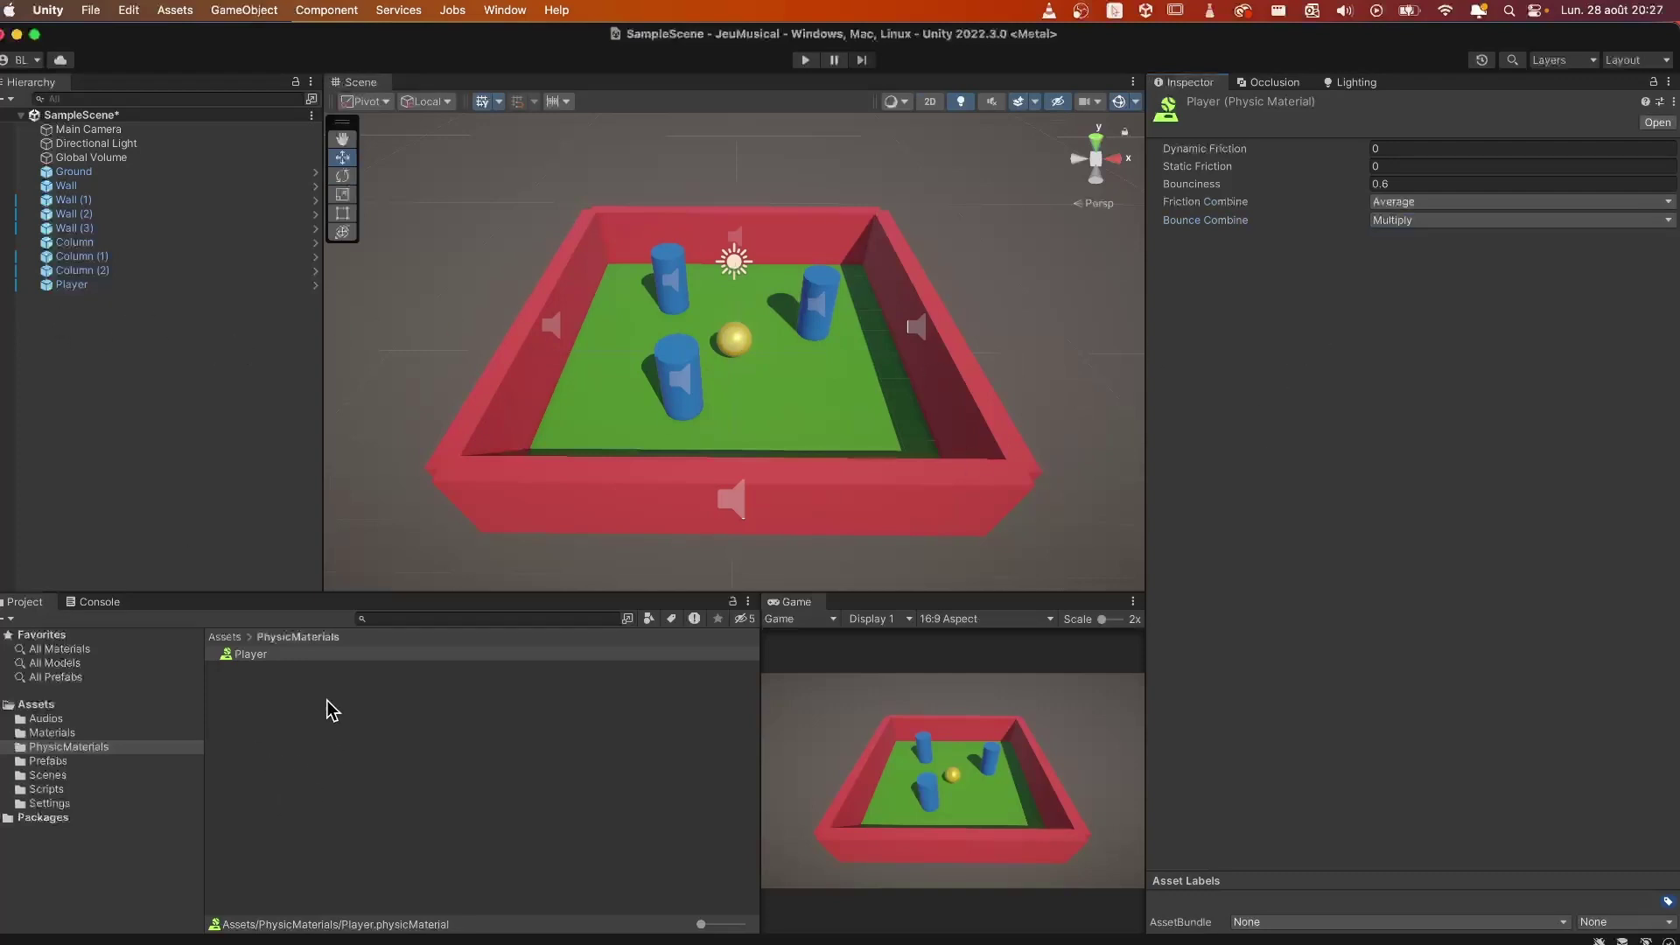
click(90, 286)
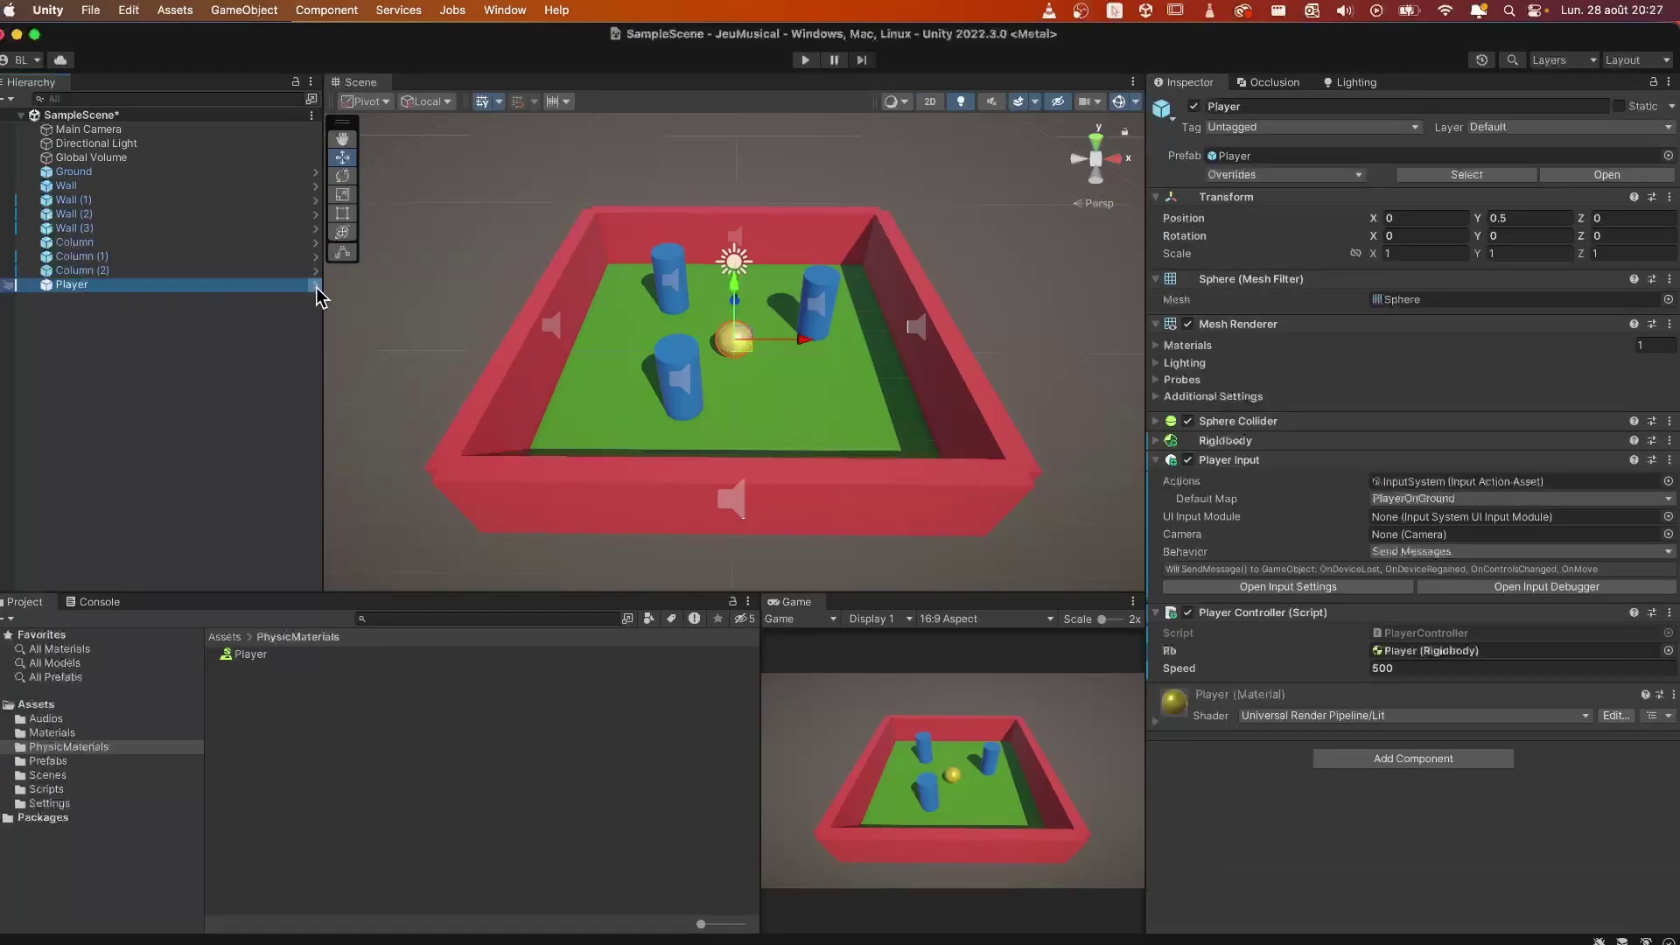
Step: In the Player prefab, drop the Player physic material into the Sphere Collider's Material slot
click(316, 286)
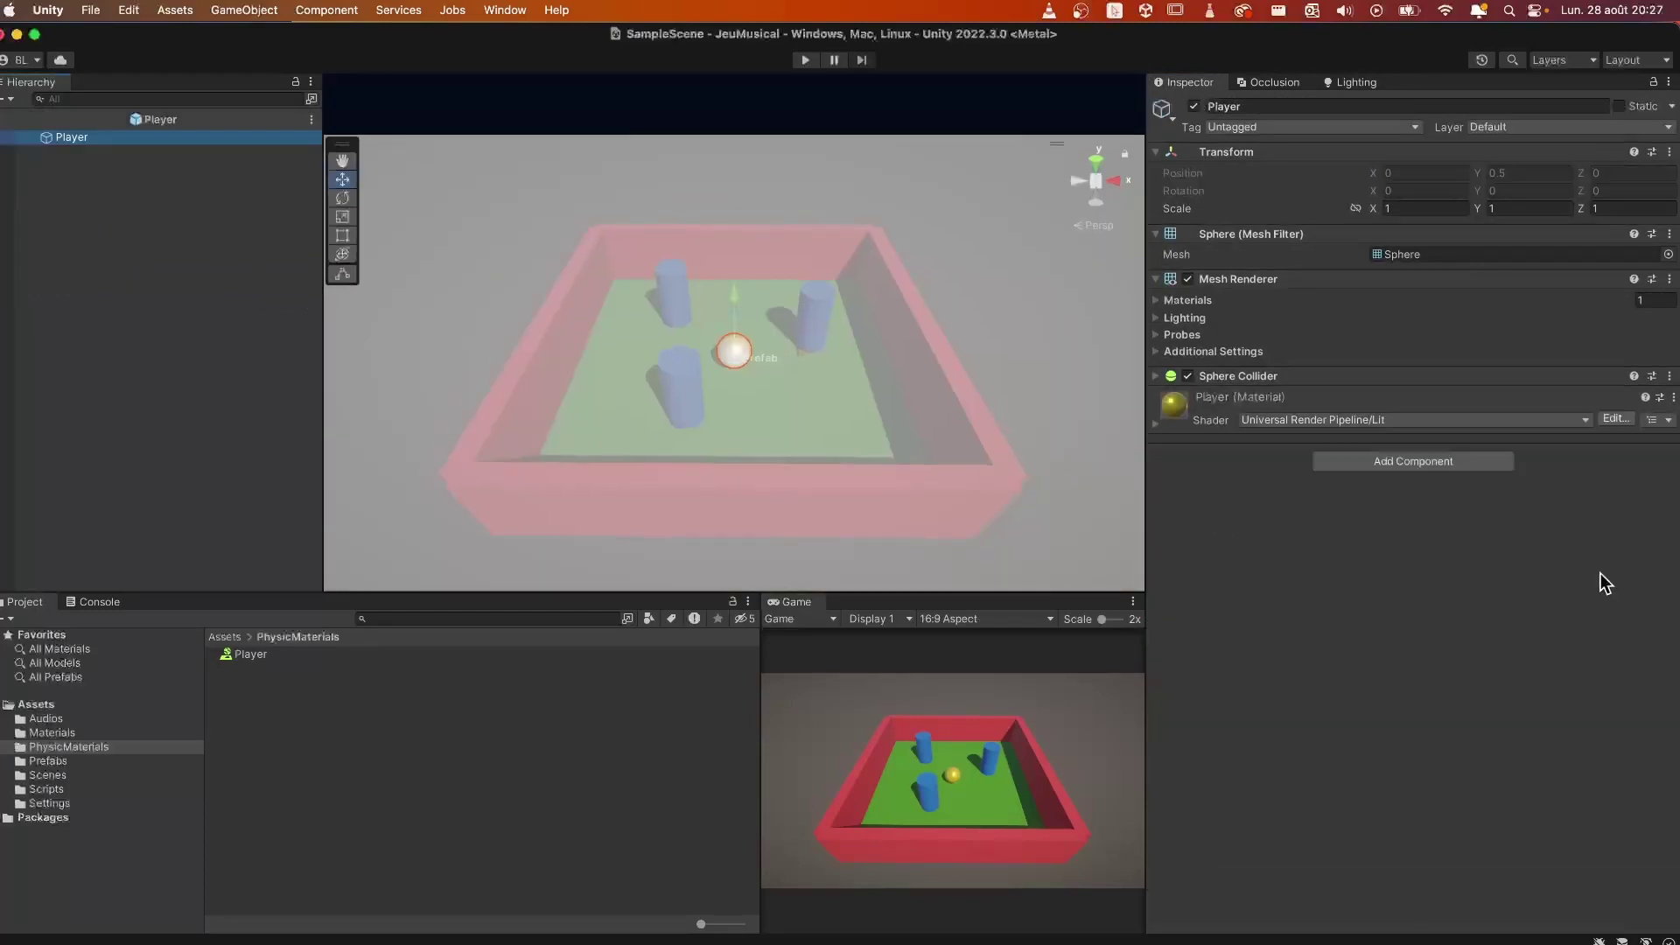
click(1155, 375)
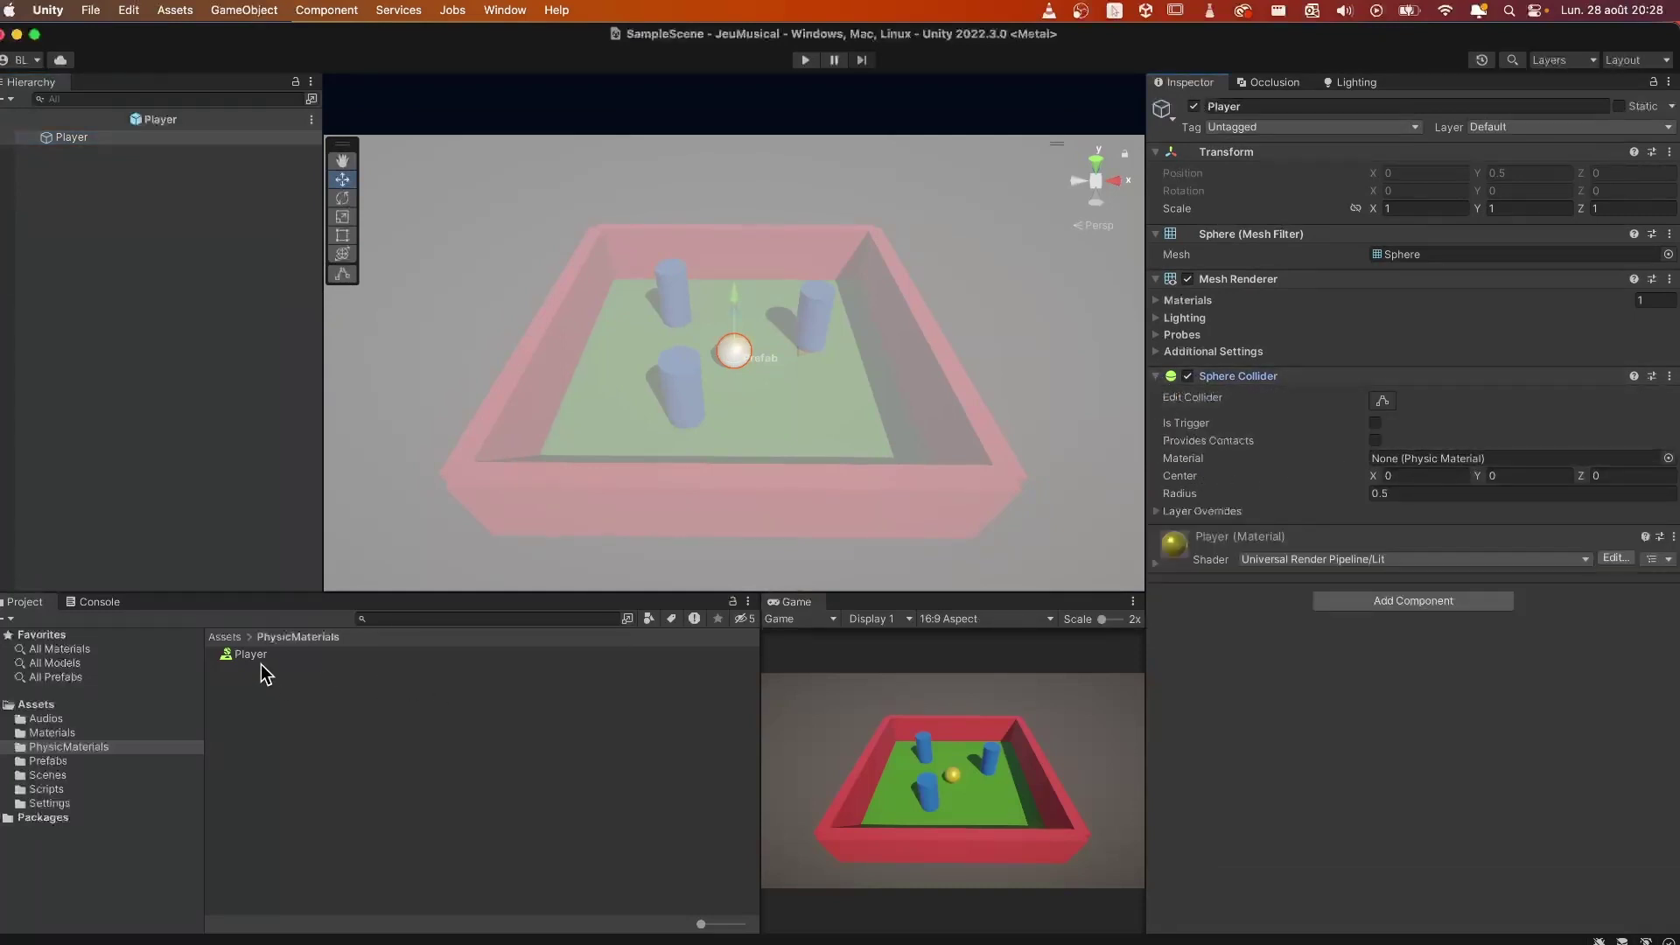
drag(252, 665, 1458, 459)
click(2, 128)
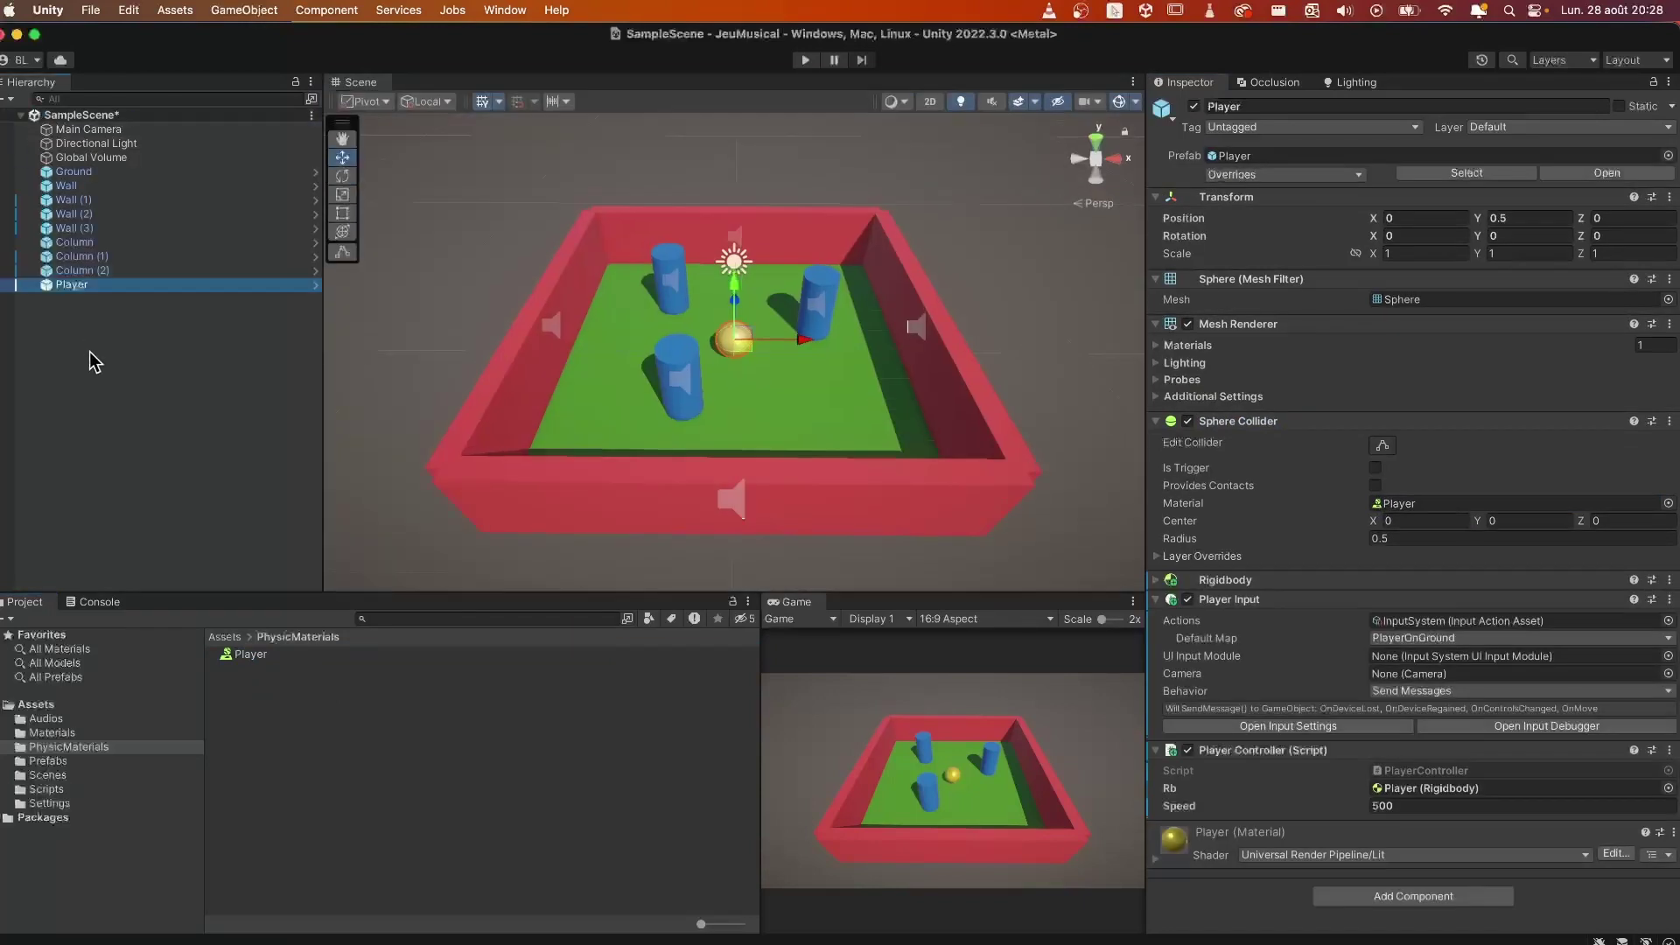
Step: Create a new physic material named Column in the PhysicMaterials folder
right_click(273, 738)
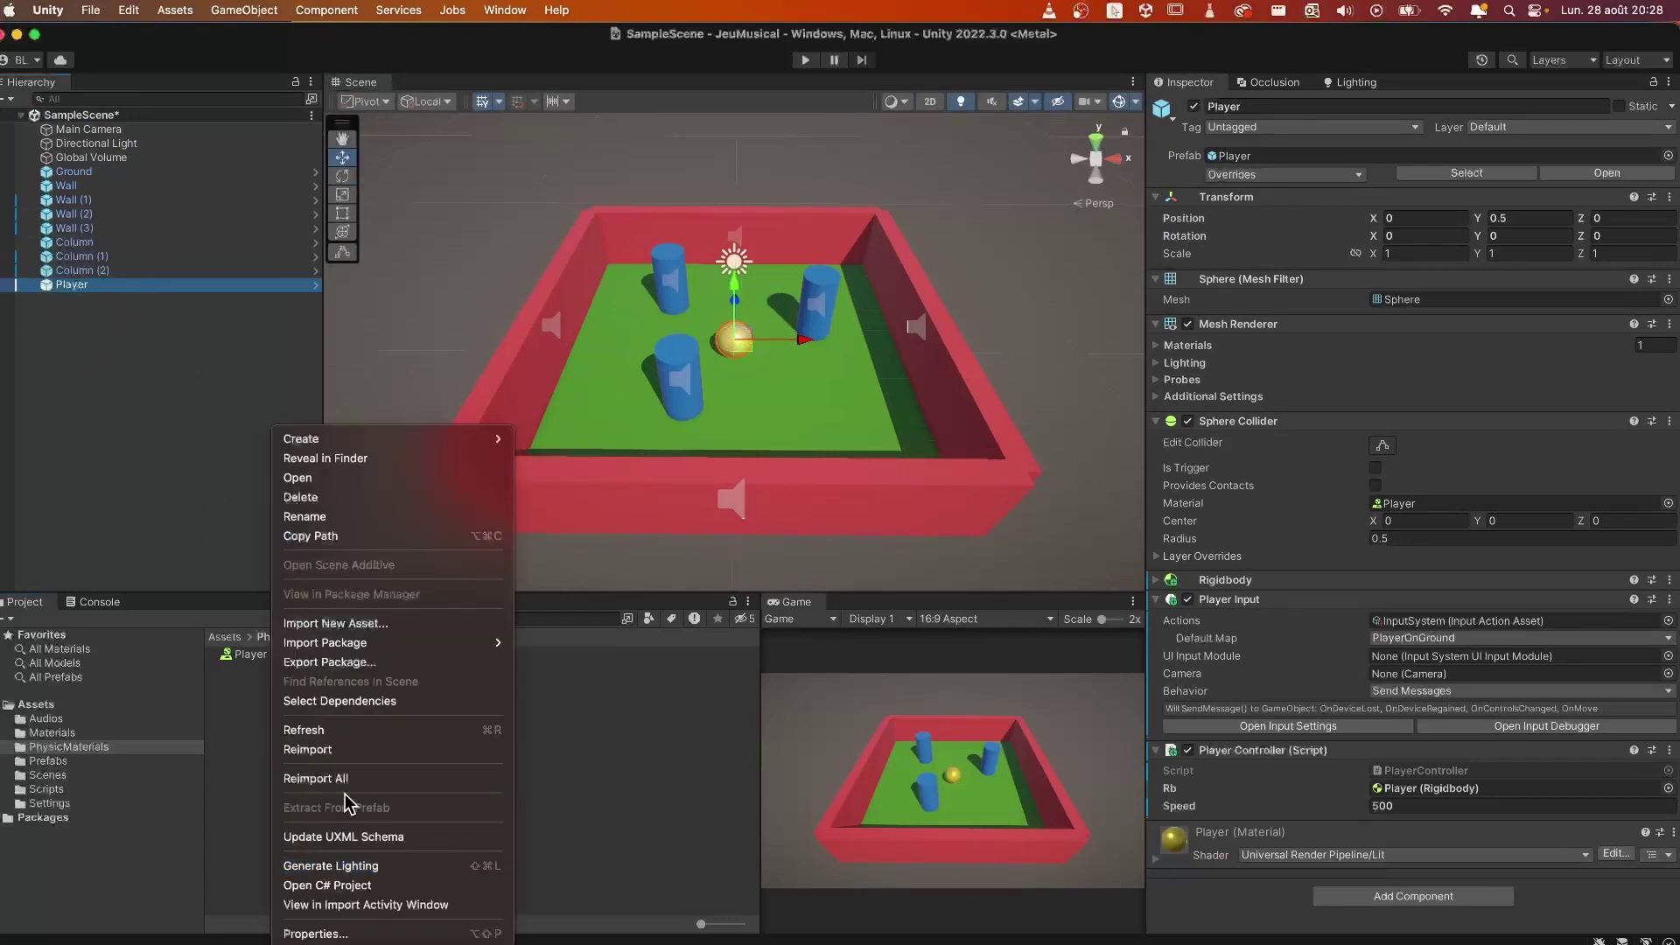
mouse_move(402, 435)
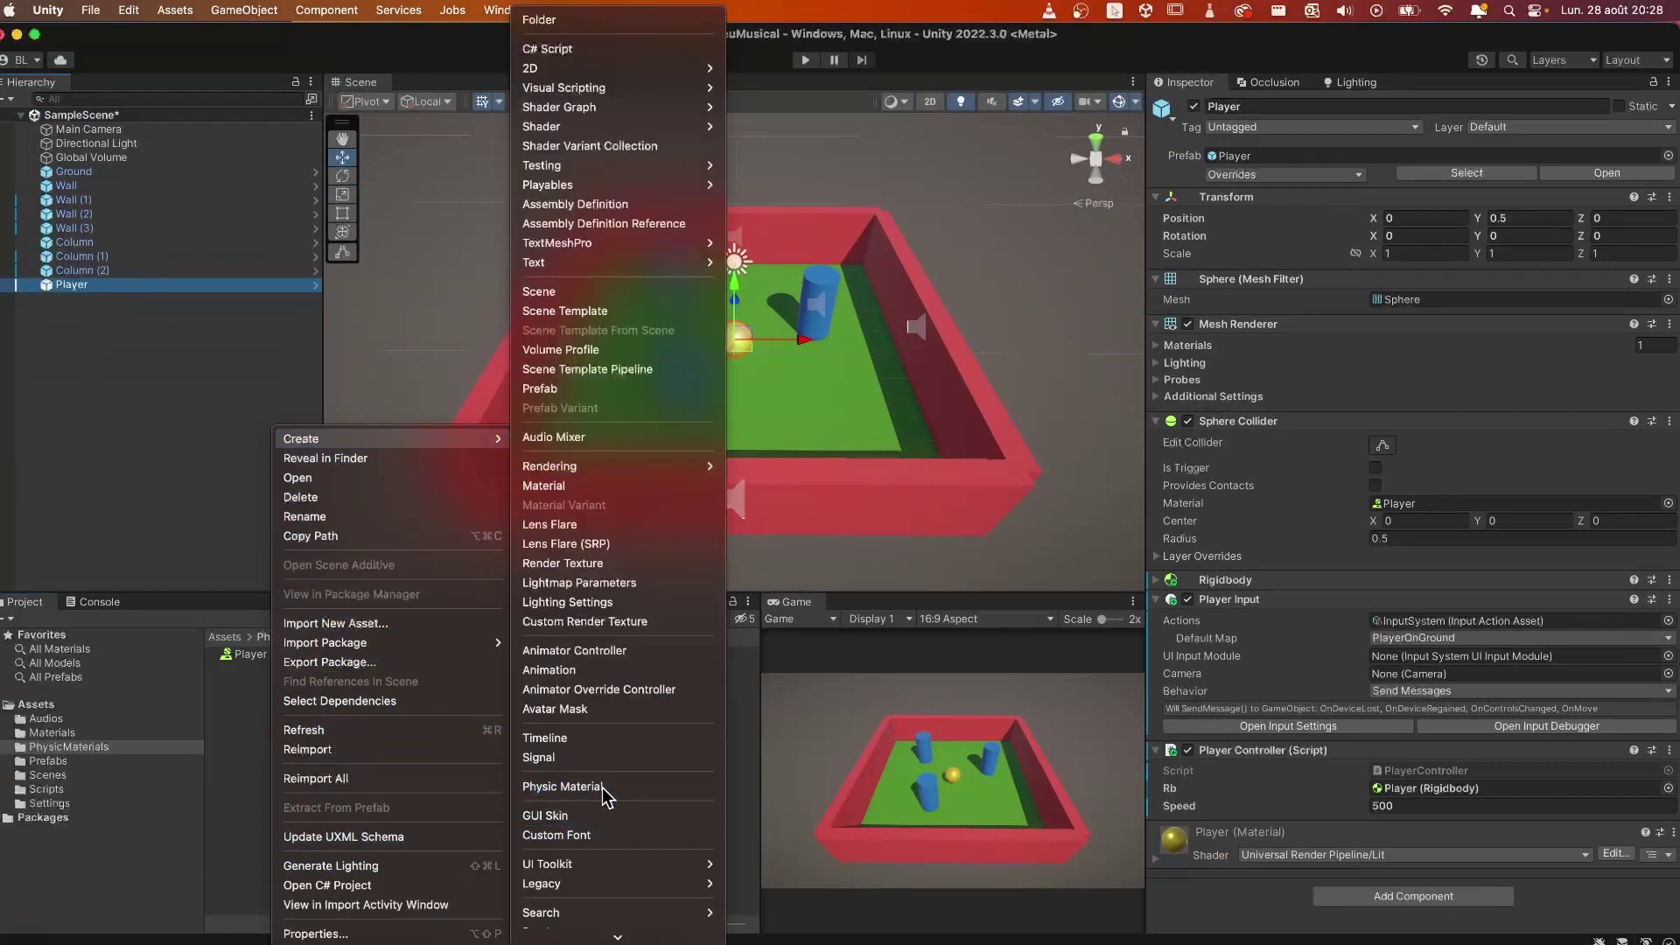
click(602, 787)
text(Column)
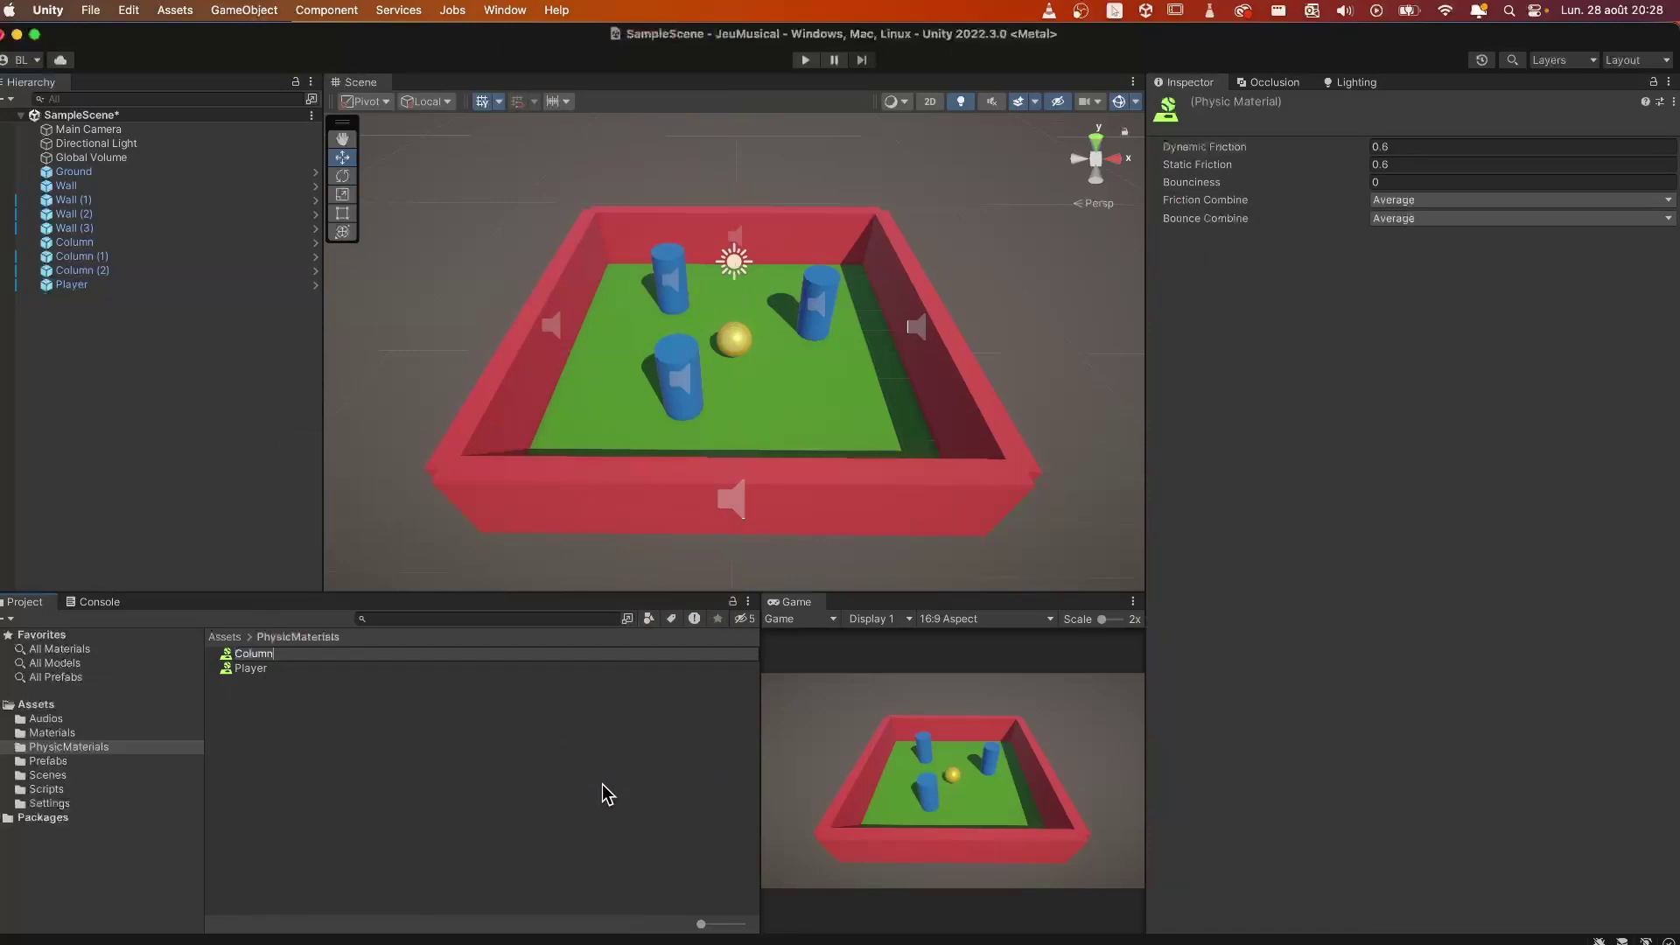
key(Return)
Step: Give Column dynamic and static friction 0, bounciness 1 and Multiply bounce combine
click(1404, 149)
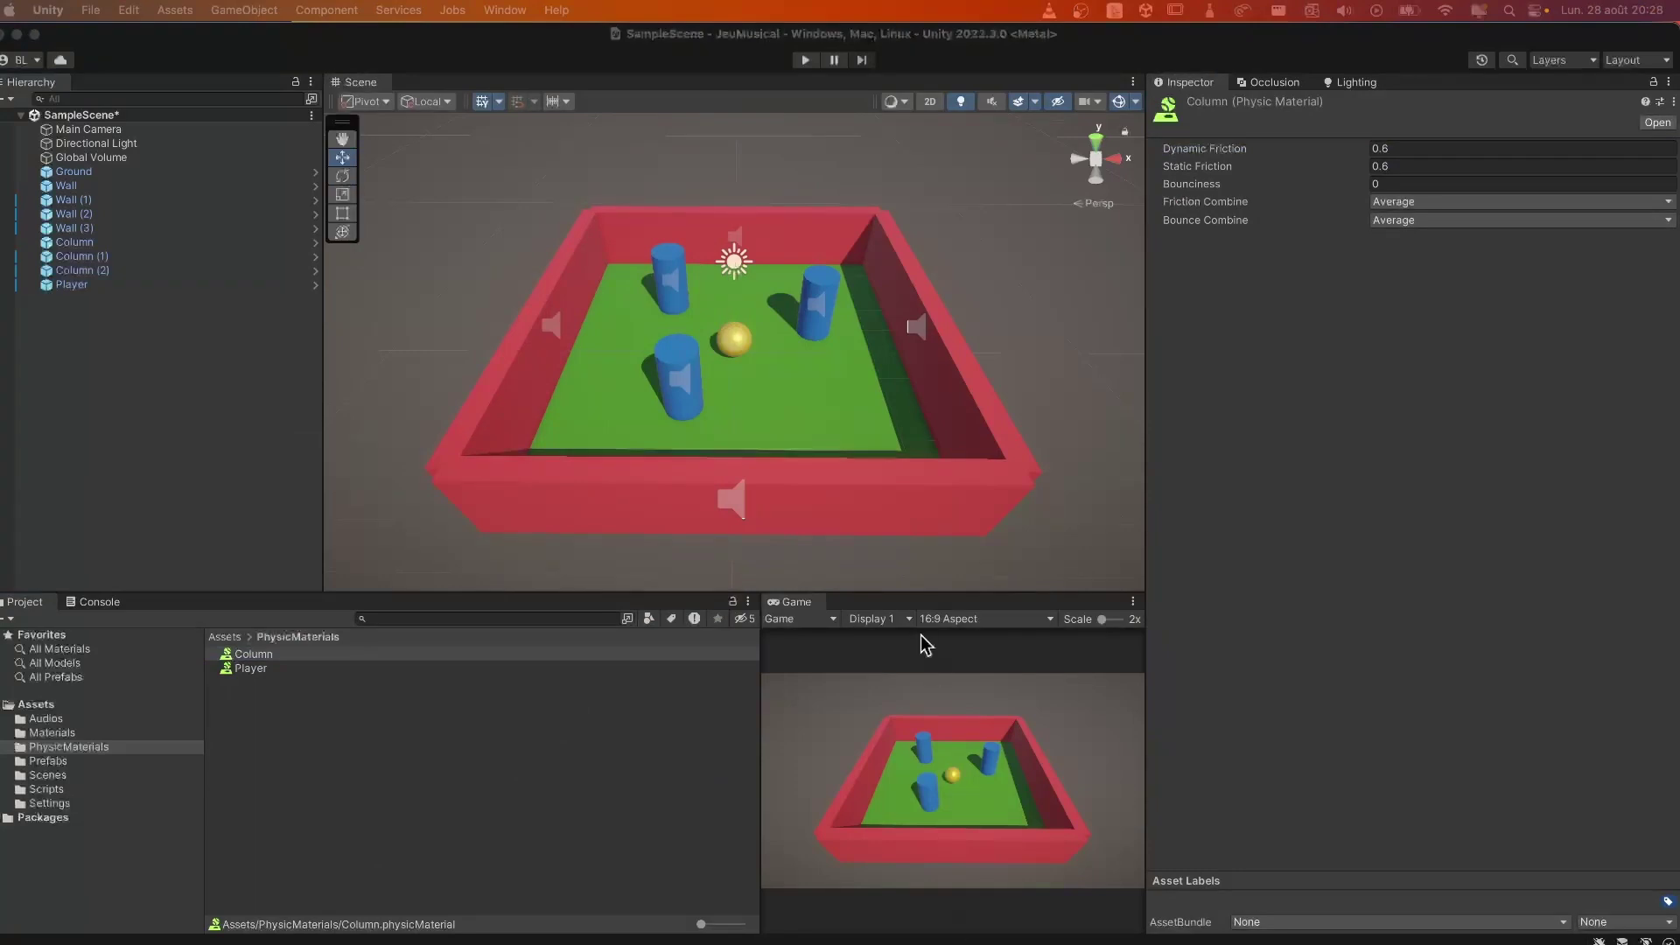
click(1409, 149)
text(0)
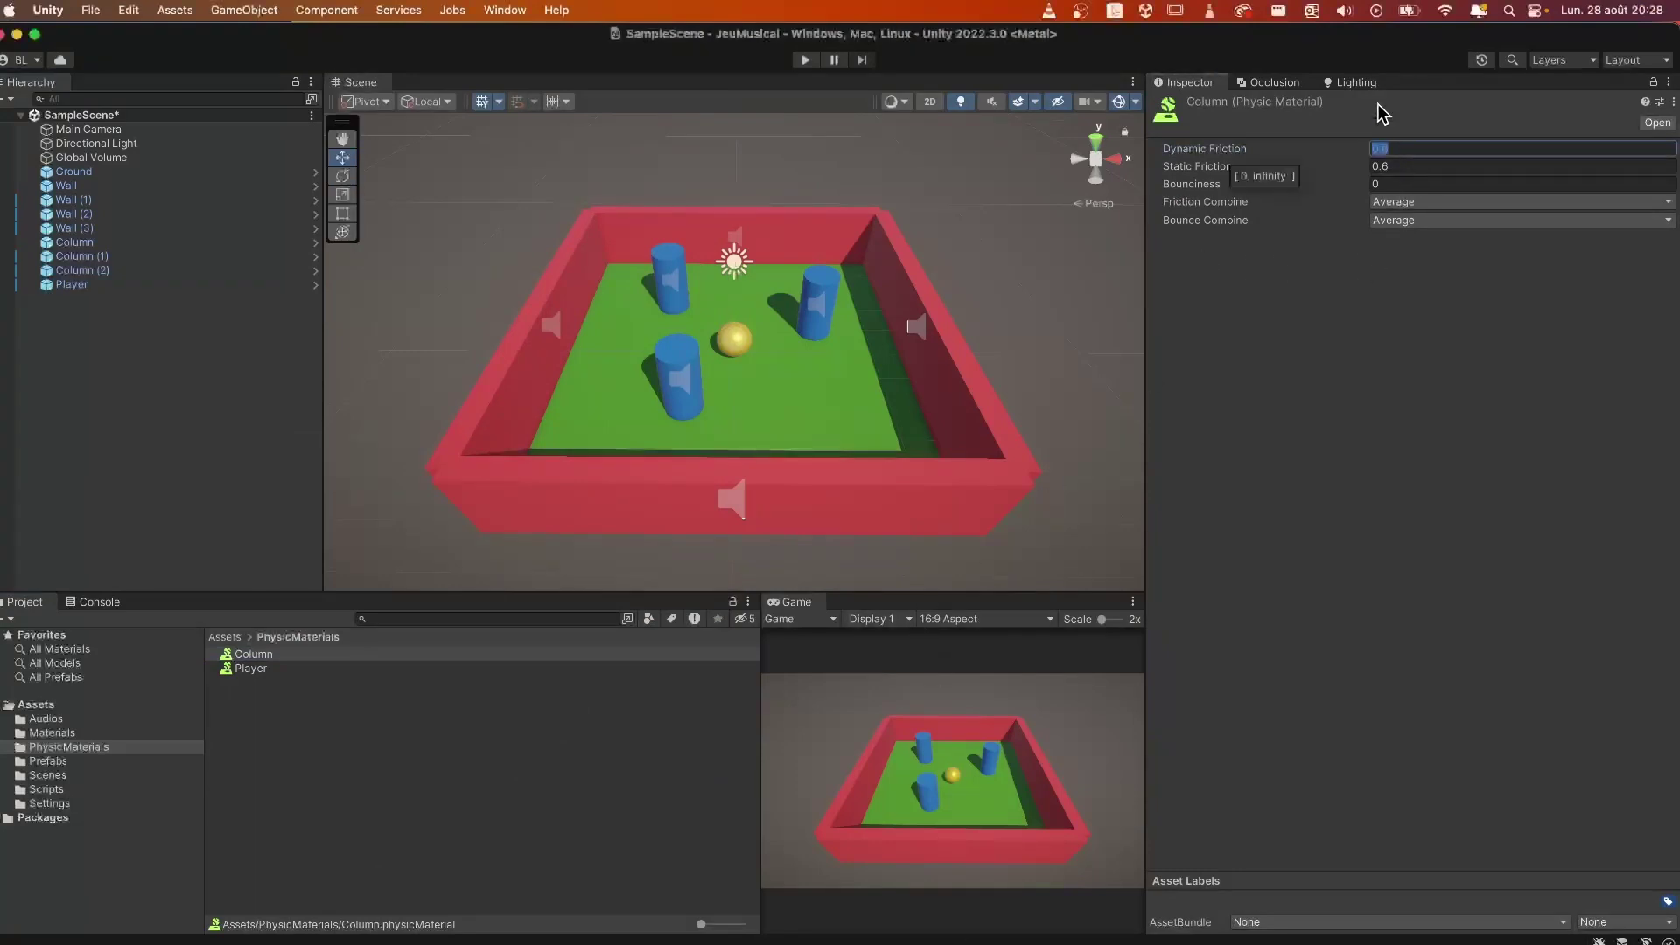
key(Tab)
text(0)
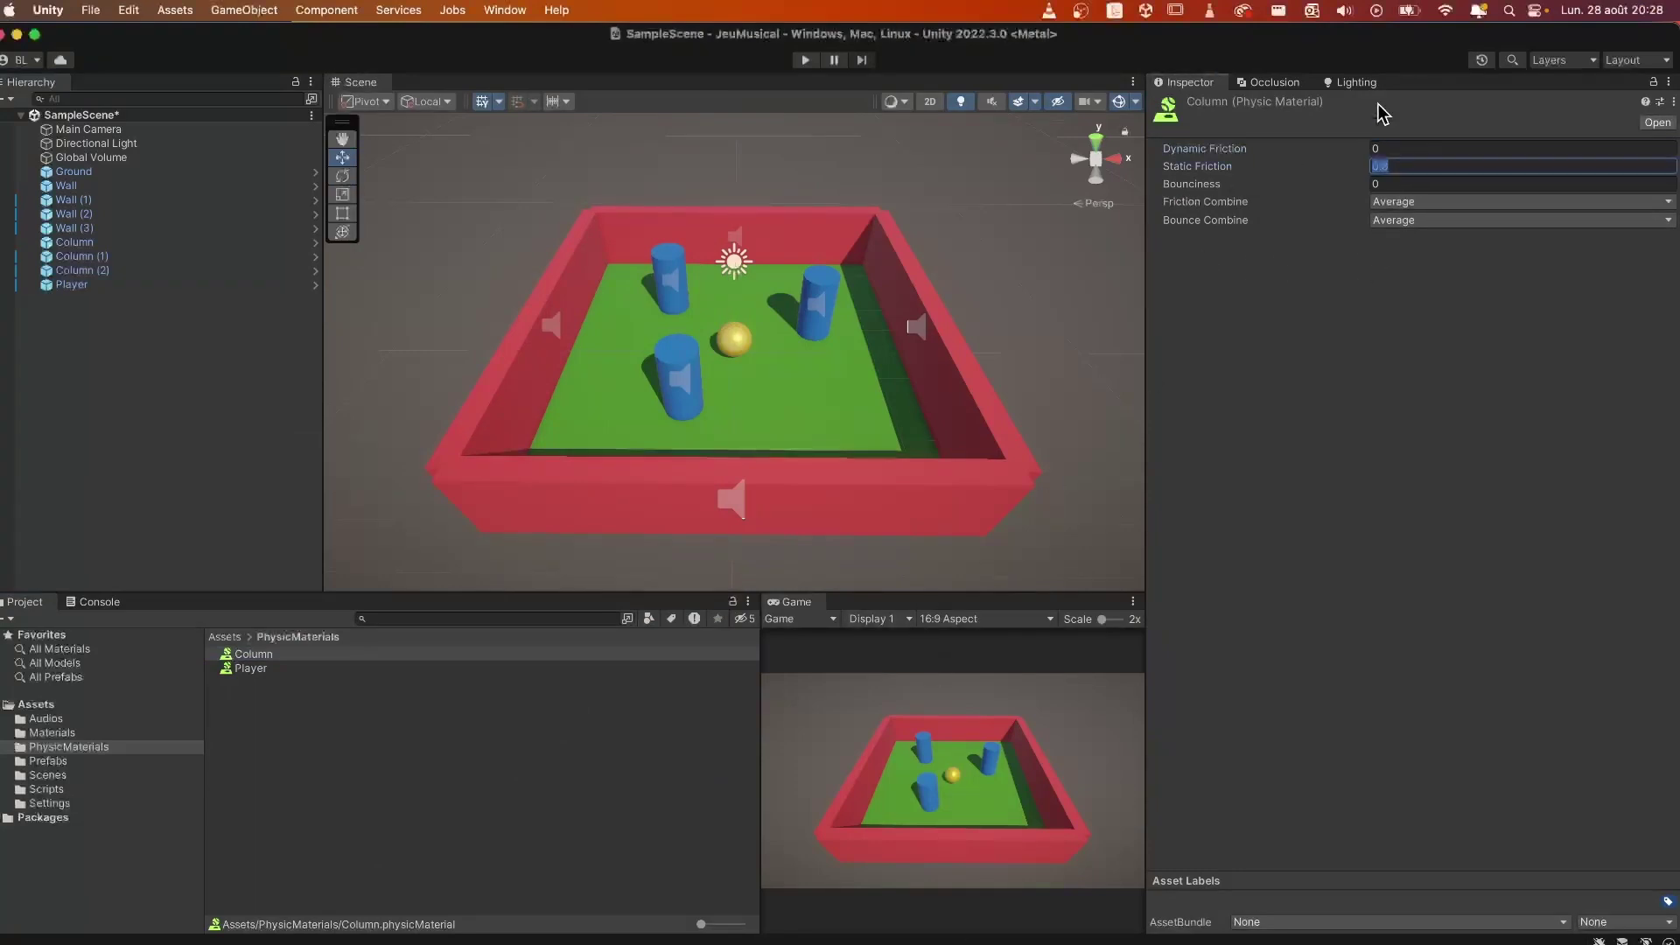
key(Tab)
text(1)
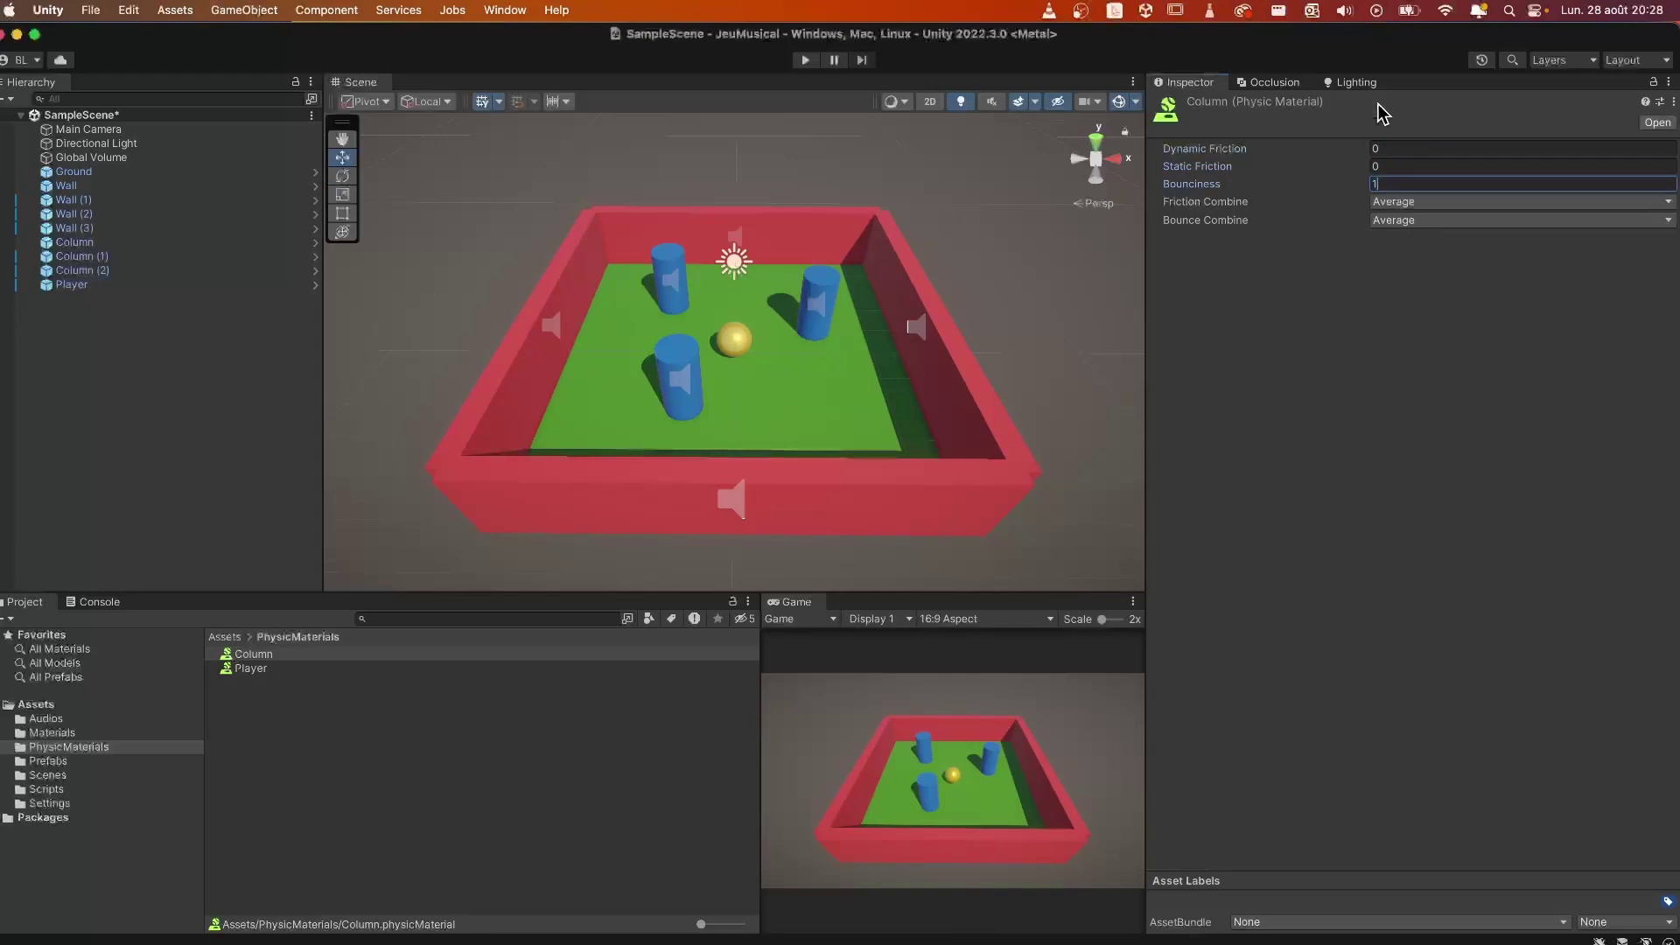
click(1414, 222)
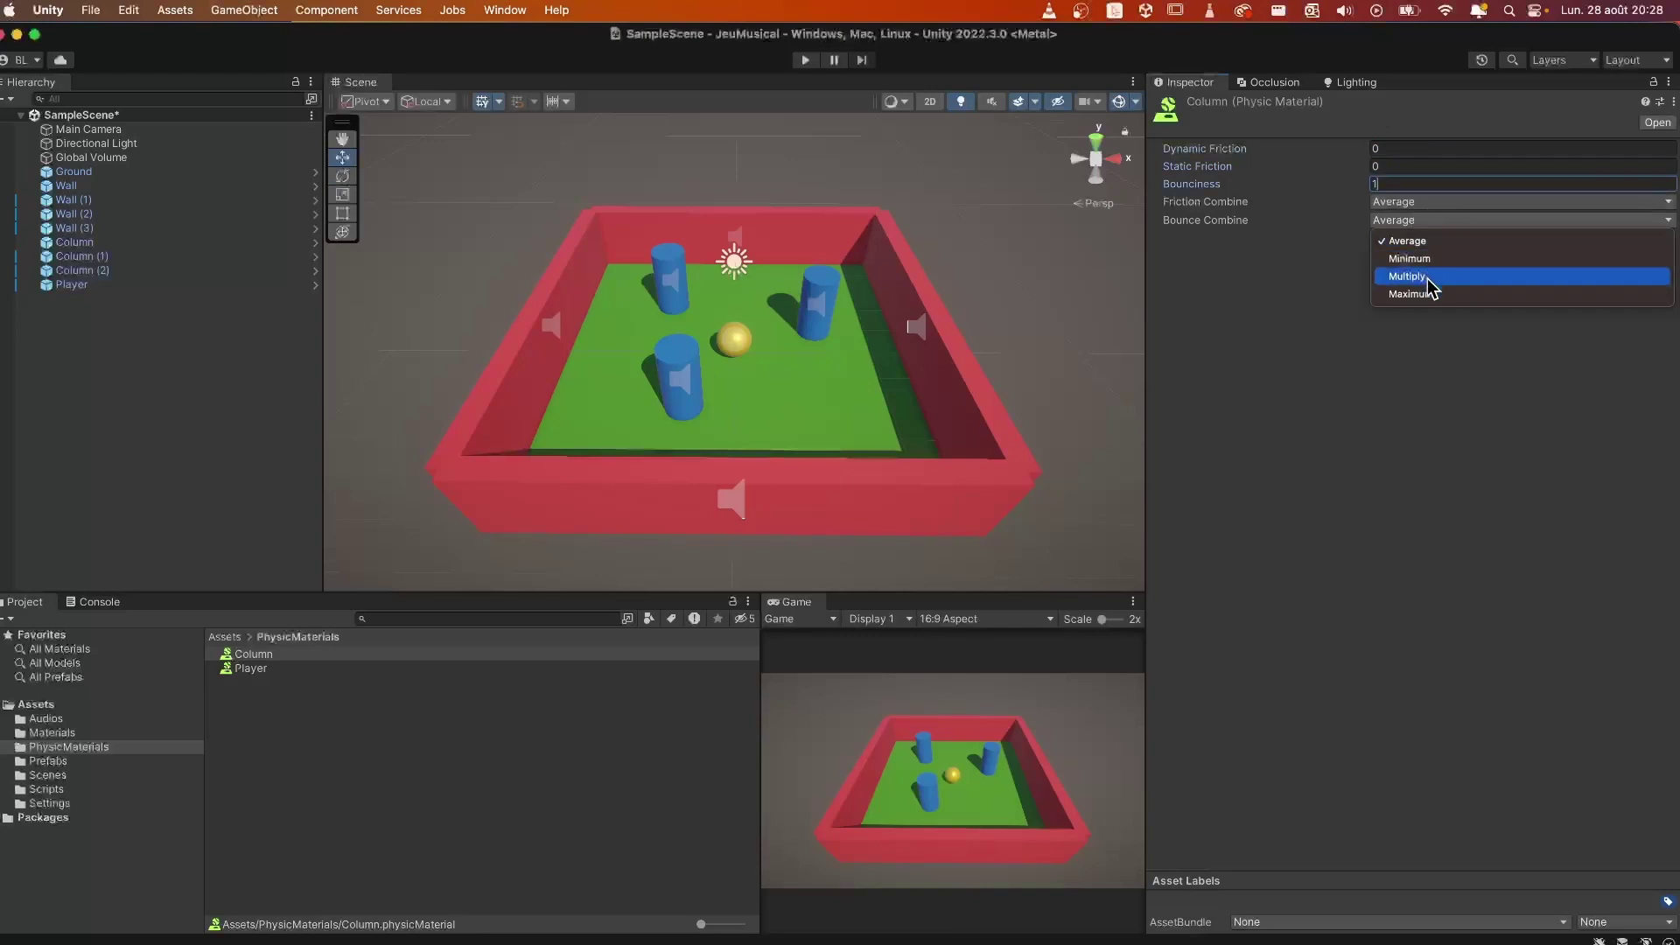
click(1424, 279)
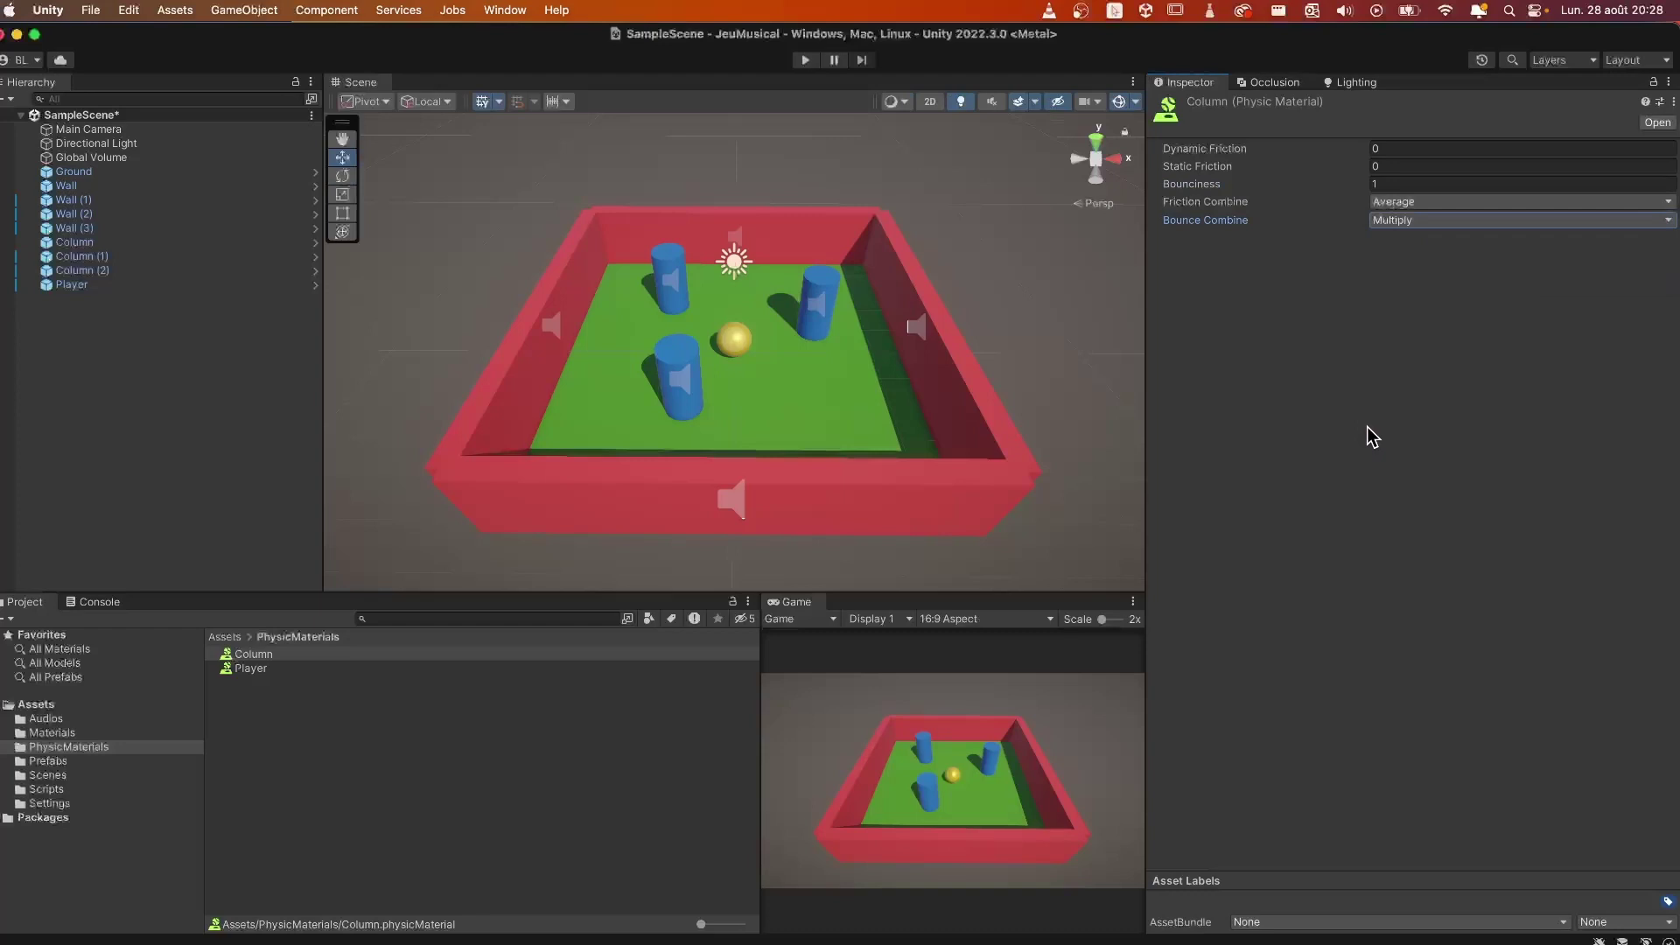
click(1336, 331)
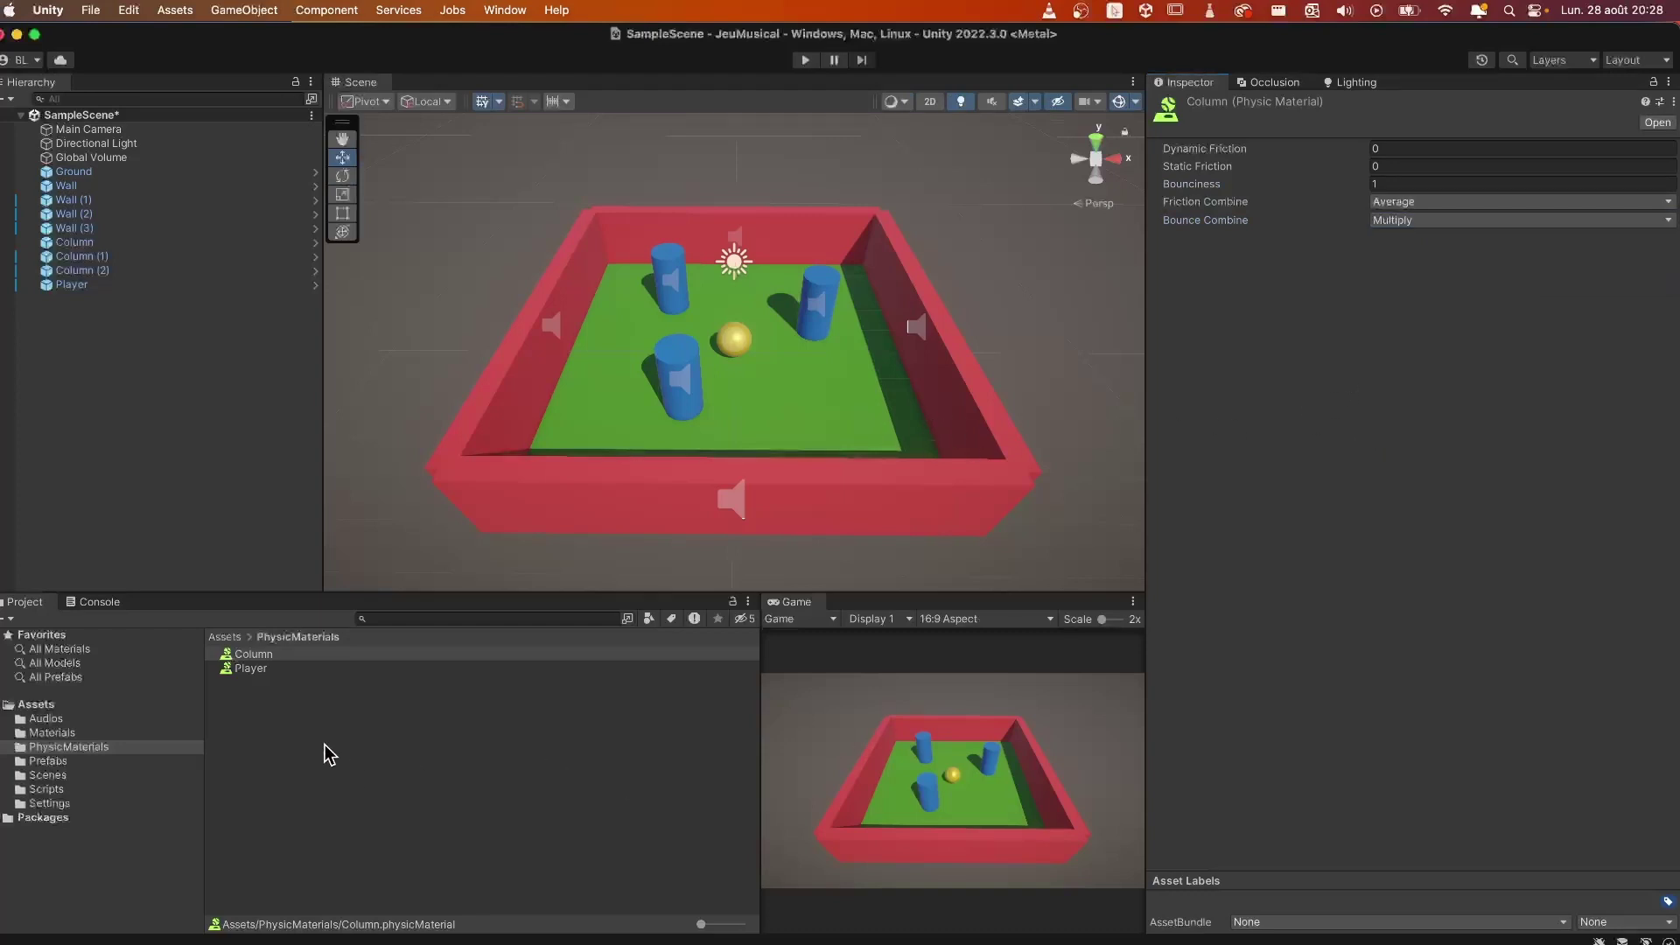
Step: In the Column prefab, put the Column physic material in the Capsule Collider's Material slot
click(87, 245)
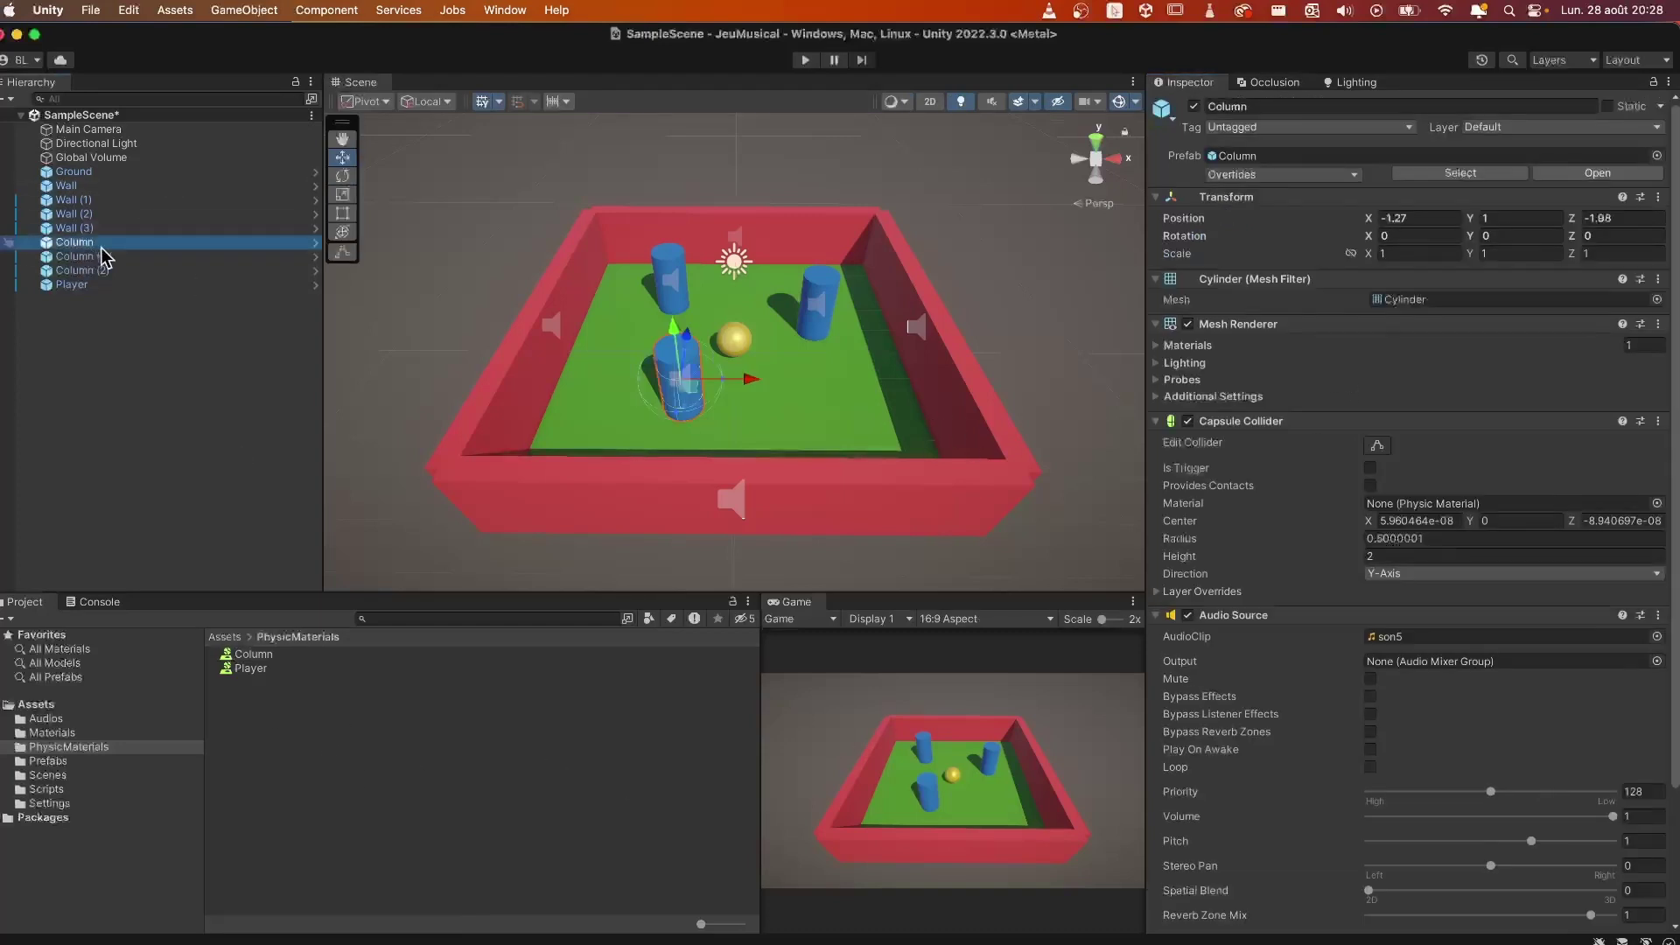
click(313, 257)
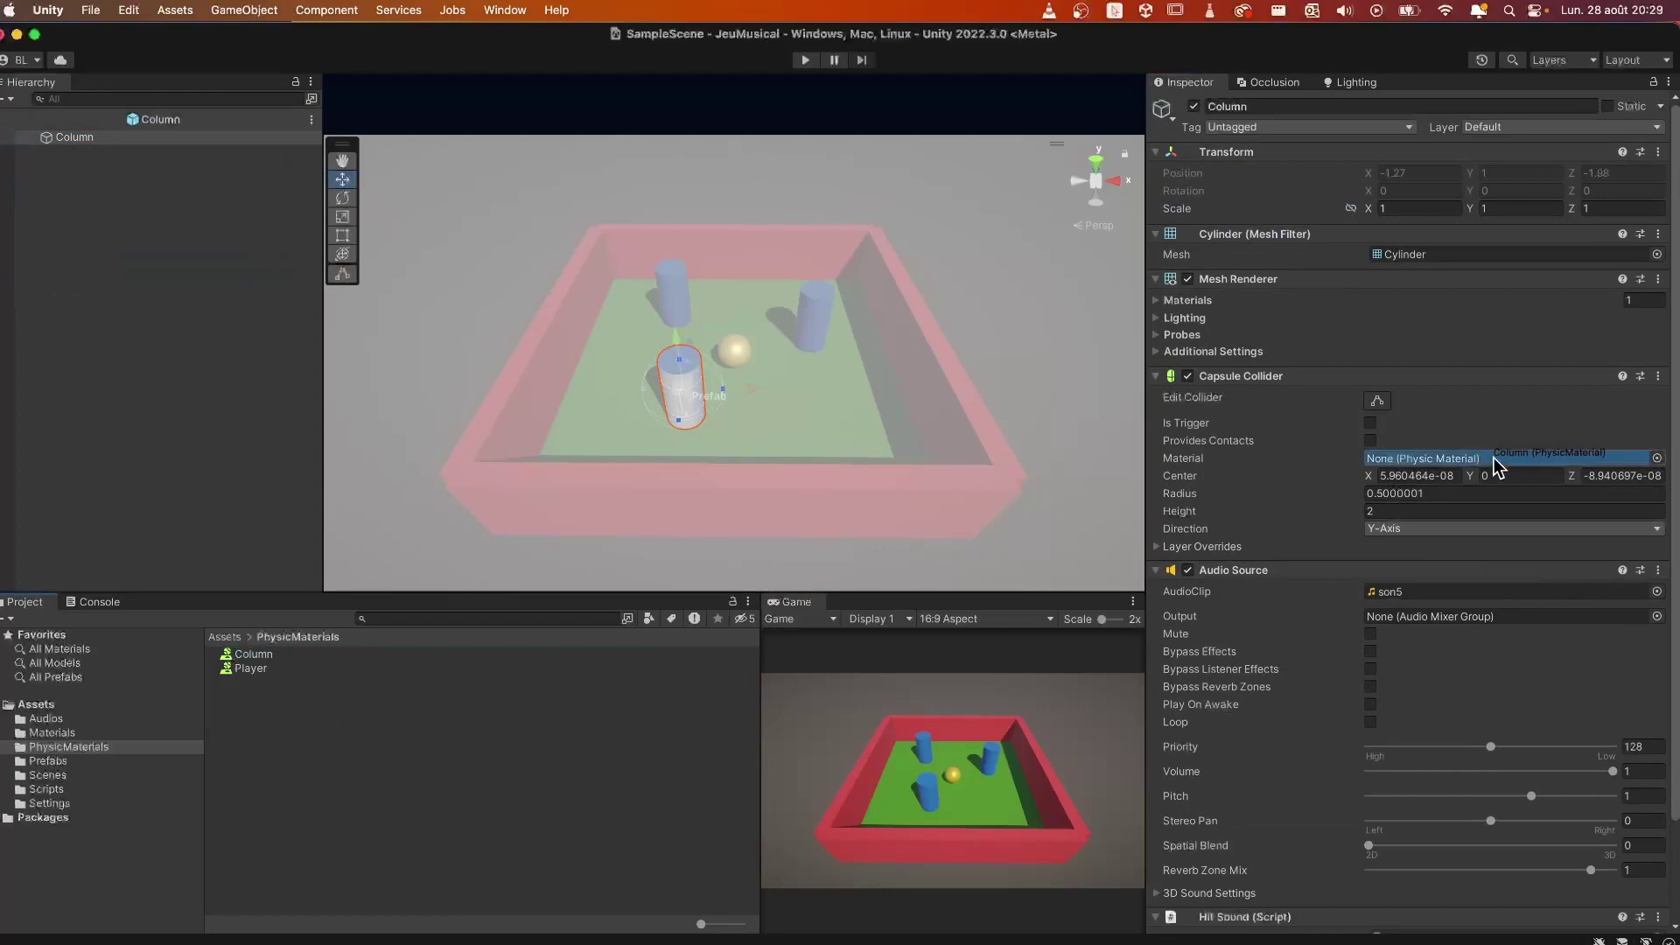
drag(254, 657, 1494, 458)
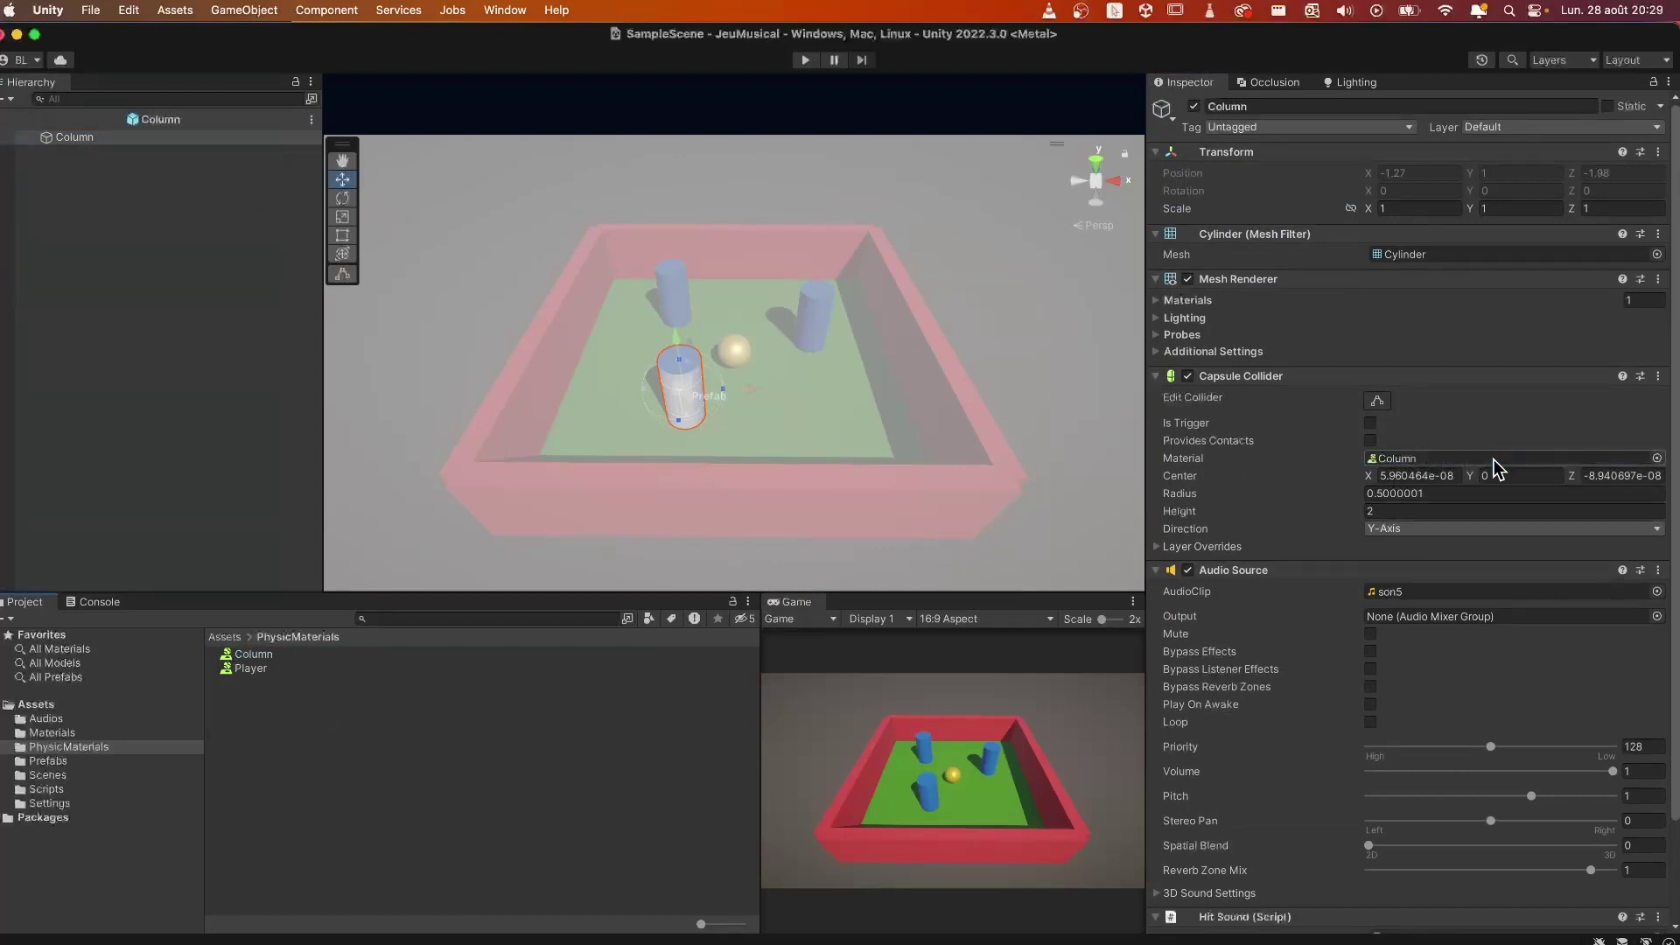
click(3, 121)
right_click(329, 698)
mouse_move(461, 441)
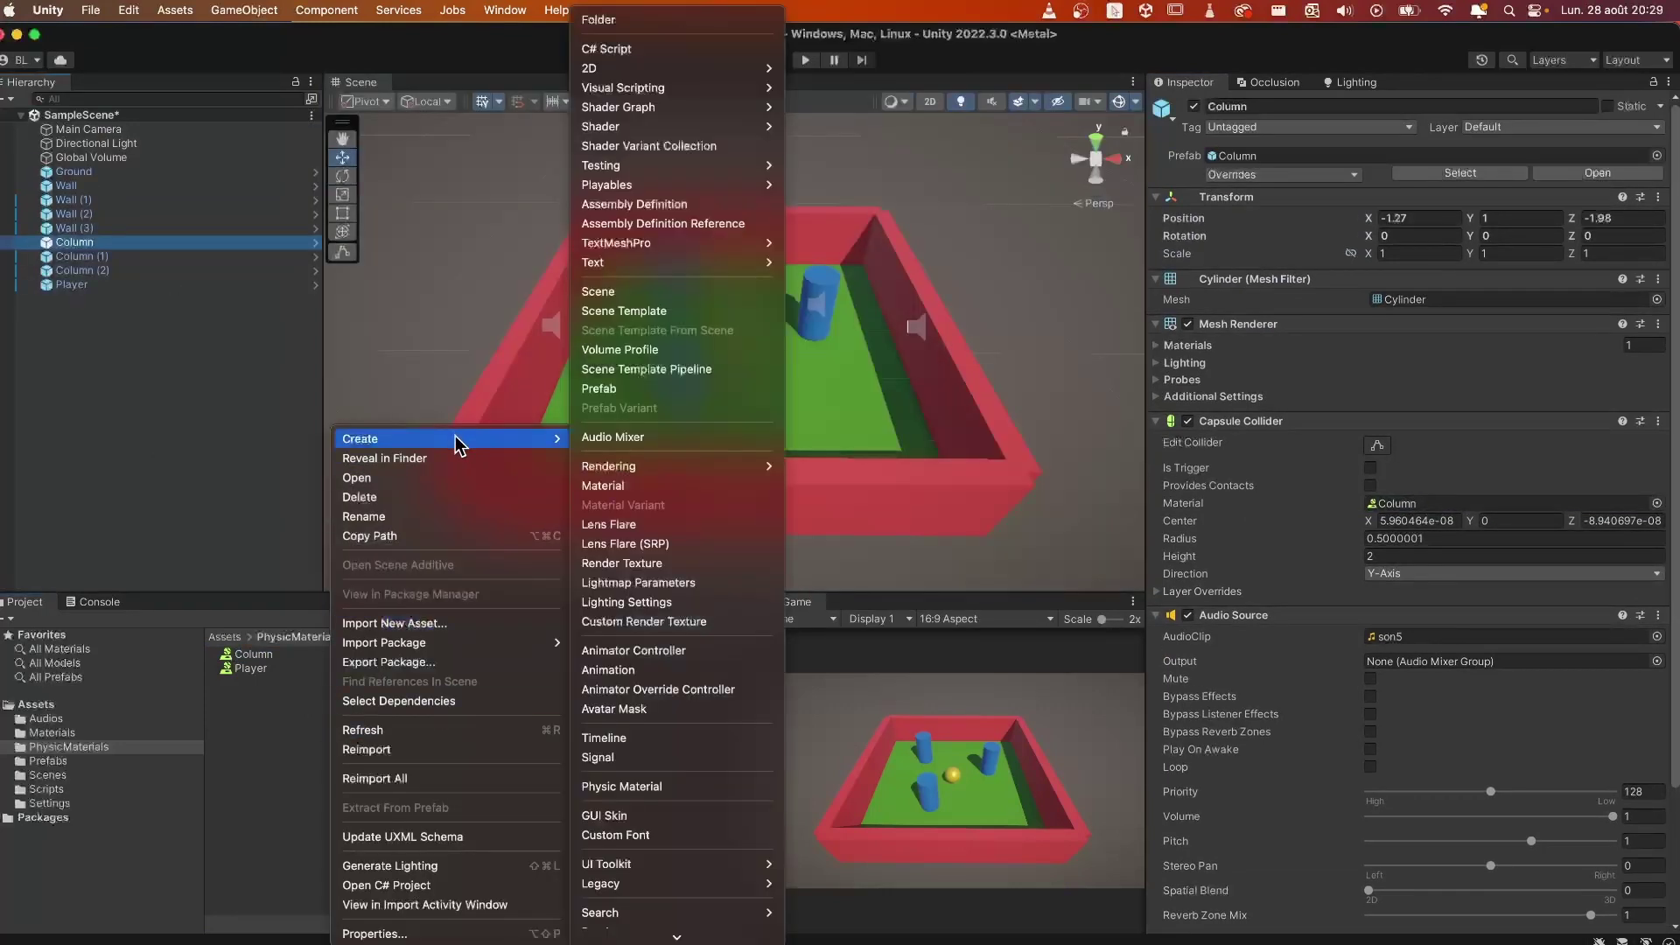
Step: Create a new physic material named Wall
click(691, 788)
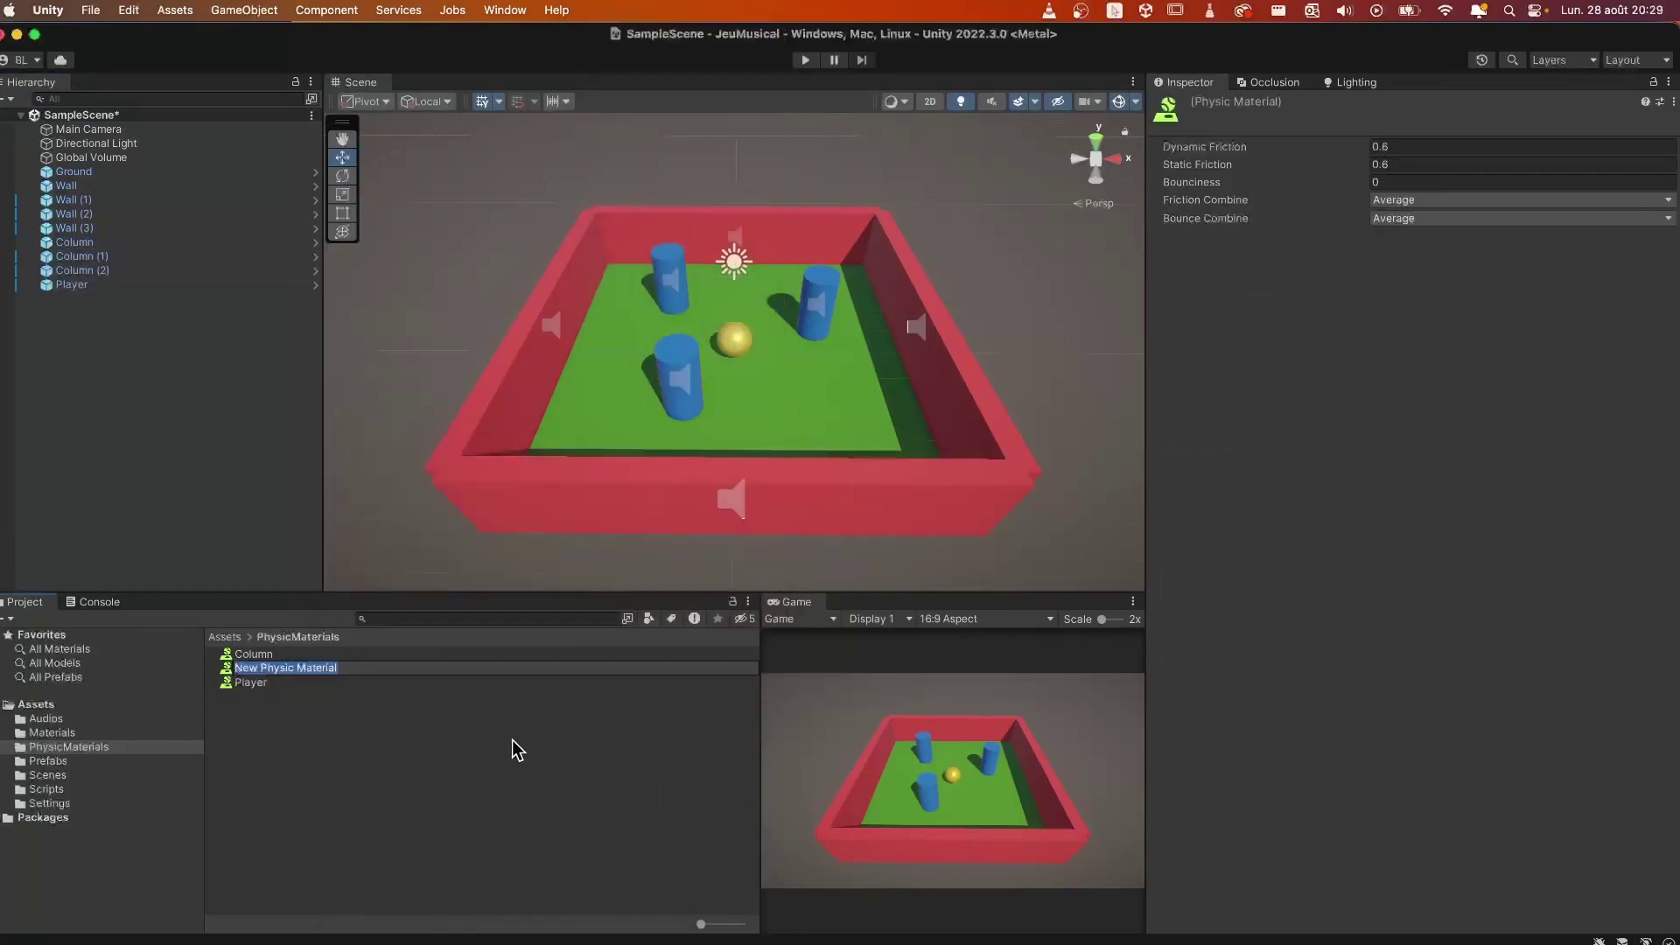
text(Wall)
key(Return)
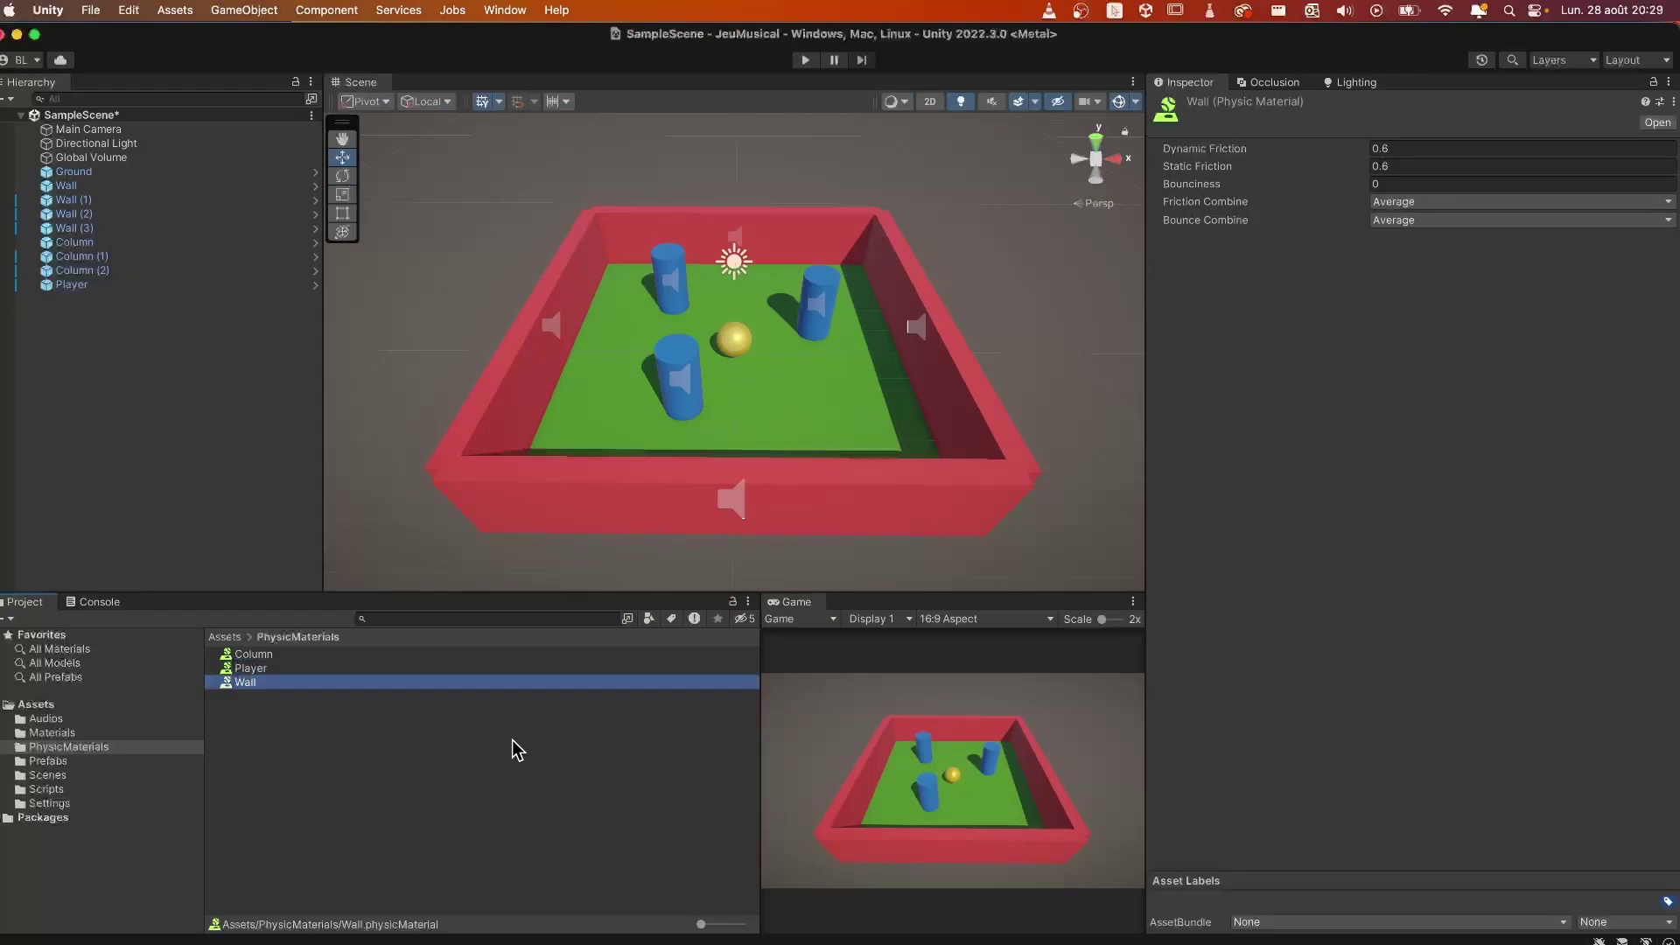
Step: Set Wall's dynamic and static friction to 0, bounciness 1 and Bounce Combine to Multiply
click(1412, 149)
text(0)
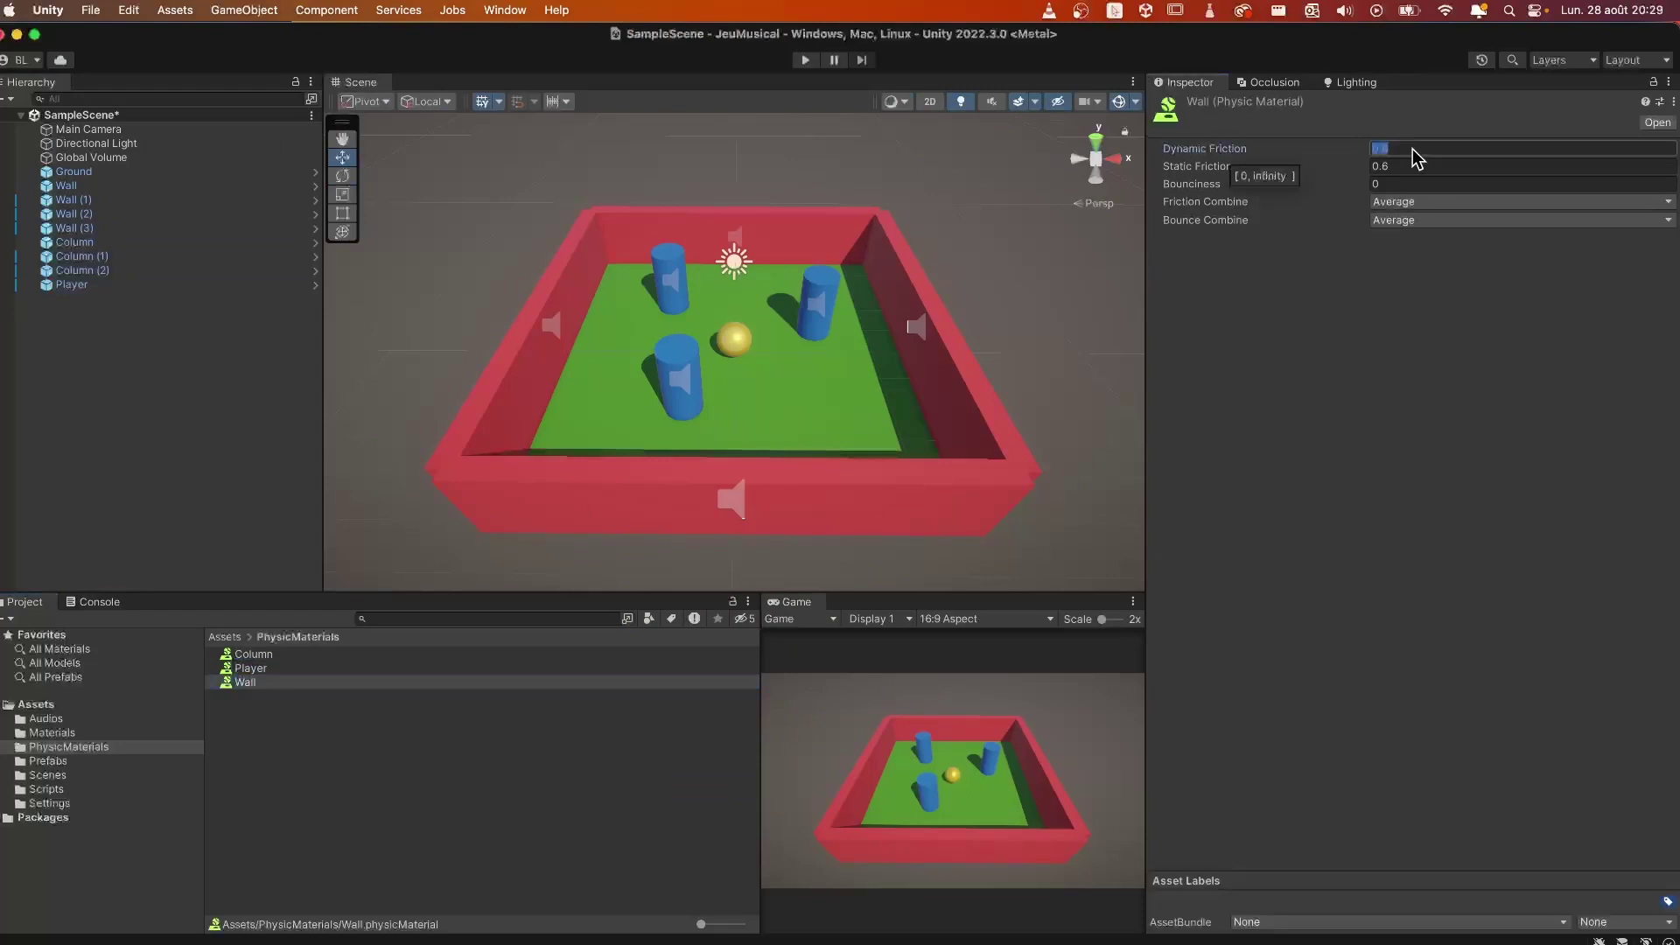
key(Tab)
text(0)
key(Tab)
text(1)
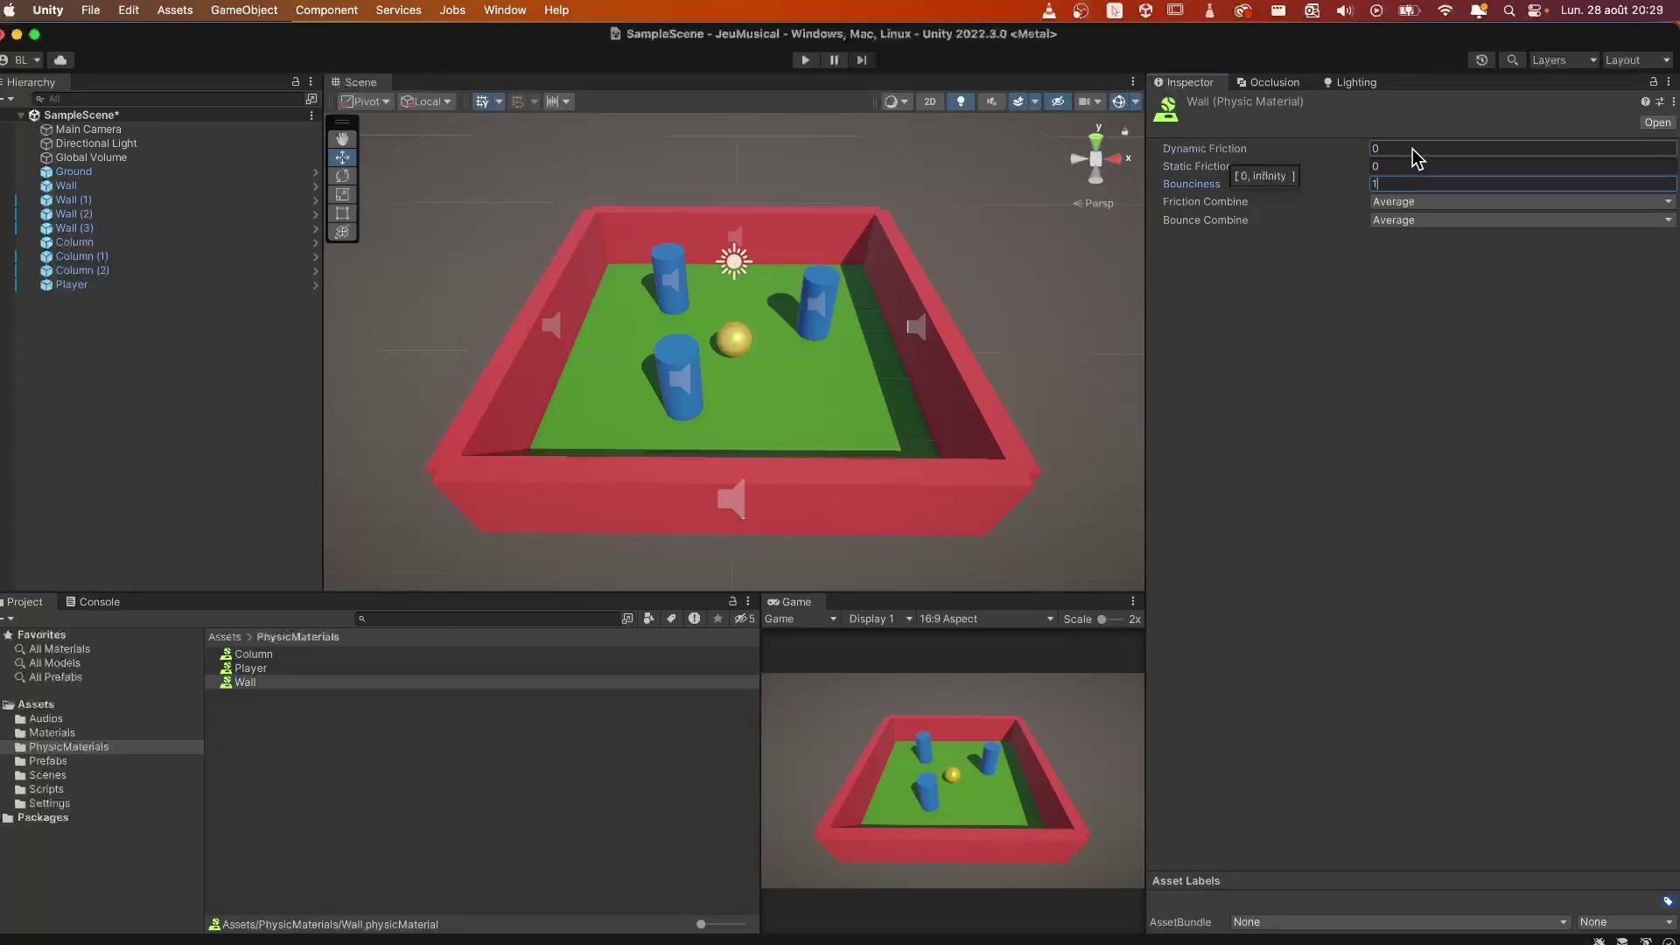
key(Tab)
click(1443, 221)
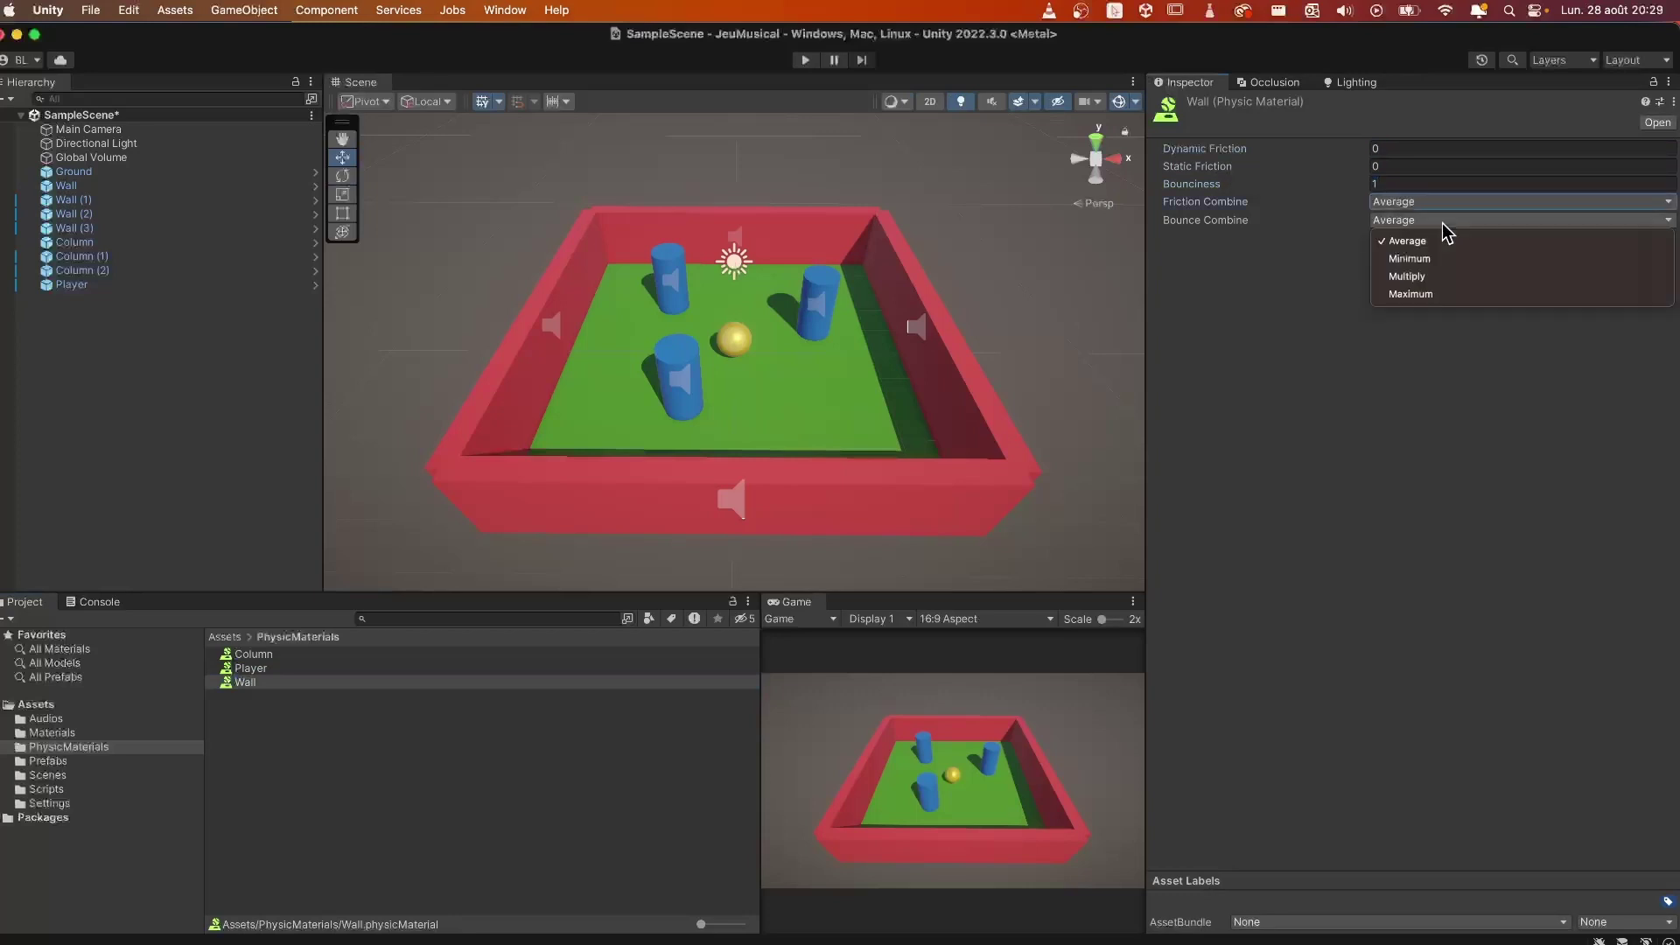
click(1447, 273)
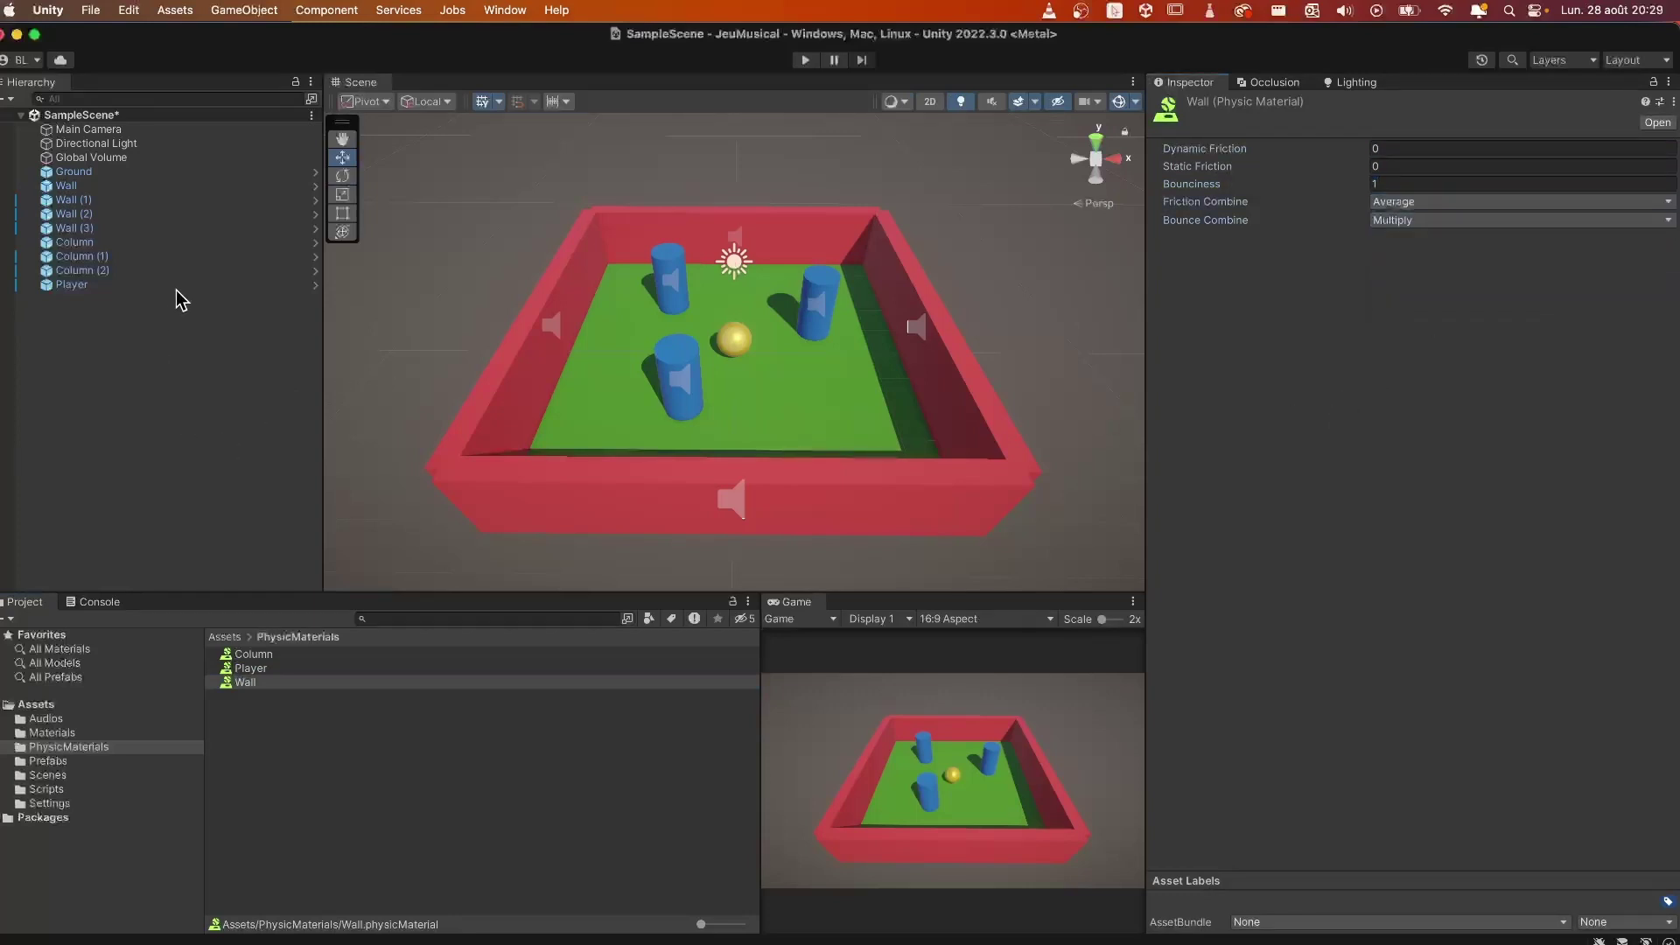
Step: In the Wall (3) prefab, put the Wall physic material in the Box Collider's Material field
click(315, 230)
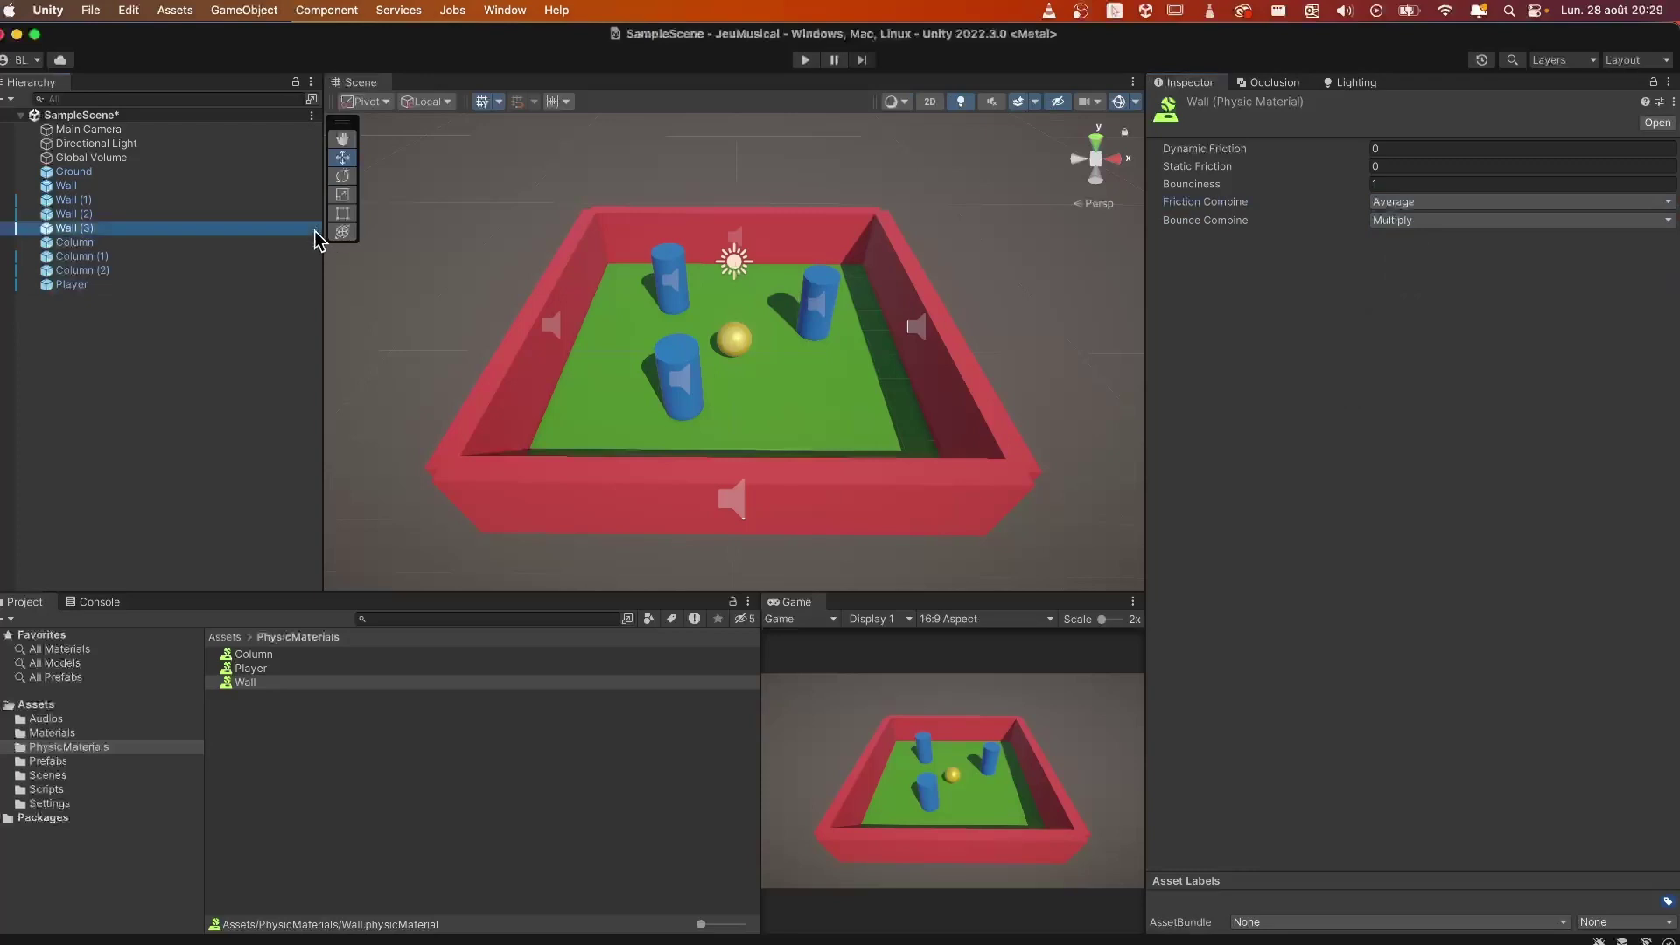
click(317, 228)
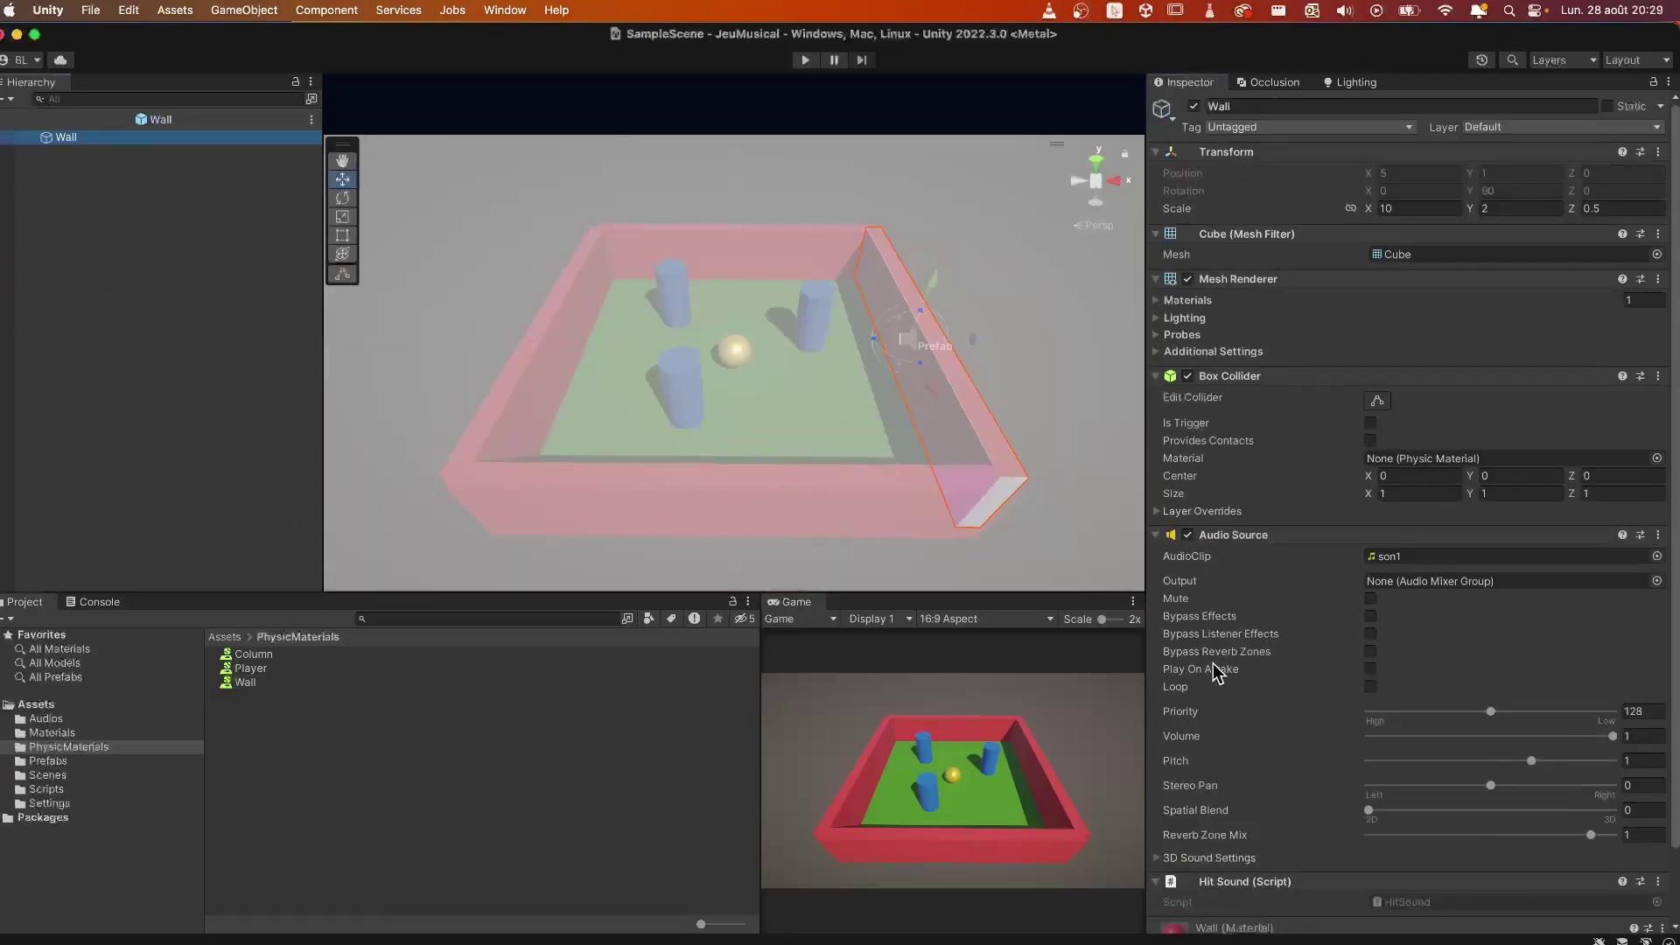
drag(230, 691, 1441, 477)
click(1656, 458)
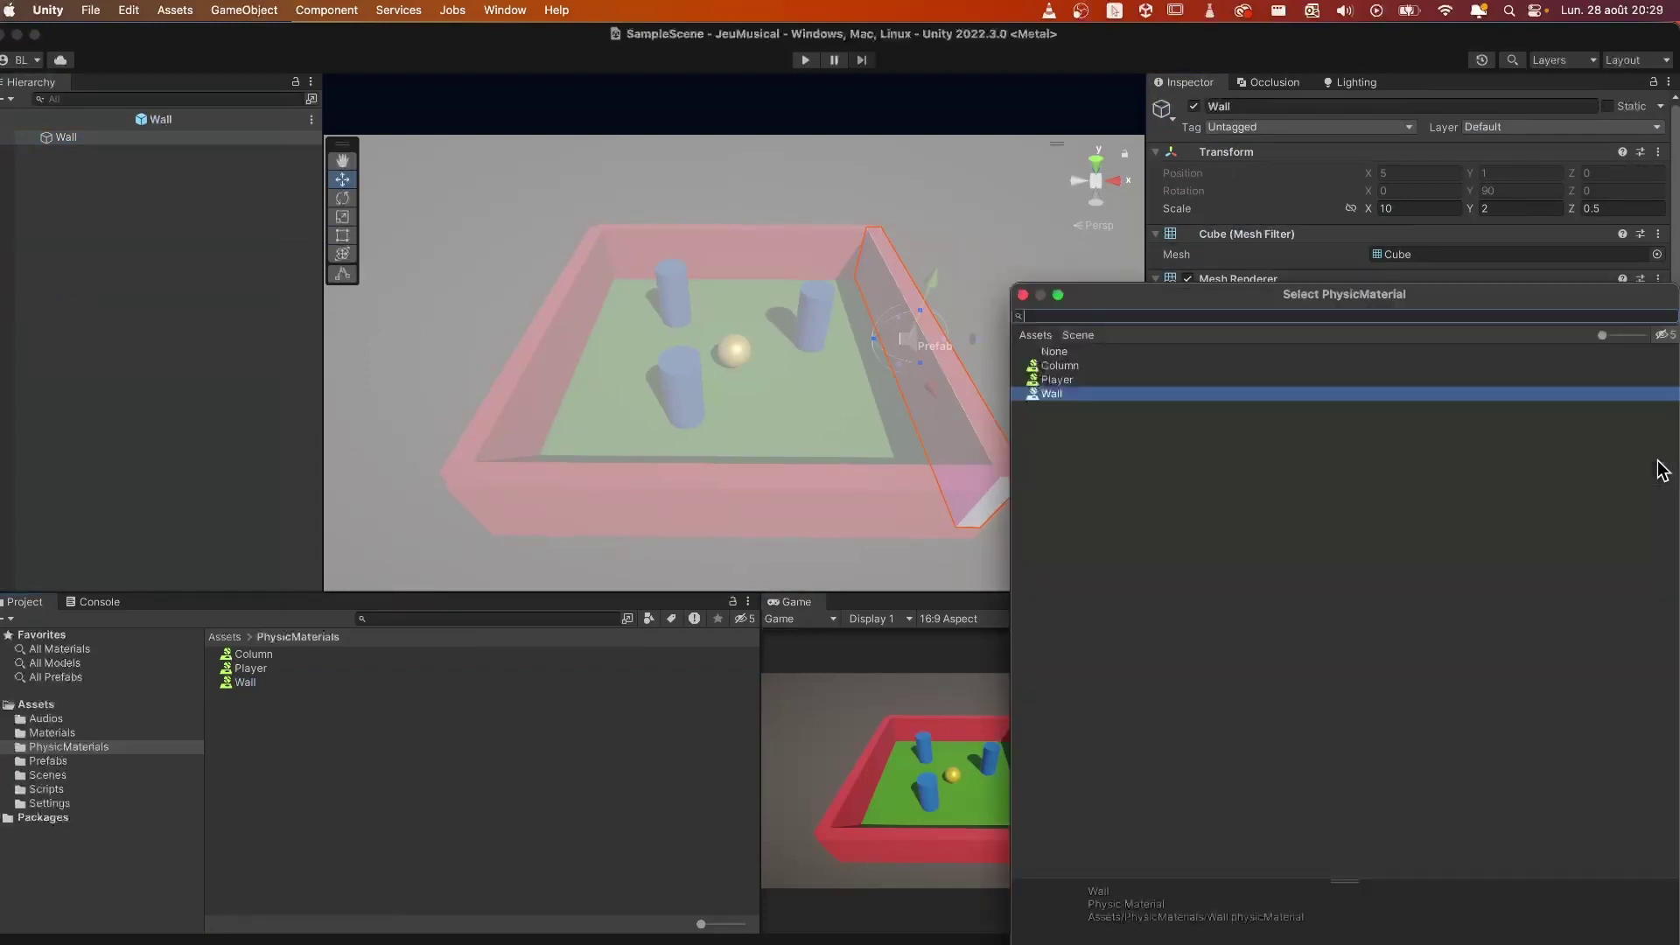
click(1020, 295)
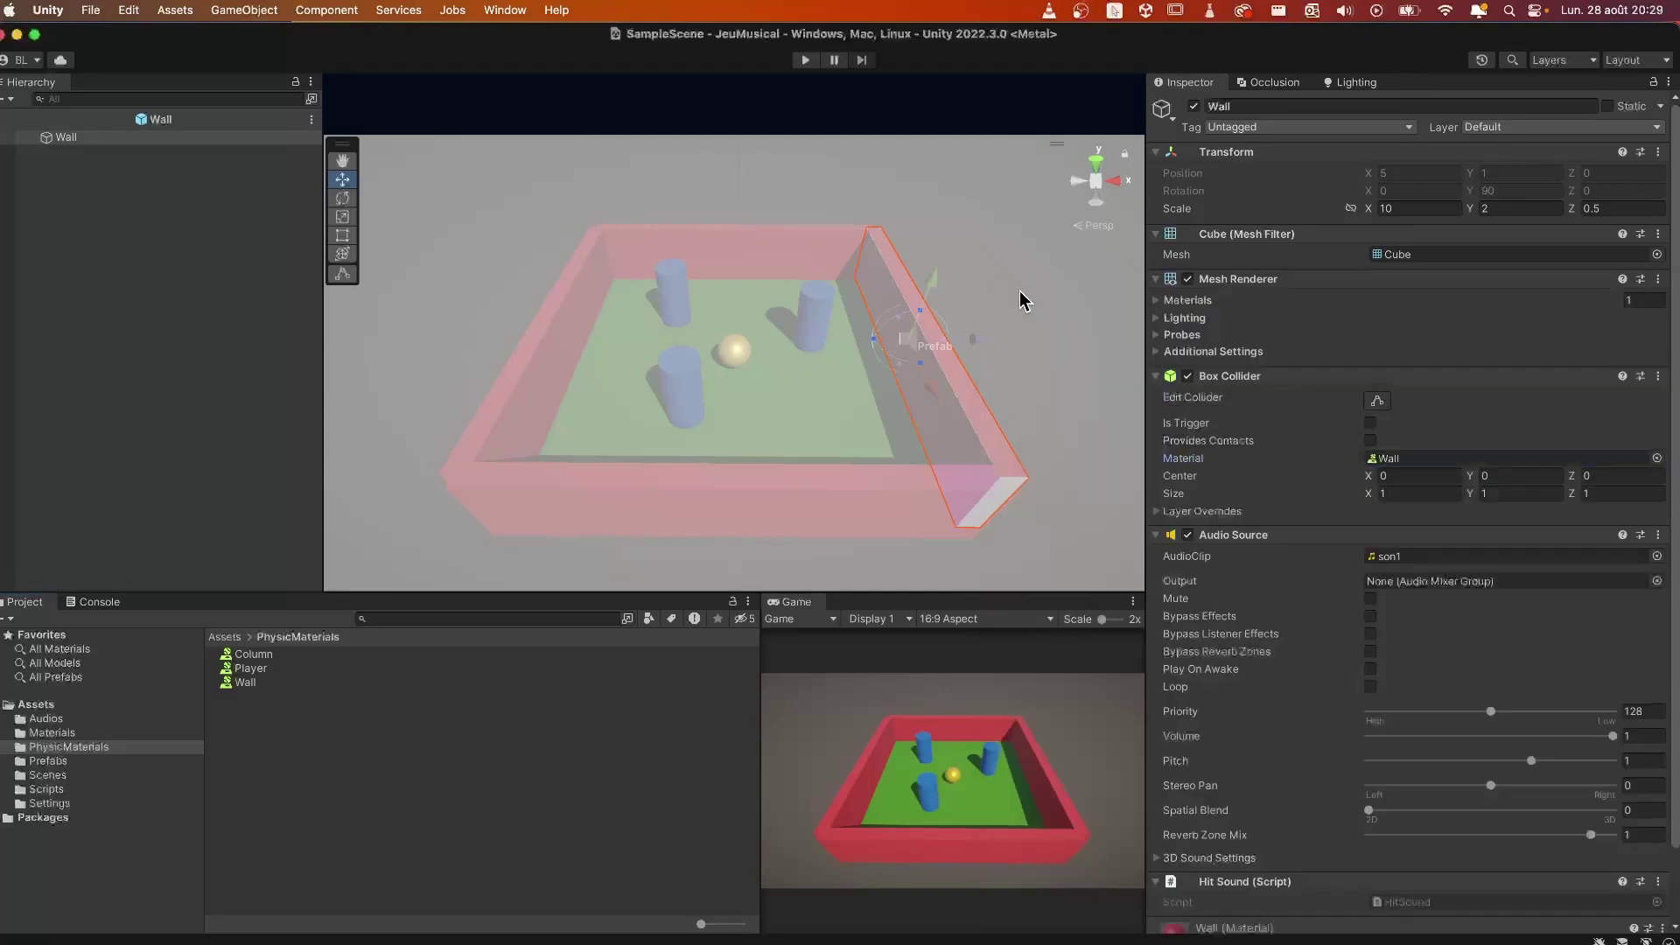
click(2, 129)
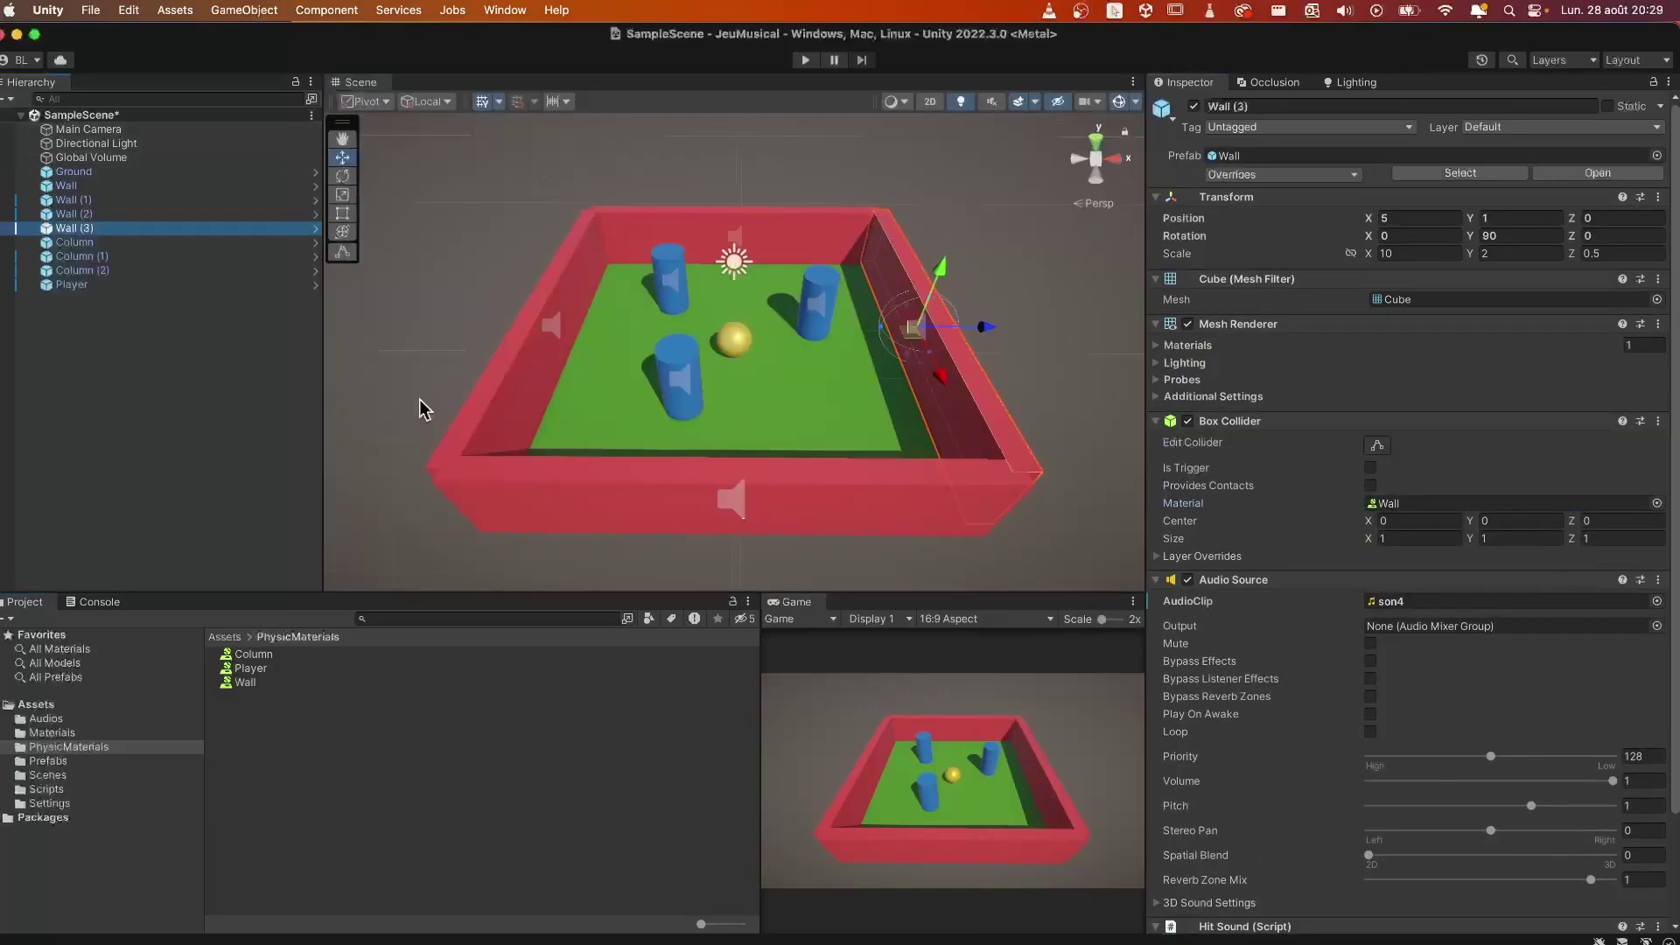
Step: Play-test the arena, rolling the ball left, right, up and down into the walls, then stop
click(804, 61)
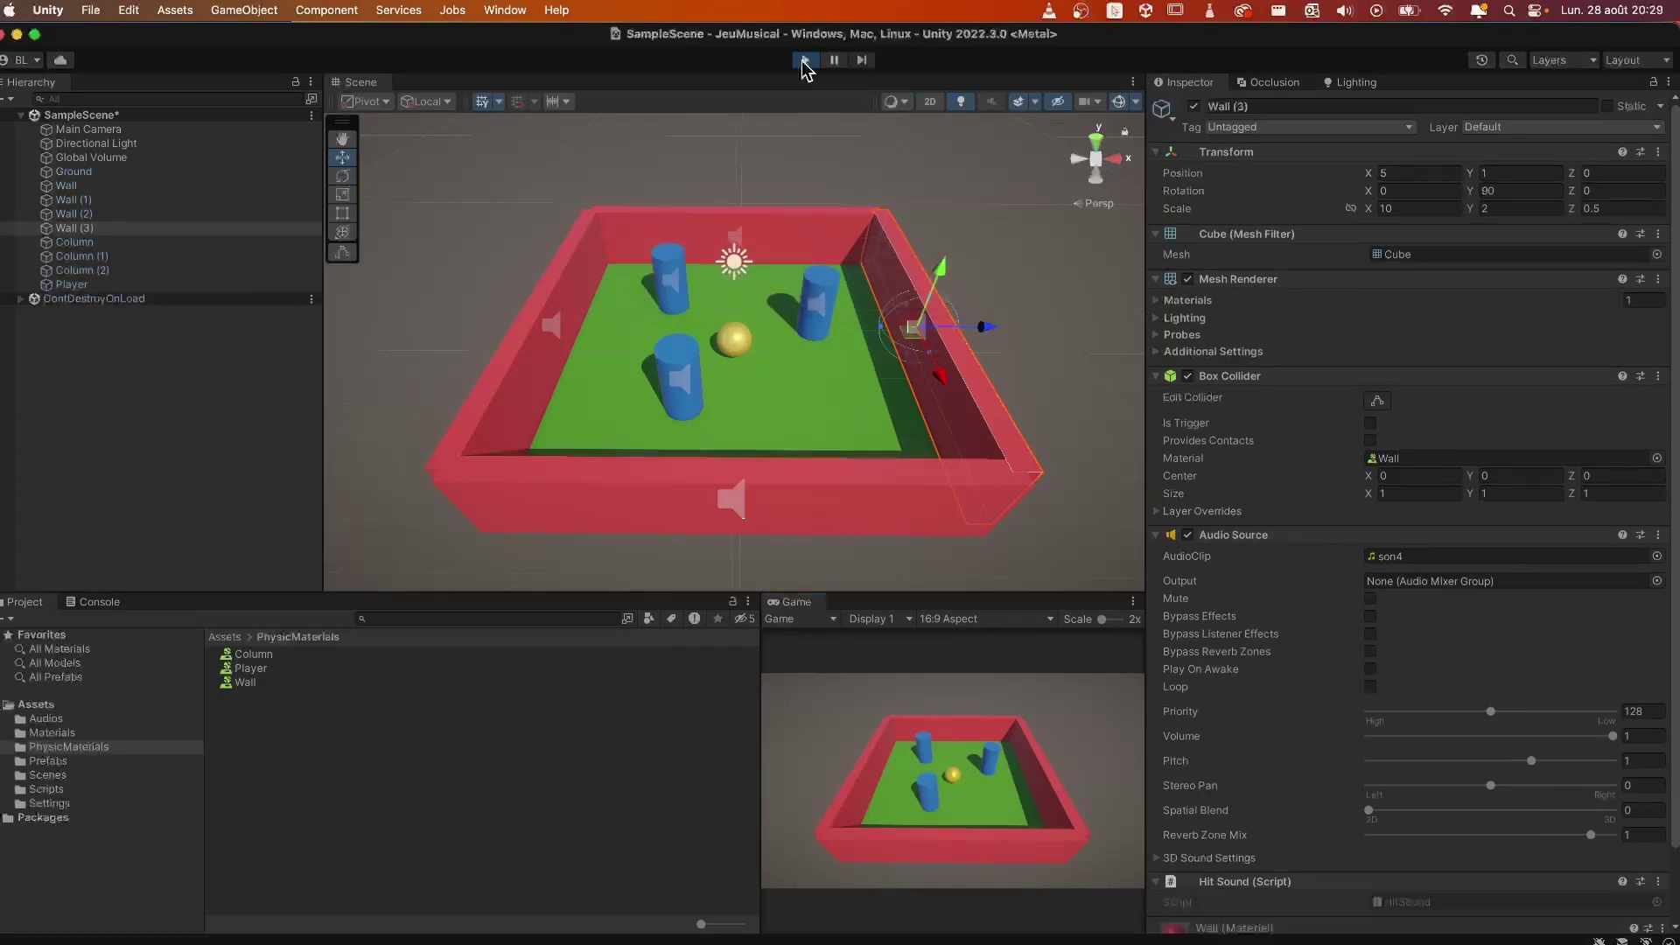
key(Left)
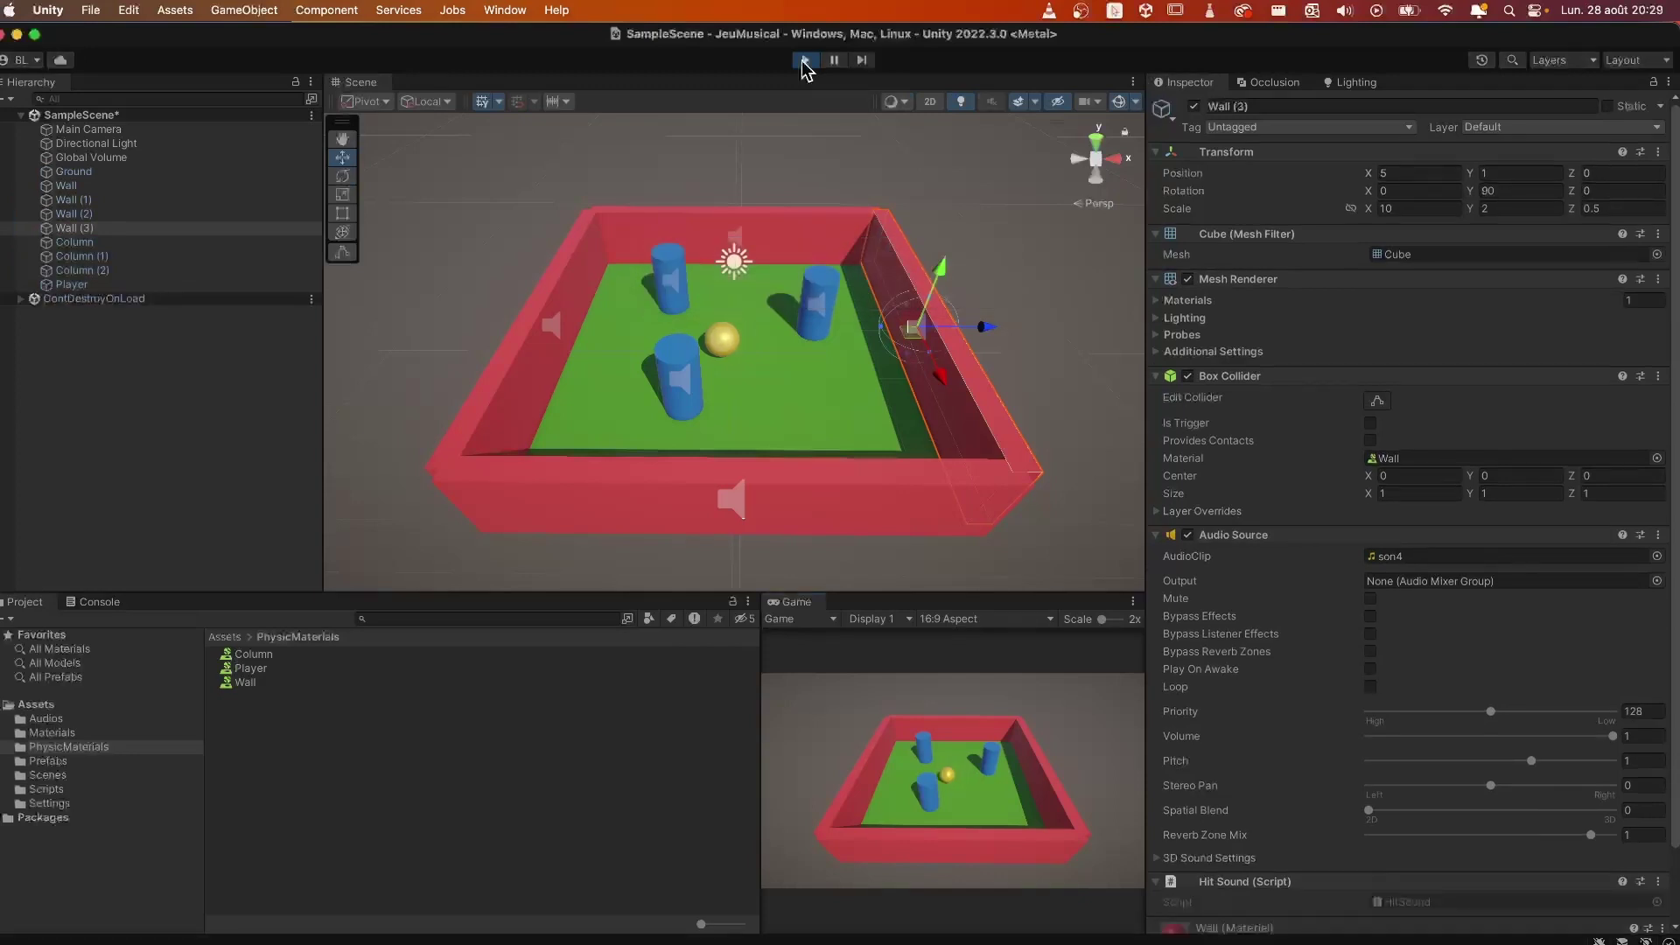
key(Right)
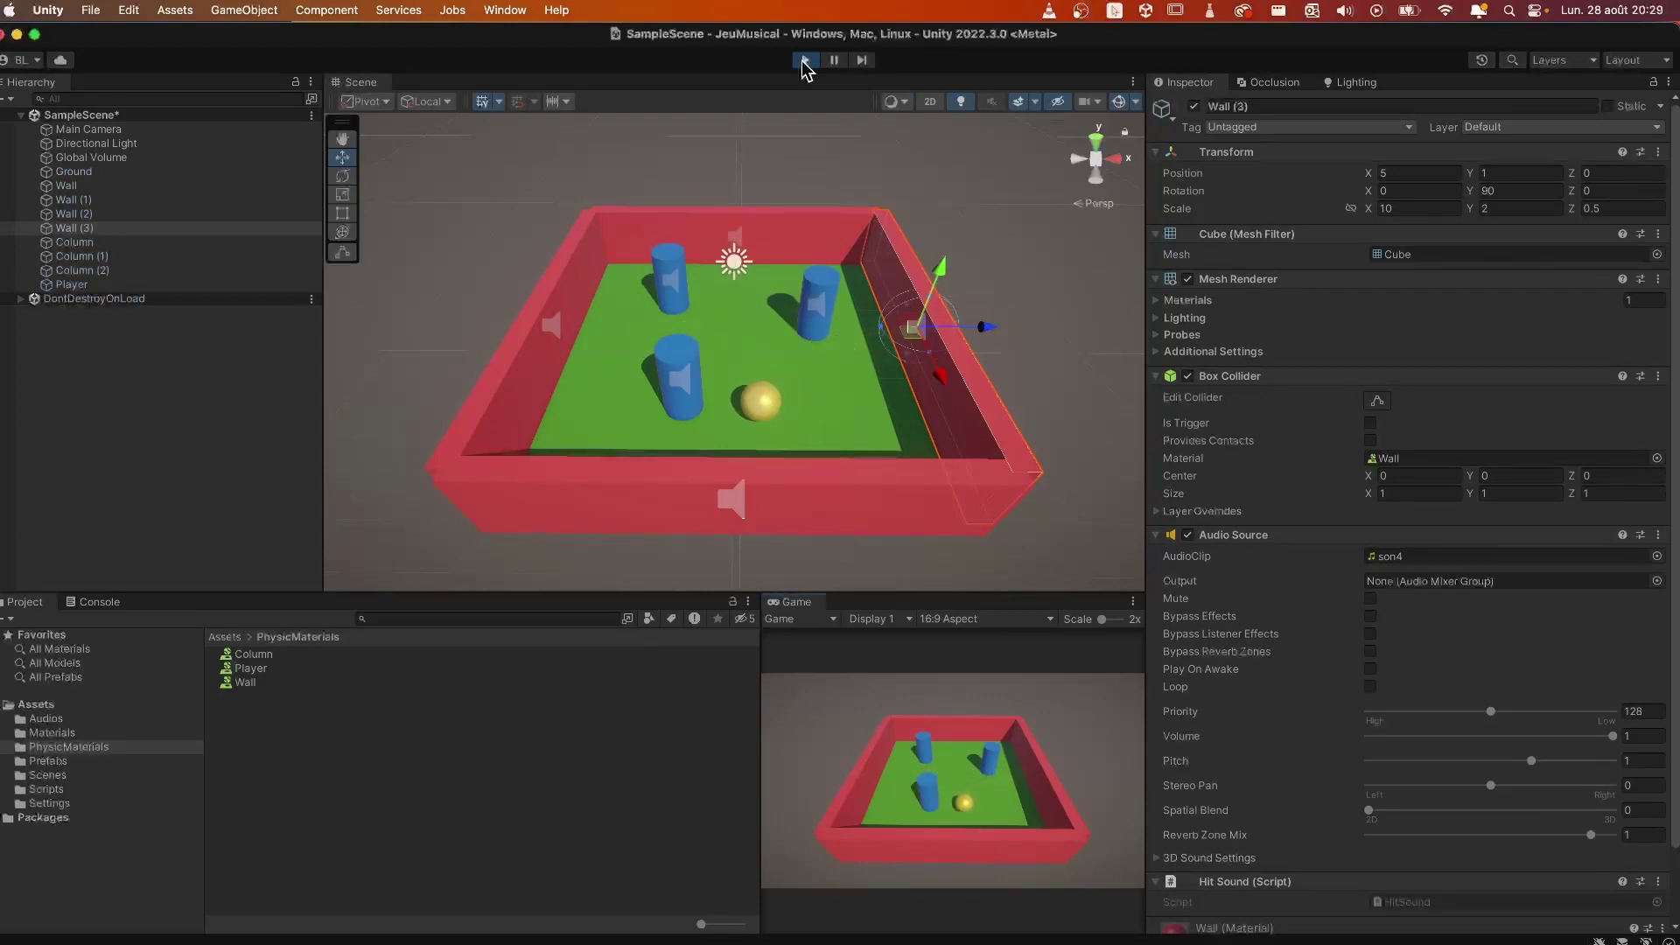
key(Right)
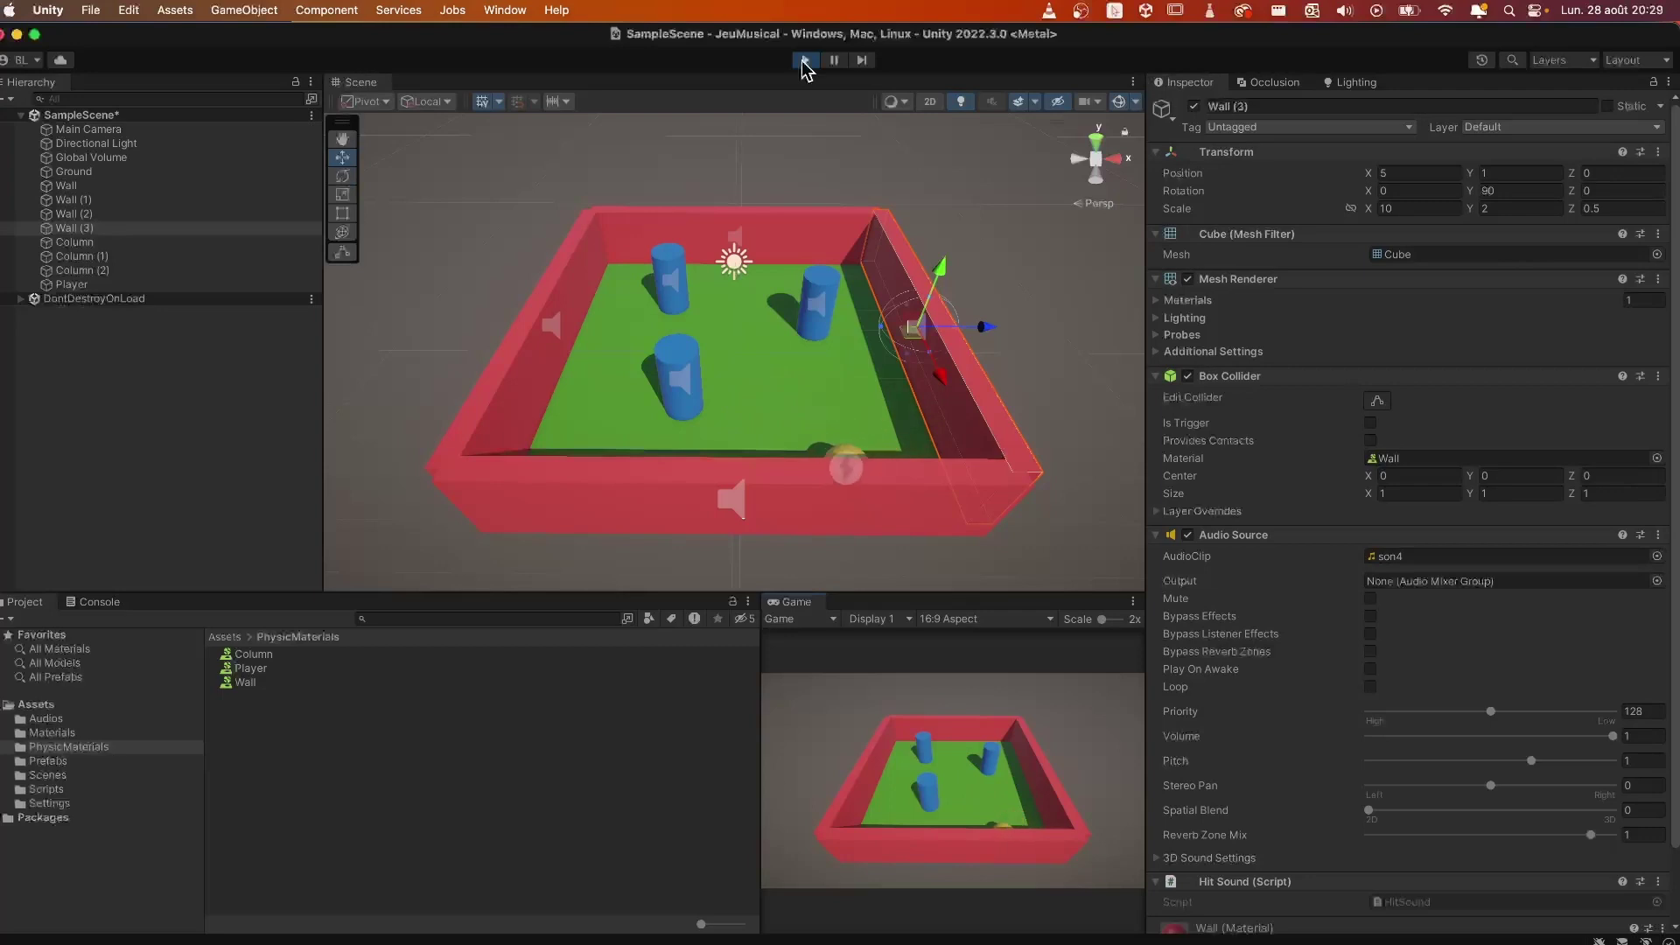
key(Up)
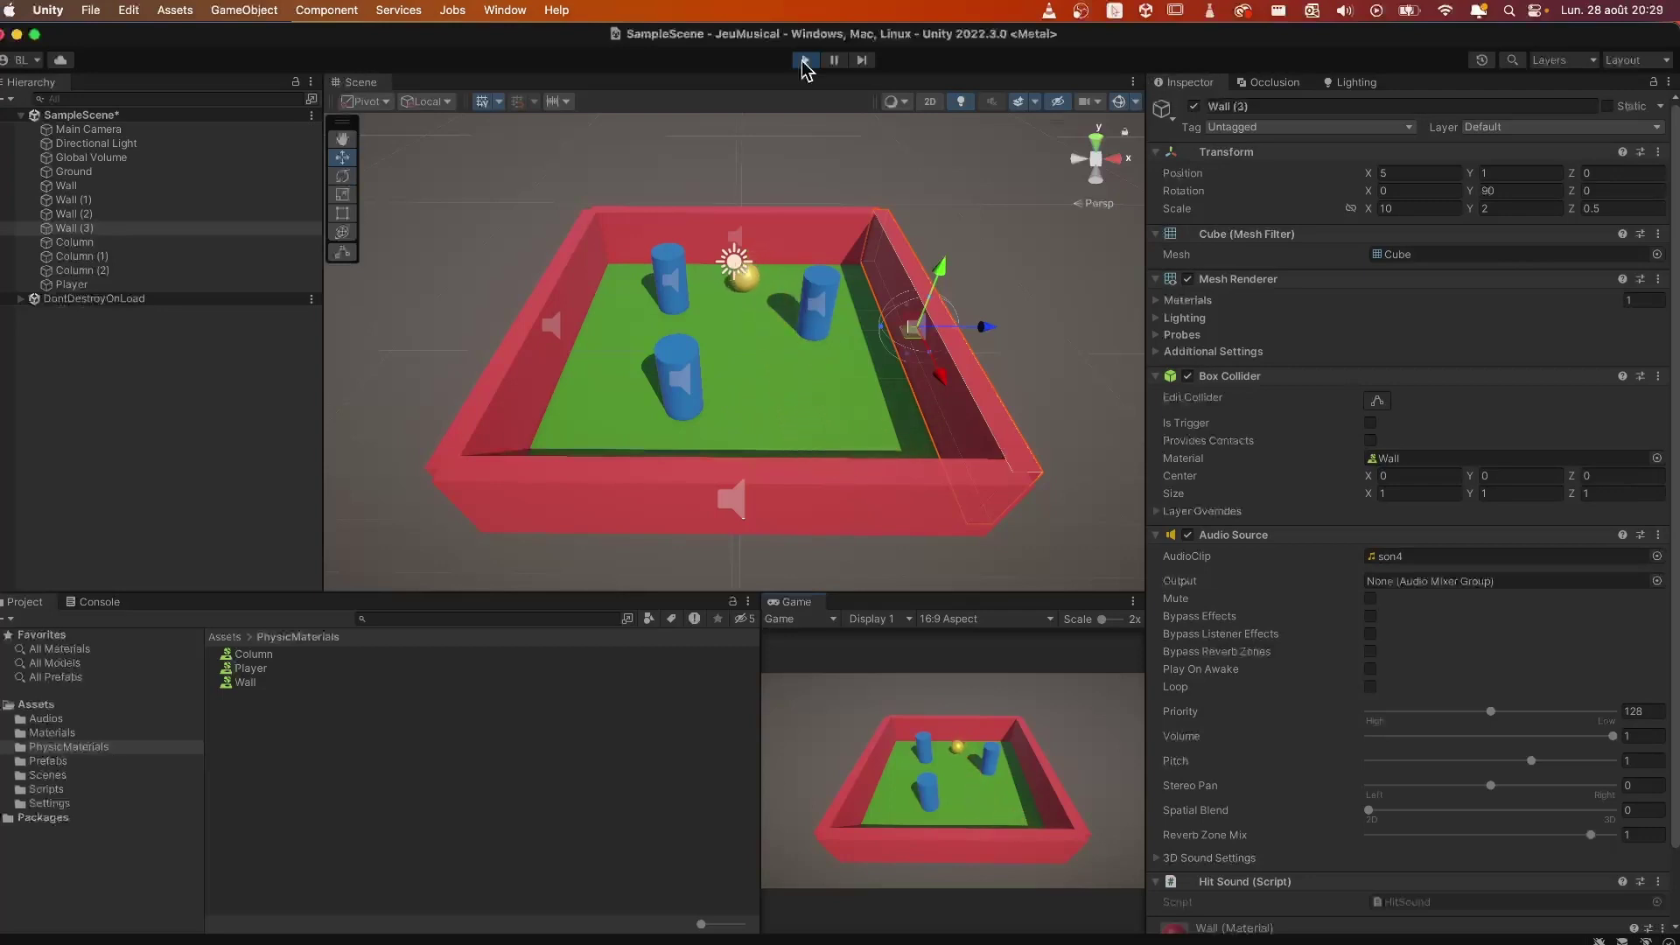
key(Down)
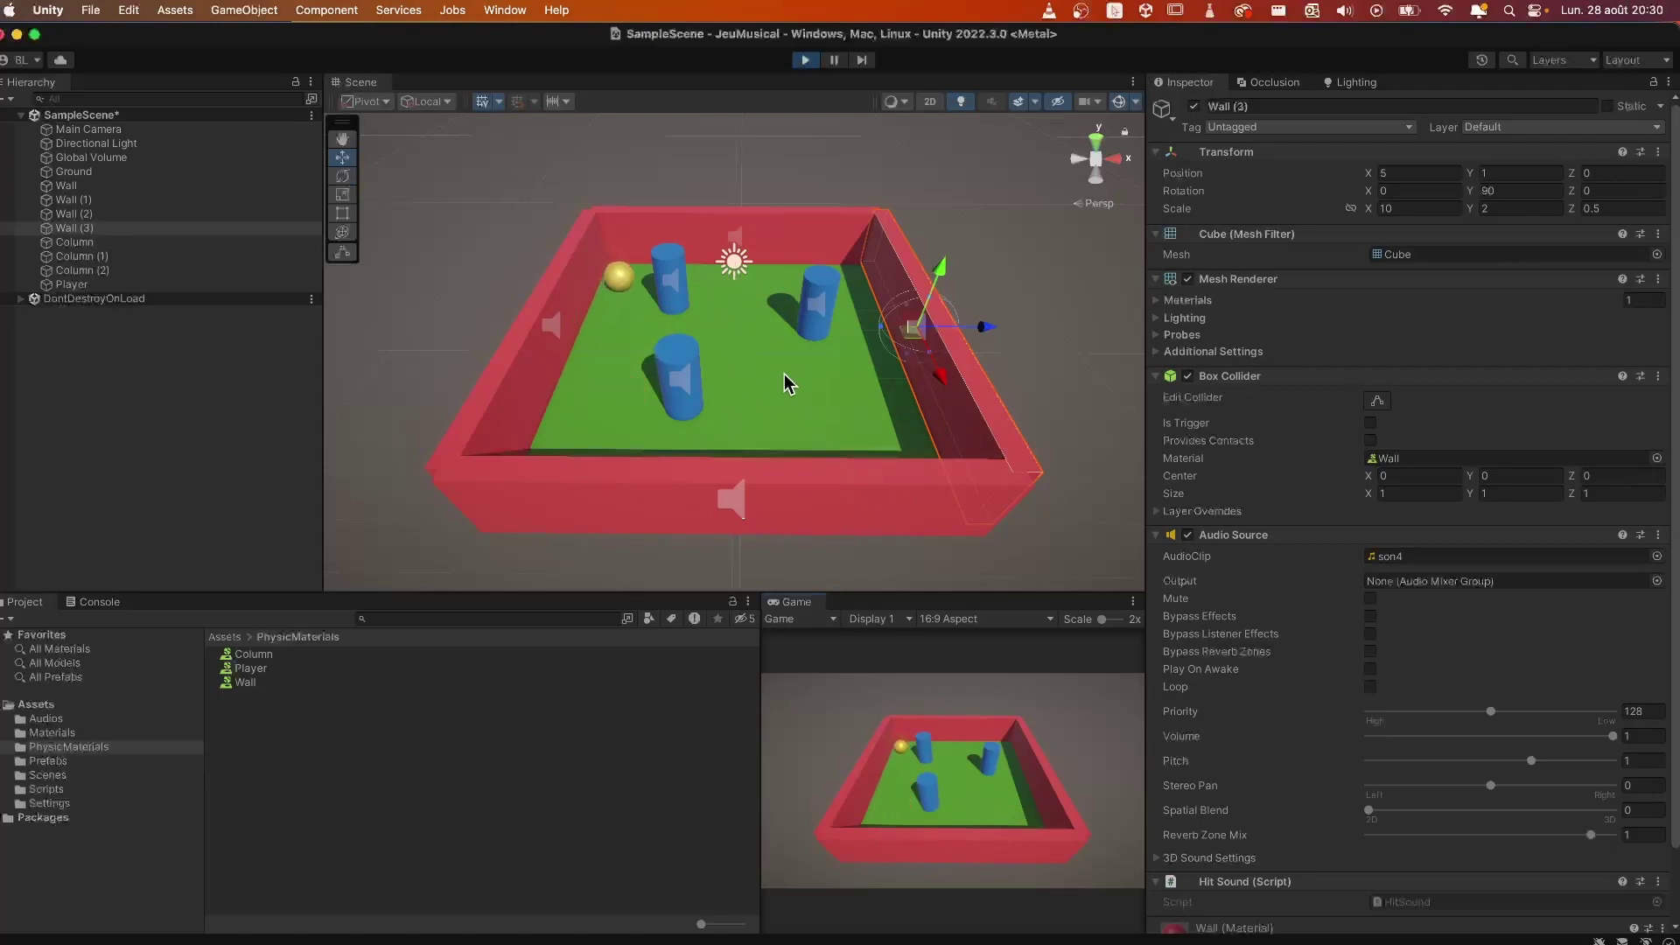
click(805, 60)
click(157, 284)
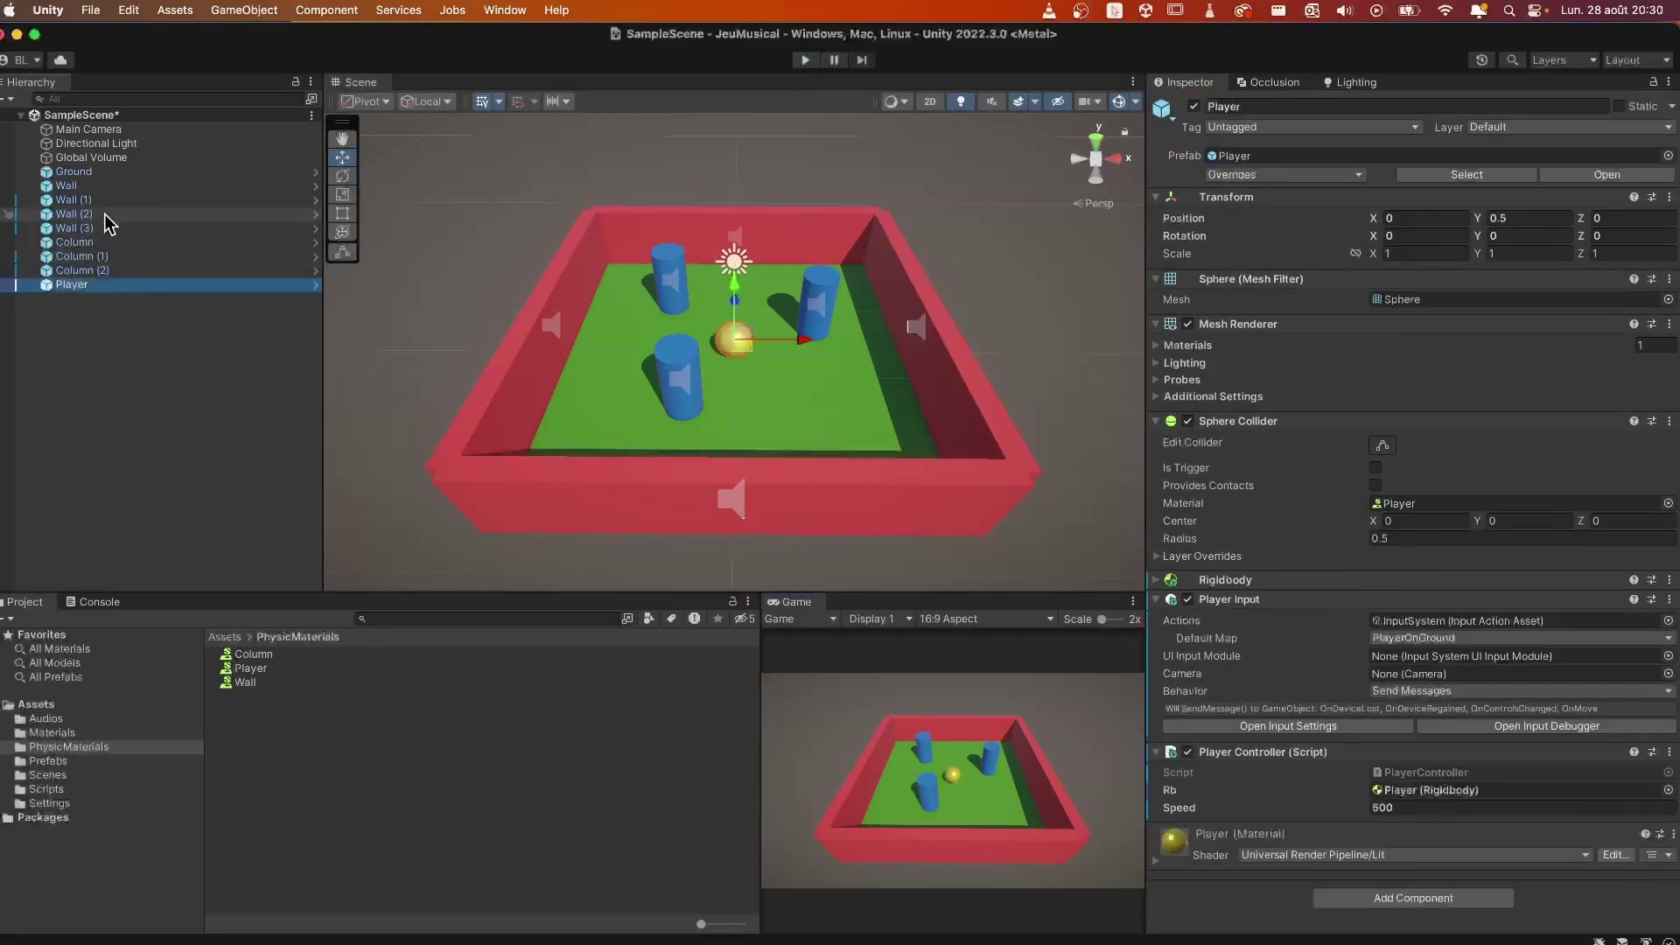
Step: Change the Player physic material's Bounciness from 0.6 to 1 and run the game to test it
click(103, 226)
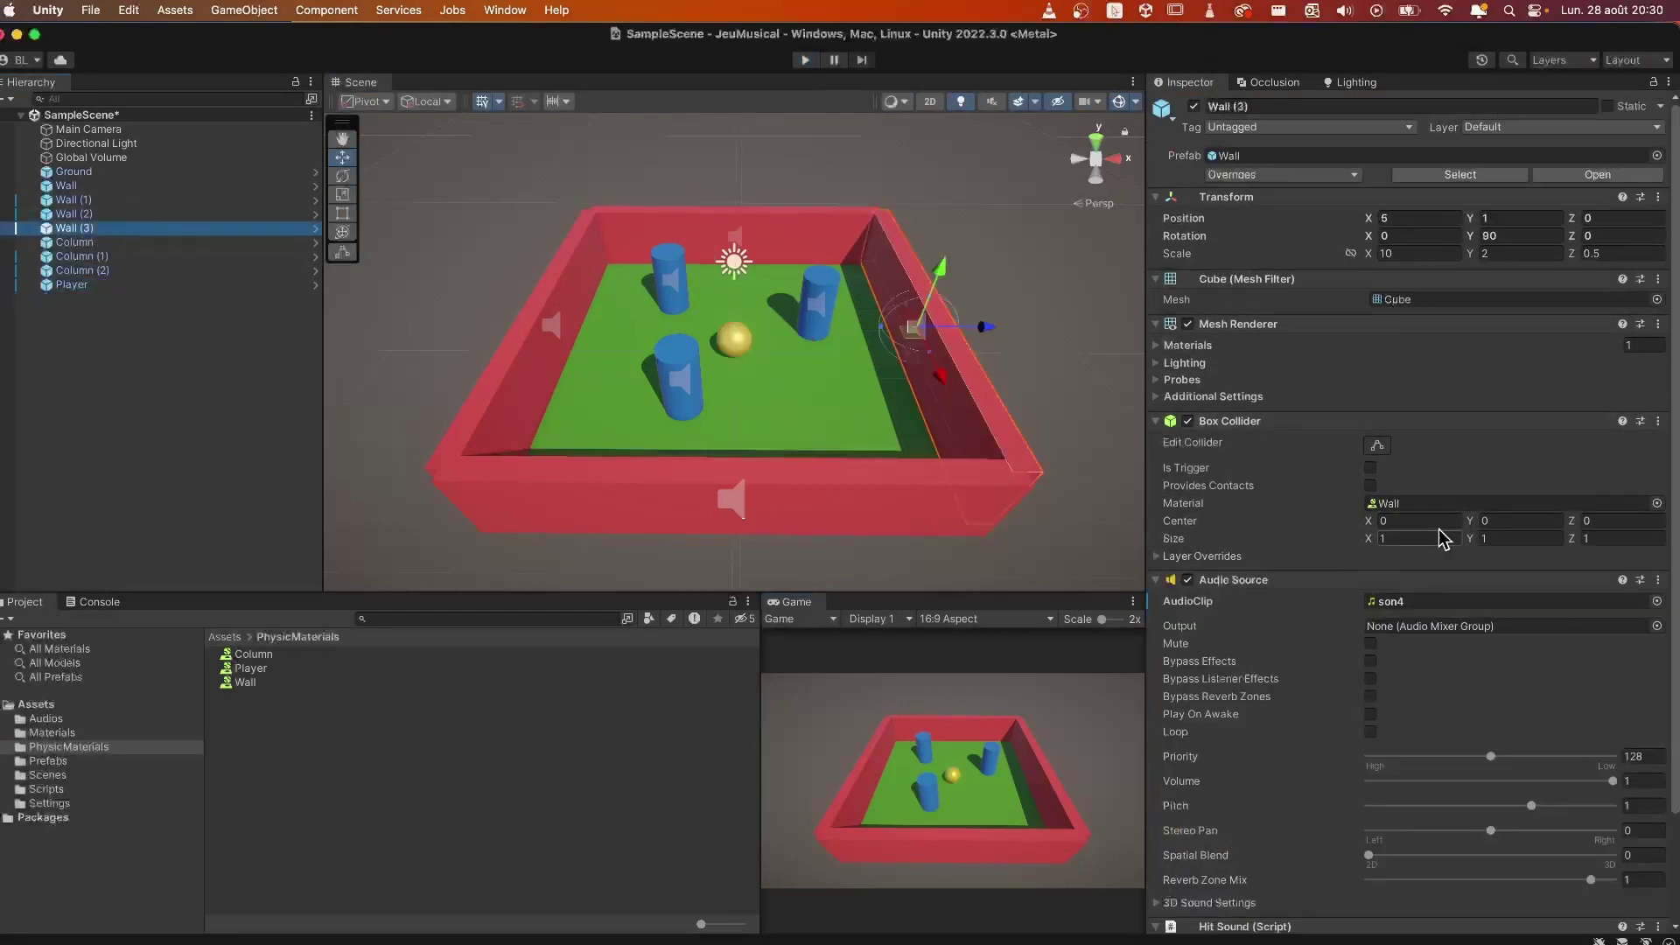
click(241, 682)
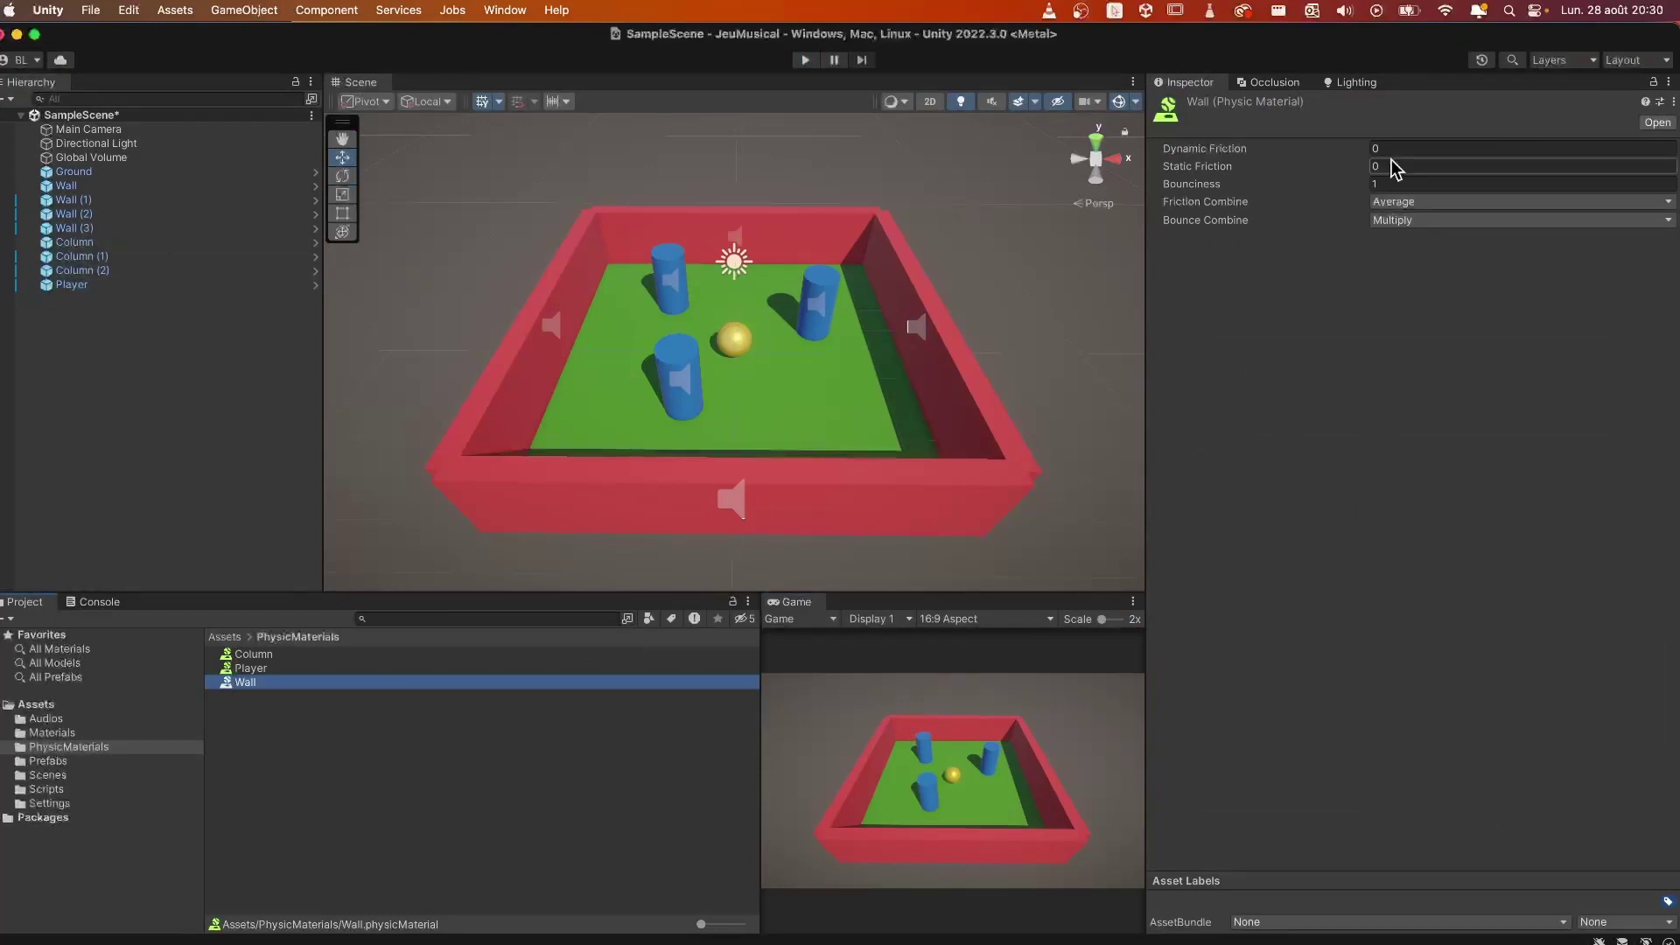
click(264, 667)
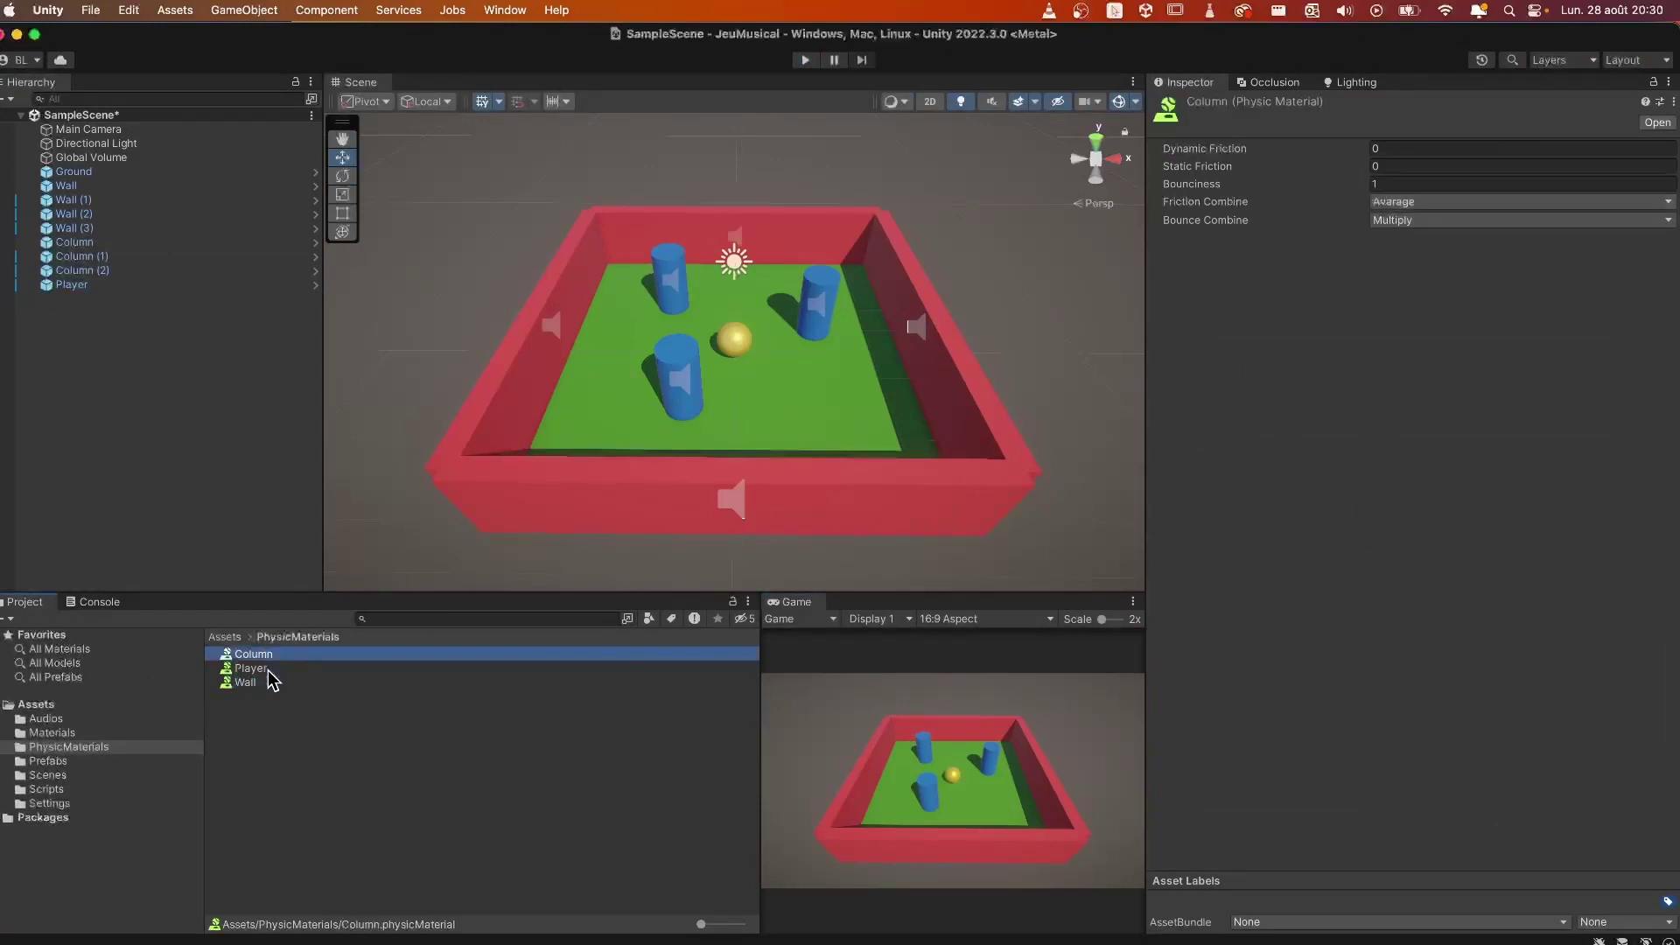
click(1404, 185)
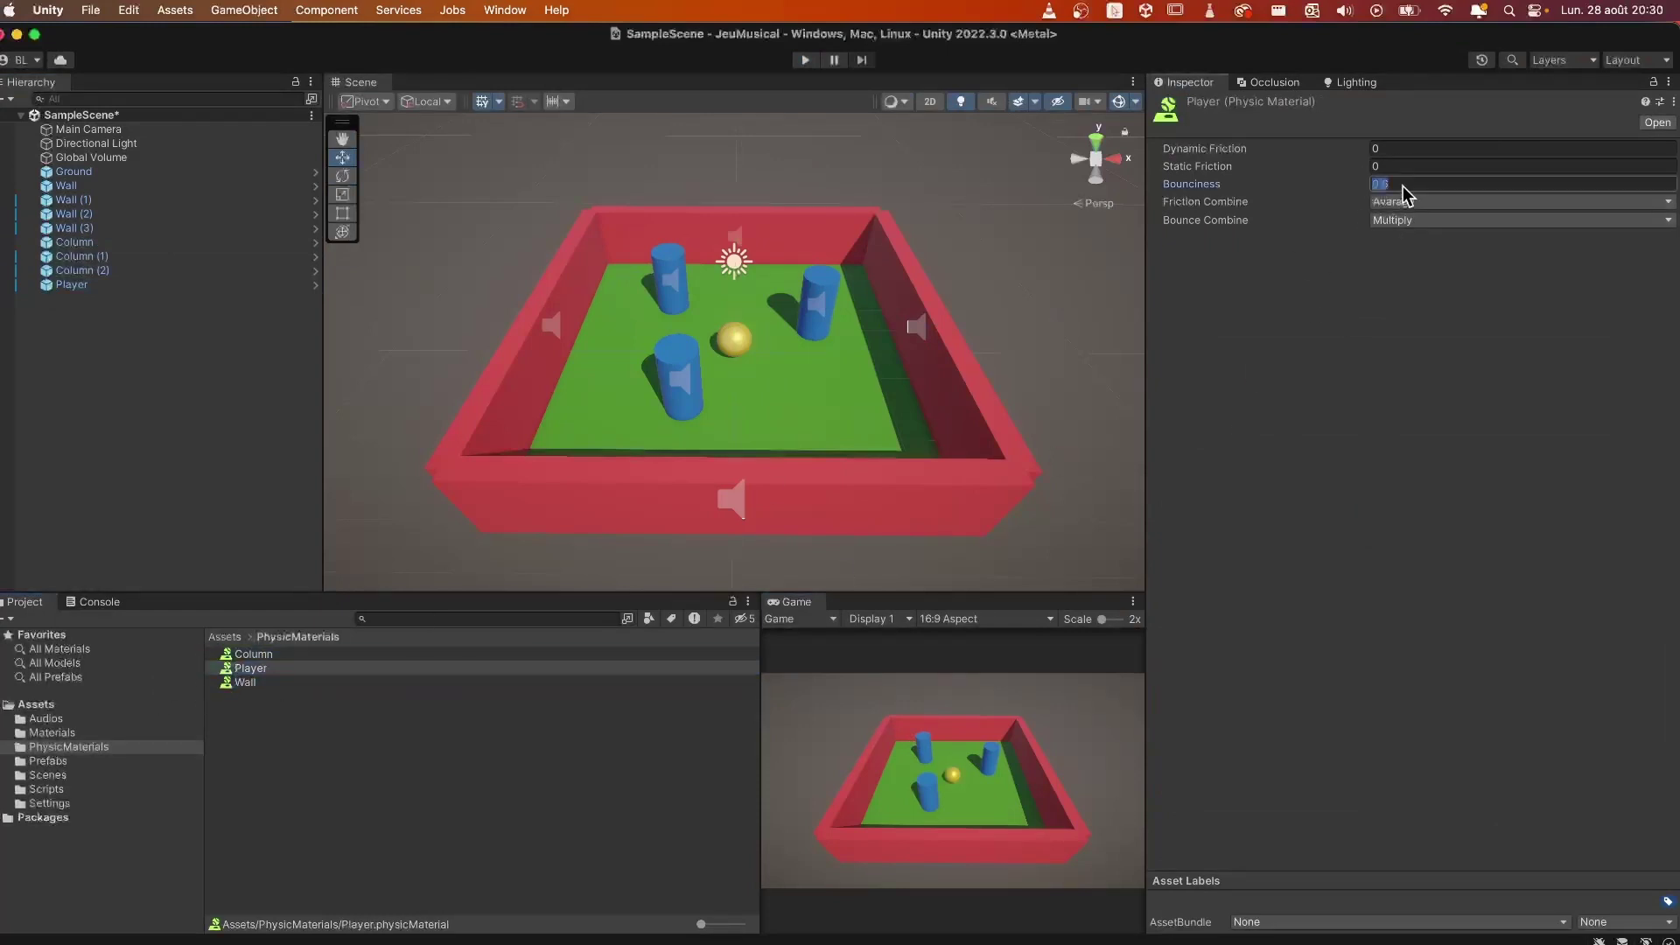
text(1)
click(804, 61)
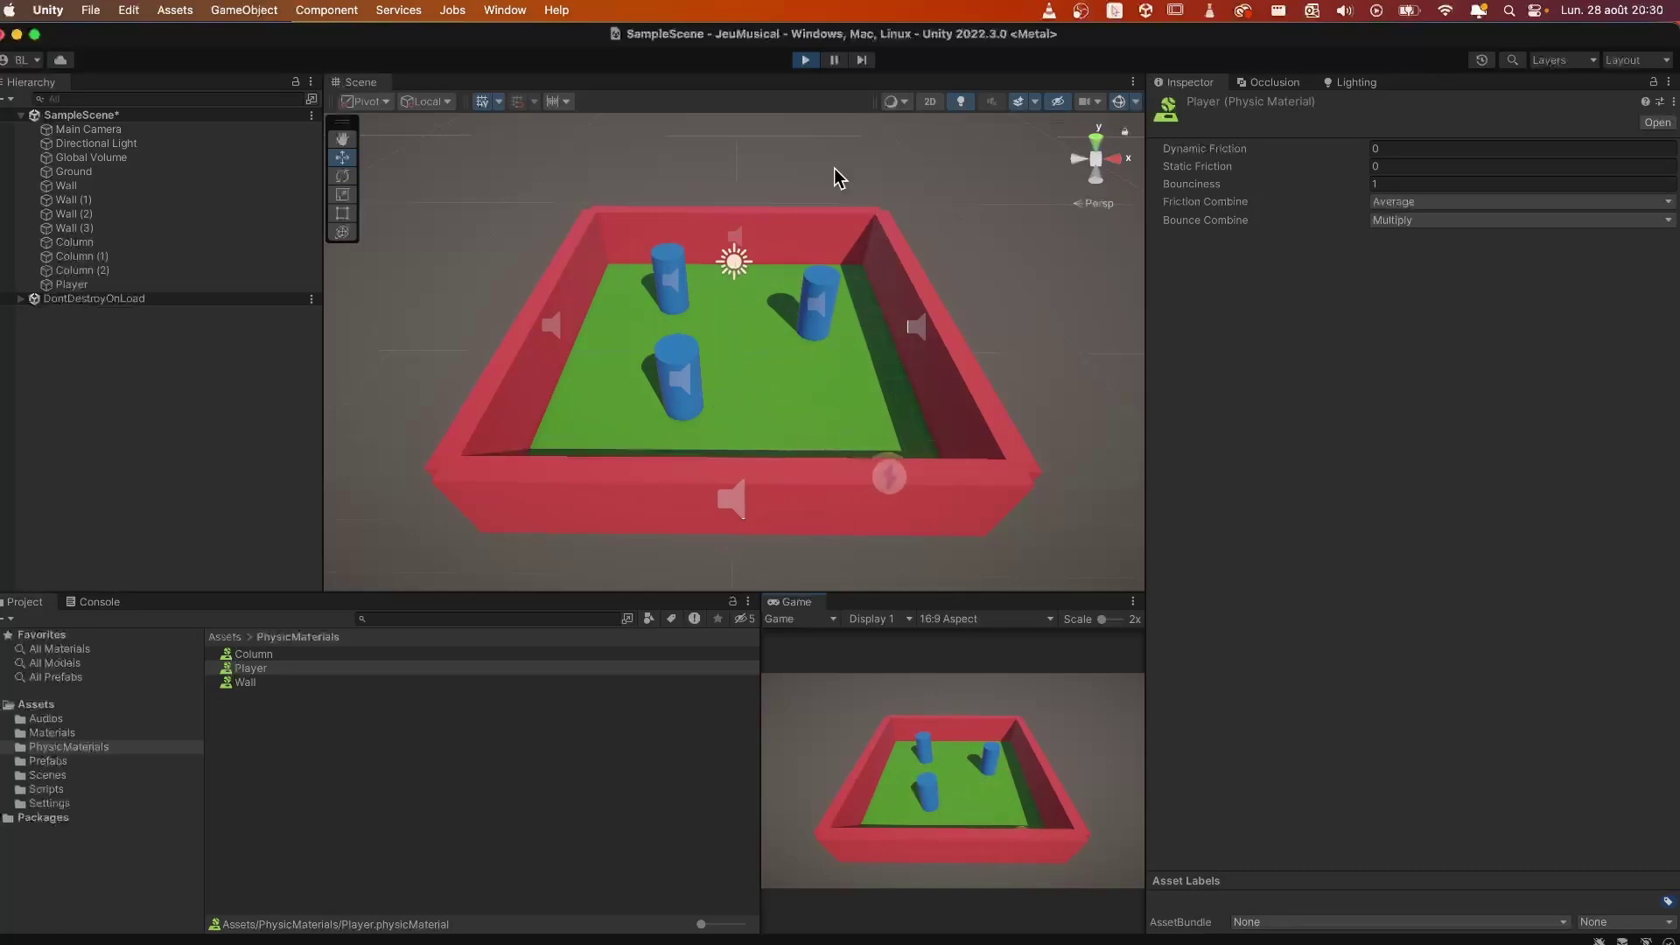
Step: Exit Play mode and bring up the Create menu in the PhysicMaterials folder
click(805, 59)
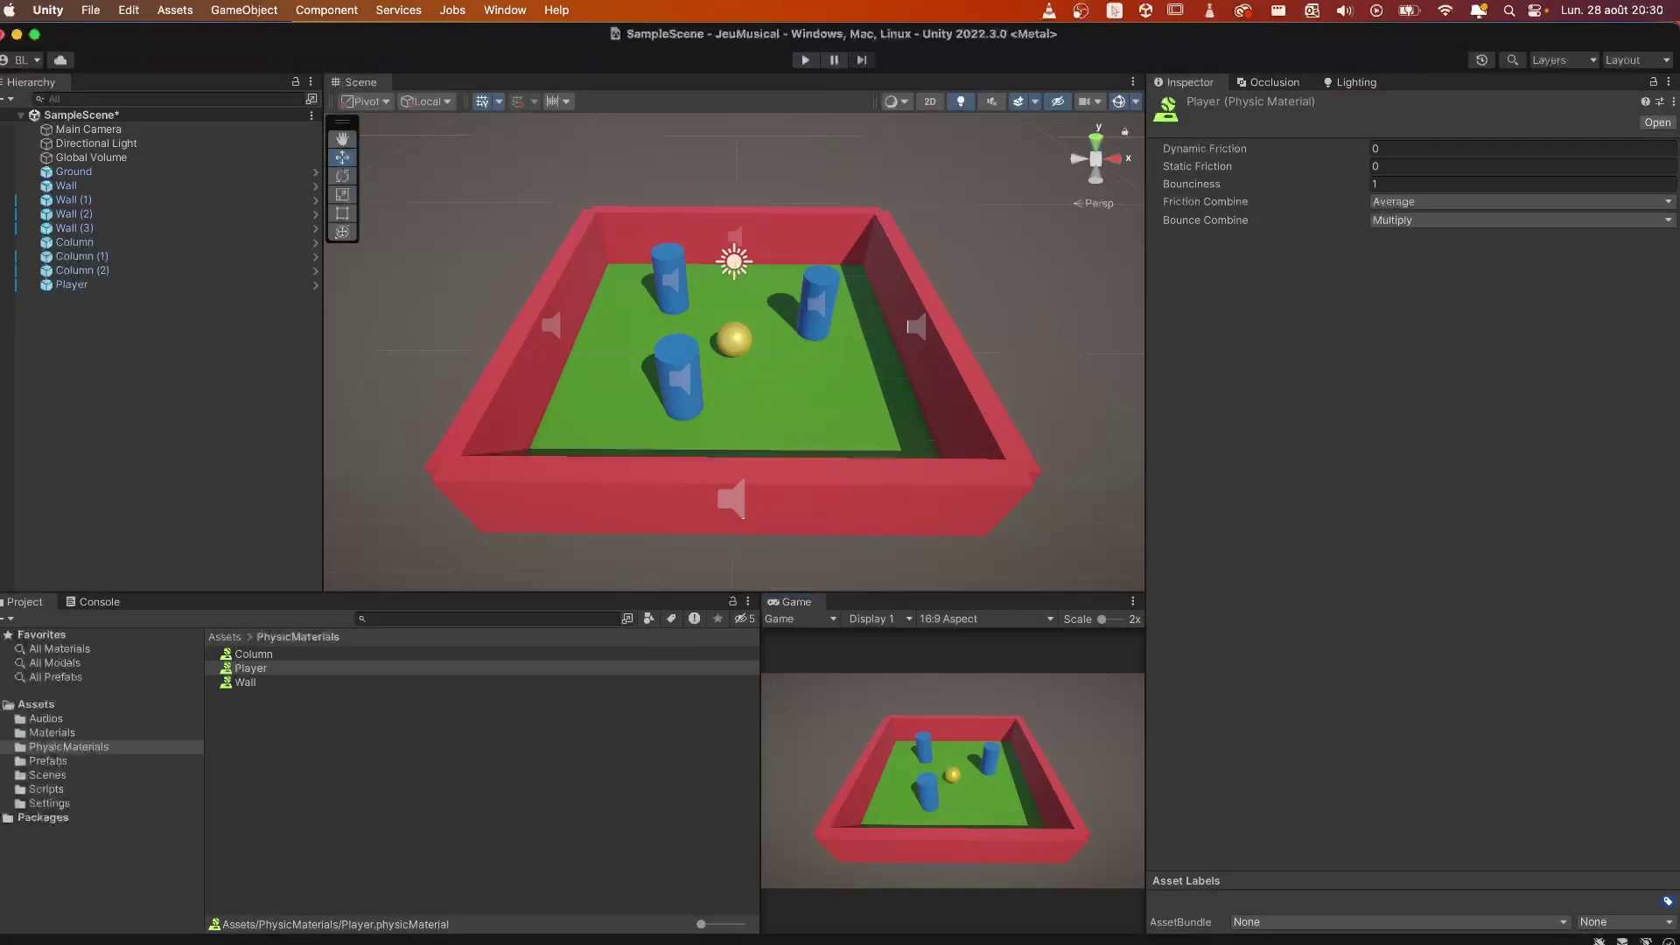
right_click(367, 743)
mouse_move(452, 444)
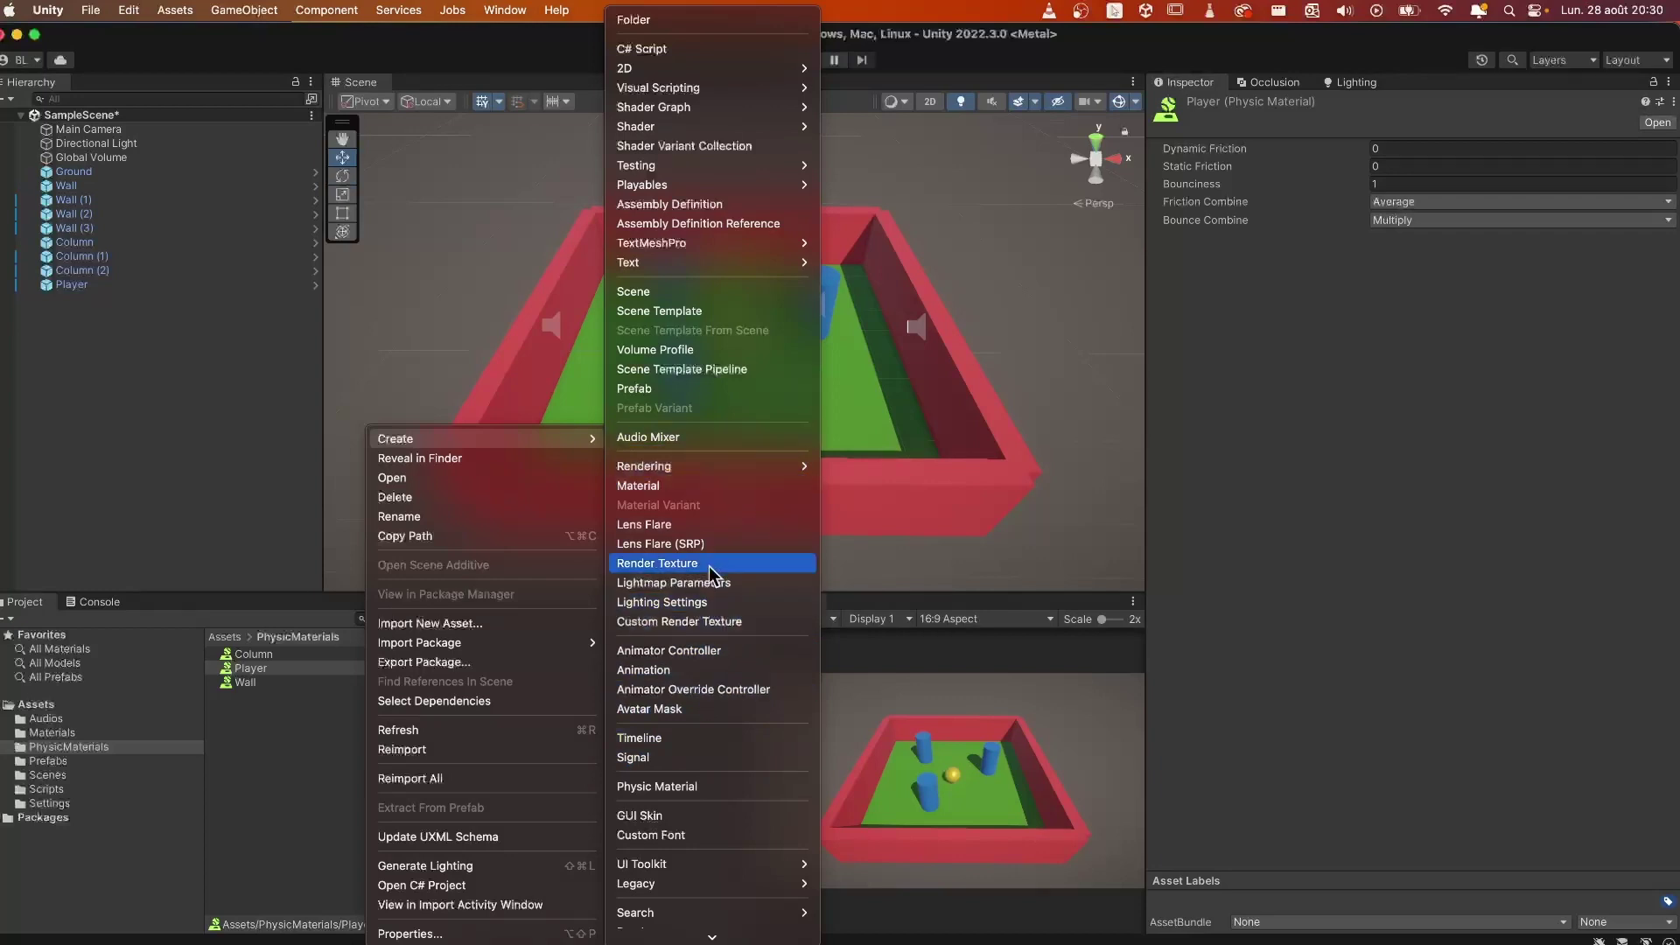
Step: Add a physic material named Ground with dynamic and static friction set to 0
click(696, 788)
text(Grou)
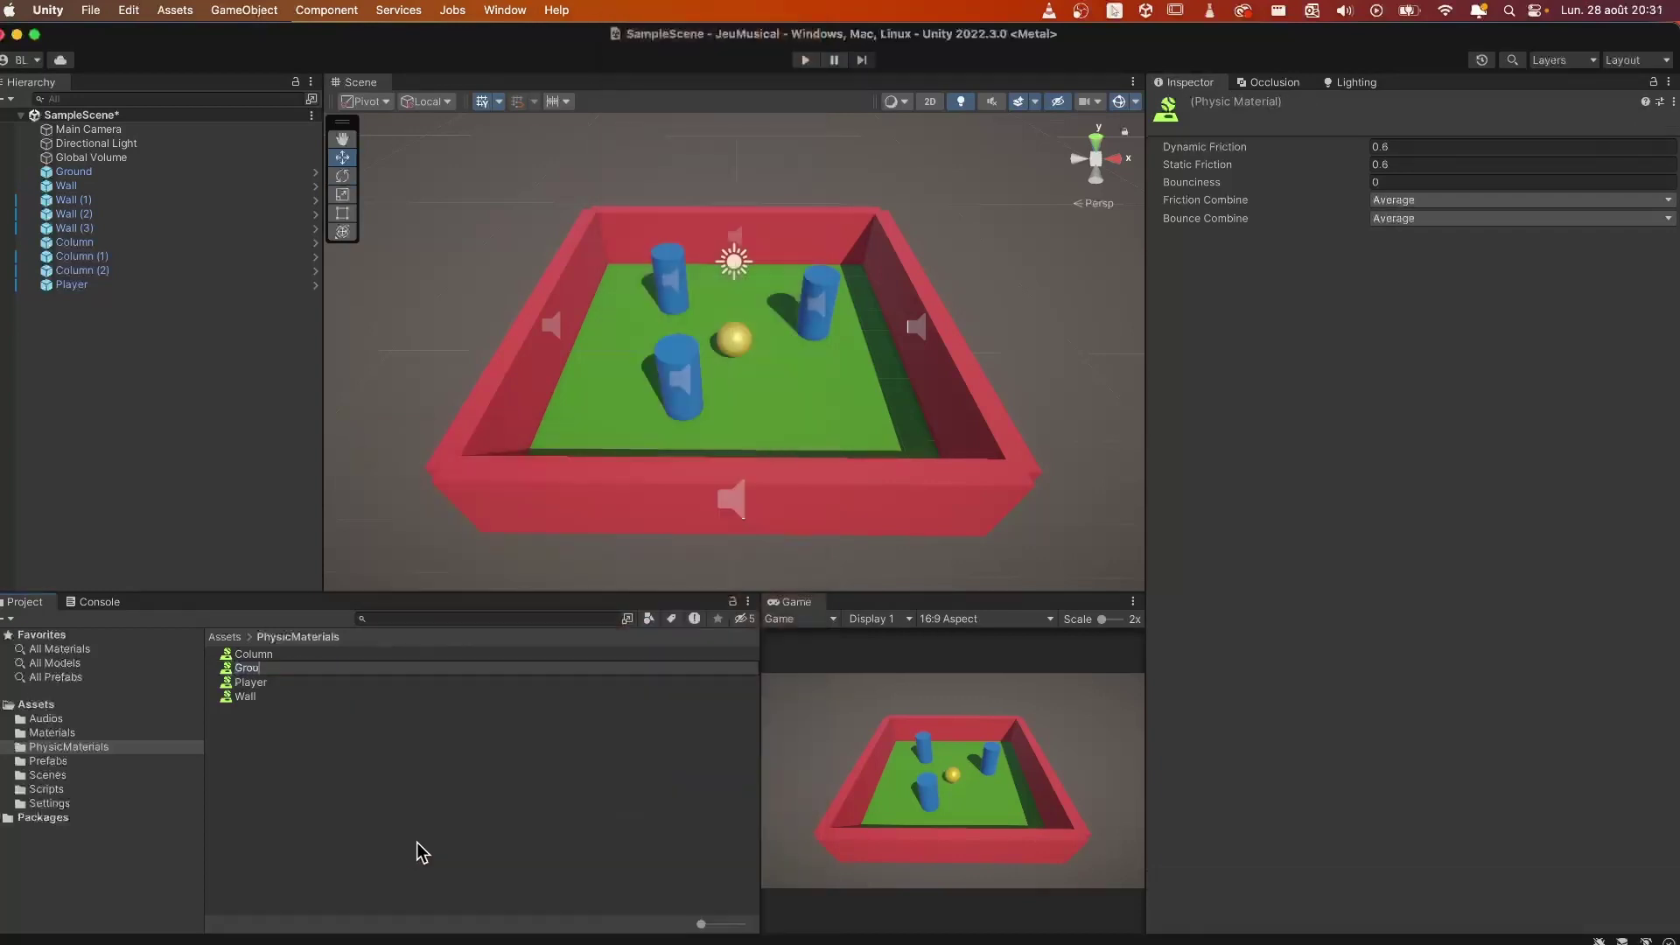
text(nd)
key(Return)
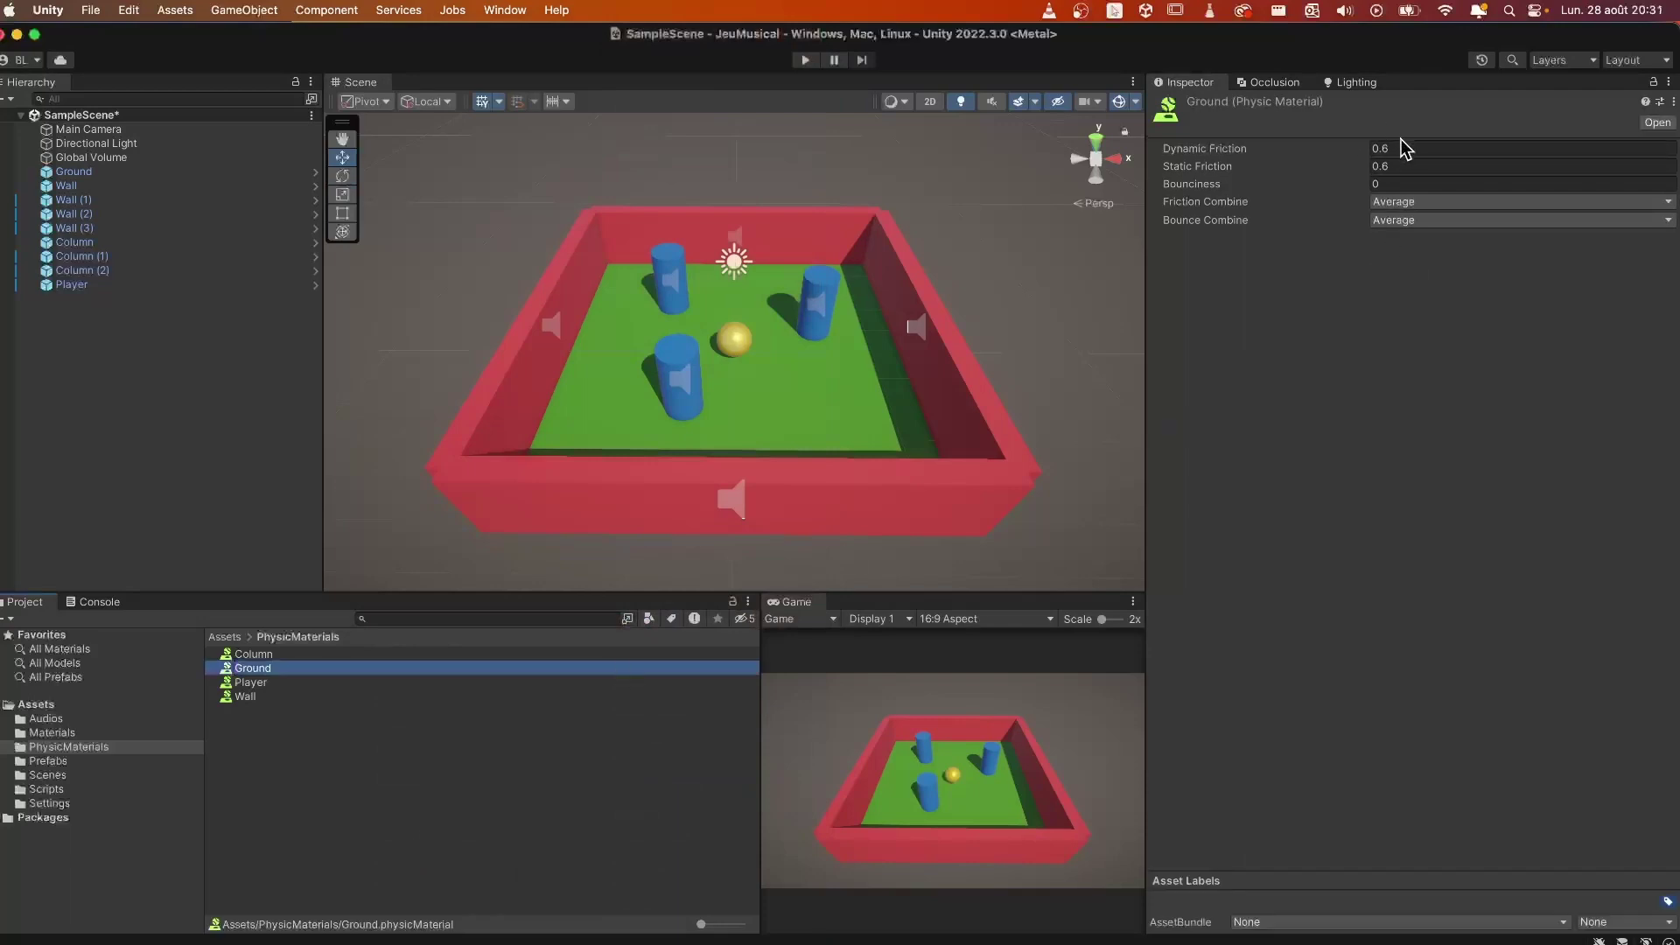
click(1395, 150)
text(0)
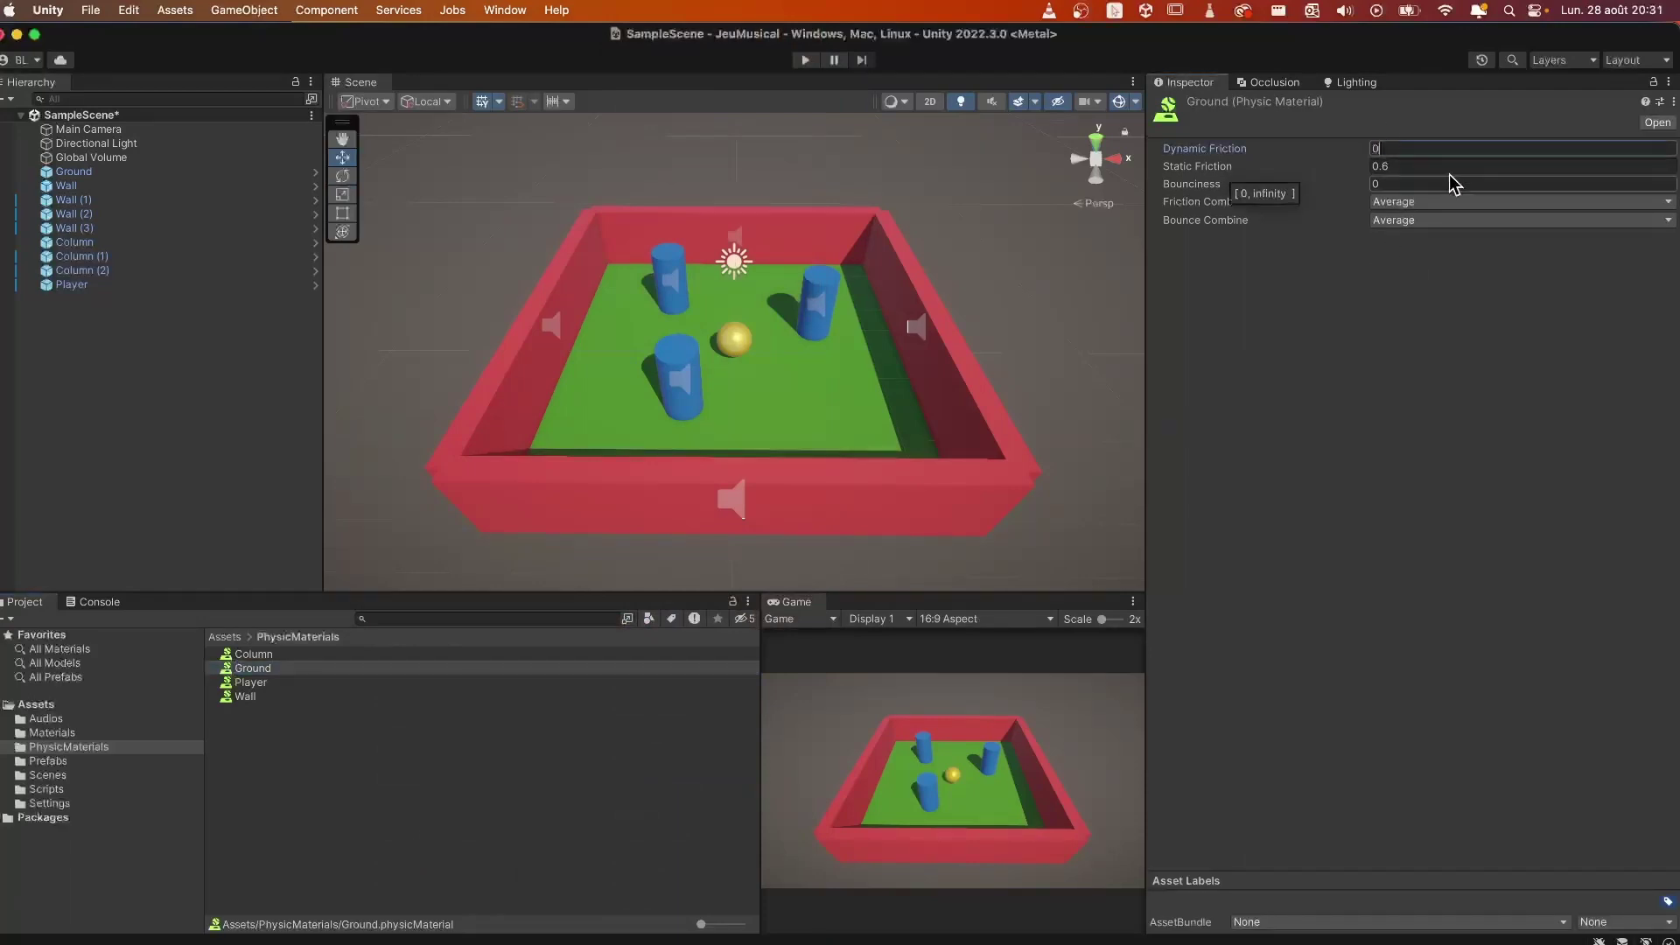
click(1403, 164)
text(0)
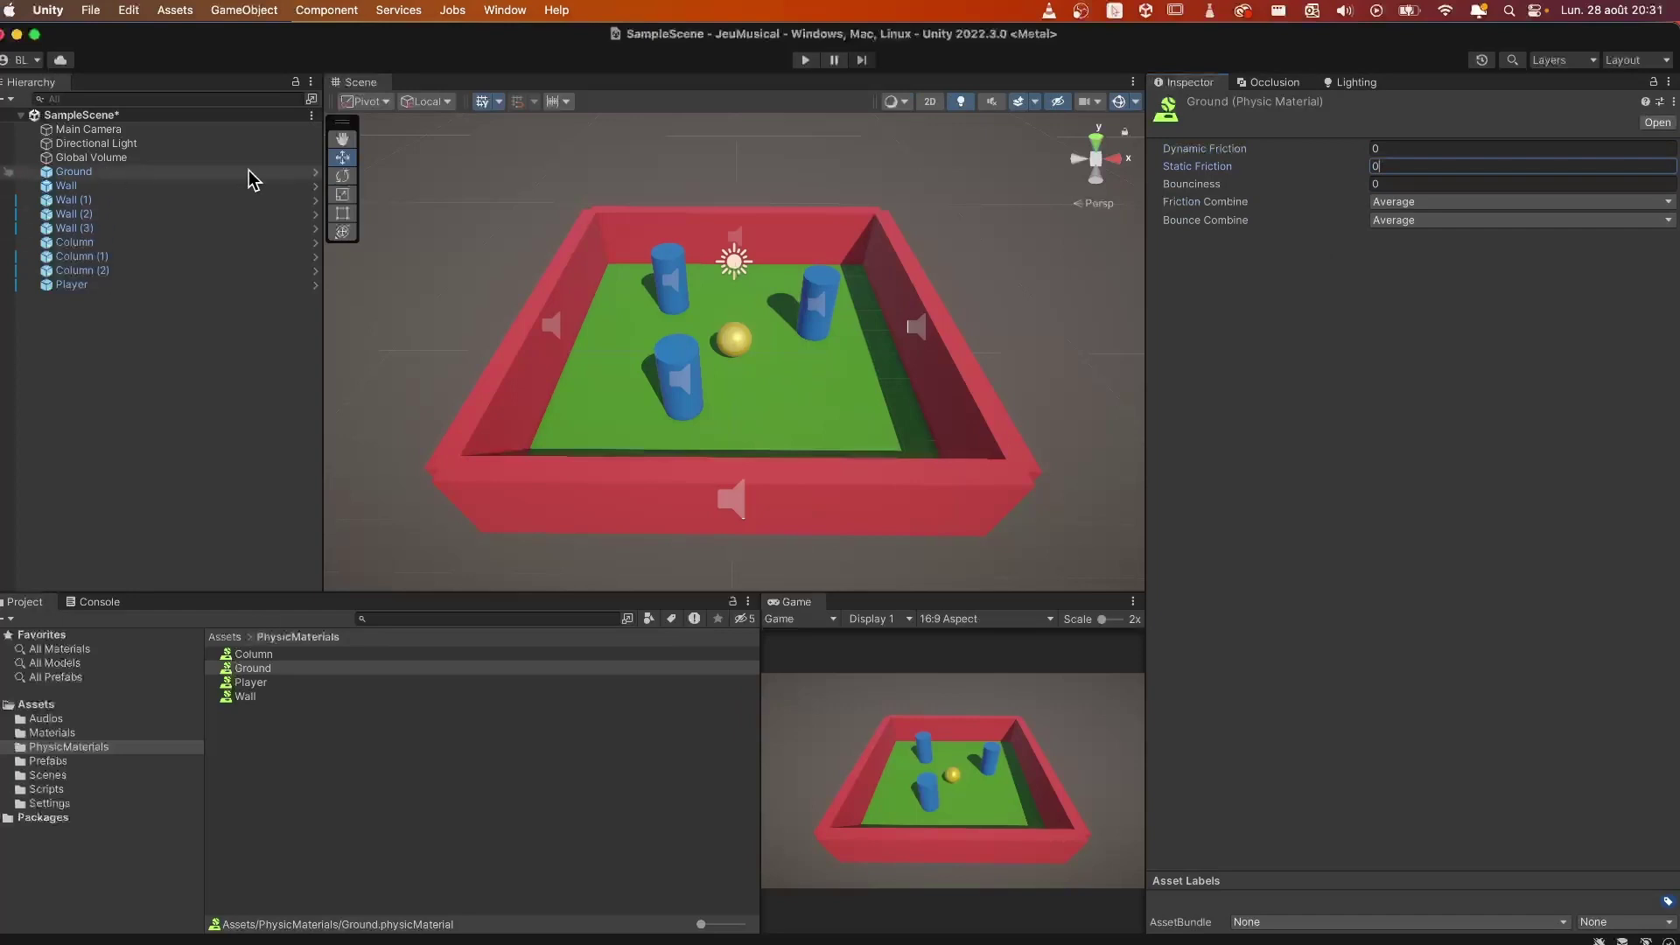
click(315, 175)
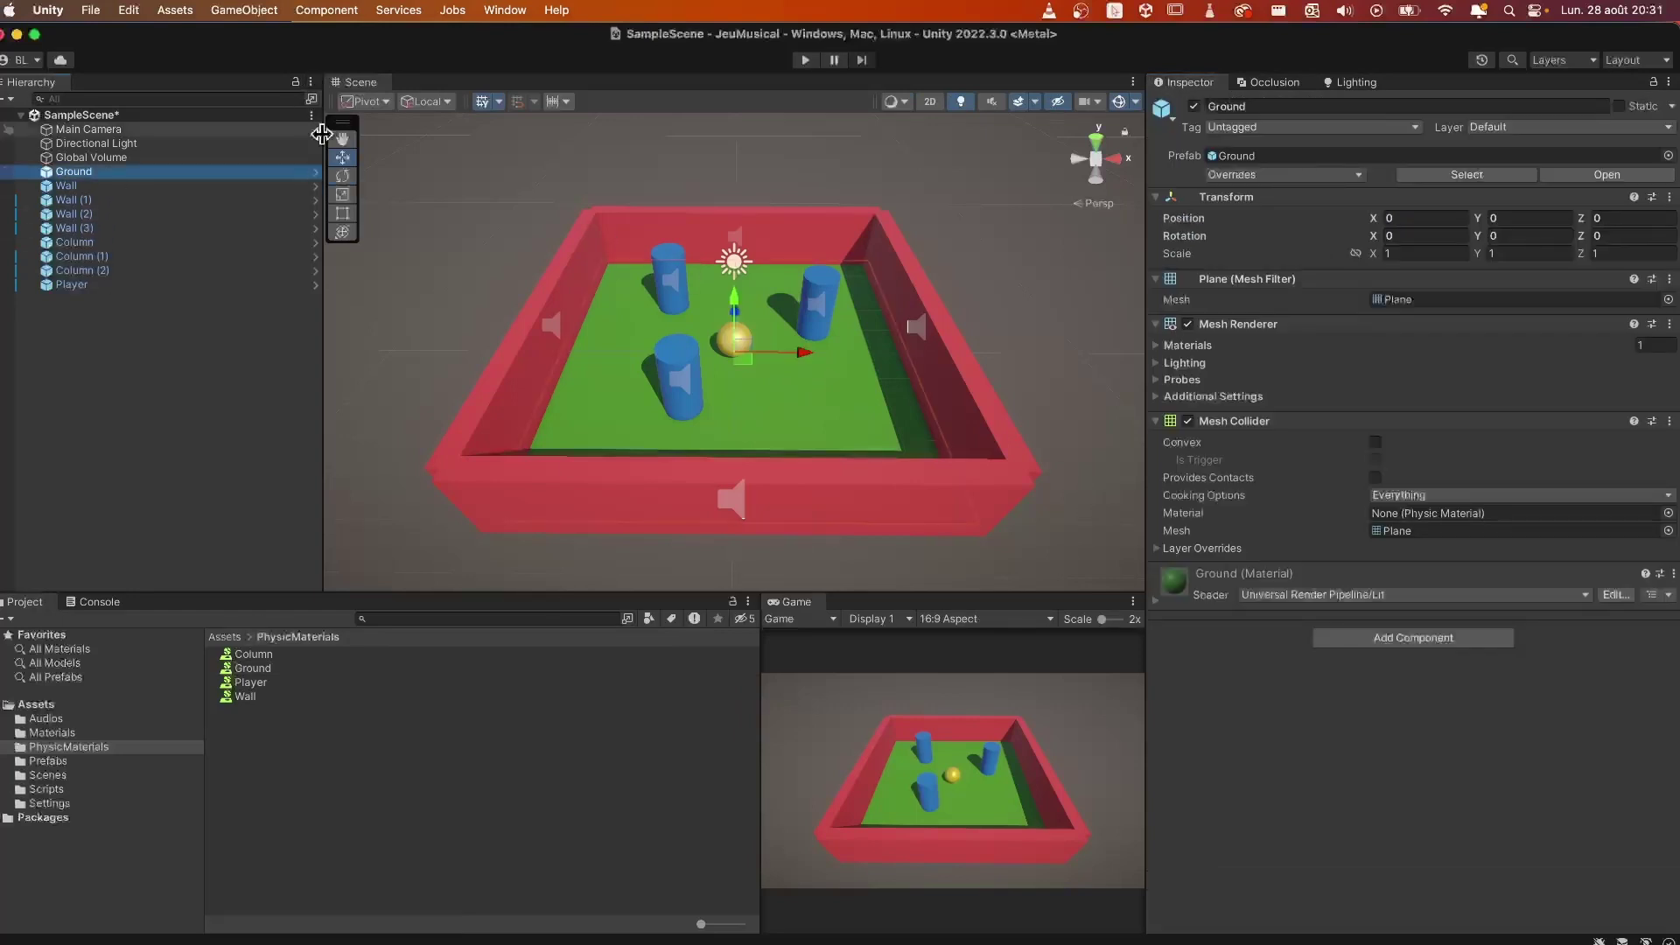
Step: Give the Ground prefab's Mesh Collider the Ground physic material, then run a Play-mode test
click(315, 173)
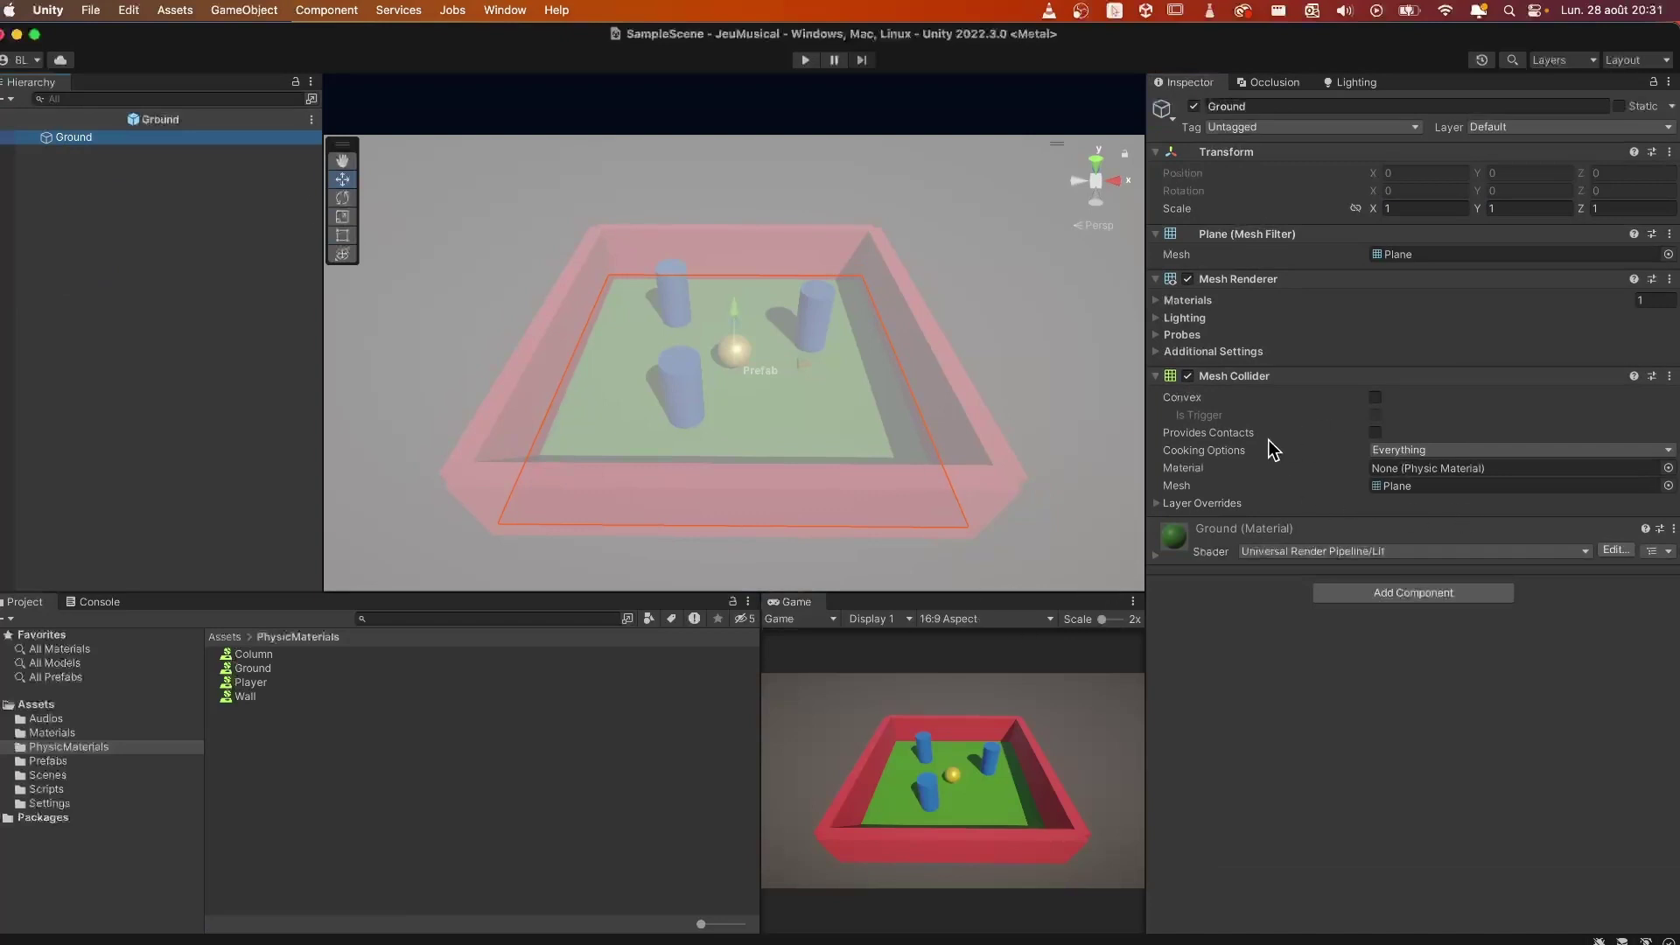
drag(253, 667, 1477, 472)
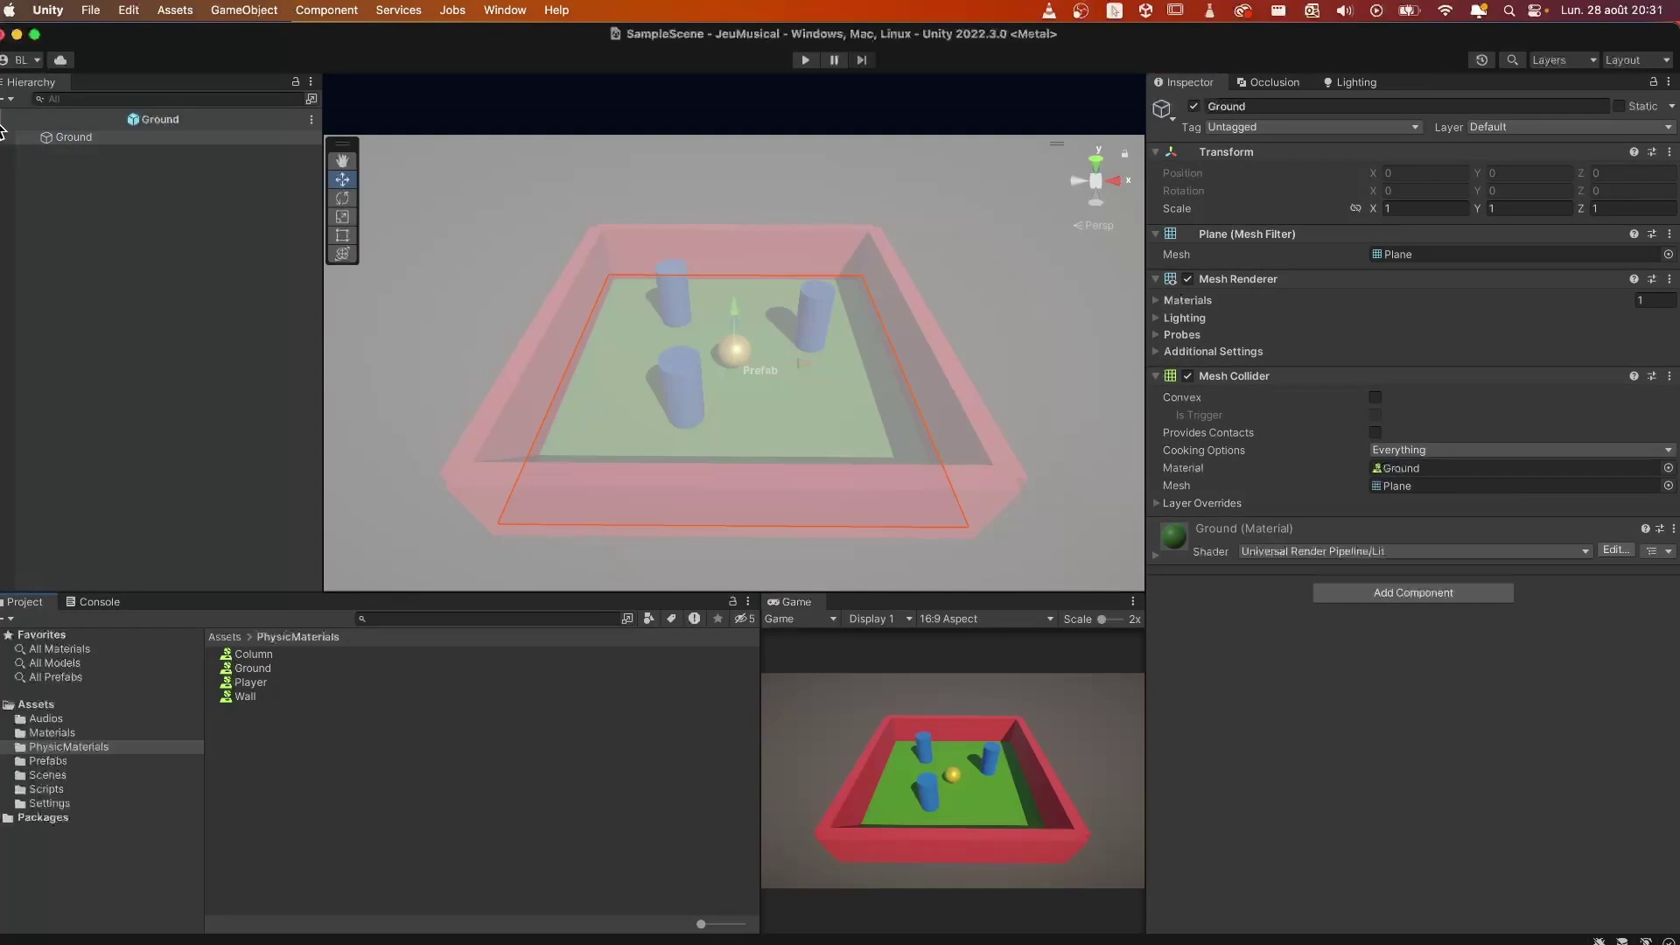
click(4, 120)
click(805, 59)
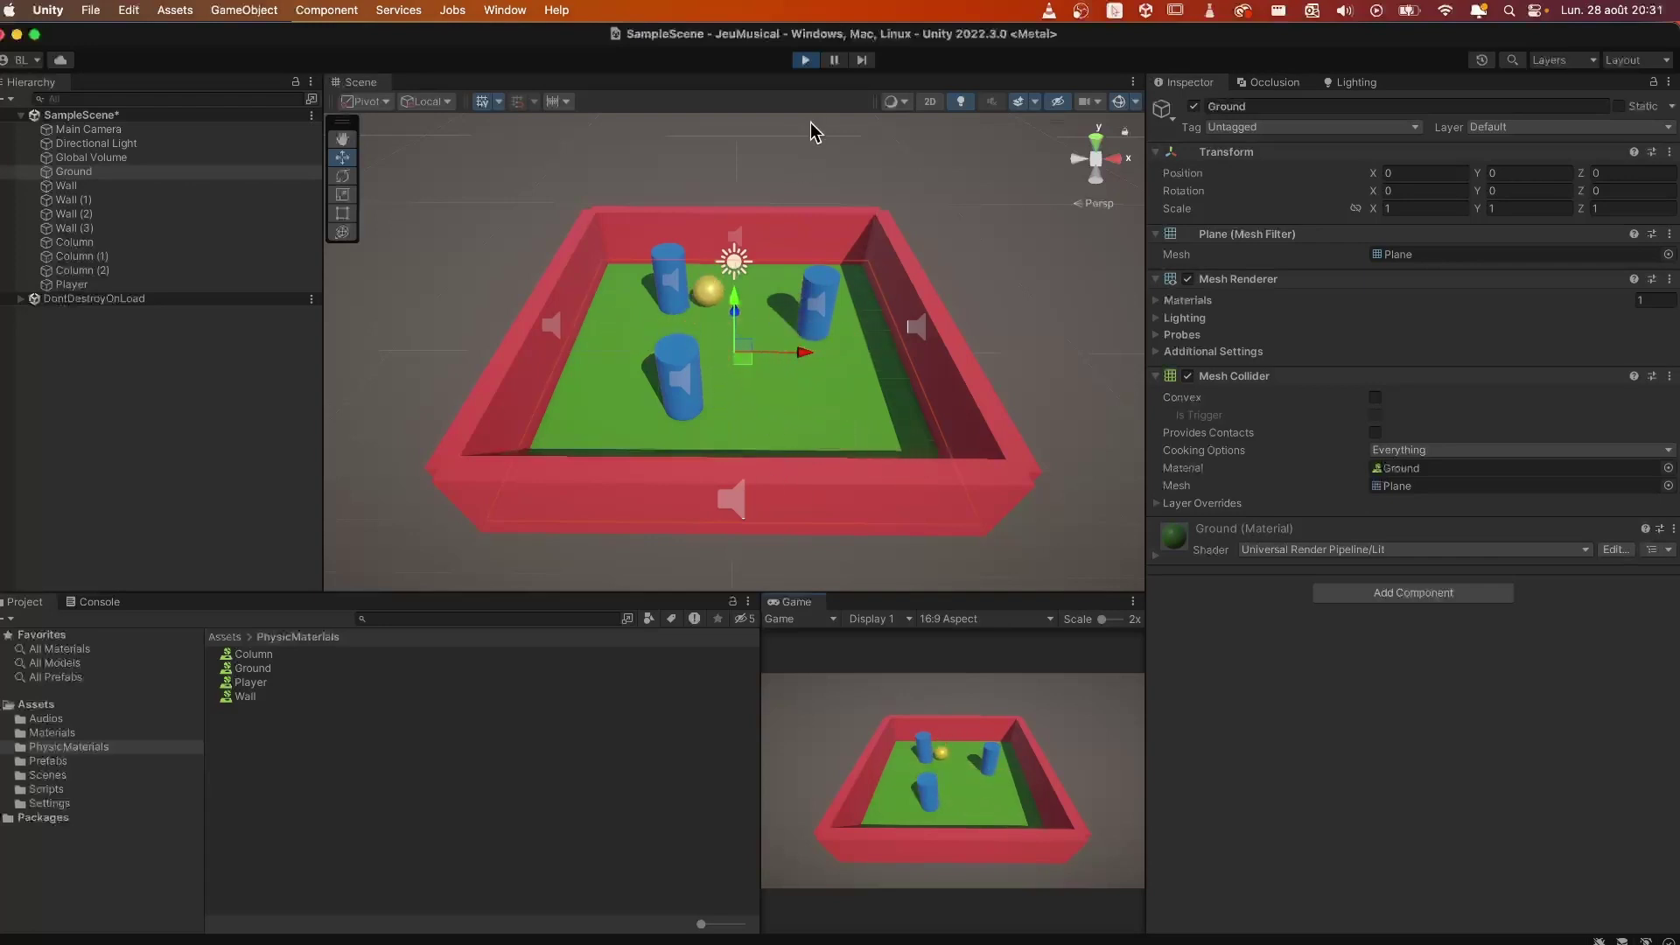
click(806, 61)
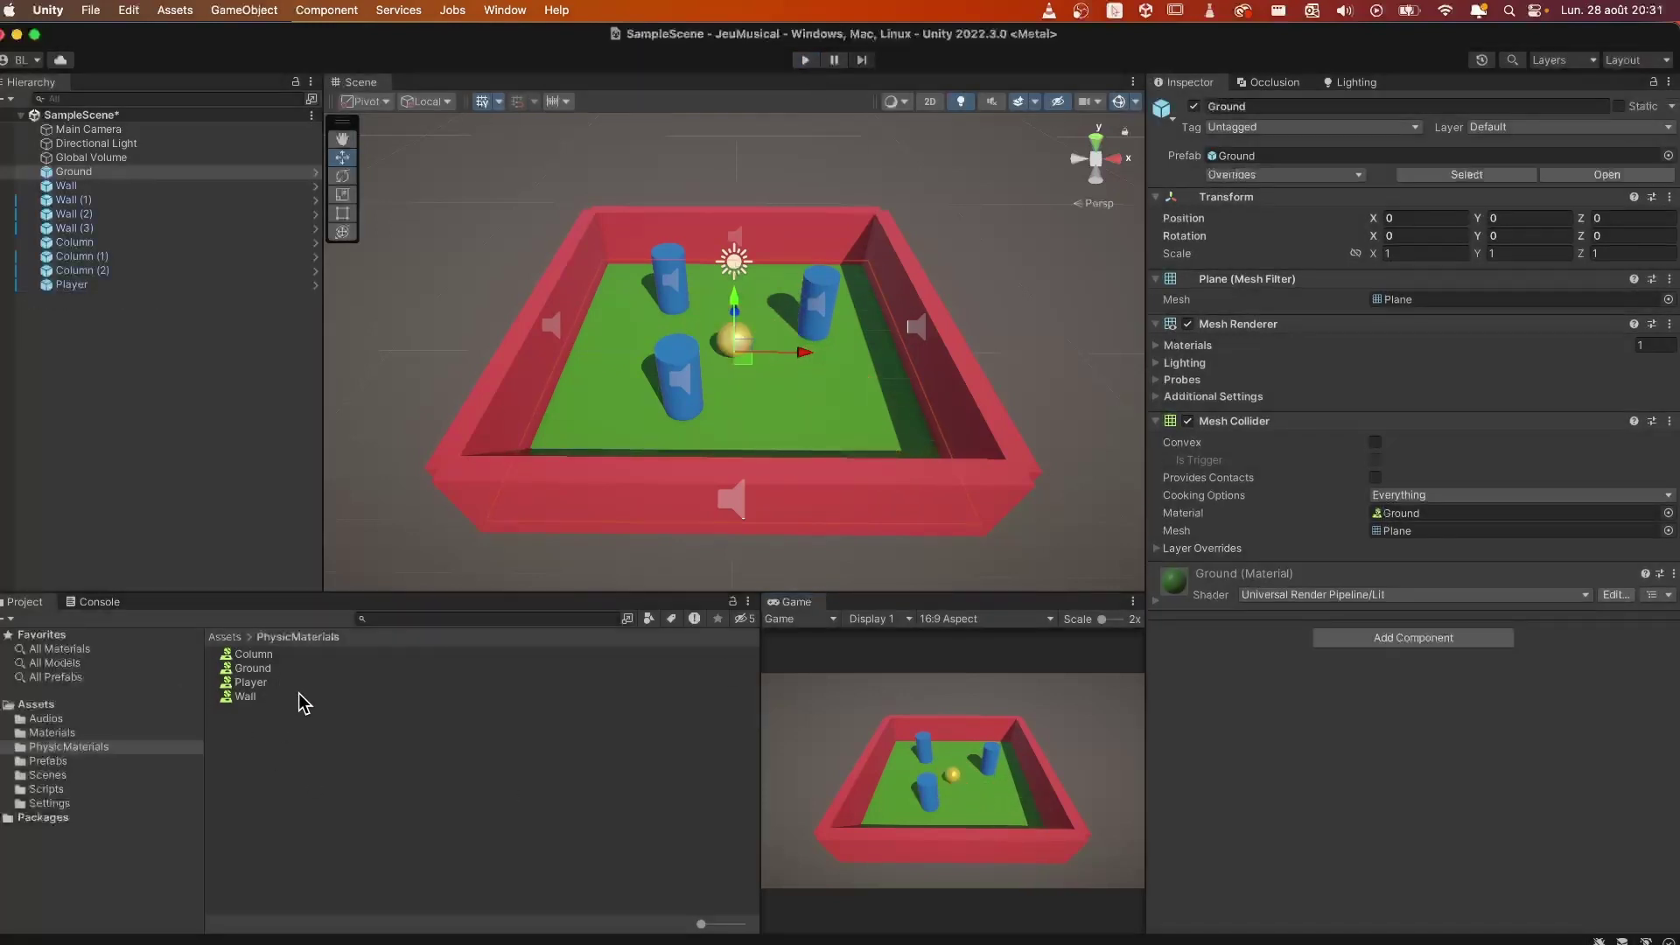
Step: Review the Player and Column physic materials, then save SampleScene
click(271, 684)
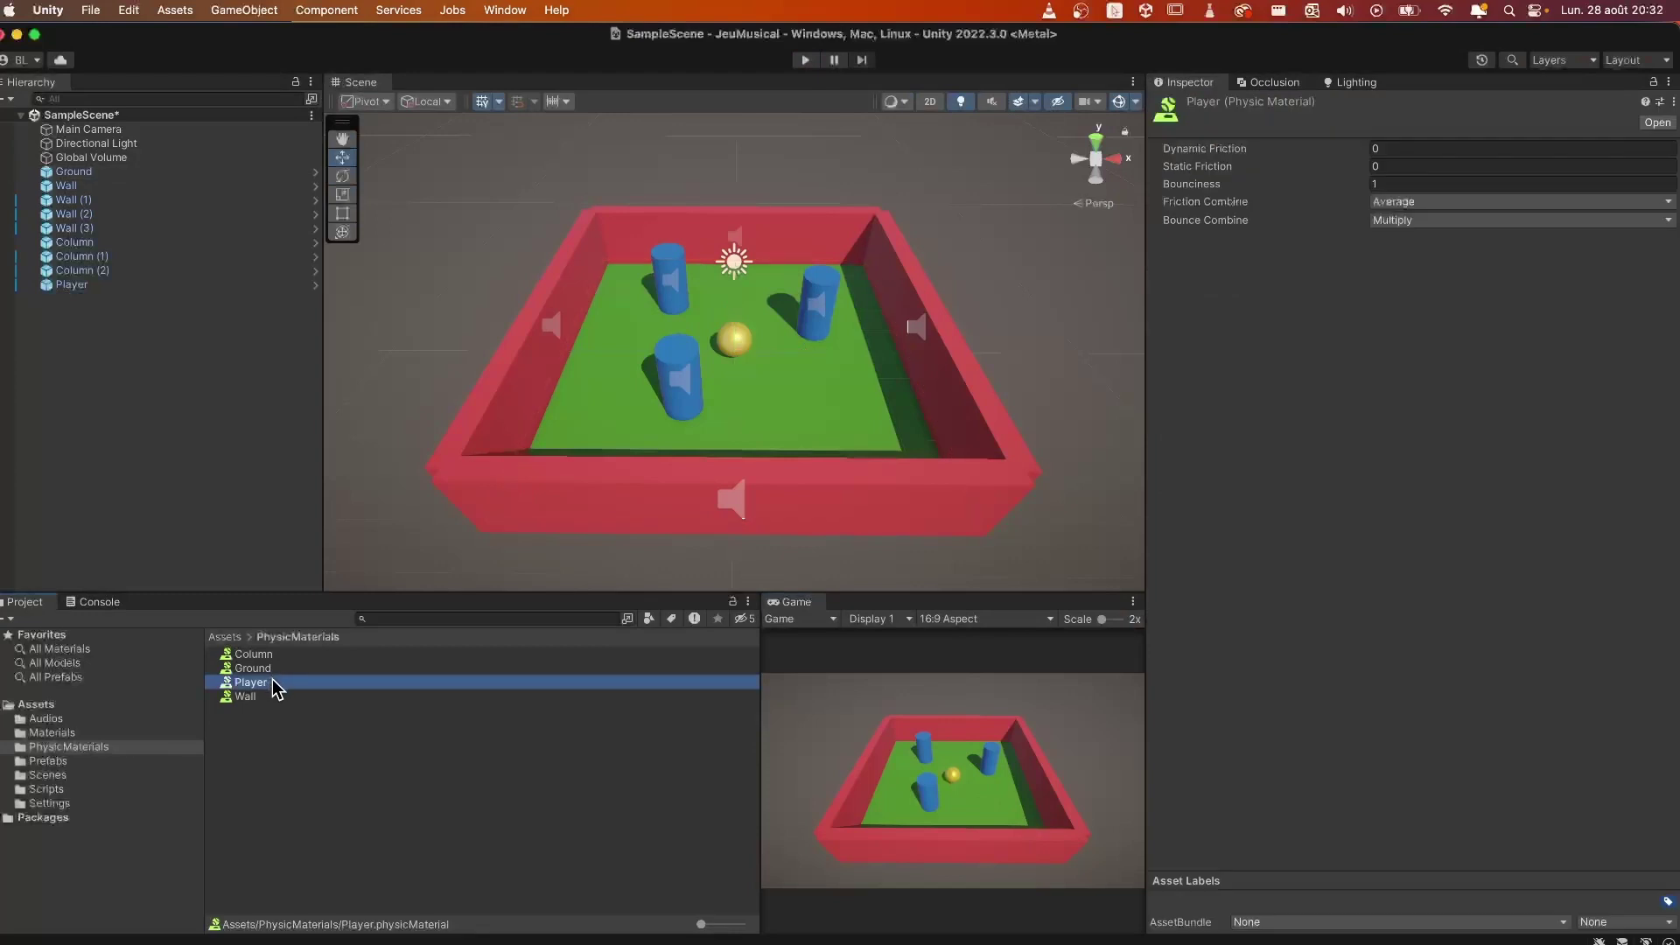
click(271, 655)
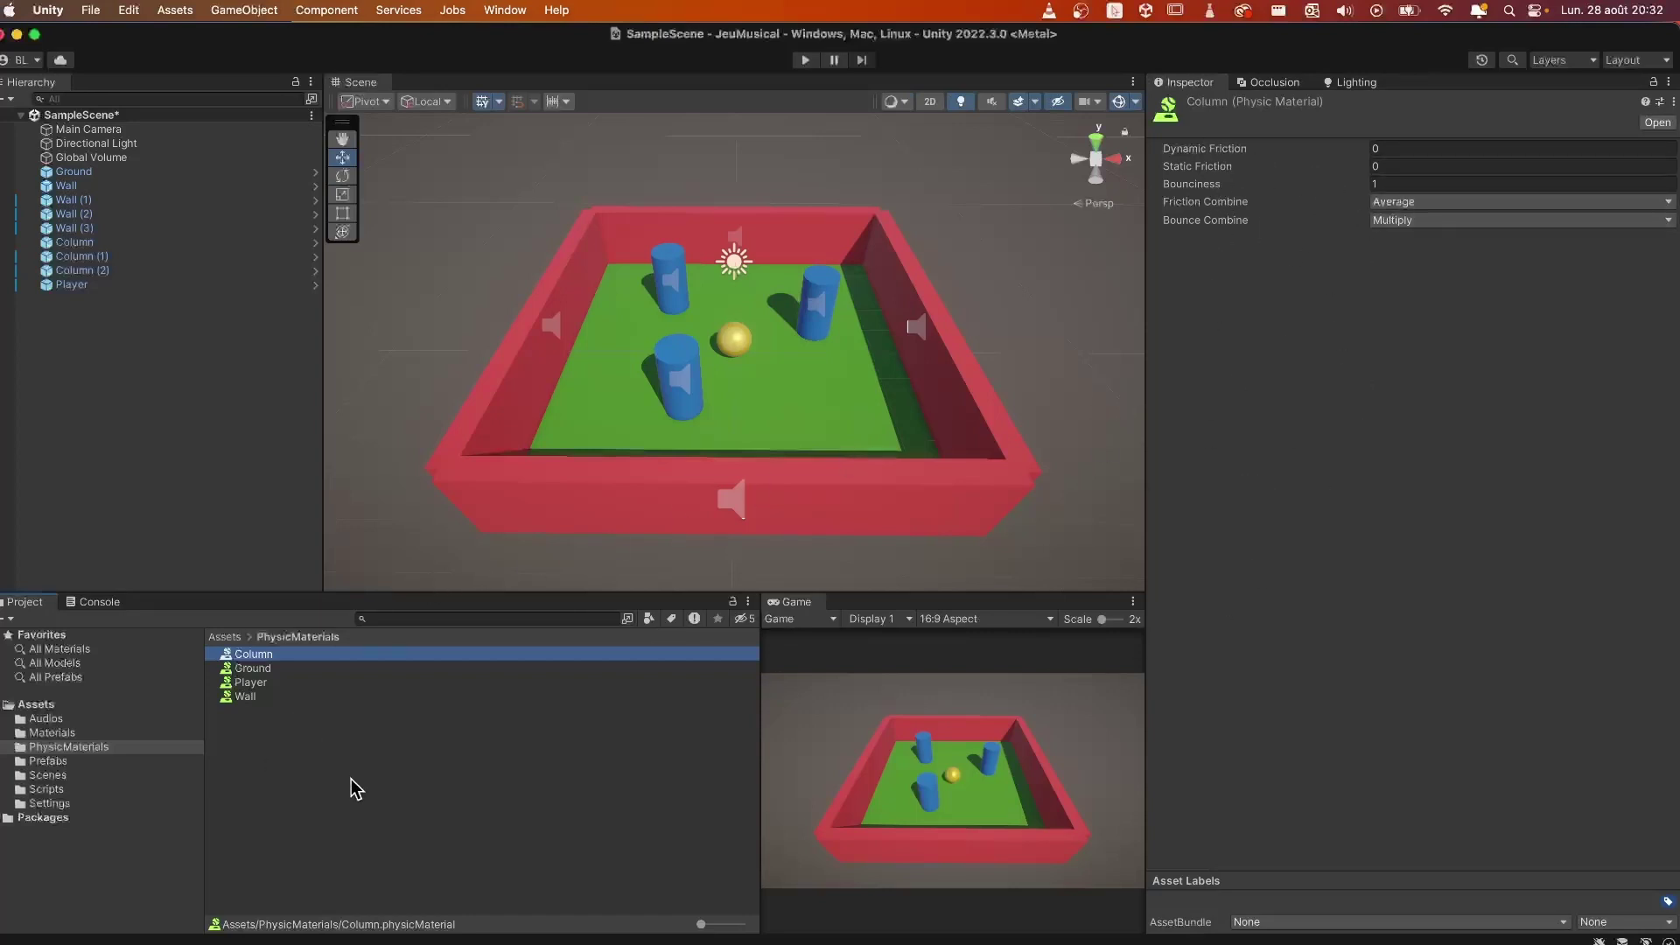
click(234, 461)
key(super+s)
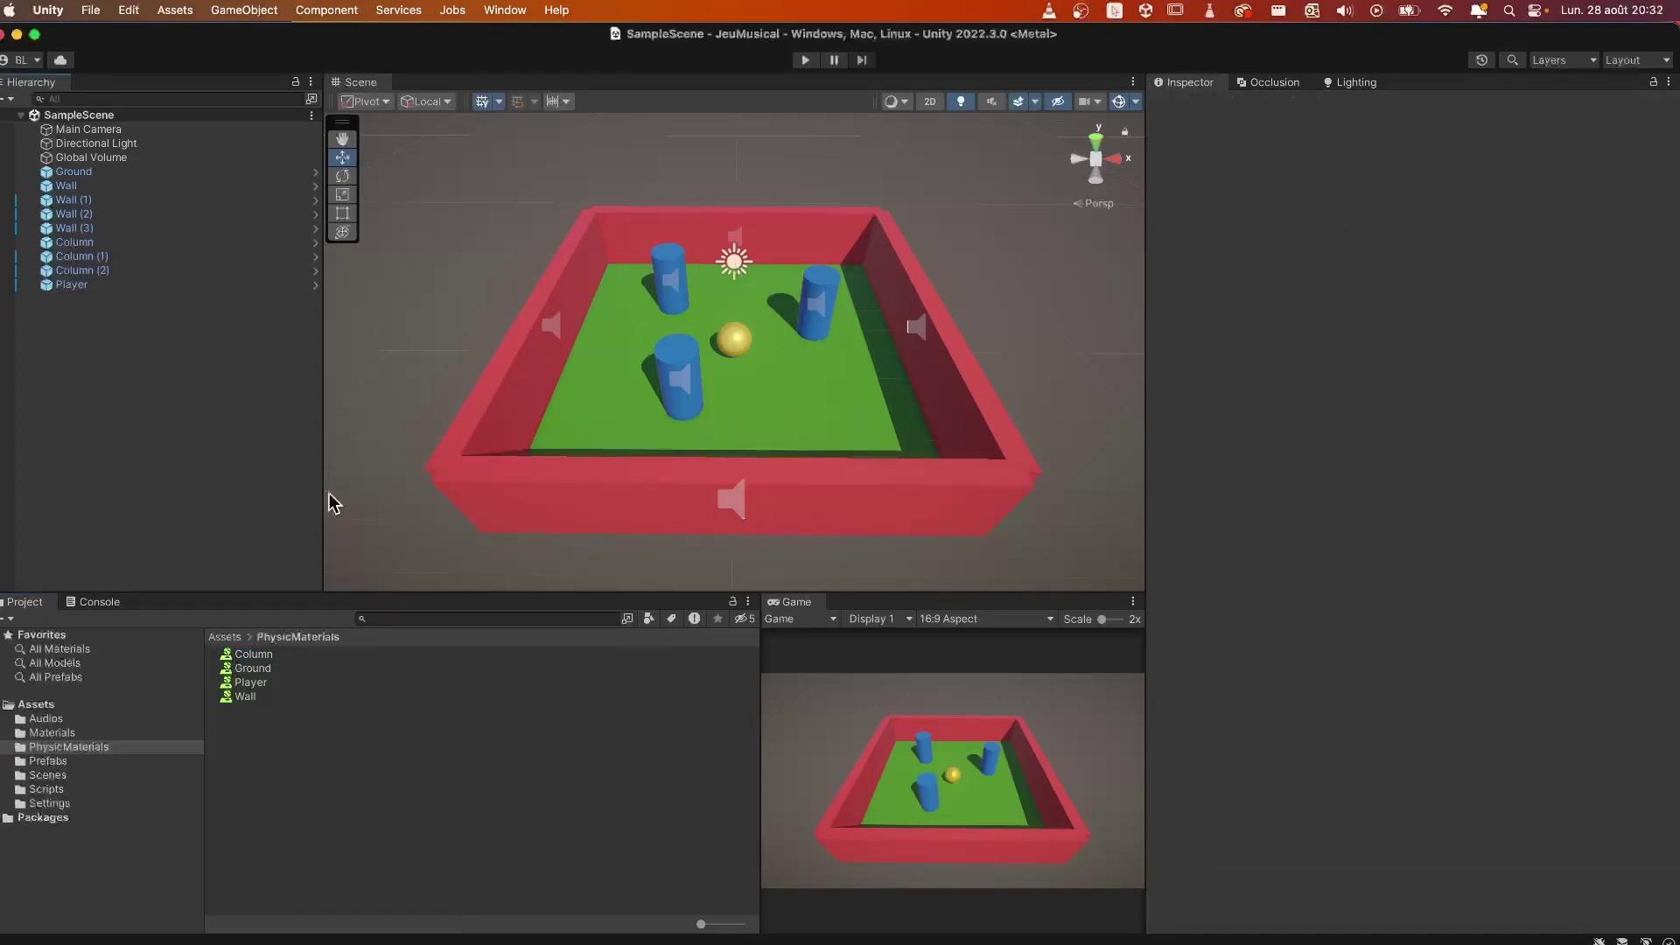
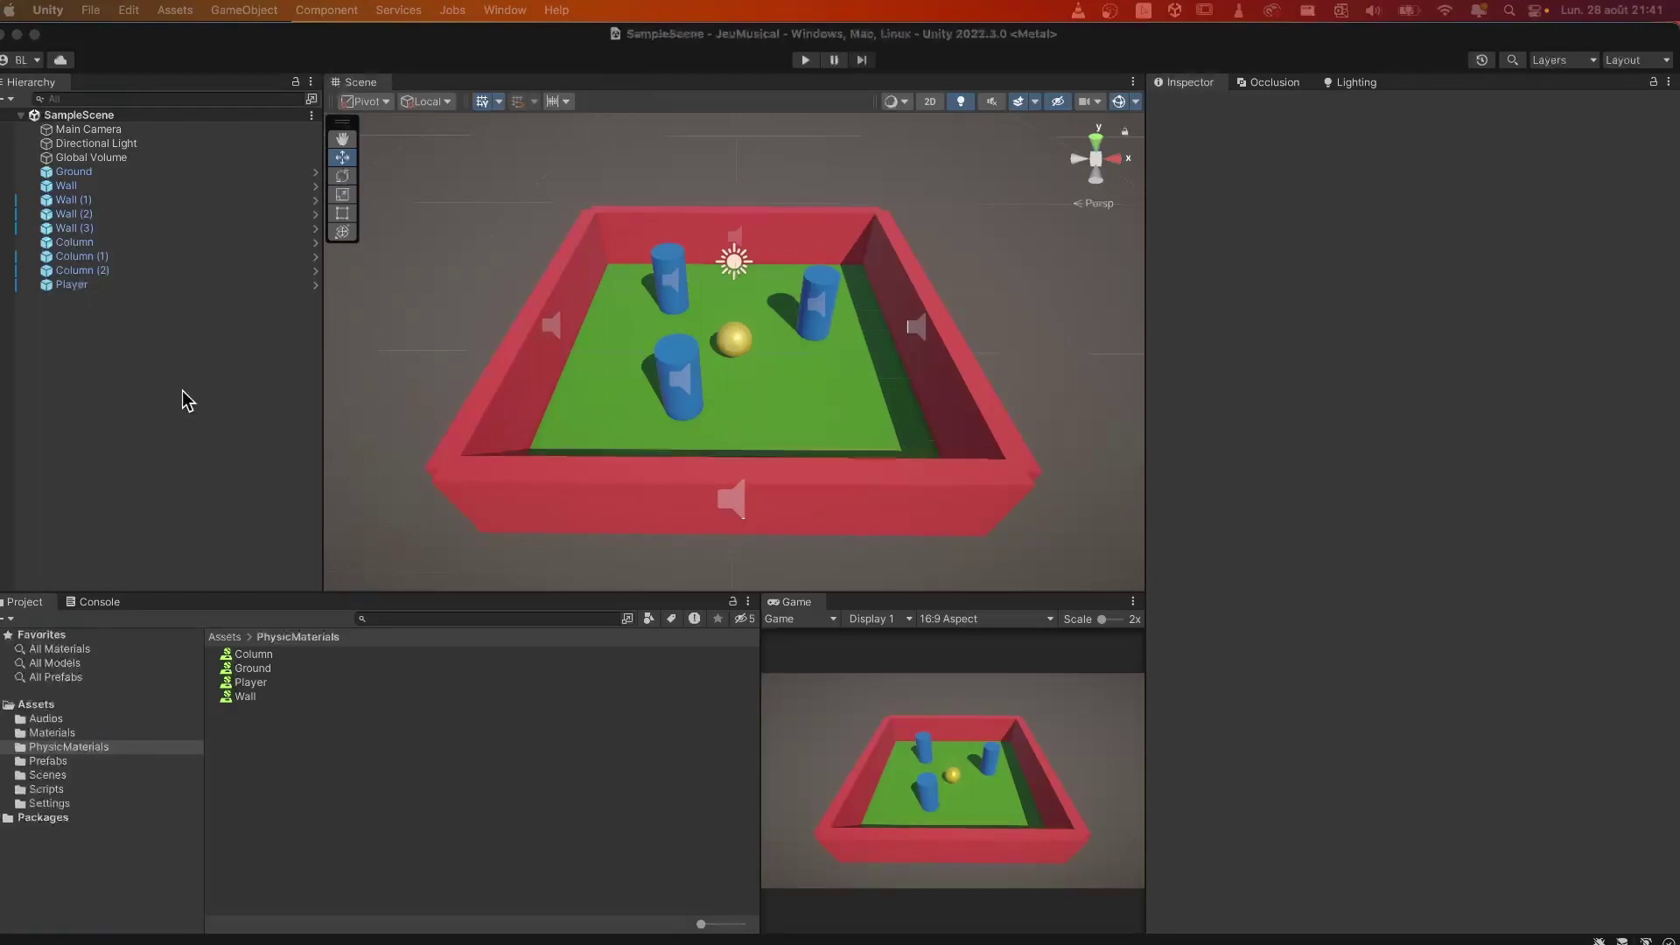
Step: Add a Particle System as a child of the Player ball and name it Sparks
click(79, 289)
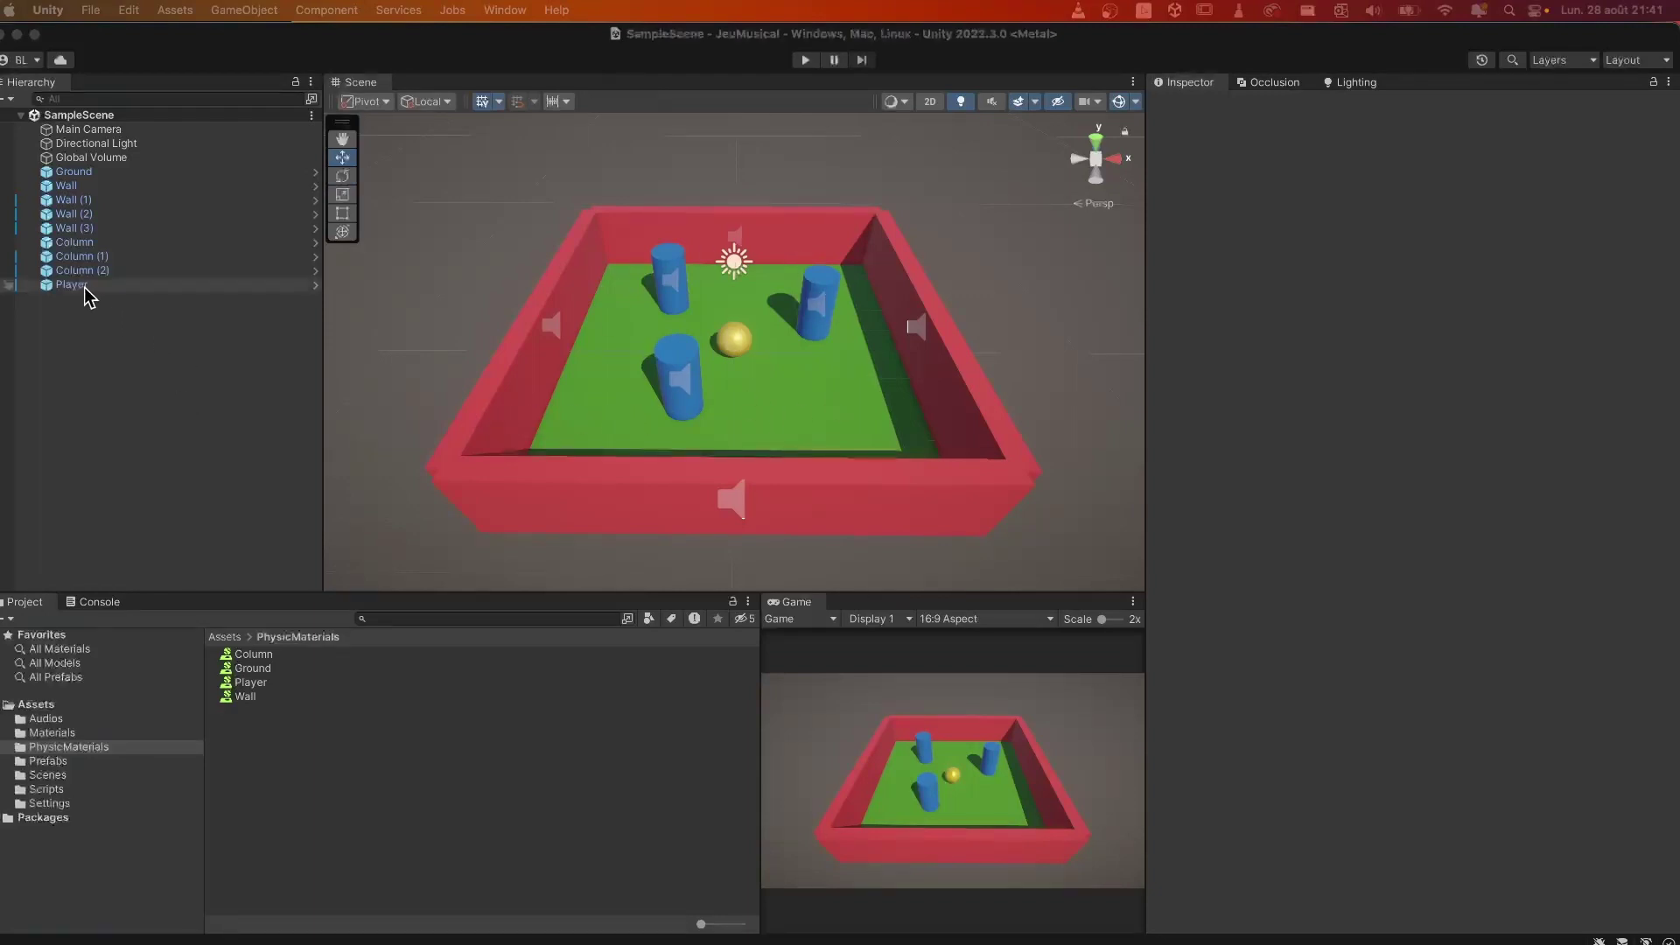
click(88, 311)
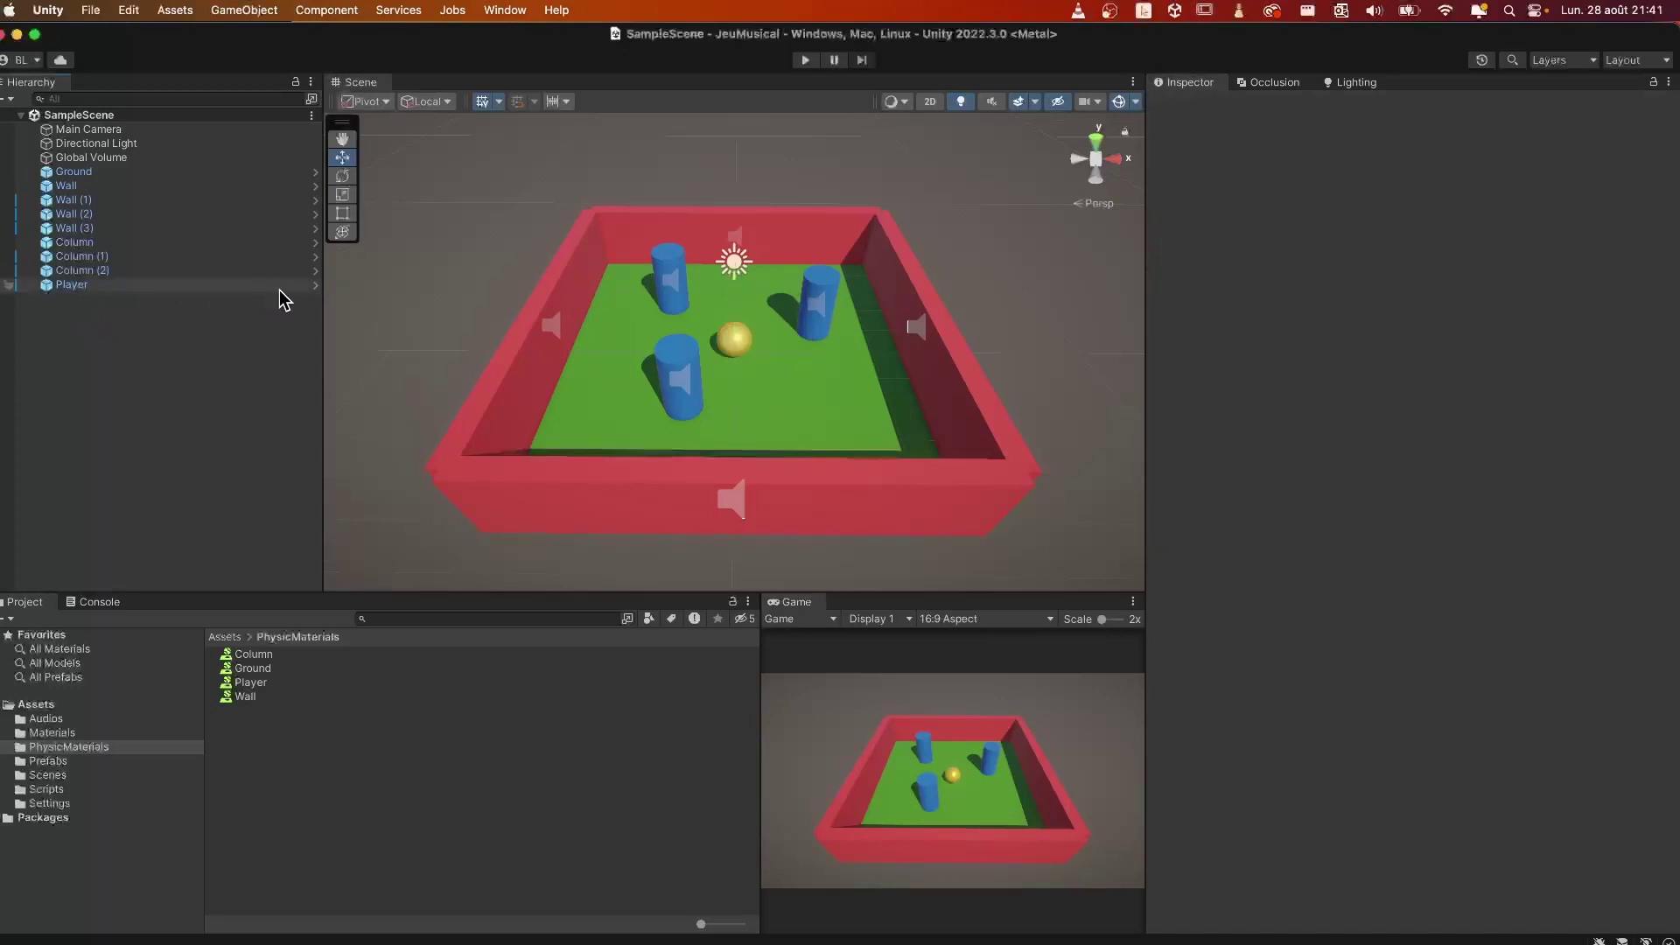
click(75, 288)
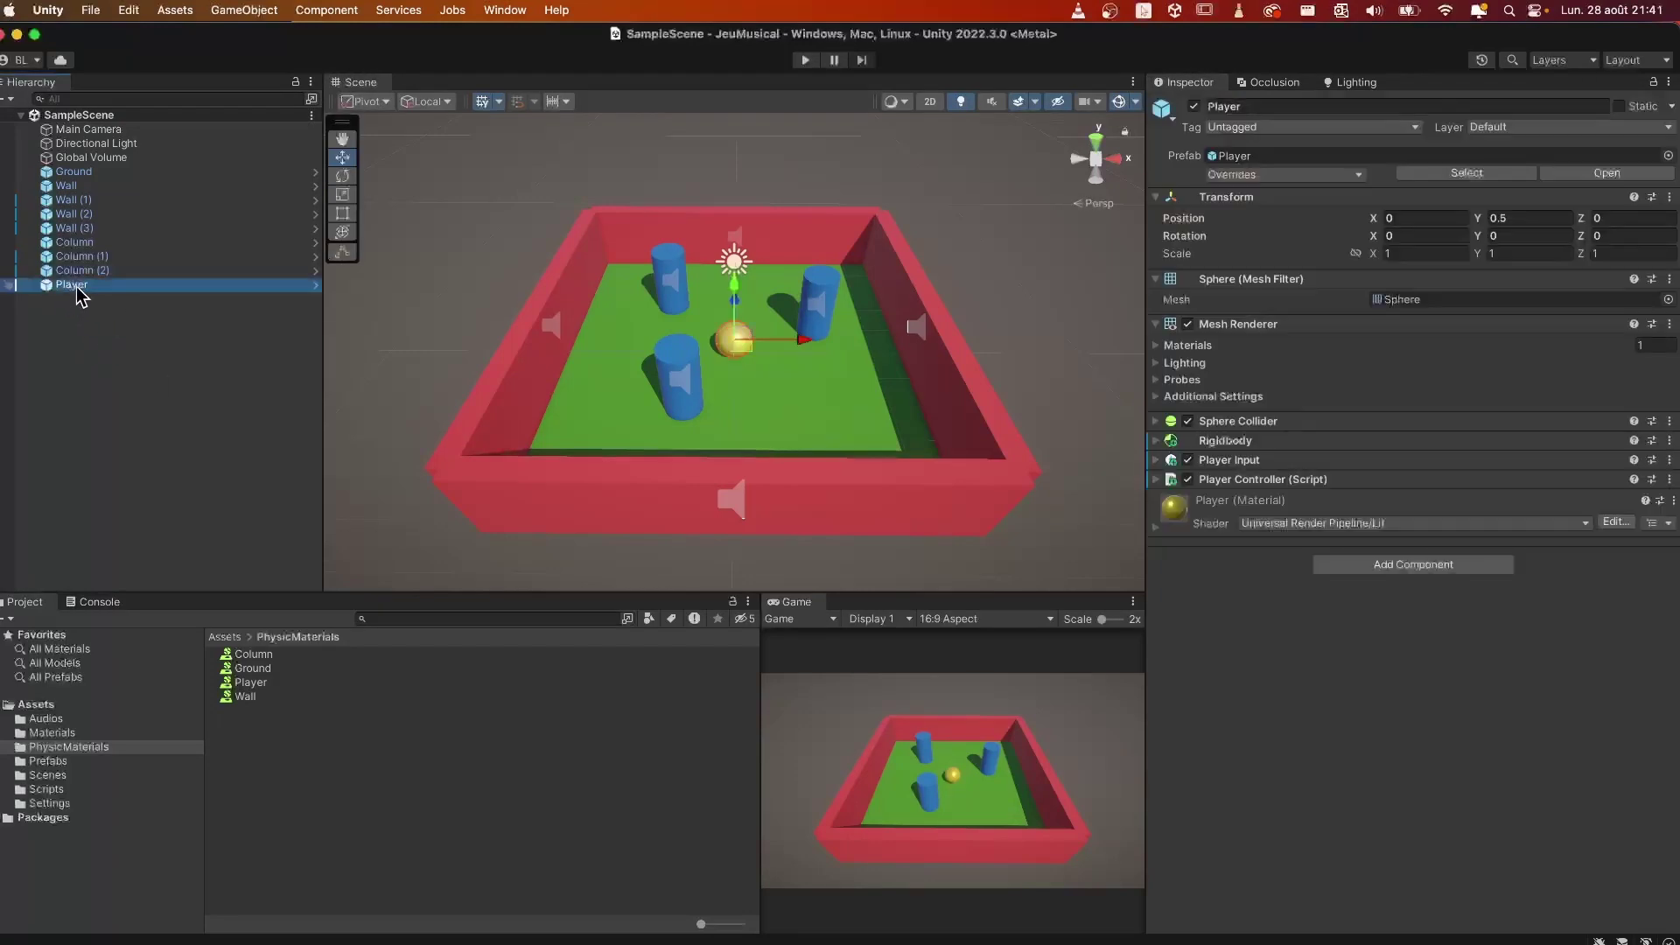
right_click(80, 296)
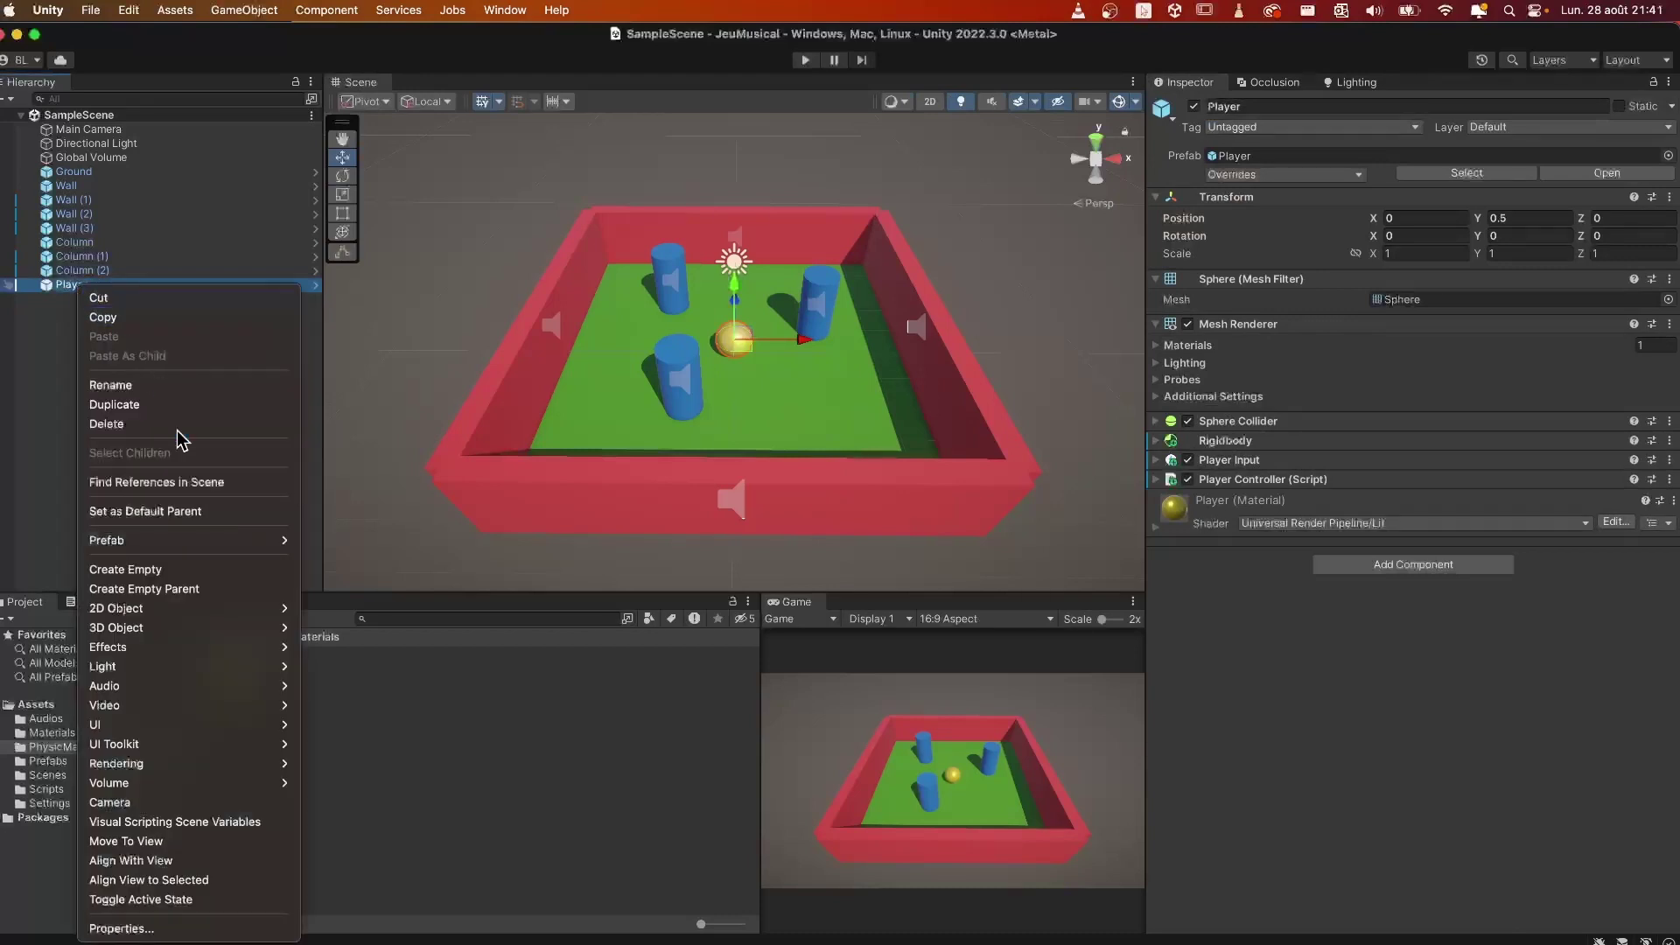
mouse_move(191, 648)
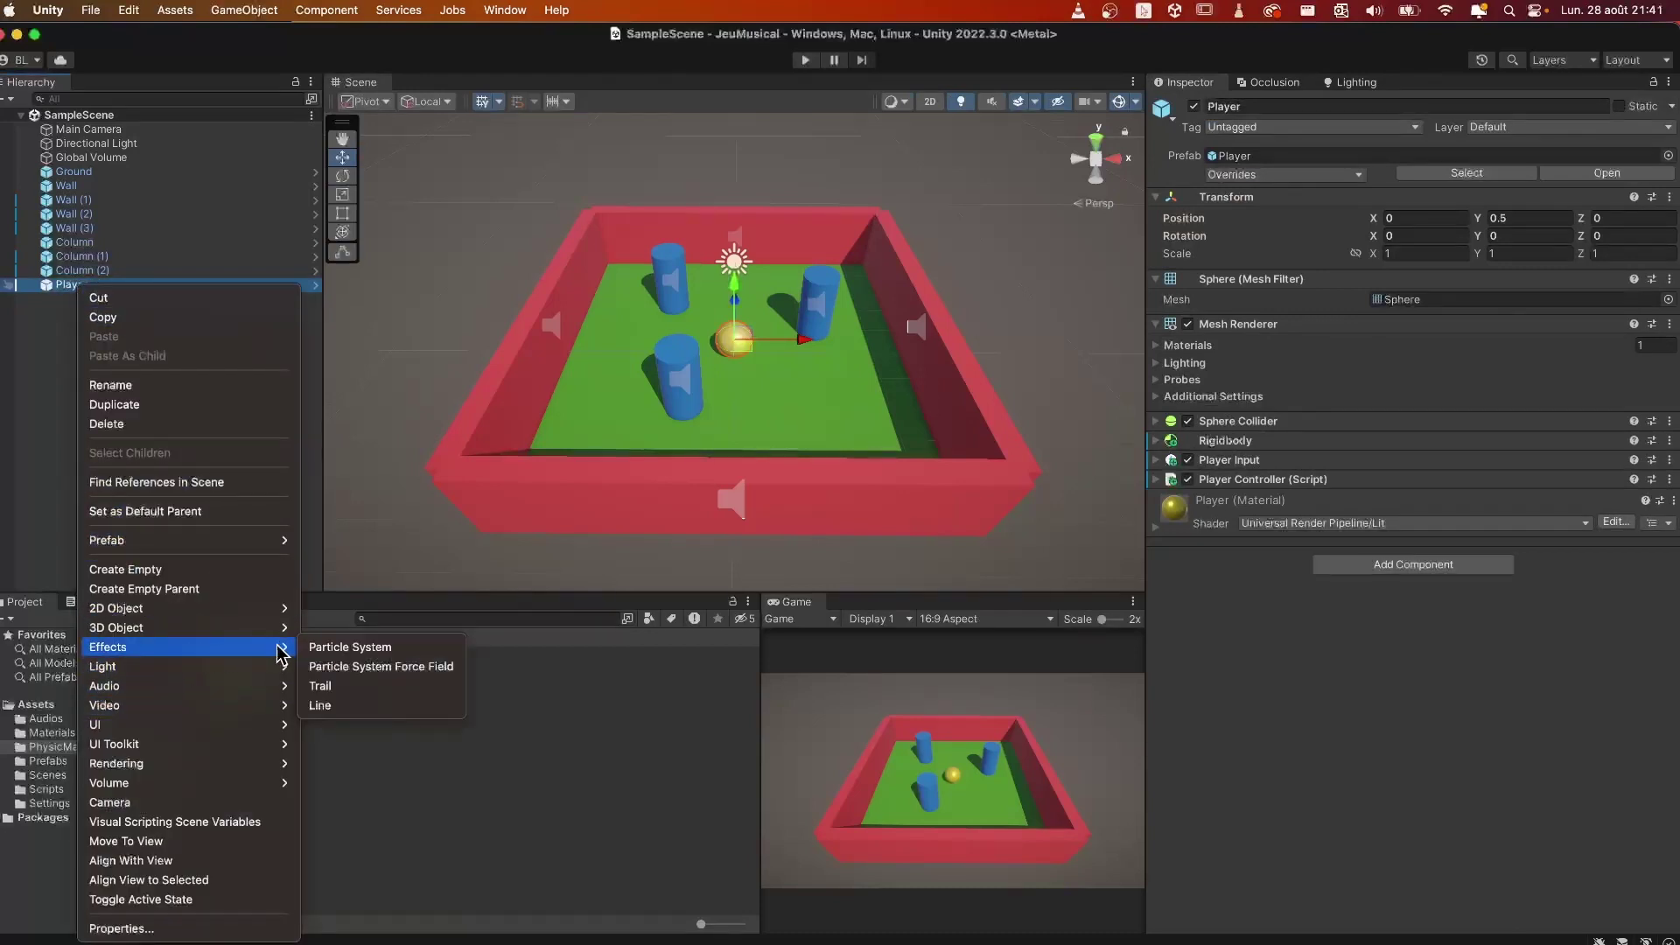
click(359, 647)
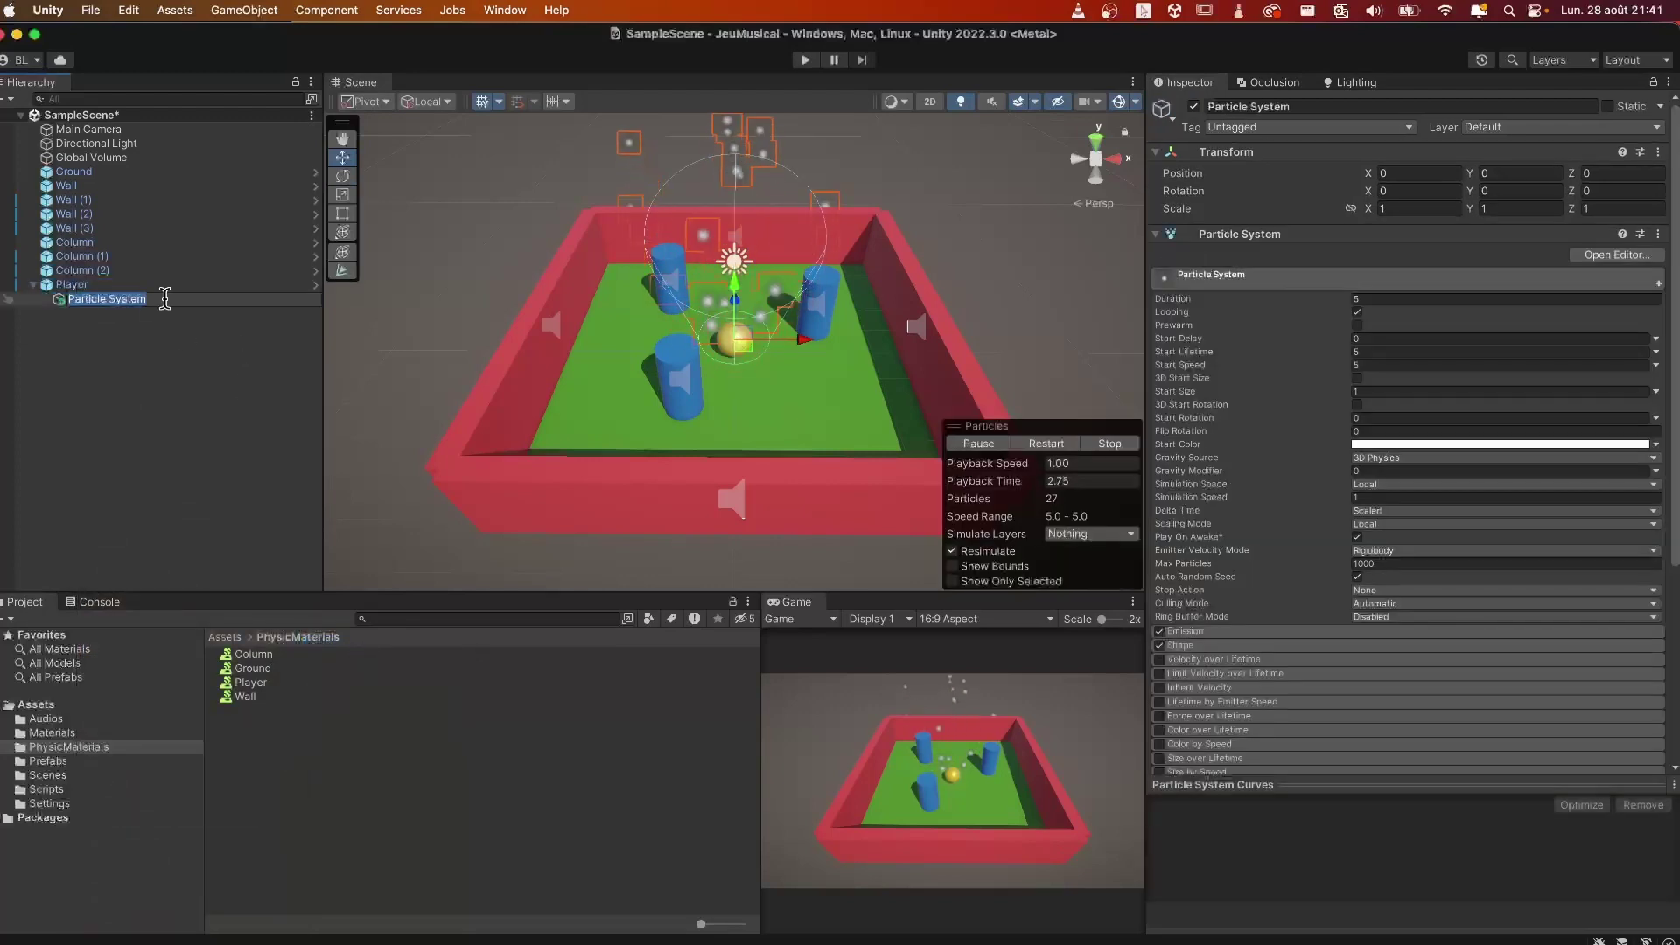
text(Spa)
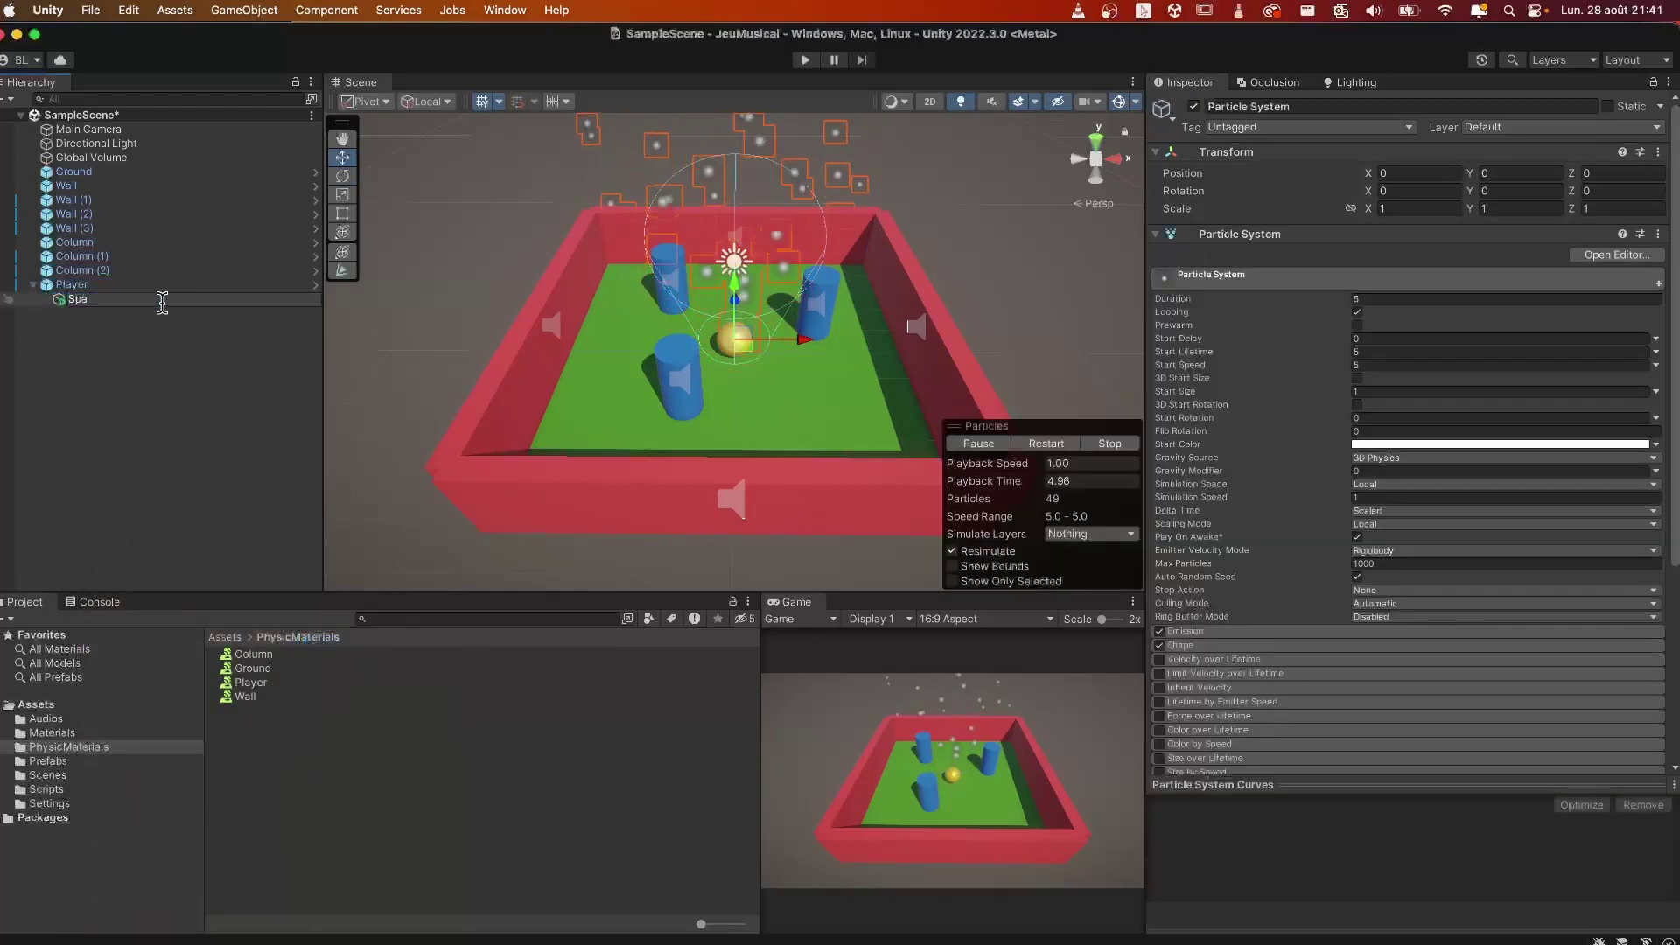
text(rks)
key(Return)
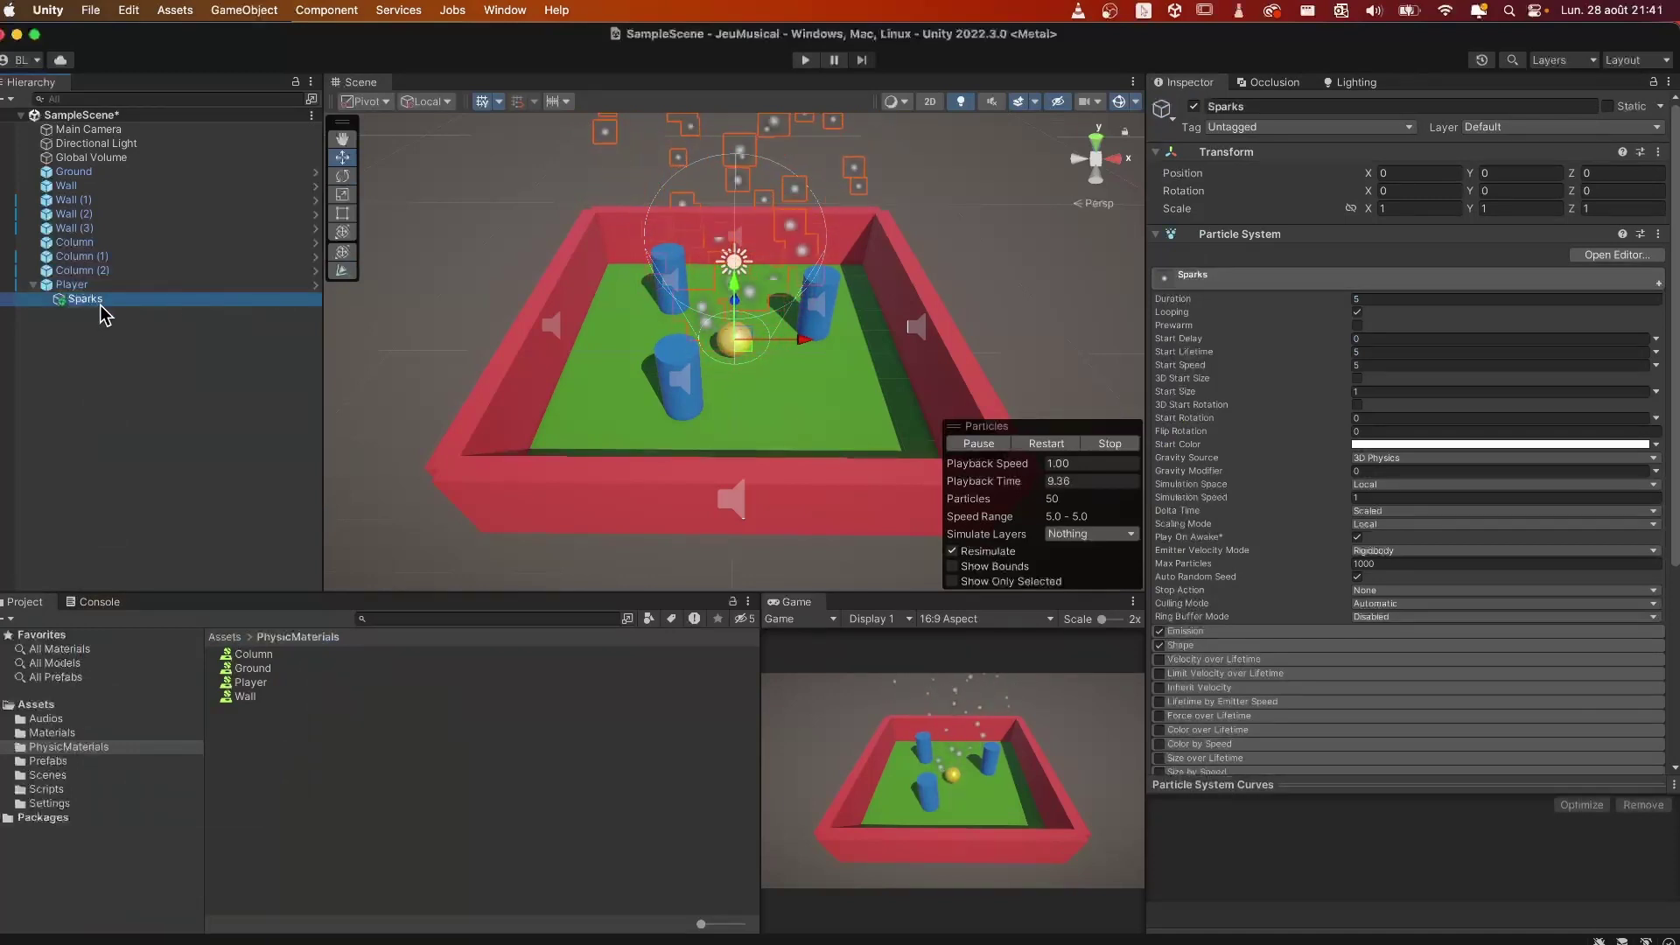
Step: Pause and restart the particle preview, then switch off Looping in the Sparks main module
click(990, 446)
click(980, 448)
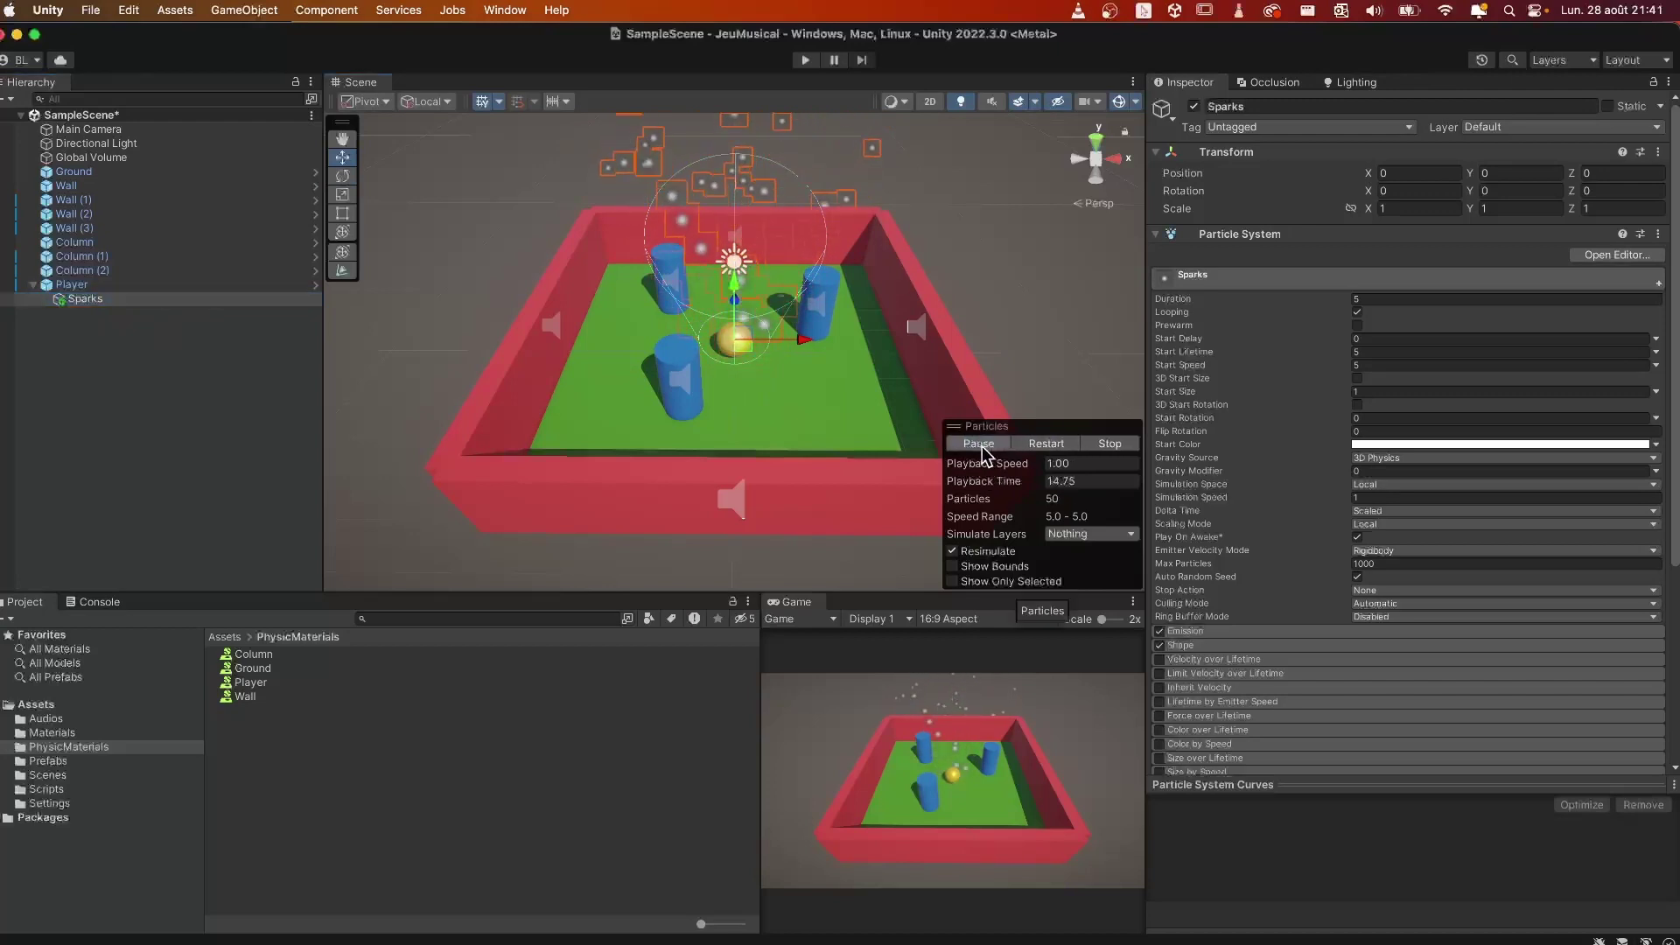
click(1044, 446)
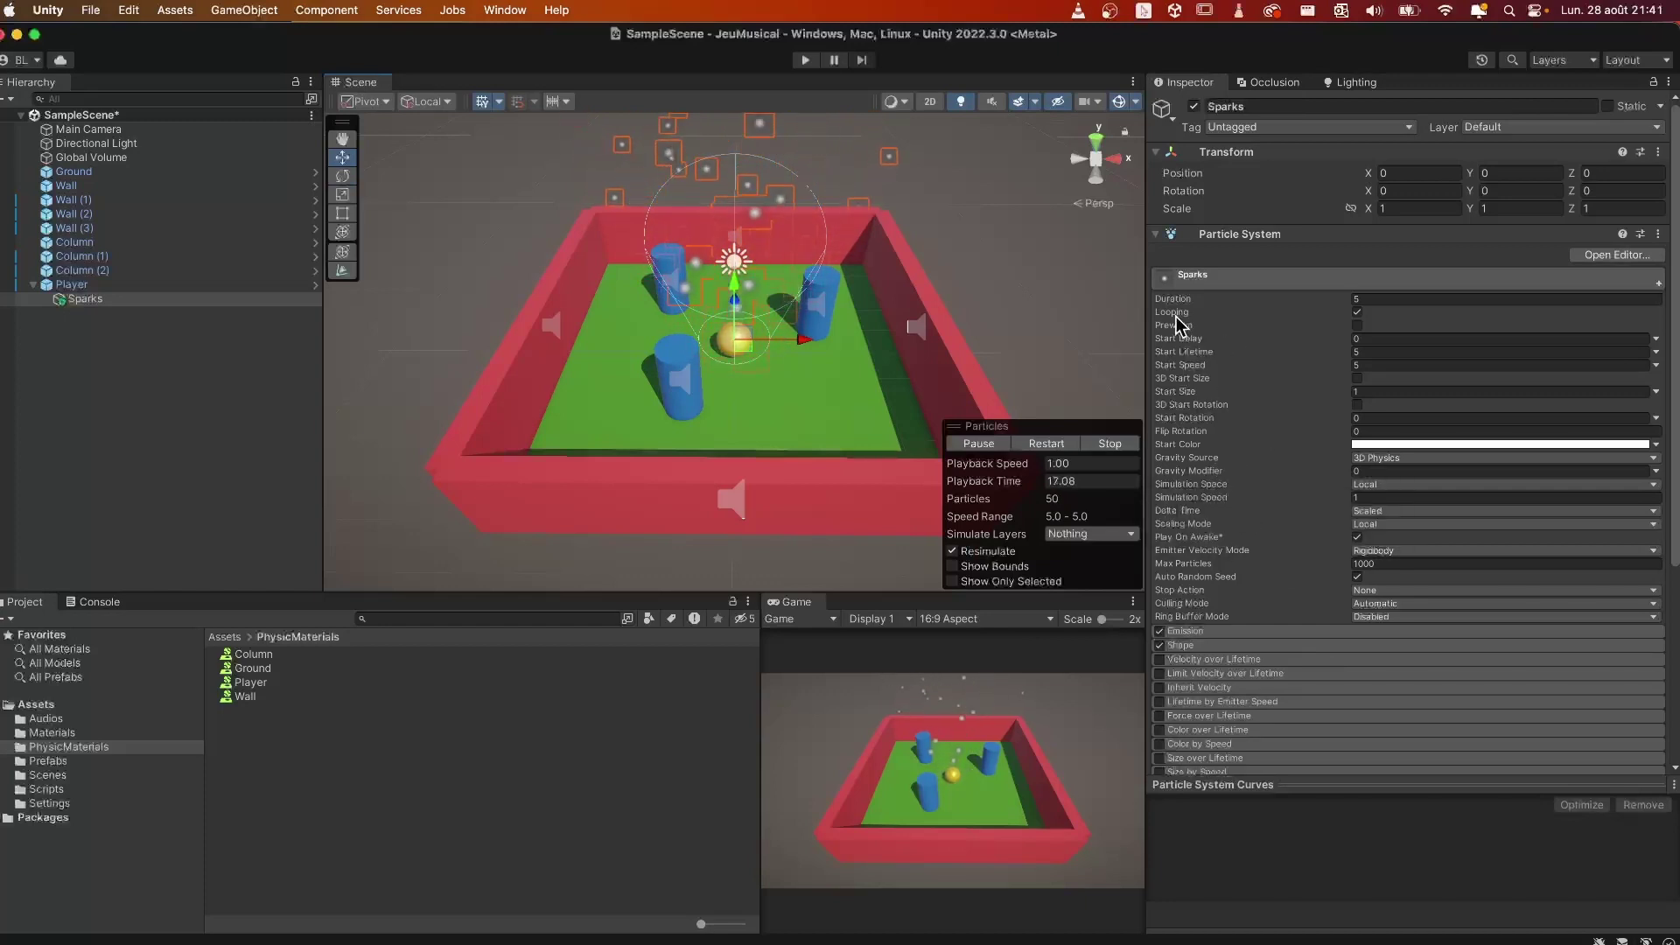
click(1358, 315)
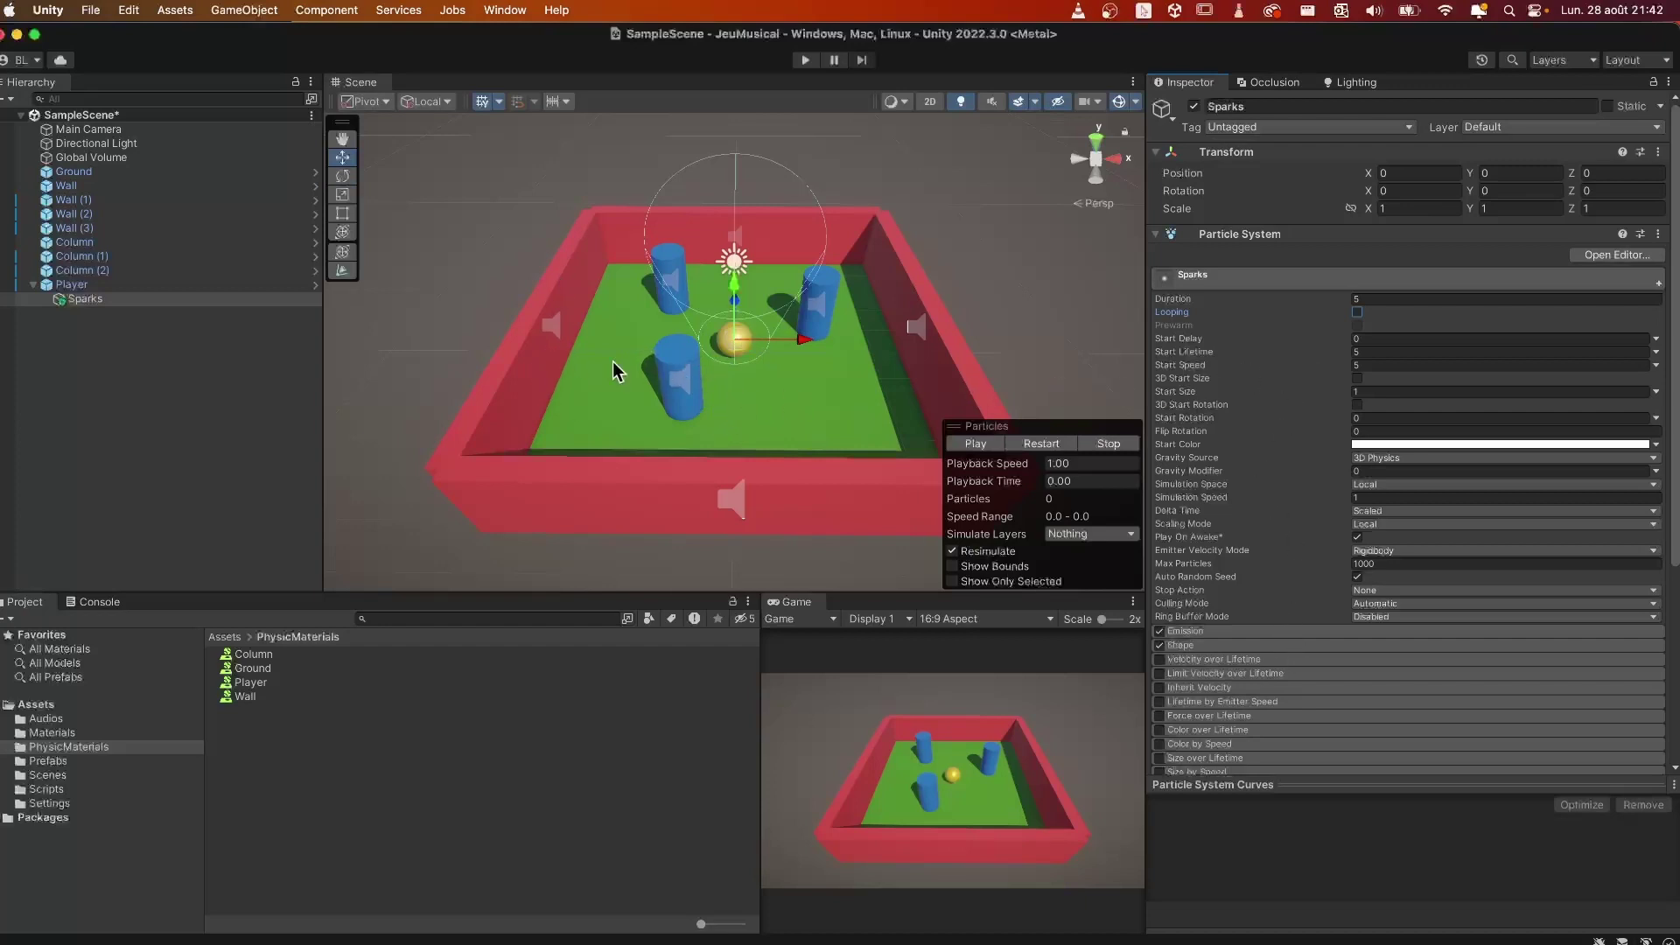
alt+drag(628, 384, 1020, 376)
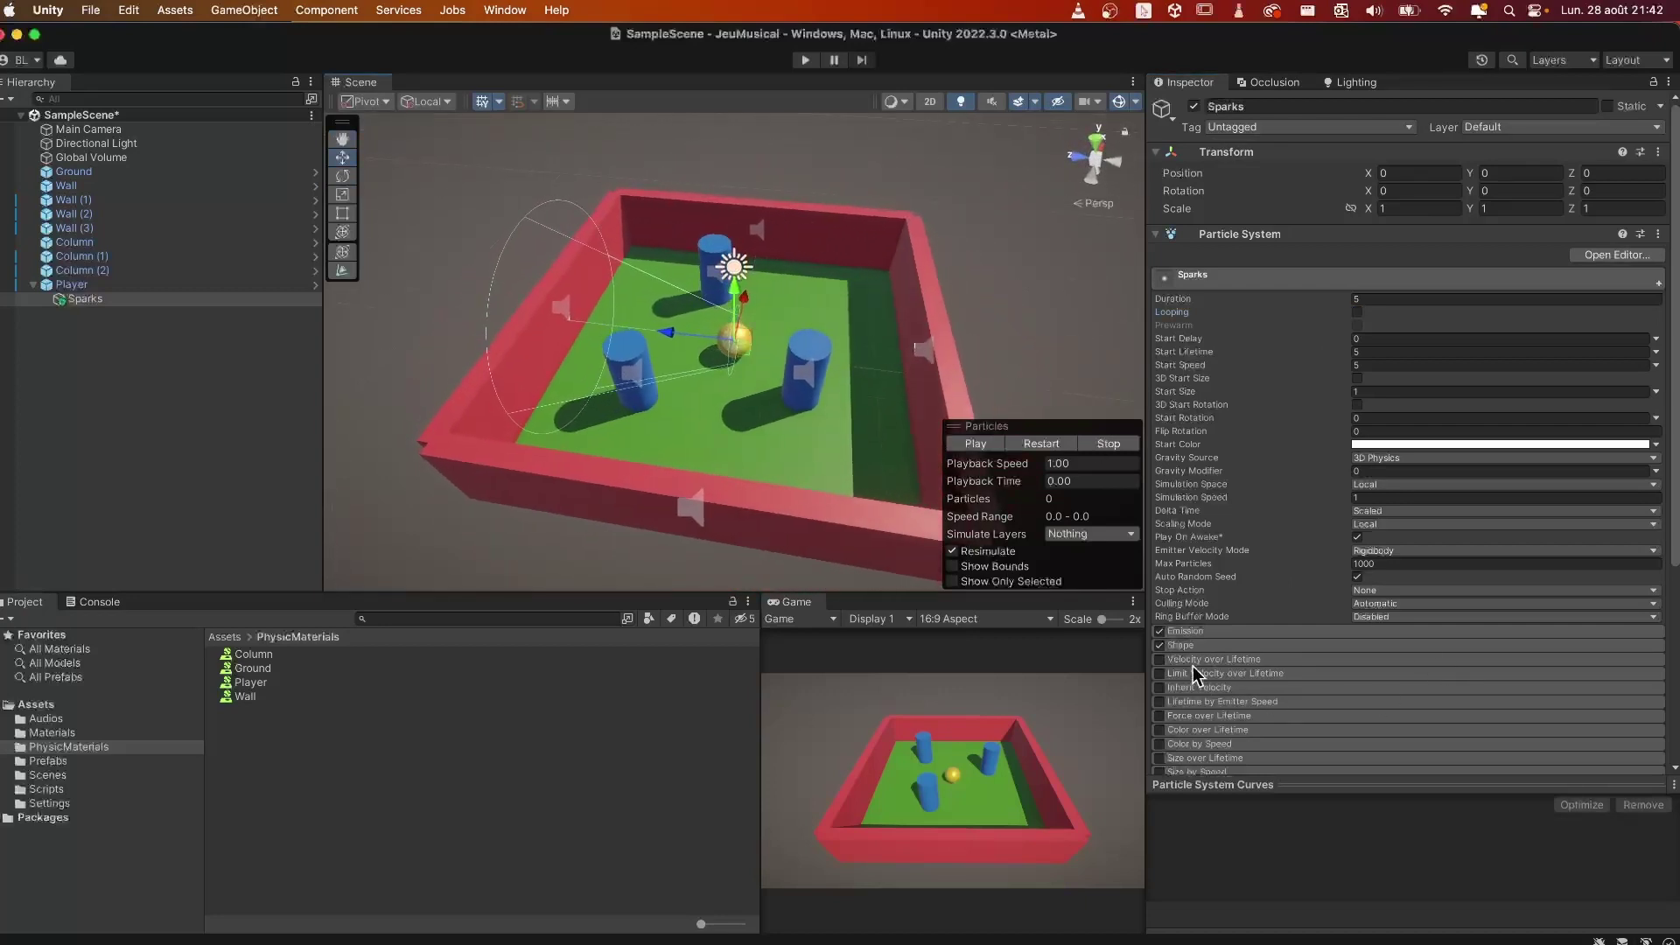
Step: Expand the Shape module and change the emitter shape from Cone to Hemisphere
click(1187, 645)
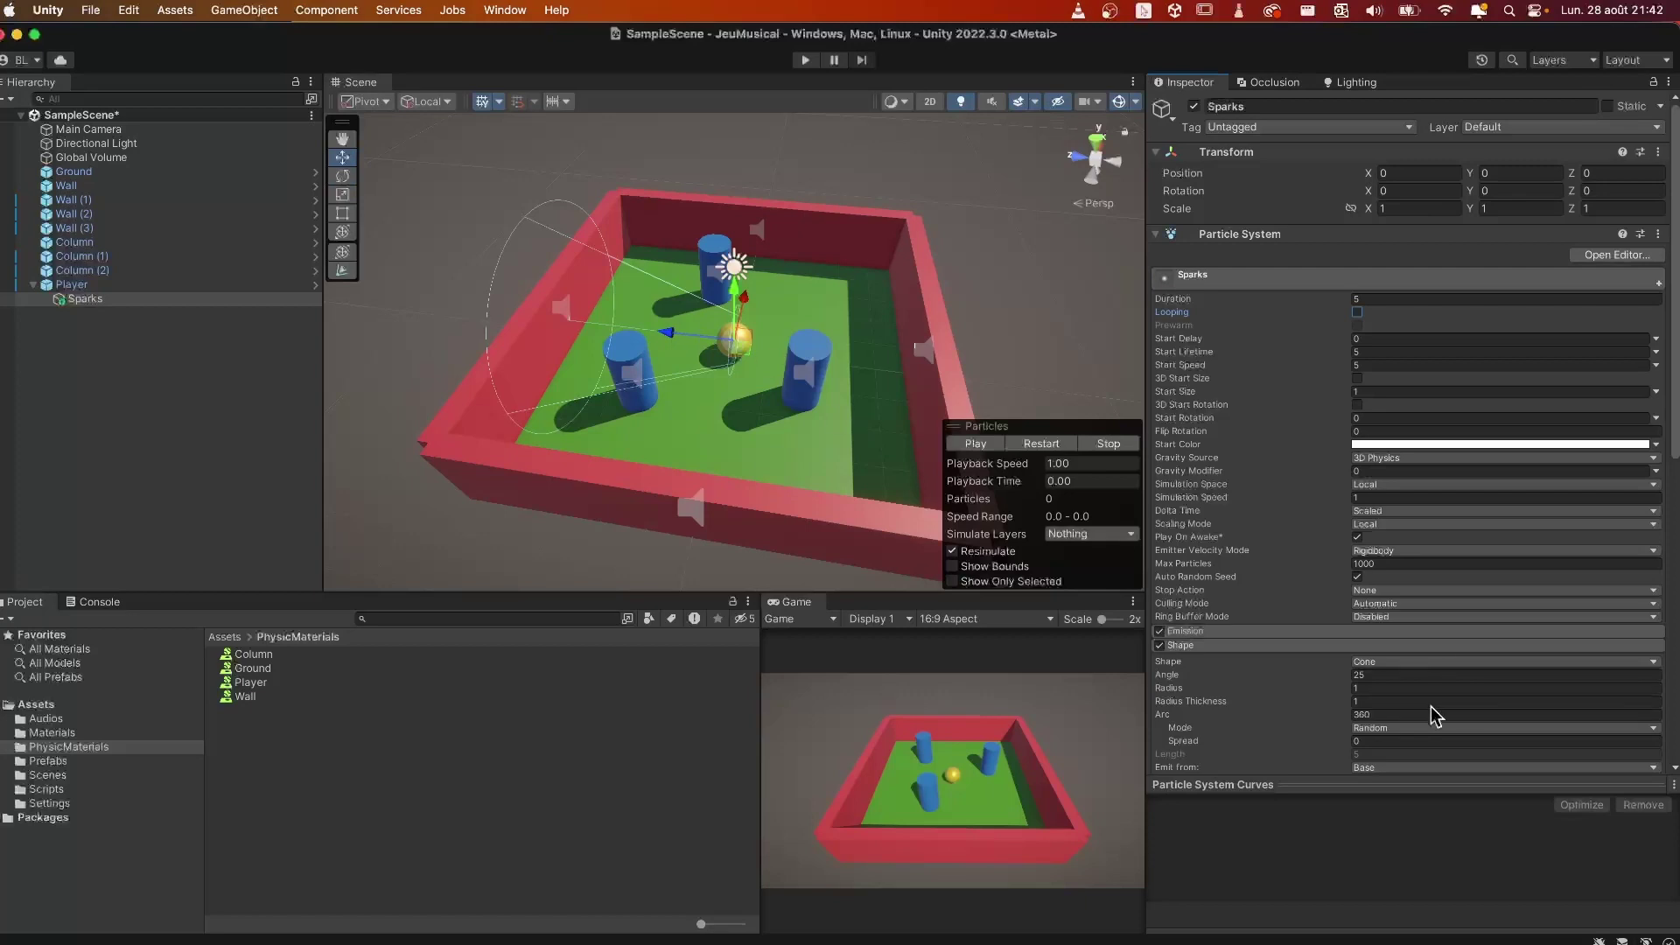
click(1388, 661)
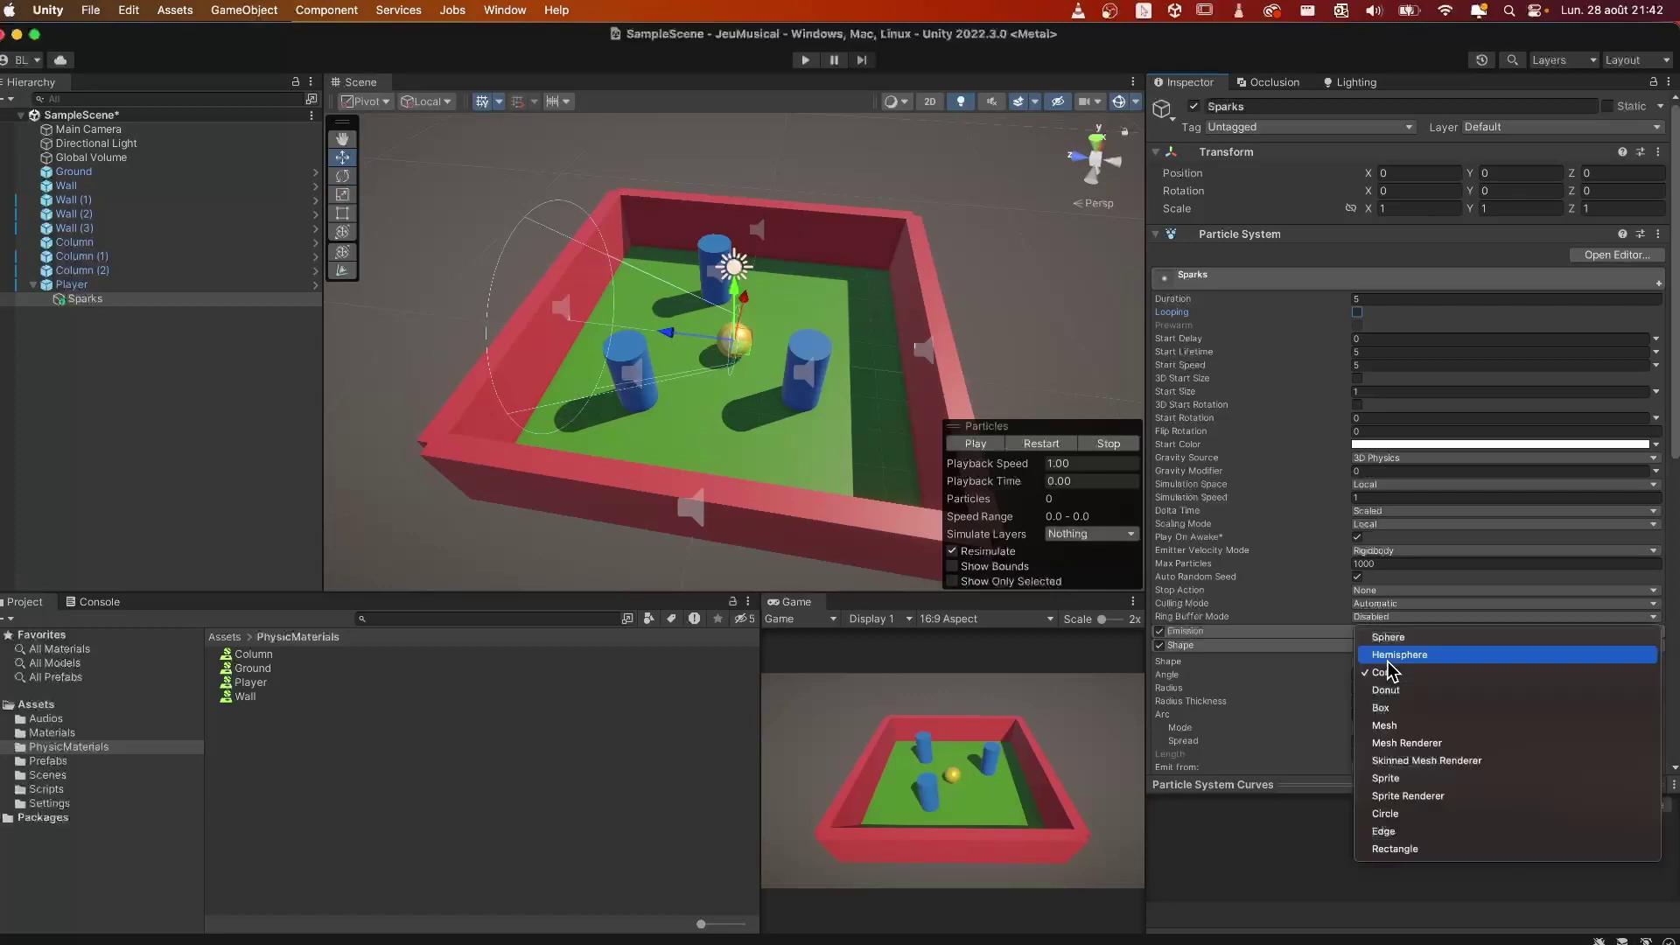
click(1435, 656)
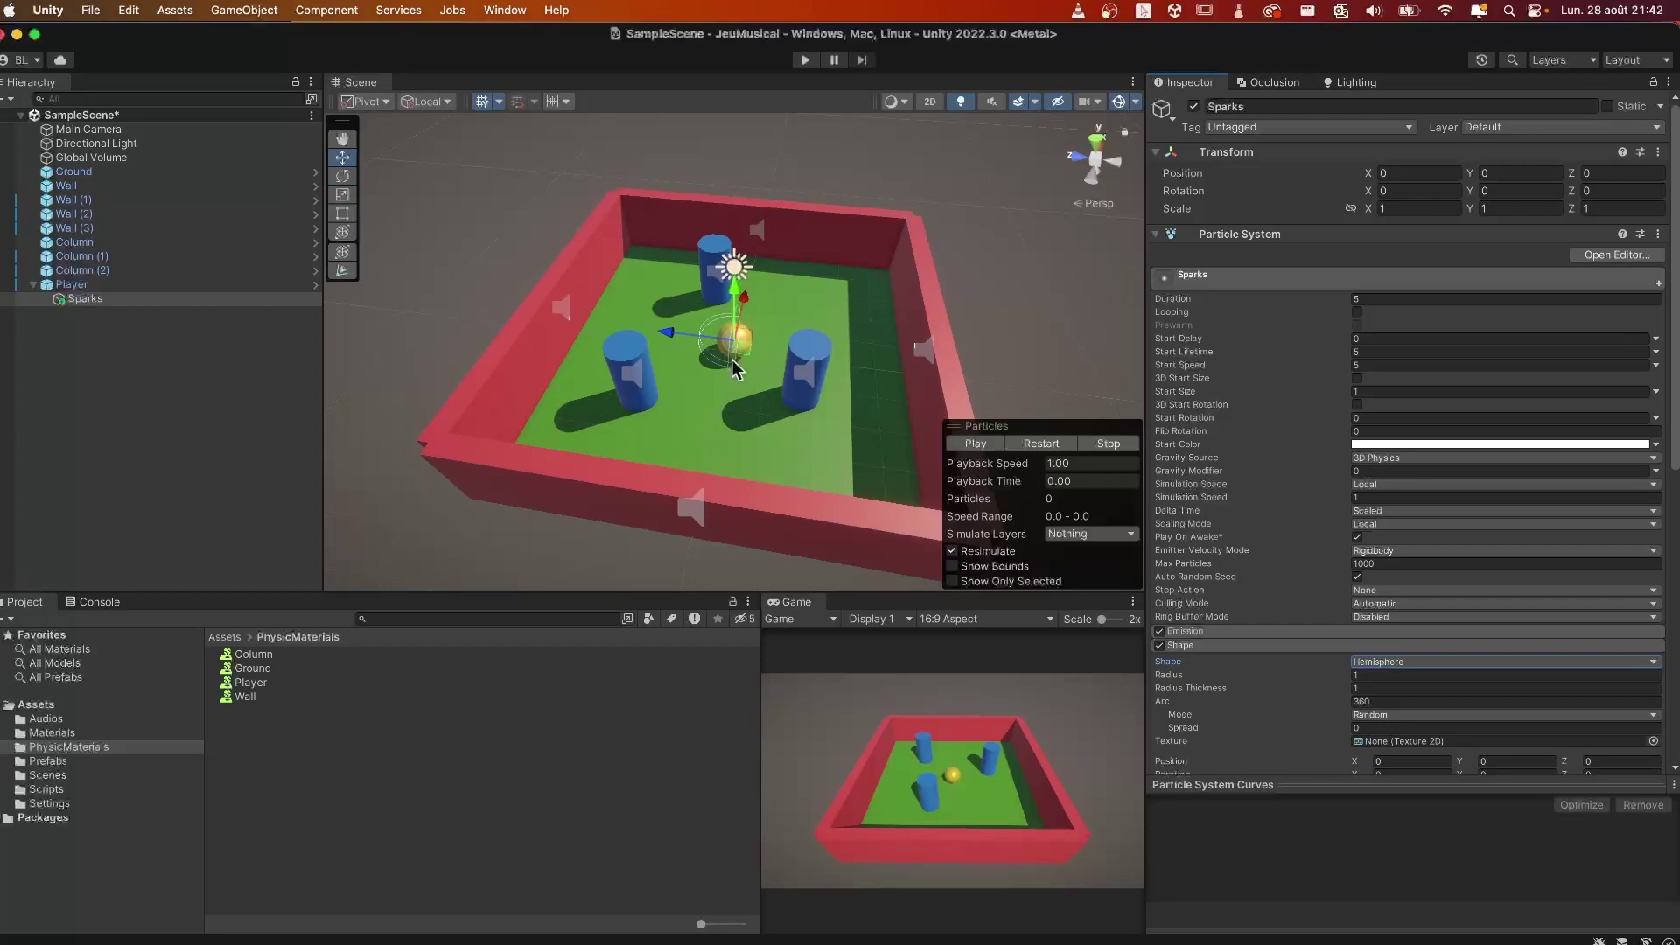
scroll(733, 357, up, 5)
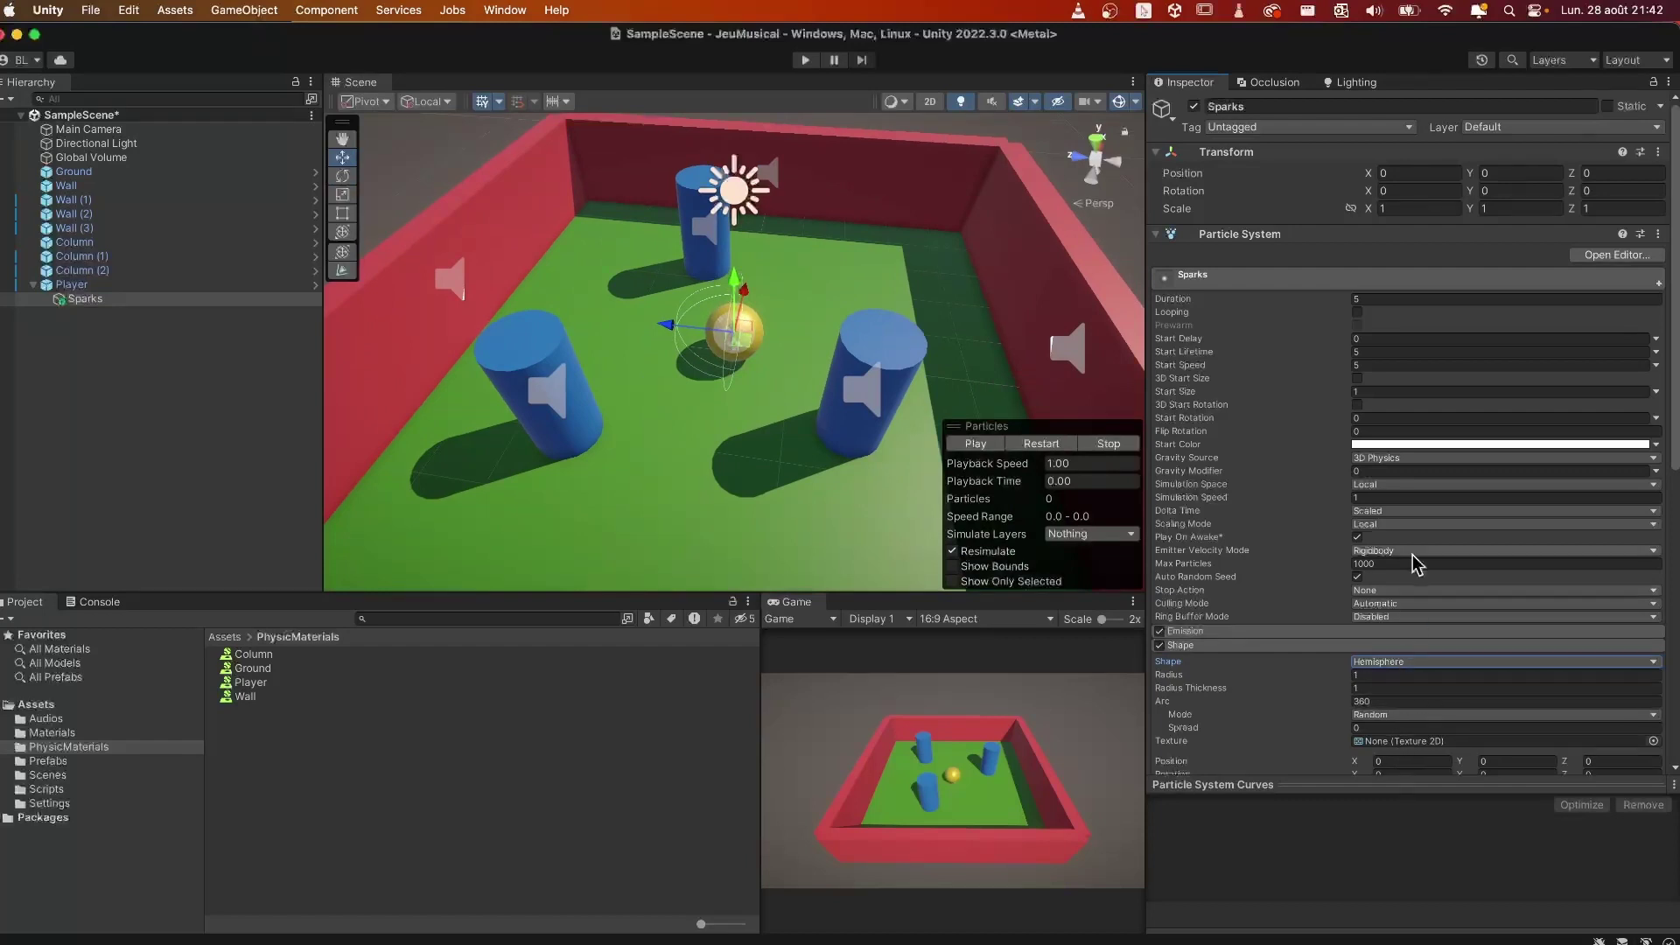
Step: Set the Sparks X rotation to -90 and the shape radius to 0.3
click(1401, 191)
double_click(1402, 191)
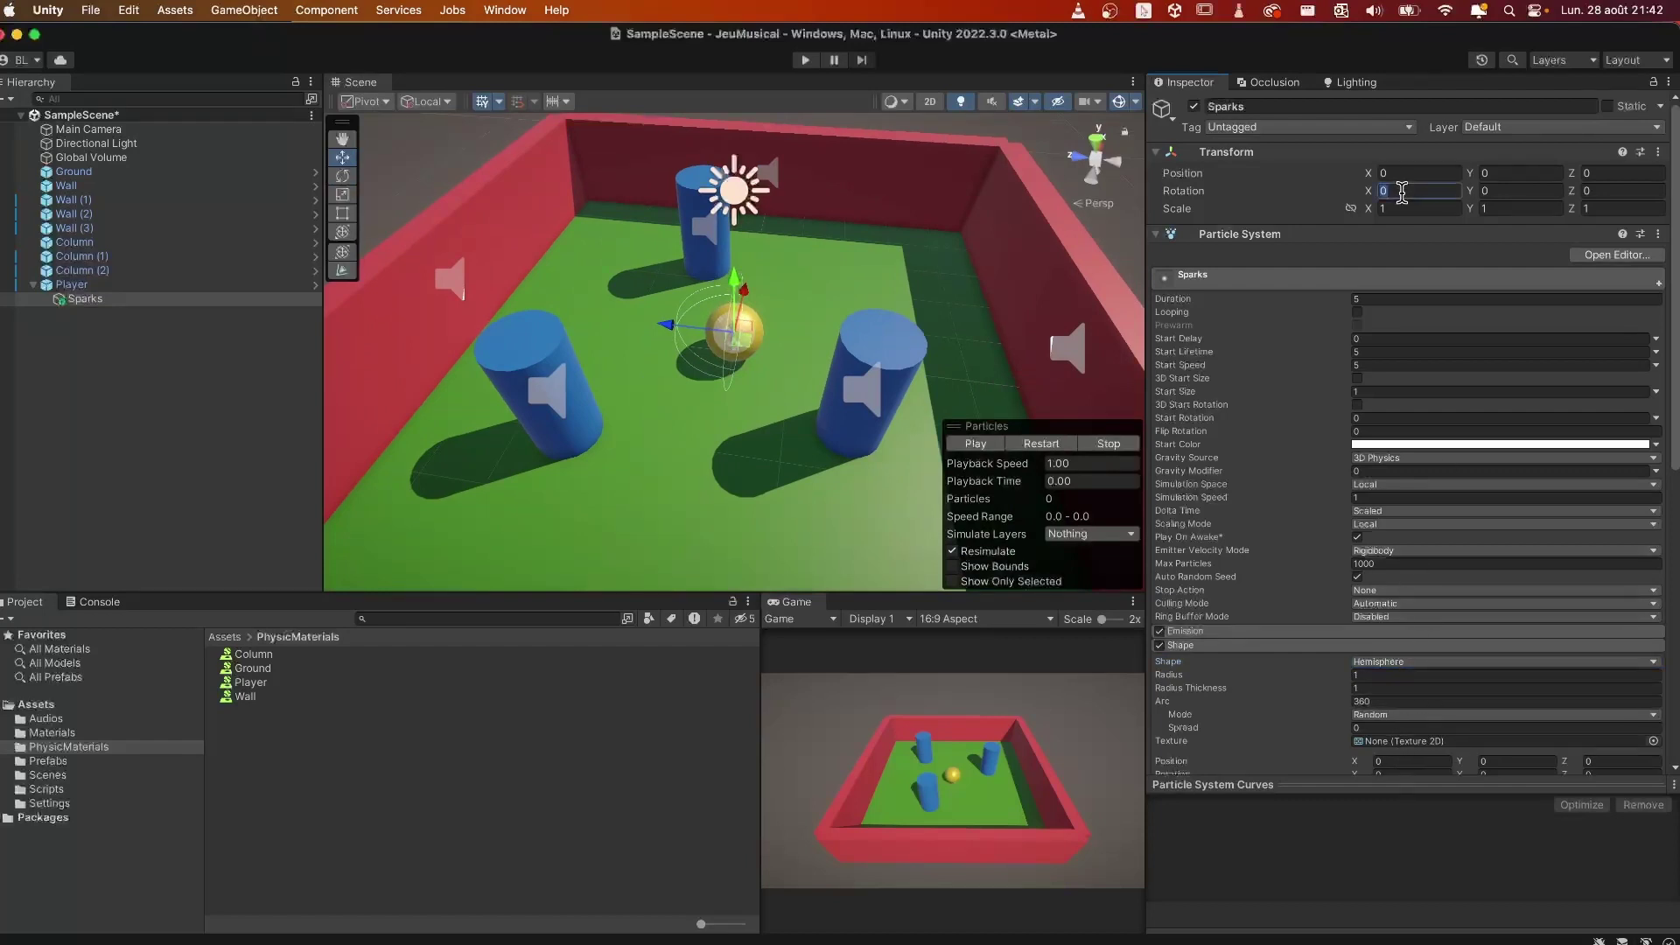
text(-90)
click(1386, 676)
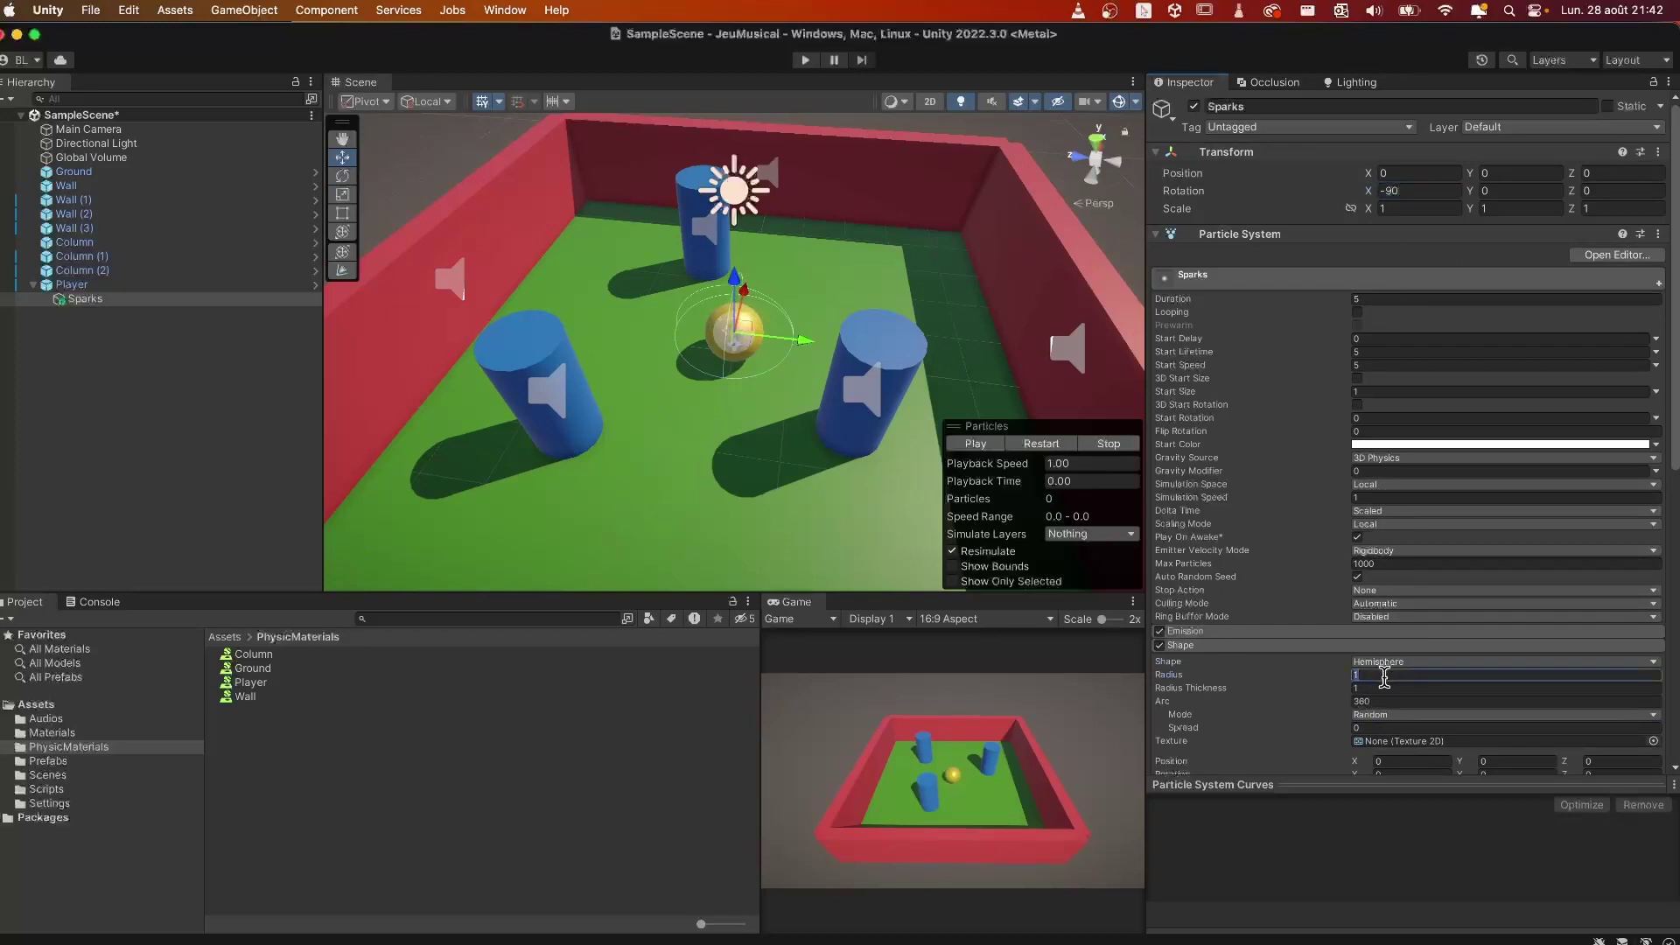
text(0.3)
Step: Raise Sparks to position Y 0.5 and test the burst with Restart and Stop
drag(740, 287, 742, 254)
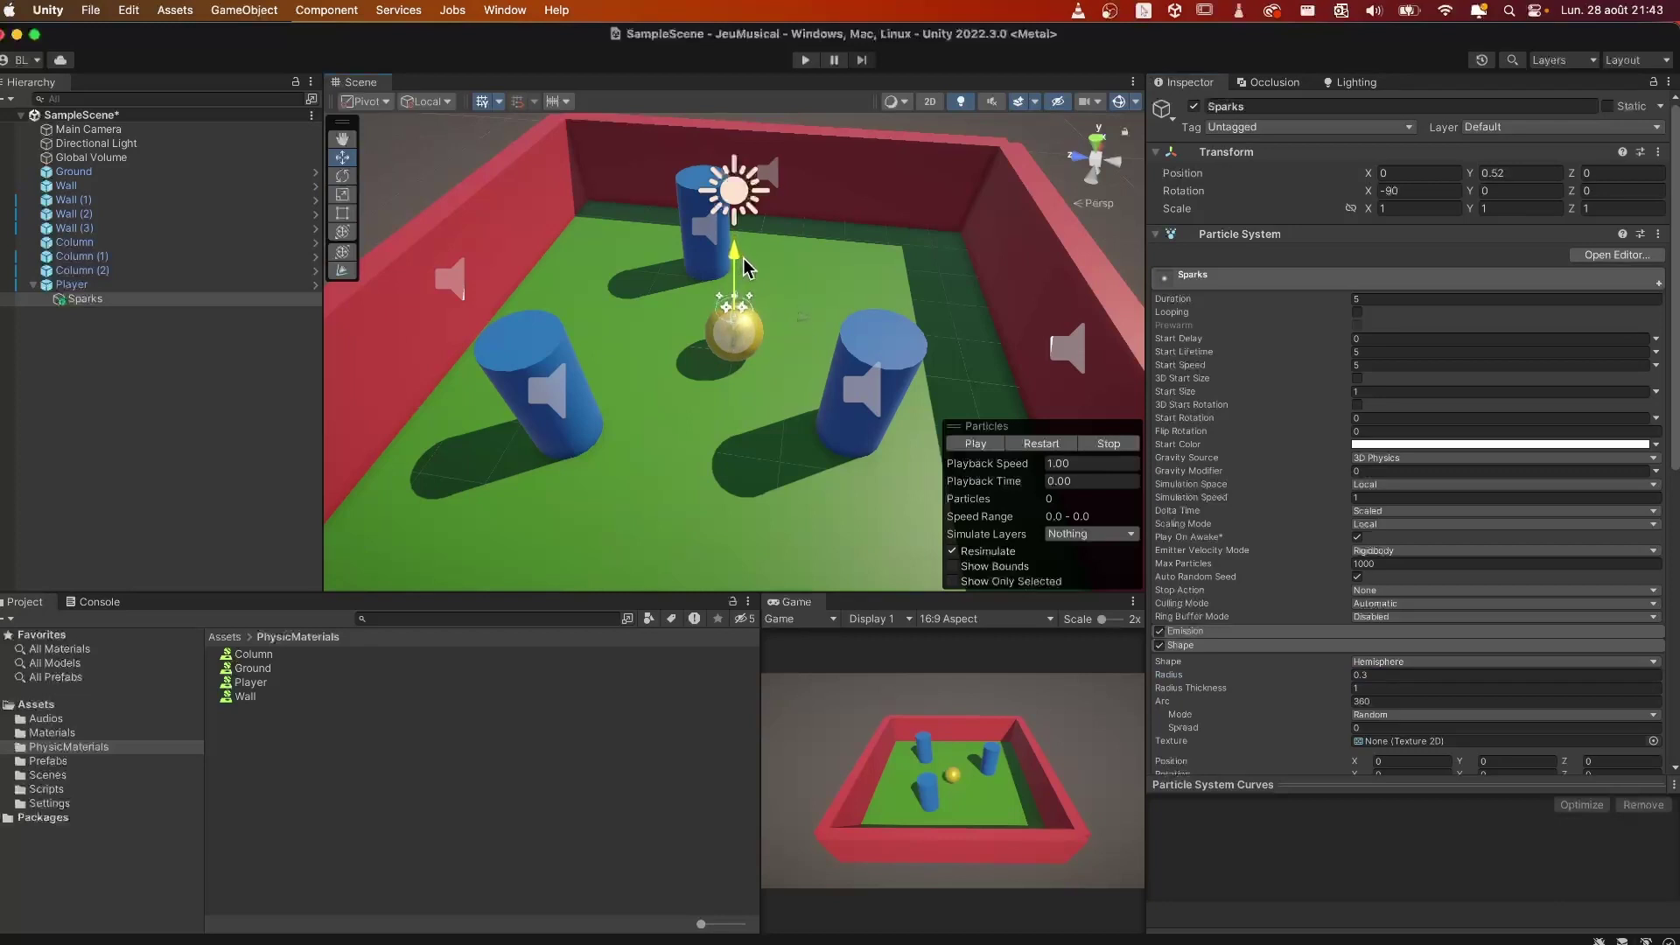
click(1503, 172)
text(0.5)
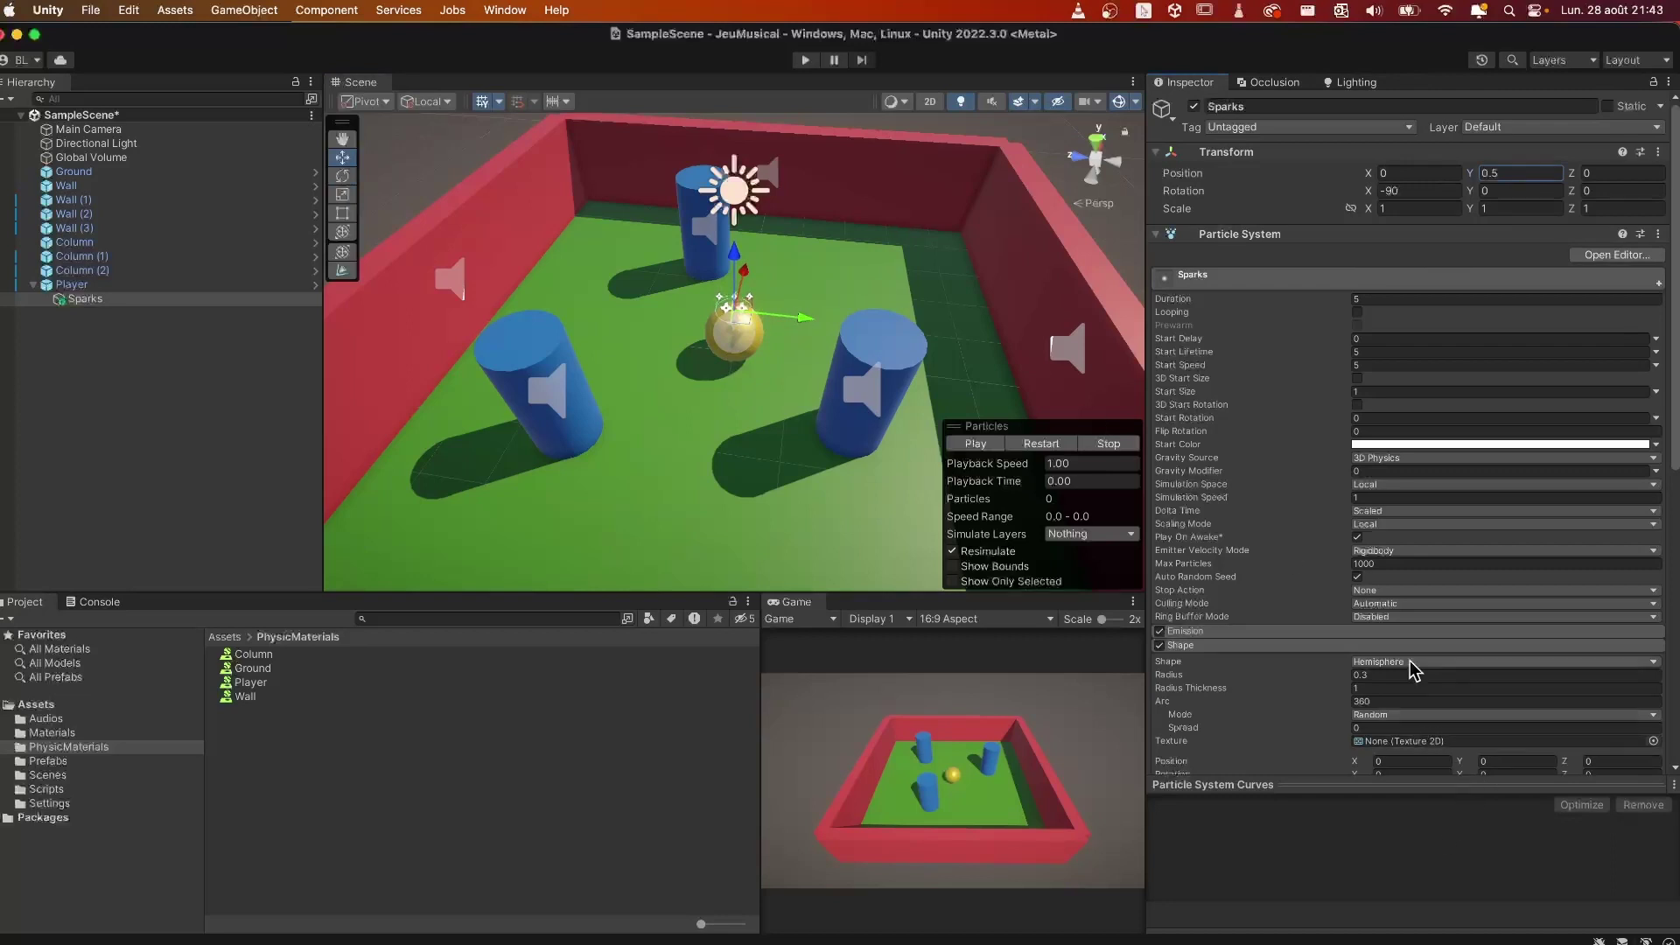
click(1032, 439)
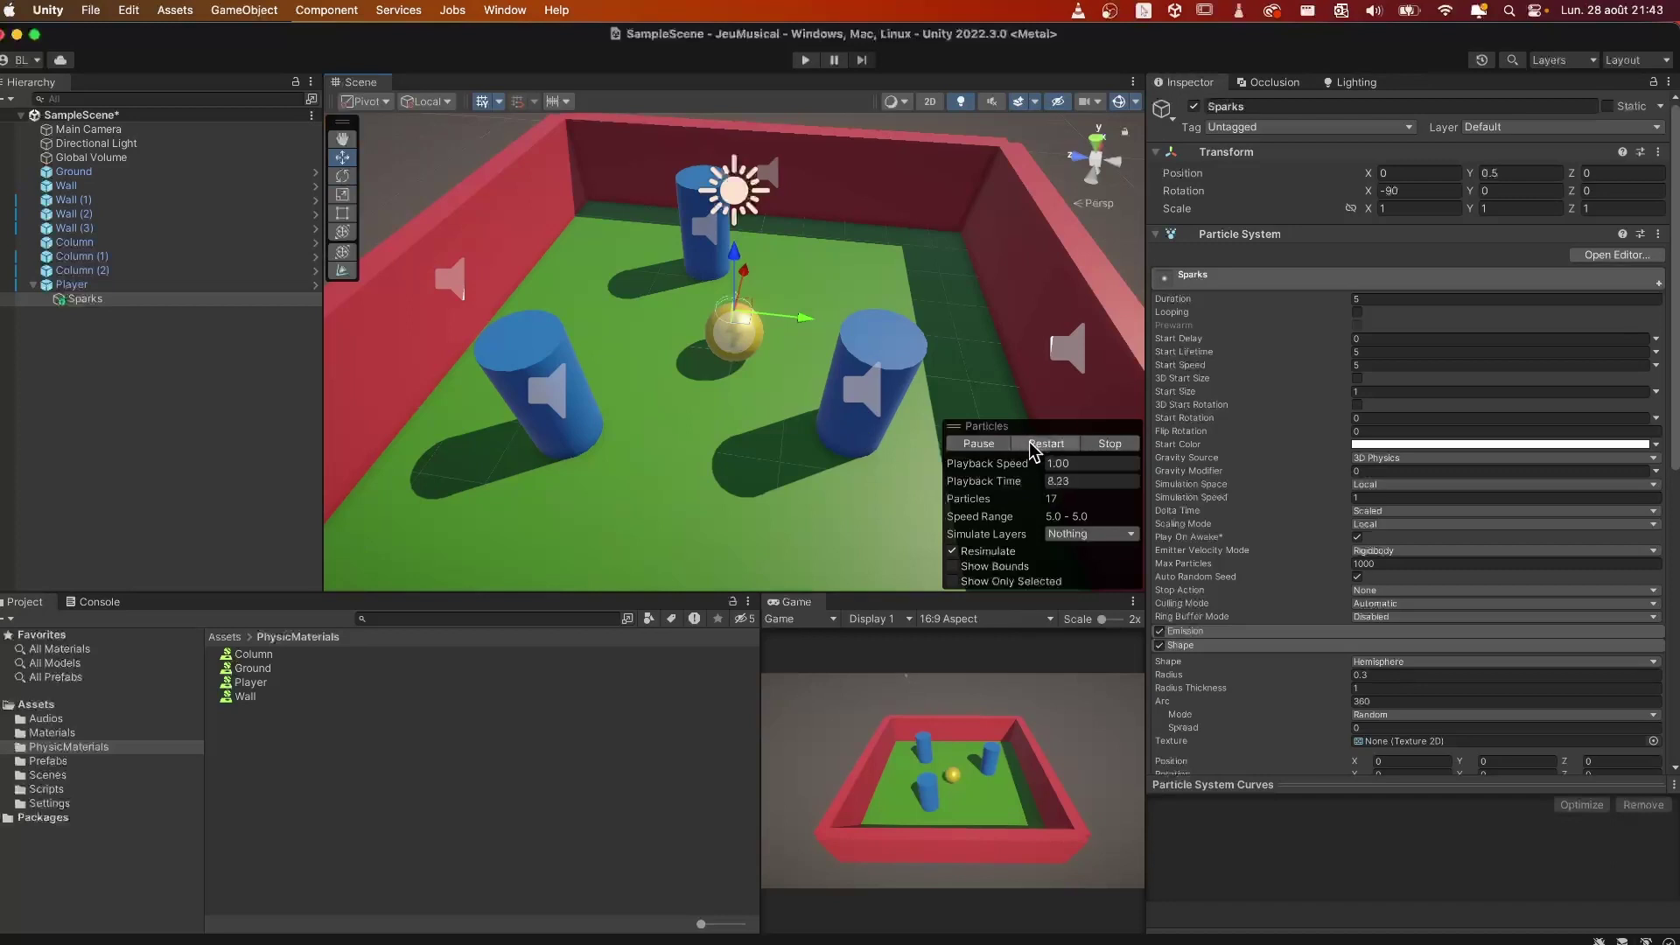
click(1104, 444)
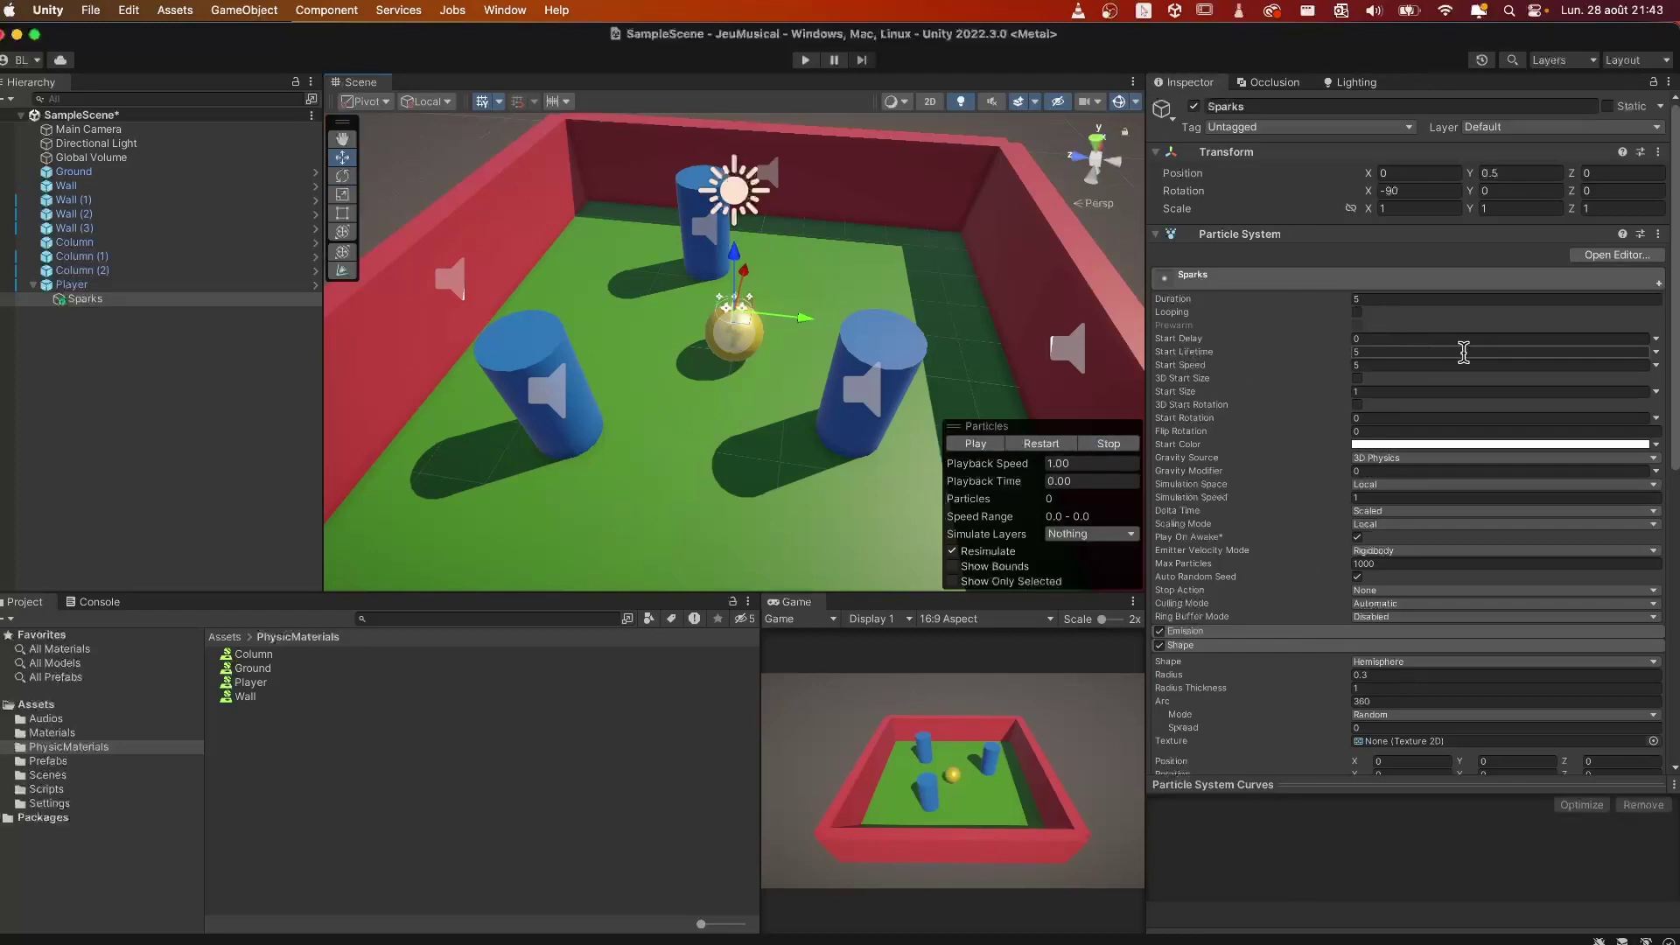
Step: Make Start Lifetime random between two constants, 0.2 and 0.8
click(1653, 353)
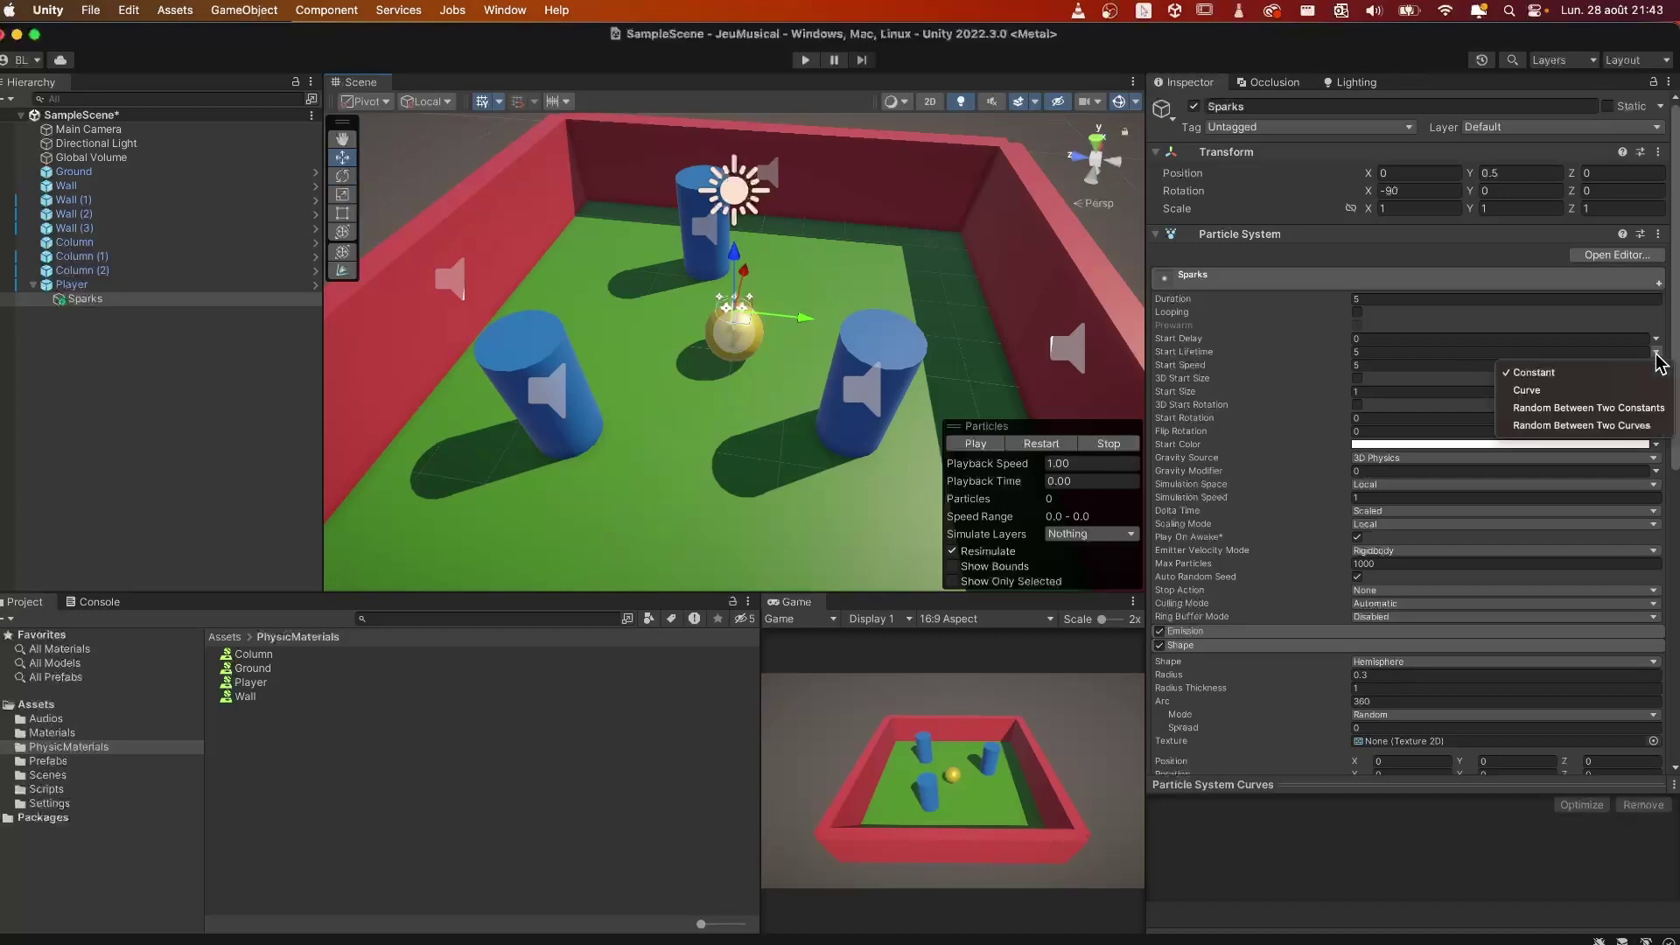
click(1605, 410)
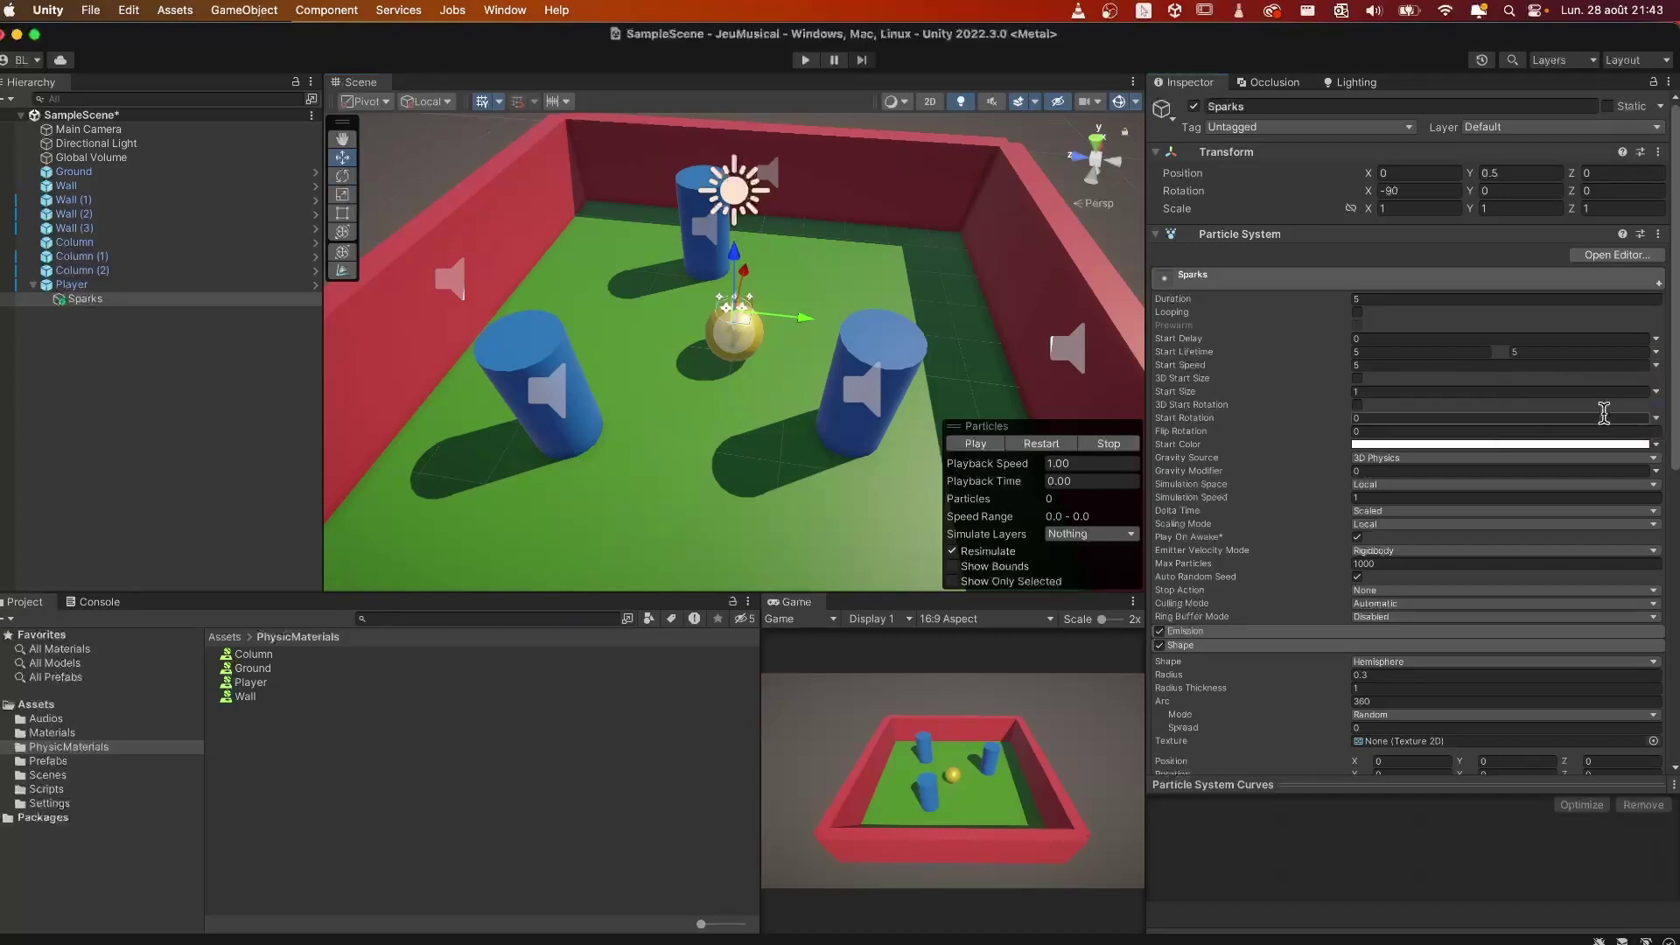
click(1655, 352)
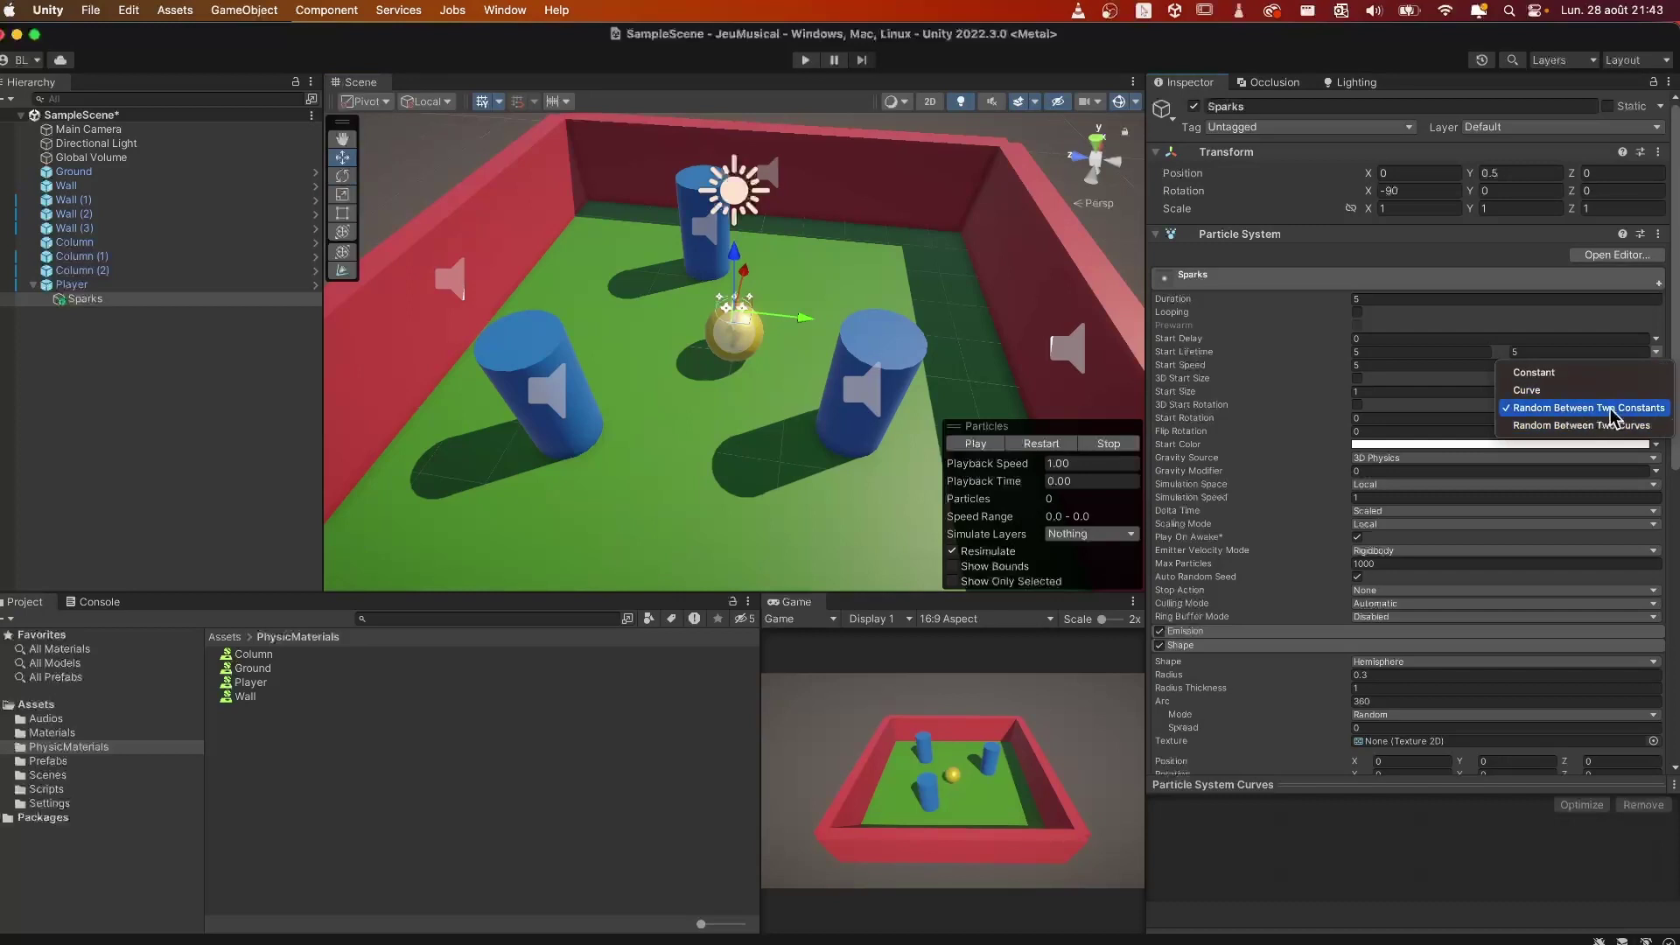
click(1621, 409)
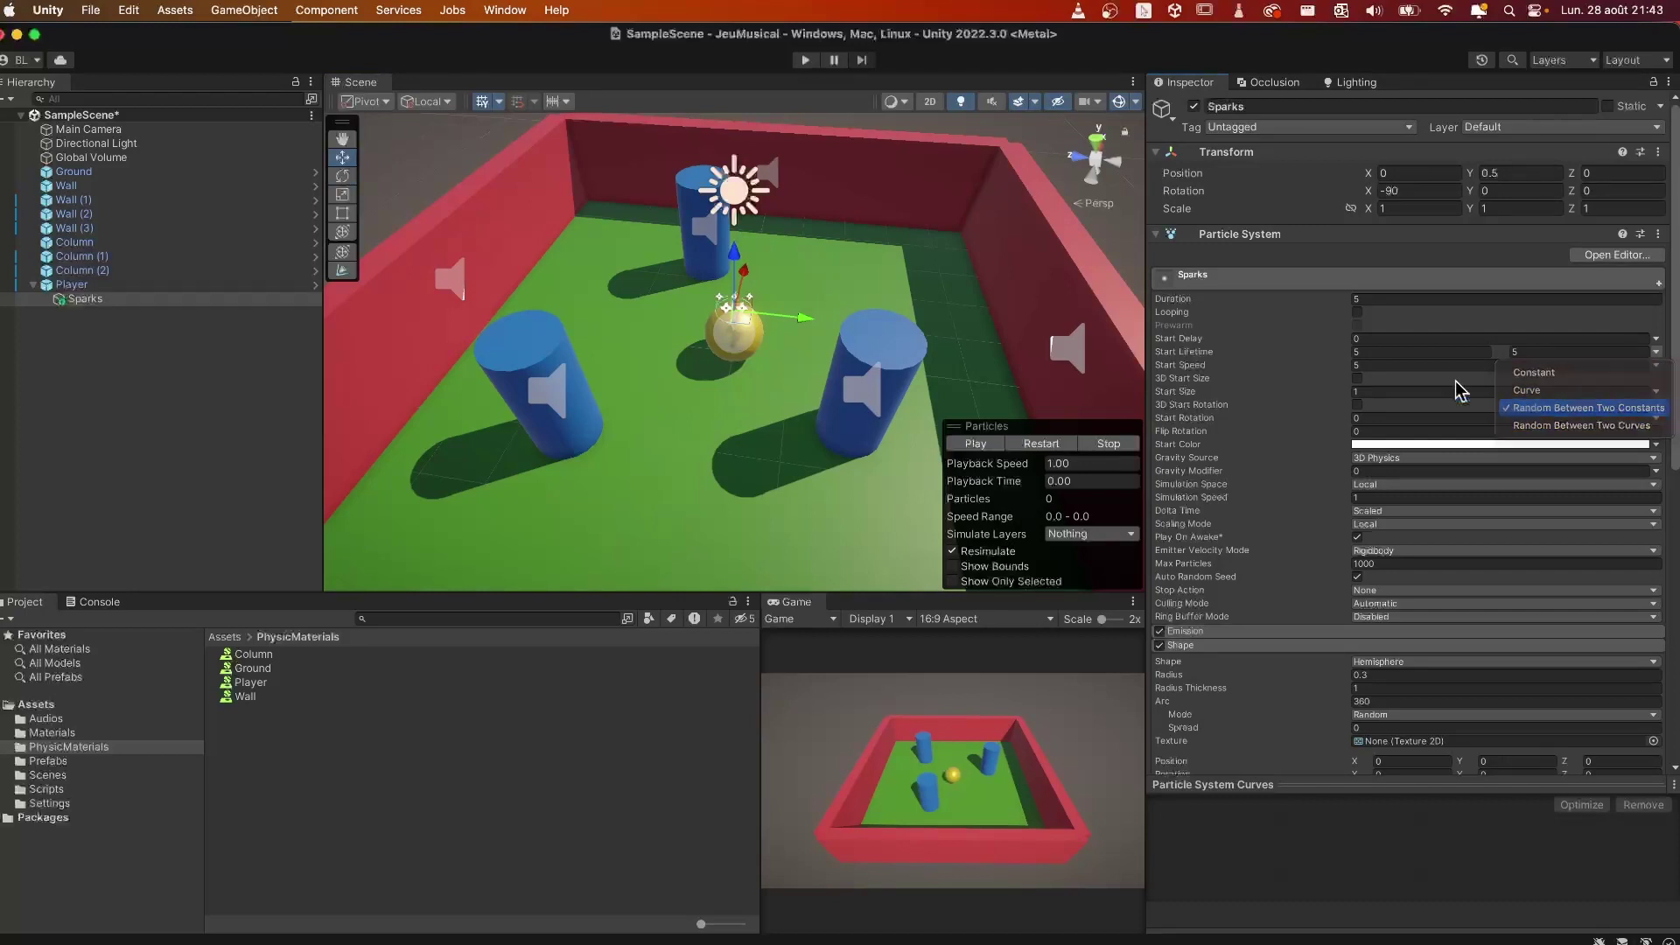
click(1377, 351)
text(2)
key(Tab)
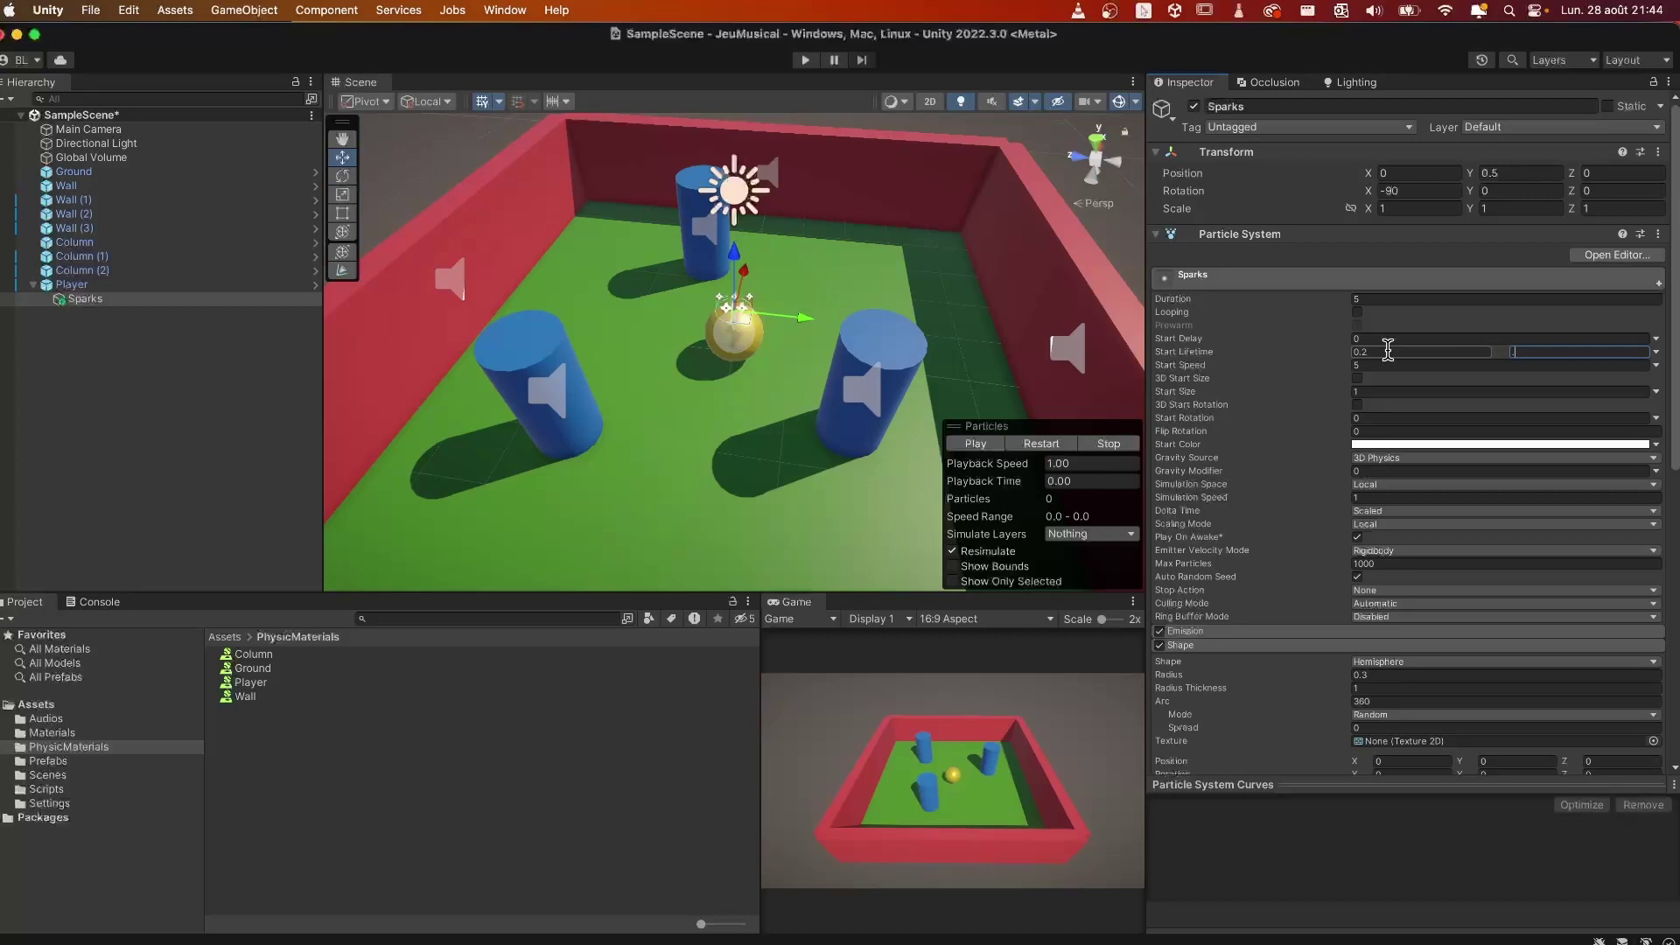
text(8)
key(Tab)
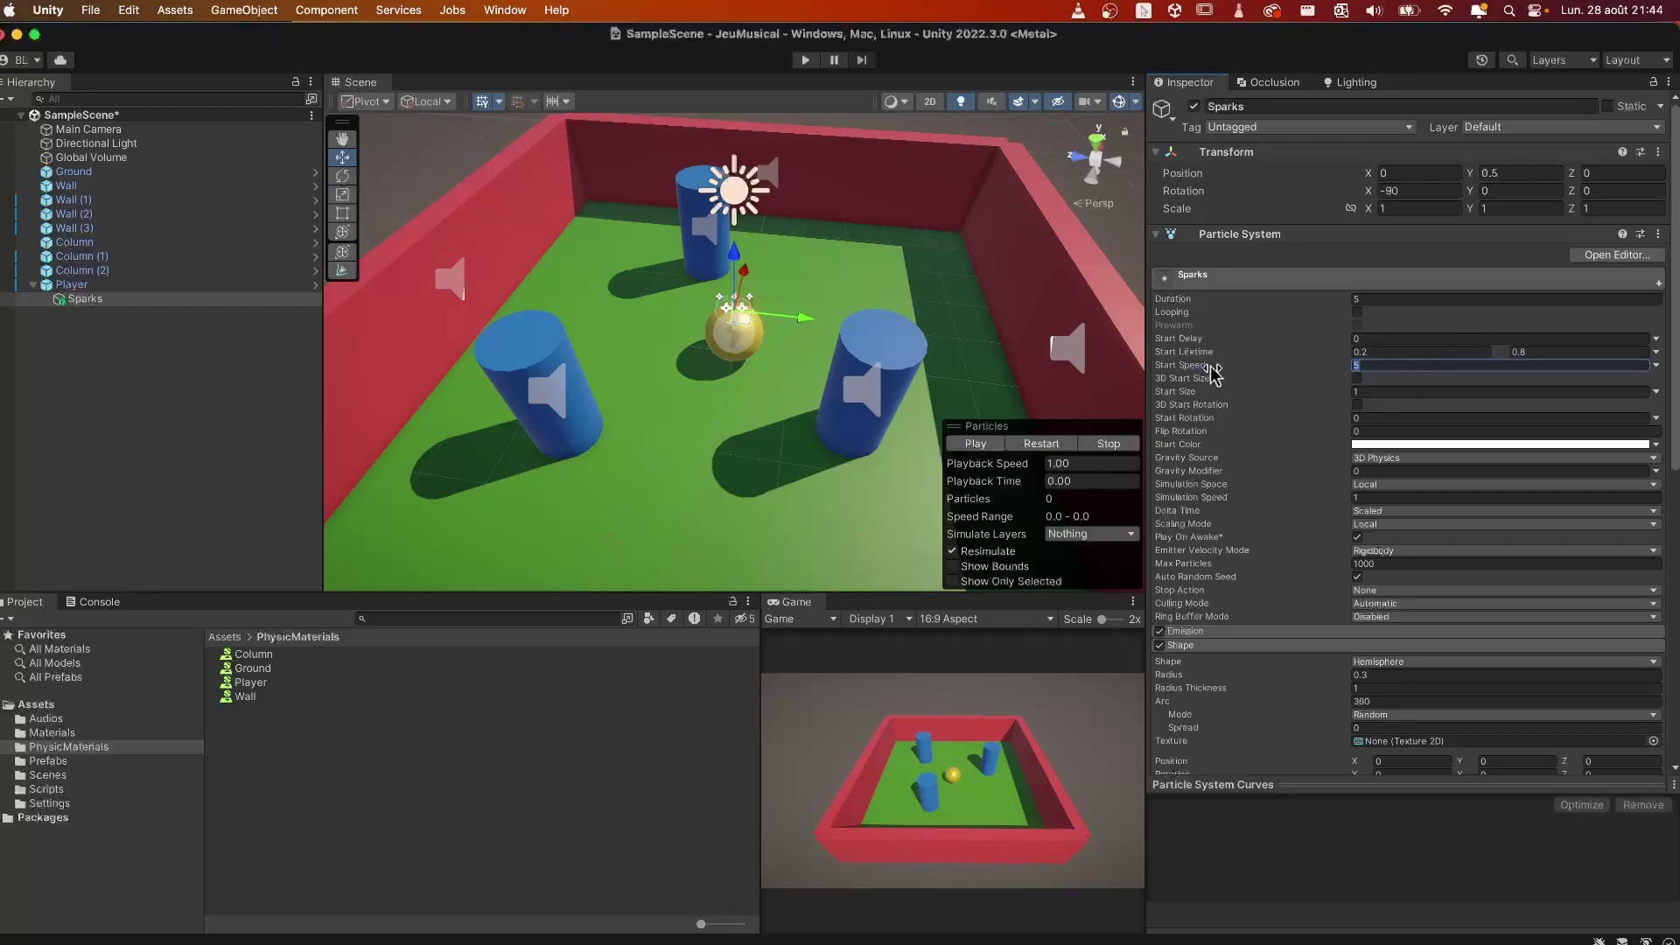
Step: Make Start Speed random between two constants, 2 and 20
click(1656, 366)
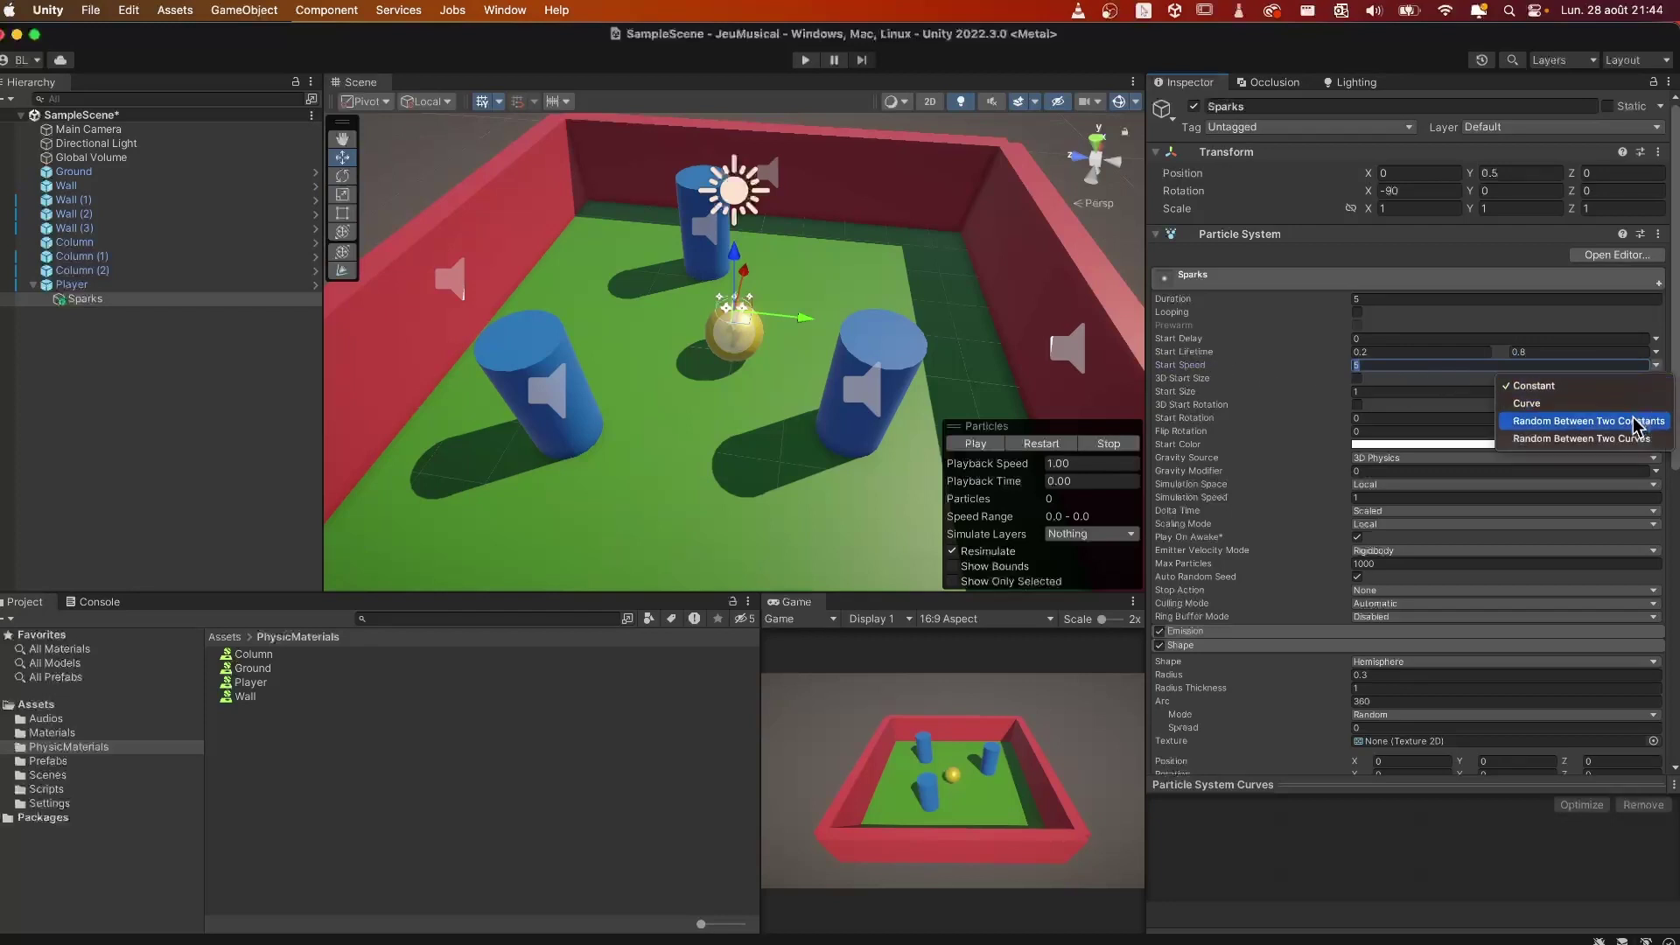
click(1578, 420)
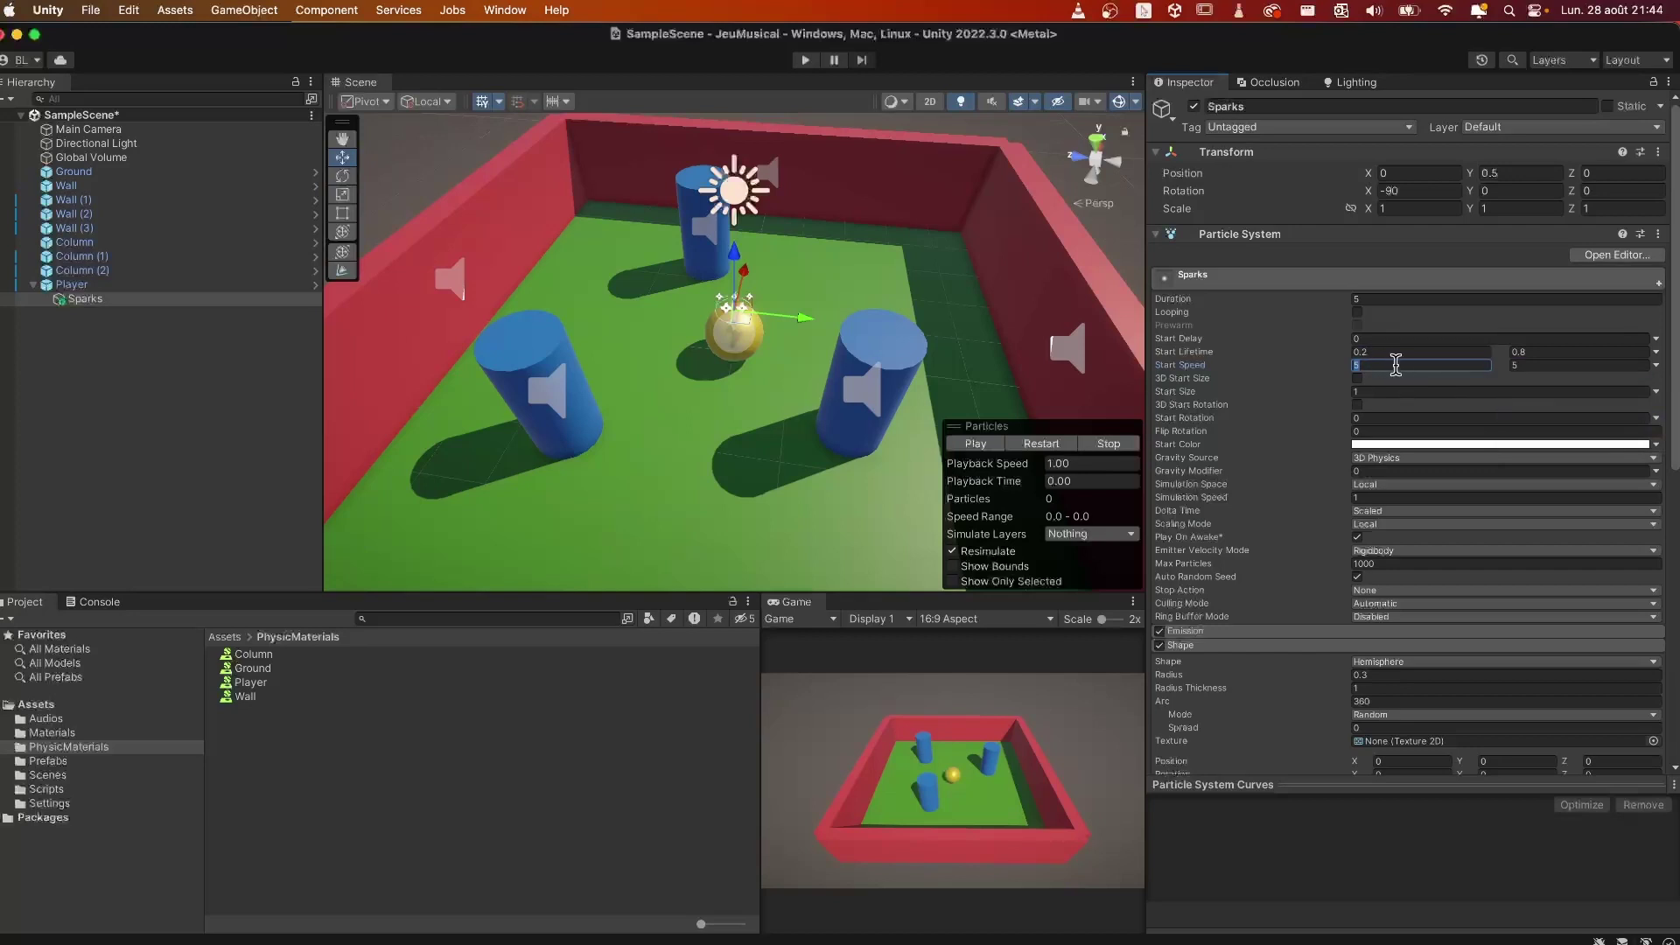
text(2)
click(1525, 366)
key(Tab)
text(20)
key(Return)
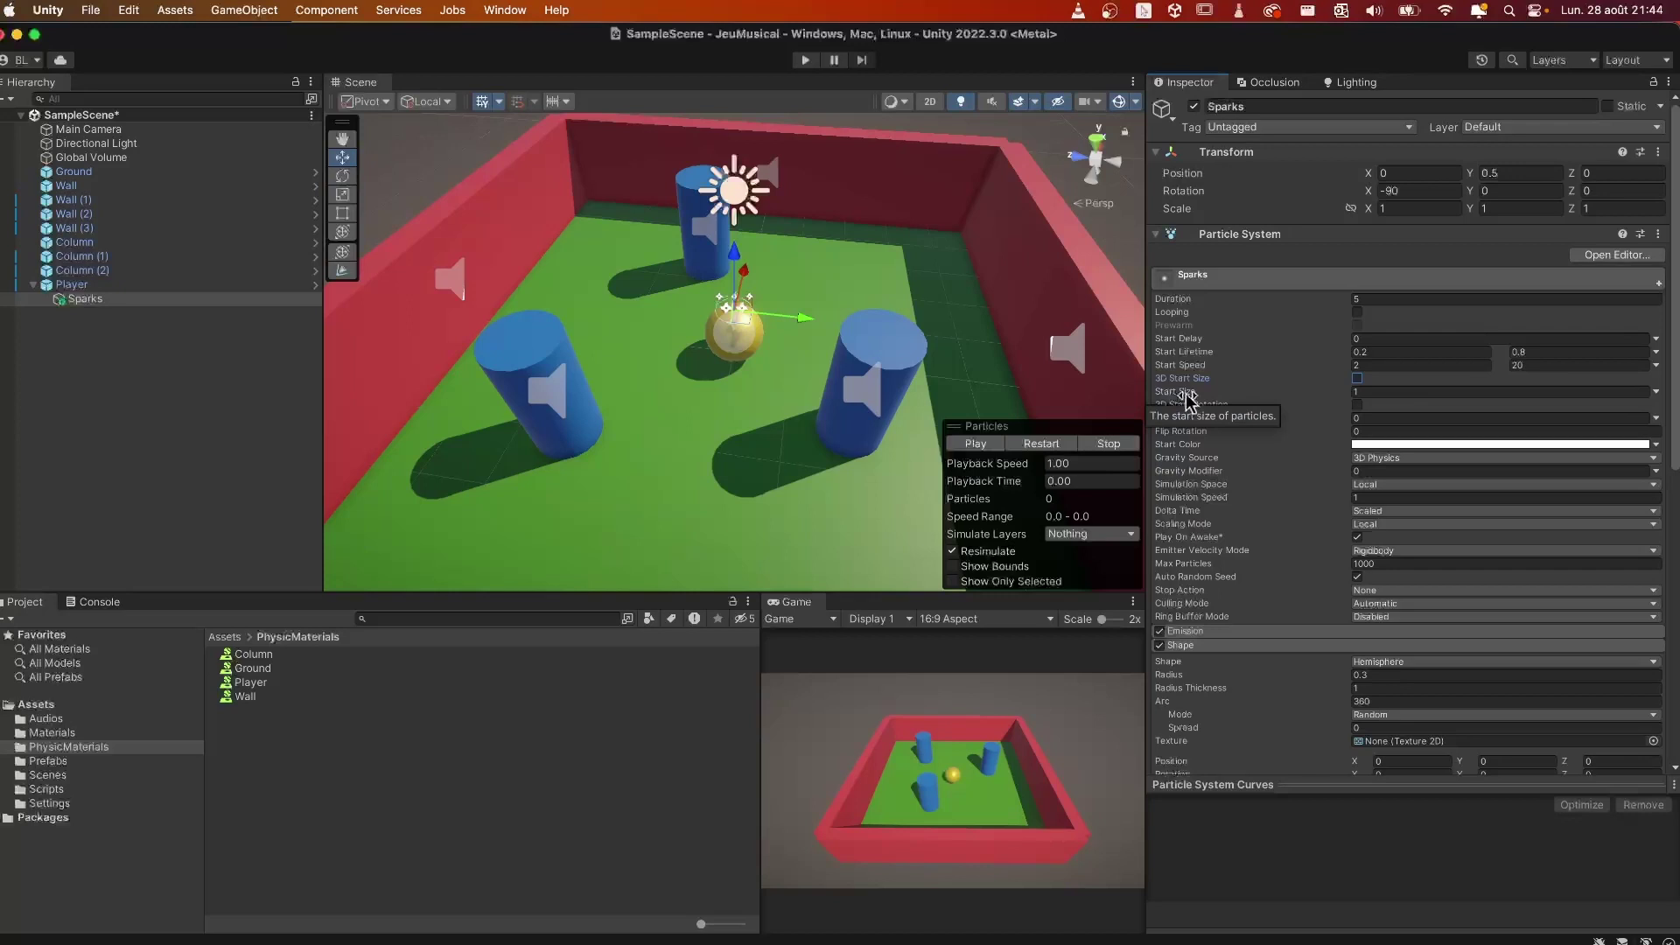
Step: Make Start Size random between two constants, 0.05 and 0.4
click(1656, 392)
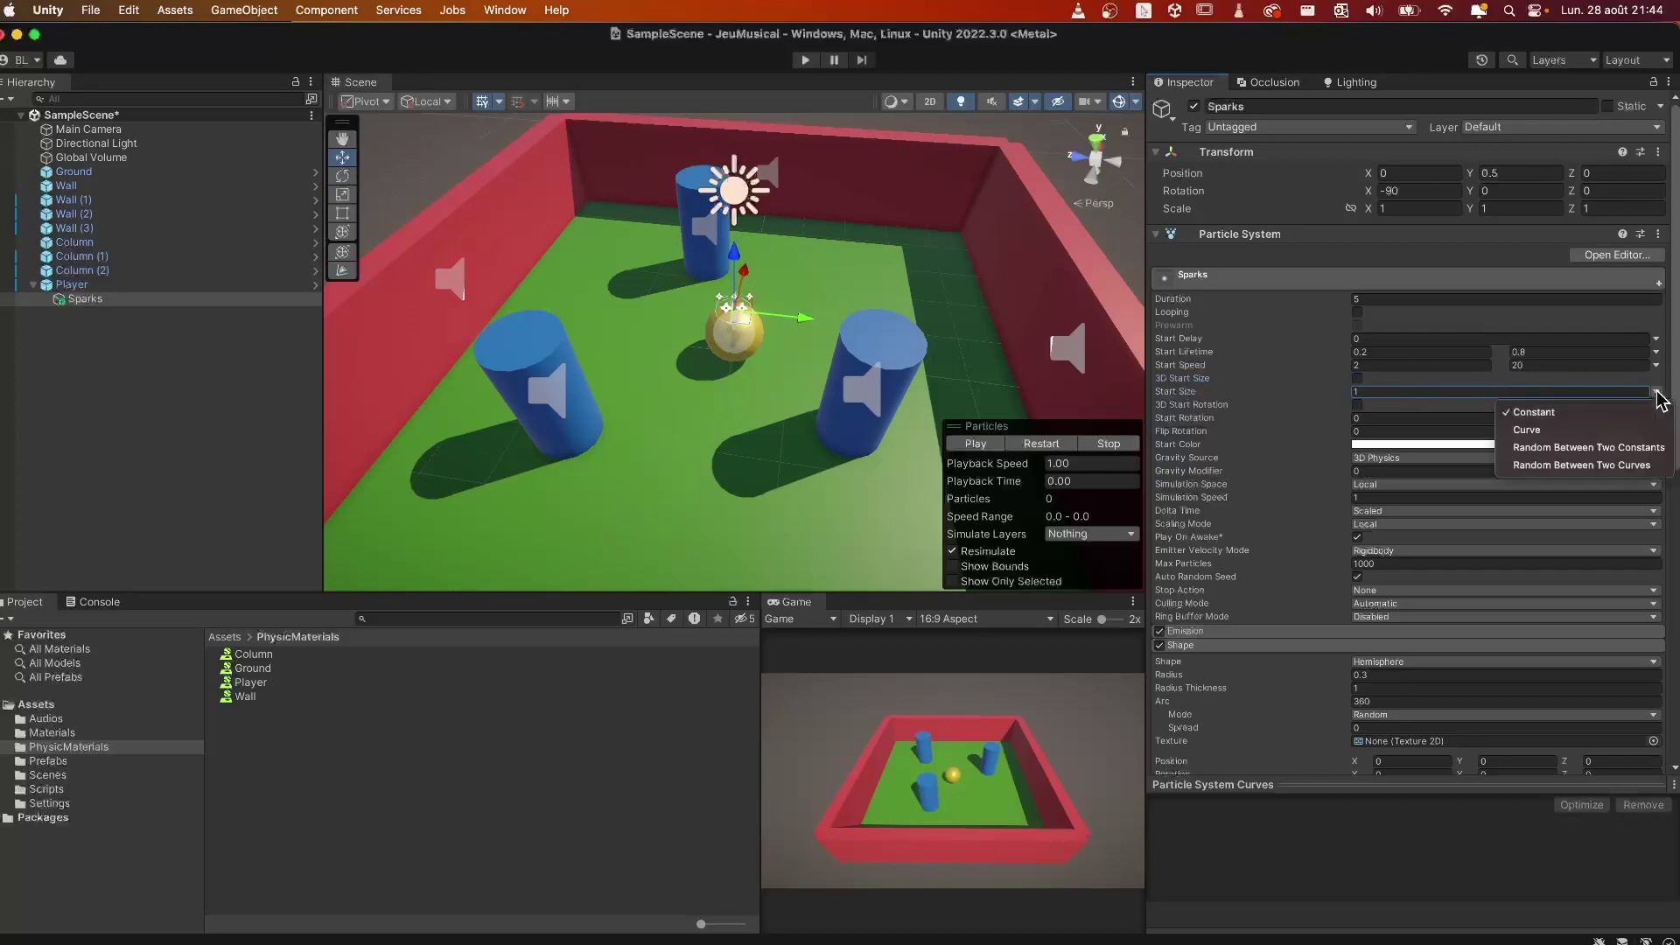
click(1642, 450)
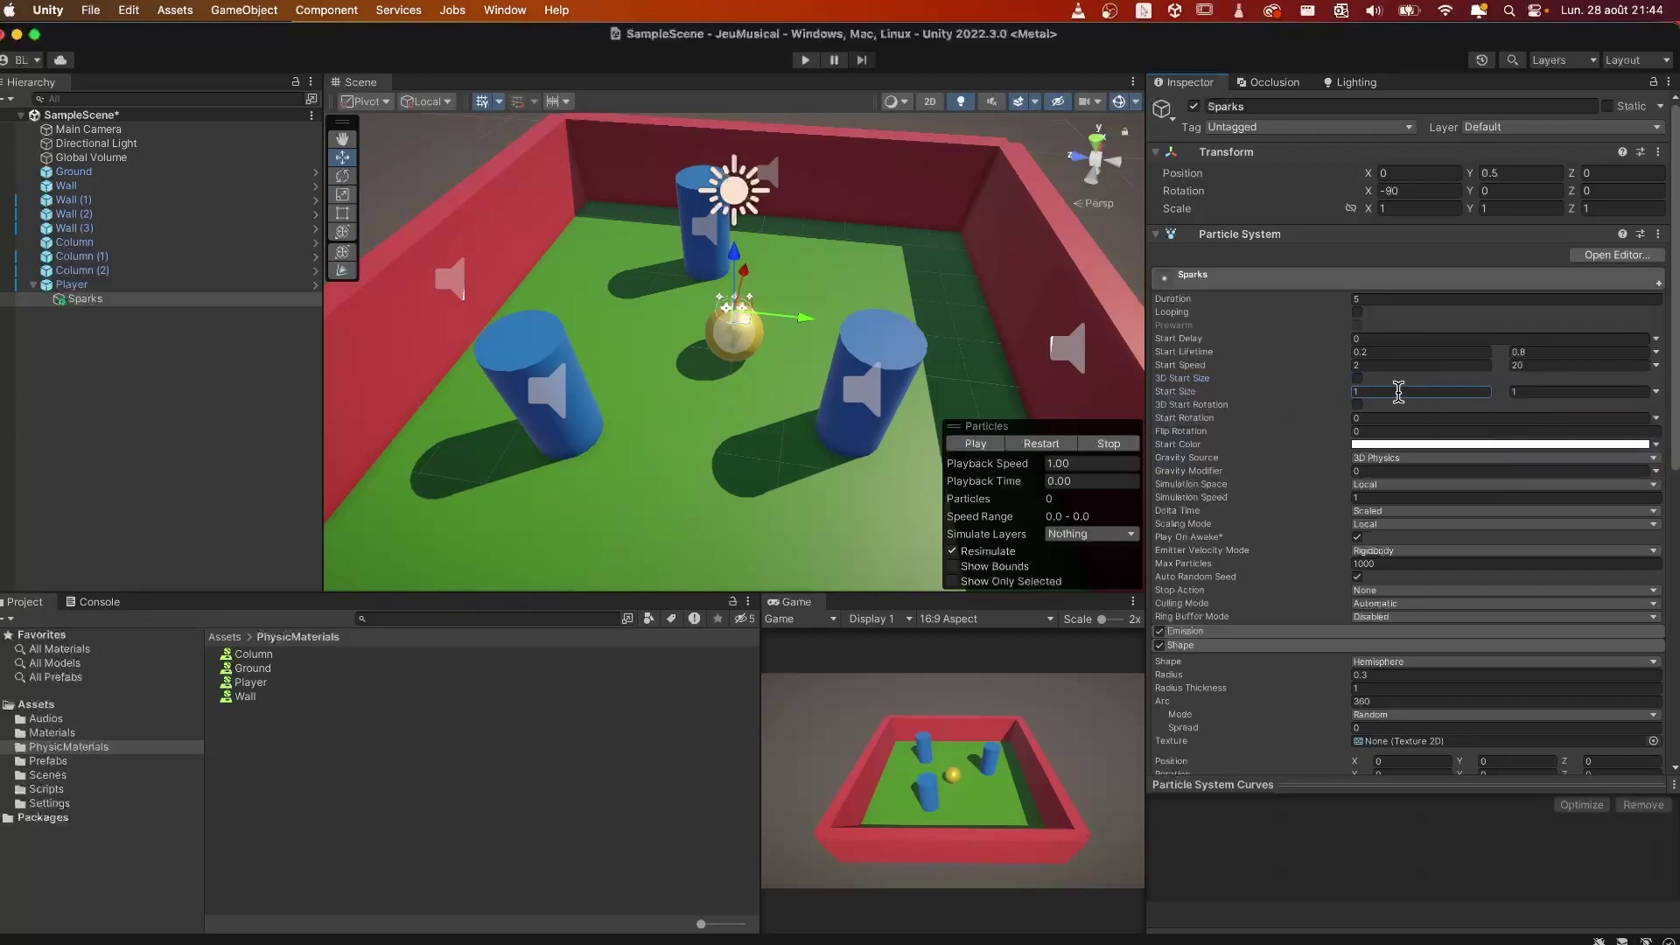
click(1398, 392)
key(Tab)
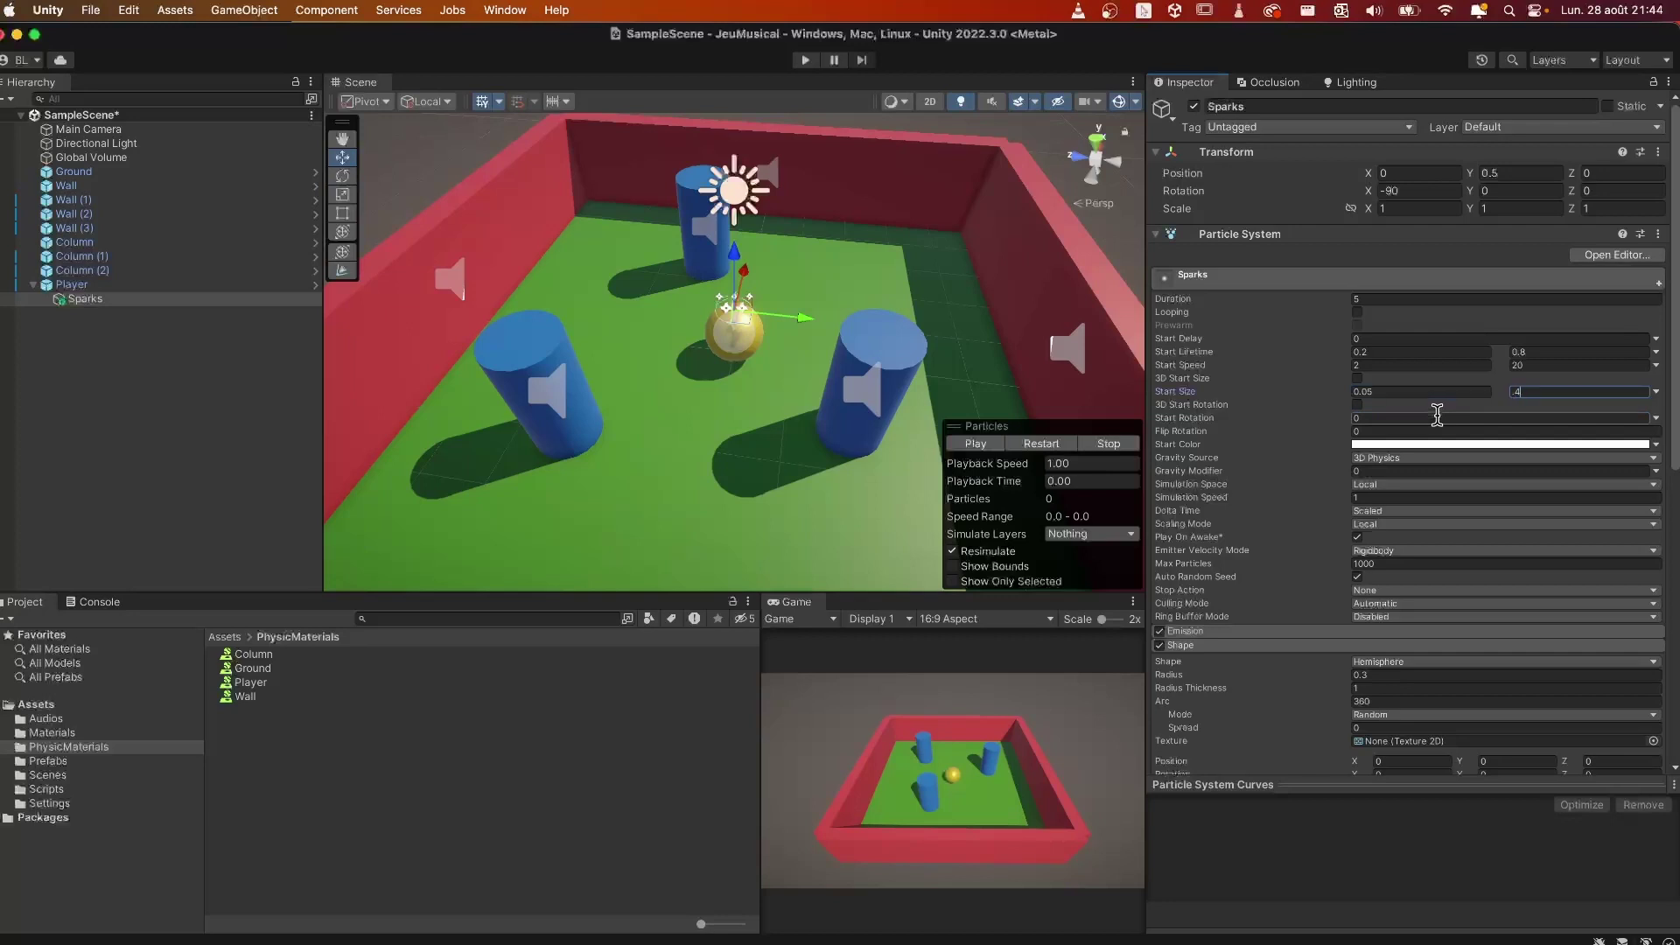
key(Tab)
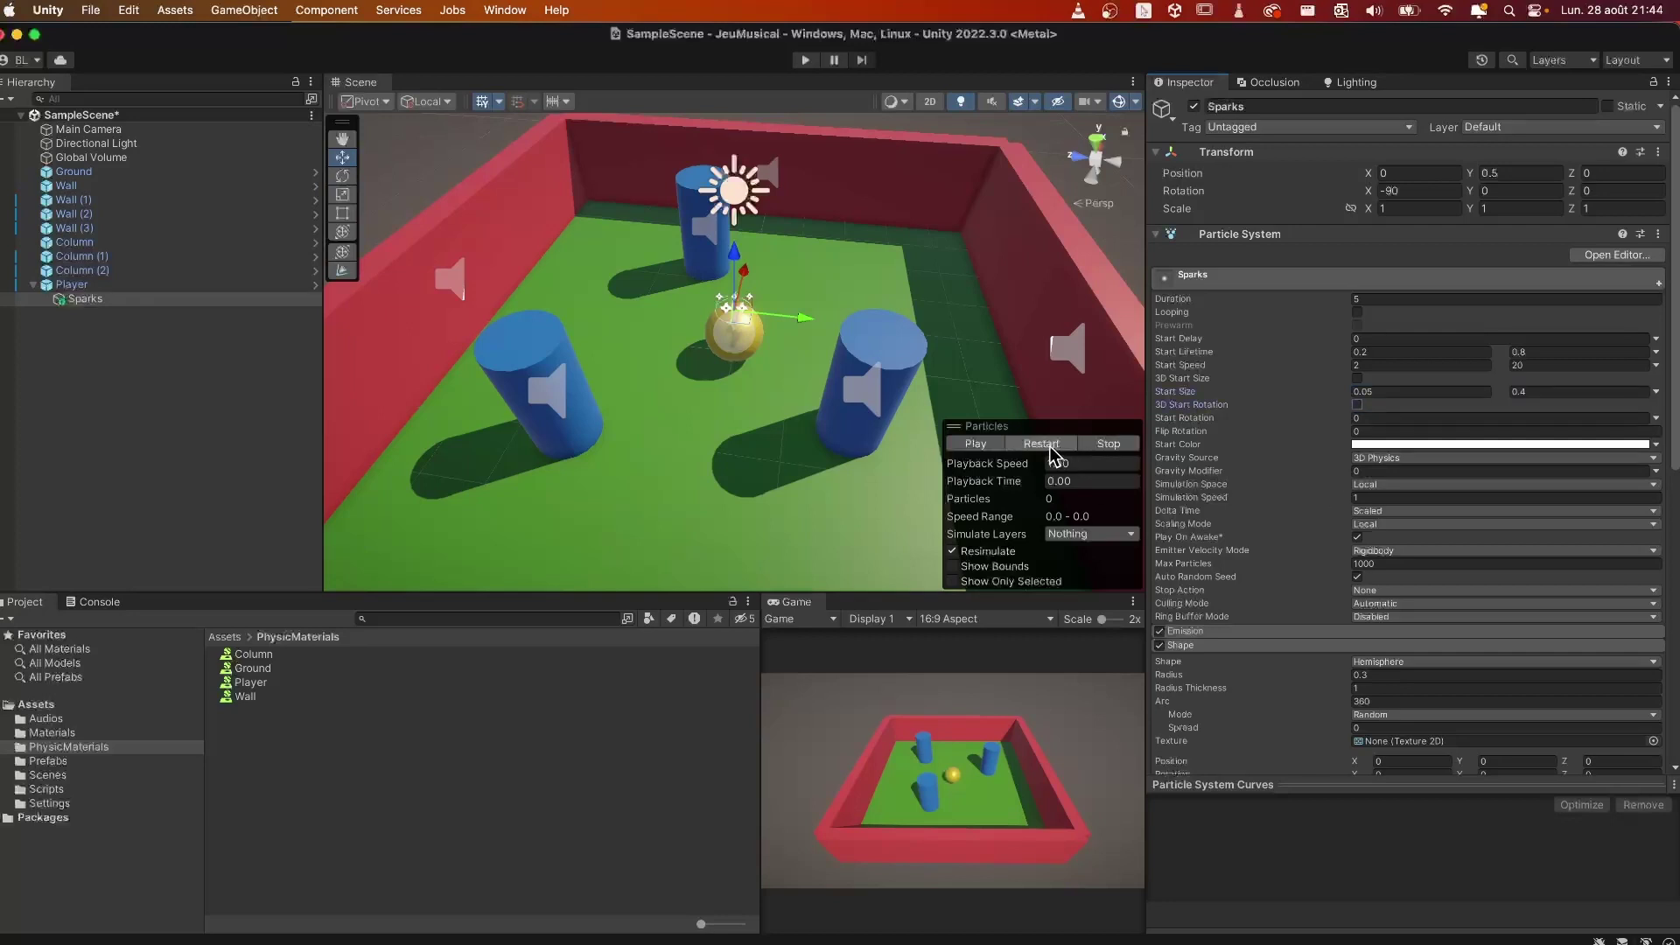
Step: Play, restart and stop the spark preview to check the current look
click(1051, 446)
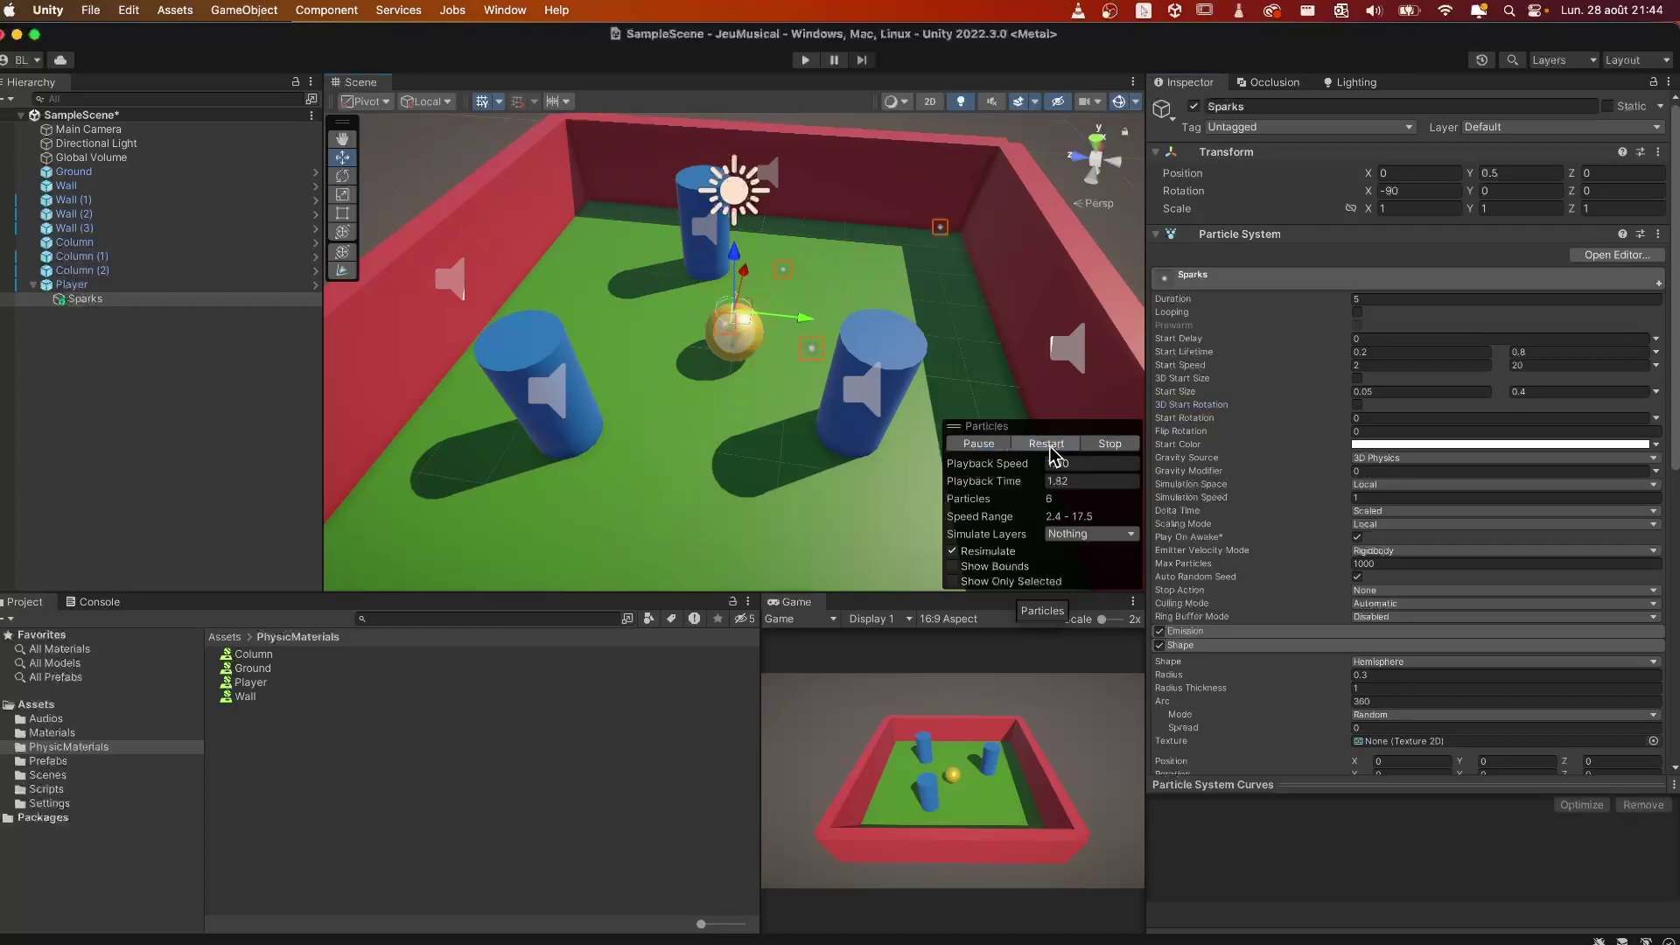
click(1051, 448)
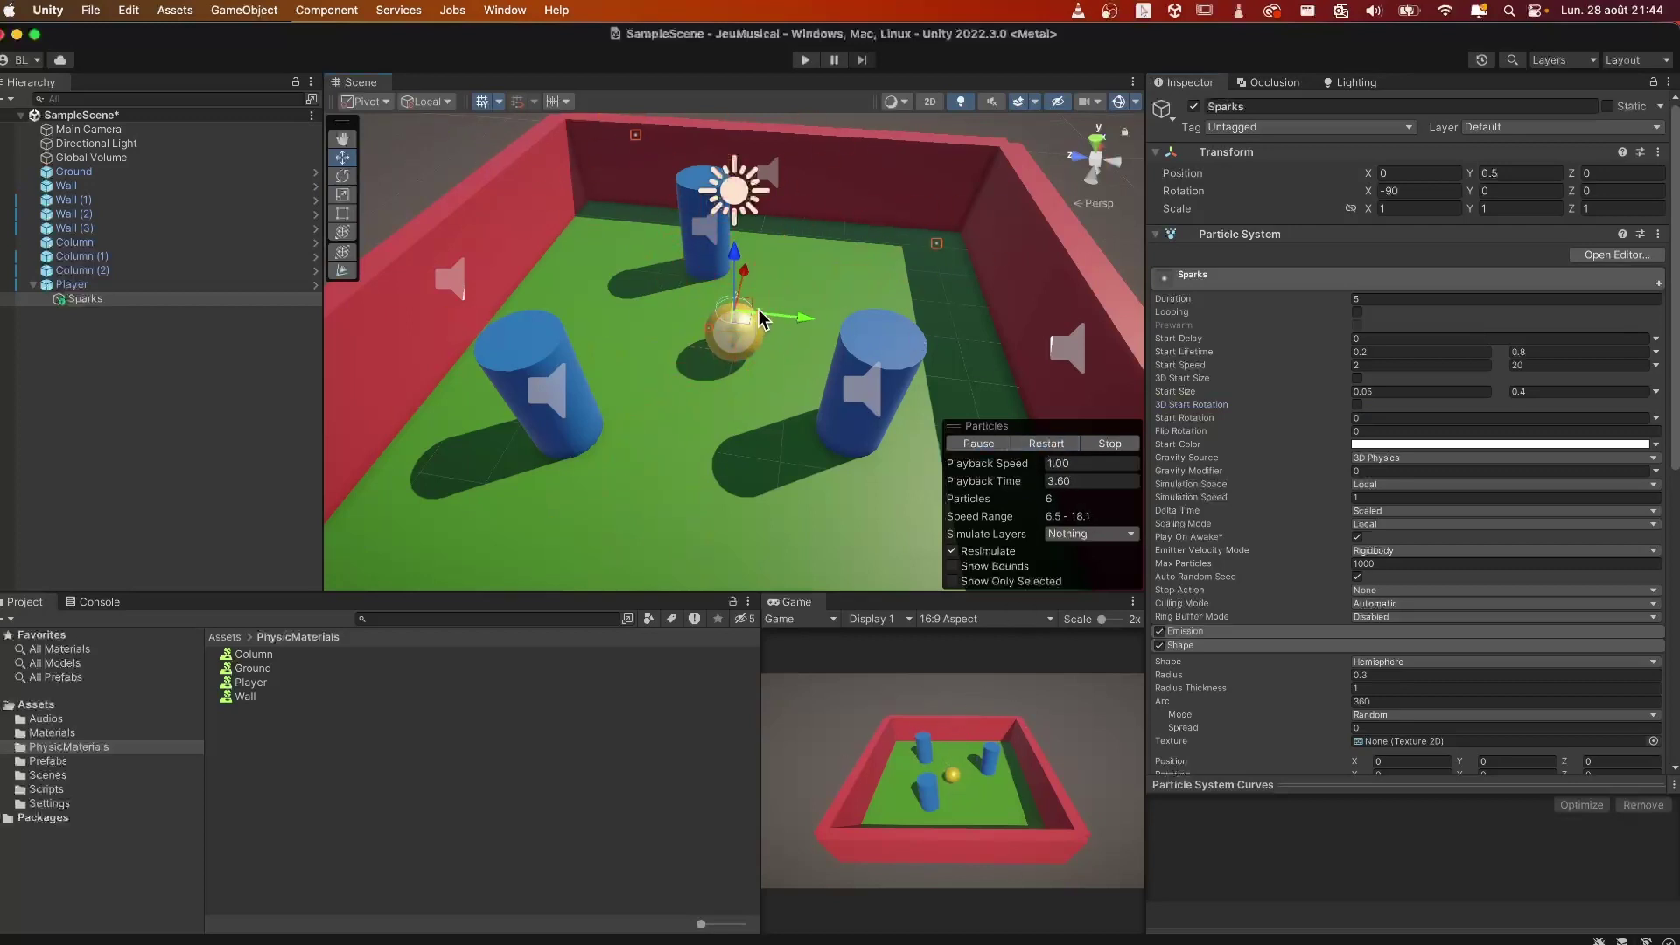
click(1109, 444)
Step: Set Gravity Modifier to 1 and replay the sparks falling under gravity
click(1368, 473)
text(1)
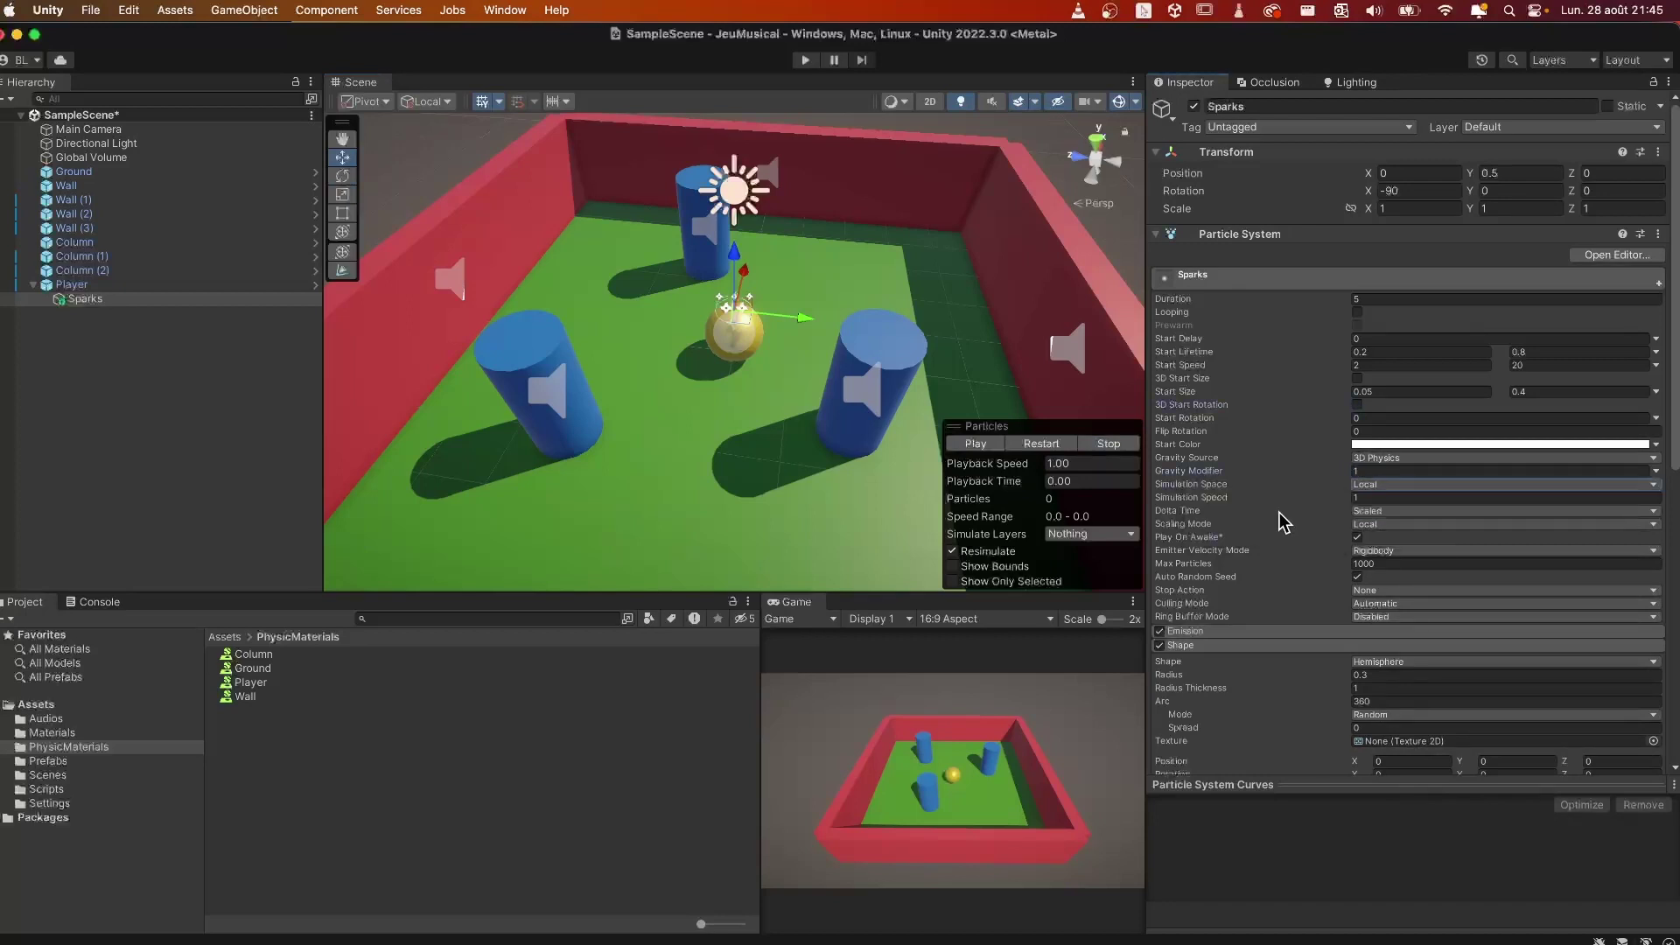
click(1034, 446)
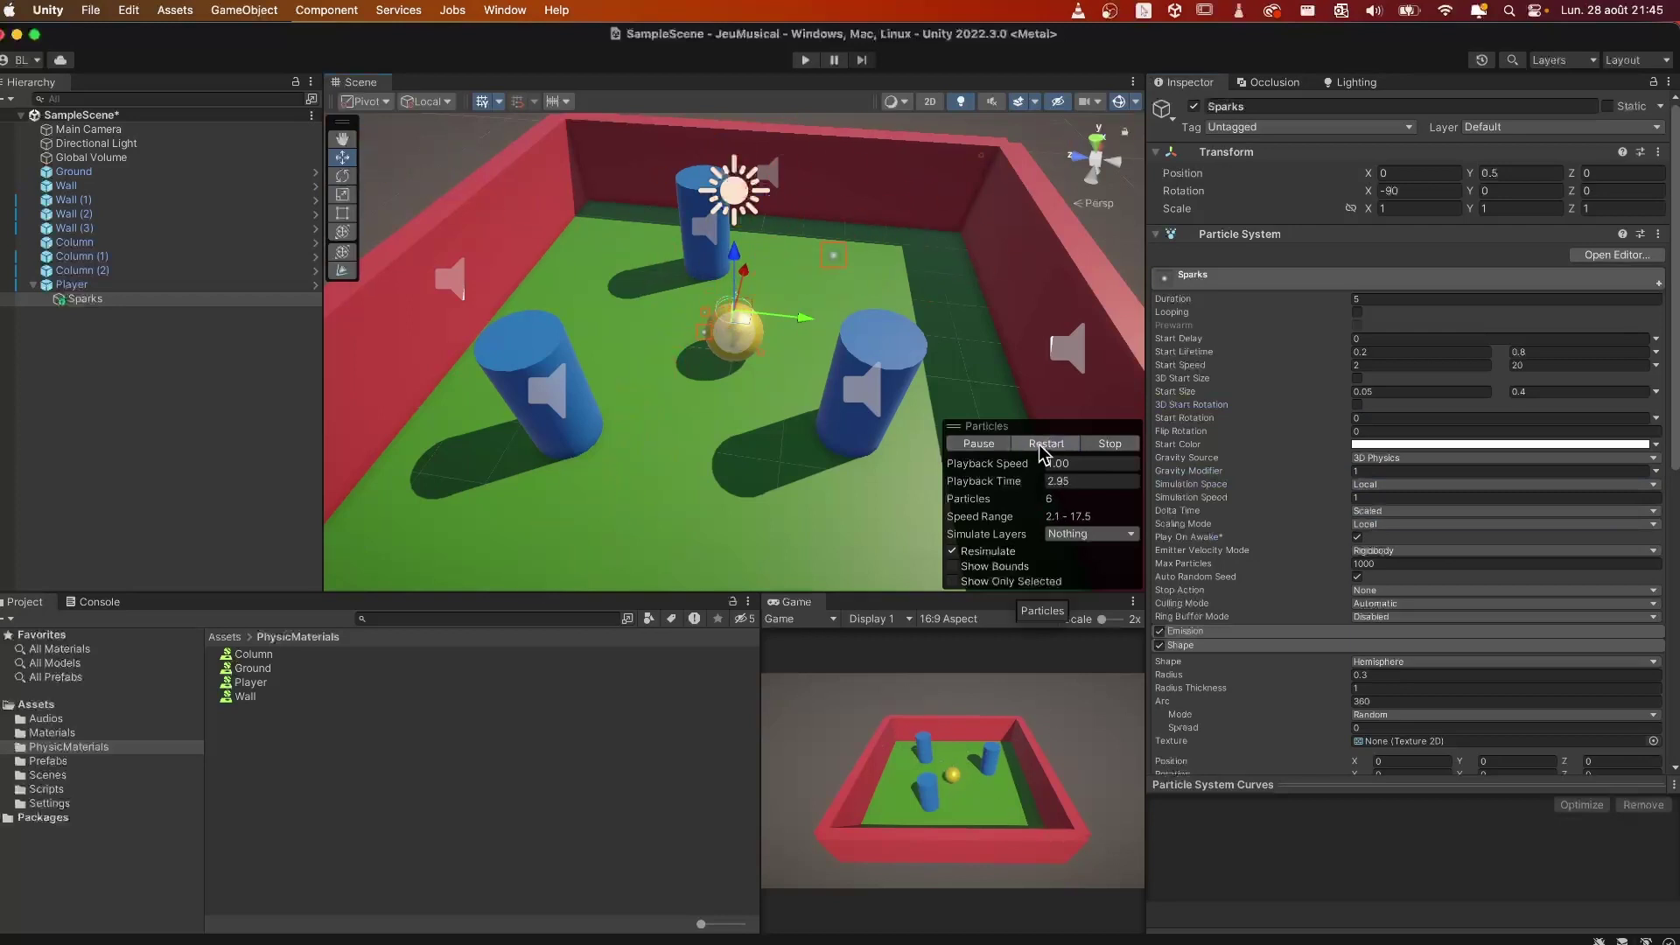
click(1113, 444)
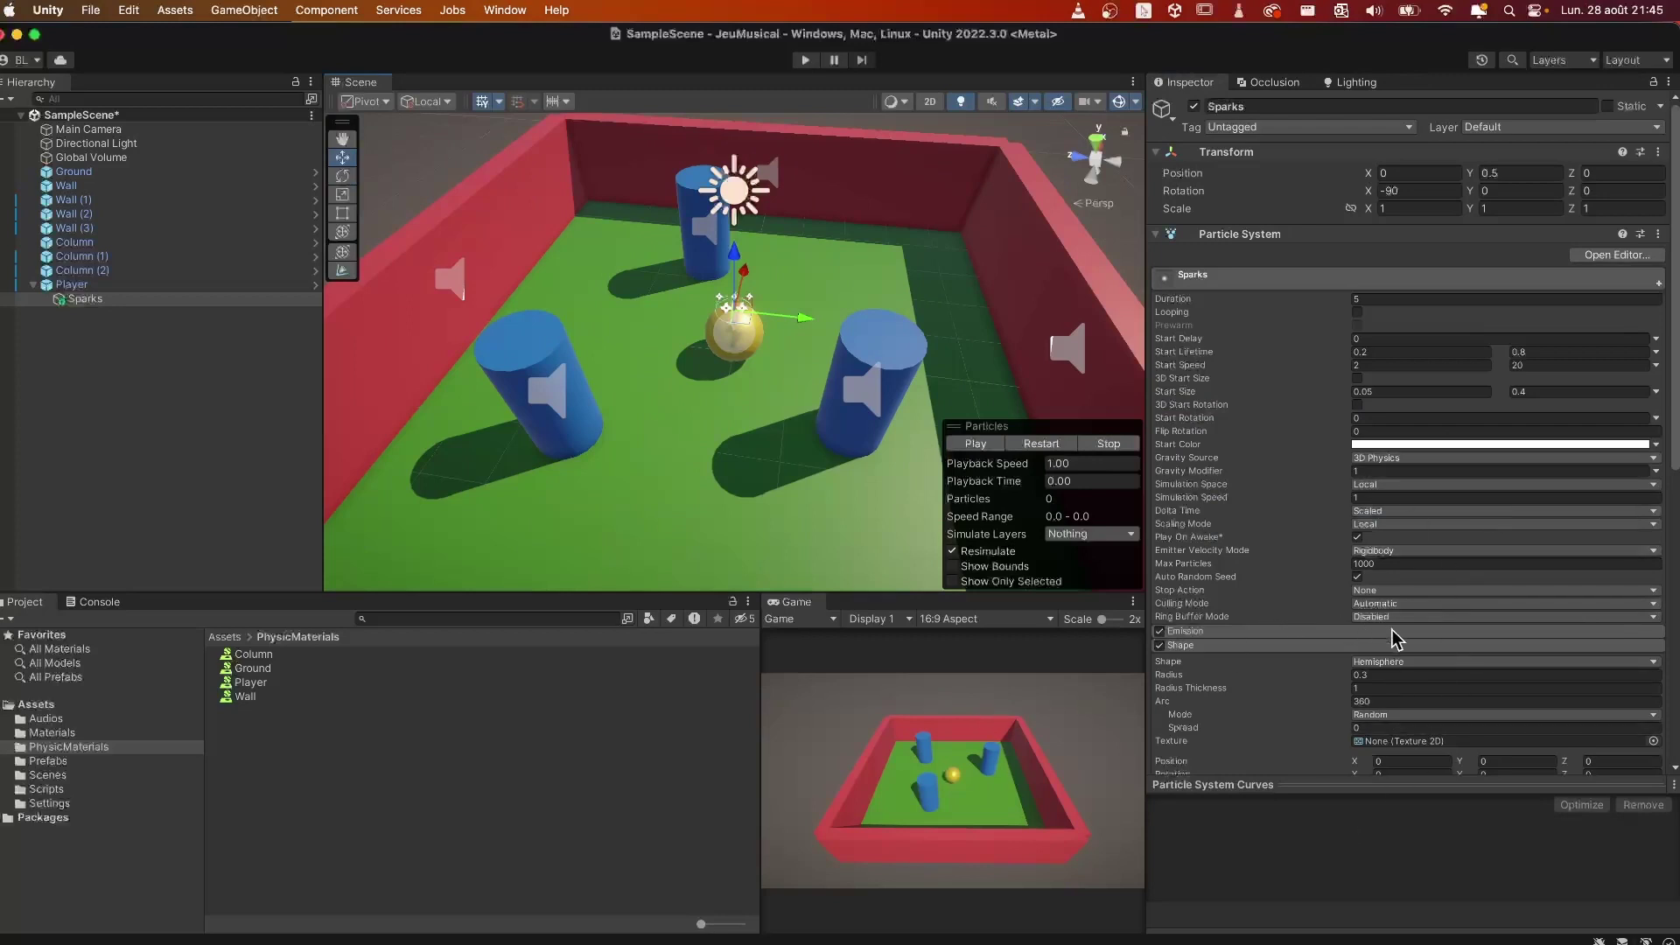
Step: Collapse Shape, expand Emission, and set Rate over Time to 0
click(1267, 648)
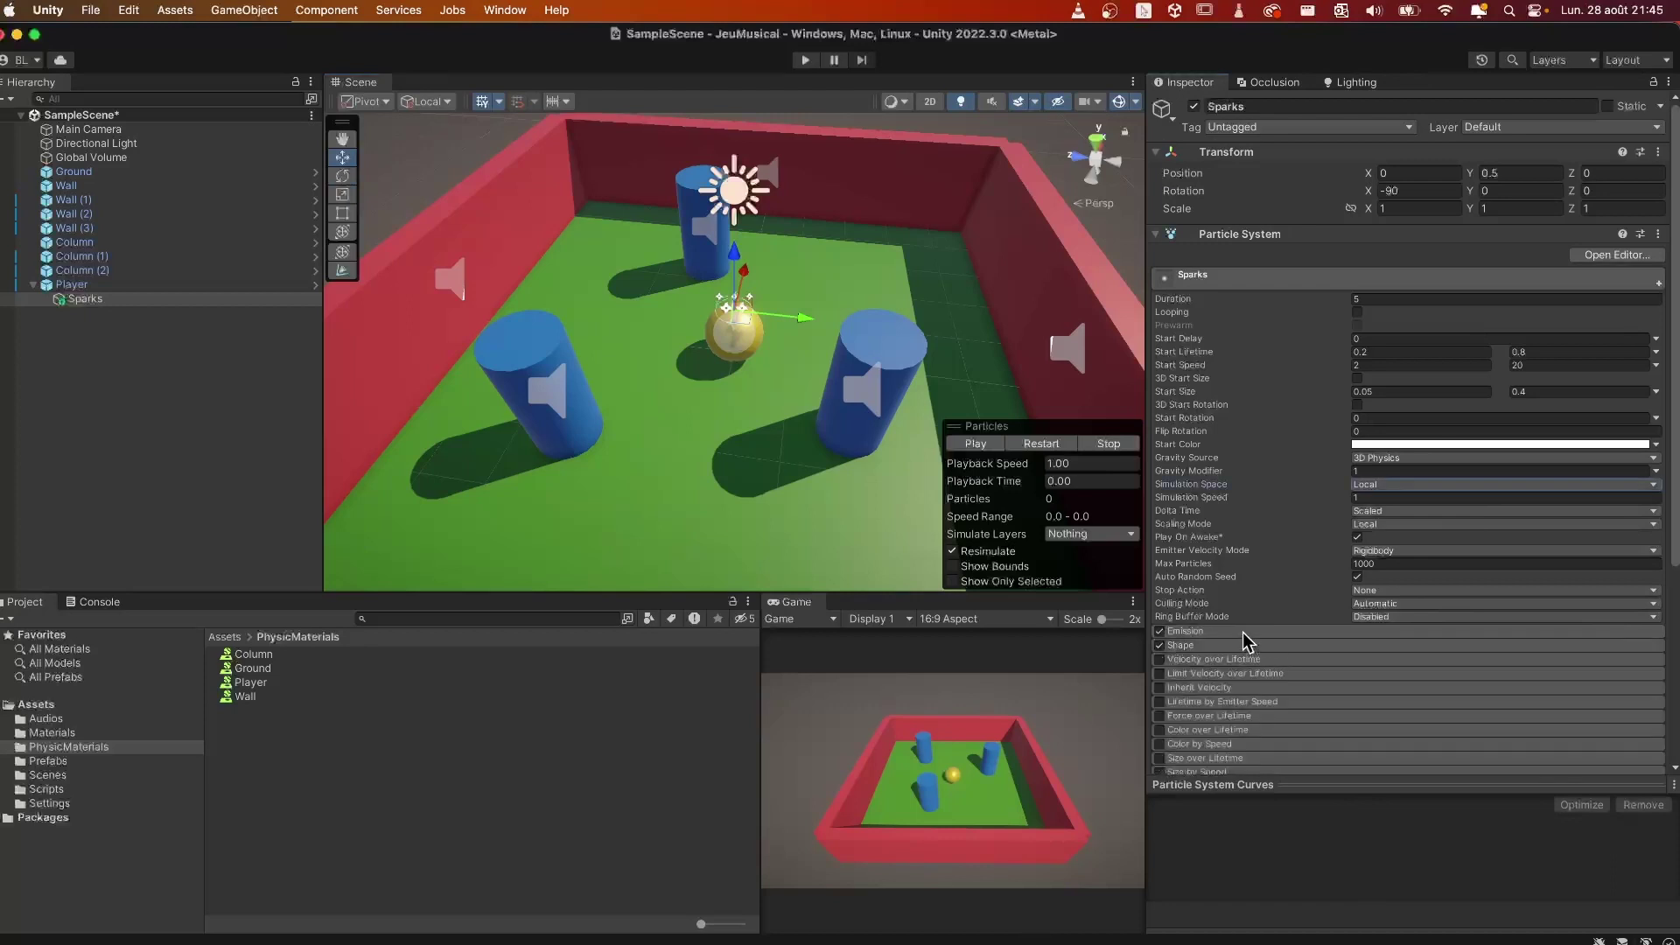
click(1242, 630)
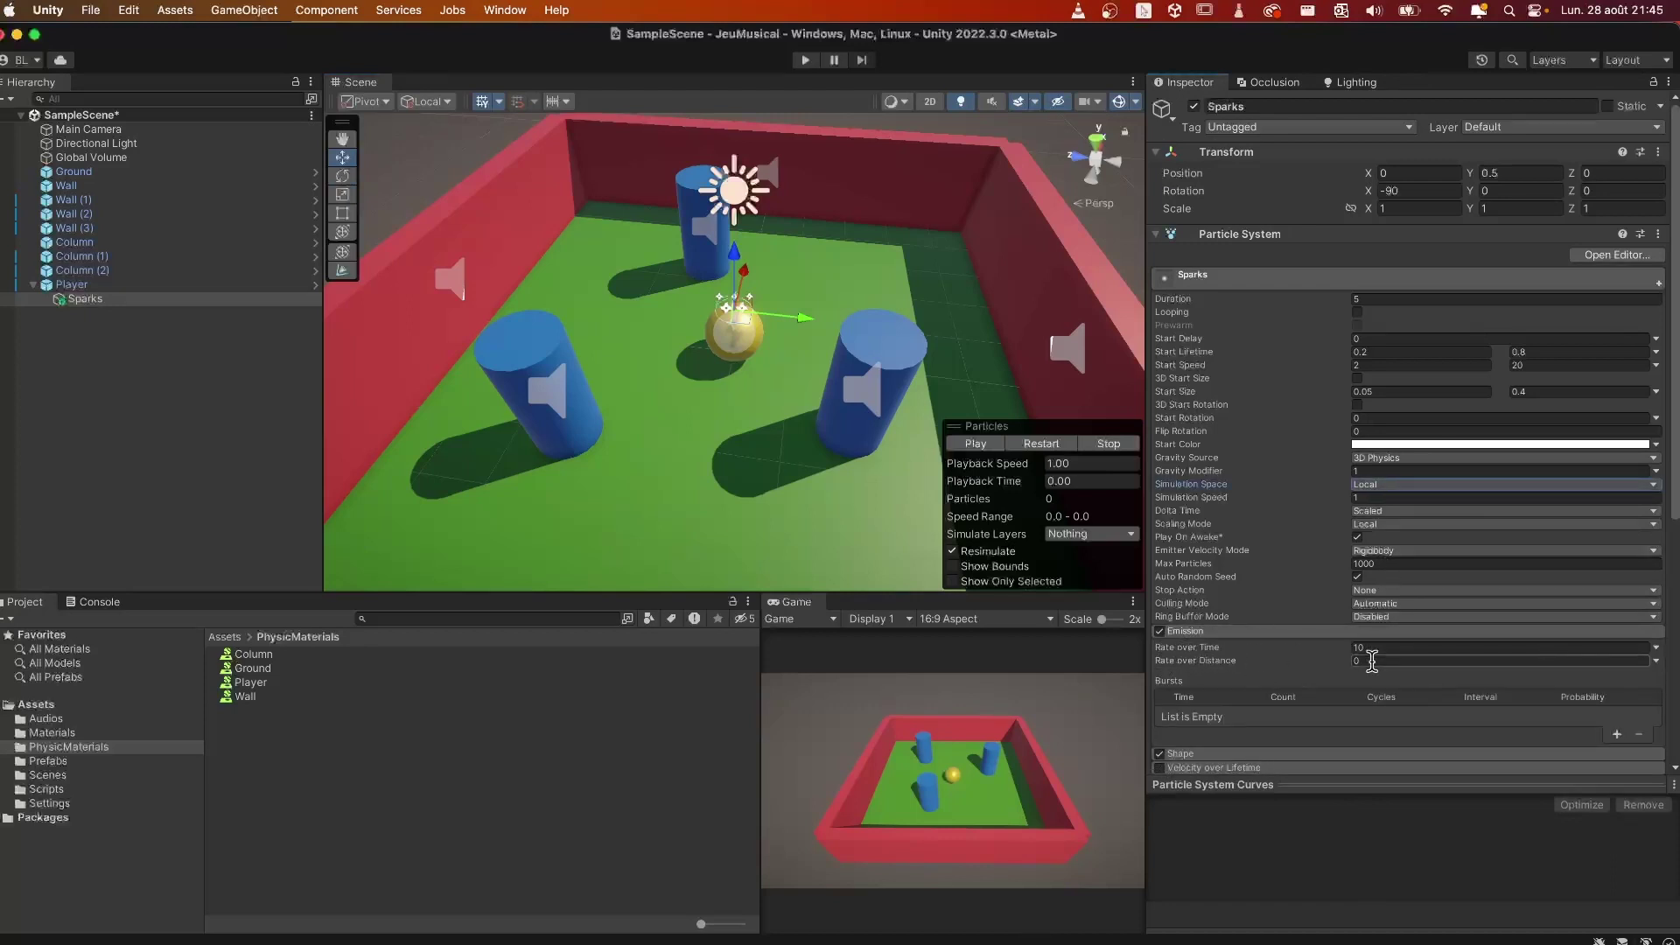
click(1215, 652)
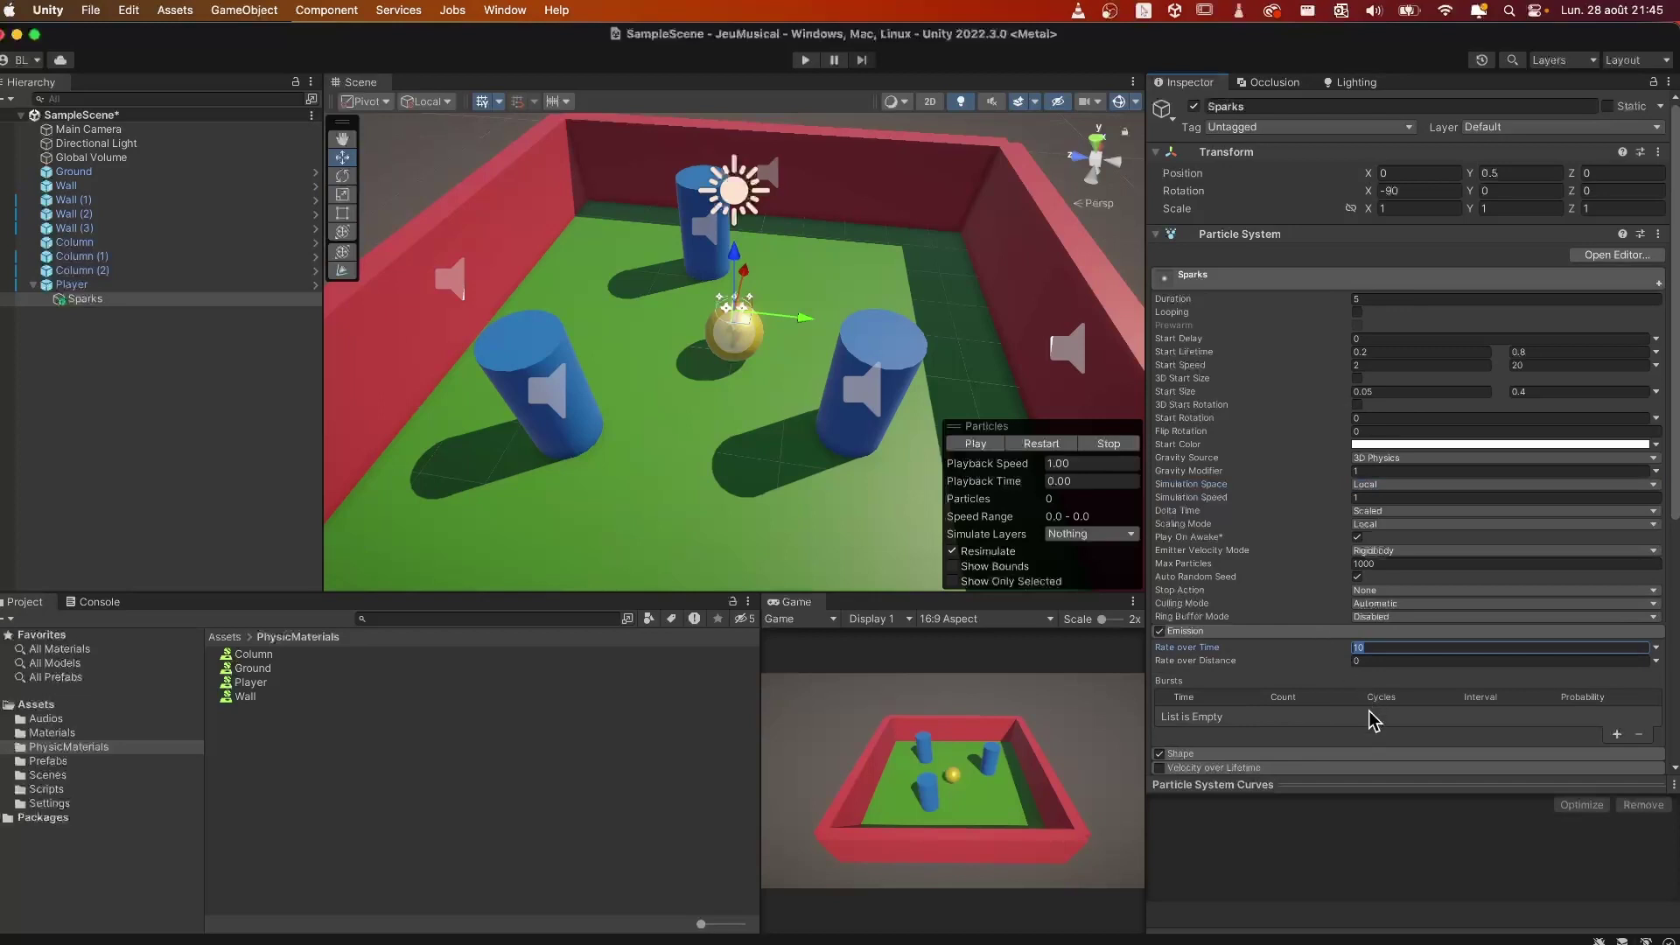
click(1026, 444)
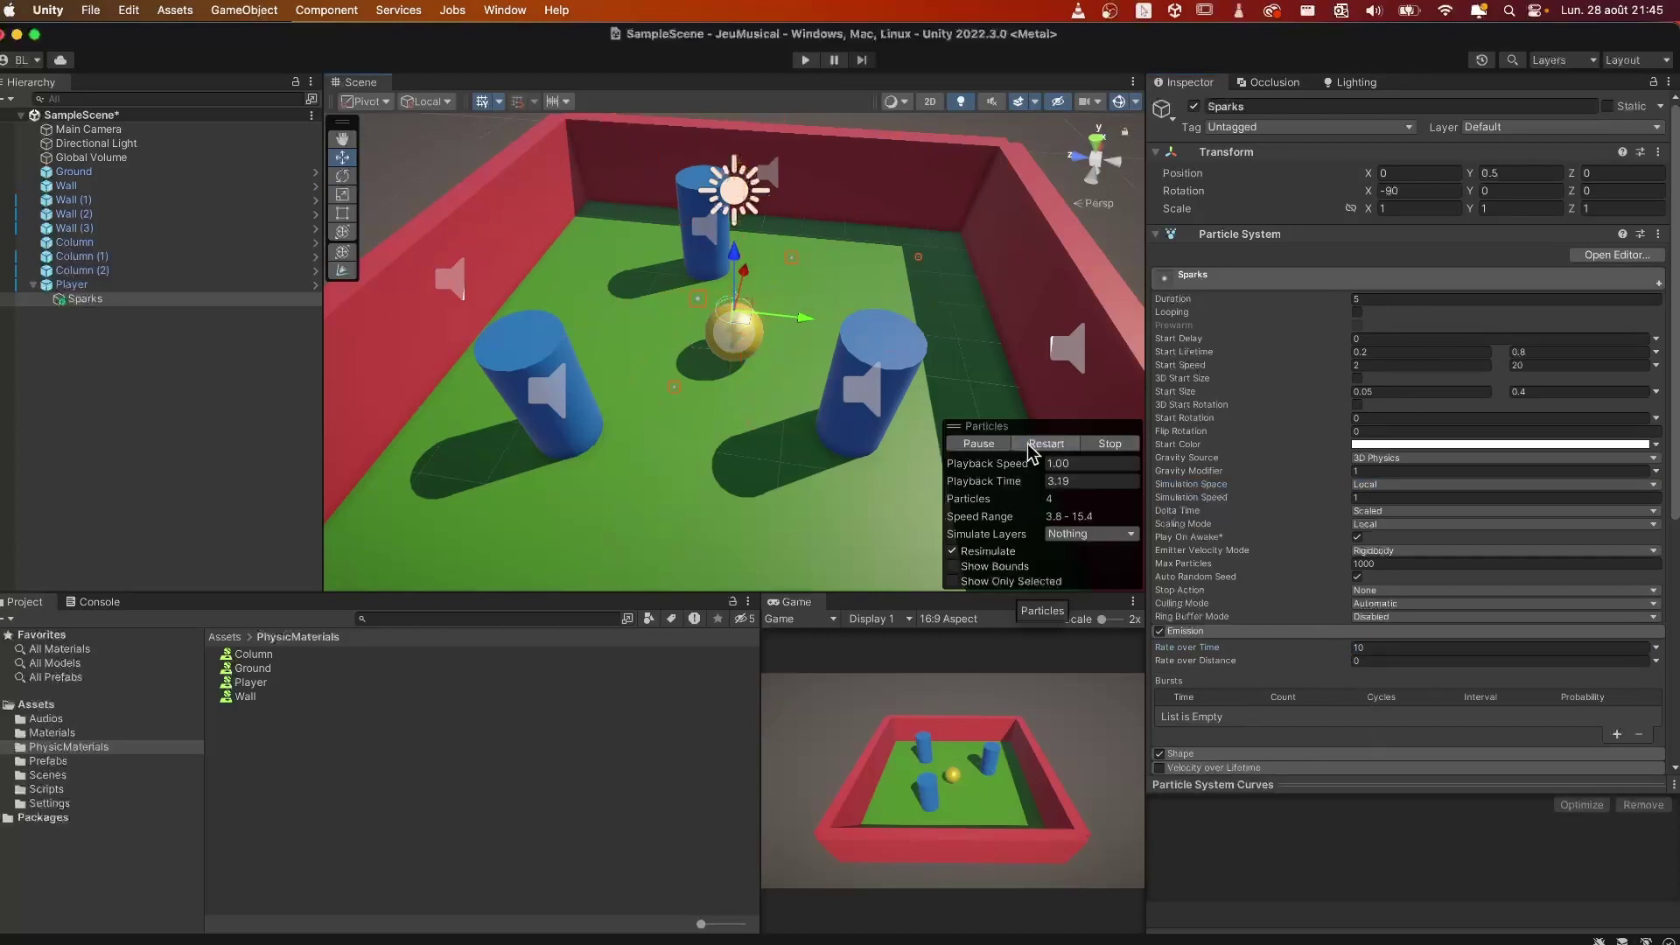
click(1104, 444)
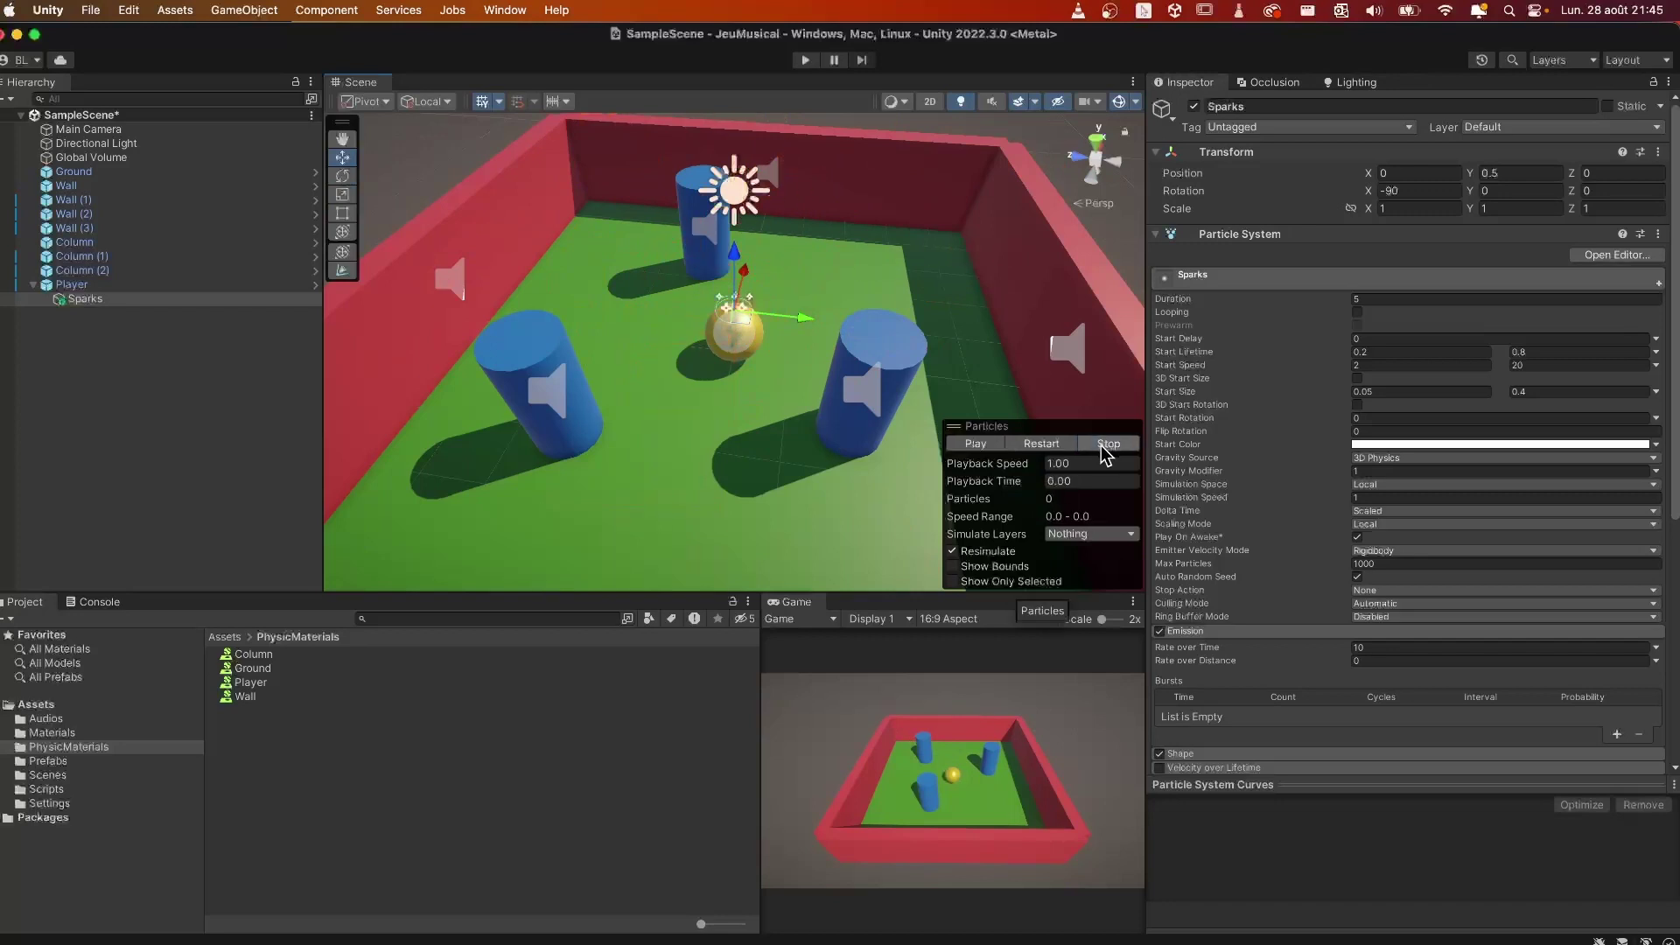
click(1367, 647)
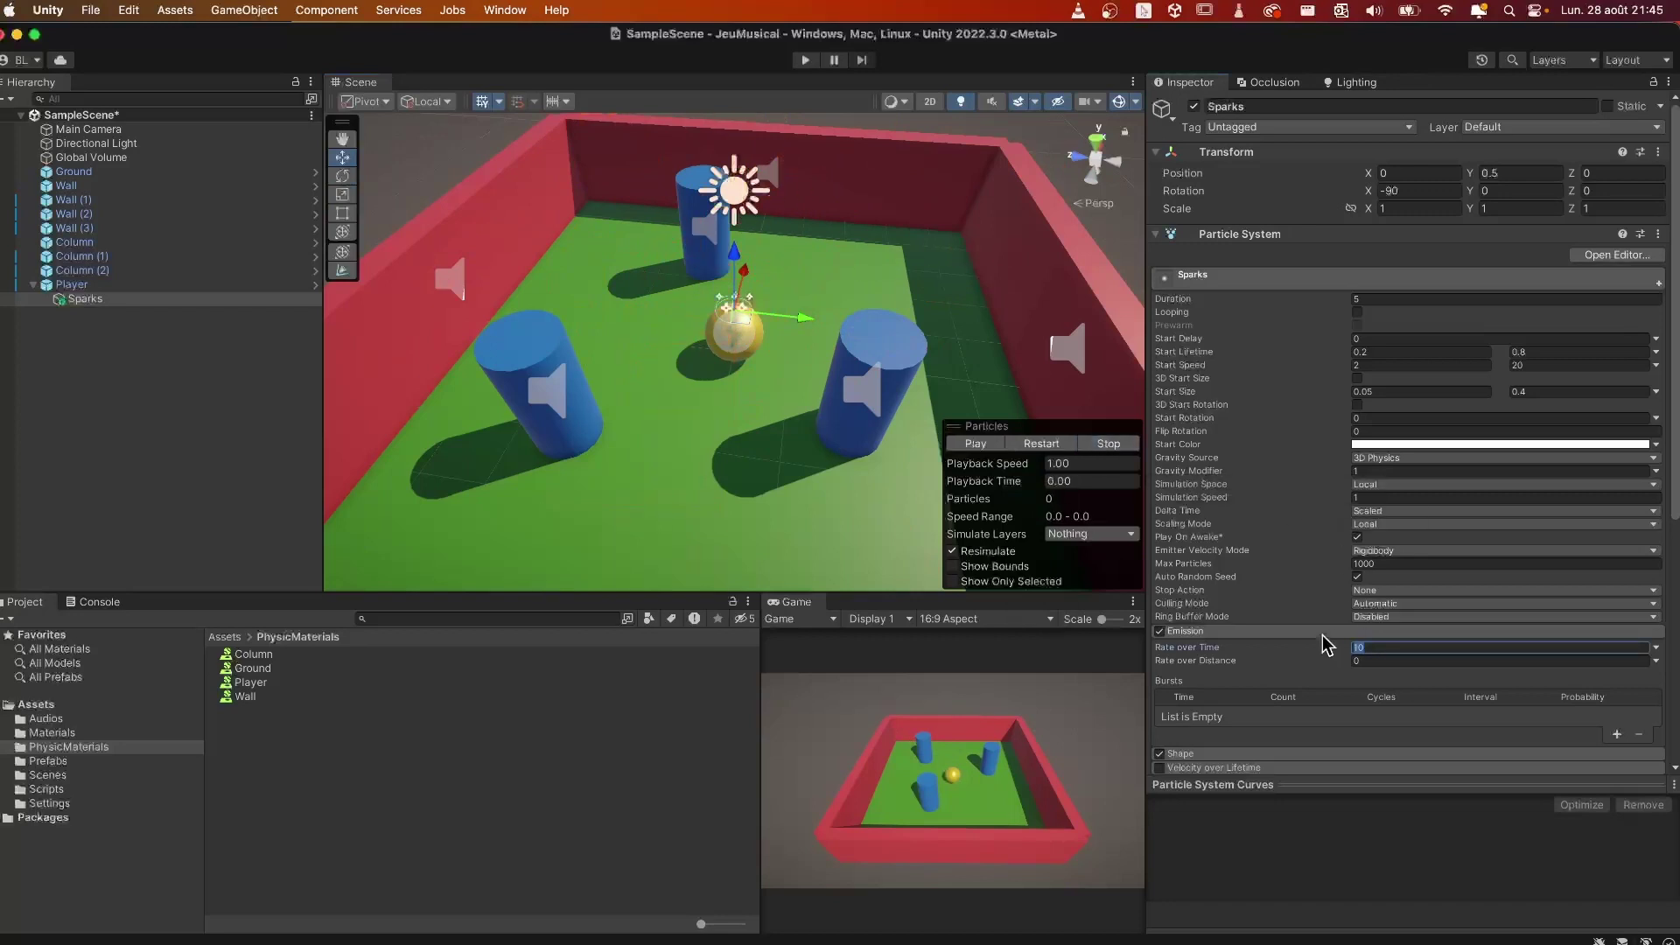
text(0)
key(Tab)
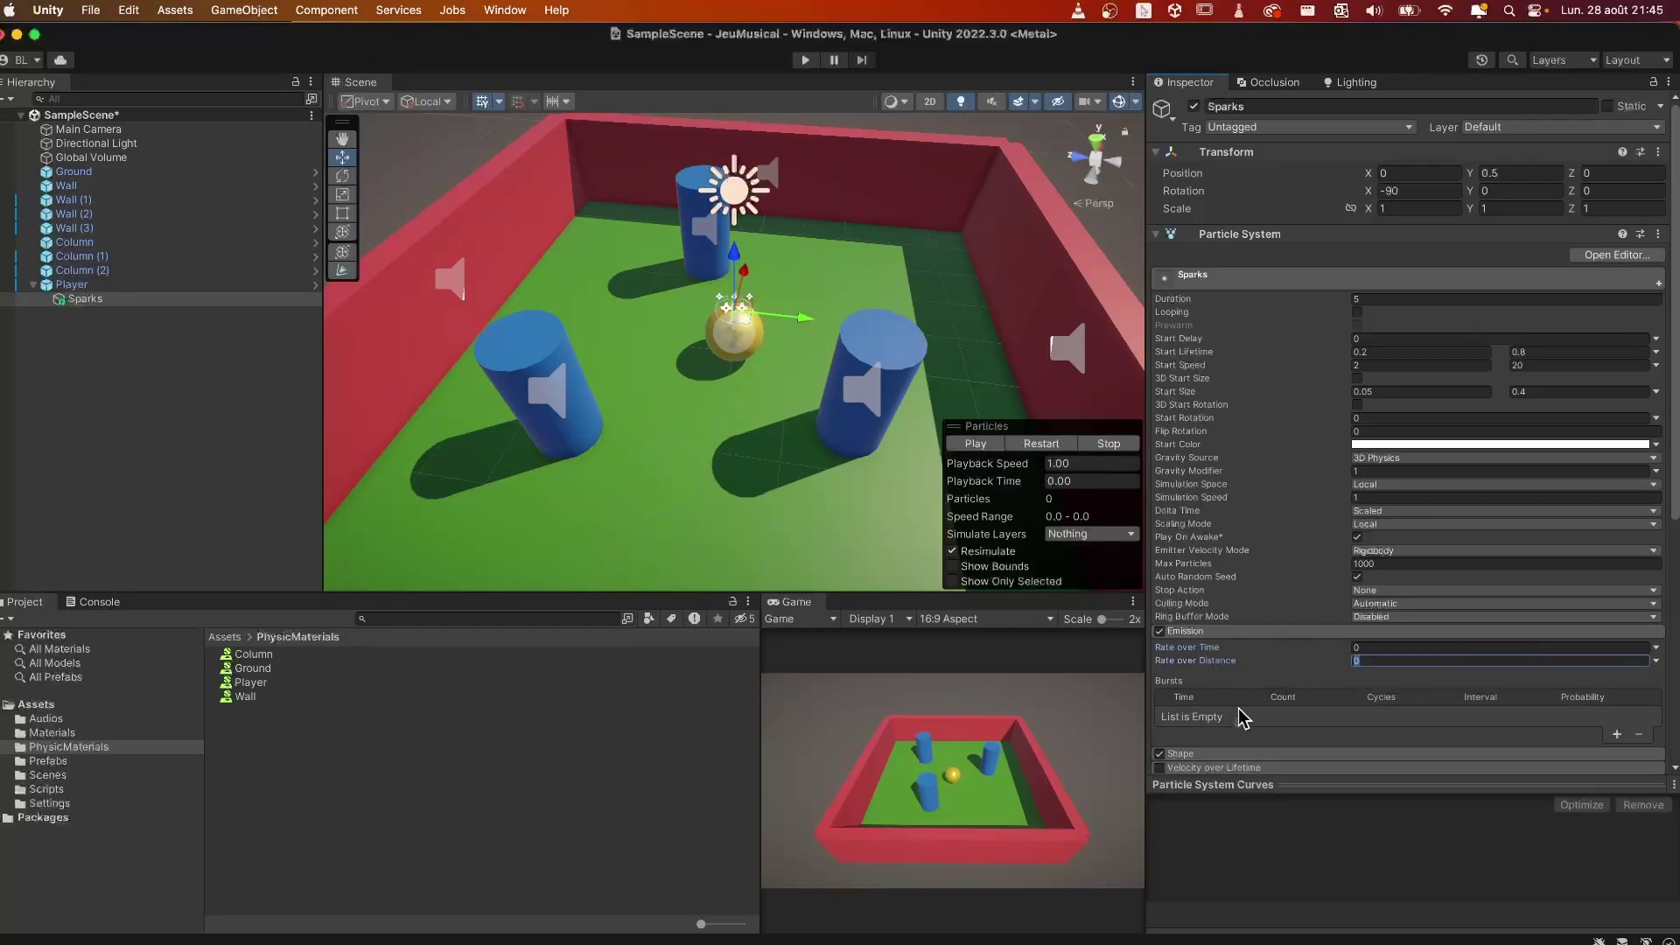
Step: Add a burst whose count is random between 15 and 25
click(1617, 735)
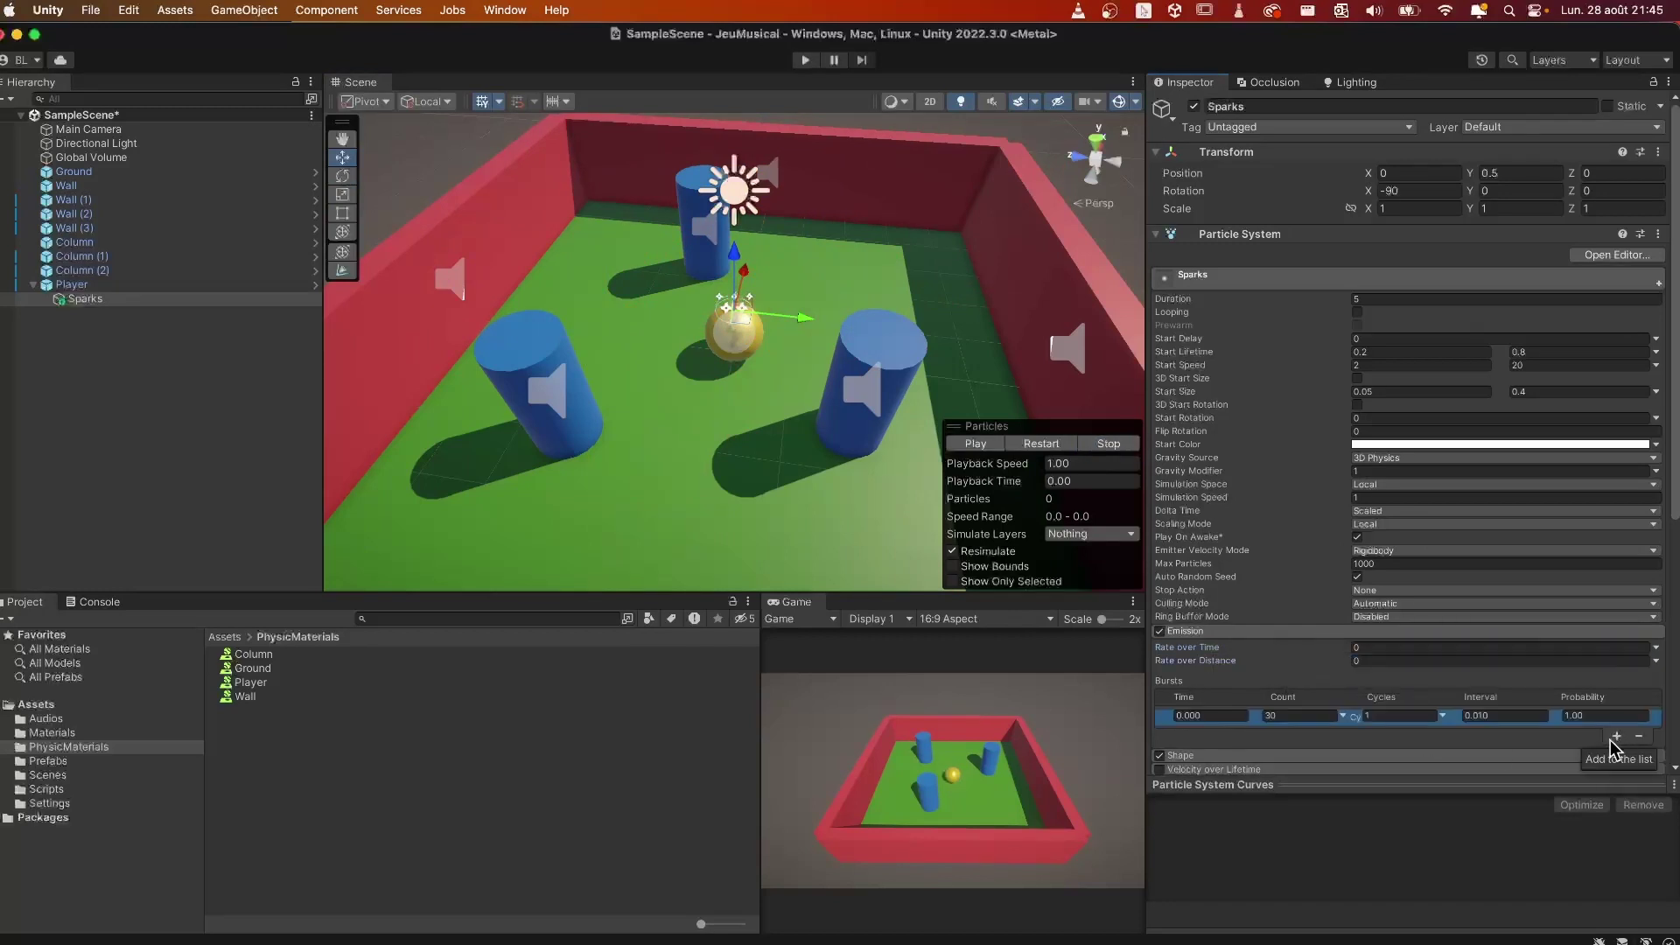
click(1342, 717)
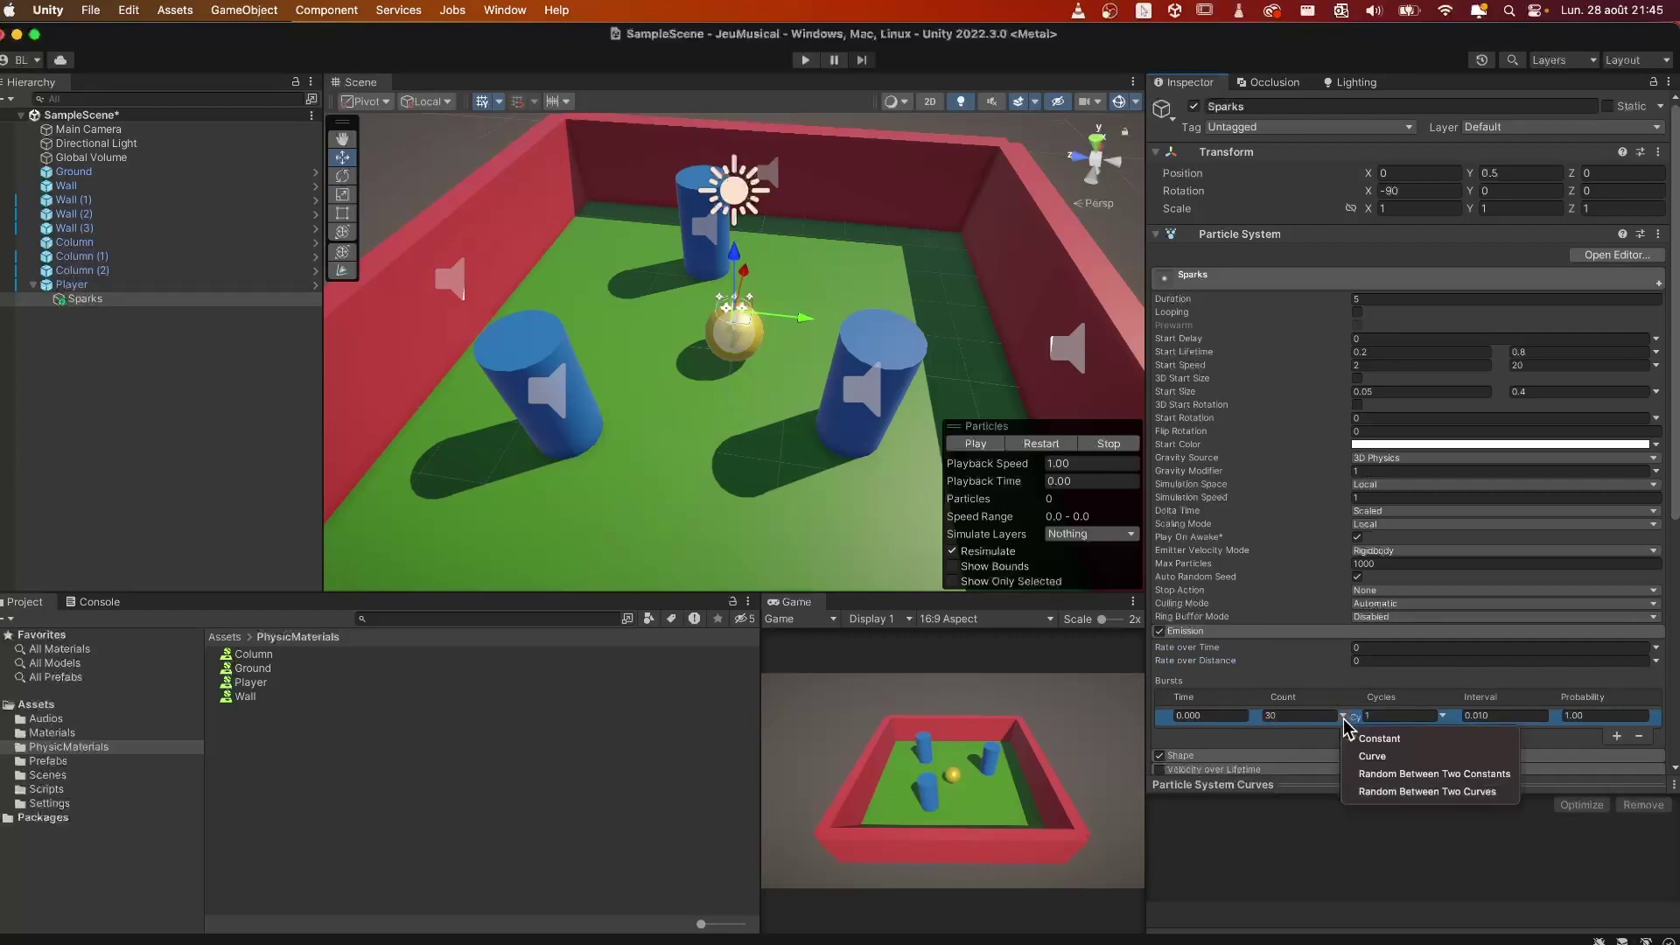
click(1404, 775)
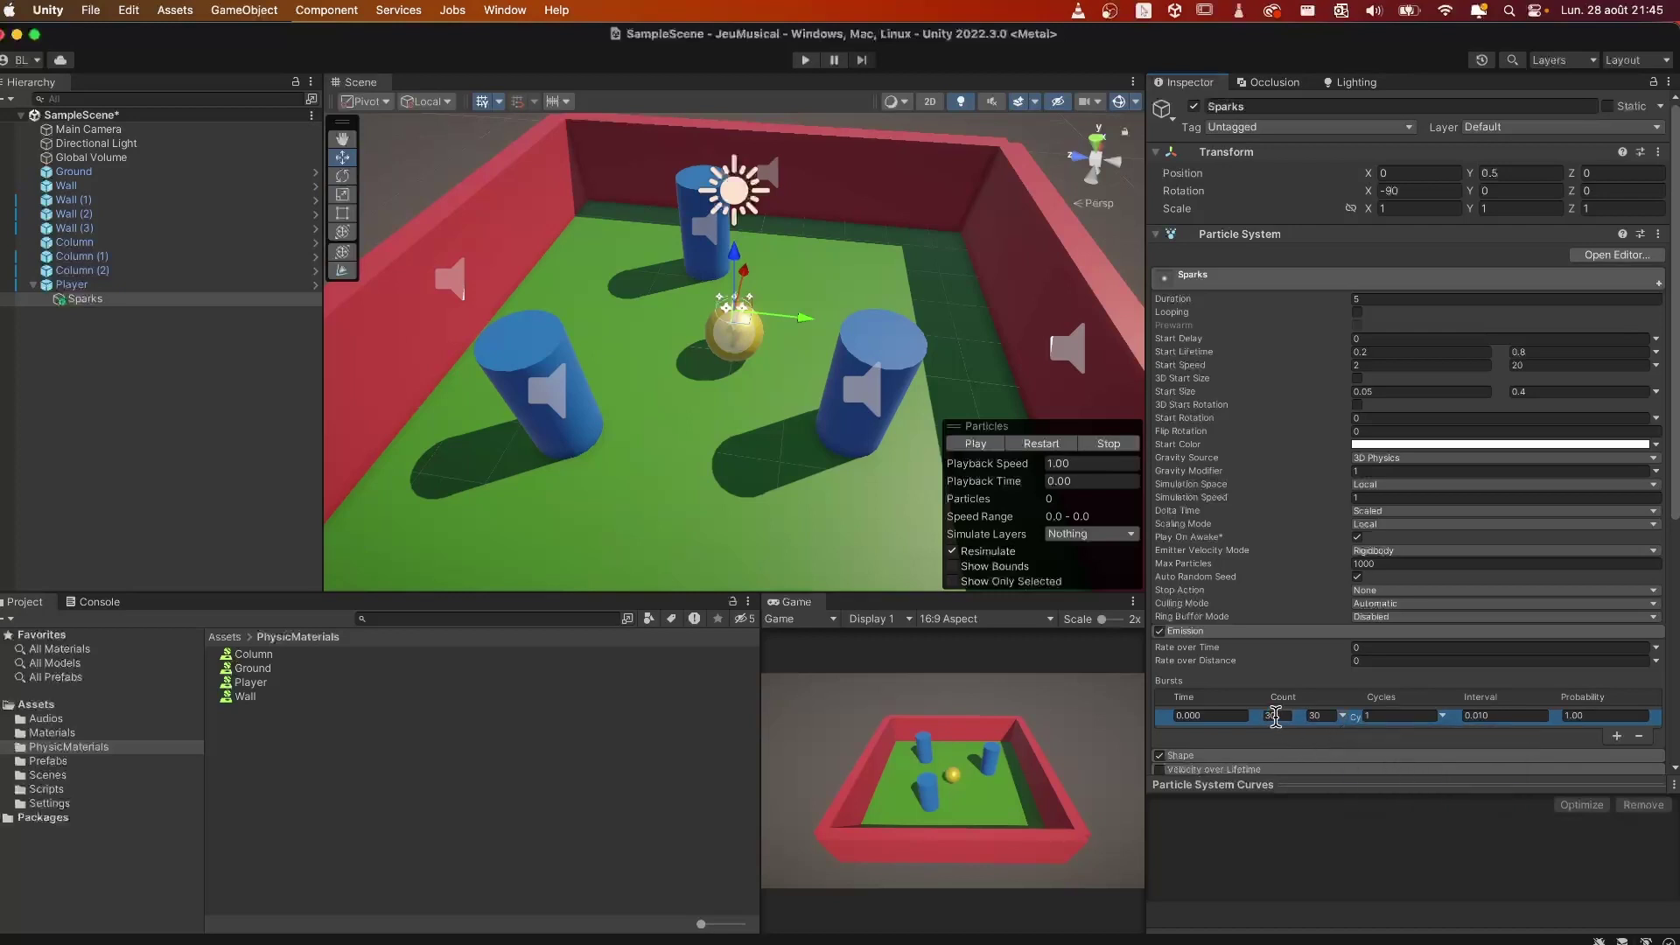
click(1276, 716)
text(1)
text(5)
click(1323, 716)
text(2)
key(Tab)
Step: Replay the spark burst several times to test it, then stop the preview
click(1057, 445)
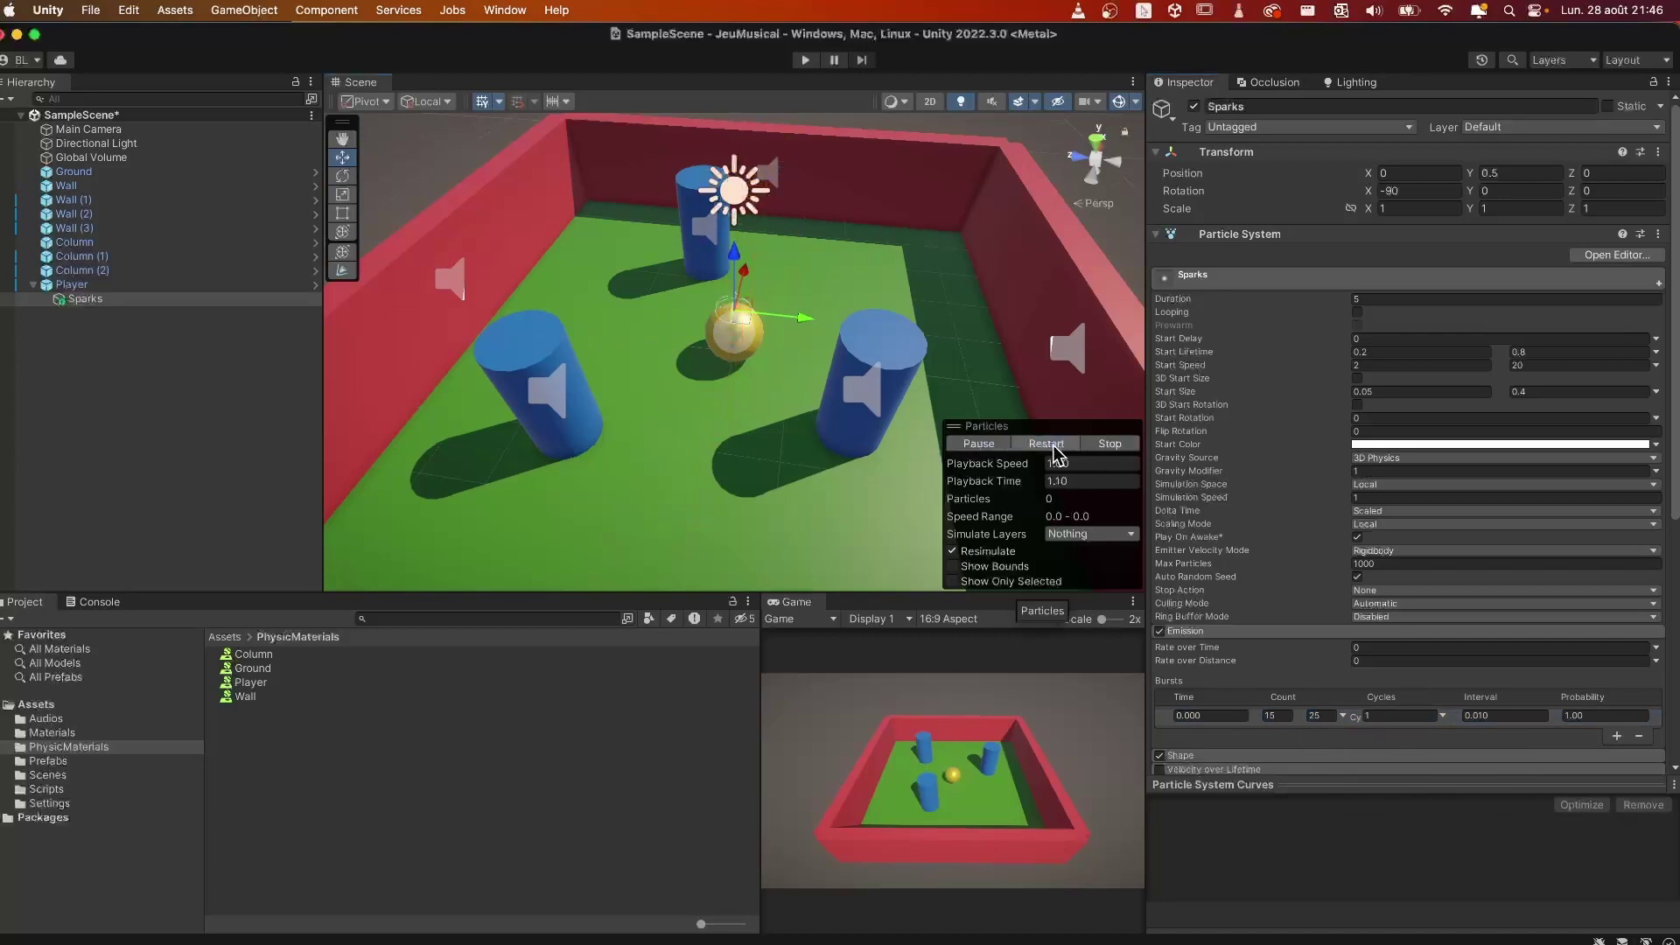
click(1055, 445)
click(1055, 445)
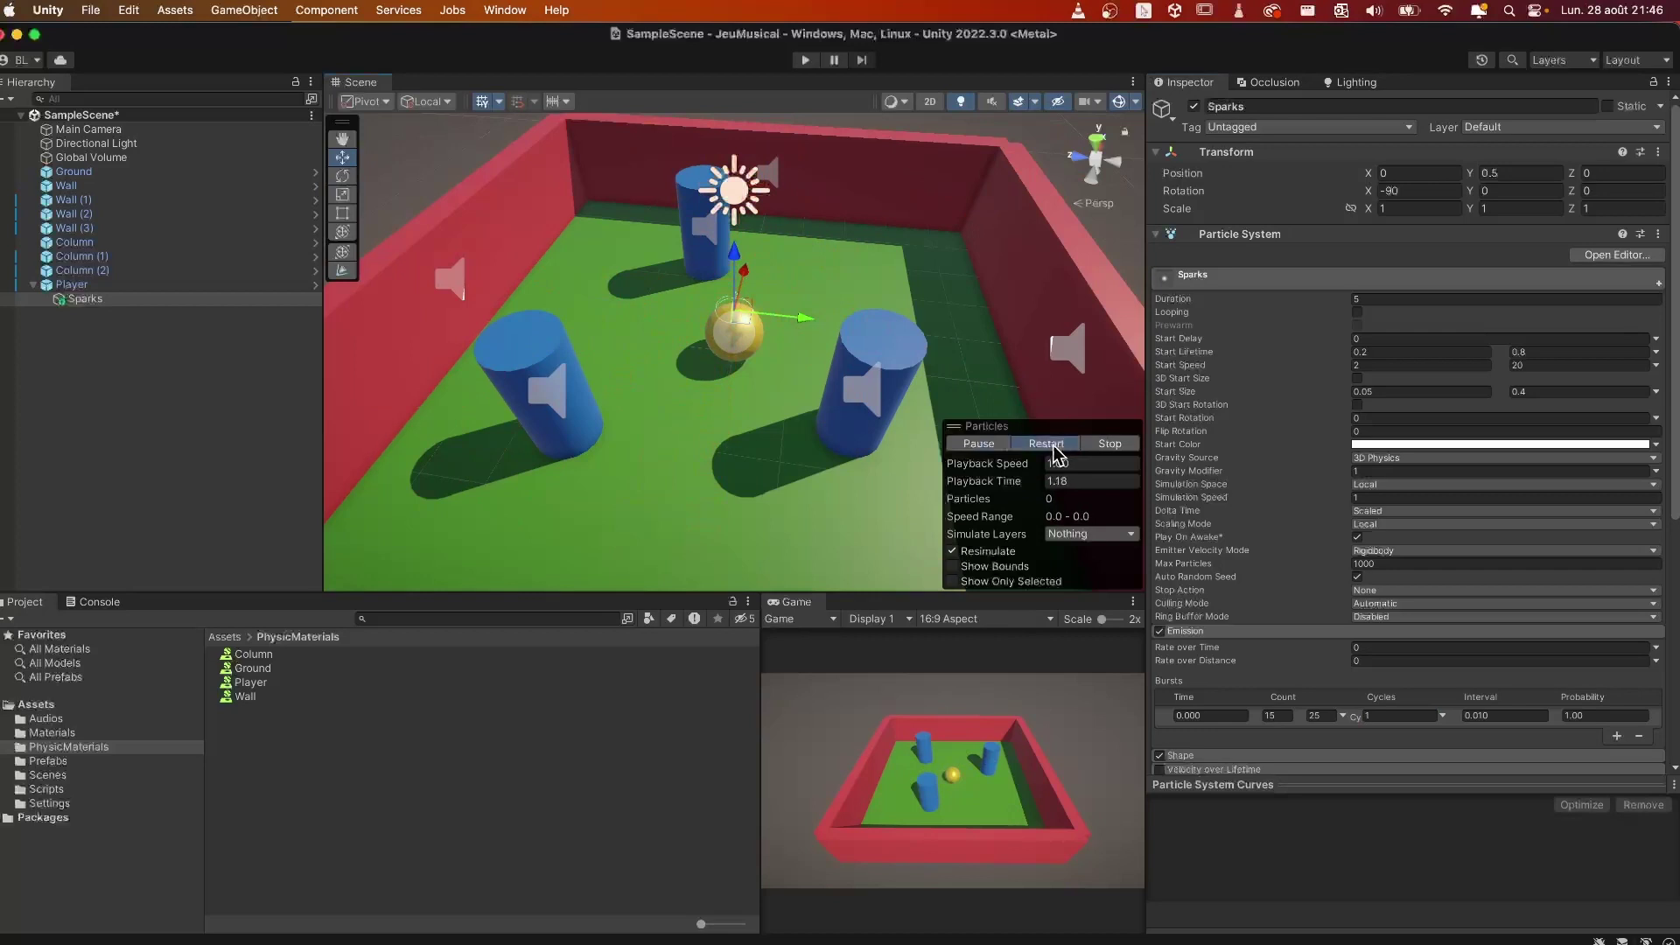
click(1054, 446)
click(1048, 448)
click(1048, 448)
click(1104, 447)
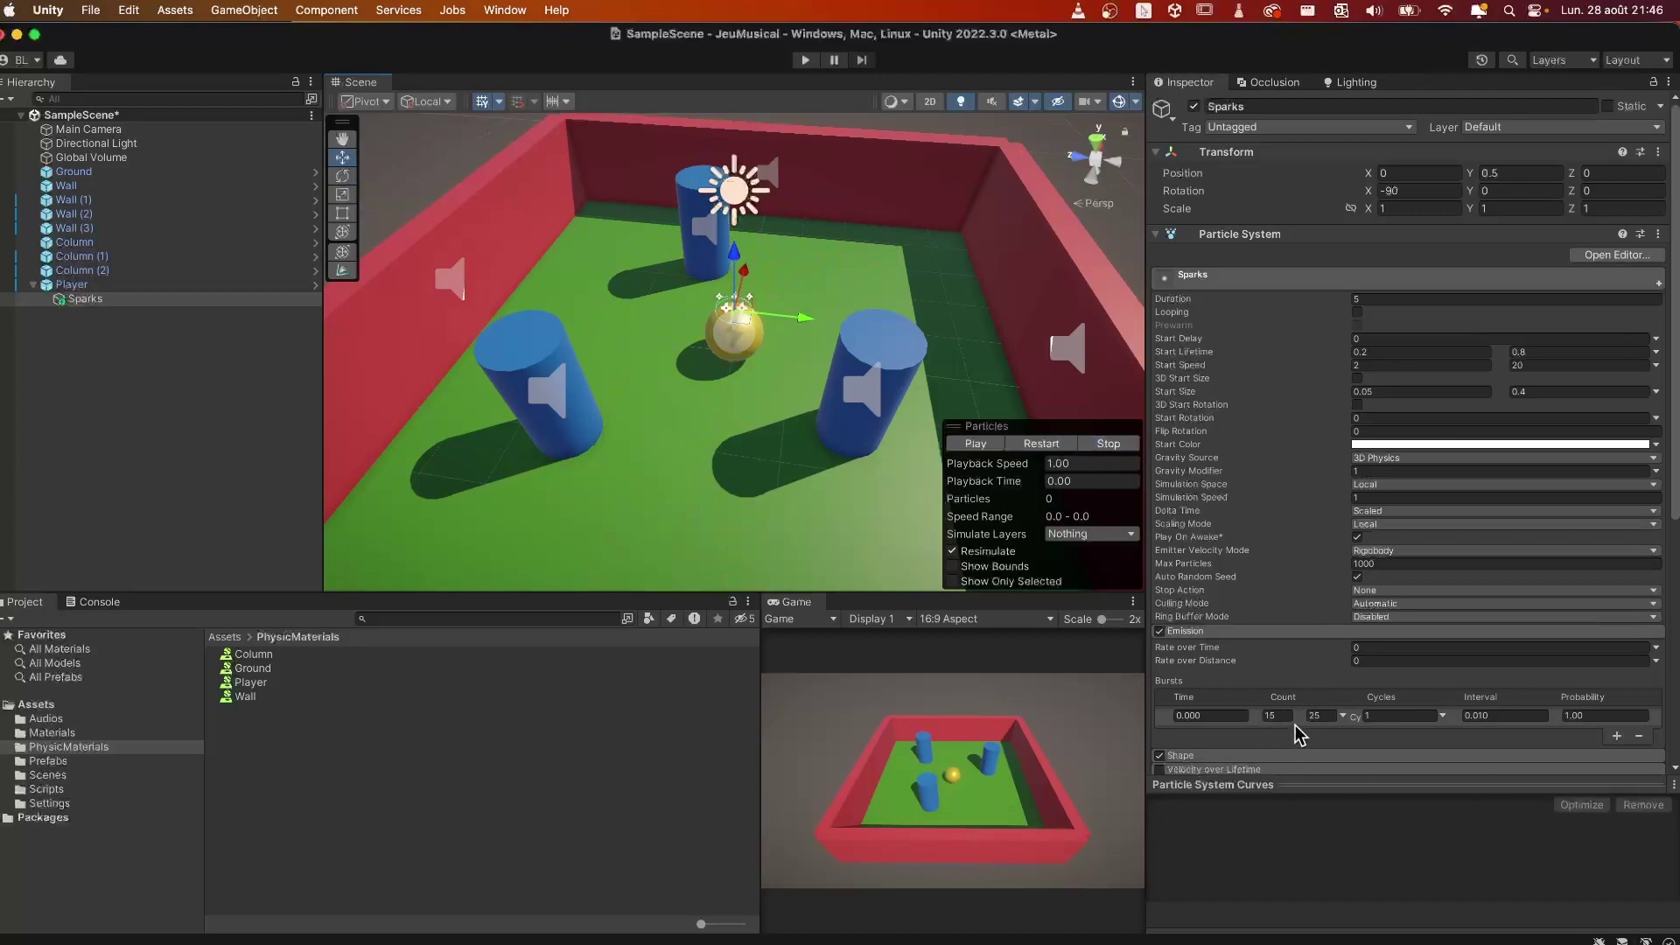
Step: Enable and expand the Size over Lifetime module for Sparks
scroll(1295, 726, down, 3)
scroll(1295, 710, down, 1)
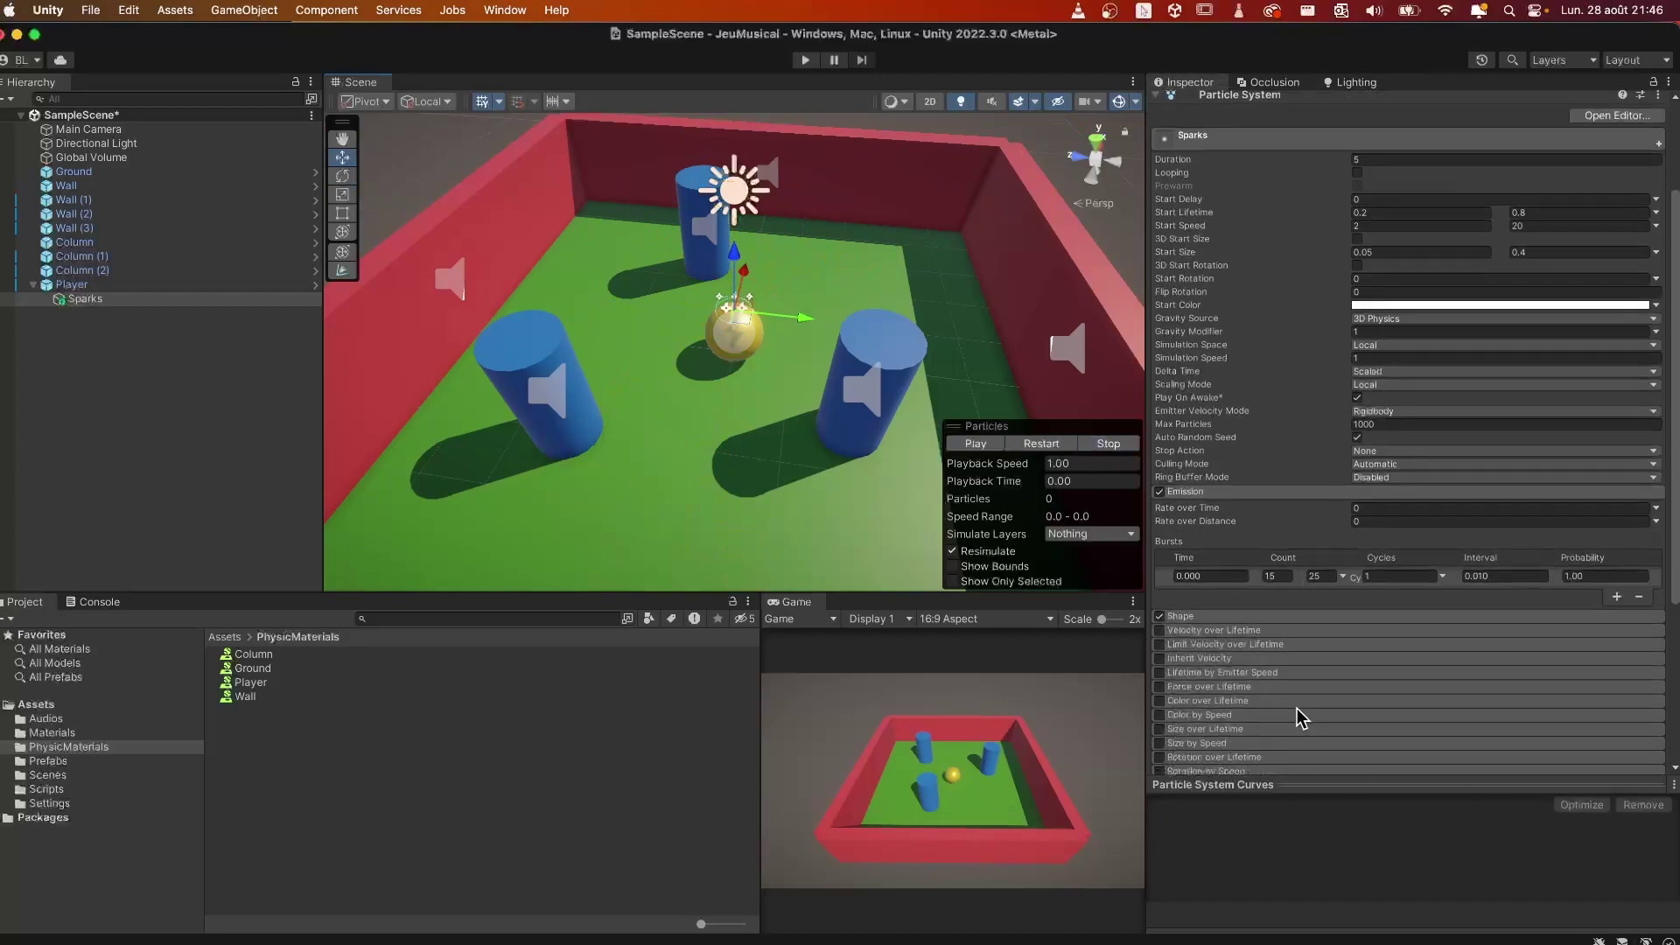
scroll(1297, 707, down, 3)
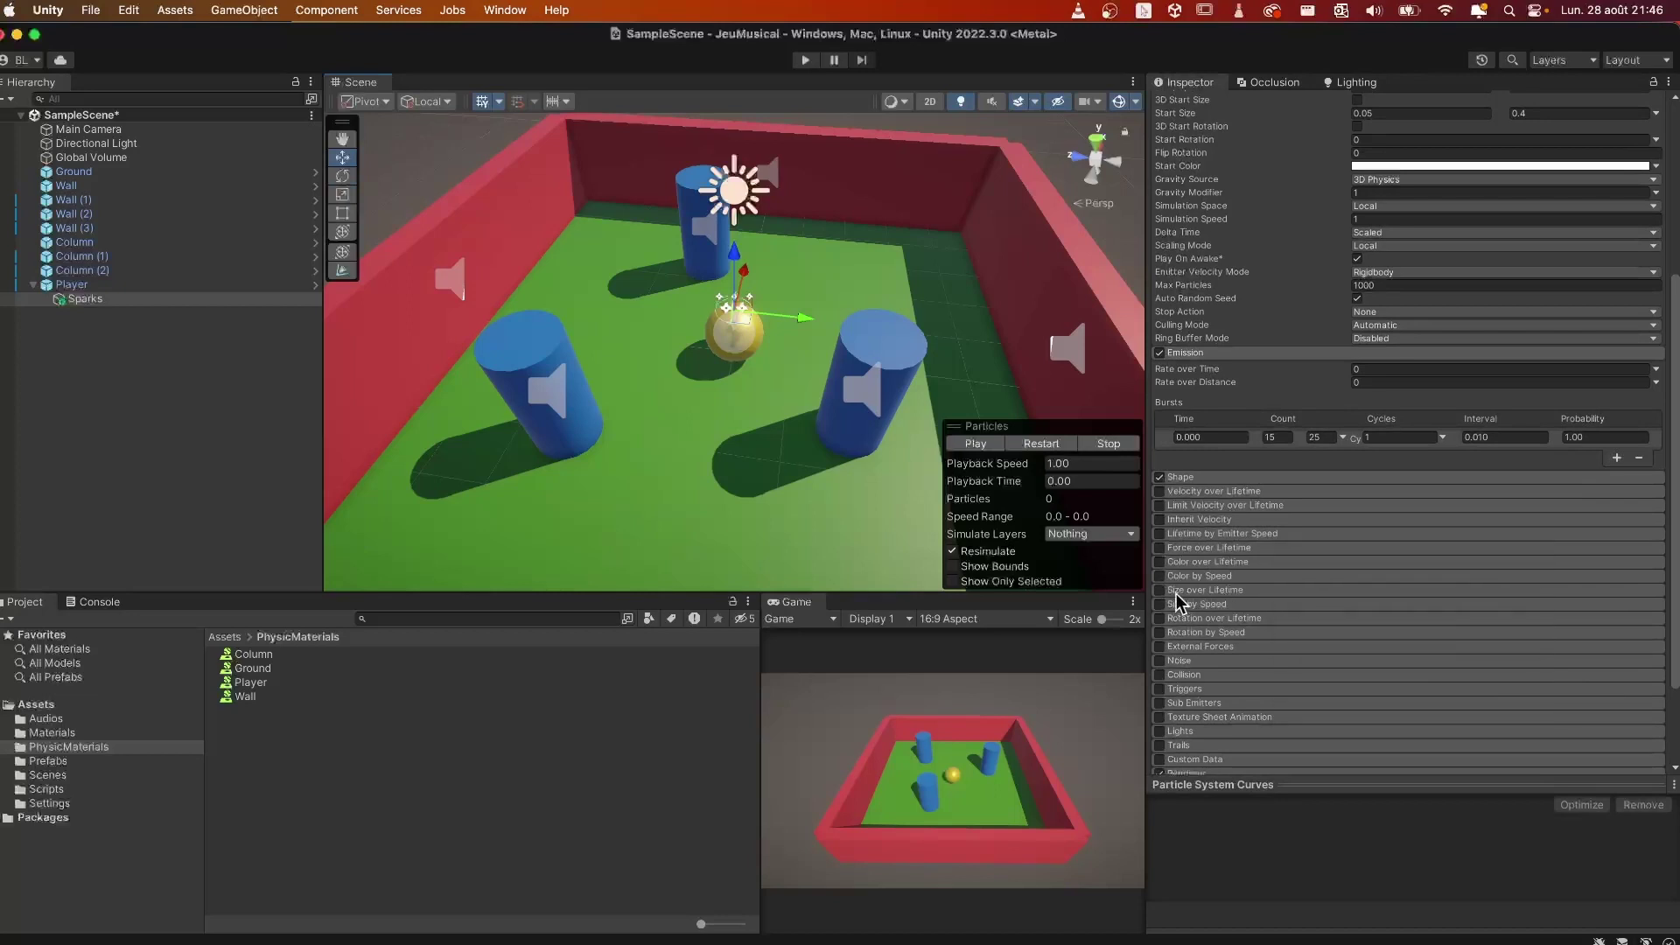
click(1159, 590)
click(1241, 592)
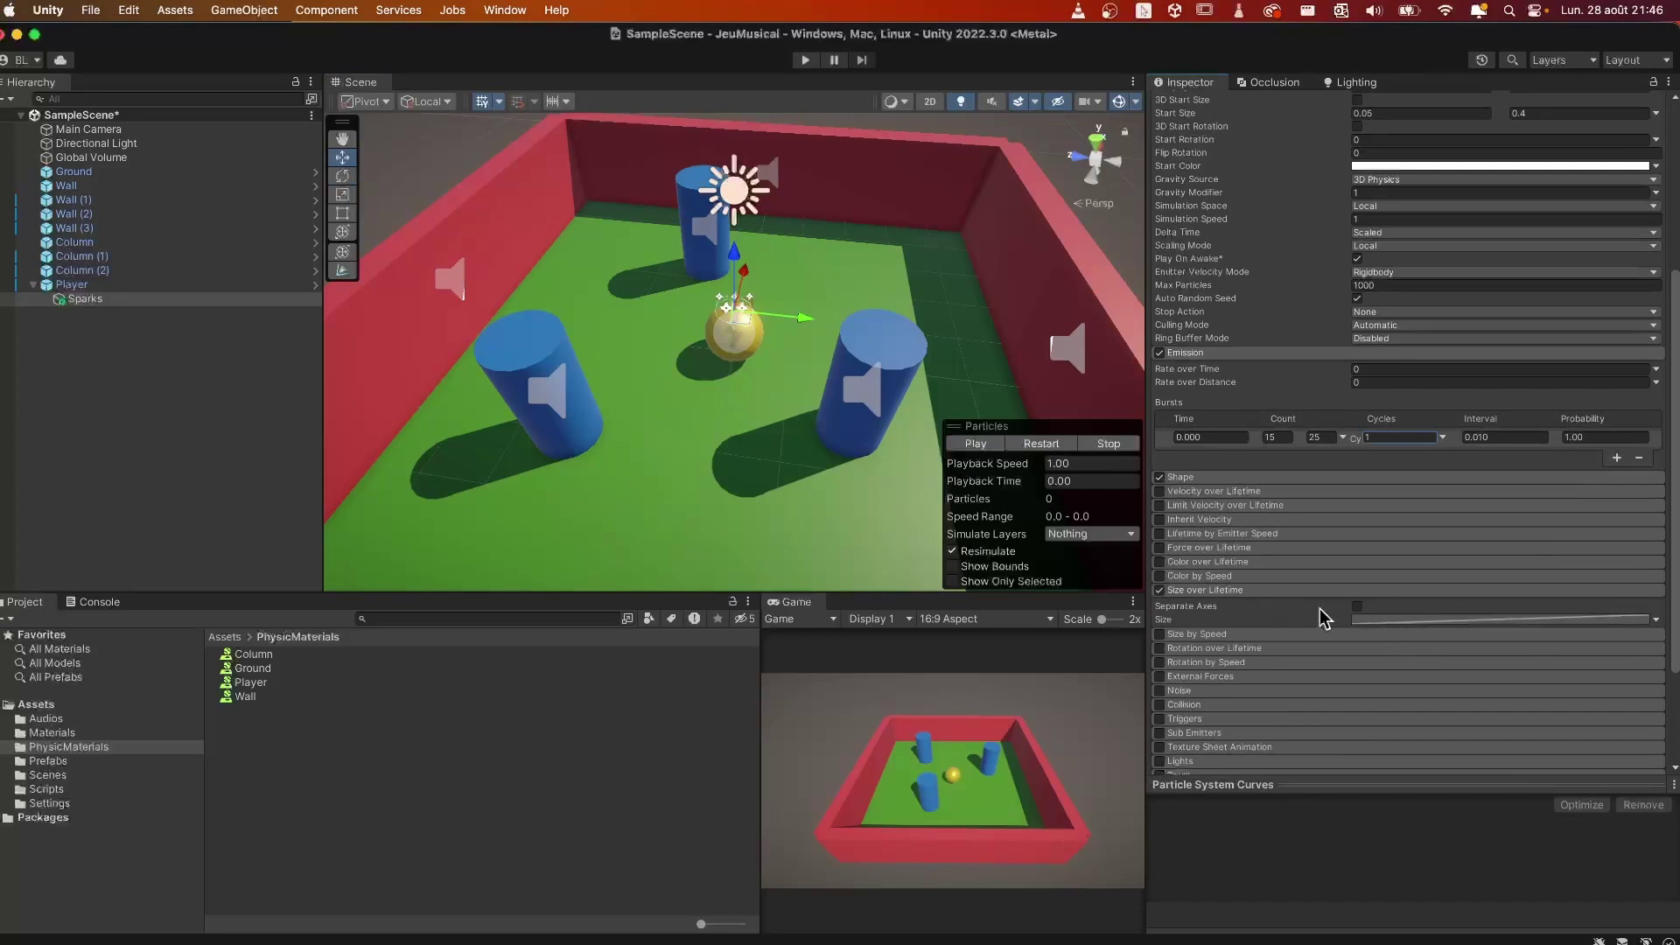
Step: Apply a size curve that shrinks particles to nothing over their lifetime
click(1410, 621)
drag(1396, 779, 1301, 924)
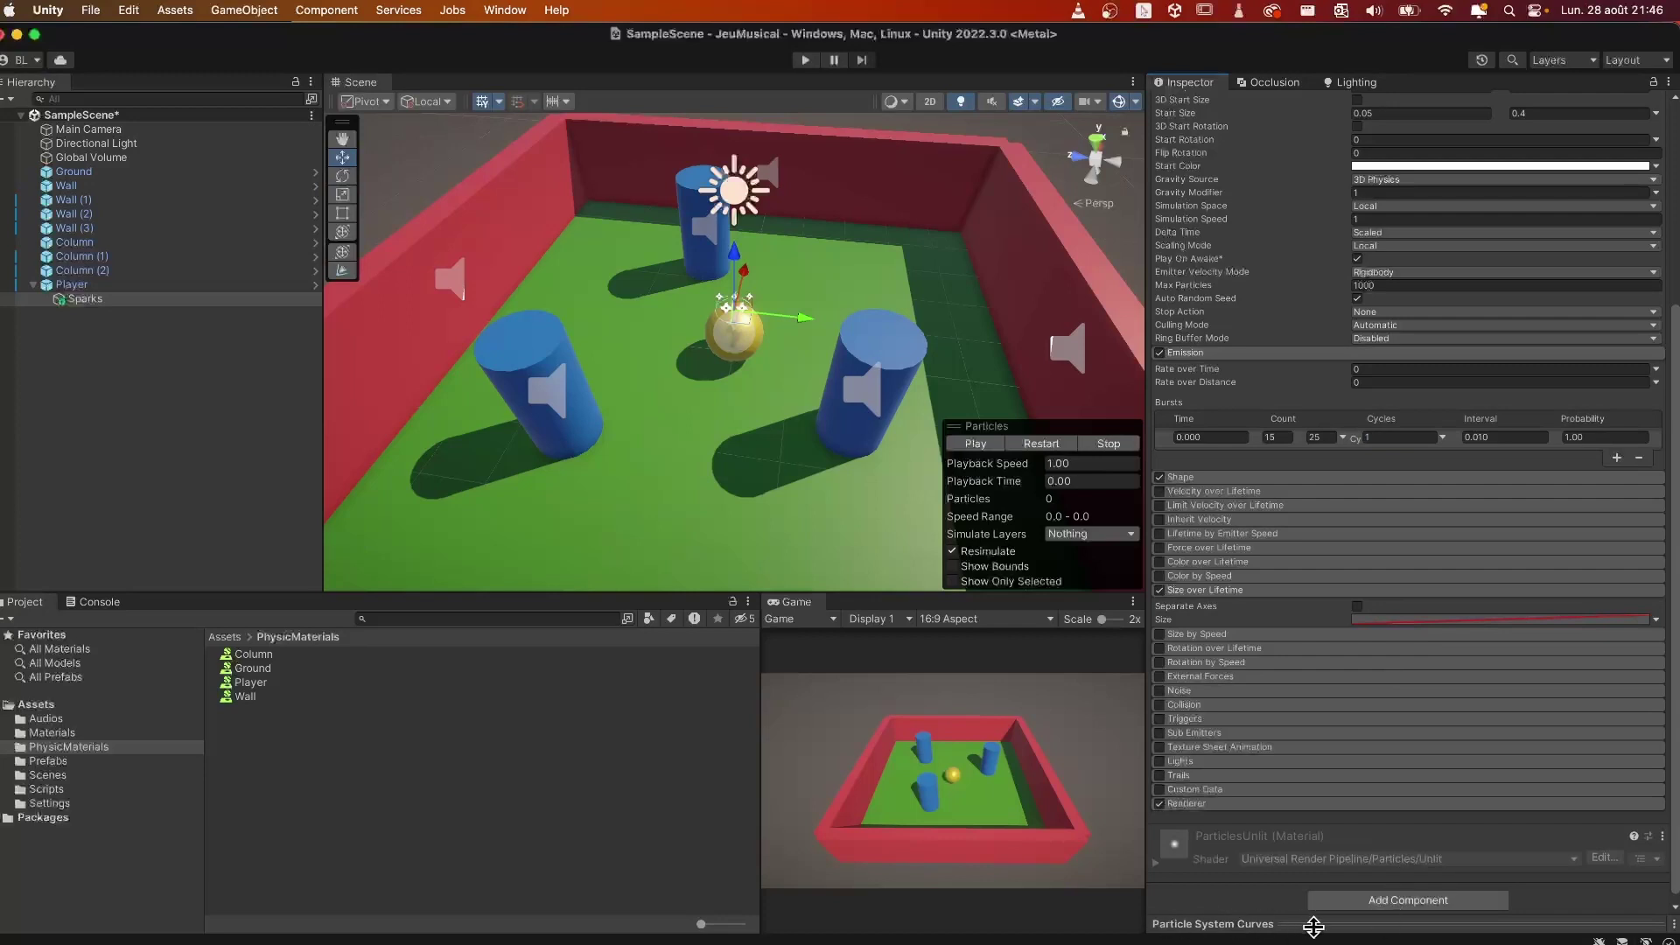
mouse_move(1319, 904)
mouse_down()
mouse_move(1324, 644)
mouse_move(1324, 924)
mouse_up()
drag(1345, 924, 1381, 685)
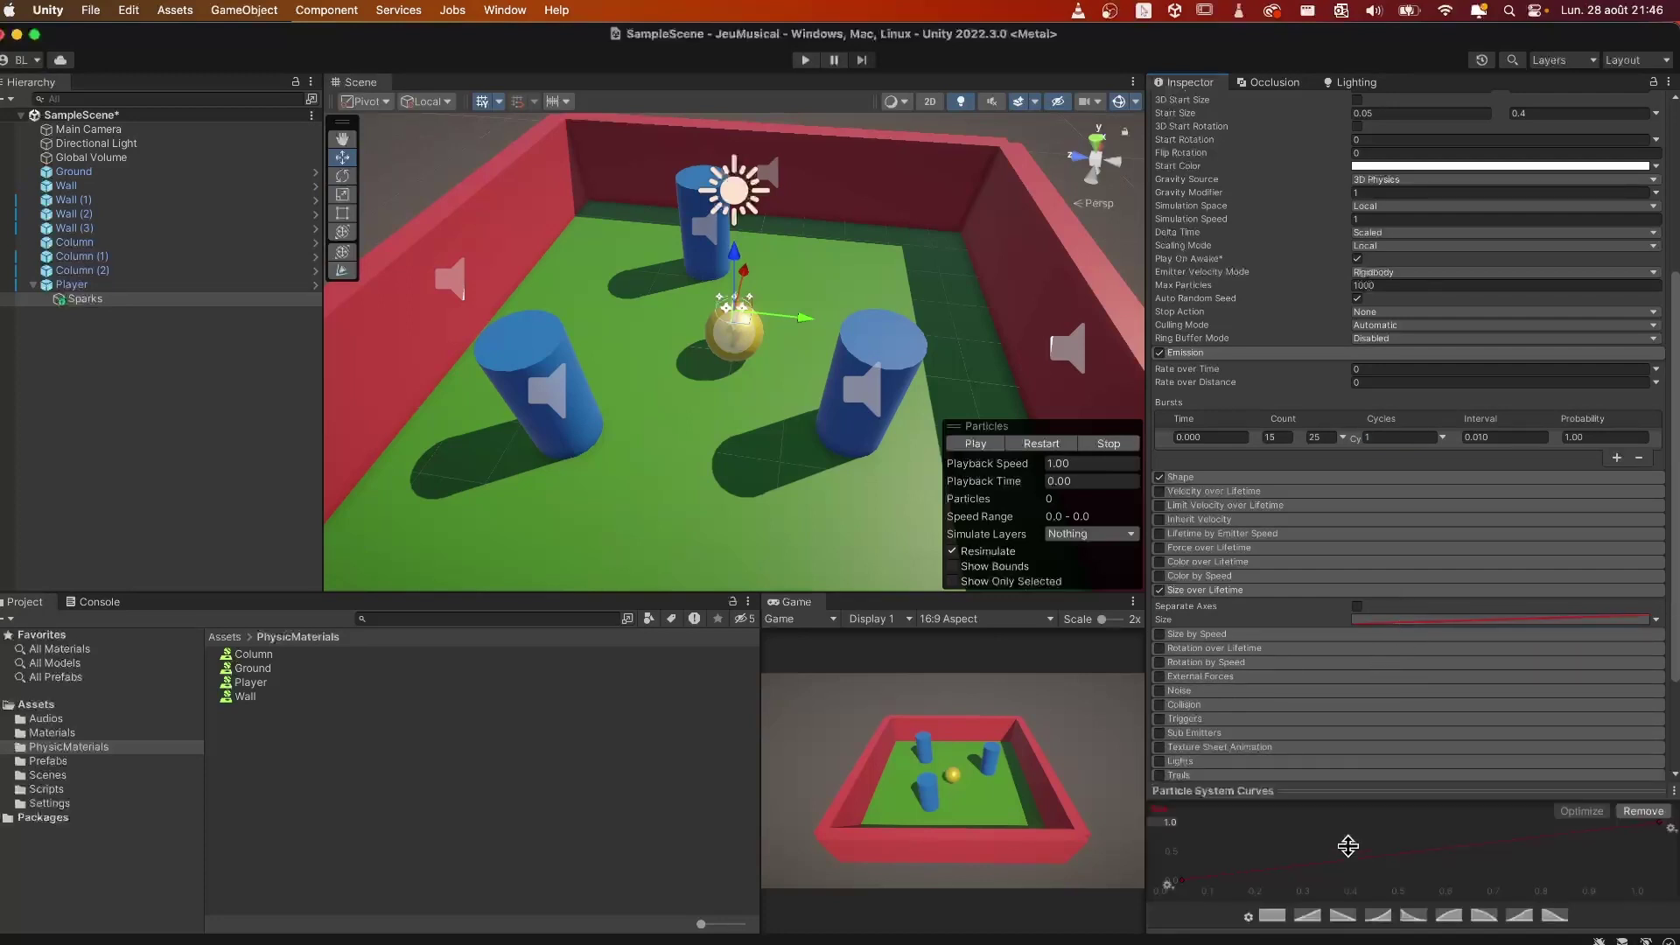
click(1413, 915)
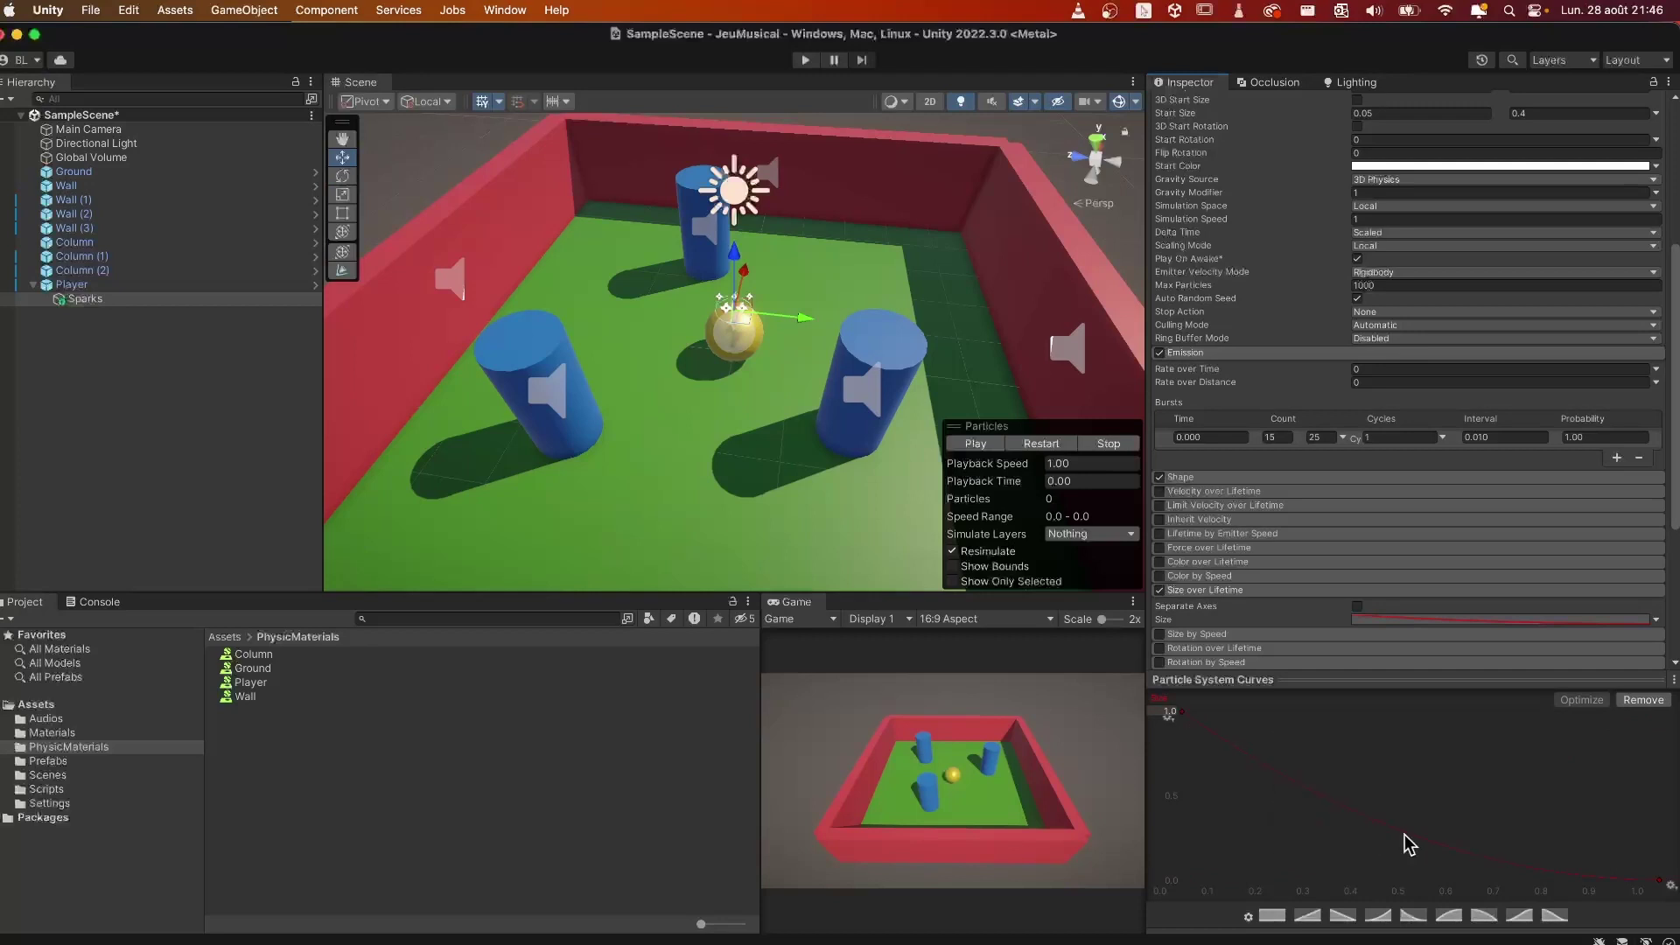
Step: Replay the shrinking sparks, stop the preview, and collapse Size over Lifetime
click(1039, 441)
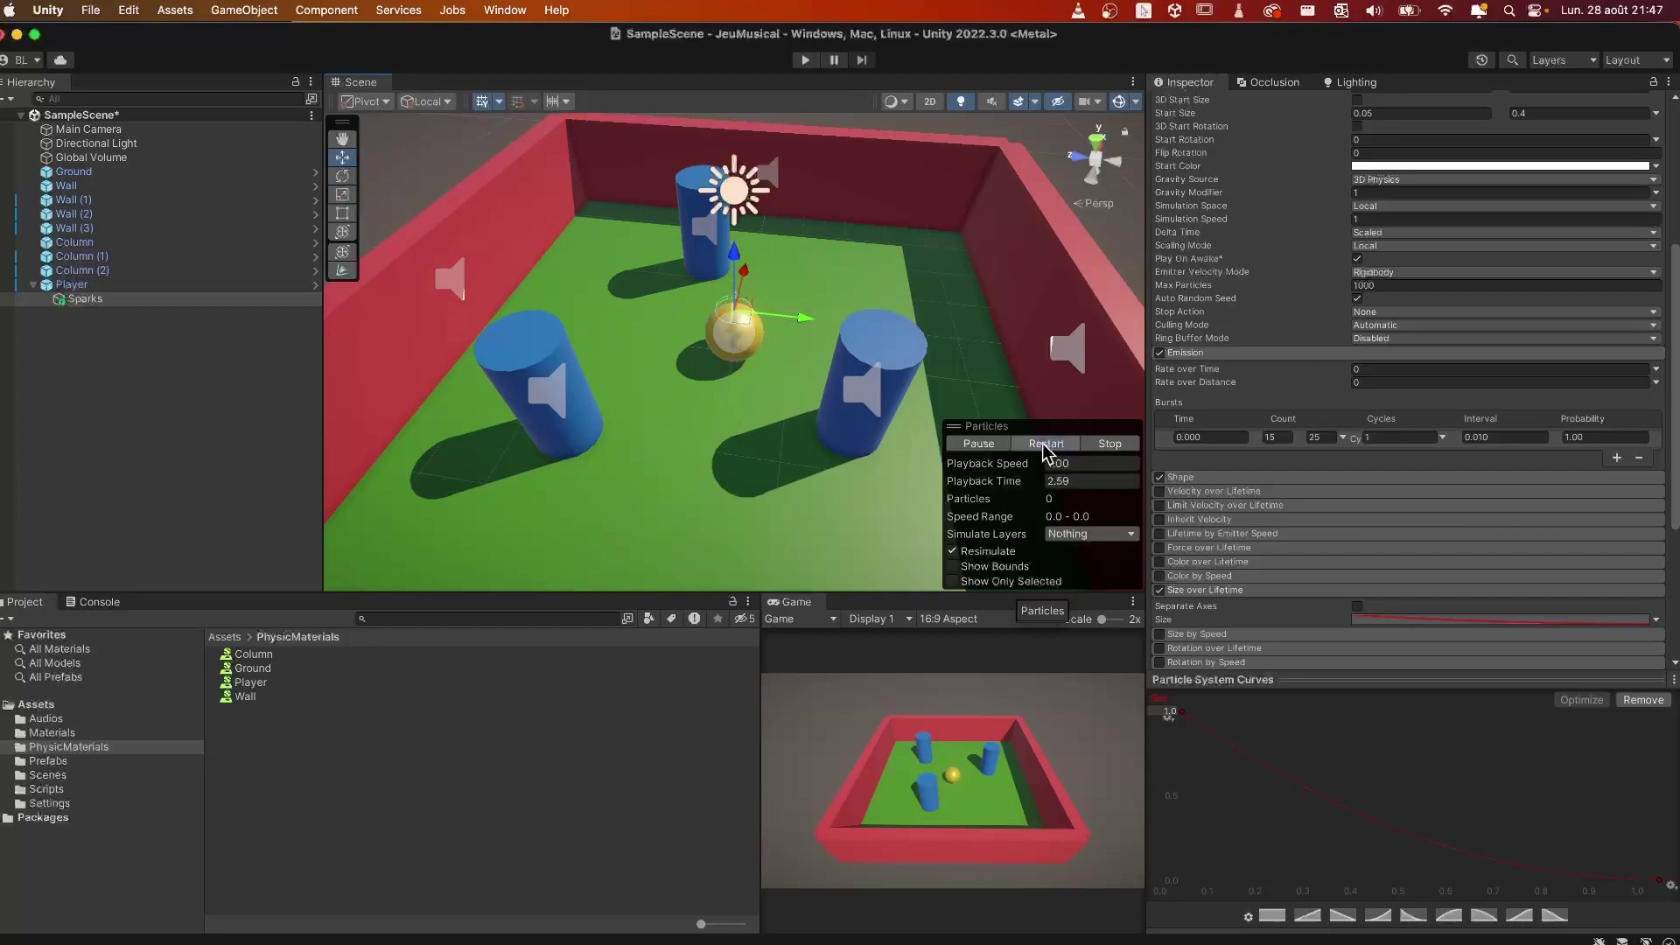
click(1117, 443)
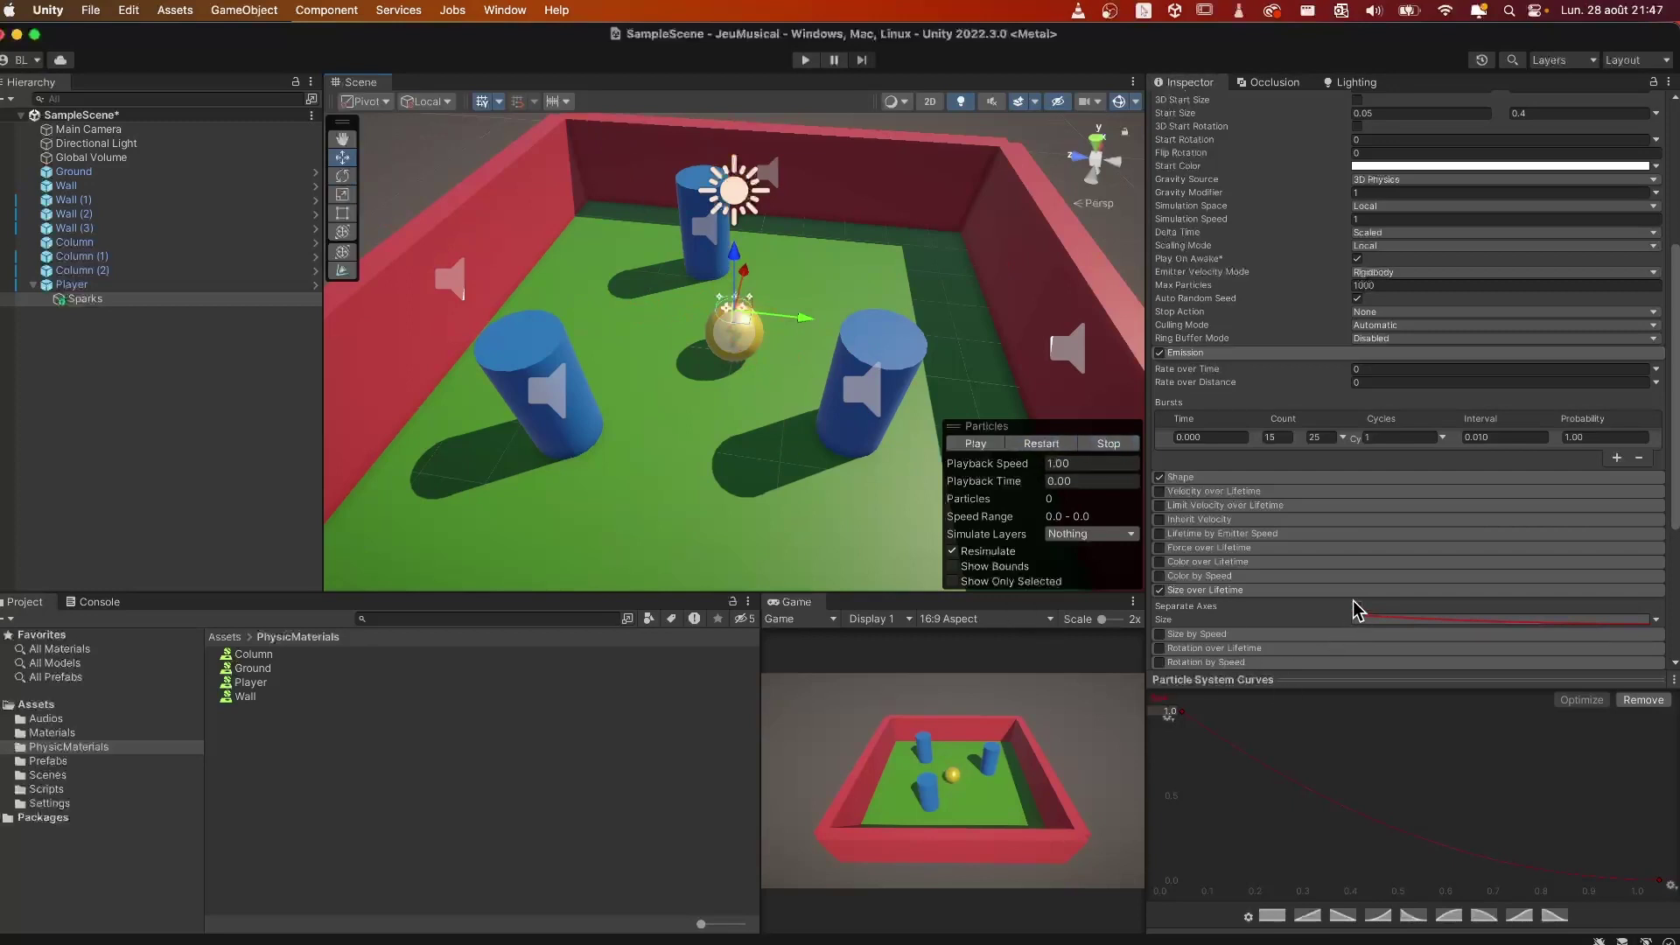
click(1279, 592)
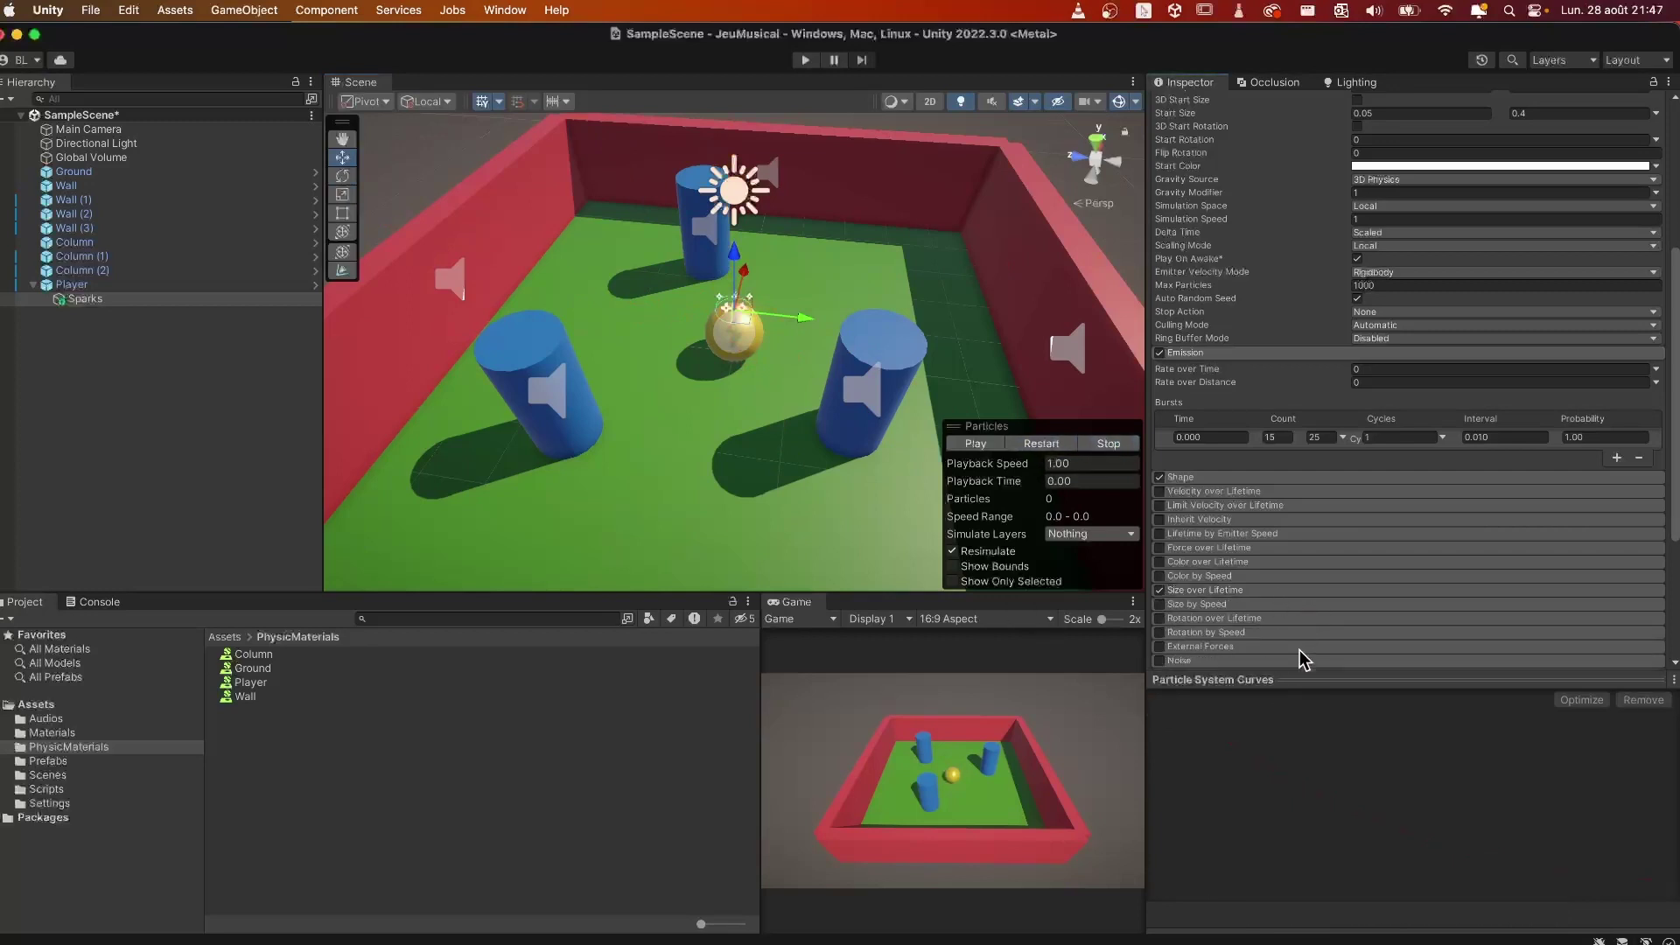
Step: Expand the Sparks Renderer module and replay the spark burst
scroll(1335, 606, down, 5)
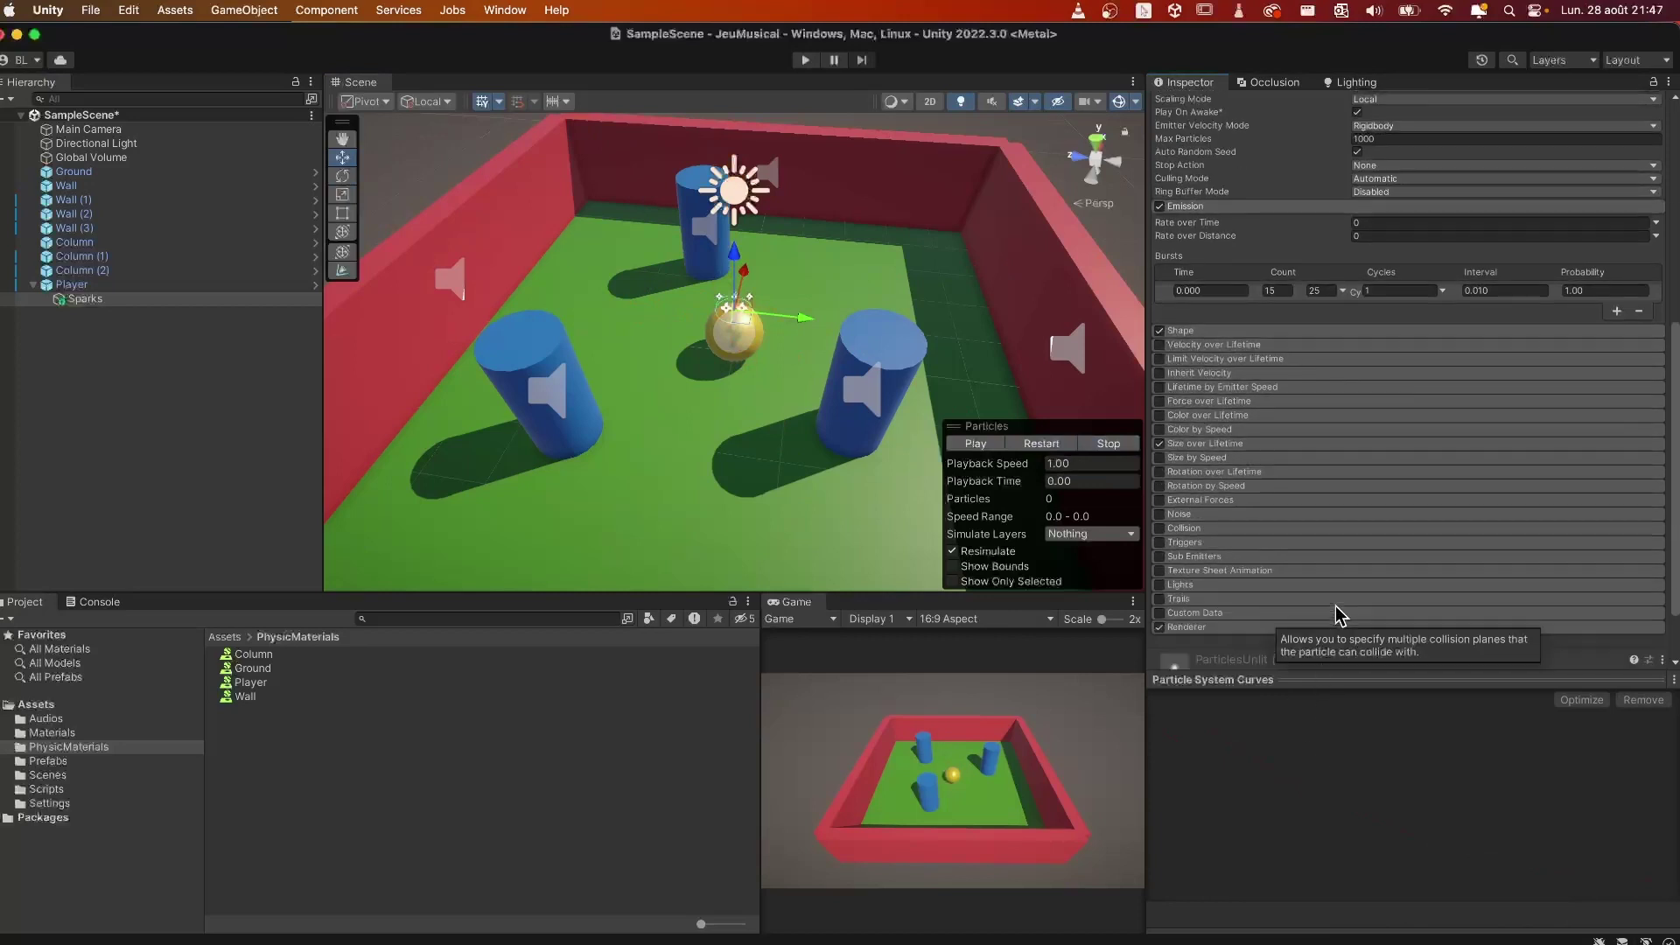
scroll(1307, 582, down, 3)
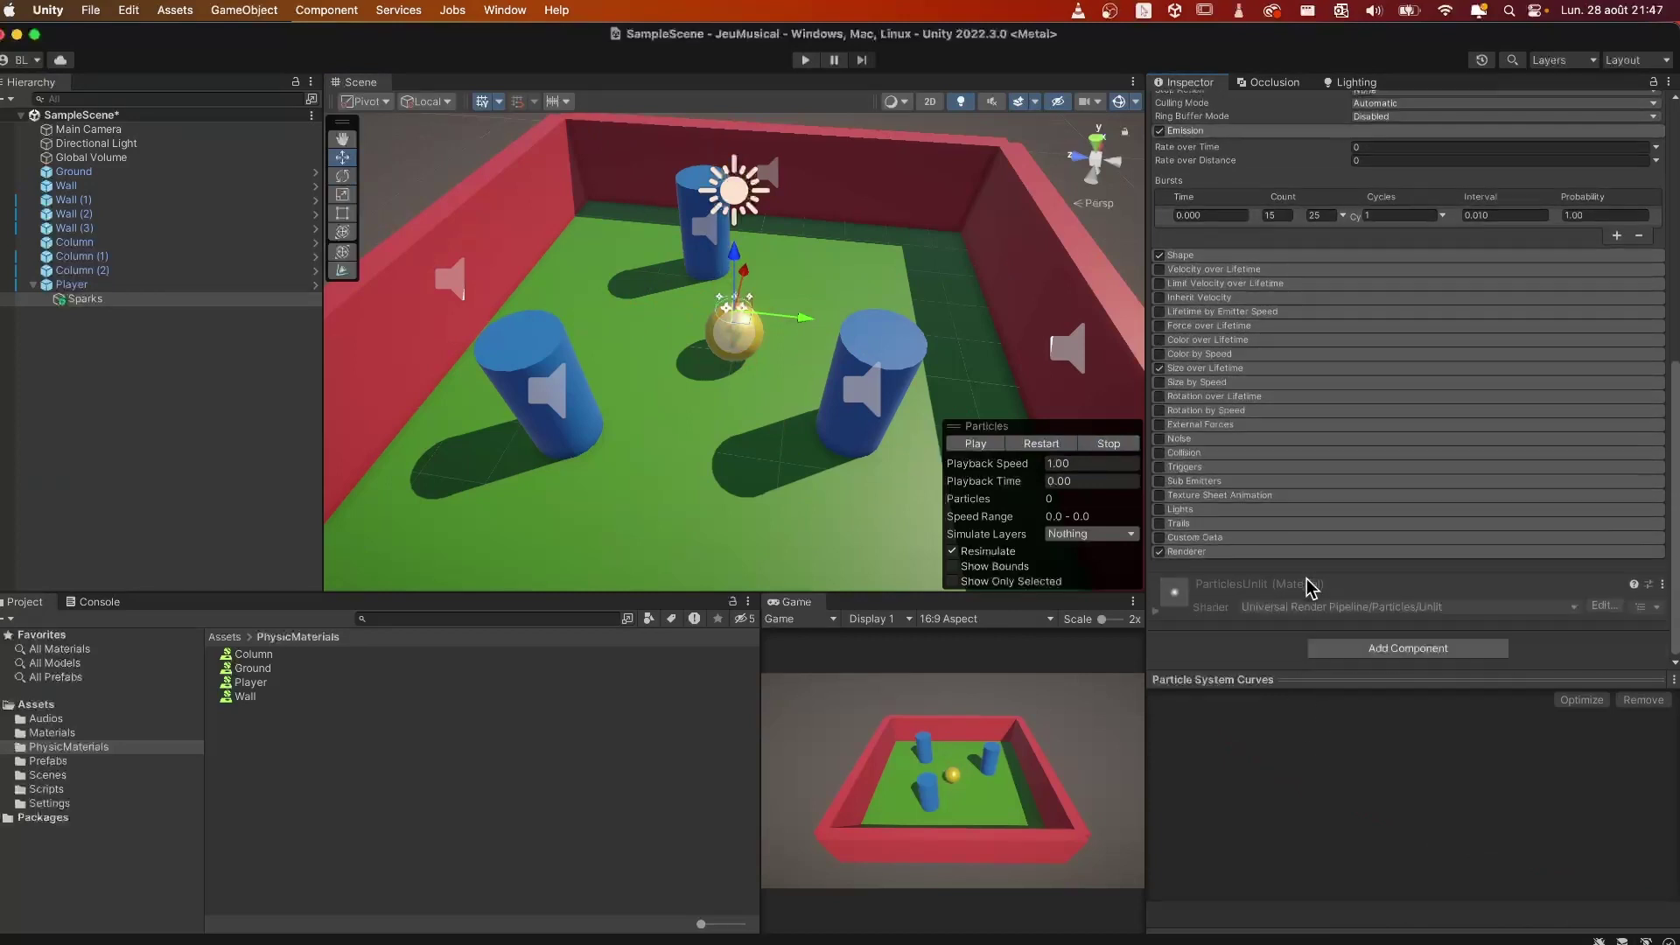
click(1257, 553)
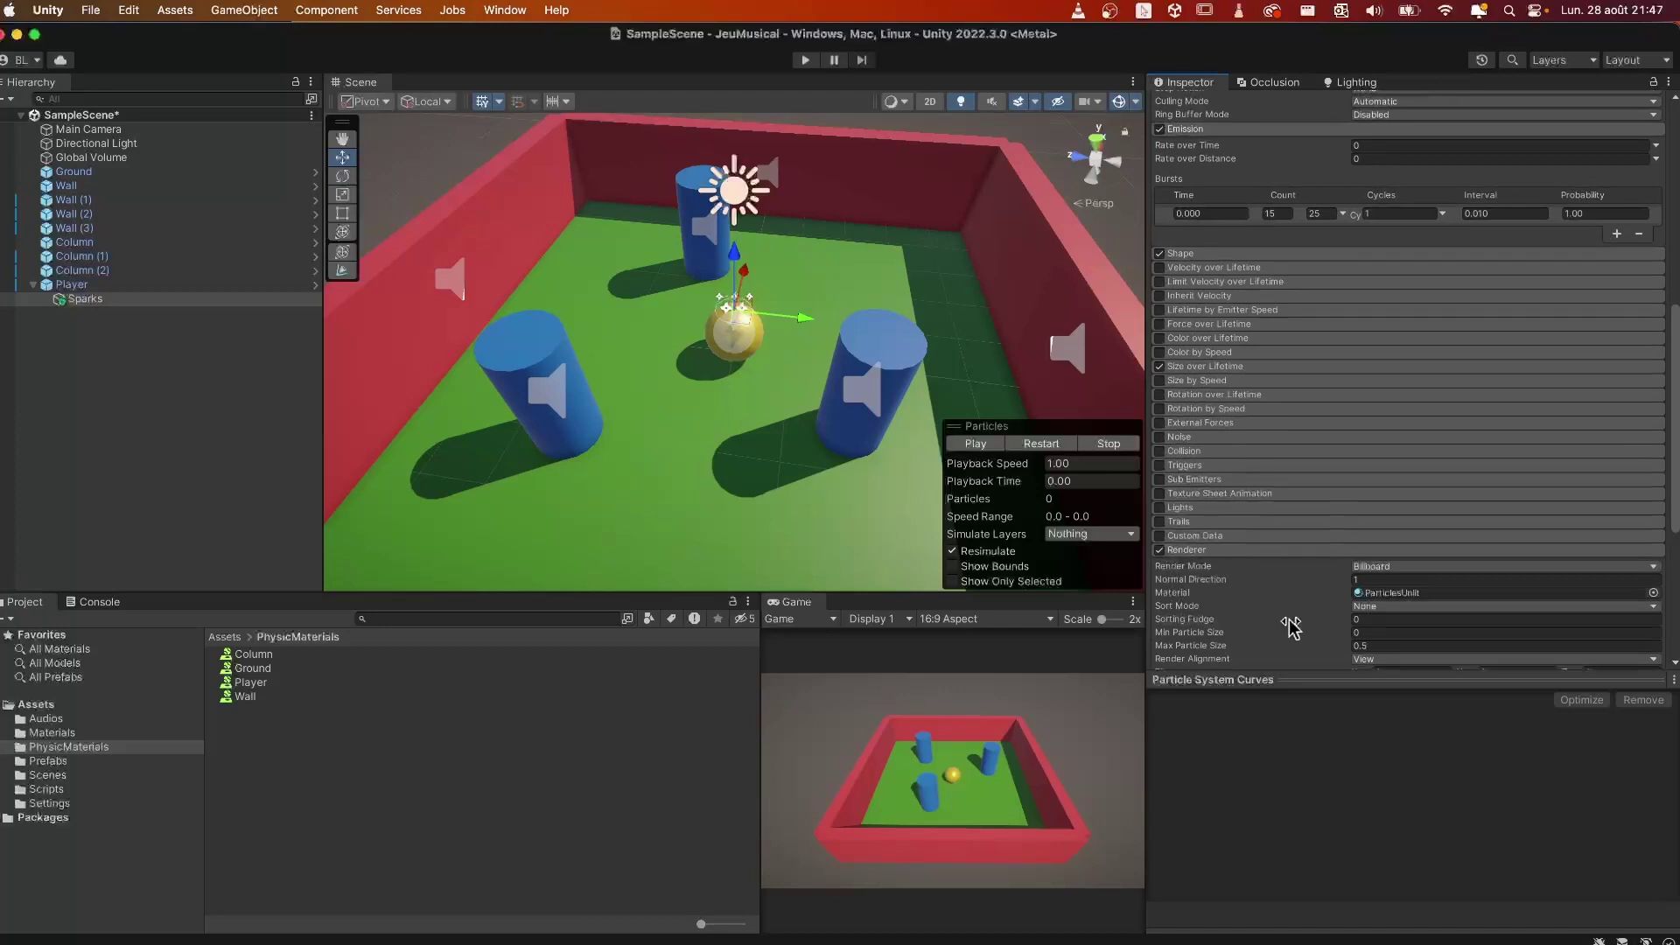
scroll(1286, 624, down, 2)
scroll(1292, 623, down, 2)
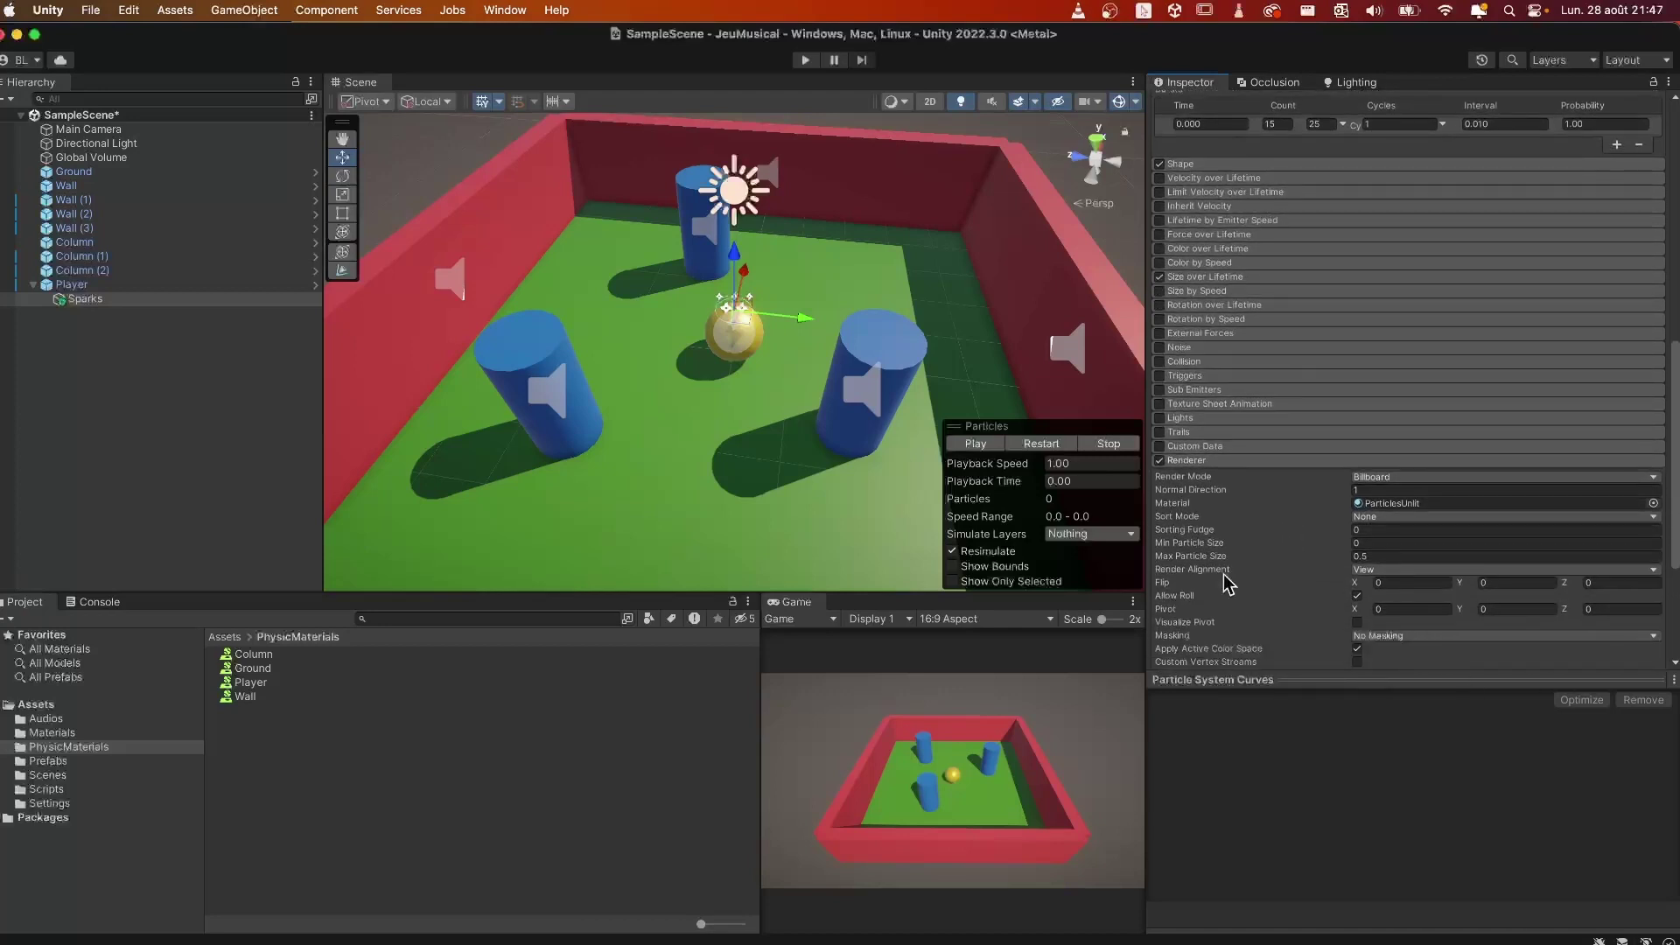
click(1047, 444)
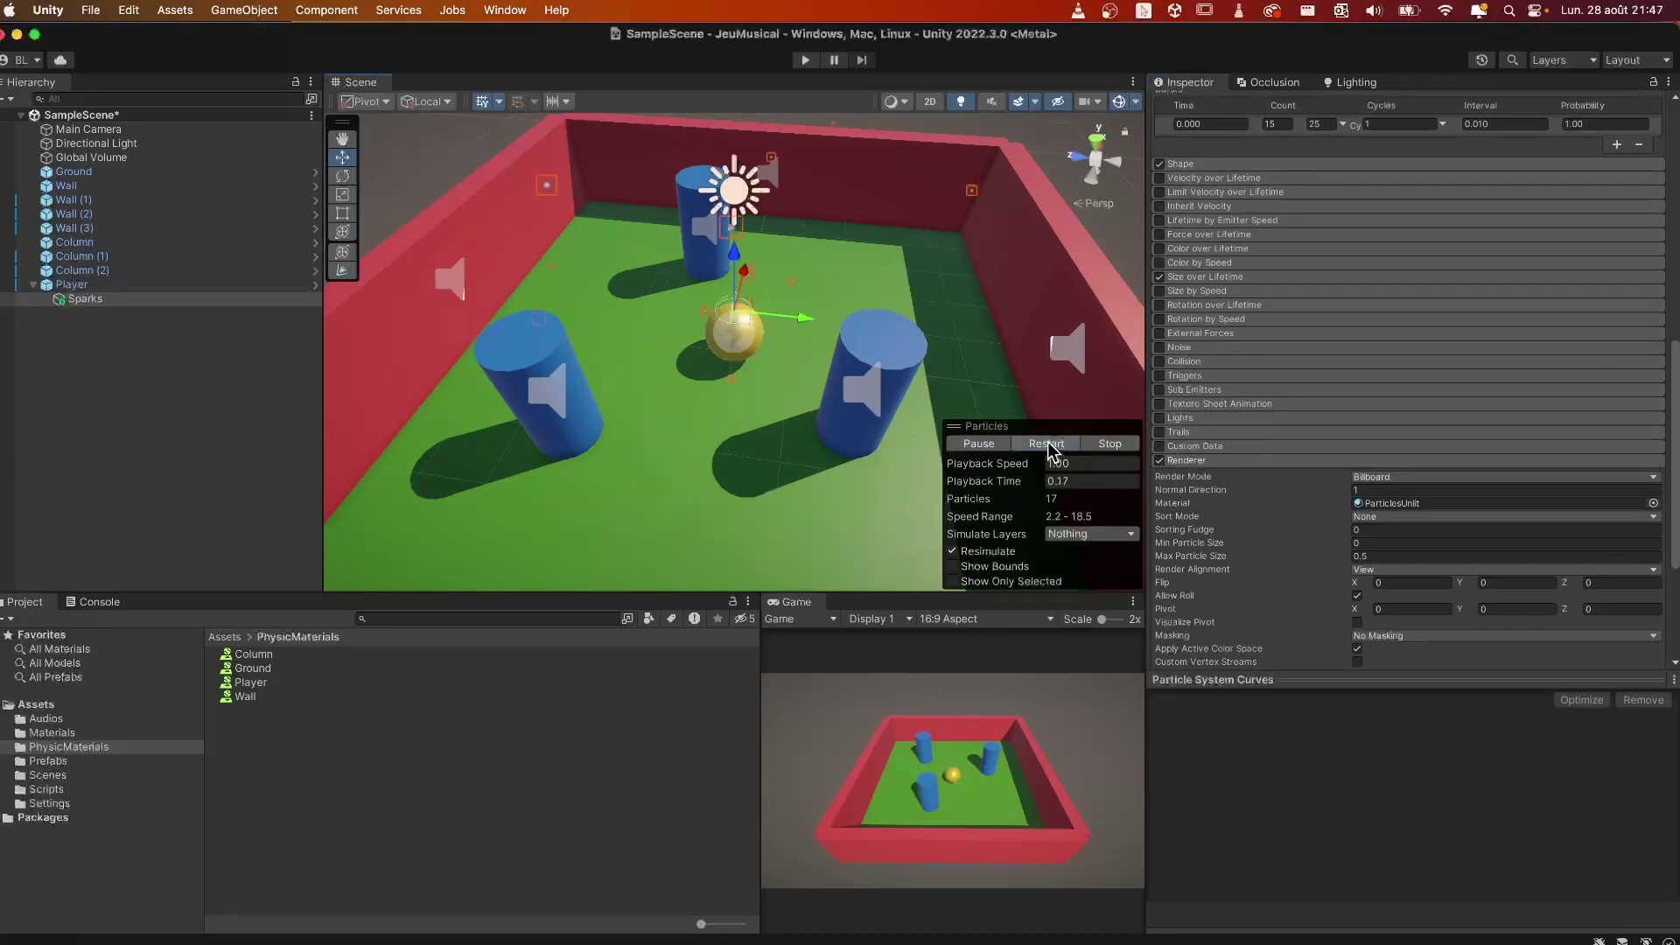
click(1048, 446)
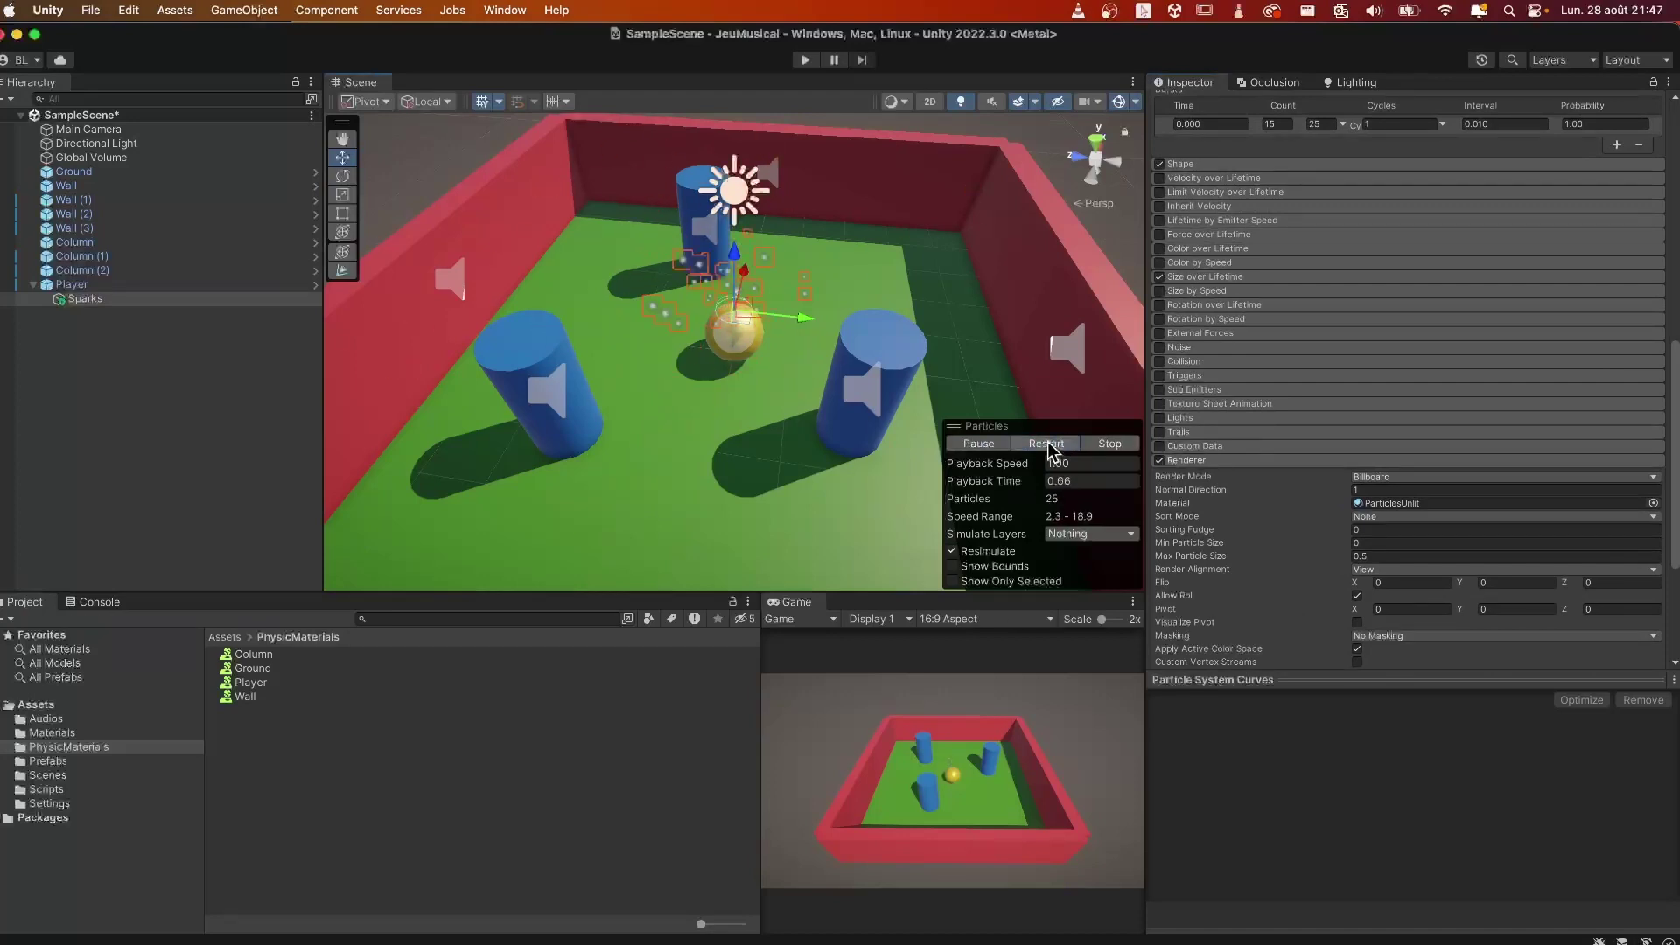
Step: Set Render Mode to Stretched Billboard and replay the burst to check it
click(1395, 477)
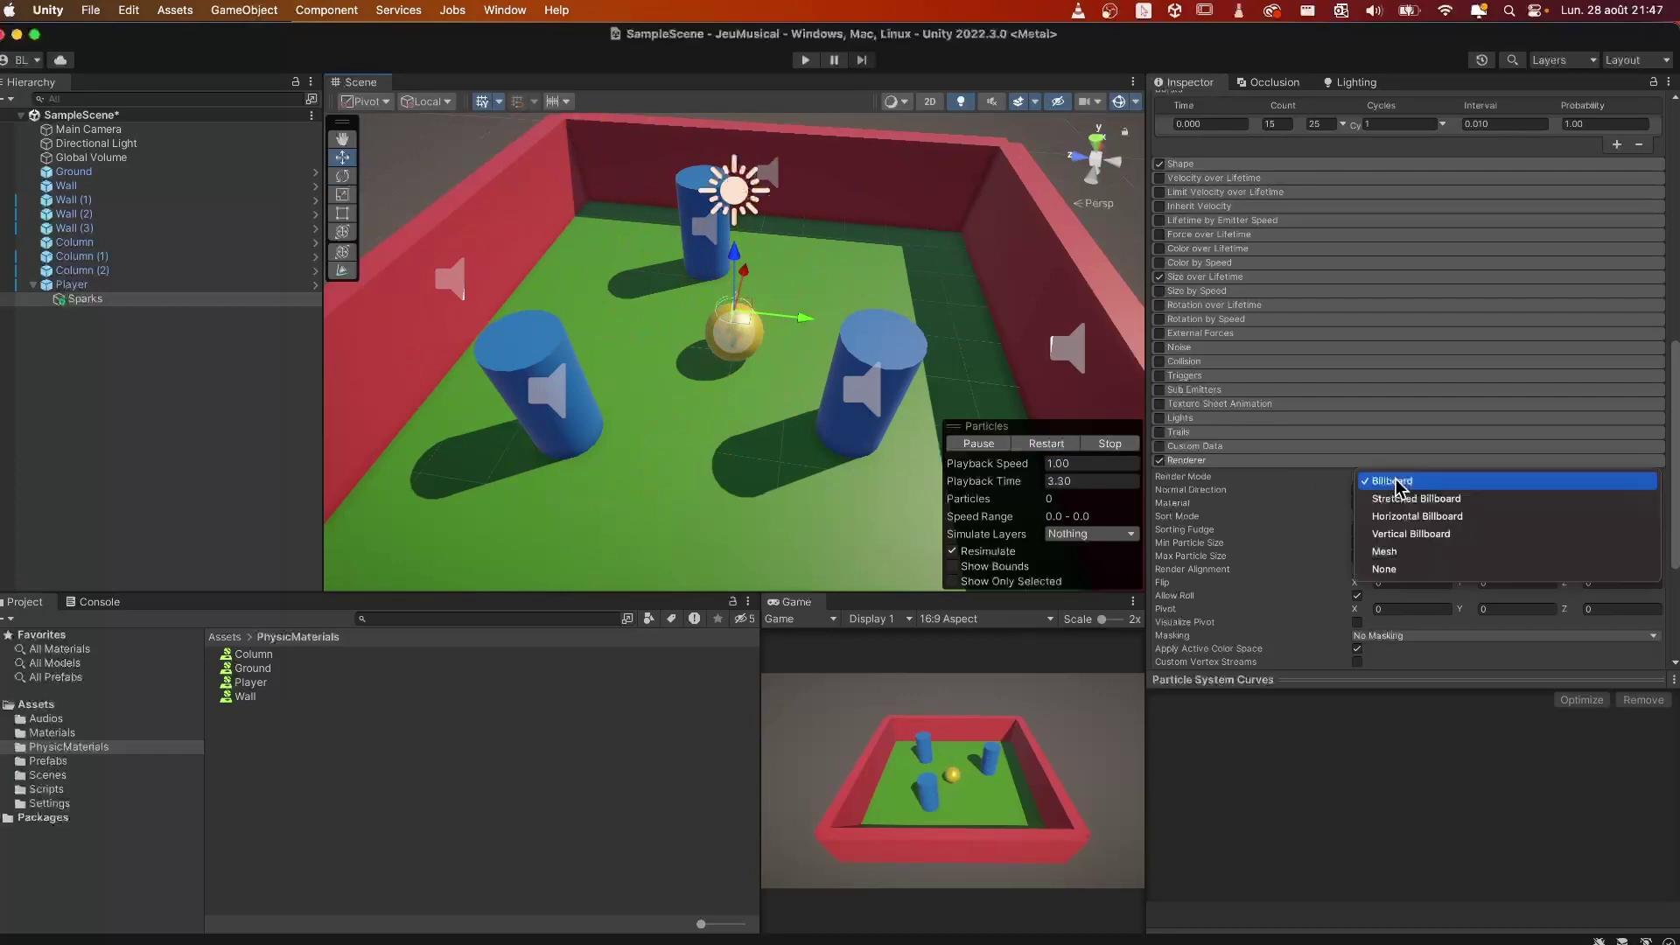
click(1435, 501)
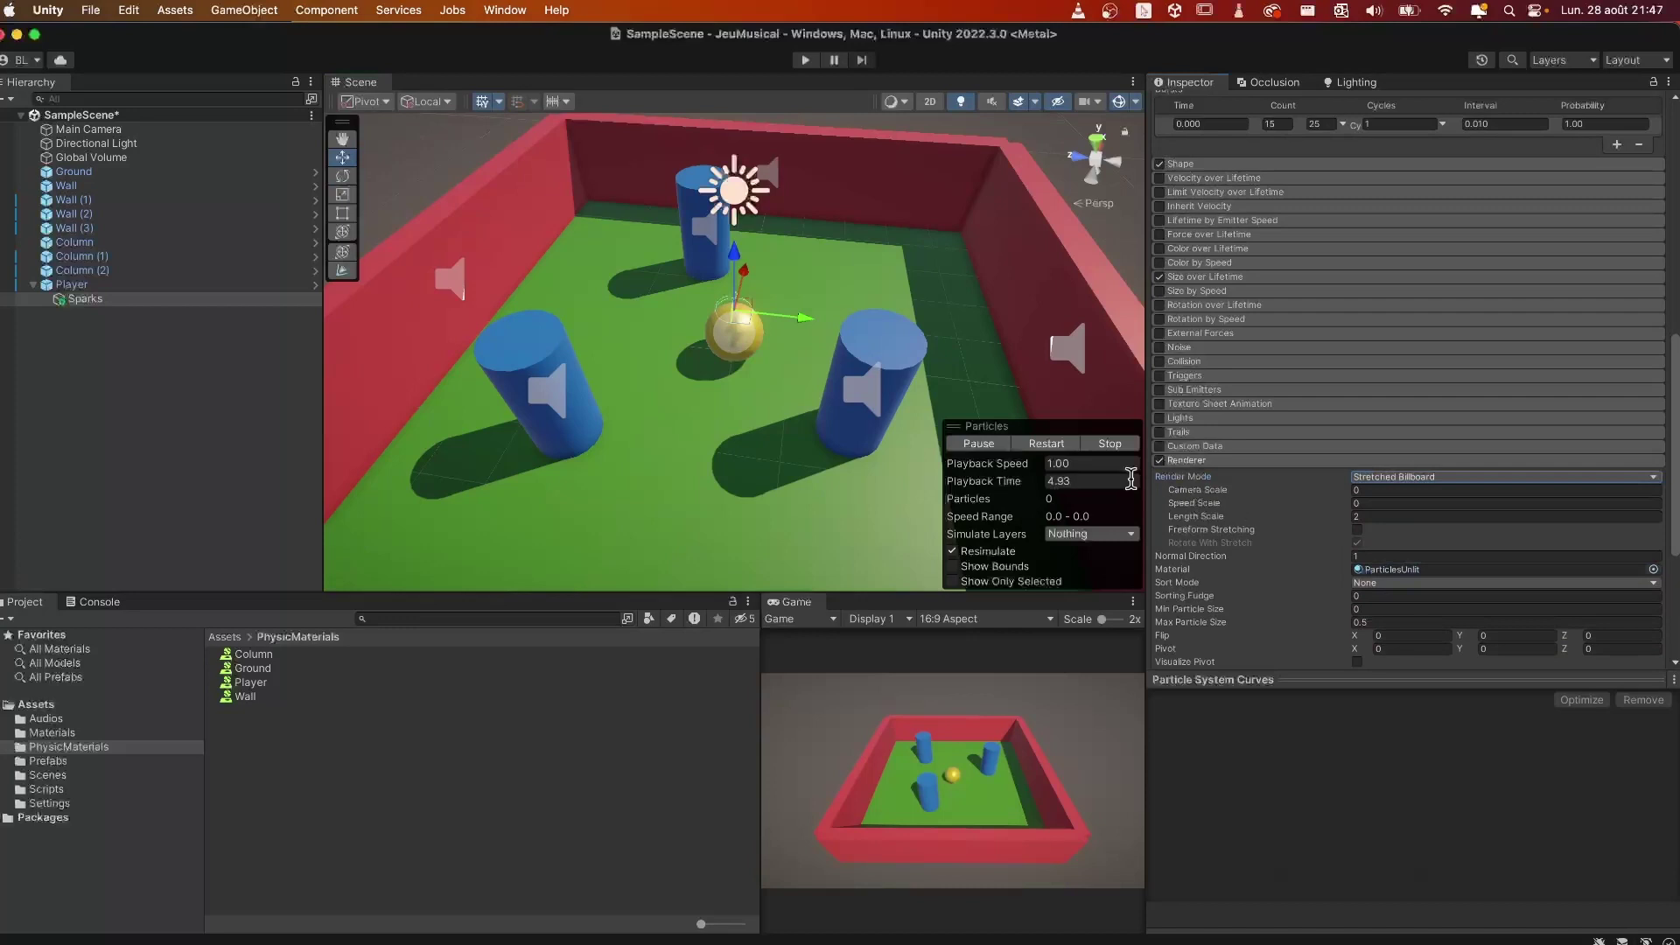
click(1048, 445)
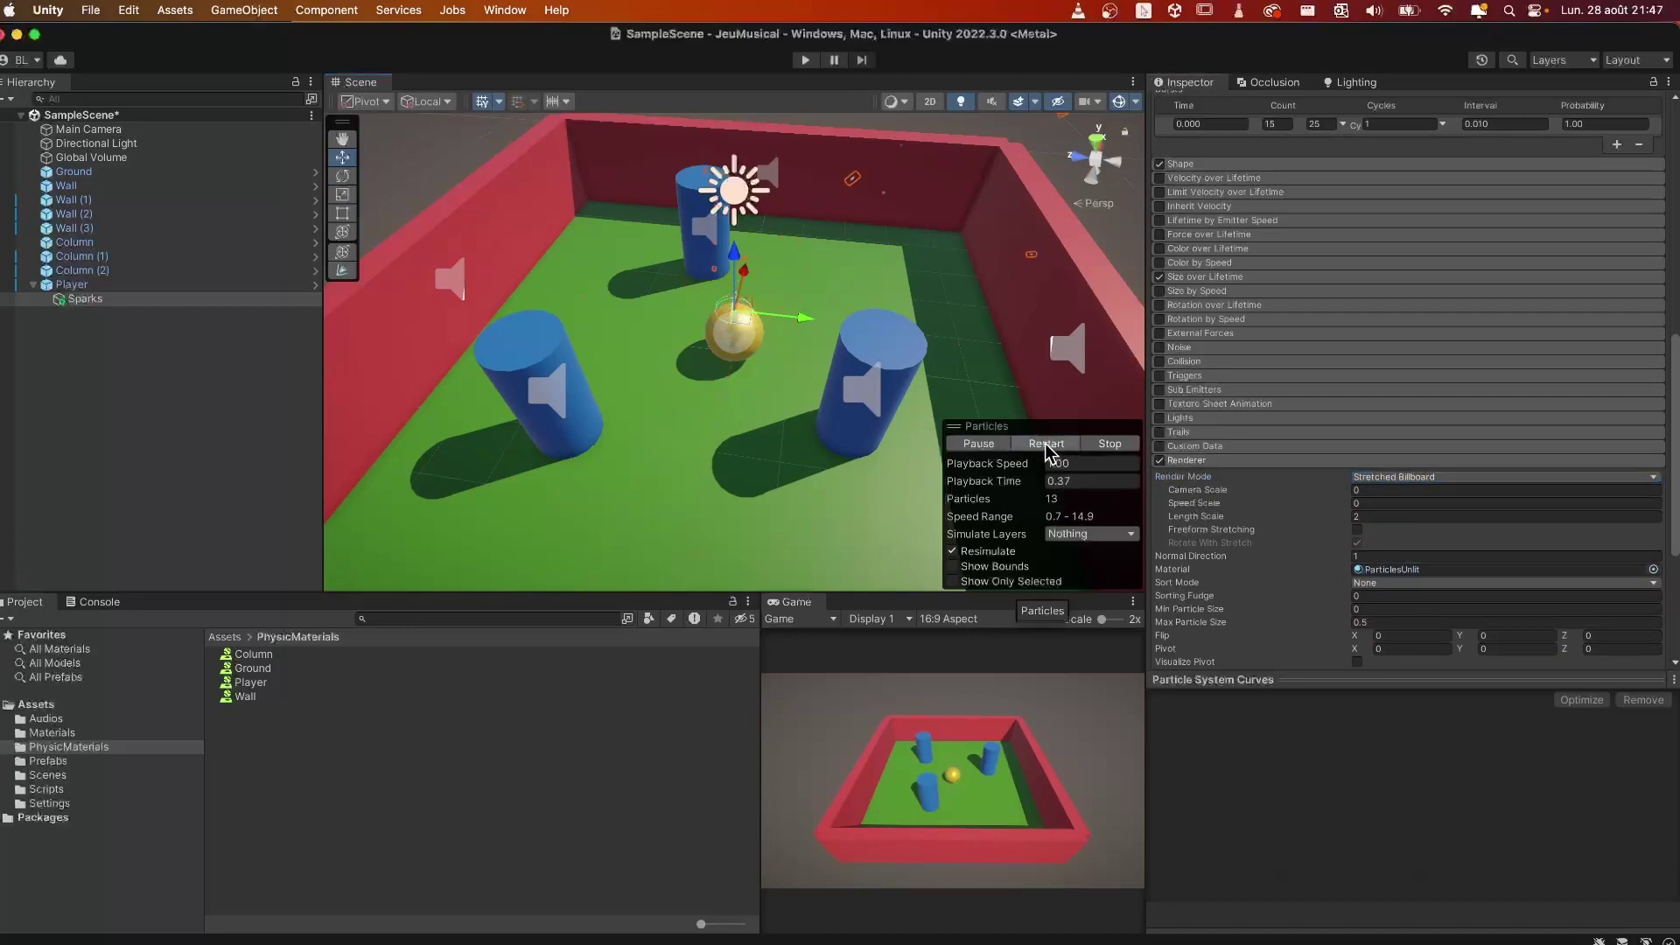
click(1047, 444)
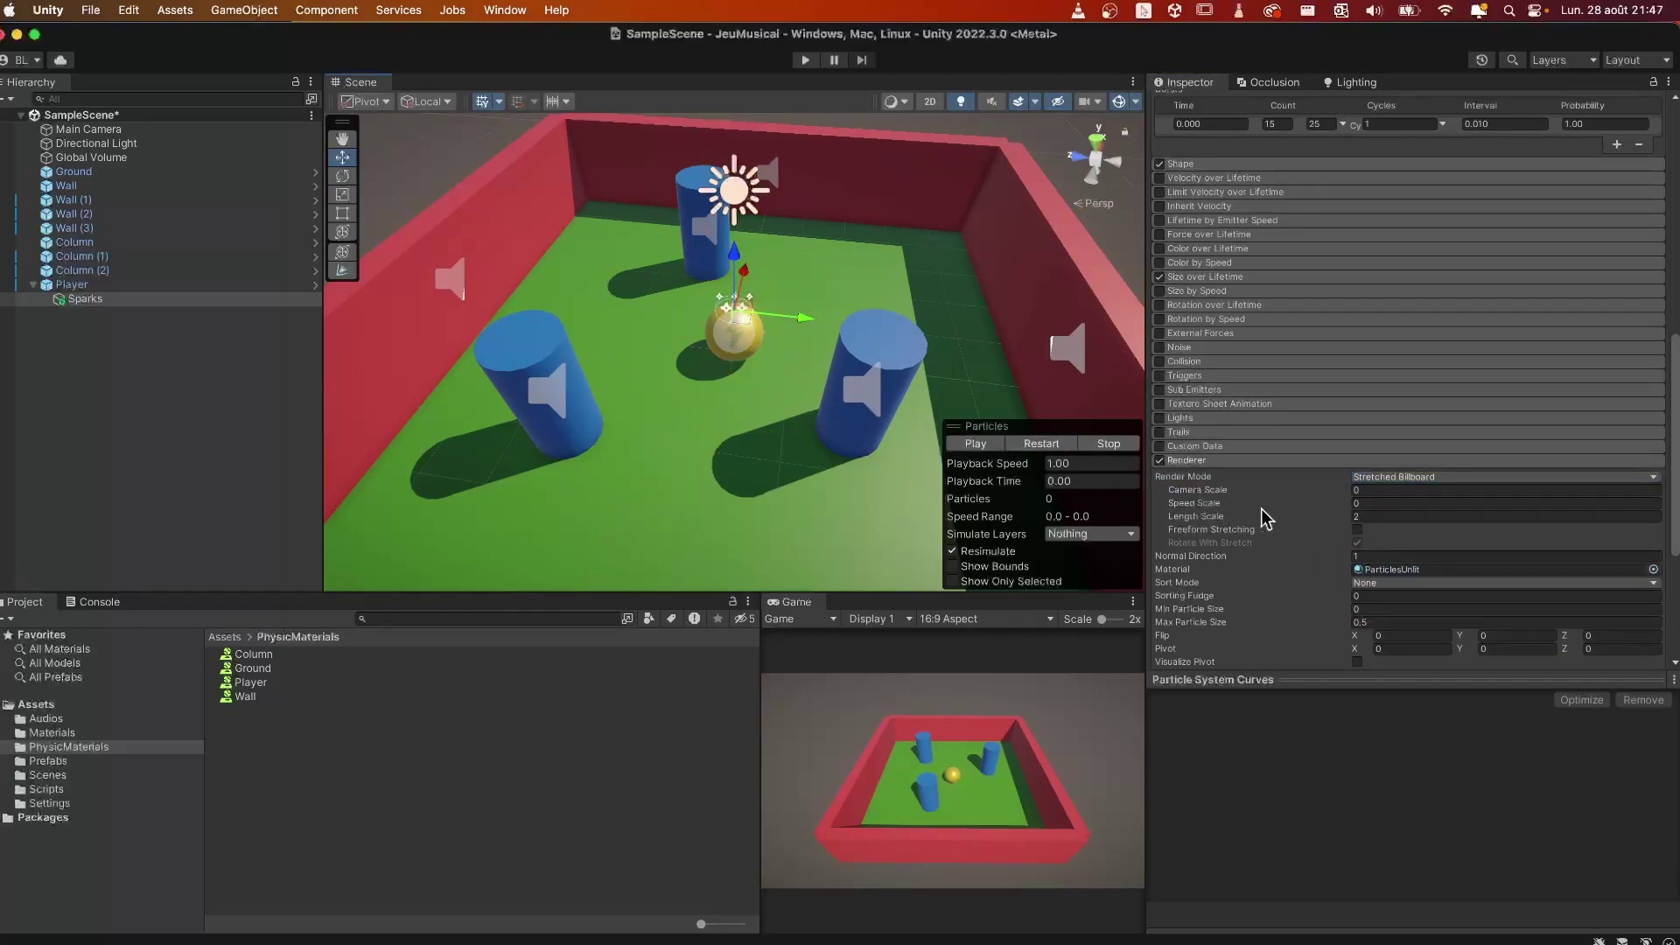
Step: Enter a Speed Scale of 0.03 and replay the burst
click(1400, 503)
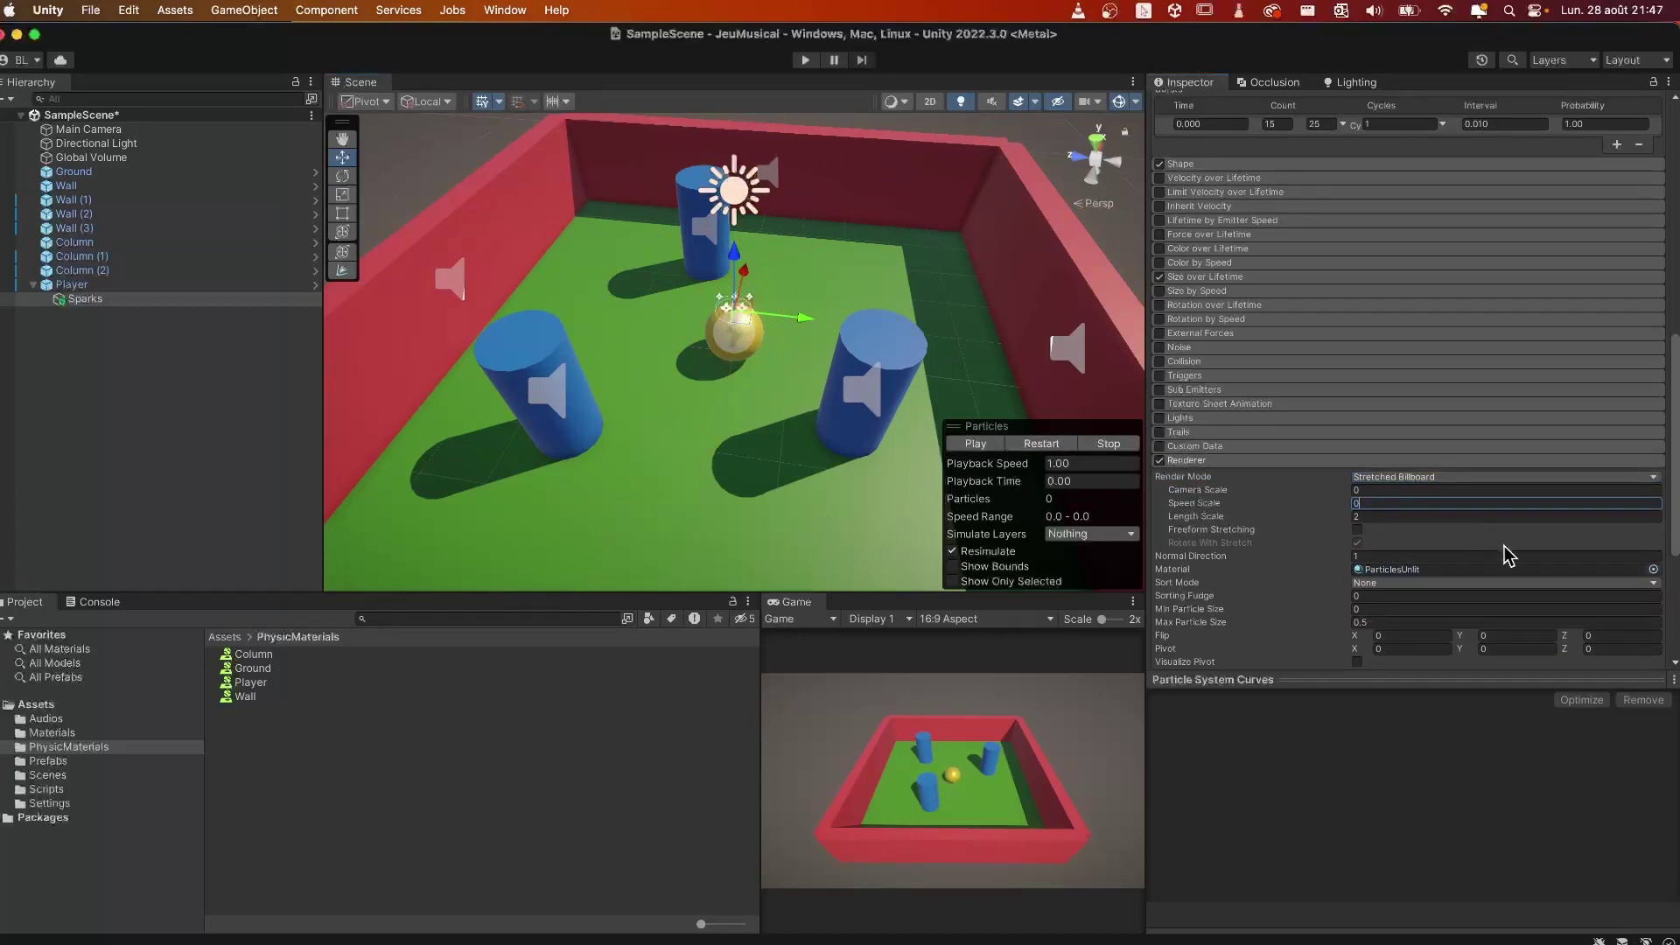
text(.03)
click(976, 444)
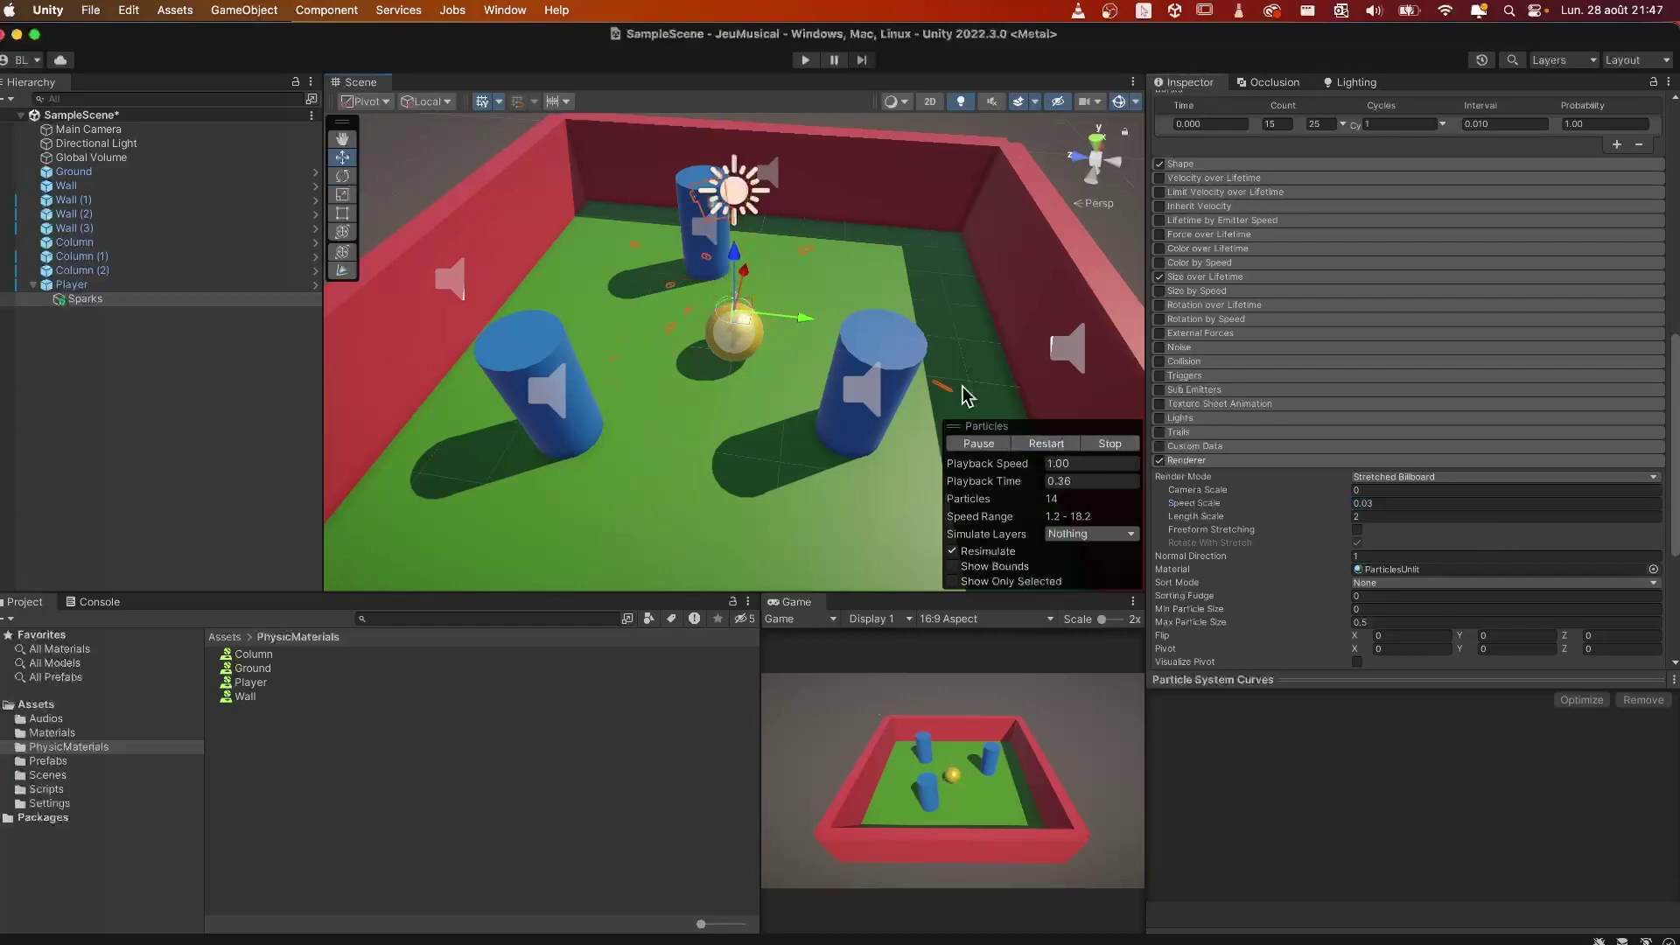
click(1029, 442)
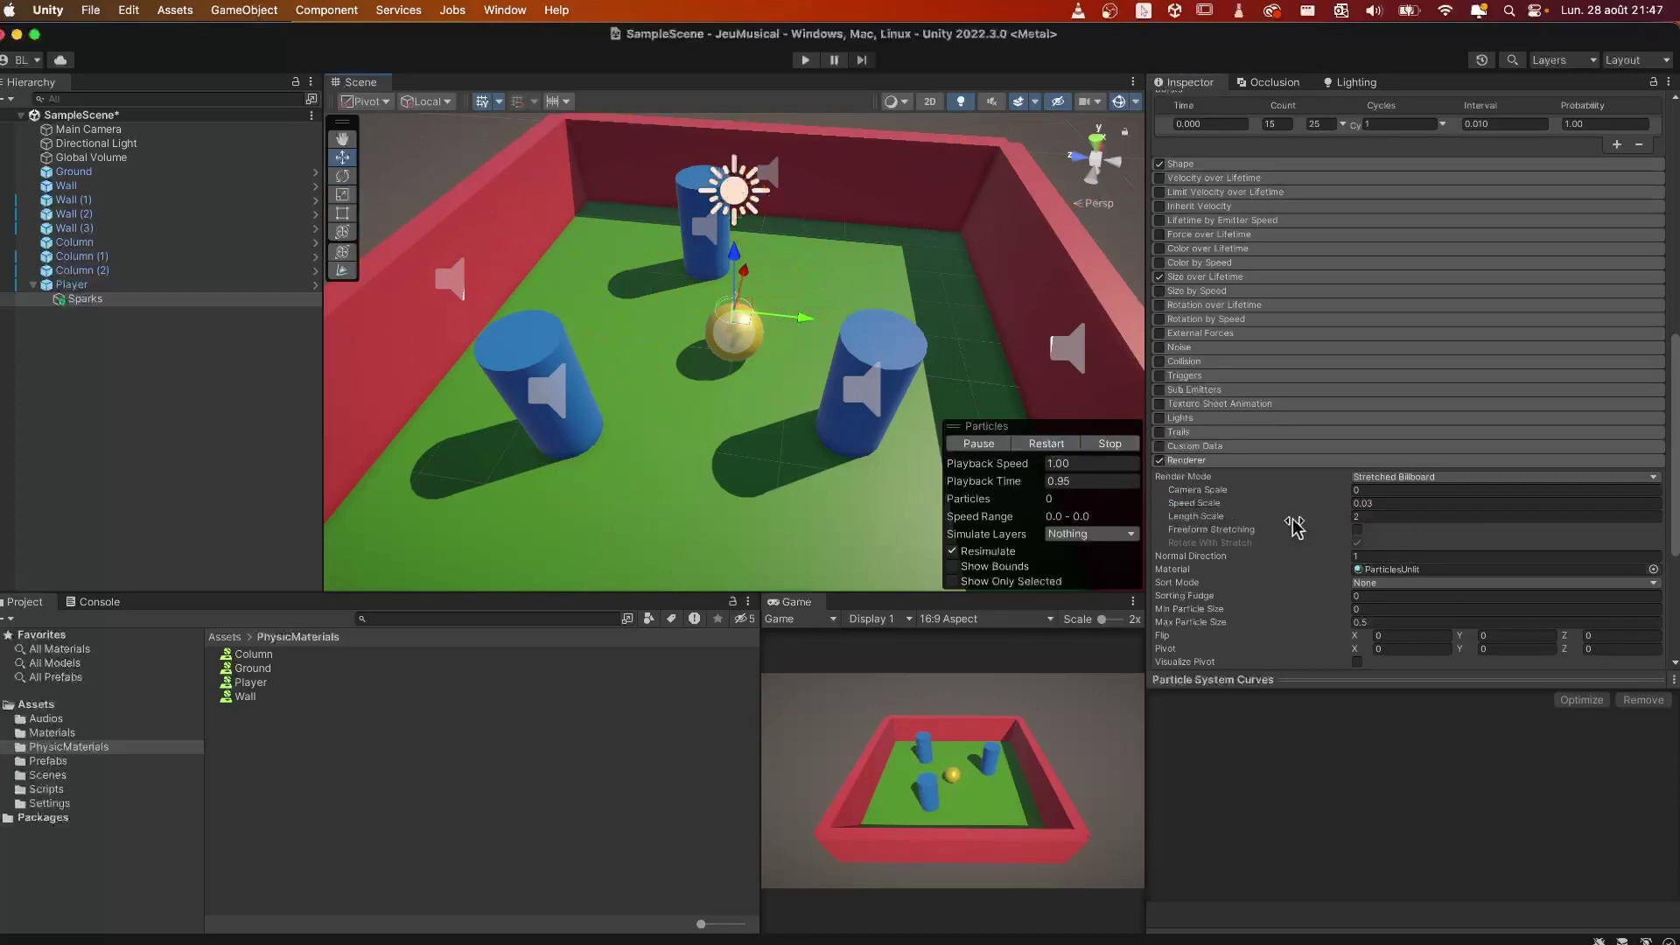
Step: Try Speed Scale at 1.72 and then 1.14, replaying the burst each time
drag(1195, 510, 1258, 516)
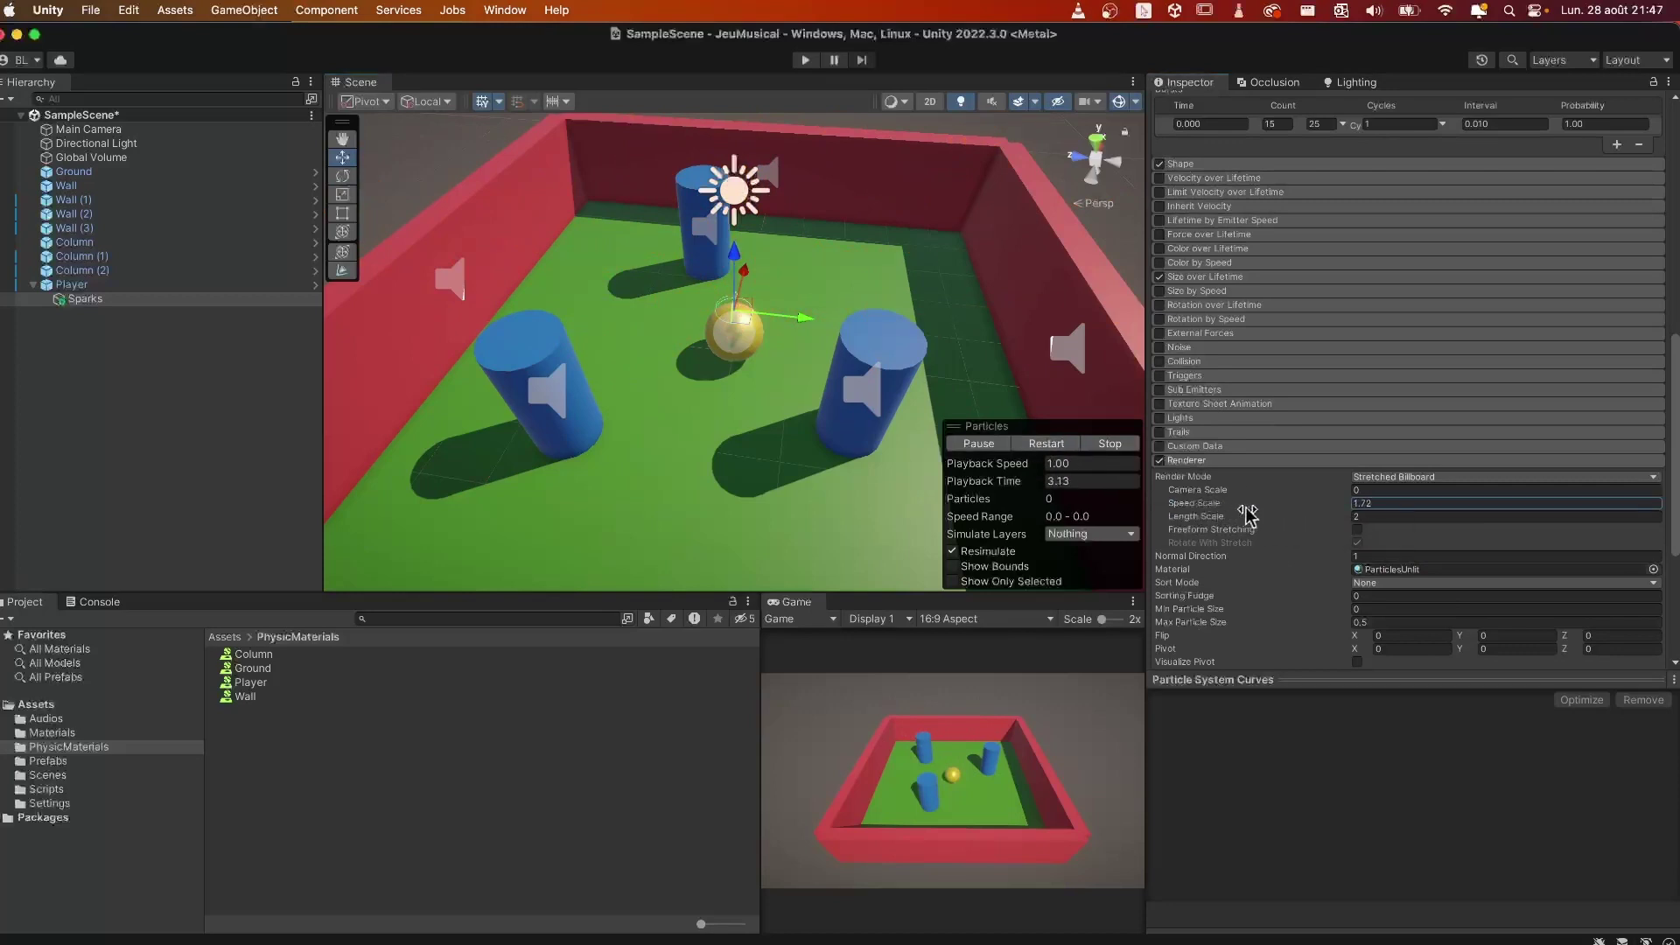
click(1041, 445)
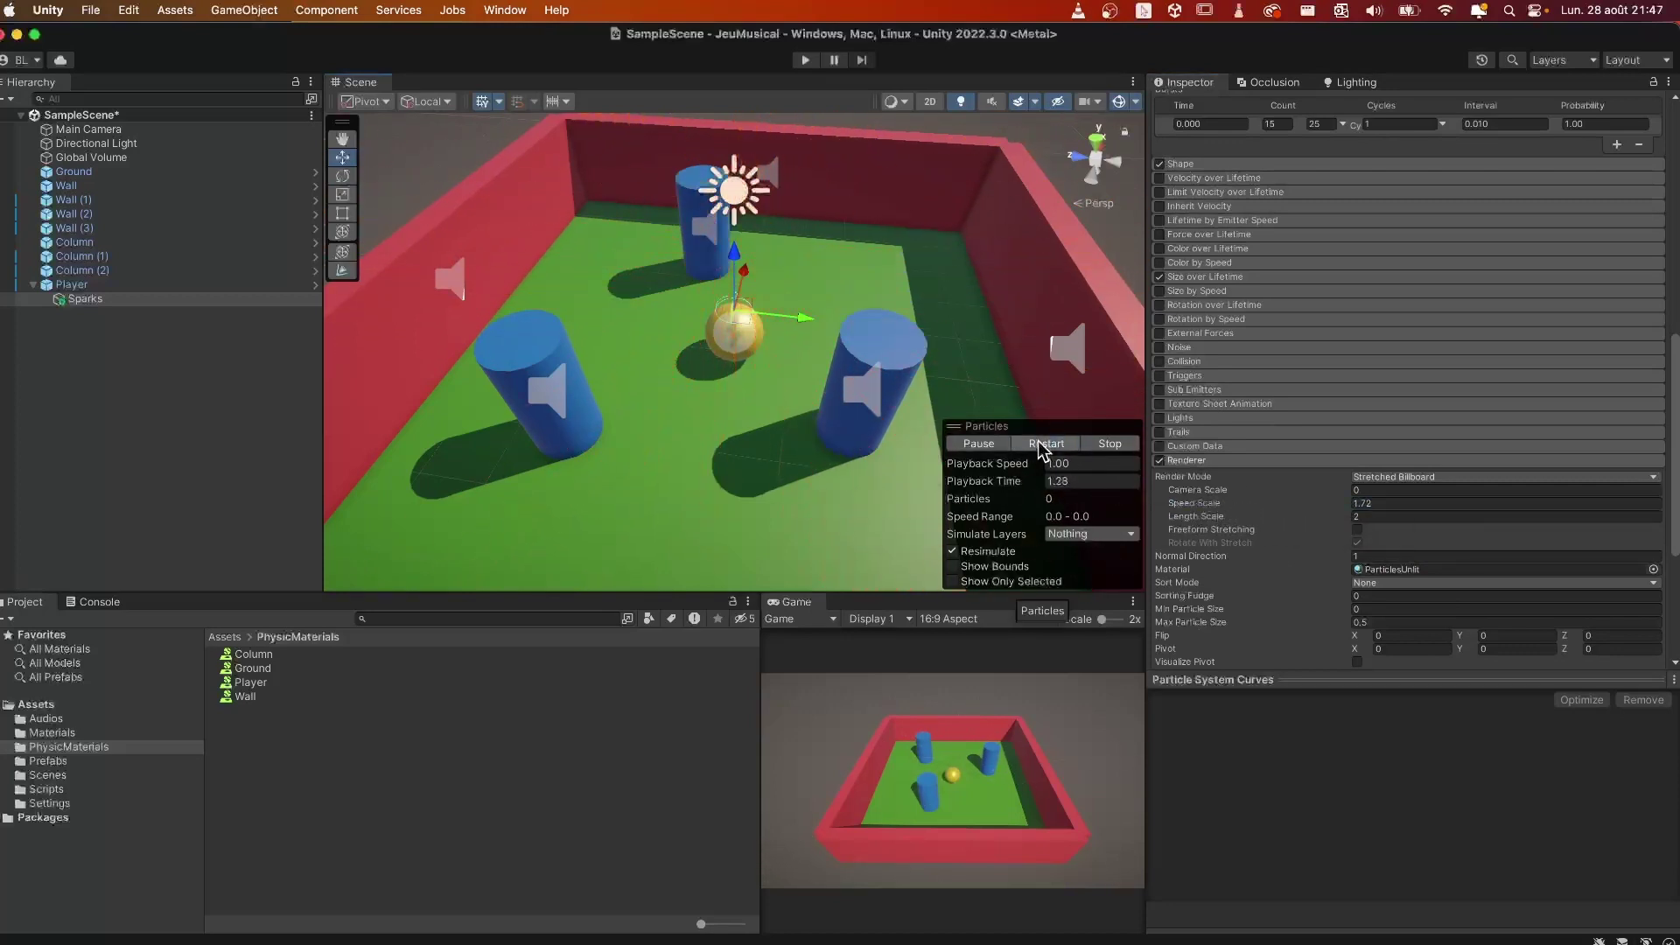
click(1041, 444)
click(1041, 445)
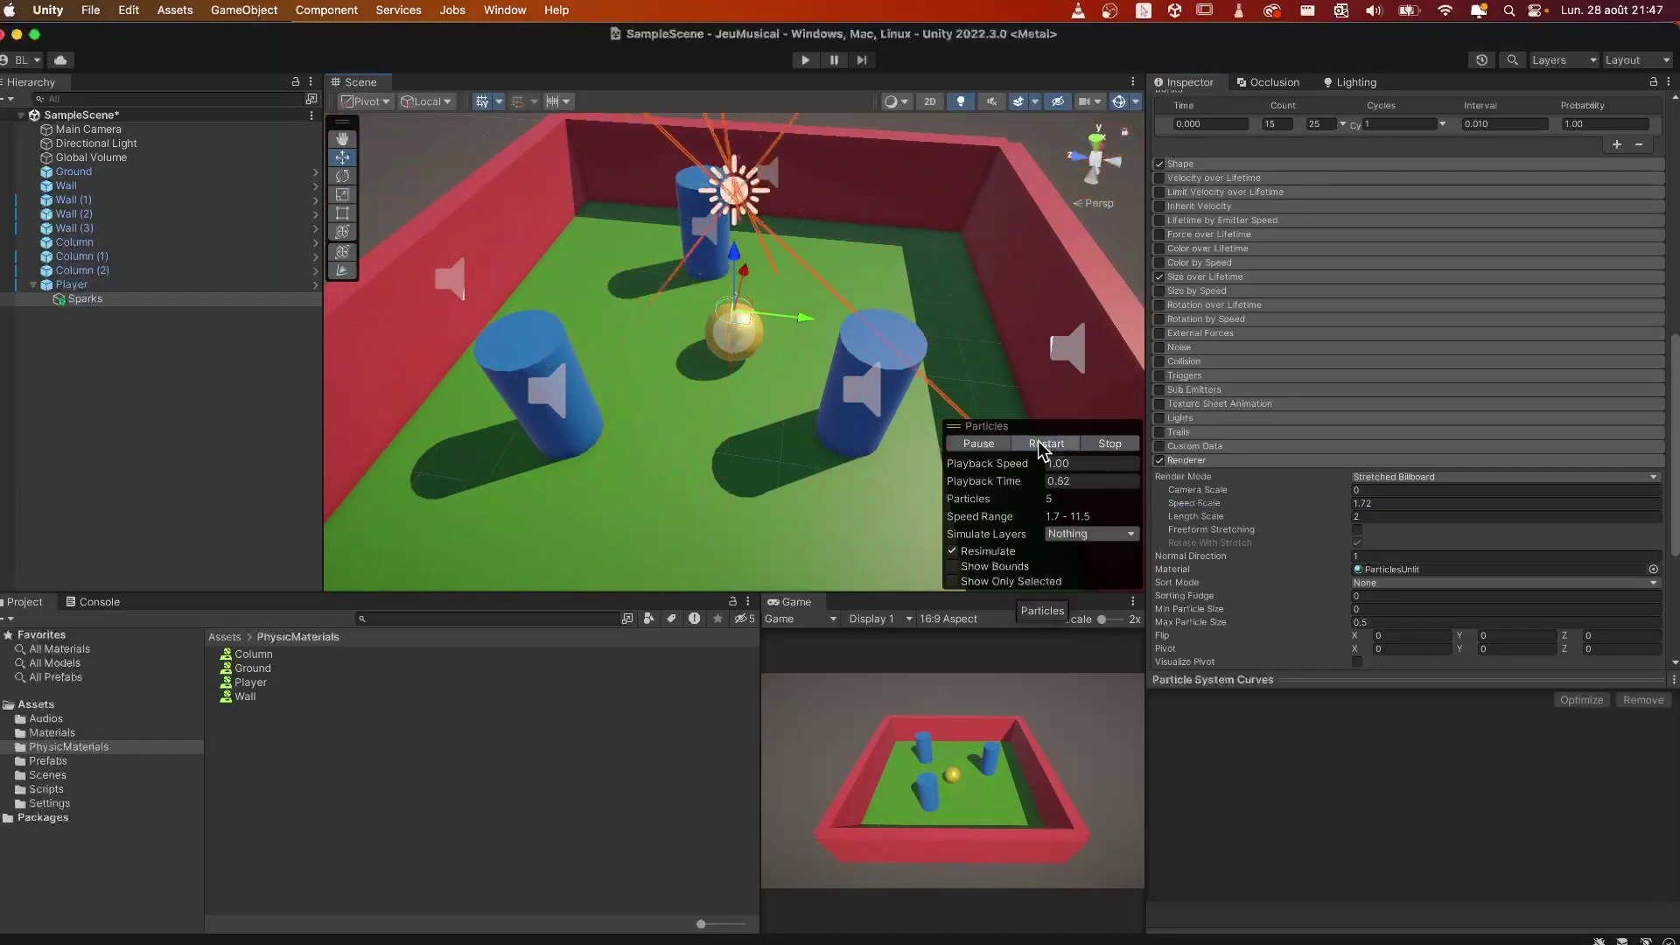
click(1041, 444)
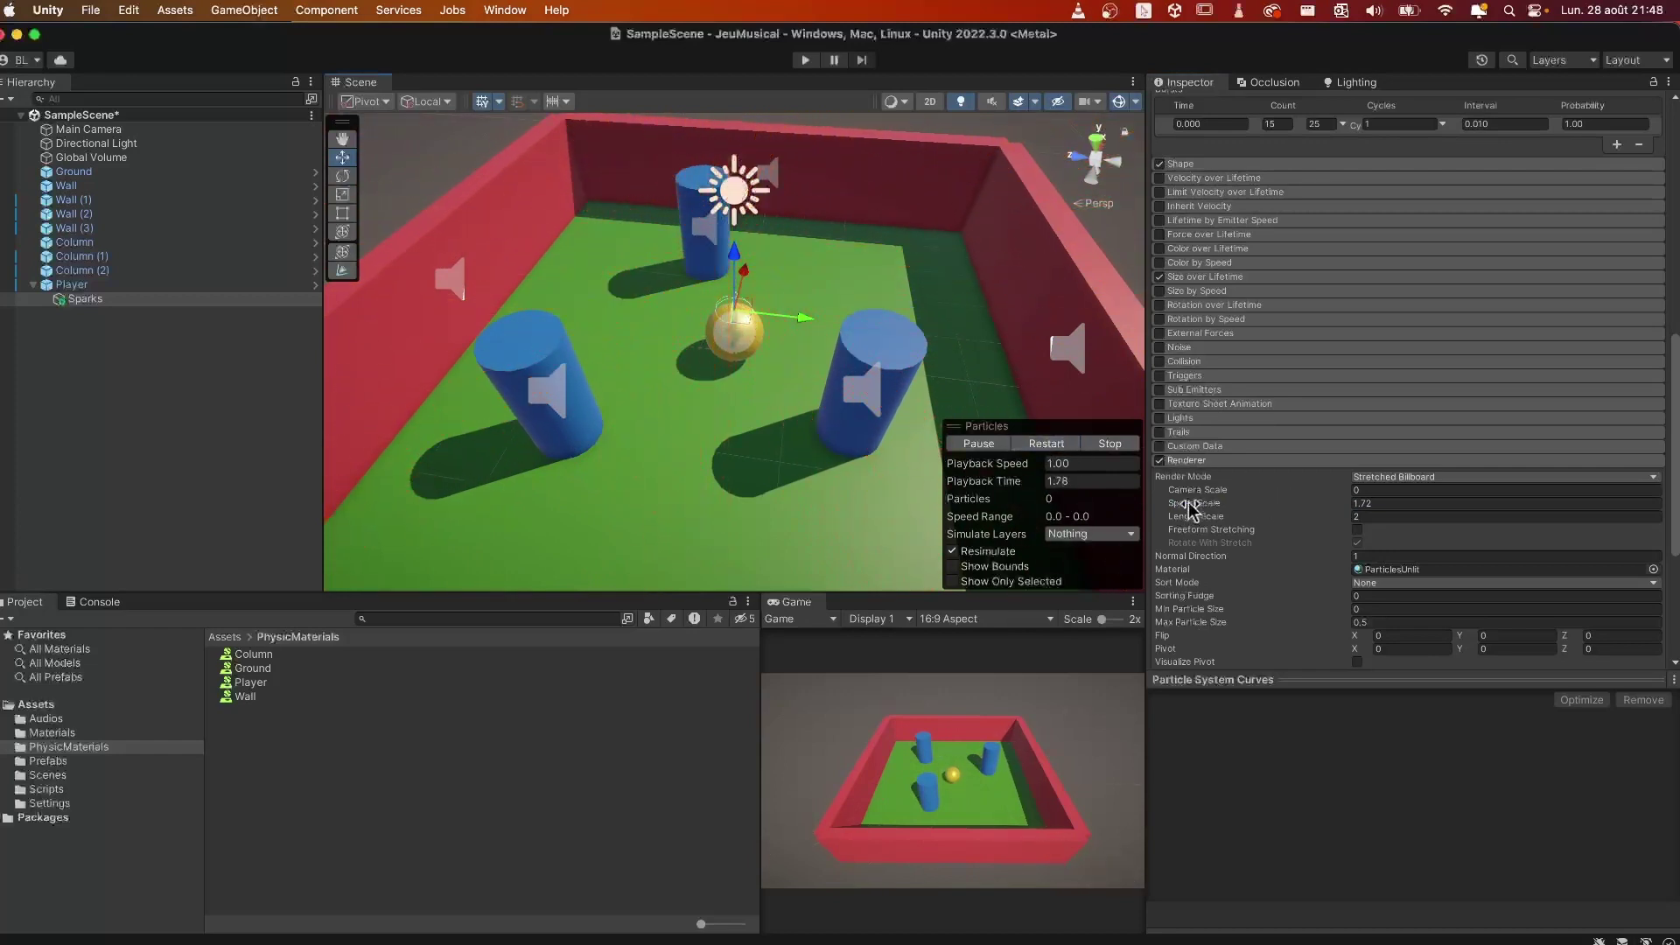
drag(1195, 507, 1141, 510)
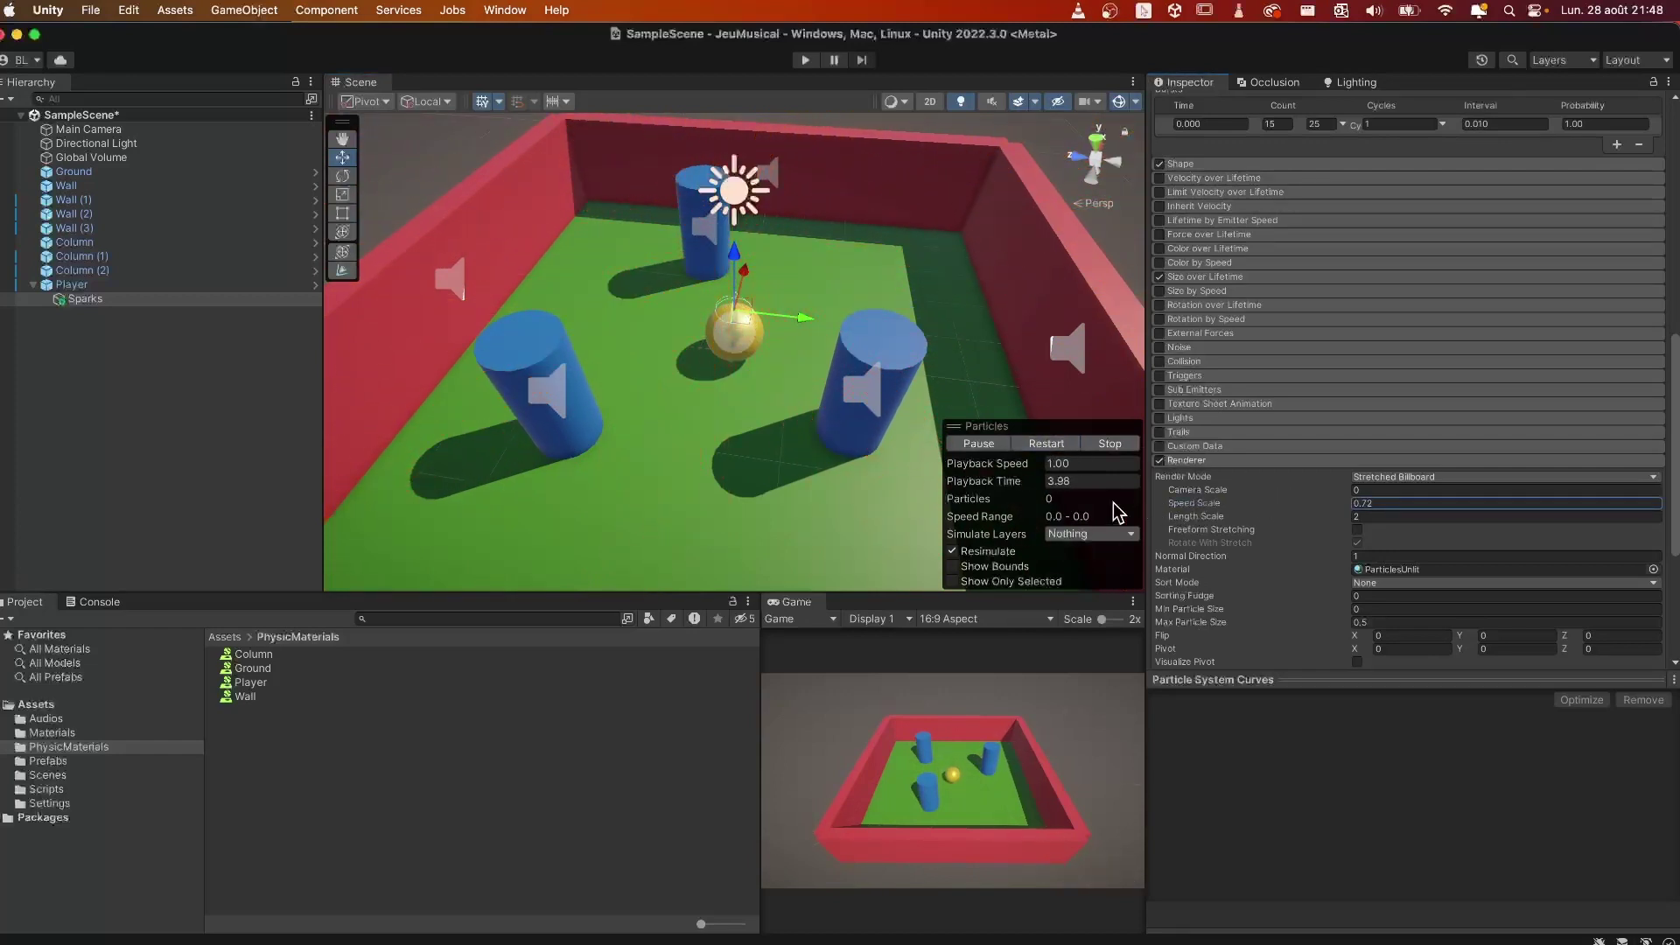
click(1041, 444)
click(1043, 444)
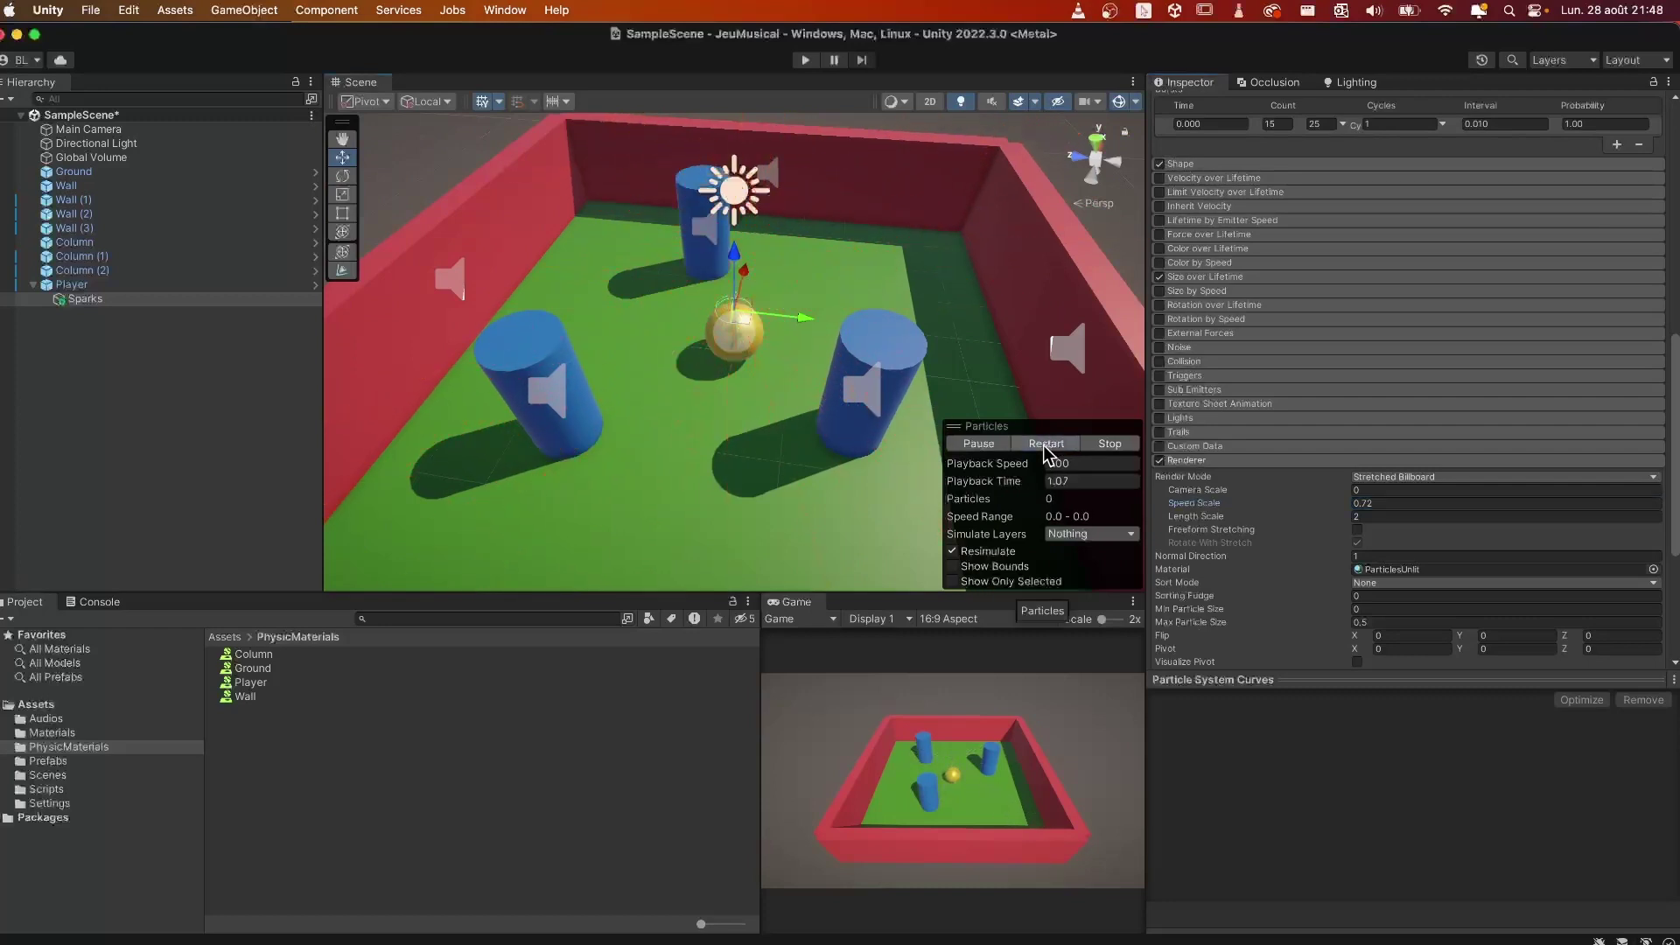
click(1043, 444)
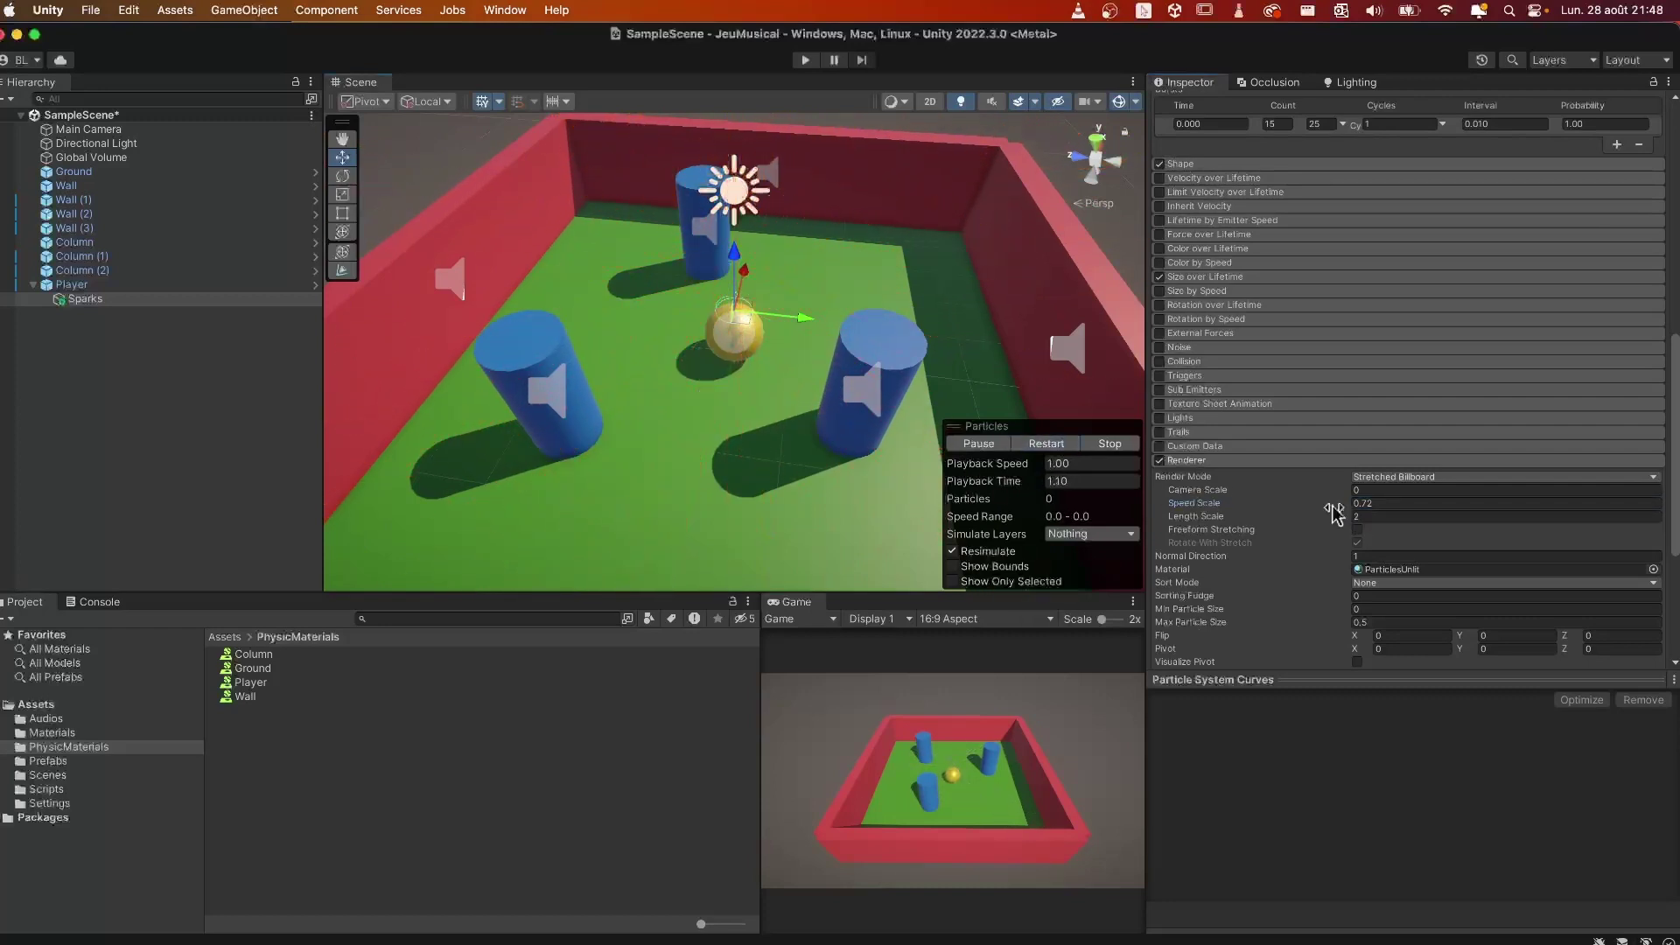
Step: Set Speed Scale back to 0.03 and replay the stretched spark burst
click(1385, 504)
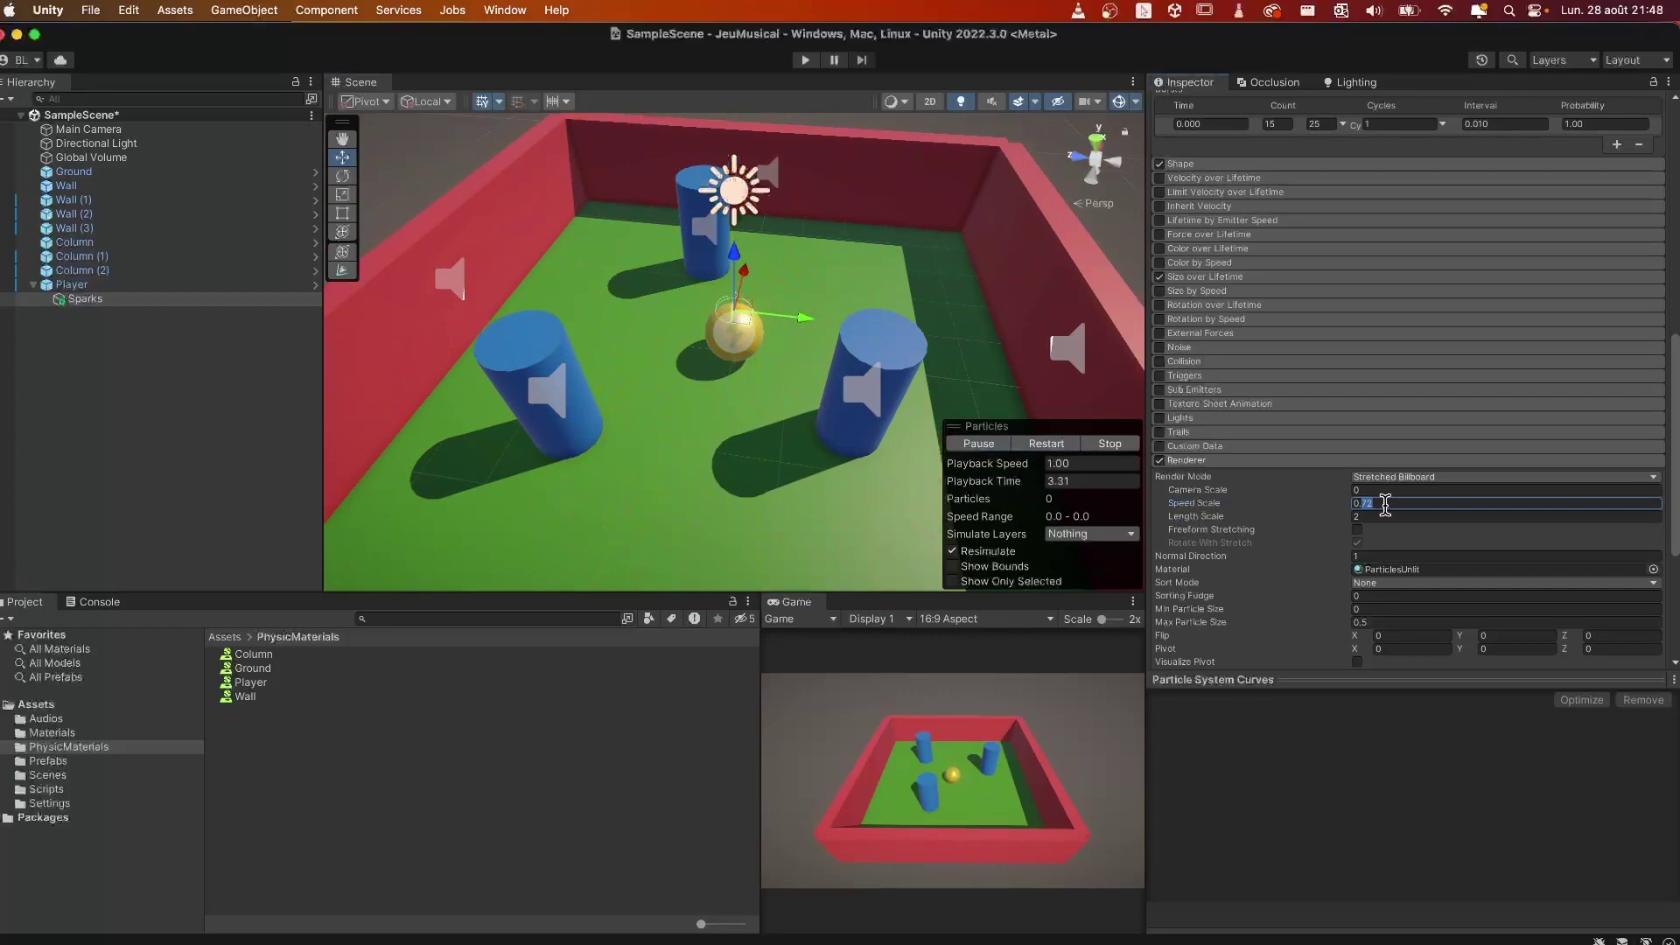
text(0.03)
click(1028, 444)
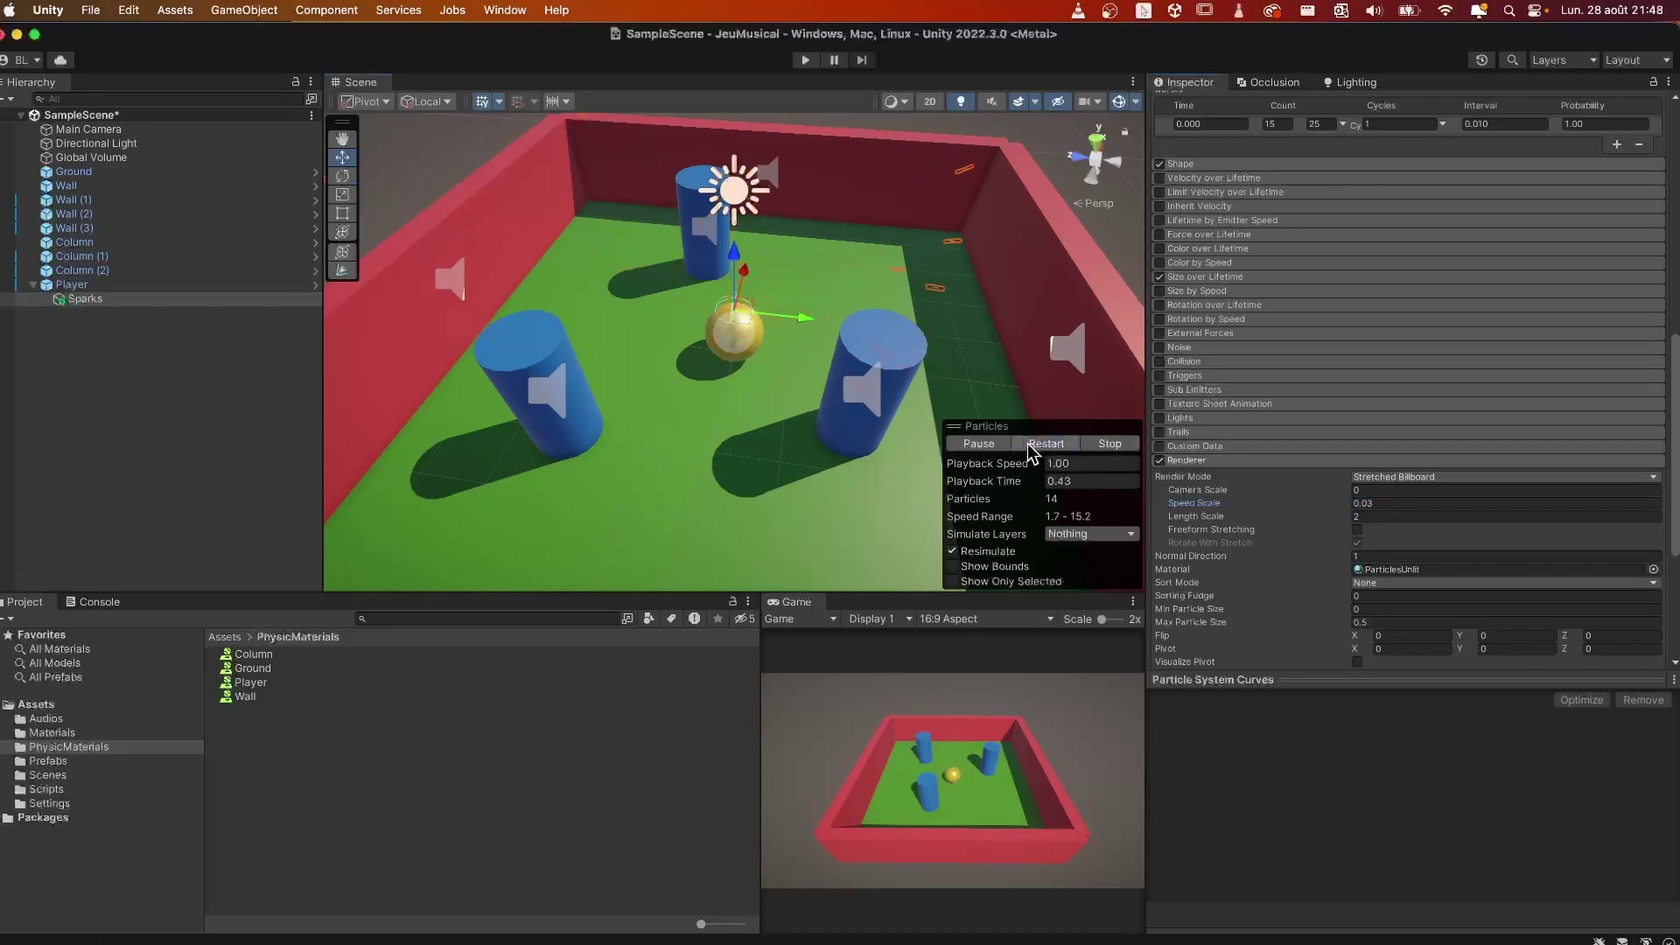
click(1027, 444)
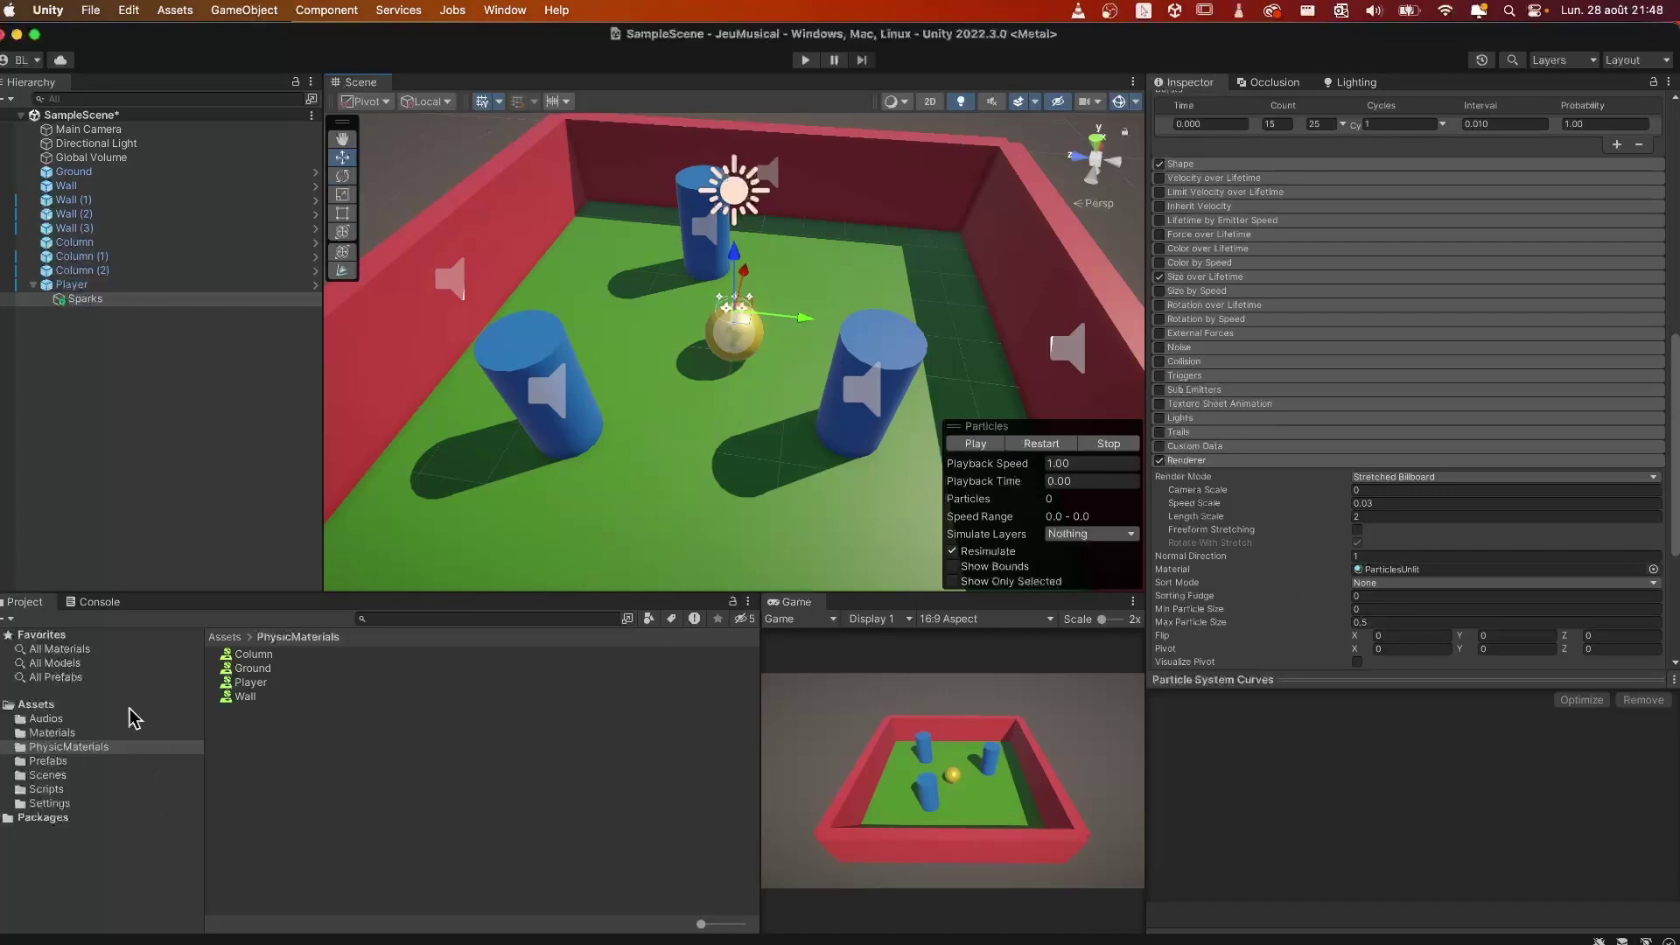
Step: Add a new material called Sparks inside the Assets/Materials folder
click(235, 637)
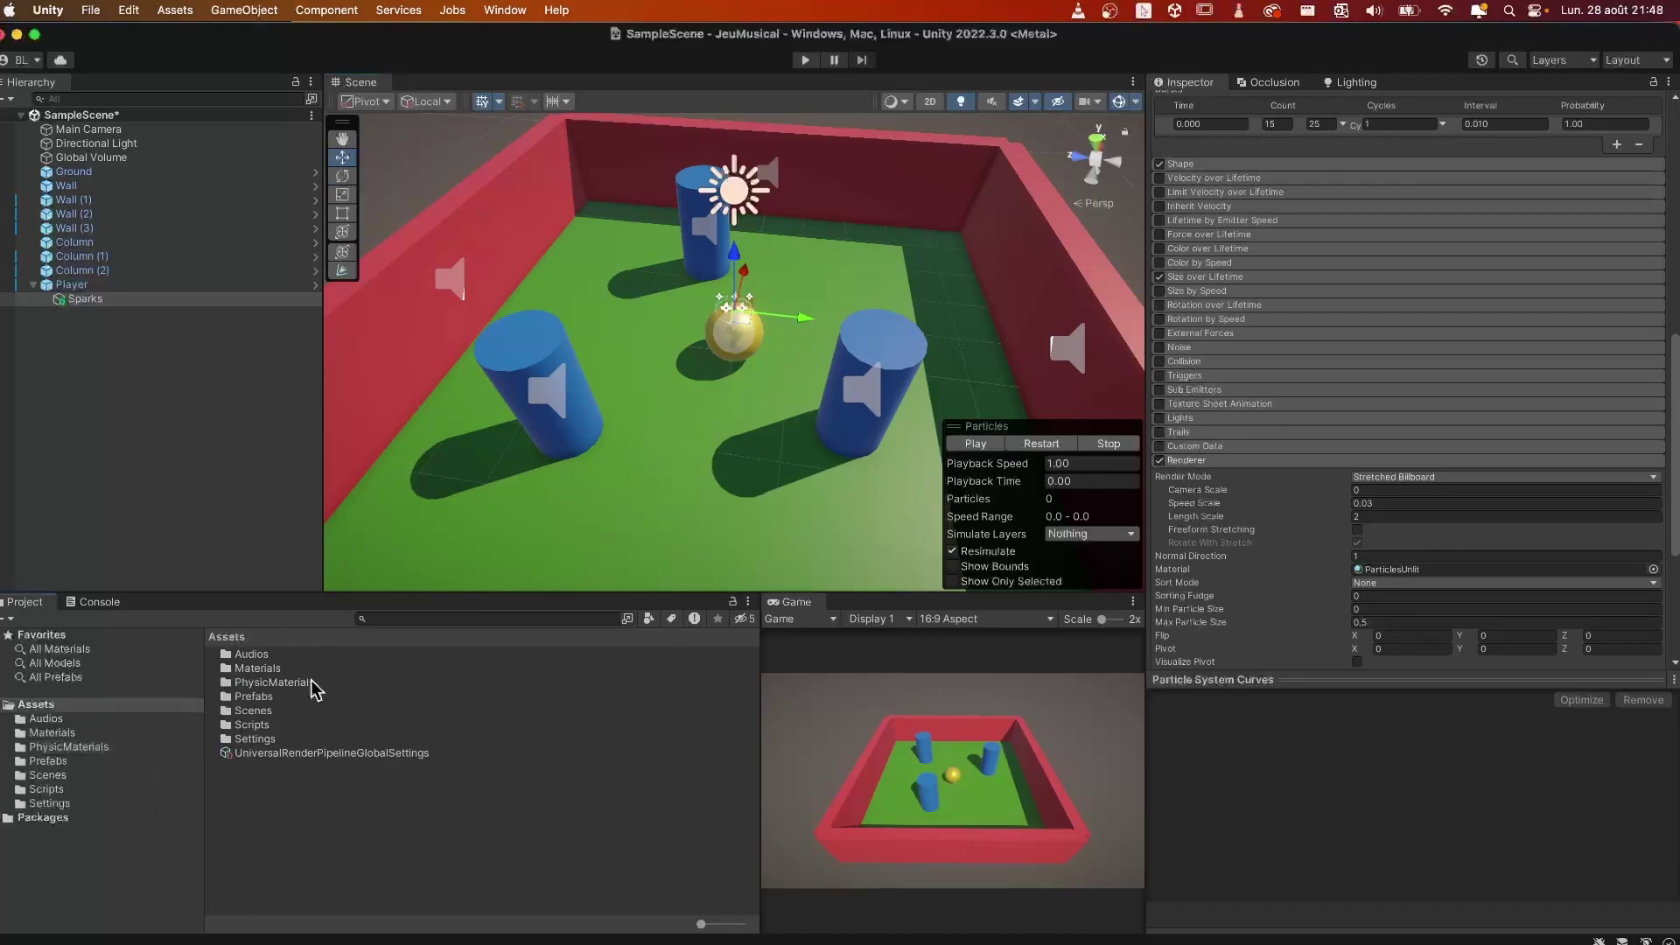
double_click(268, 669)
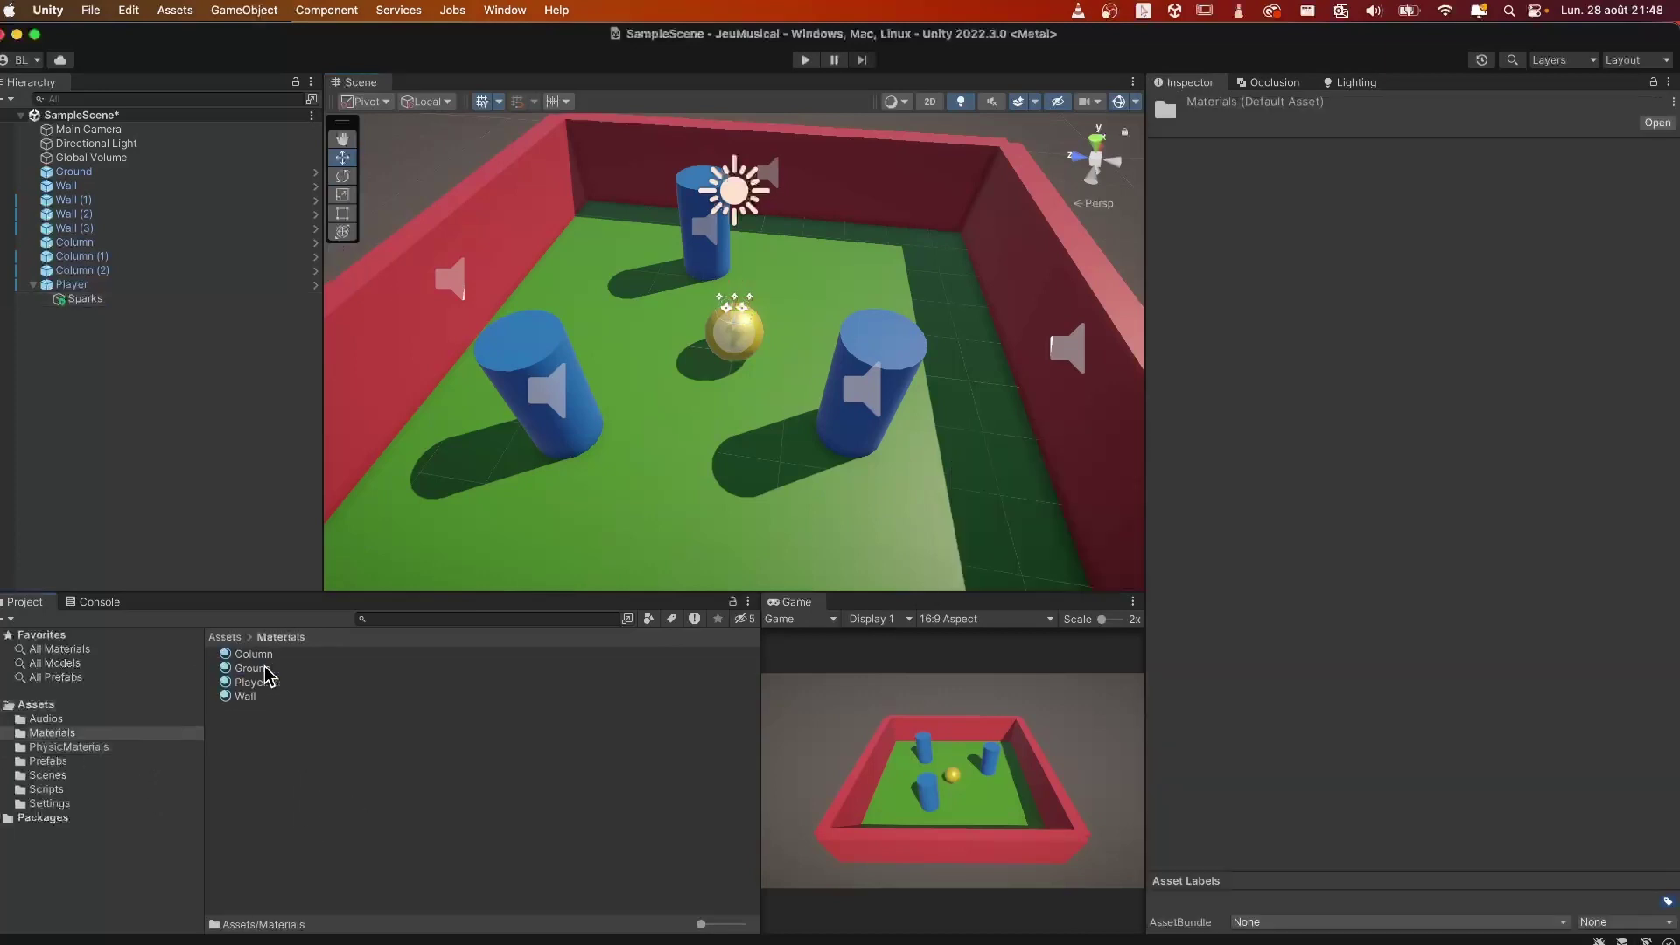
right_click(281, 754)
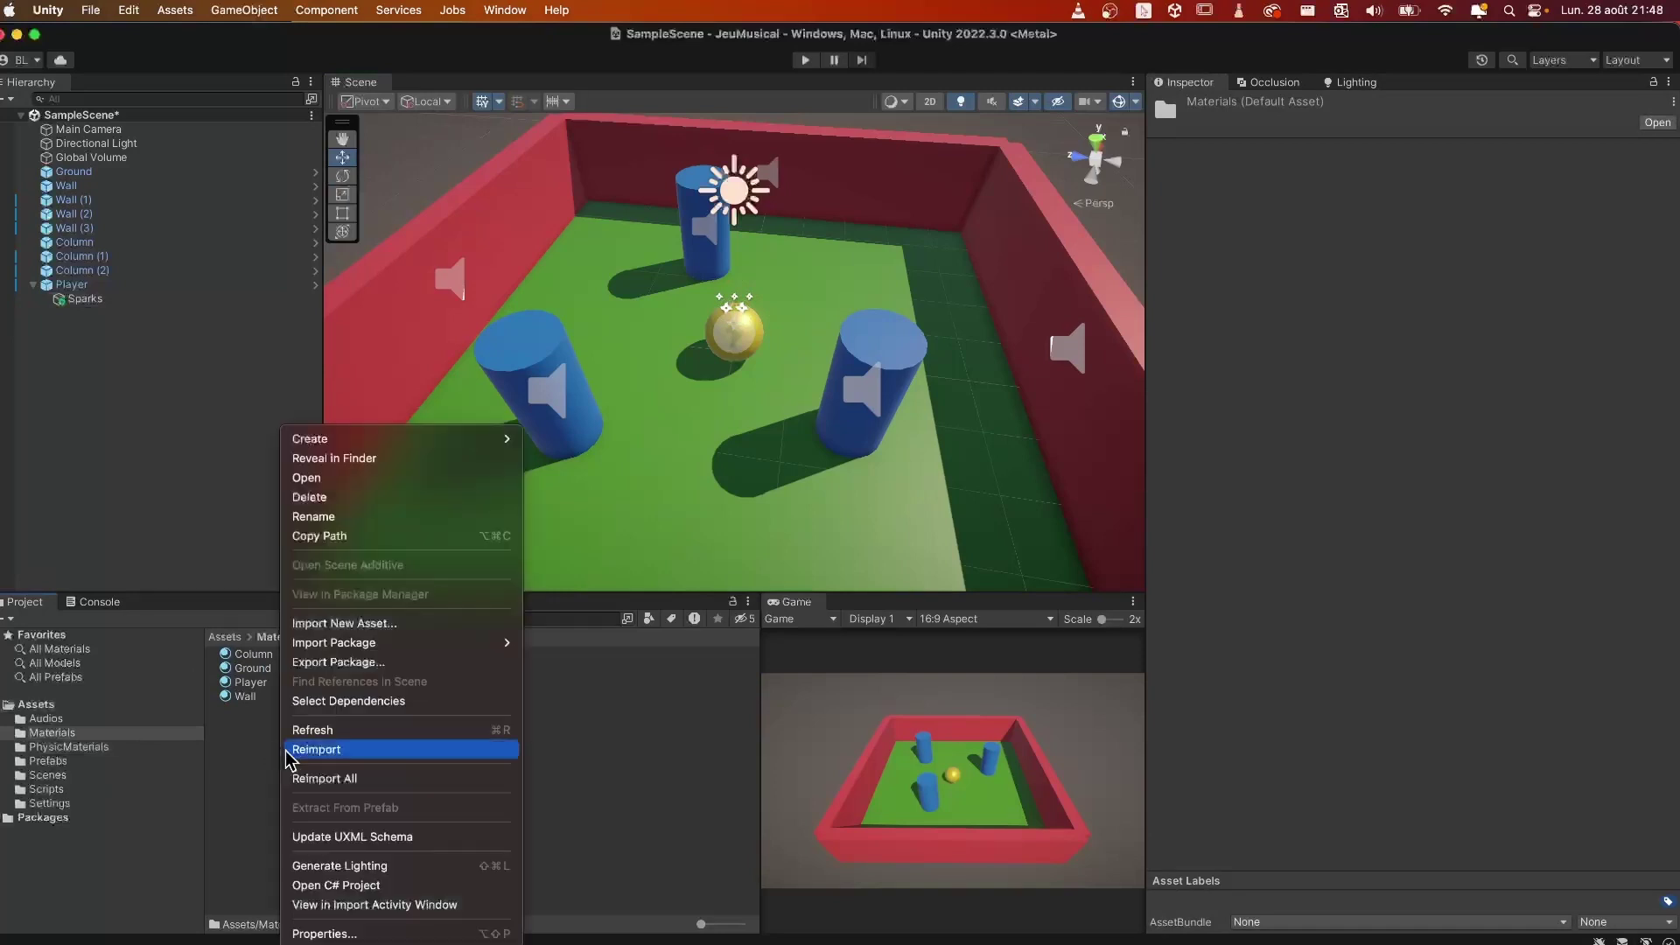
mouse_move(407, 440)
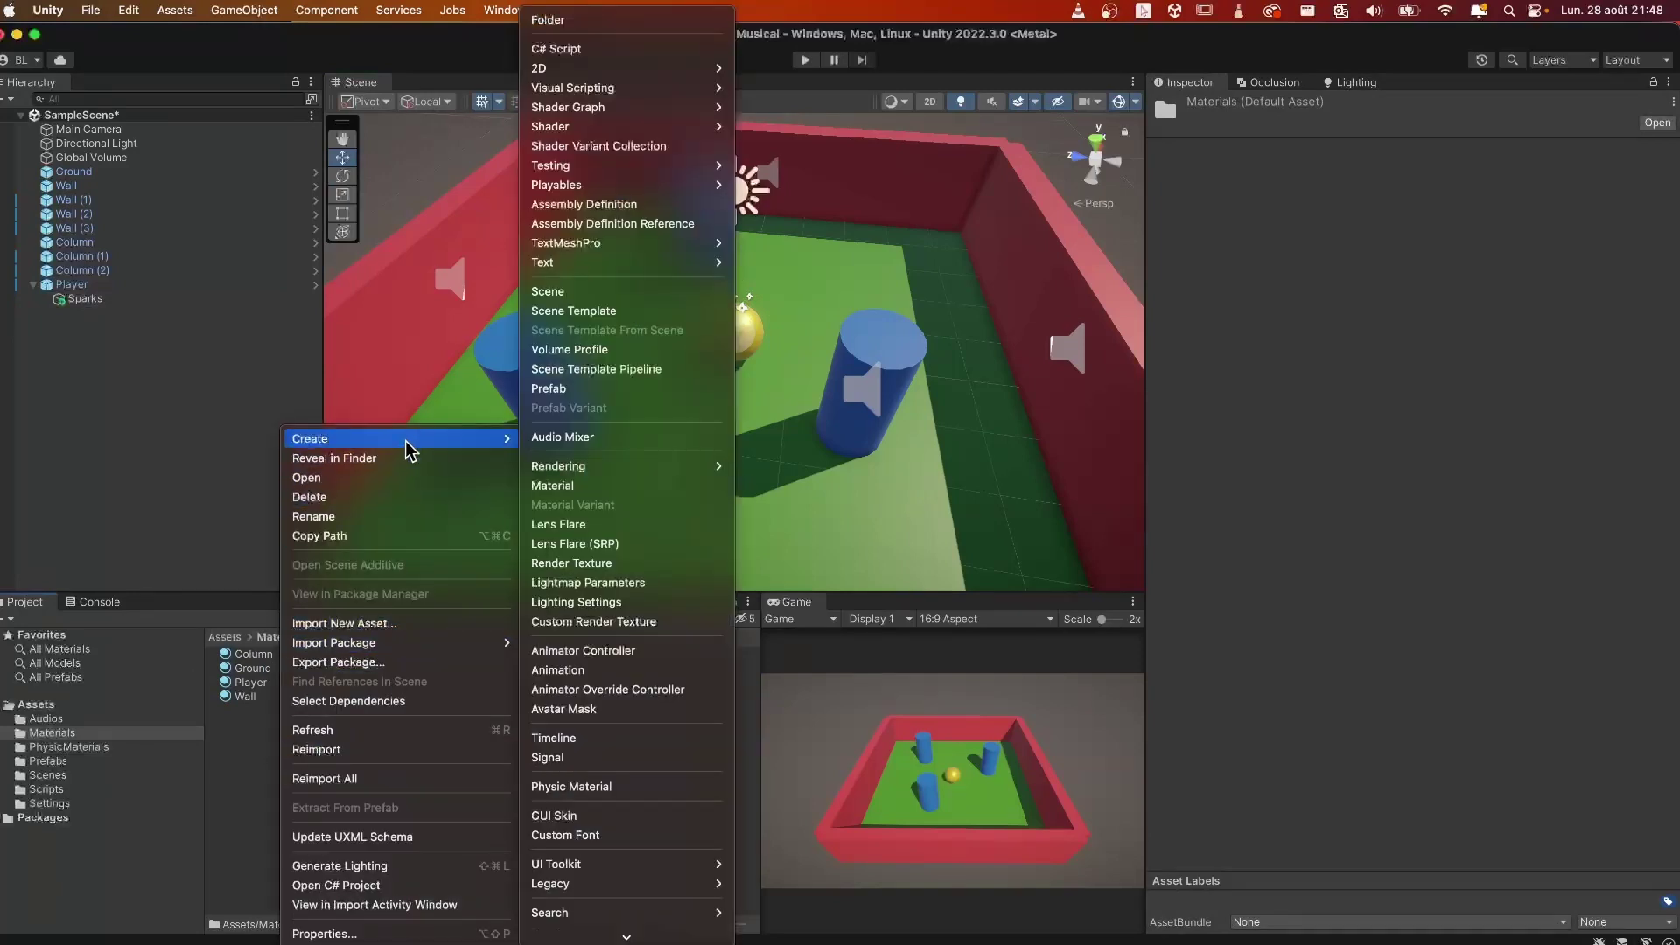
click(574, 496)
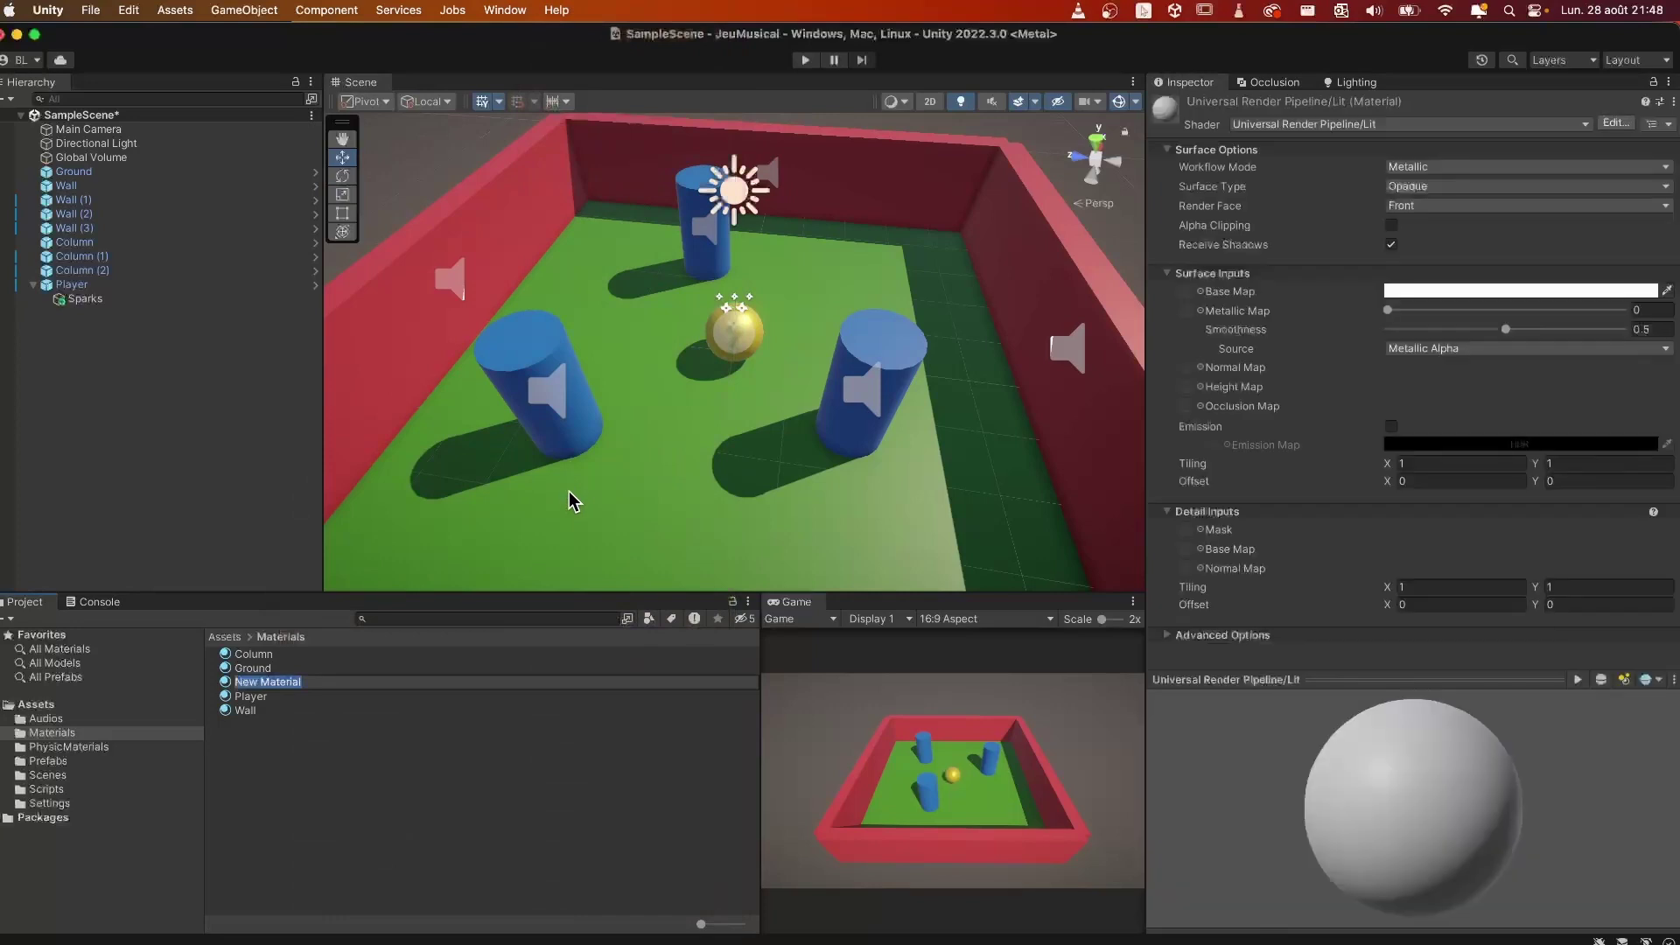
text(Spa)
text(rks)
key(Return)
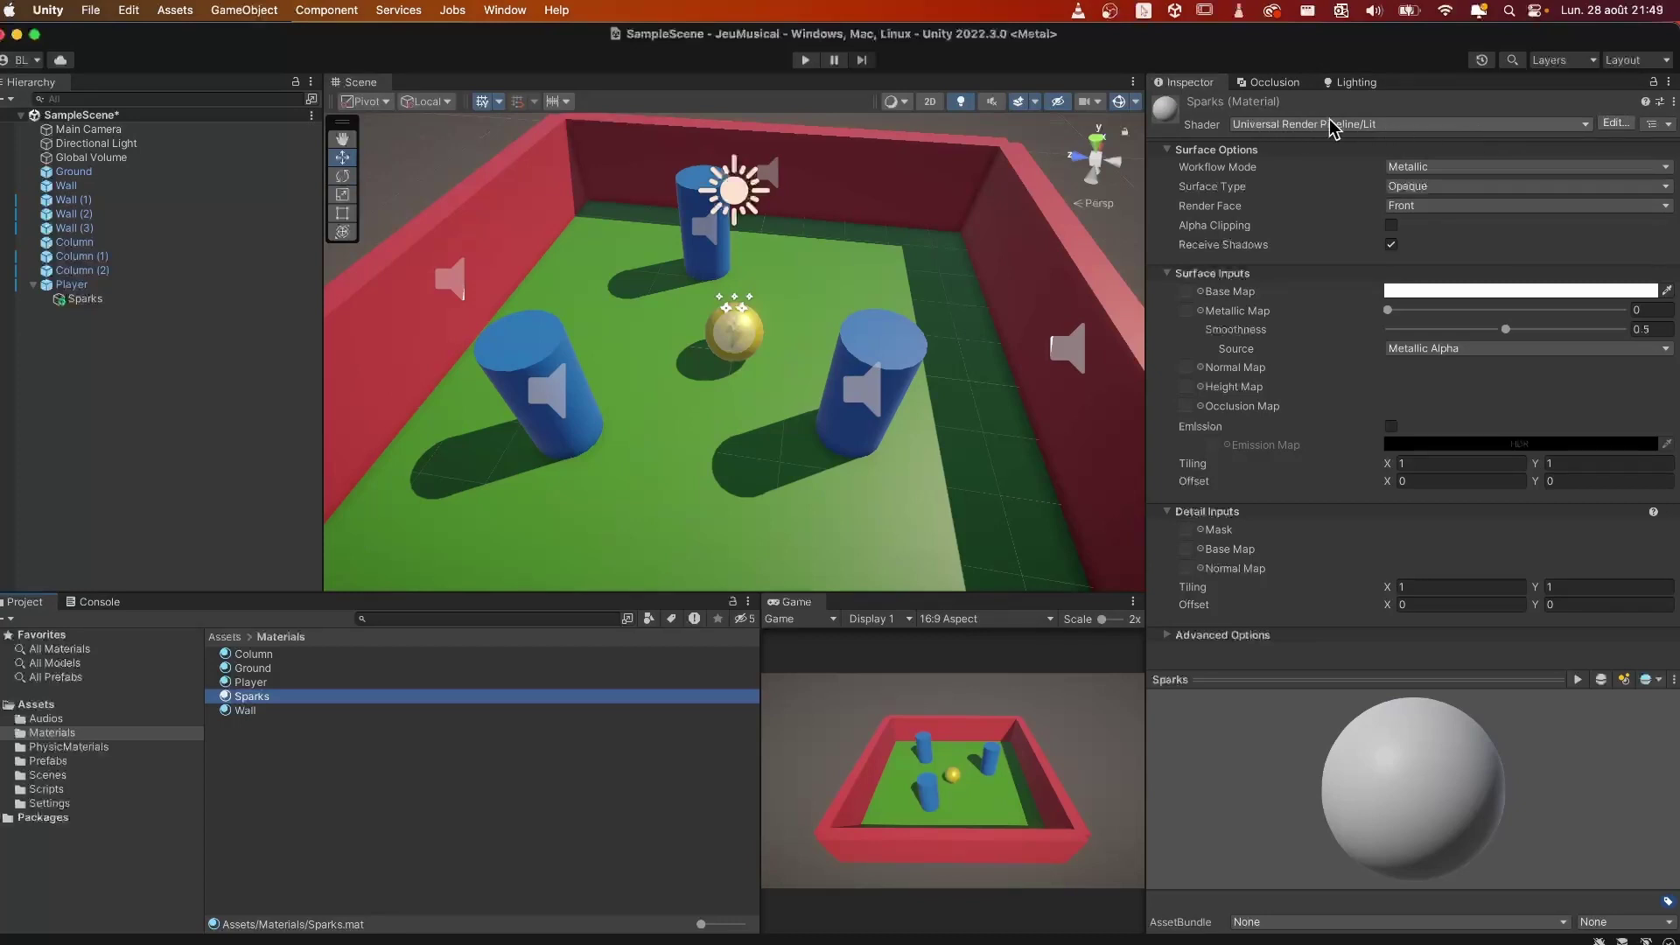
Step: Switch the Sparks material's shader to Universal Render Pipeline/Particles/Unlit
click(1477, 123)
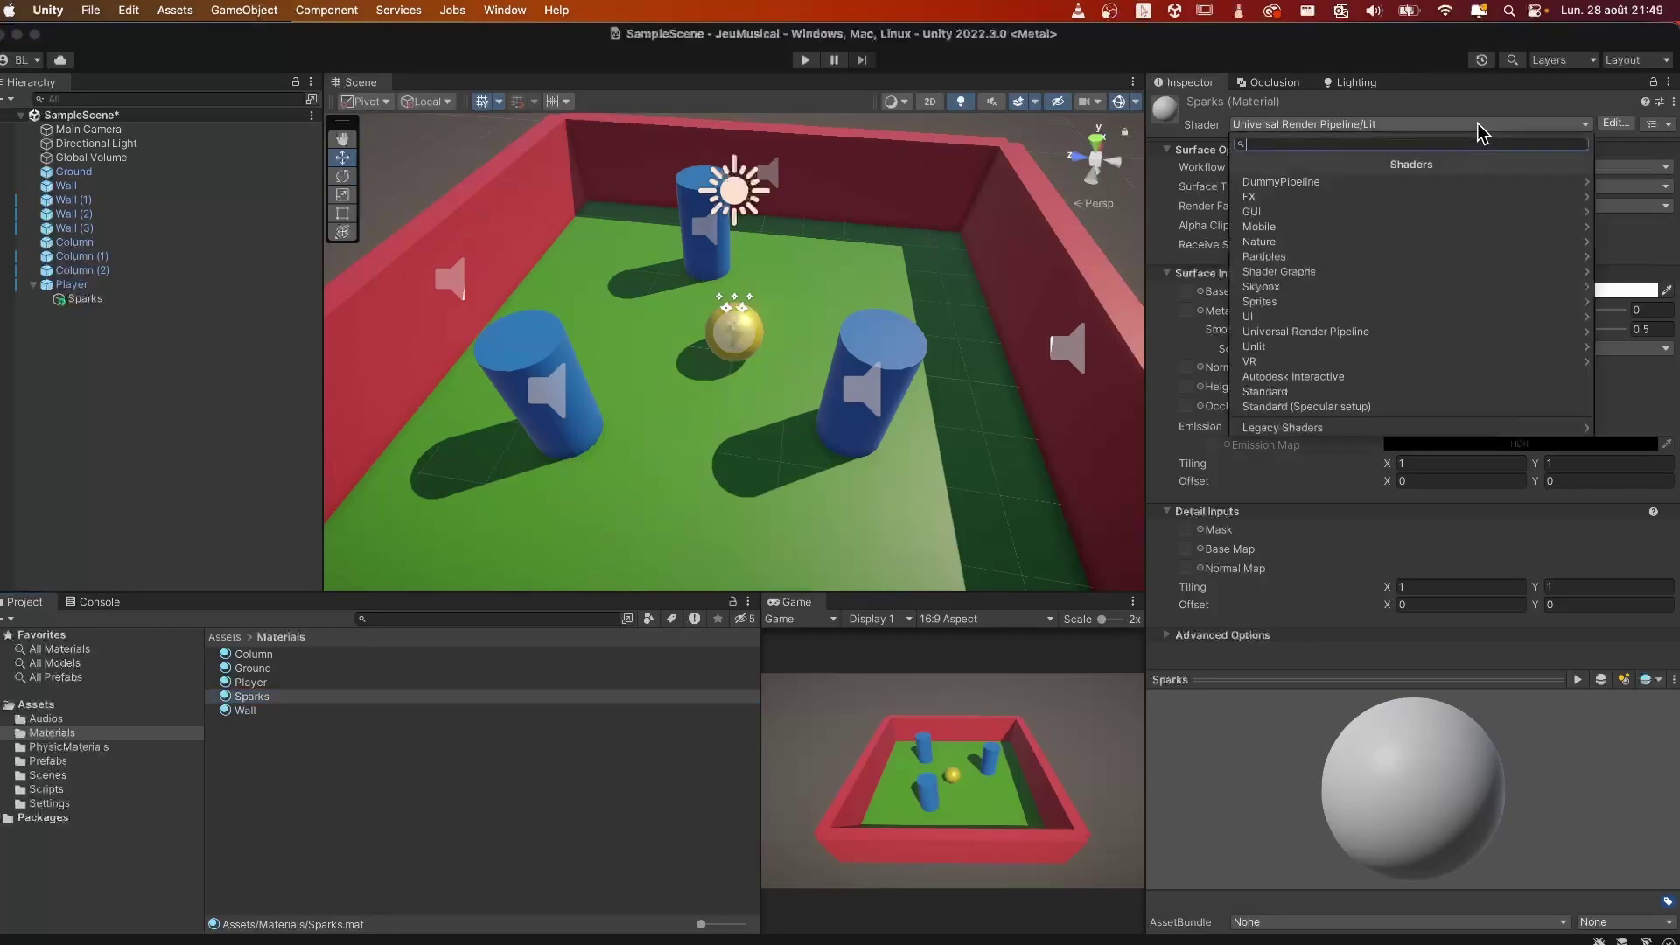
click(1372, 334)
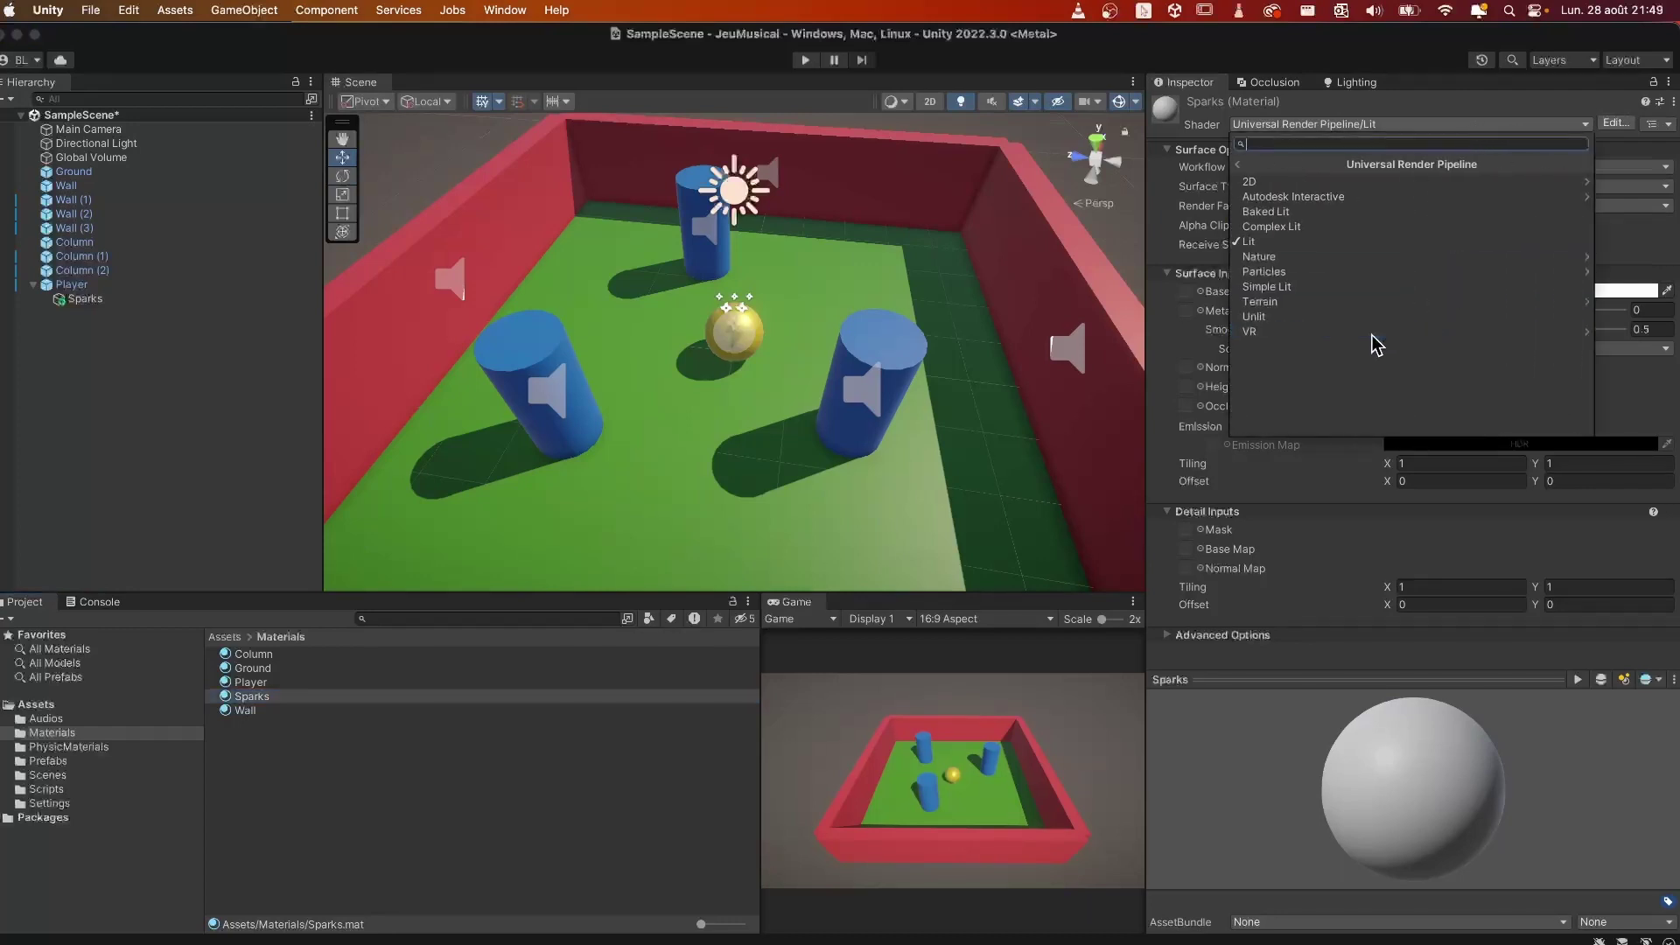
click(1315, 273)
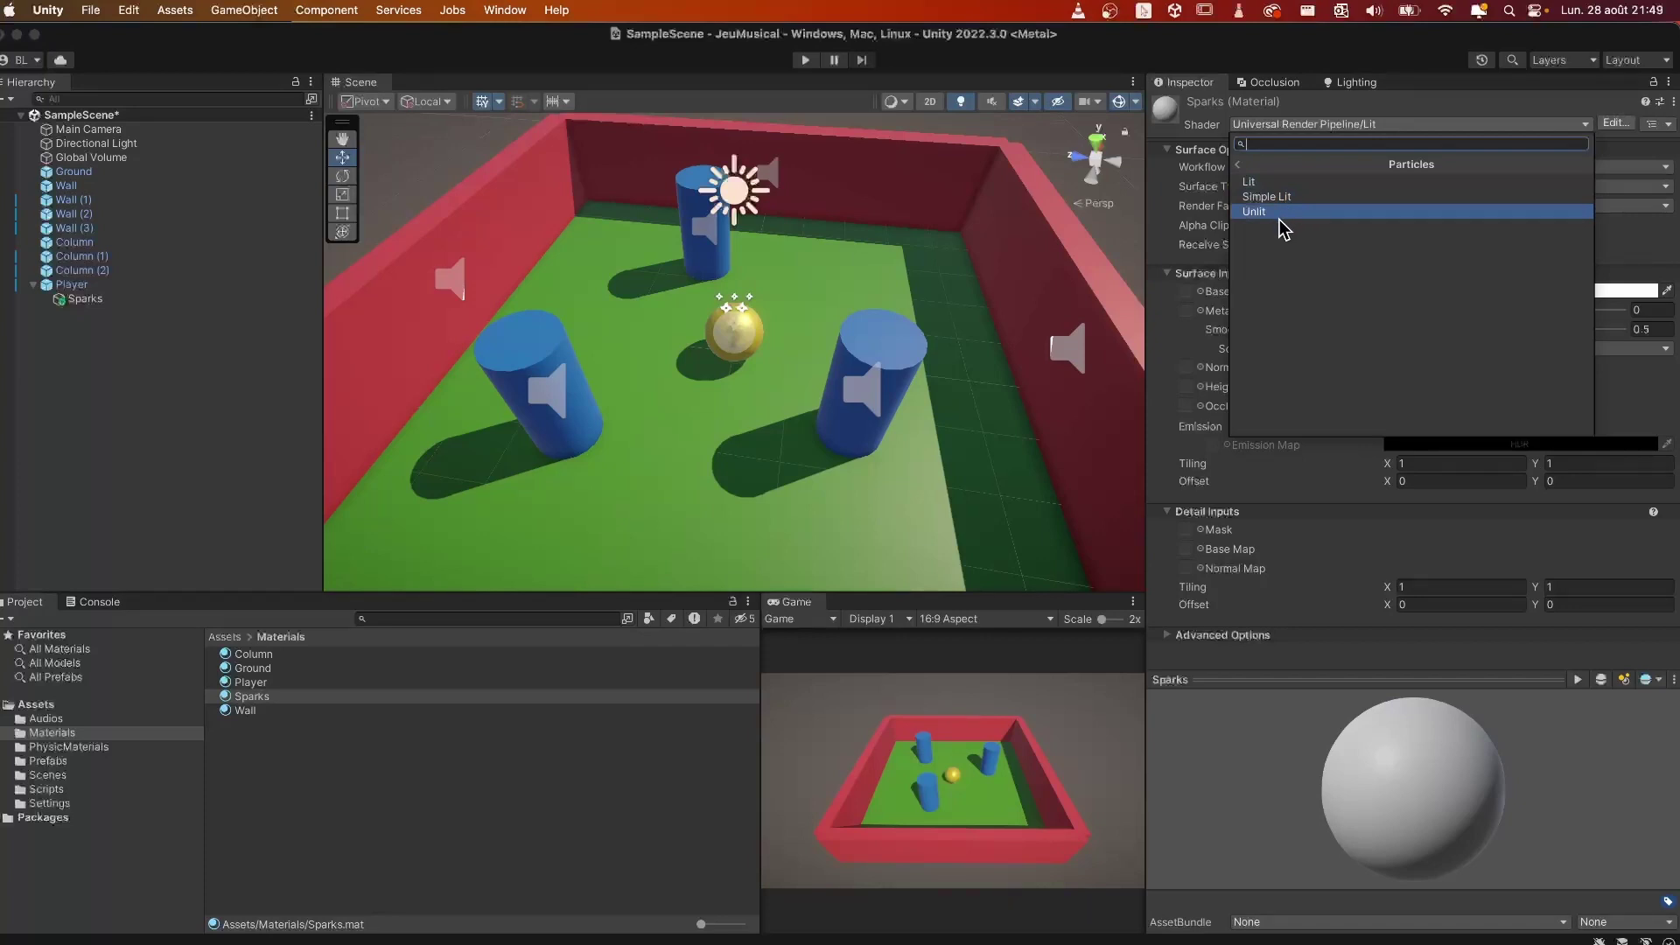
click(1277, 217)
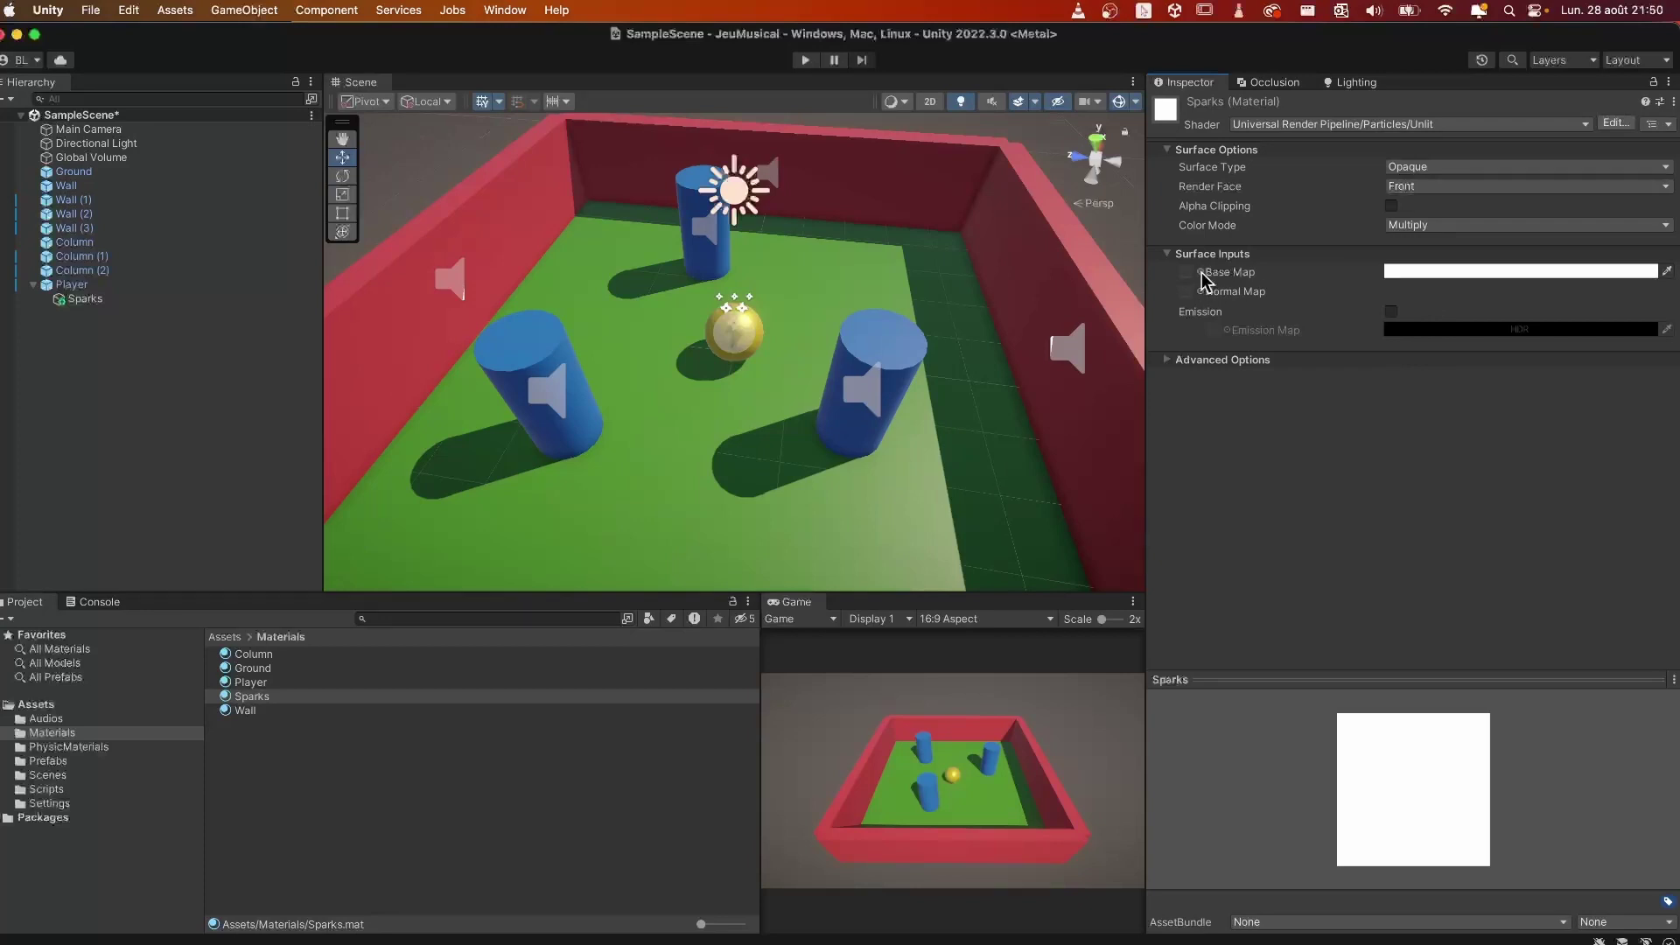
Step: Set the Sparks material's Base Map to the Default-Particle texture
click(1200, 273)
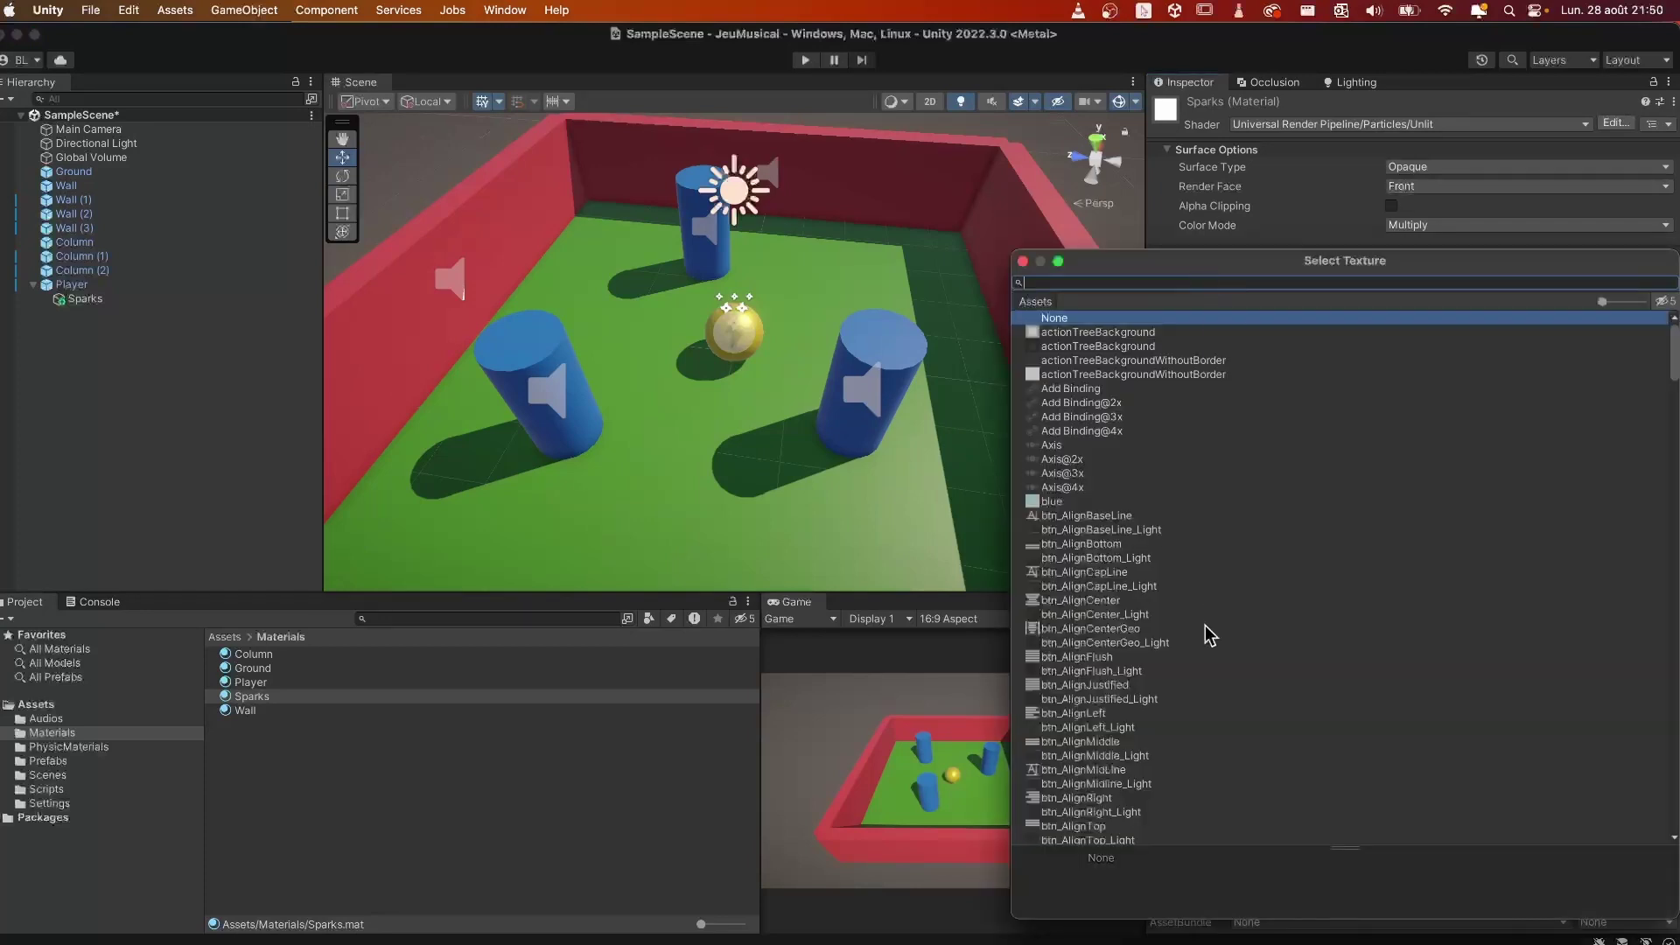
scroll(1190, 660, down, 5)
scroll(1190, 661, down, 5)
scroll(1190, 661, down, 5)
scroll(1190, 661, up, 5)
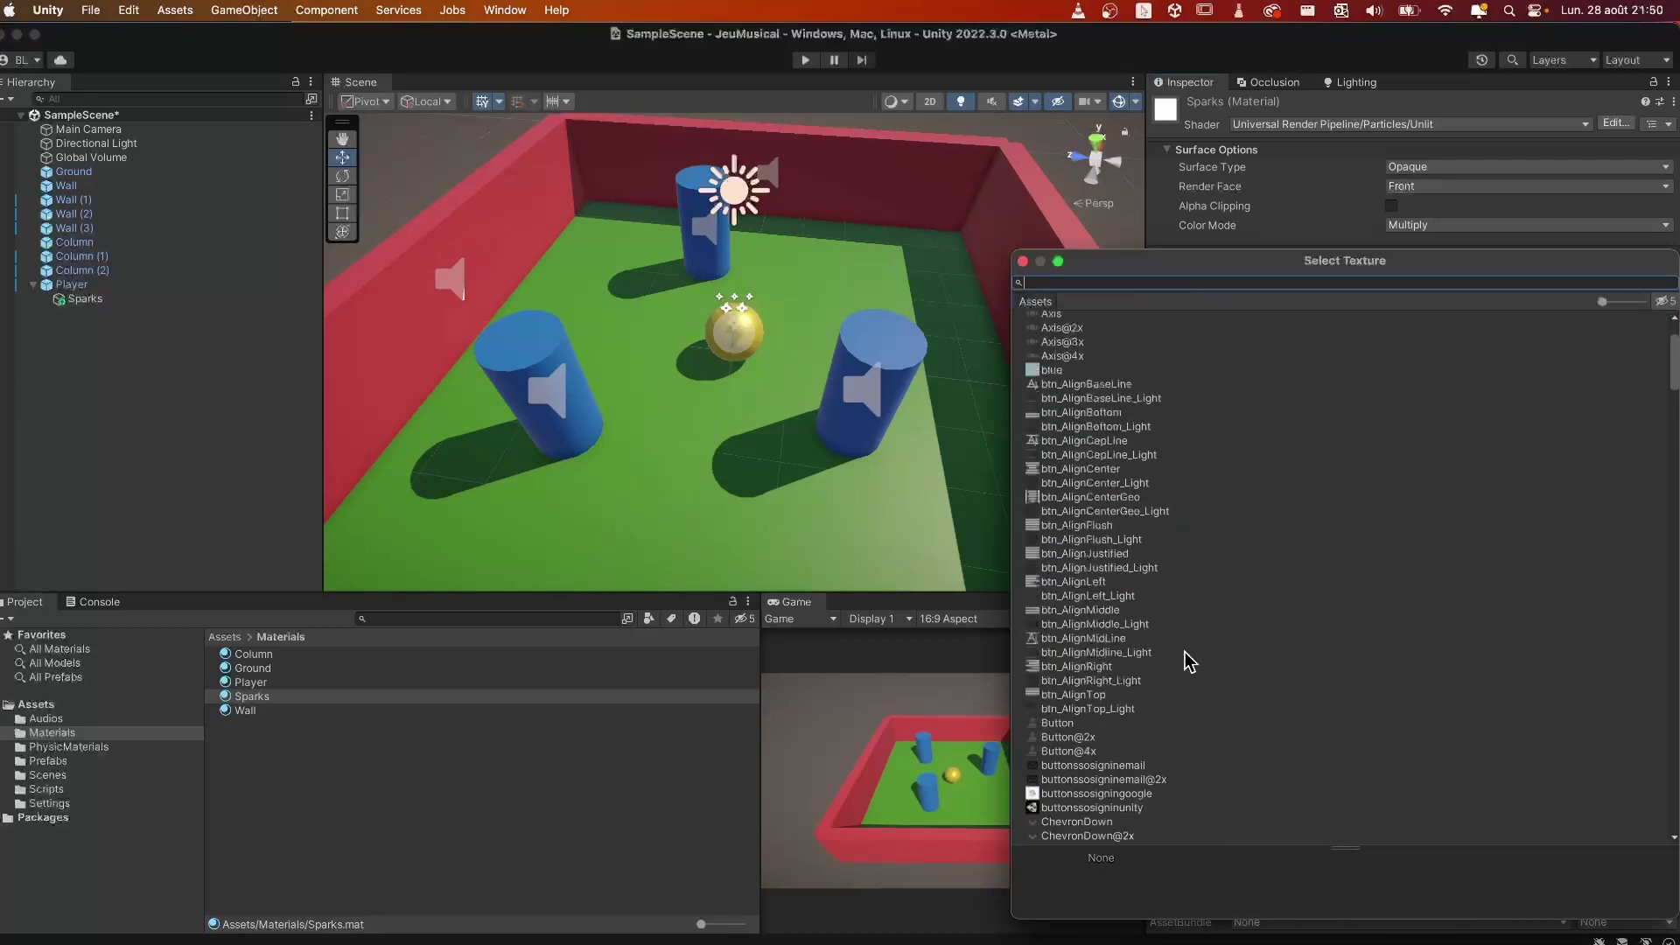
scroll(1190, 660, up, 10)
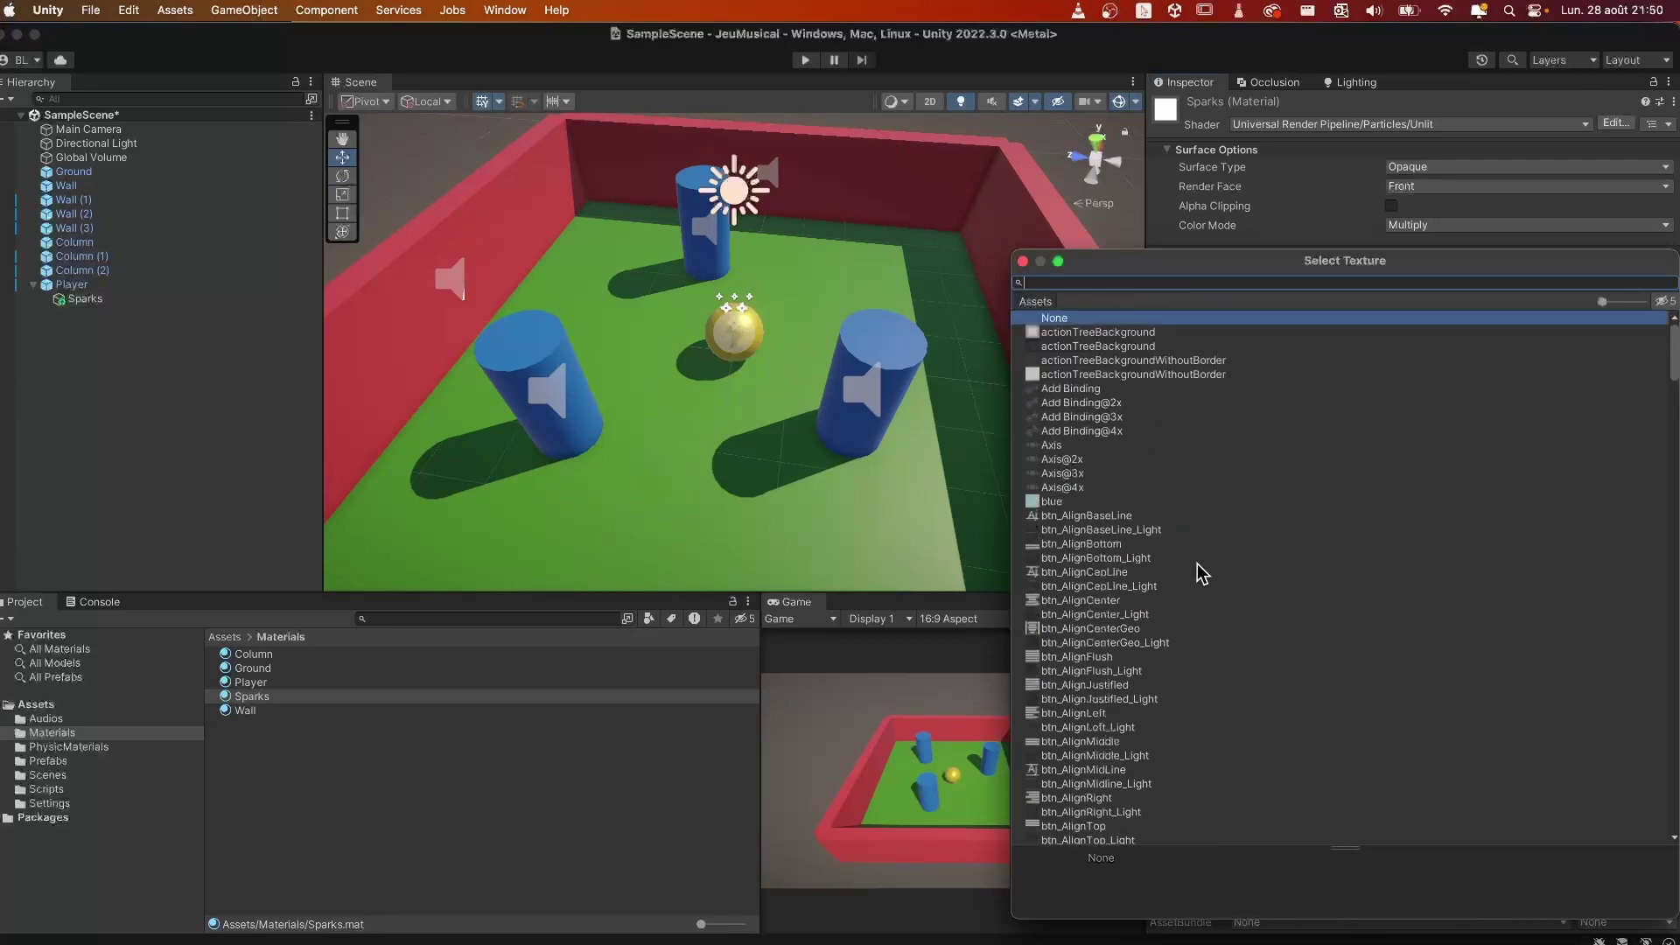
scroll(1221, 595, down, 2)
scroll(1222, 595, down, 2)
scroll(1222, 595, down, 2)
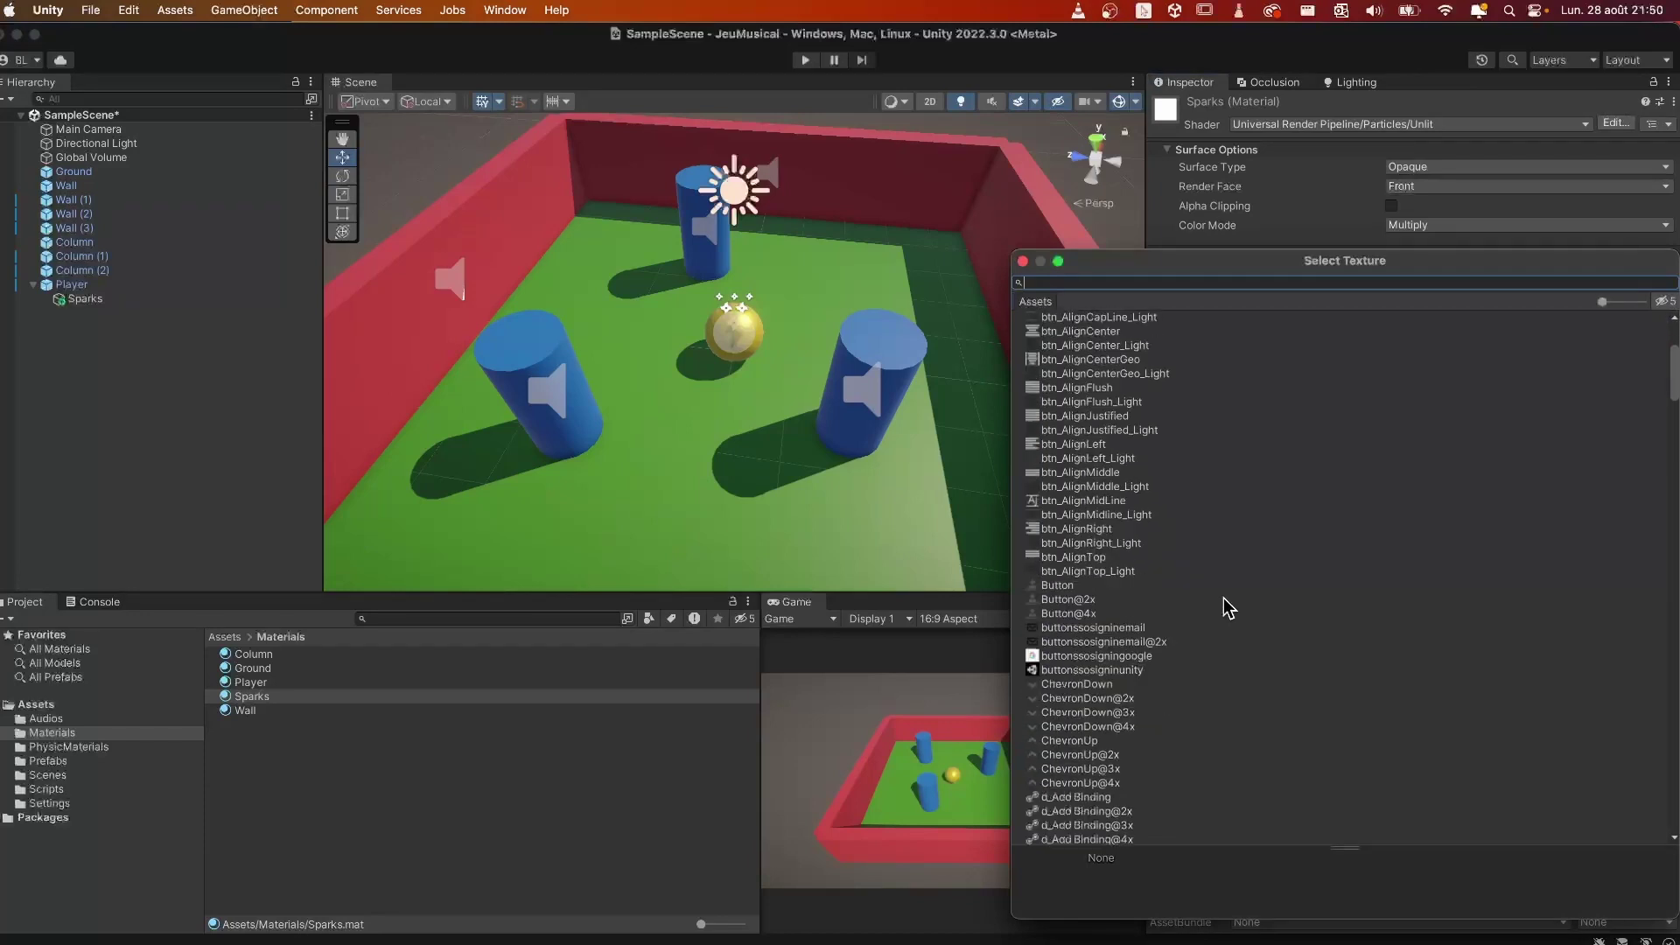
scroll(1223, 597, down, 1)
text(p)
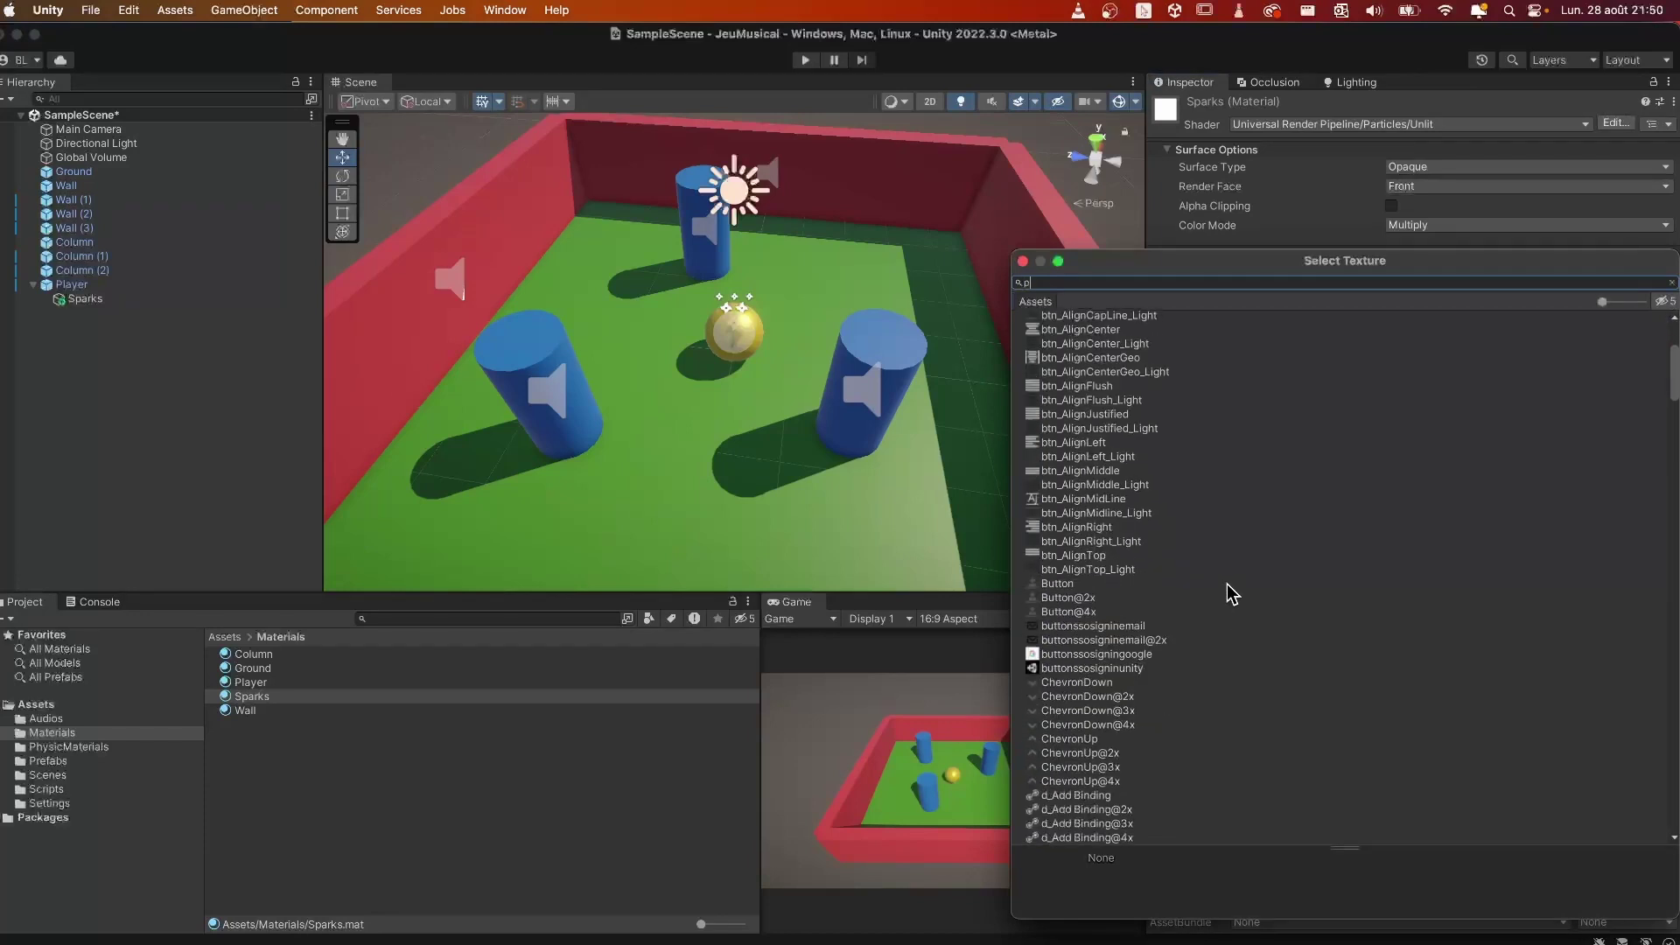
text(art)
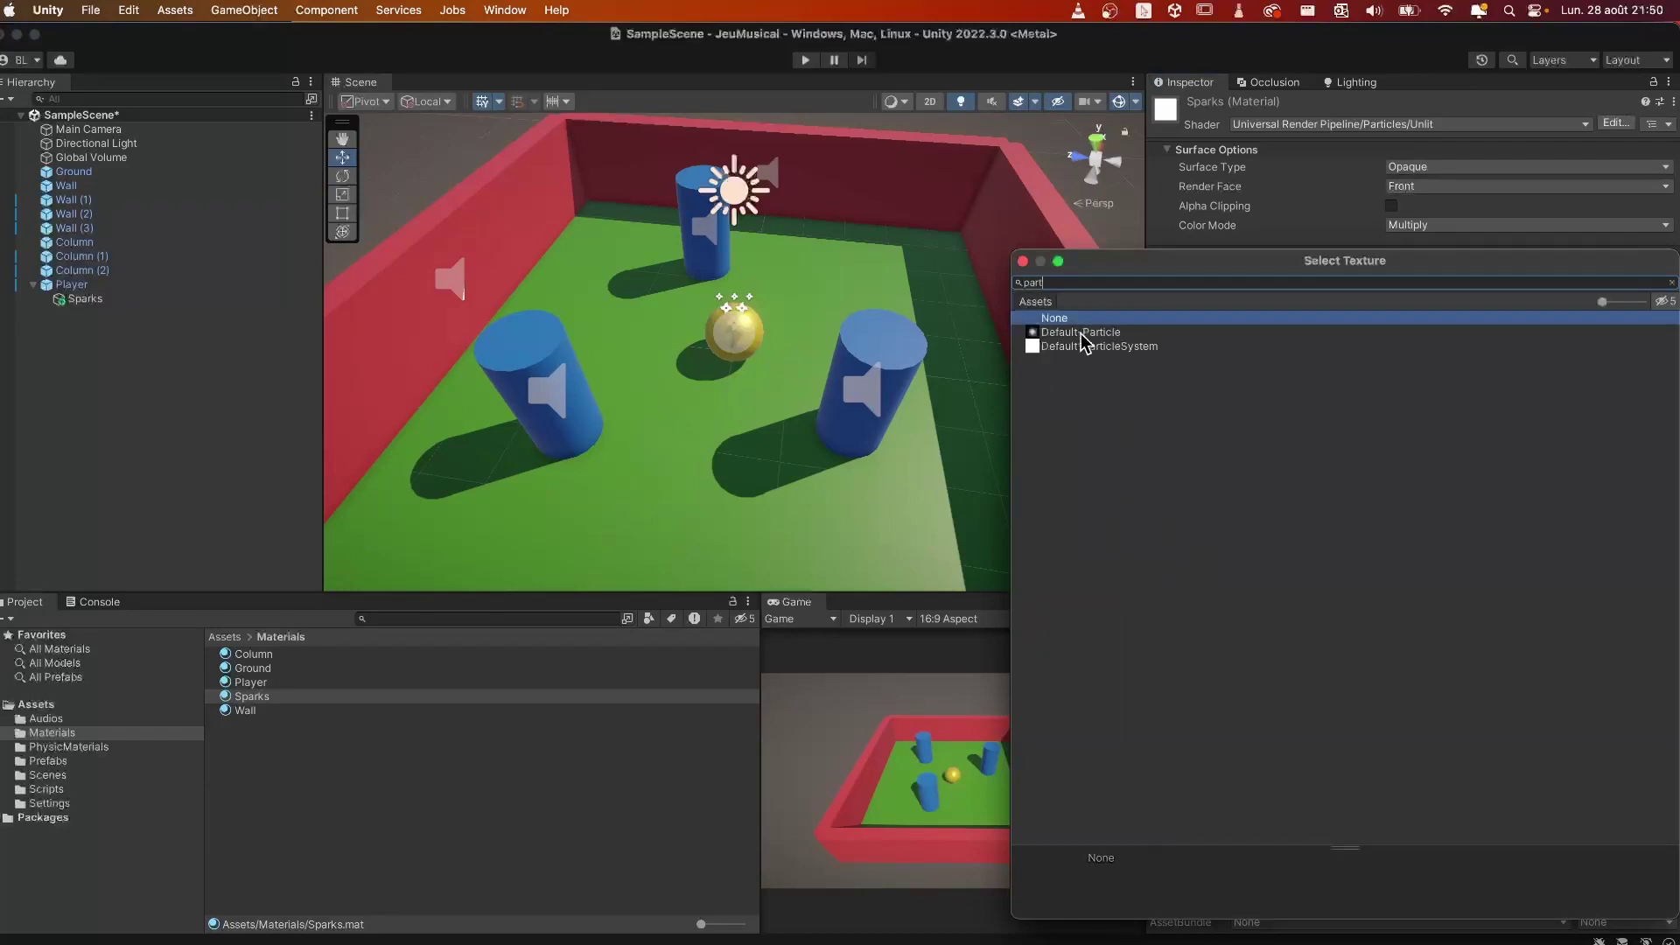
click(1081, 334)
double_click(1061, 333)
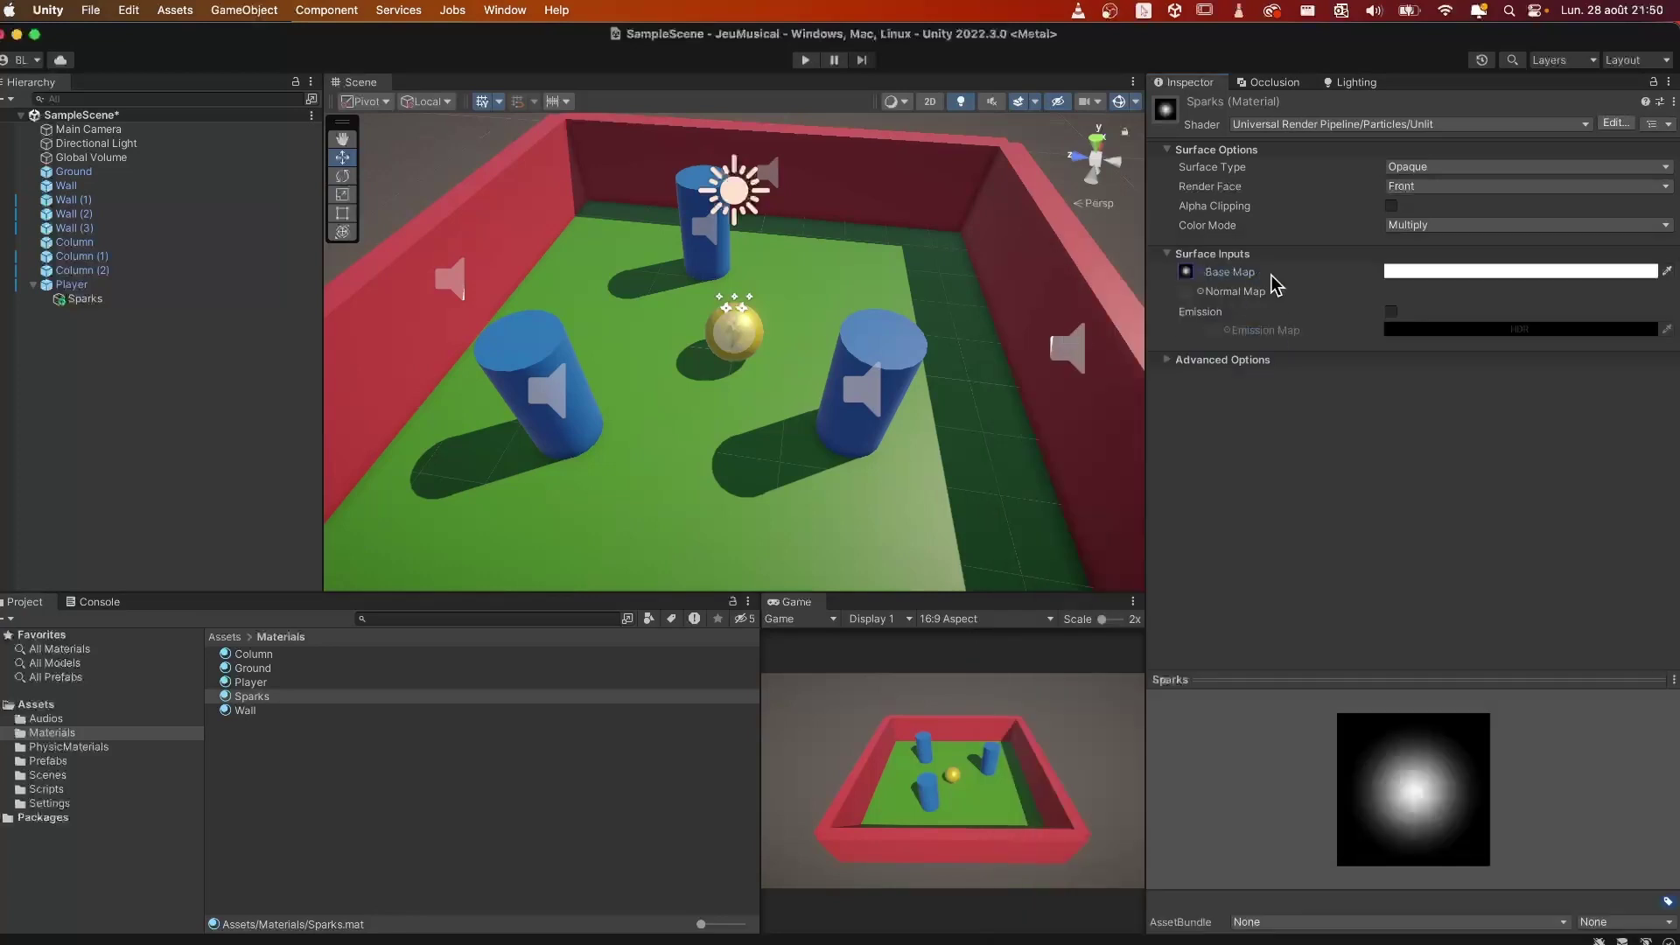
Step: Preview and restart the Sparks particle effect under Player, then return to the Sparks material
click(80, 300)
click(1042, 444)
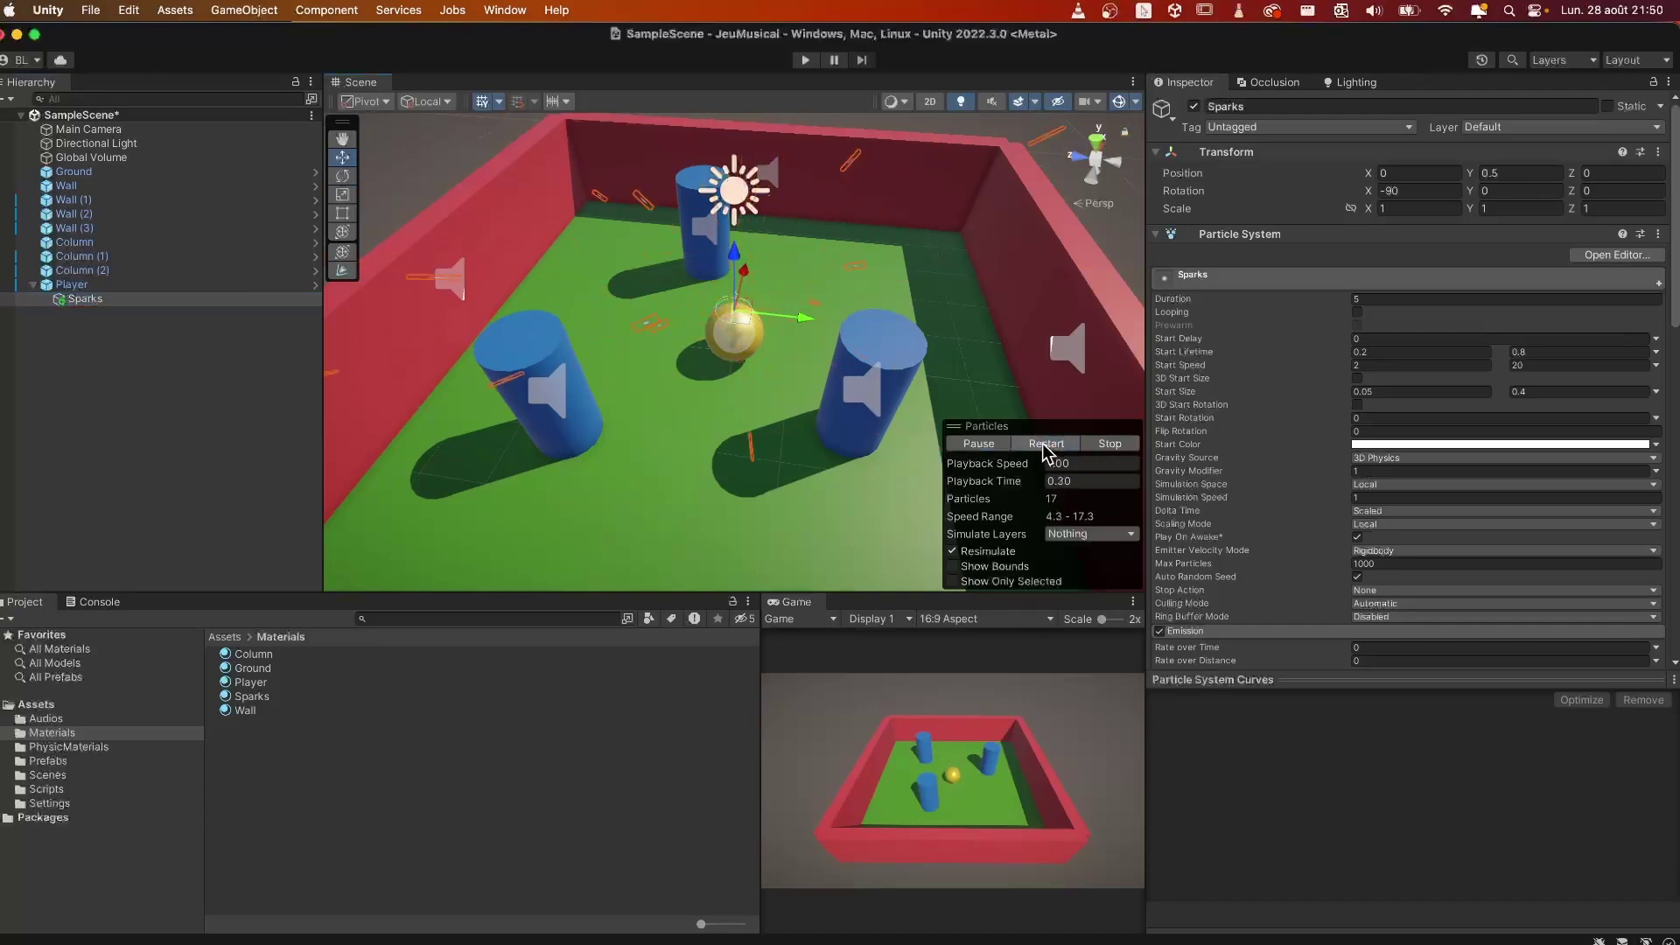
click(1046, 444)
click(1045, 447)
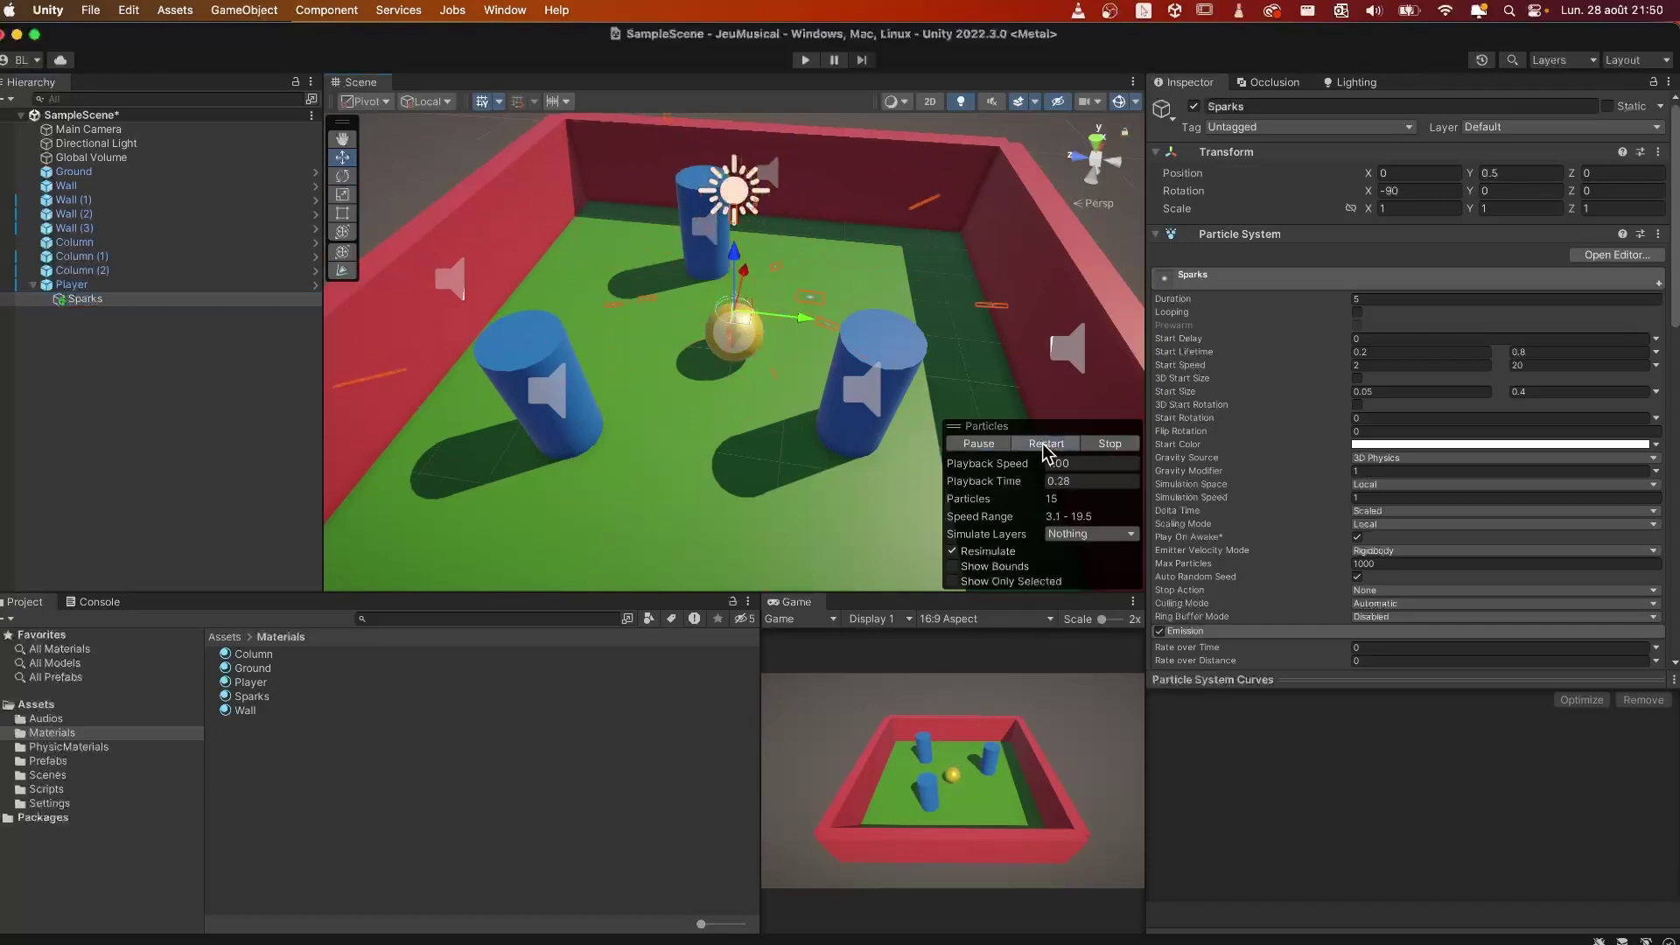
click(265, 698)
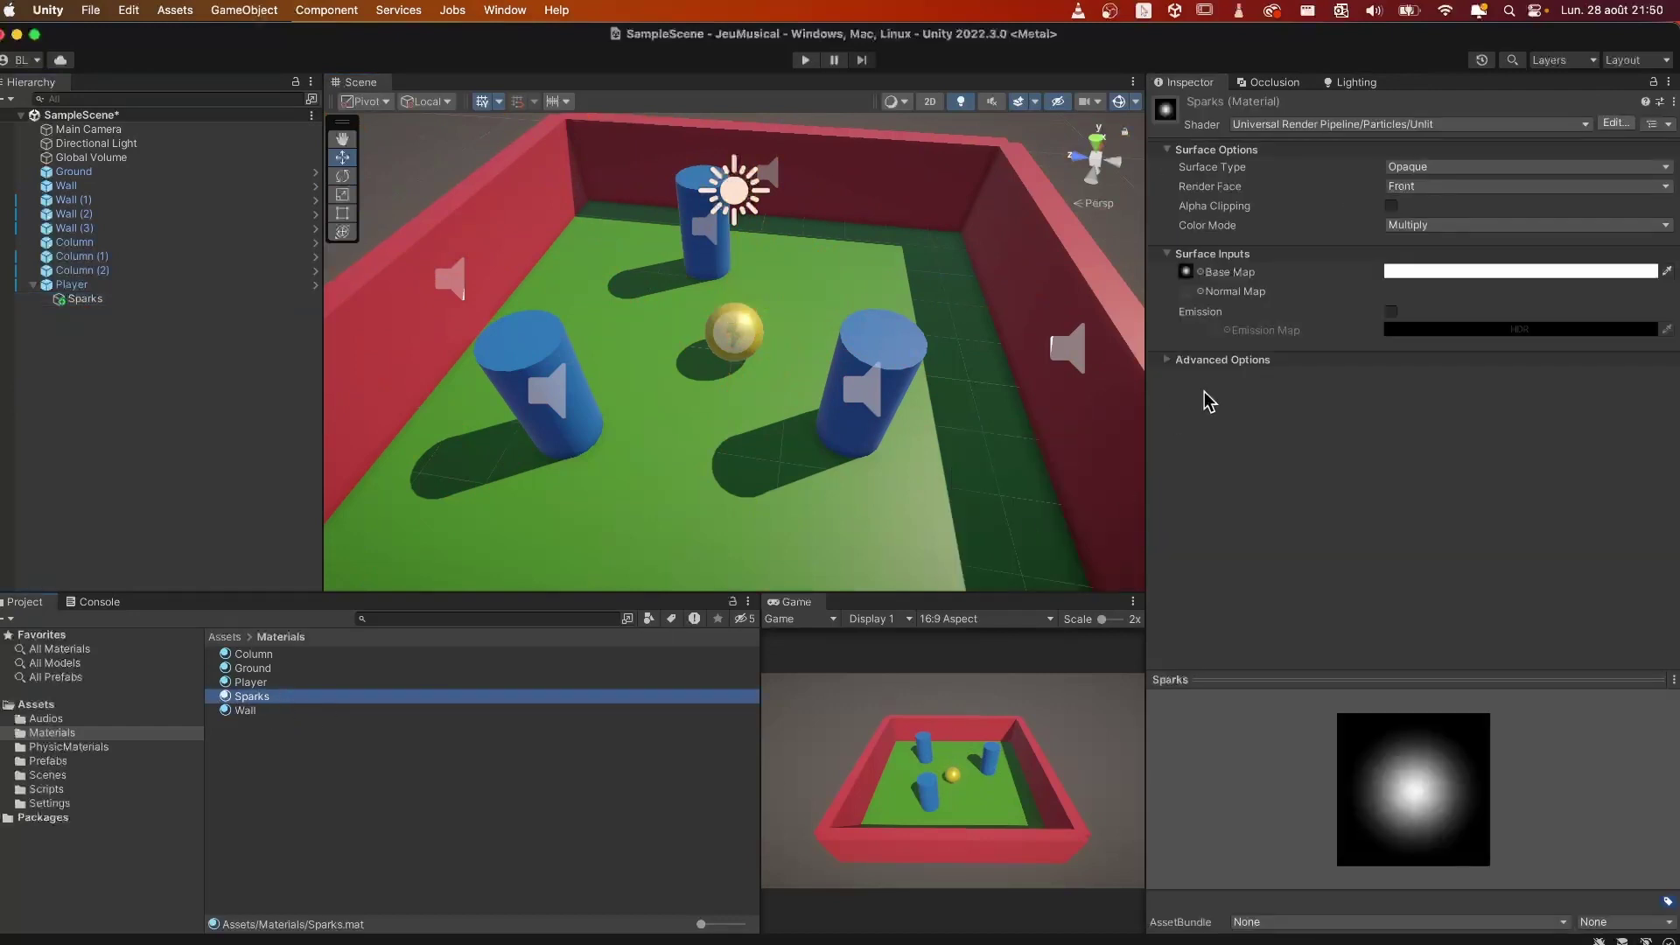
Step: Enable emission on the Sparks material with an orange HDR colour at intensity 2
click(1391, 313)
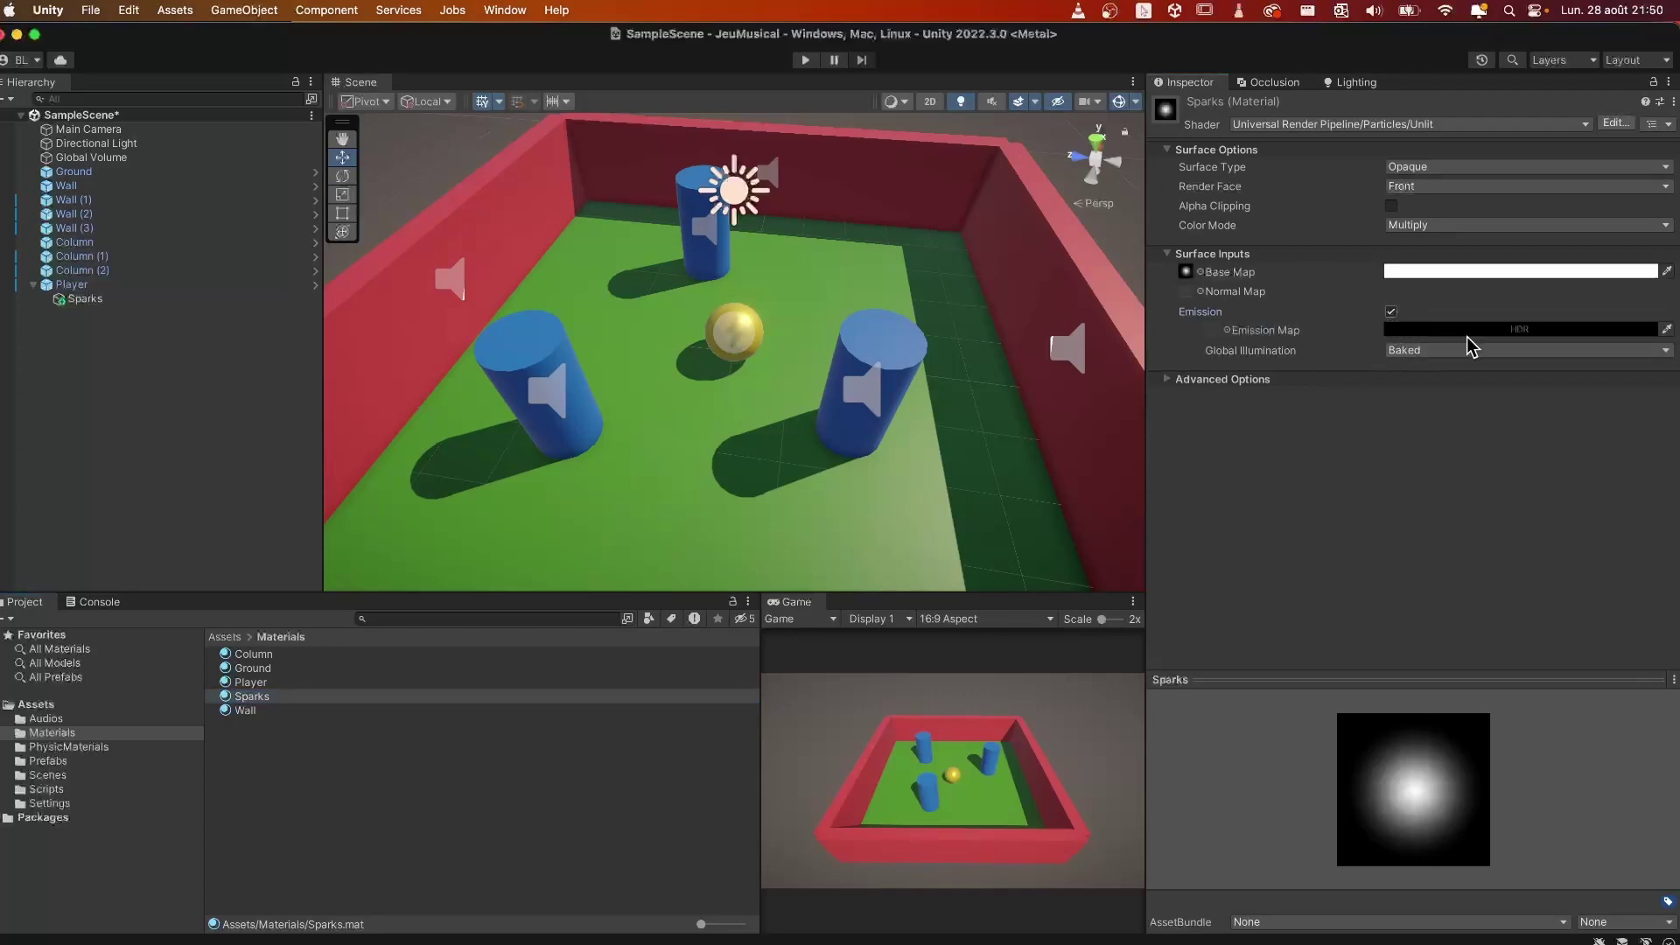
click(1505, 333)
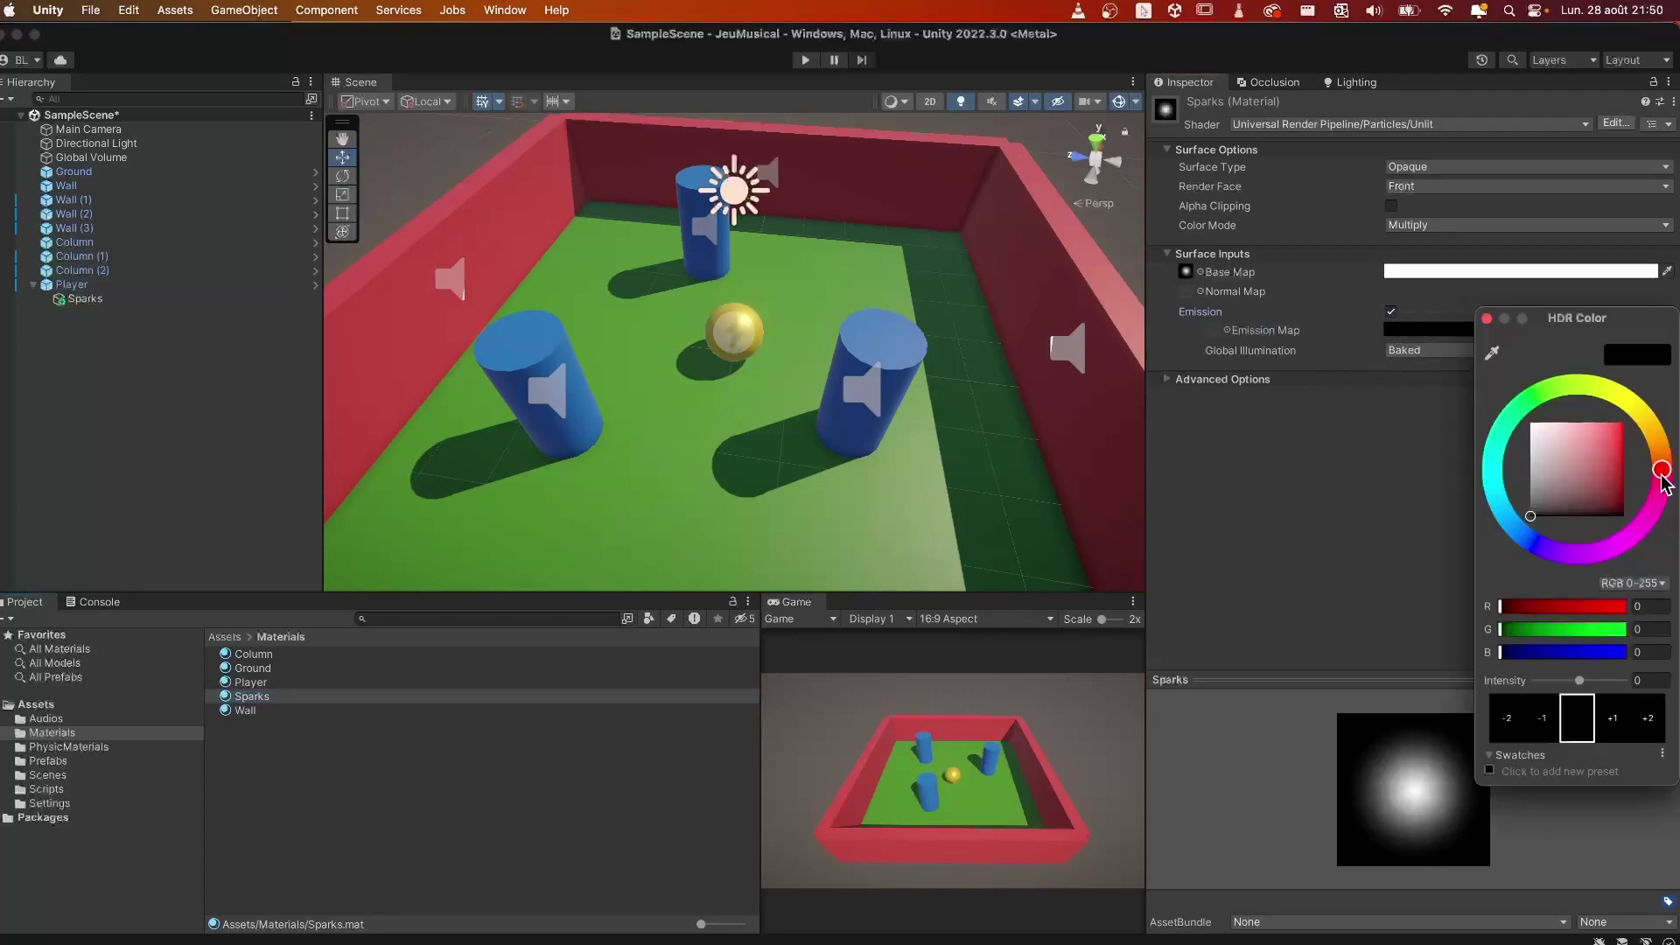
drag(1661, 472, 1660, 454)
click(1623, 449)
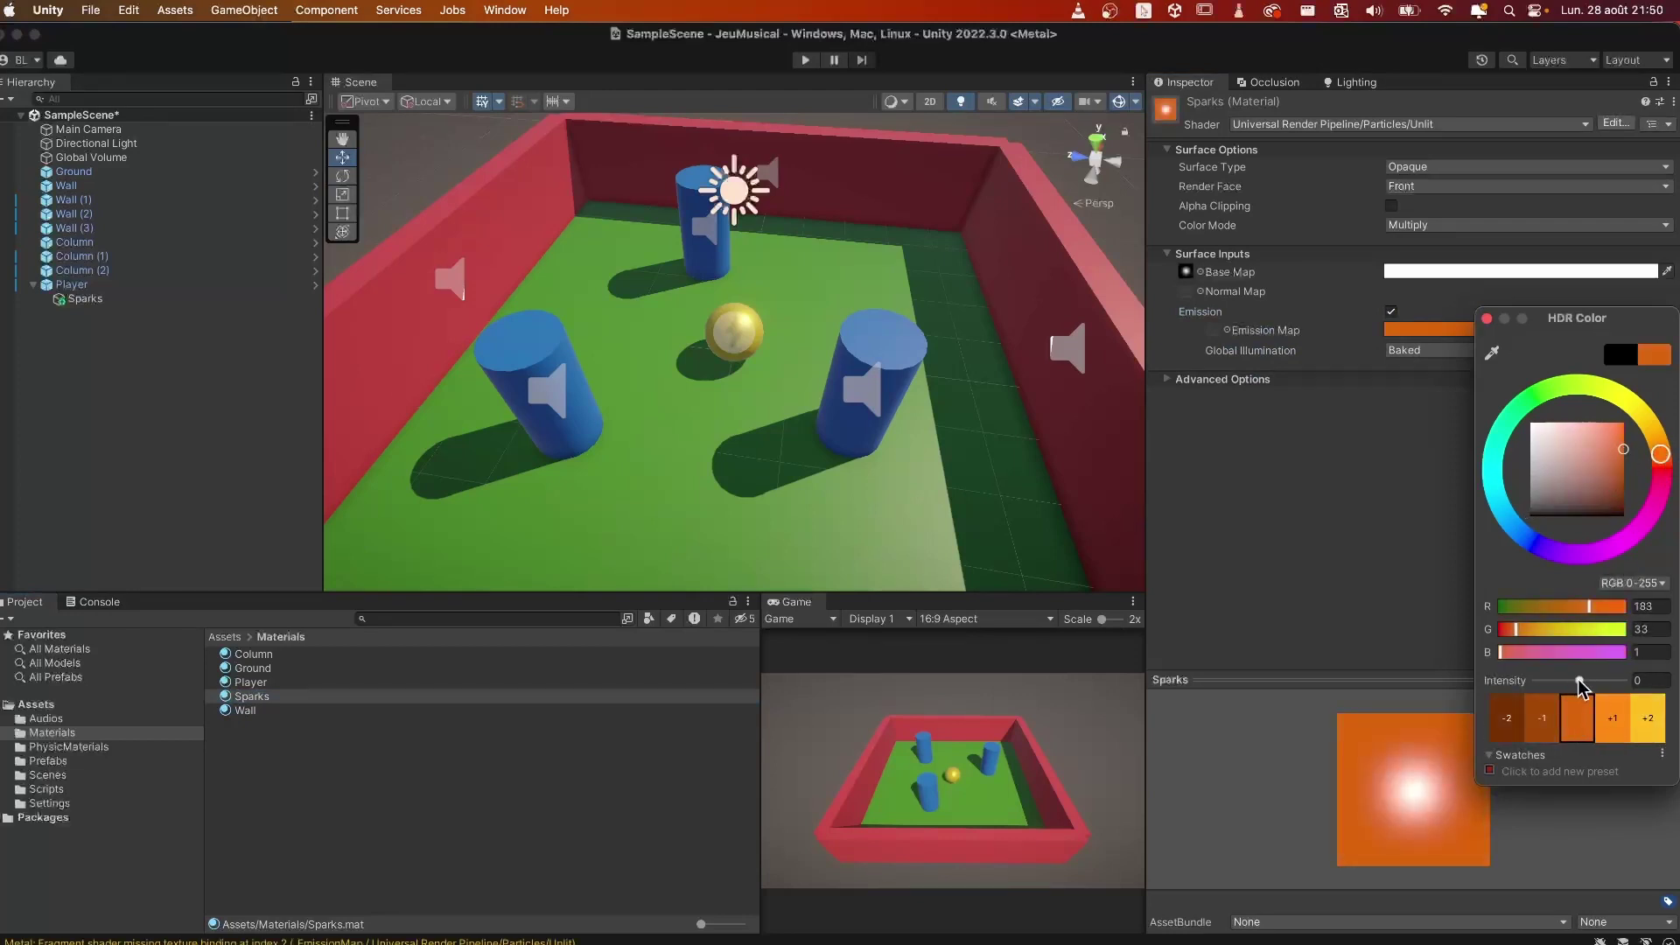
drag(1575, 686, 1589, 689)
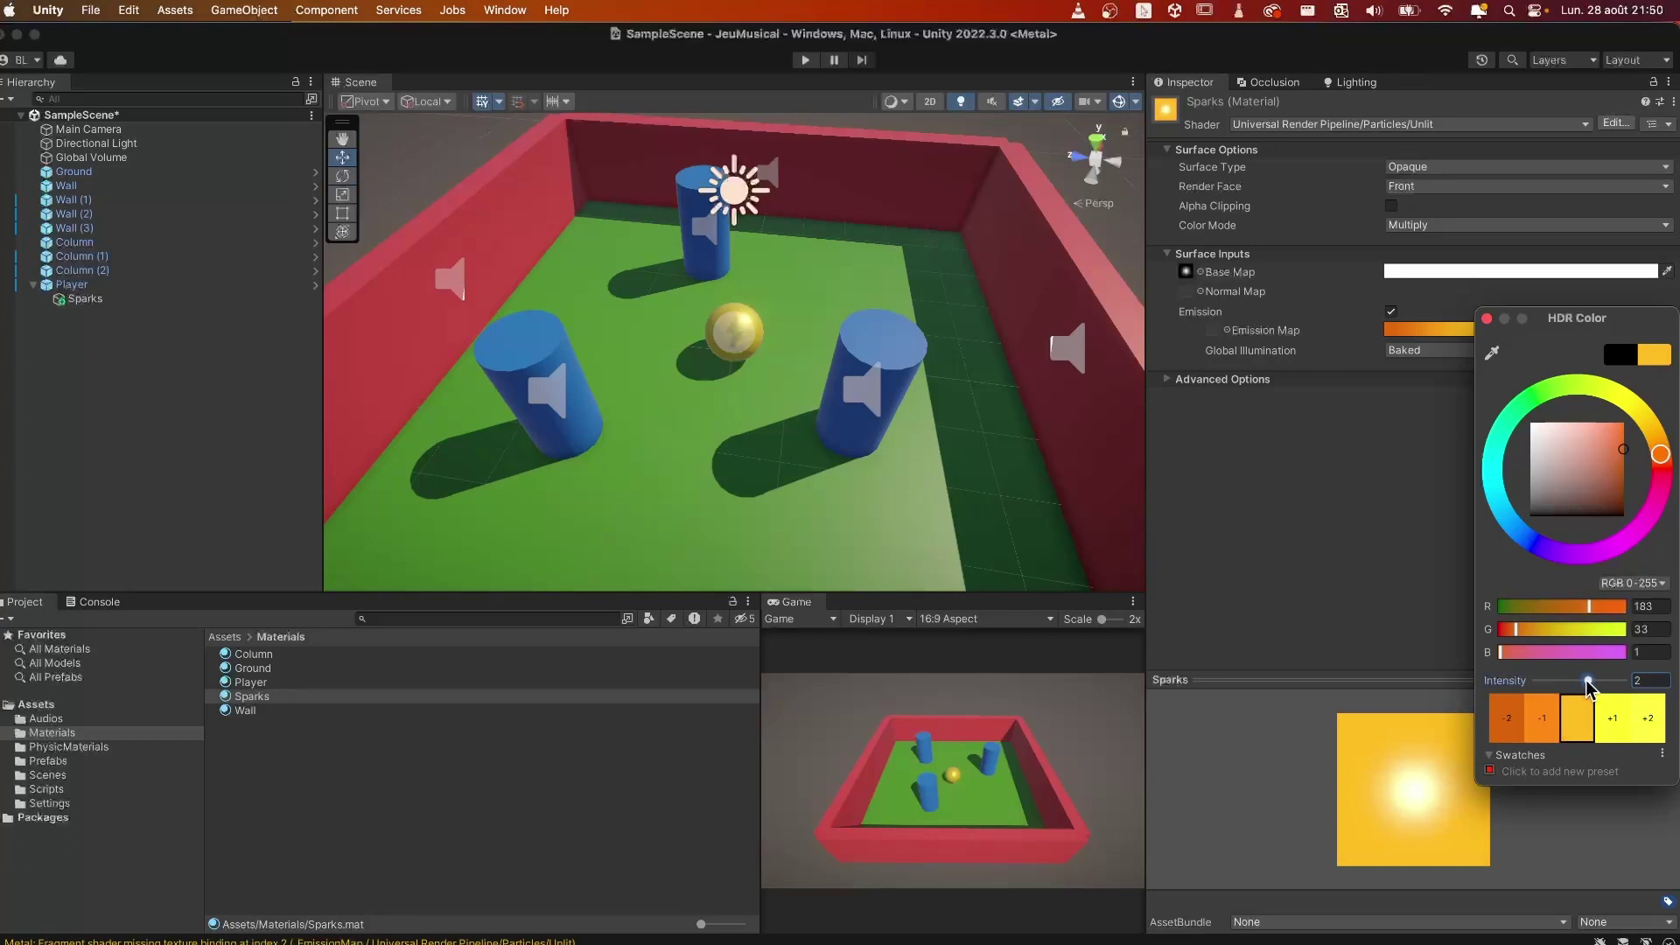
click(1621, 448)
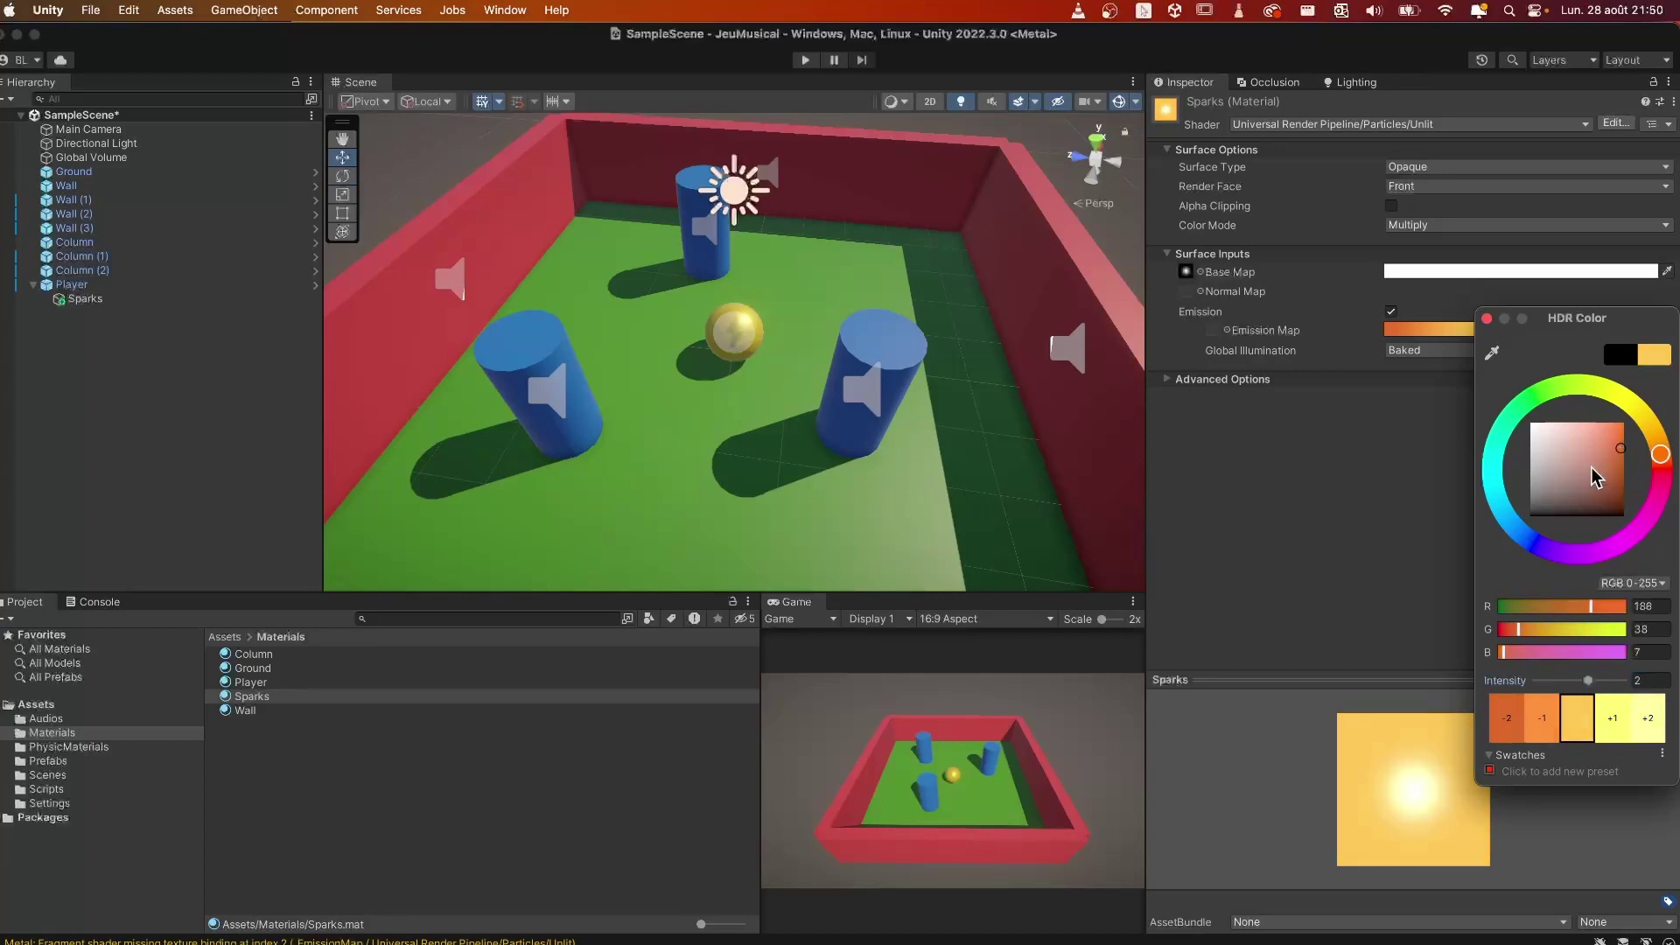
click(1618, 450)
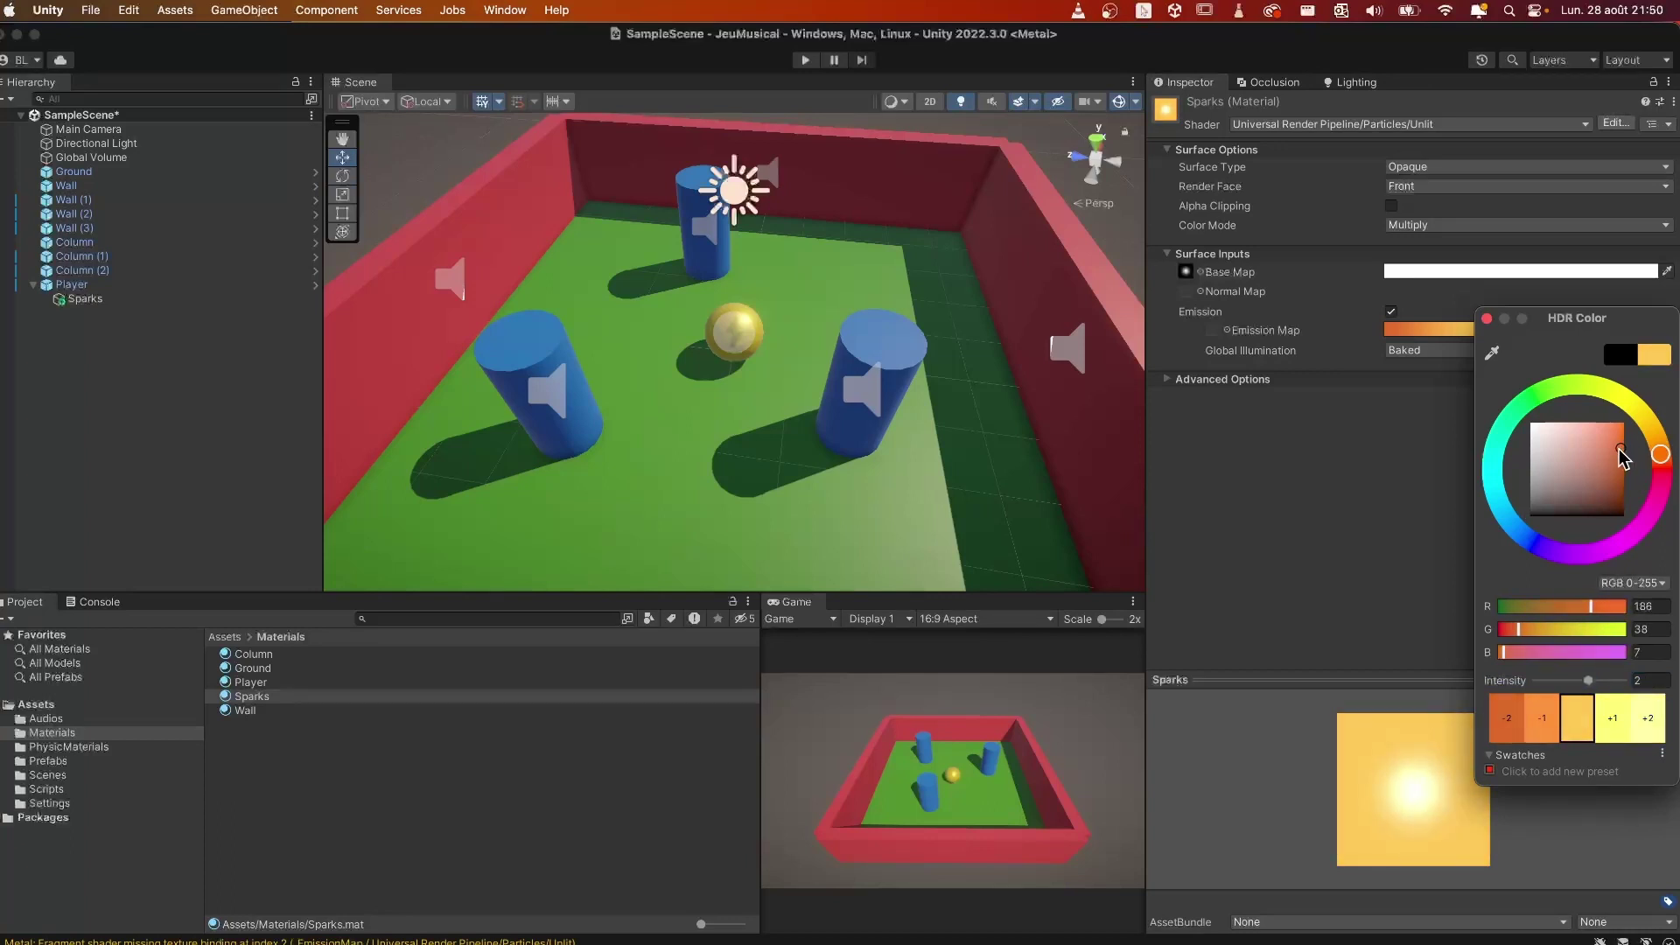
click(57, 301)
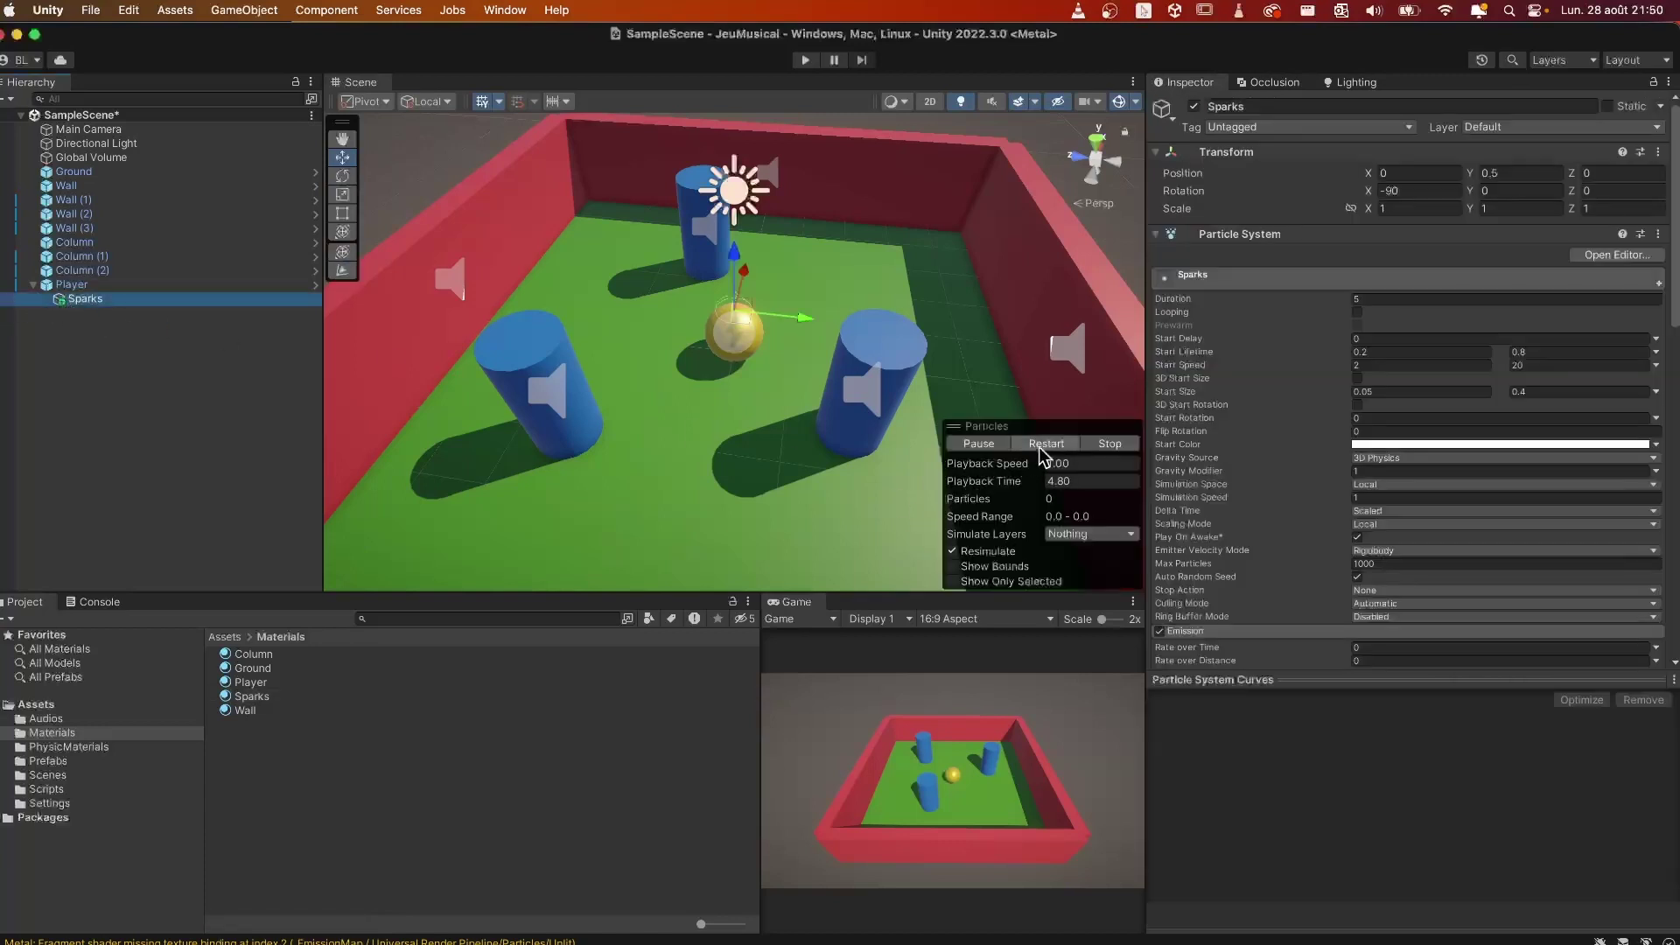
Step: Assign the Sparks material to the Sparks particle system's renderer
click(1043, 453)
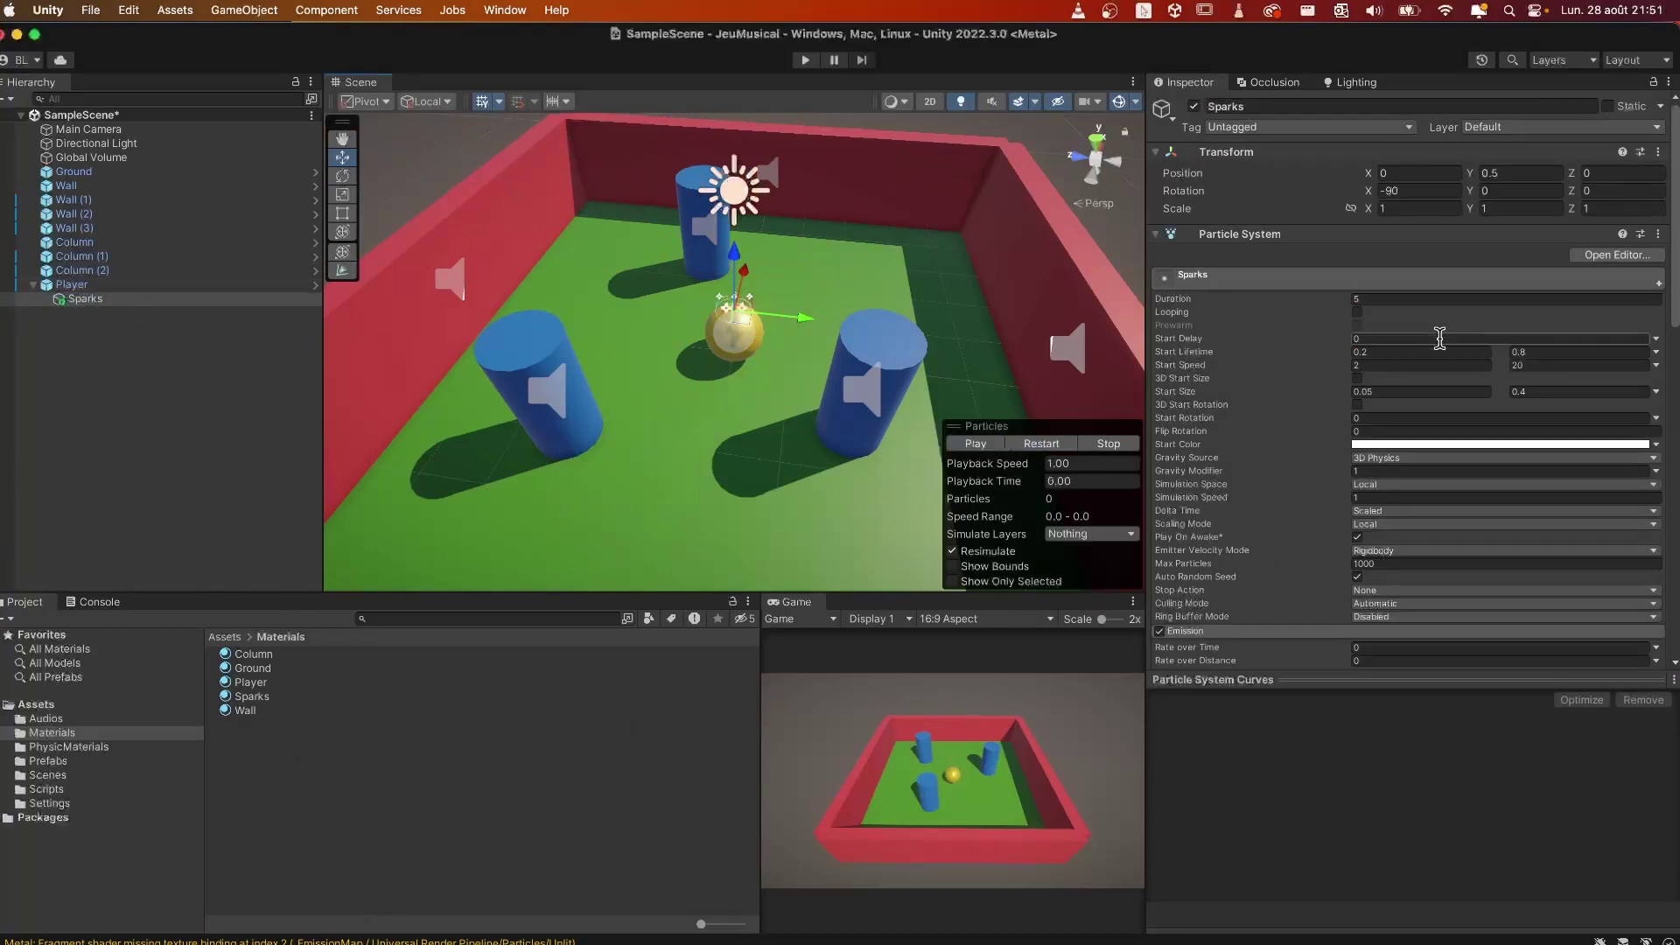
scroll(1440, 472, down, 5)
scroll(1438, 480, down, 5)
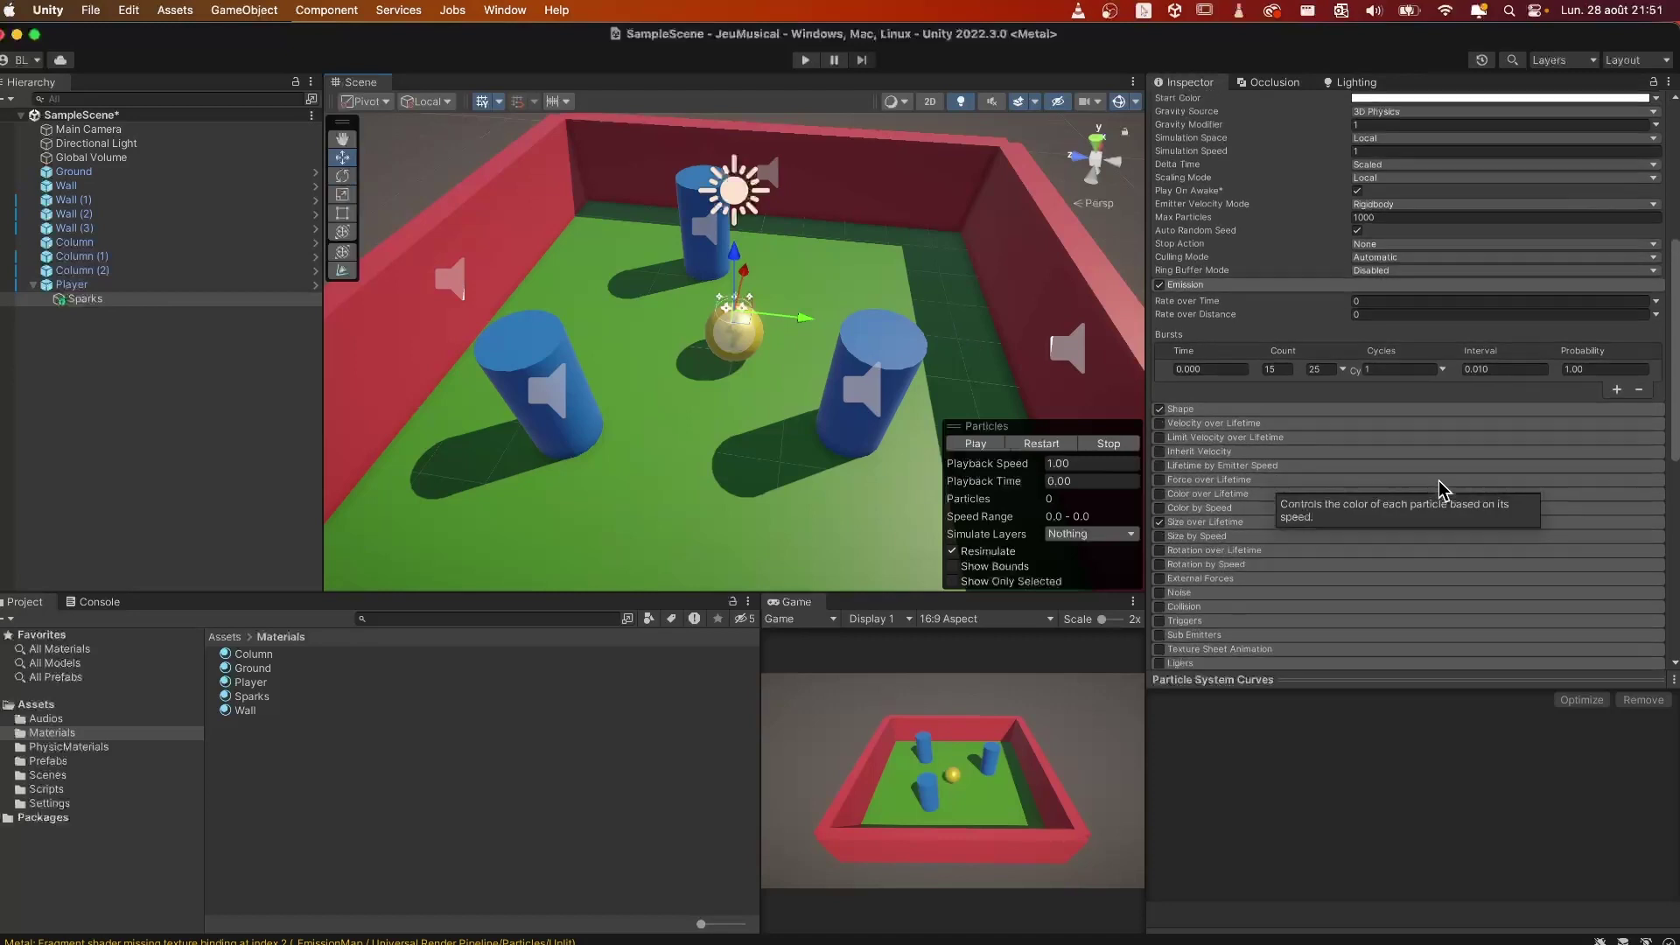
scroll(1439, 480, down, 5)
scroll(1443, 497, down, 2)
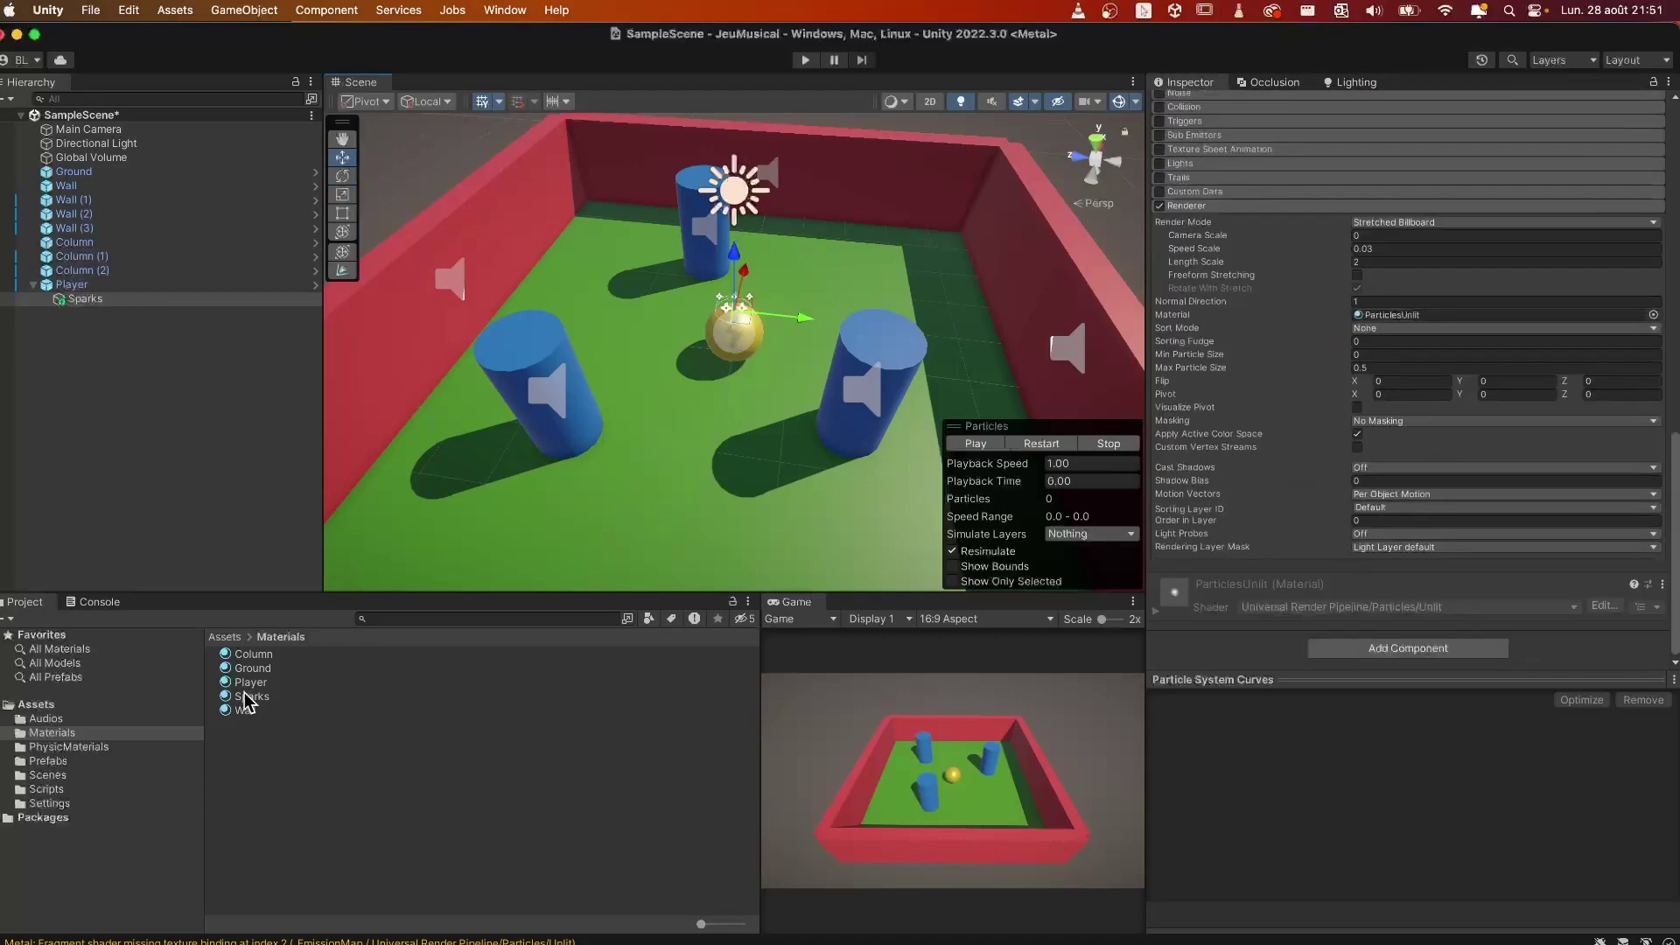
drag(249, 698, 1336, 316)
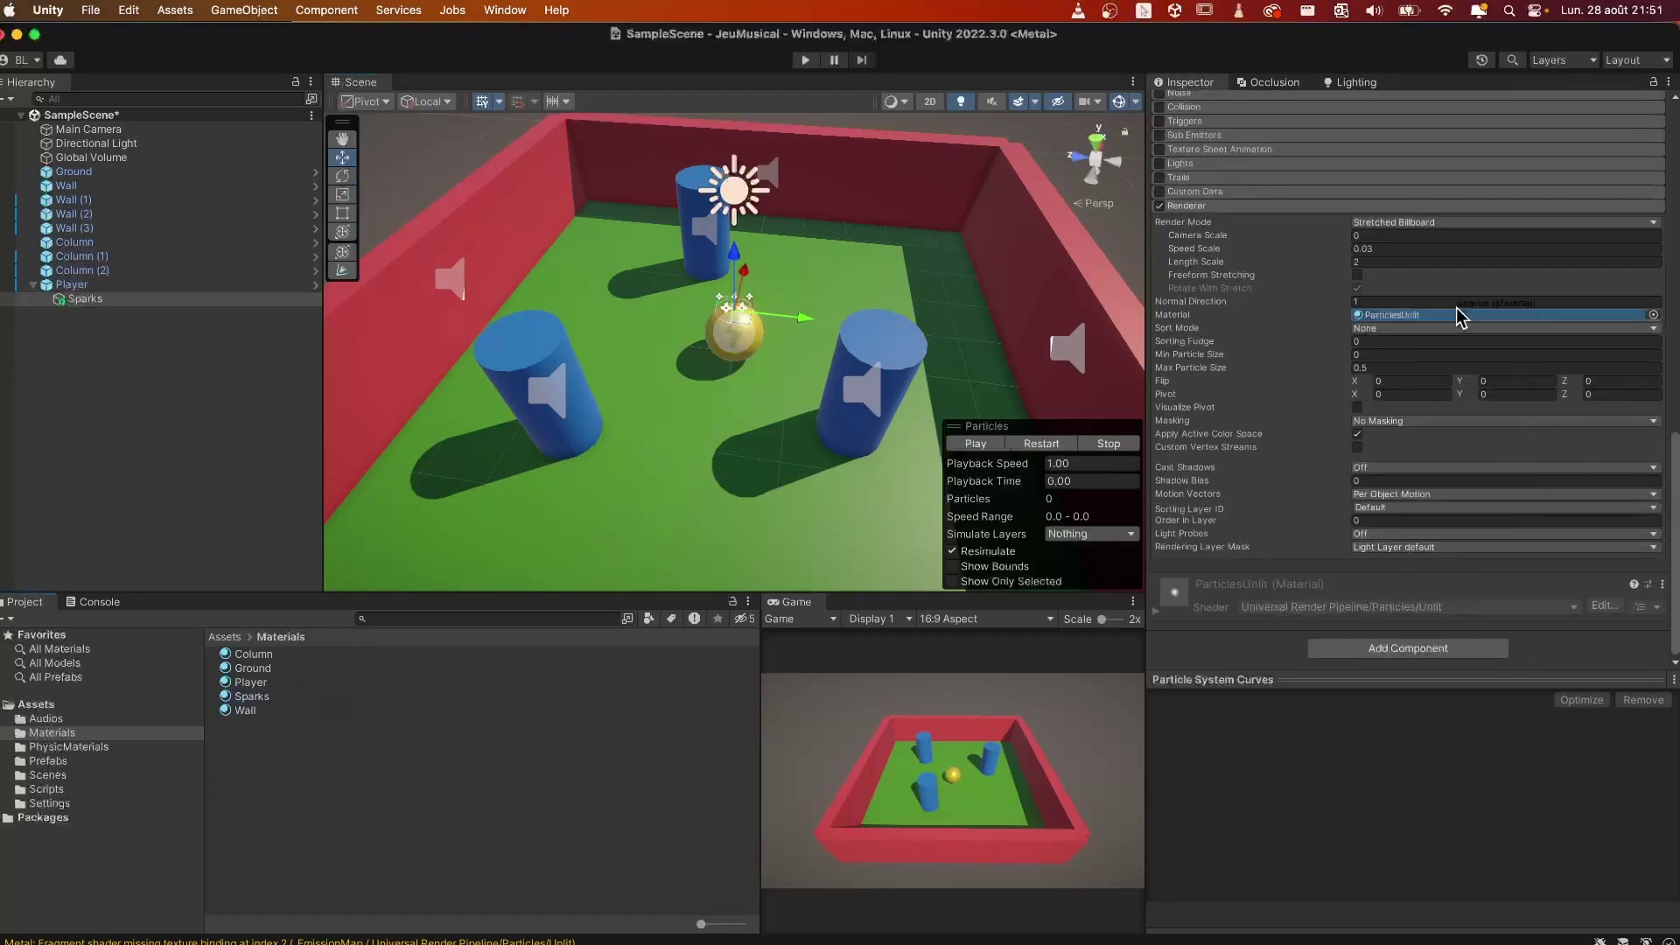
drag(1336, 317, 1417, 324)
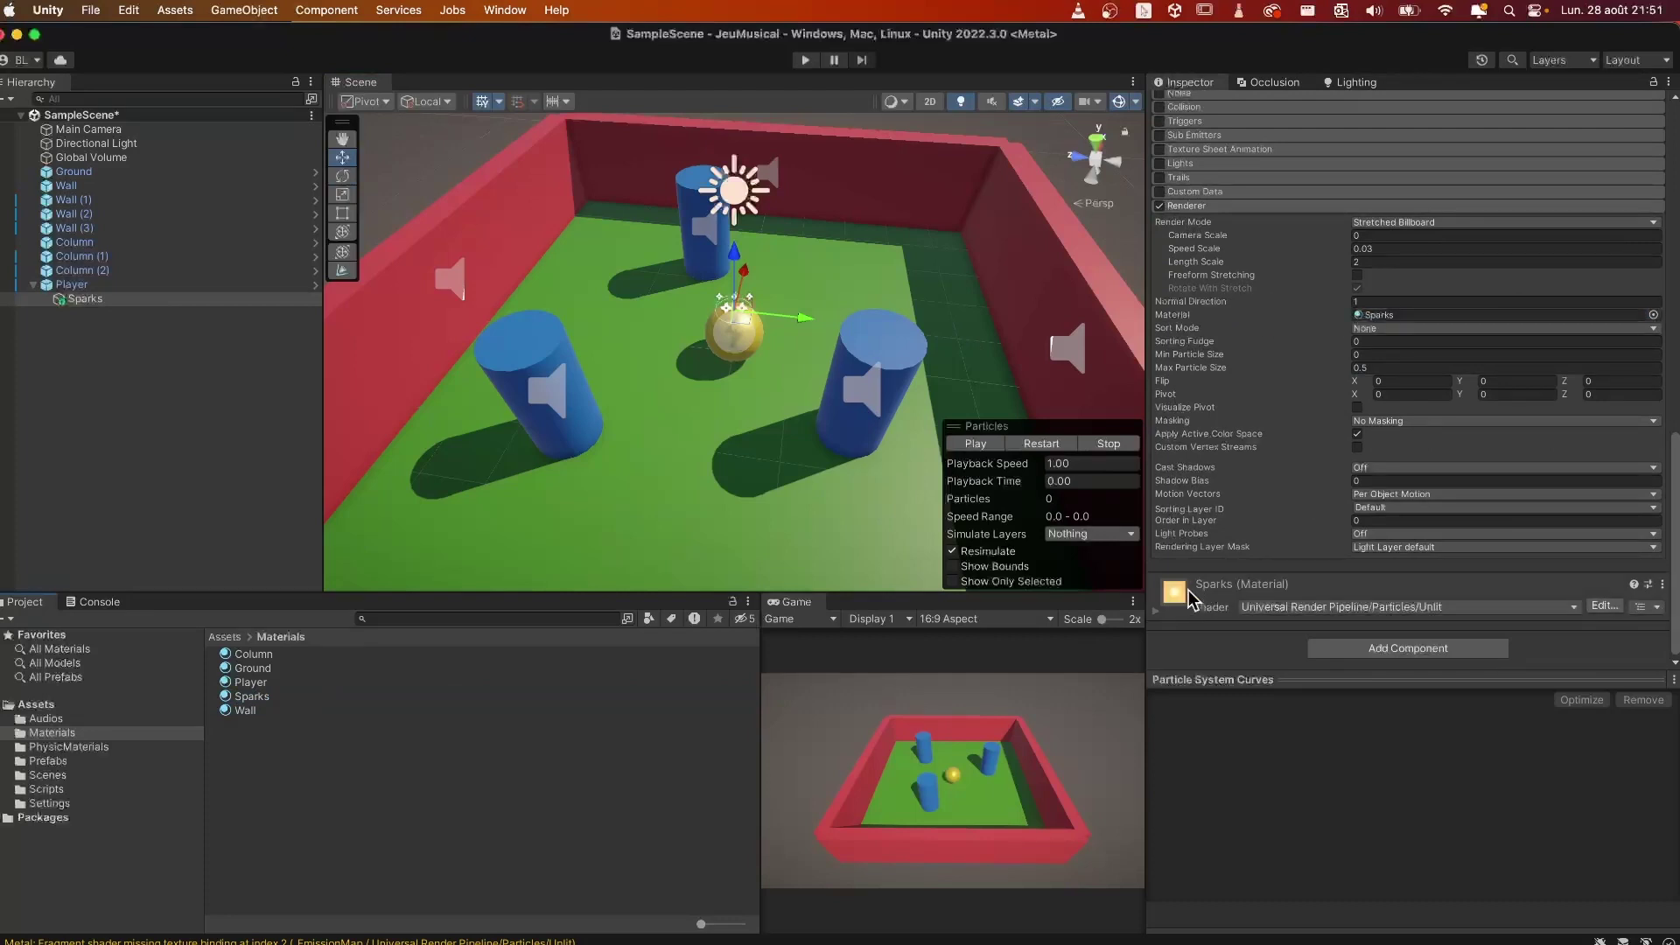
Step: Replay the orange spark burst around the Player ball several times, then reselect the material
click(91, 304)
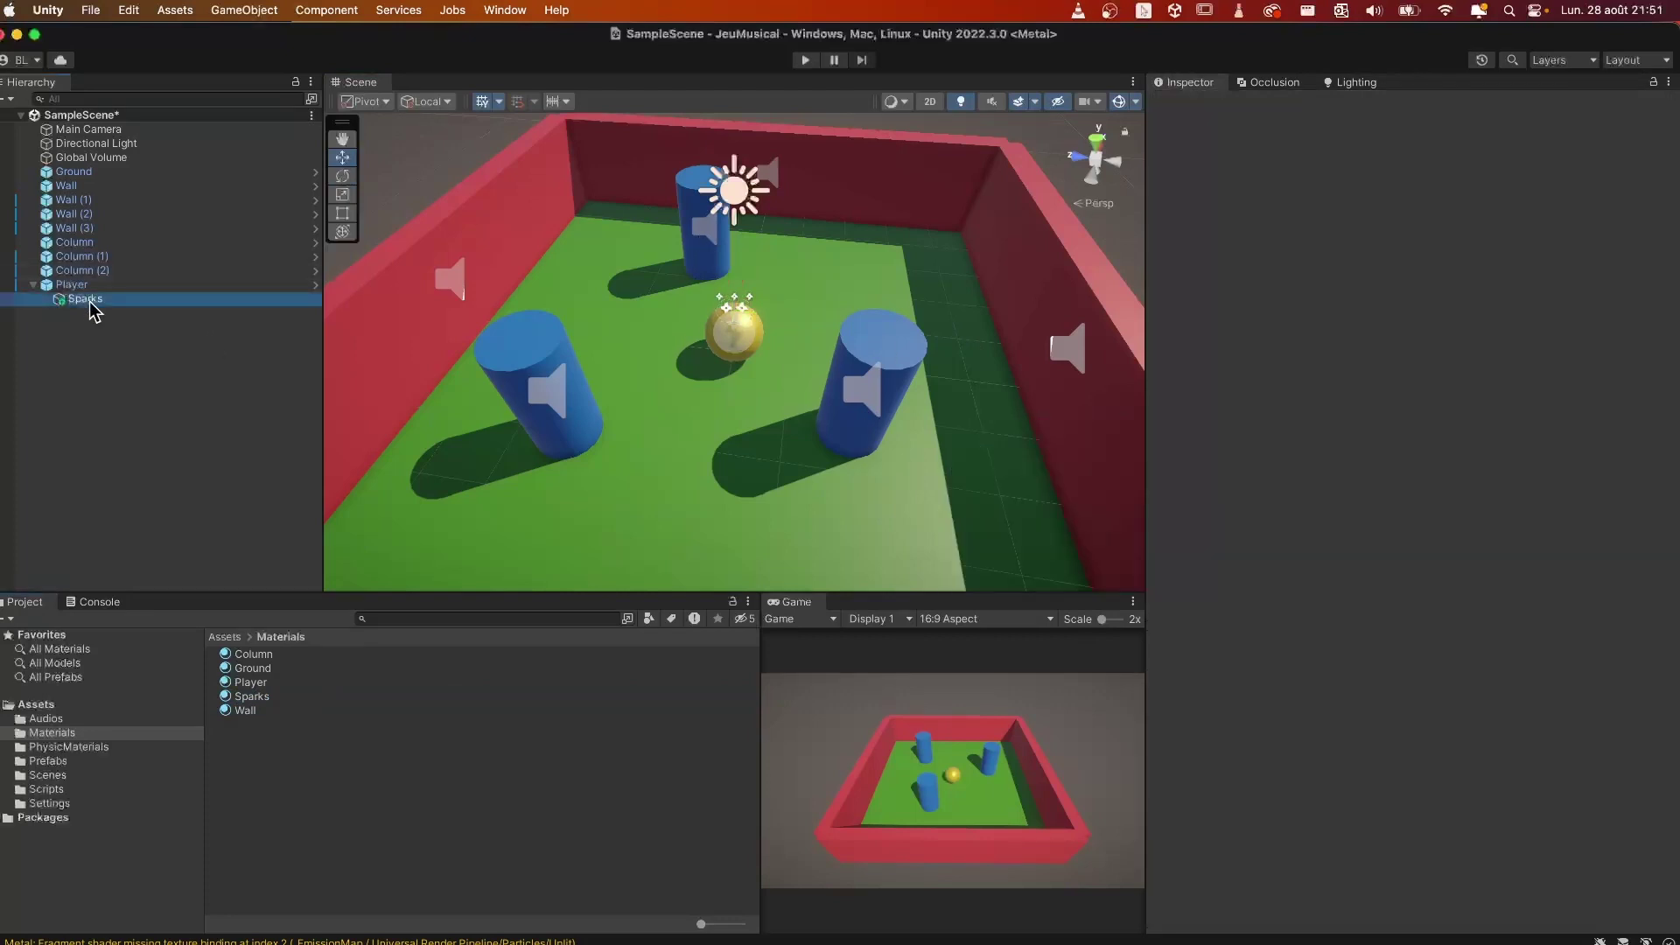
click(1041, 443)
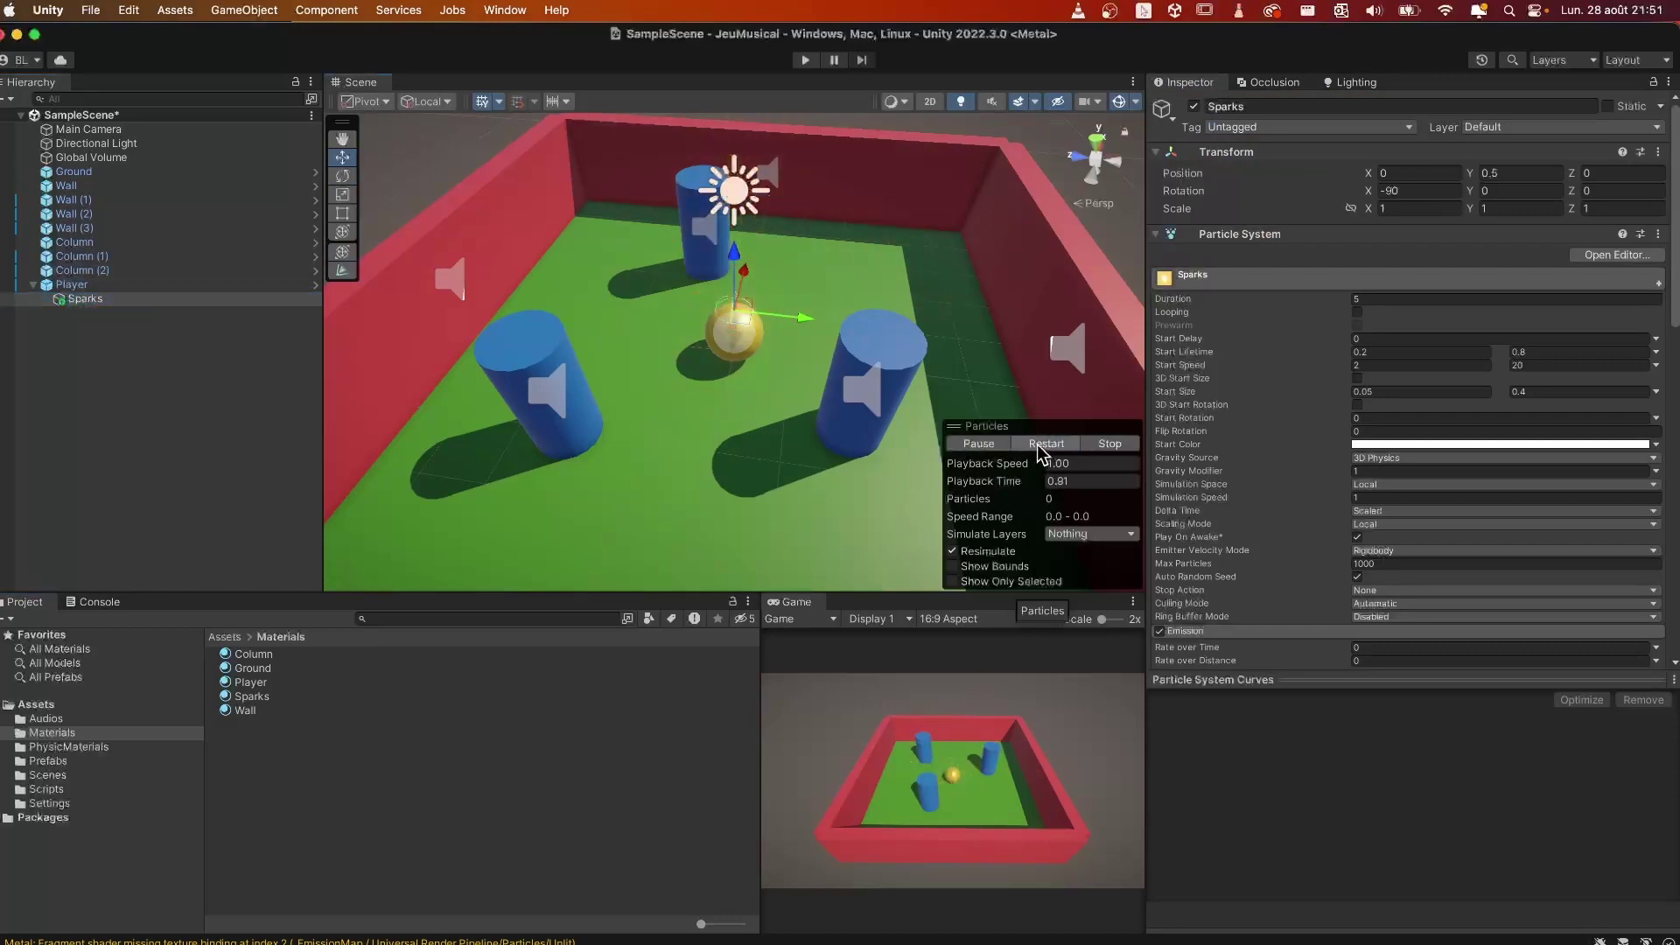
click(1037, 445)
click(1037, 445)
click(1037, 444)
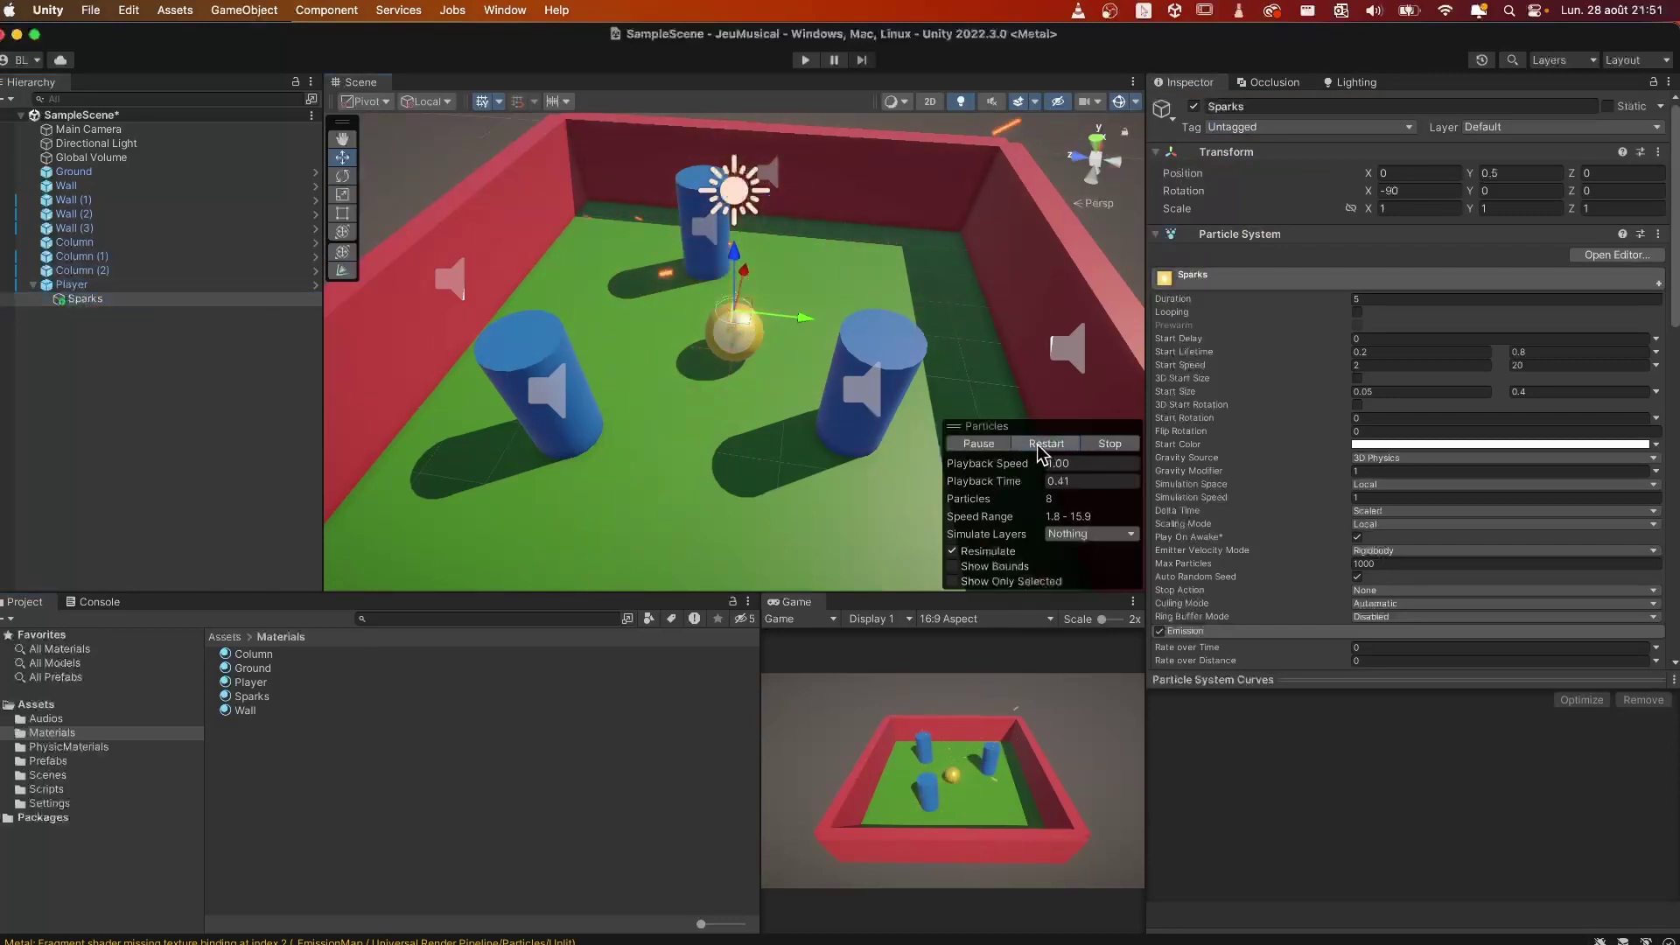
click(1037, 445)
click(1037, 444)
click(1037, 445)
click(1037, 444)
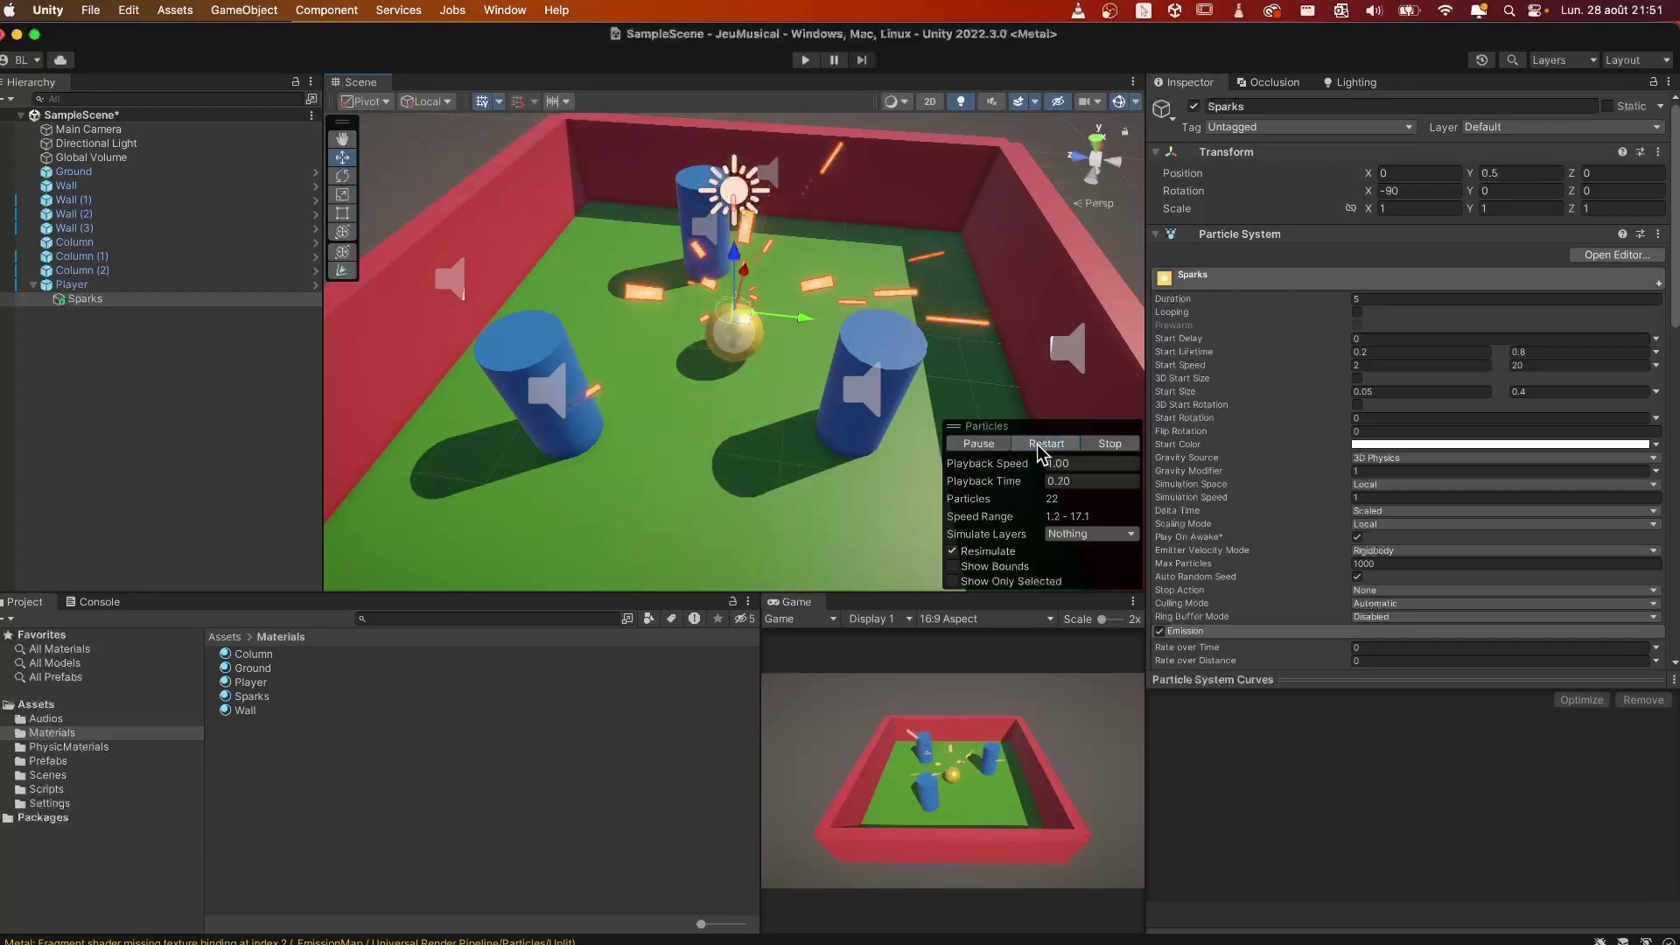
click(271, 699)
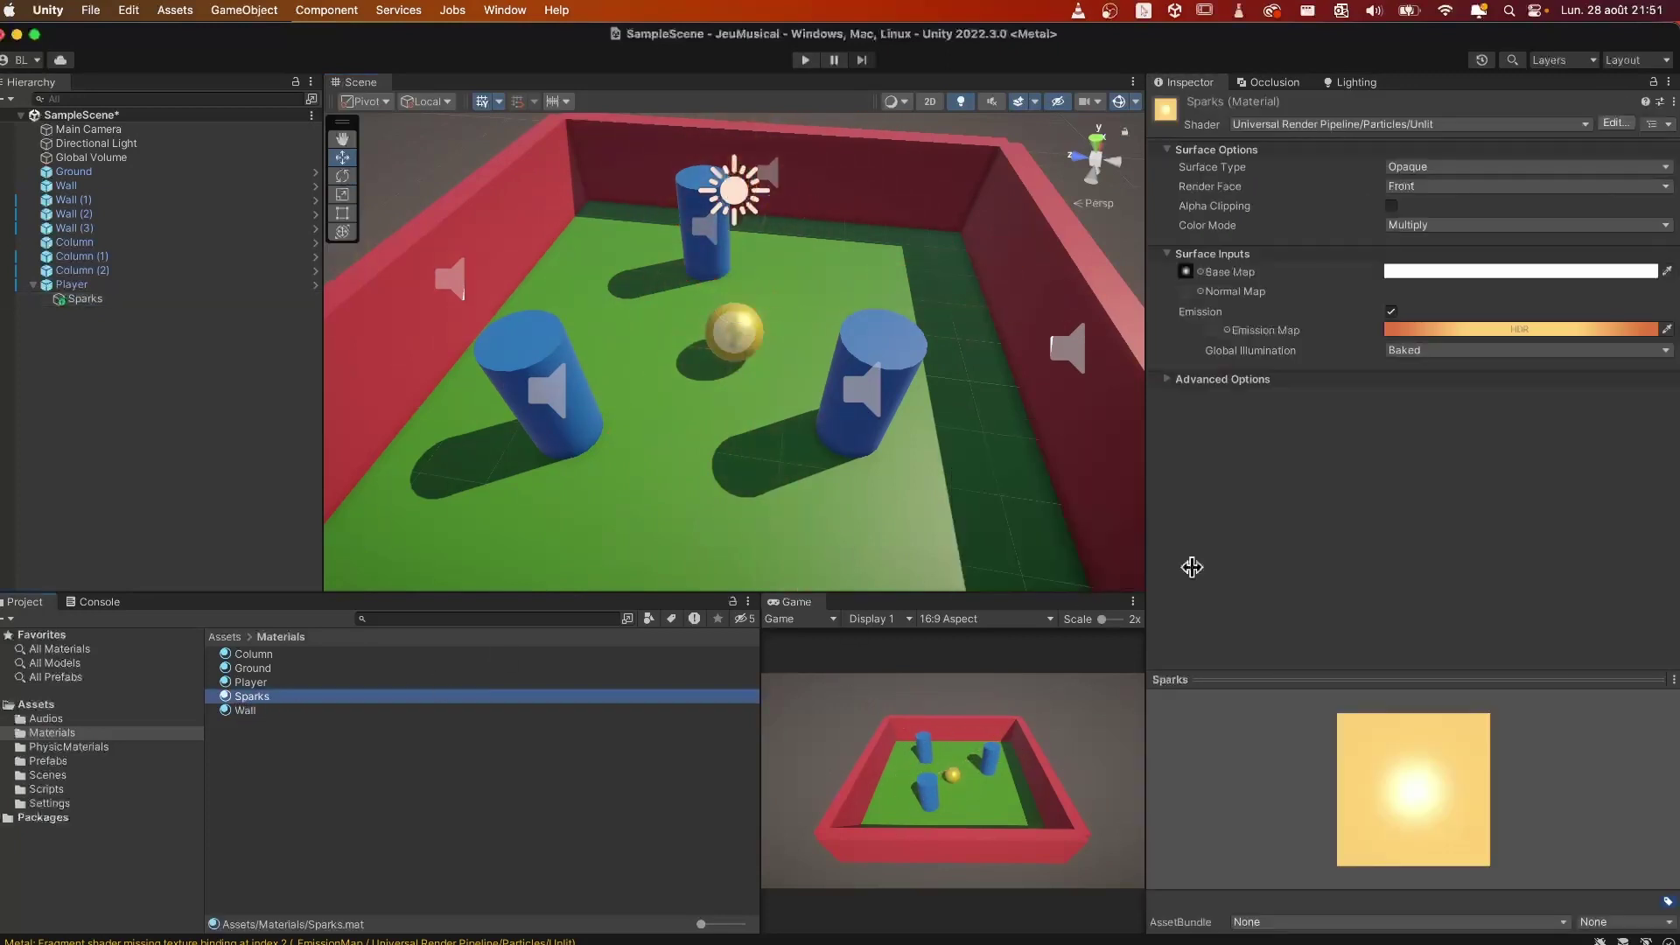
Step: Set the Sparks material's Surface Type to Transparent and replay the burst repeatedly
click(1423, 168)
click(1453, 190)
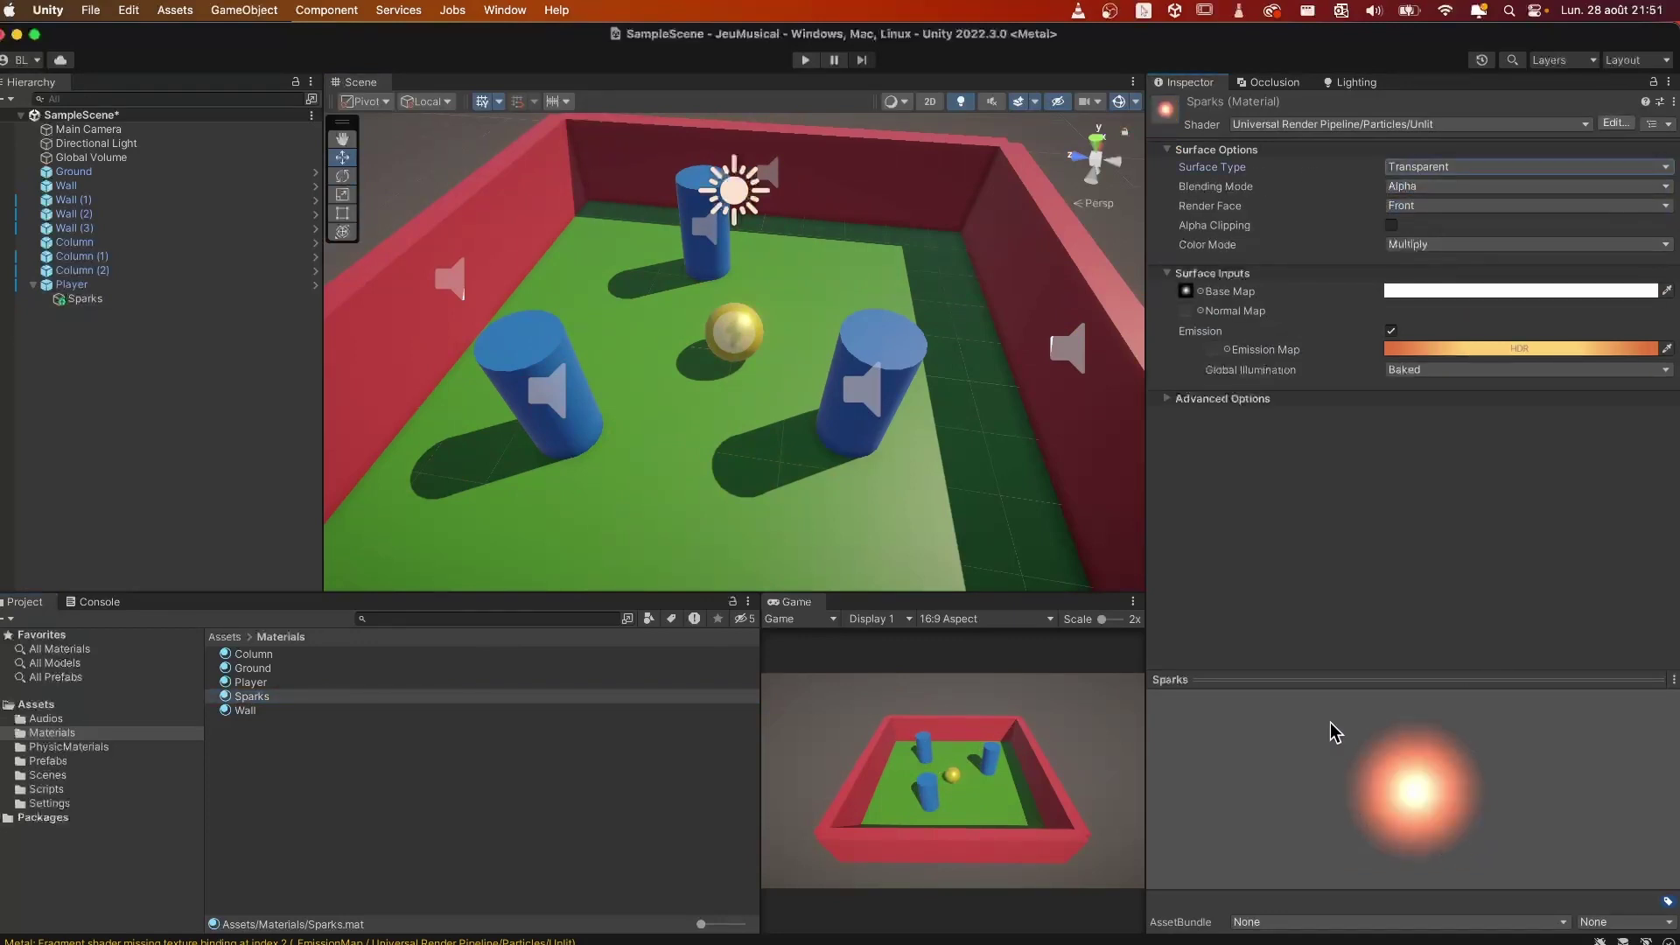
click(104, 299)
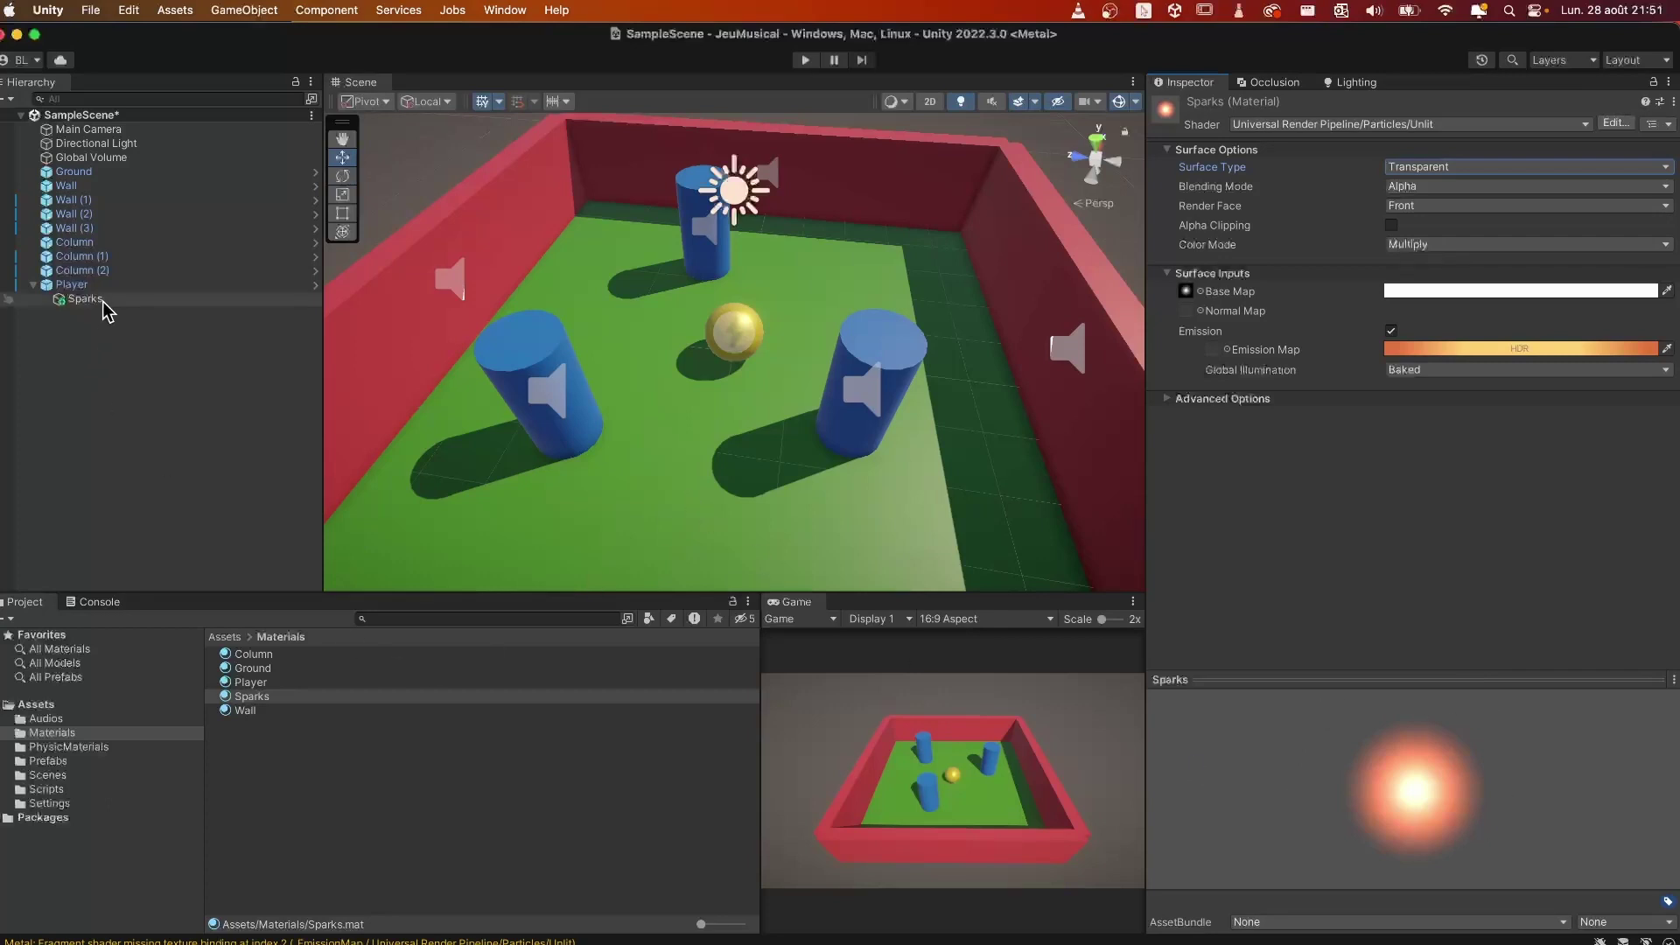
click(1032, 443)
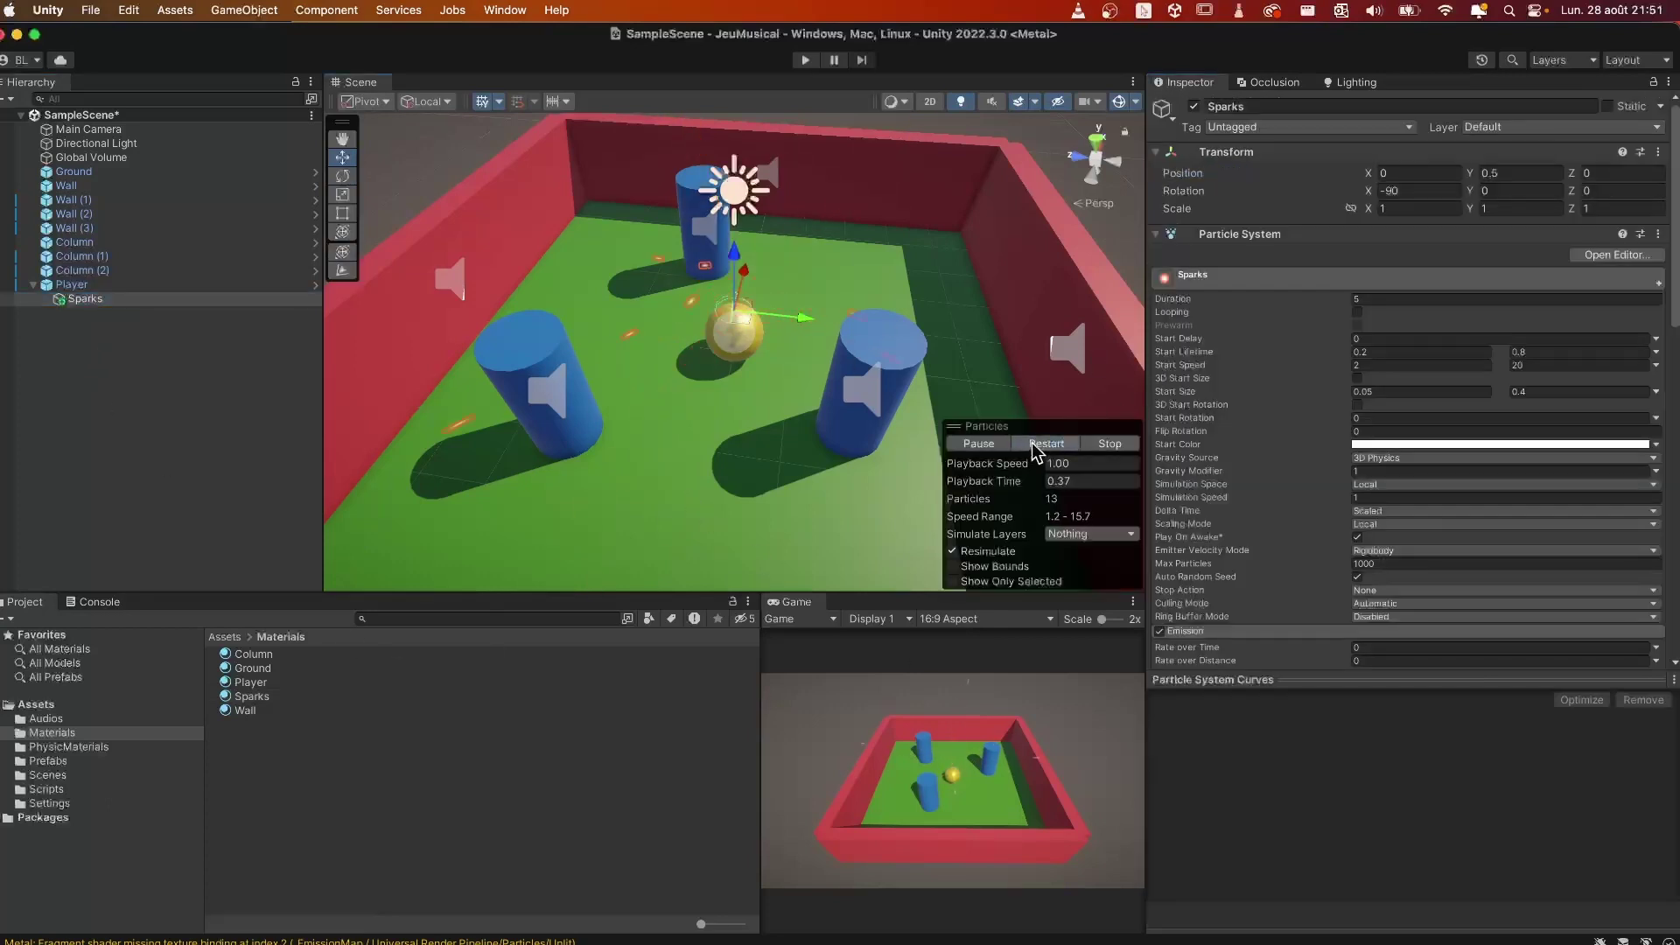
click(1032, 444)
click(1032, 444)
click(1034, 444)
click(1039, 452)
click(1041, 445)
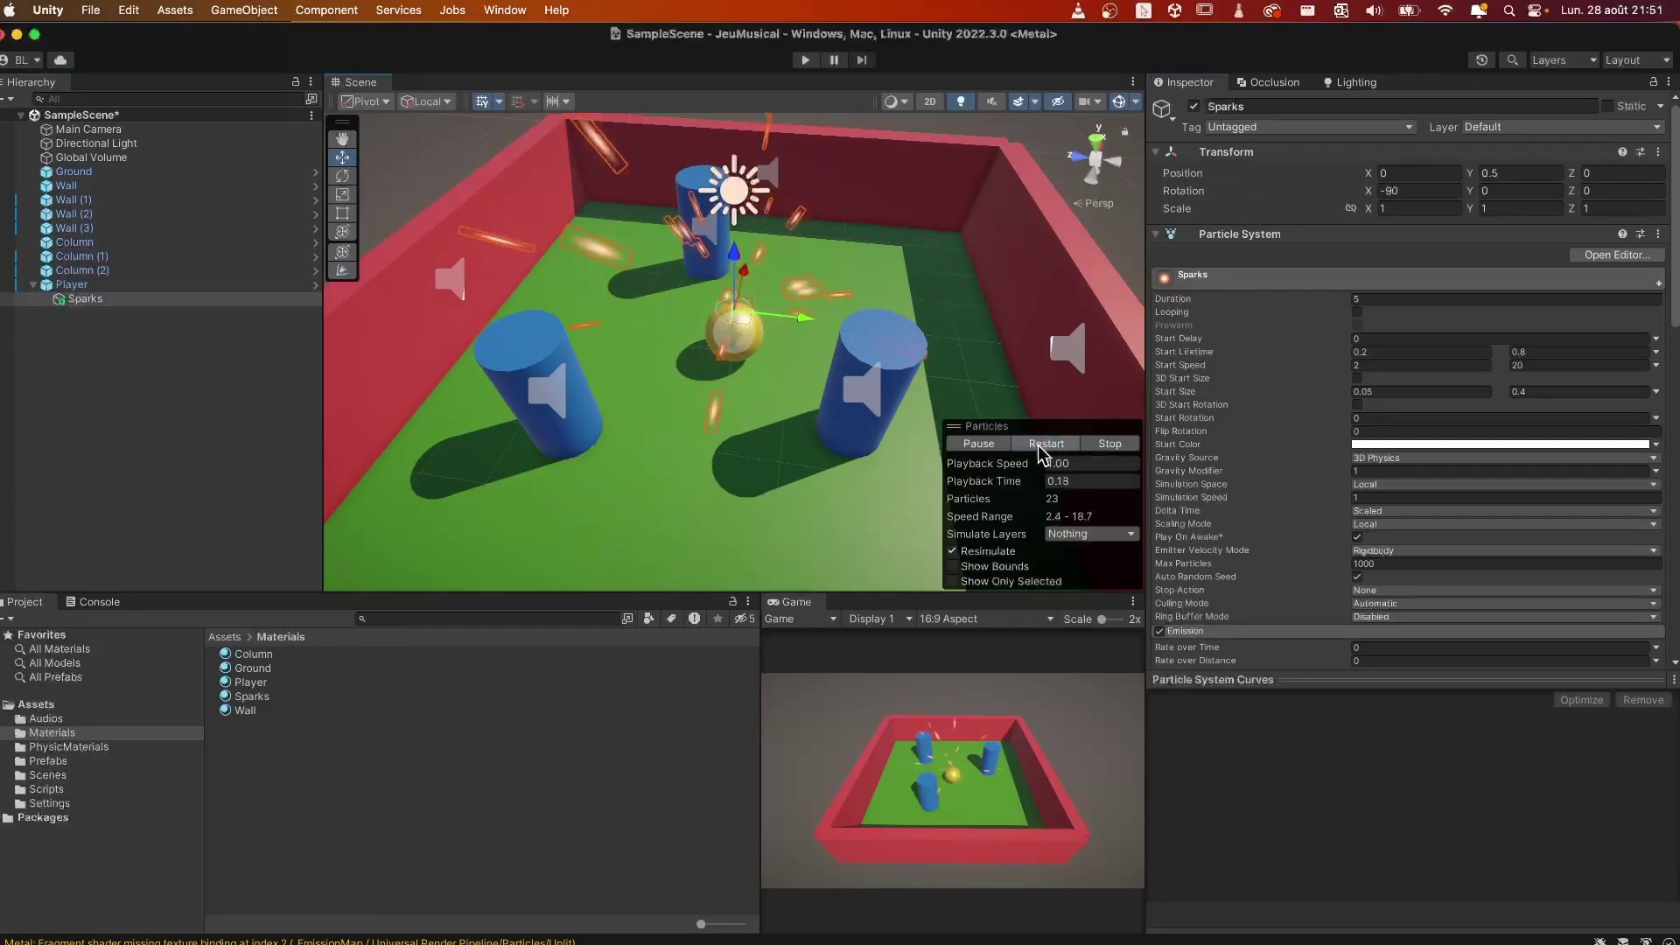
click(1041, 445)
click(1042, 445)
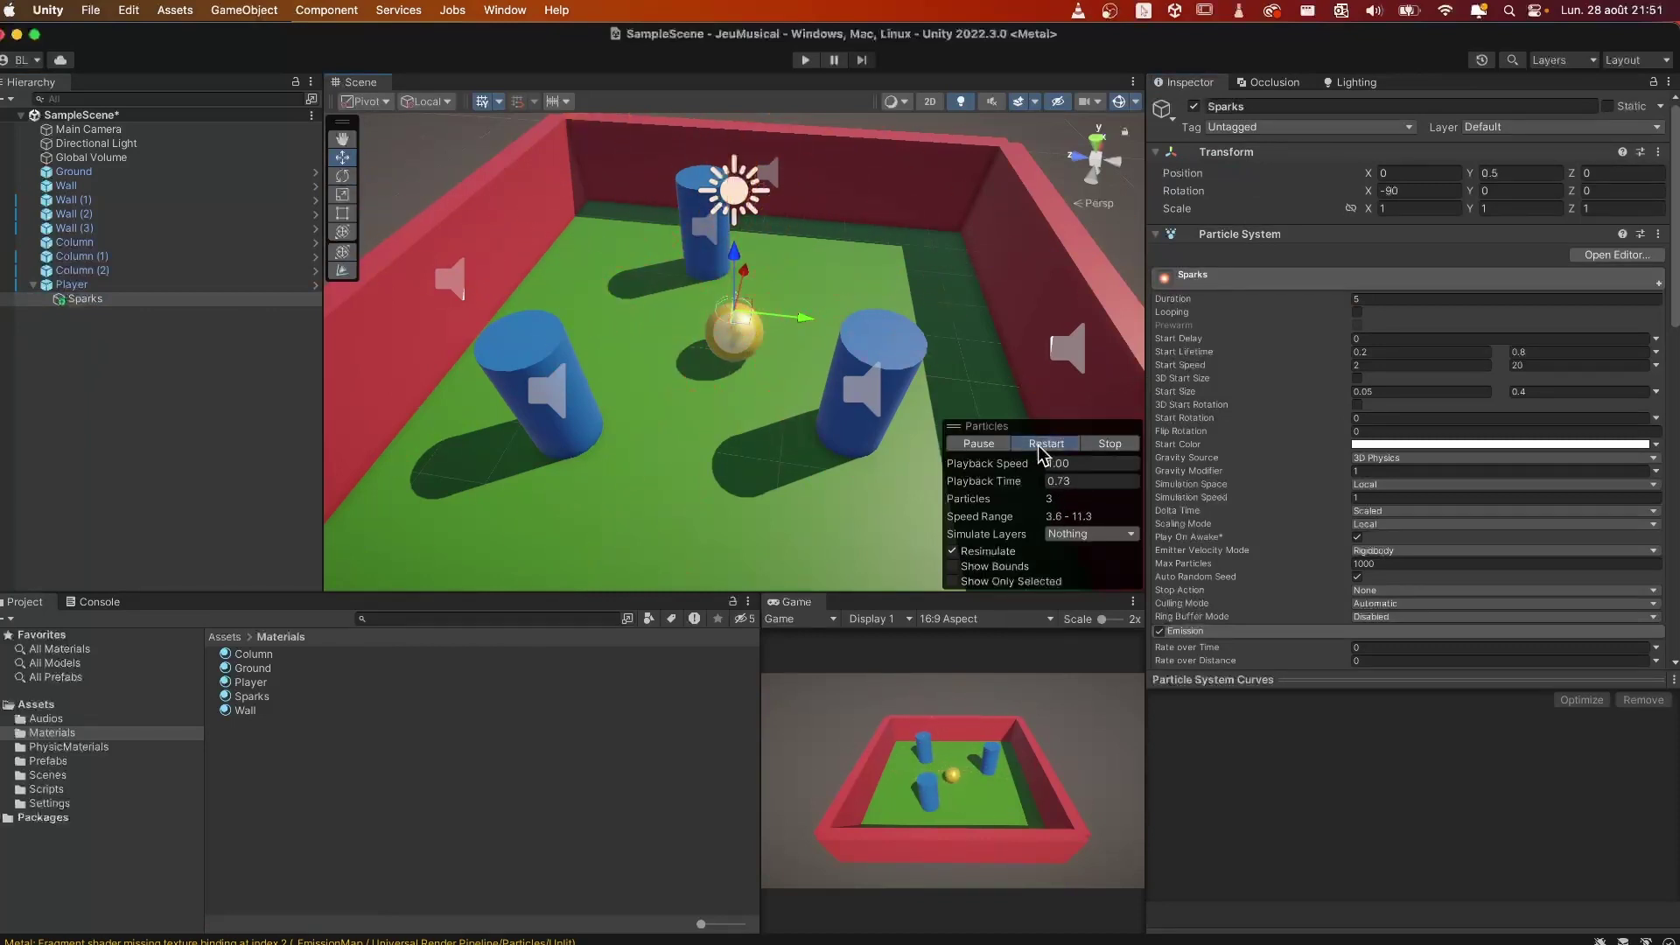
click(1041, 445)
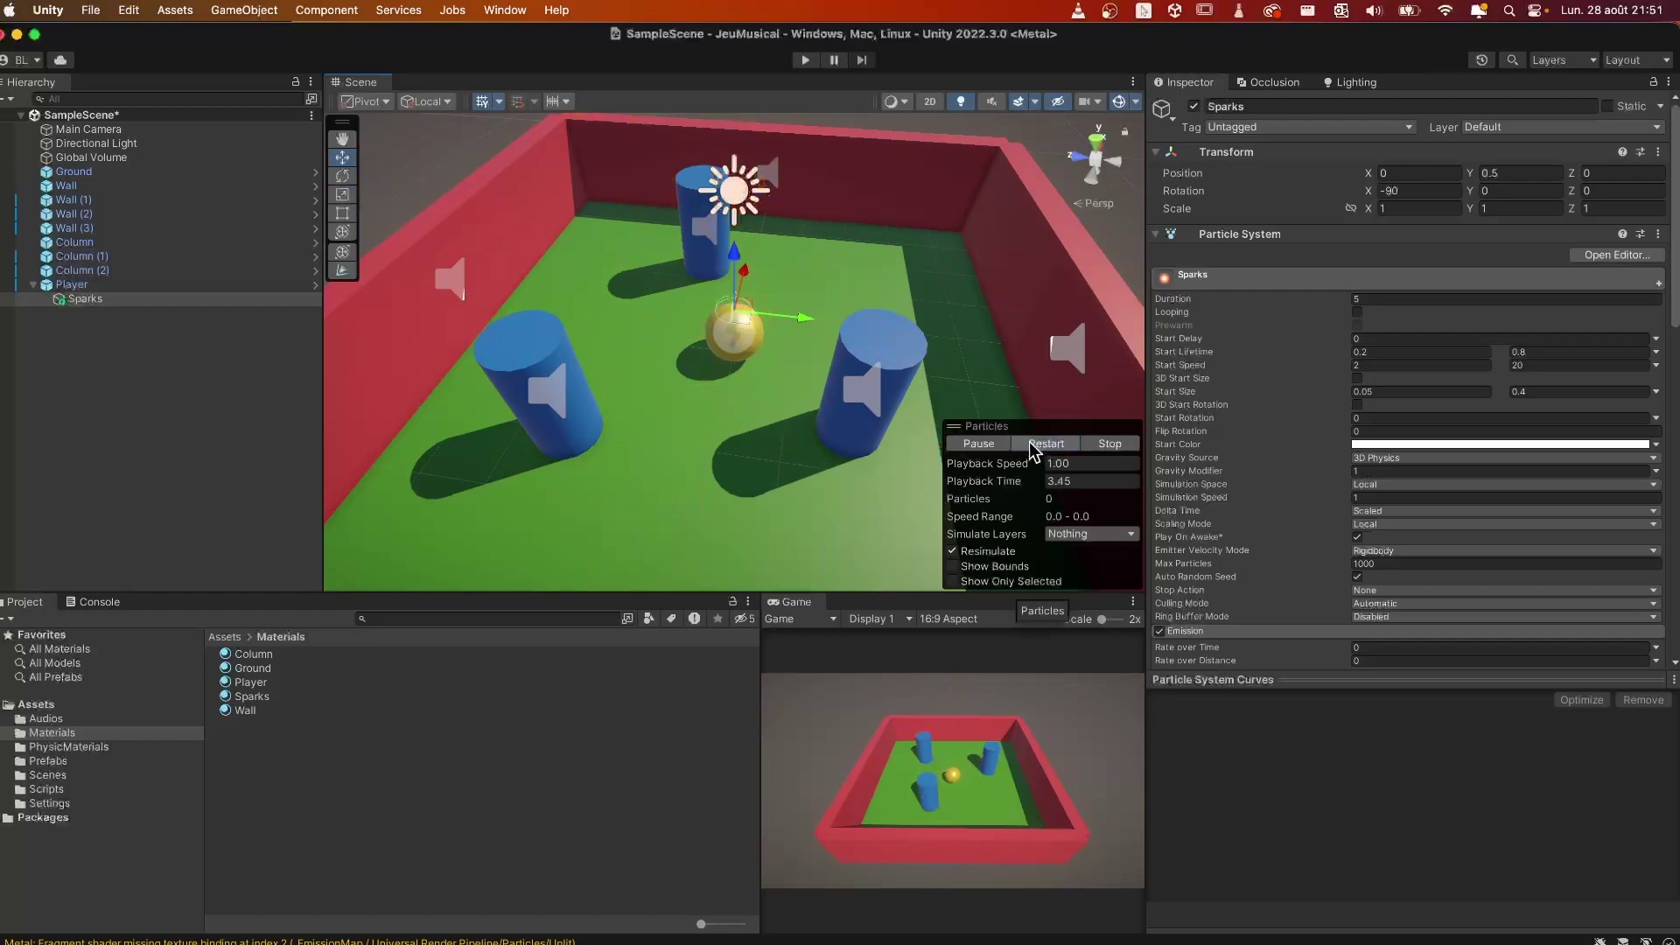
click(1043, 444)
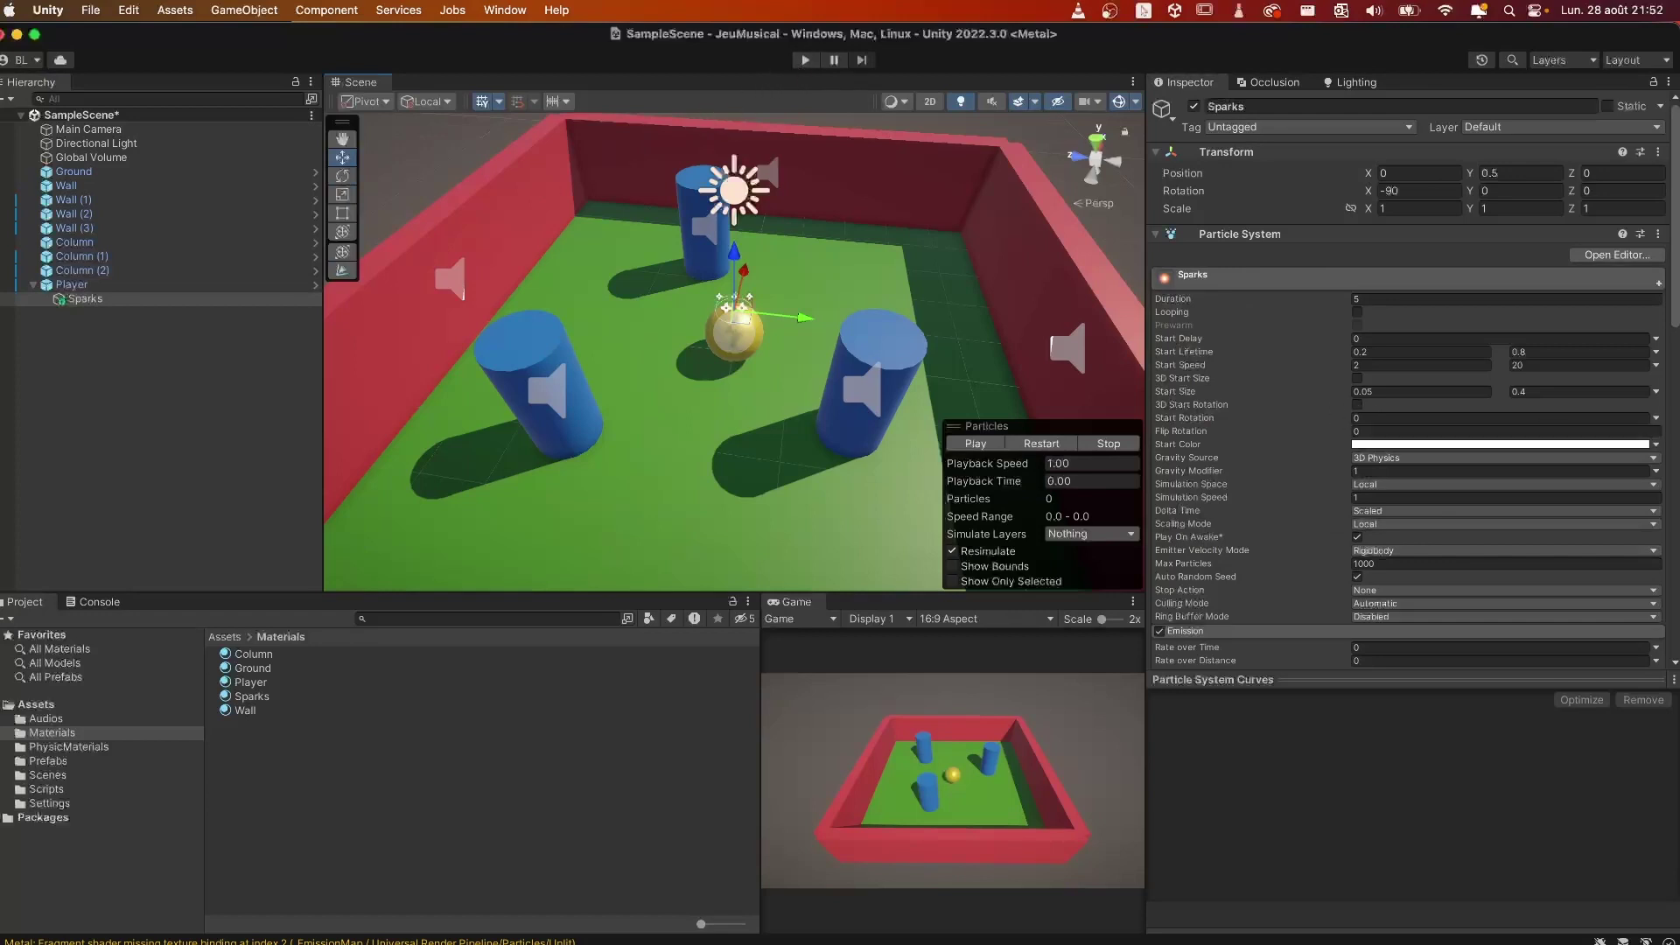
Step: Turn Looping on to play and restart the sparks, then switch Looping off
click(1357, 312)
click(959, 448)
click(1047, 444)
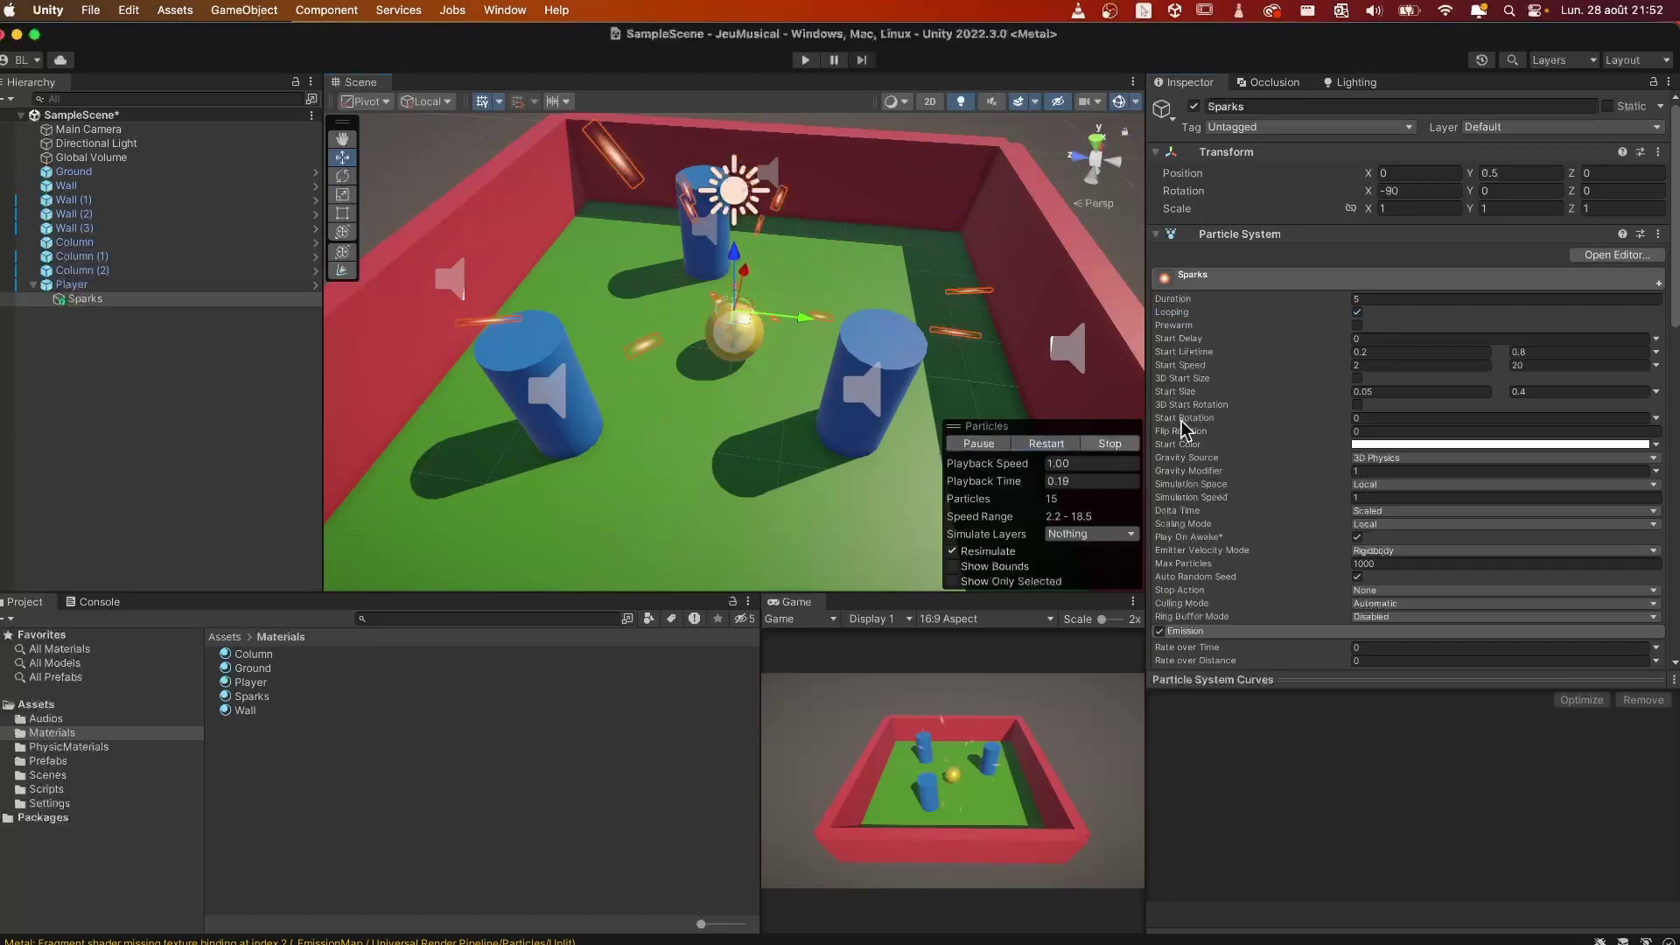
click(1357, 312)
Step: Set the Emission burst Count to 15 and play the one-shot burst
scroll(1457, 459, down, 5)
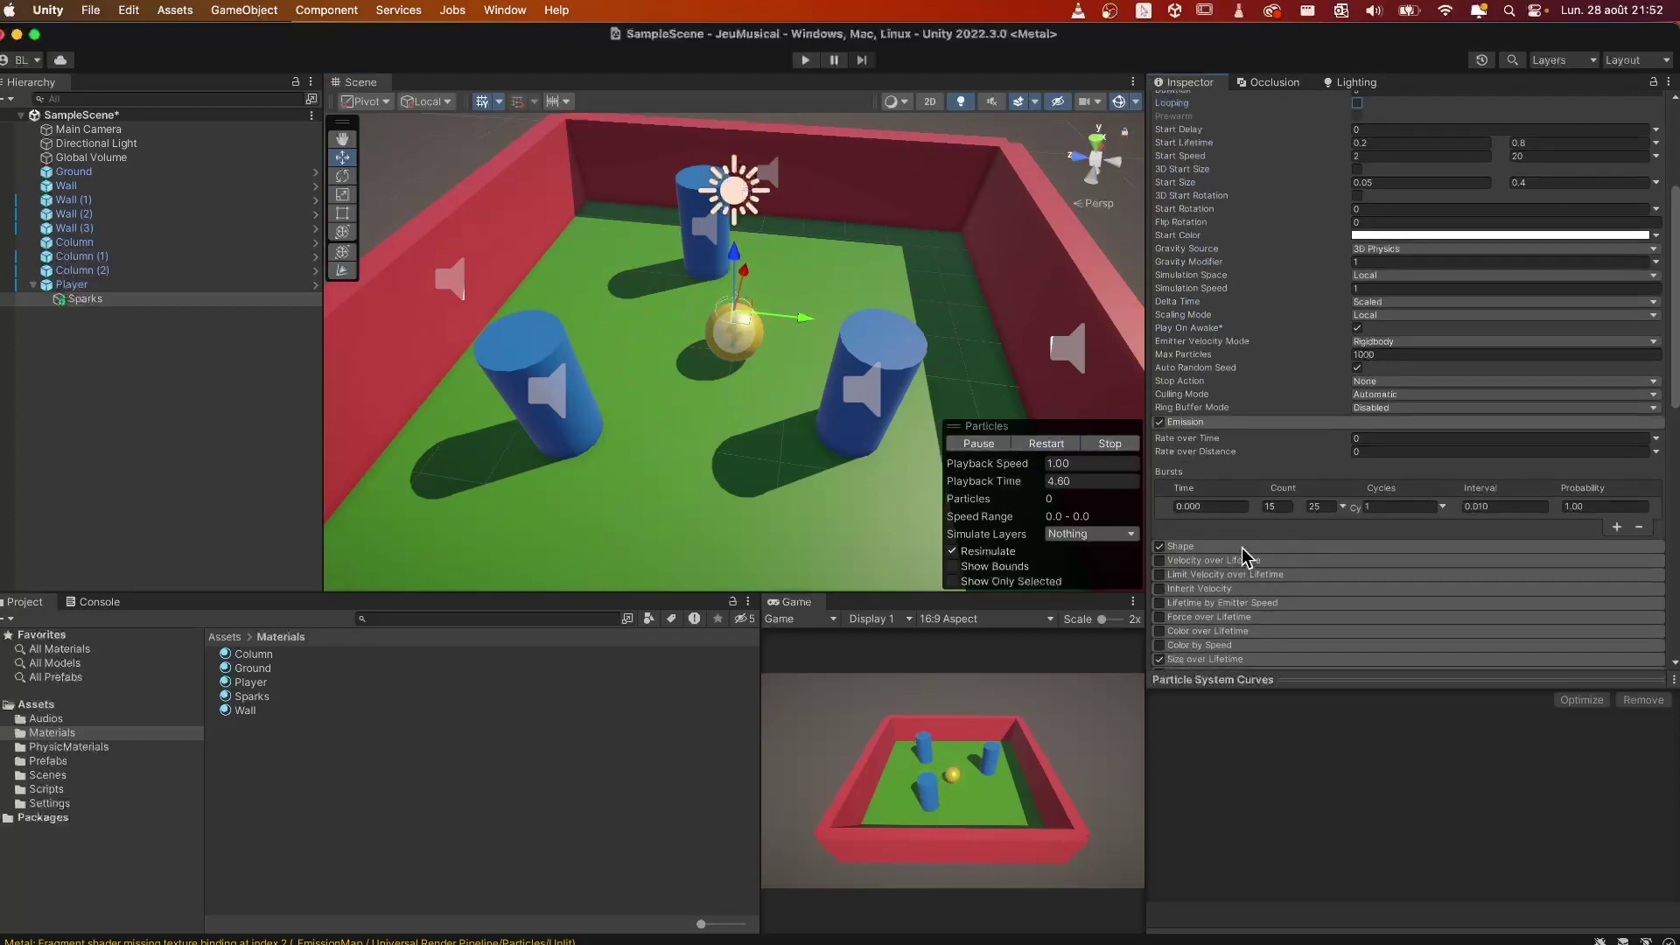
click(1269, 505)
text(15)
key(Return)
click(1036, 442)
Step: Create a C# script named HitSparks in Assets/Scripts and open it in VS Code
click(225, 640)
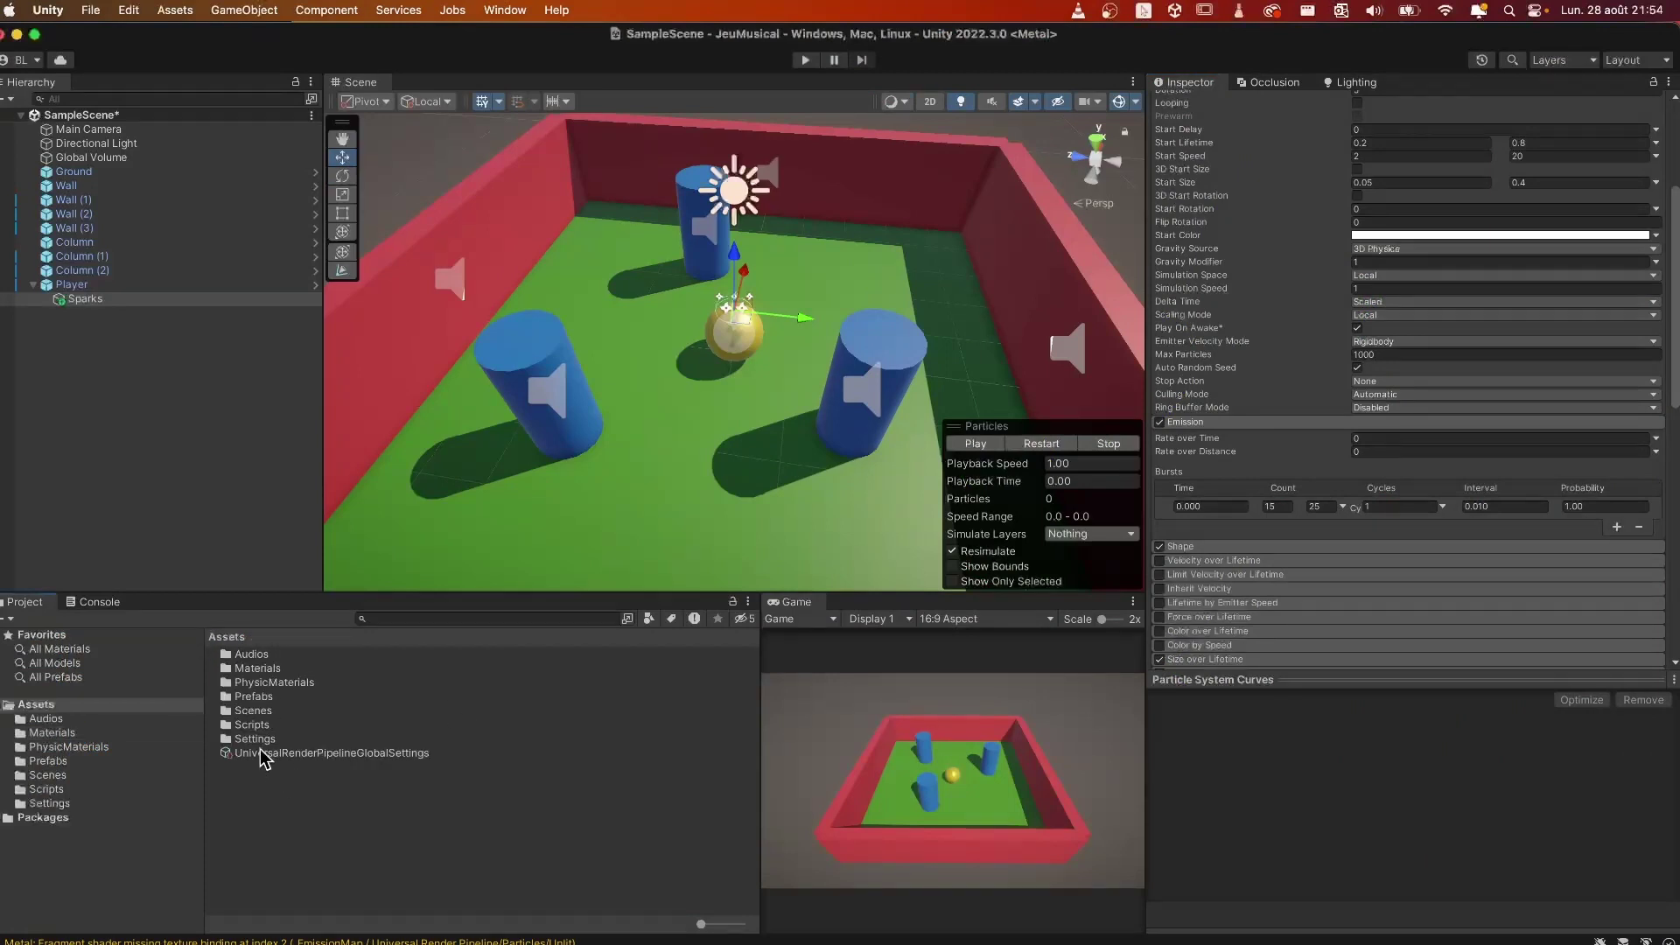
double_click(256, 726)
right_click(276, 744)
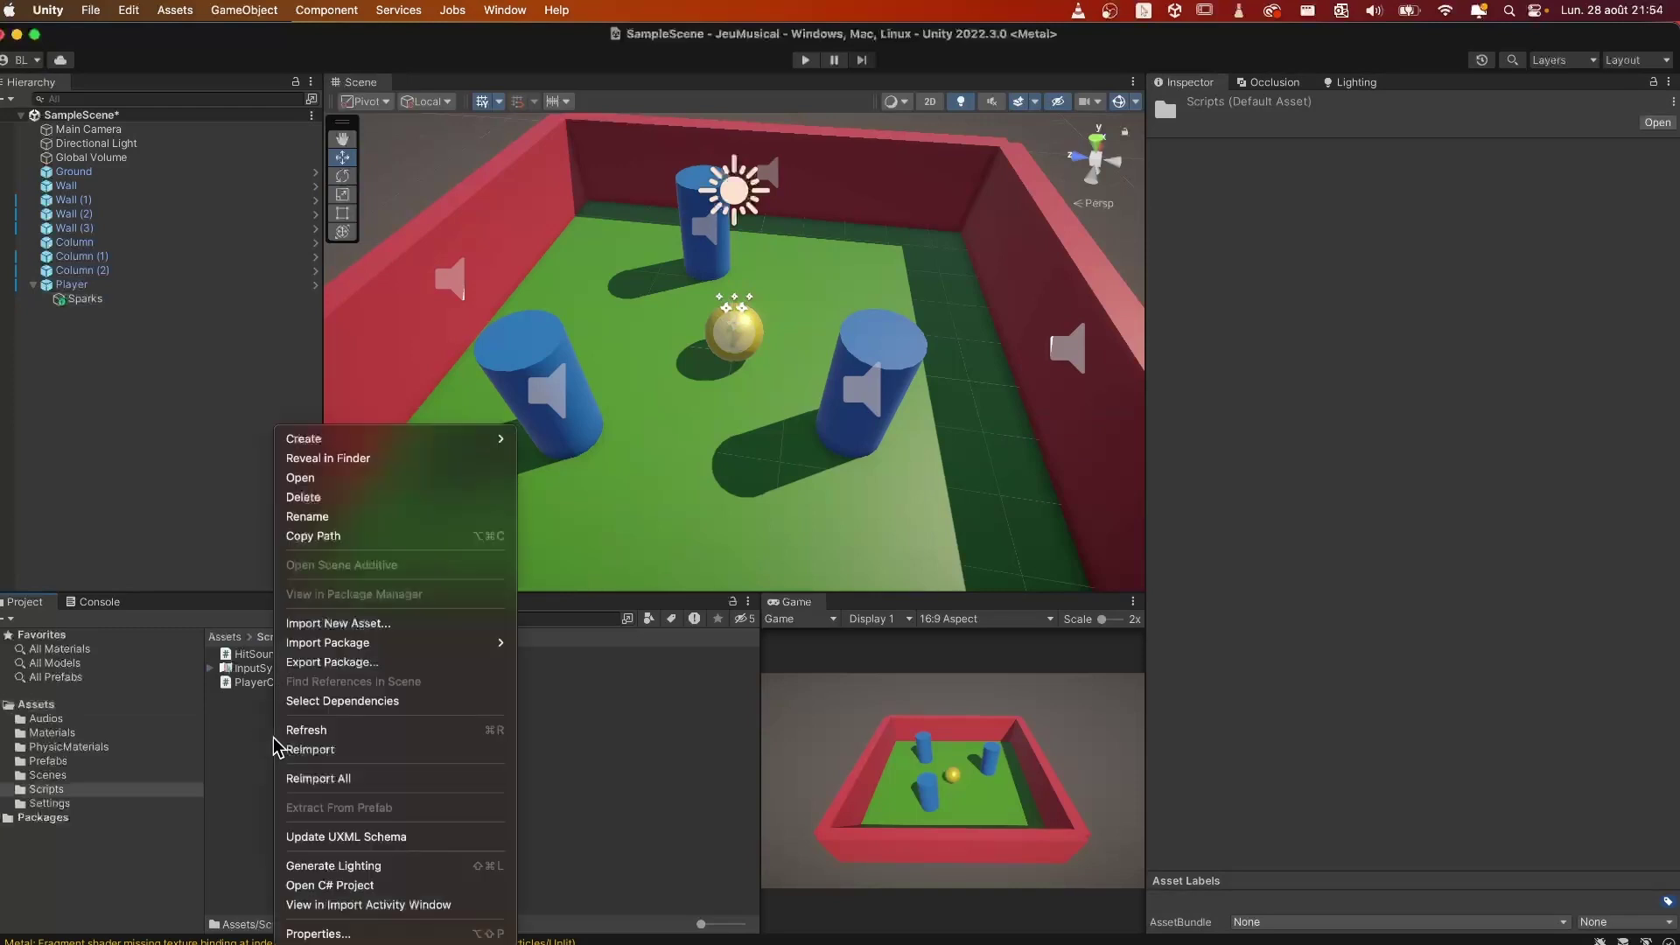
mouse_move(385, 440)
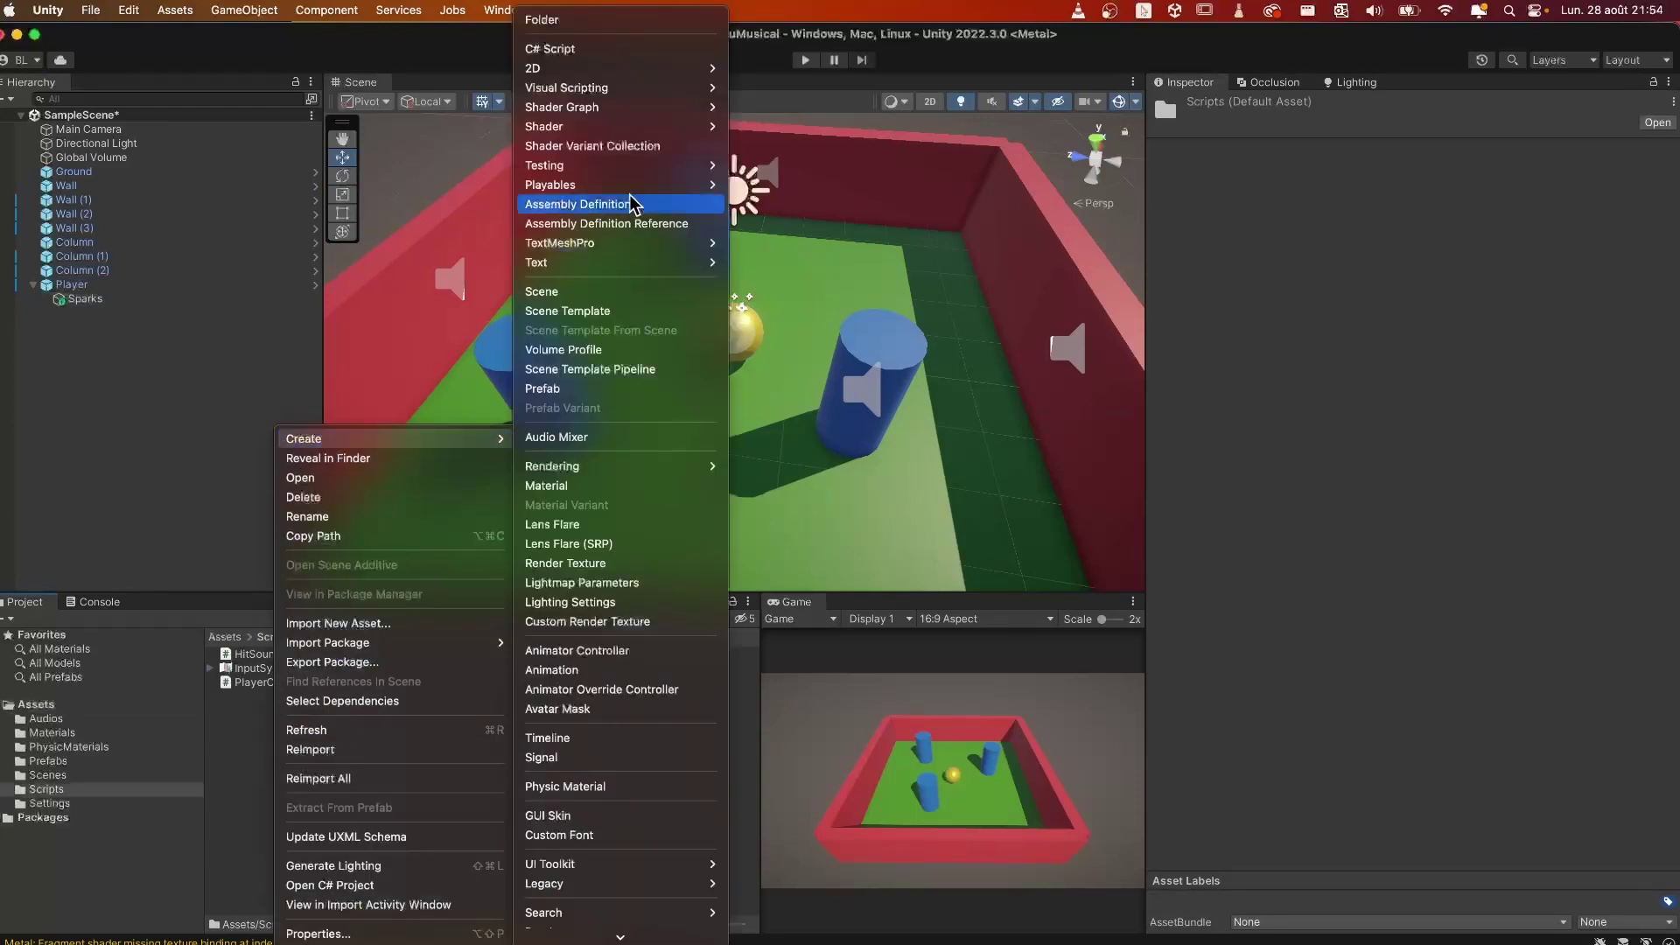
click(639, 51)
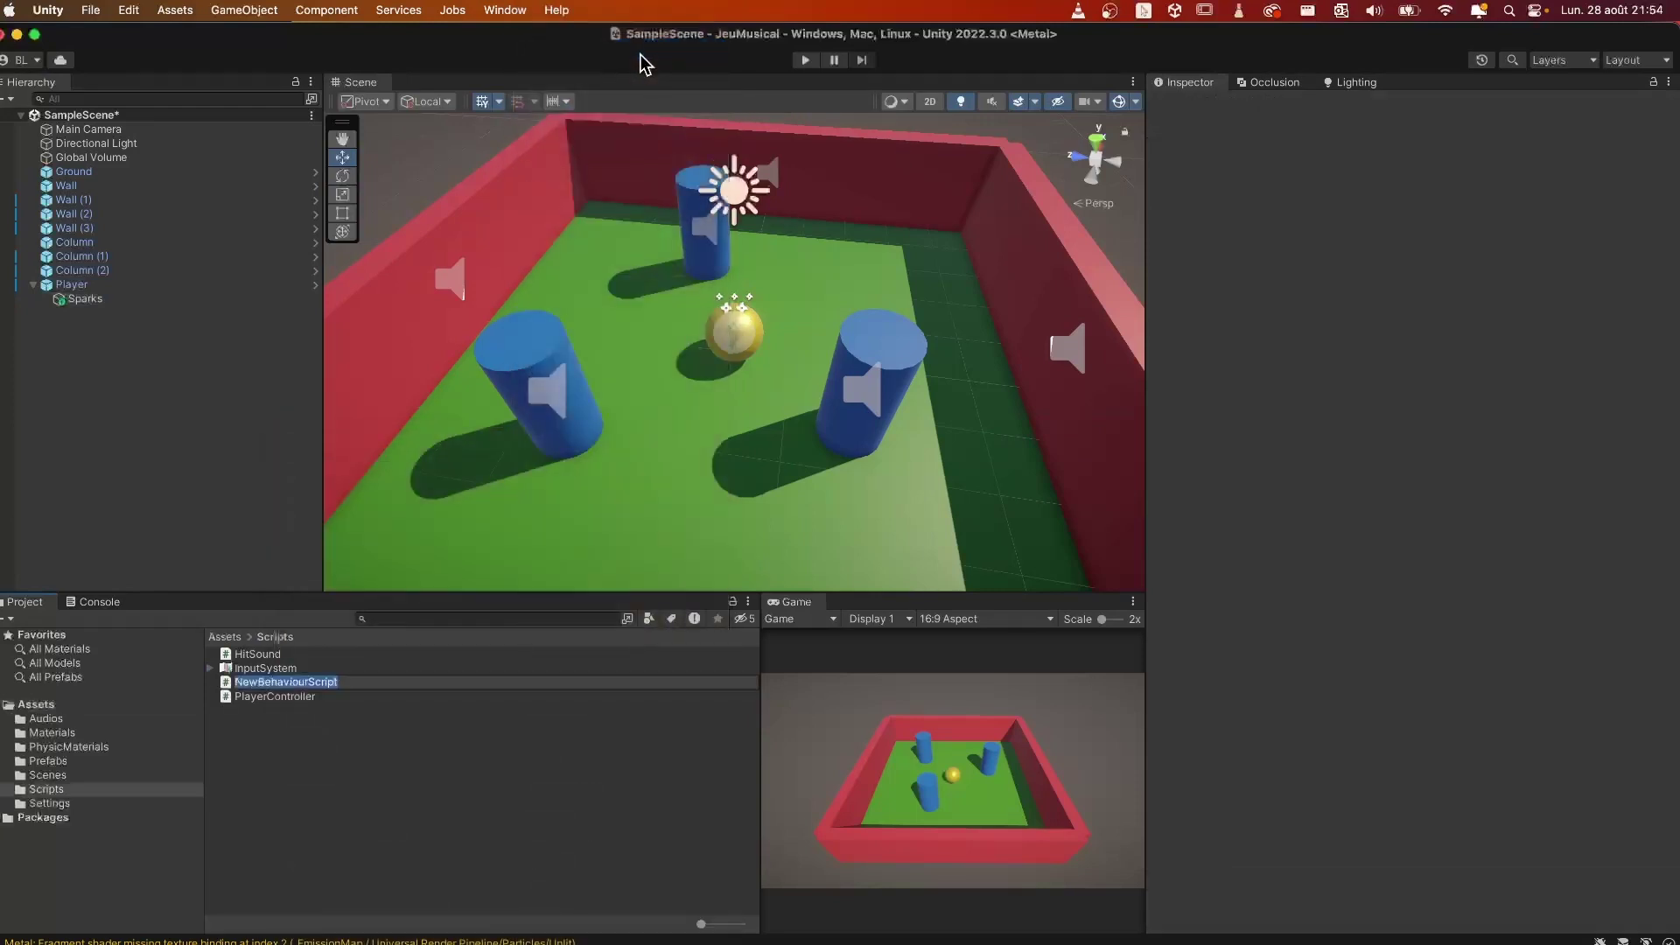
text(HitSparks)
key(Return)
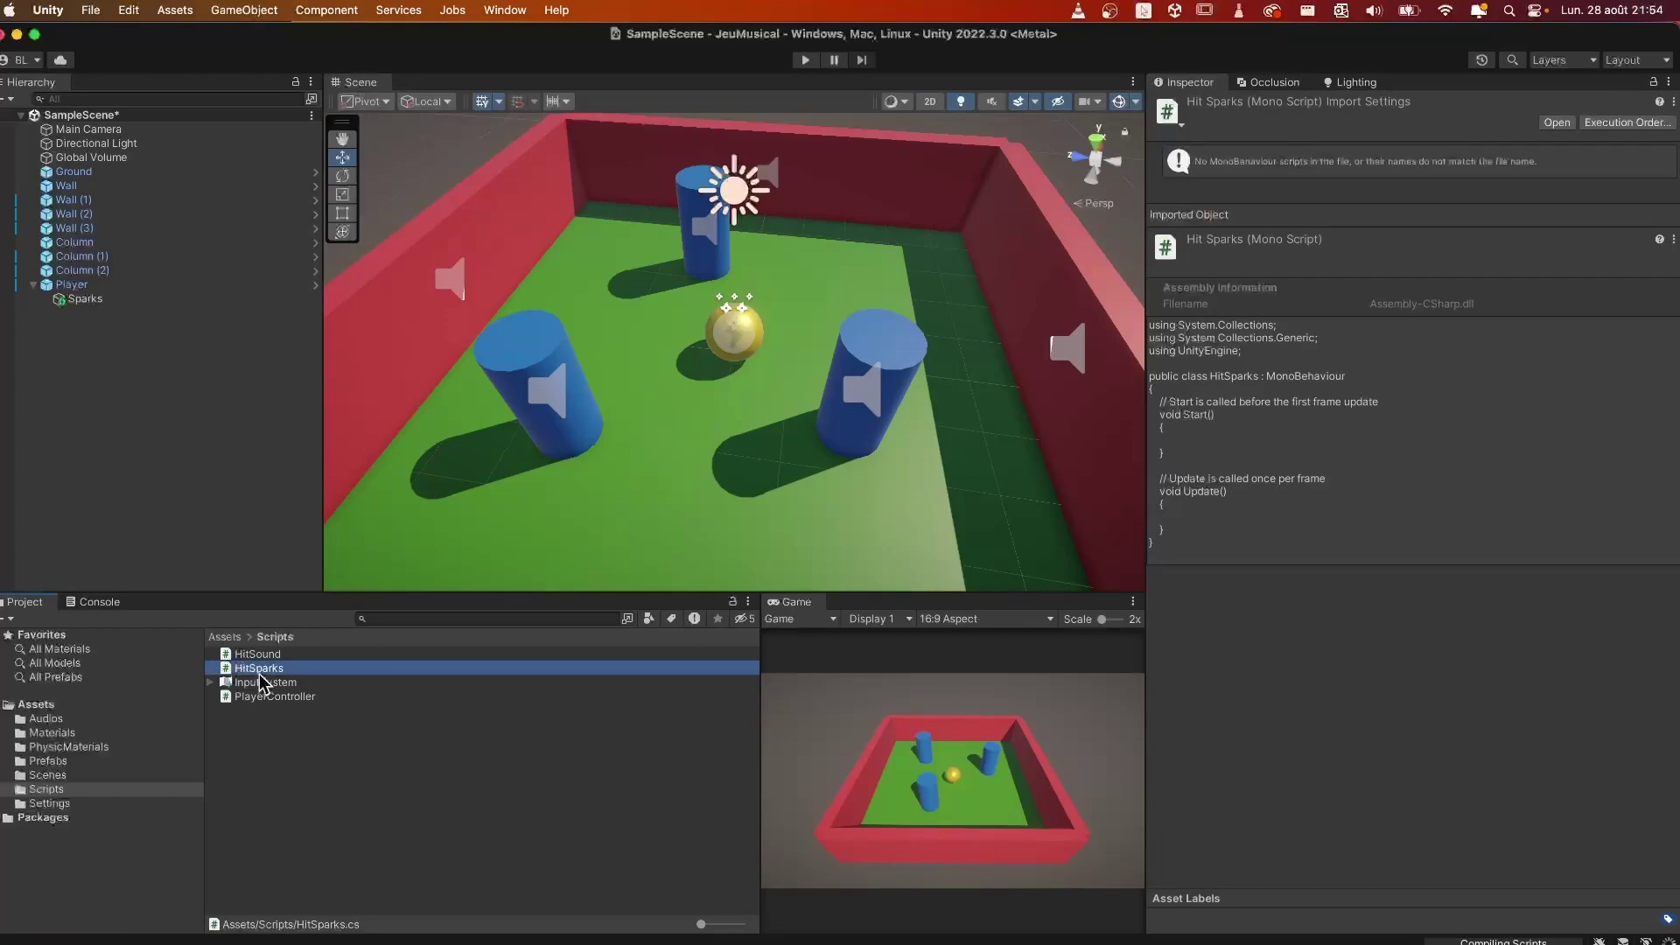
double_click(259, 670)
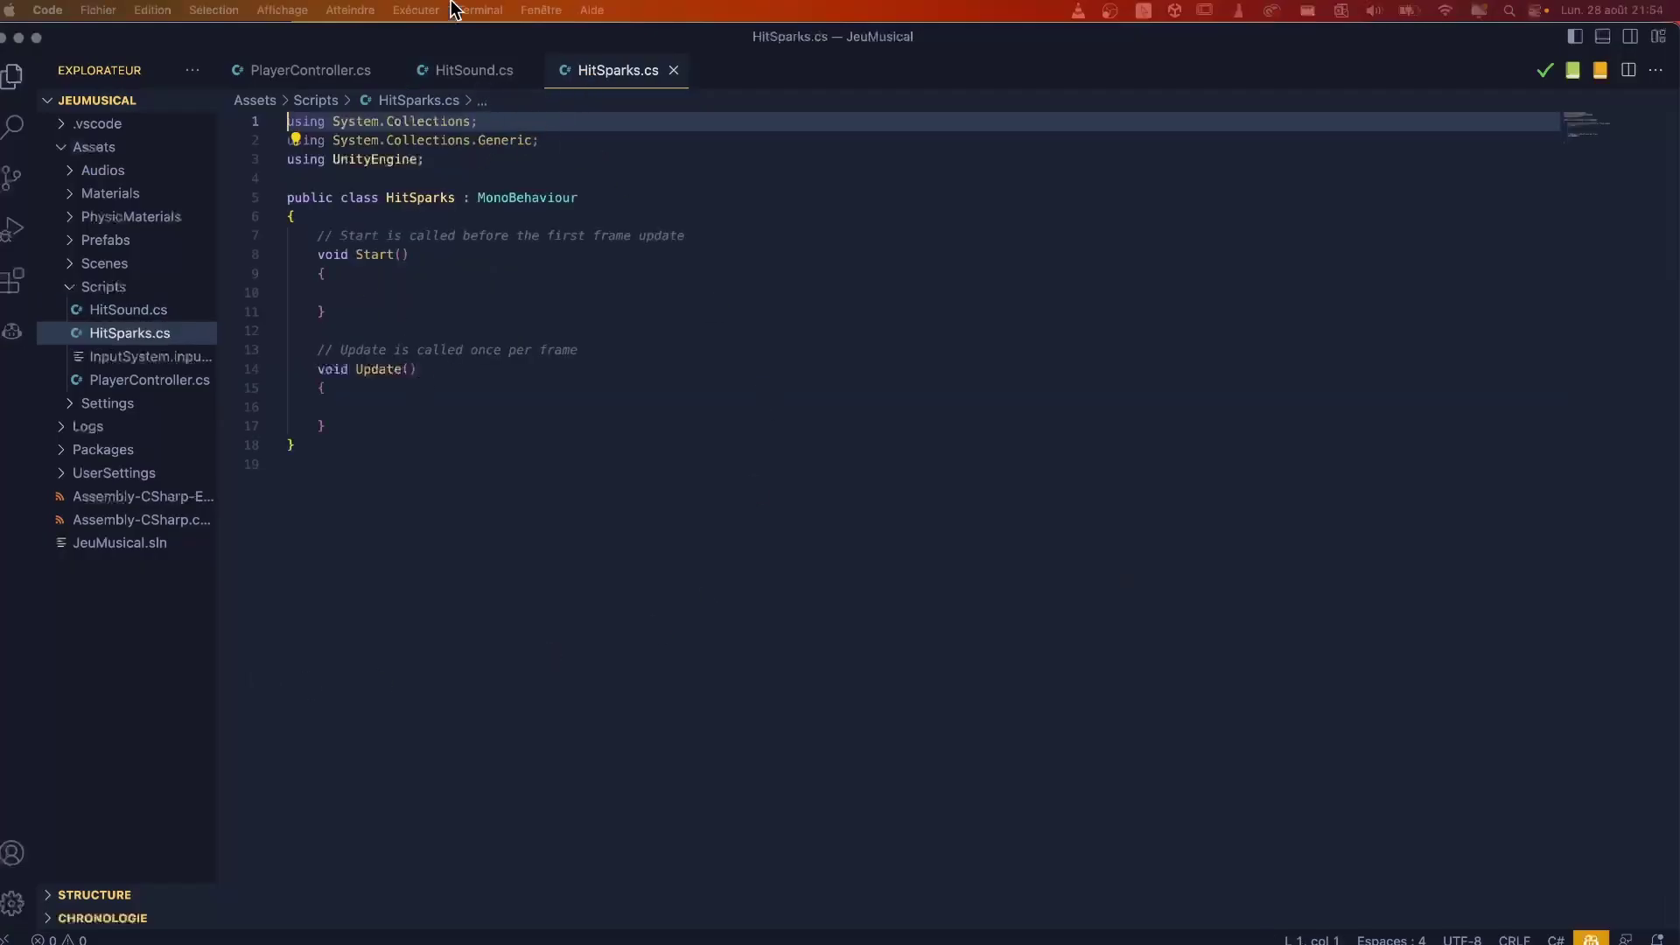
Step: Check the HitSound script for reference, then delete HitSparks' default Start and Update methods
click(460, 77)
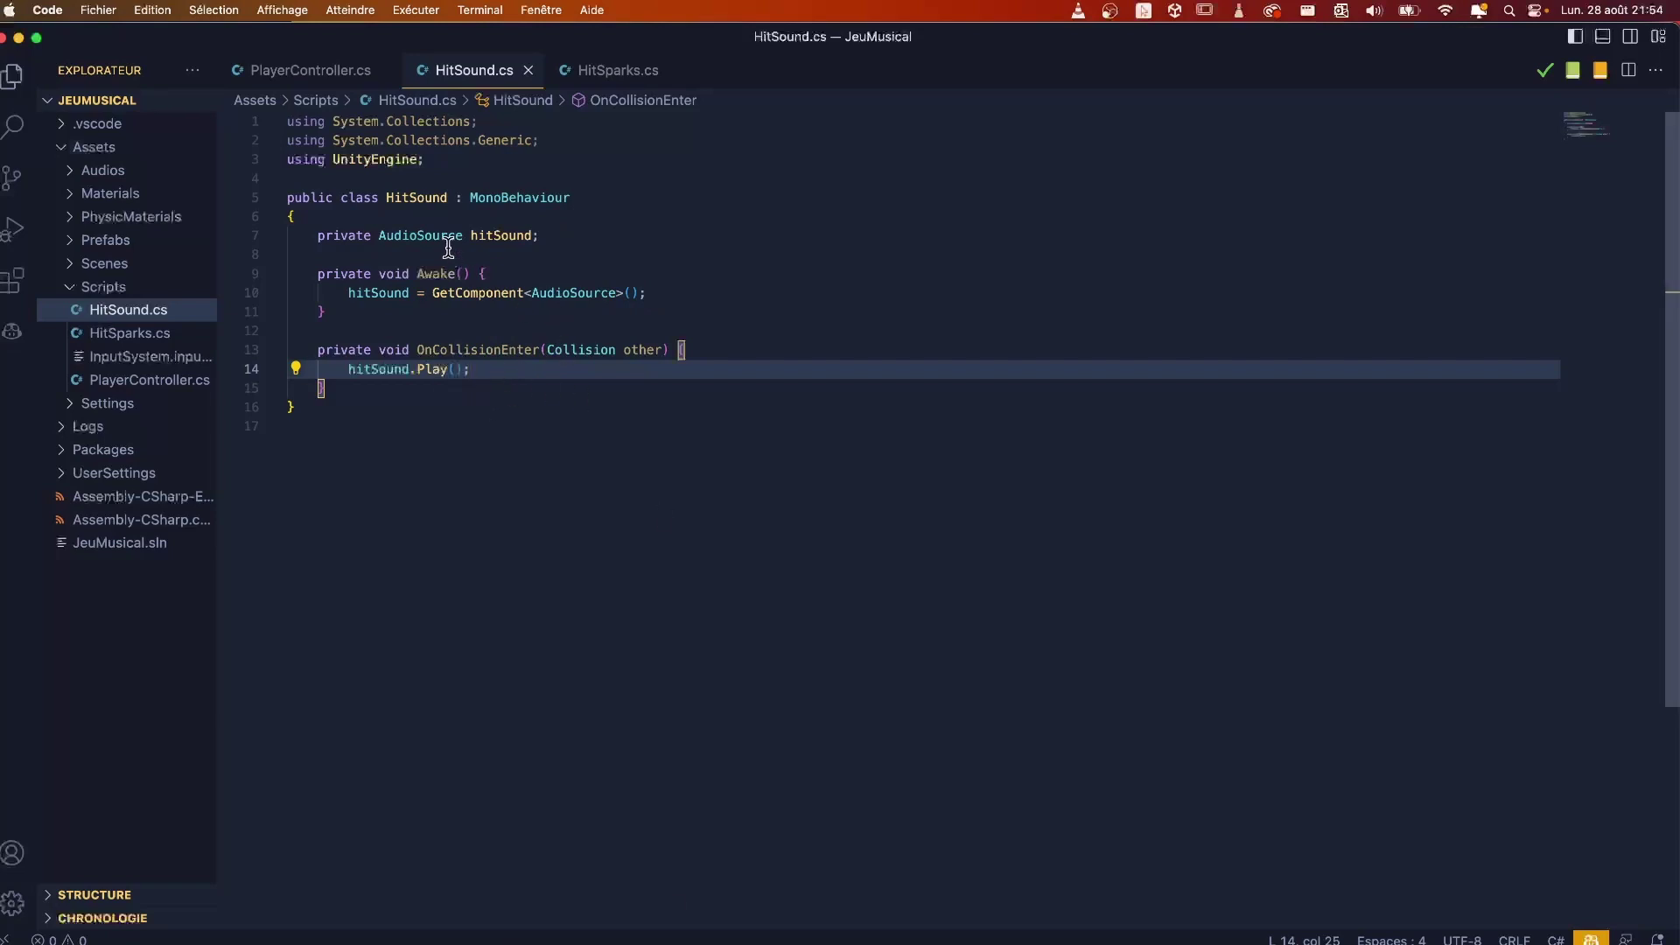
click(604, 79)
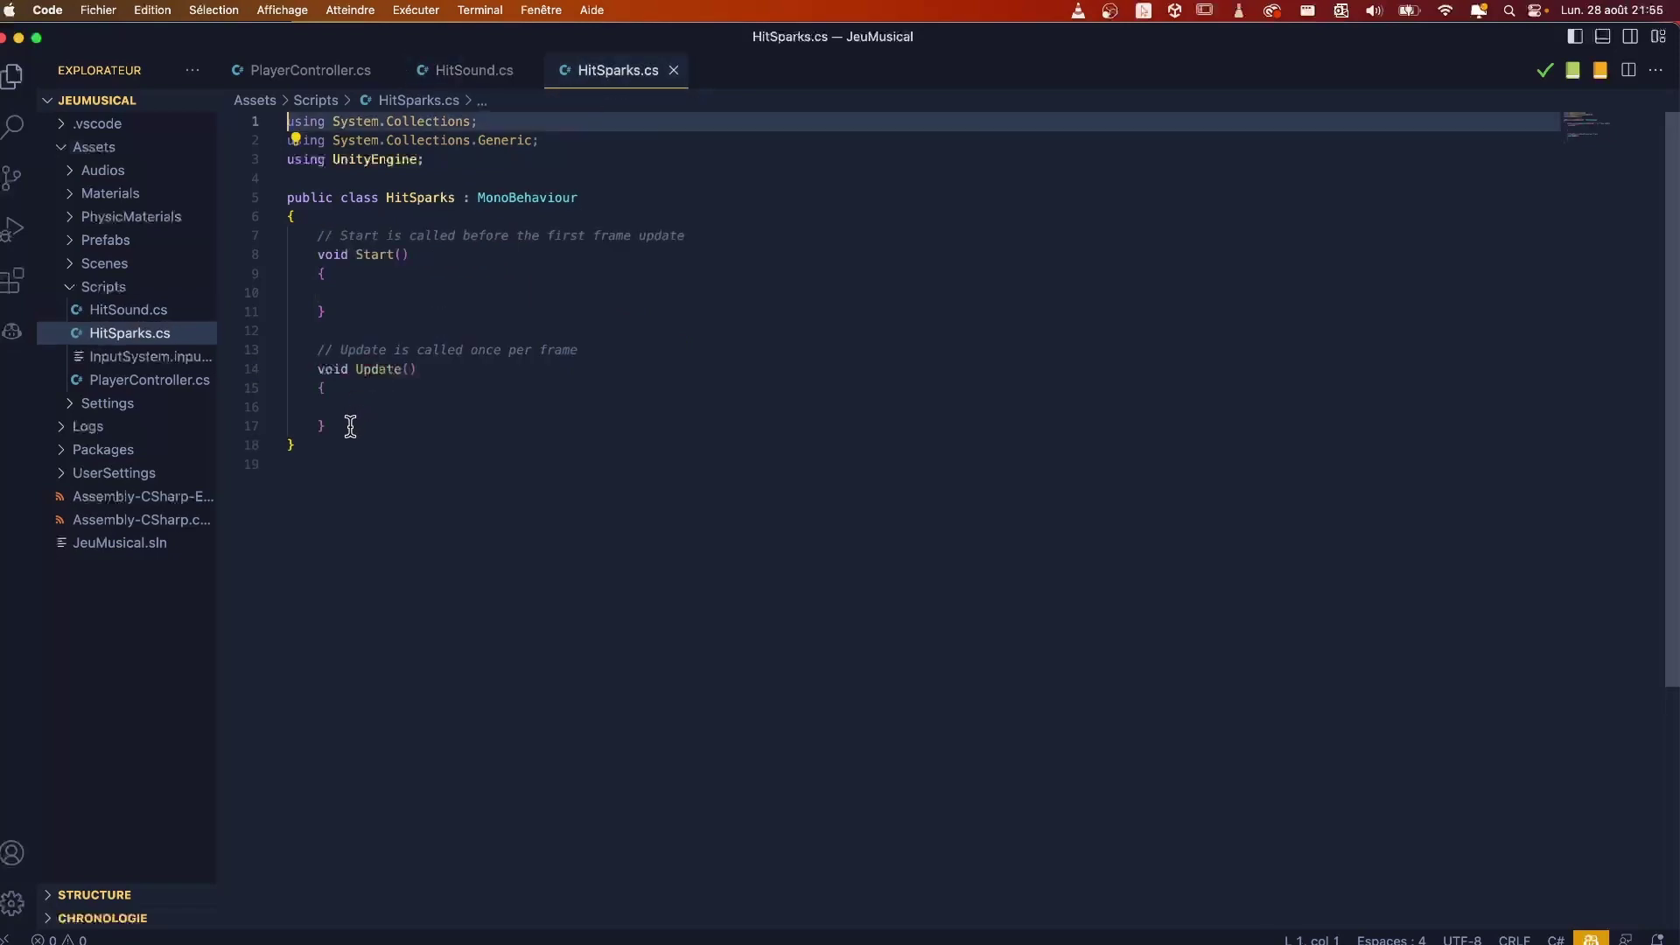
drag(350, 426, 267, 242)
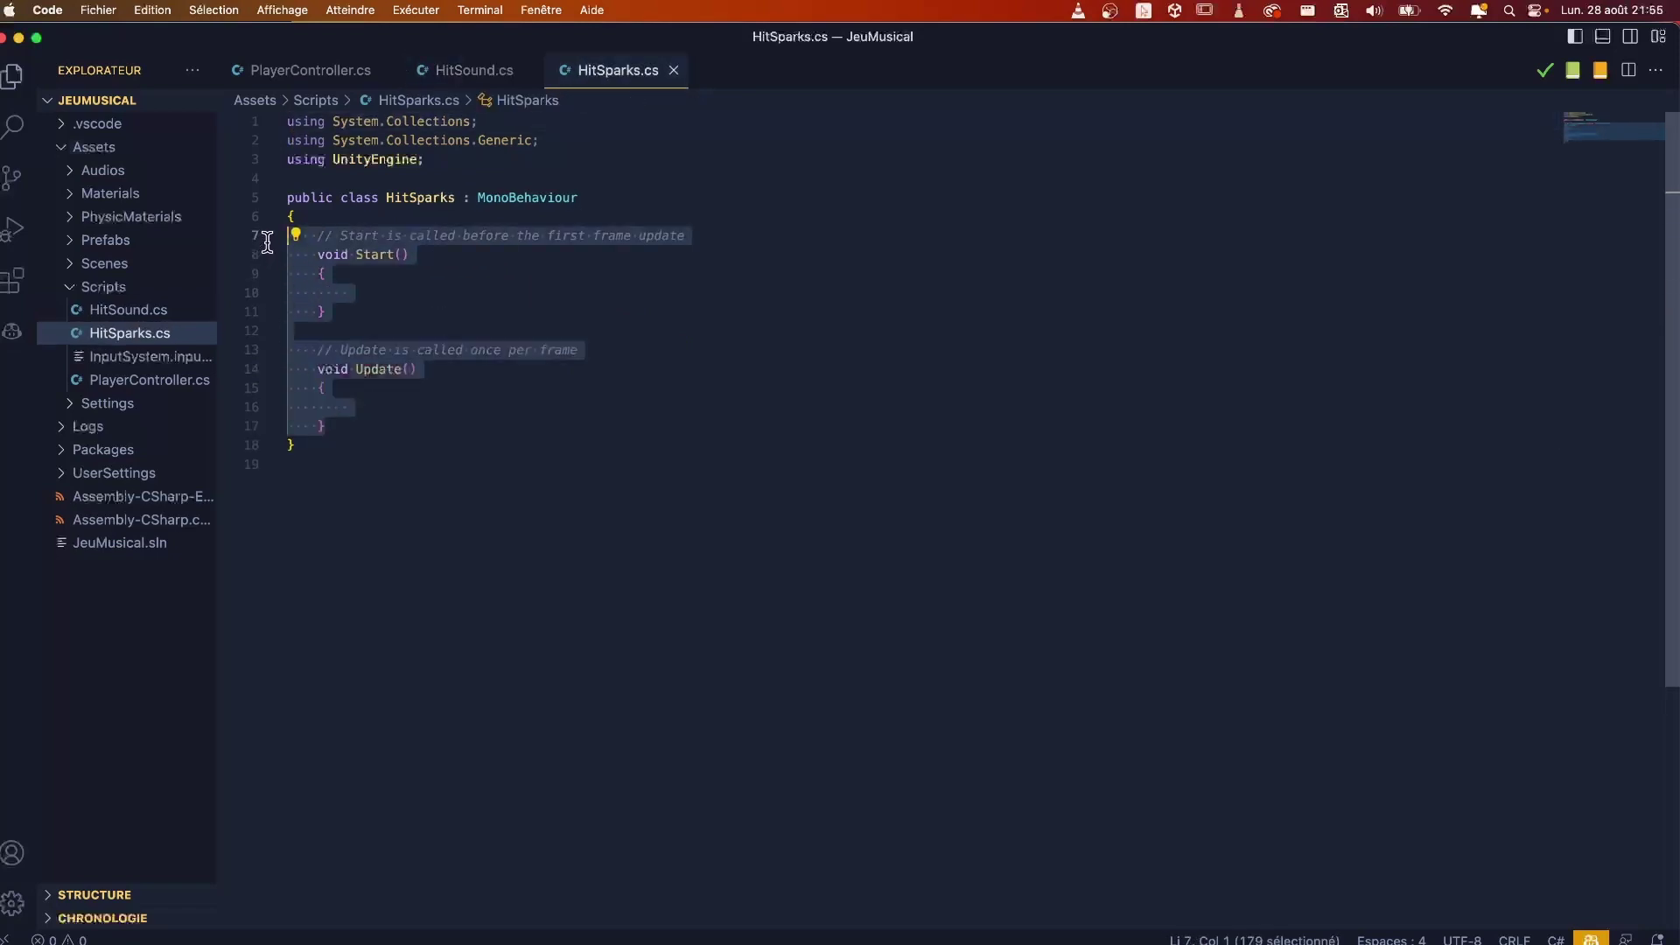
key(BackSpace)
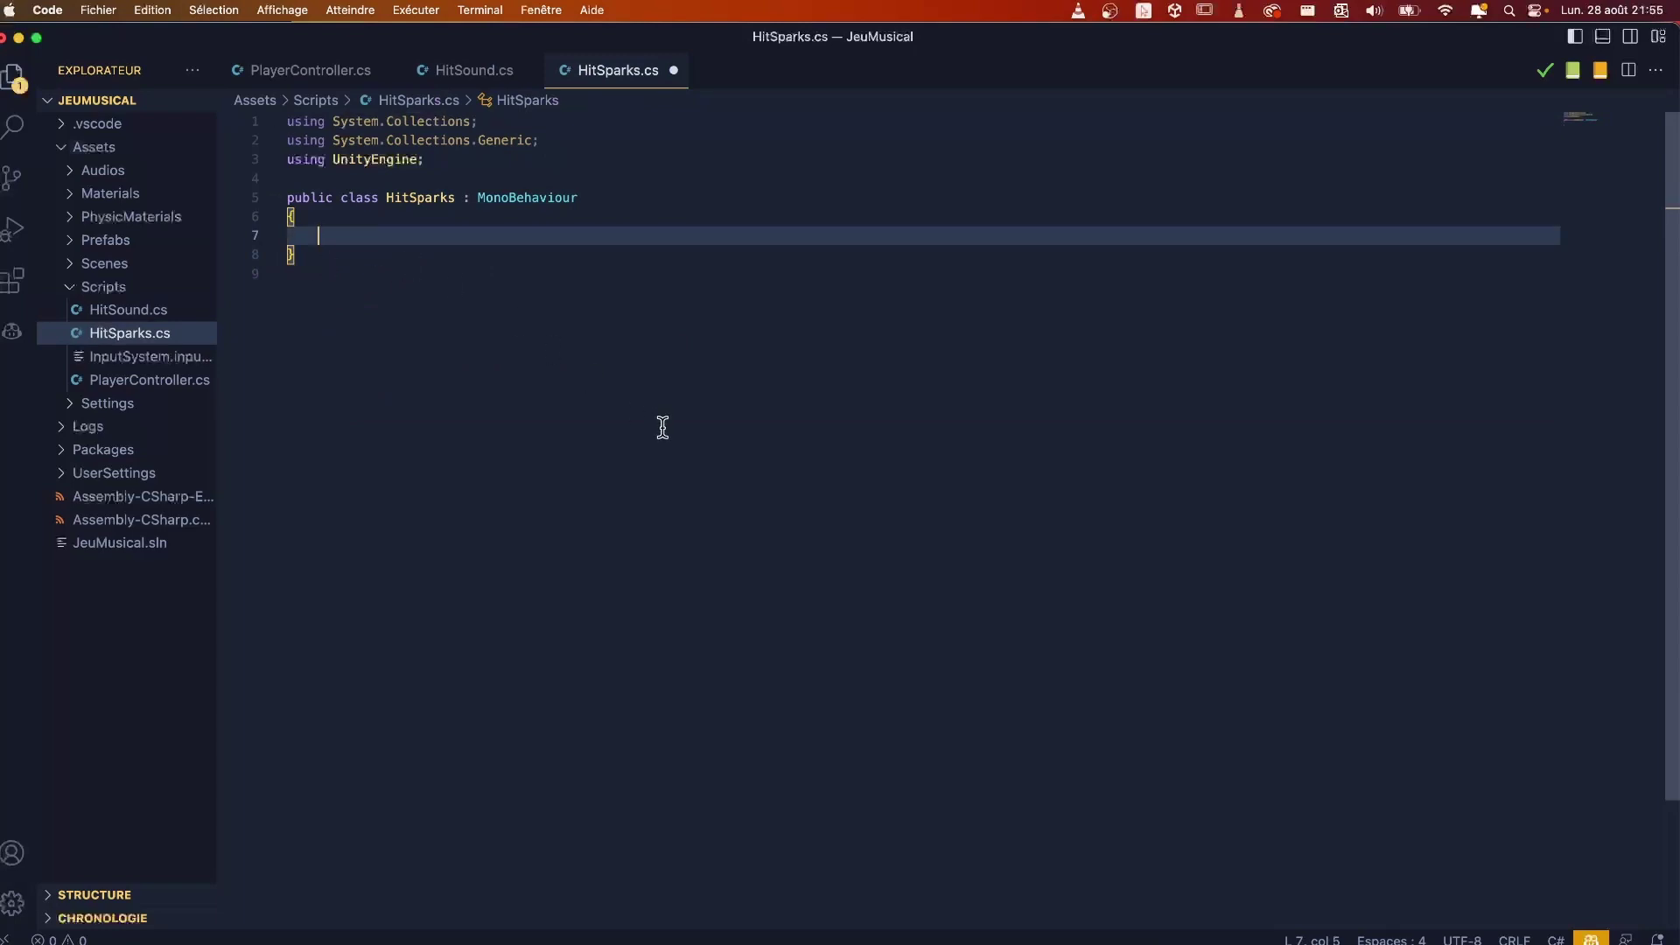
Step: Add the field '[SerializeField] private ParticleSystem sparks;' to HitSparks
text([)
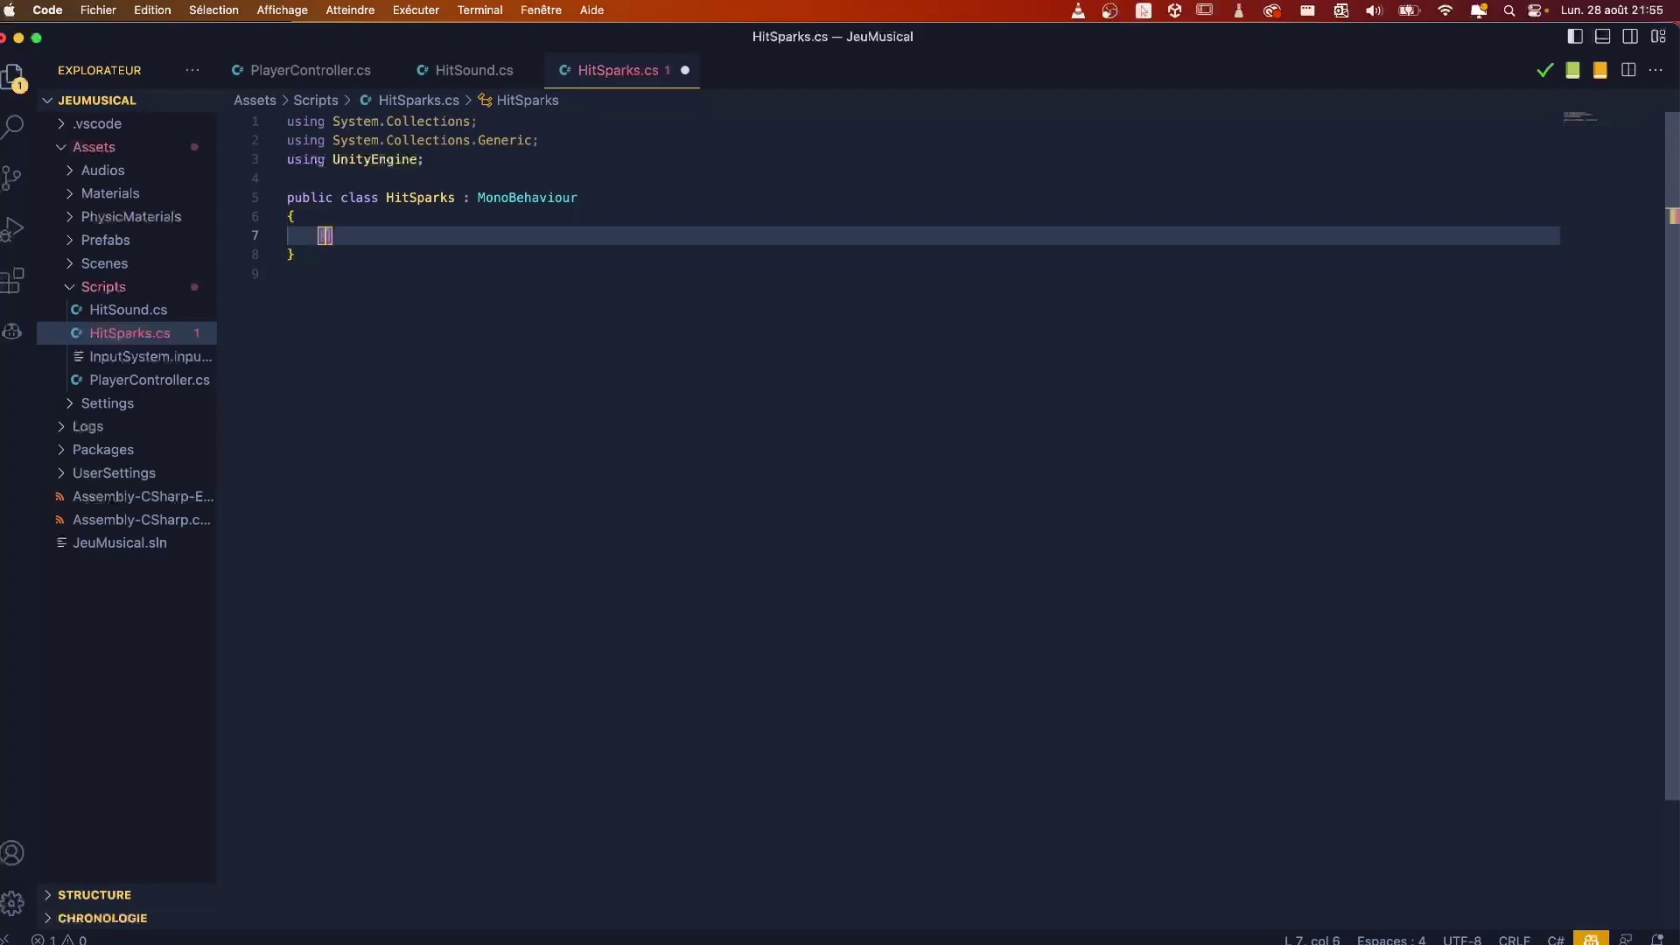
text(Ser)
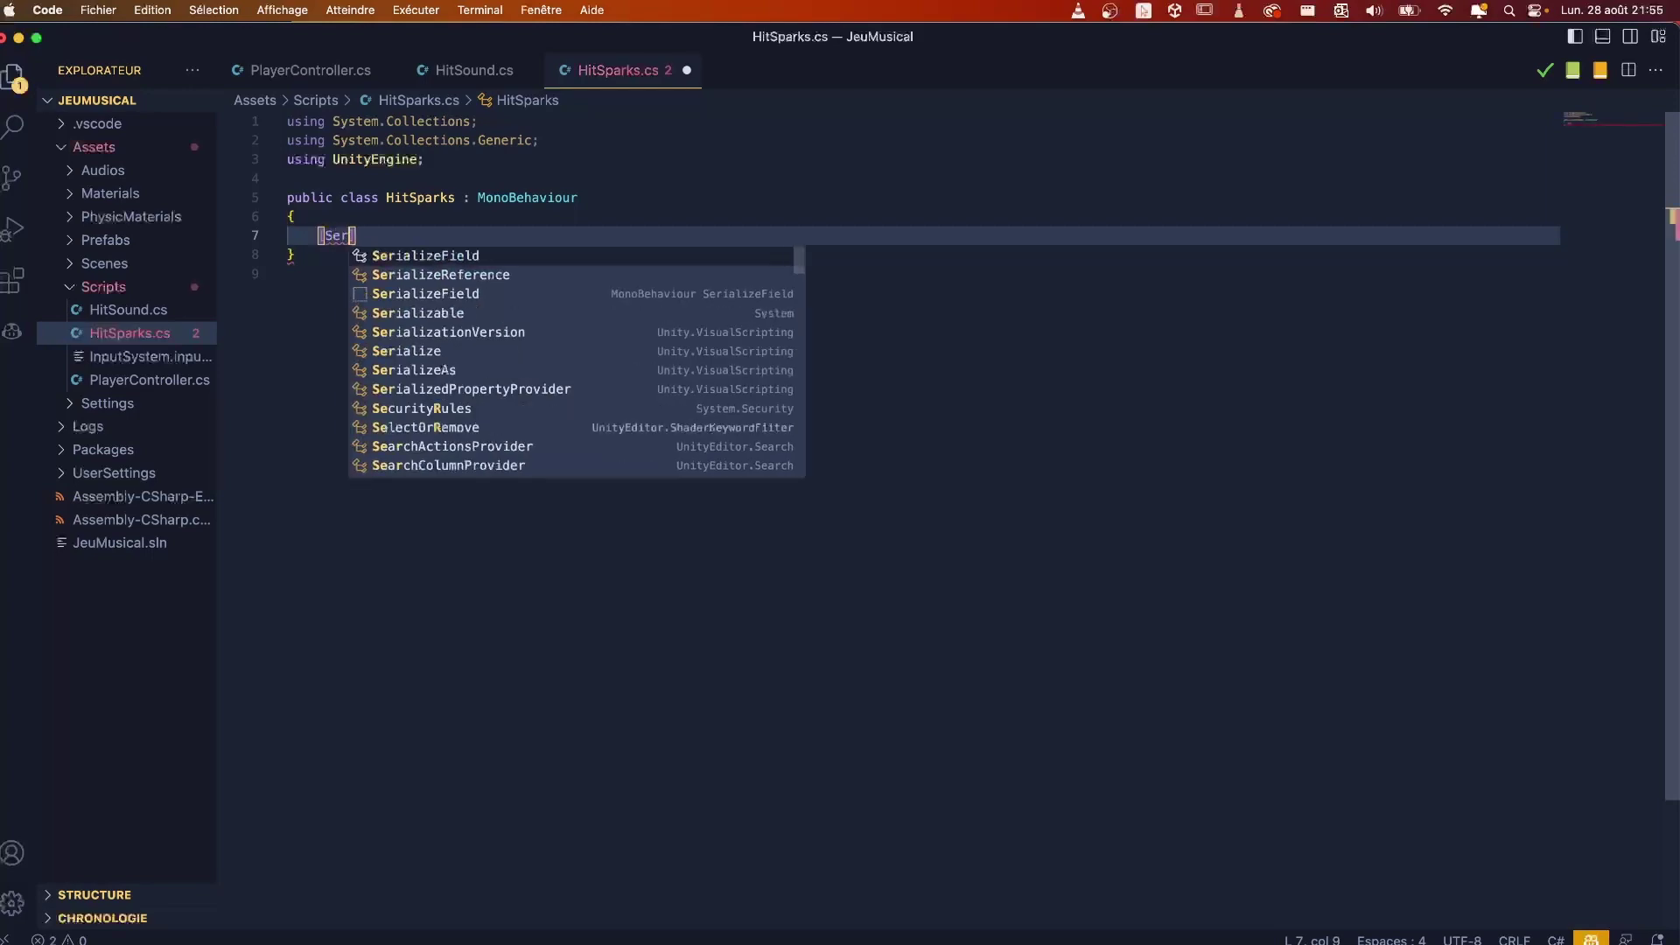
key(Return)
text(] )
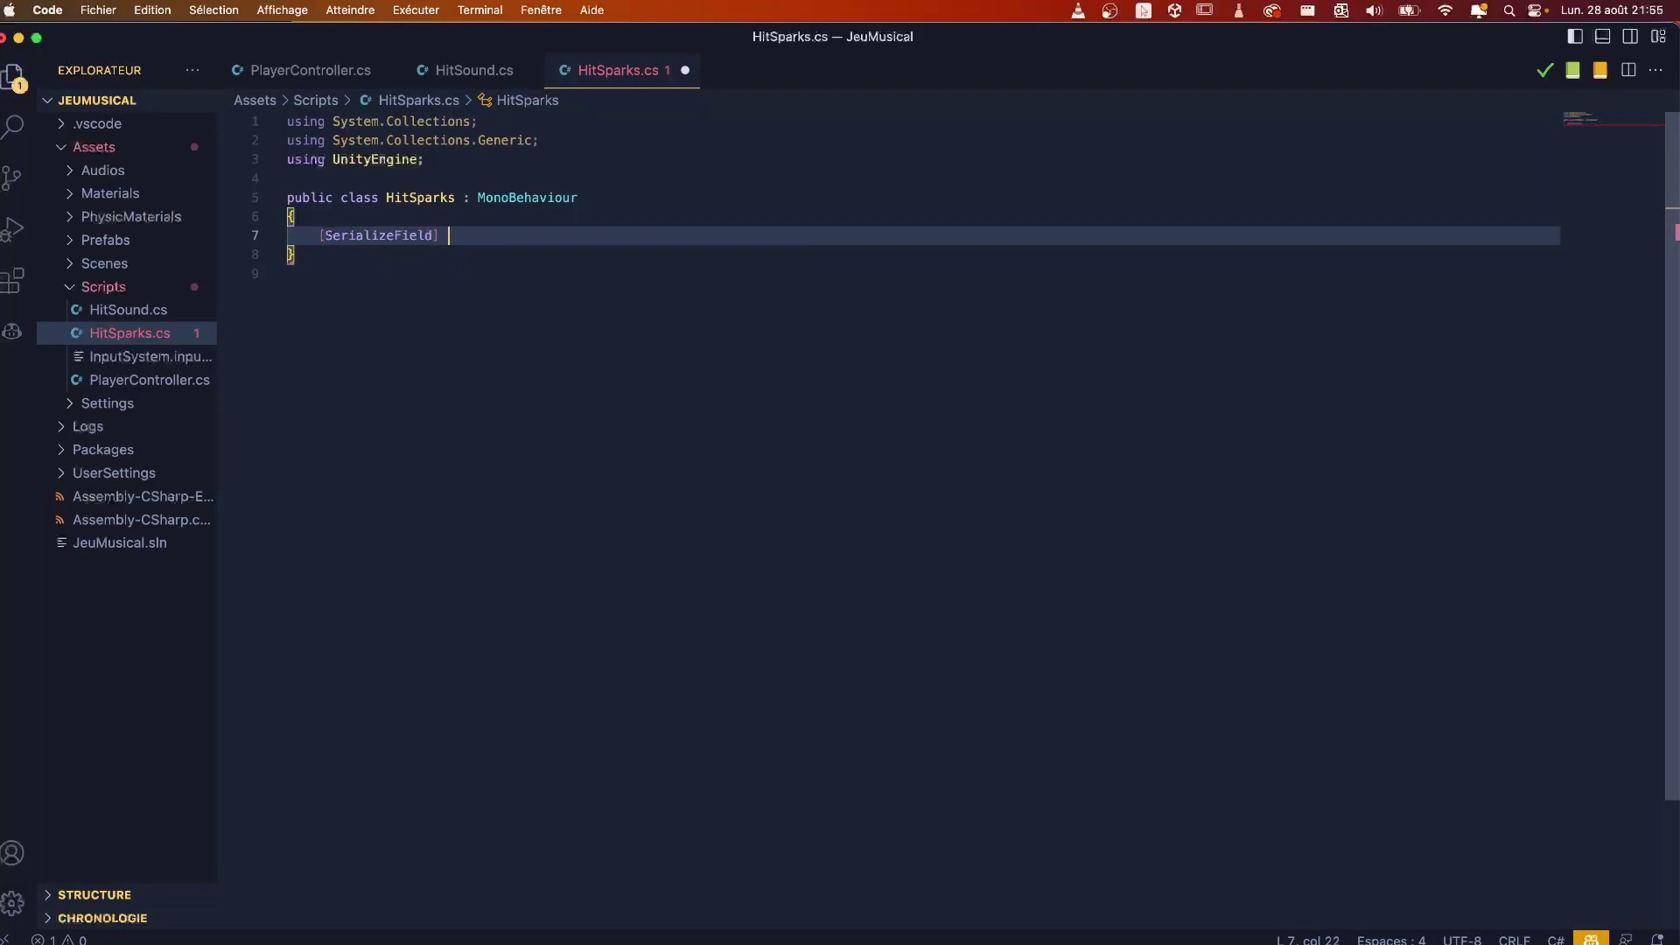
text(priva)
key(Return)
text(Pa)
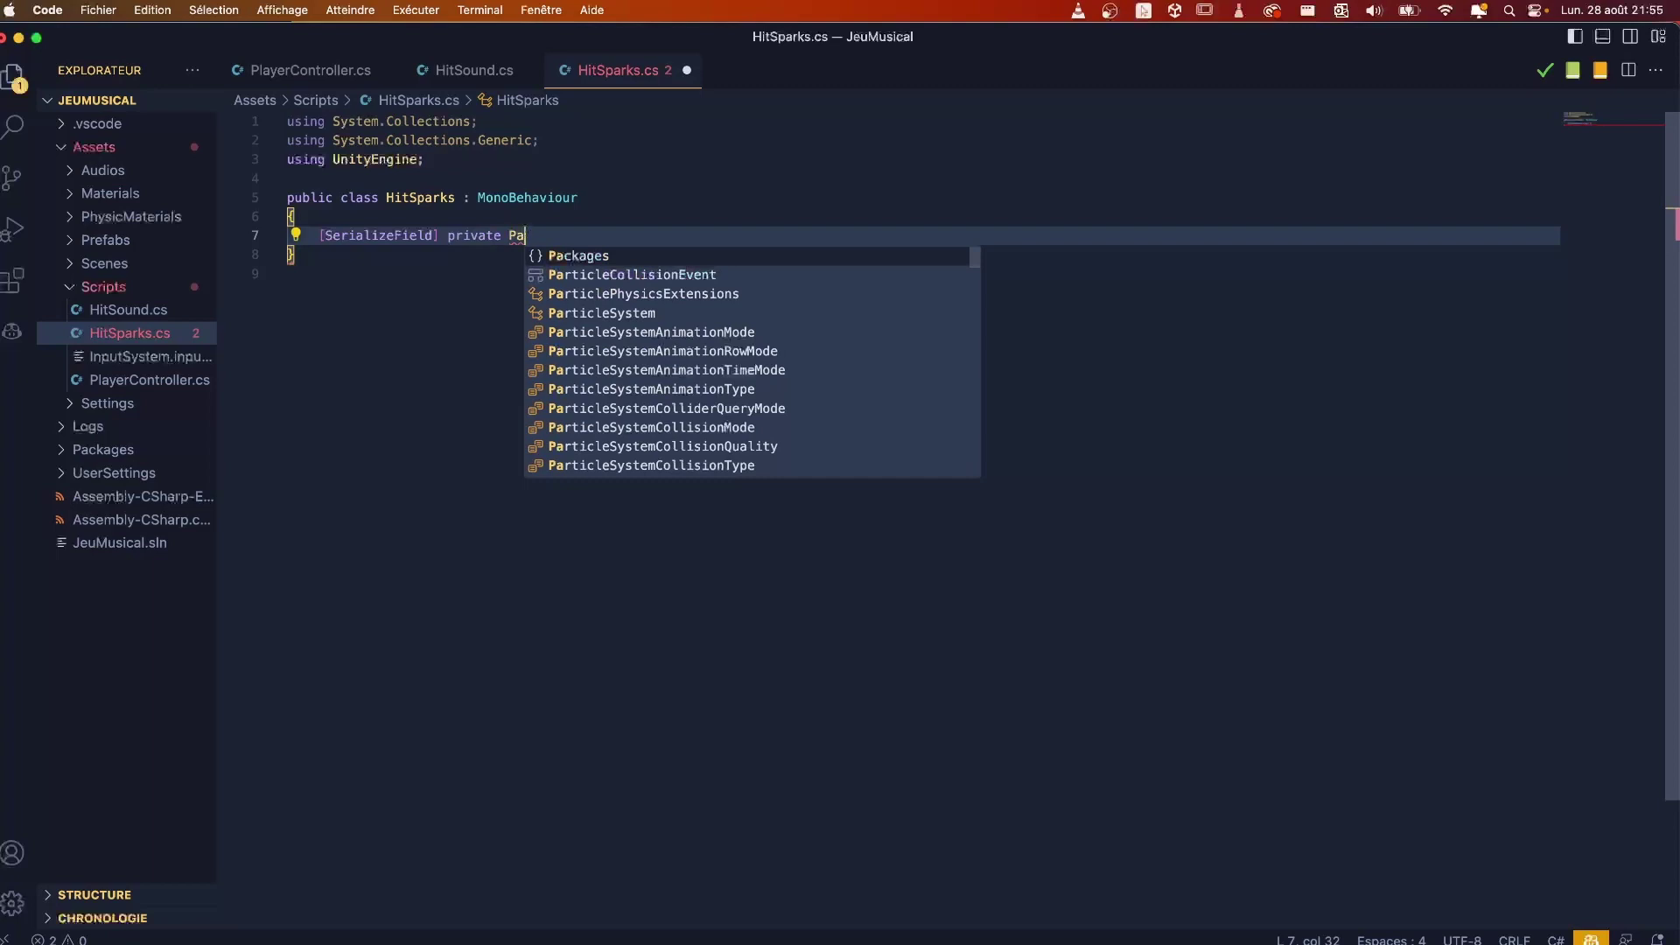
text(rtic)
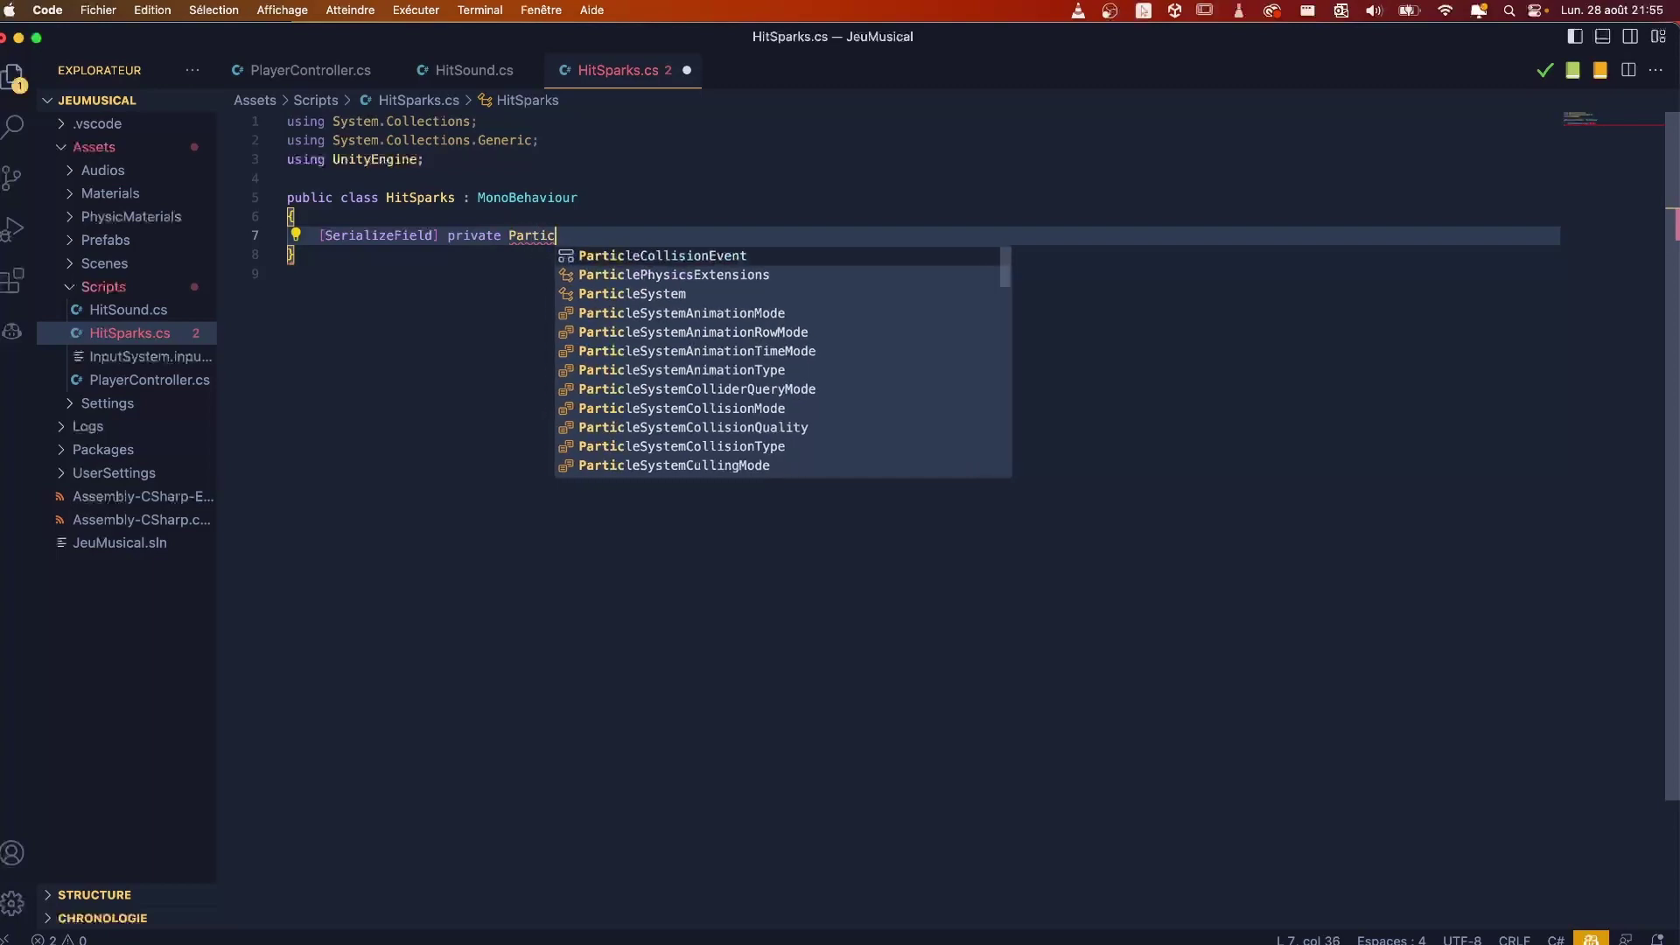
key(Down)
key(Down)
key(Return)
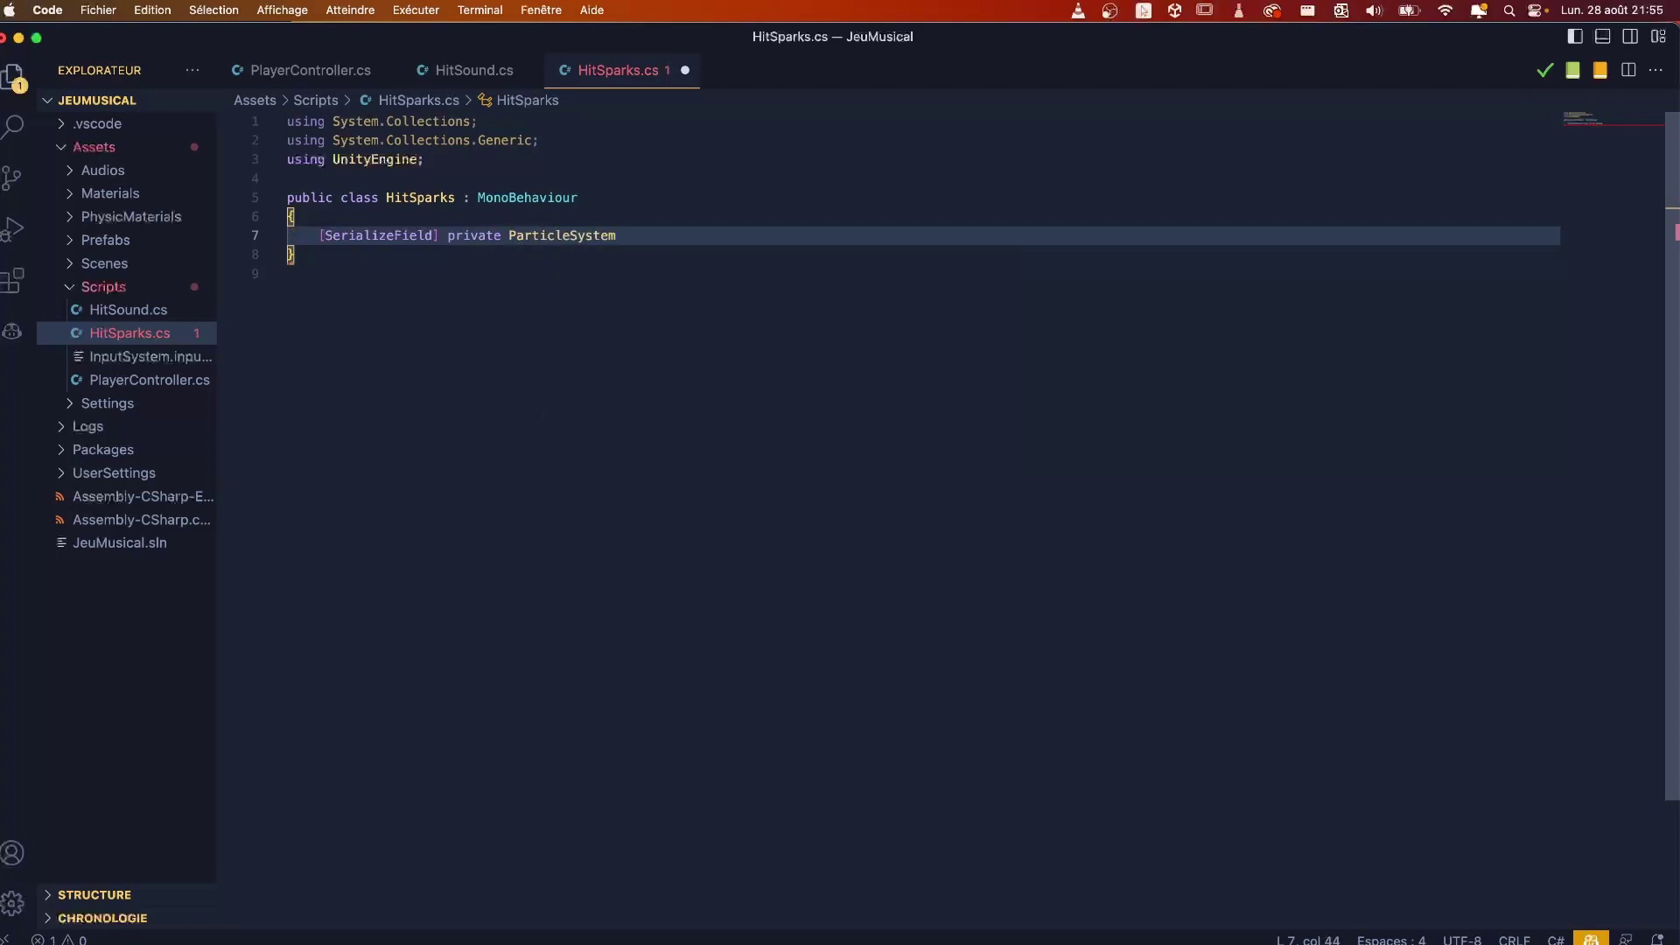
text( spa)
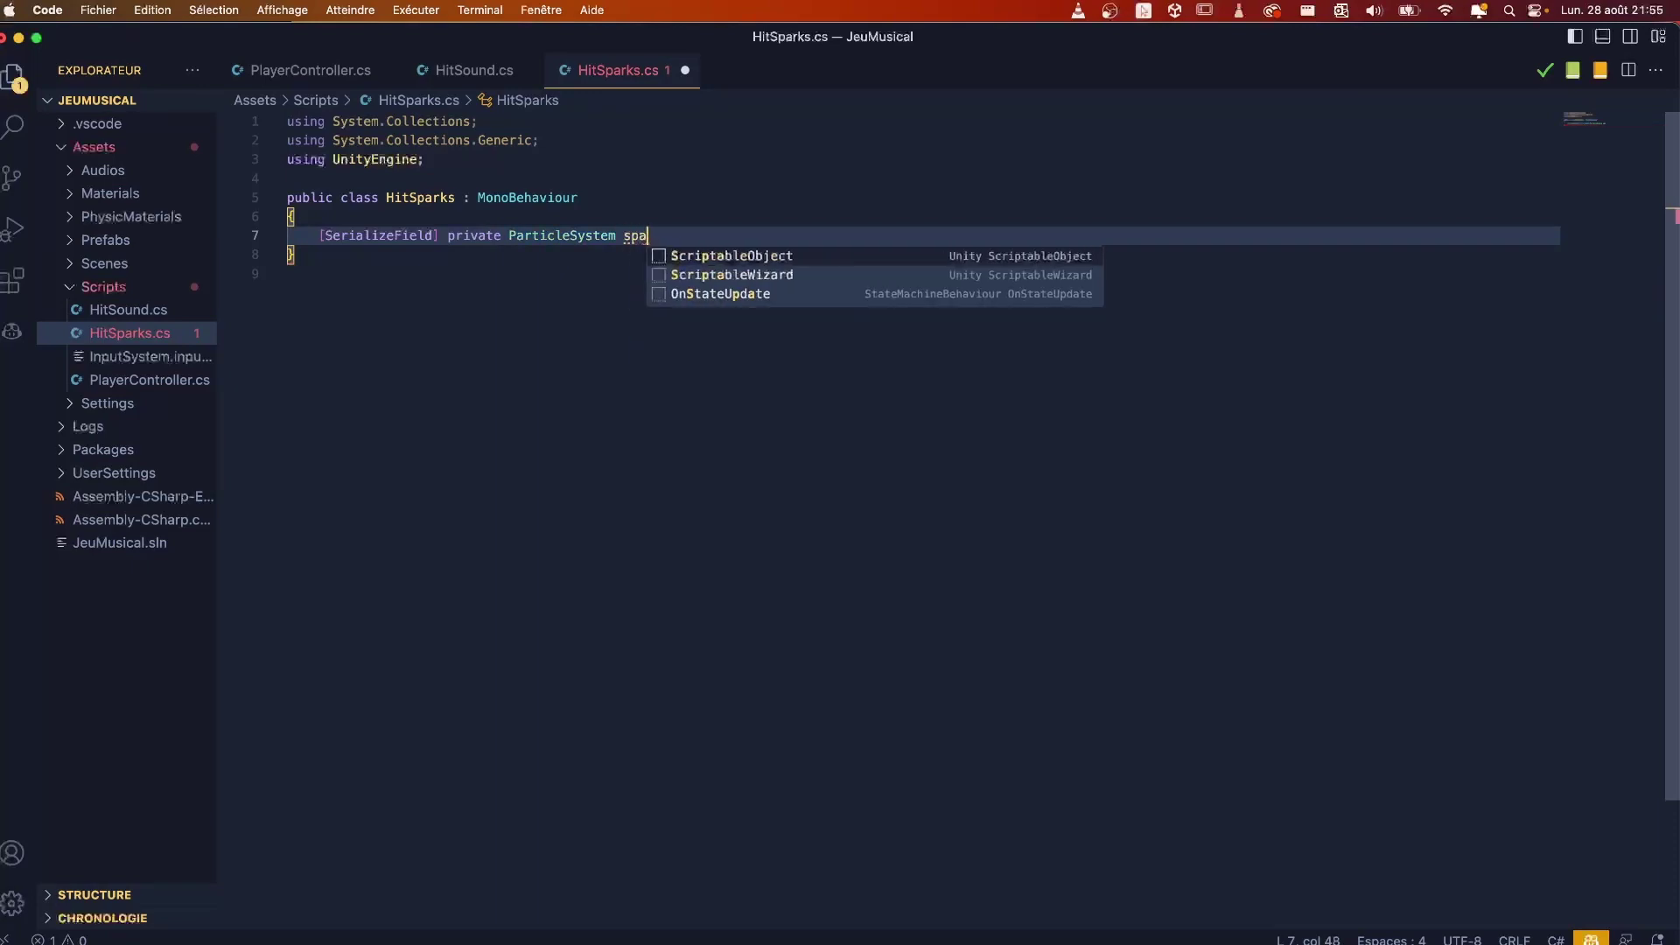
text(rks;)
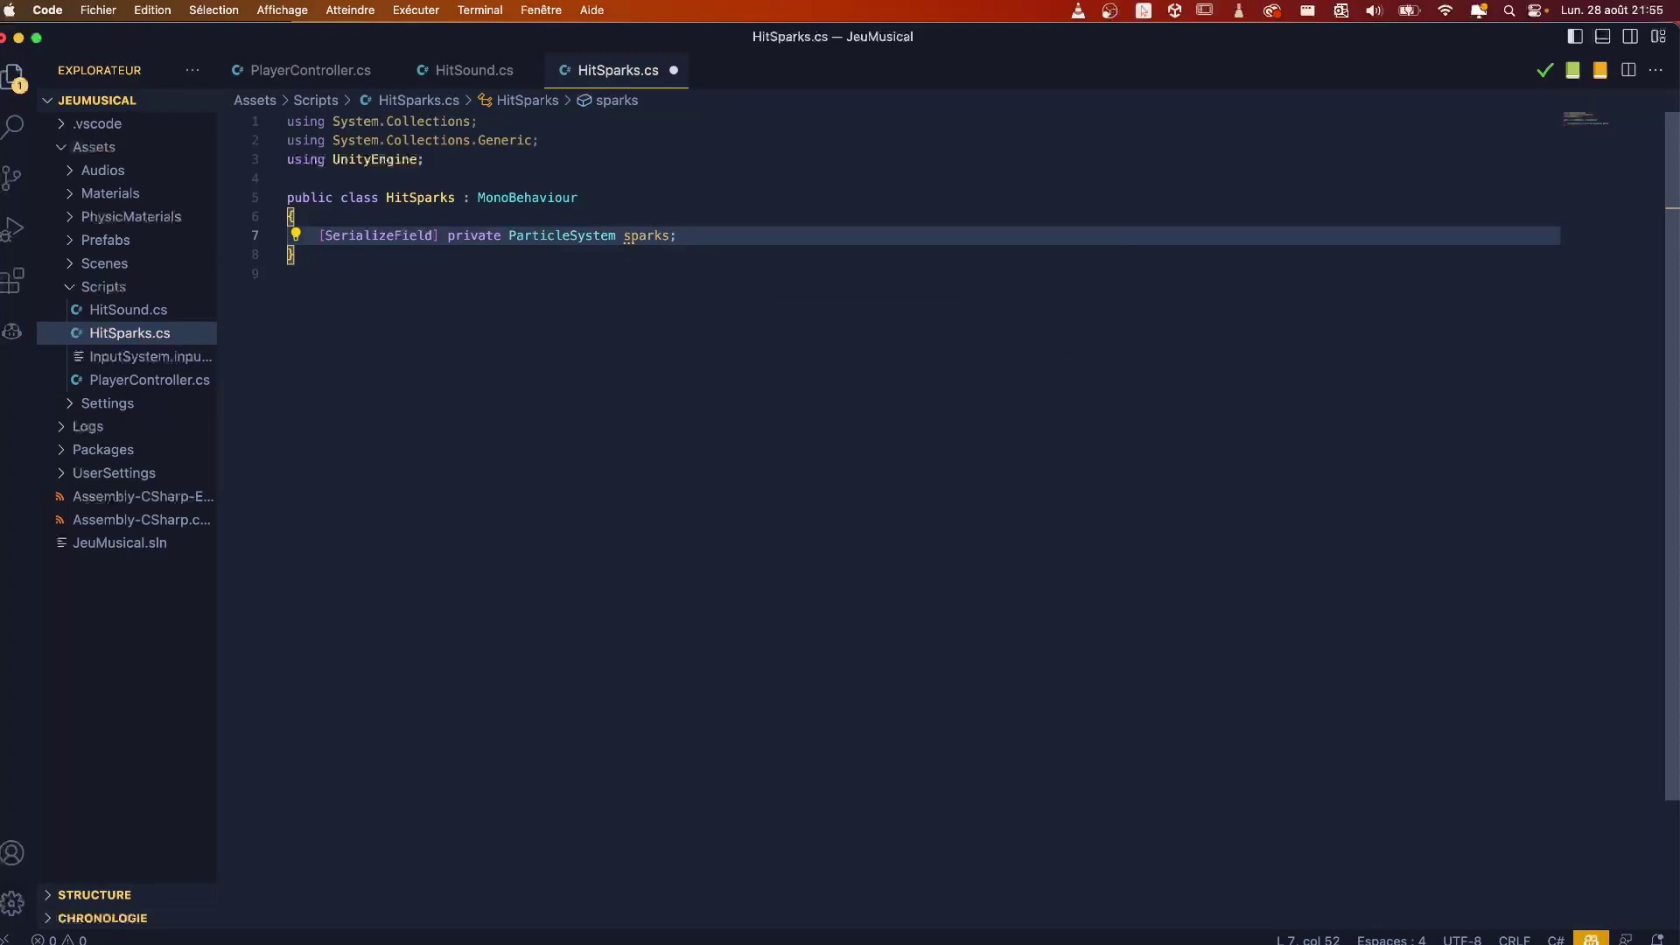
key(Return)
key(Return)
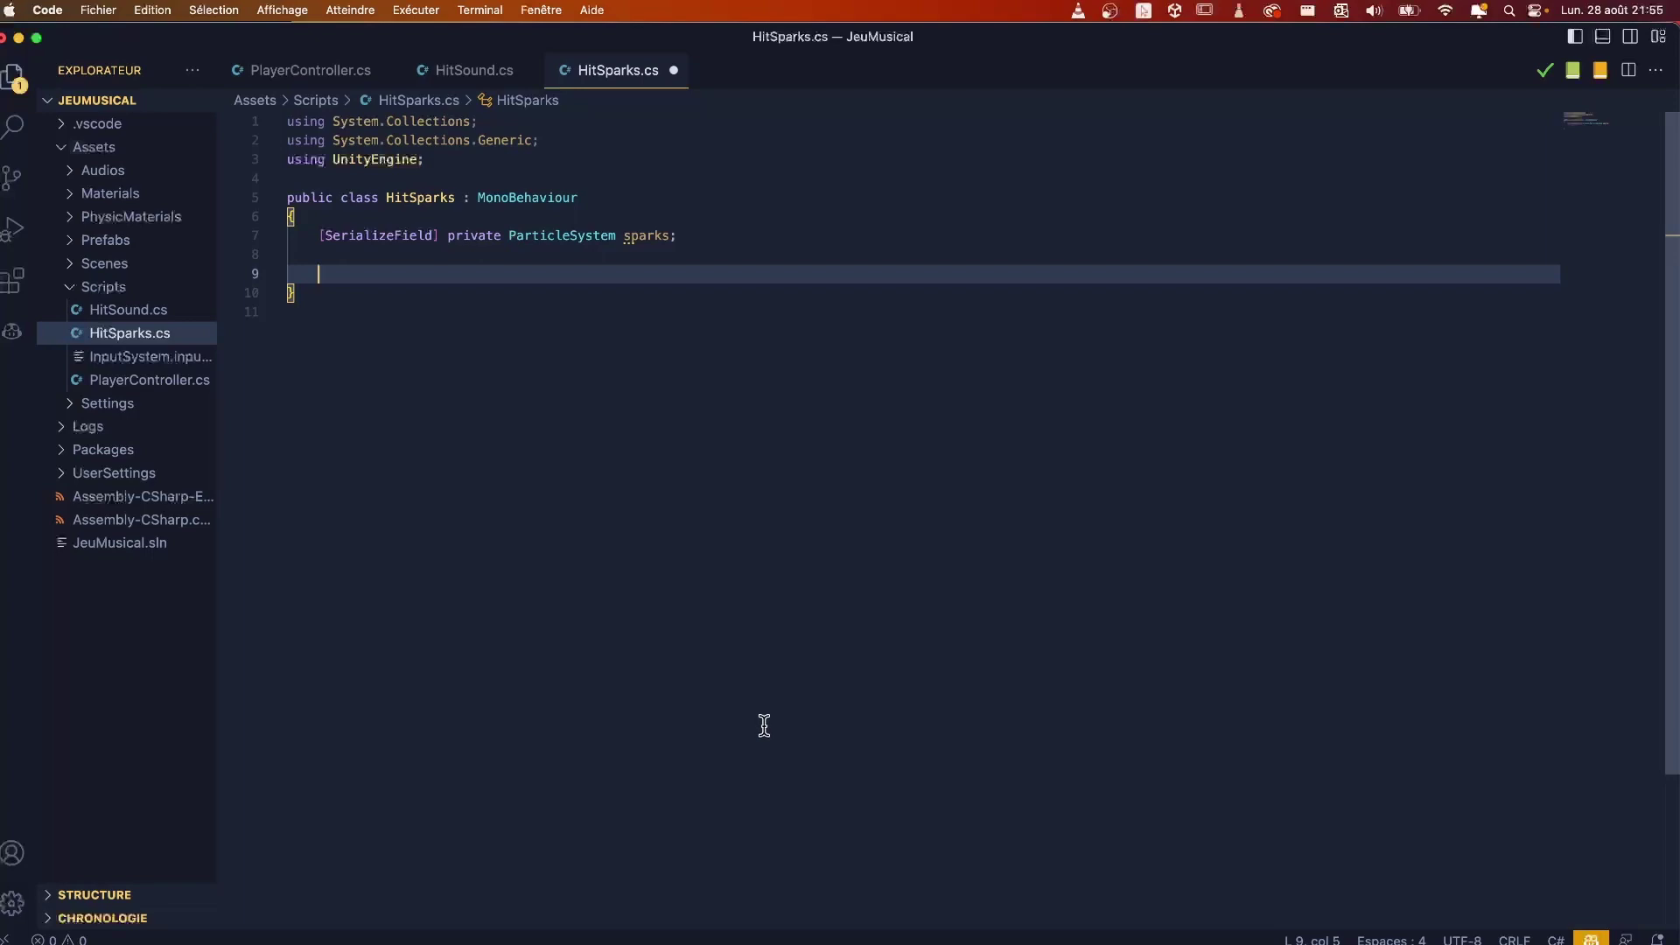
Step: Add an OnCollisionEnter(Collision other) method that calls sparks.Play();
text(pri)
key(Tab)
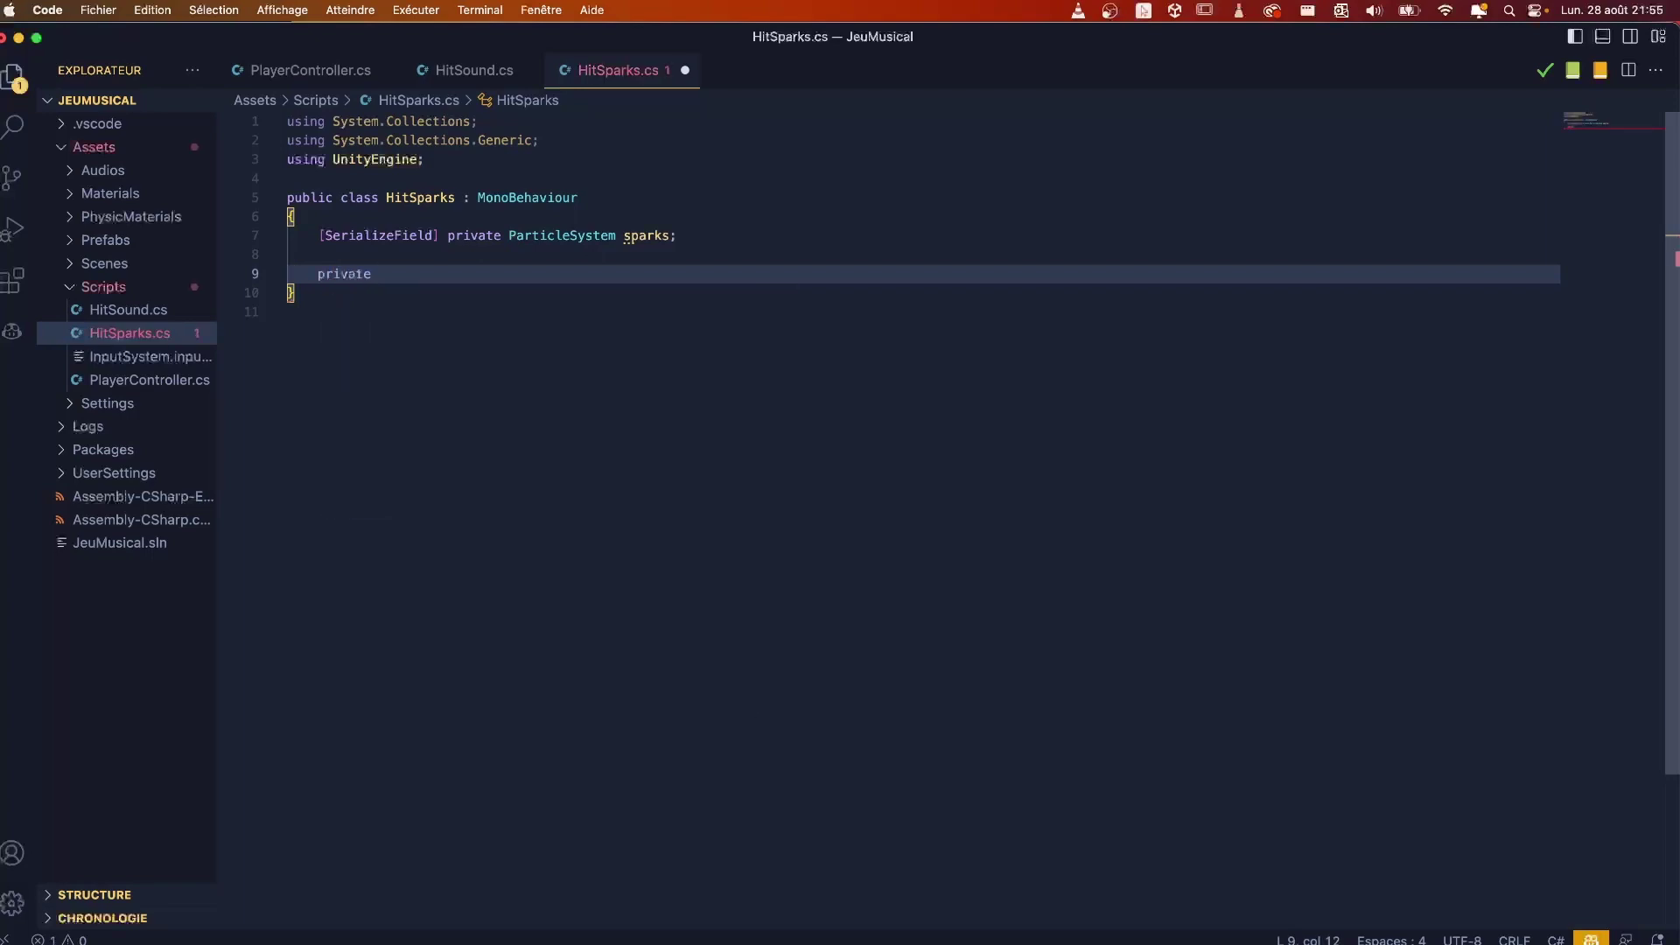
key(BackSpace)
key(BackSpace)
key(BackSpace)
key(BackSpace)
key(BackSpace)
key(BackSpace)
key(BackSpace)
key(BackSpace)
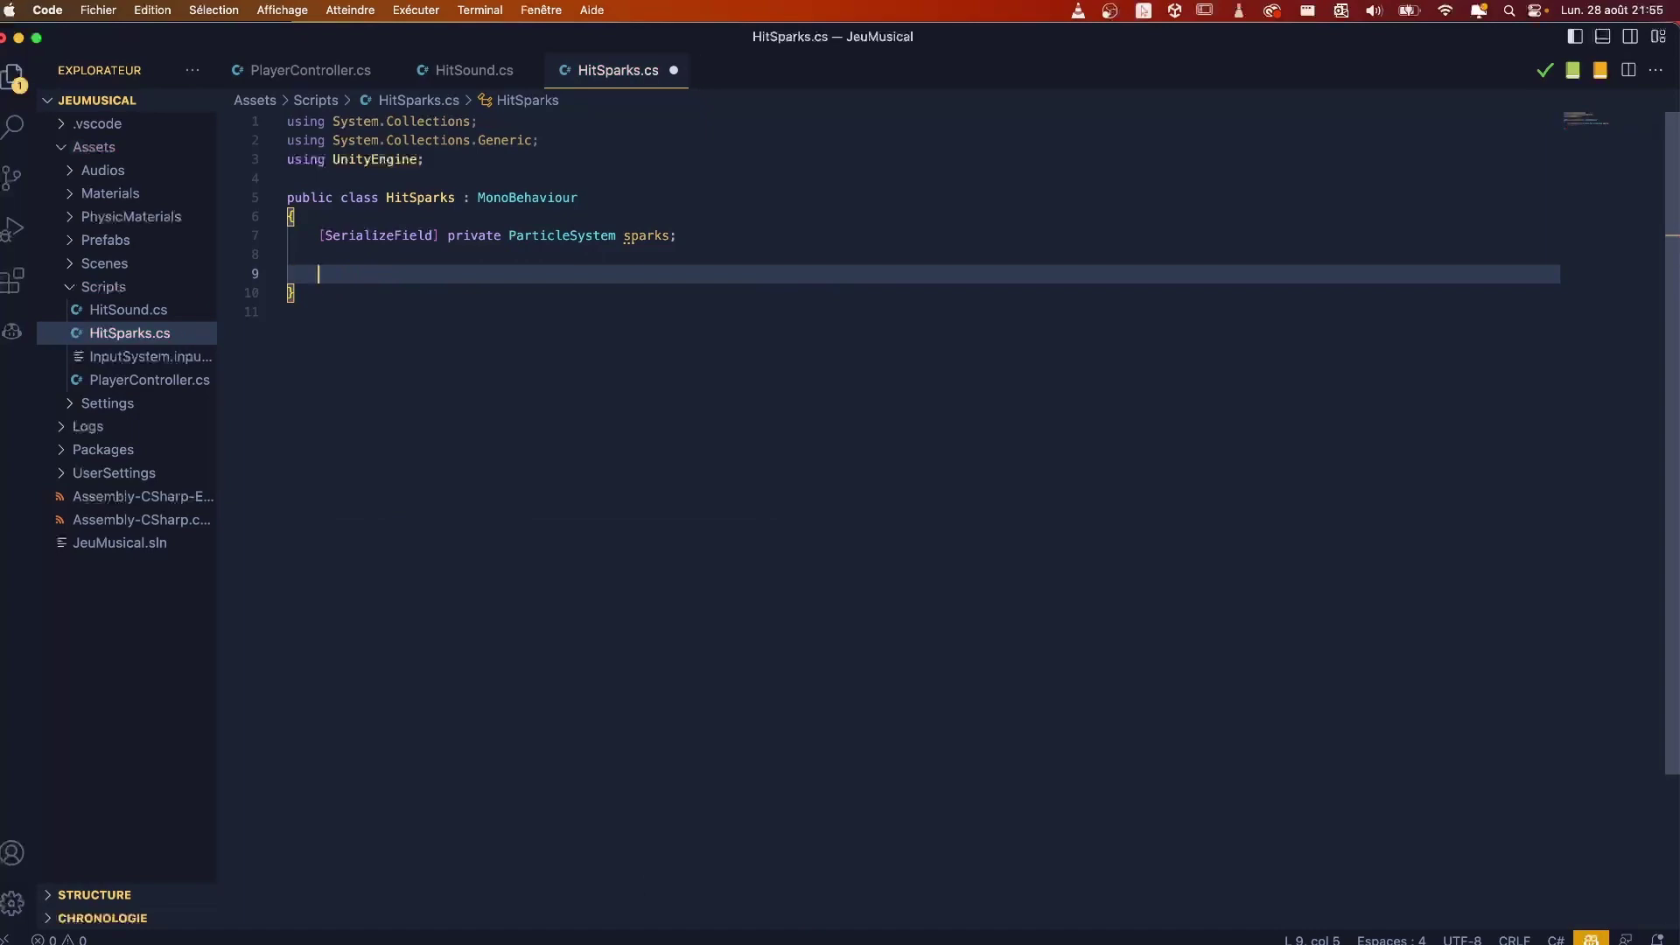
text(oncol)
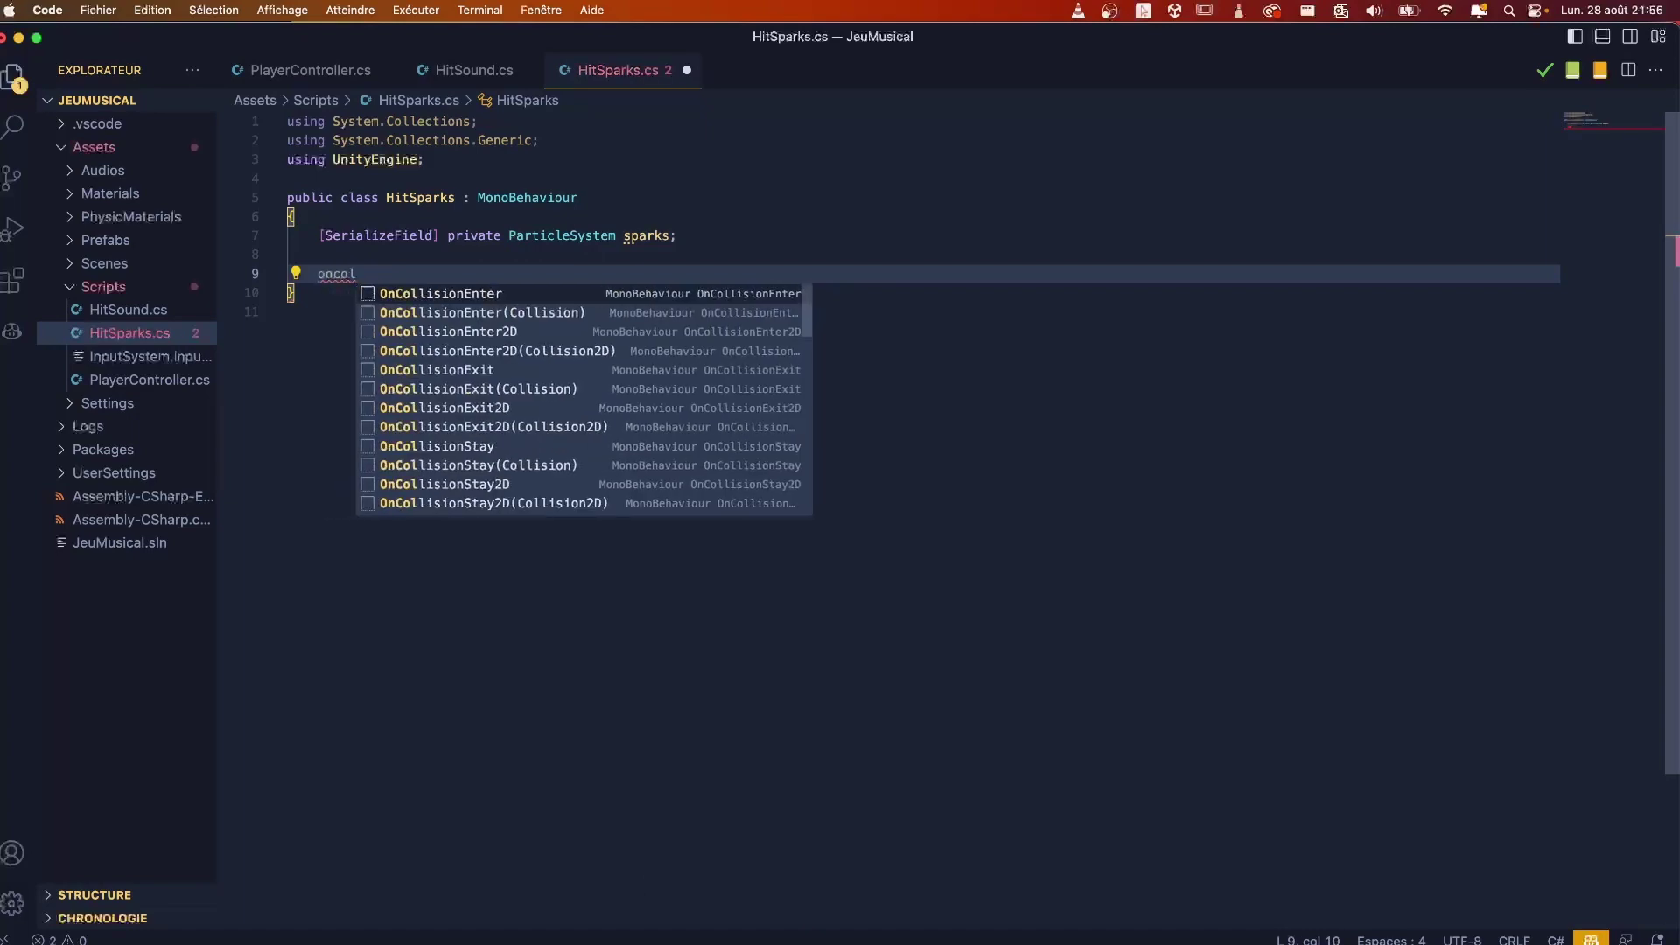
key(Return)
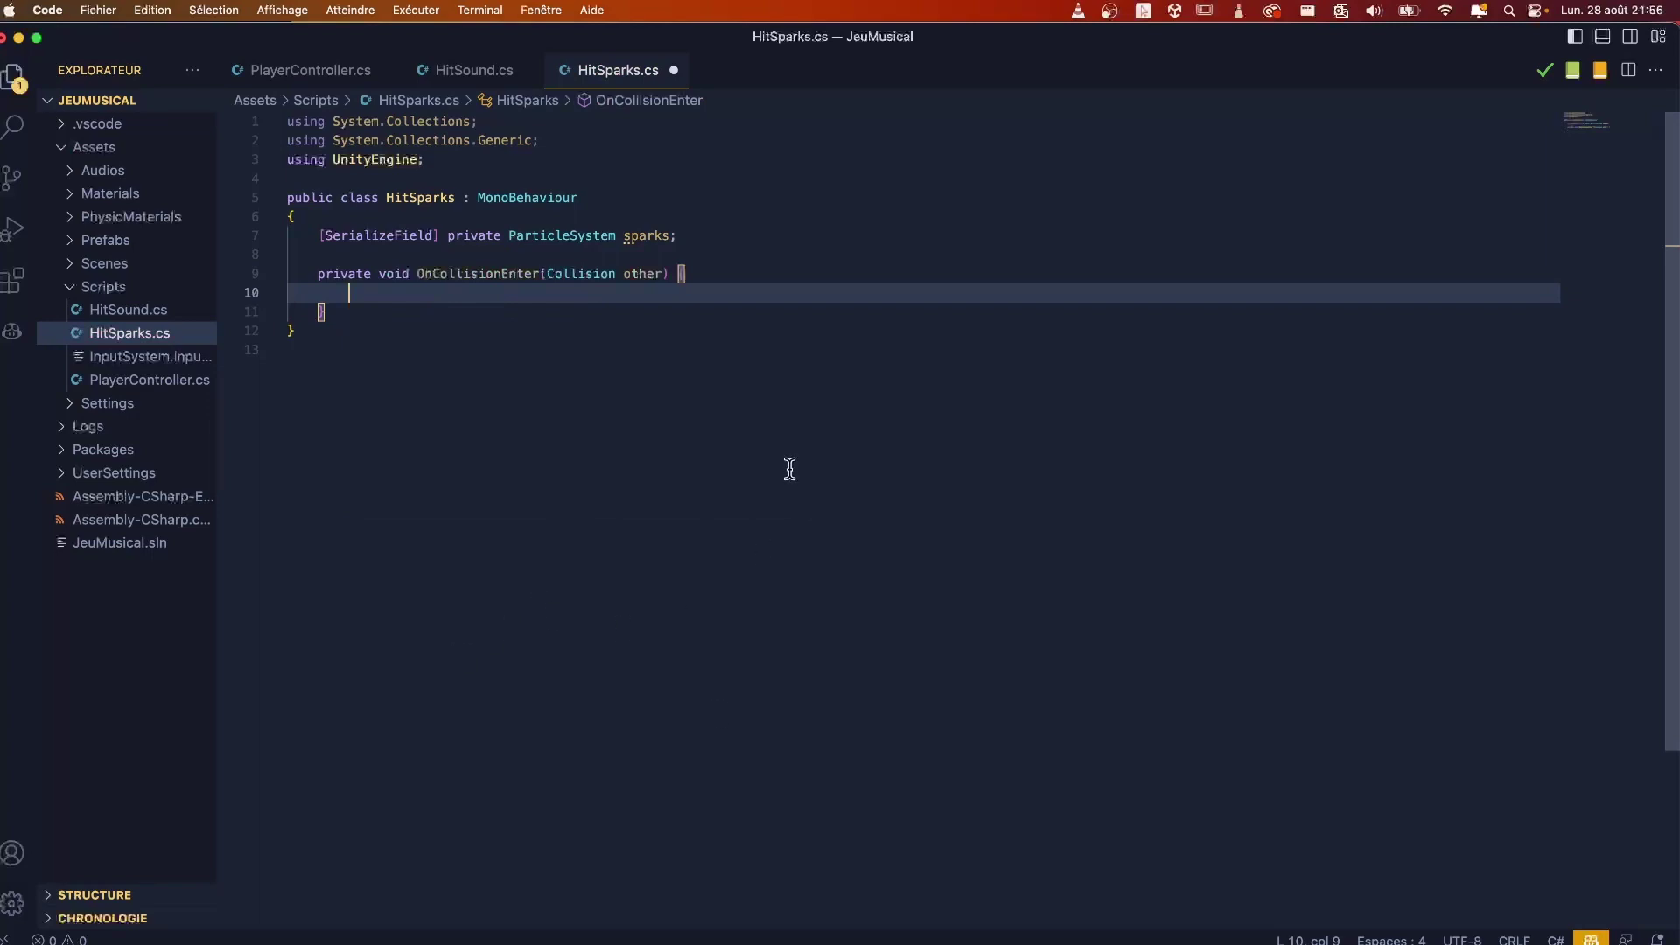
text(spa)
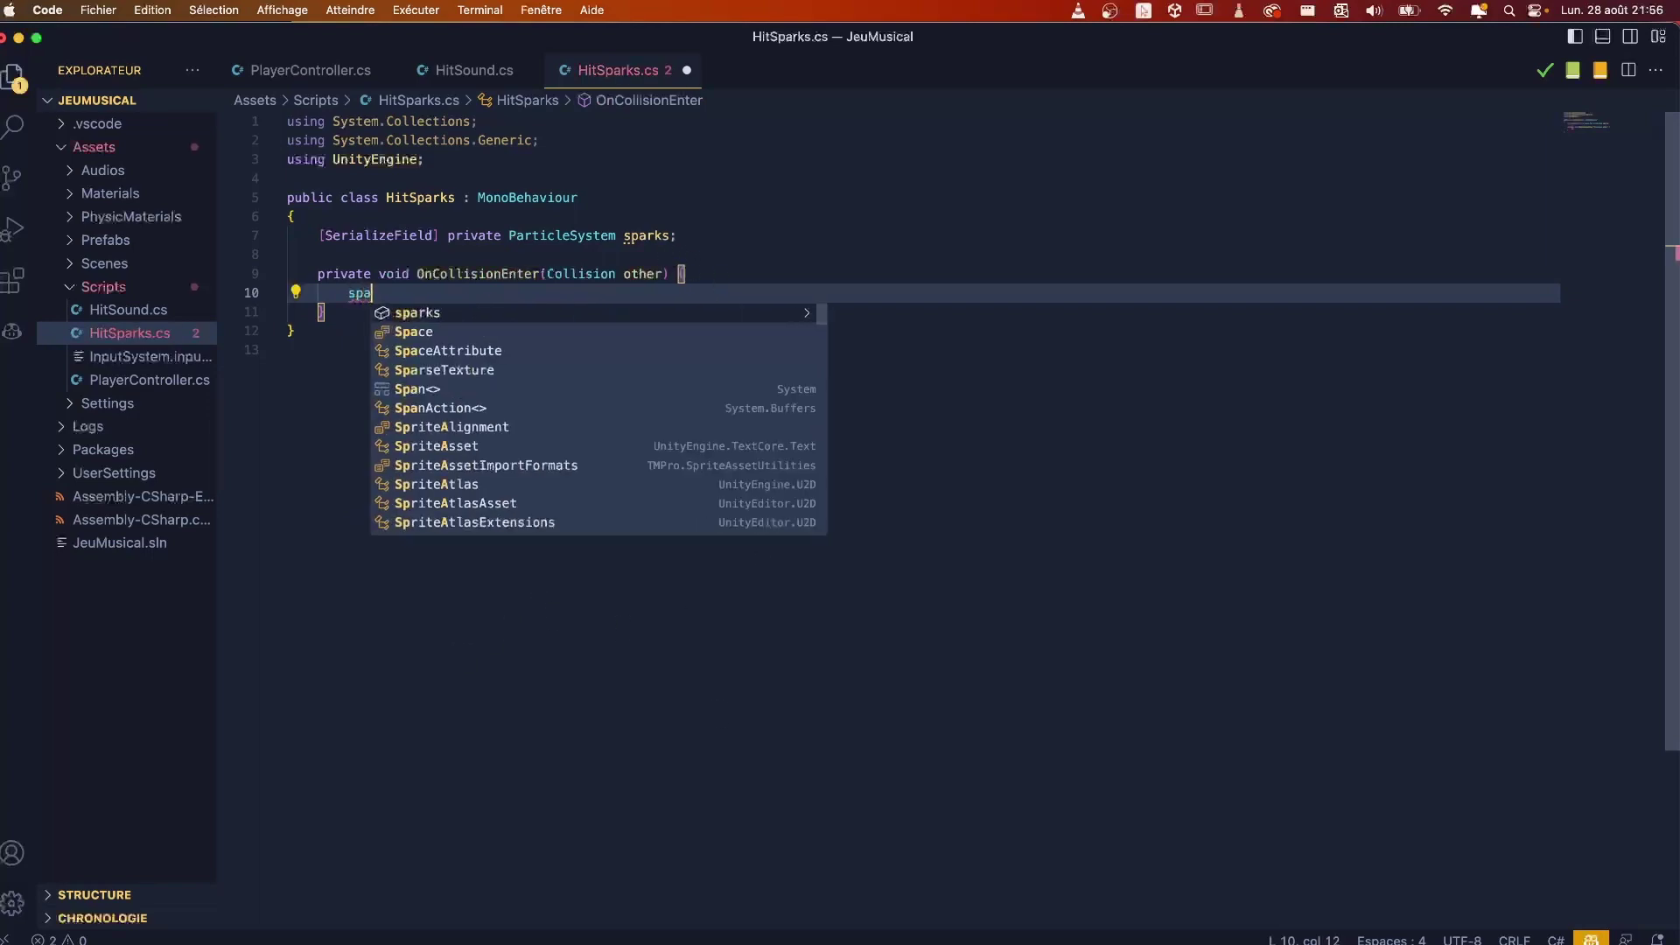
click(426, 313)
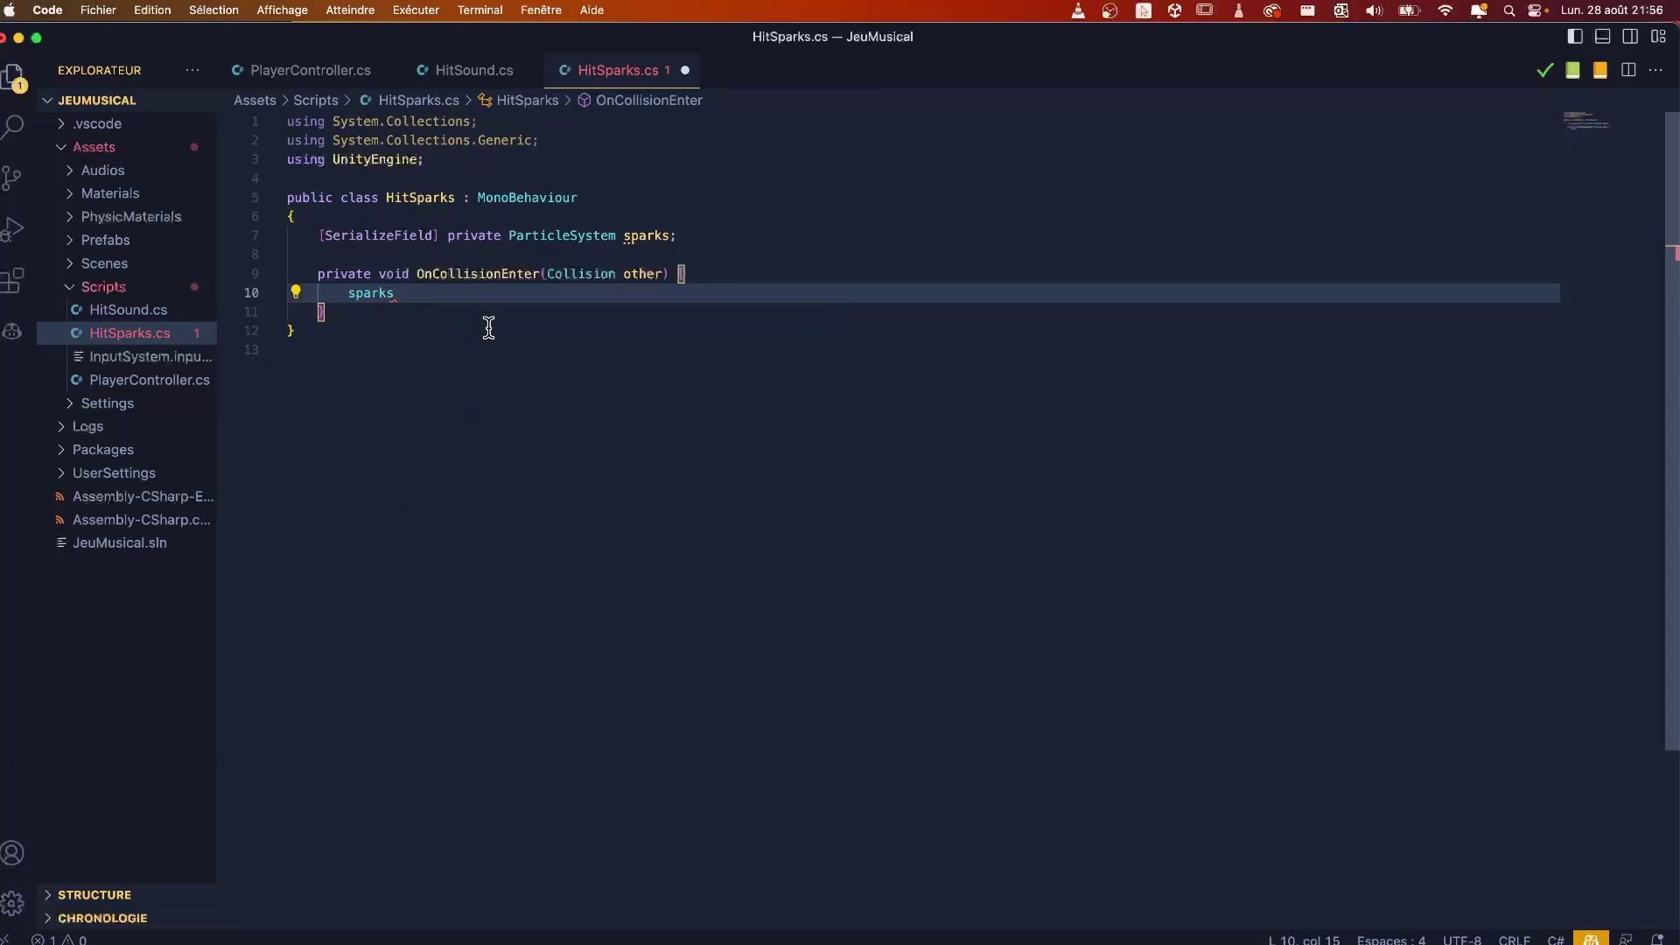
text(.Pl)
key(Return)
text(();)
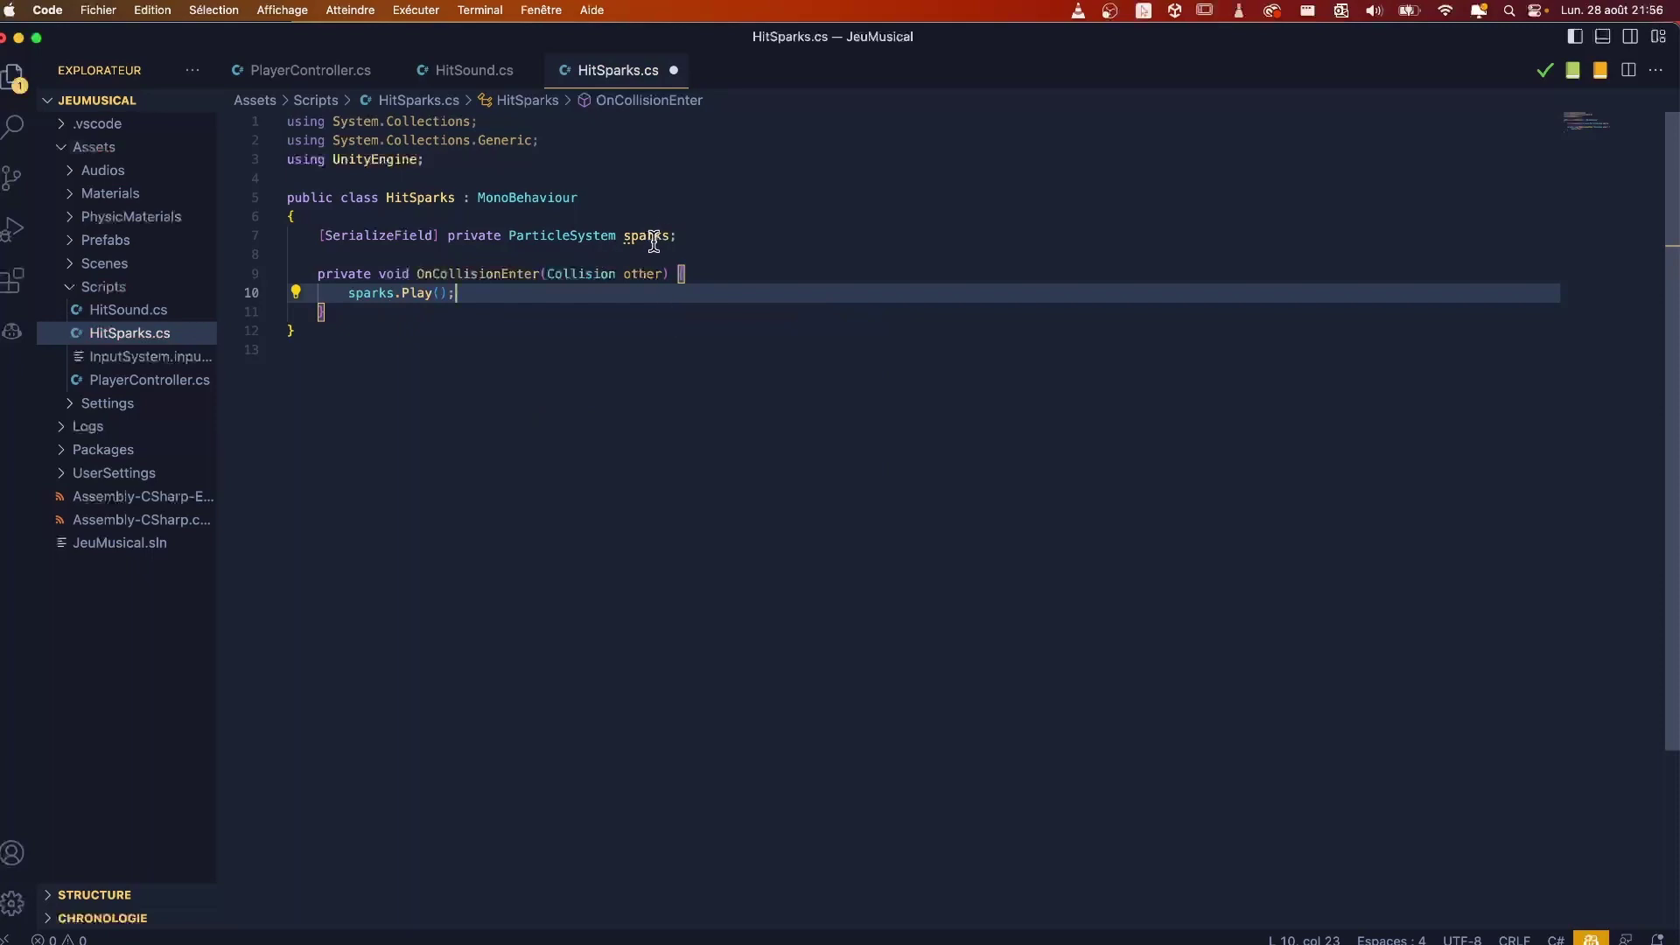
Step: Save HitSparks.cs with Cmd+S and return to Unity
mouse_move(653, 242)
key(super+s)
key(super+Tab)
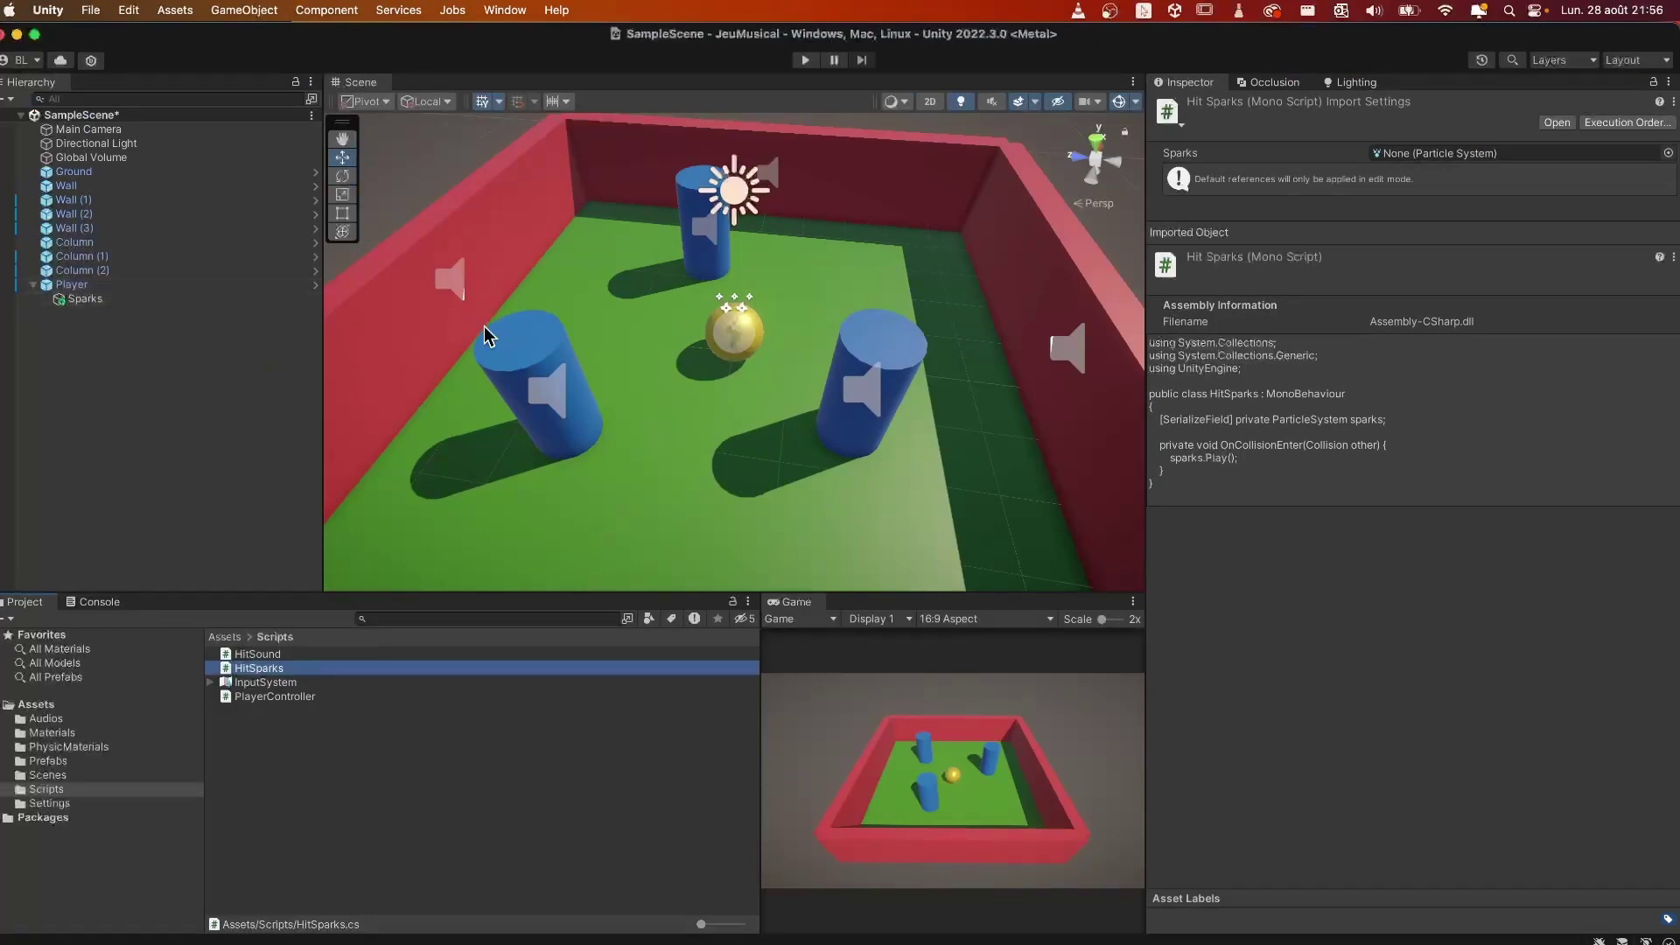
Step: Briefly test Play mode, then attach the HitSparks script to the Player
click(803, 61)
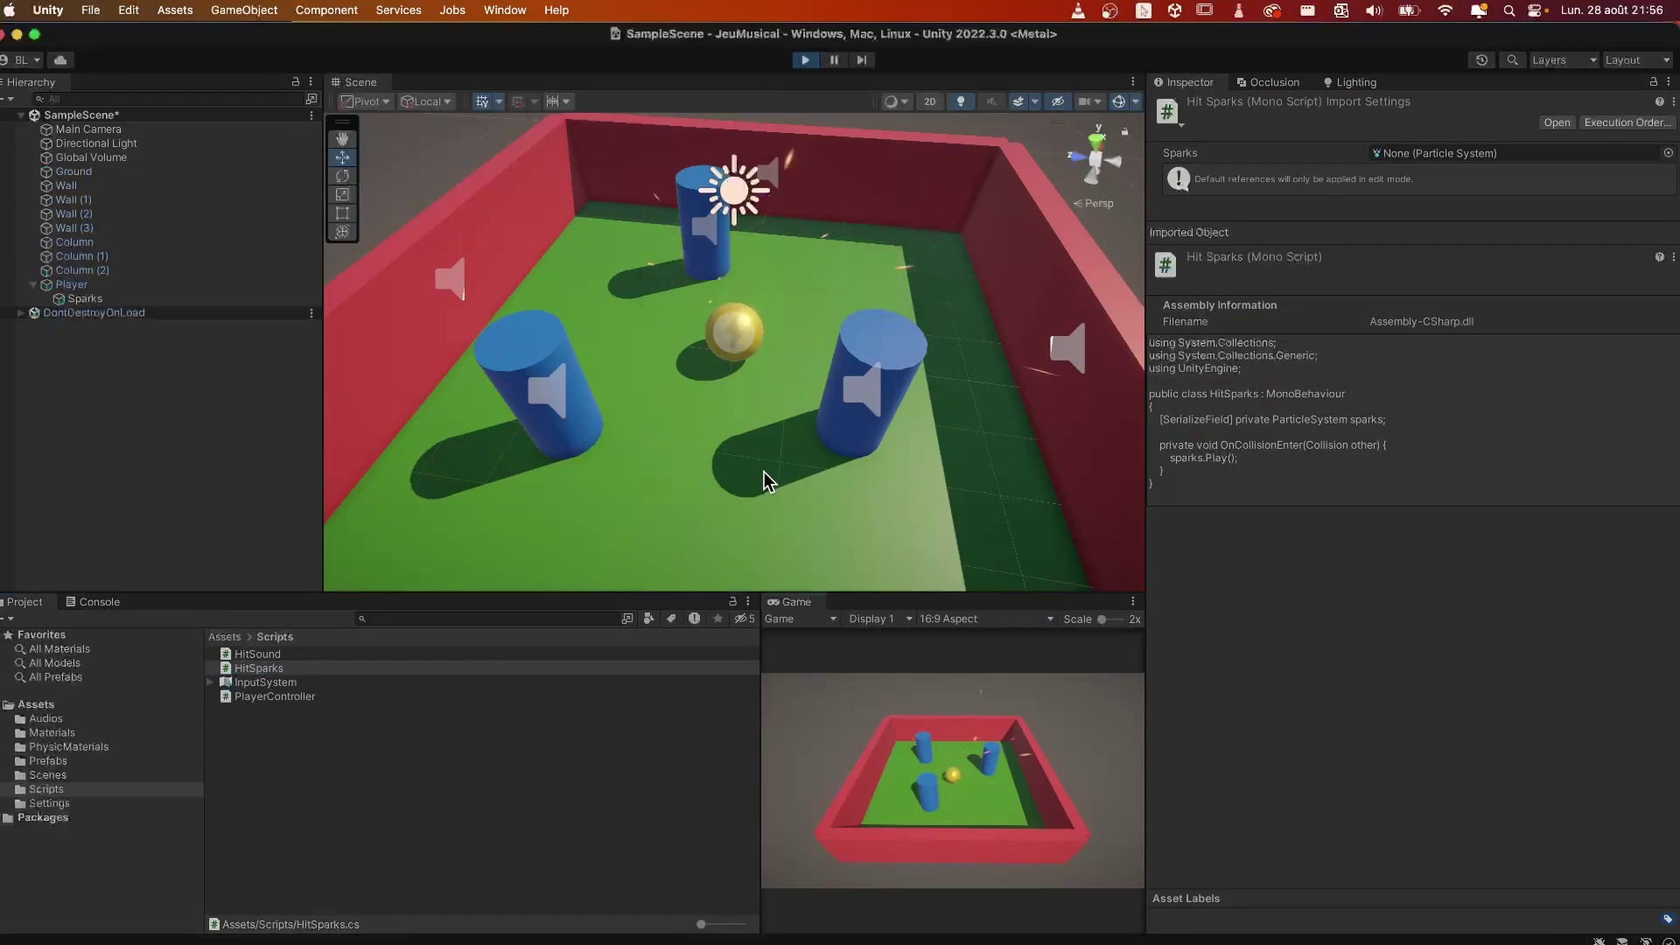
click(806, 63)
click(77, 285)
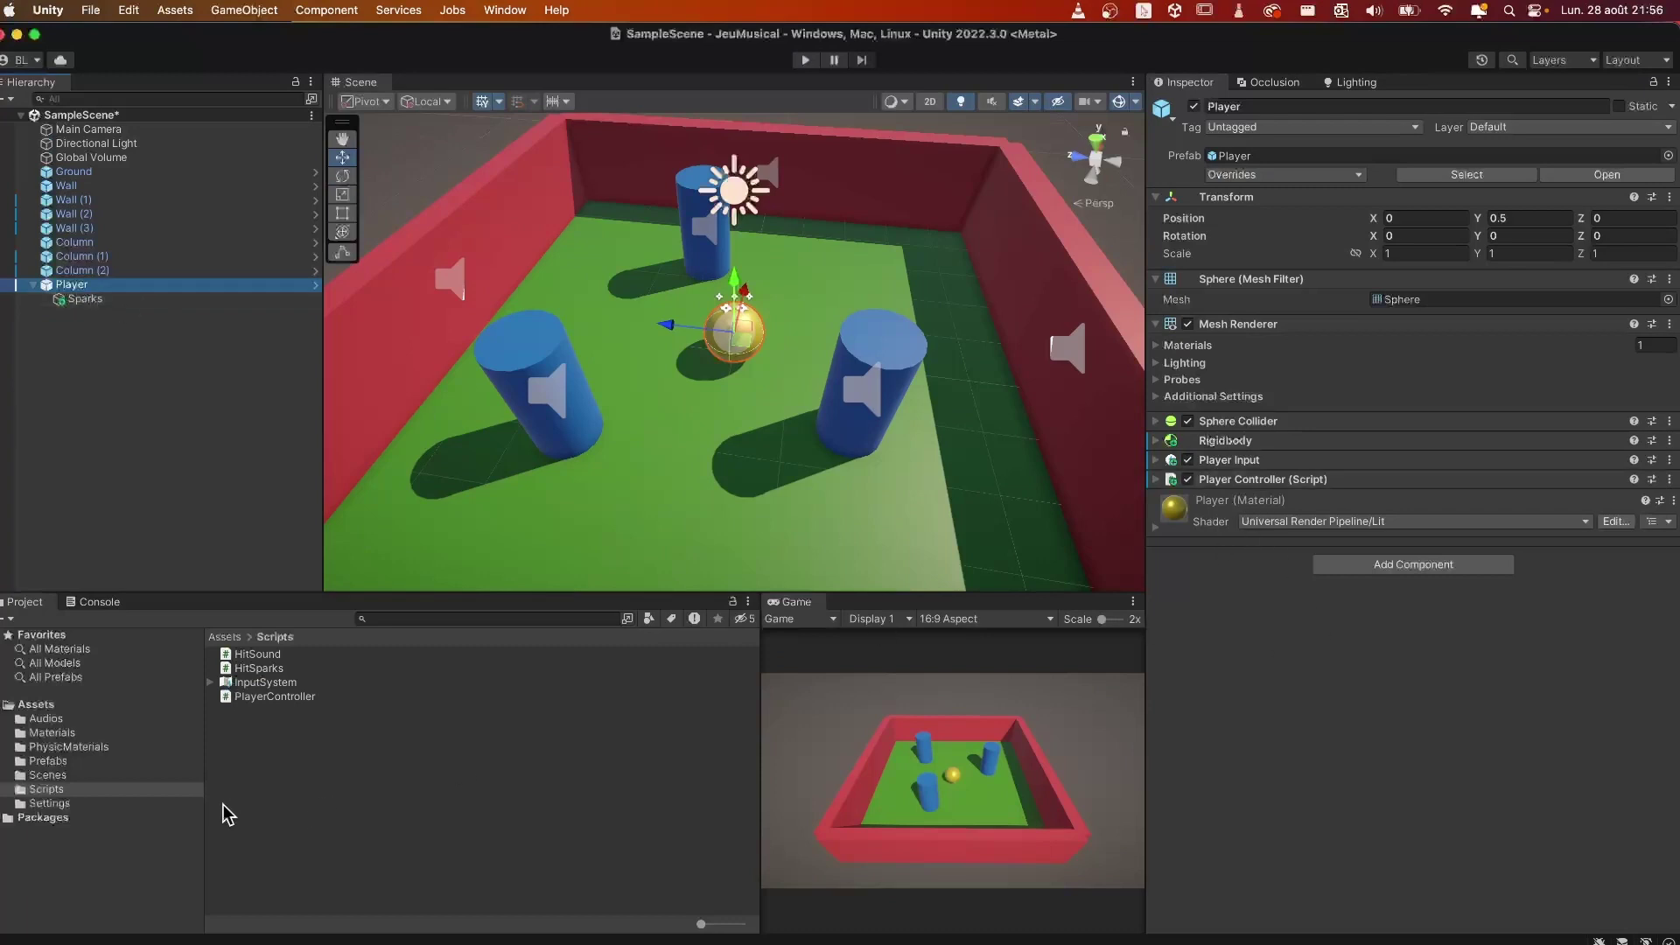
drag(262, 669, 1277, 630)
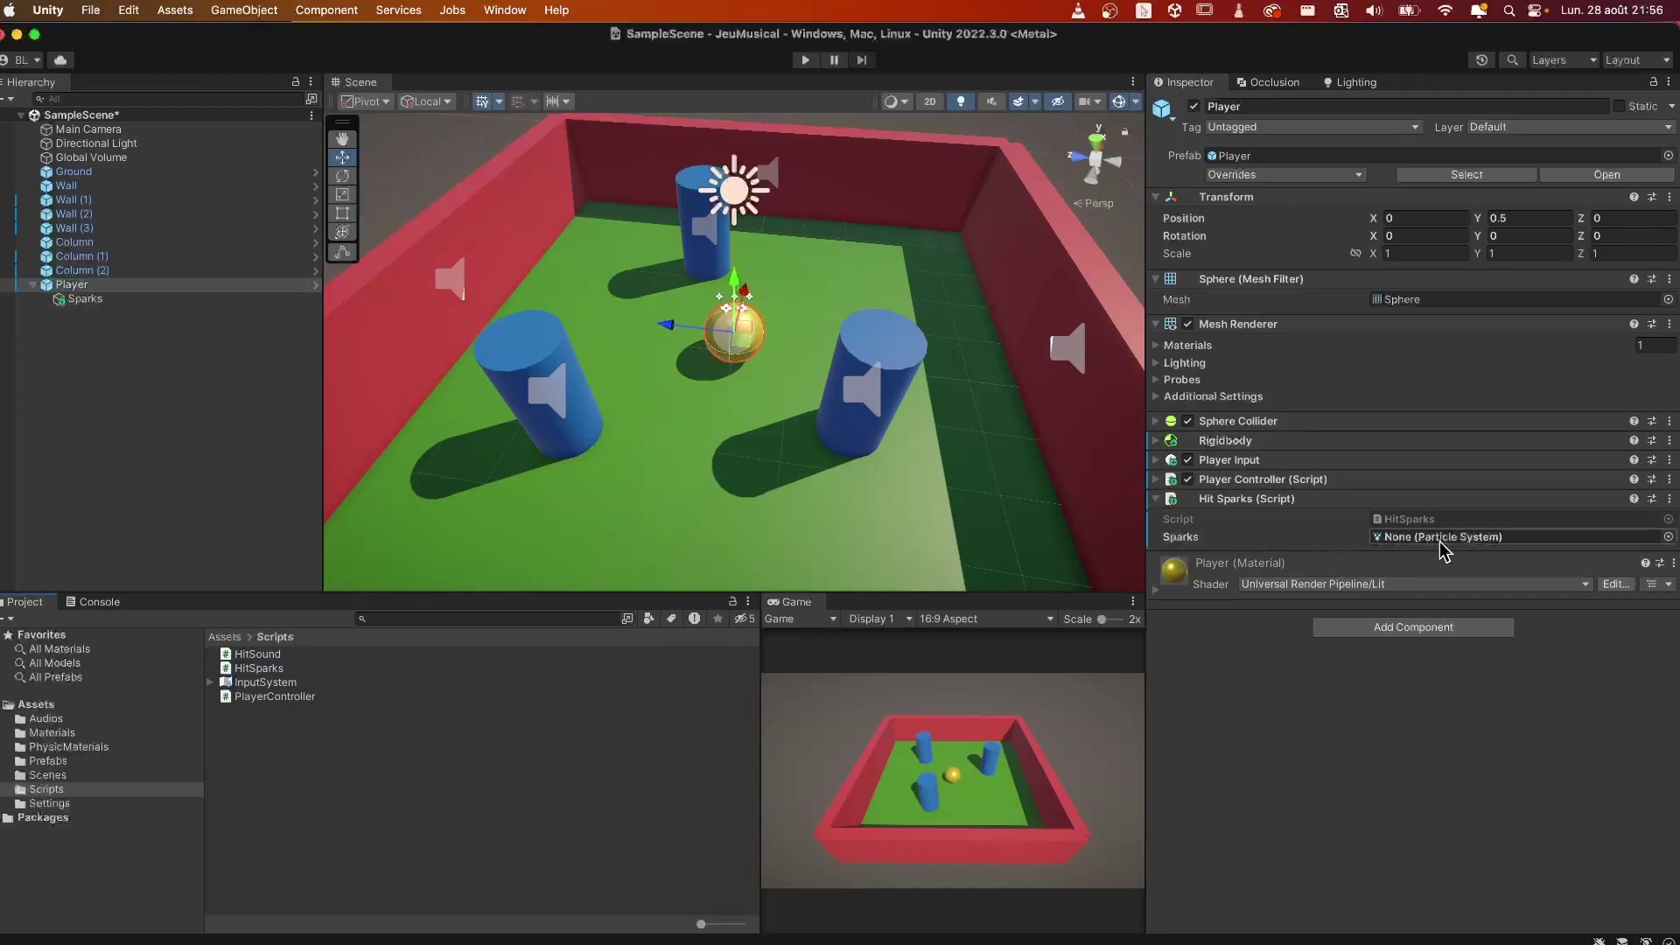
Step: Link the Sparks particle system to the Hit Sparks field and enter Play mode
click(263, 391)
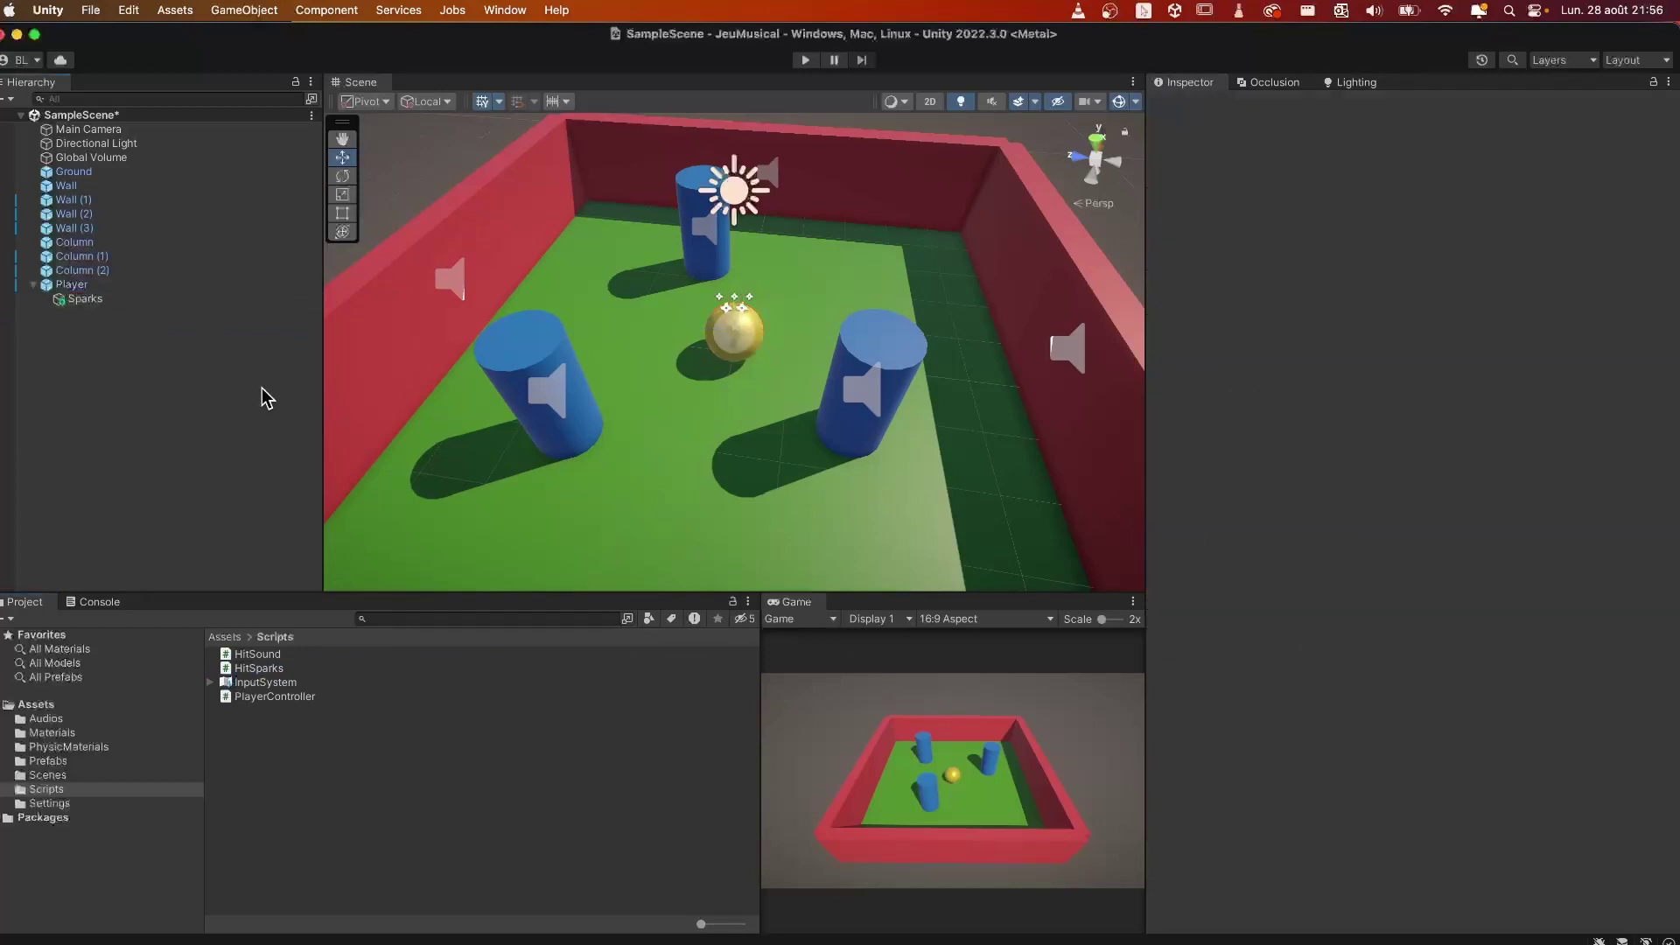
click(117, 286)
drag(90, 300, 1403, 548)
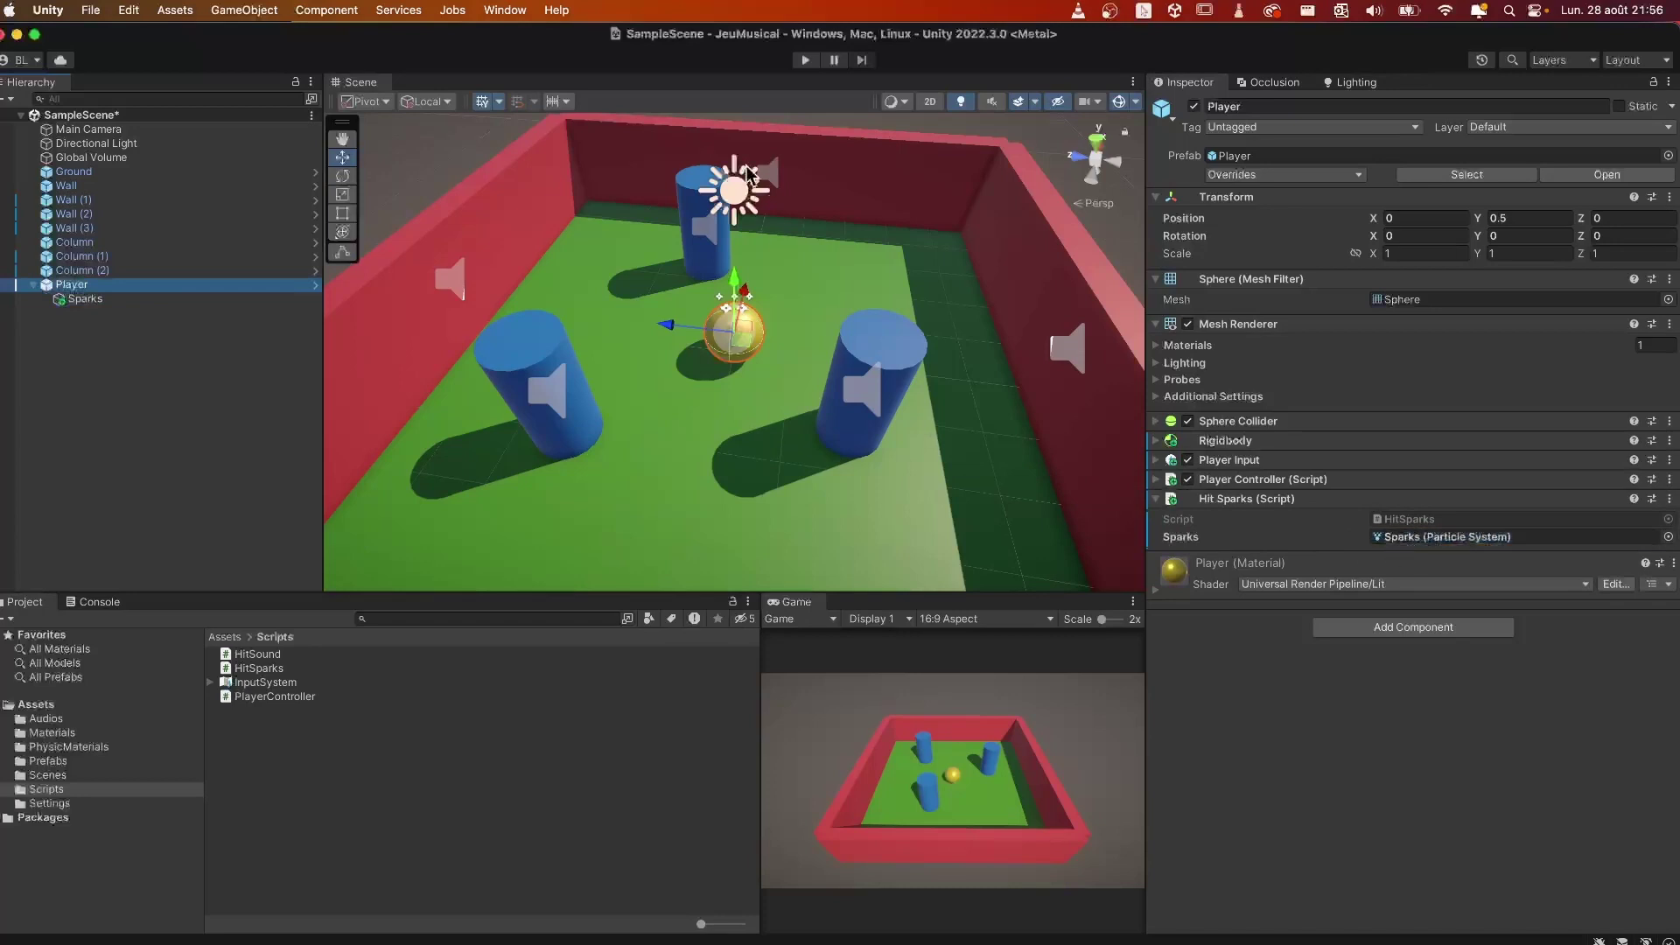
click(805, 60)
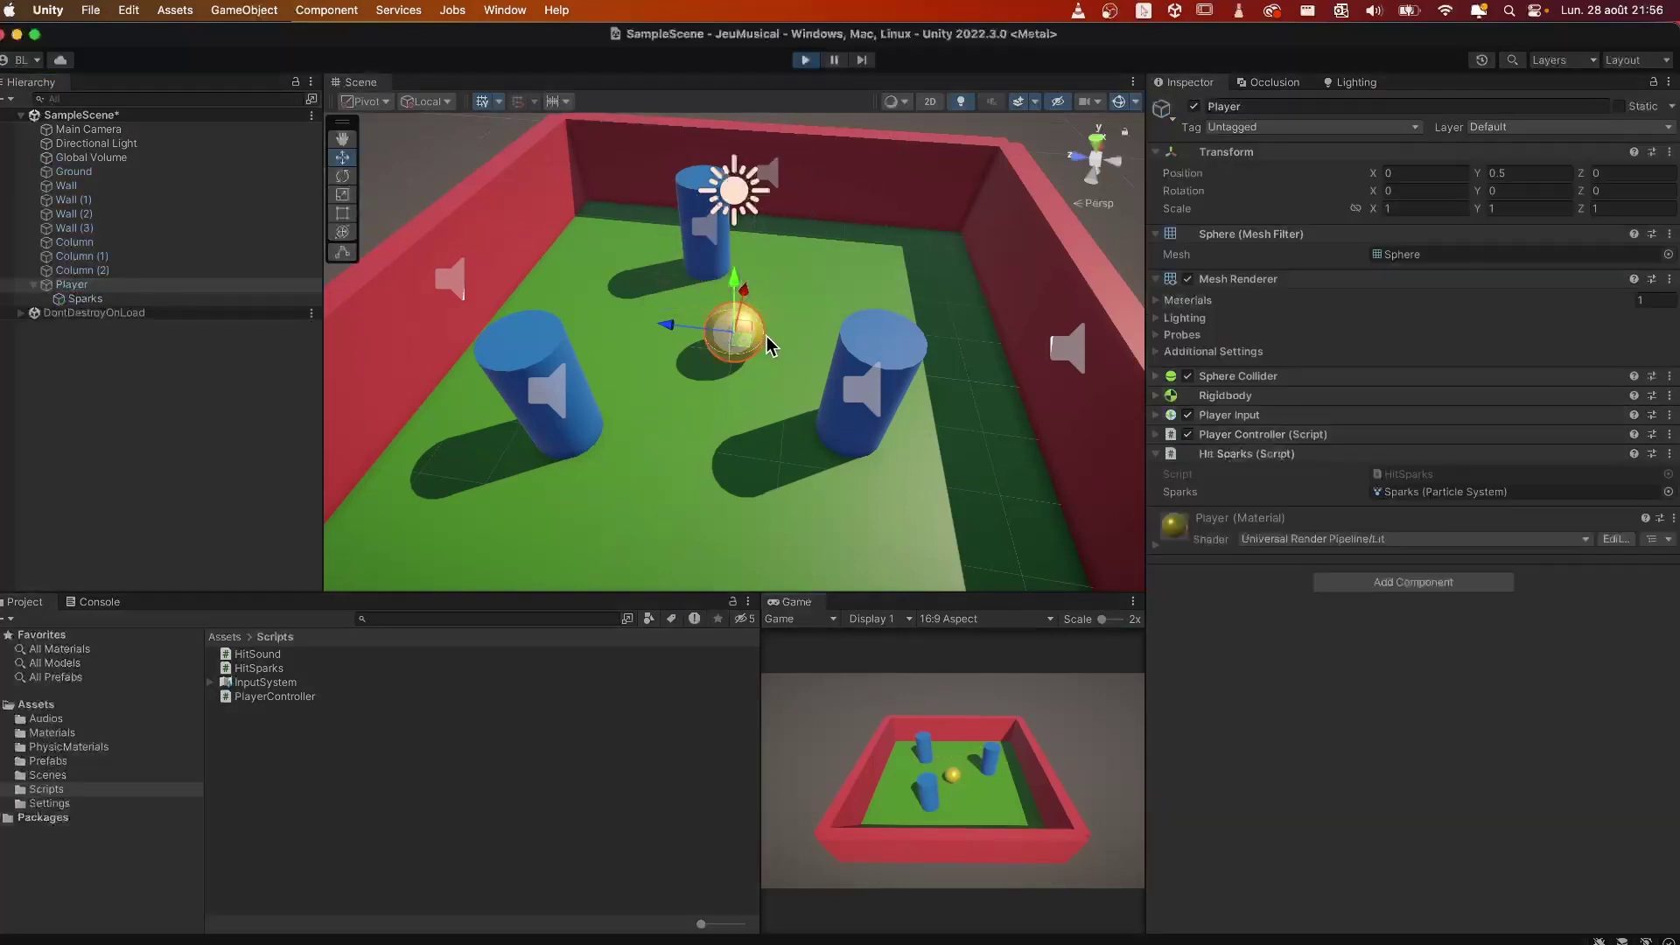
Step: Roll the Player ball back and forth into the far column to trigger sparks
key(a)
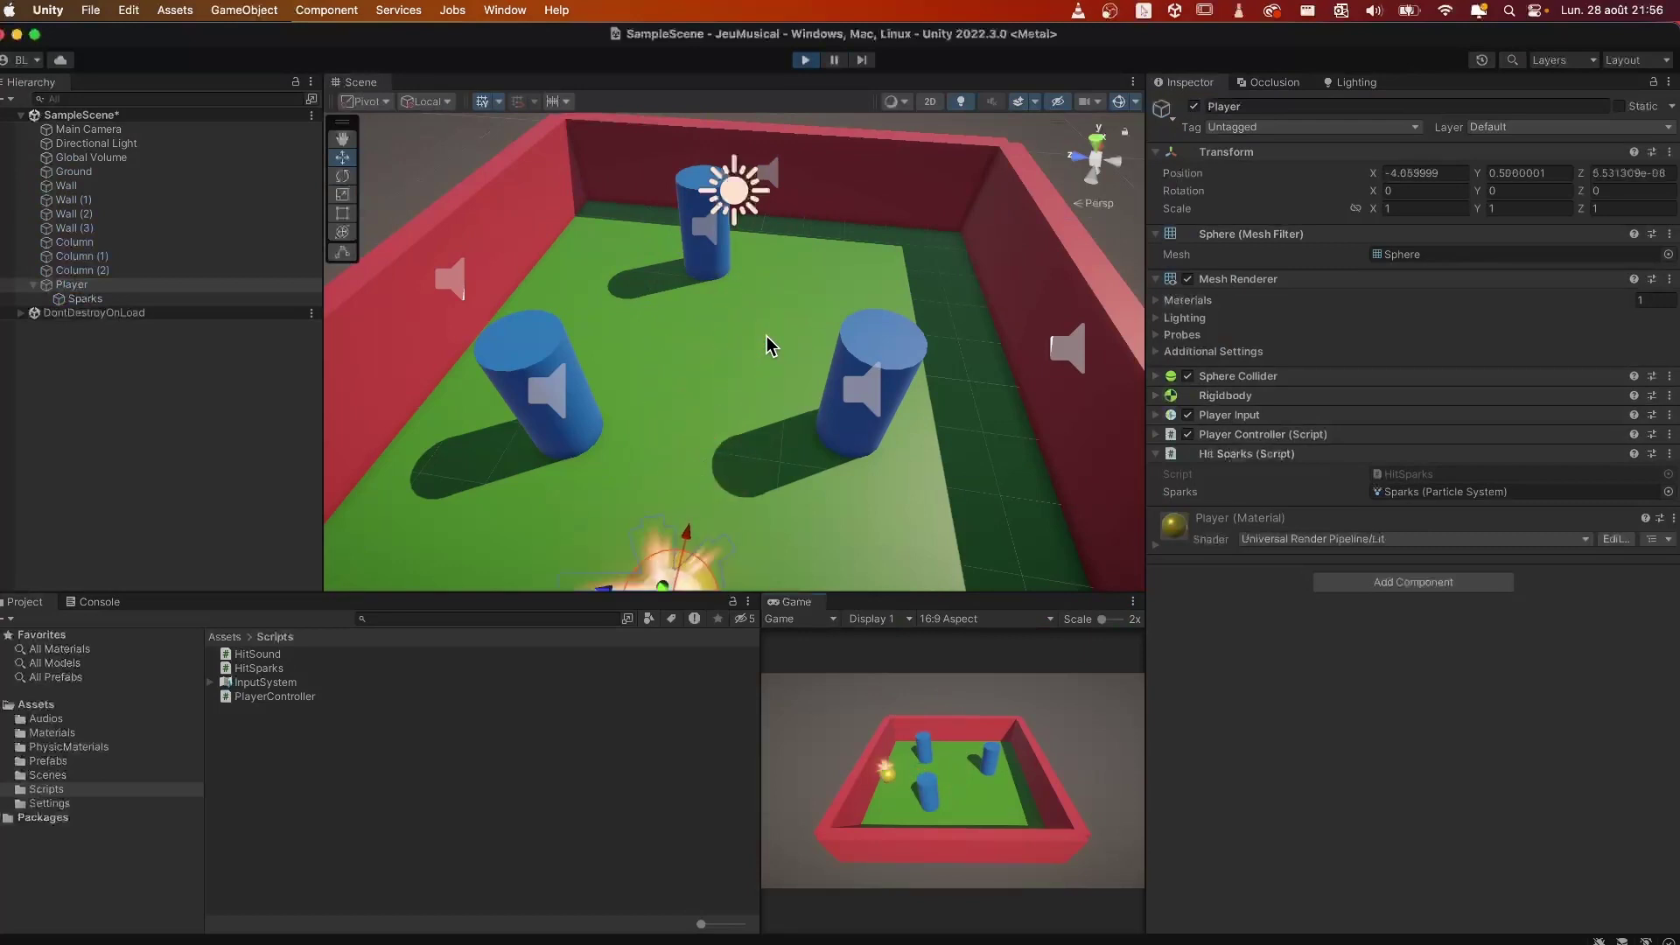
key(w)
key(d)
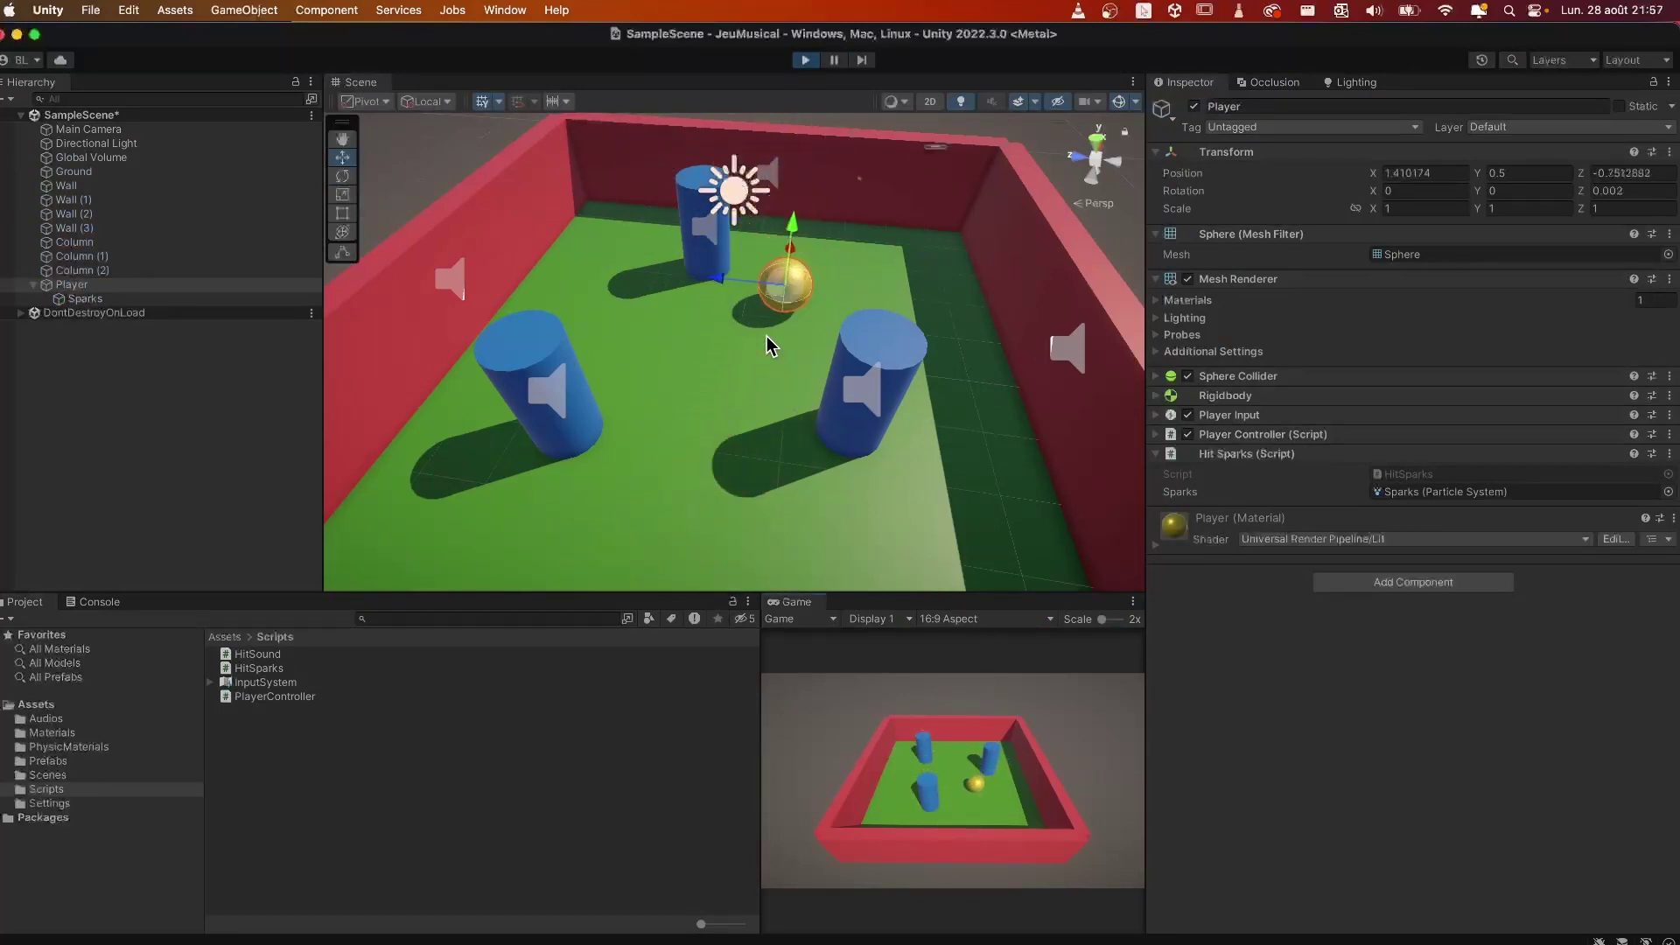
key(a)
key(w)
key(d)
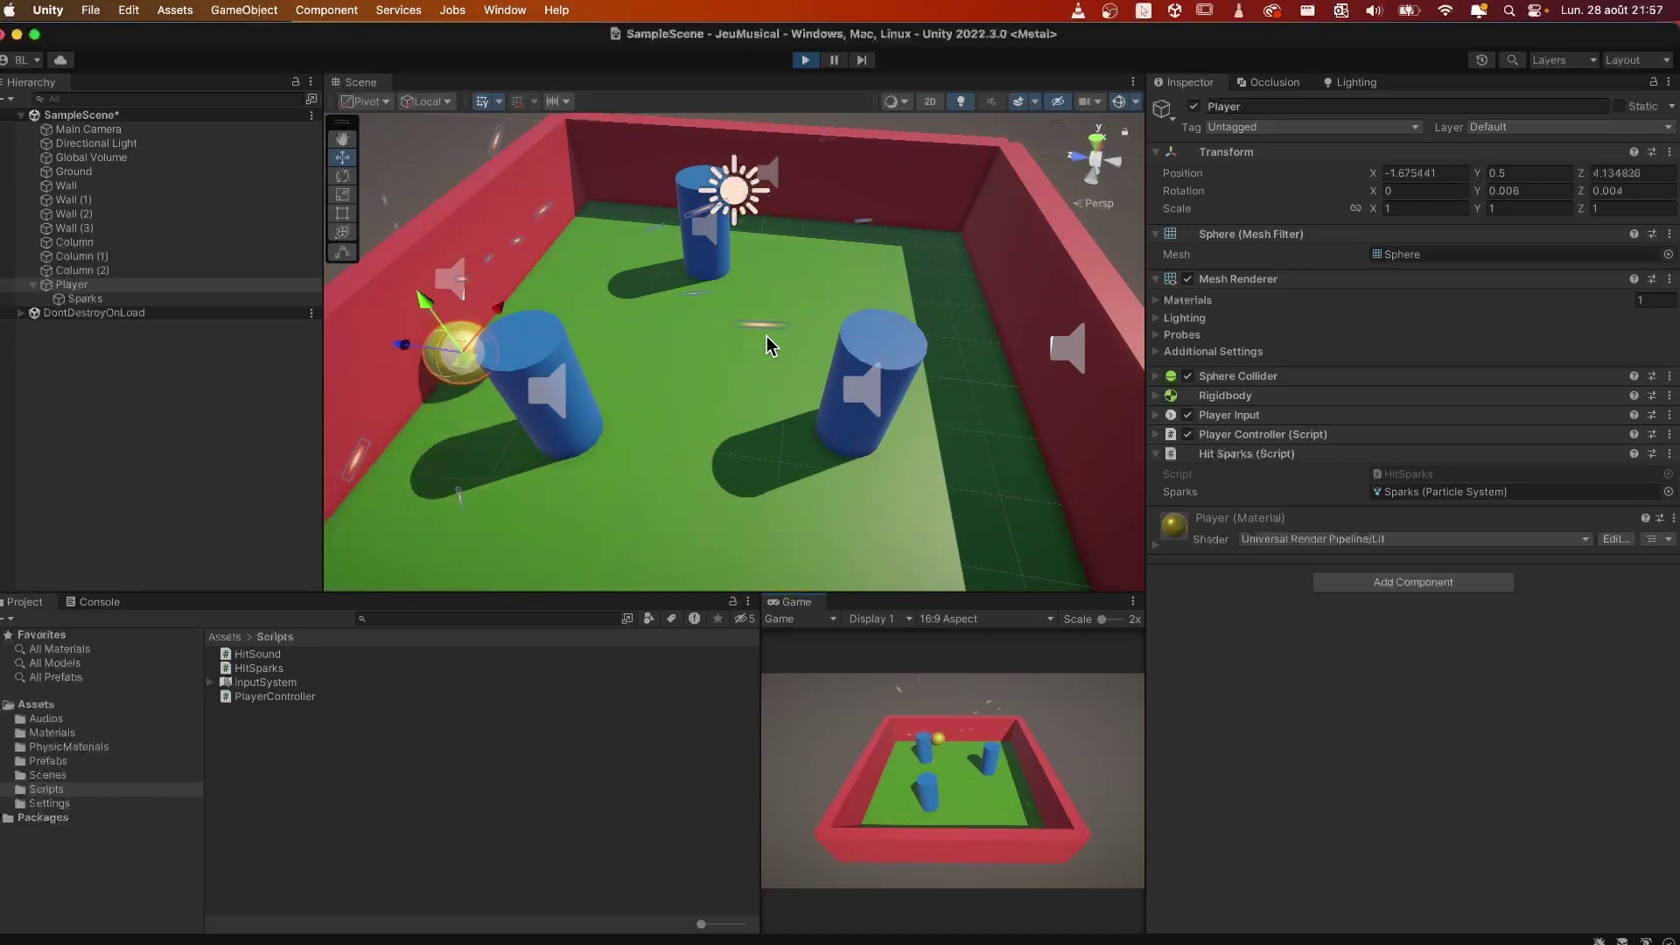
Step: Drive the ball past the right column into the far wall, then exit Play mode
key(a)
key(w)
key(d)
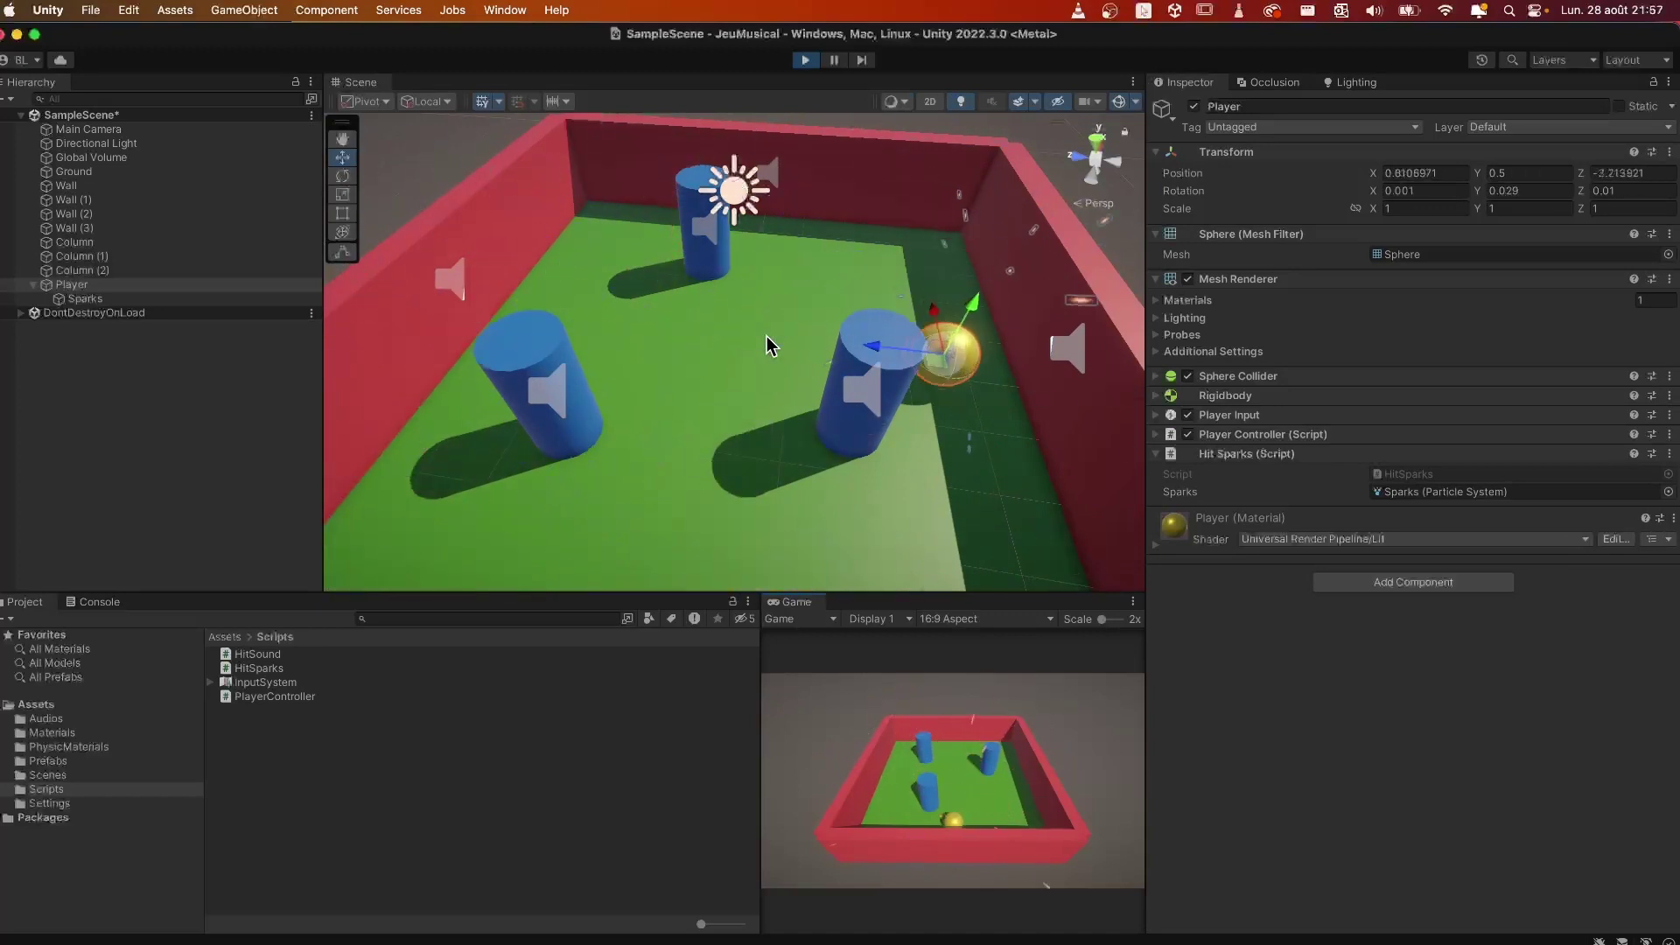
key(w)
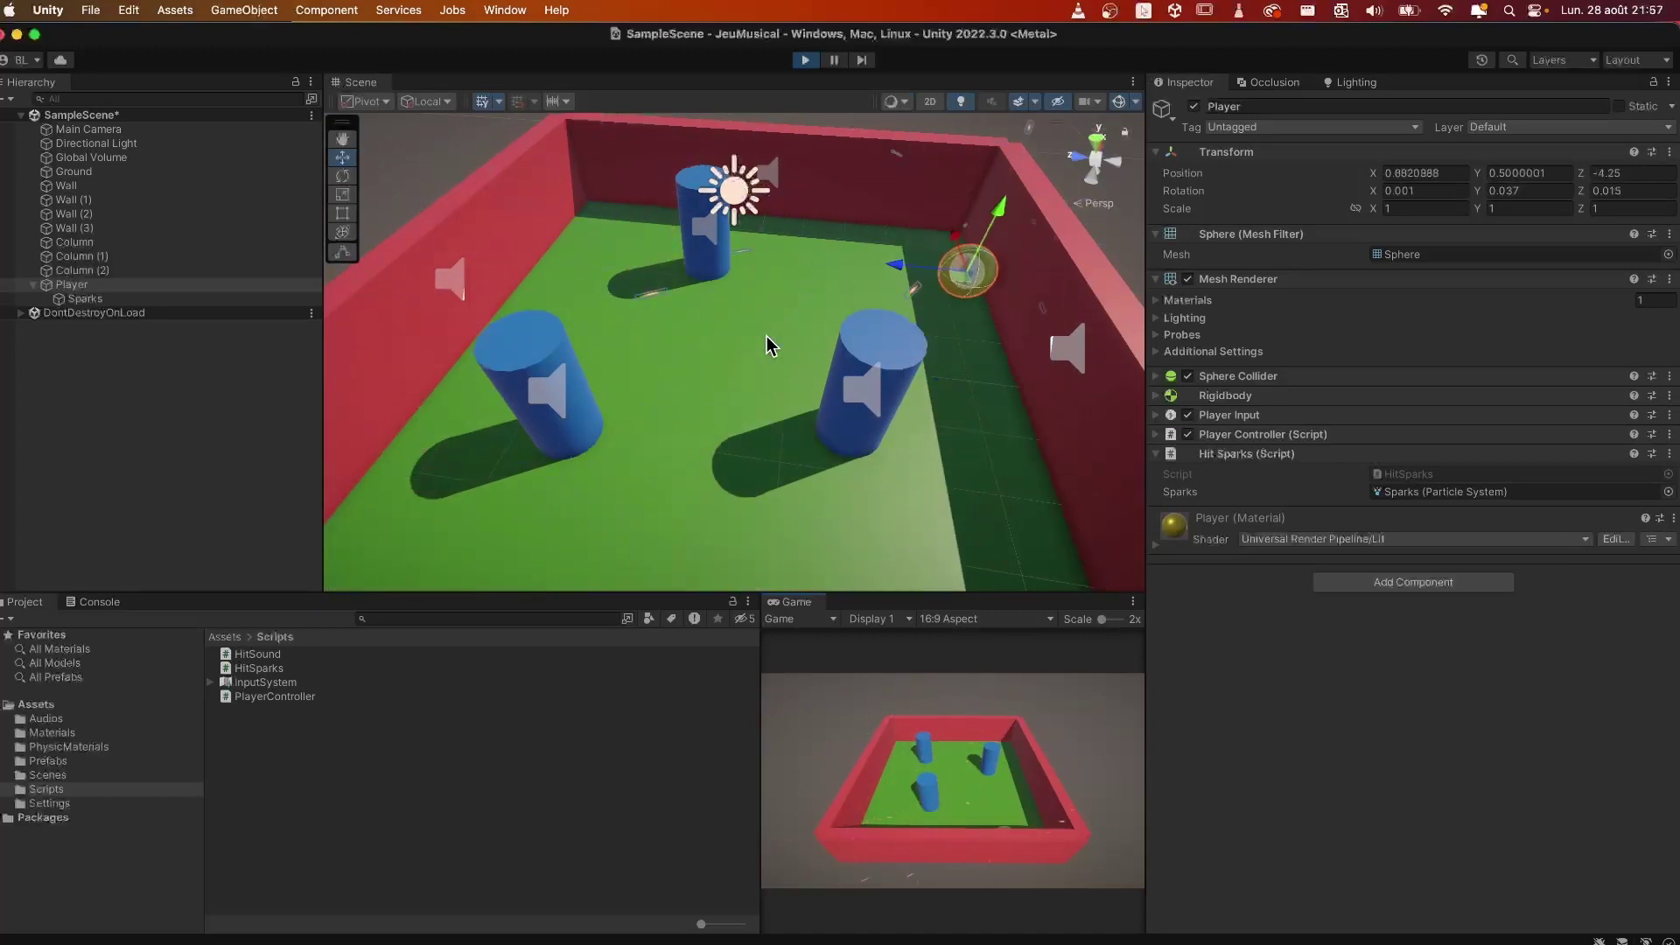
key(s)
key(s)
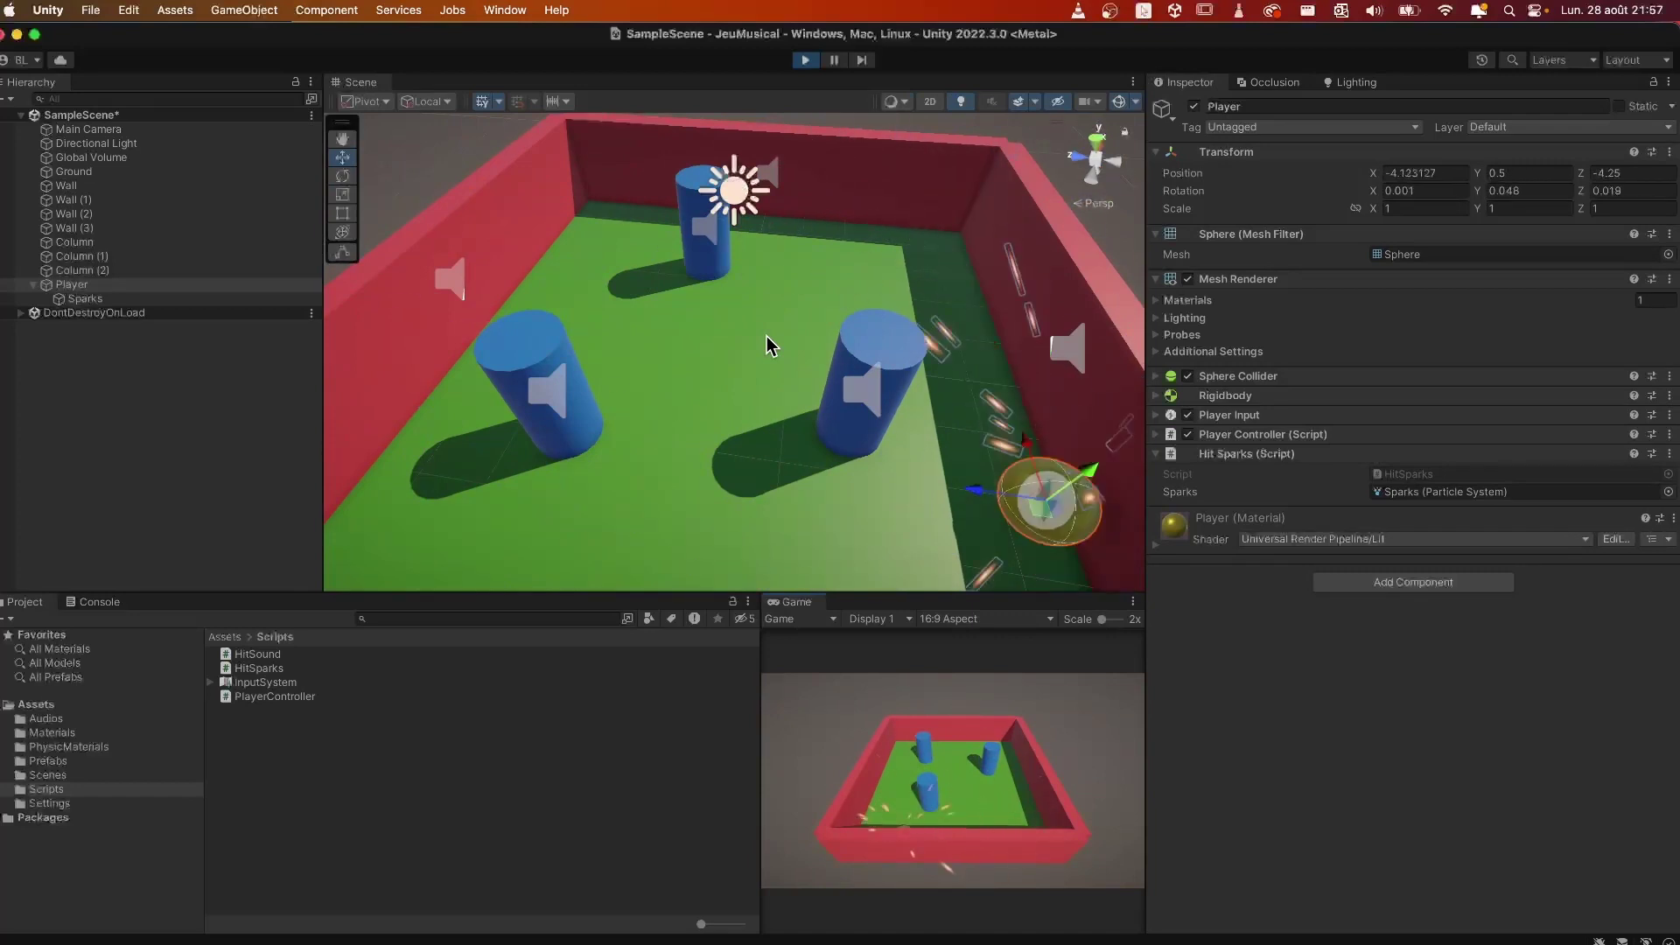
key(w)
click(805, 59)
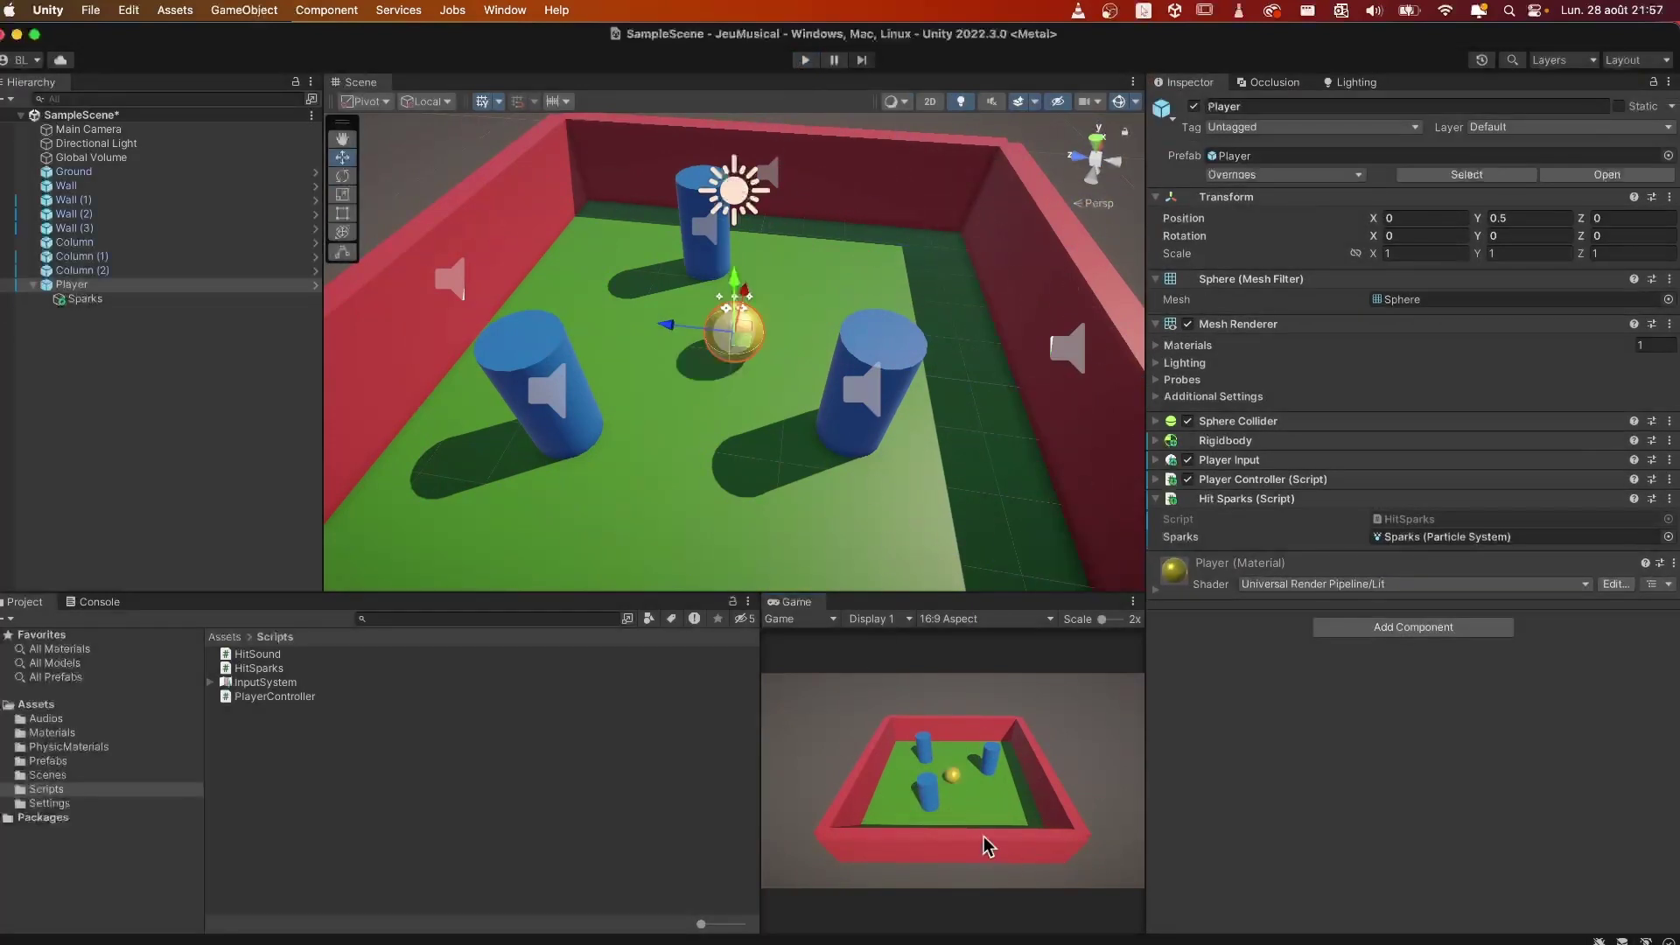